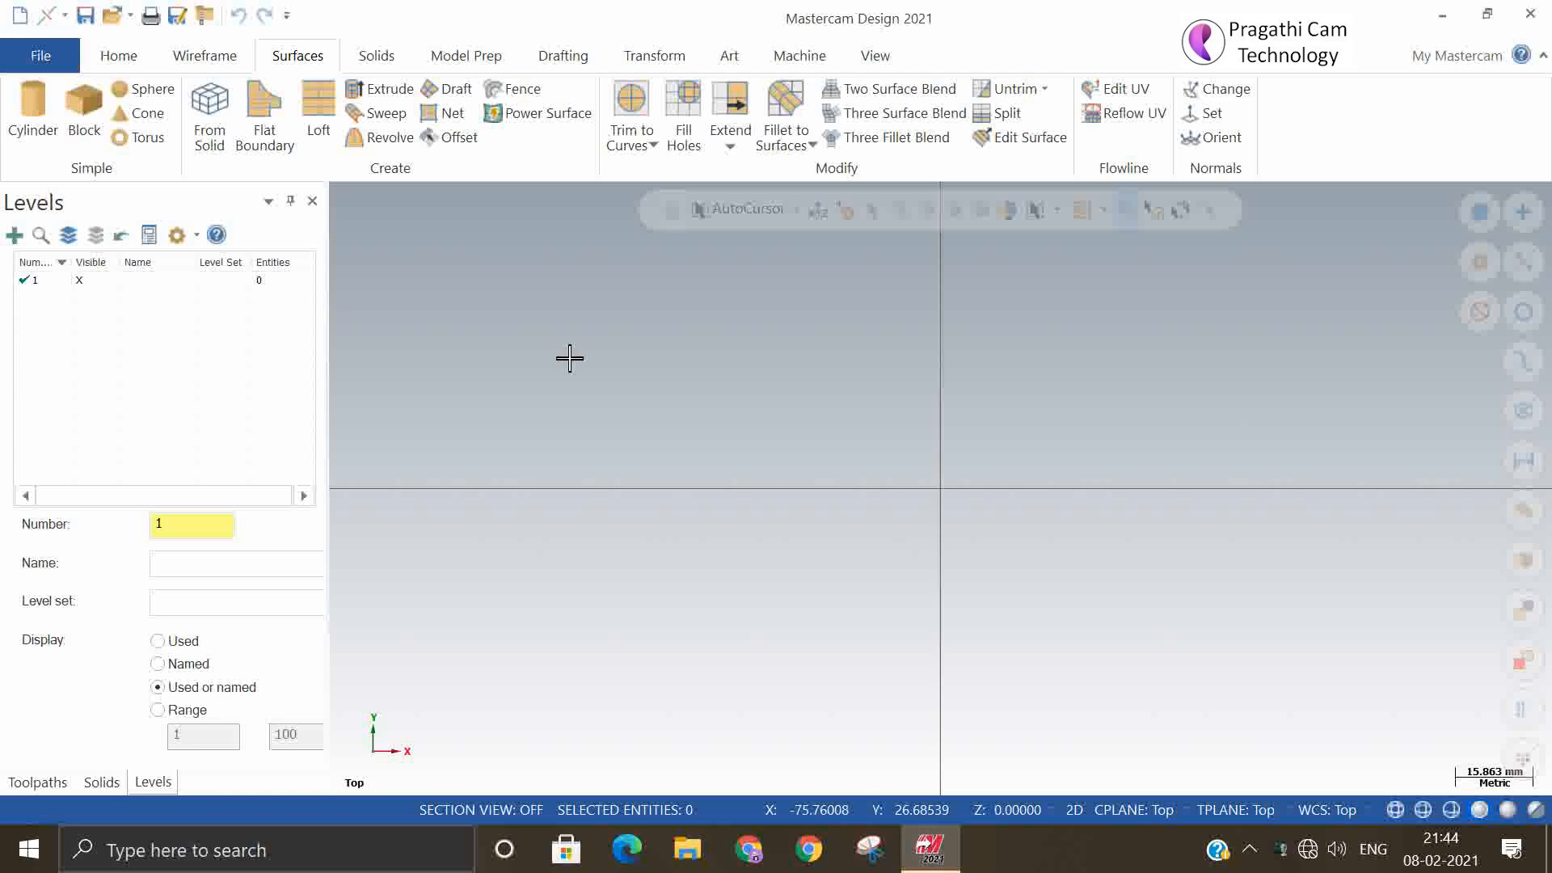
- In the isometric view, draw a rectangle centred on the origin, about 96 mm wide and 79 mm high
right_click(725, 380)
left_click(807, 591)
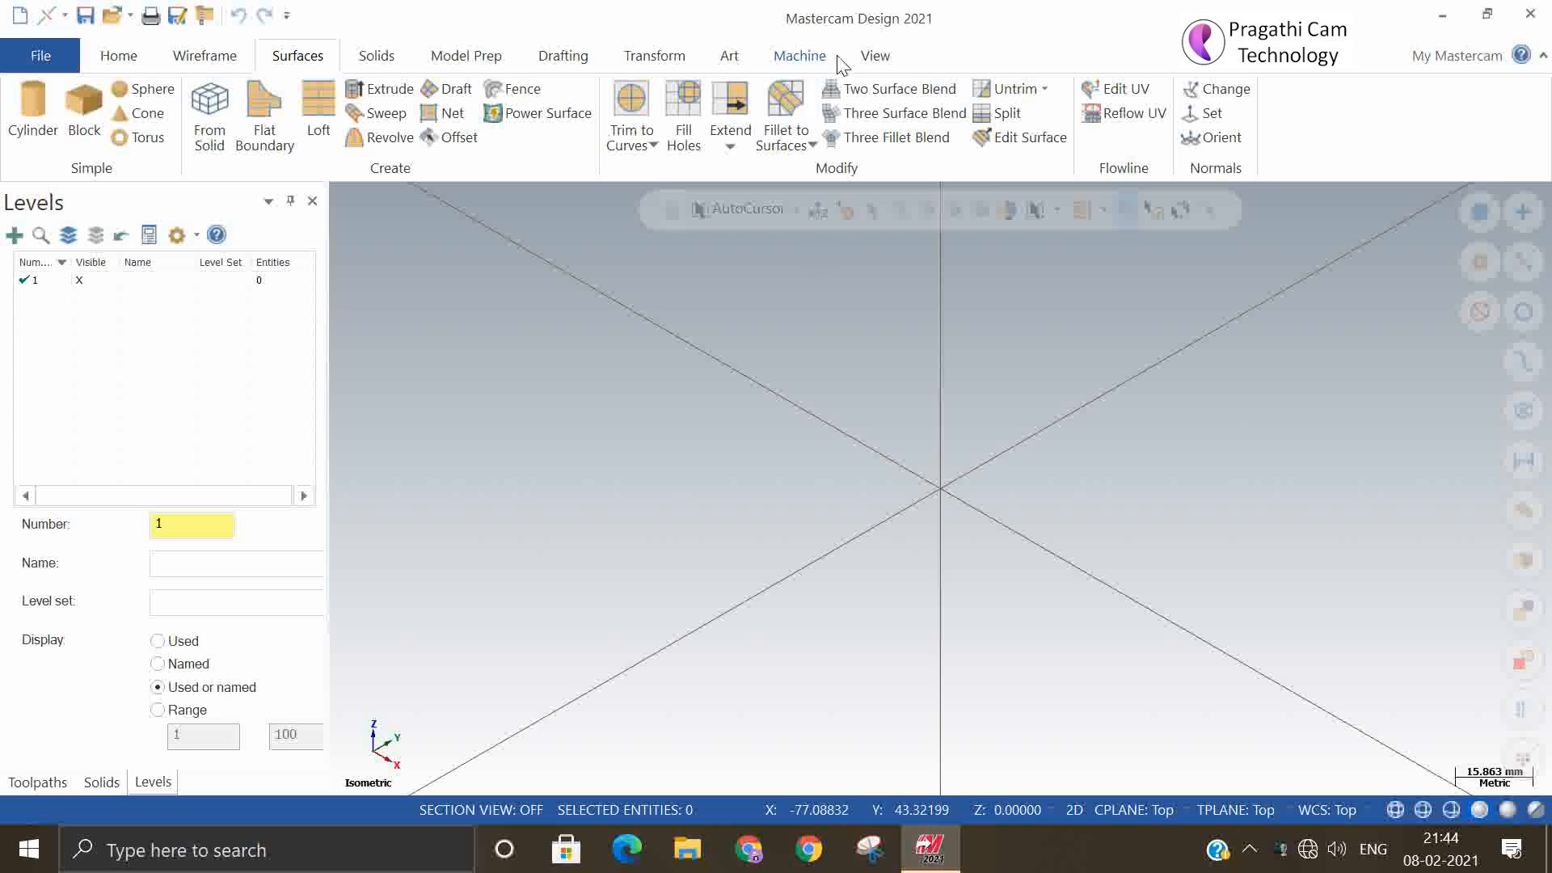
left_click(204, 56)
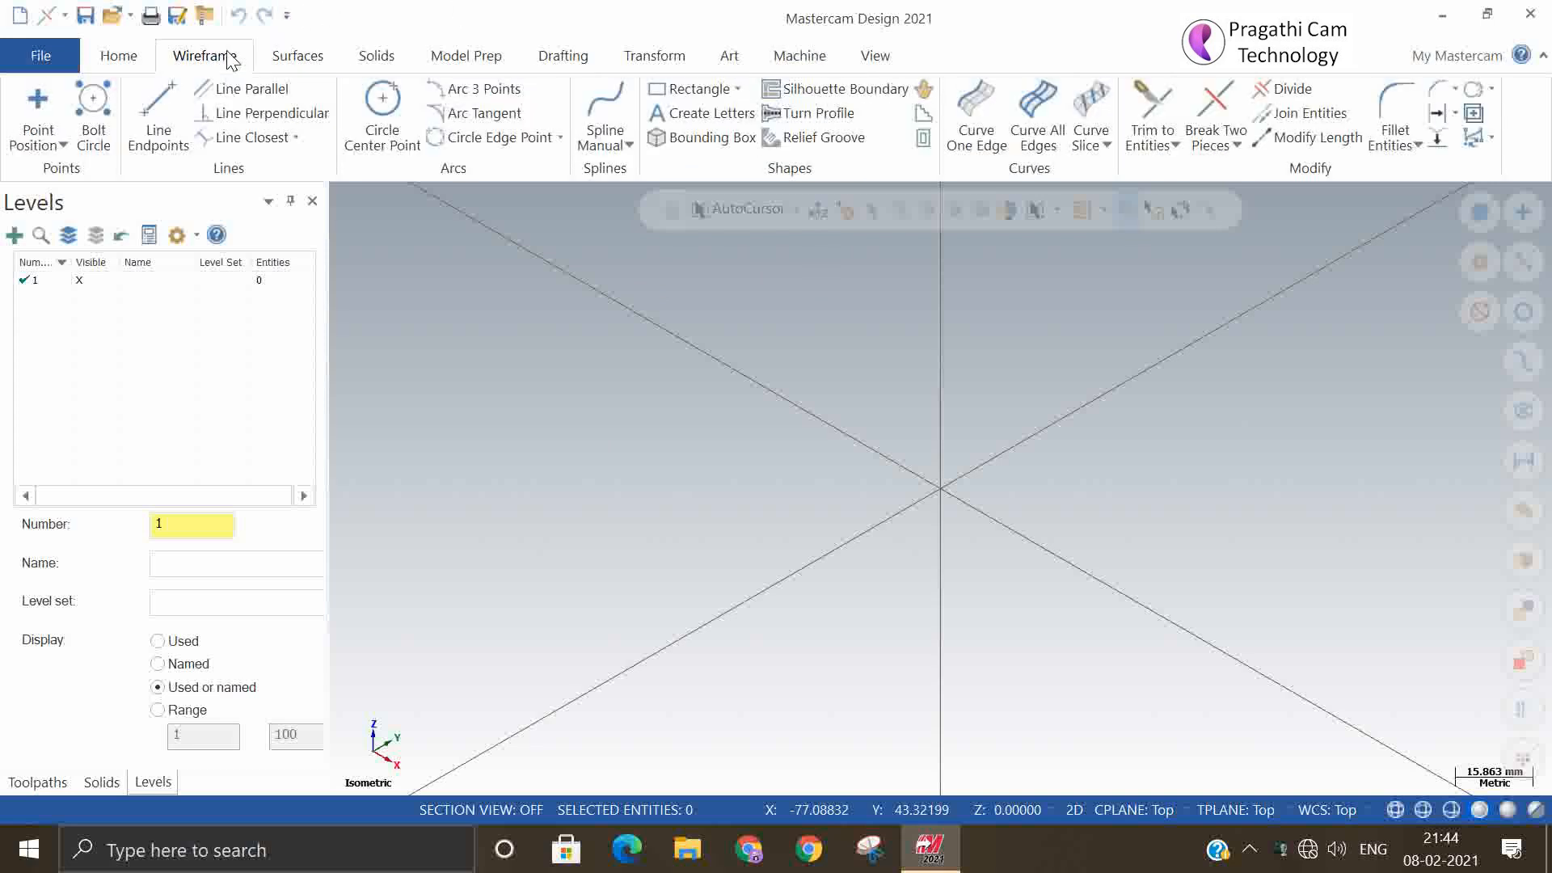
left_click(315, 59)
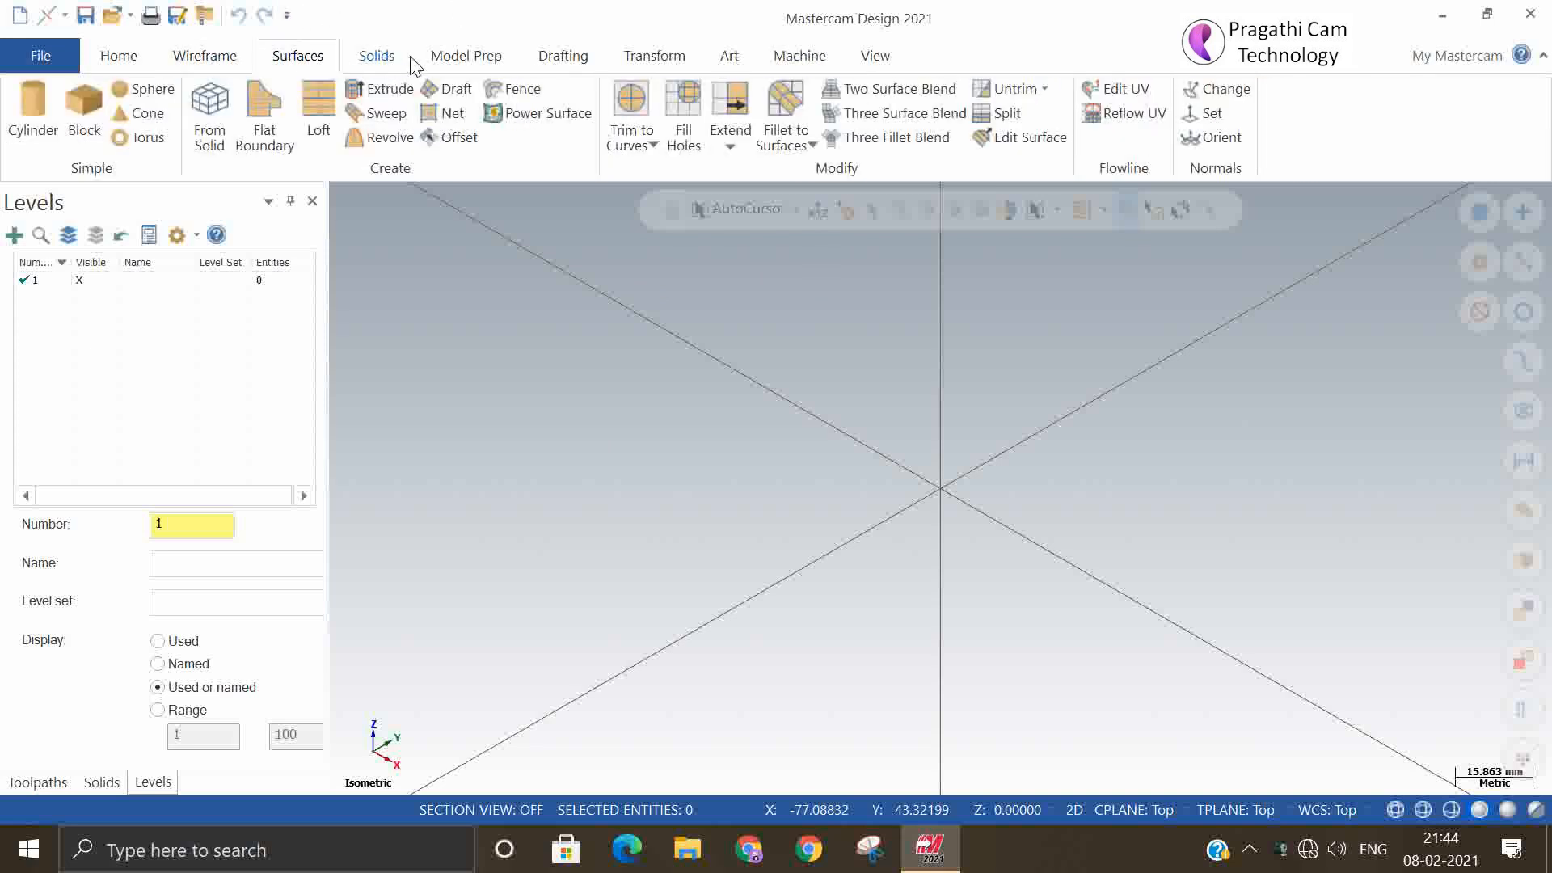
left_click(550, 61)
left_click(207, 58)
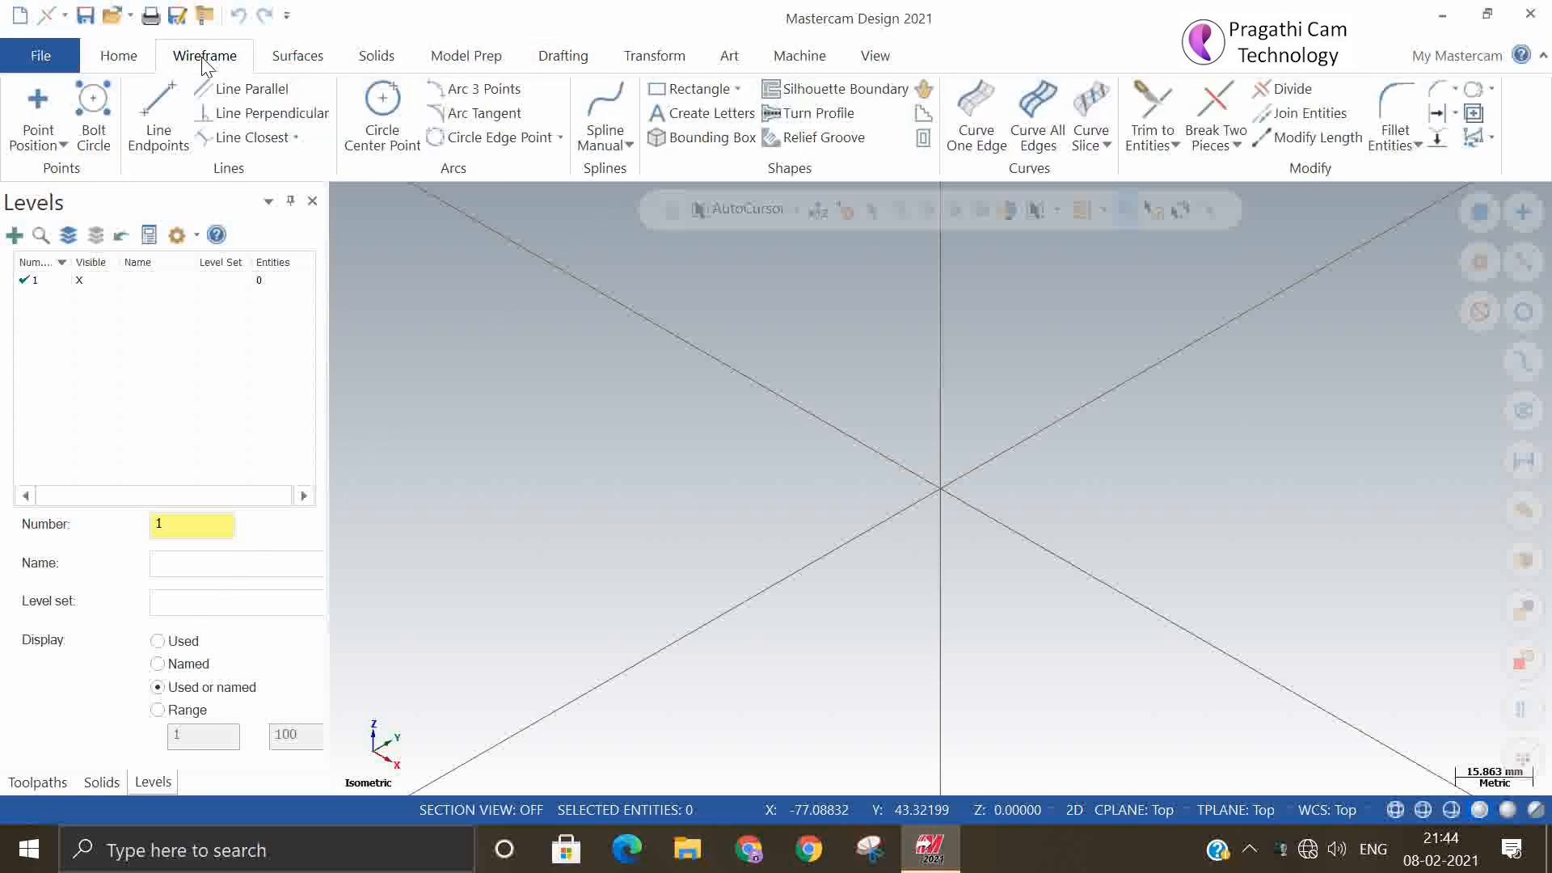
left_click(694, 89)
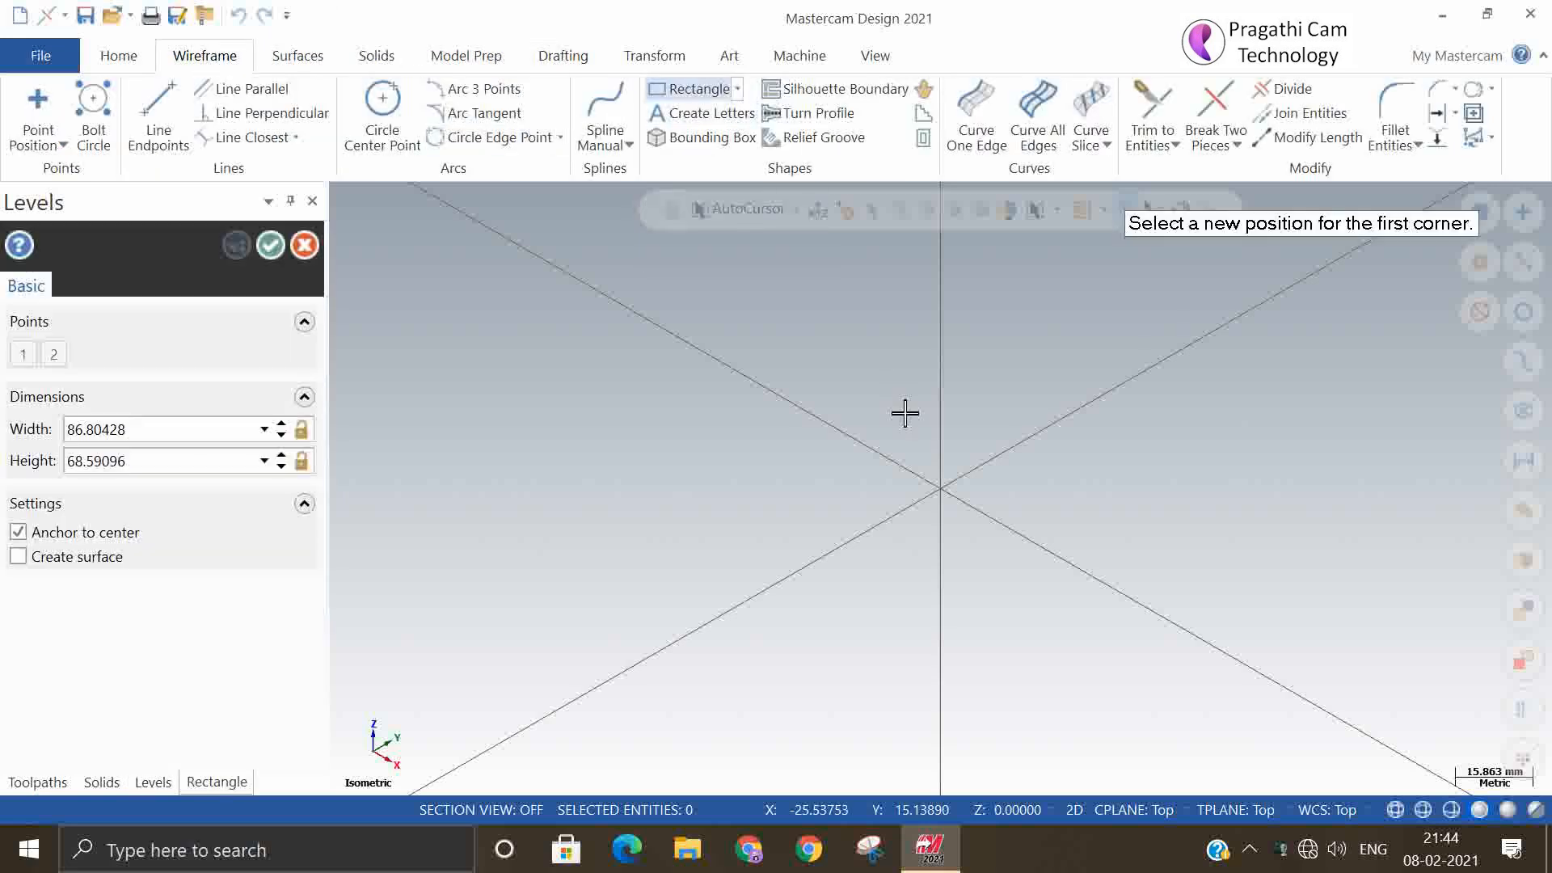
left_click(941, 488)
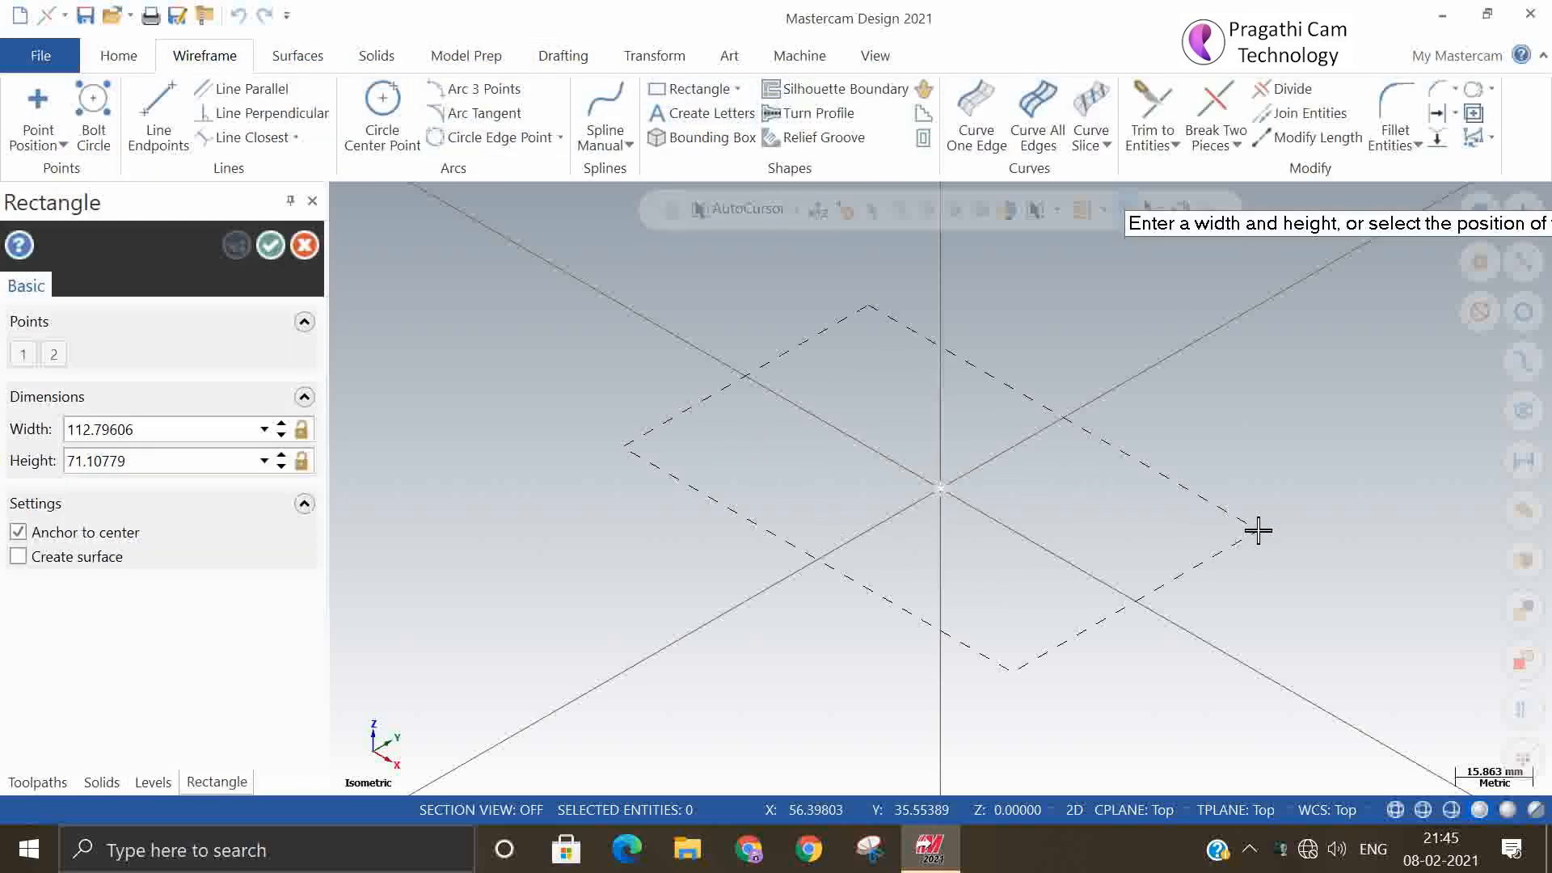
left_click(1240, 506)
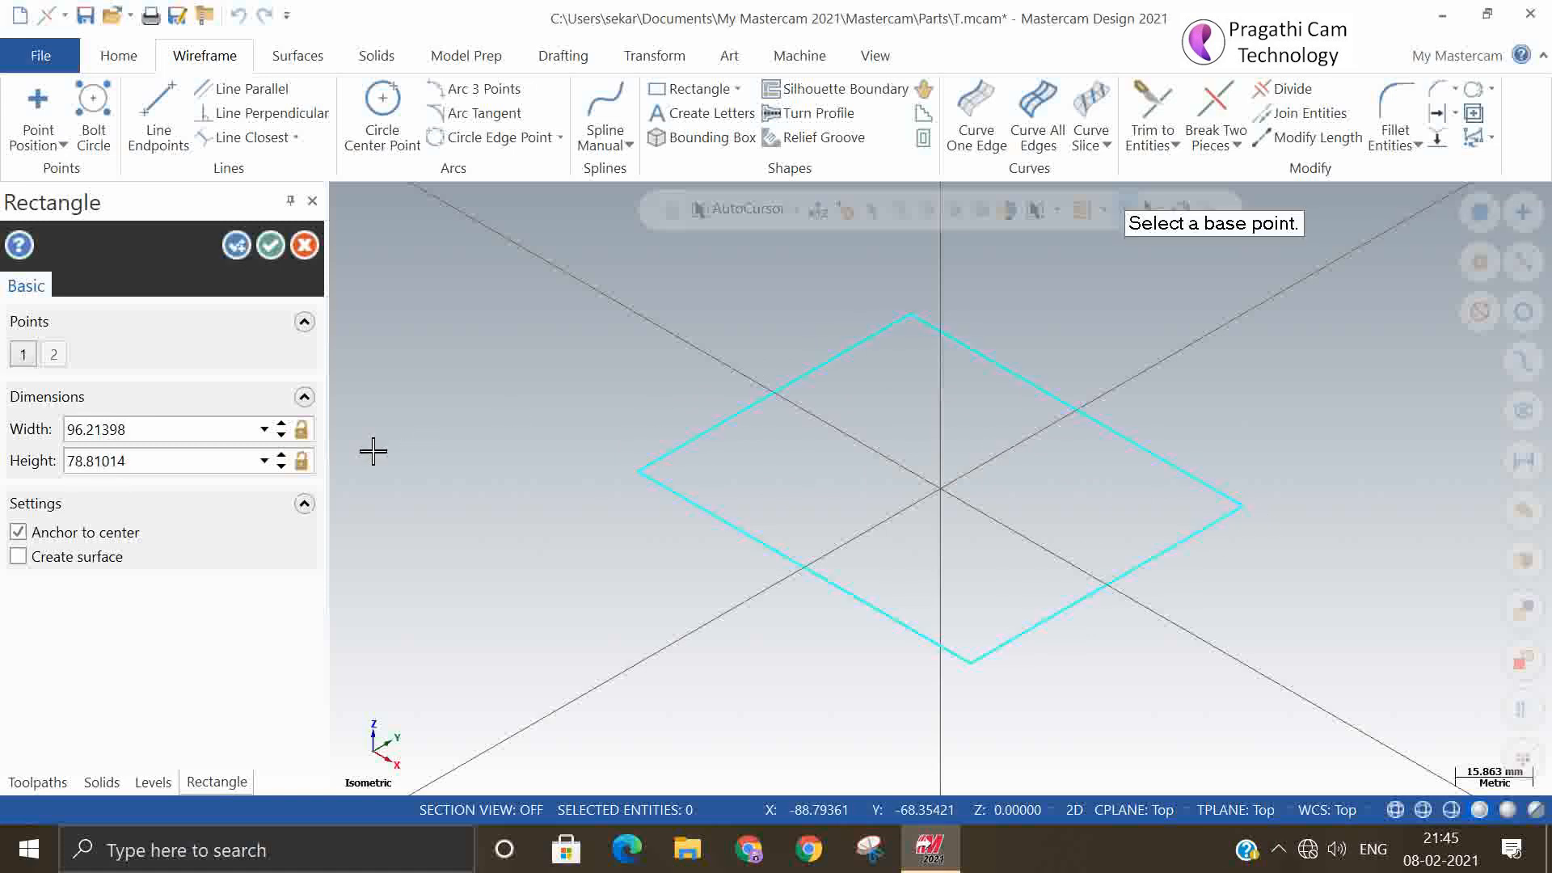
- Set the rectangle's width to 100 mm and its height to 150 mm, and finish it
left_click(166, 422)
type("100")
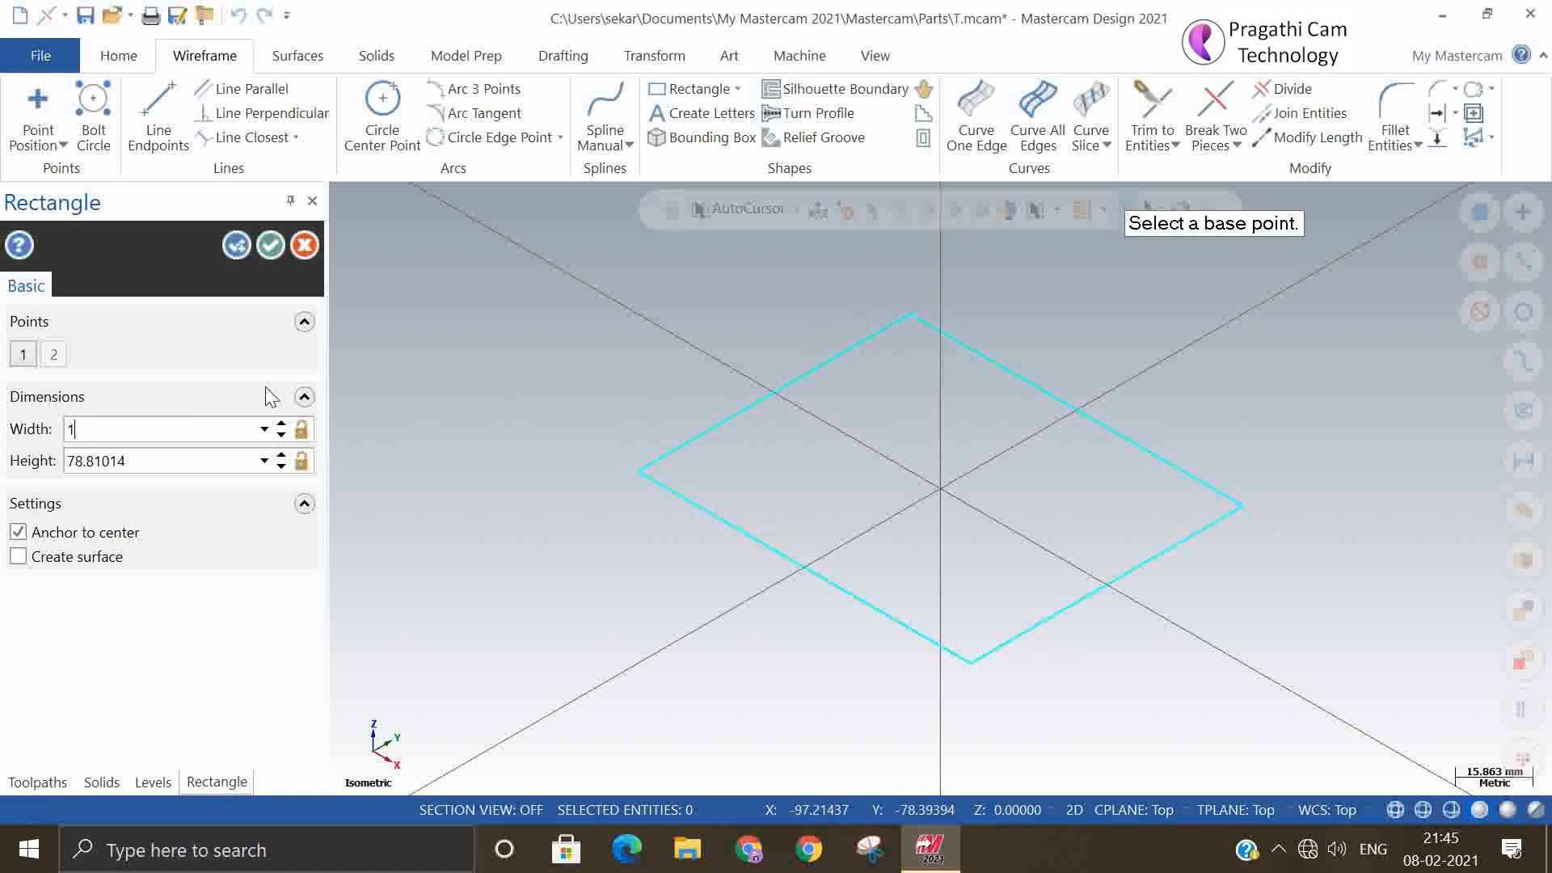
left_click(188, 457)
type("150")
key("Return")
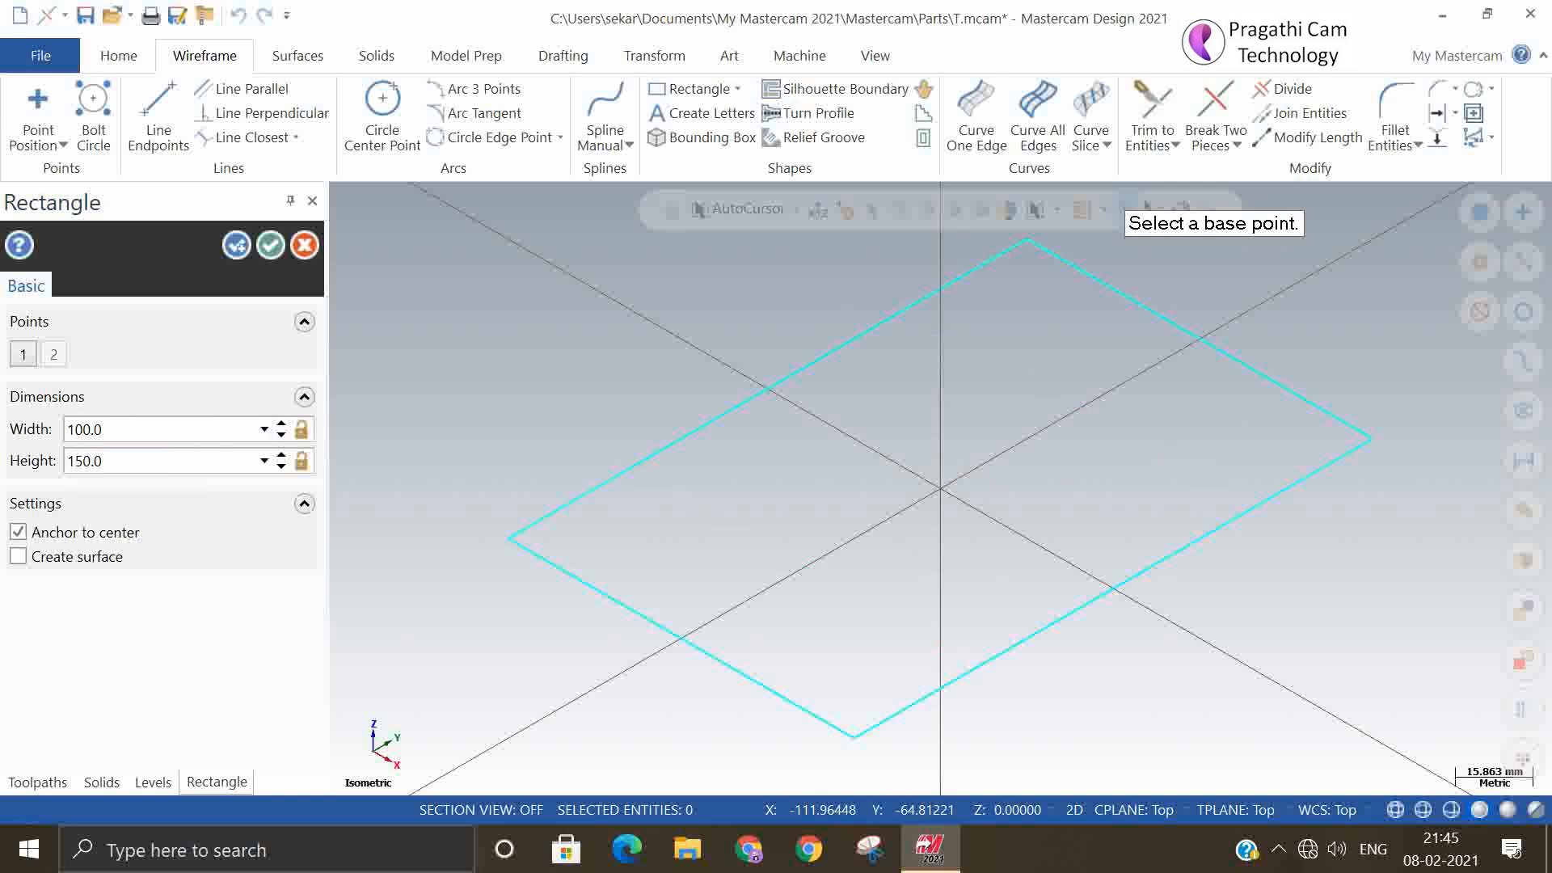
left_click(267, 247)
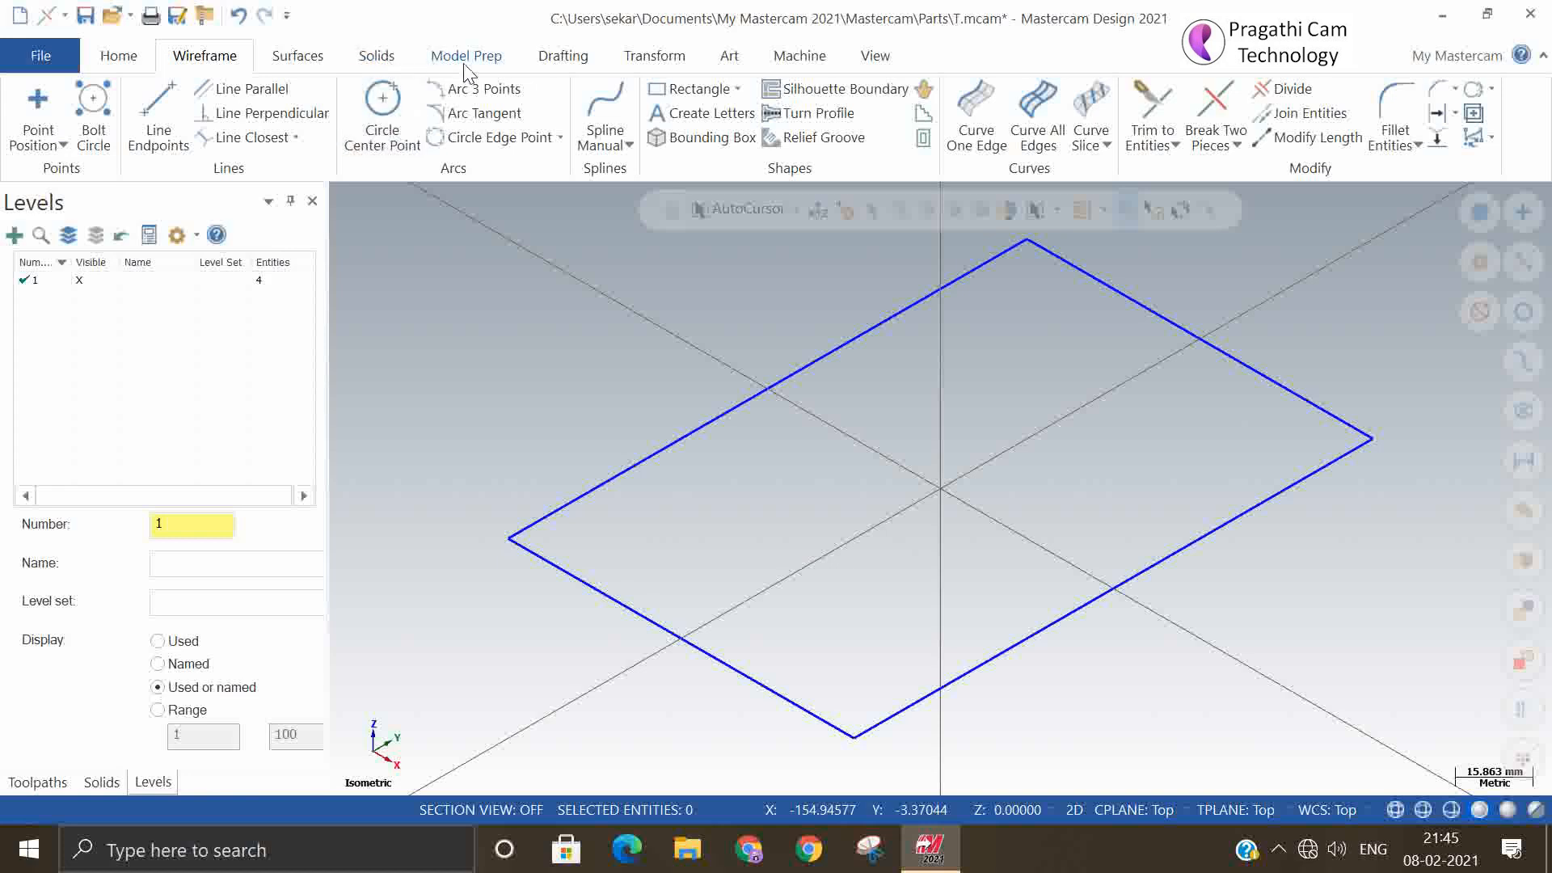
- Start a Surface Draft by length and chain all four sides of the rectangle as its base
left_click(298, 58)
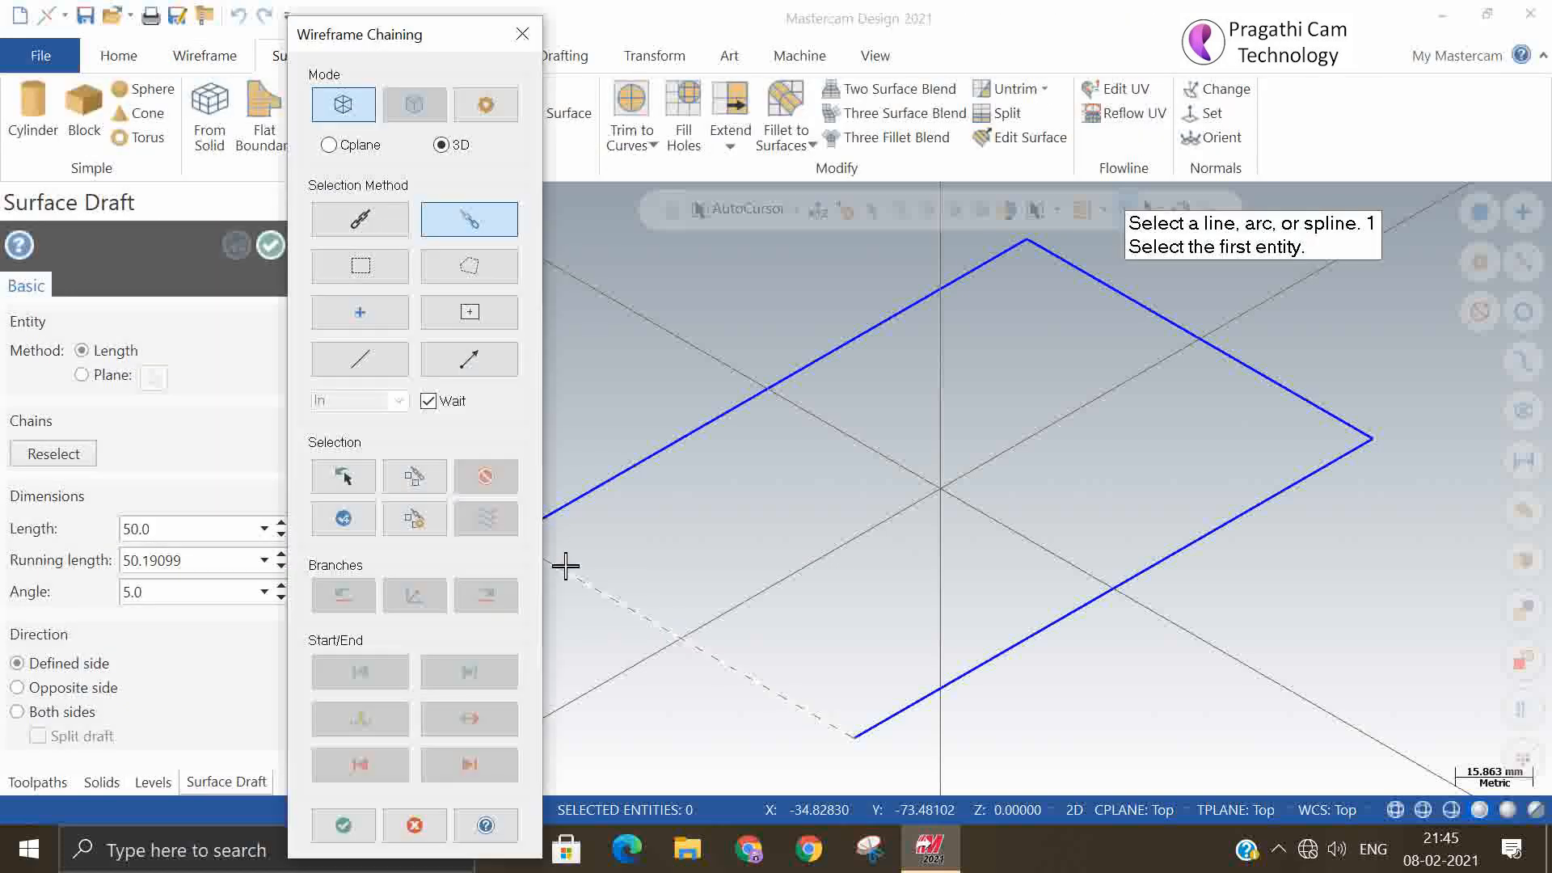
left_click(566, 571)
left_click(556, 505)
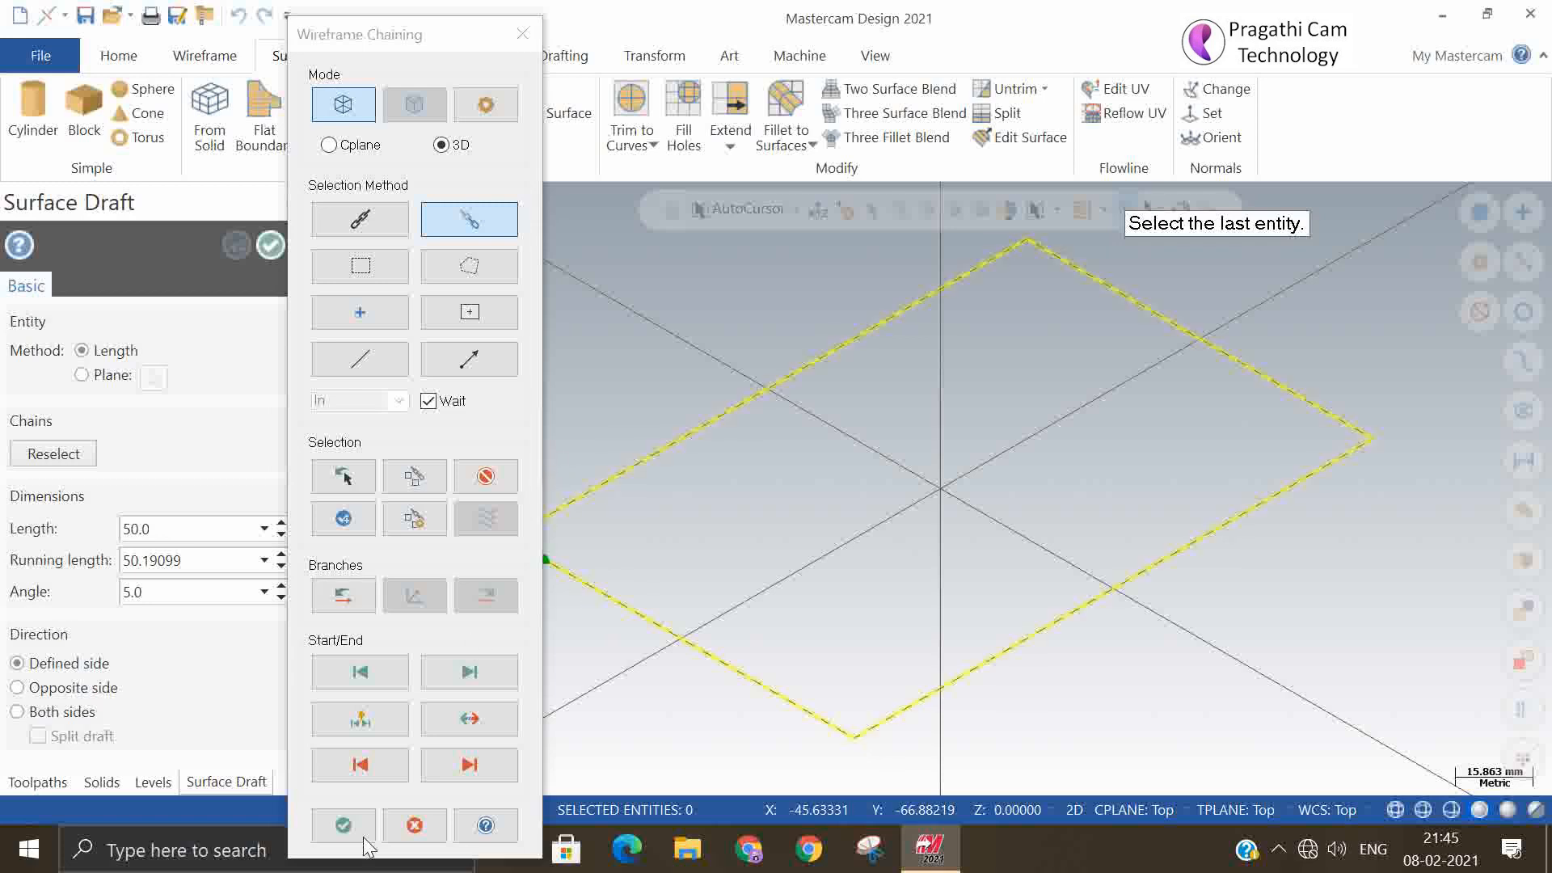
left_click(344, 826)
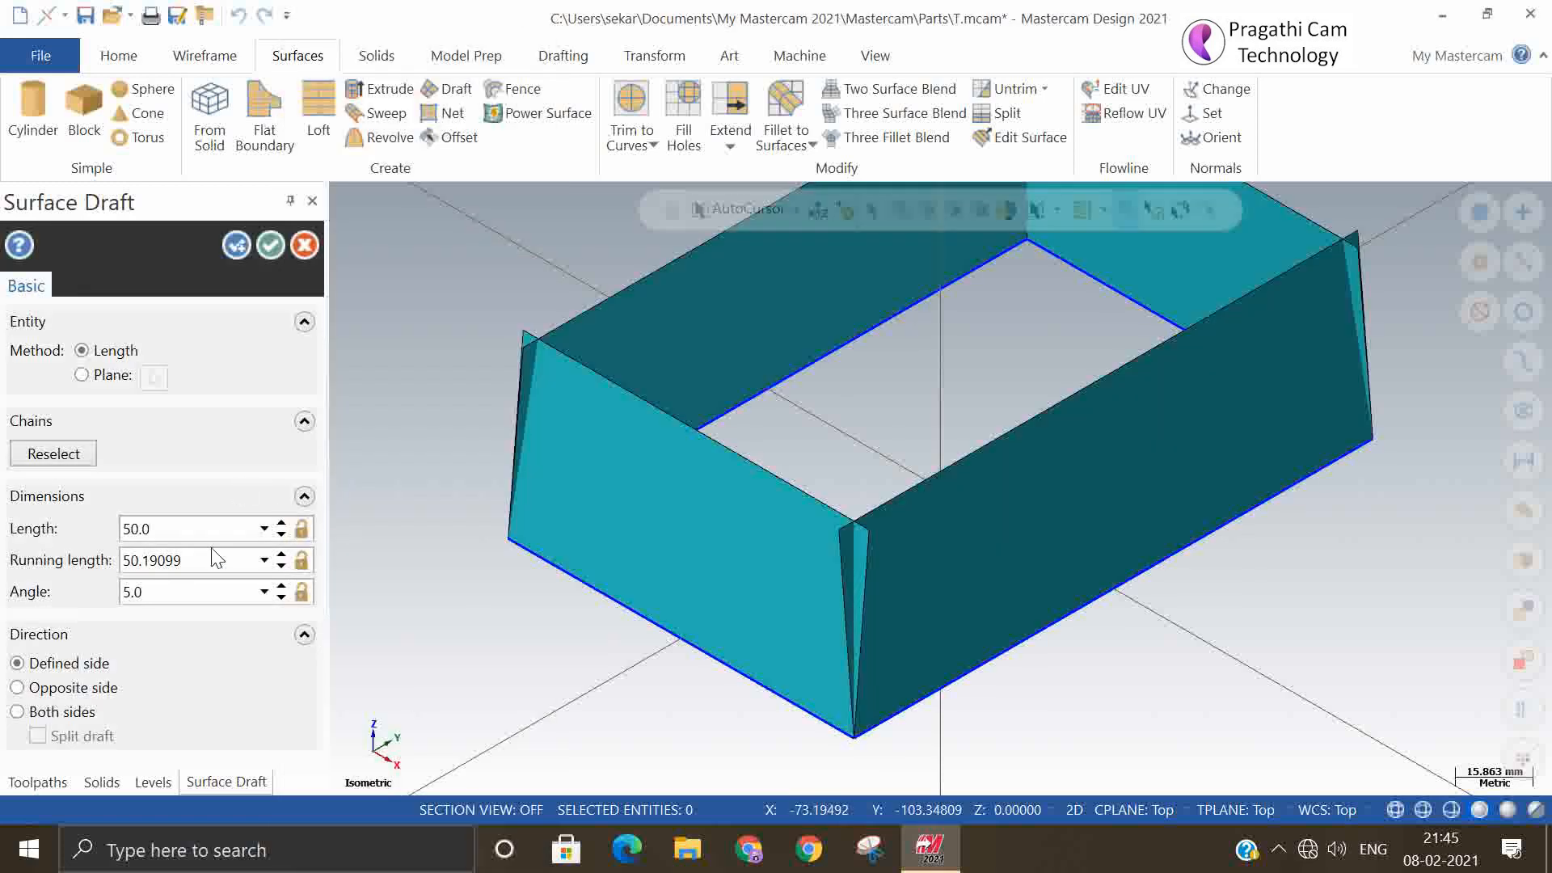
- Set the draft surfaces' length to 100 mm and create them
double_click(184, 527)
type("100")
key("Return")
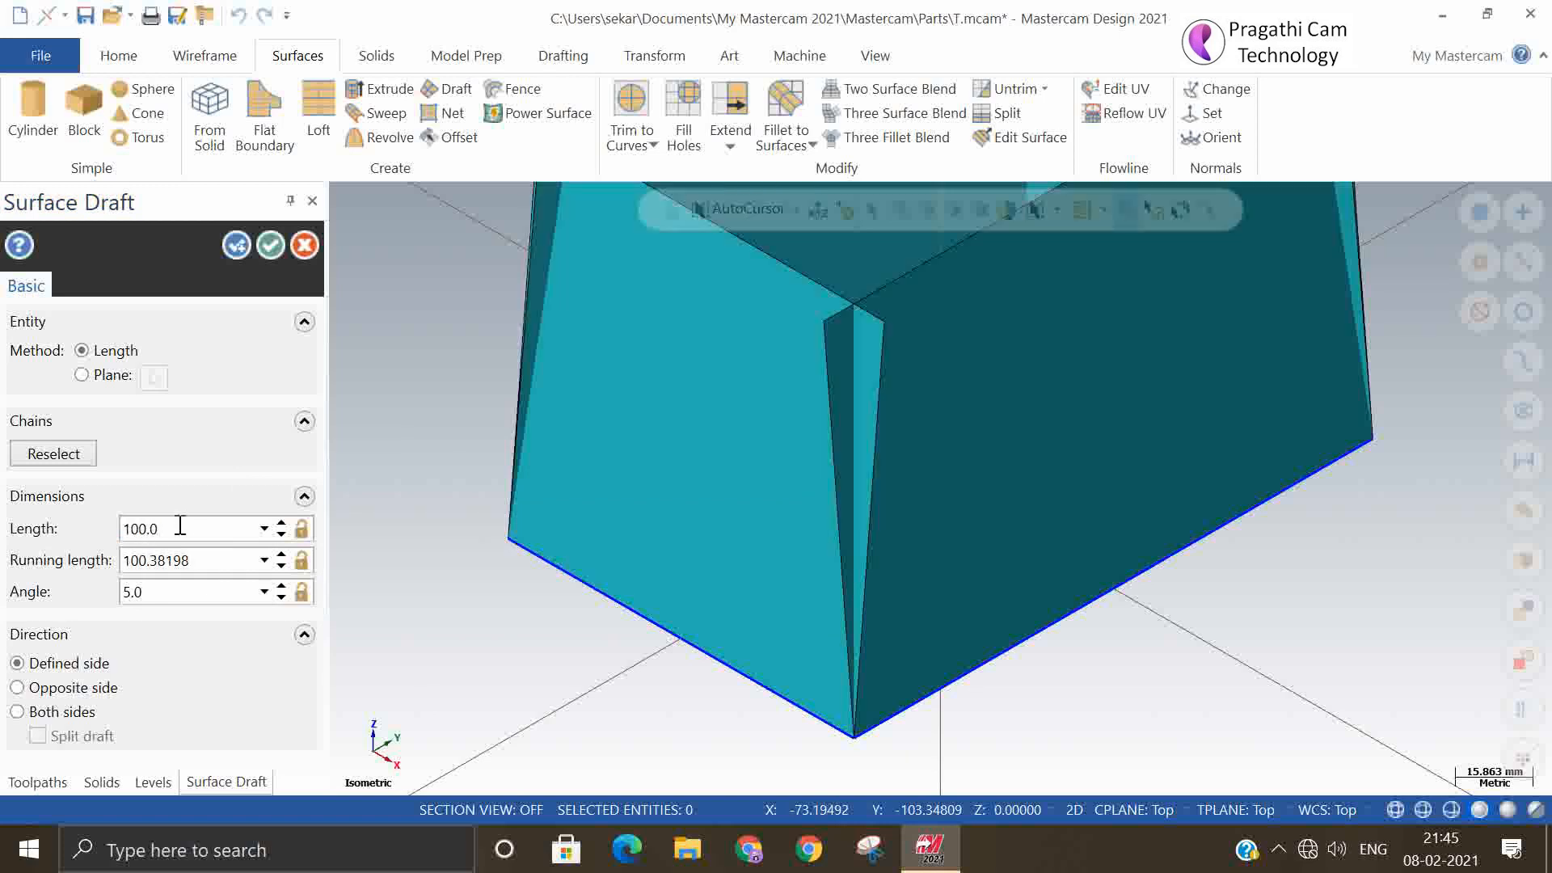
scroll(546, 598, "down", 1)
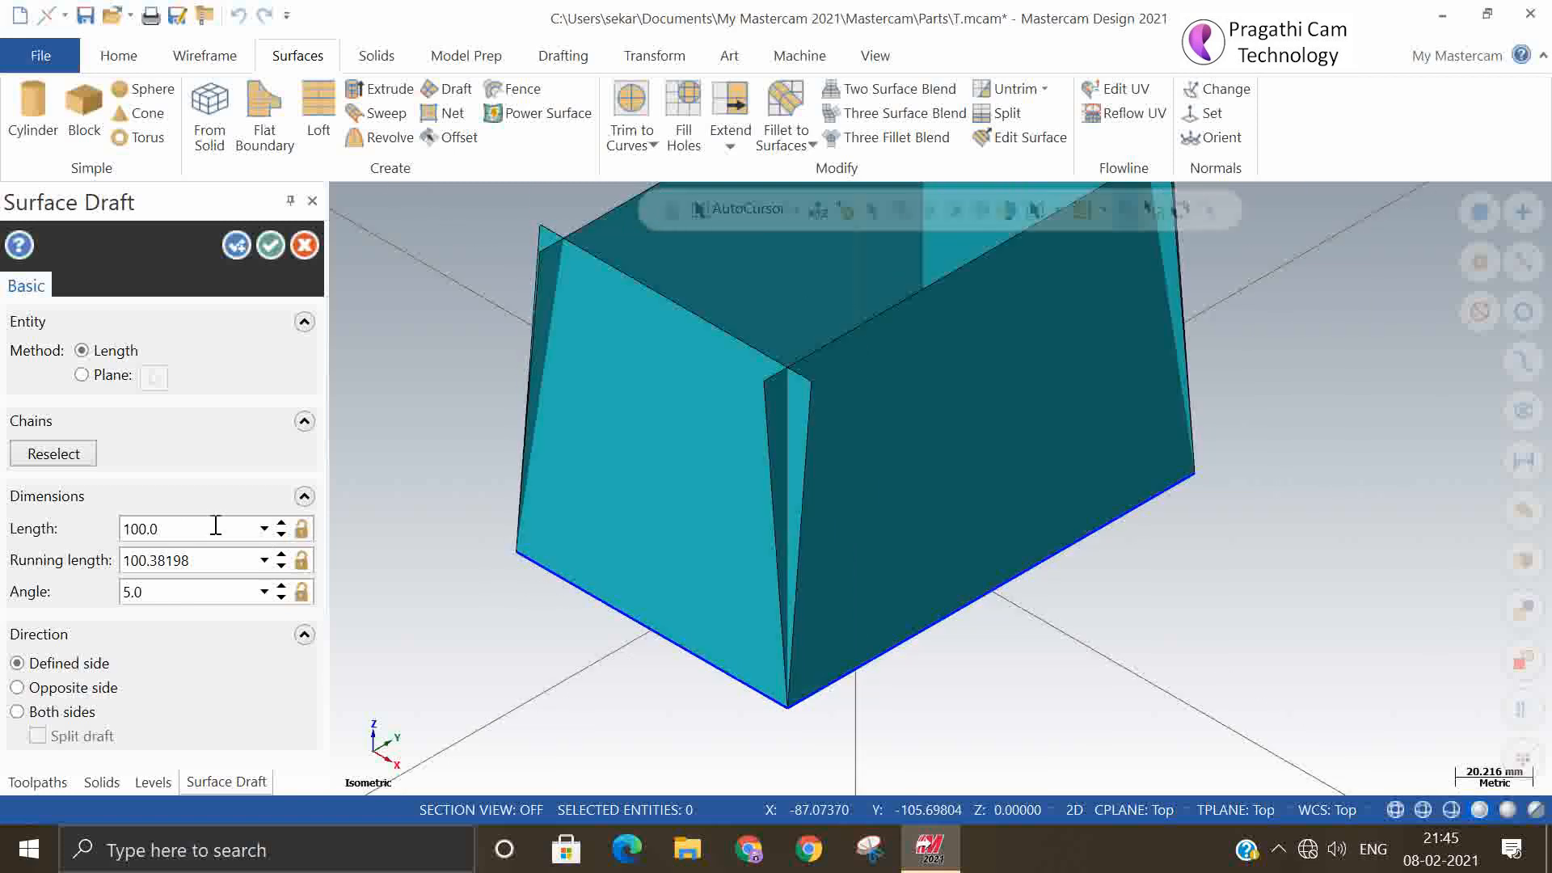
left_click(270, 245)
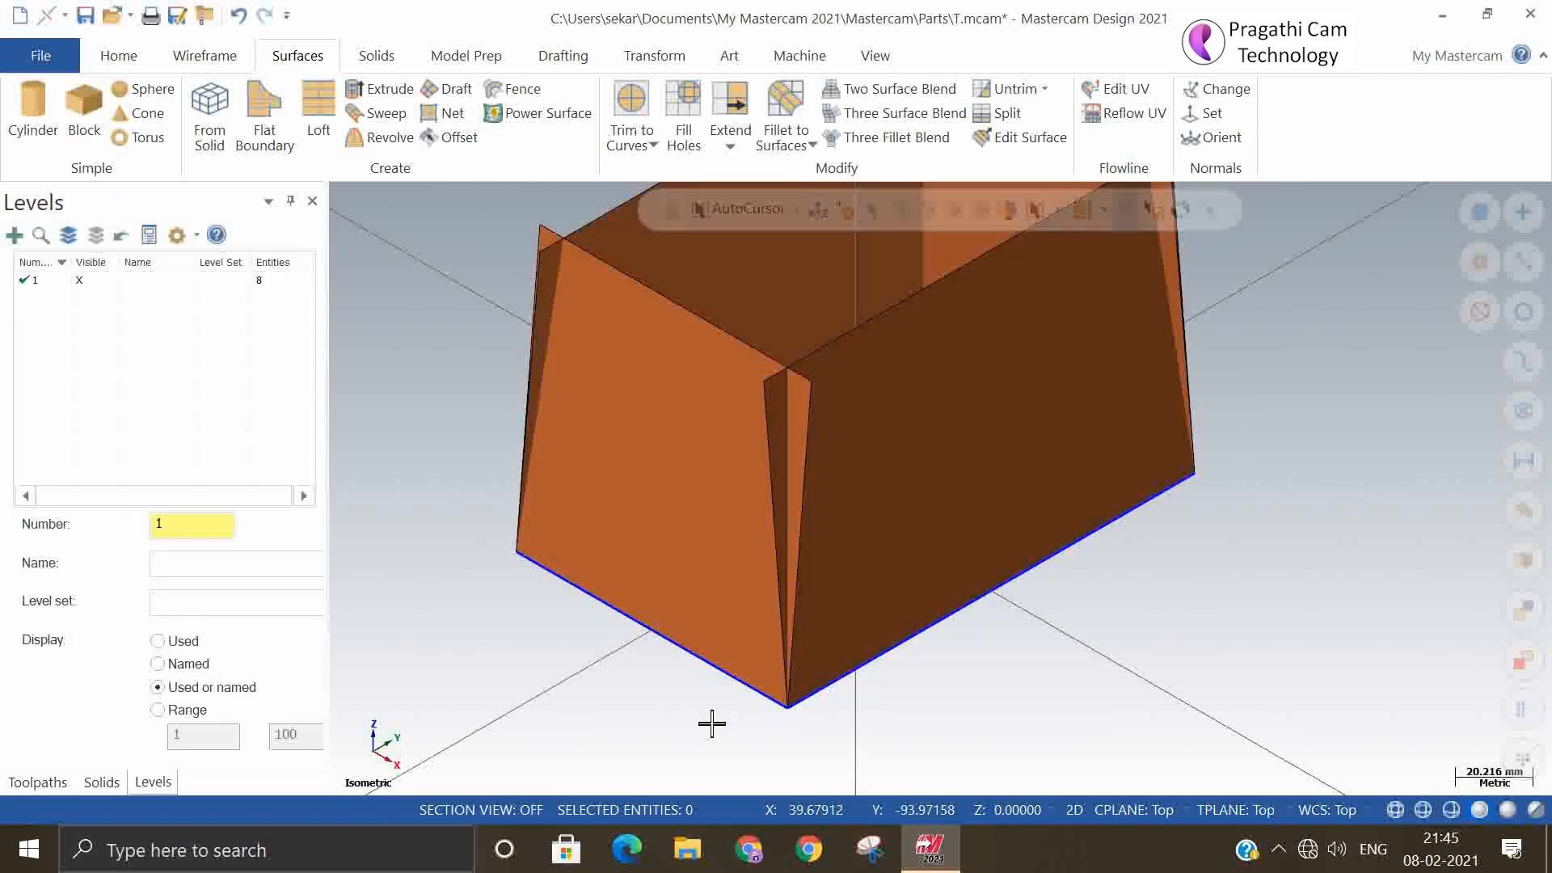
- Start Trim to Surfaces for both sets, choosing the front short wall as first set and the adjoining long wall as second set
scroll(758, 720, "down", 1)
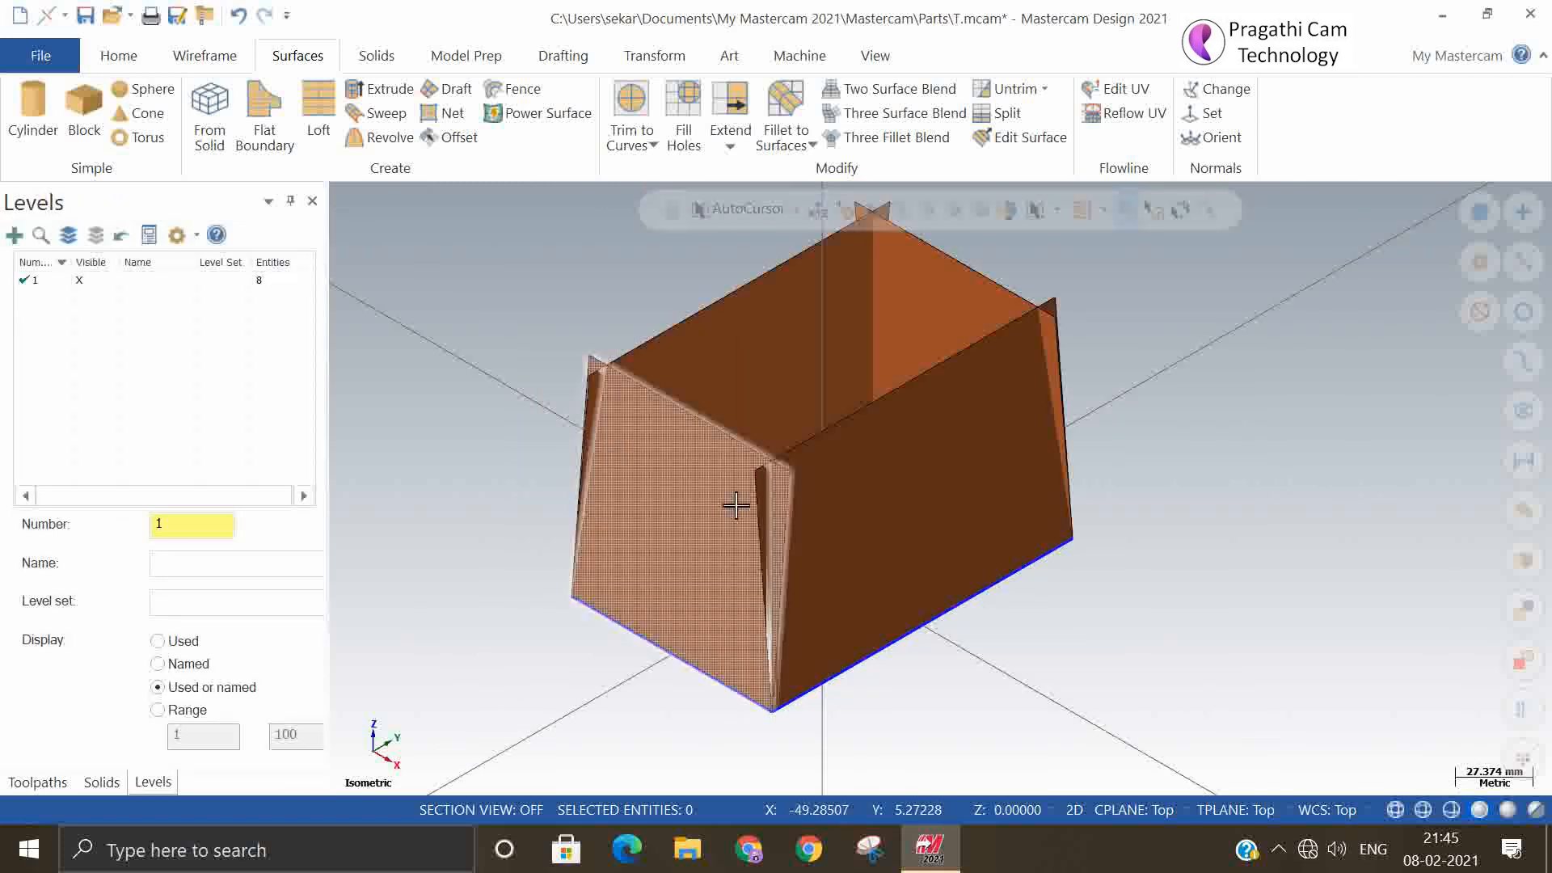
scroll(758, 503, "up", 1)
scroll(759, 503, "up", 2)
scroll(485, 502, "down", 2)
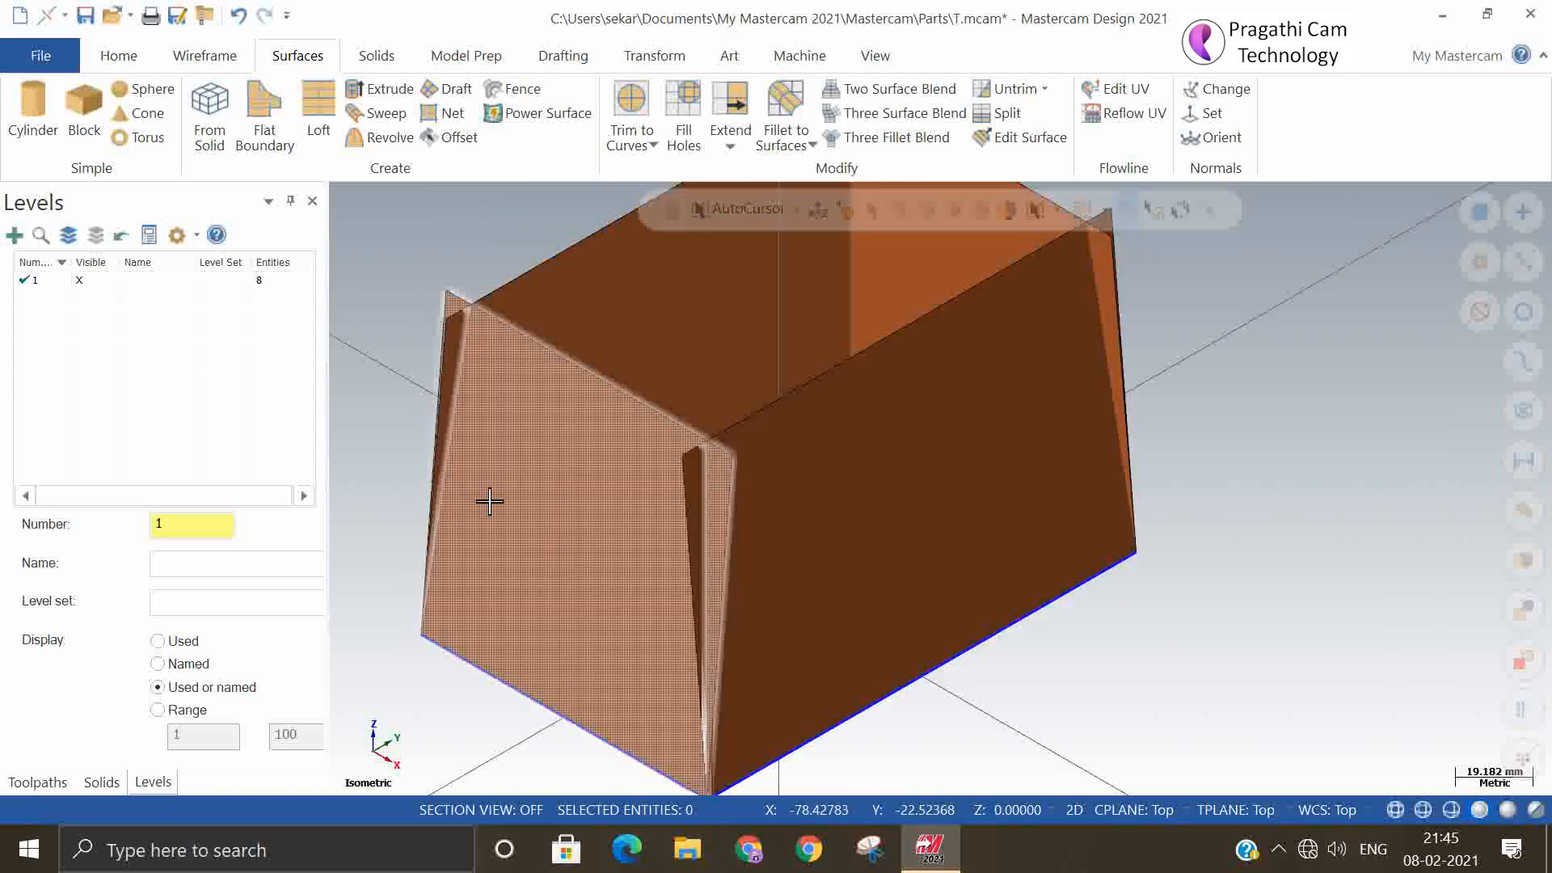
left_click(656, 146)
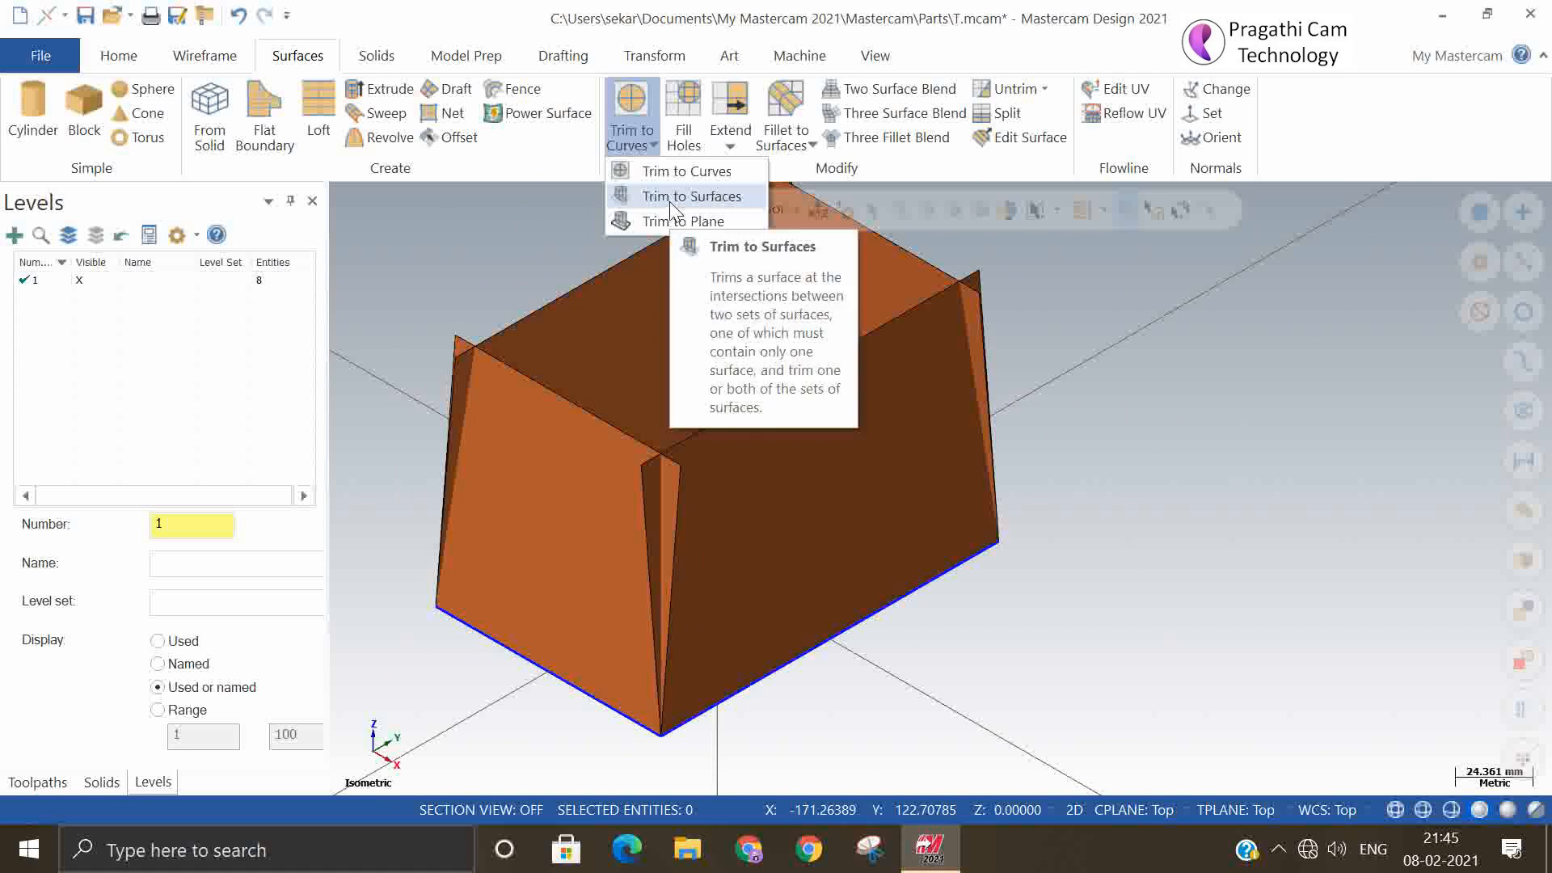
left_click(670, 199)
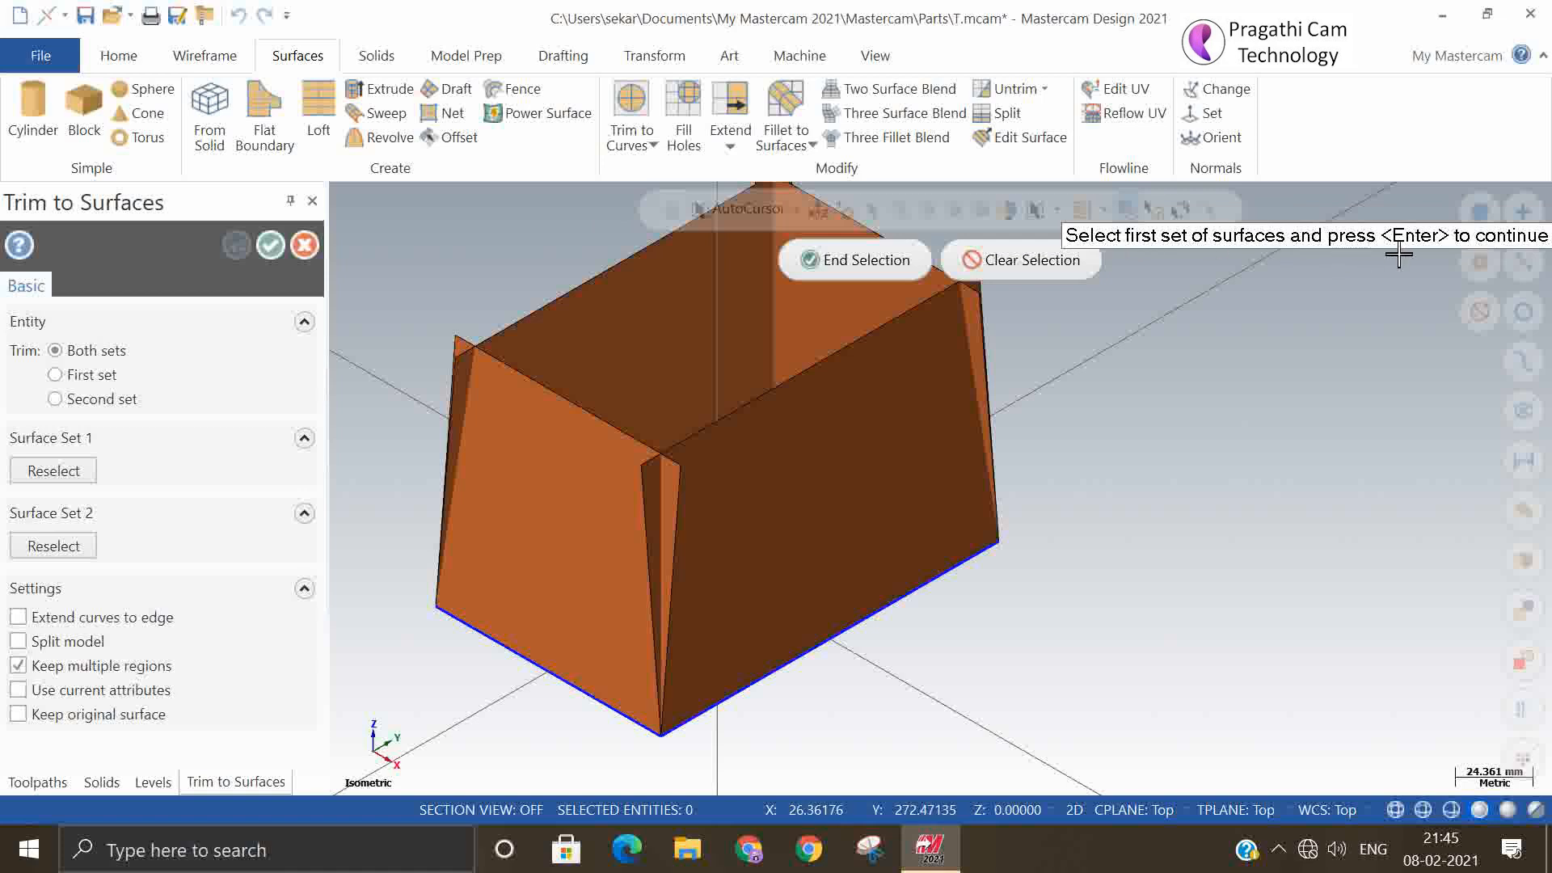
left_click(563, 511)
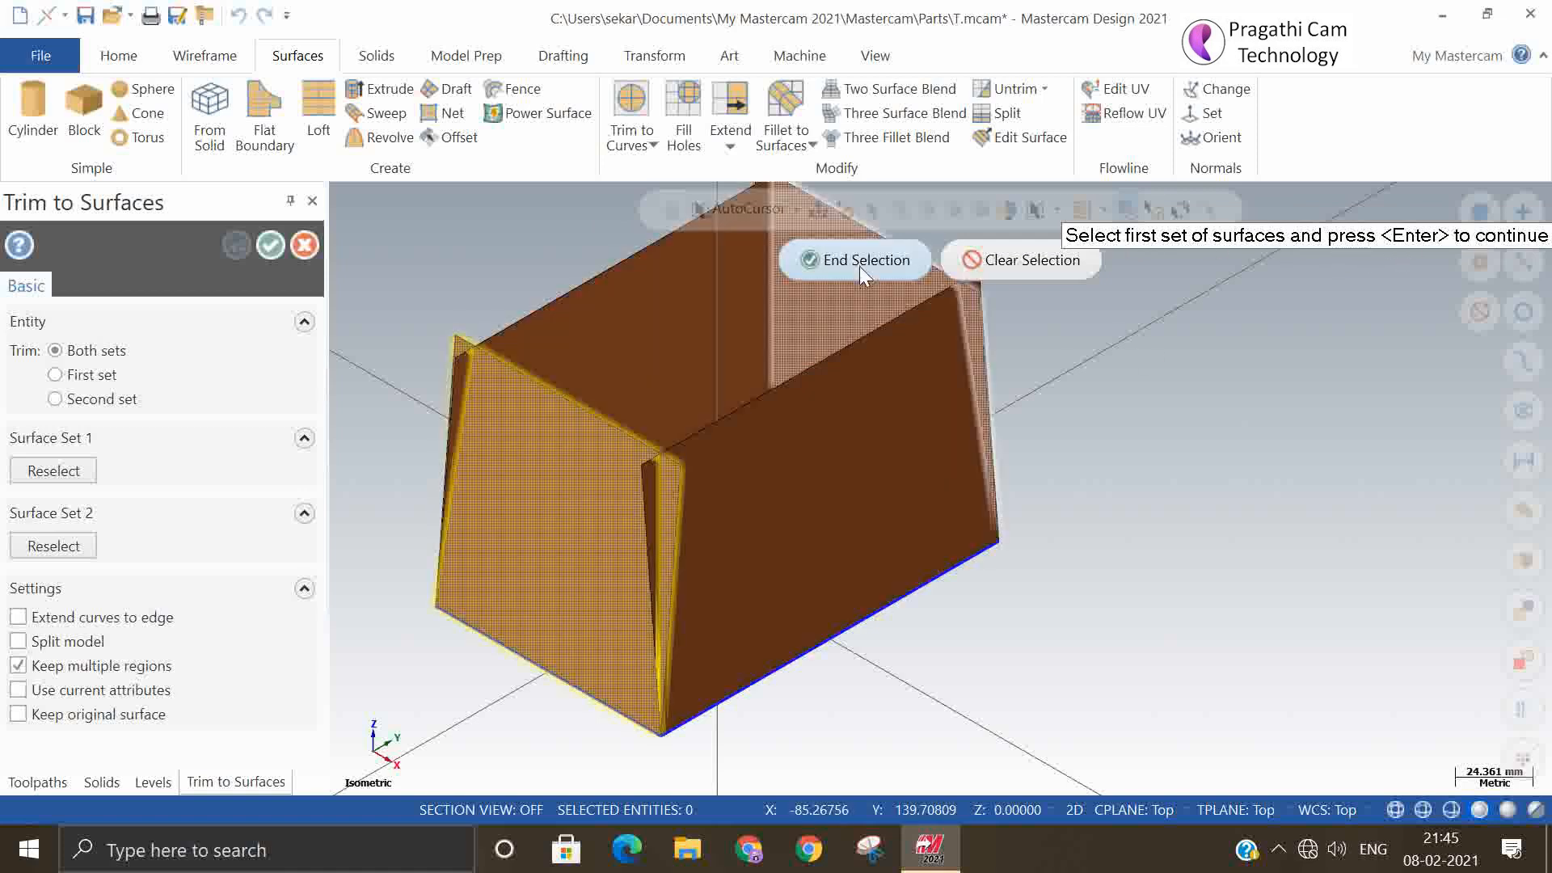
left_click(862, 261)
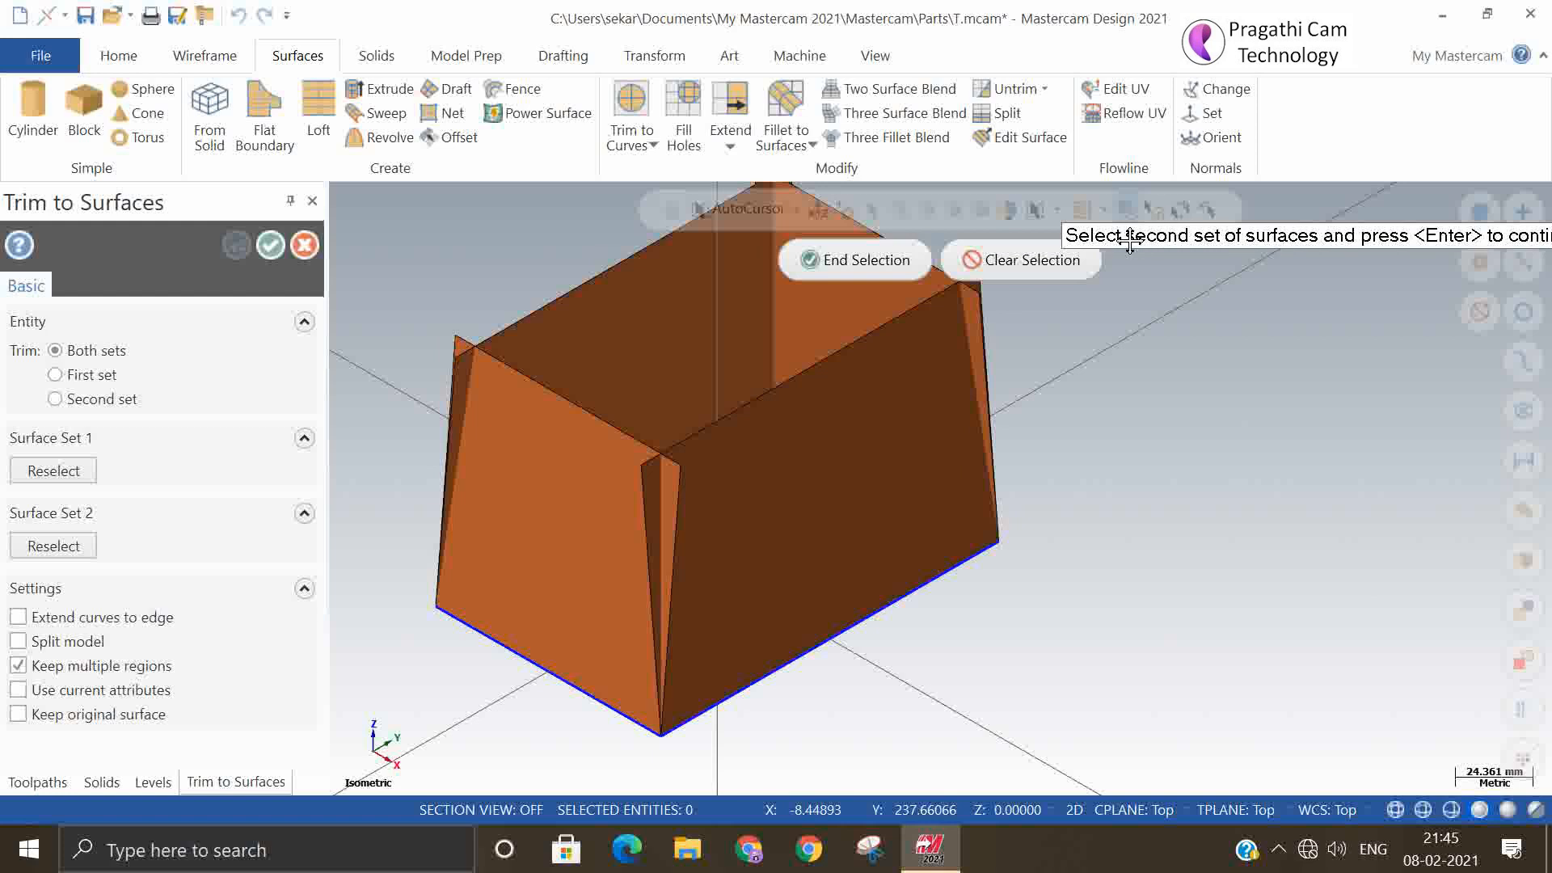
left_click(829, 465)
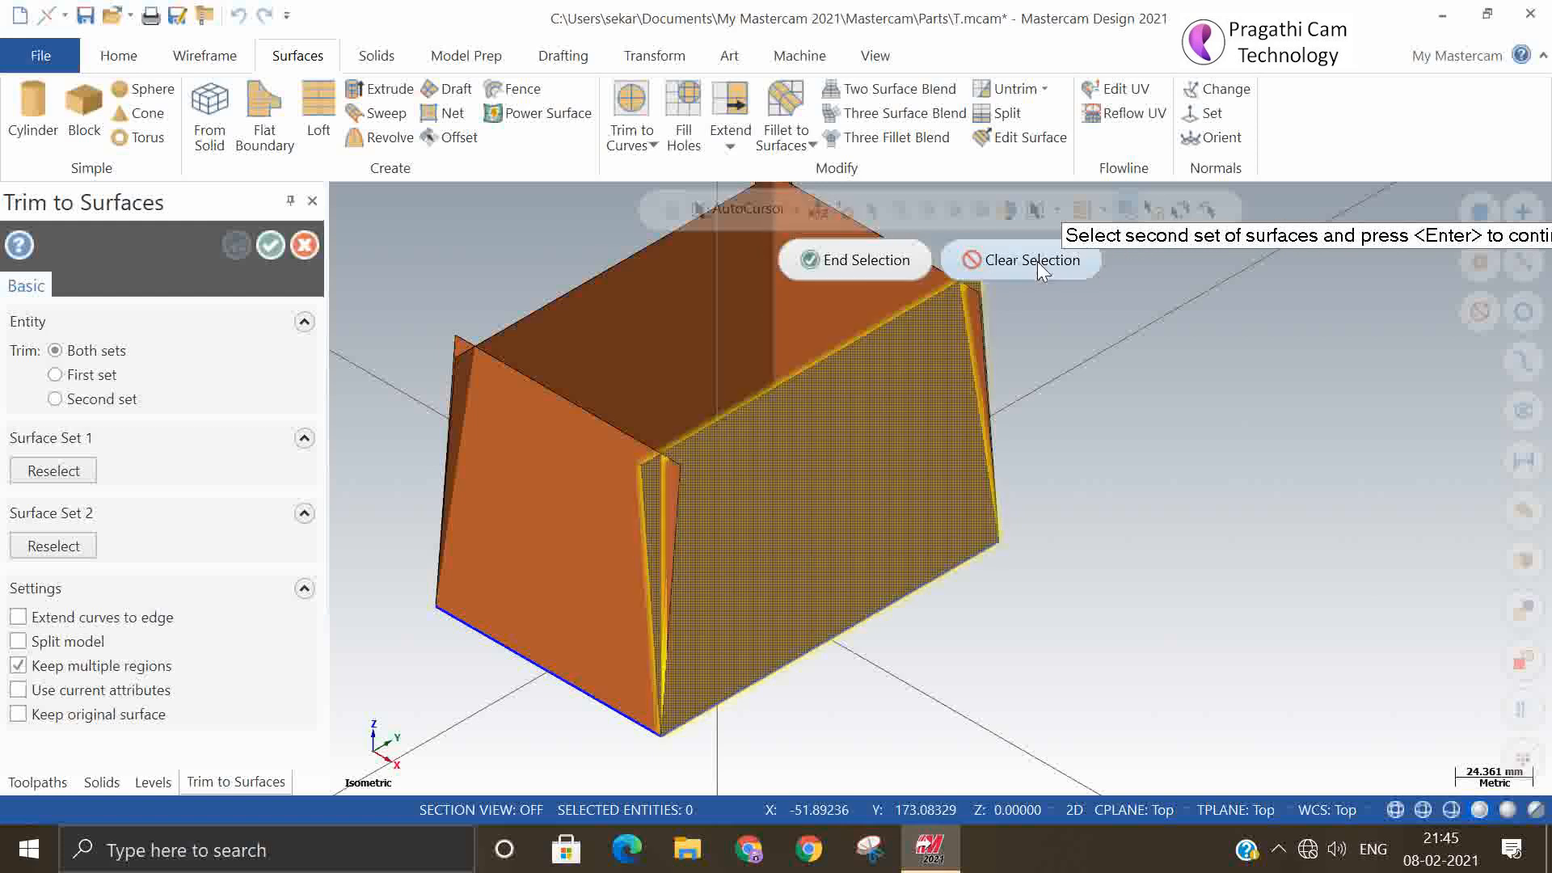
left_click(905, 262)
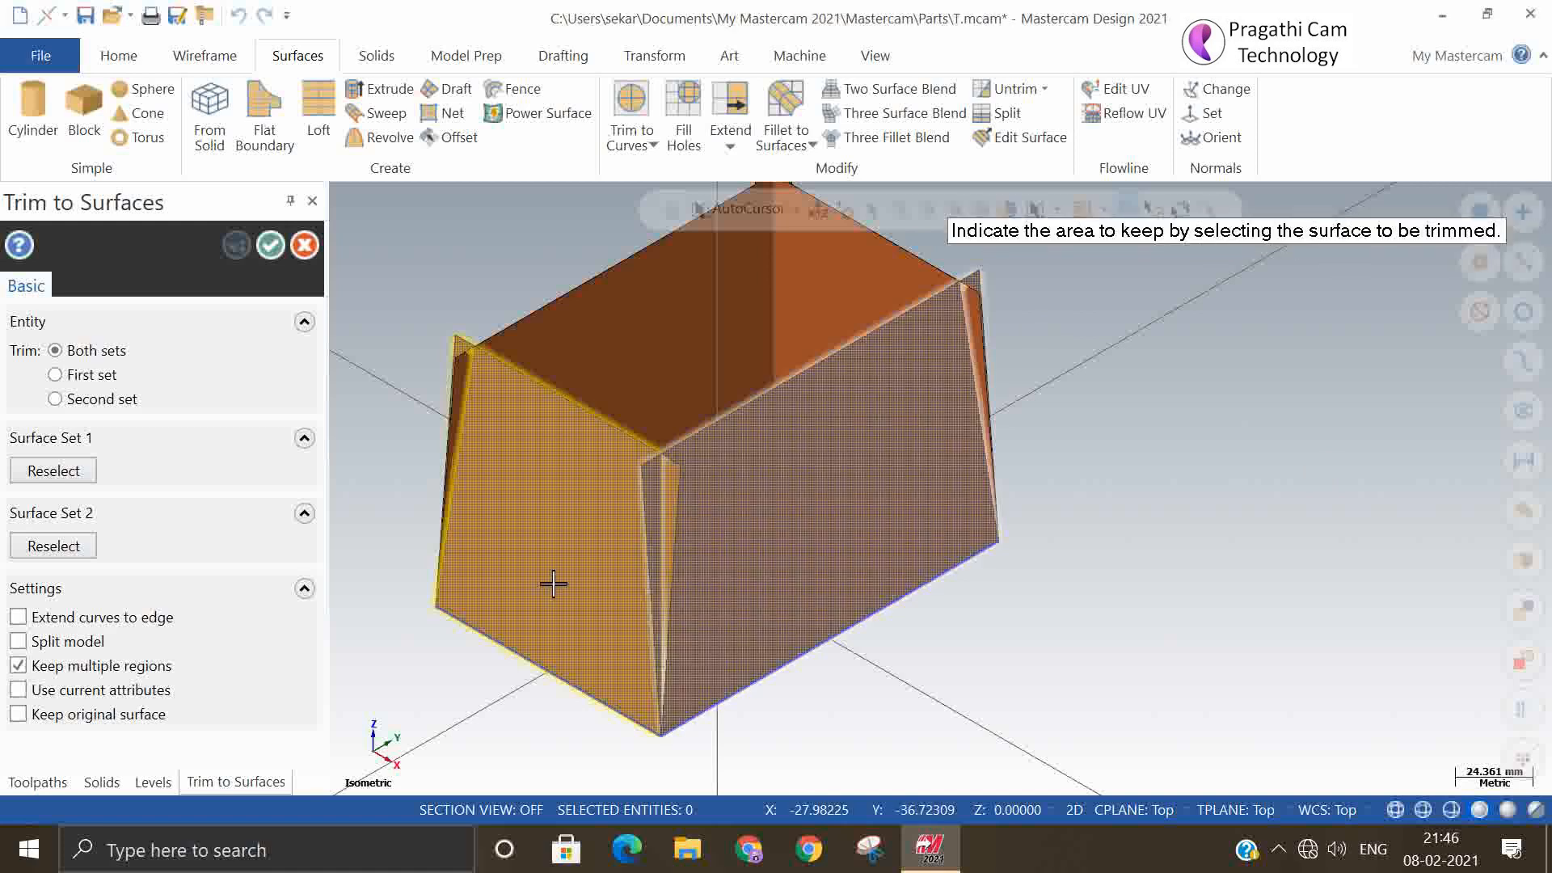
- Mark the main areas of the short and long walls as the regions to keep, and apply the corner trim
left_click(544, 545)
left_click(546, 541)
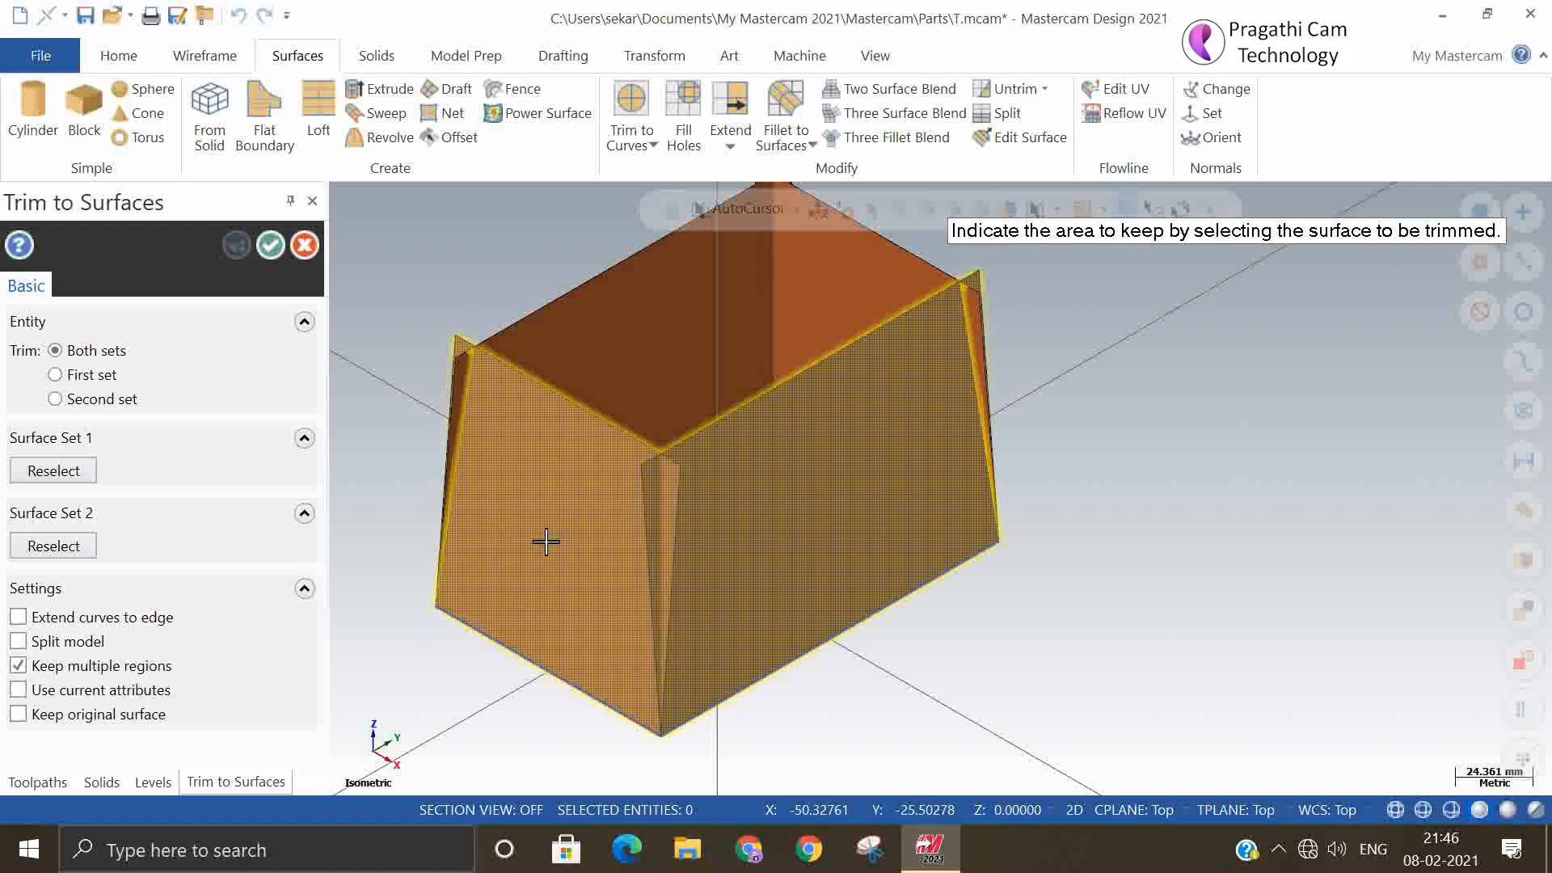
left_click(789, 558)
left_click(786, 537)
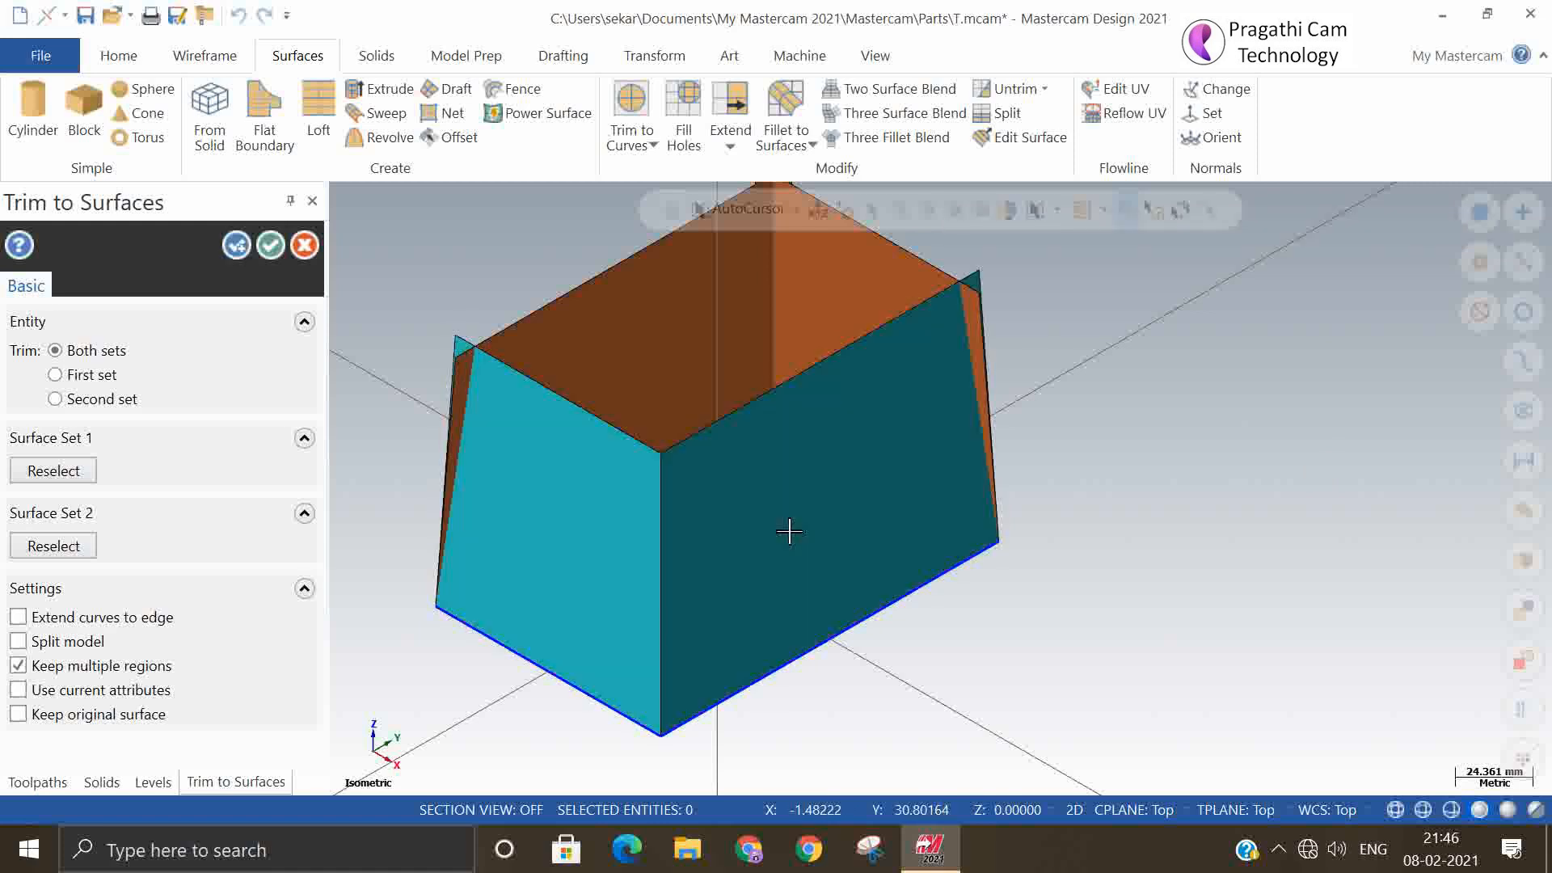
left_click(236, 245)
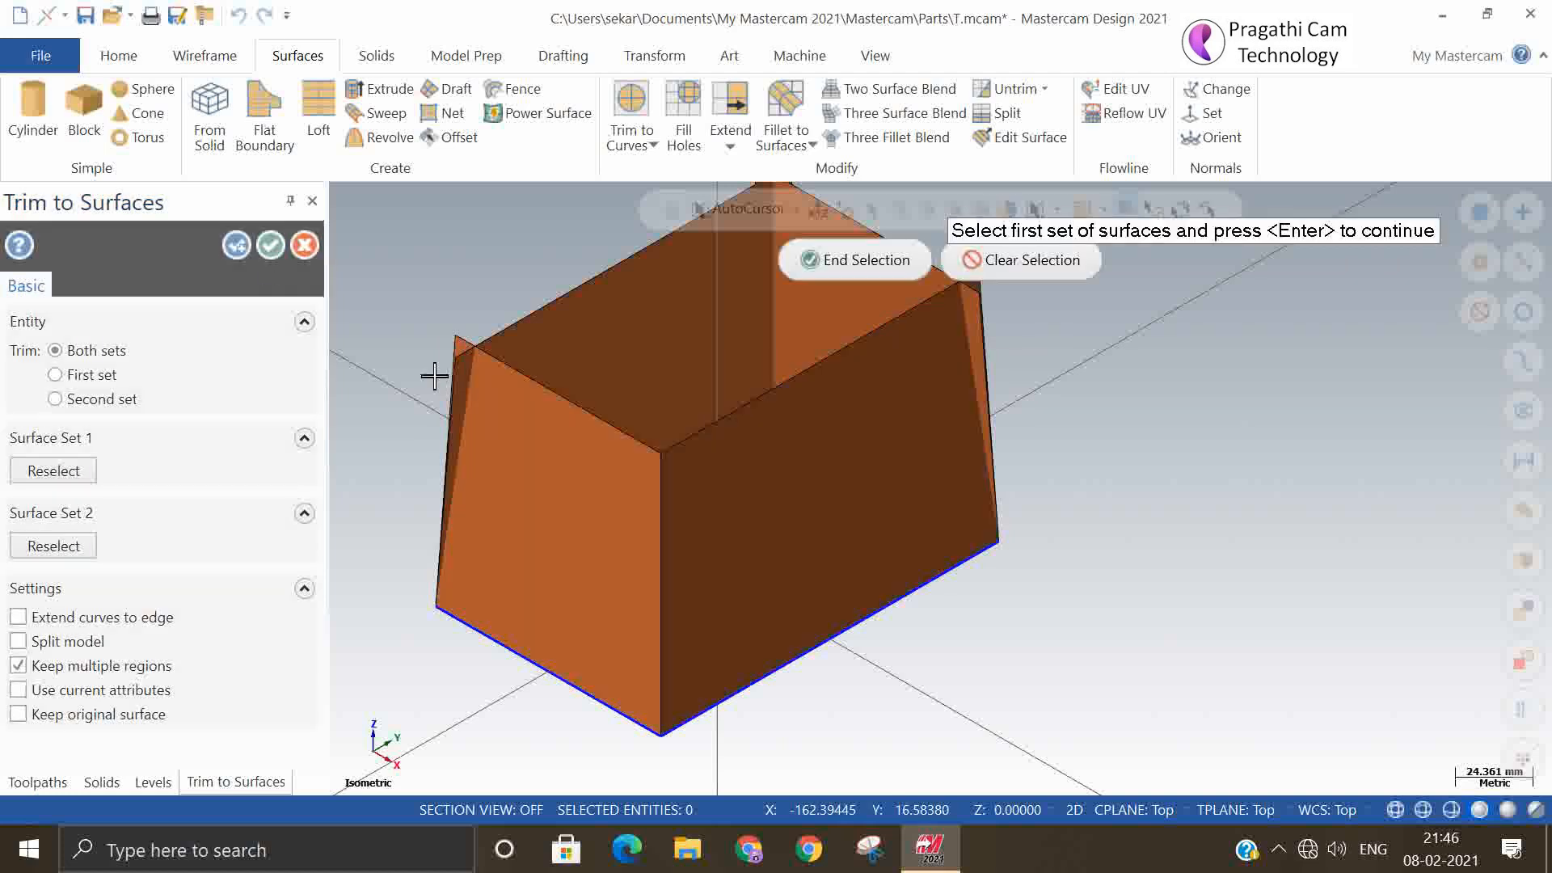
- For the next corner, choose the trimmed long wall as first surface set and the untrimmed short wall at its other end as second
middle_click_drag(1190, 594, 894, 628)
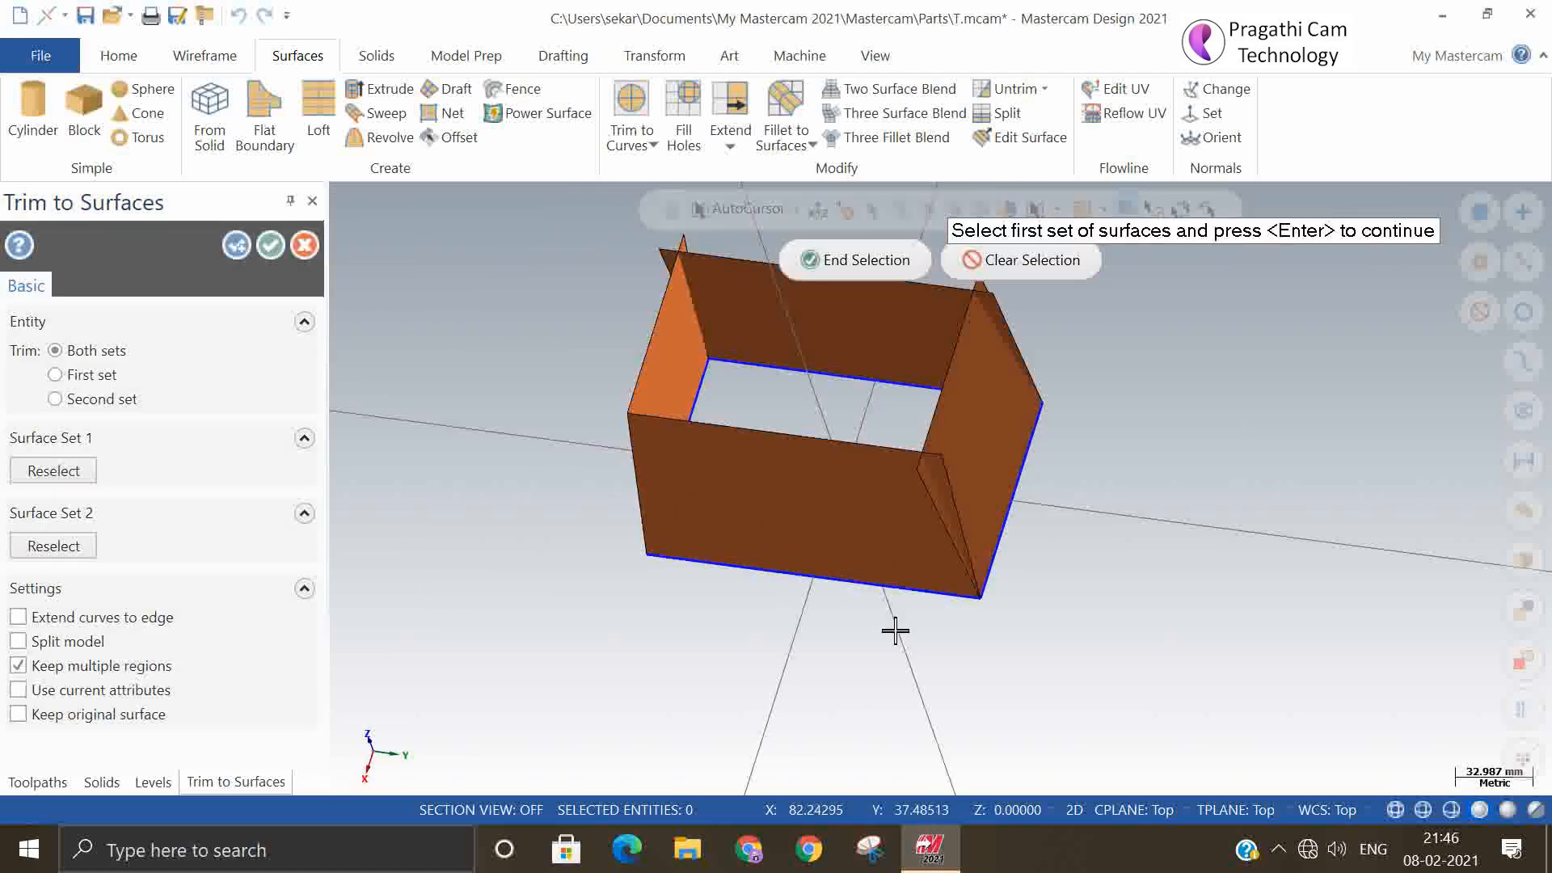
scroll(1064, 371, "up", 5)
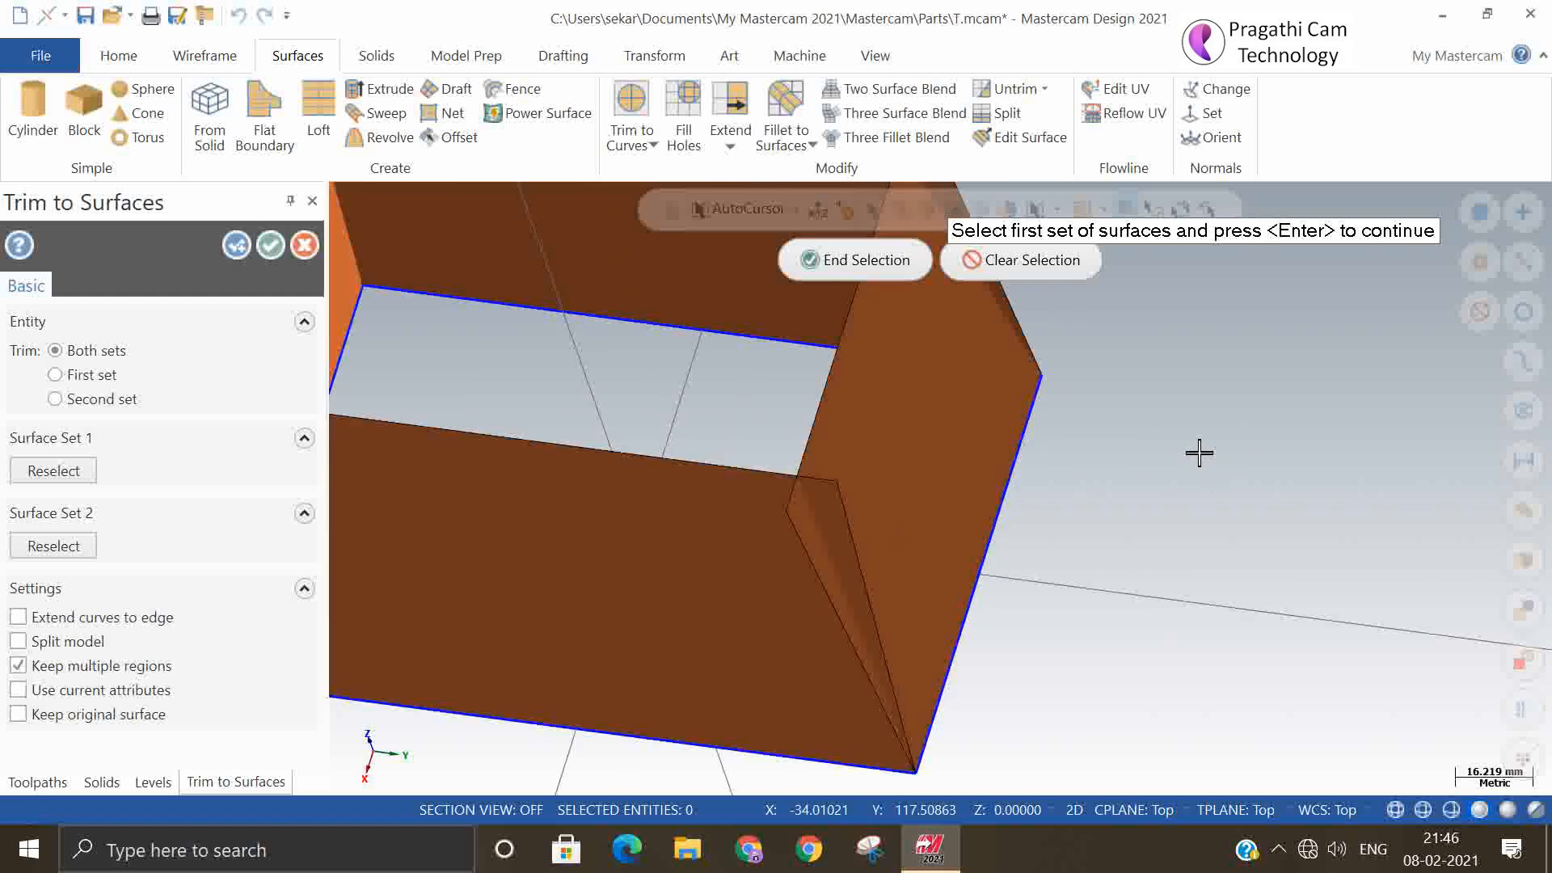
left_click(627, 603)
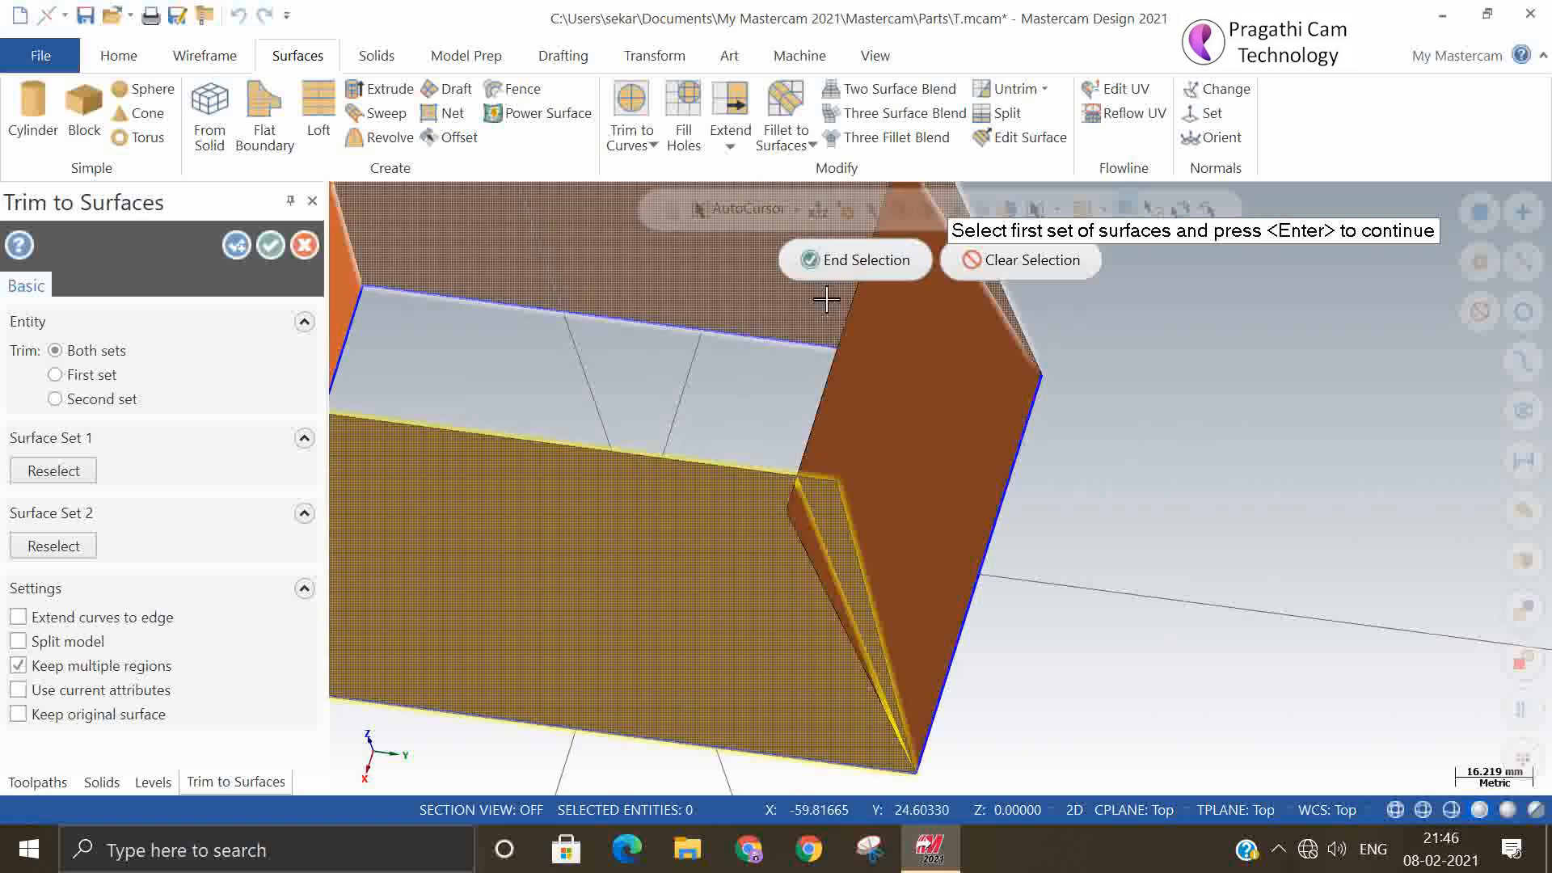
left_click(846, 262)
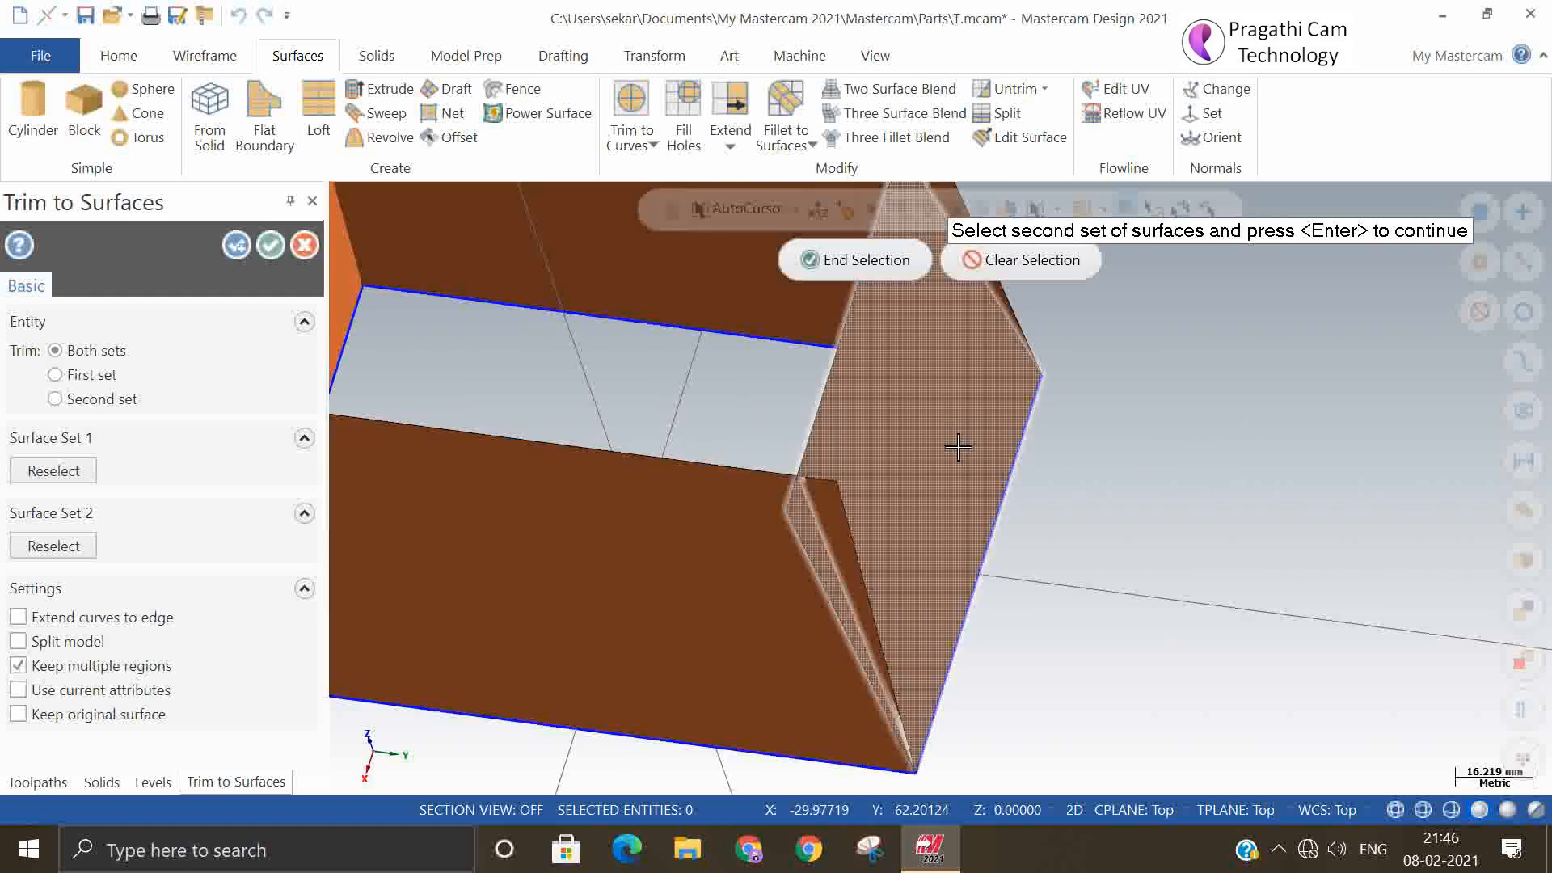
left_click(958, 447)
left_click(873, 259)
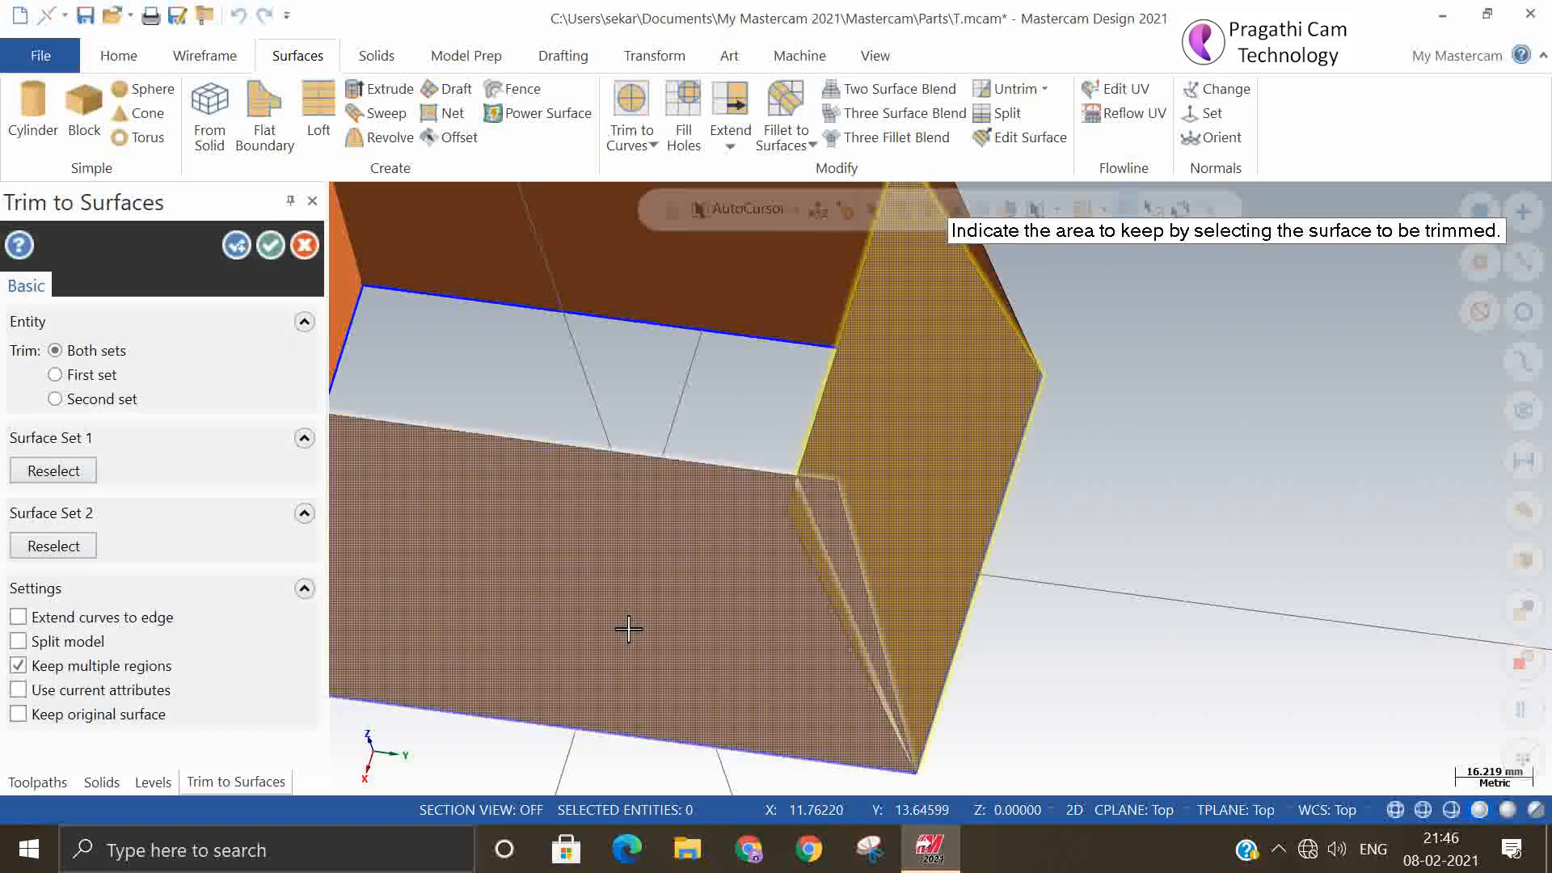
- Trim the second corner by marking the main areas of the long wall and the other short wall as the regions to keep
left_click(606, 655)
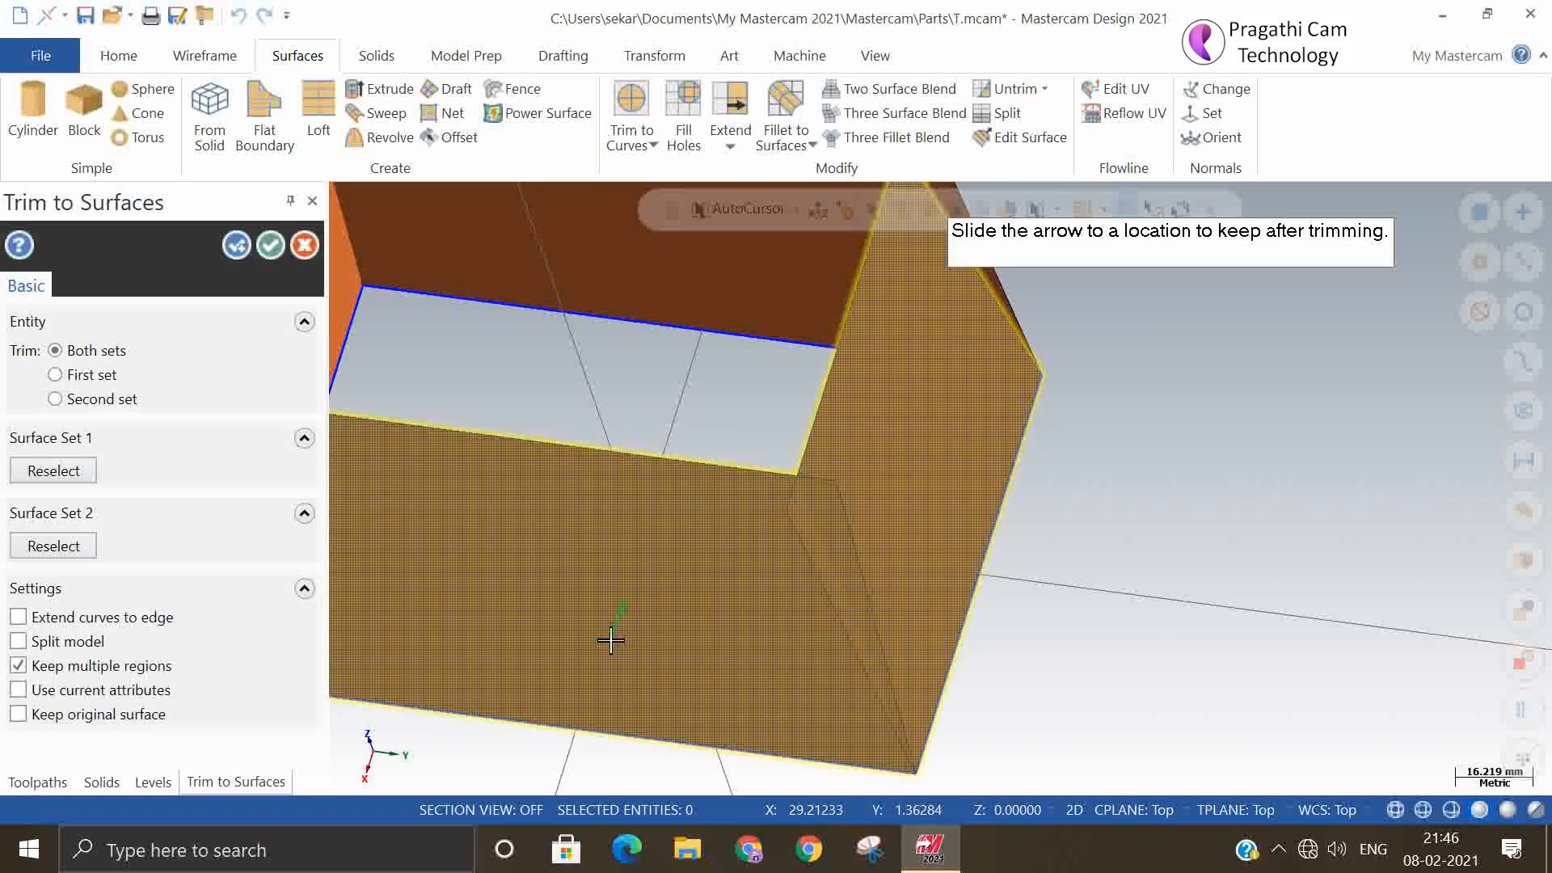
left_click(618, 595)
left_click(942, 469)
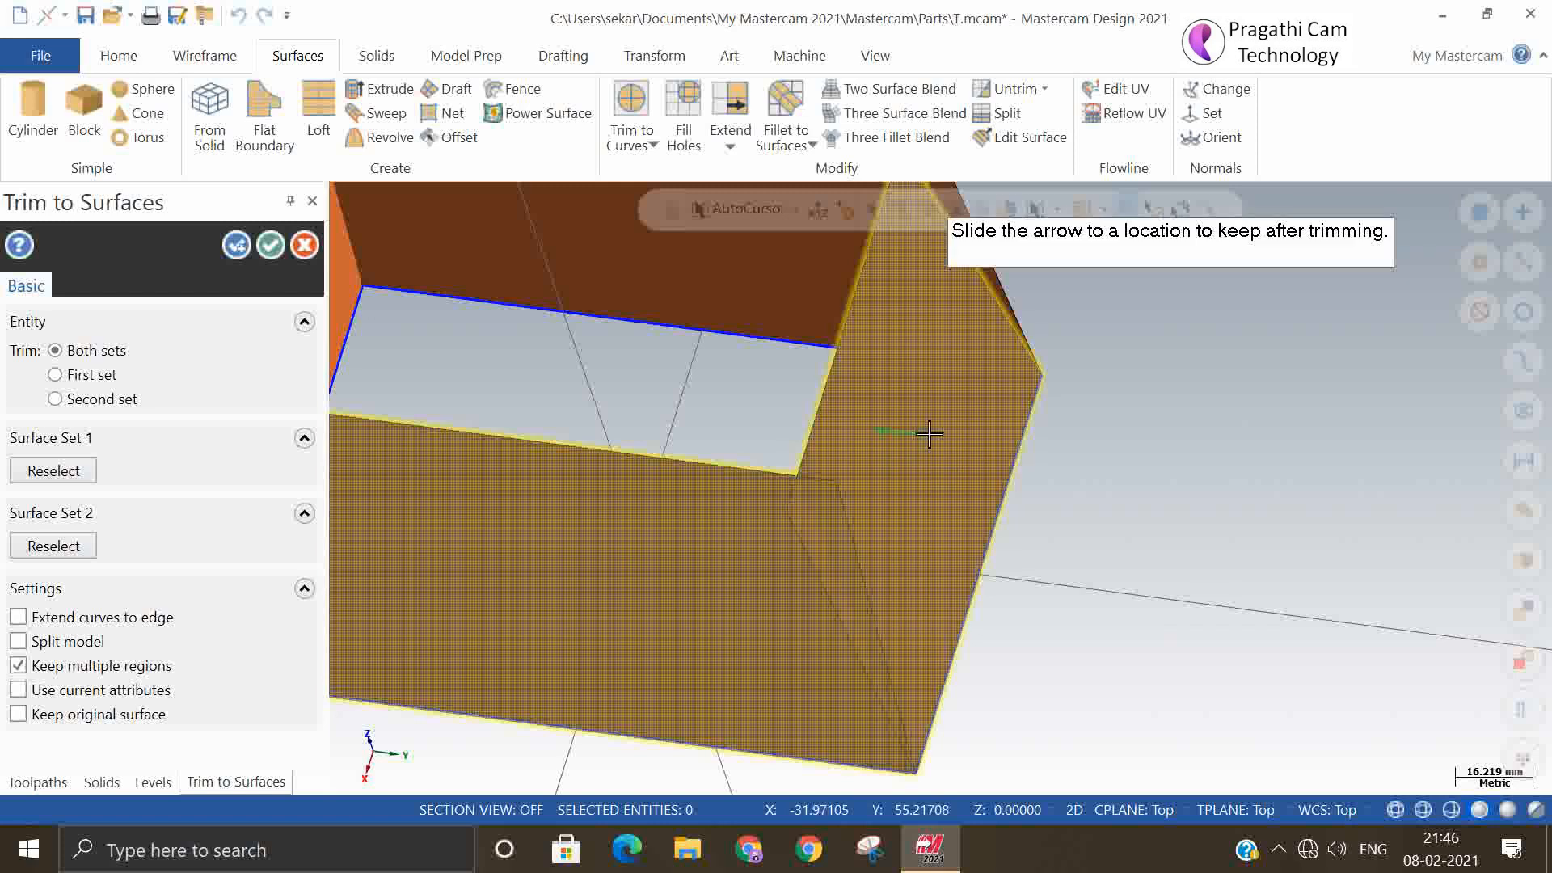
left_click(928, 433)
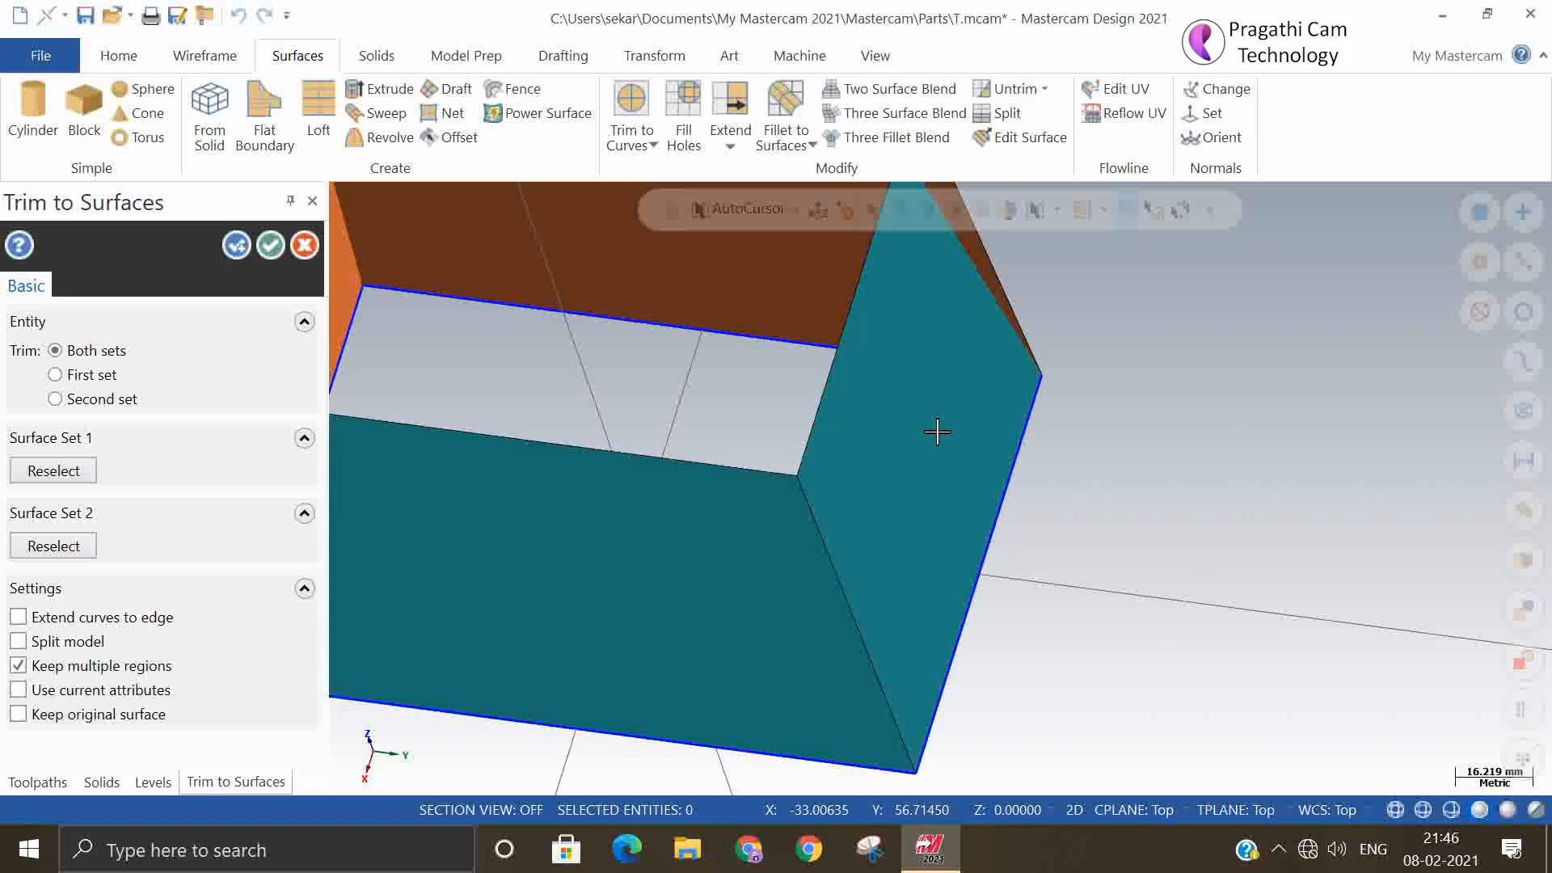
- At the third corner, choose the short wall as first surface set and the adjoining untrimmed long wall as second
left_click(236, 252)
scroll(1168, 655, "down", 3)
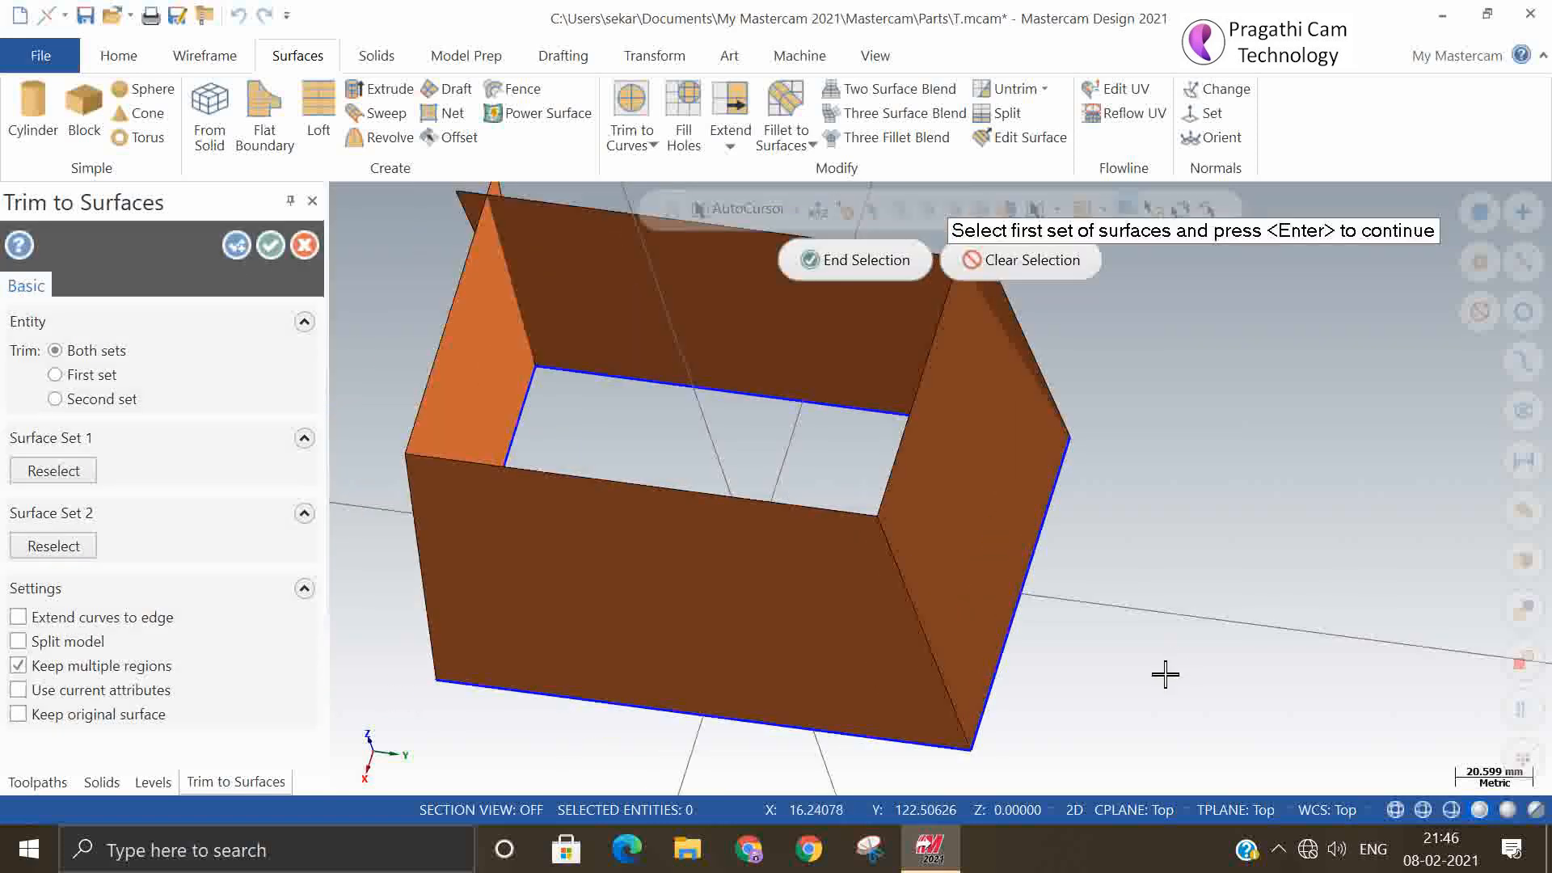
middle_click_drag(1143, 622, 829, 694)
scroll(1033, 511, "up", 2)
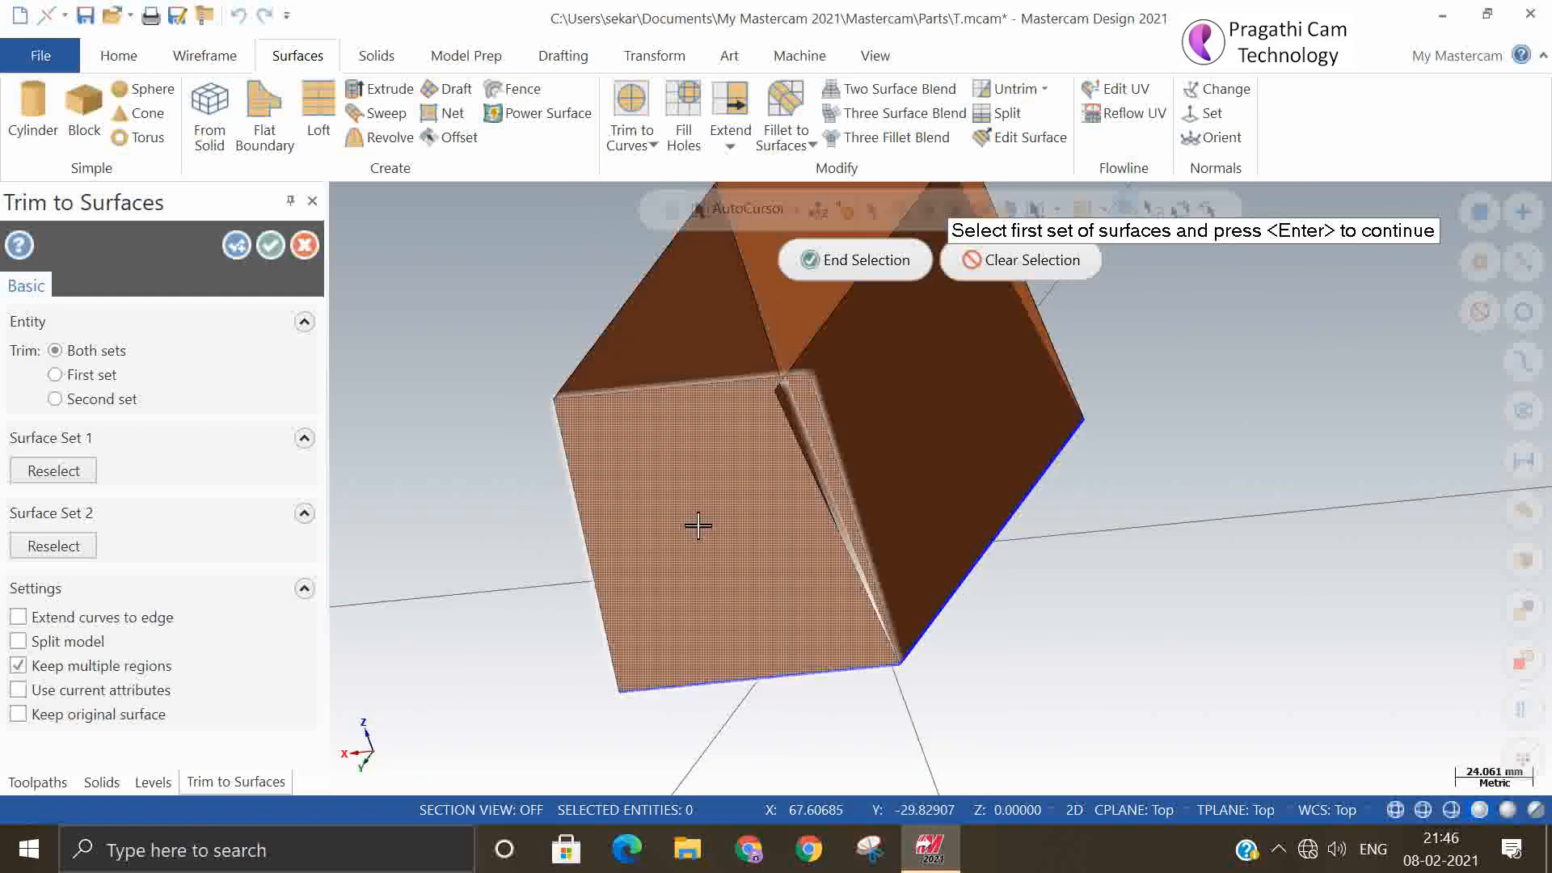
left_click(699, 527)
left_click(865, 260)
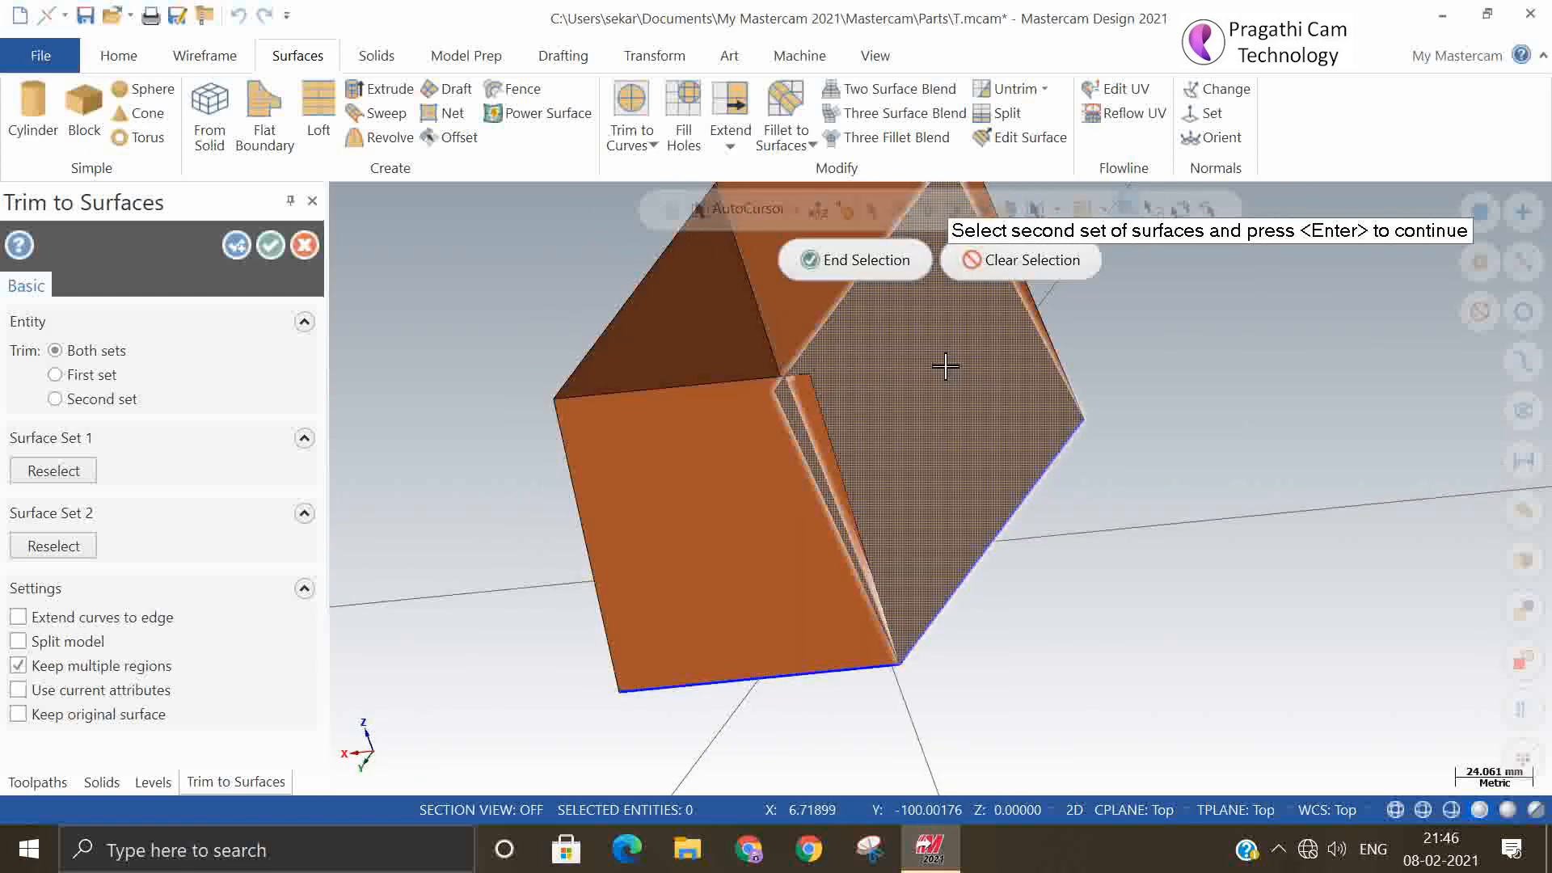
left_click(887, 263)
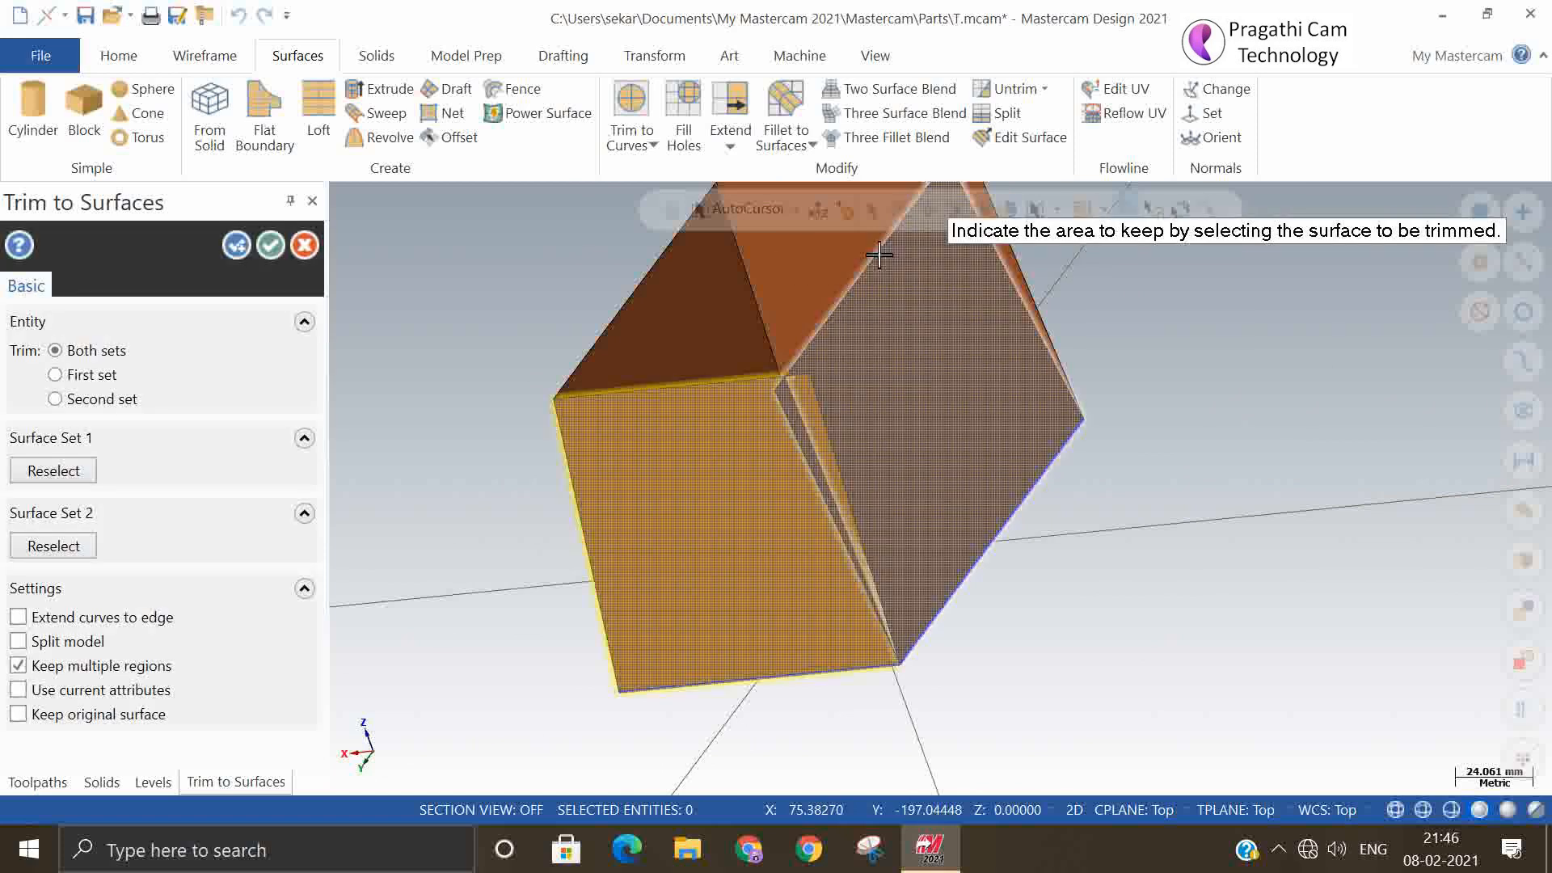
- Mark the main areas of the short wall and the second long wall as the regions to keep, and apply the third corner trim
left_click(651, 513)
left_click(676, 496)
left_click(950, 404)
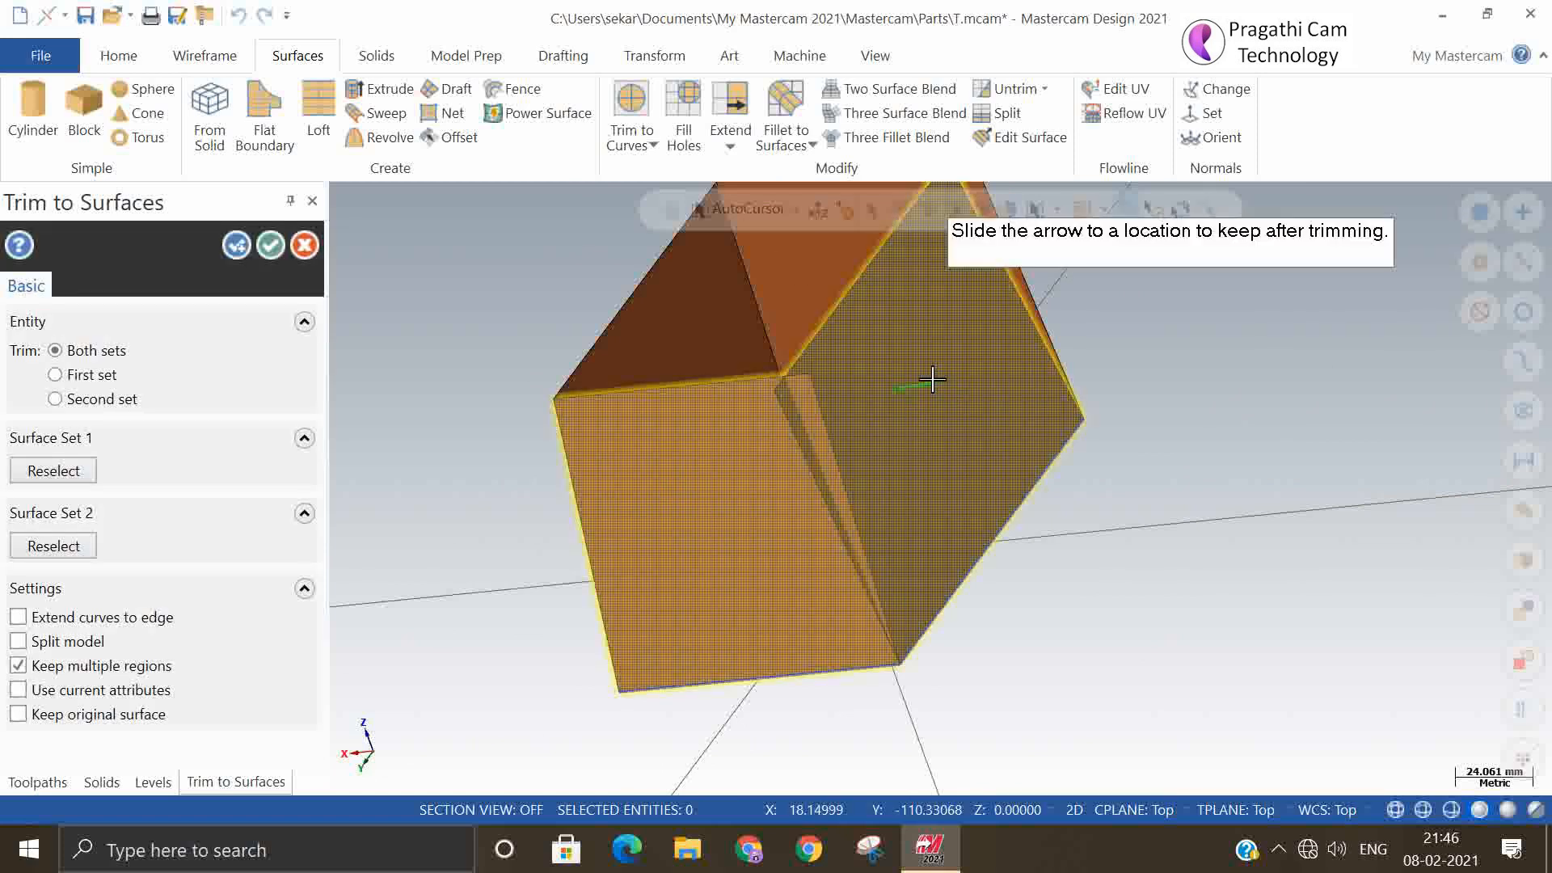
left_click(914, 378)
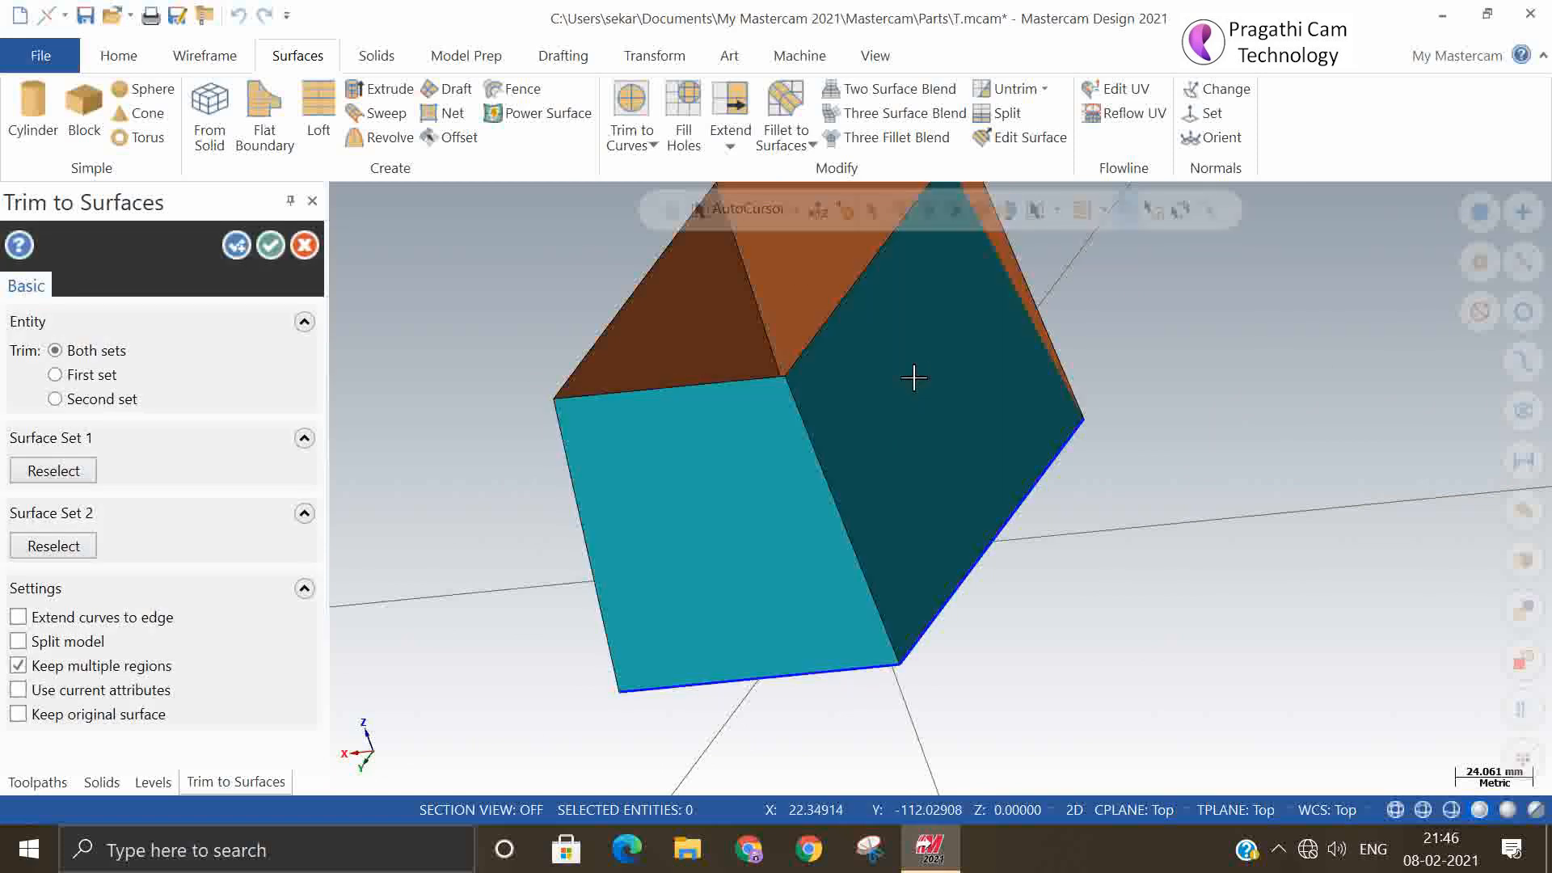
left_click(236, 245)
- For the last overlapping corner, choose the long wall as first surface set and the adjoining short wall as second
scroll(911, 526, "down", 2)
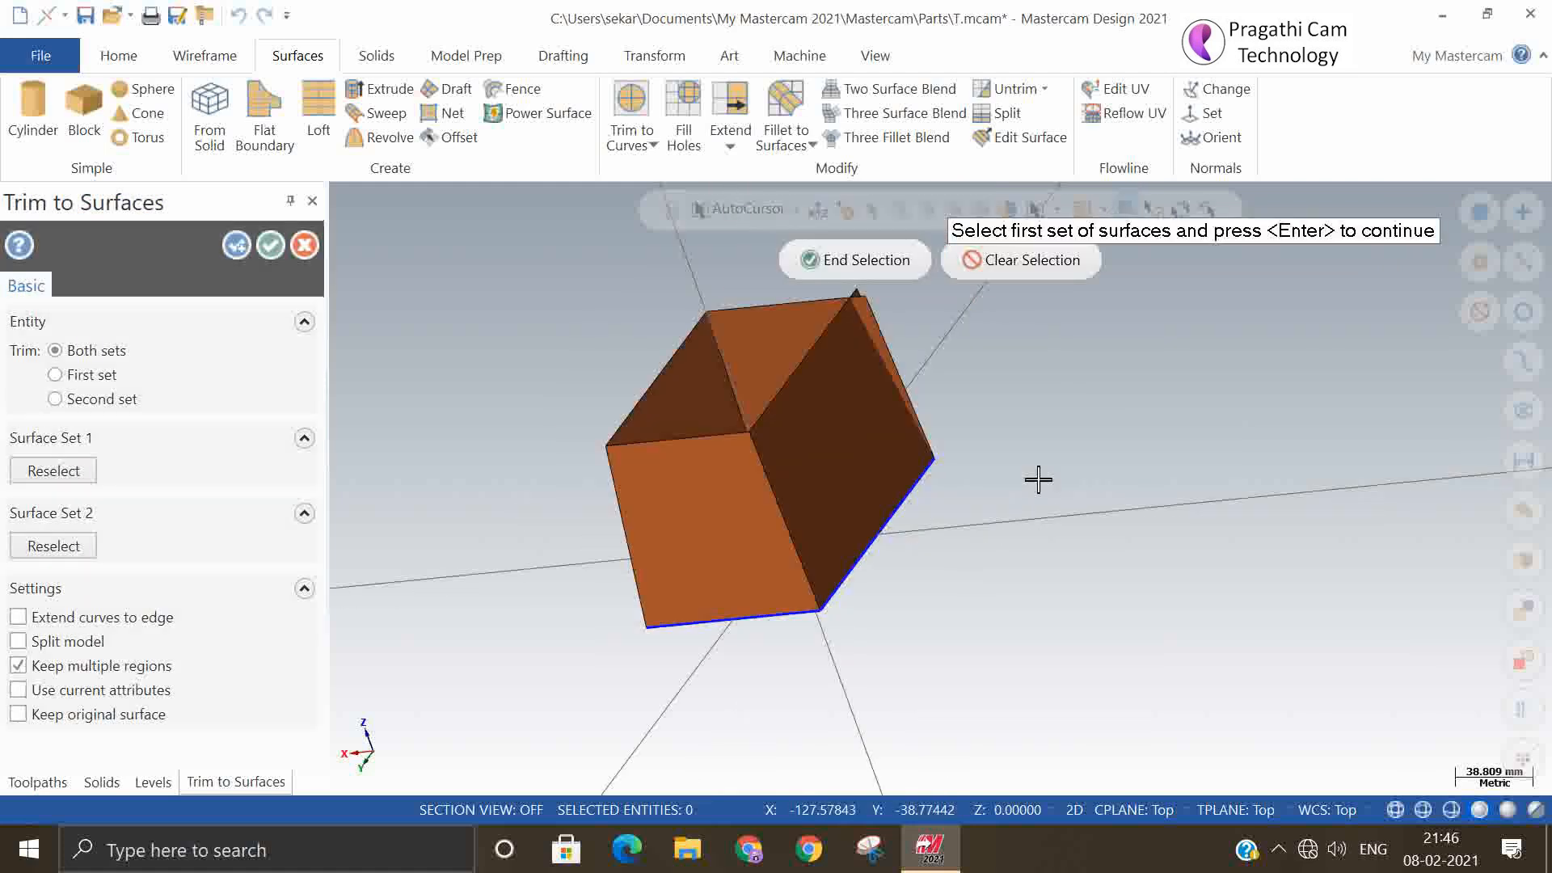
mouse_move(1040, 478)
middle_mouse_down()
mouse_move(590, 544)
mouse_move(1222, 486)
mouse_move(1220, 610)
mouse_move(1261, 610)
mouse_move(1081, 381)
mouse_move(908, 513)
mouse_move(908, 461)
middle_mouse_up()
scroll(1075, 380, "up", 3)
scroll(716, 426, "up", 2)
left_click(716, 426)
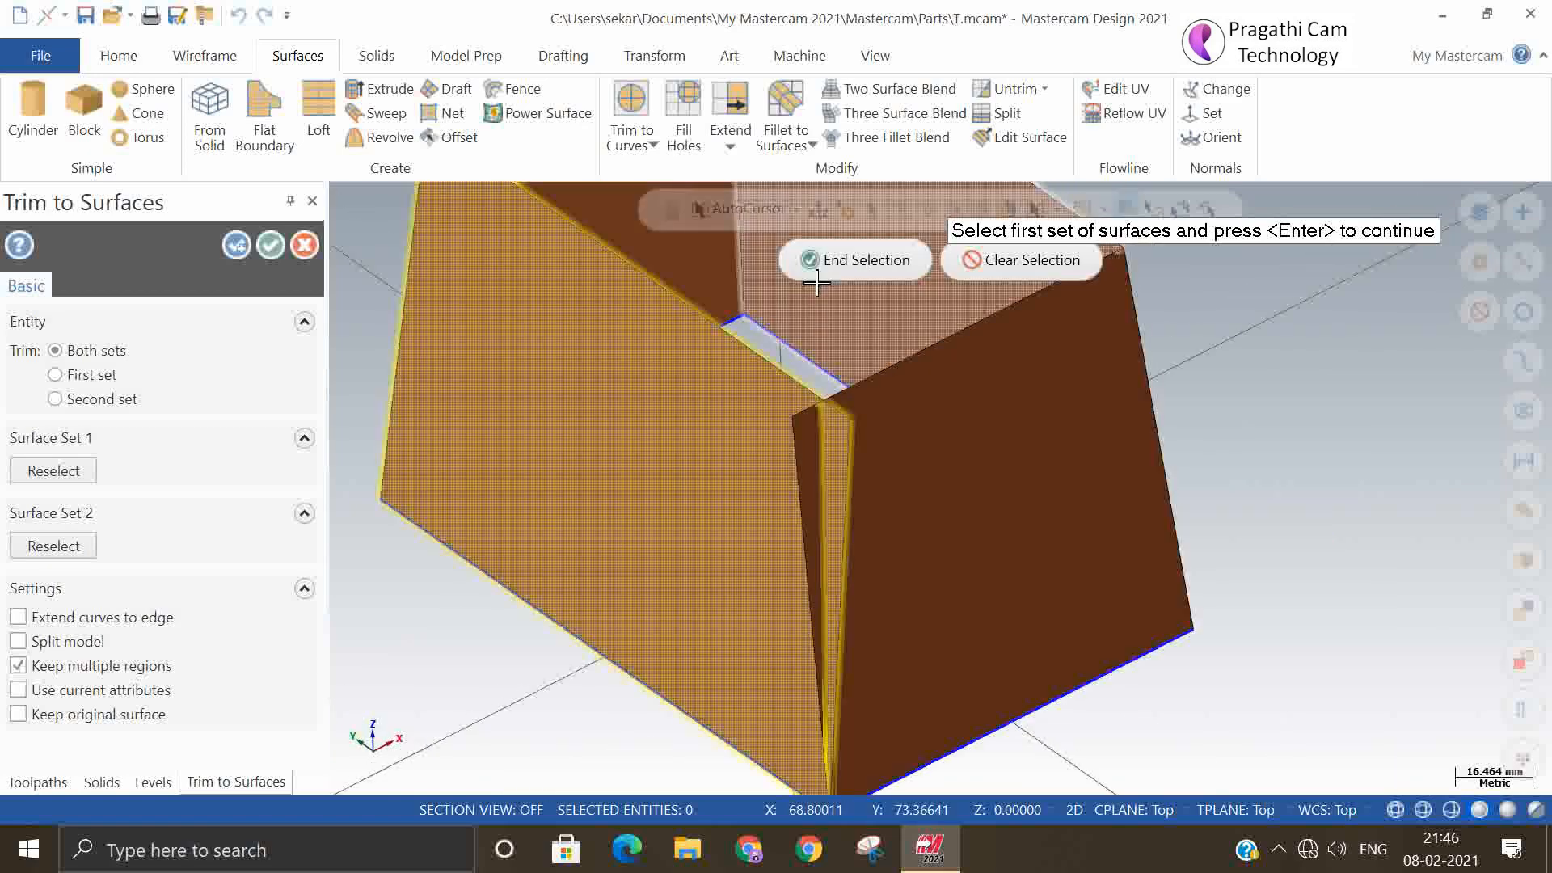
left_click(808, 259)
left_click(945, 485)
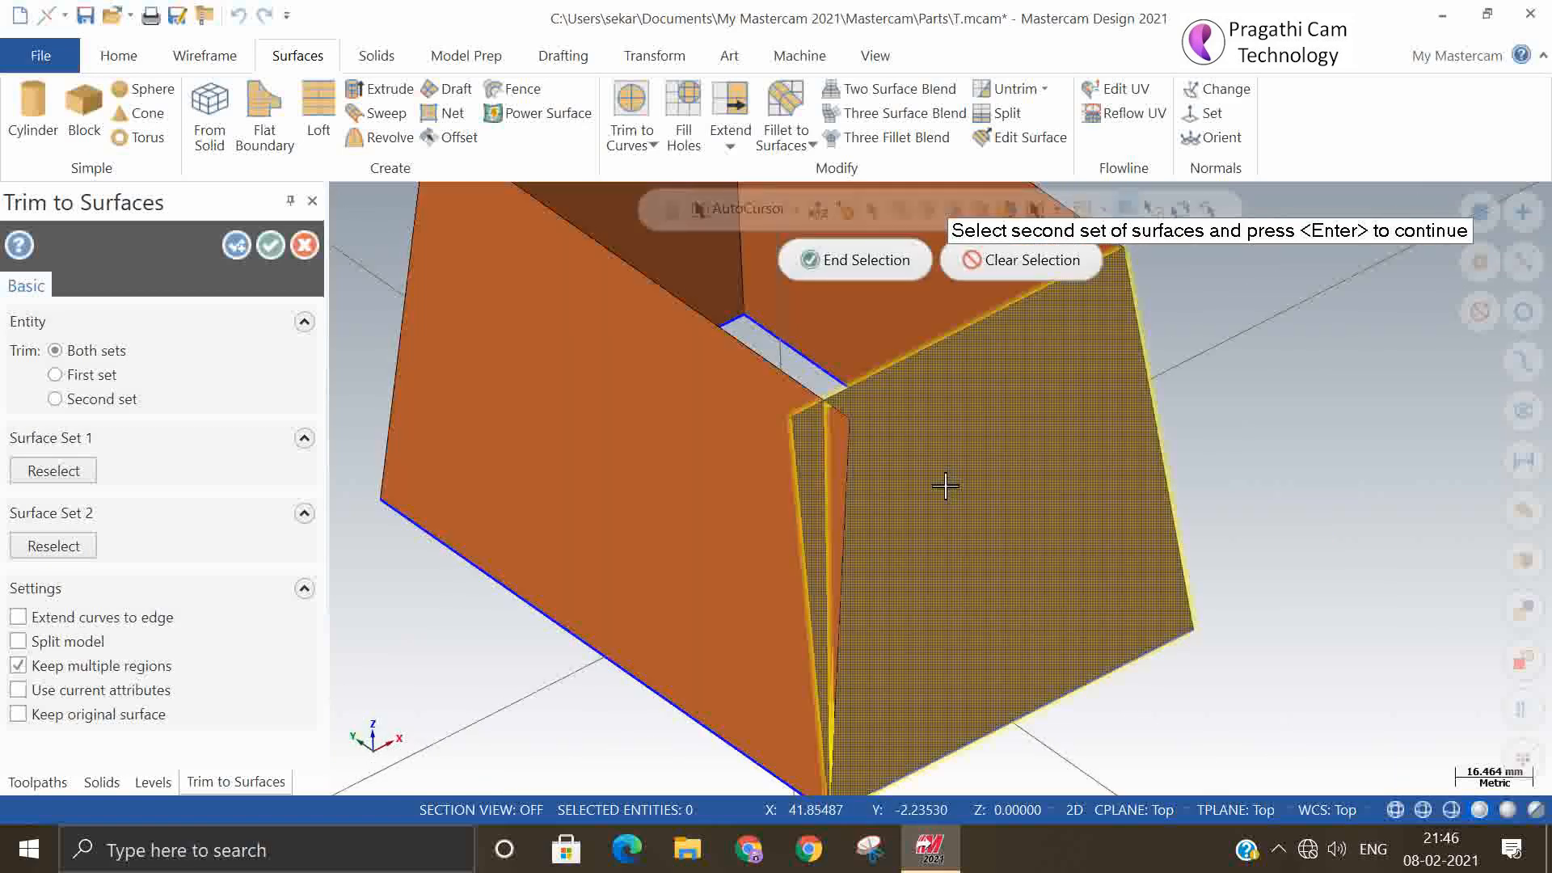
left_click(889, 259)
- Mark the main areas of both walls at the last corner as the regions to keep, and finish Trim to Surfaces
left_click(732, 453)
left_click(733, 437)
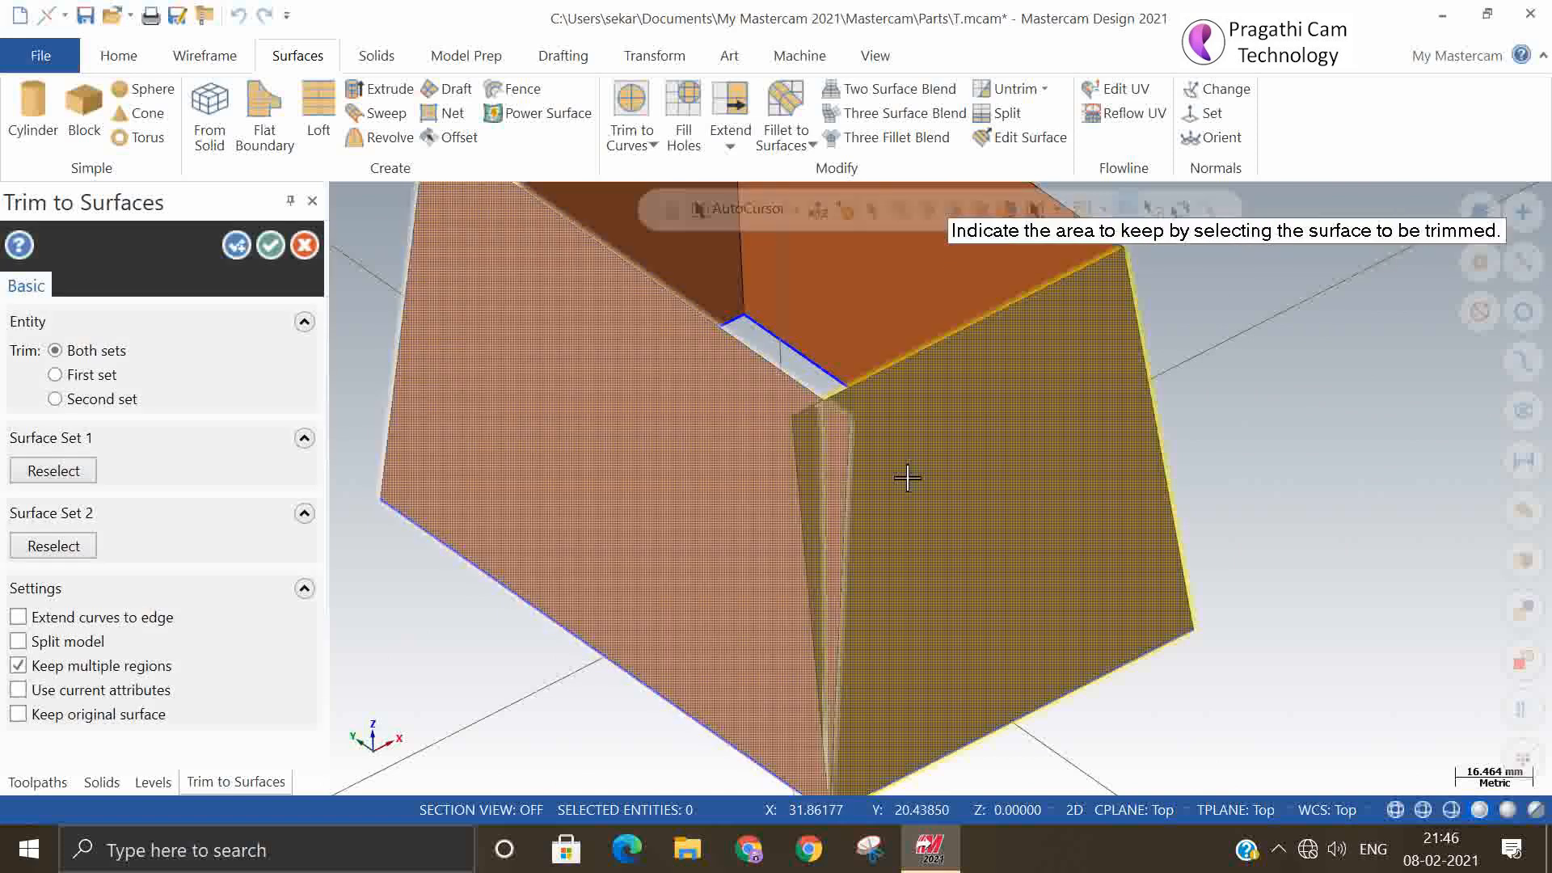
left_click(908, 474)
left_click(938, 444)
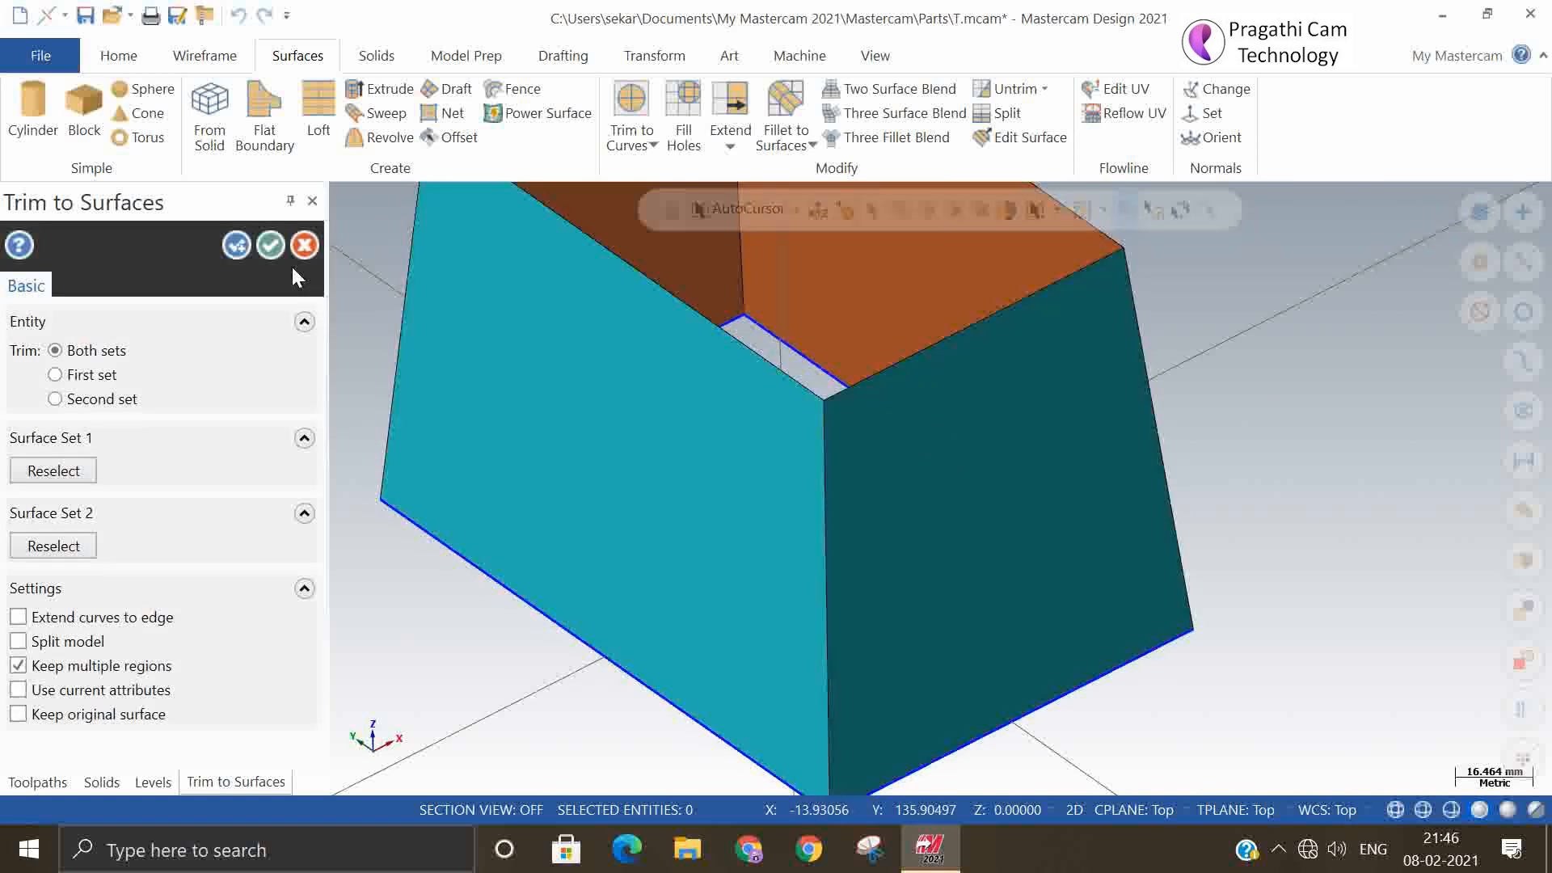
left_click(271, 245)
scroll(749, 651, "down", 3)
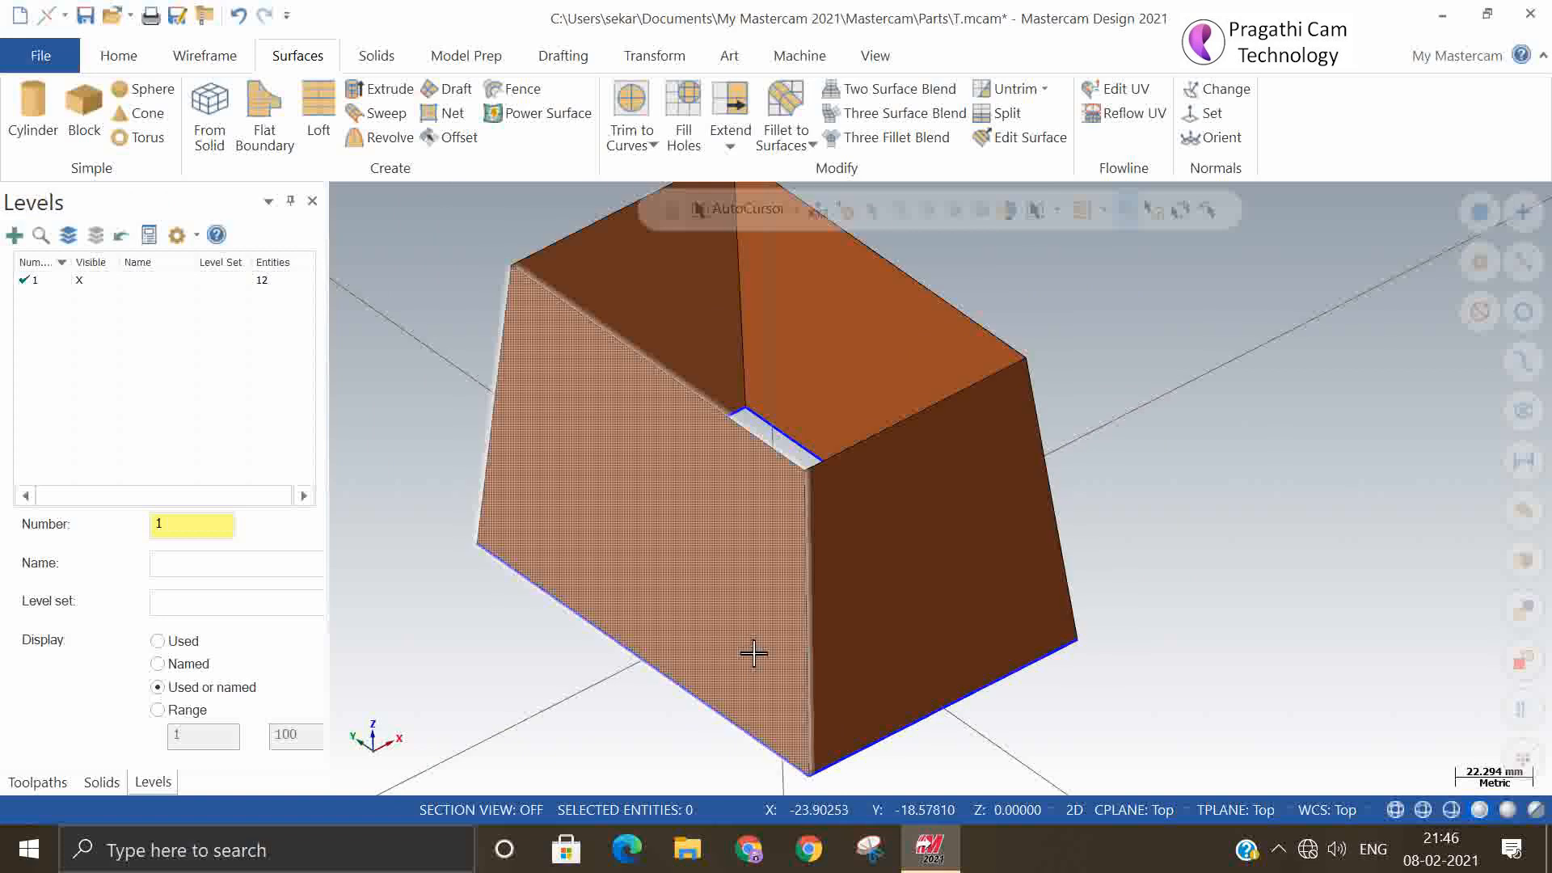
scroll(753, 654, "down", 1)
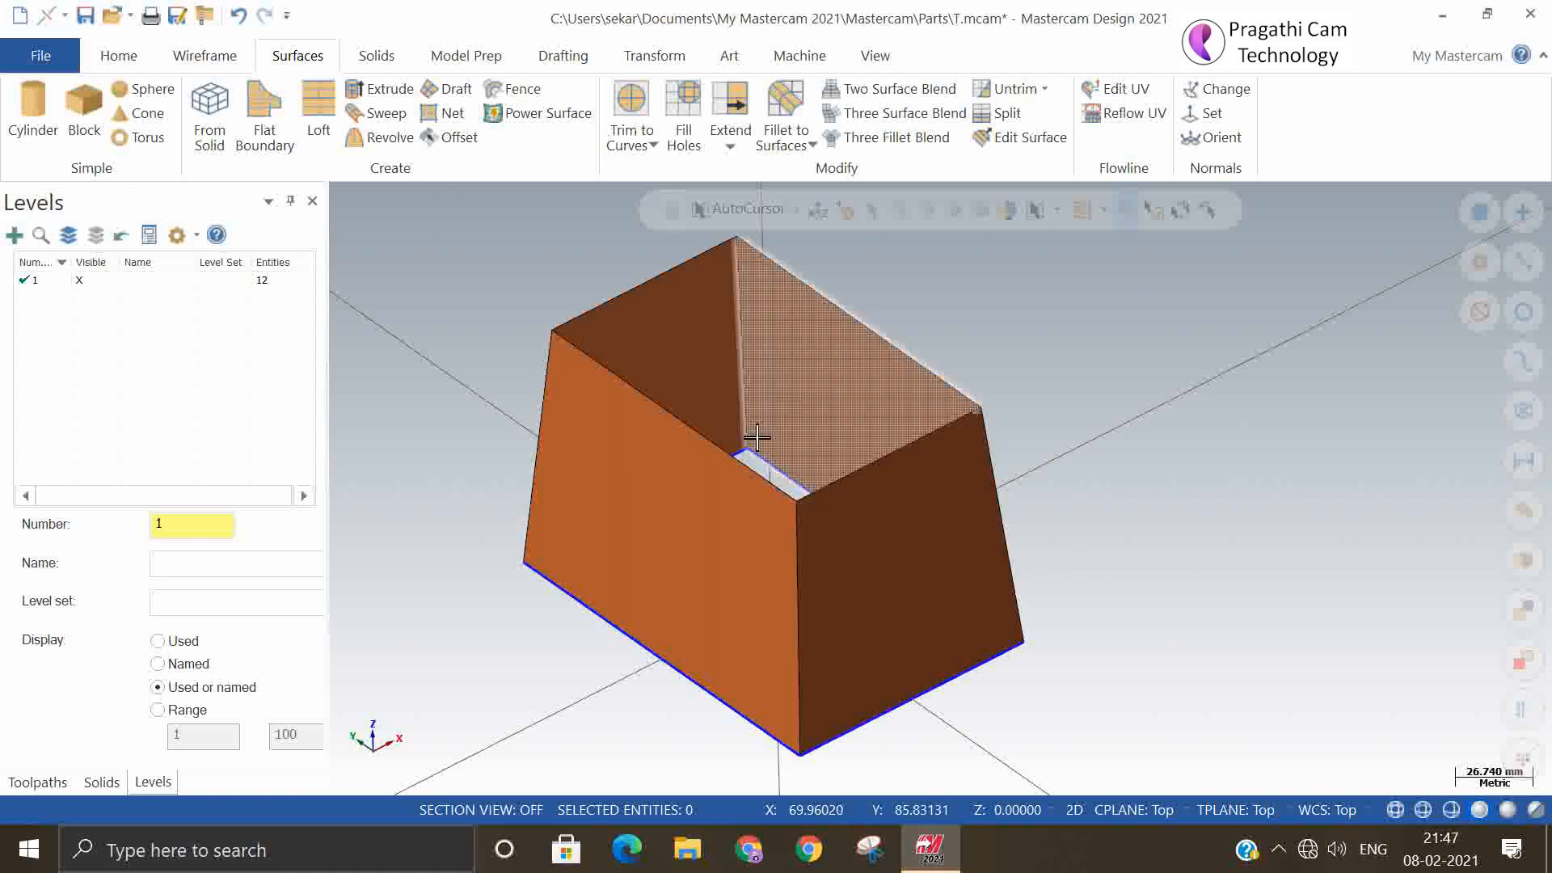
- Undo the corner trims and restore the four untrimmed drafted walls above the rectangle
left_click(238, 16)
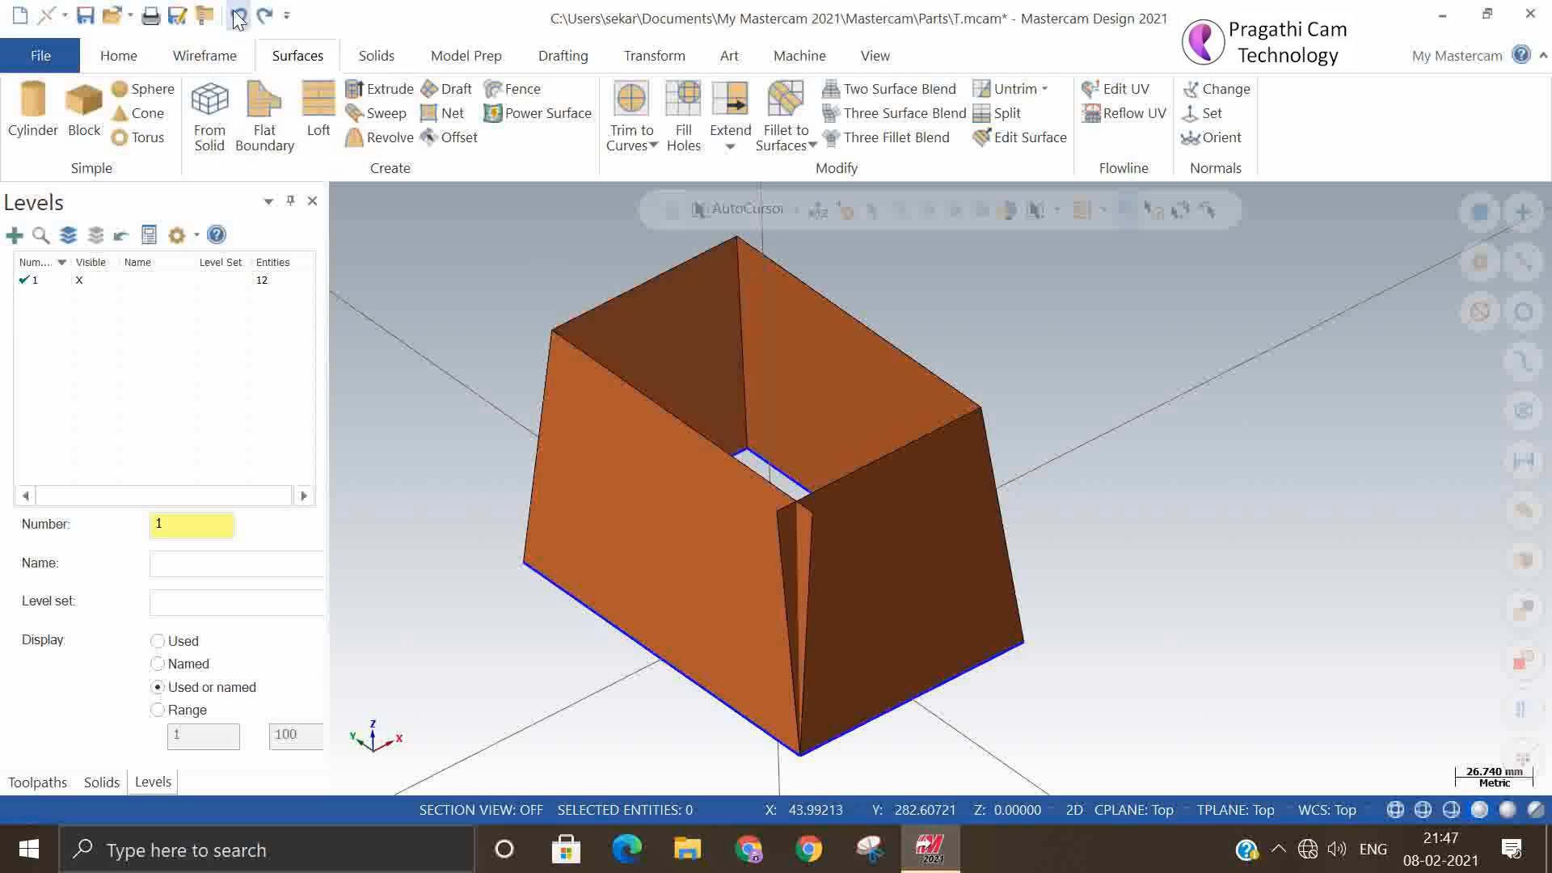
left_click(238, 16)
left_click(237, 16)
left_click(237, 16)
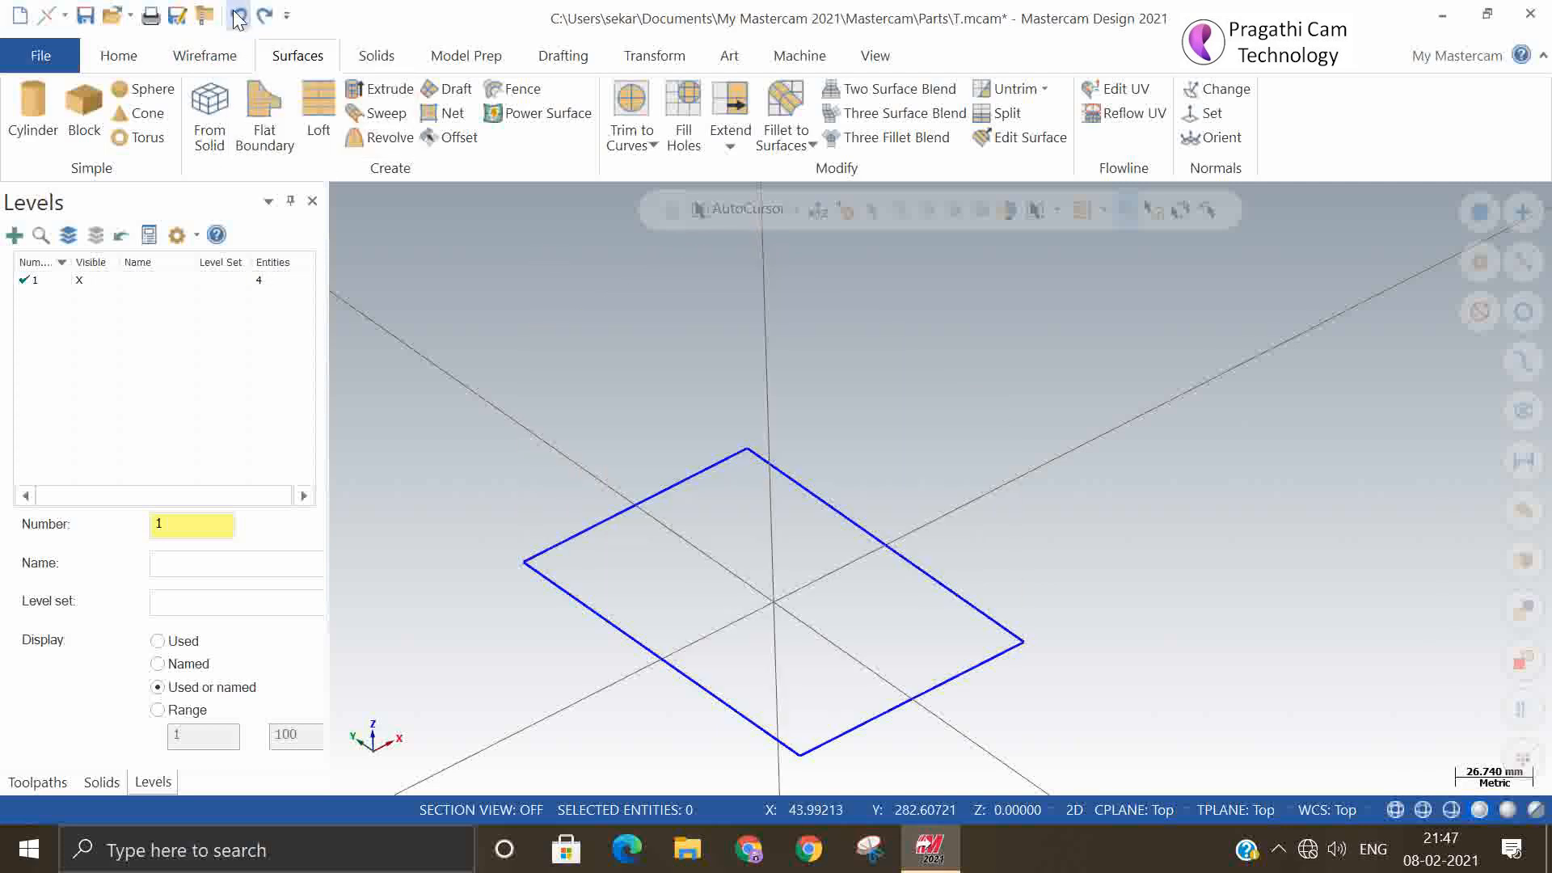
left_click(265, 16)
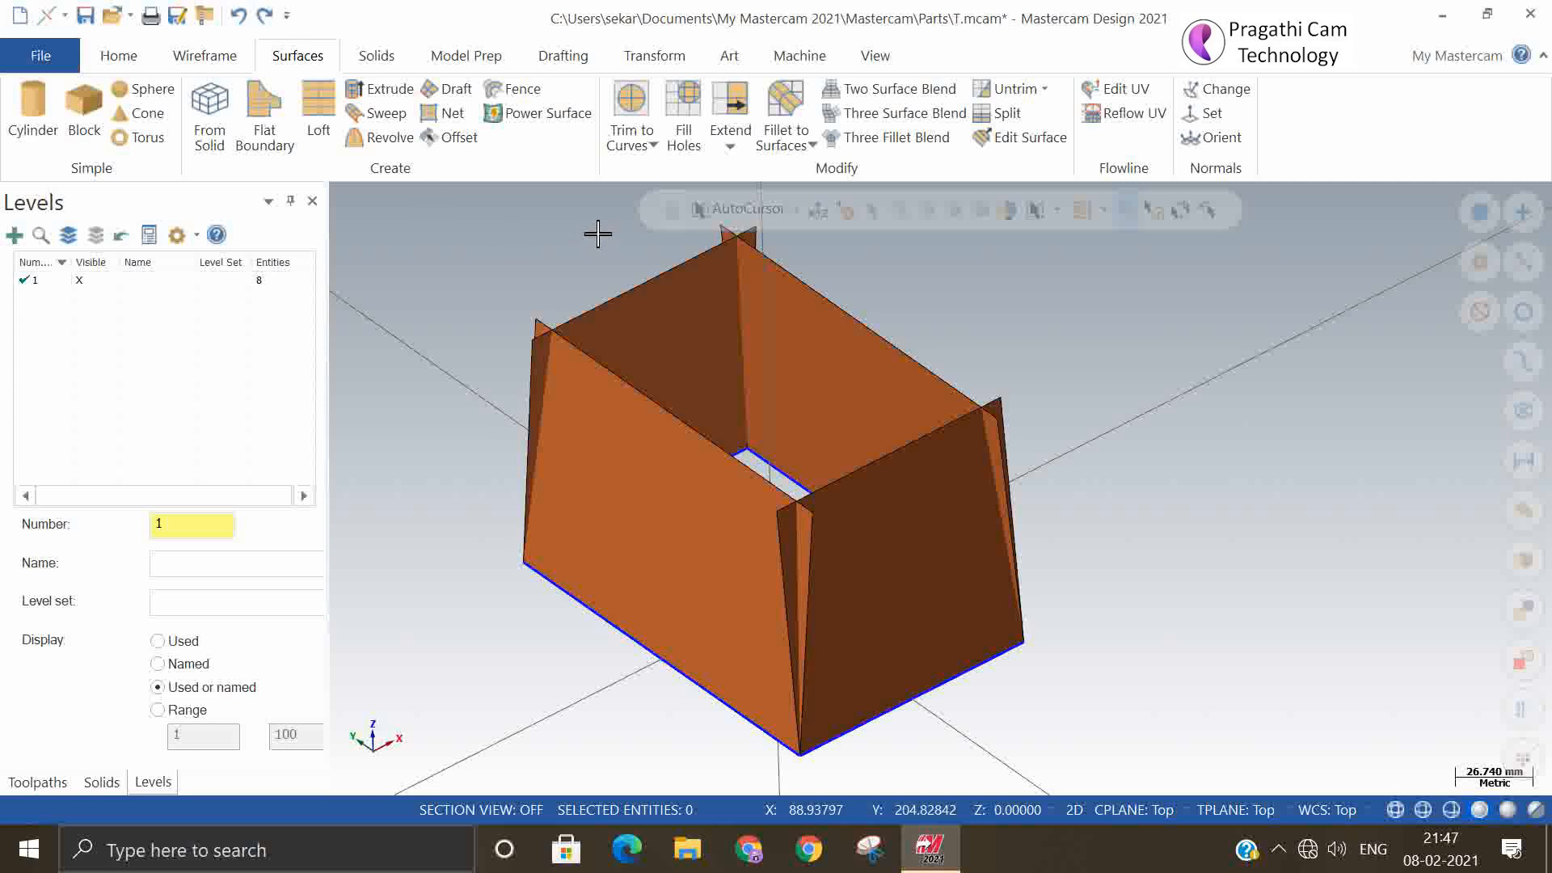
- Start Fillet to Surfaces with the front long wall and adjoining short wall together as first set and no second set
left_click(812, 146)
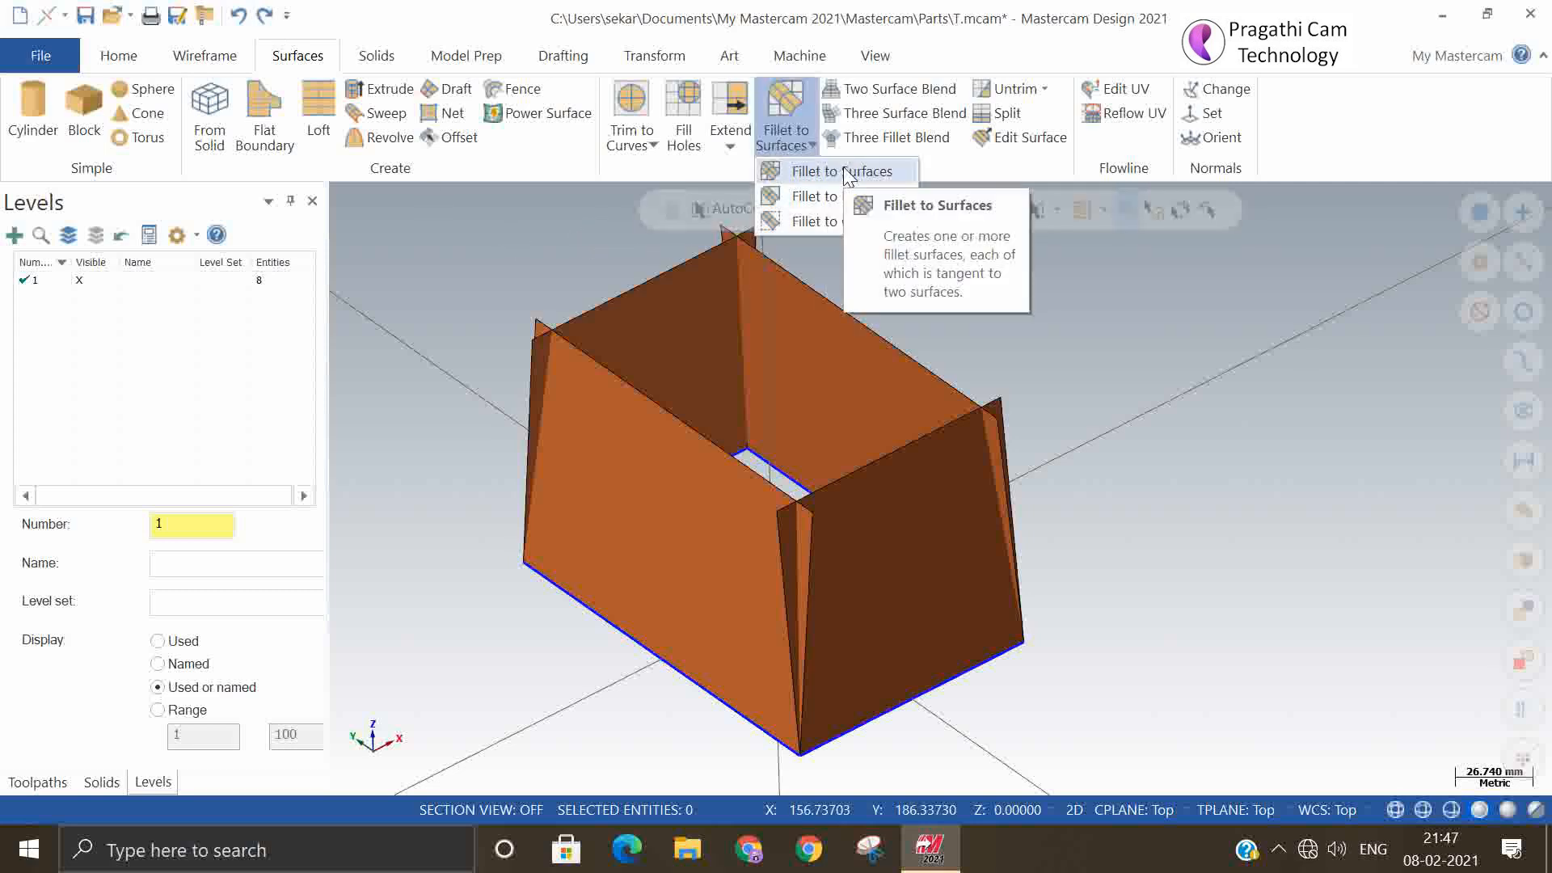
left_click(847, 173)
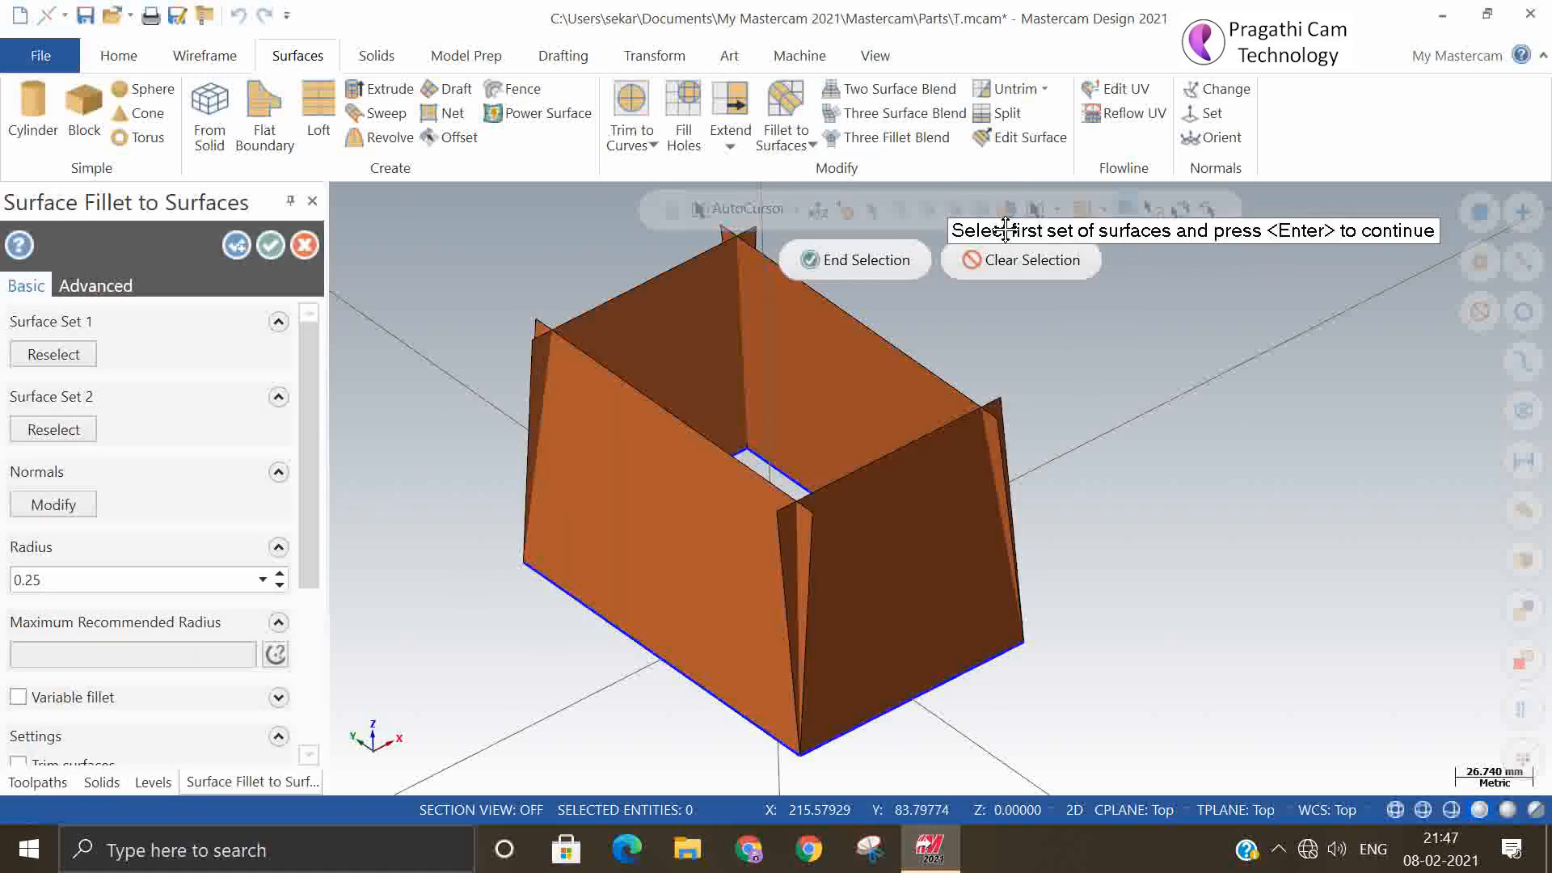
left_click(659, 495)
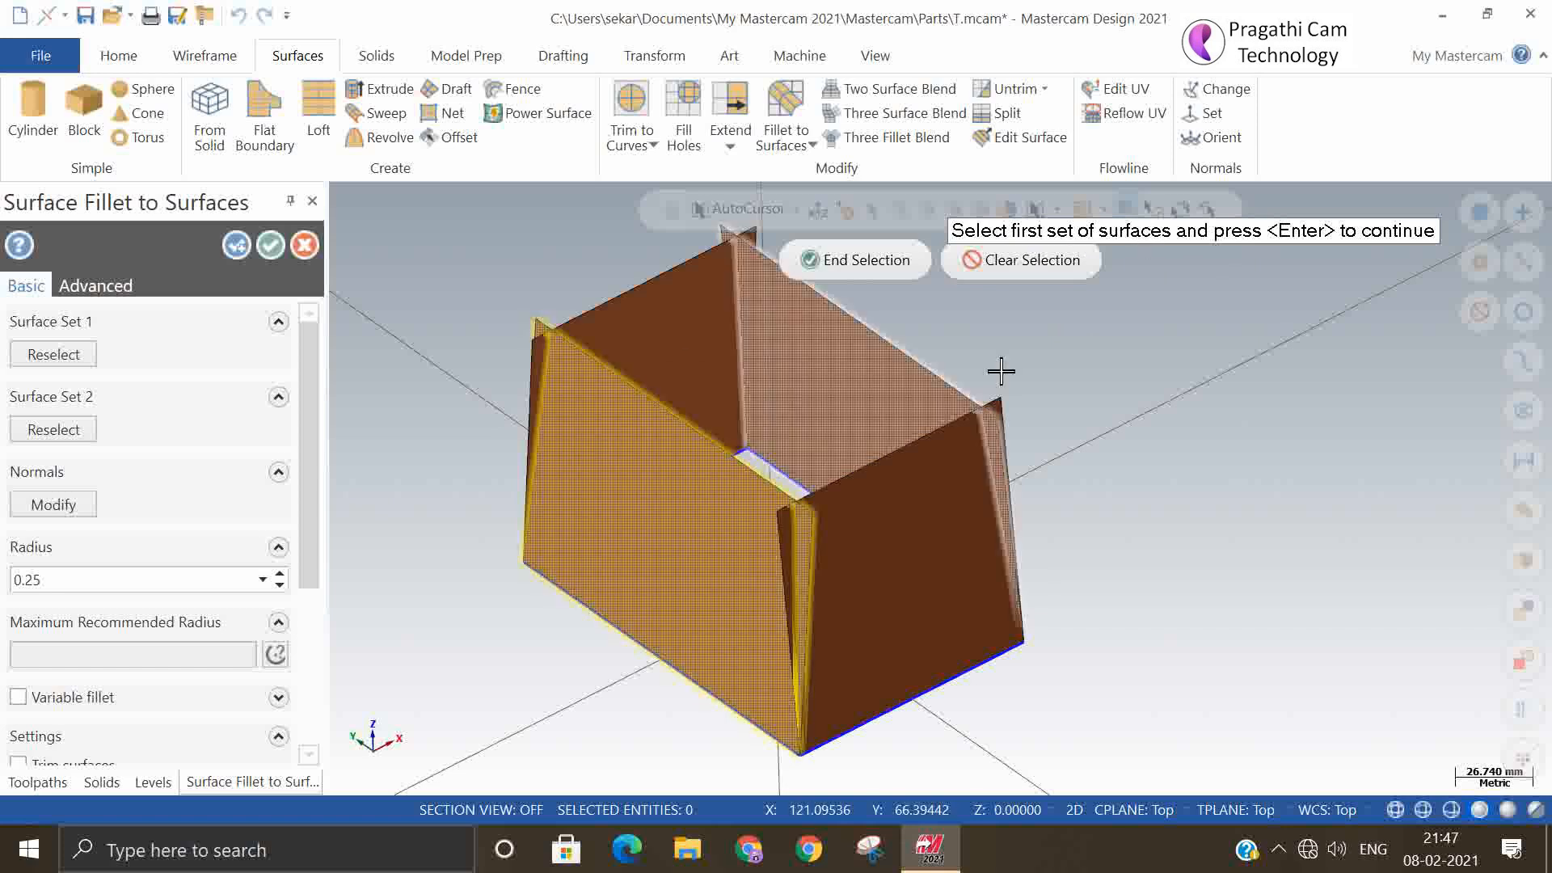
left_click(908, 530)
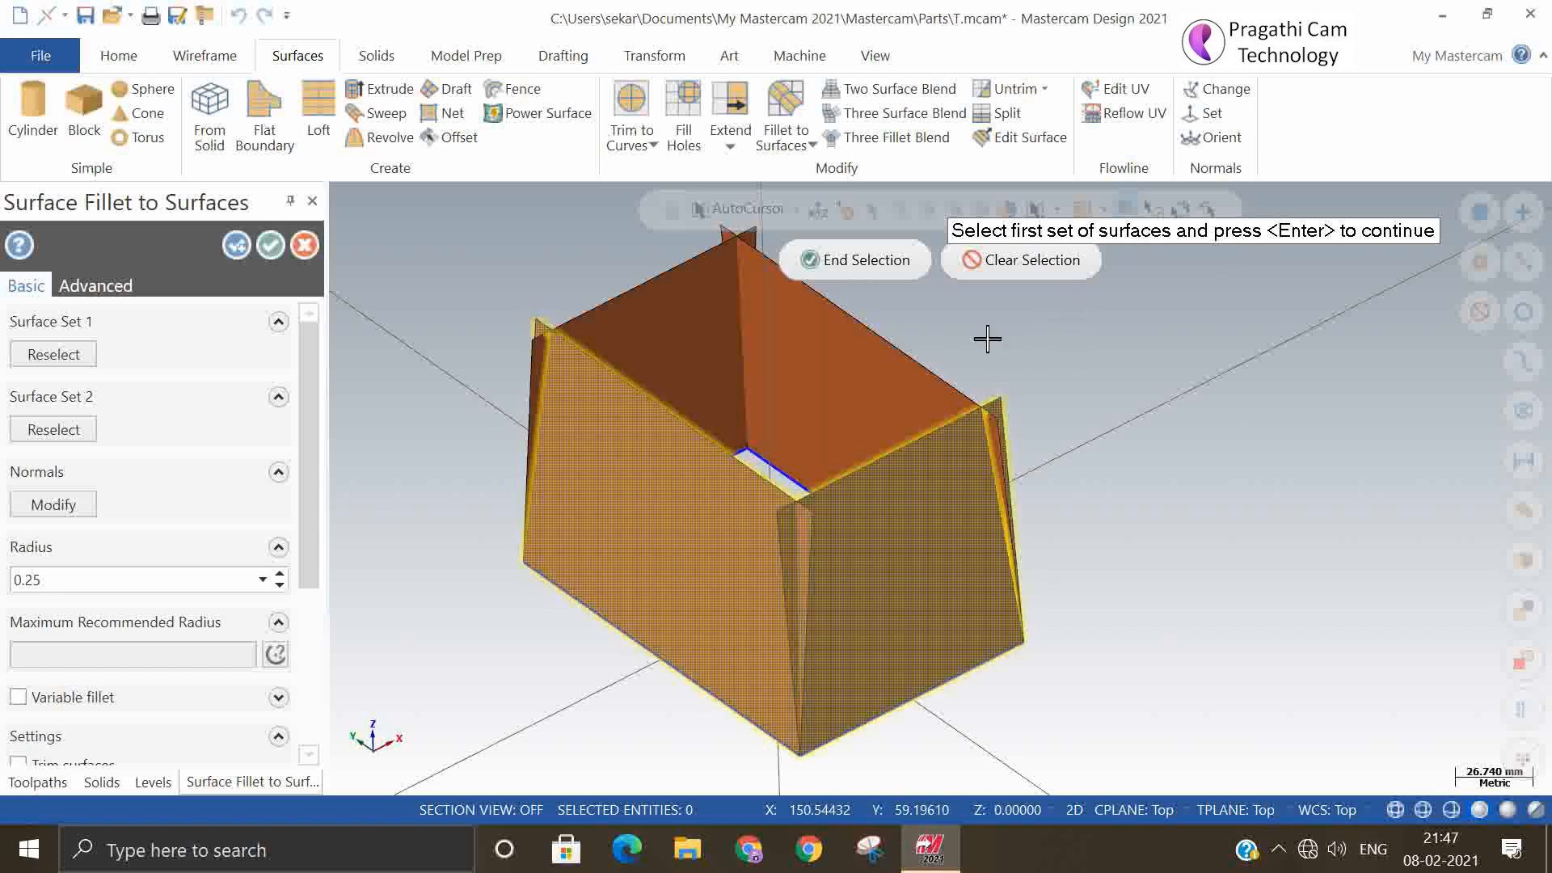
left_click(871, 263)
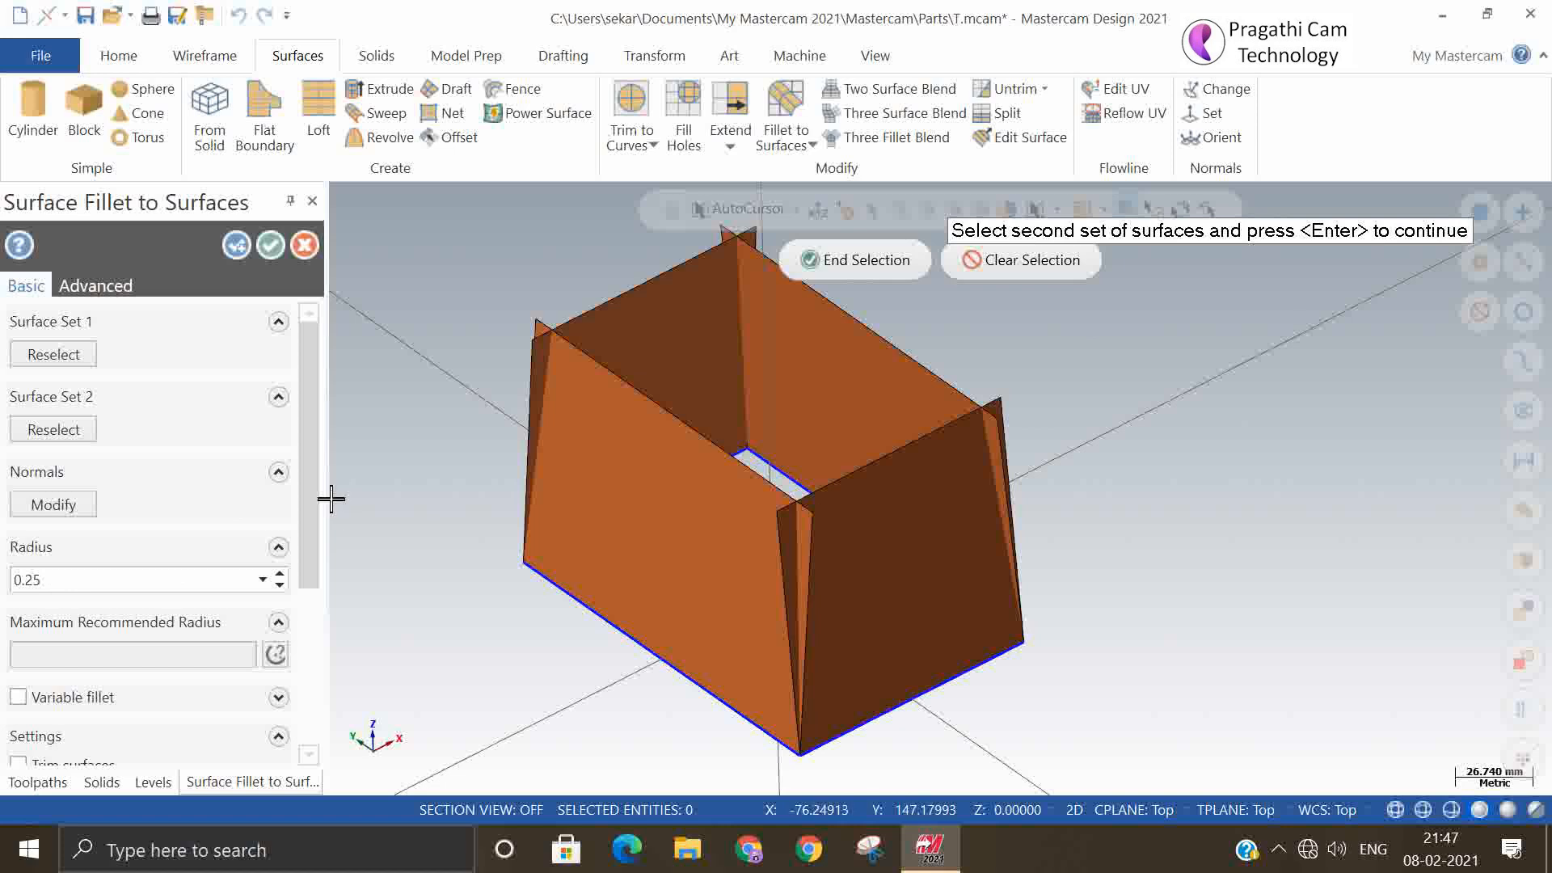
key("Return")
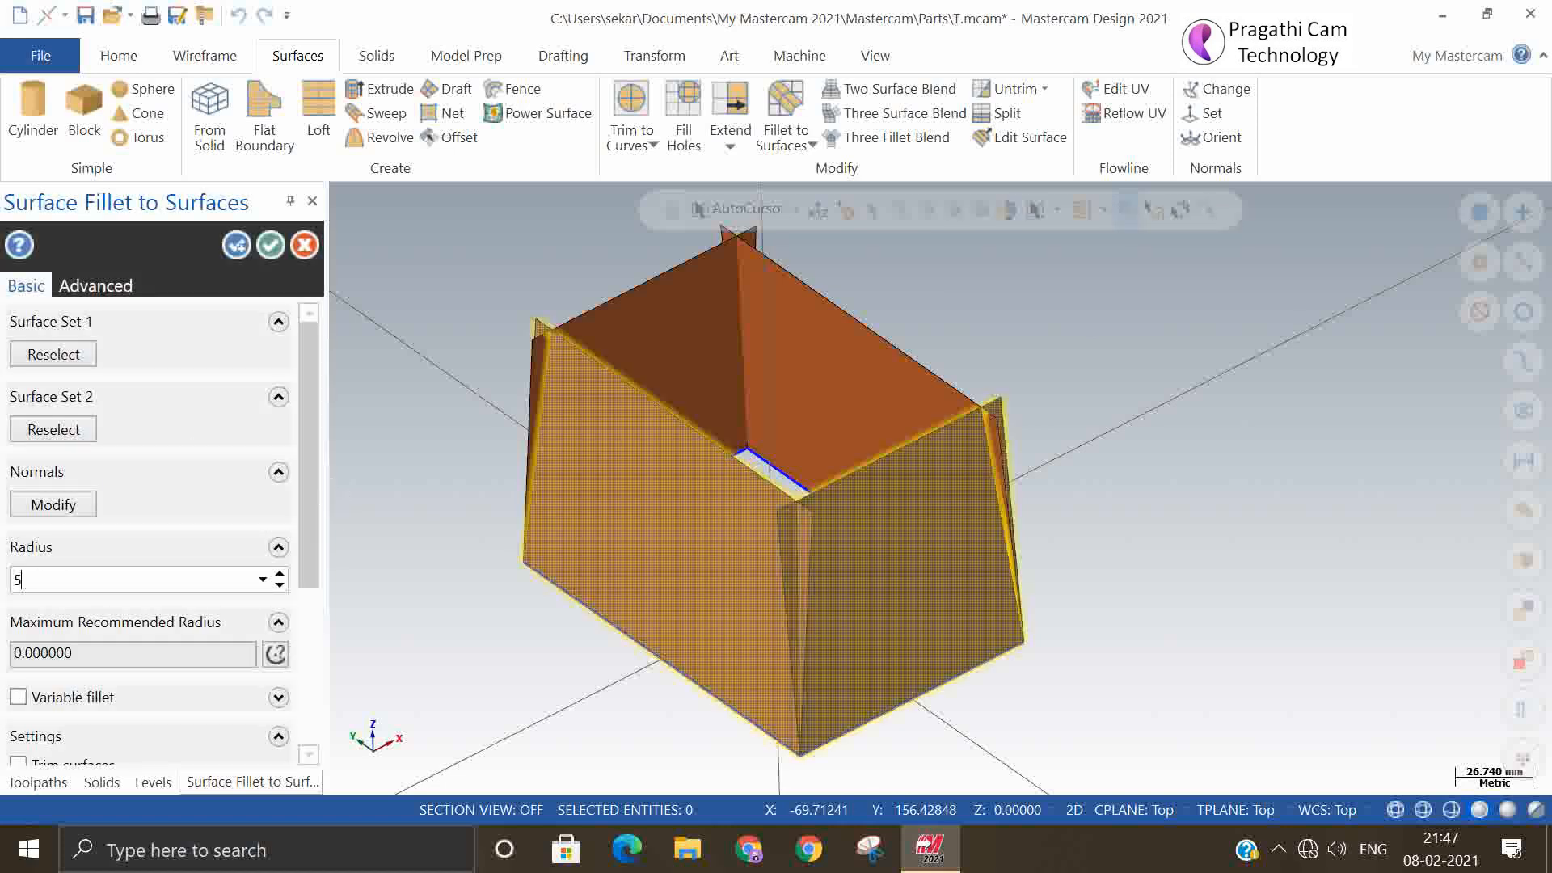
- Try a fillet radius of 50 for the corner and set the final radius to 10
key("Return")
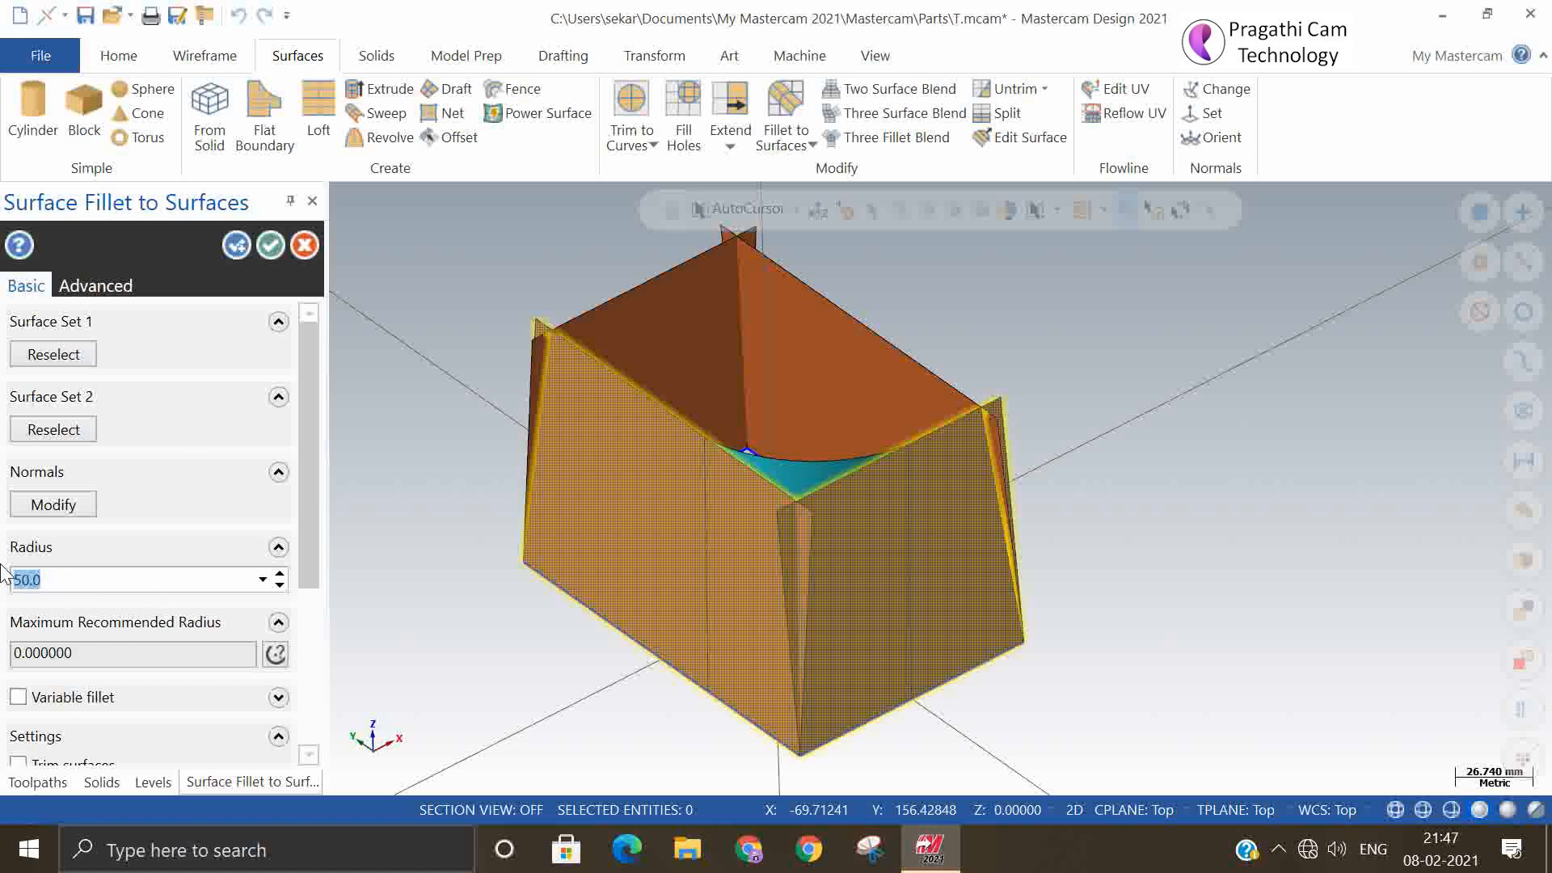
type("0")
key("Return")
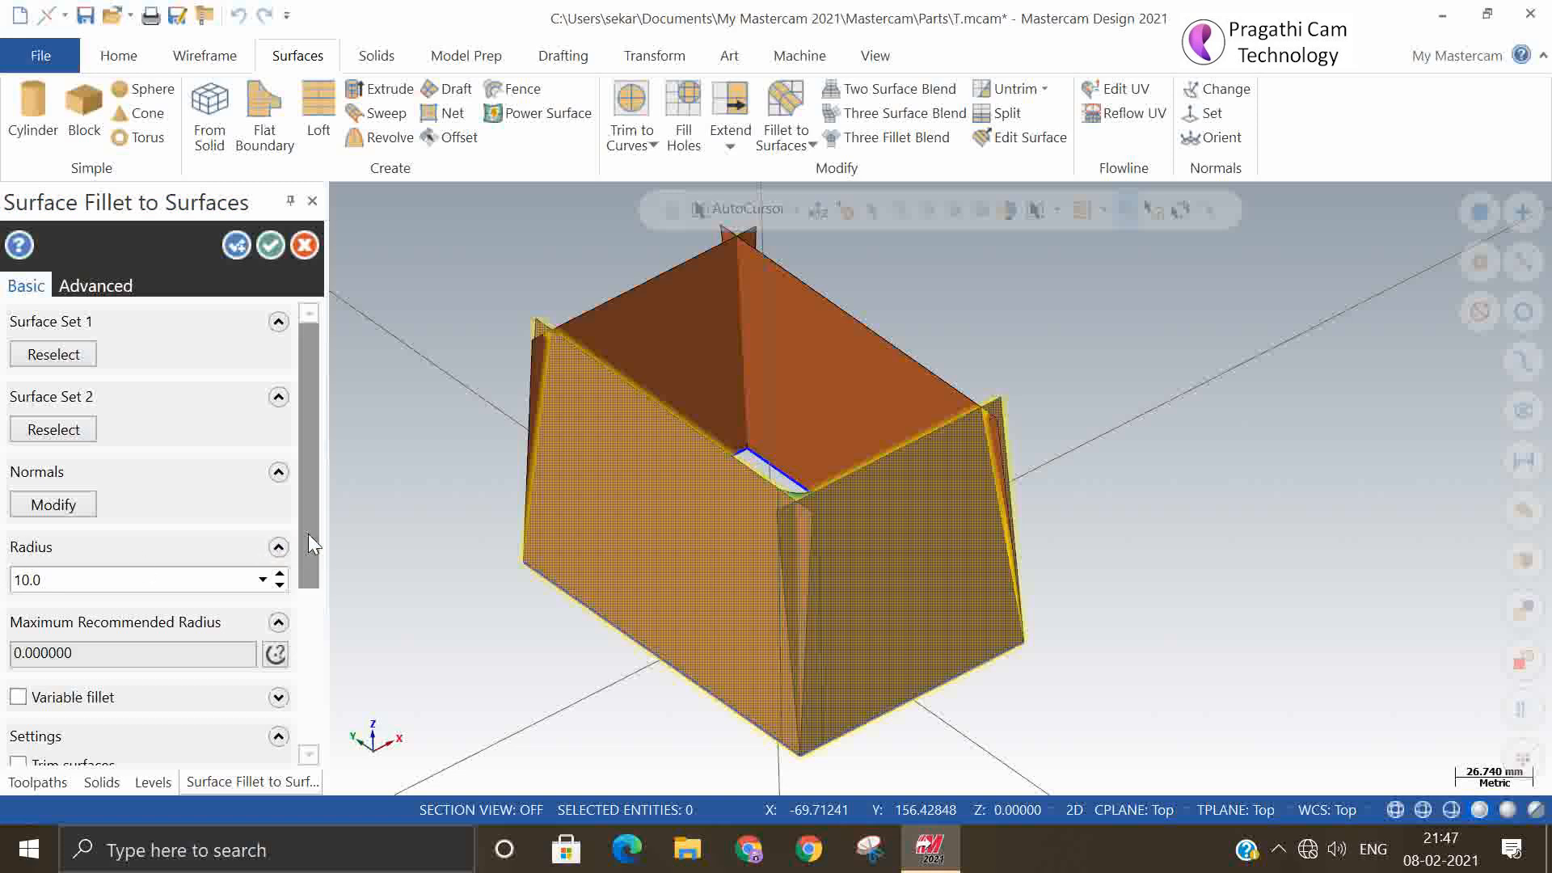
- Turn on Trim surfaces with both sets trimmed, and create the fillet on the first corner
left_click_drag(313, 534, 319, 662)
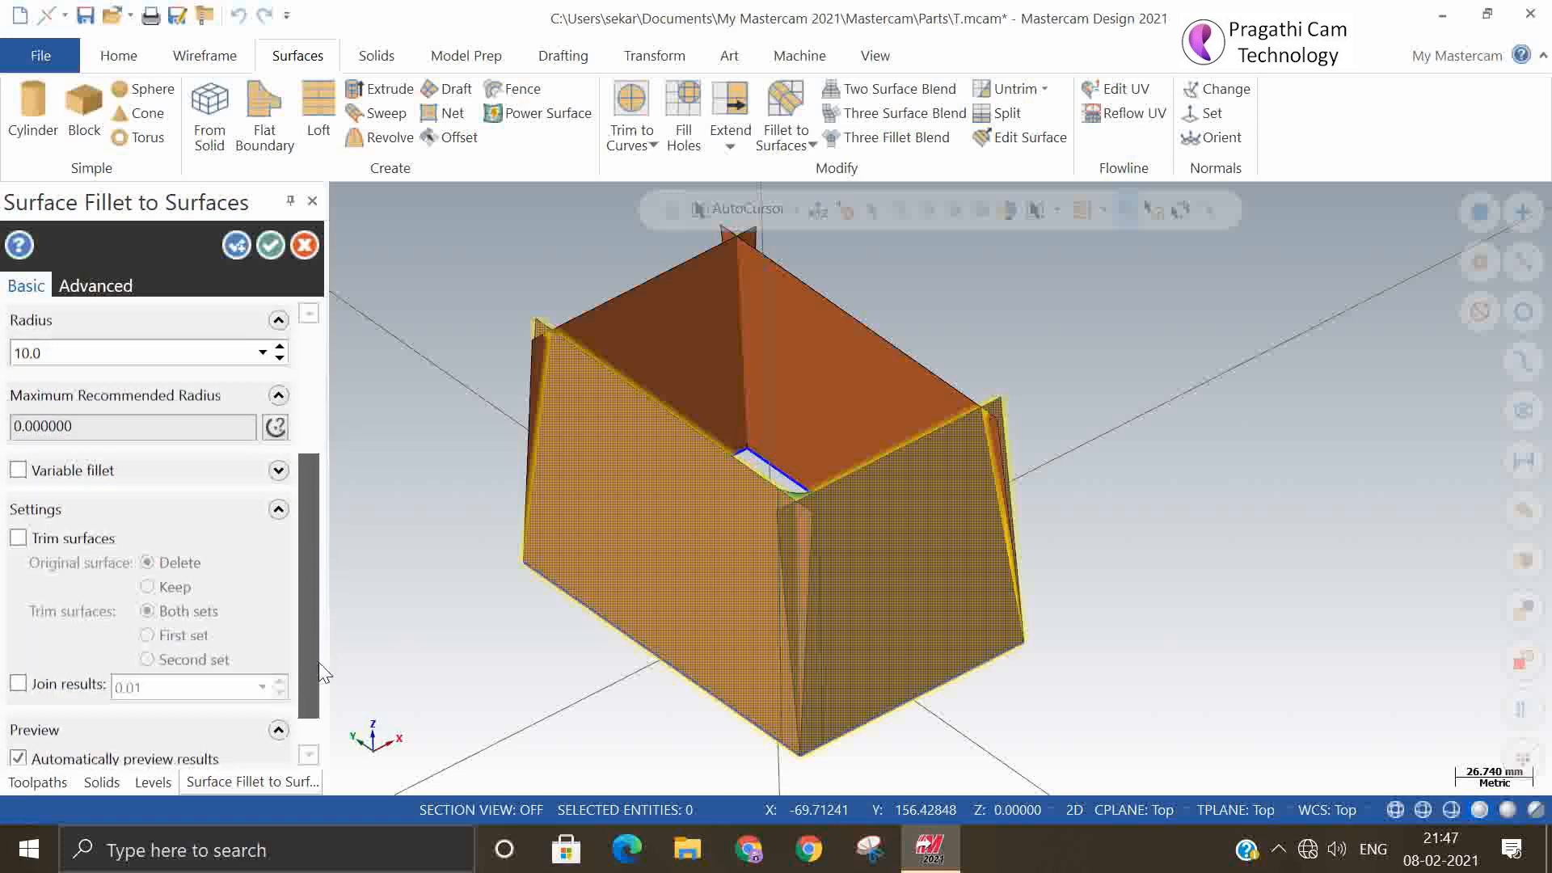
left_click(18, 539)
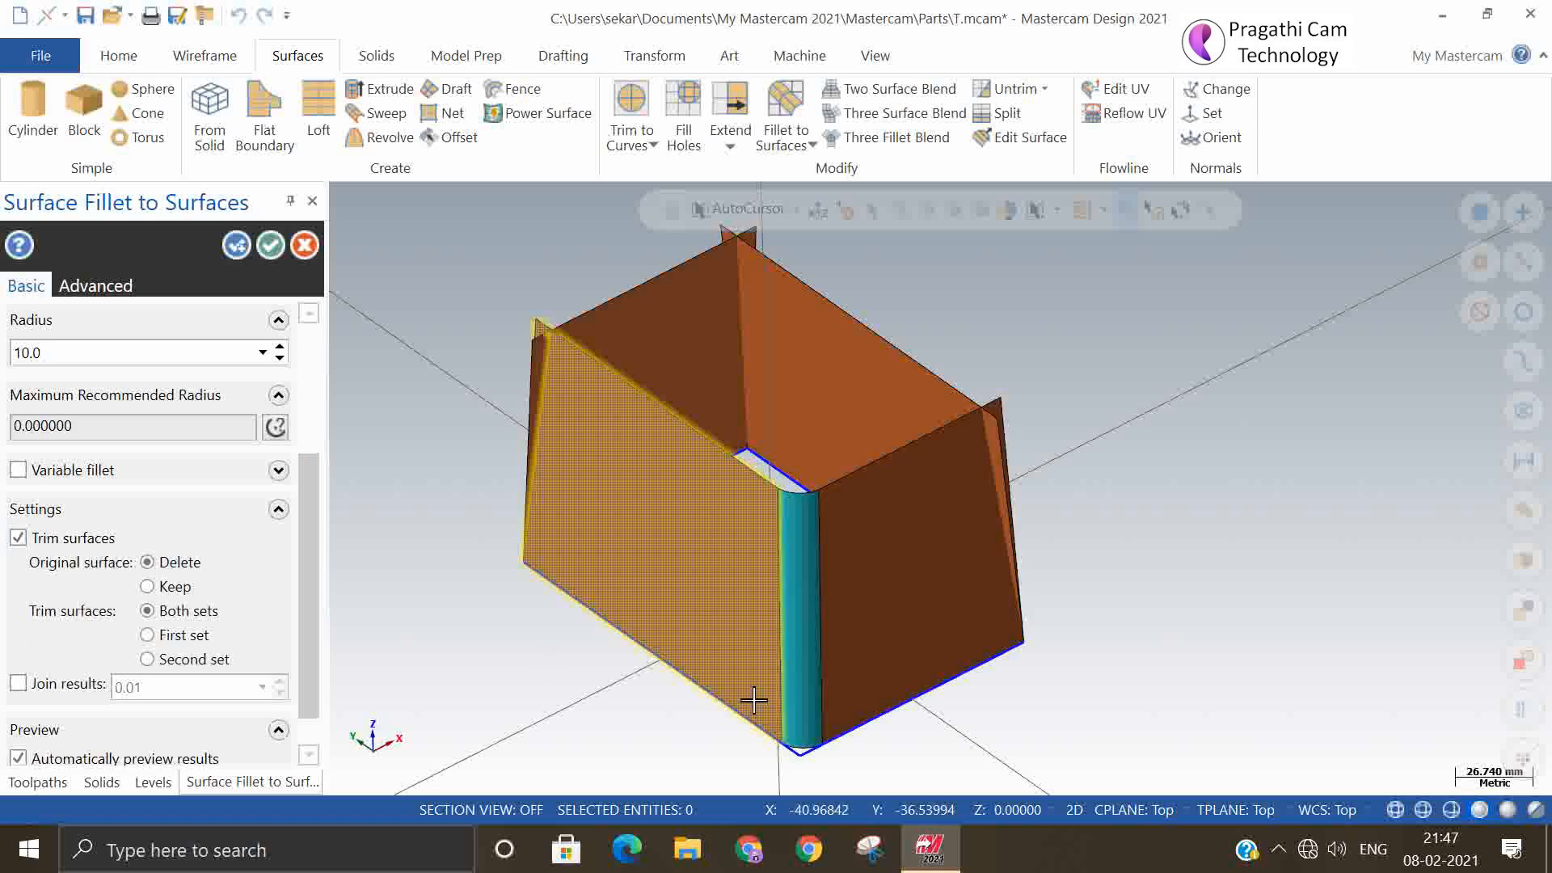
scroll(806, 709, "up", 3)
middle_click_drag(882, 709, 565, 582)
left_click(234, 245)
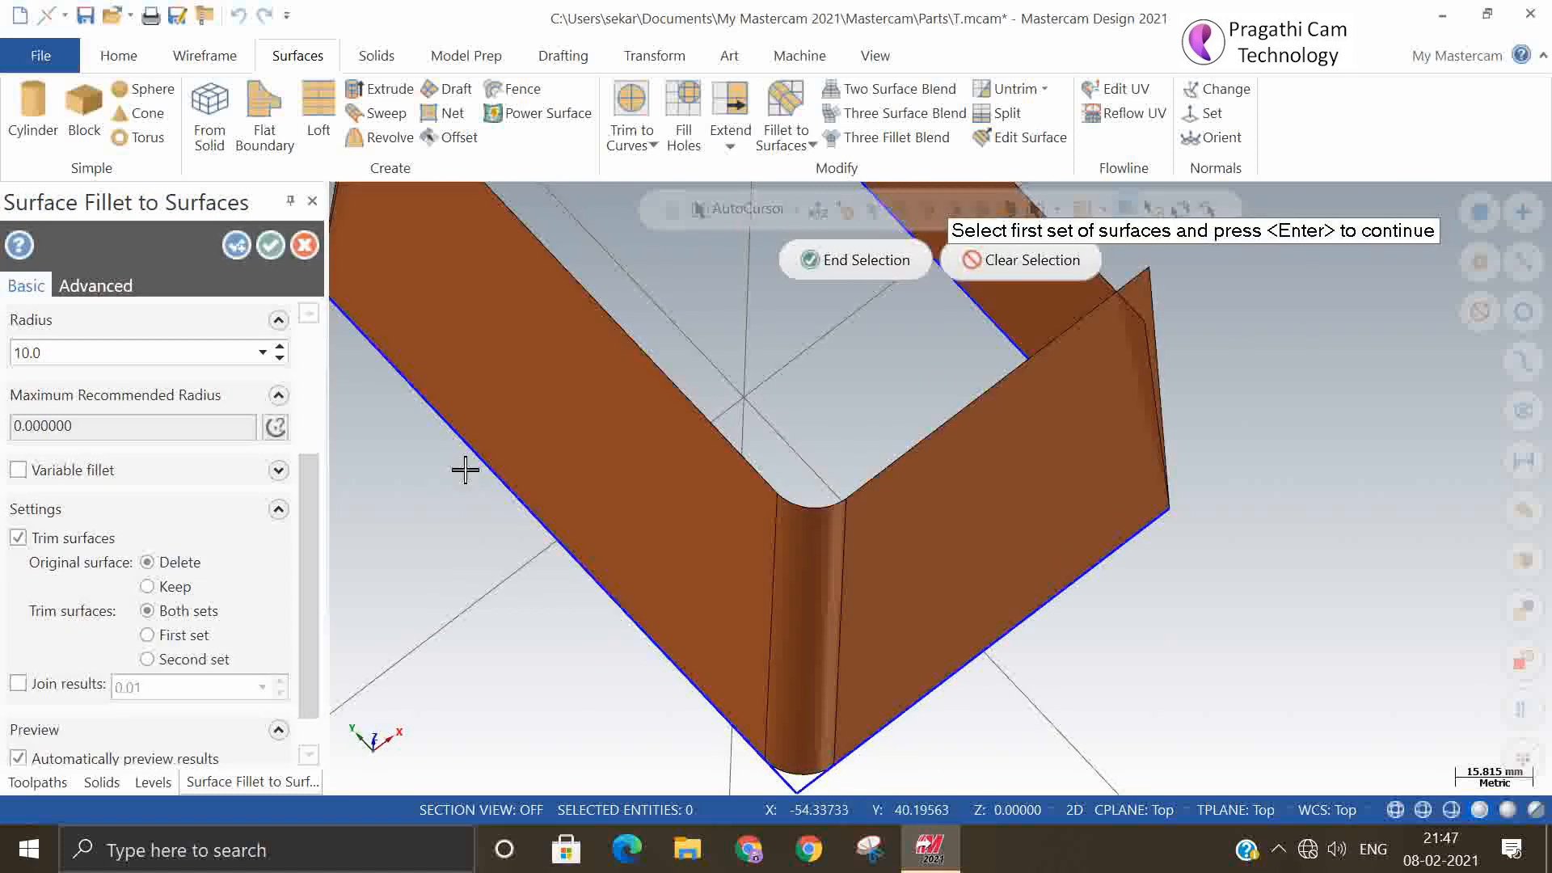
- Fillet the other corner of the short wall with radius 10, choosing that short wall and the adjoining long wall
scroll(608, 632, "down", 3)
middle_click_drag(1003, 576, 870, 565)
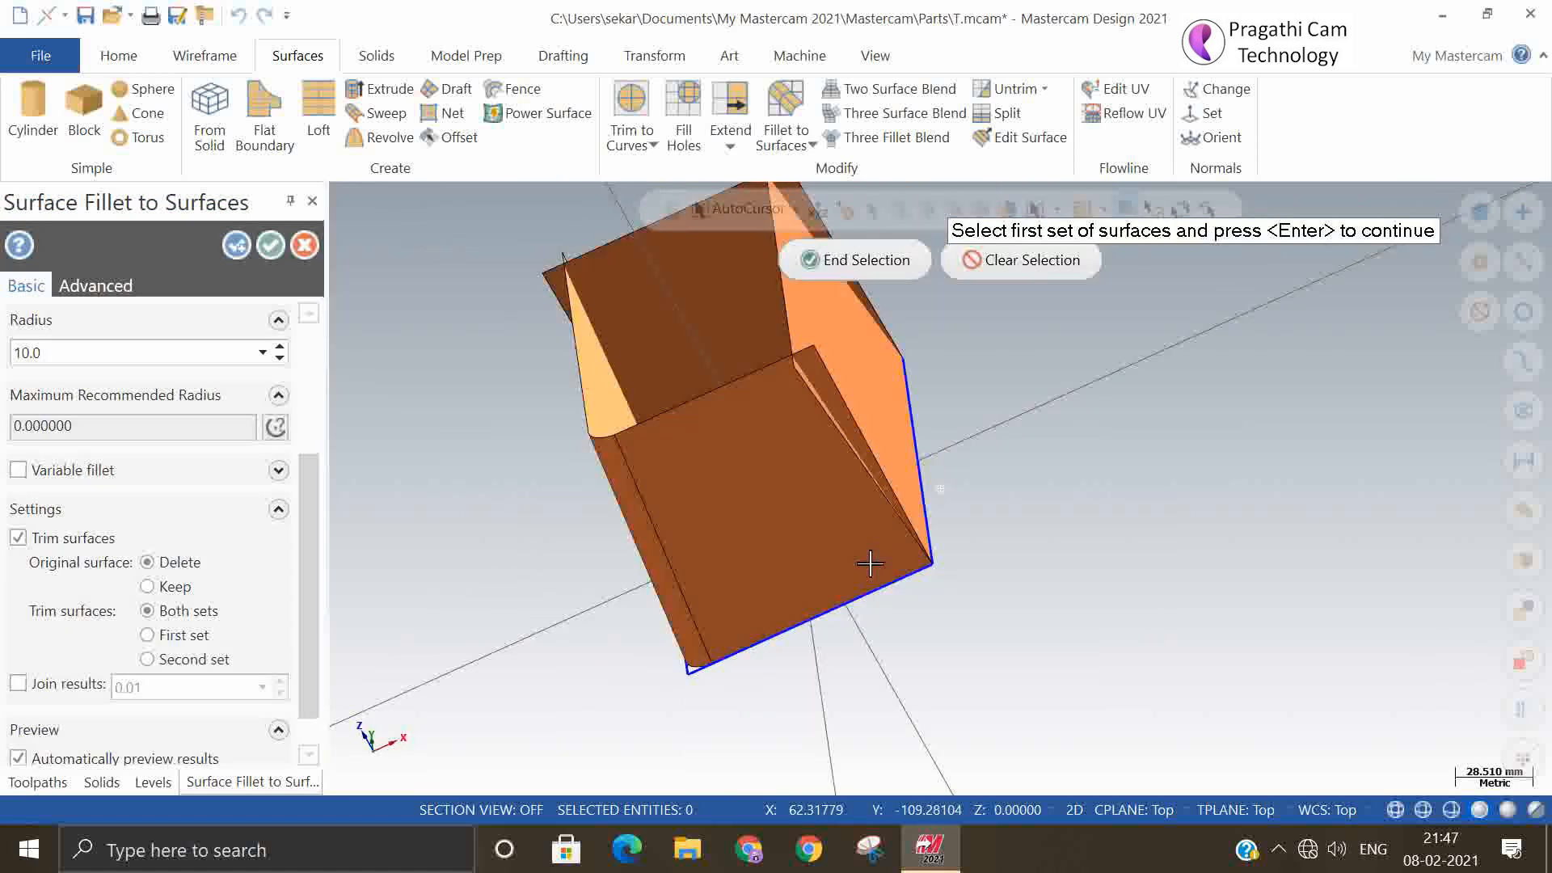
left_click(794, 519)
left_click(892, 271)
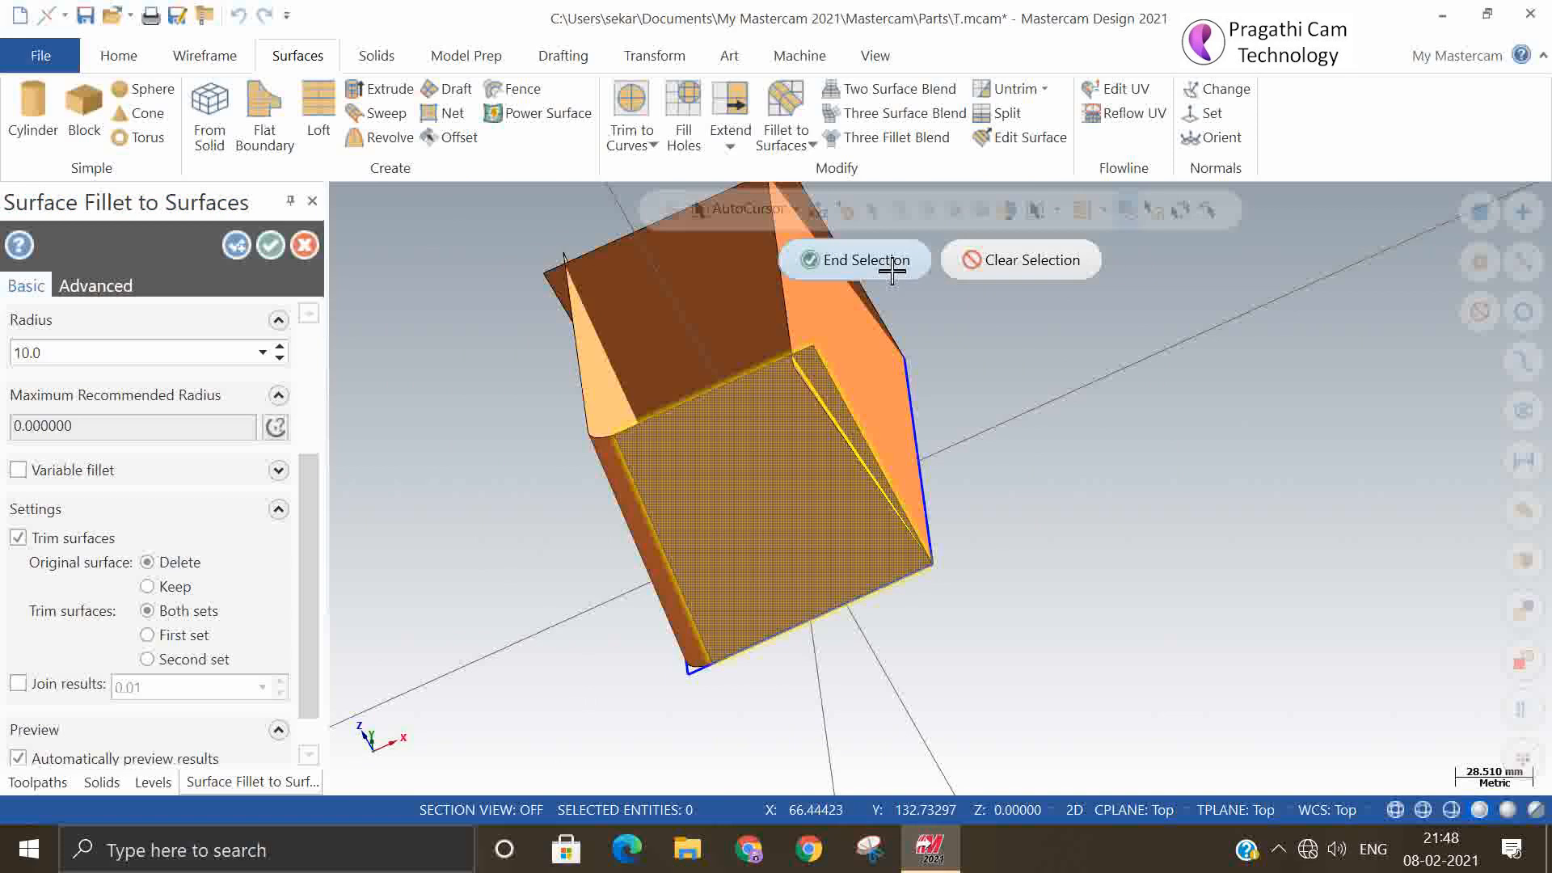
left_click(845, 326)
left_click(860, 269)
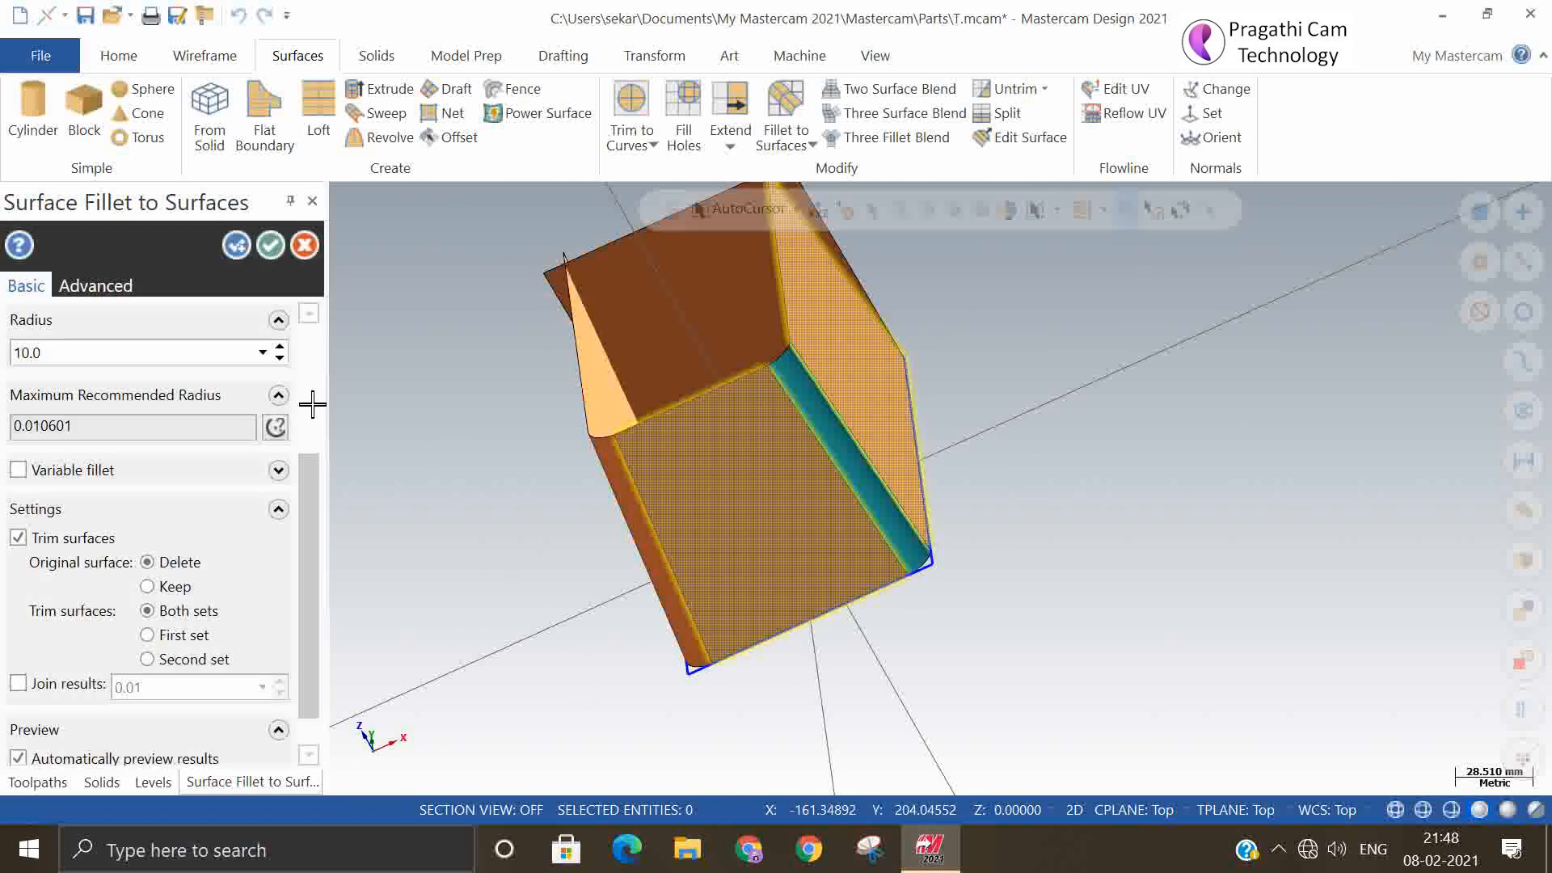
left_click(235, 245)
scroll(984, 670, "down", 1)
scroll(984, 670, "down", 1)
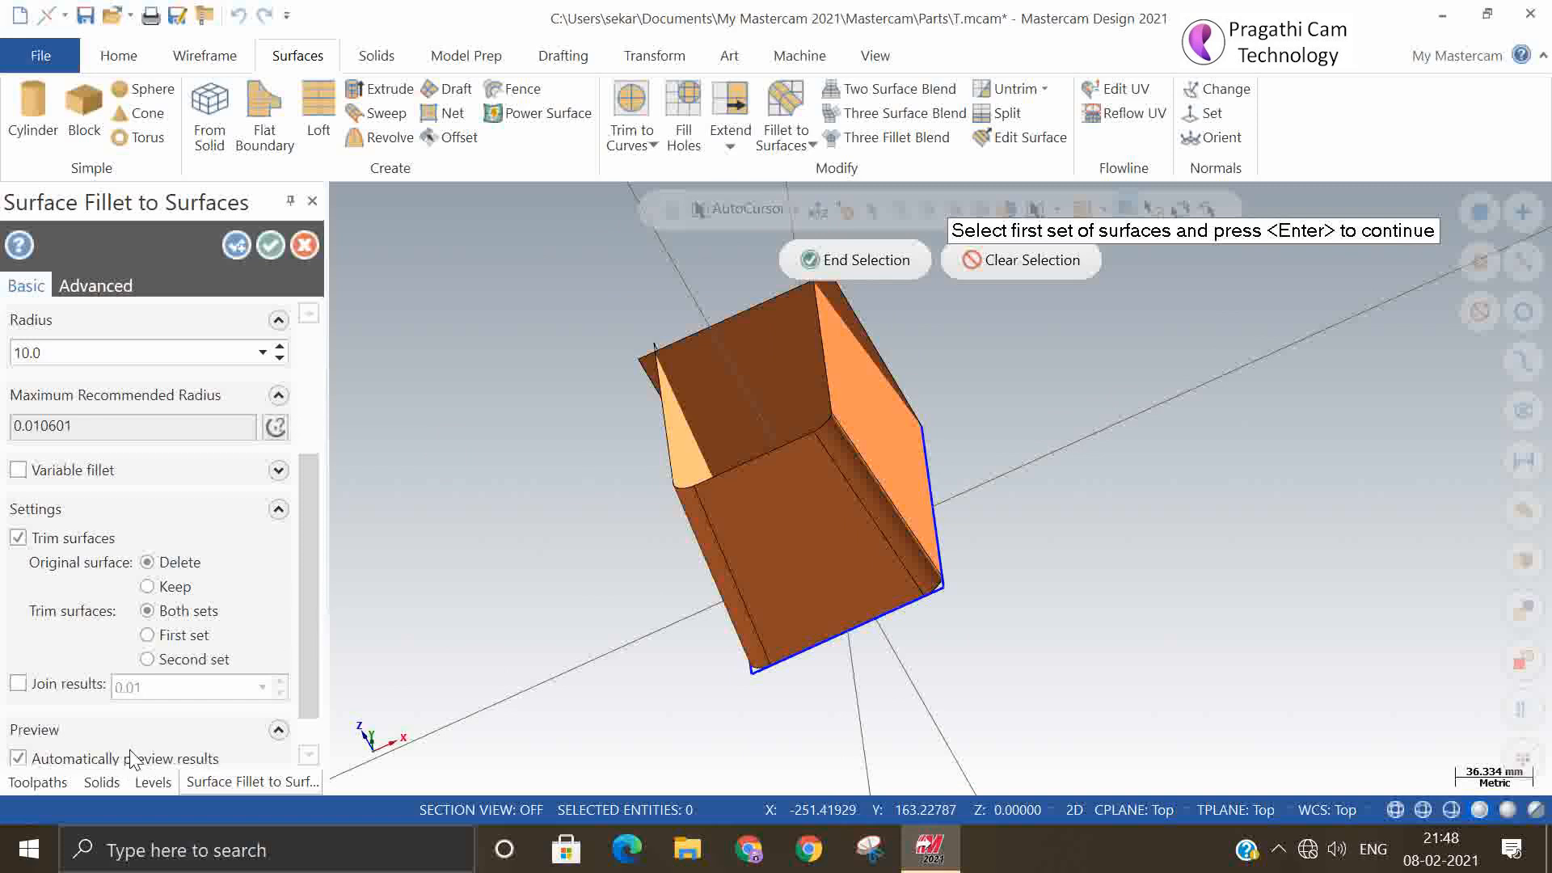
left_click(901, 493)
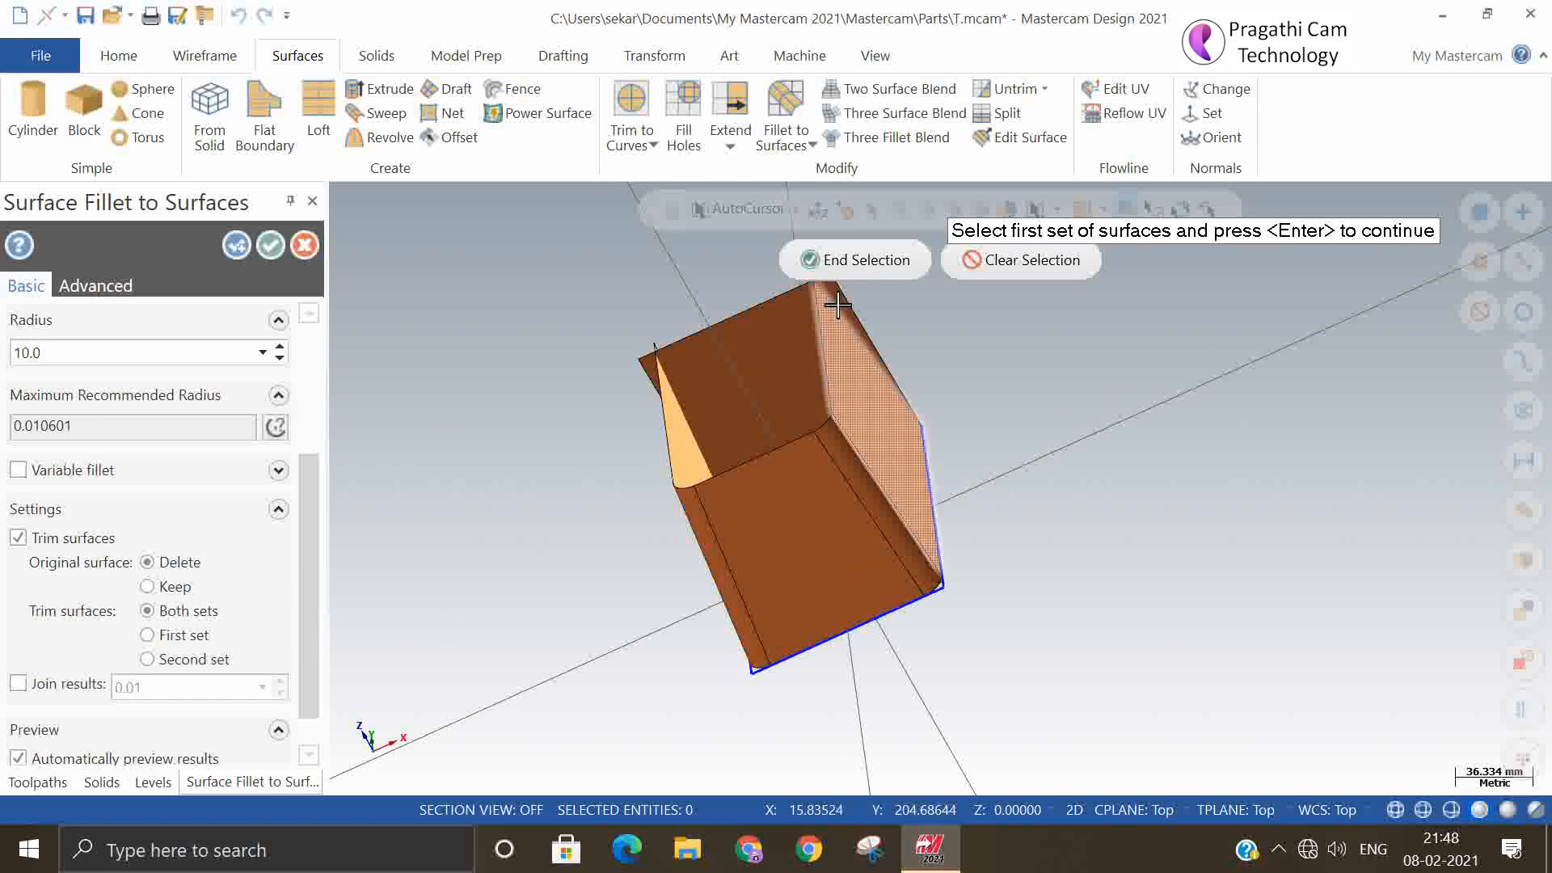
left_click(859, 259)
middle_click_drag(960, 537, 665, 526)
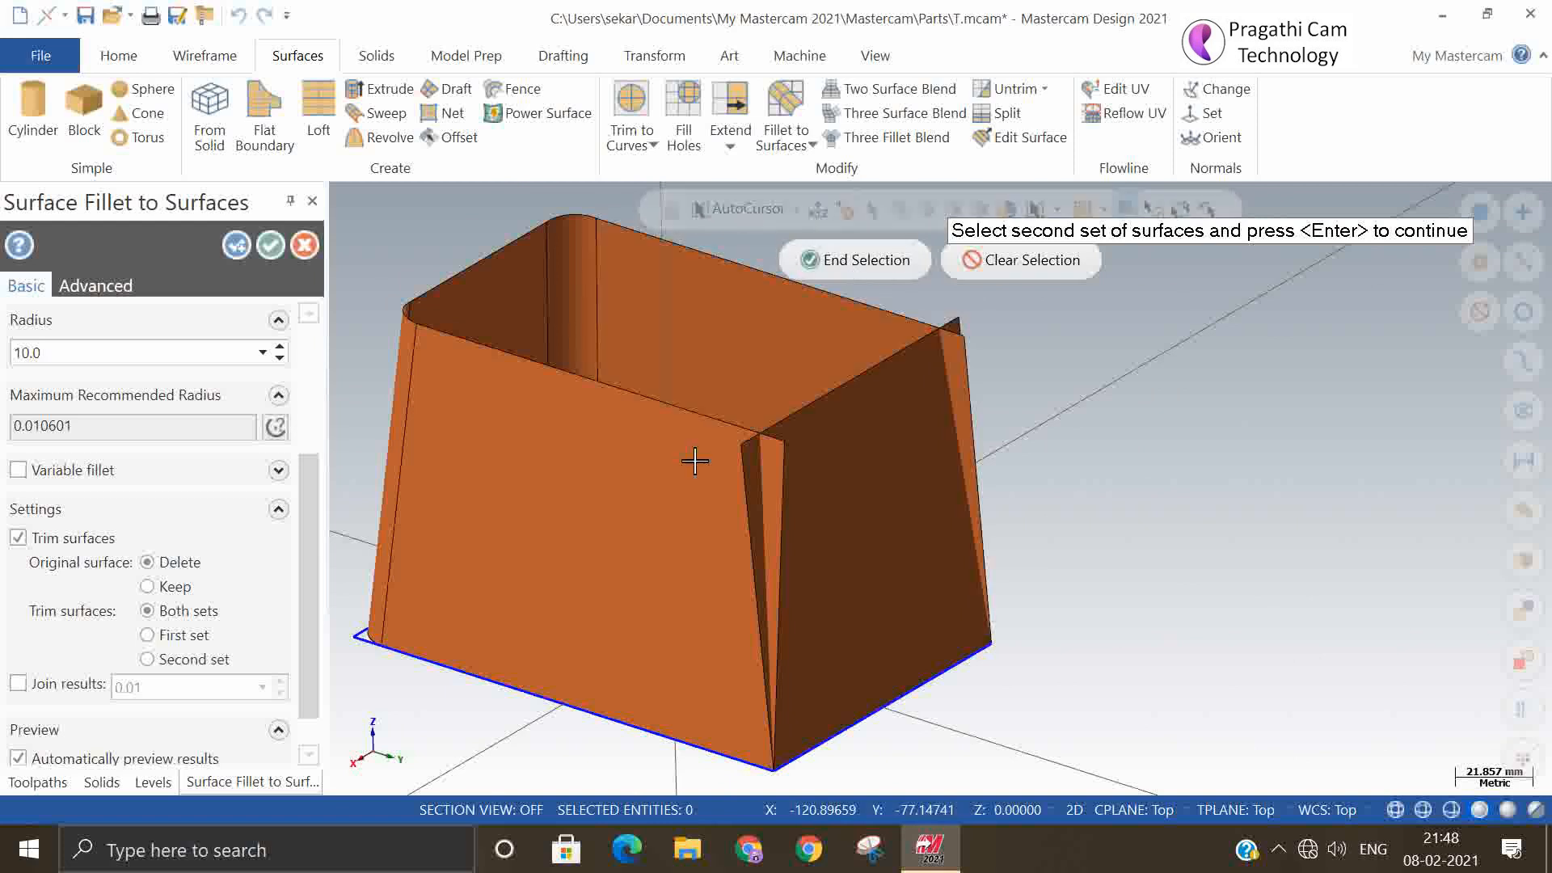
left_click(689, 468)
left_click(865, 245)
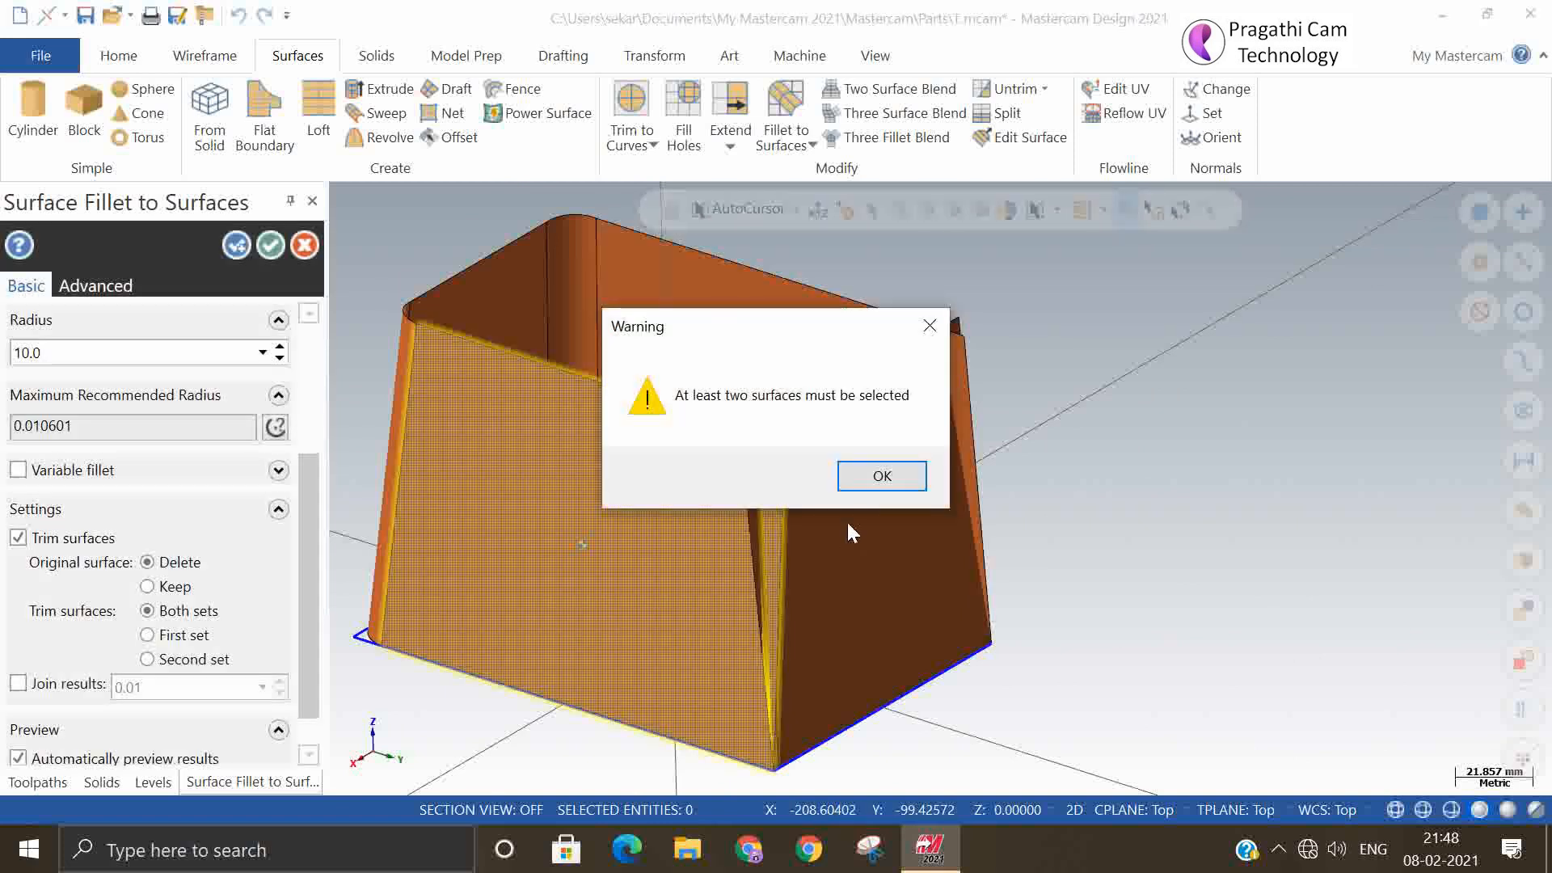
left_click(882, 477)
- Try to fillet the long wall and the remaining unfilleted short wall as two surface sets with radius 10
left_click(618, 494)
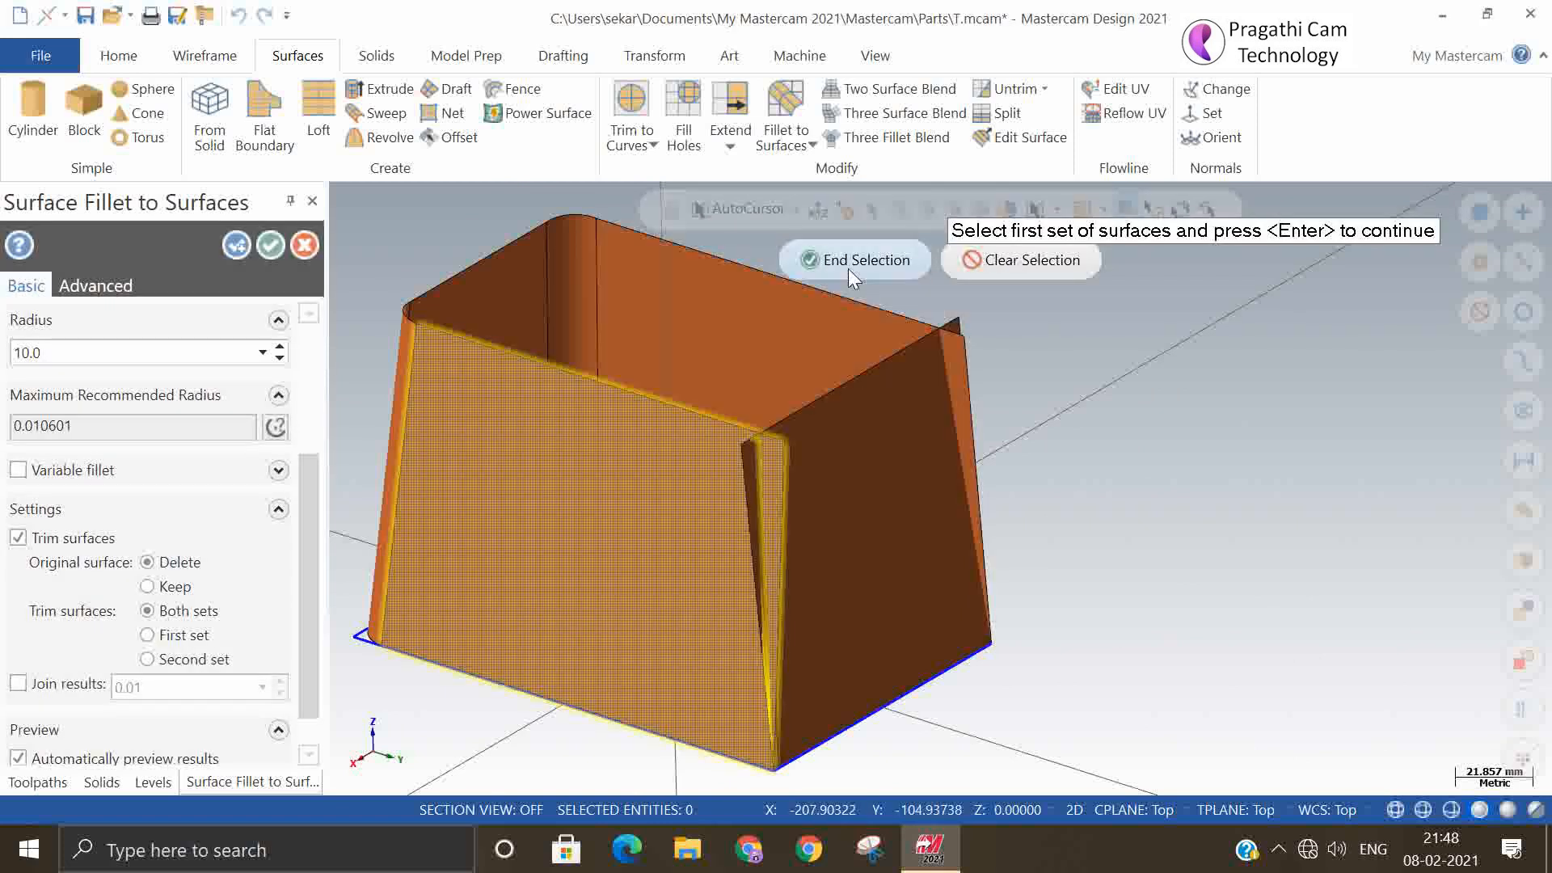
left_click(849, 260)
left_click(835, 506)
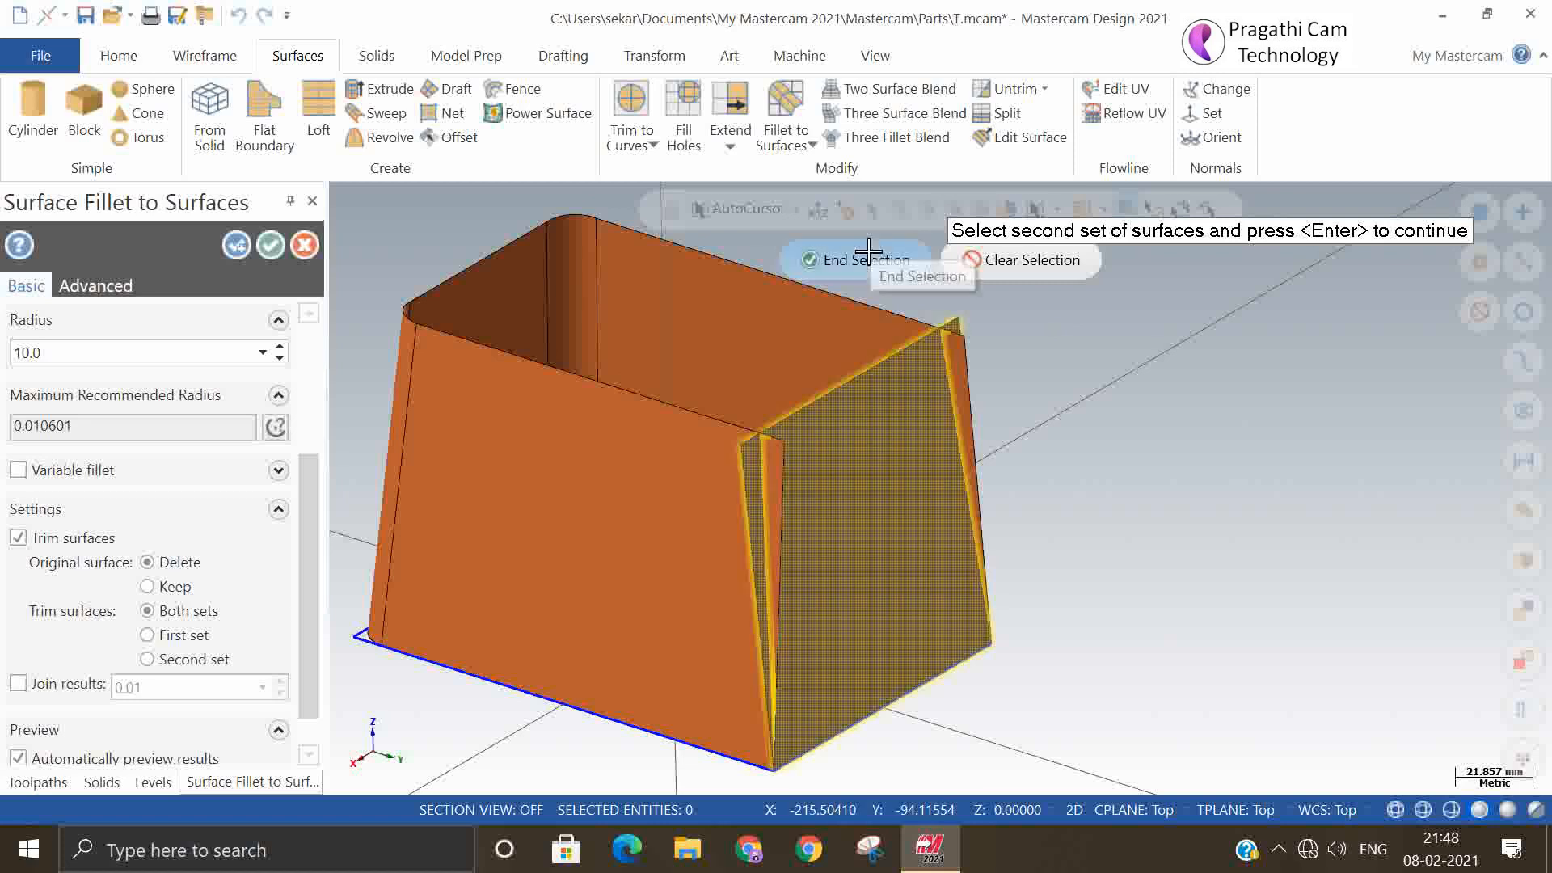
left_click(870, 247)
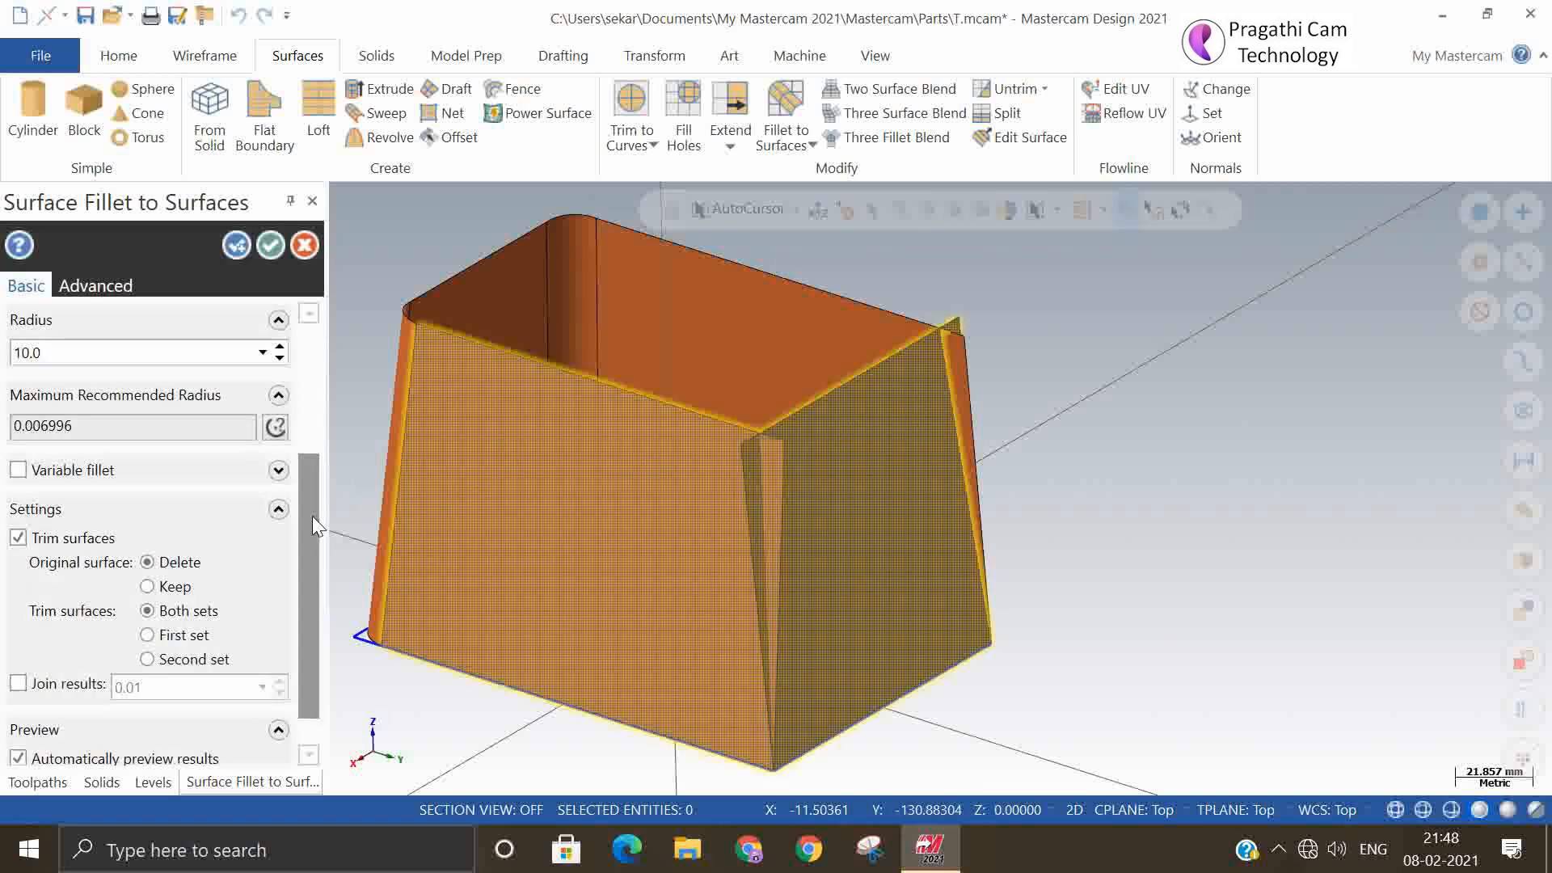
scroll(315, 516, "down", 1)
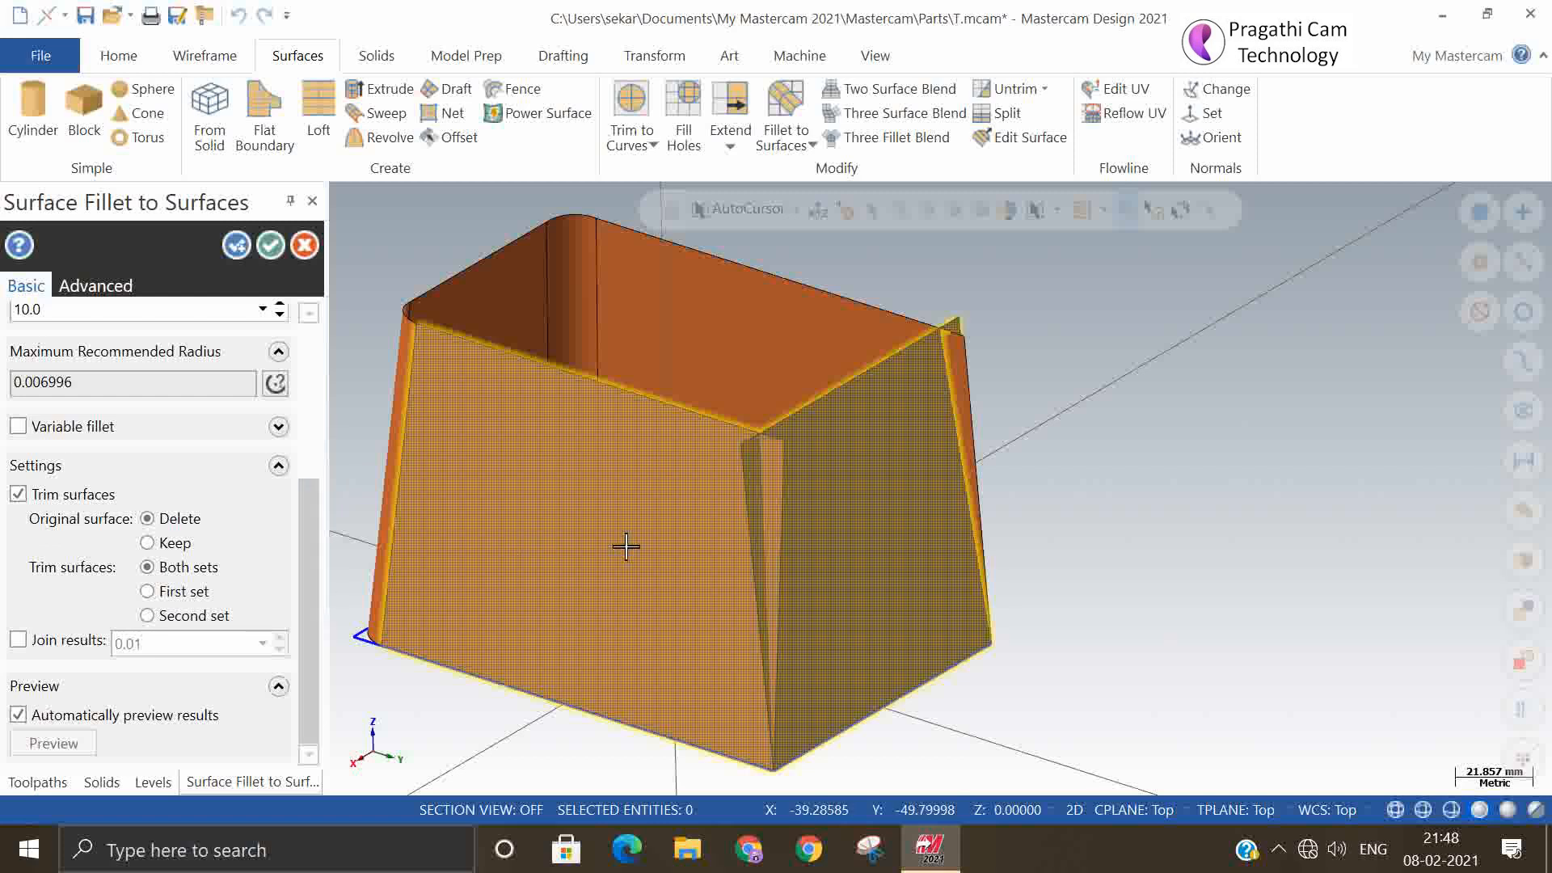
scroll(308, 499, "up", 1)
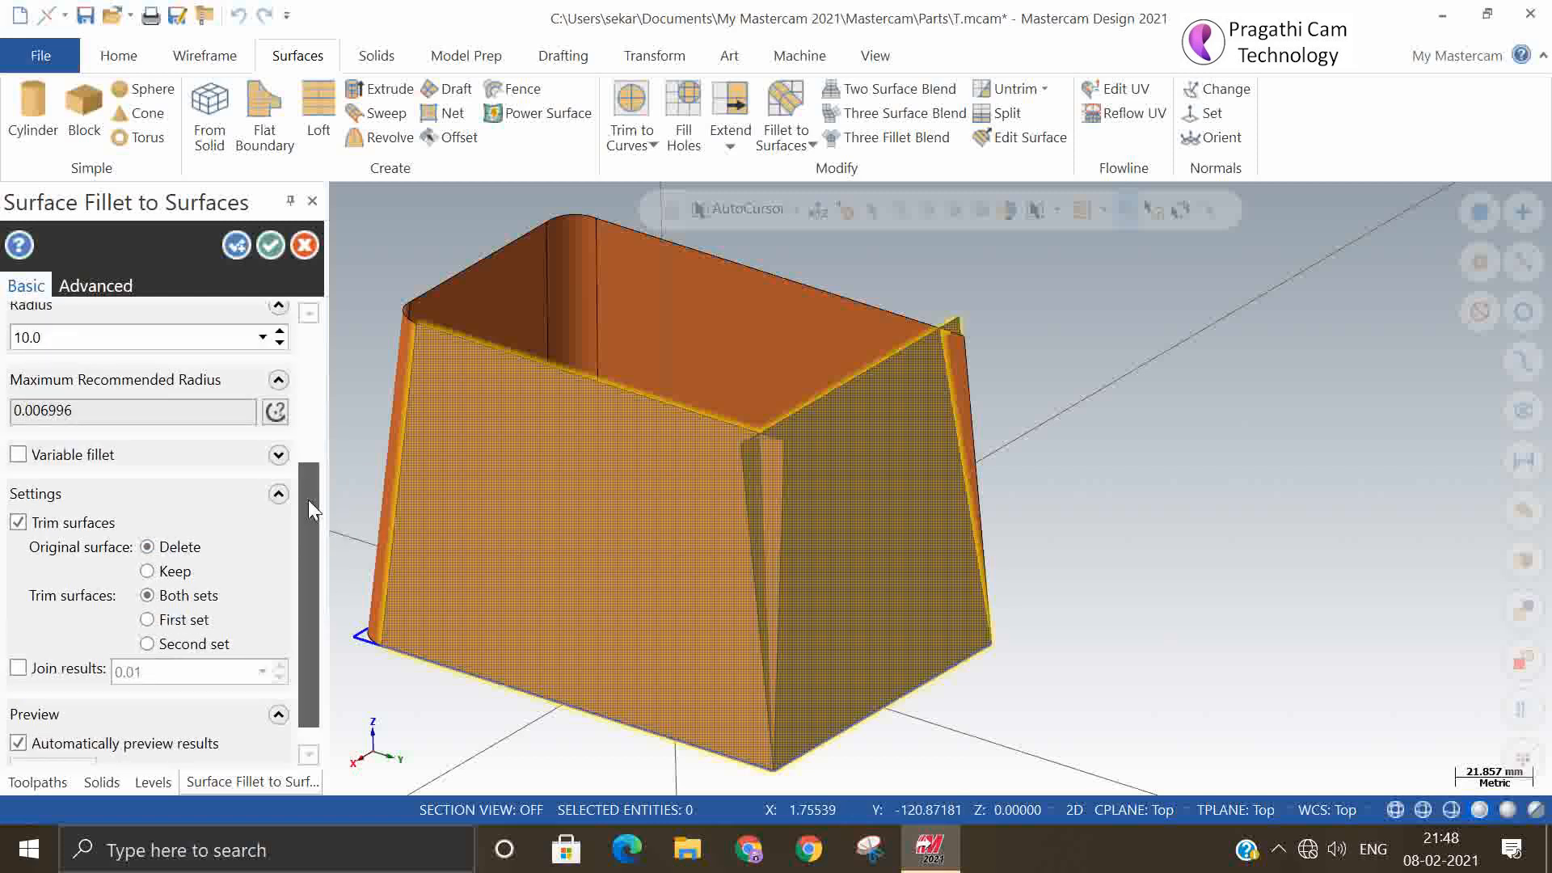
scroll(308, 499, "up", 4)
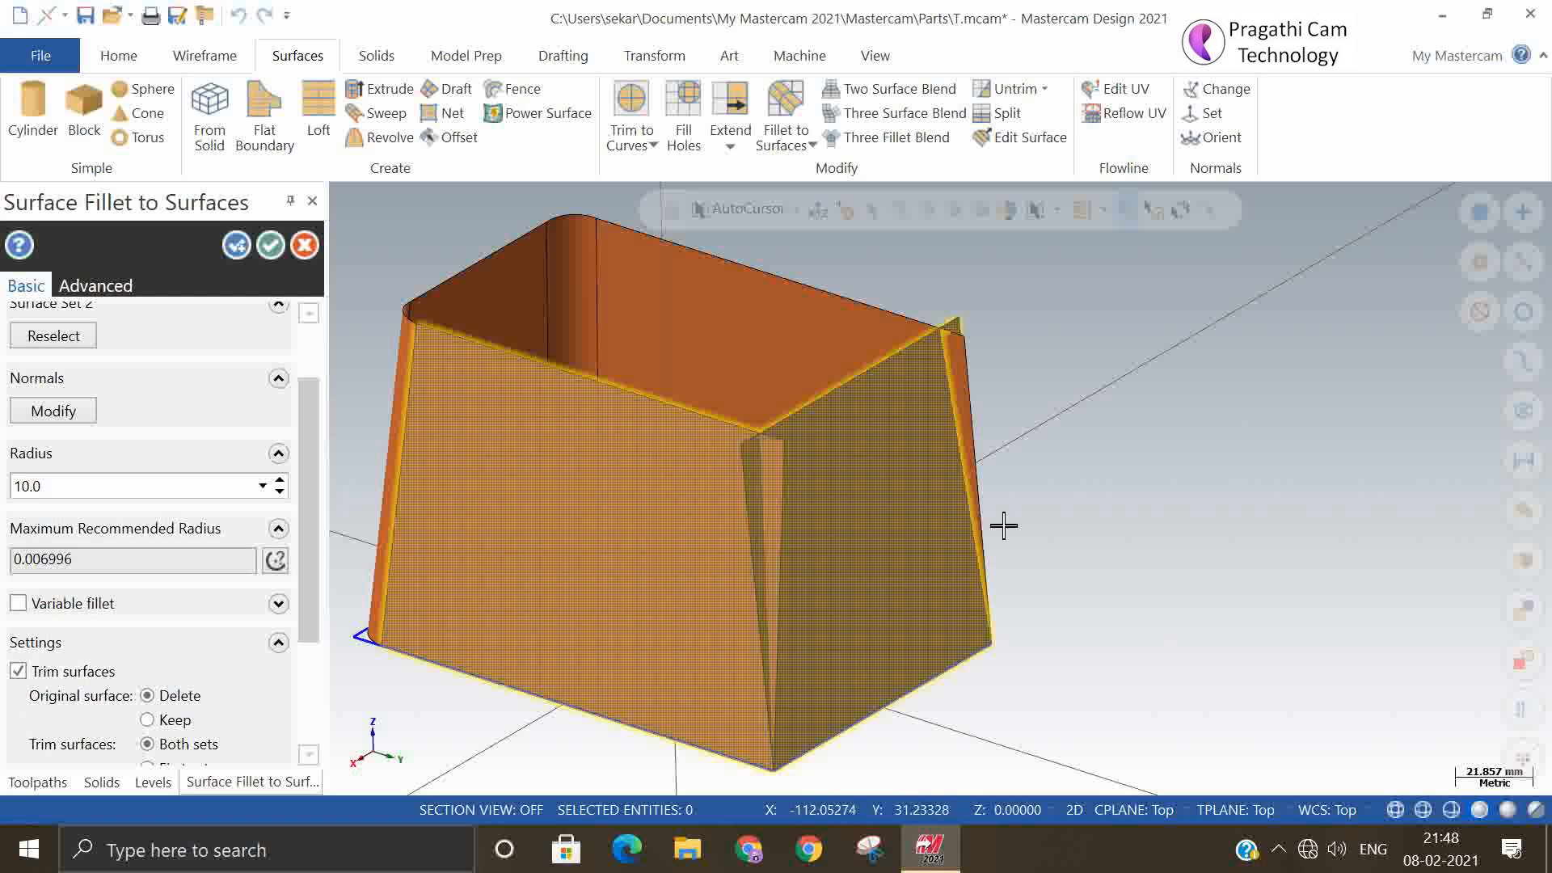
middle_click_drag(1003, 525, 1022, 450)
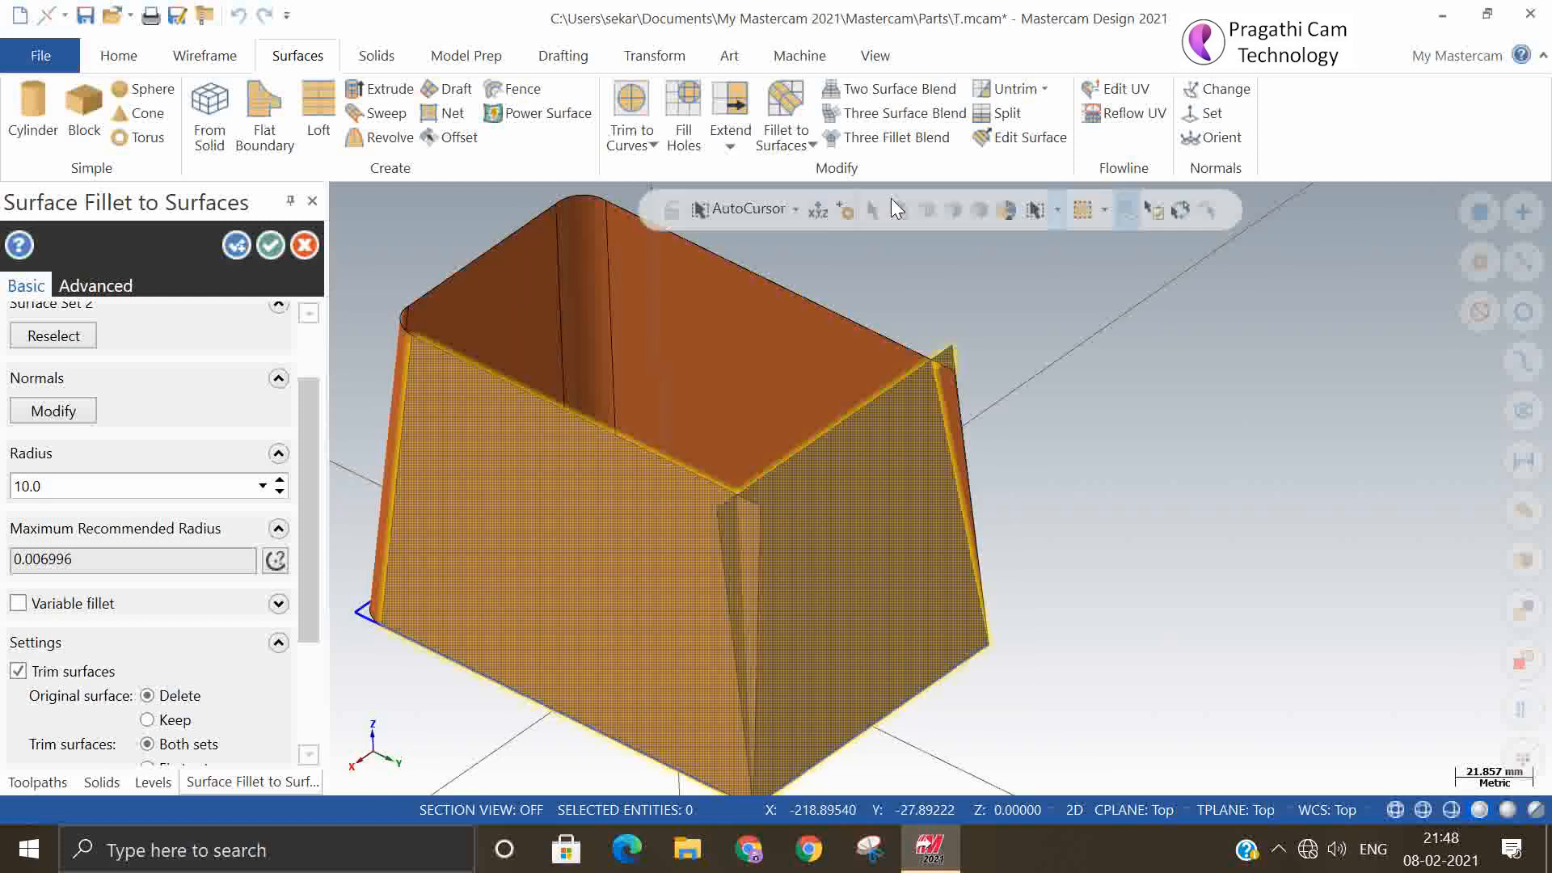
left_click(237, 245)
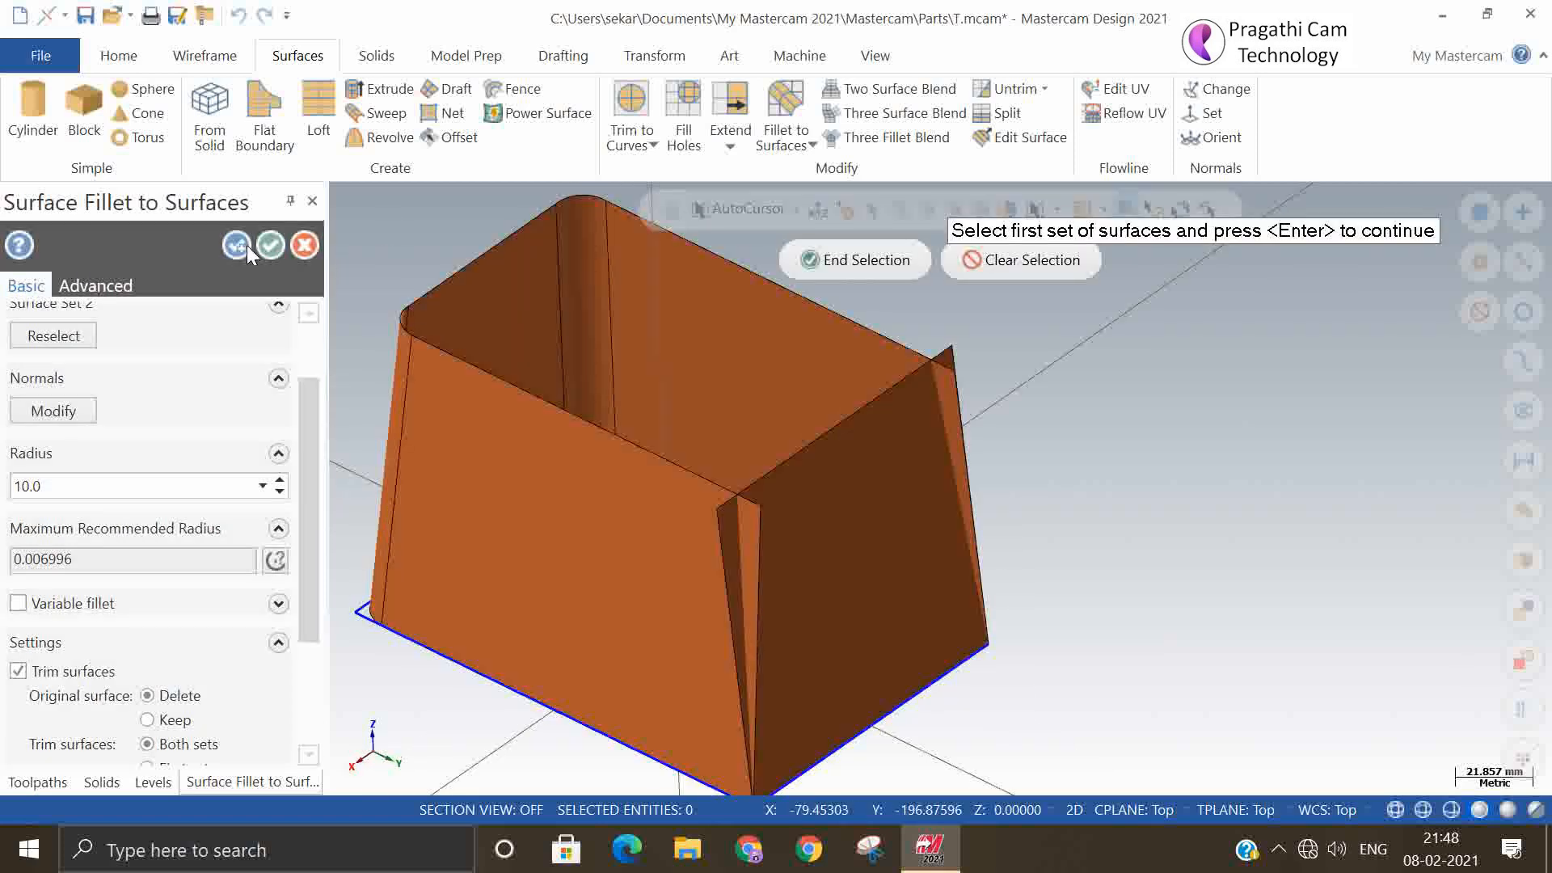
- Create the radius 10 fillet on the third corner, with the long wall as first set and the adjoining short wall as second
left_click(566, 529)
left_click(859, 273)
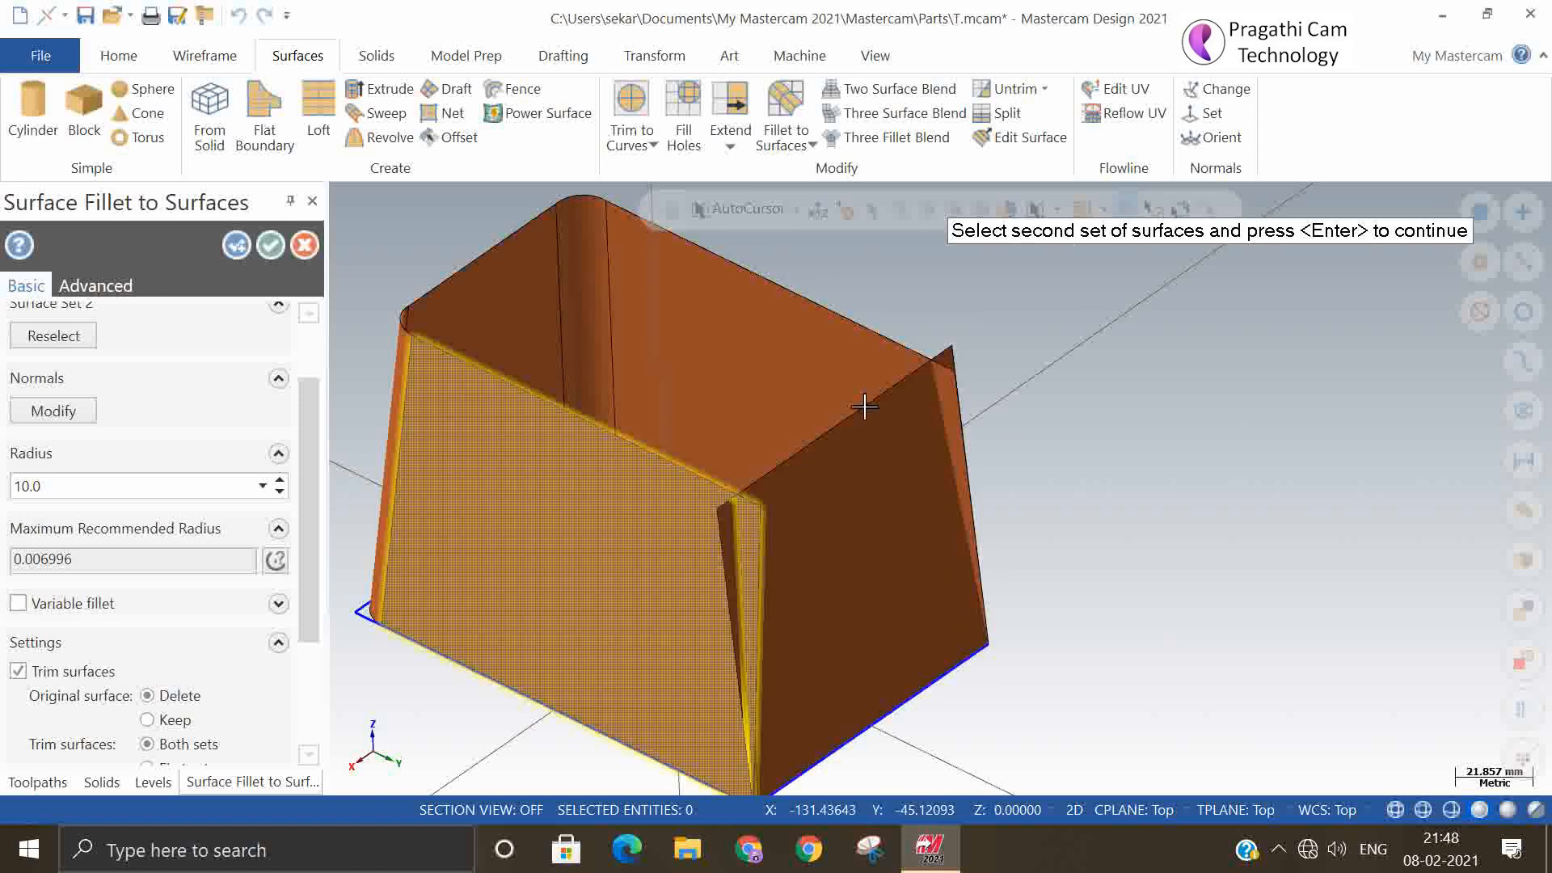
left_click(825, 520)
left_click(844, 255)
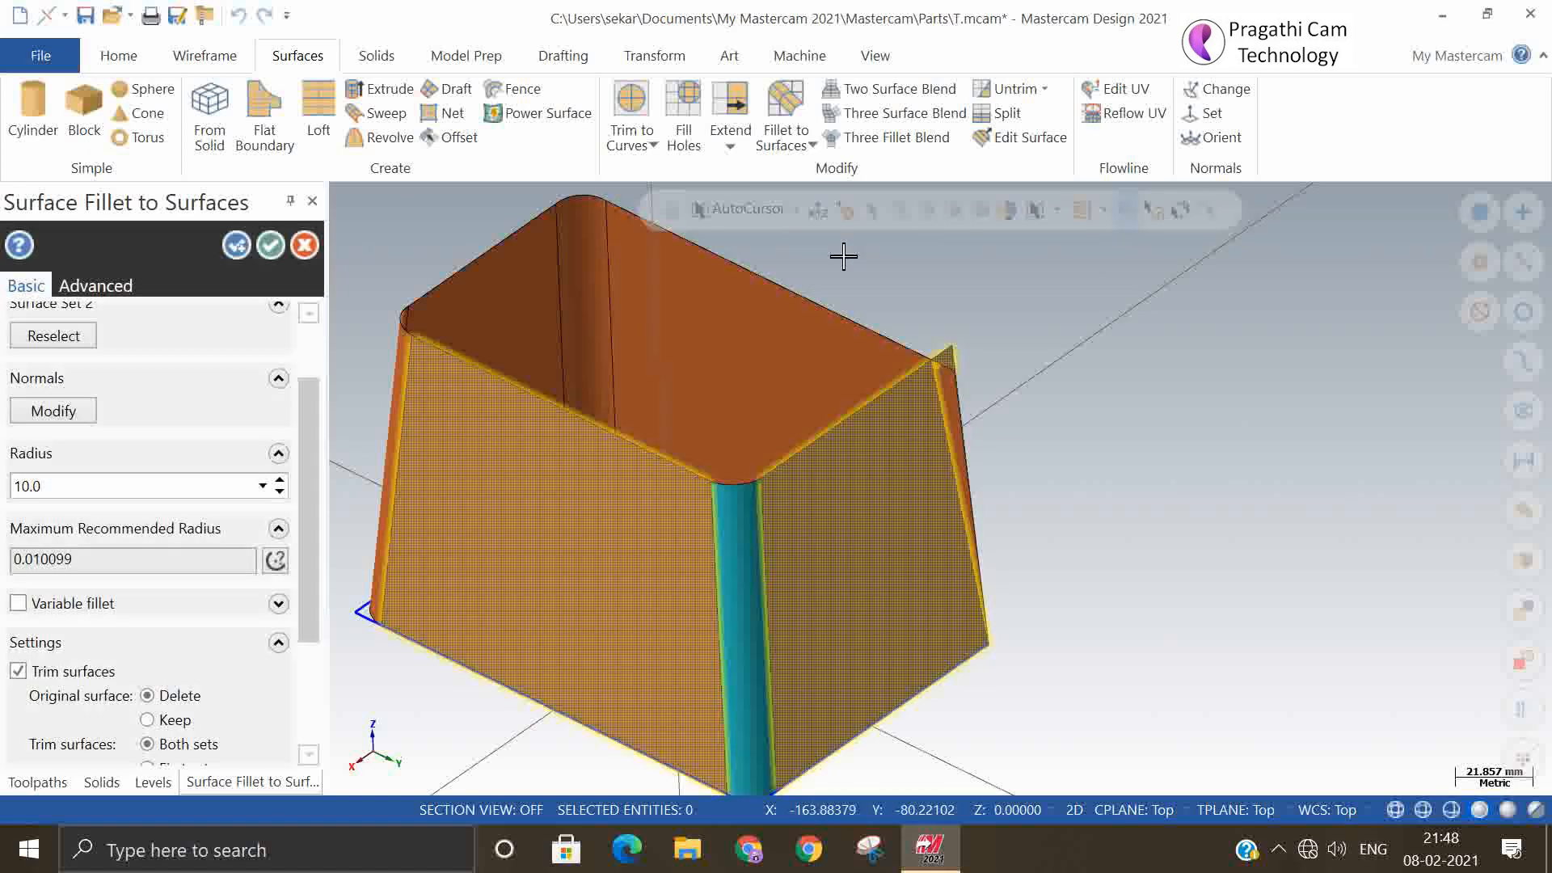
left_click(236, 245)
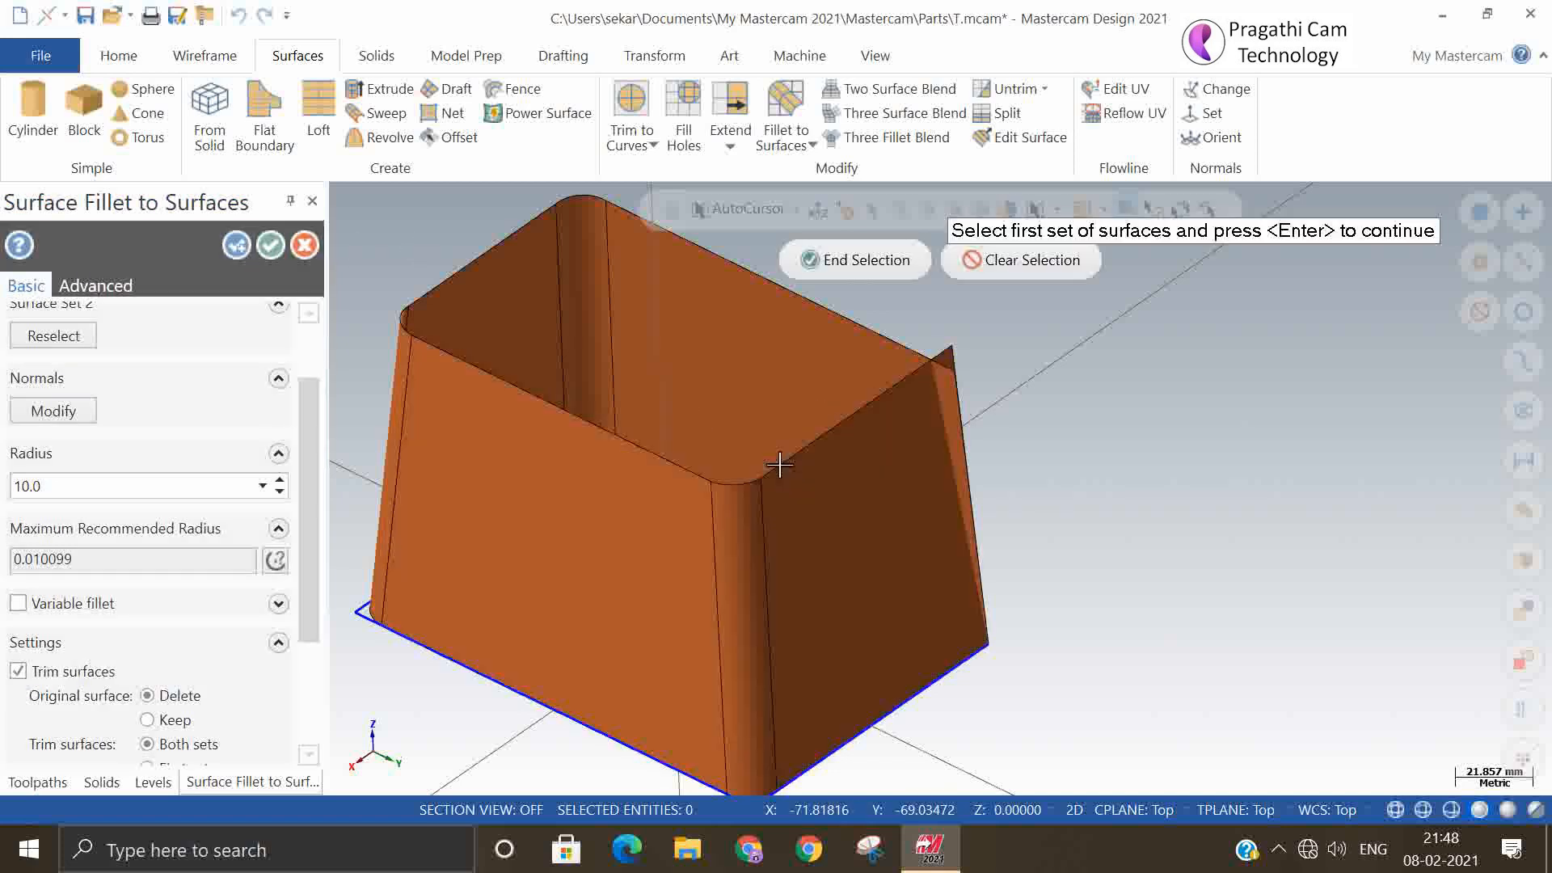
- Fillet the last corner with radius 10, using the short wall as first set and the adjoining long wall as second, and finish the fillet command
middle_click_drag(779, 461, 672, 562)
left_click(672, 562)
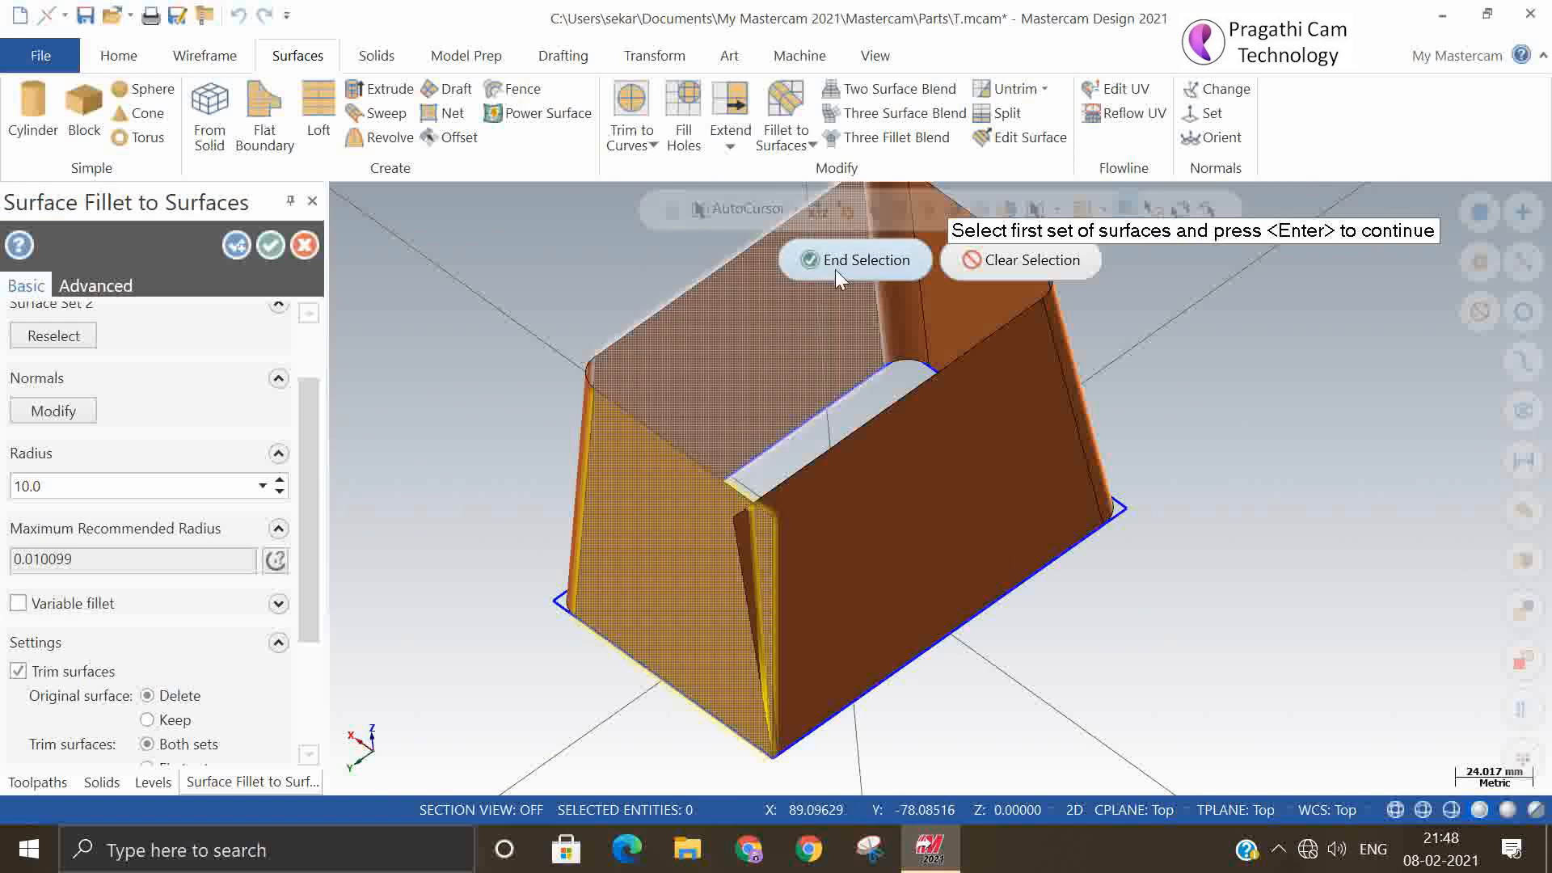
left_click(837, 260)
left_click(929, 544)
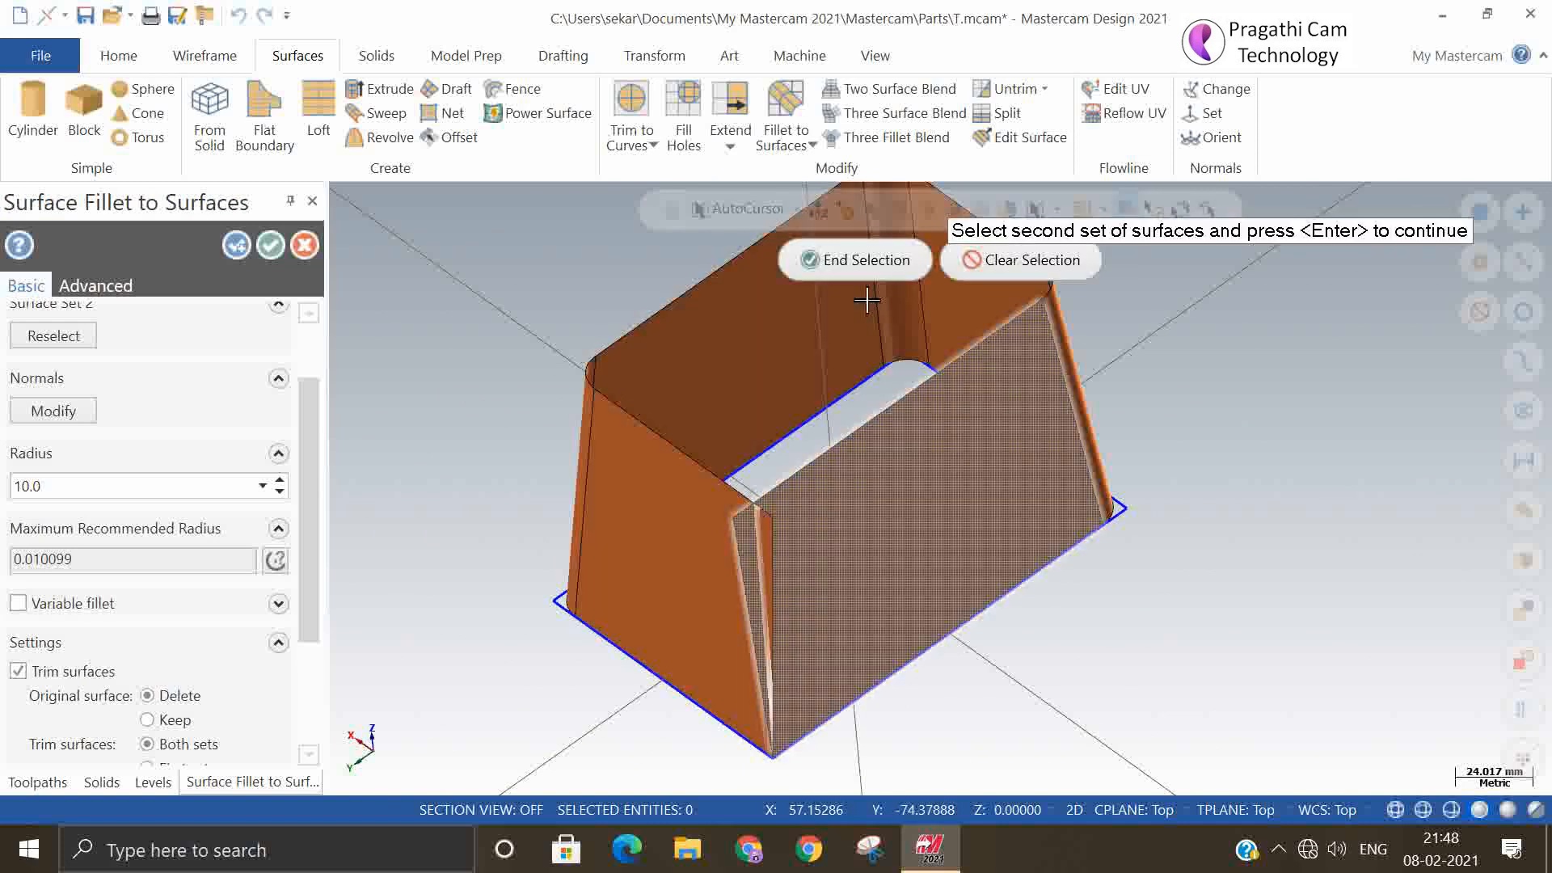
left_click(852, 260)
left_click(271, 245)
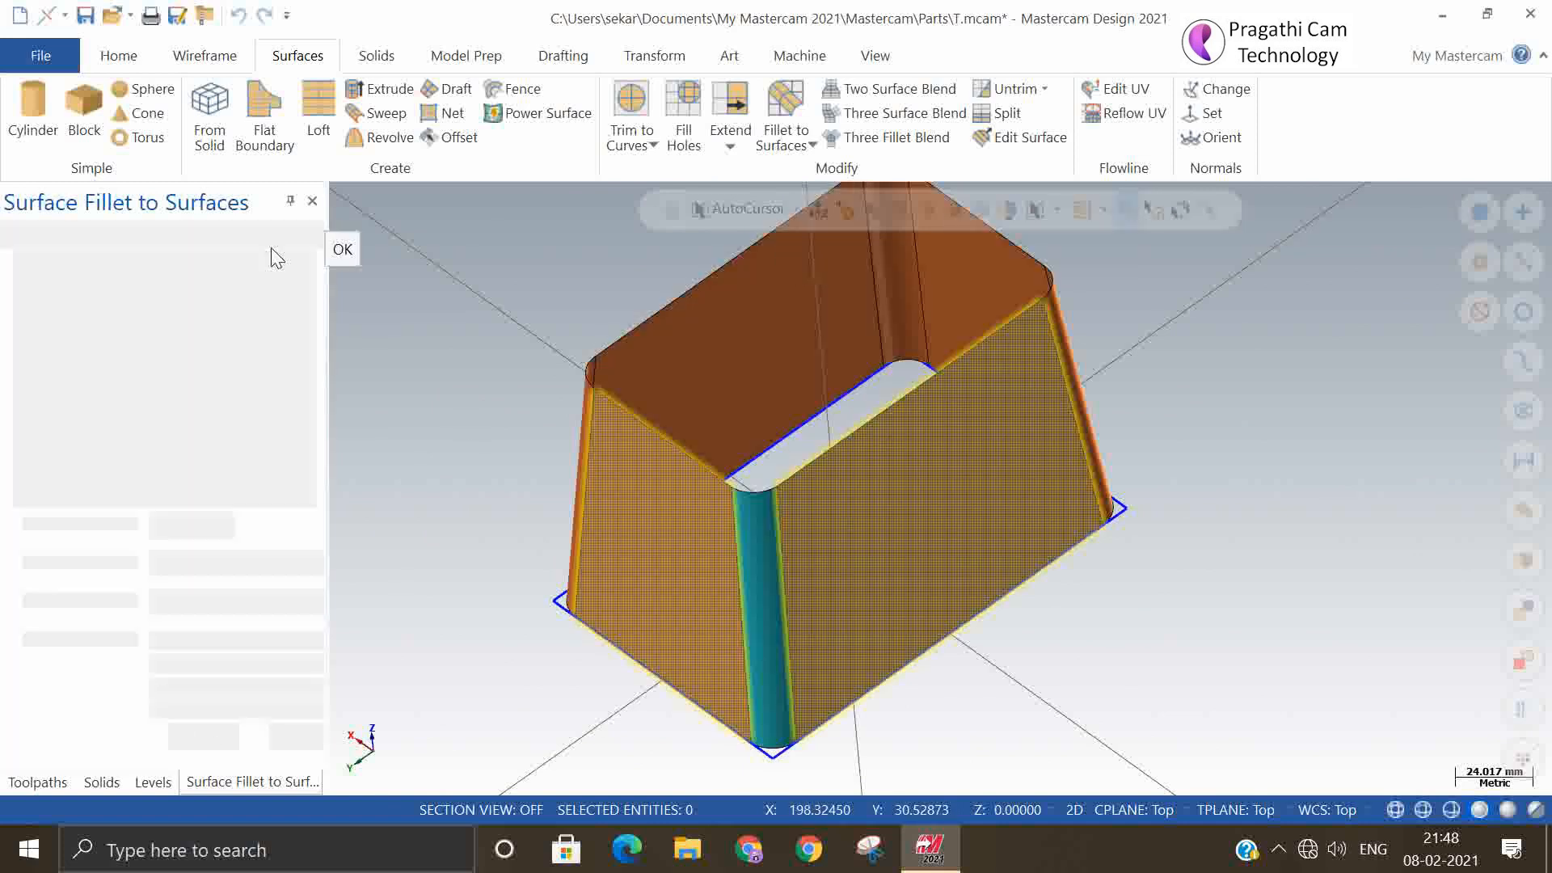
middle_click_drag(1080, 645, 997, 499)
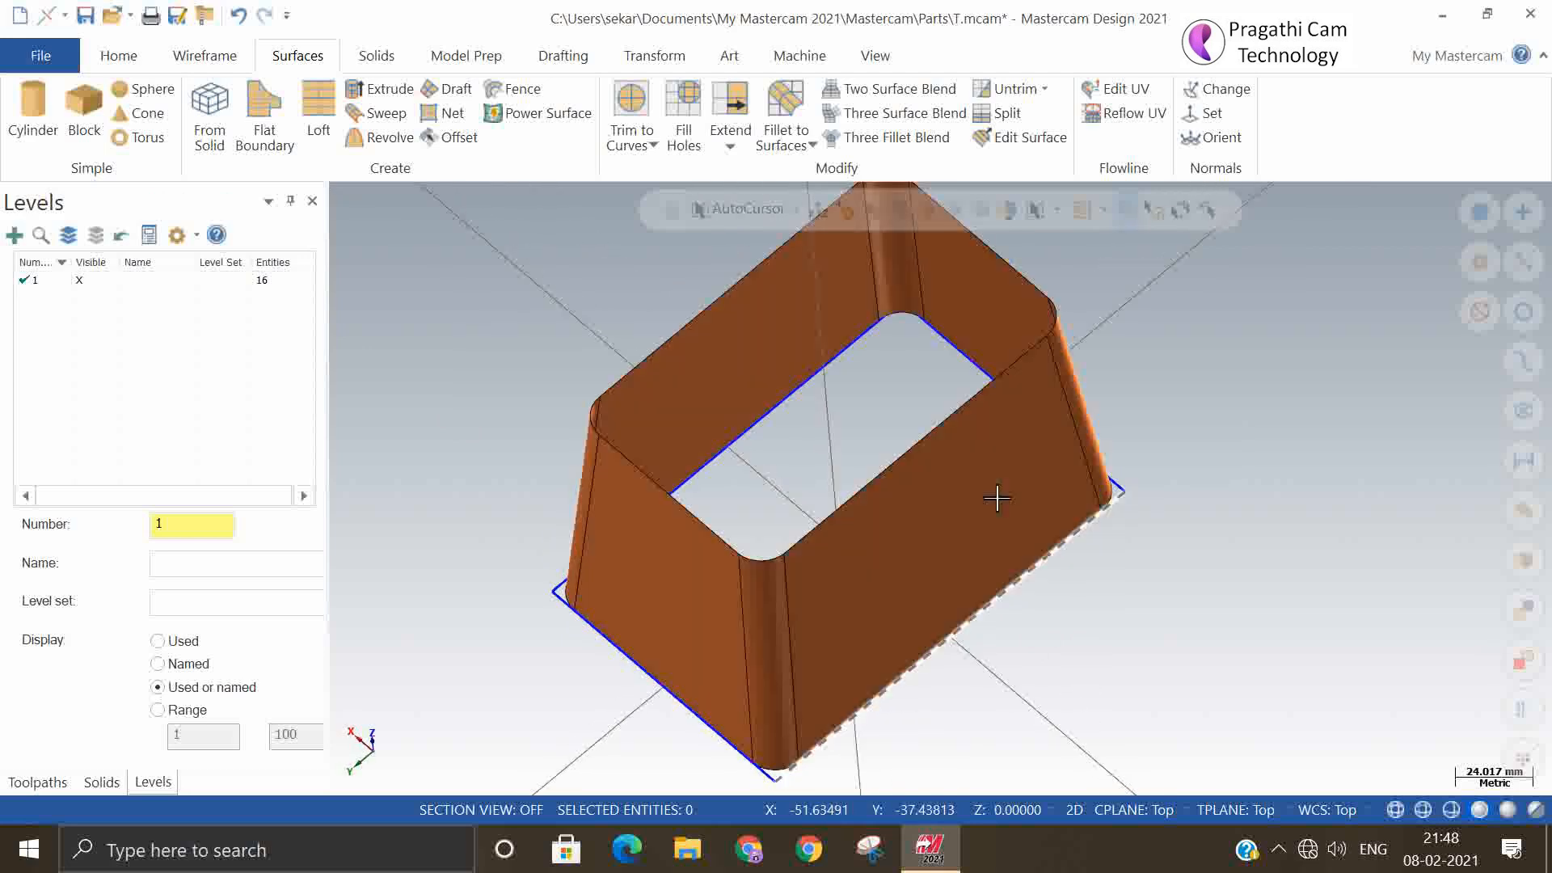
left_click(807, 144)
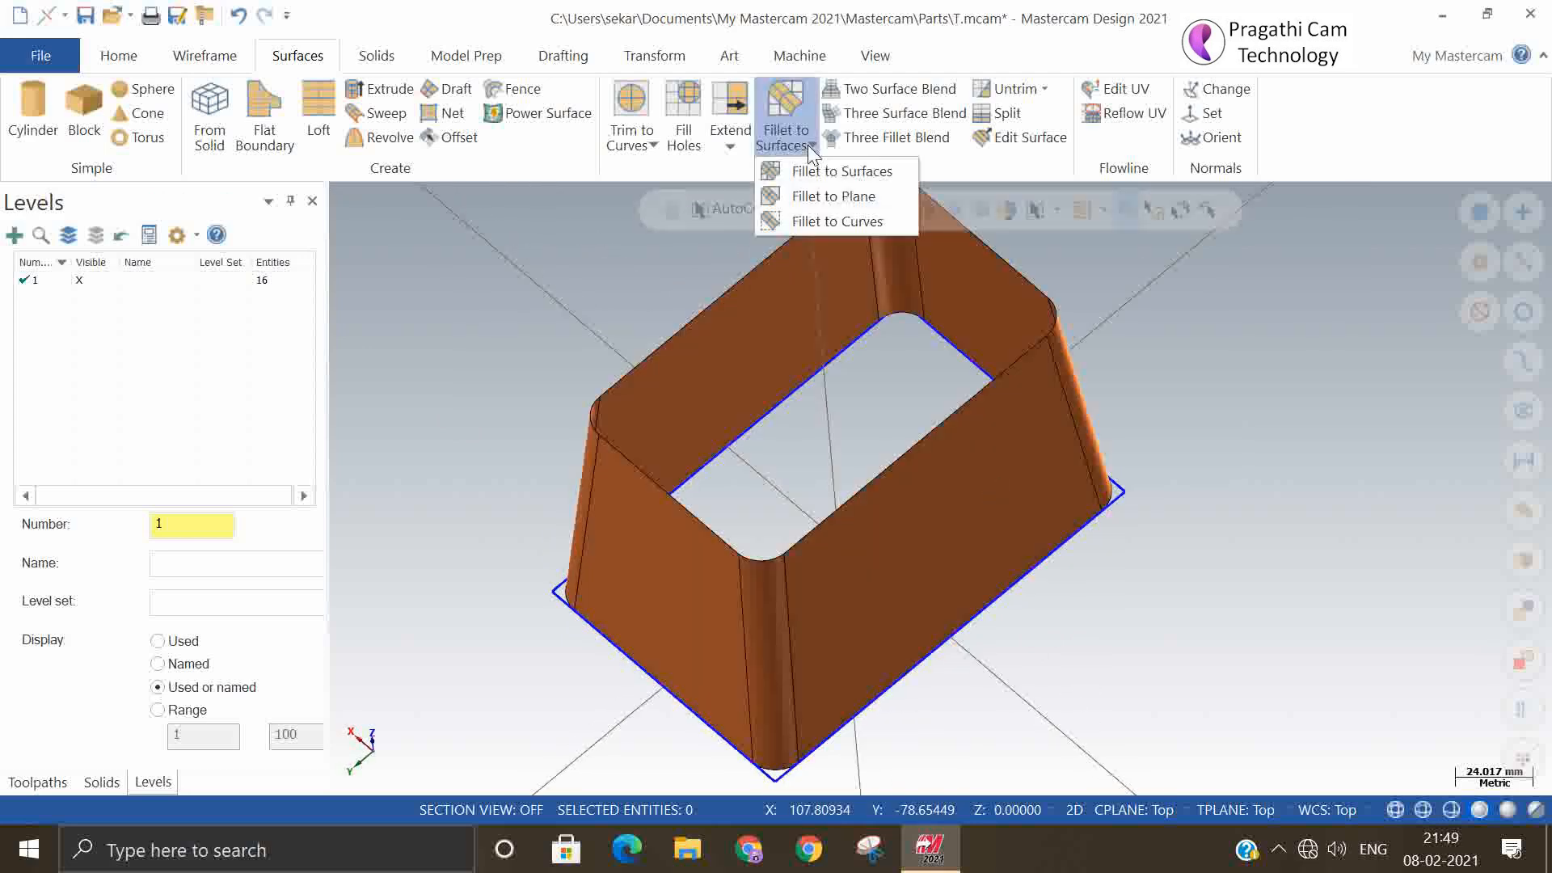
left_click(652, 144)
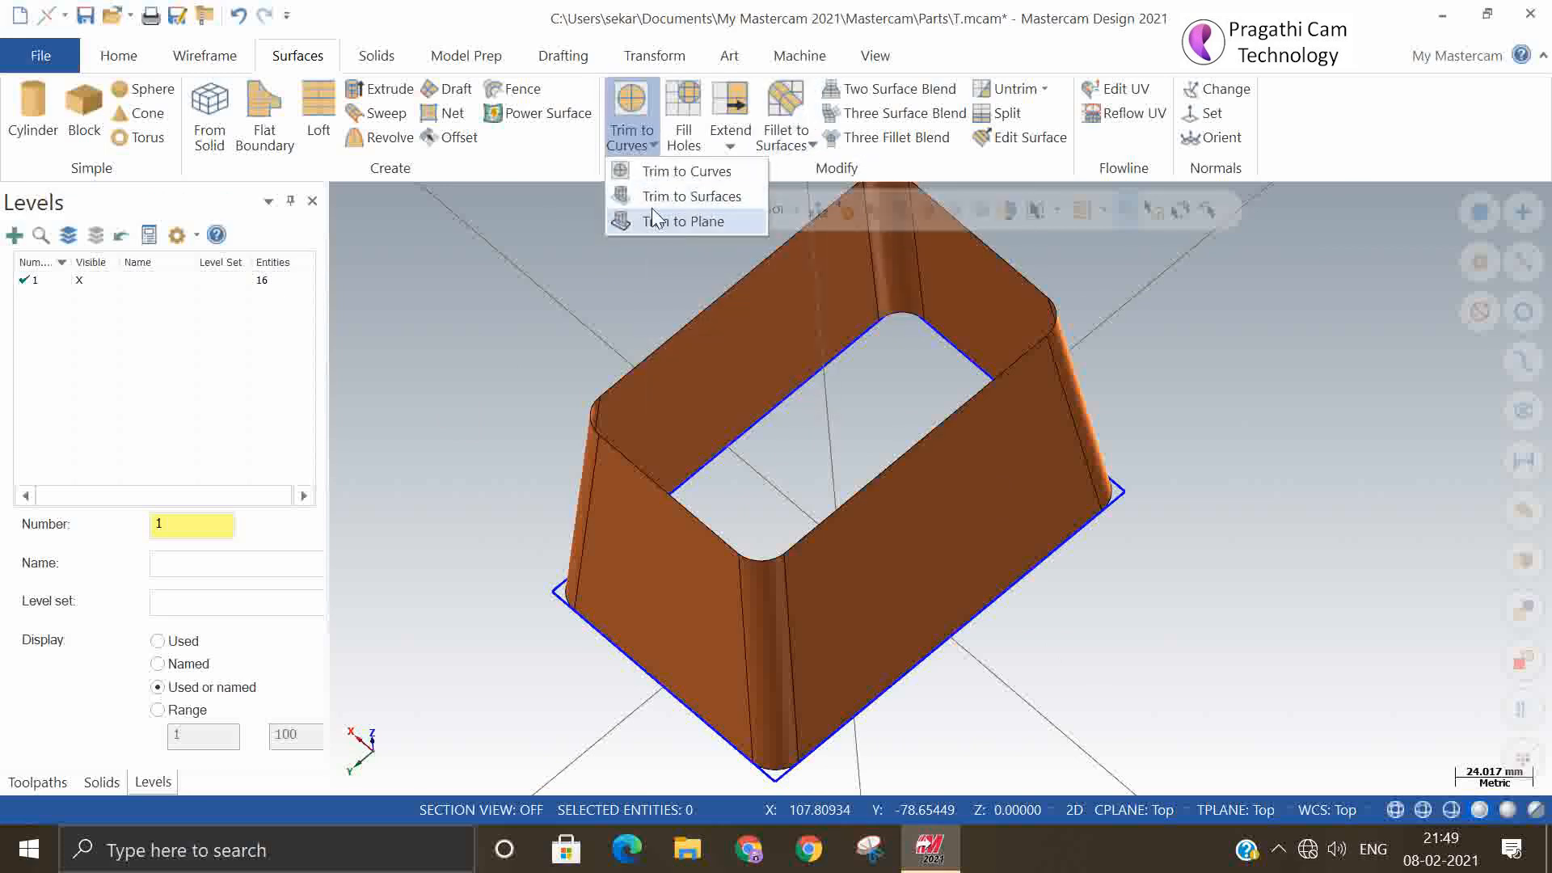
left_click(1308, 452)
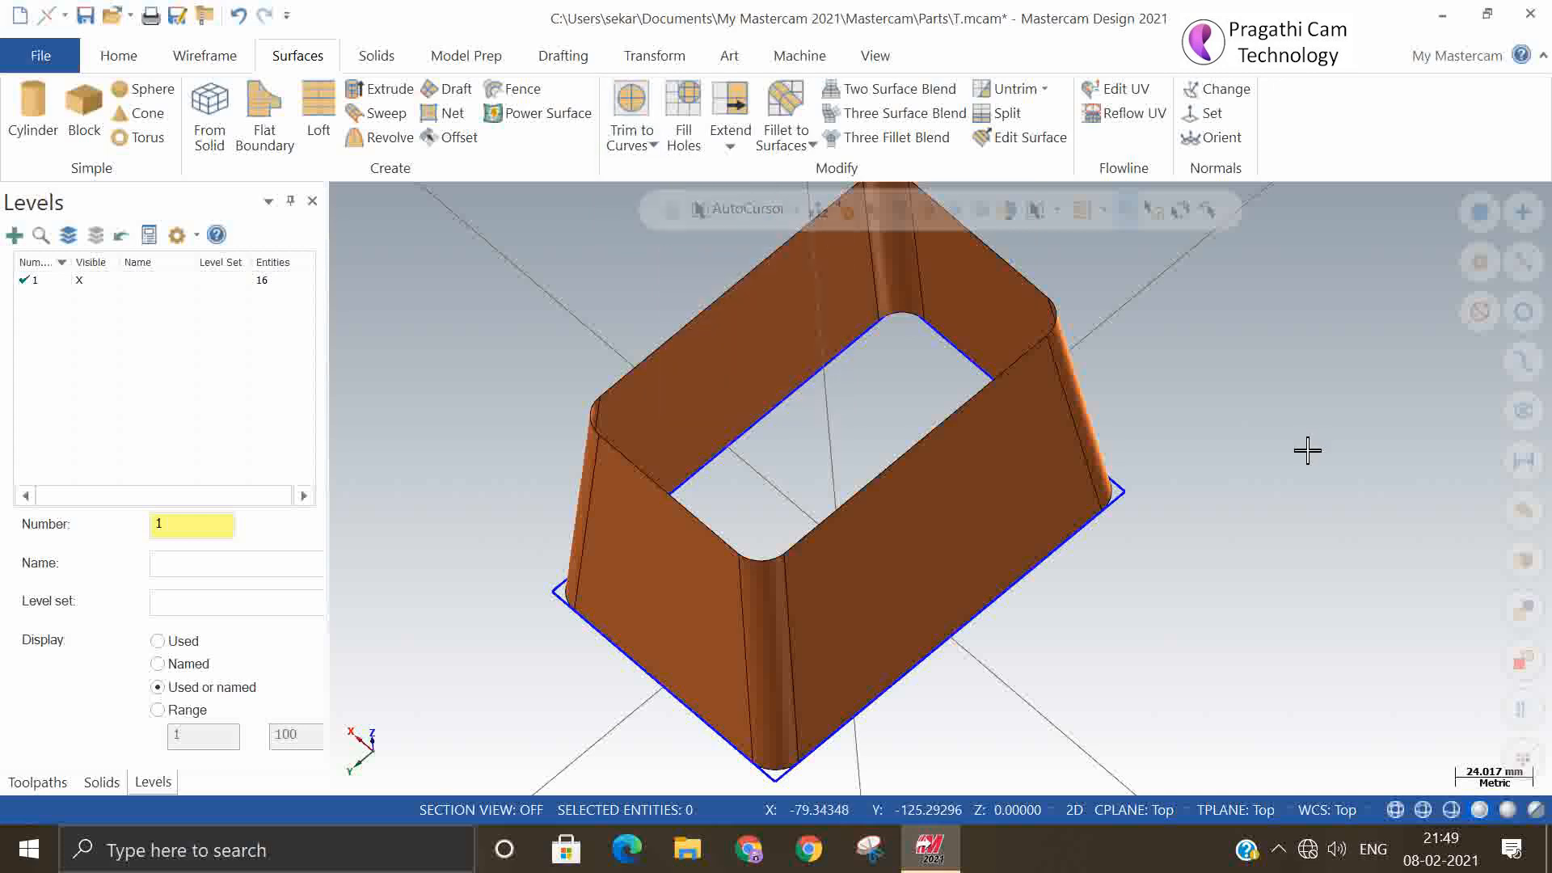
- Undo the fillets and drafted walls so that only the base rectangle remains
left_click(239, 16)
left_click(239, 16)
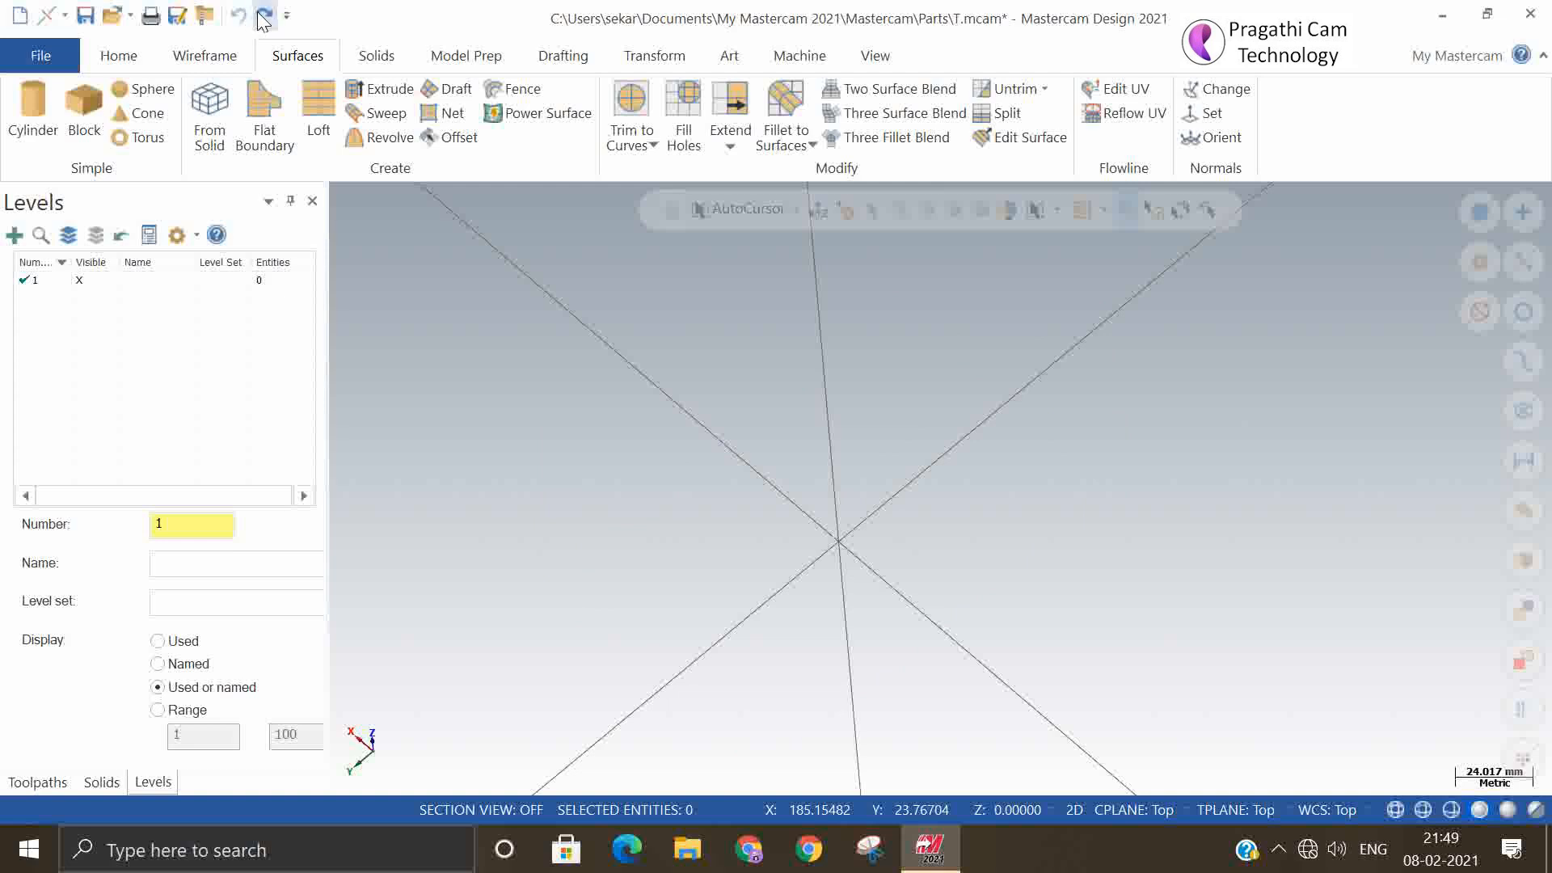
left_click(263, 16)
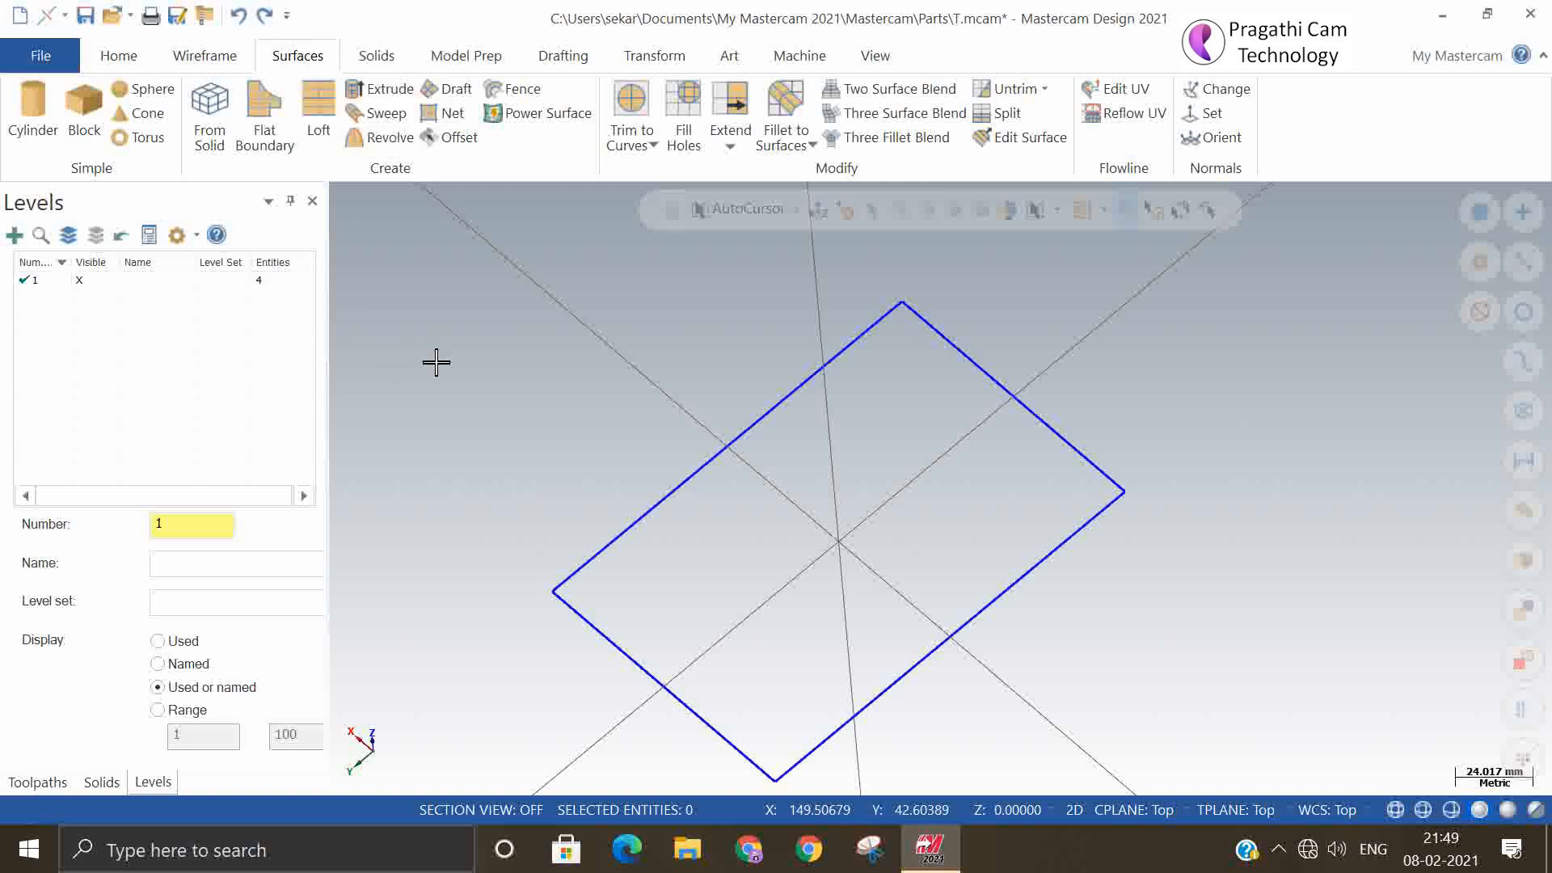
- Create a flat boundary surface from the rectangle's four edges, using a partial chain closed around the whole outline
left_click(247, 117)
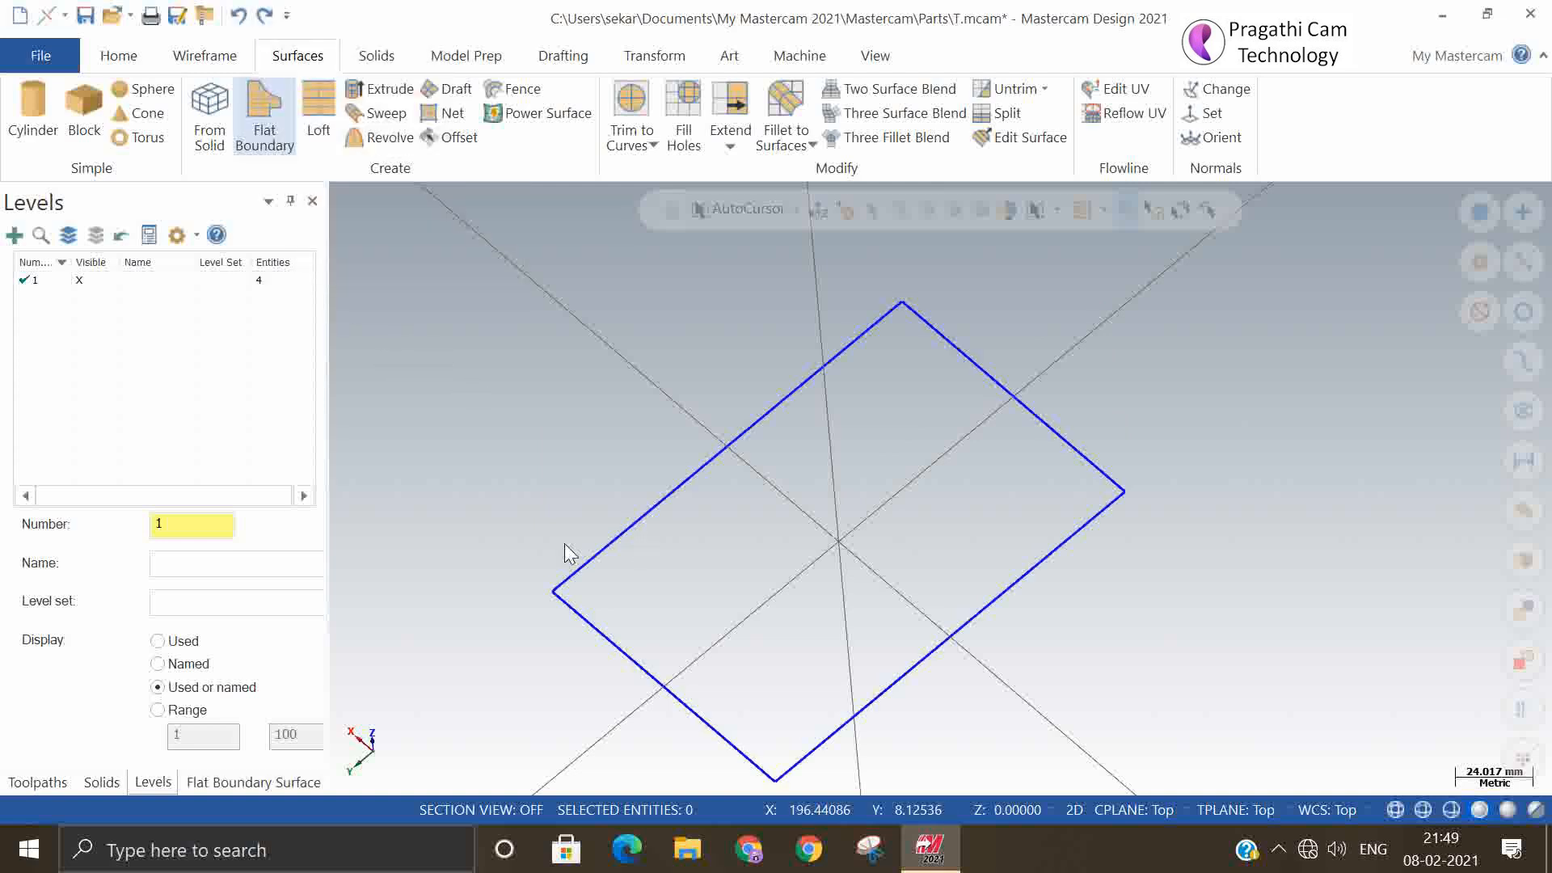
left_click(573, 563)
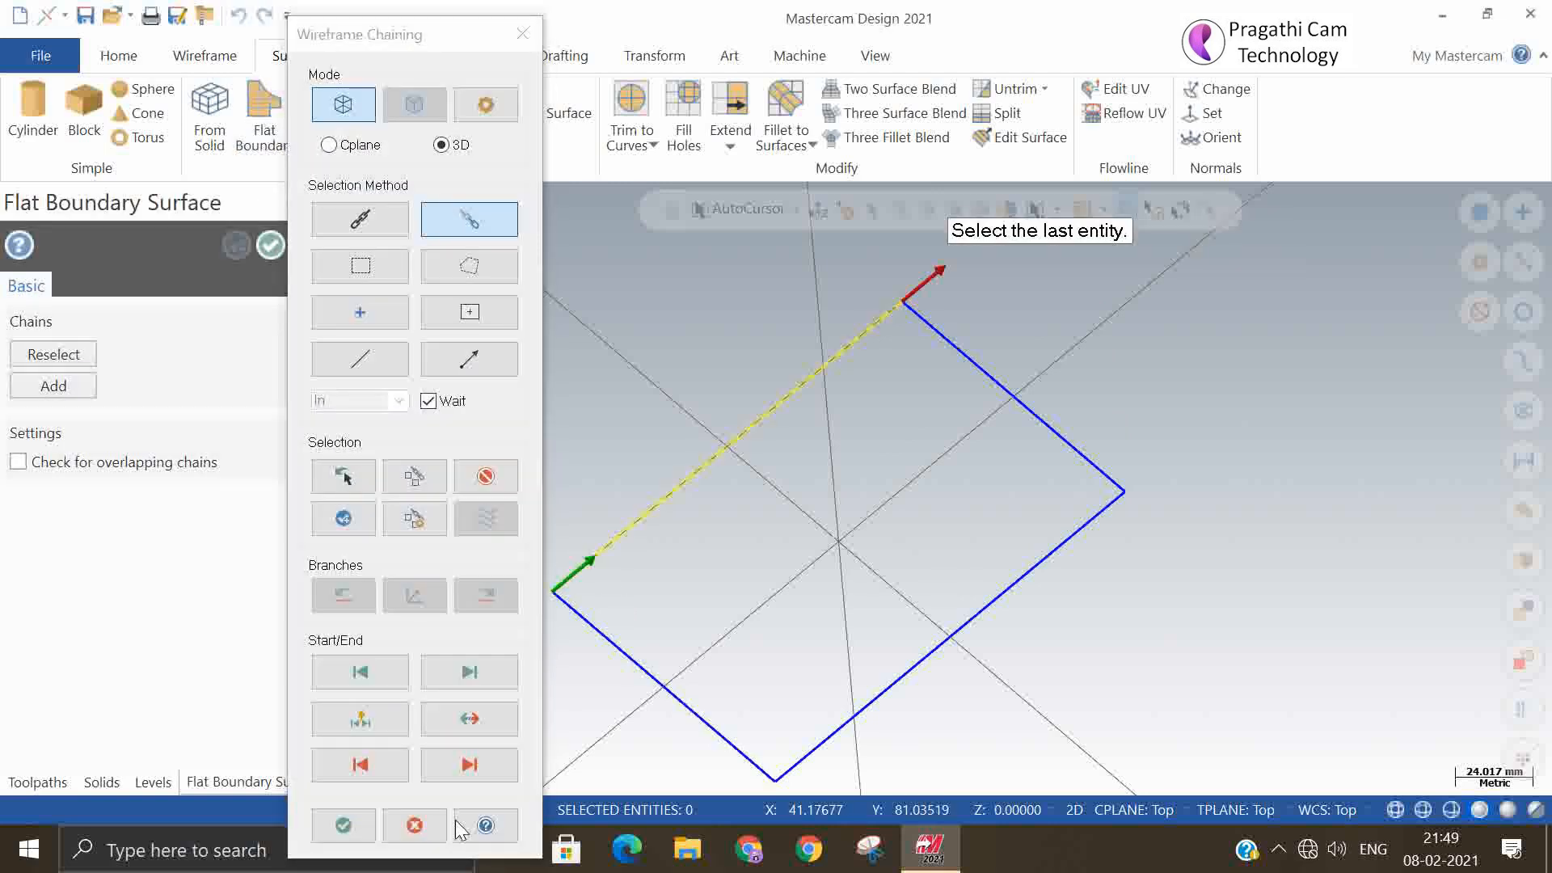
left_click(563, 611)
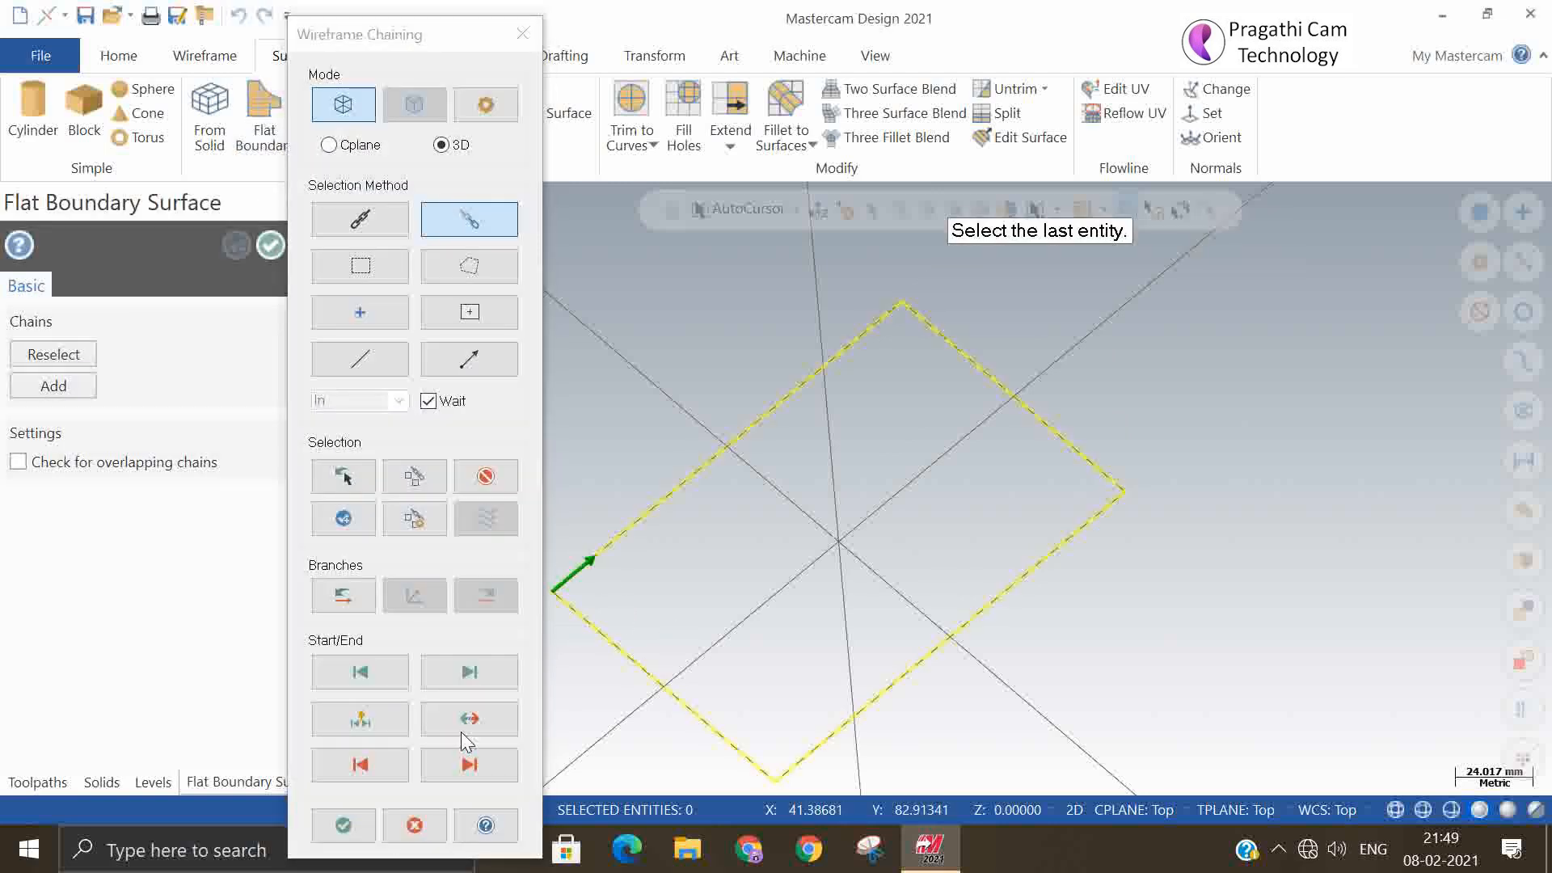
left_click(343, 824)
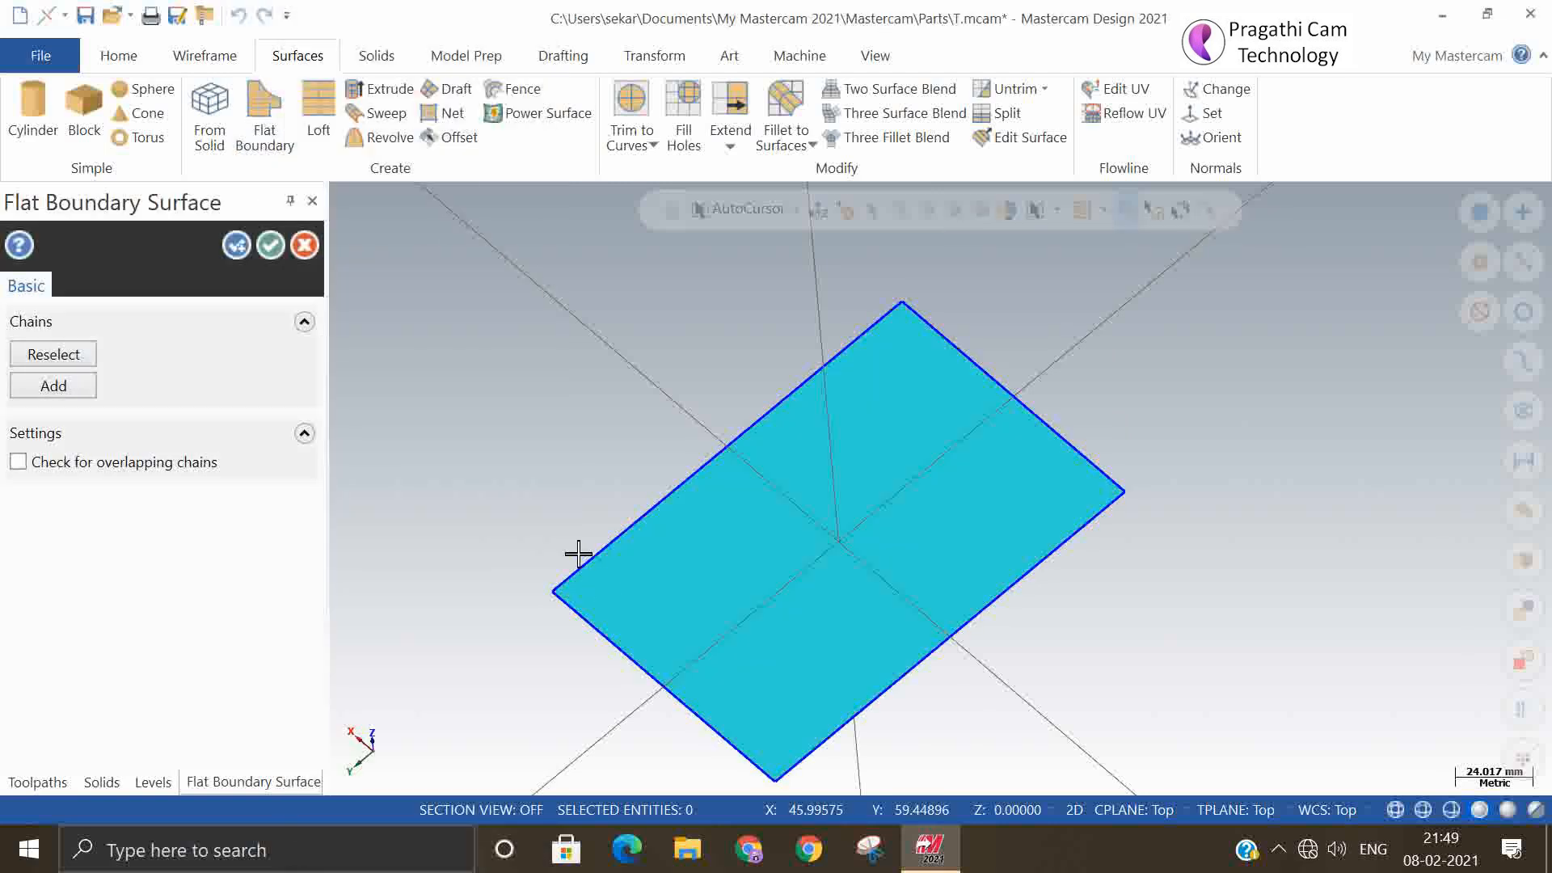
left_click(230, 246)
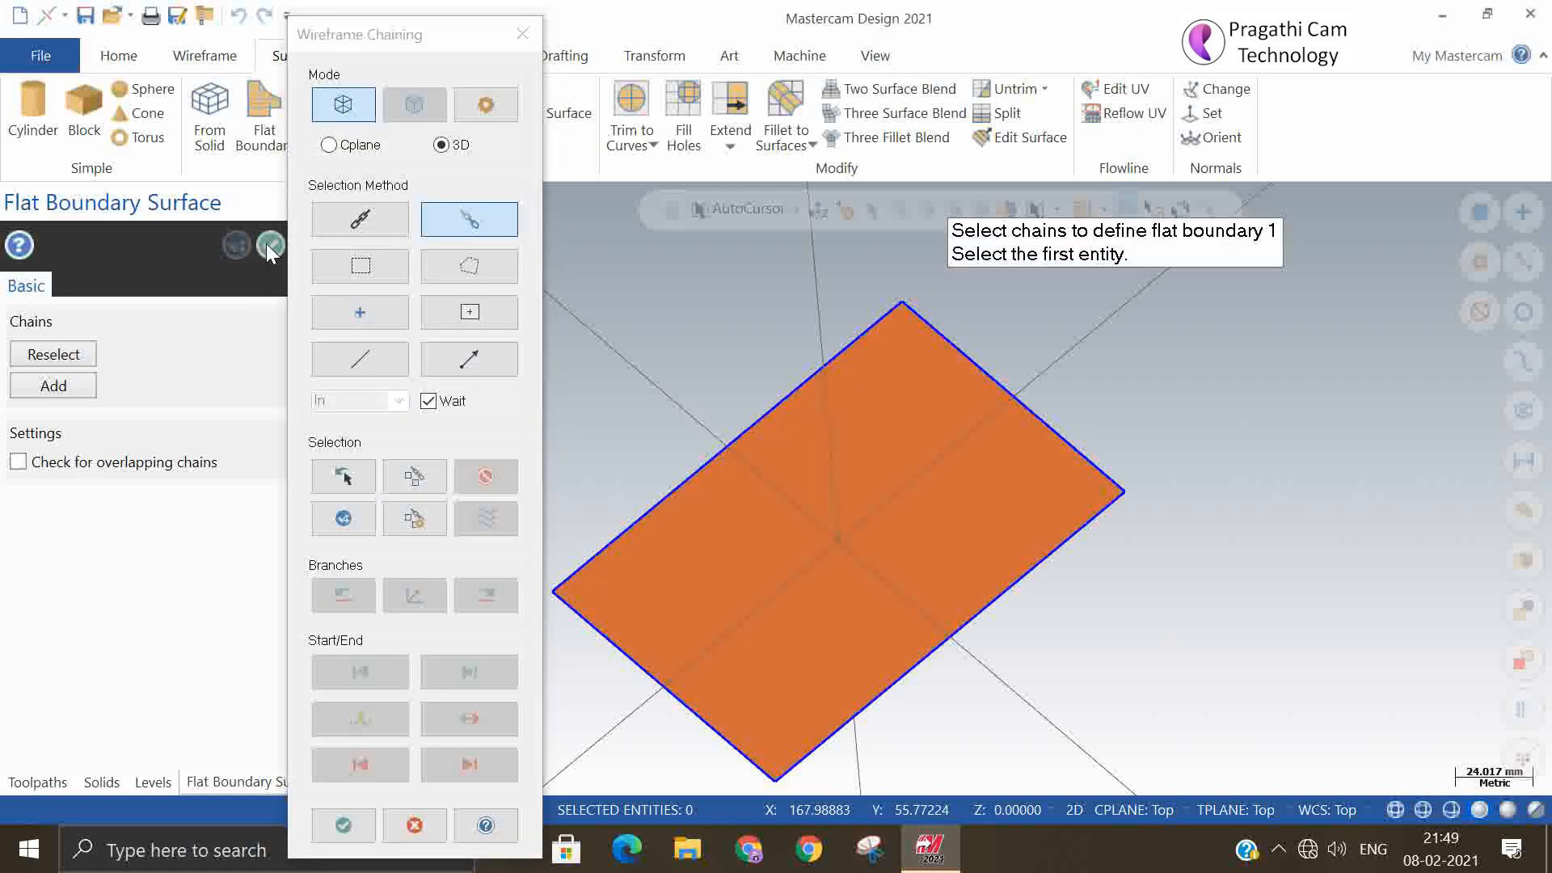
left_click(522, 34)
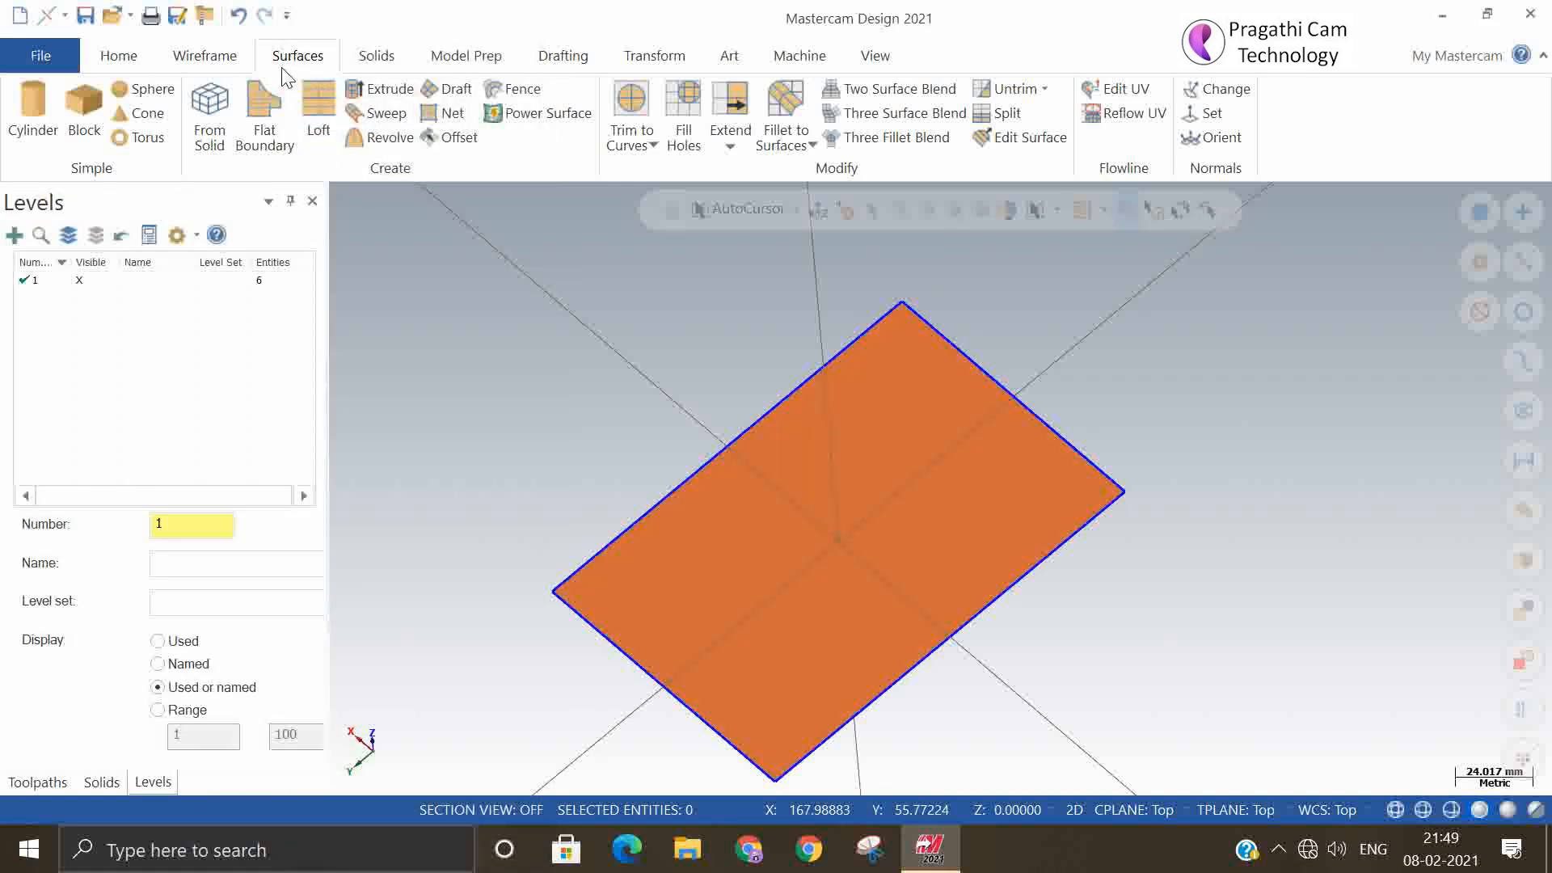
- Draw a closed, roughly oval manual spline through five points on one half of the flat surface, ending at its start point
left_click(201, 57)
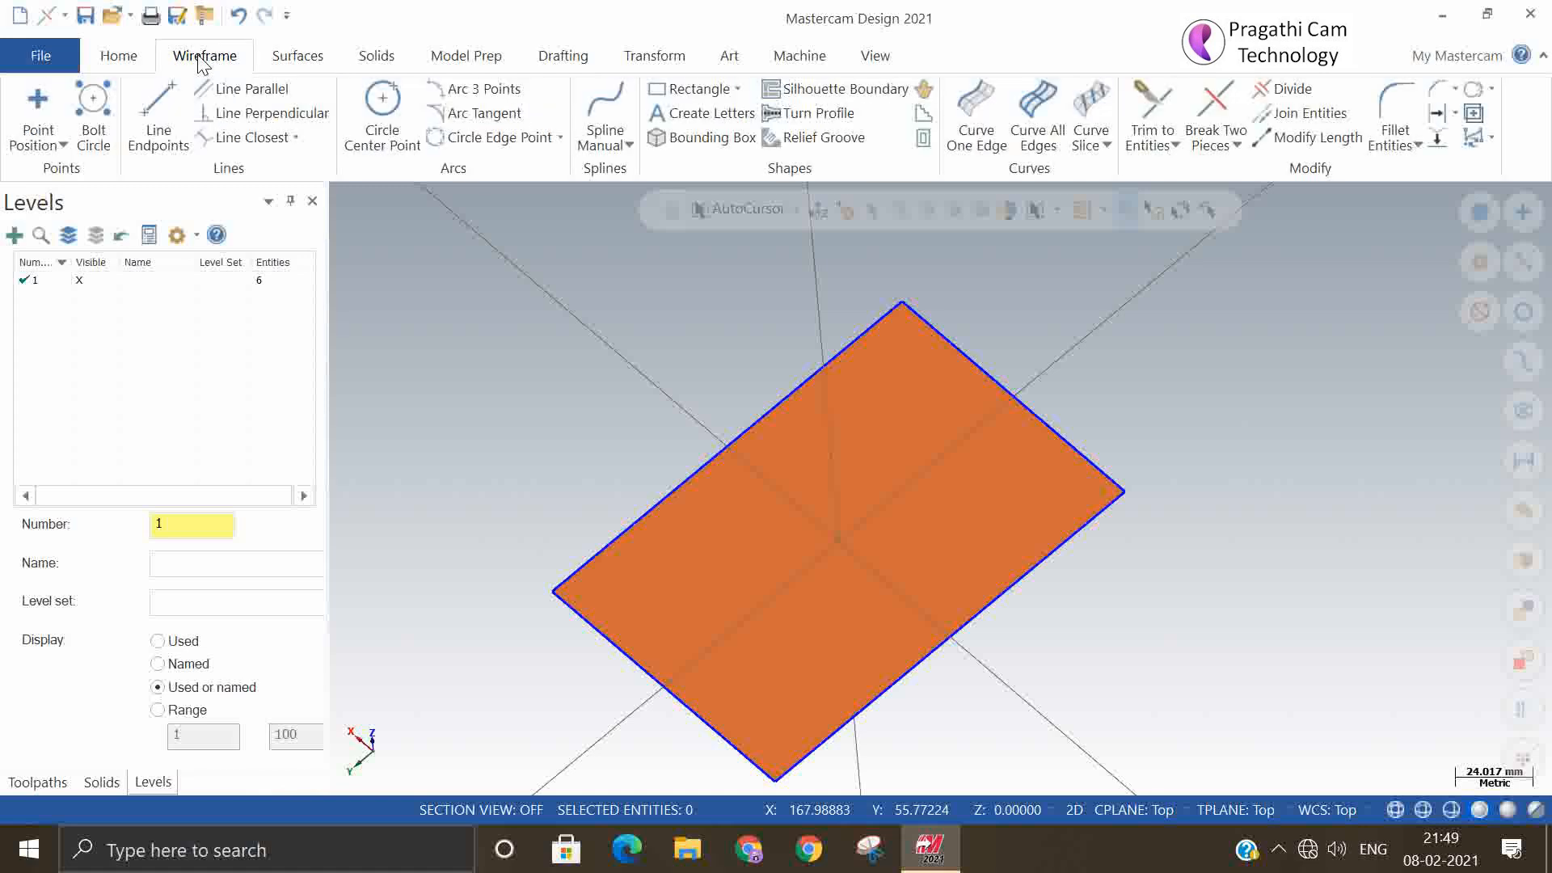
left_click(608, 99)
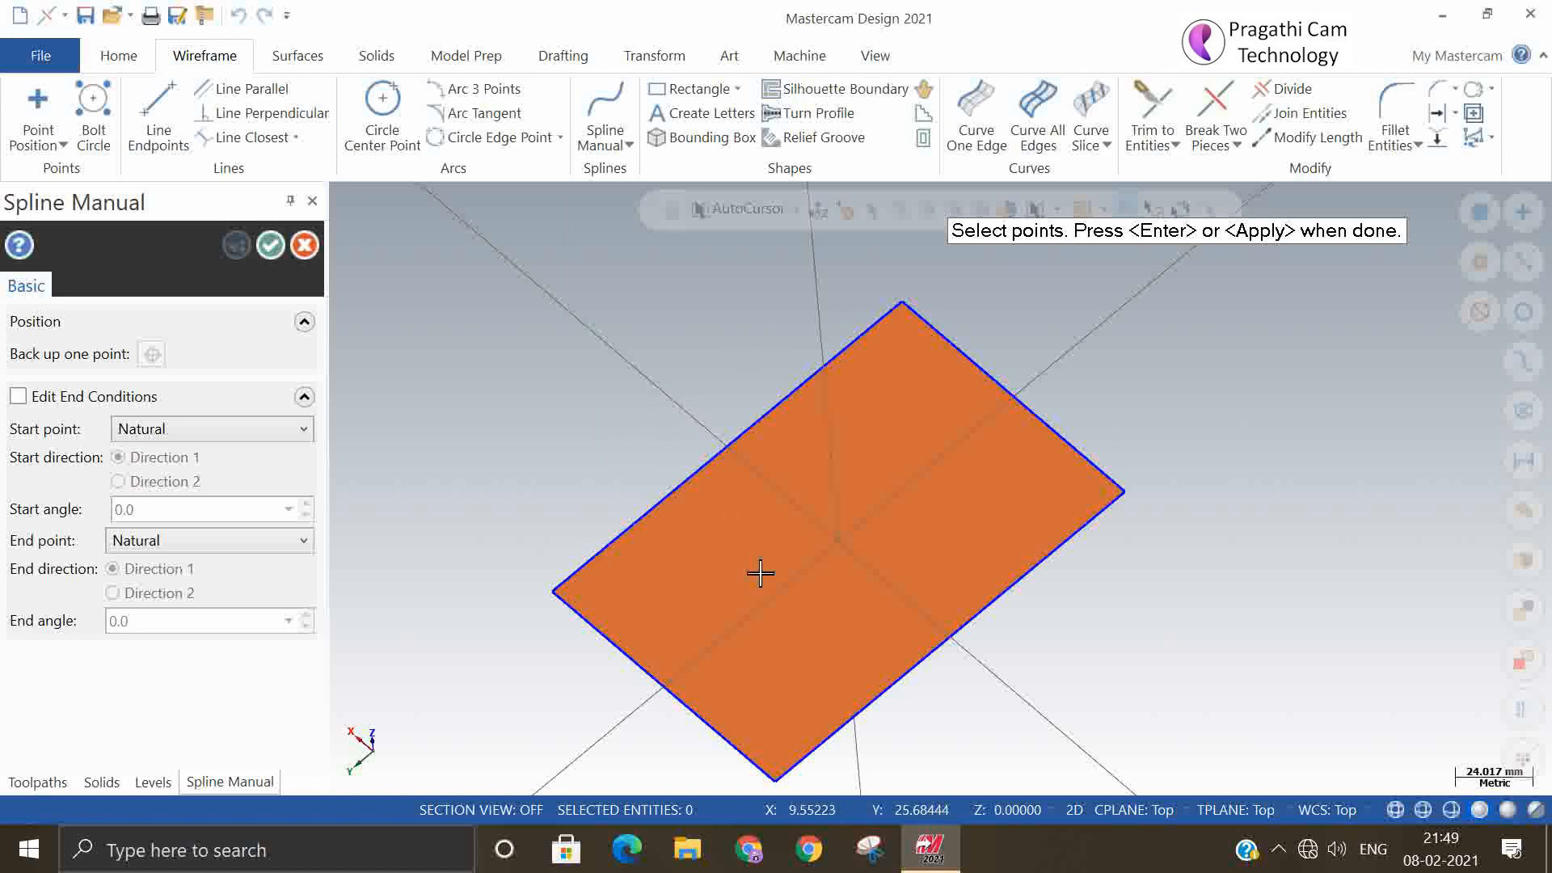
left_click(713, 647)
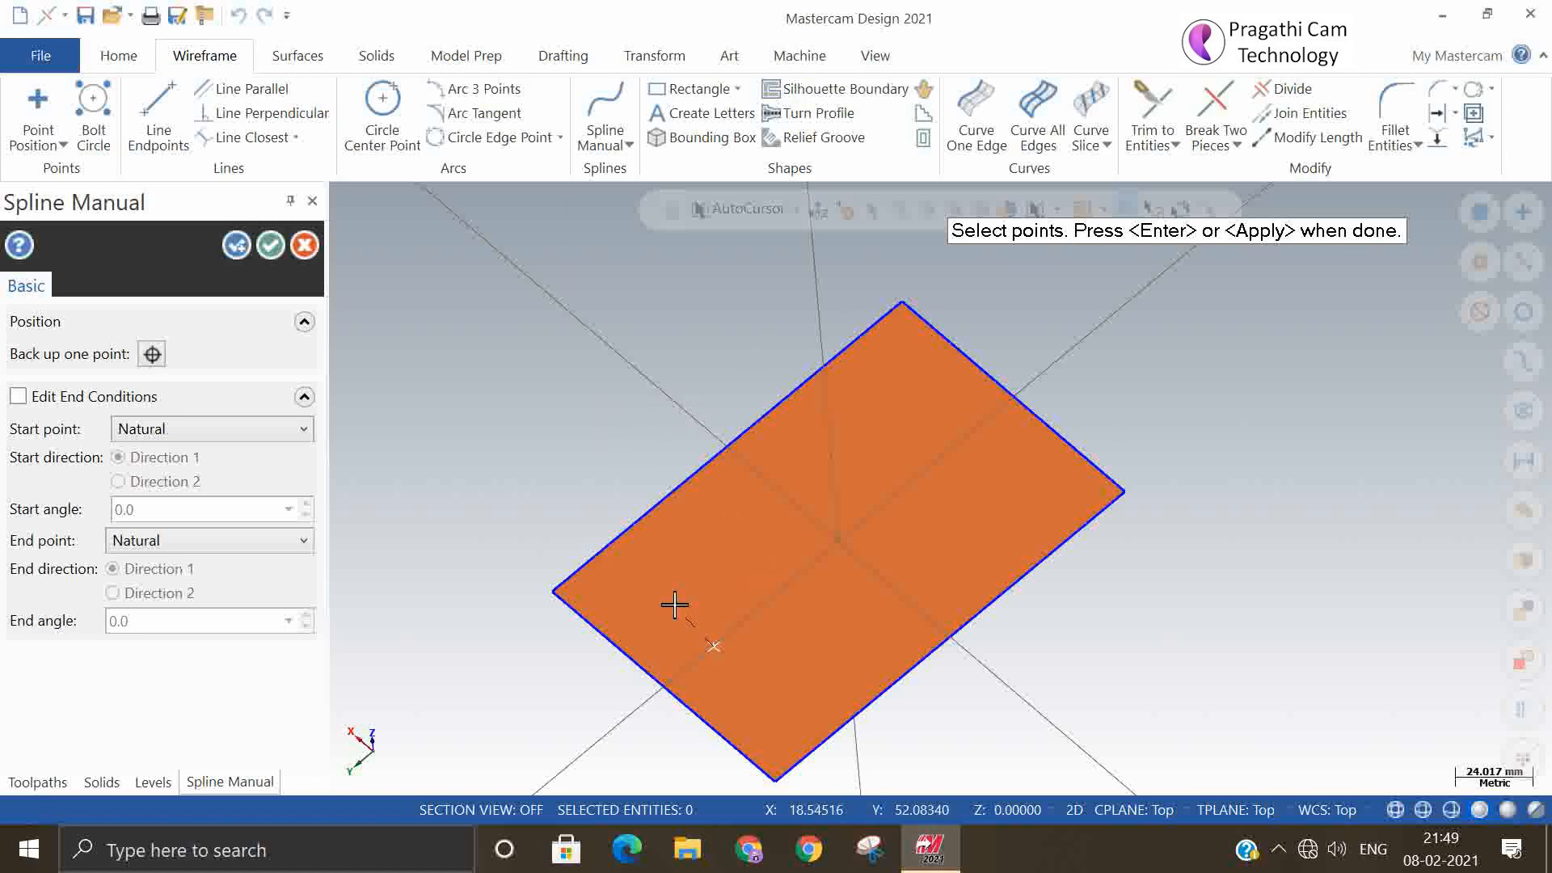
left_click(675, 605)
left_click(711, 543)
left_click(850, 564)
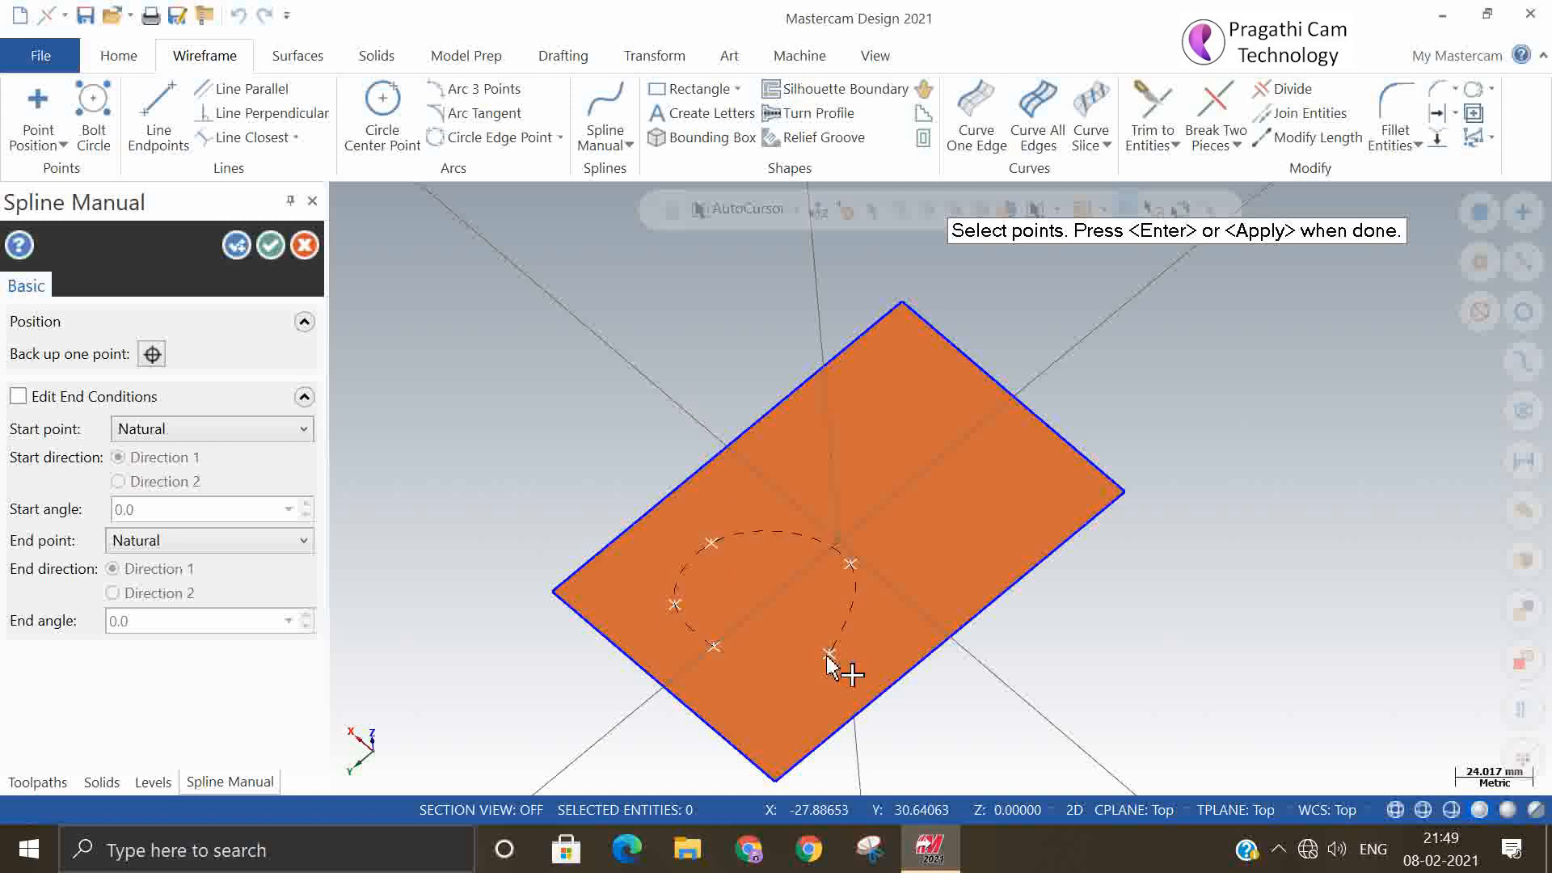
left_click(830, 653)
left_click(719, 650)
key("Return")
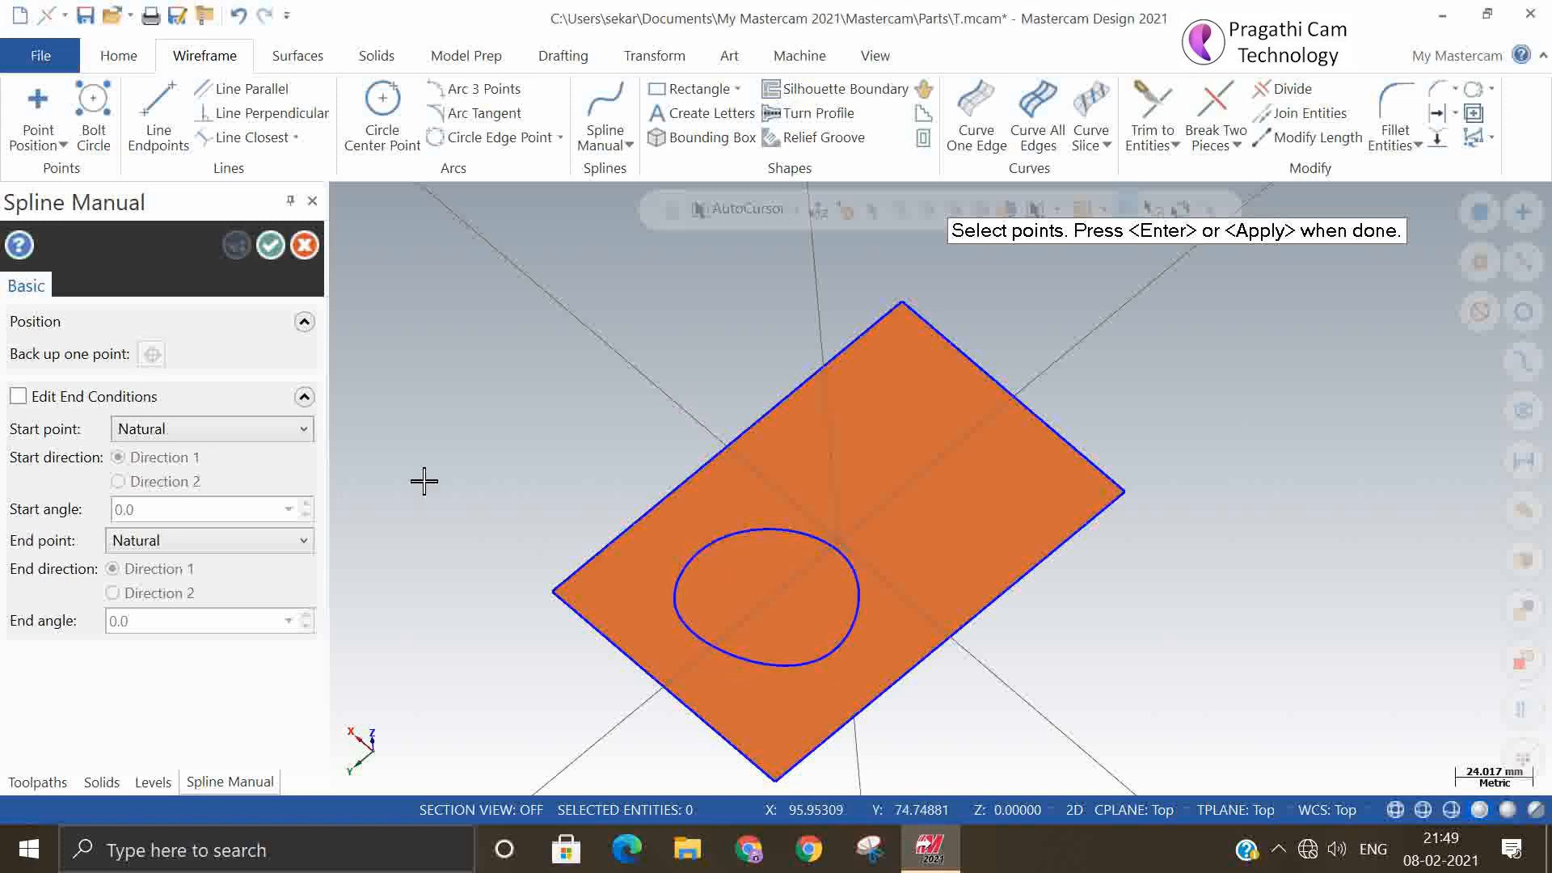
left_click(270, 245)
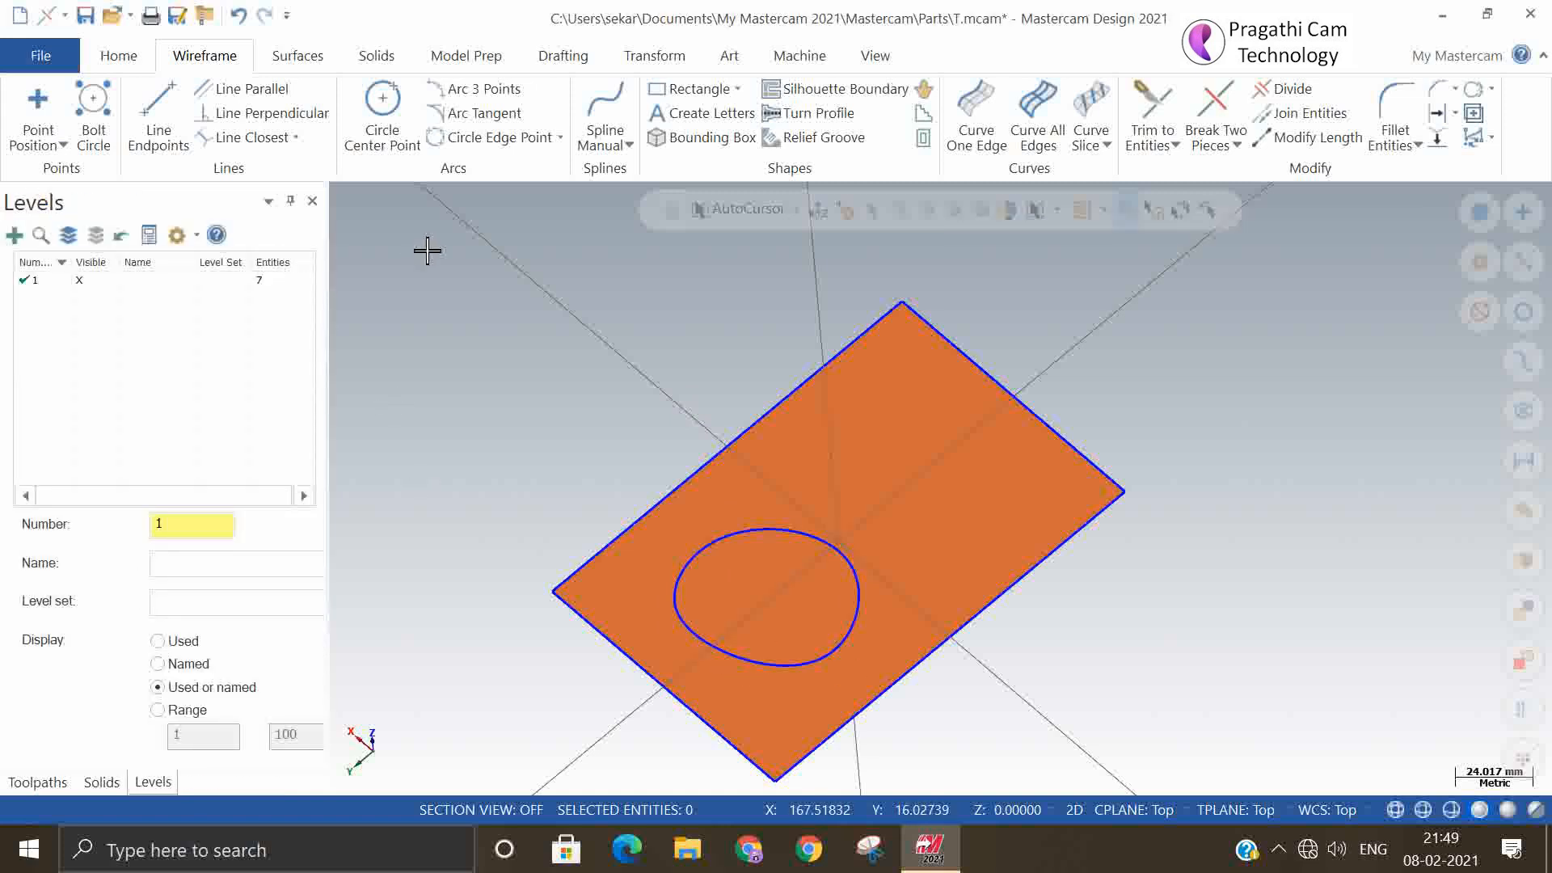
- Draw a straight two-endpoint line obliquely across the flat surface beside the closed spline, extending past both long edges
left_click(153, 113)
left_click(686, 372)
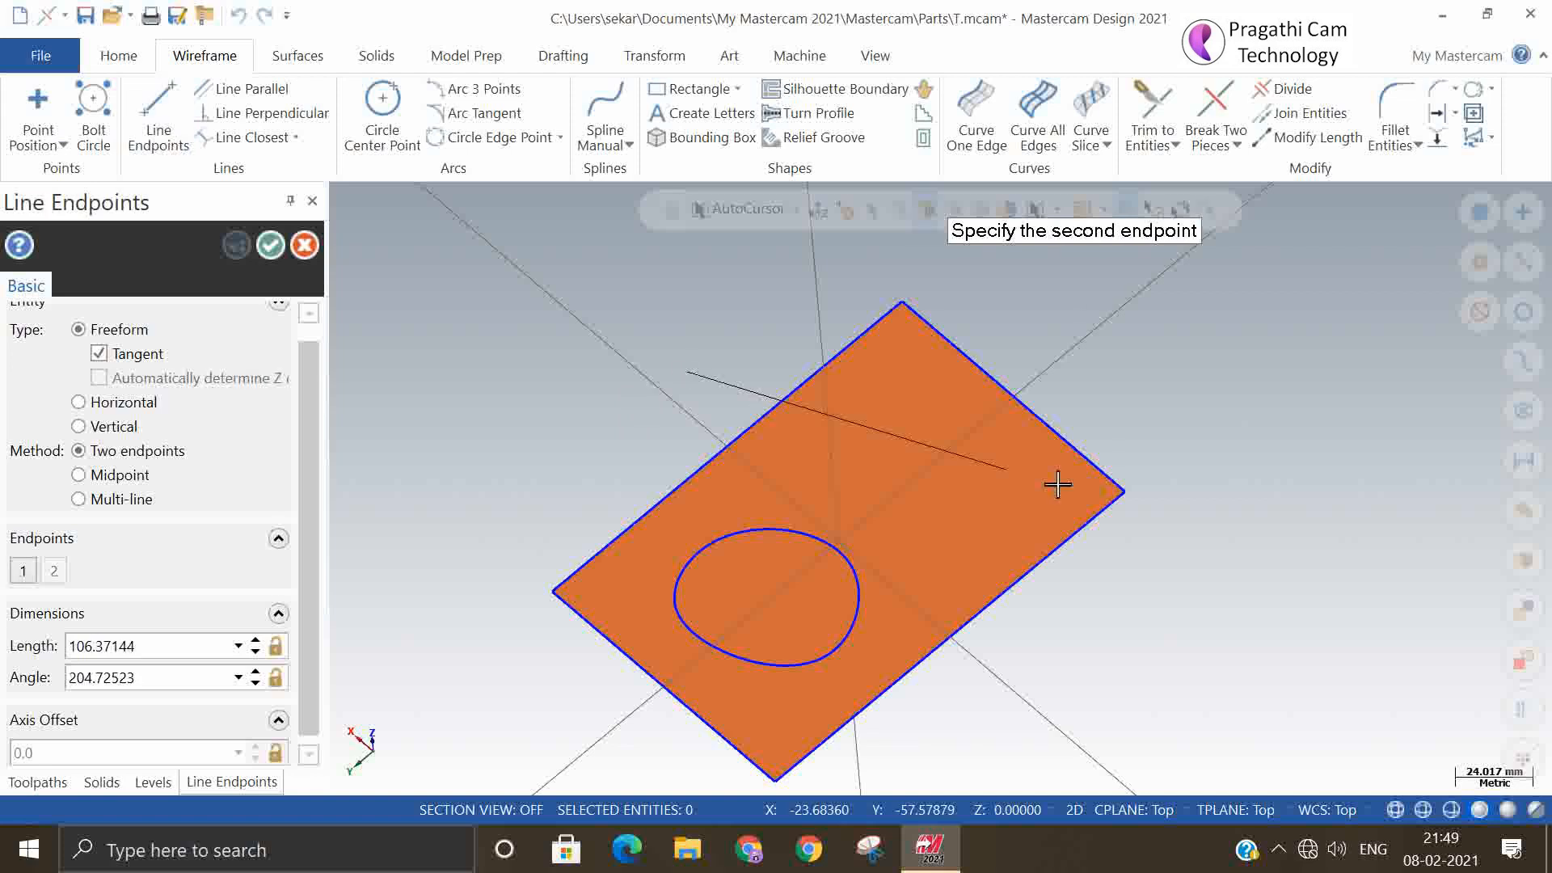
left_click(1137, 546)
left_click(271, 244)
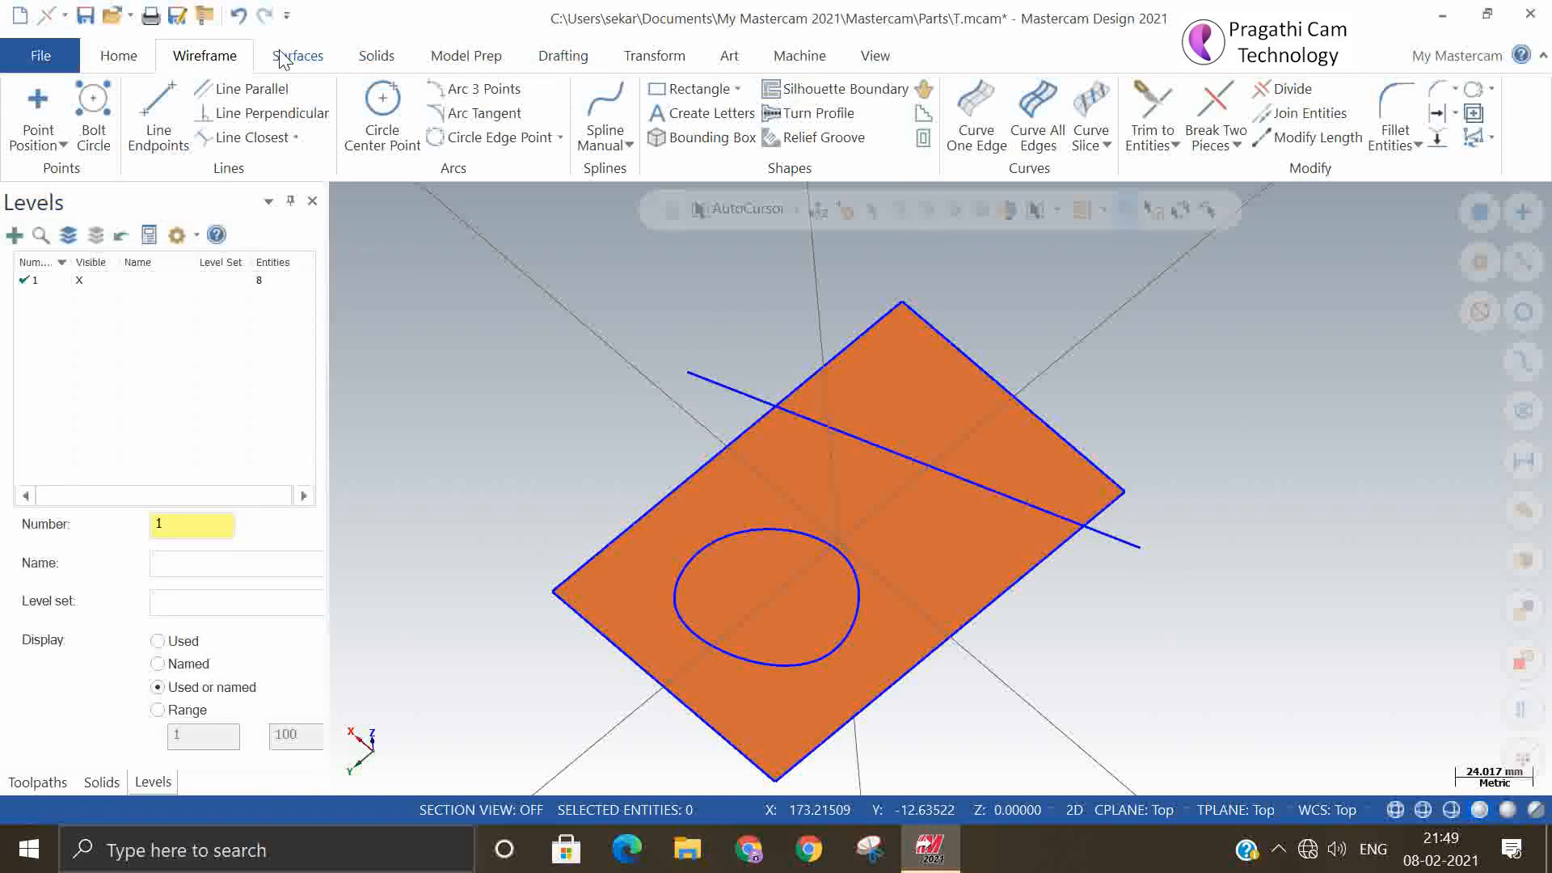
left_click(307, 57)
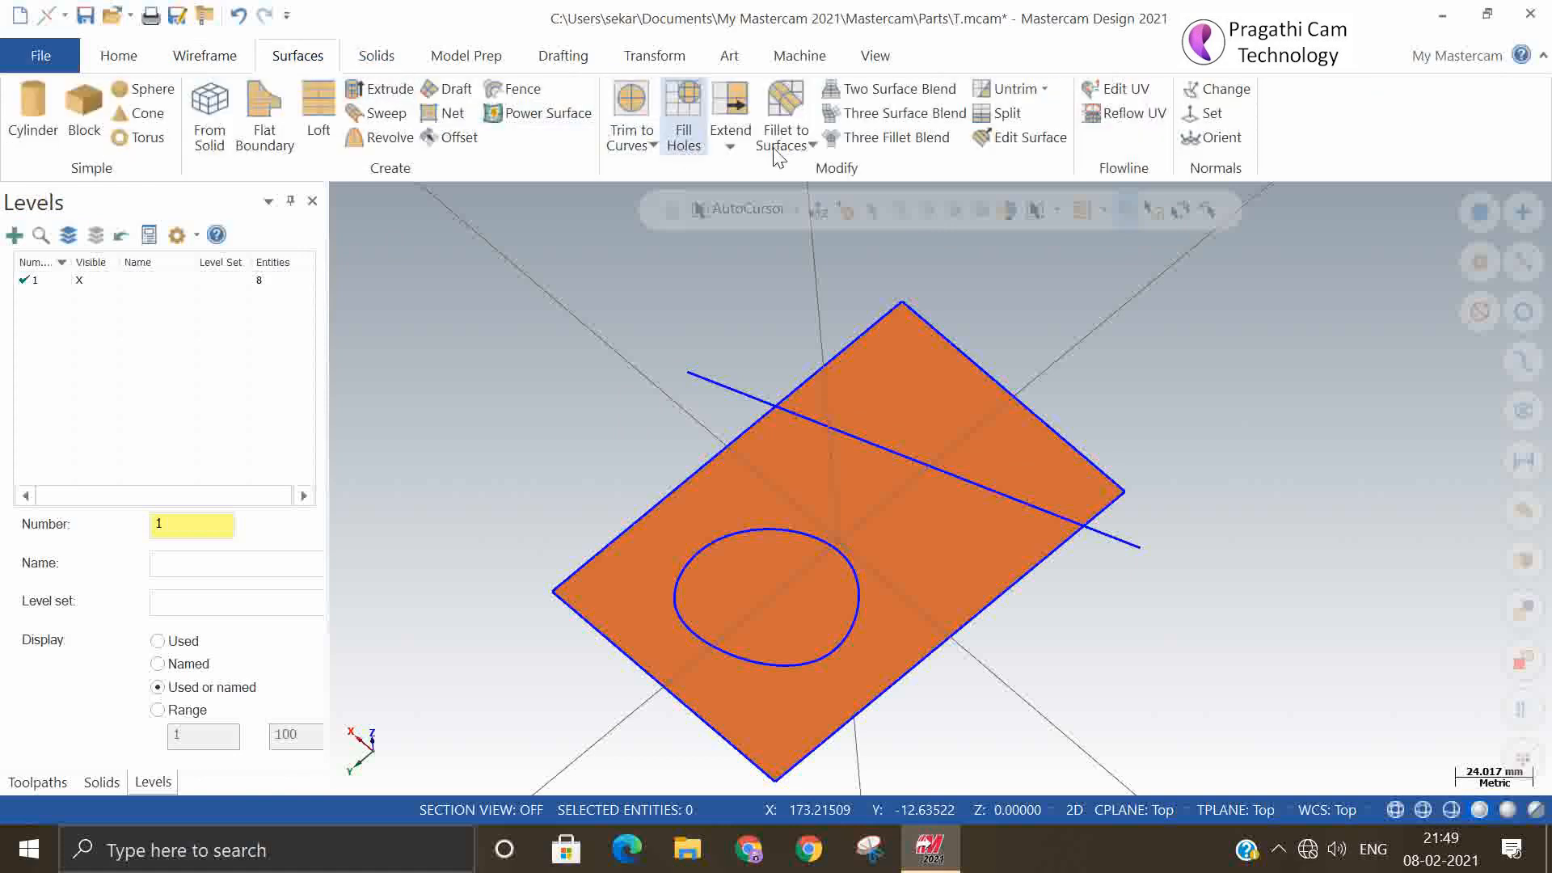
- Trim the flat surface to the closed spline with Trim to Curves, keeping the region outside the oval
left_click(633, 106)
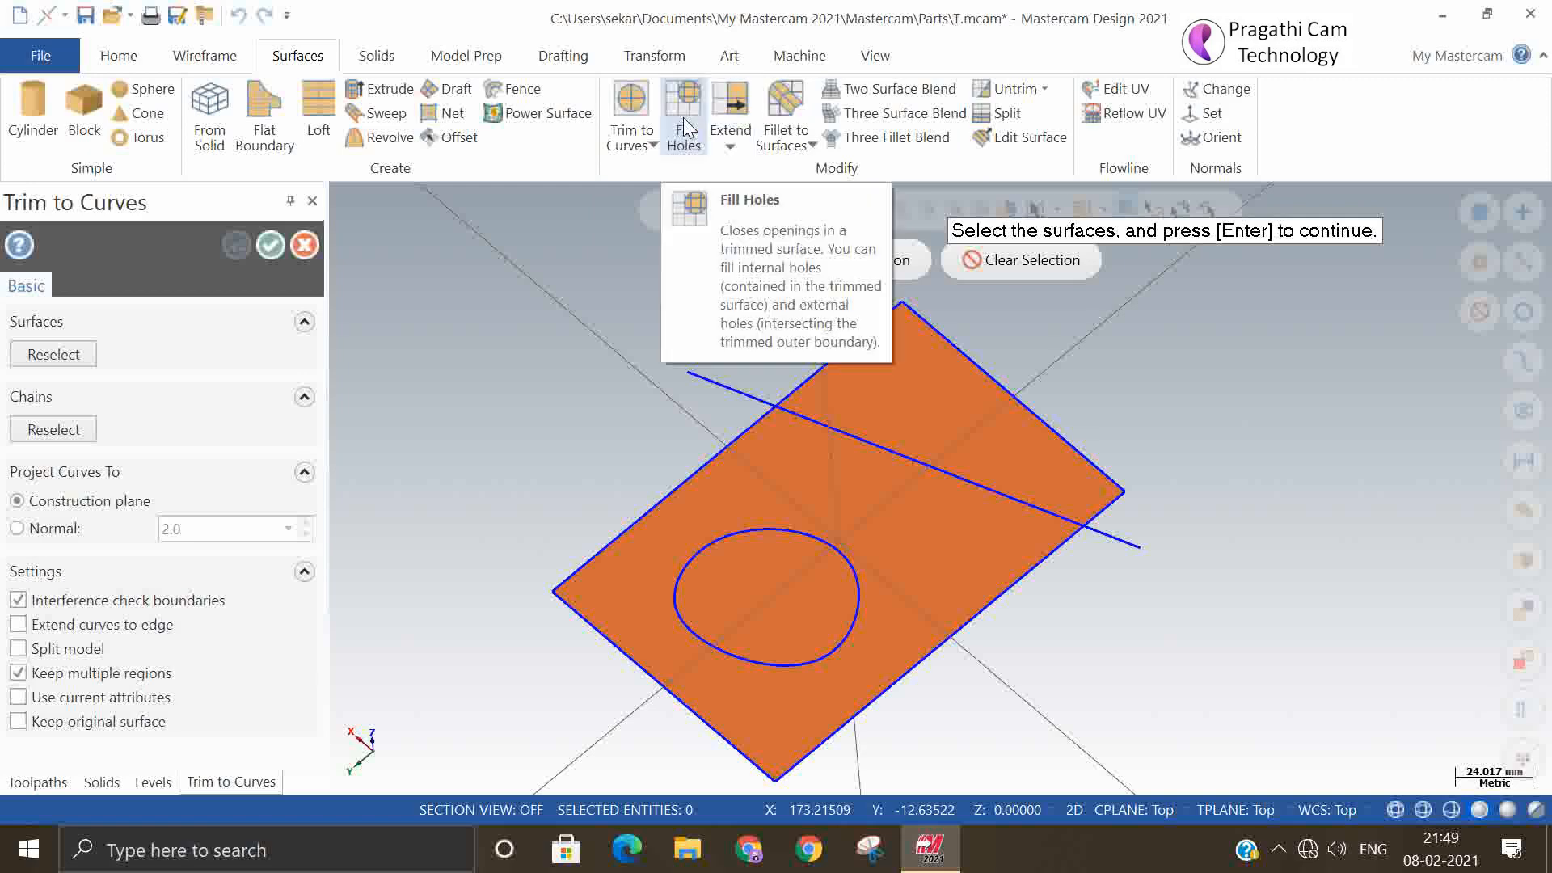
left_click(748, 464)
left_click(861, 259)
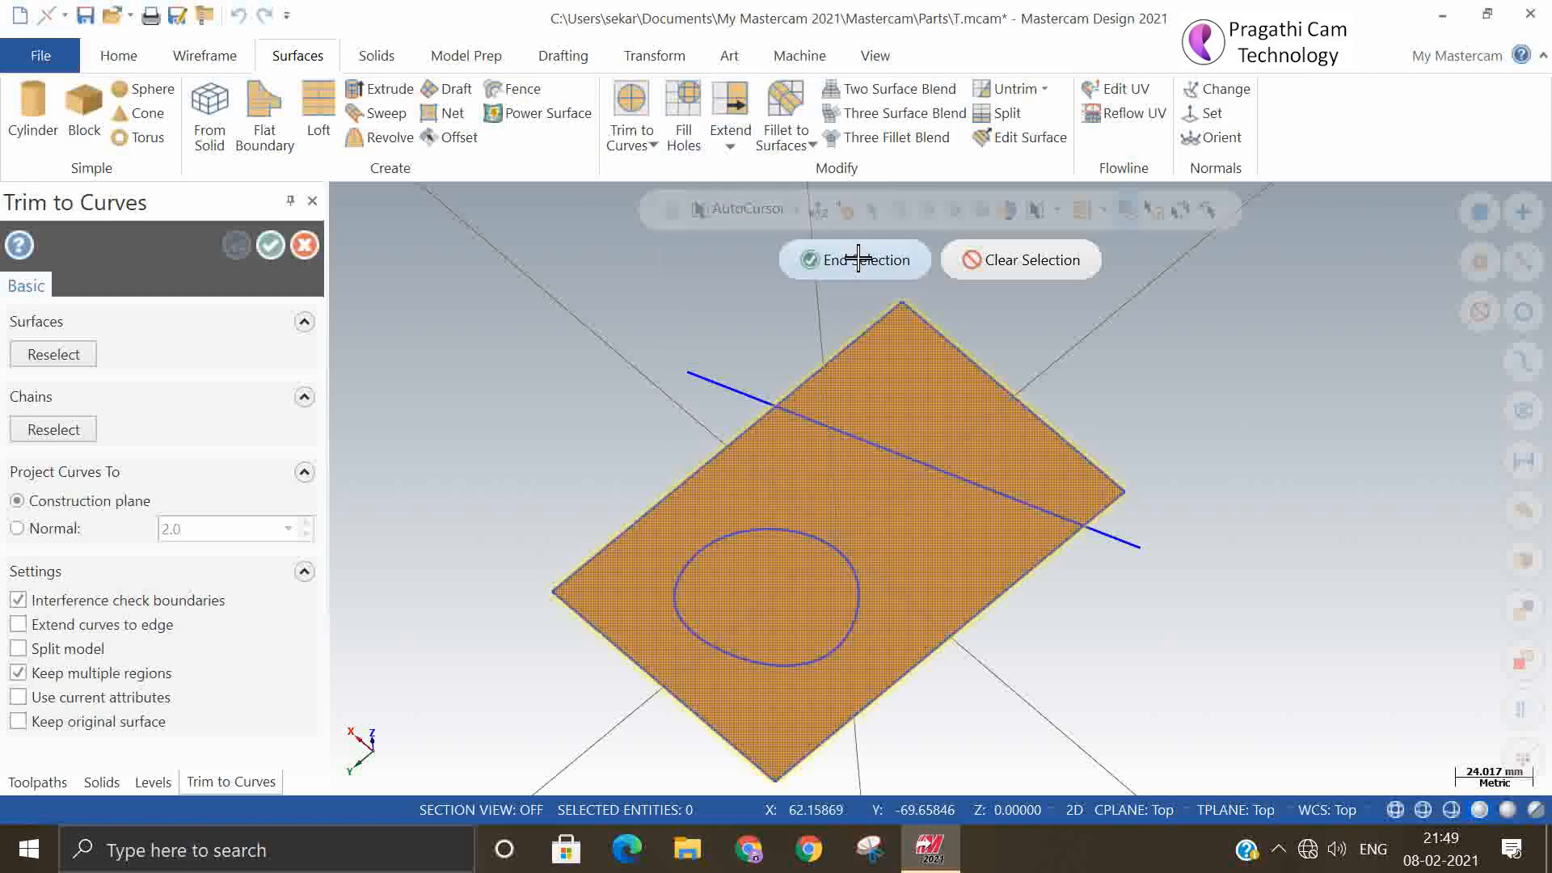
left_click(791, 529)
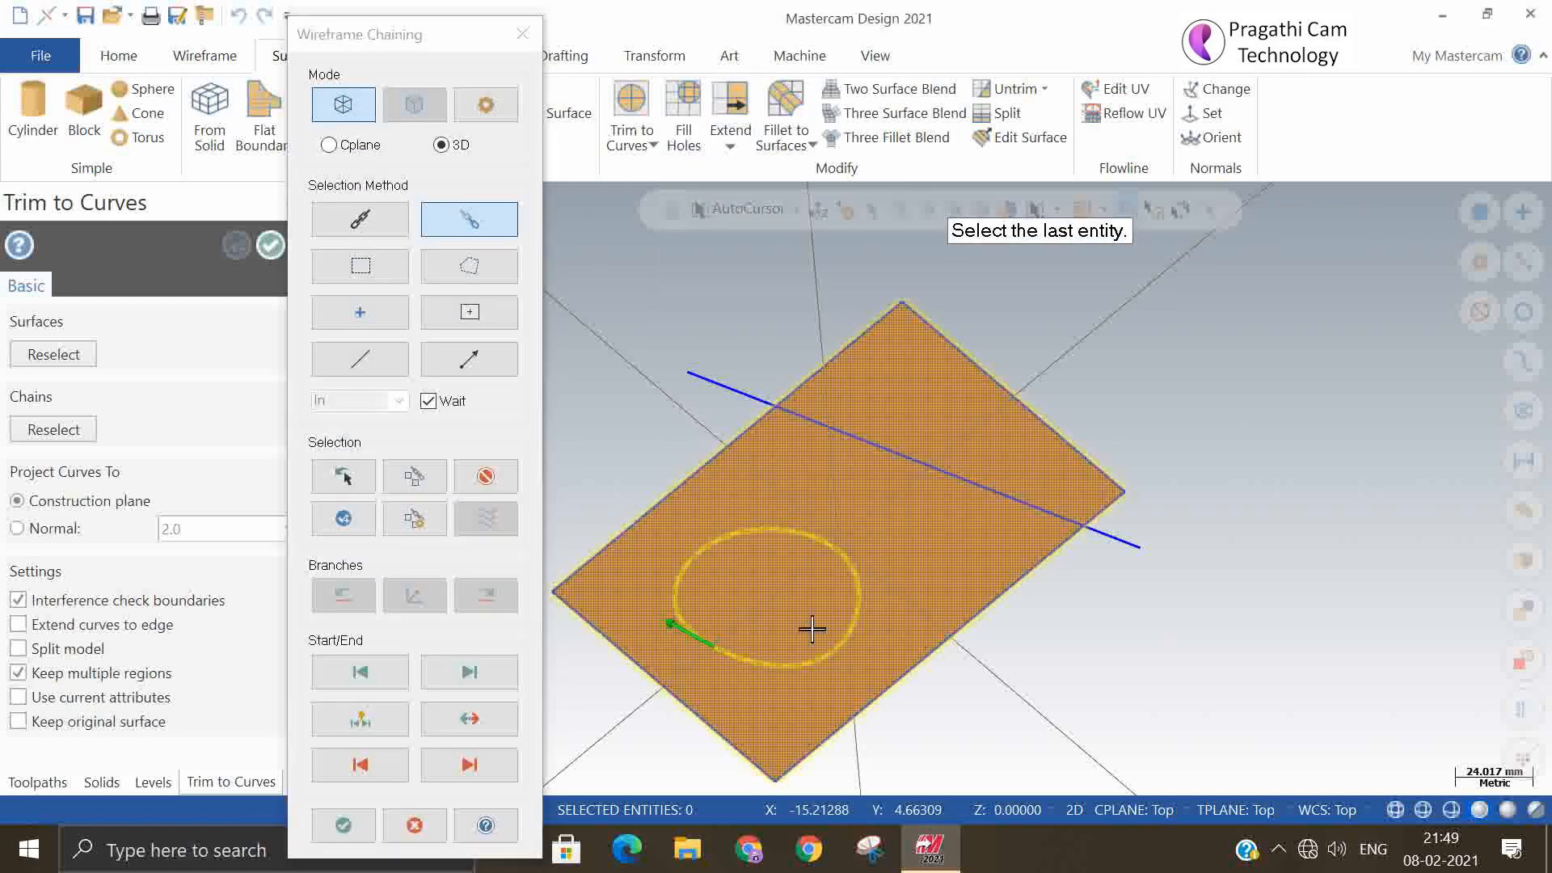
left_click(343, 825)
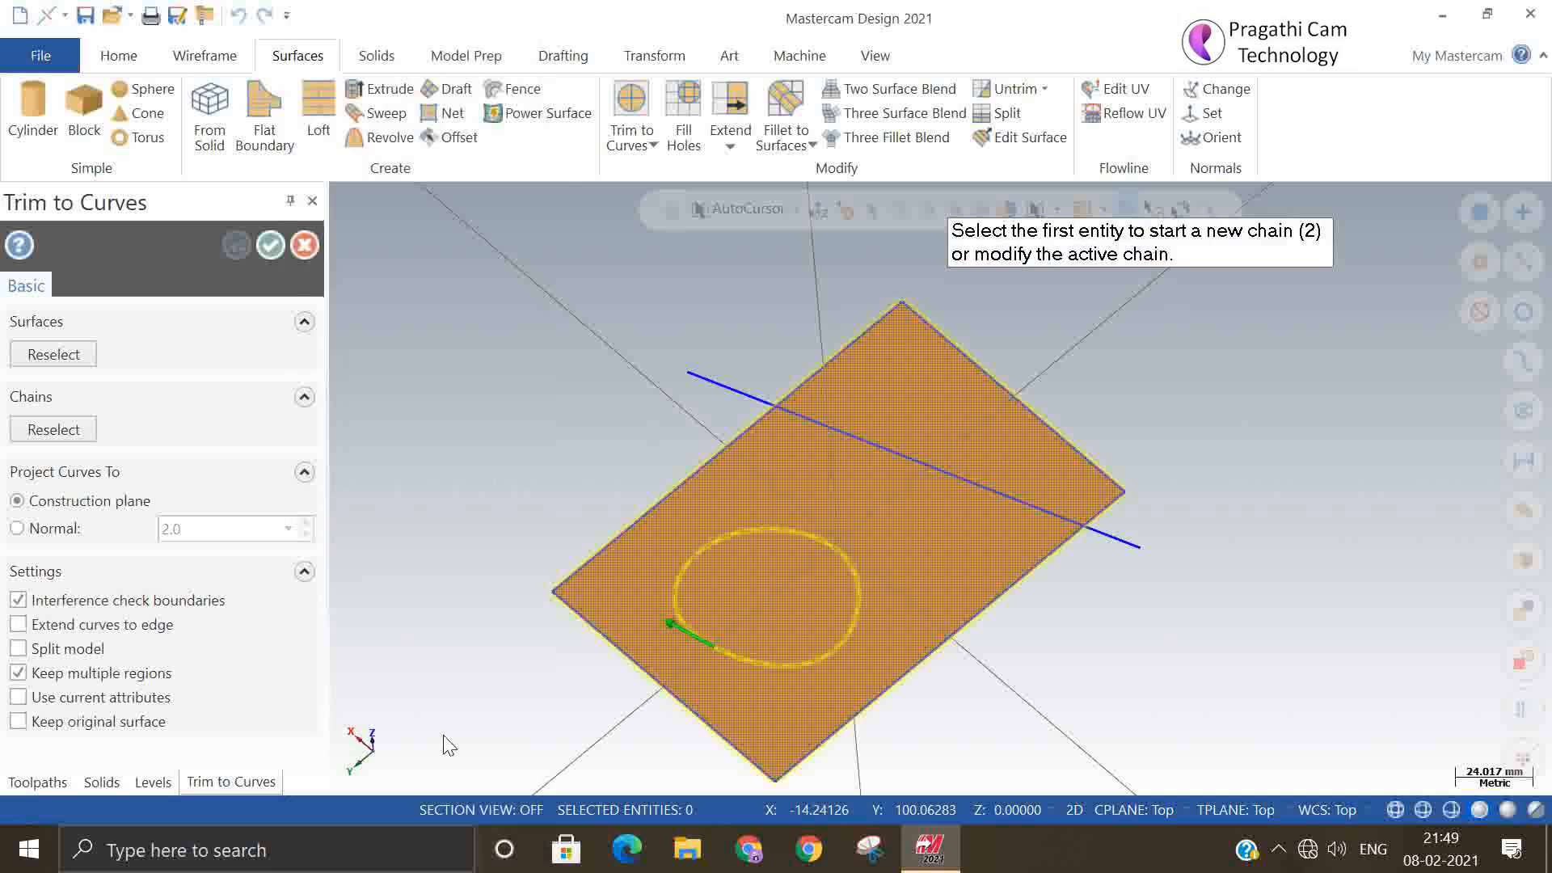
left_click(806, 441)
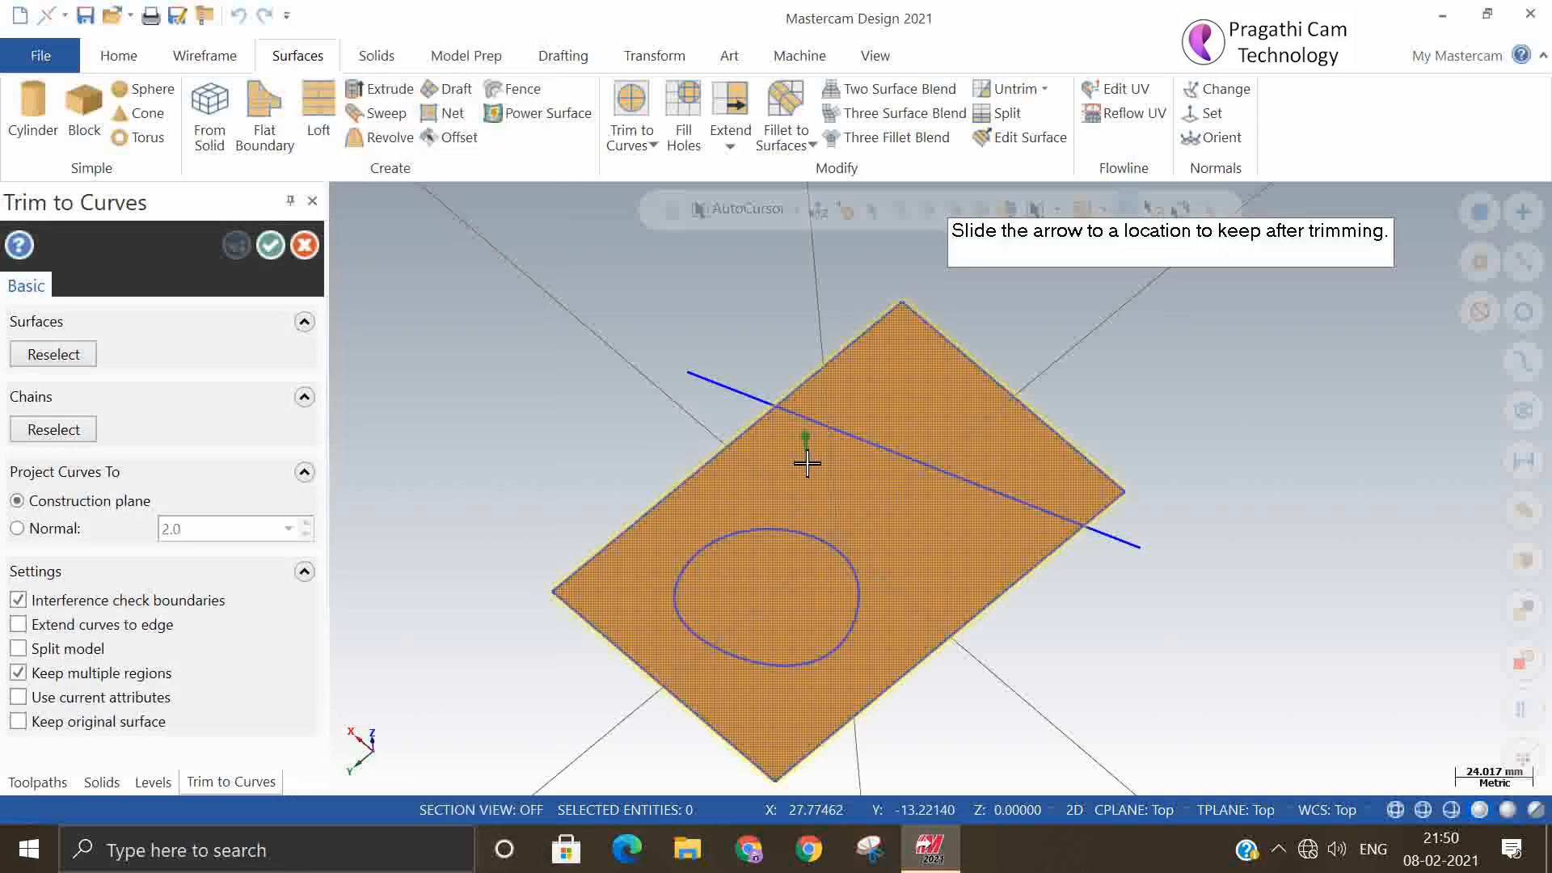
left_click(808, 463)
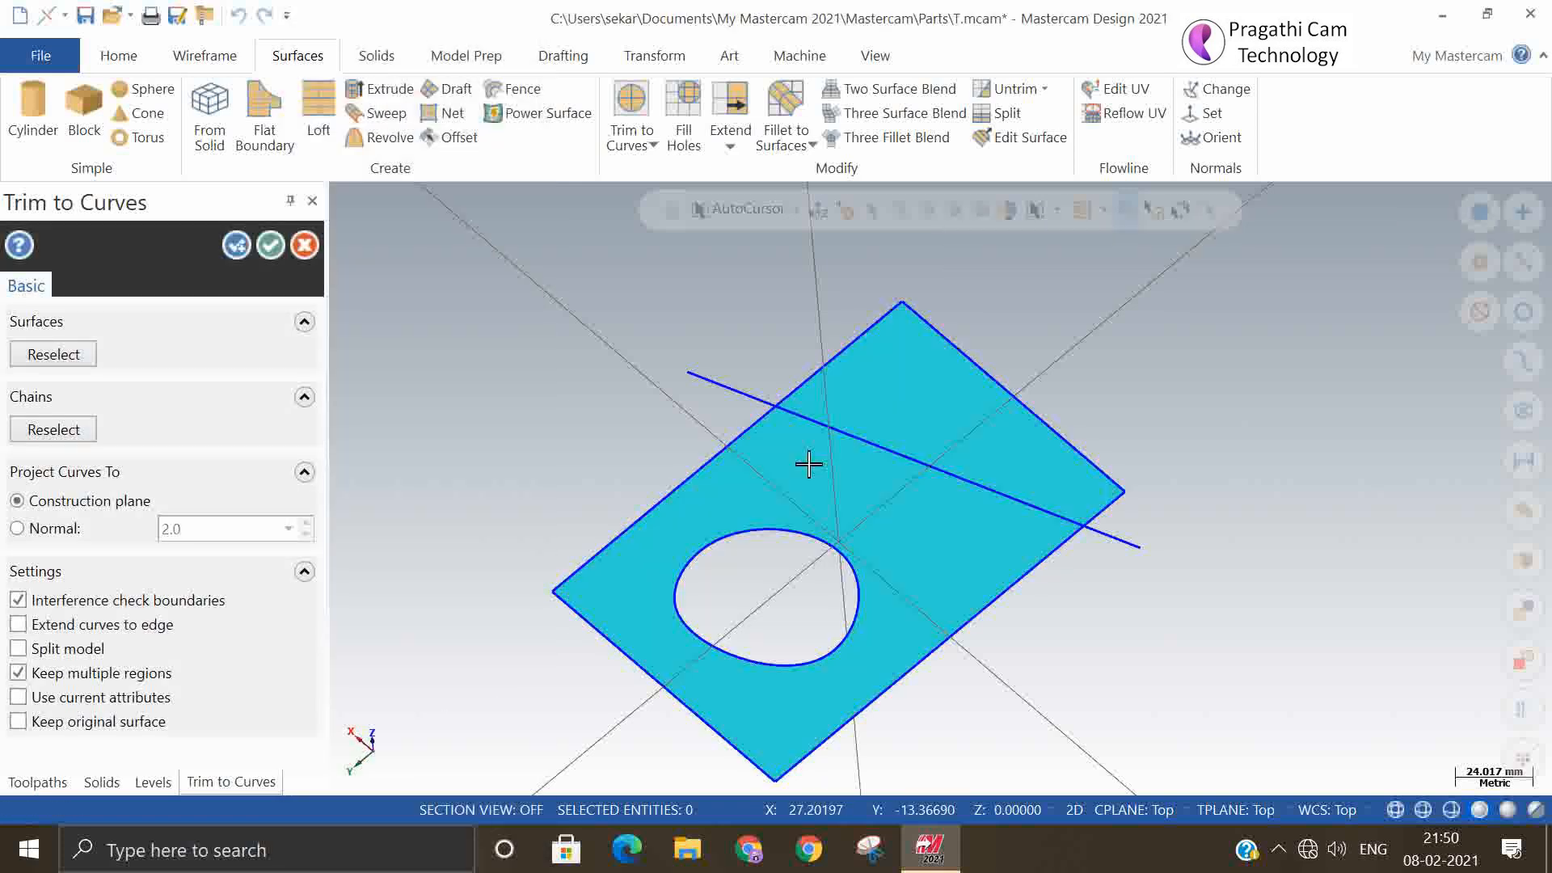
left_click(266, 247)
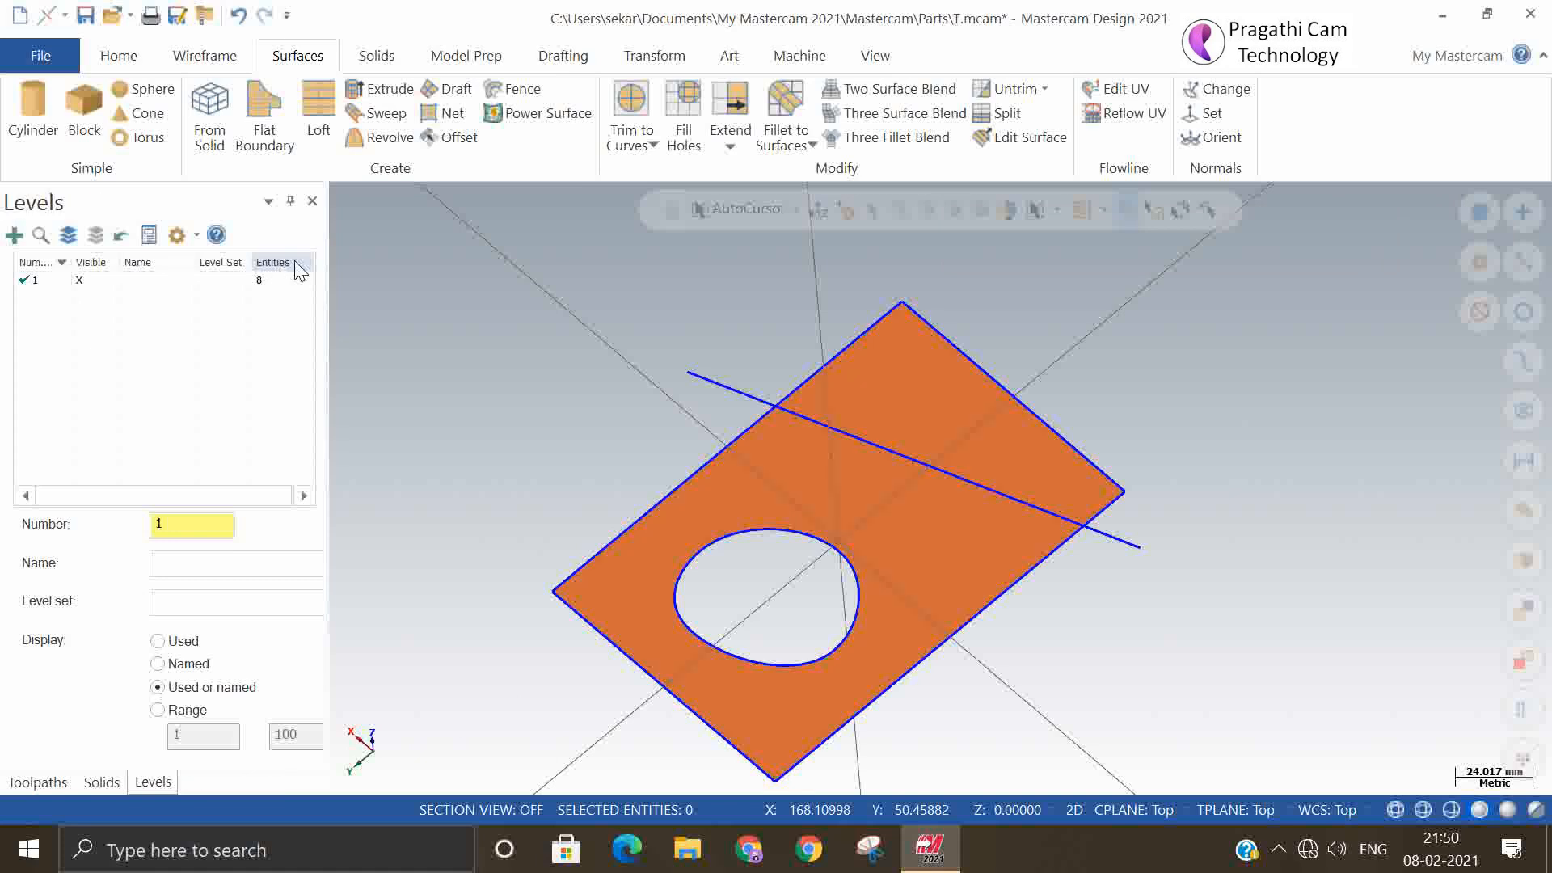
- Trim the surface along the oblique line, keeping the side with the oval hole, and undo that line trim
left_click(631, 113)
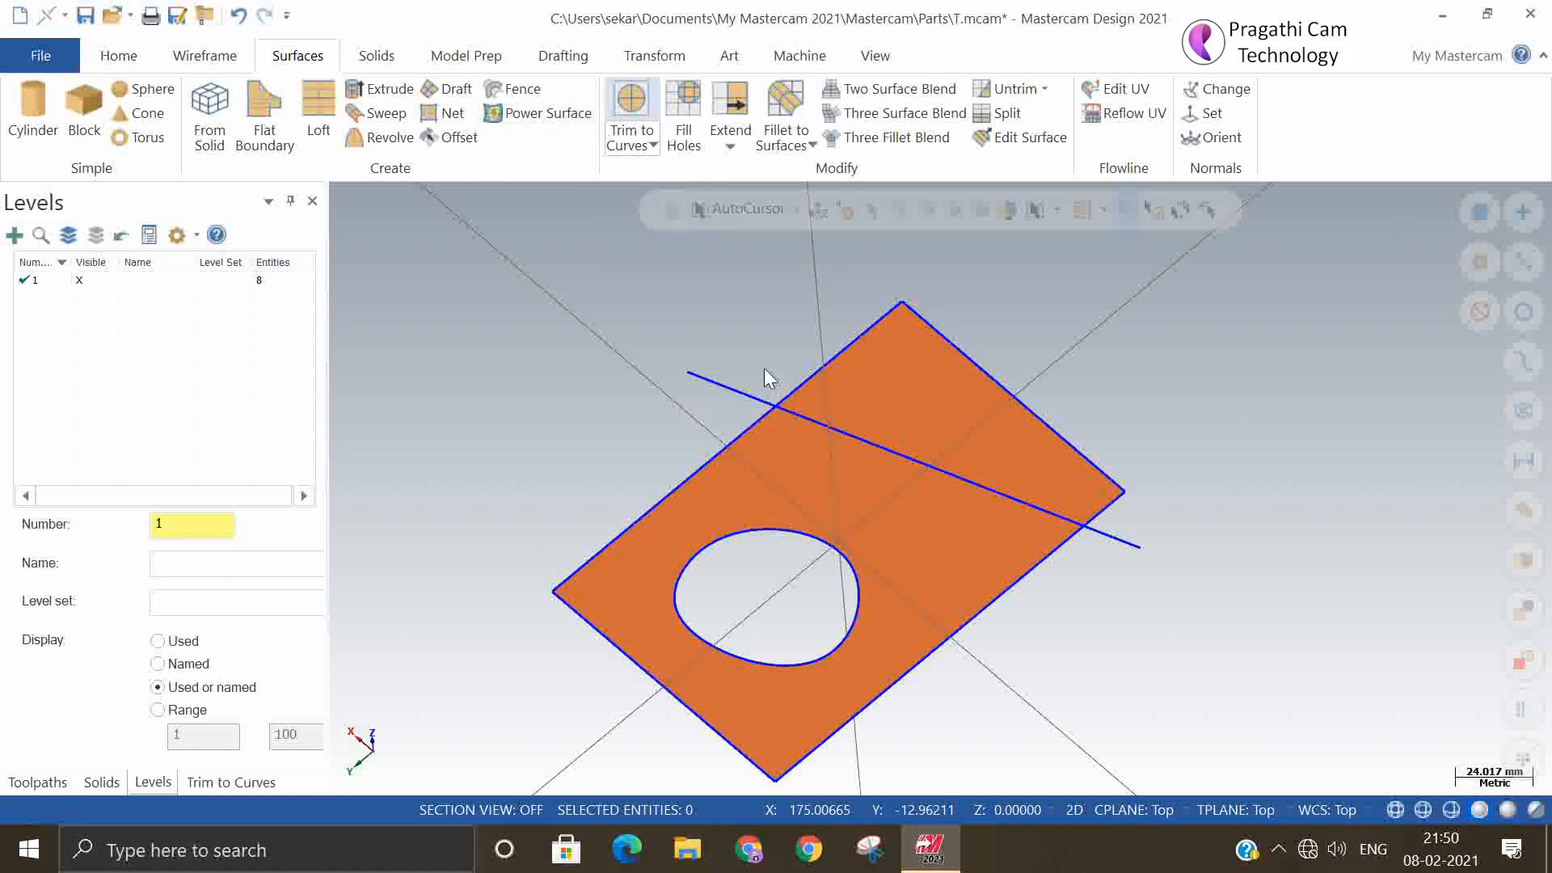
left_click(843, 397)
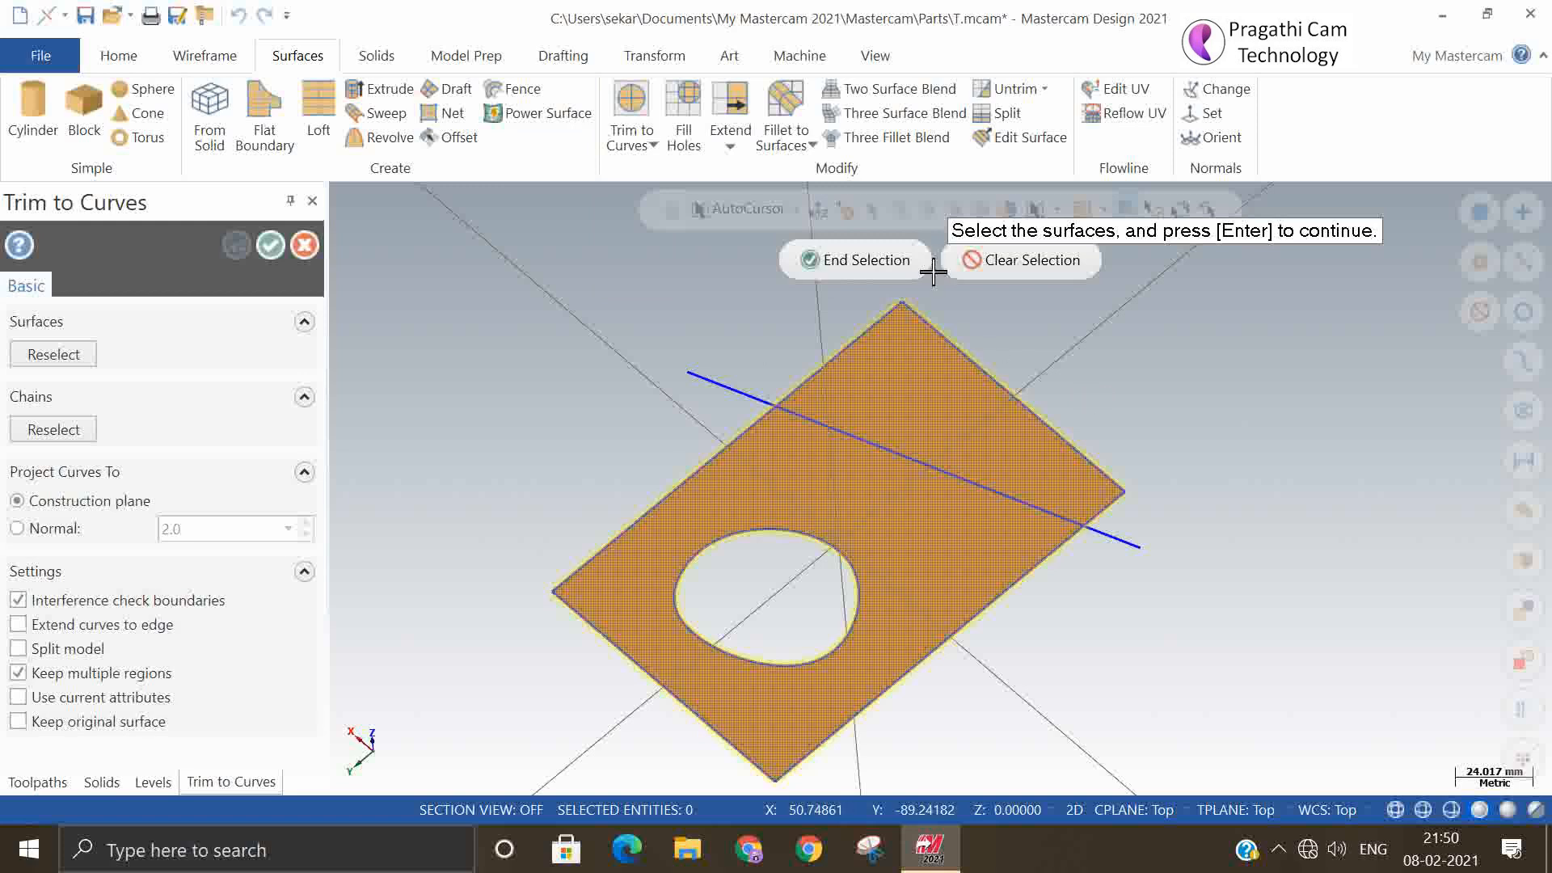
left_click(901, 267)
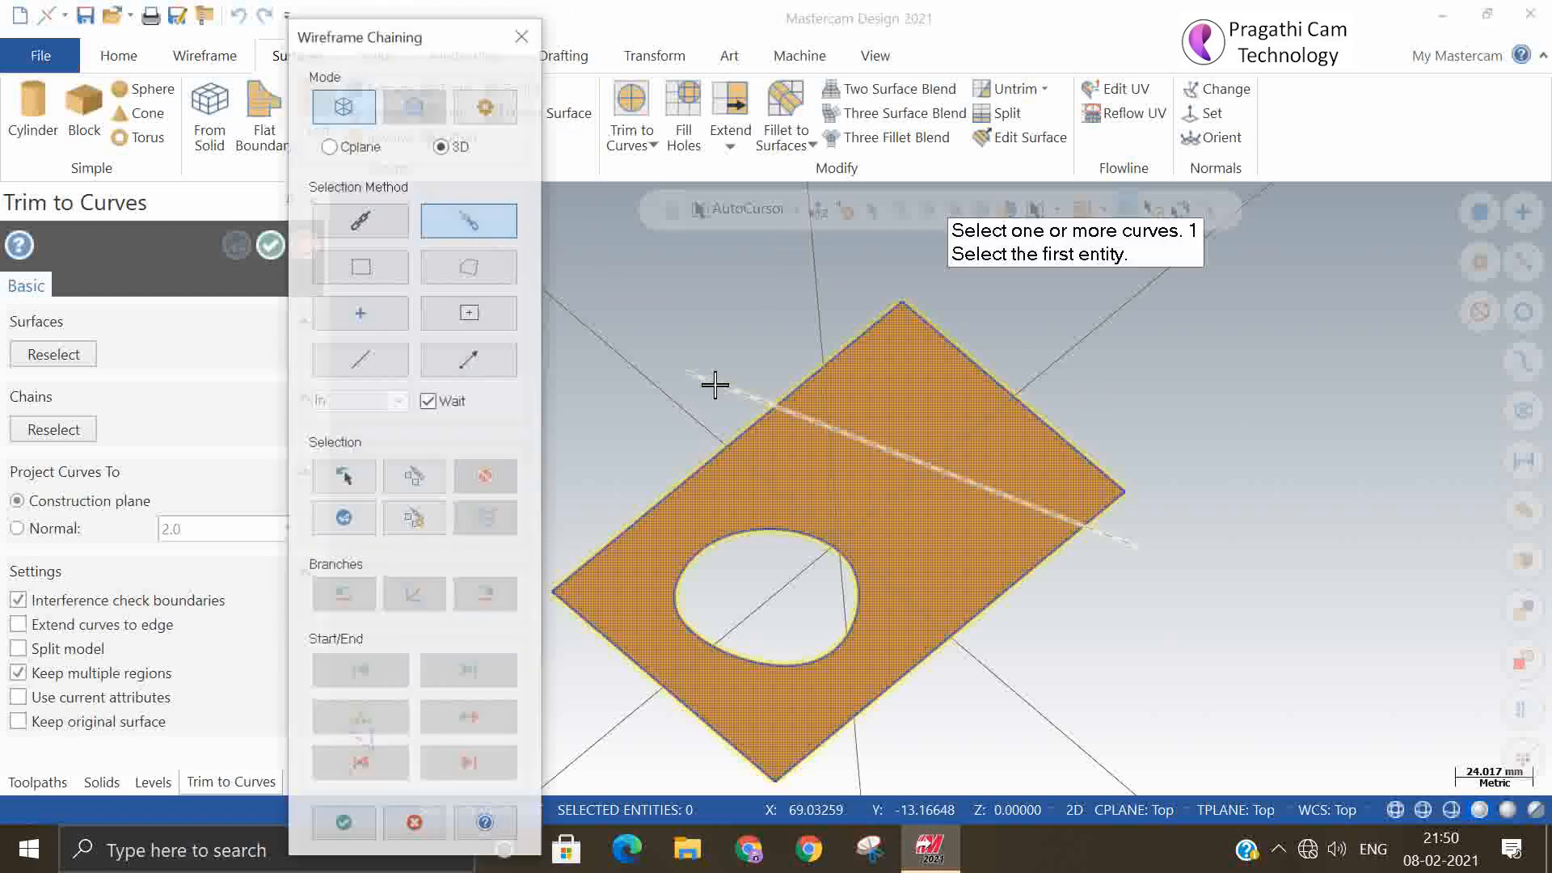
left_click(715, 387)
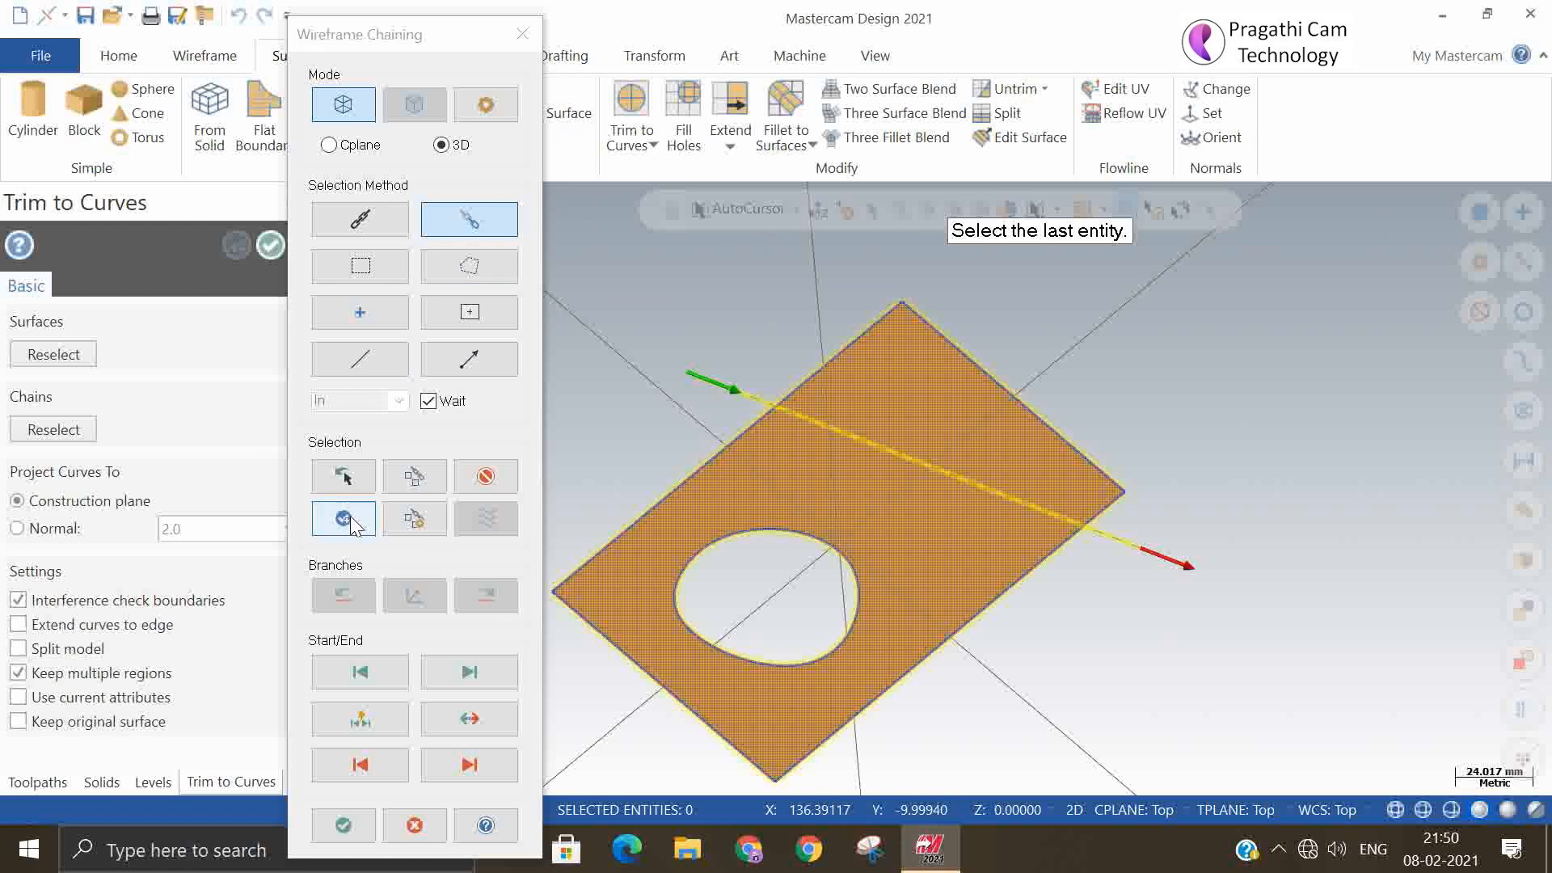
left_click(412, 518)
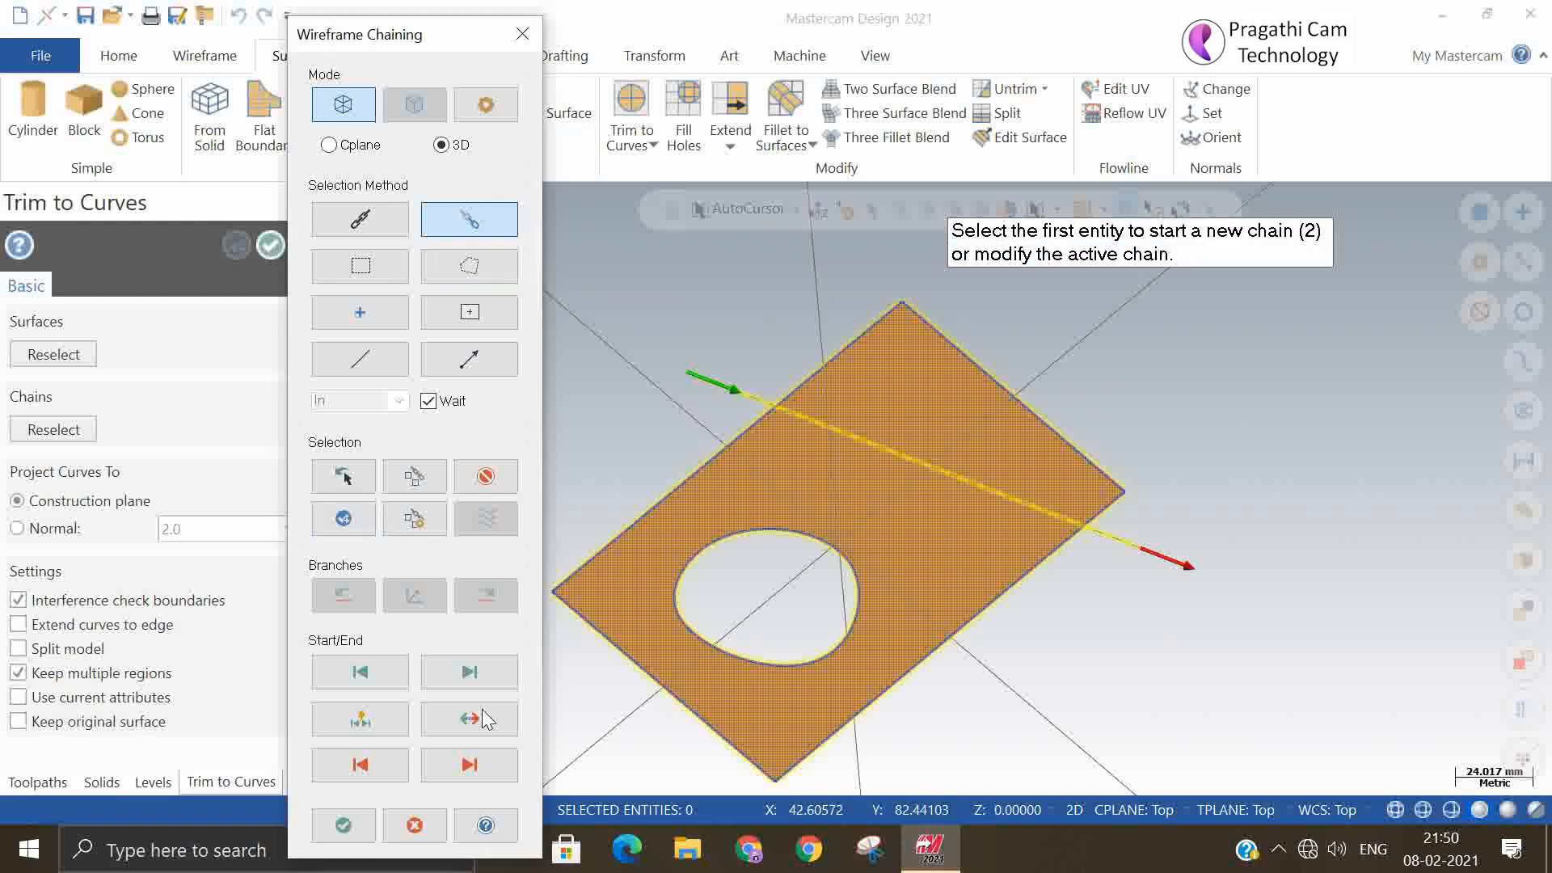
left_click(343, 824)
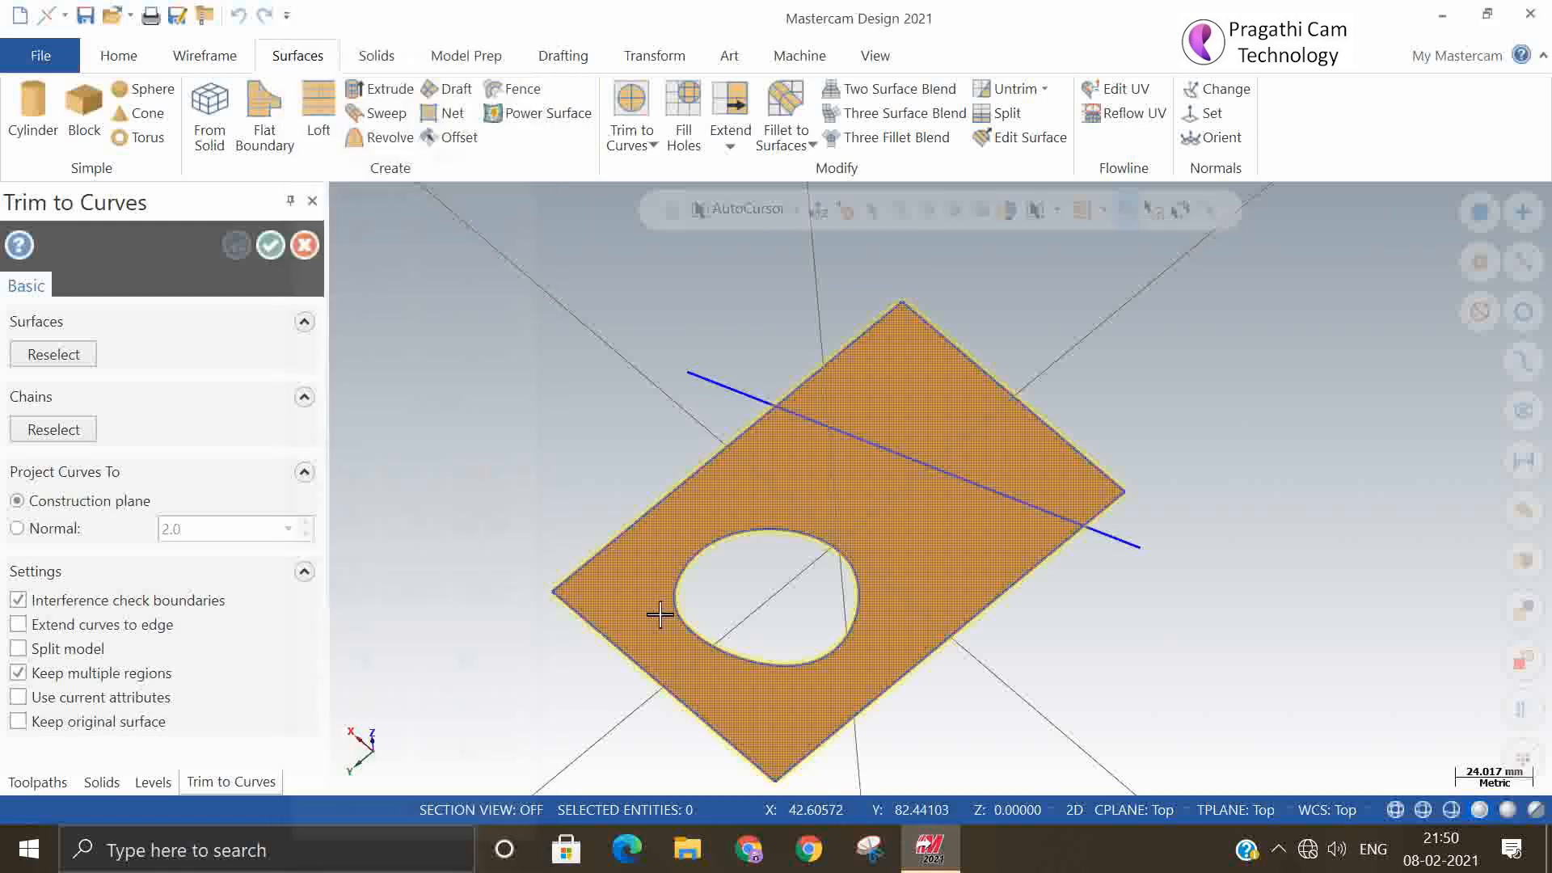
left_click(764, 486)
left_click(774, 481)
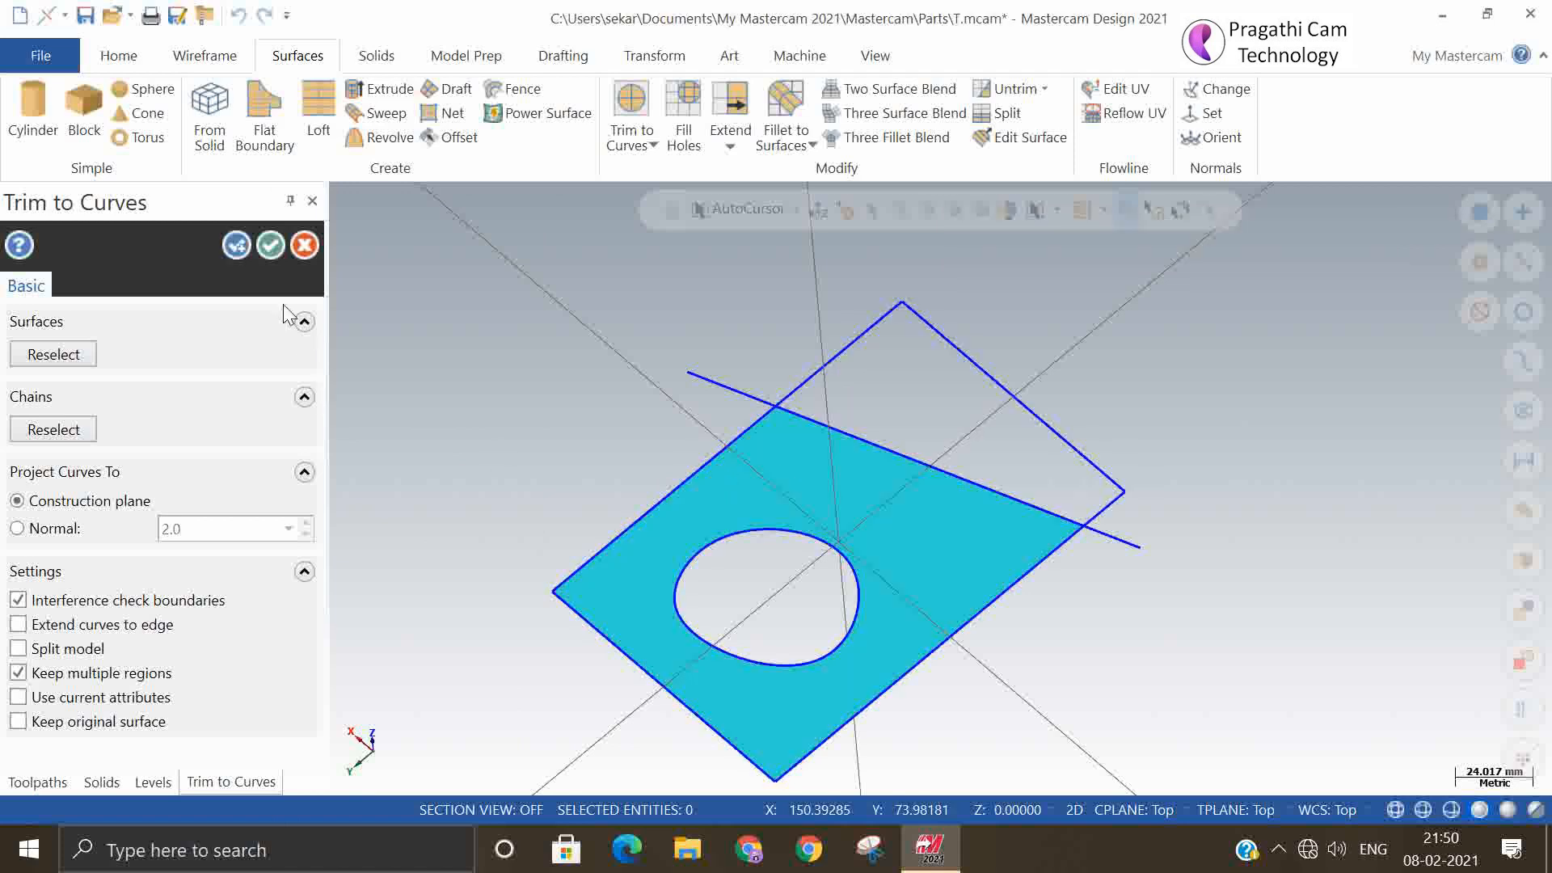
left_click(270, 248)
scroll(1151, 589, "down", 1)
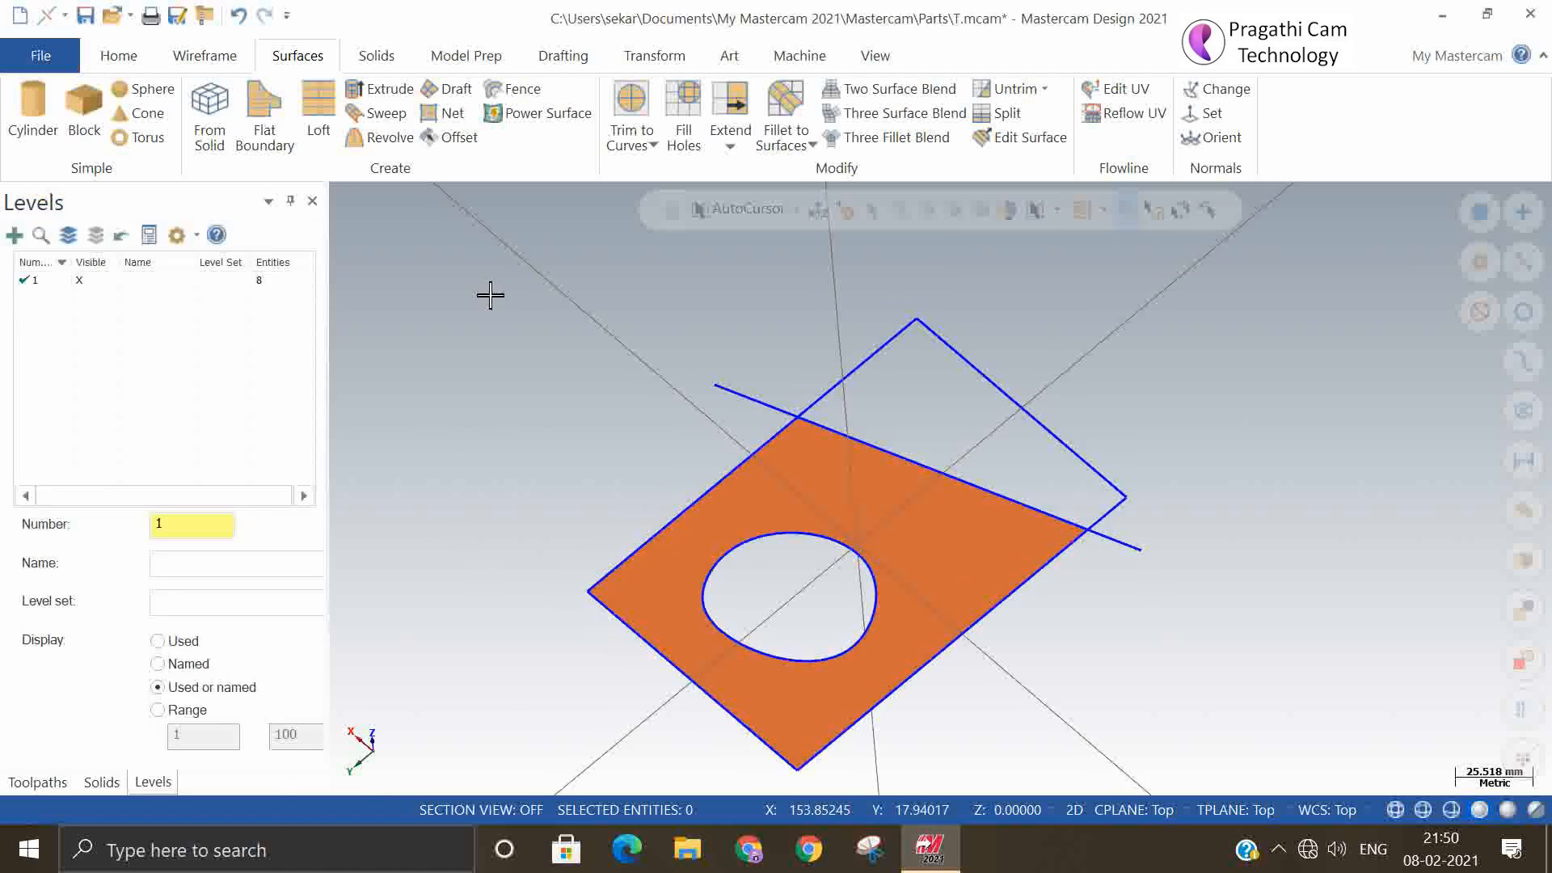
right_click(489, 294)
left_click(584, 502)
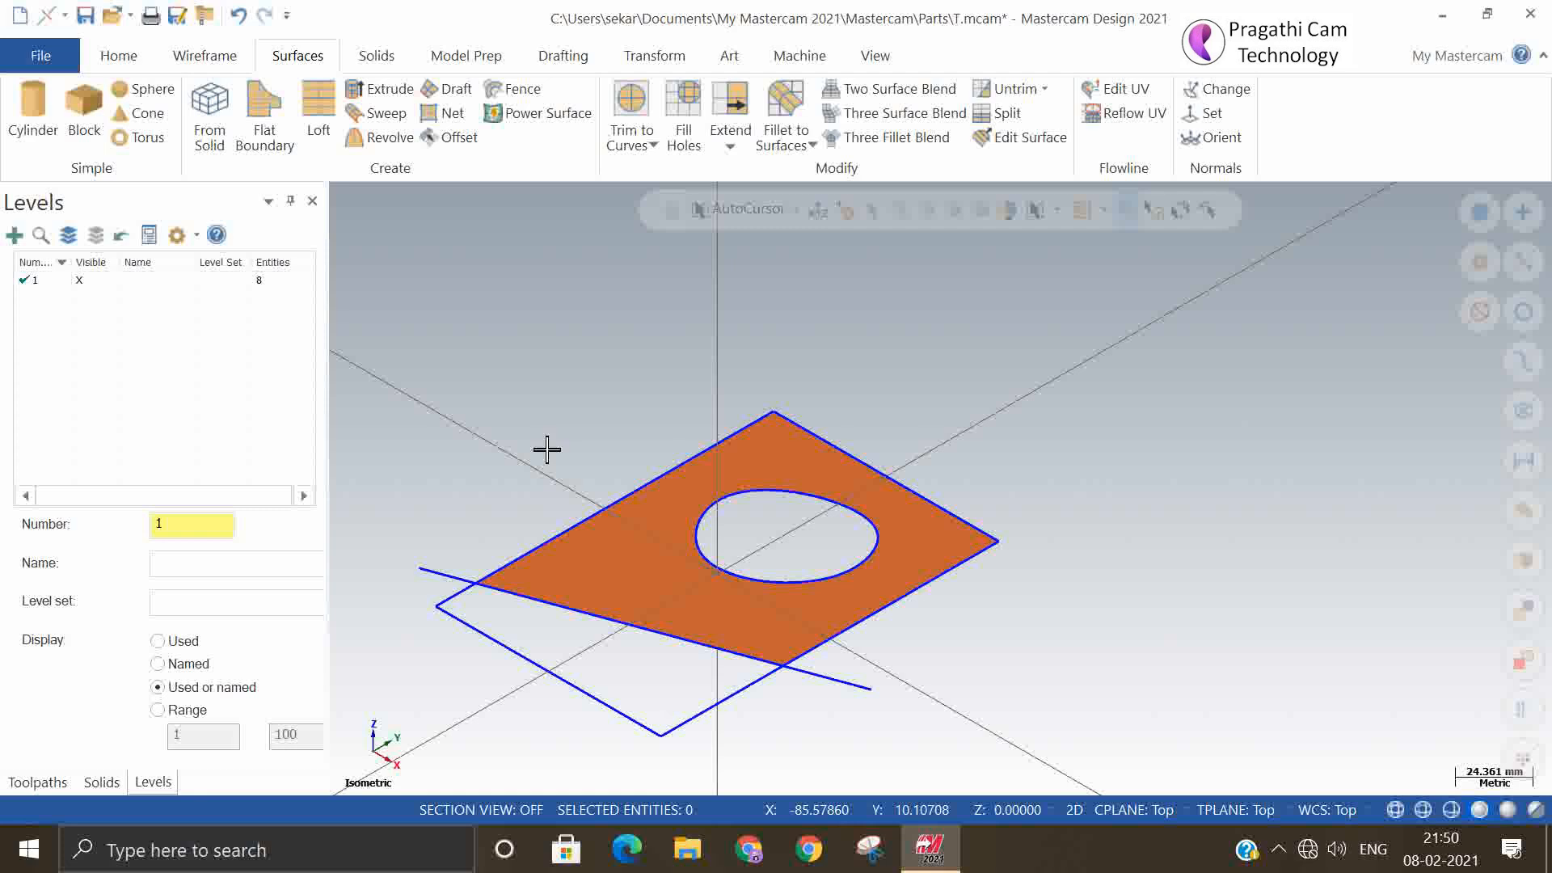
left_click(236, 16)
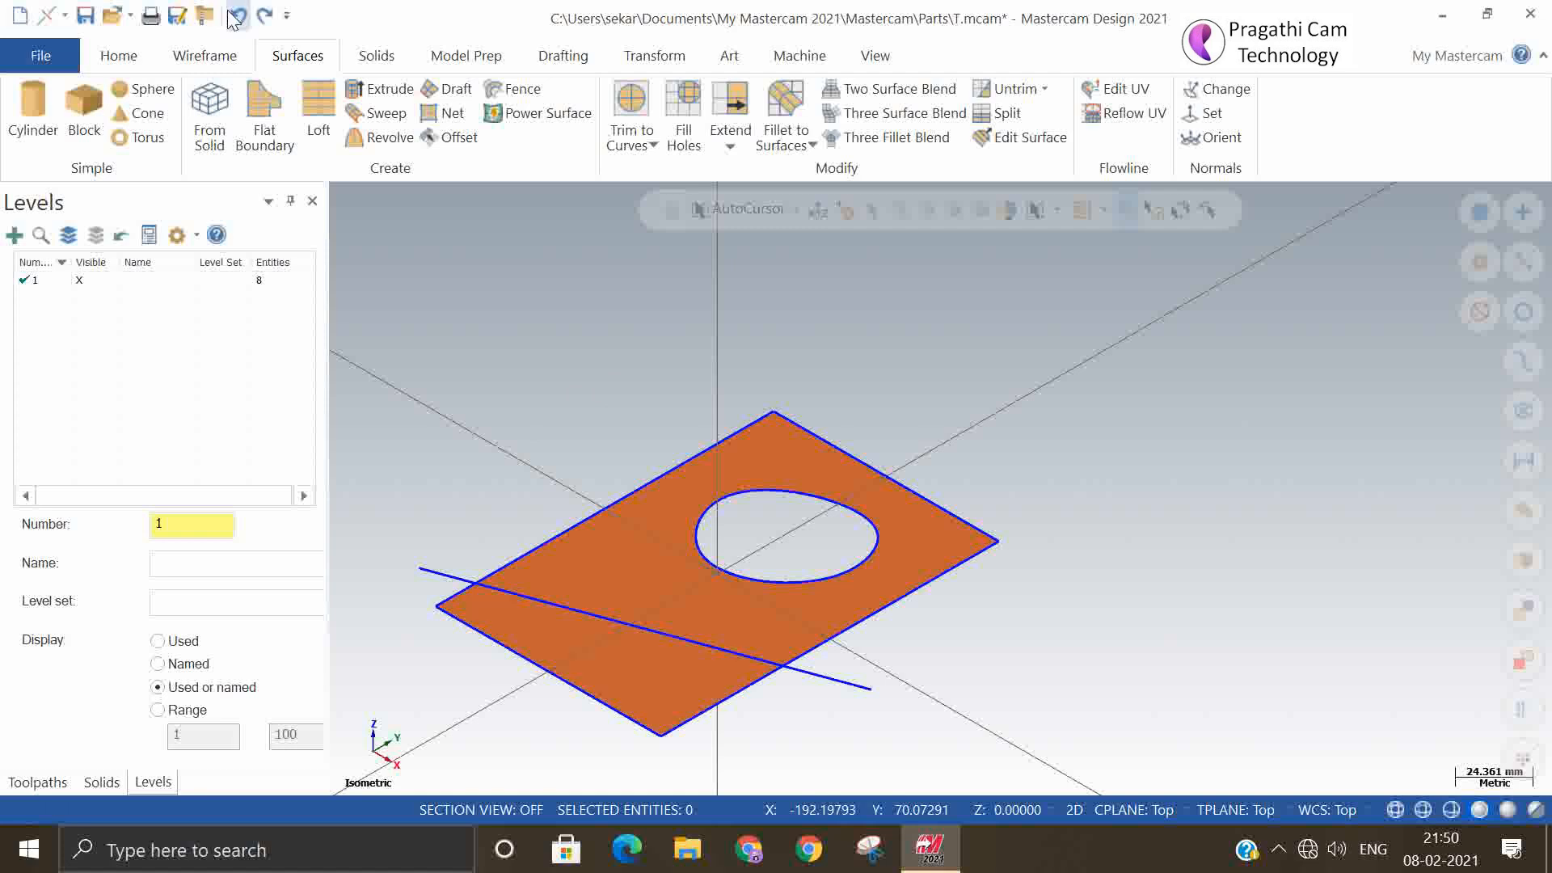
- Start a new file without saving the changes to T.mcam and set the construction plane to Front
left_click(21, 16)
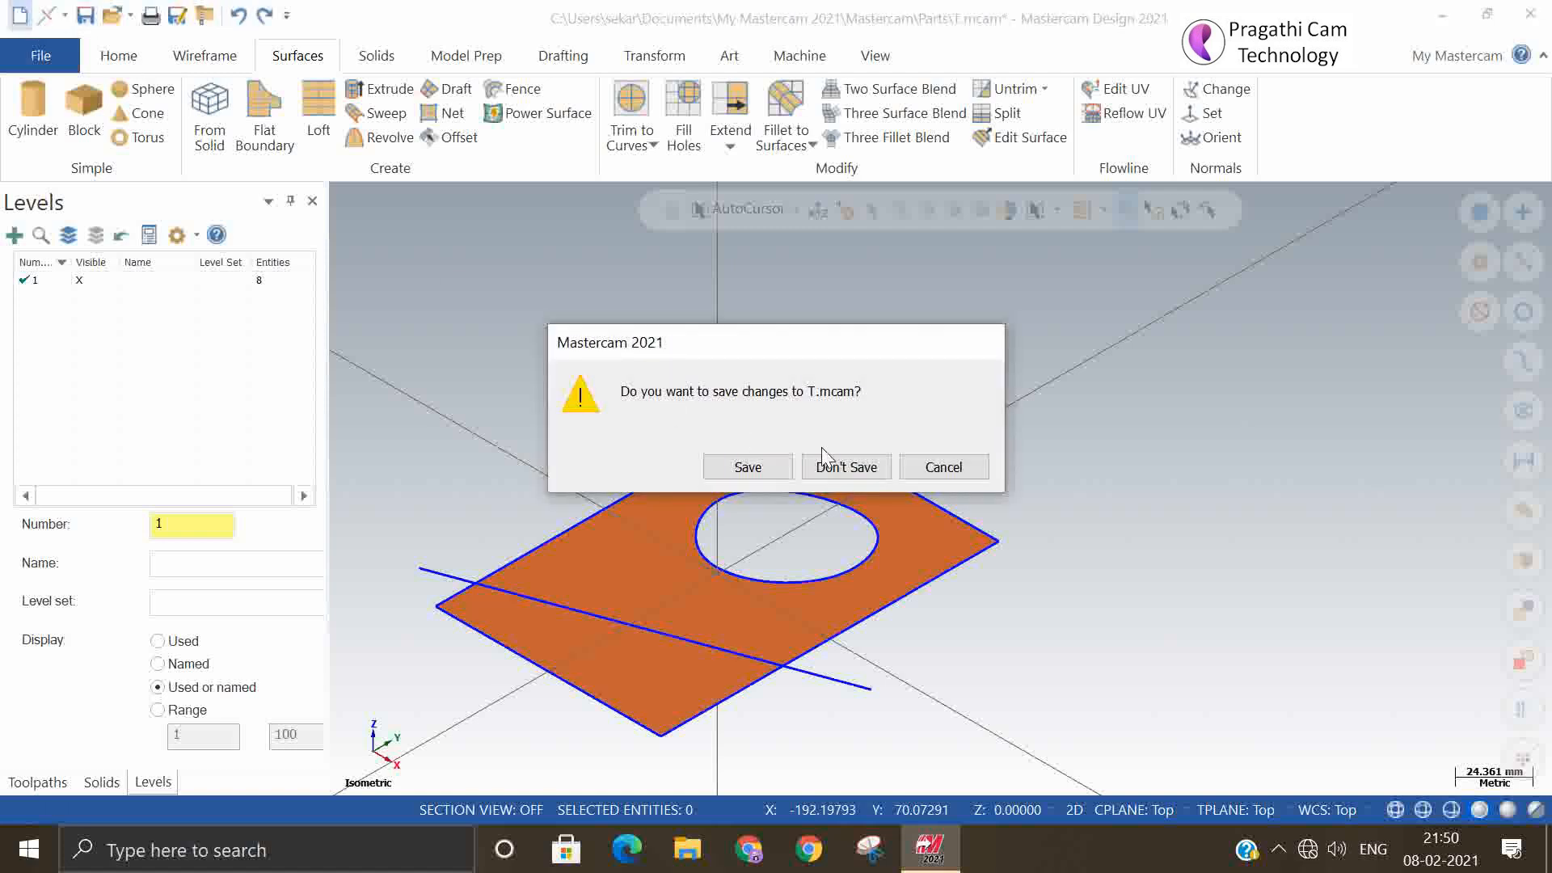
left_click(844, 468)
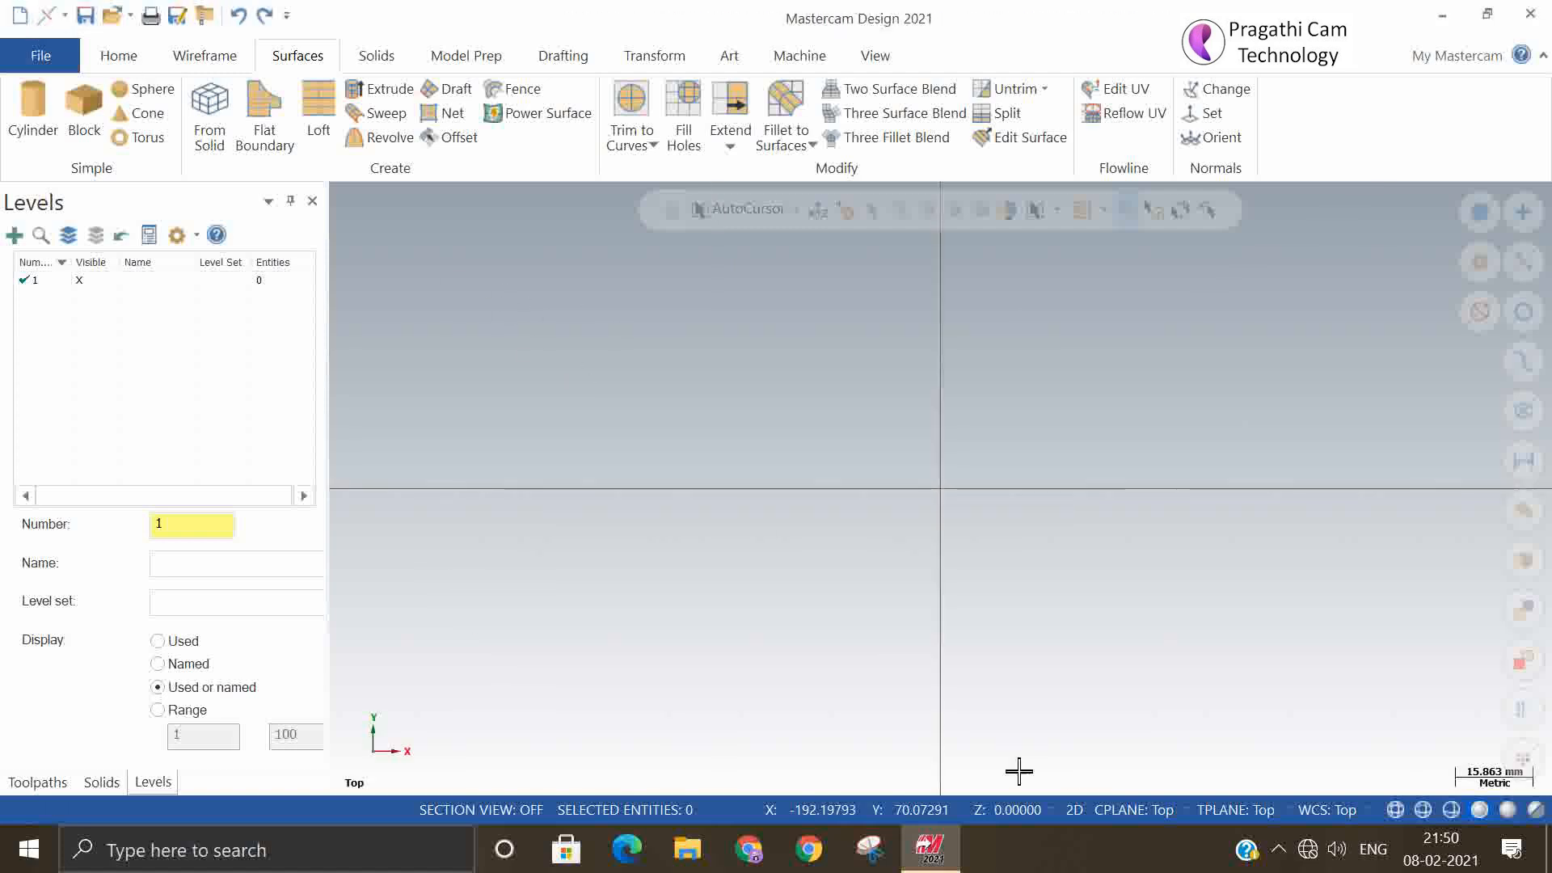
left_click(1114, 809)
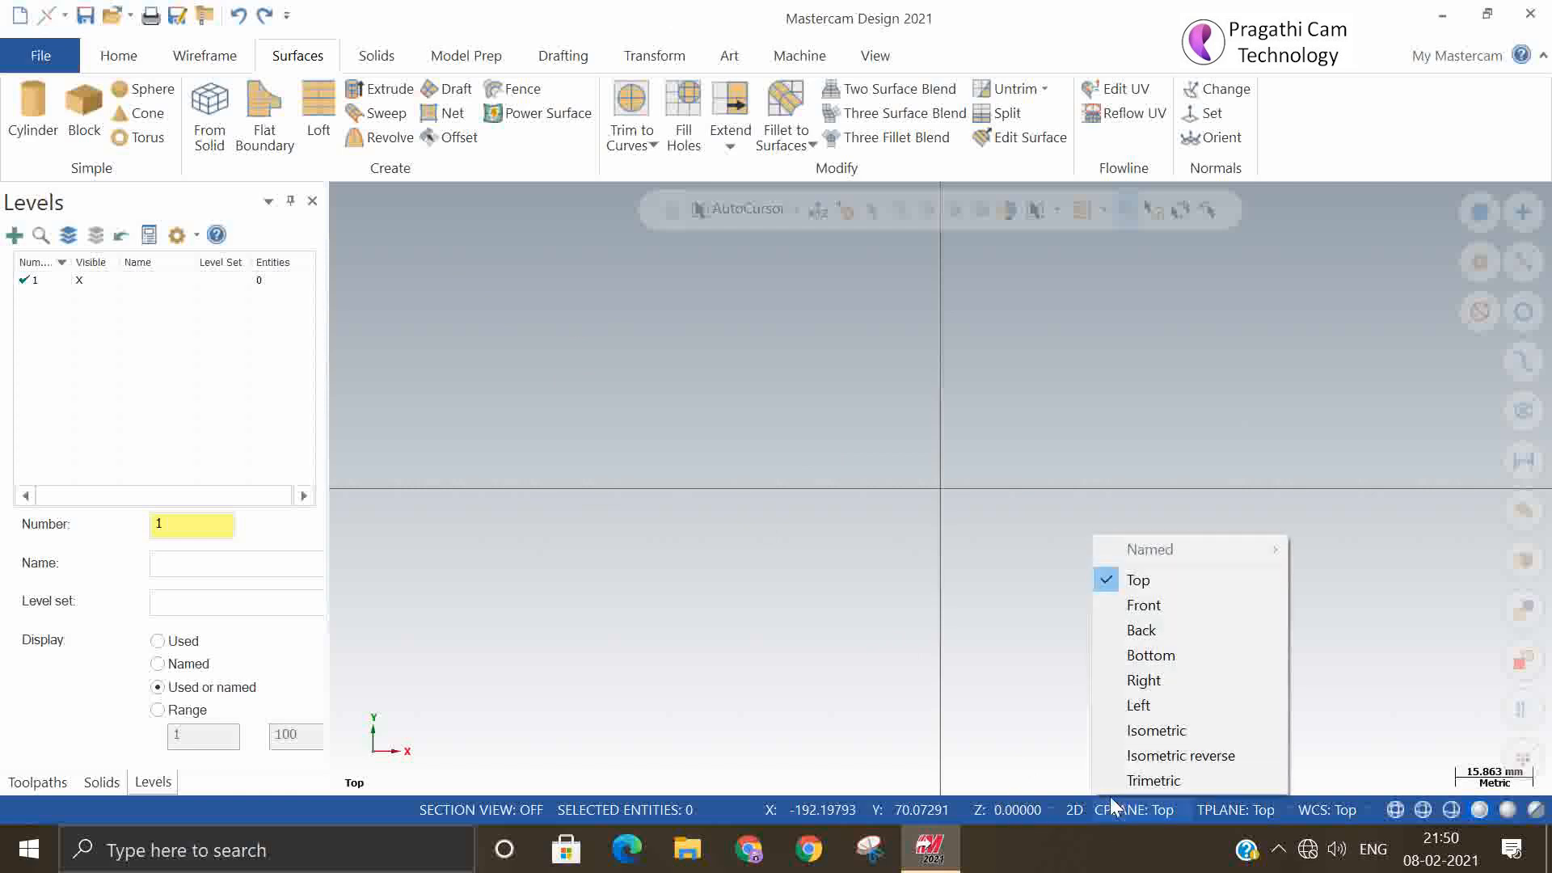
left_click(1132, 606)
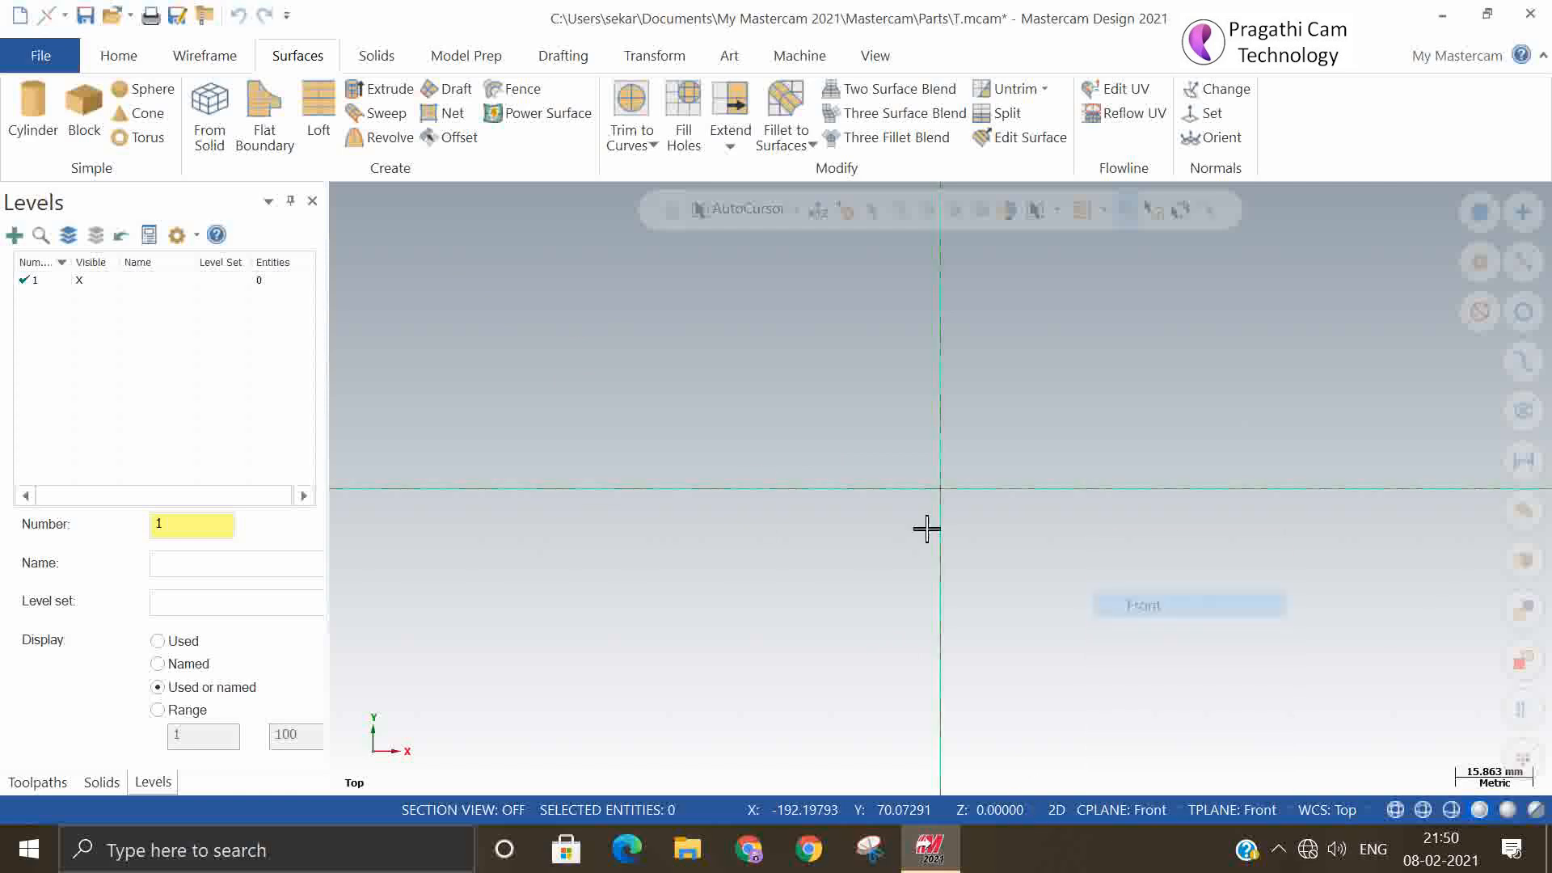
- Draw an open, wavy manual spline in the front view through four points, starting at the origin and extending along the positive X direction
left_click(206, 56)
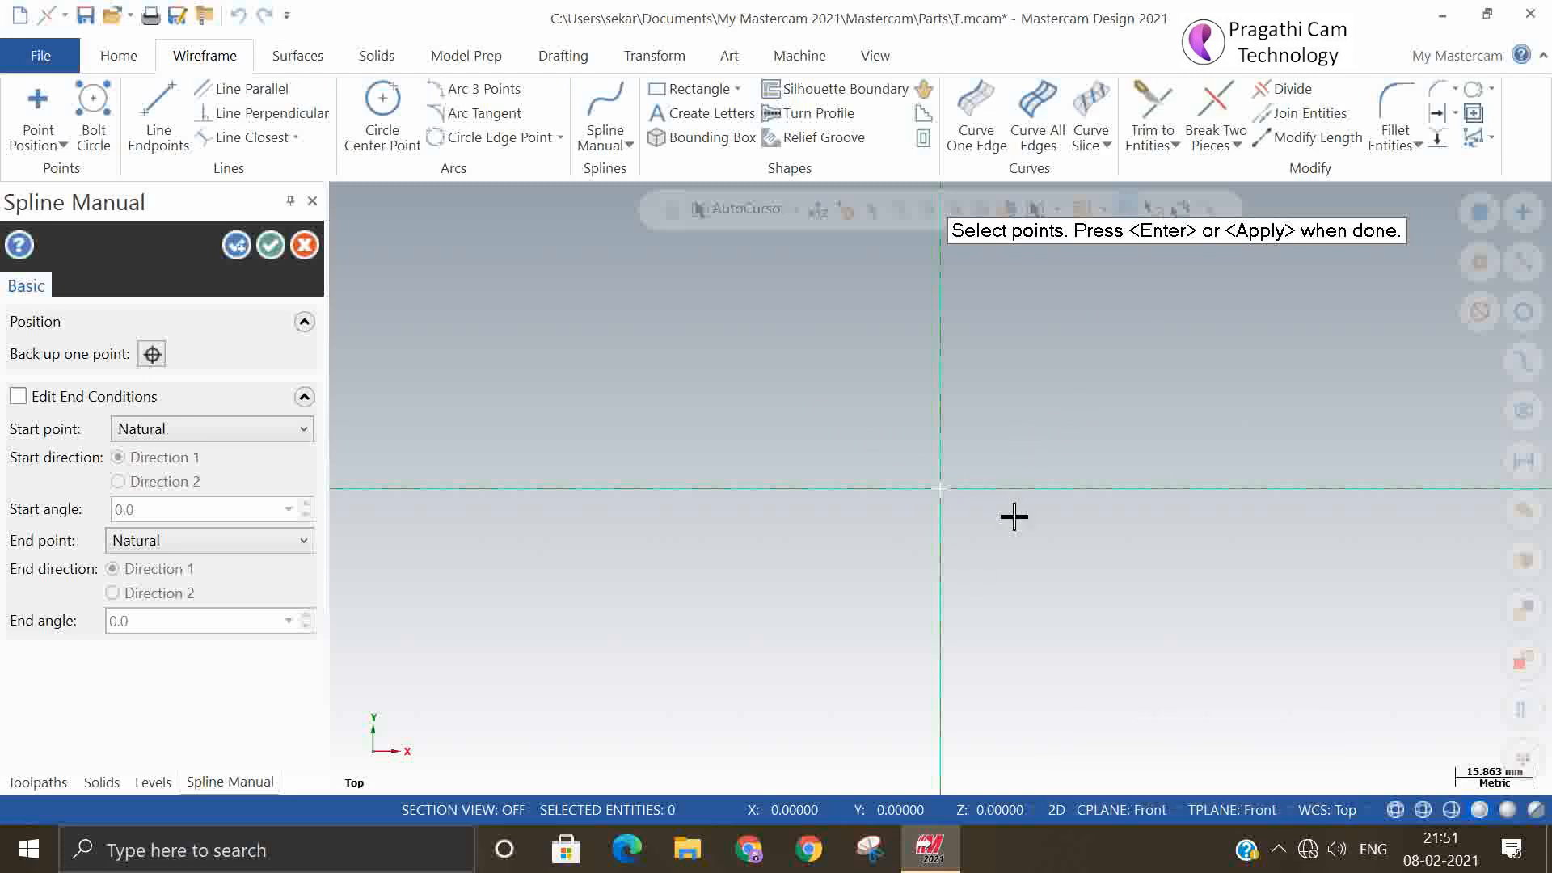
left_click(1115, 392)
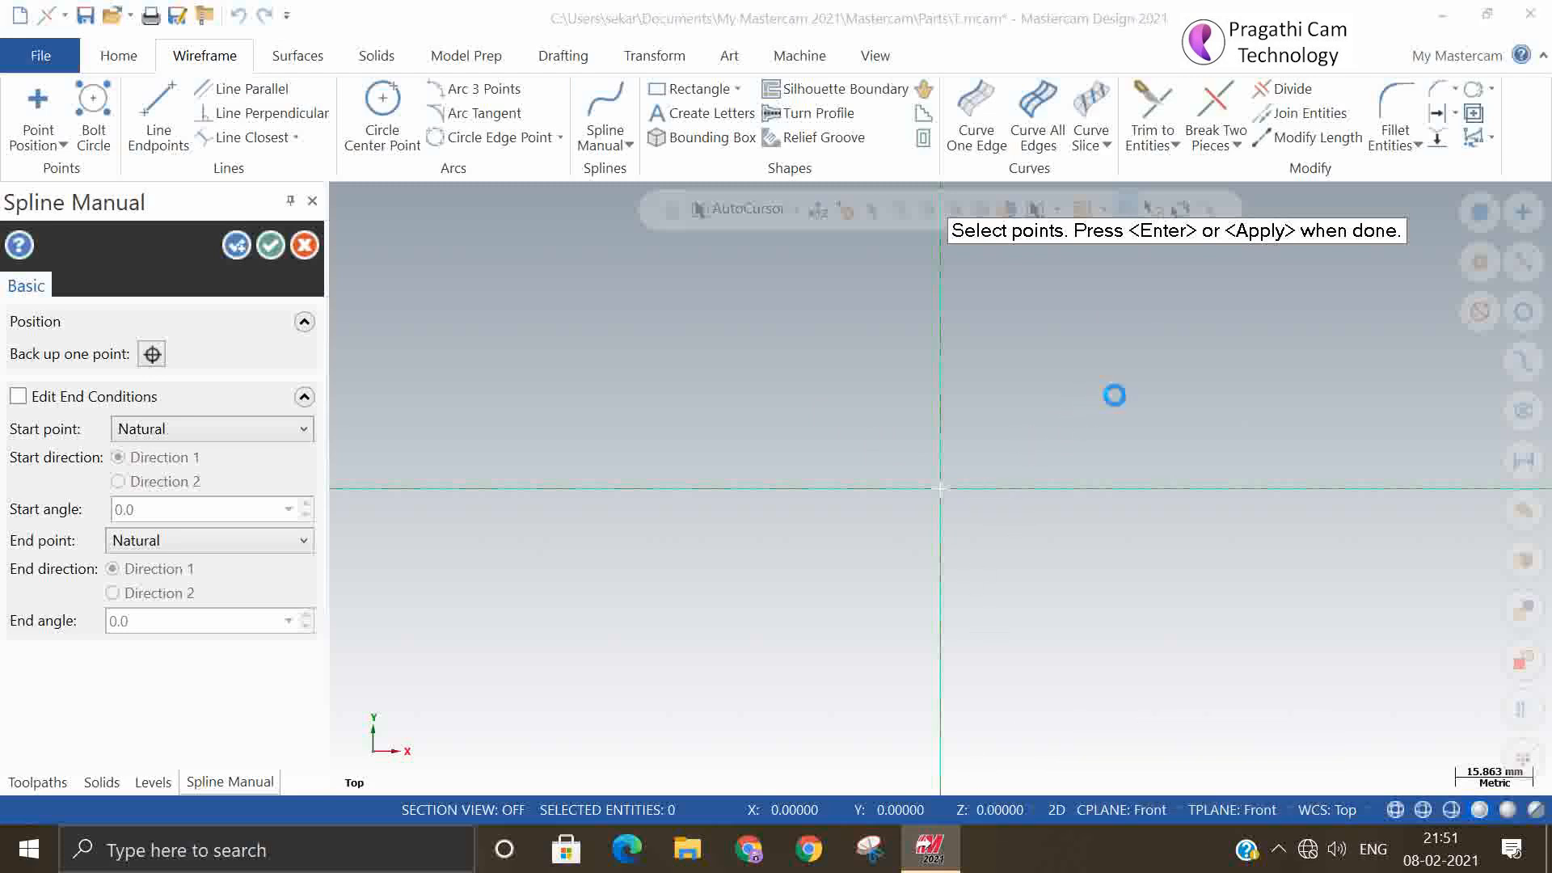
left_click(936, 478)
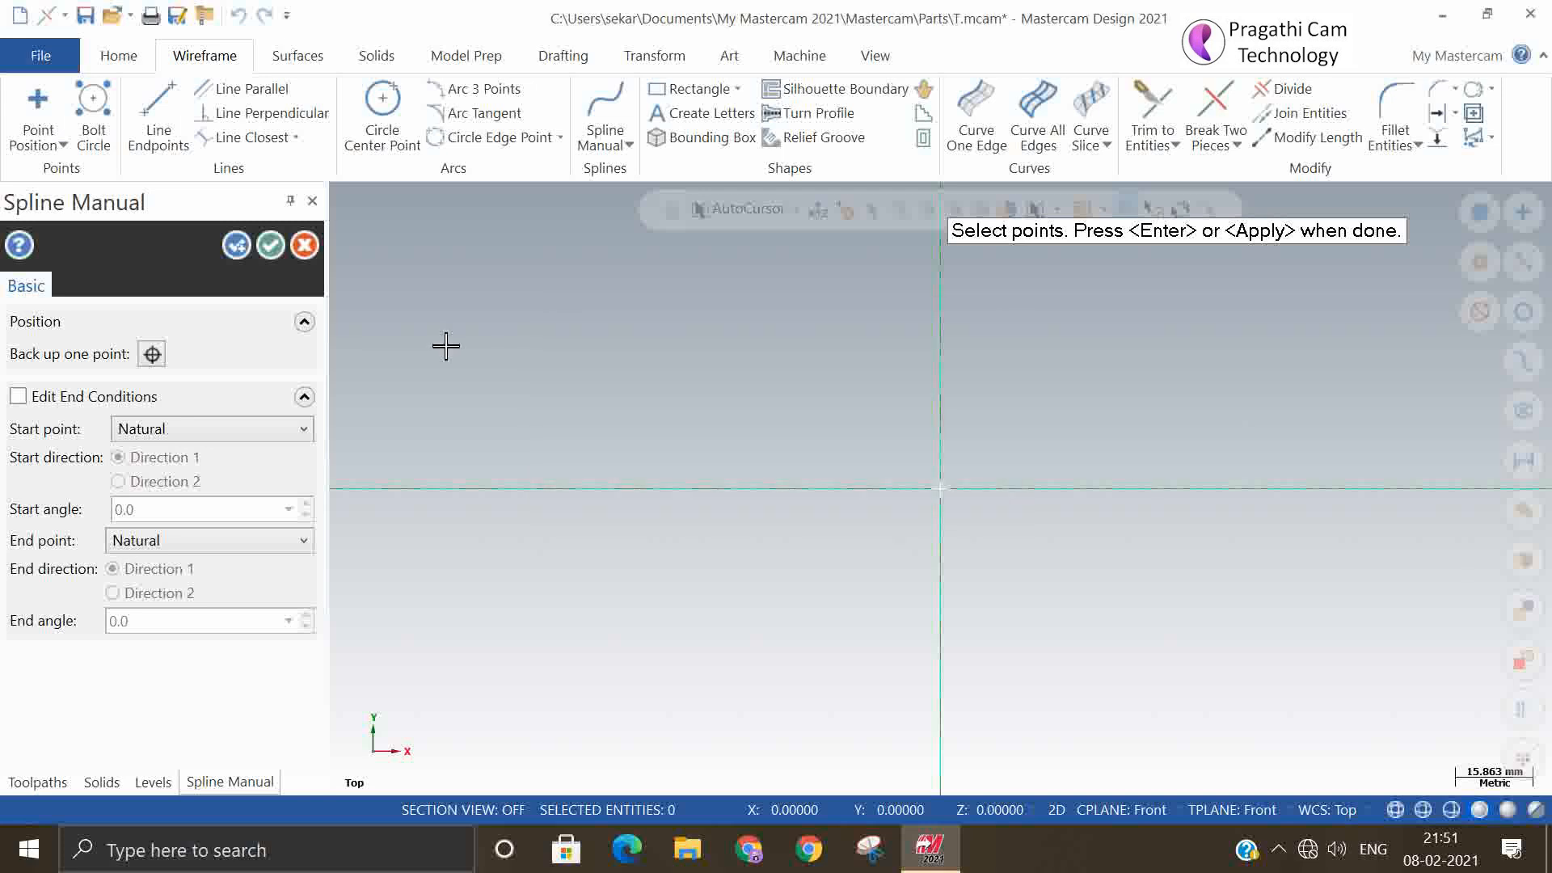
right_click(583, 355)
left_click(670, 514)
left_click(940, 488)
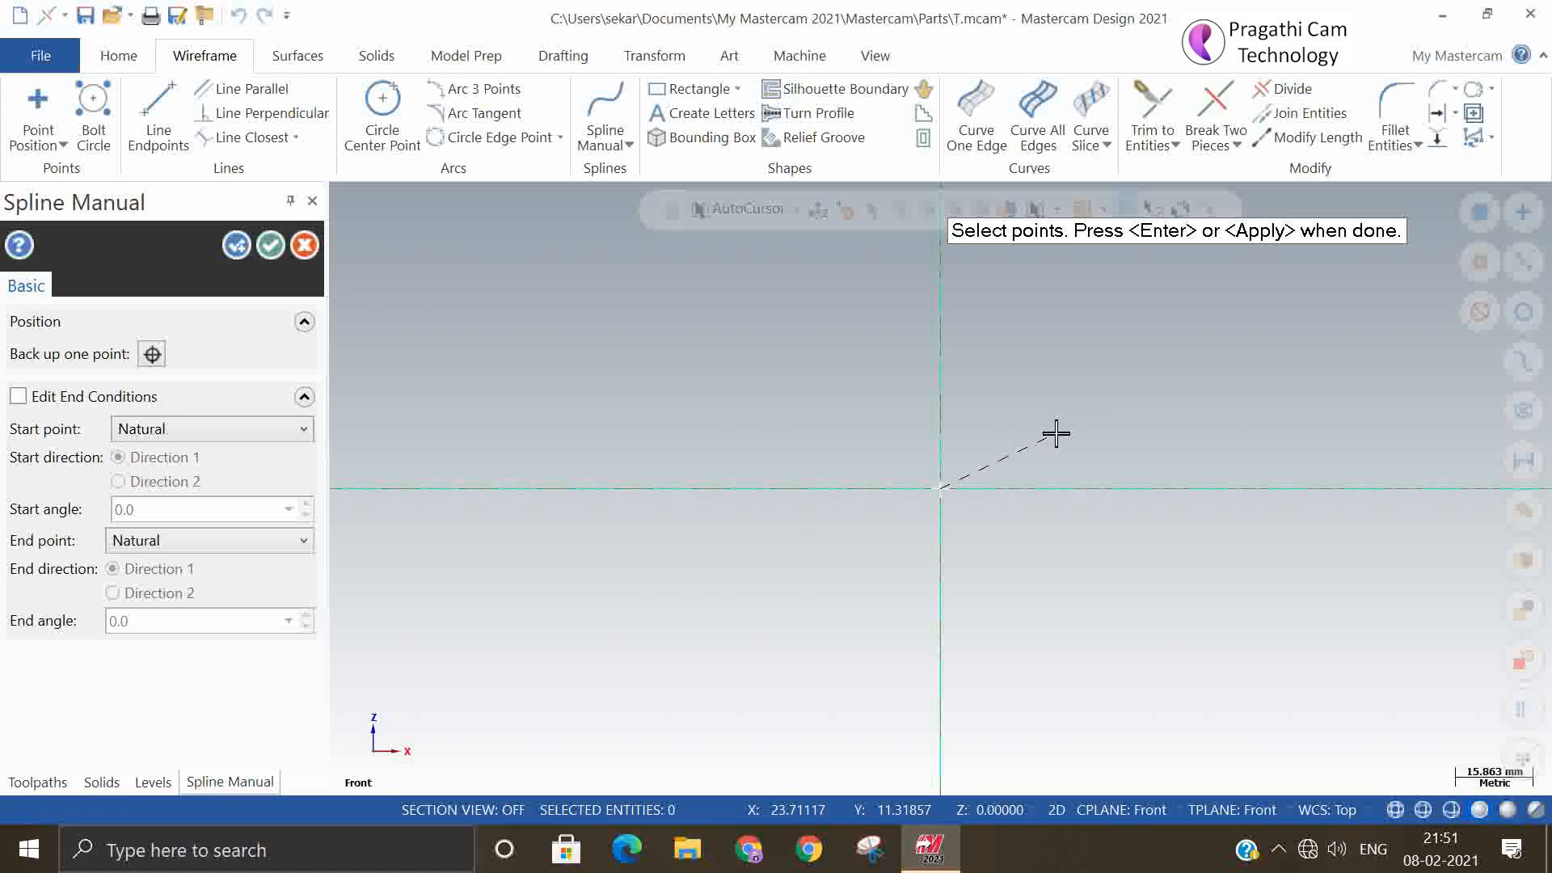
scroll(609, 555, "down", 3)
left_click(929, 454)
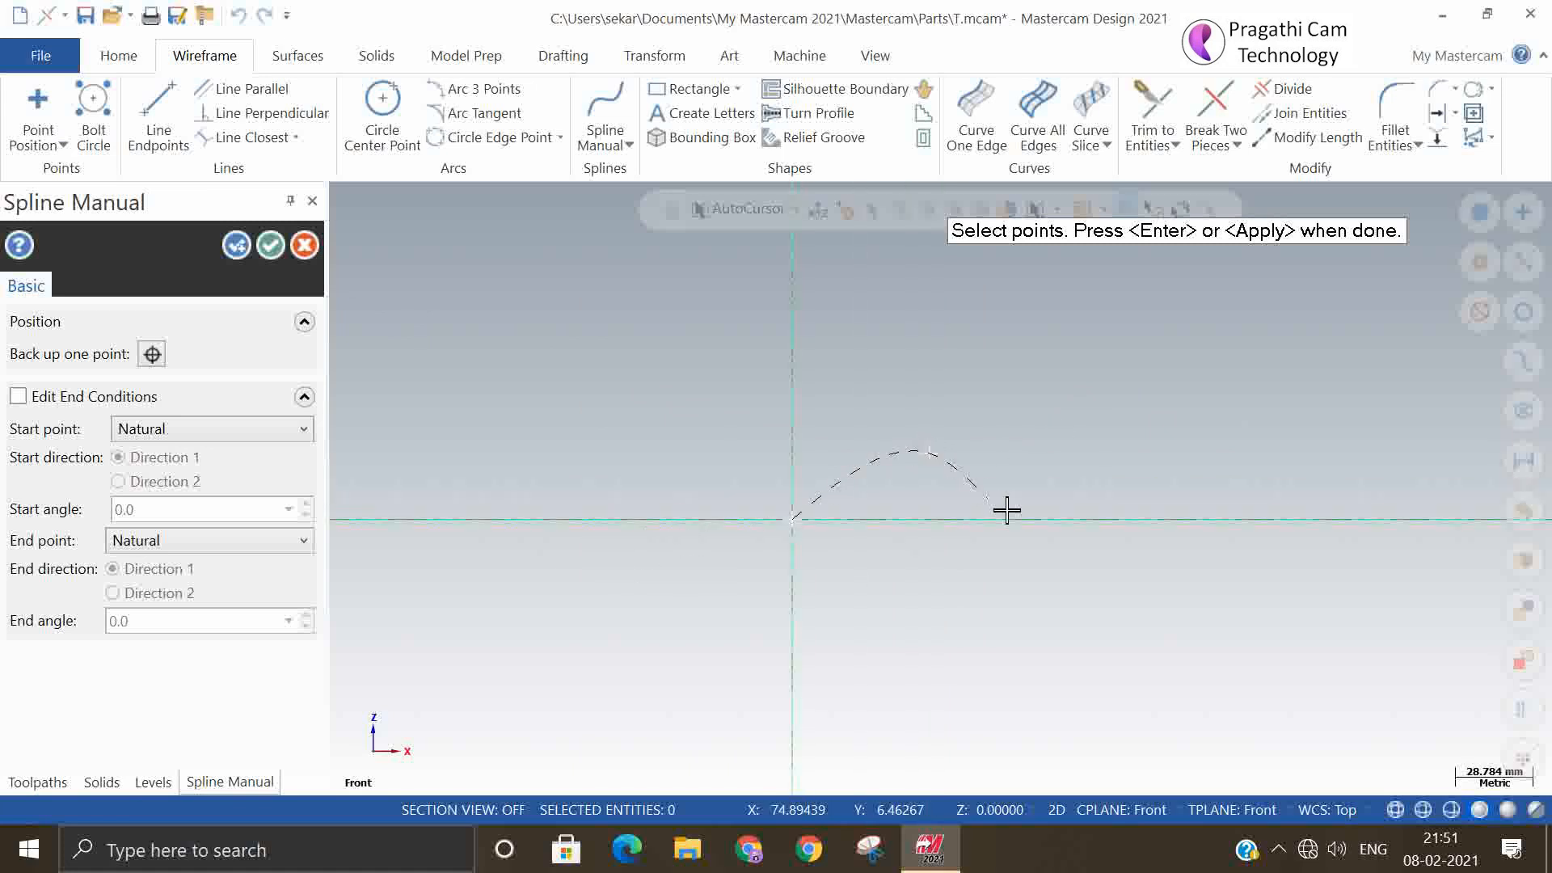
left_click(1167, 522)
left_click(1319, 479)
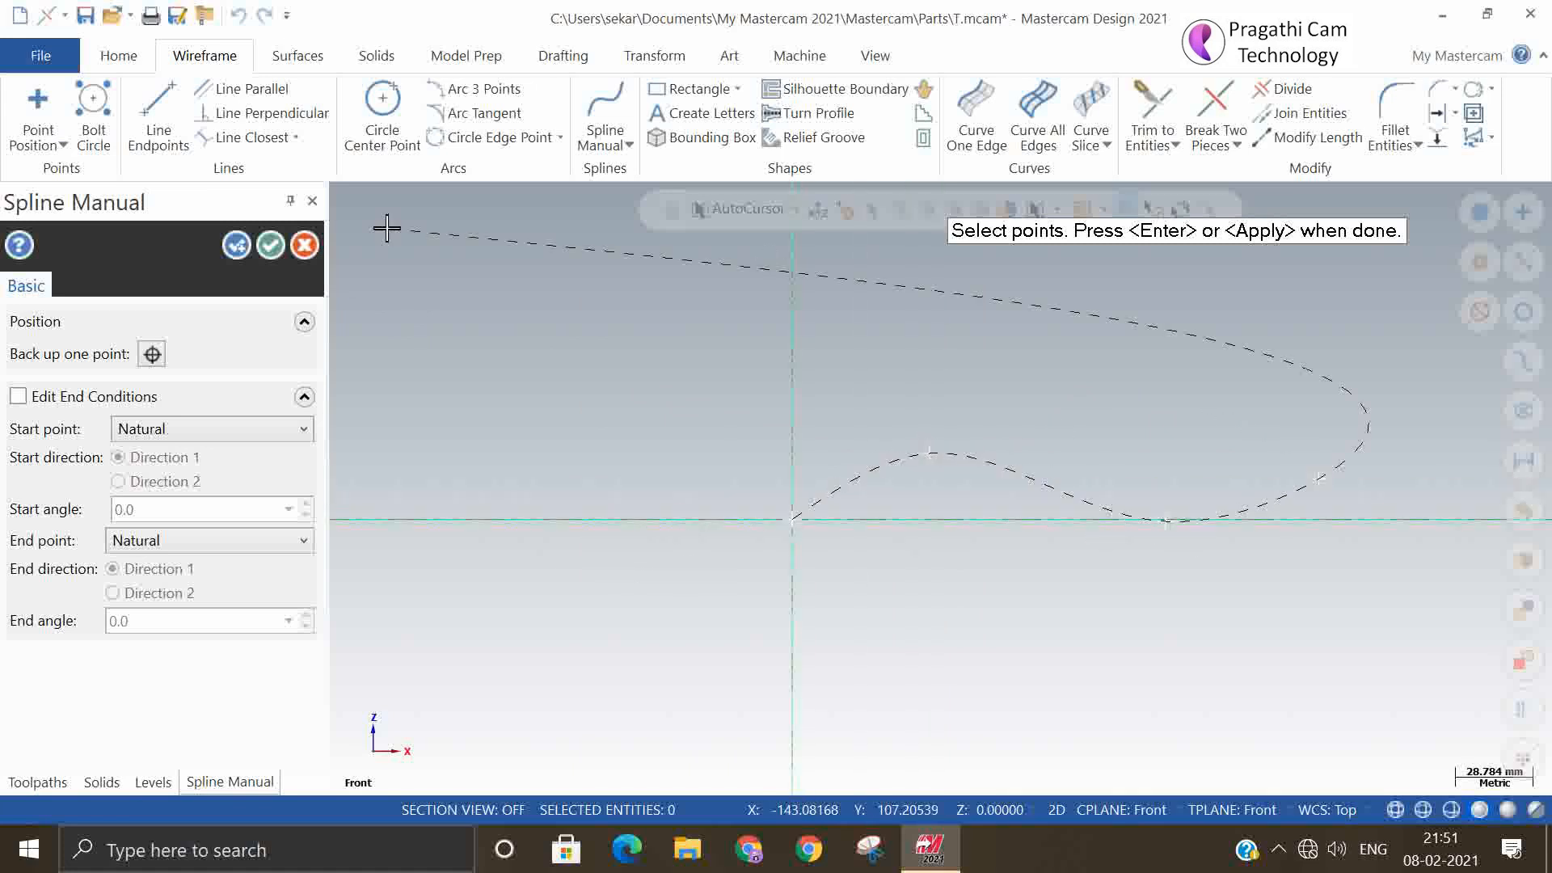
left_click(270, 244)
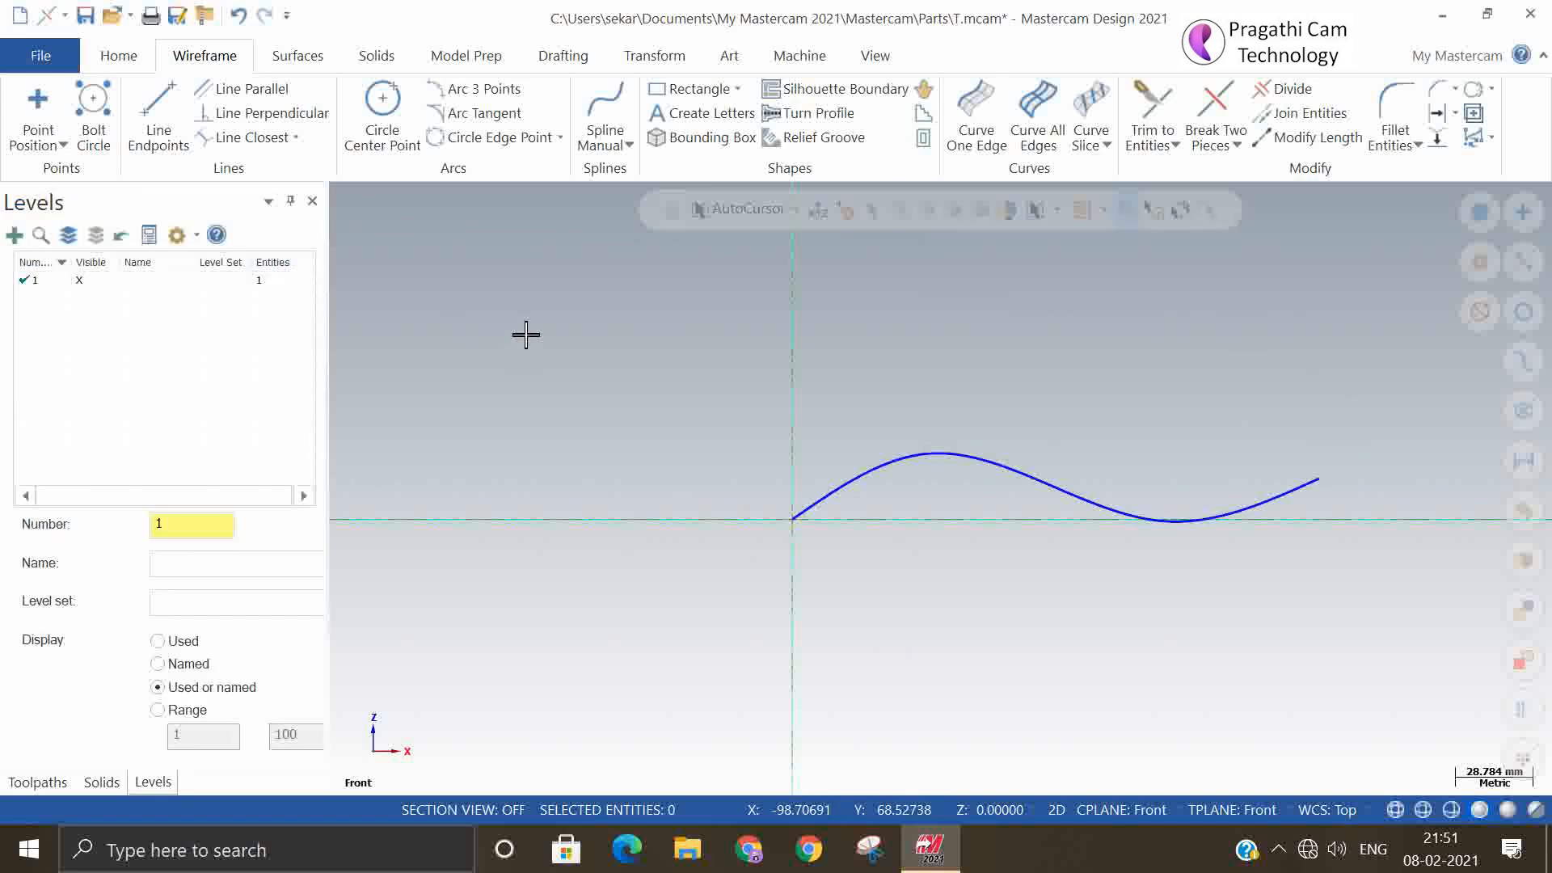
- Create a draft surface from the wavy spline with a length of 200
left_click(305, 66)
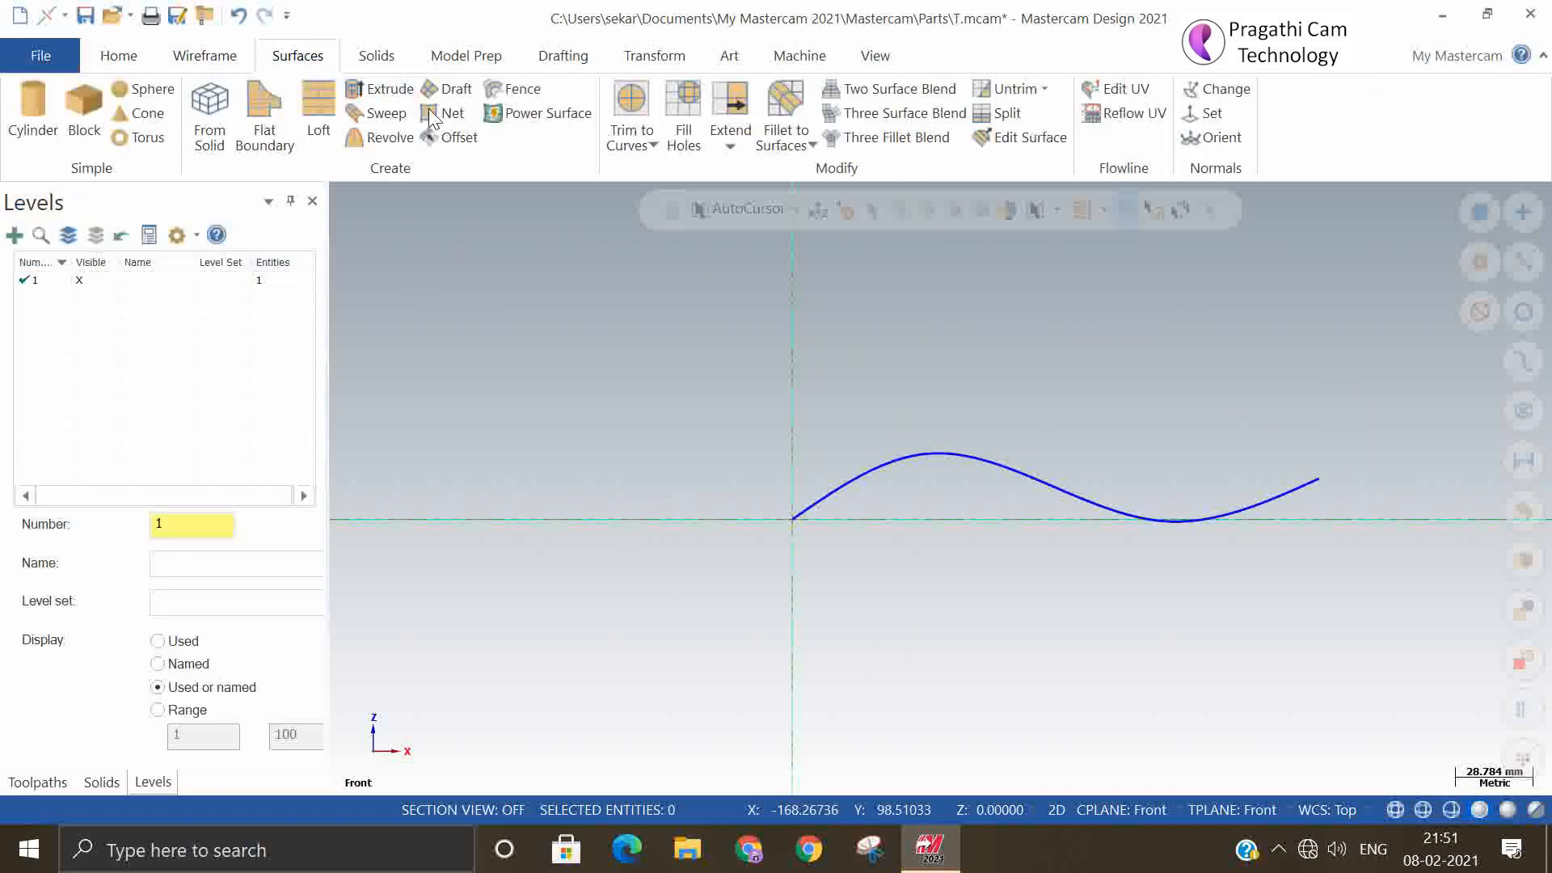
left_click(447, 89)
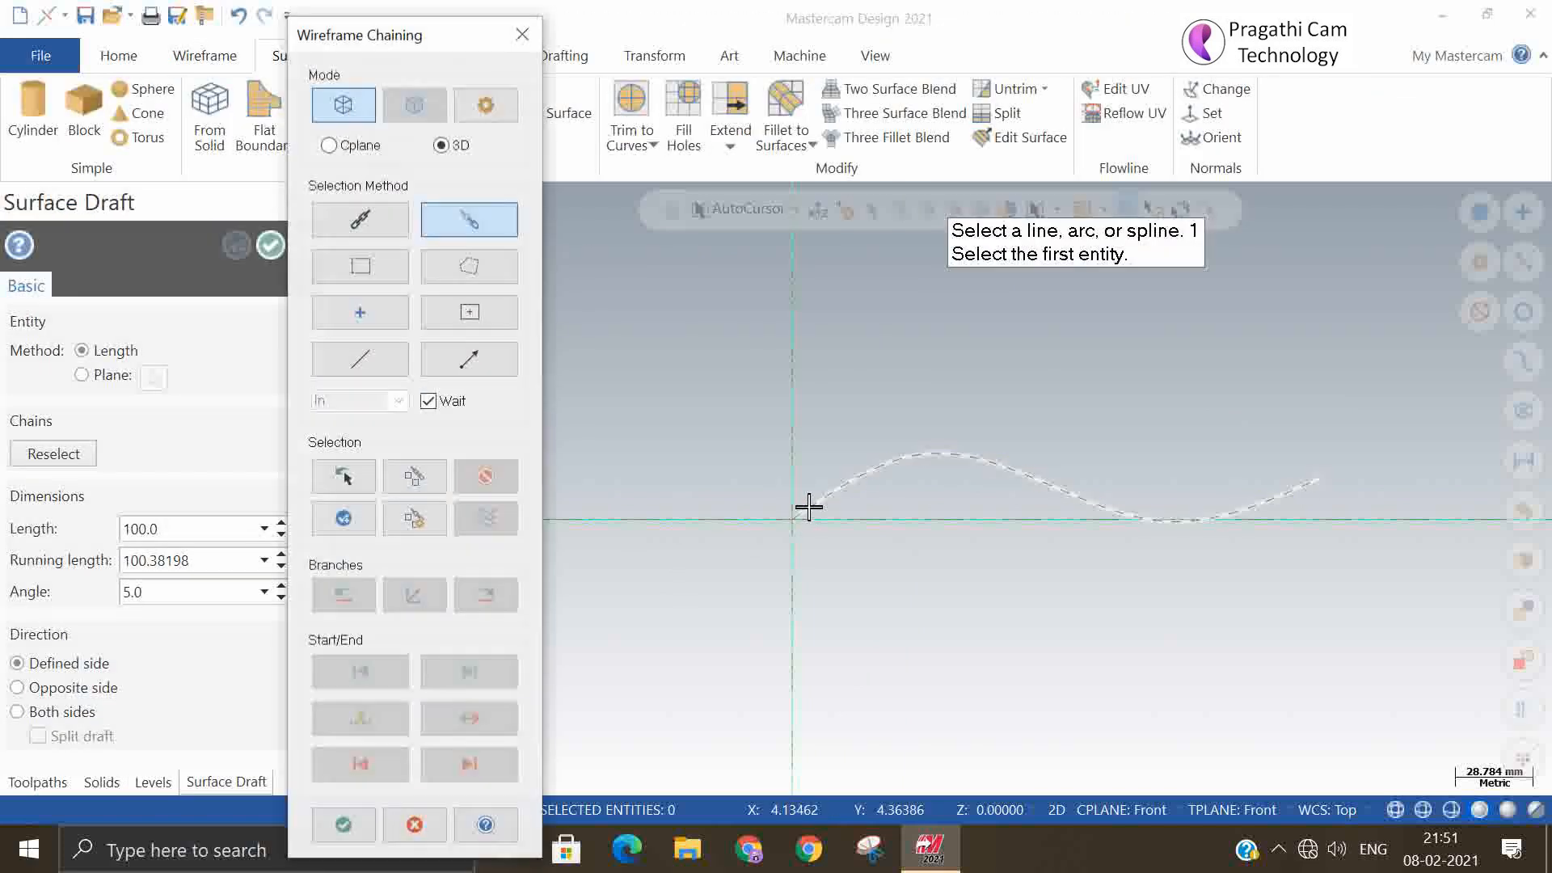
left_click(799, 514)
left_click(343, 824)
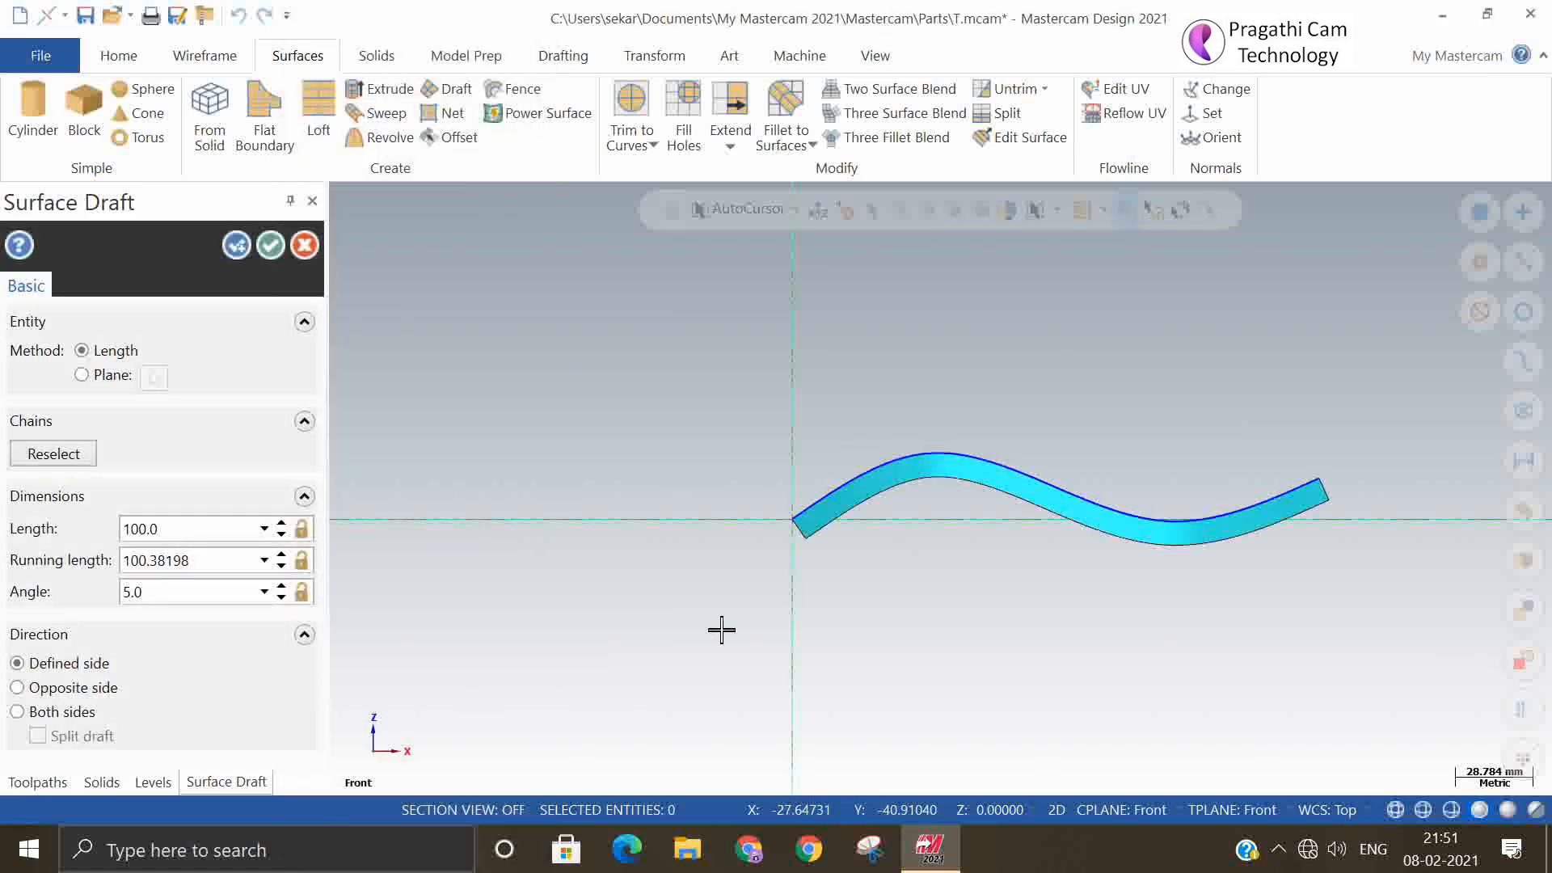
middle_click_drag(835, 652, 797, 682)
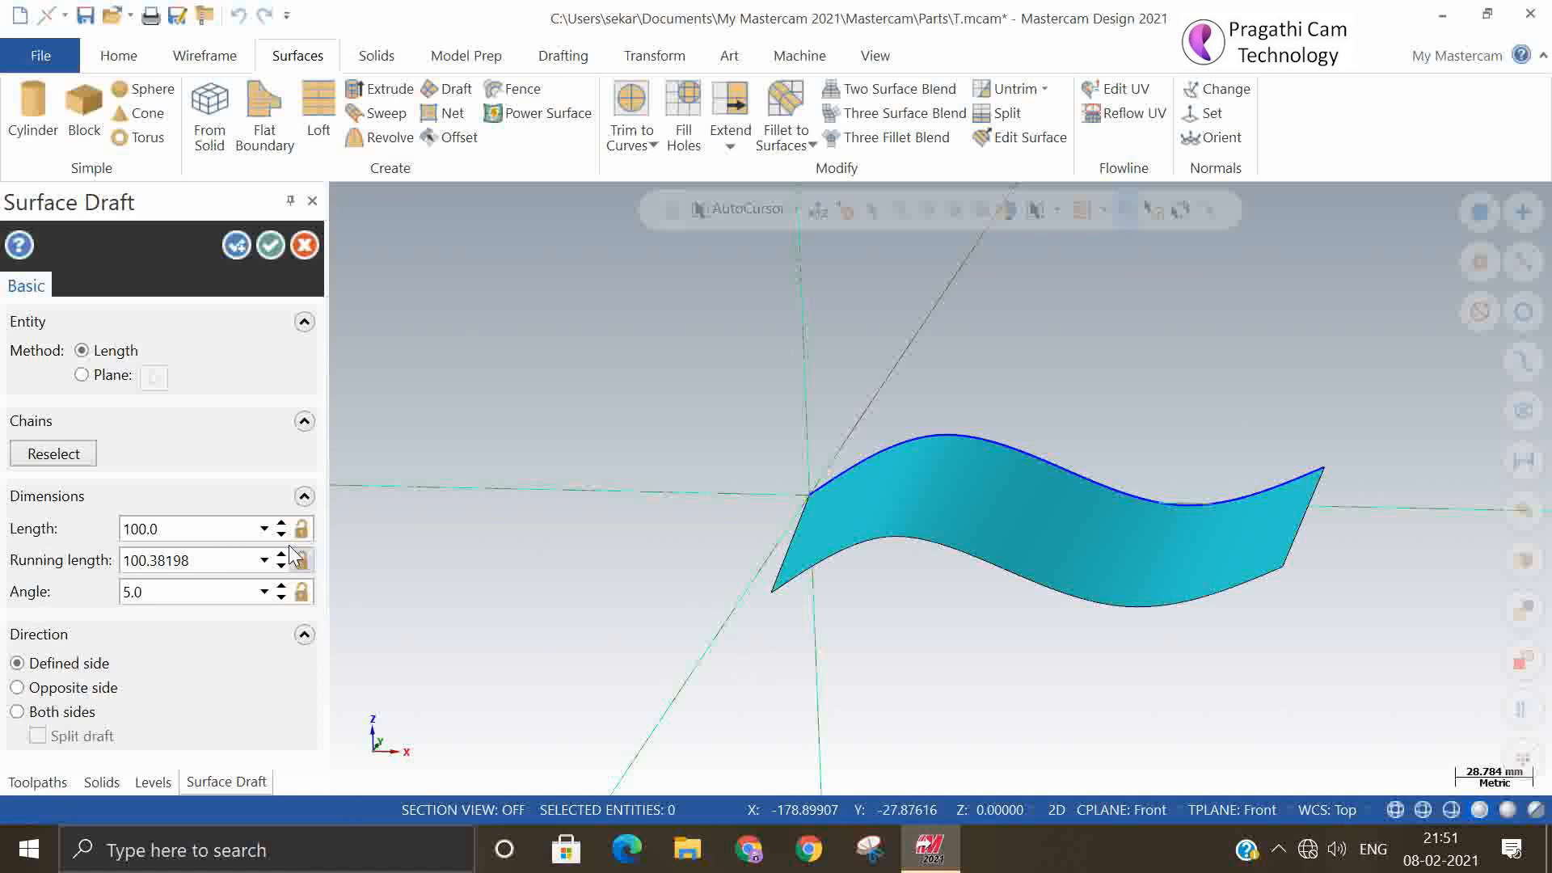
type("200")
key("Tab")
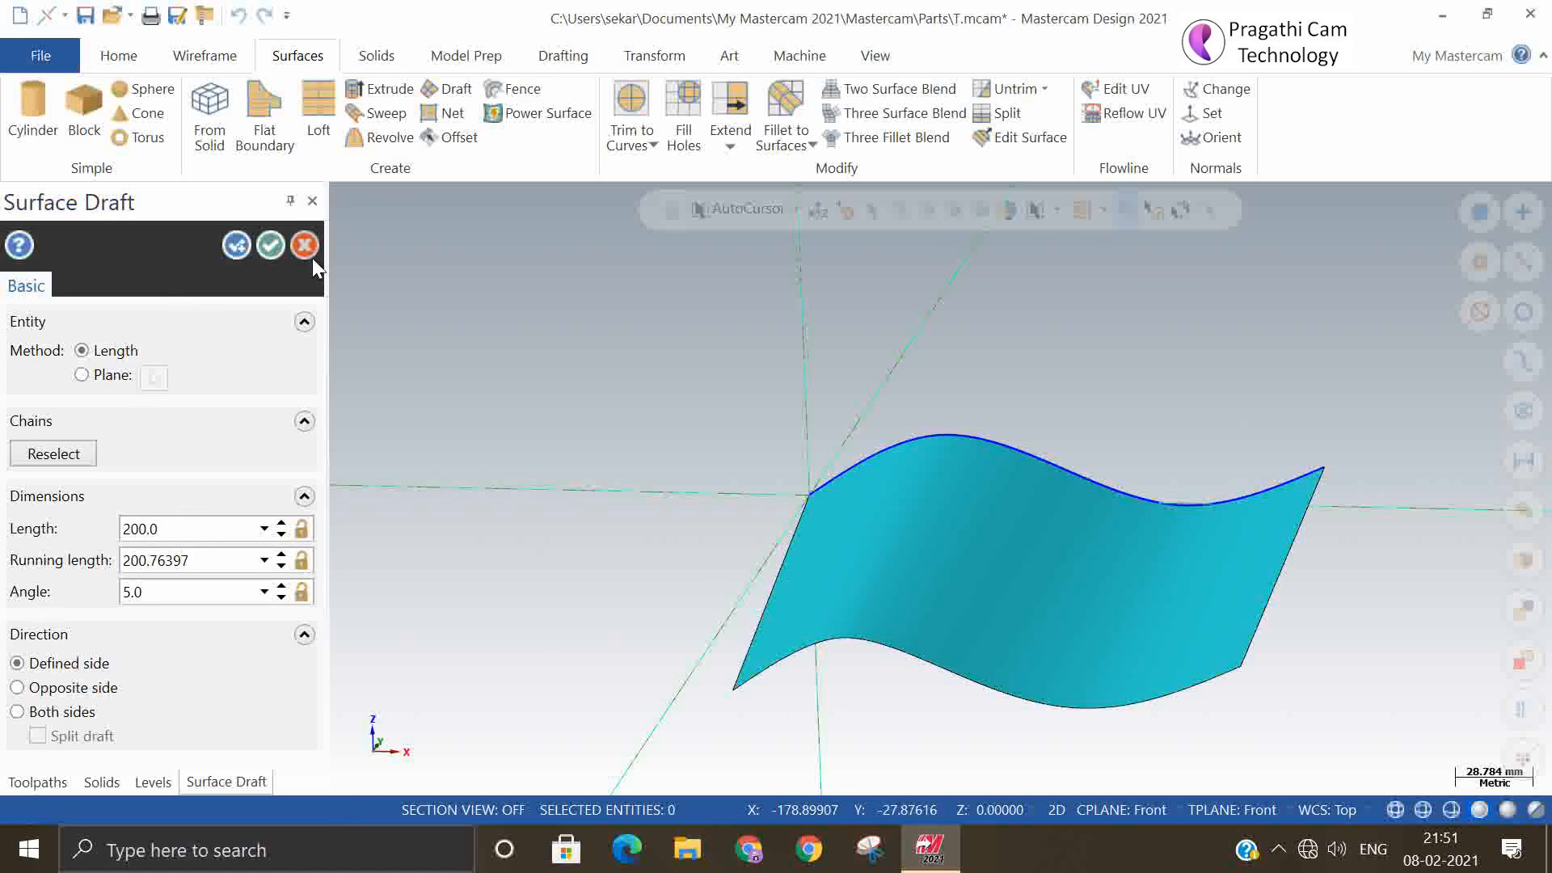
left_click(271, 245)
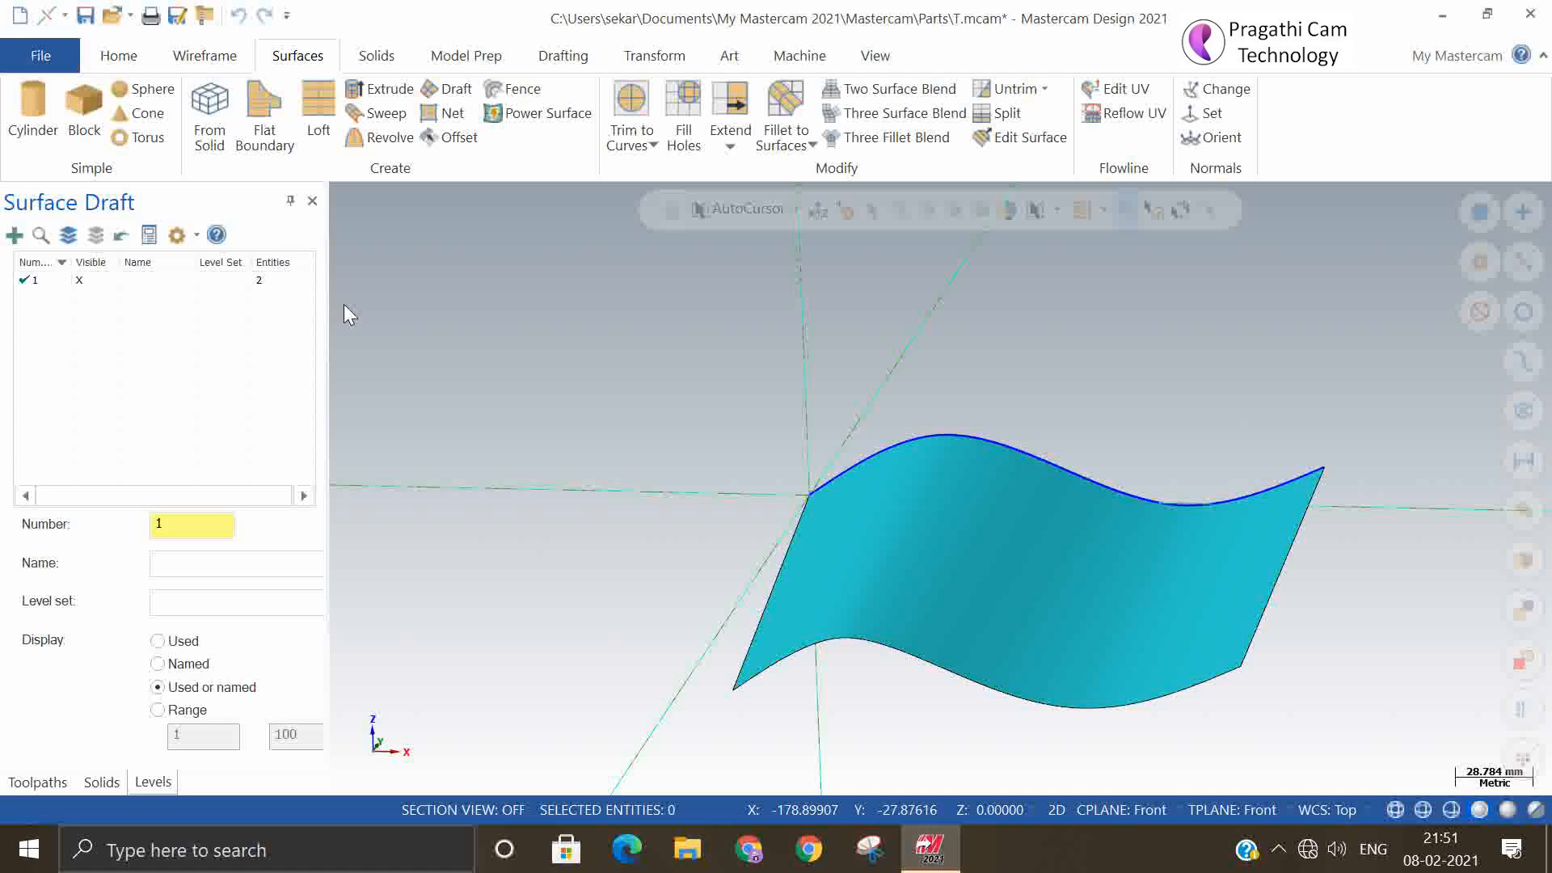
right_click(480, 387)
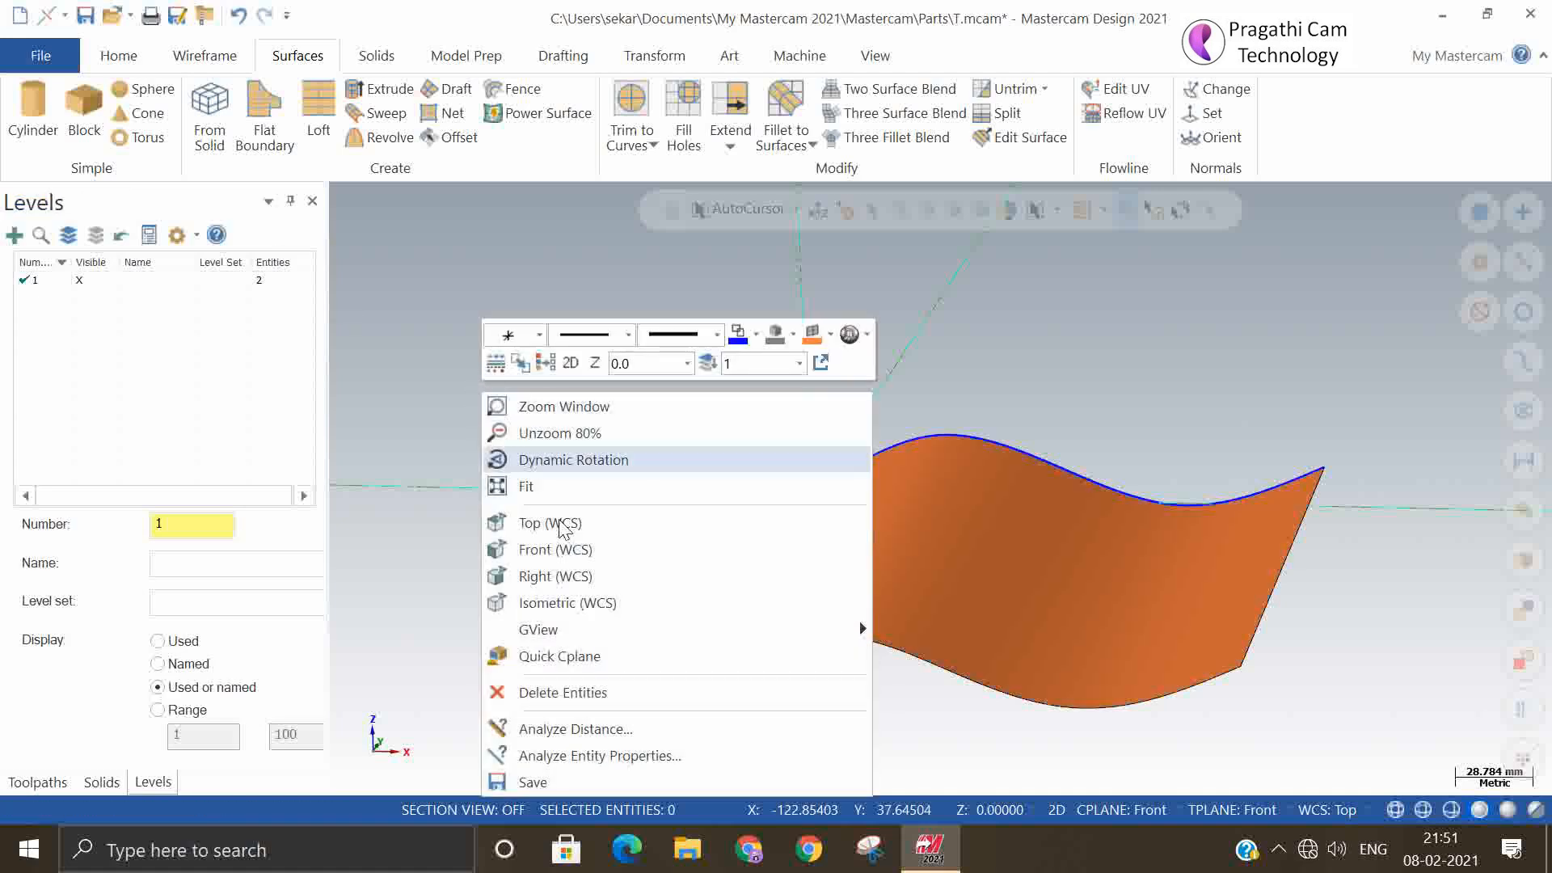
left_click(568, 604)
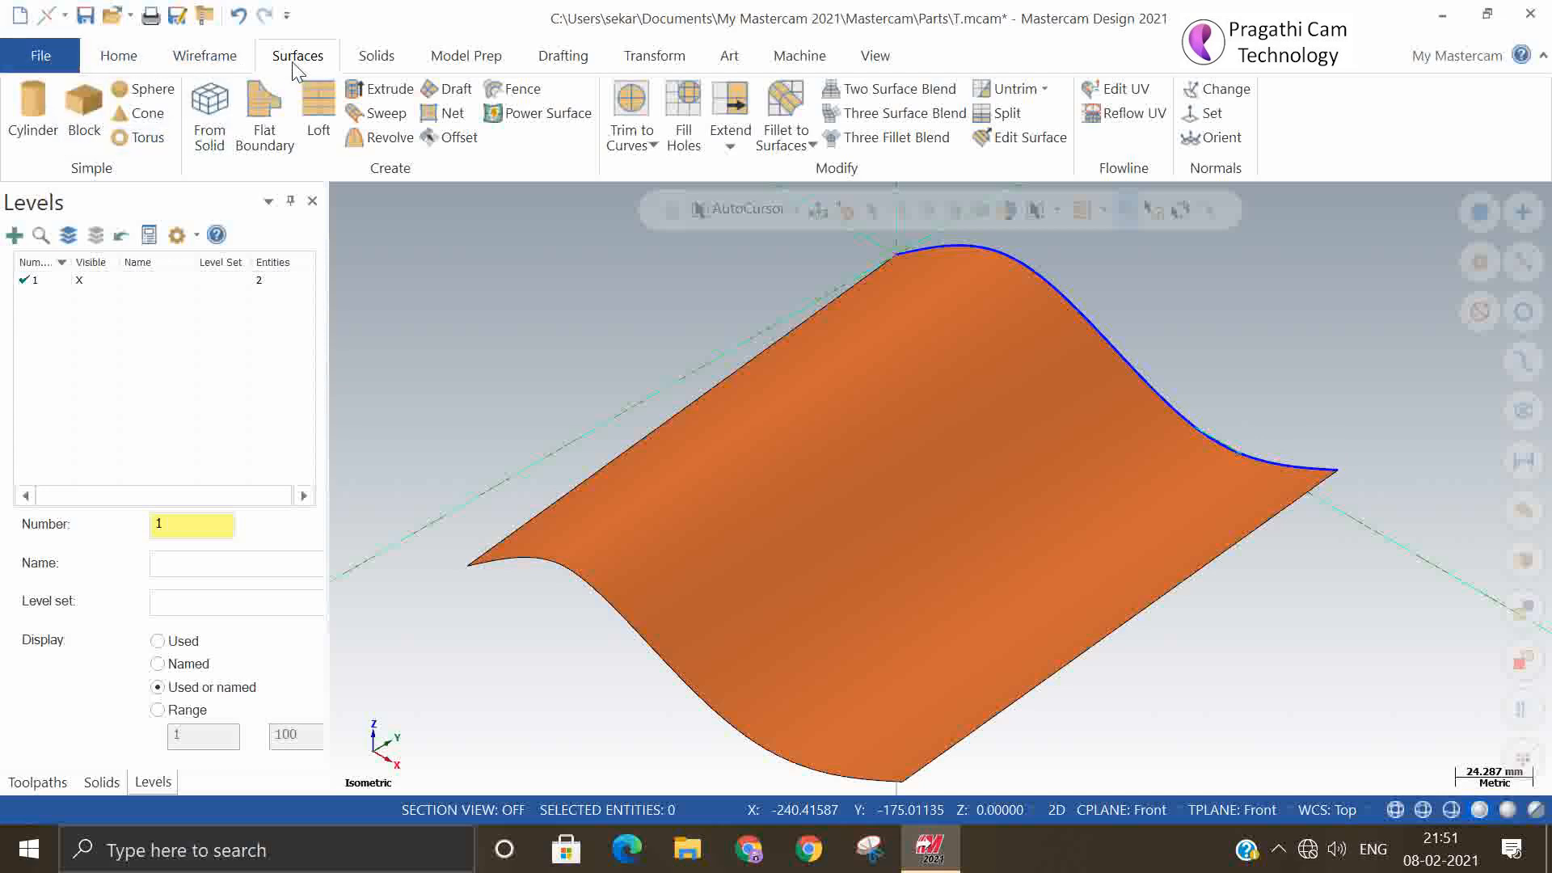
left_click(217, 61)
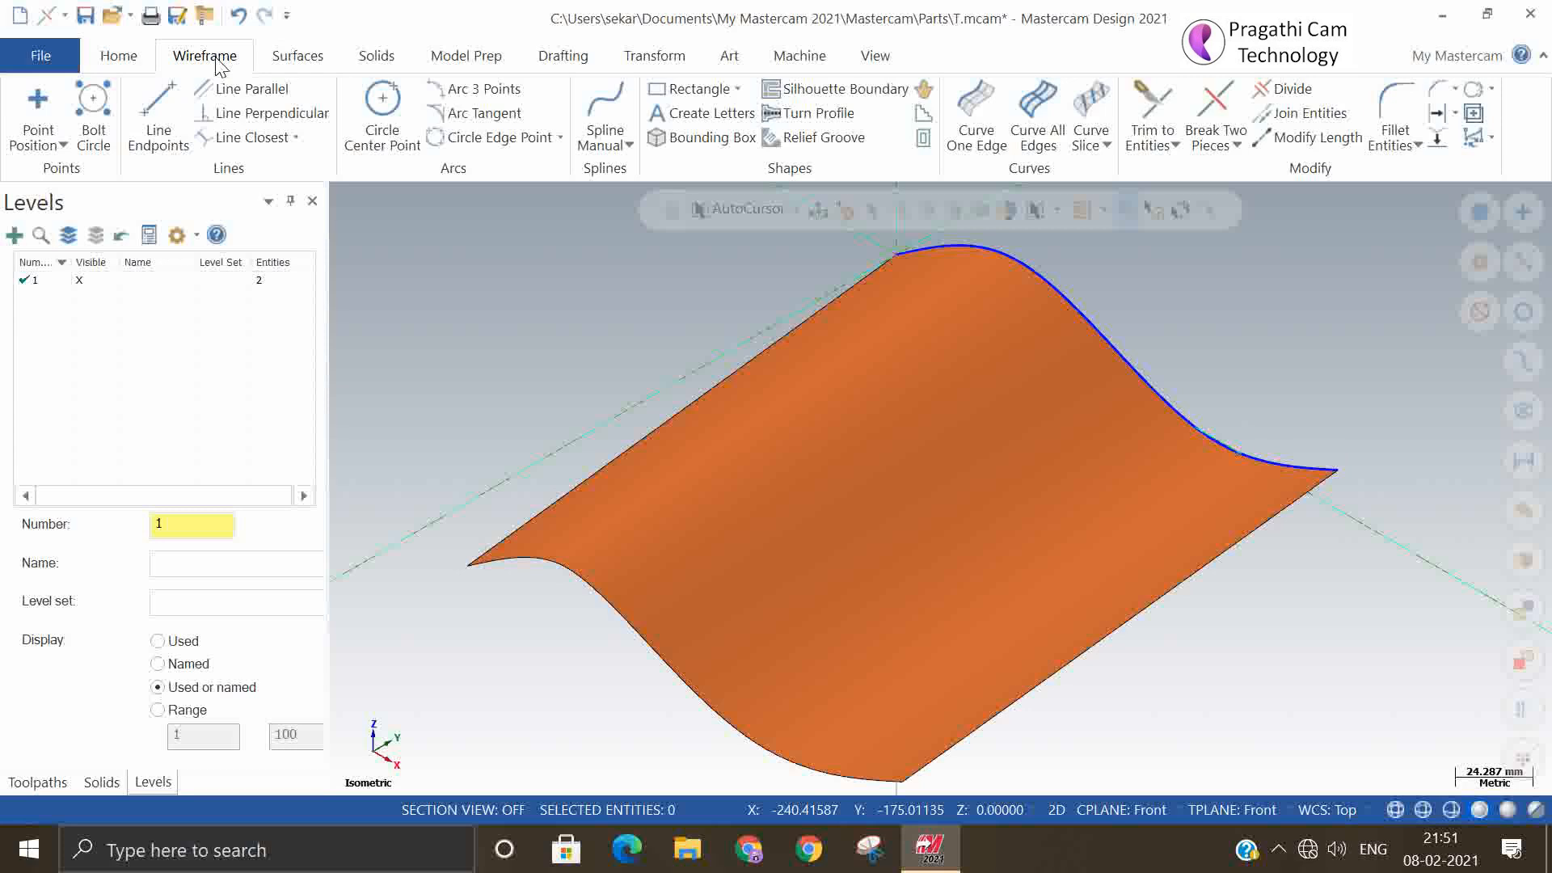
left_click(611, 121)
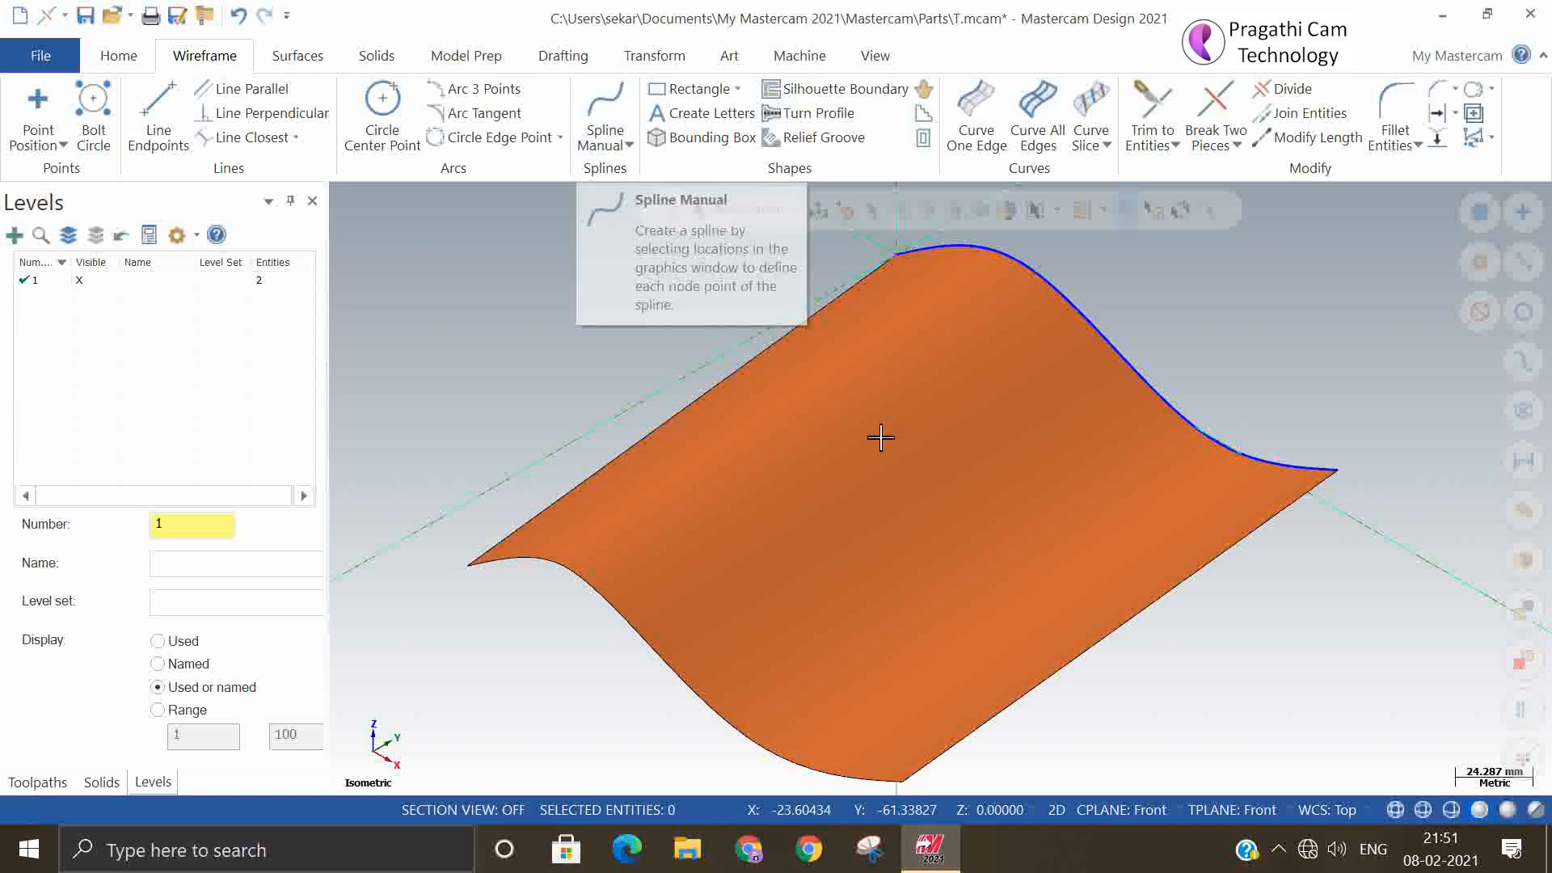
scroll(800, 634, "down", 2)
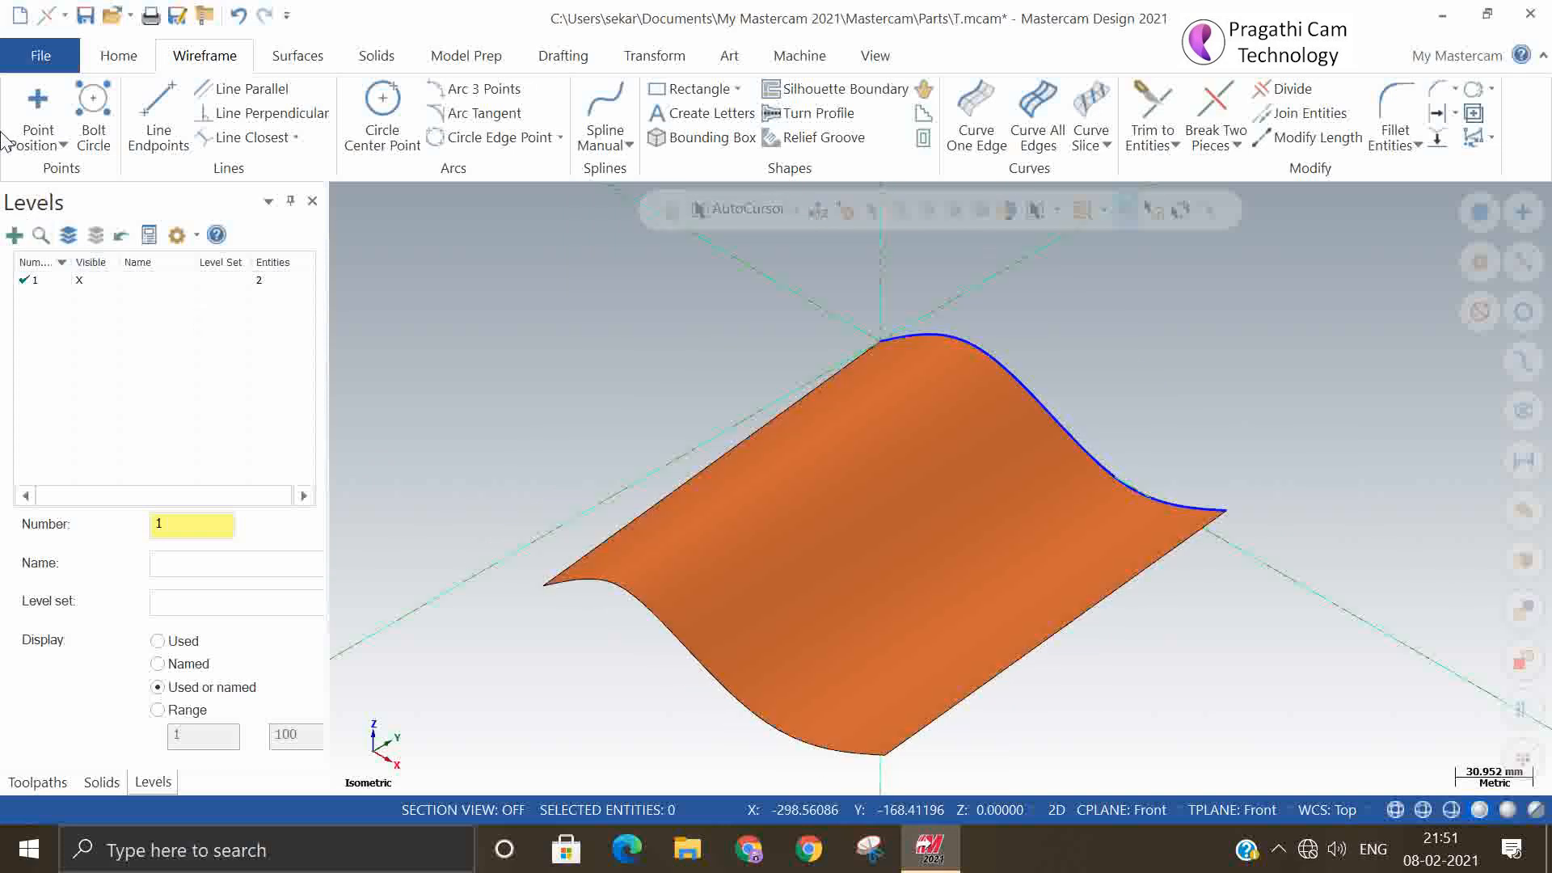
left_click(60, 151)
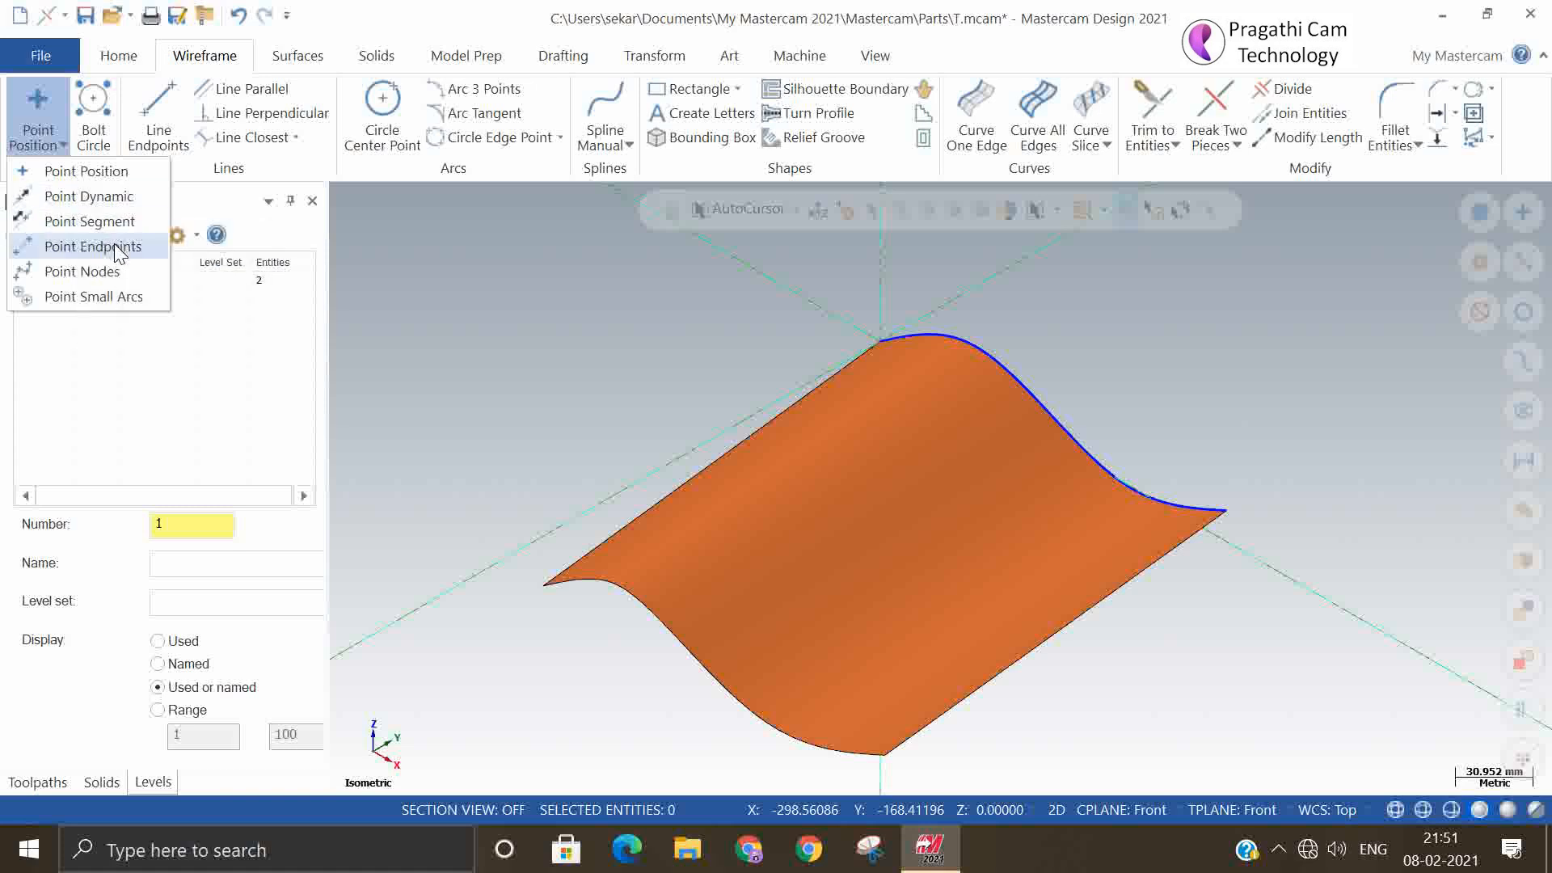
left_click(90, 198)
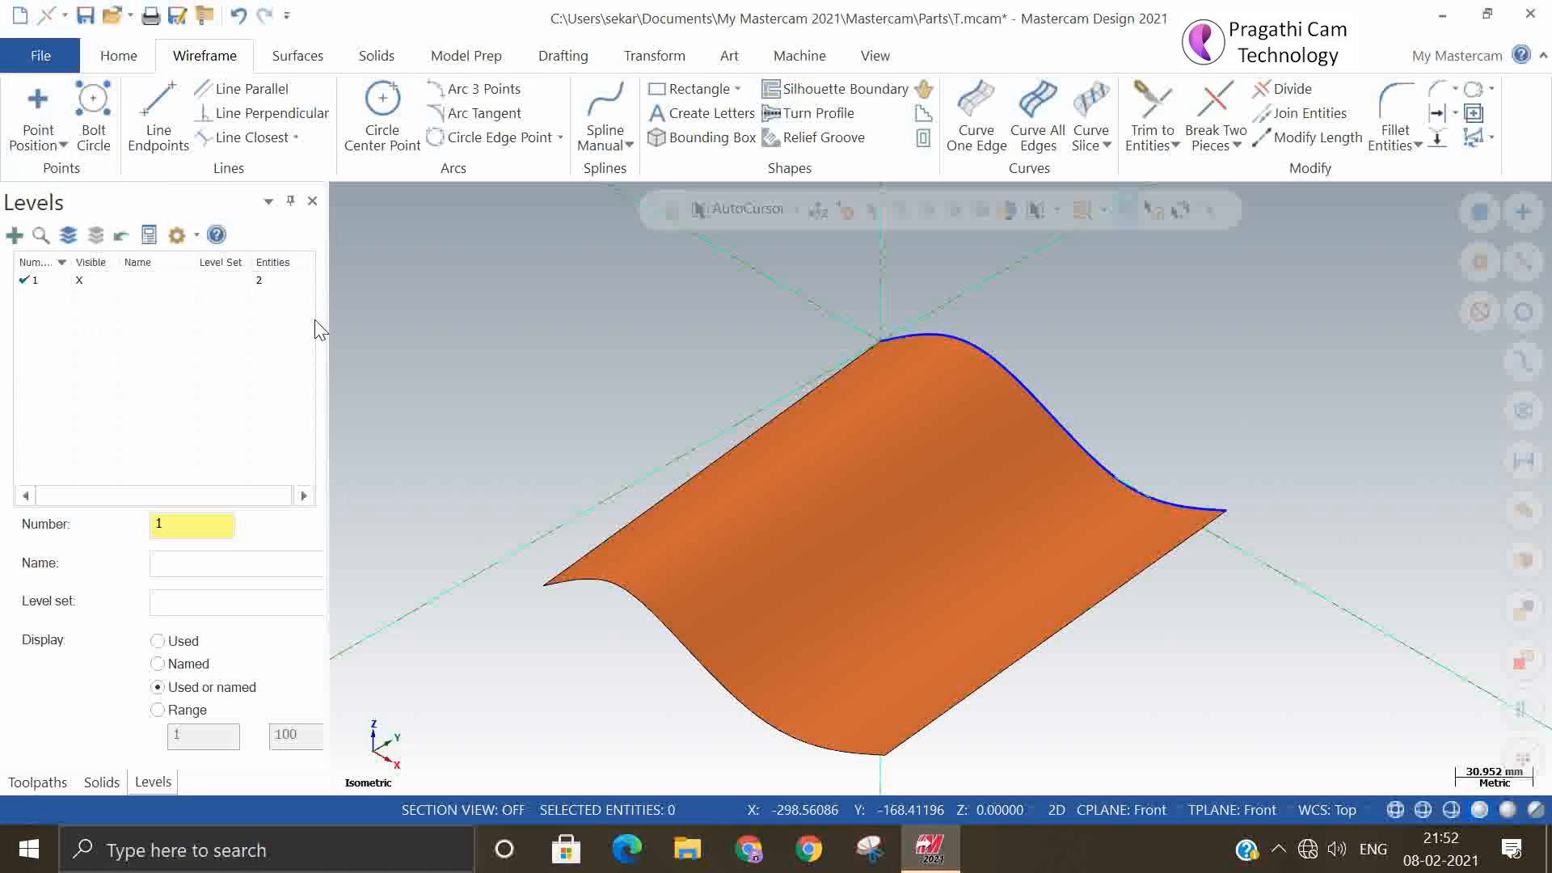
left_click(781, 510)
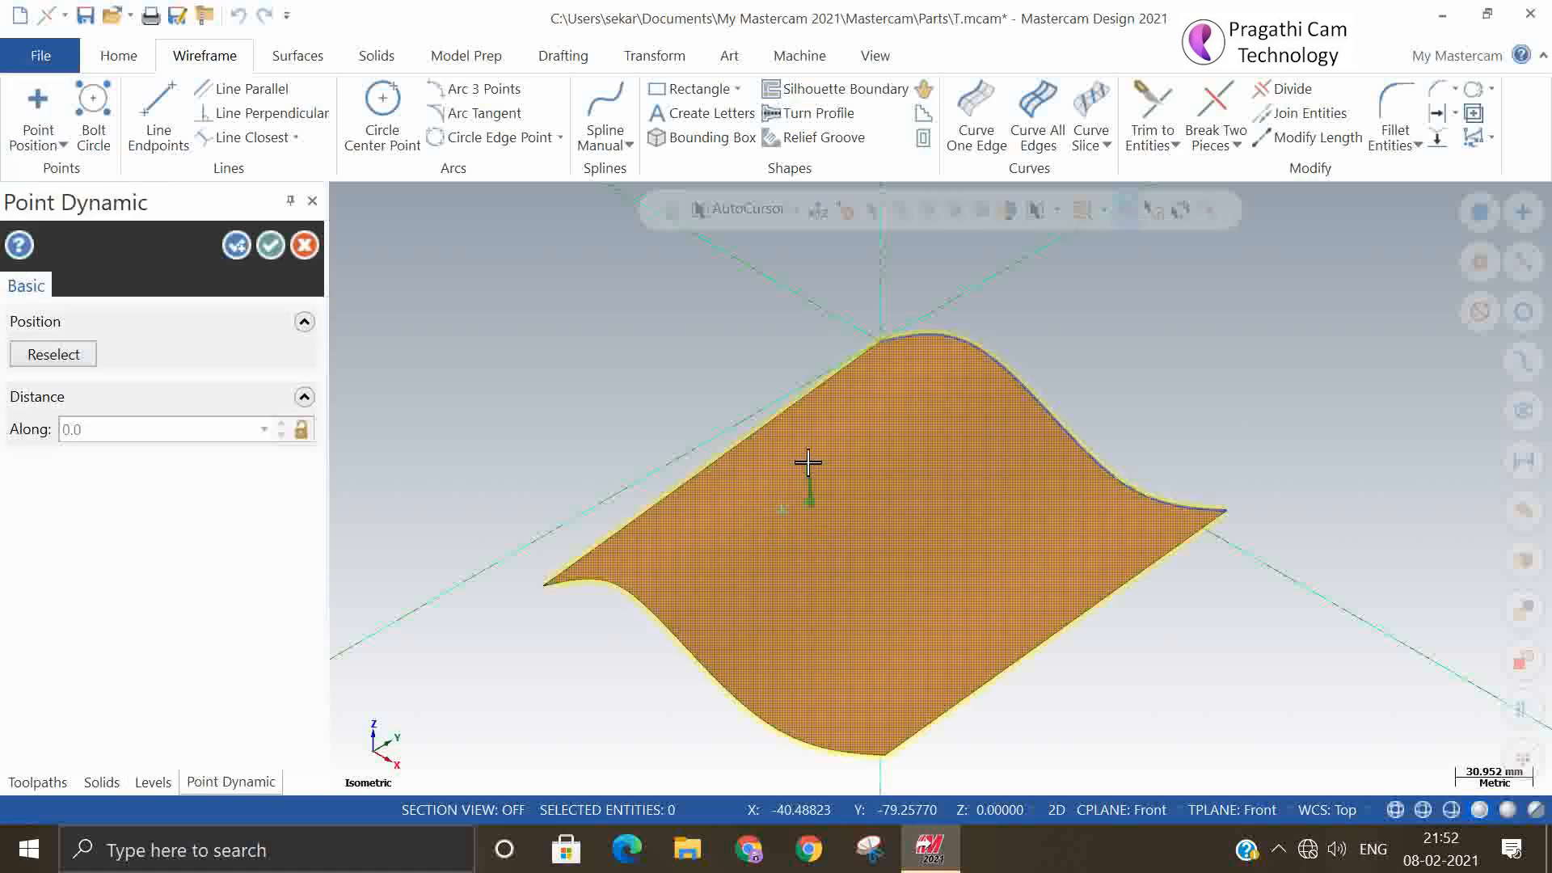
left_click(1057, 809)
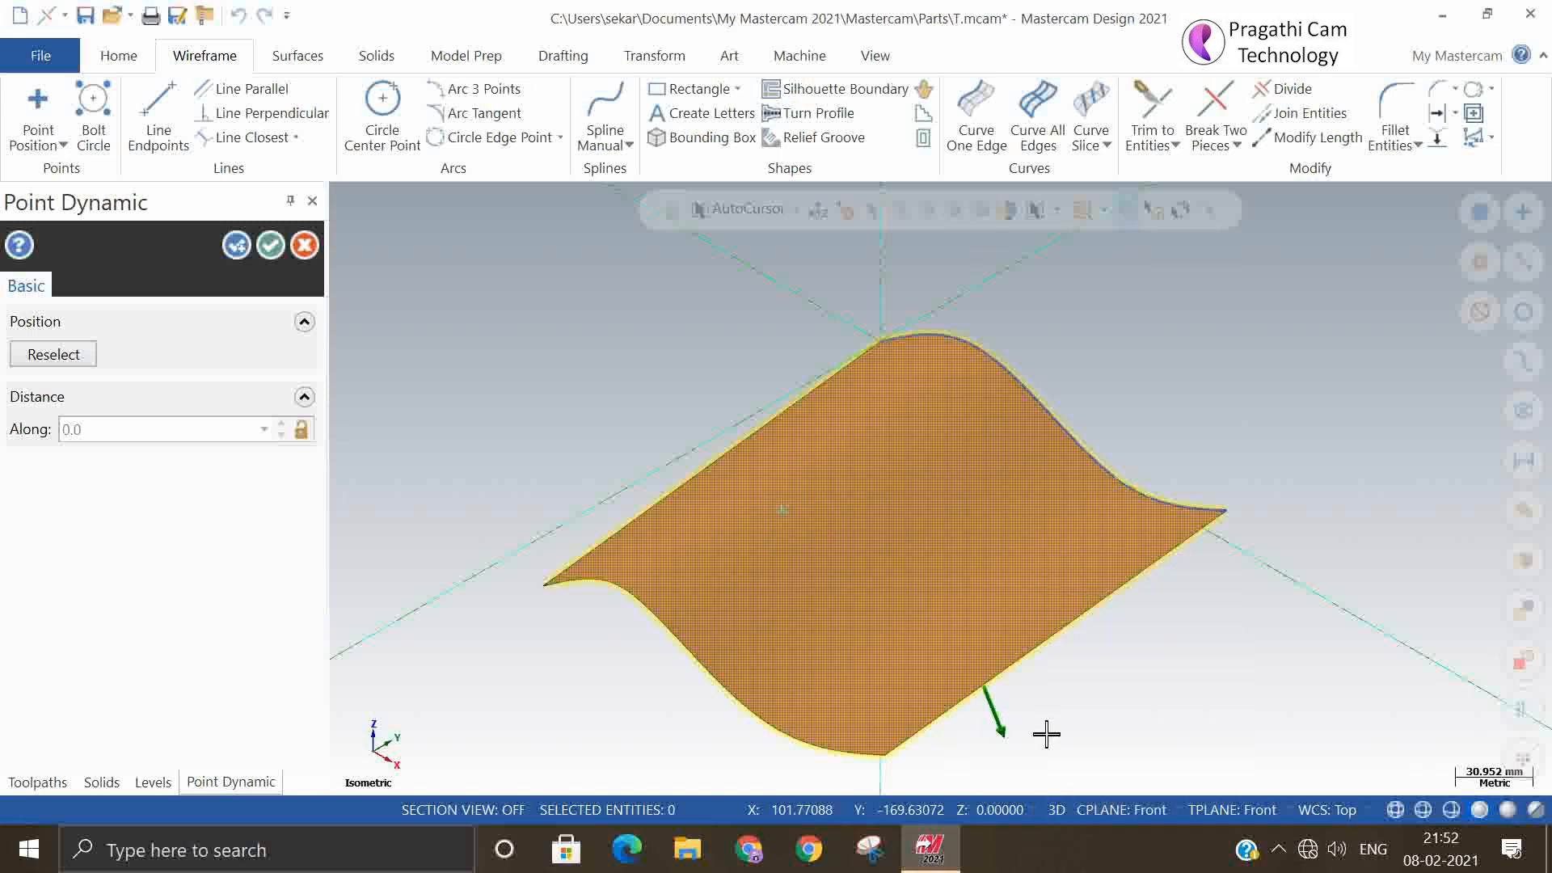
key("Escape")
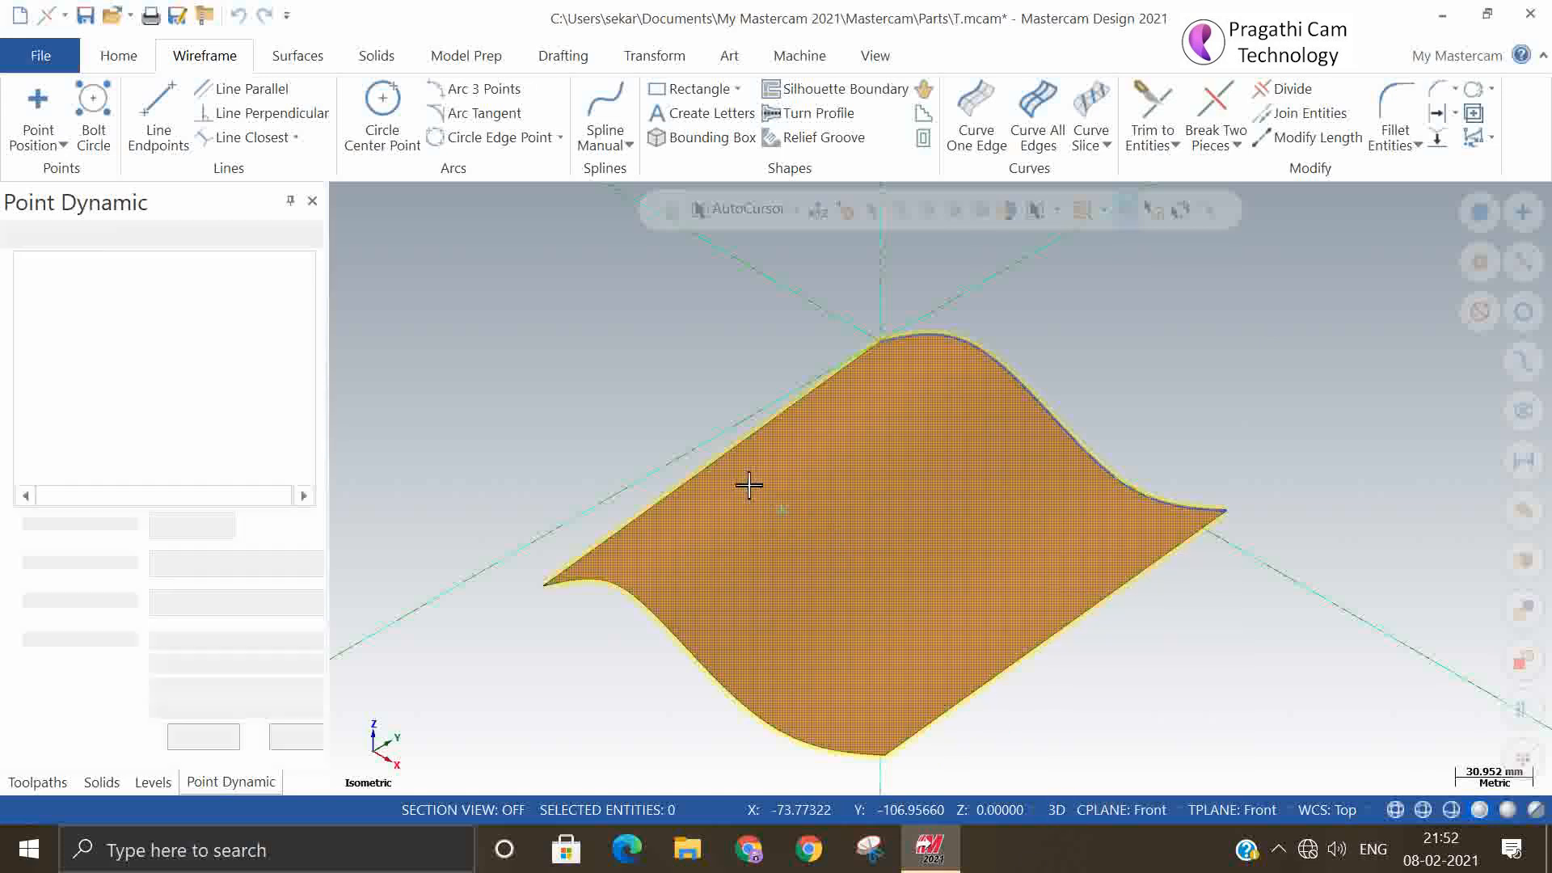
middle_click_drag(665, 634, 600, 550)
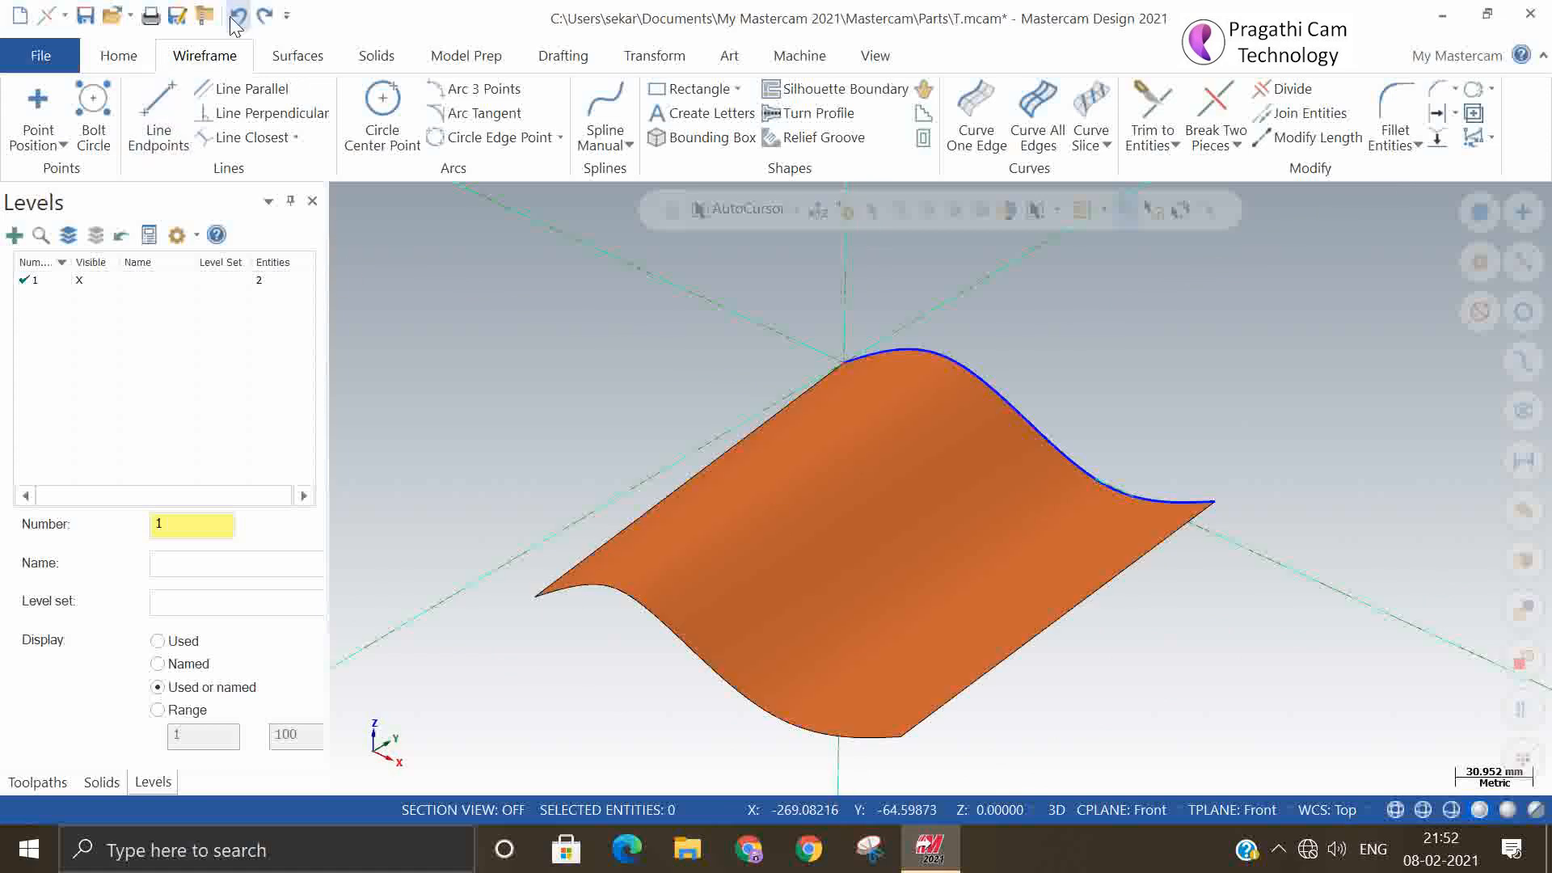
- Place eight dynamic points in a rough ring on the wavy draft surface
left_click(64, 147)
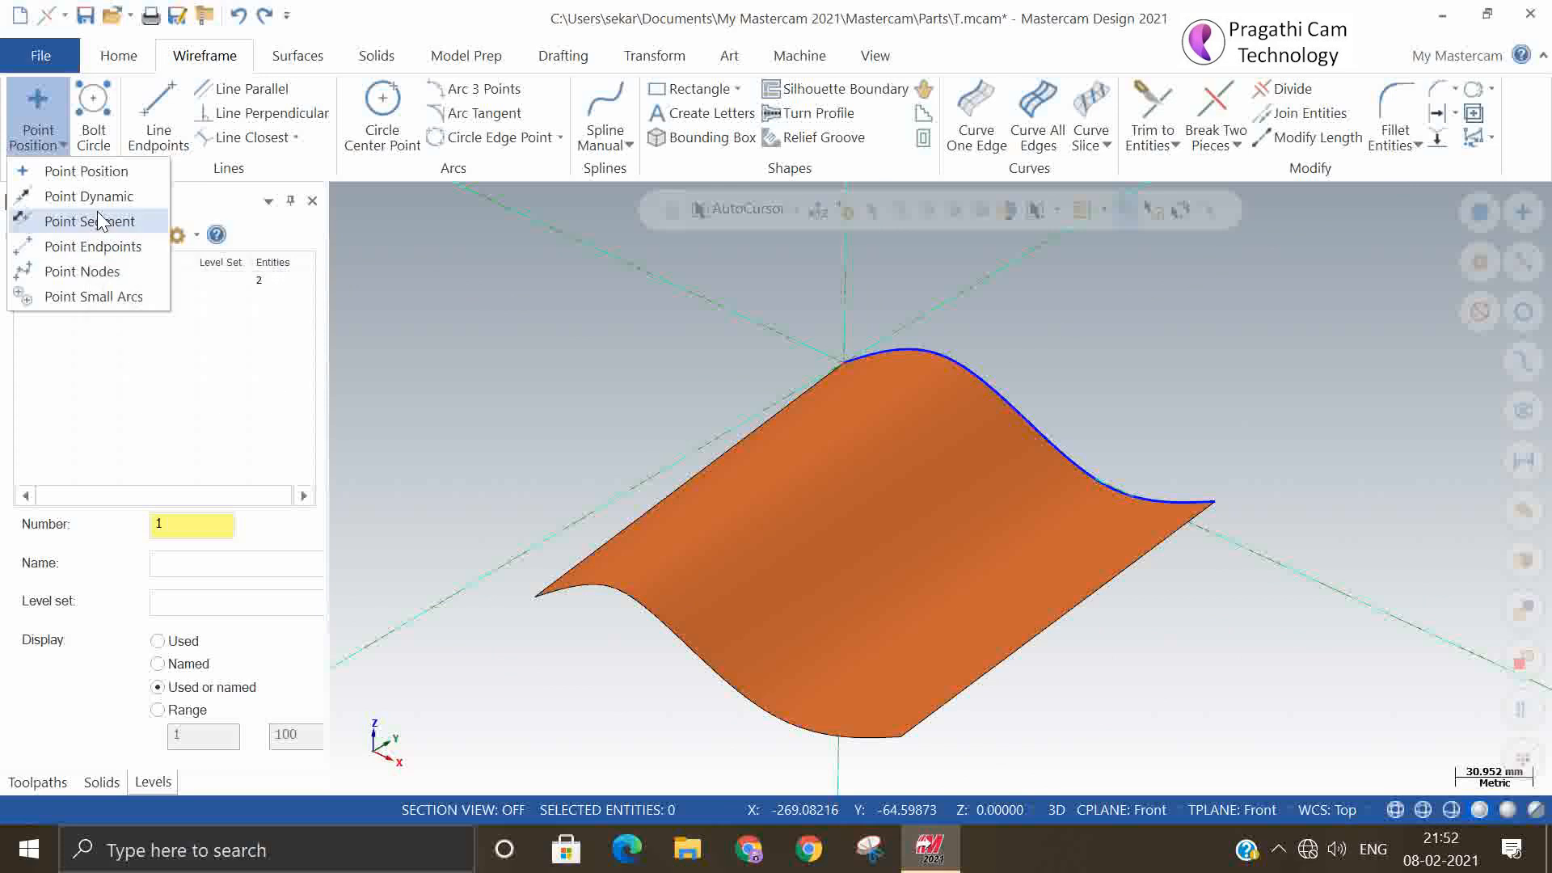
left_click(87, 197)
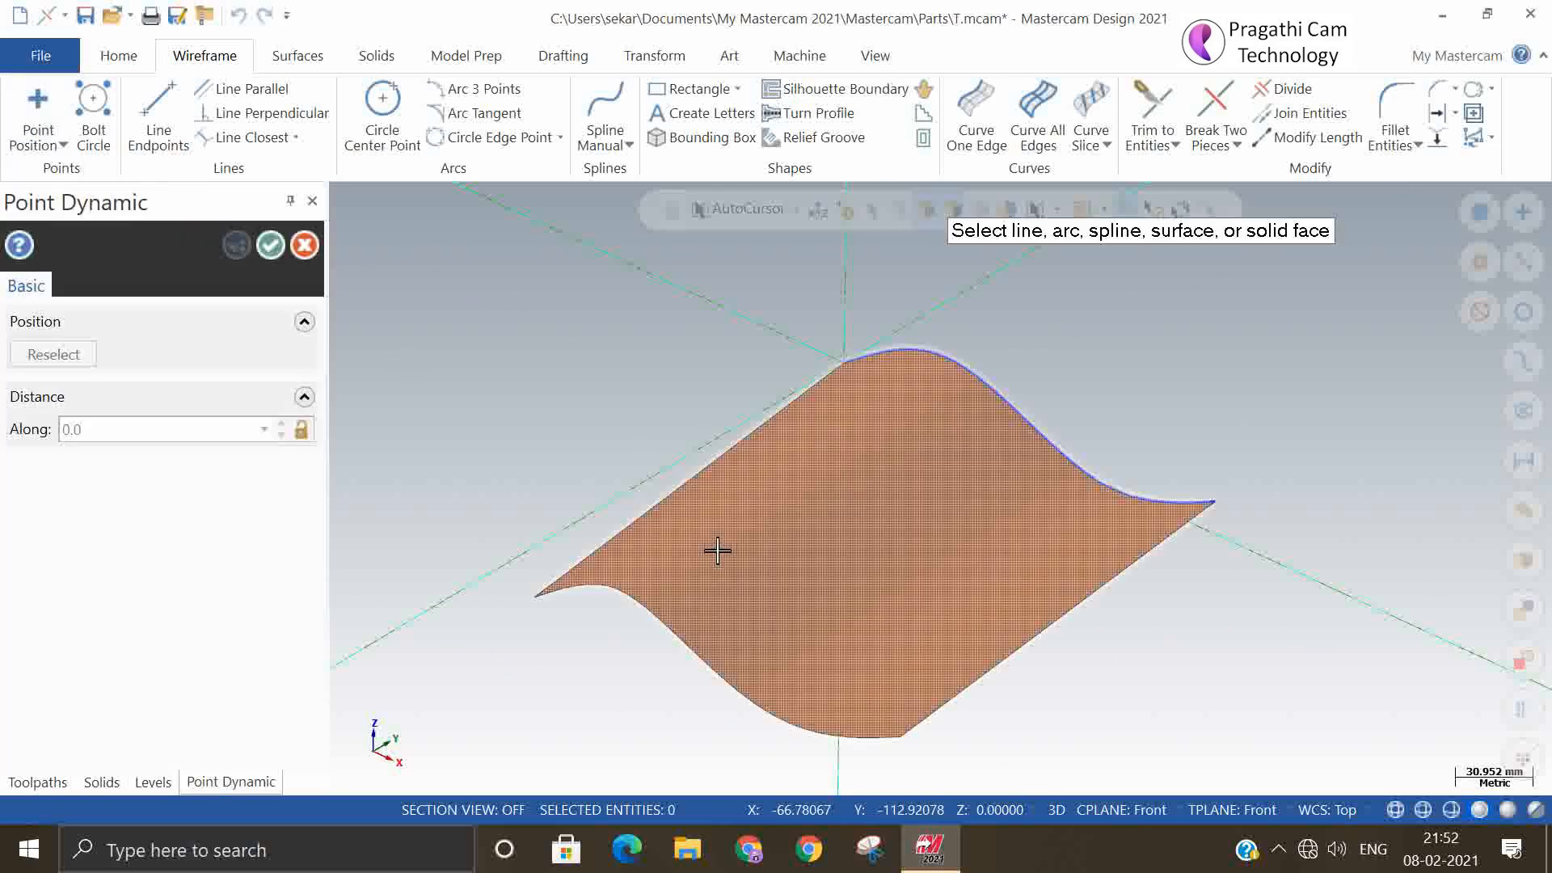
left_click(745, 493)
left_click(879, 560)
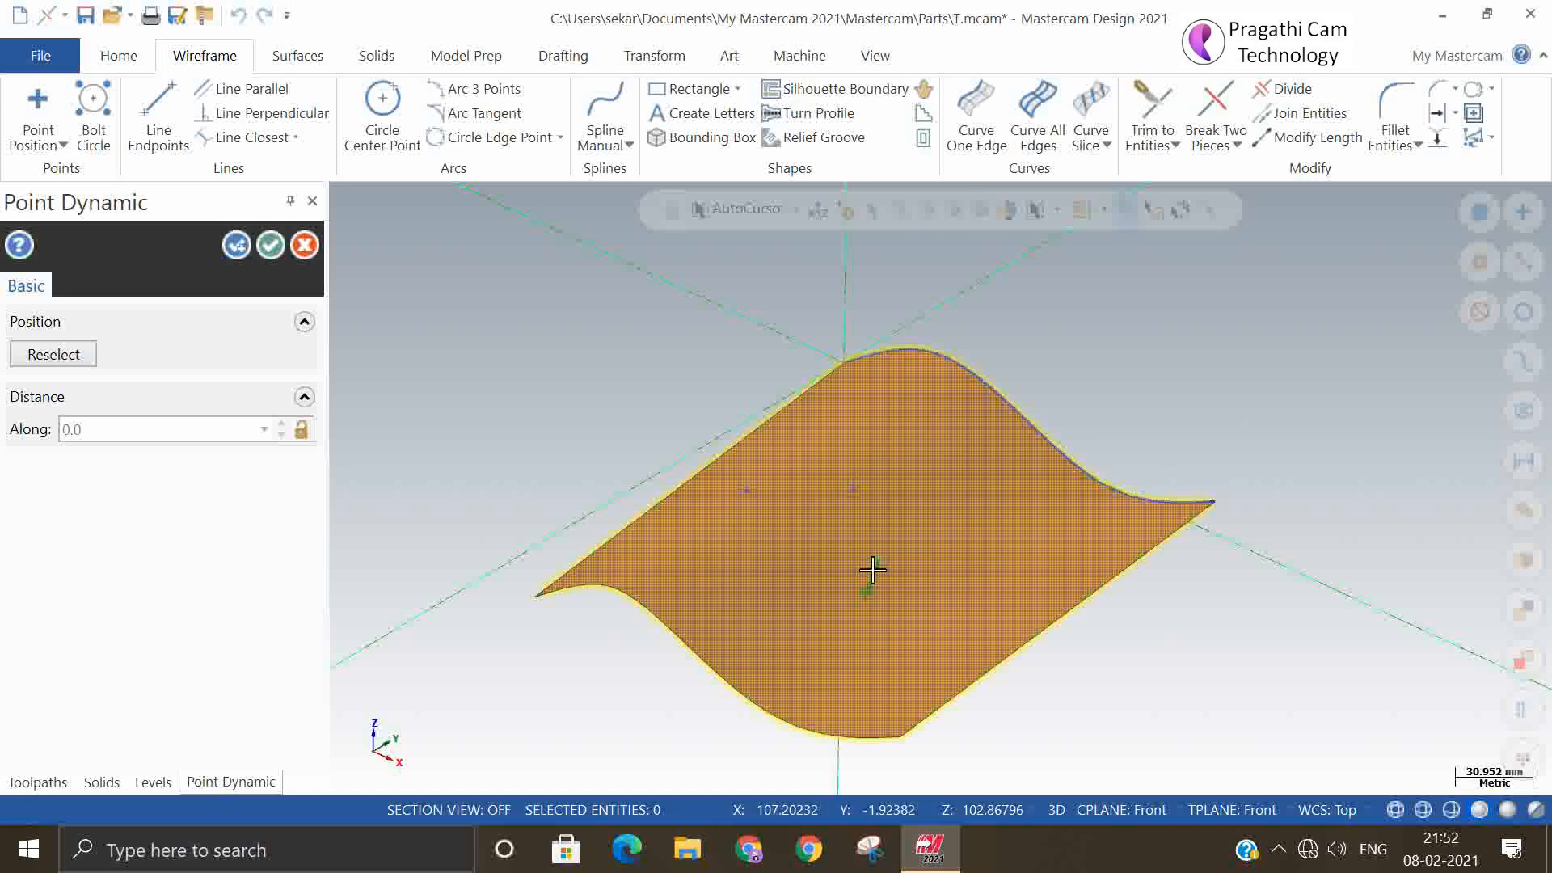
left_click(809, 610)
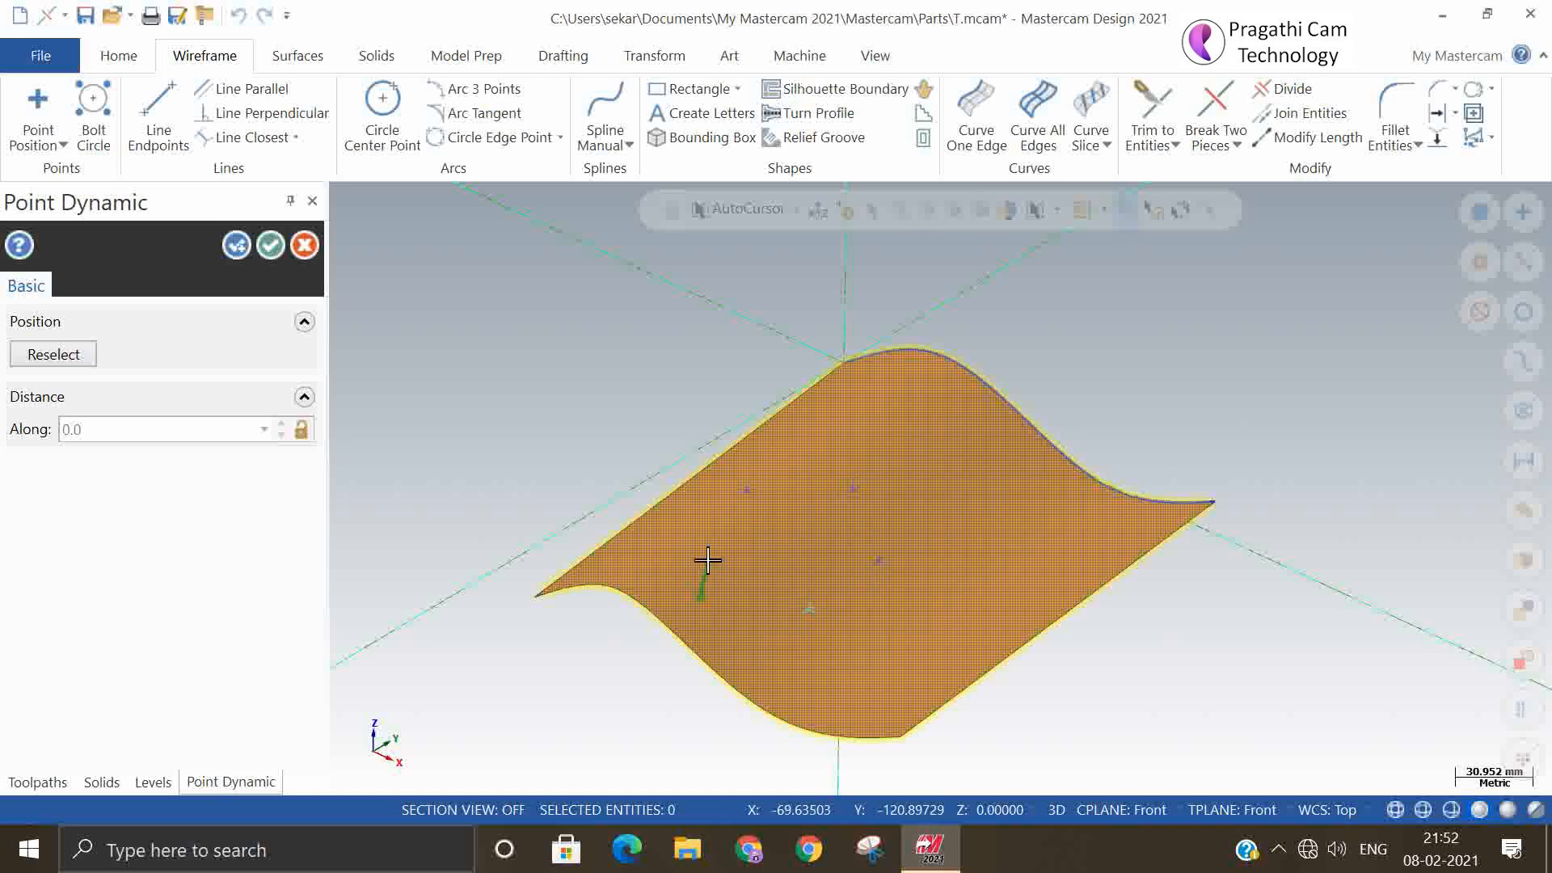
left_click(754, 599)
left_click(722, 514)
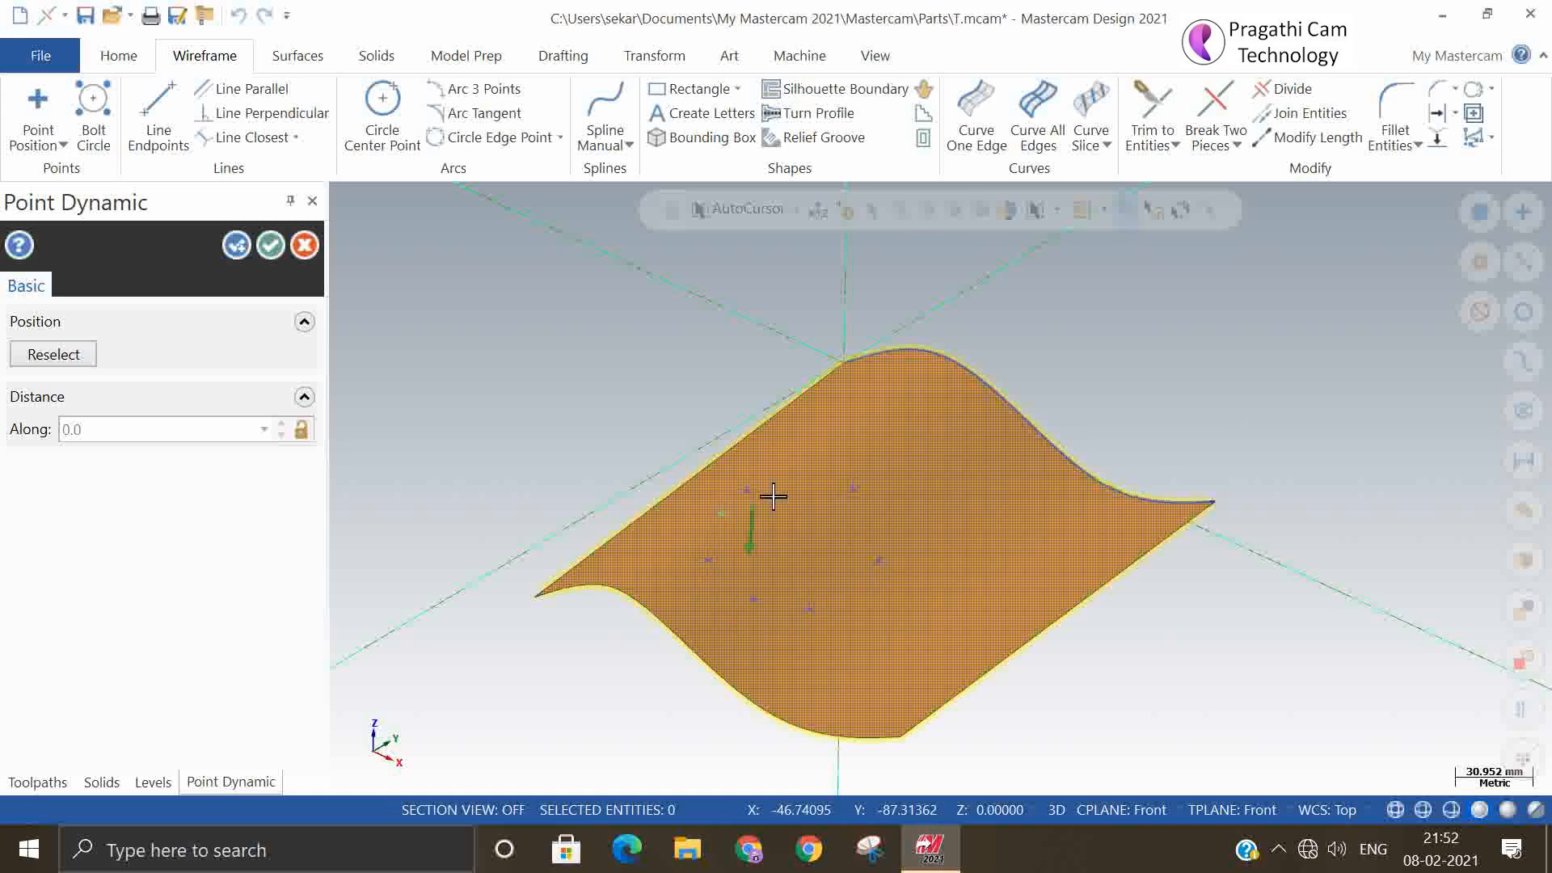
left_click(805, 482)
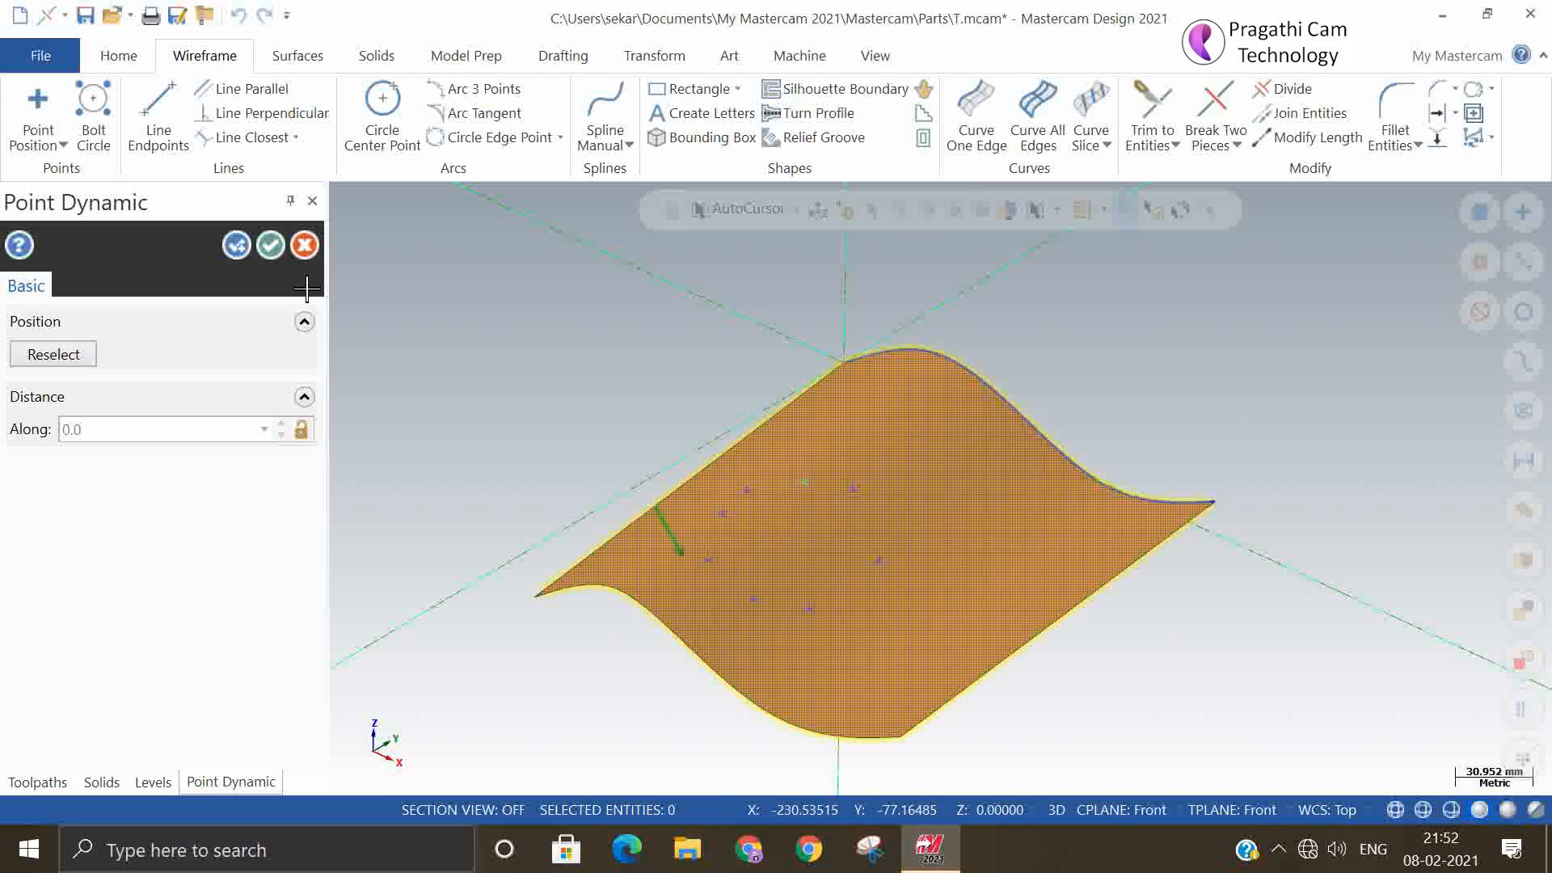
left_click(271, 245)
middle_click_drag(502, 526, 637, 527)
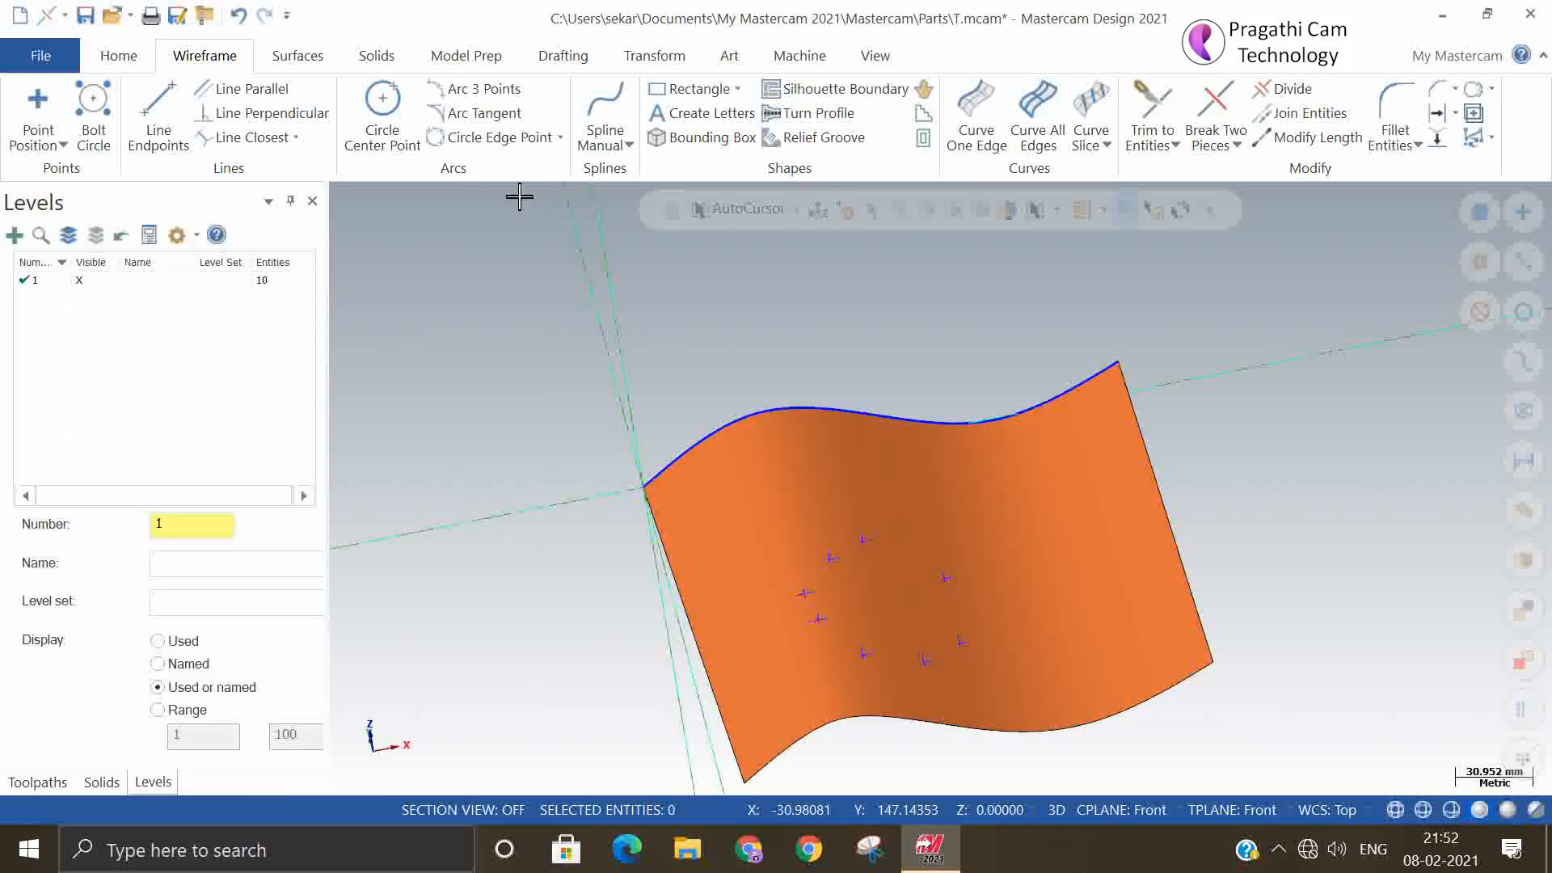
- Draw a closed manual spline through the eight points on the wavy surface, ending at its starting point
left_click(628, 146)
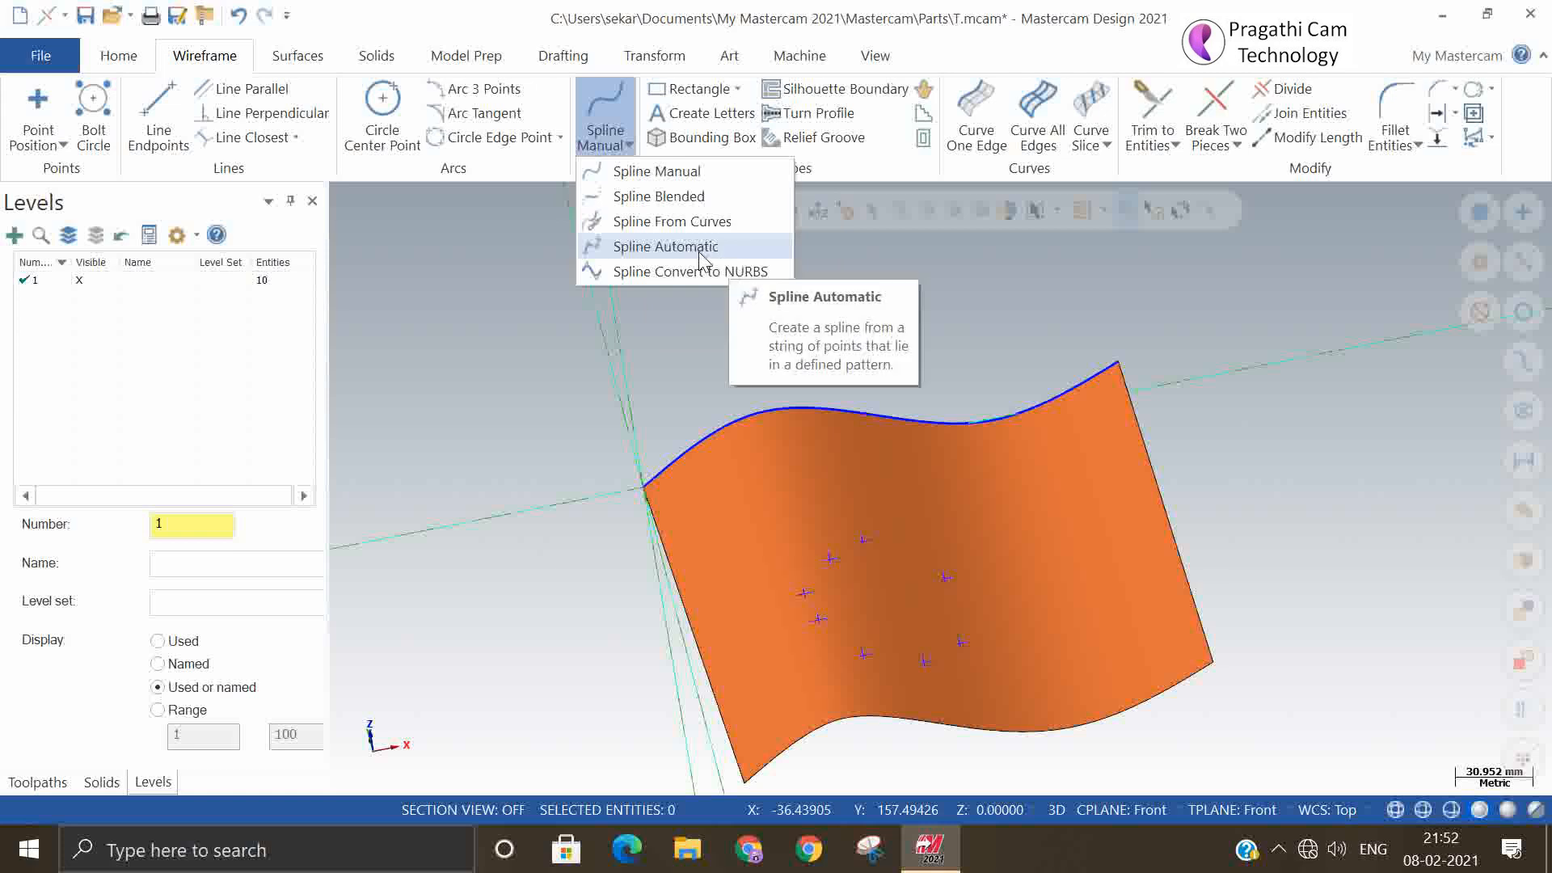
left_click(665, 180)
left_click(804, 592)
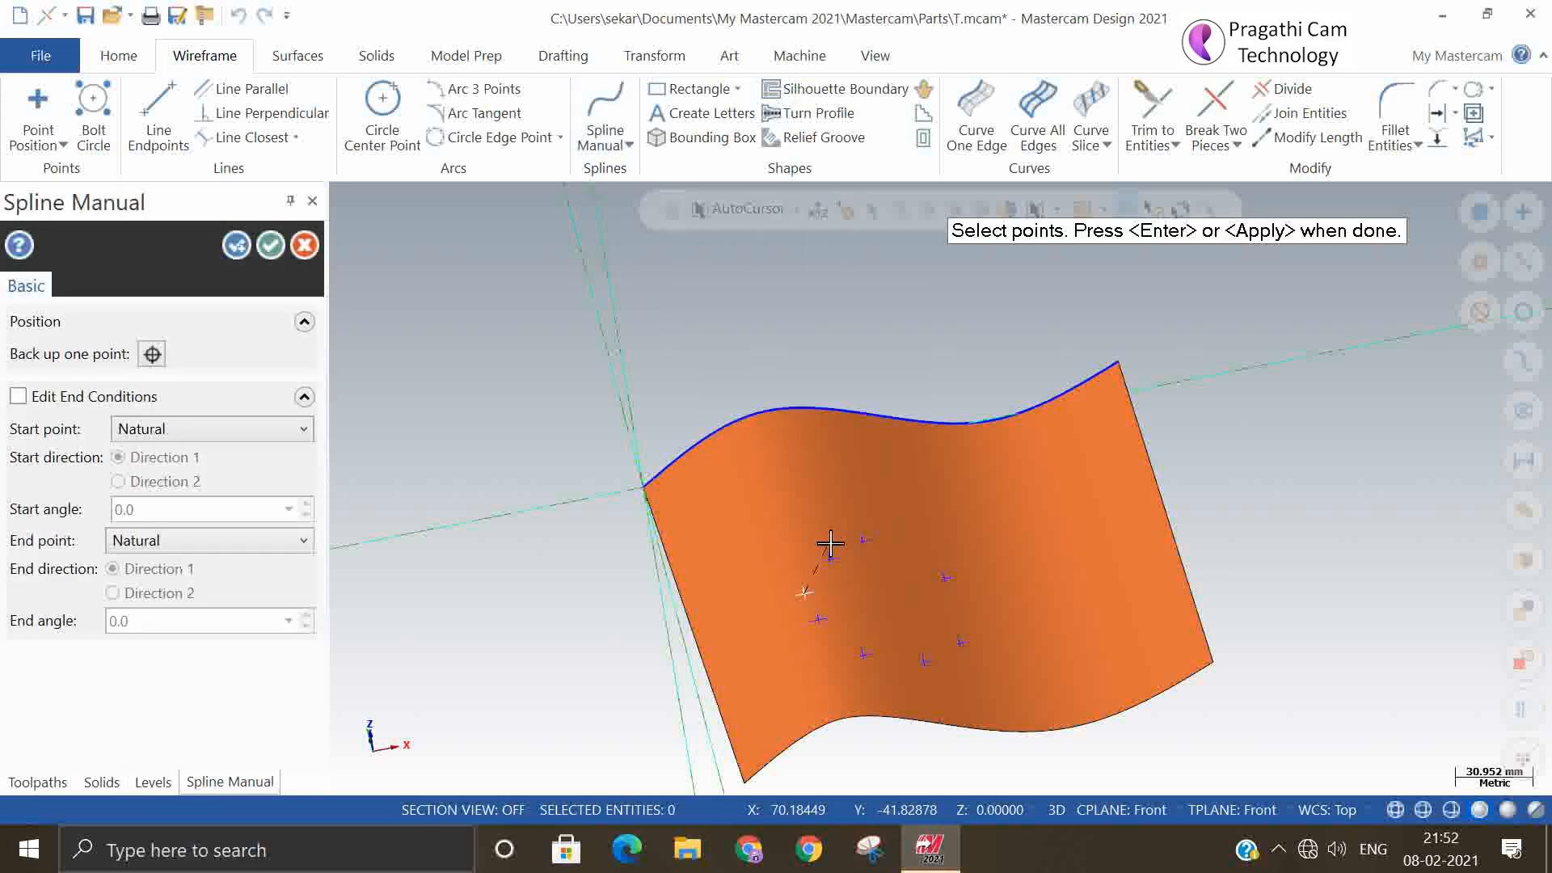
left_click(832, 557)
left_click(864, 540)
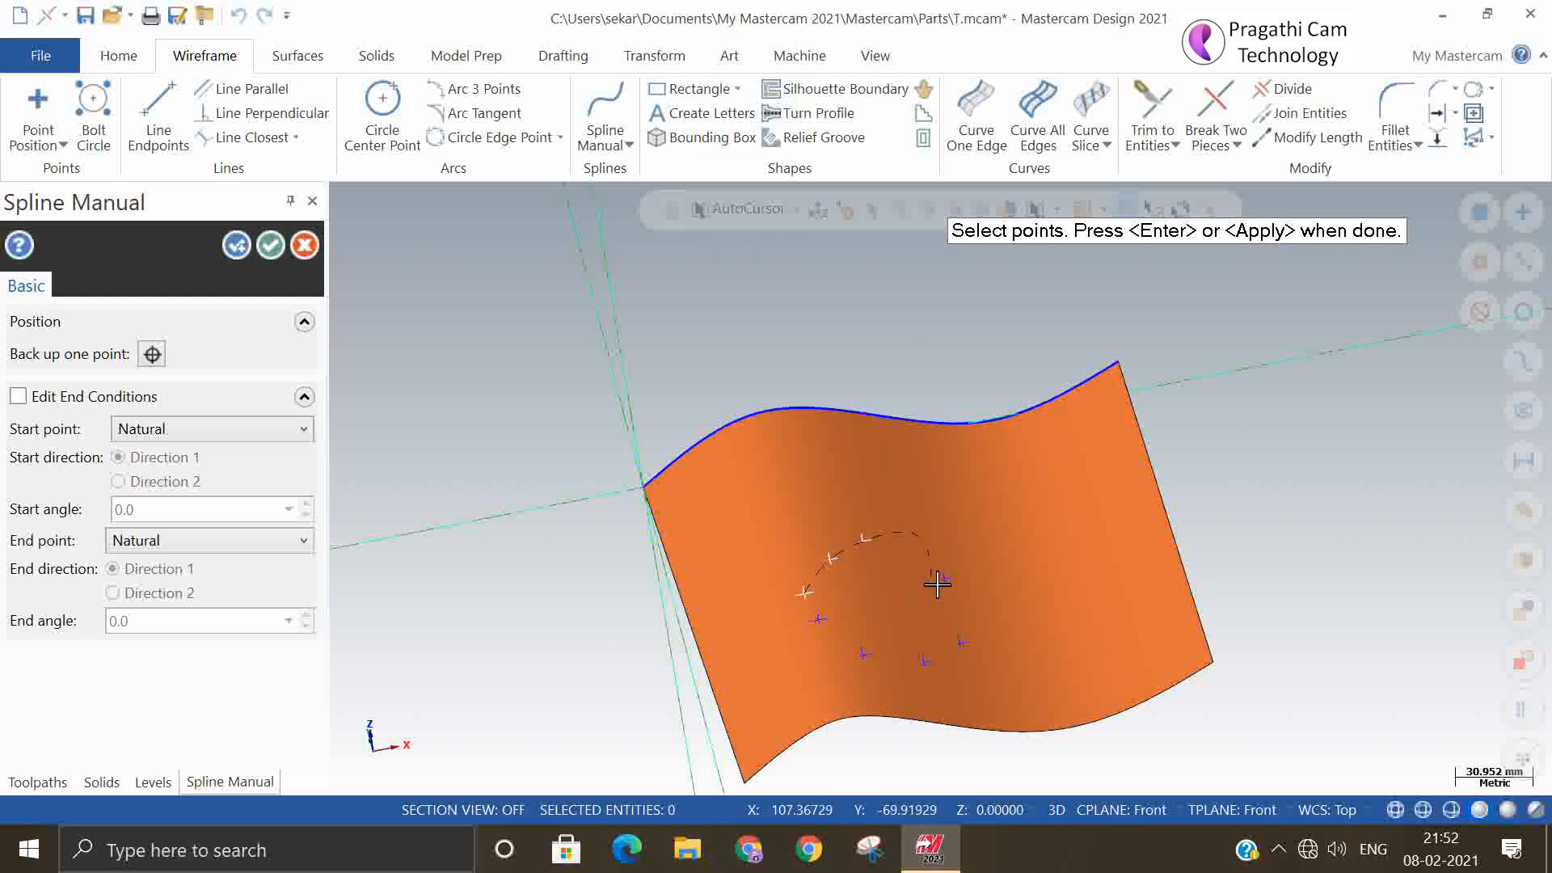
left_click(944, 579)
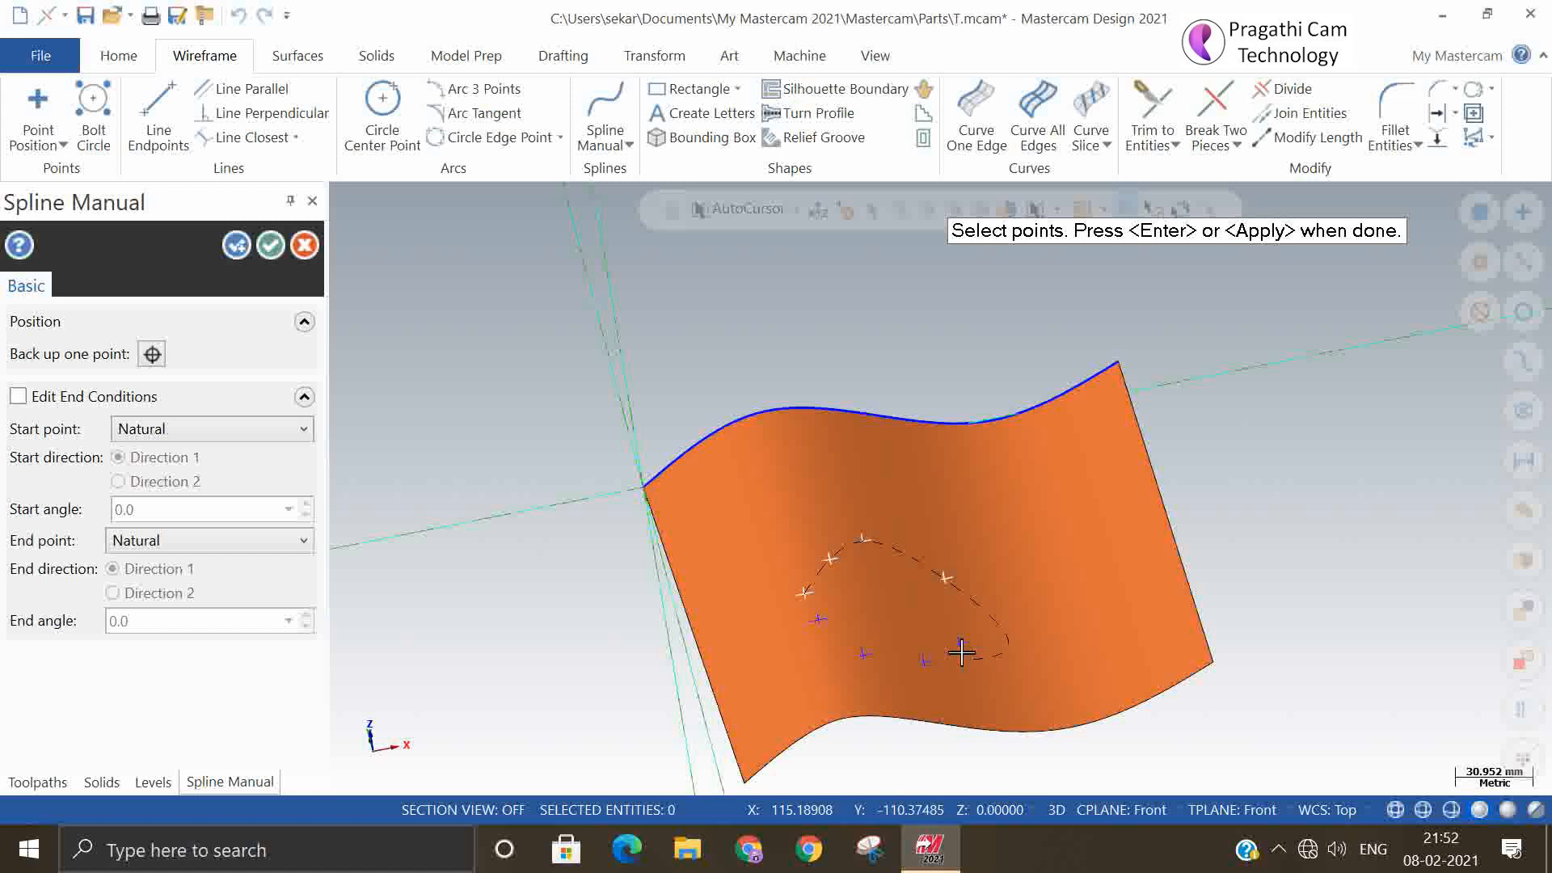
left_click(960, 644)
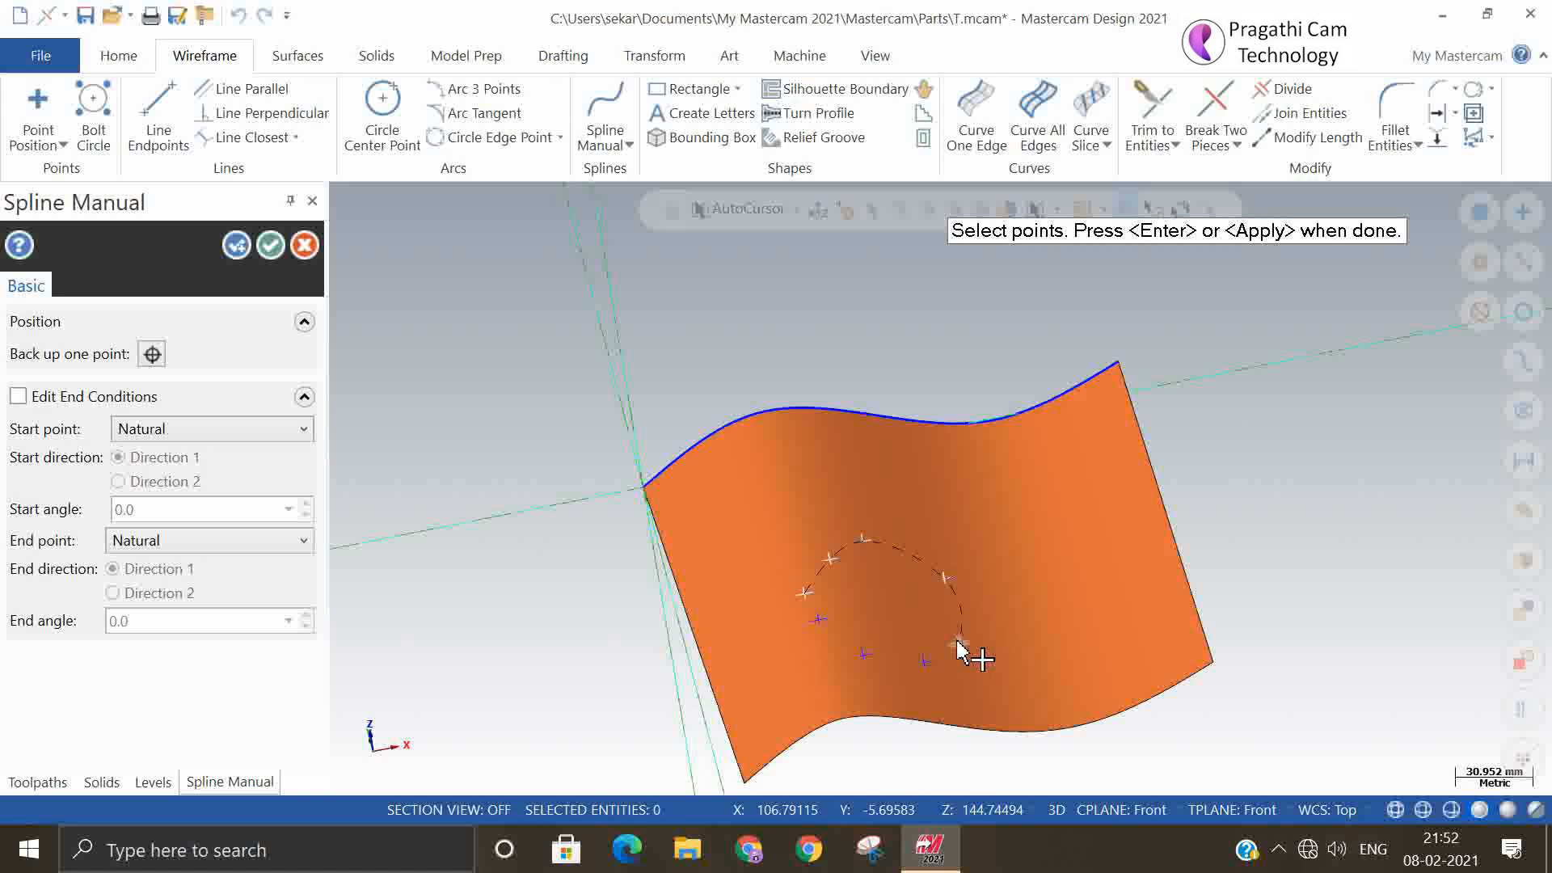
left_click(923, 663)
left_click(862, 655)
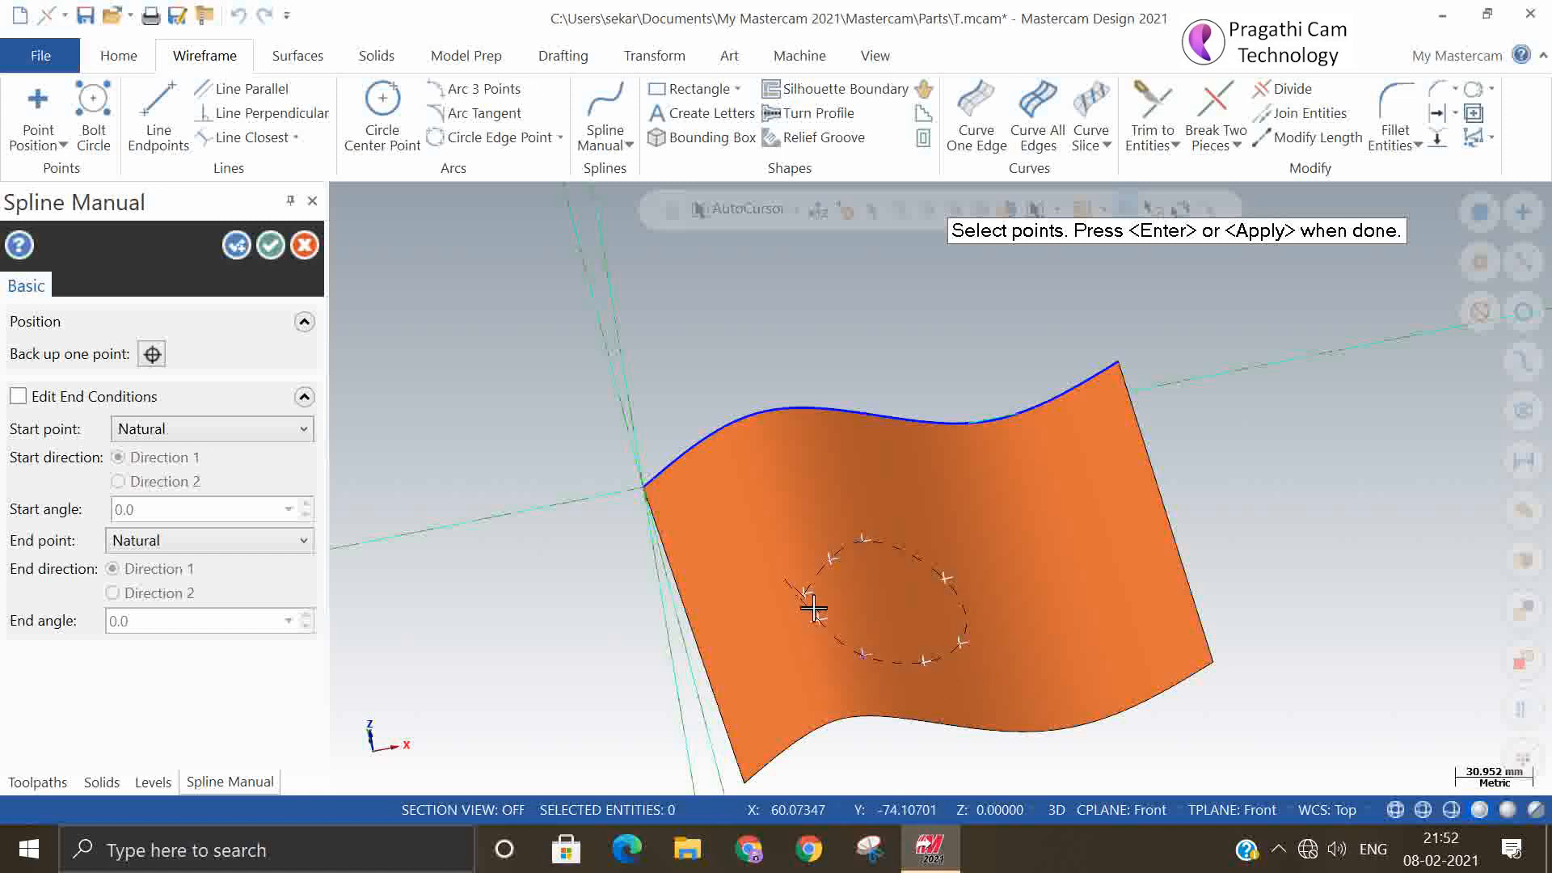
left_click(818, 619)
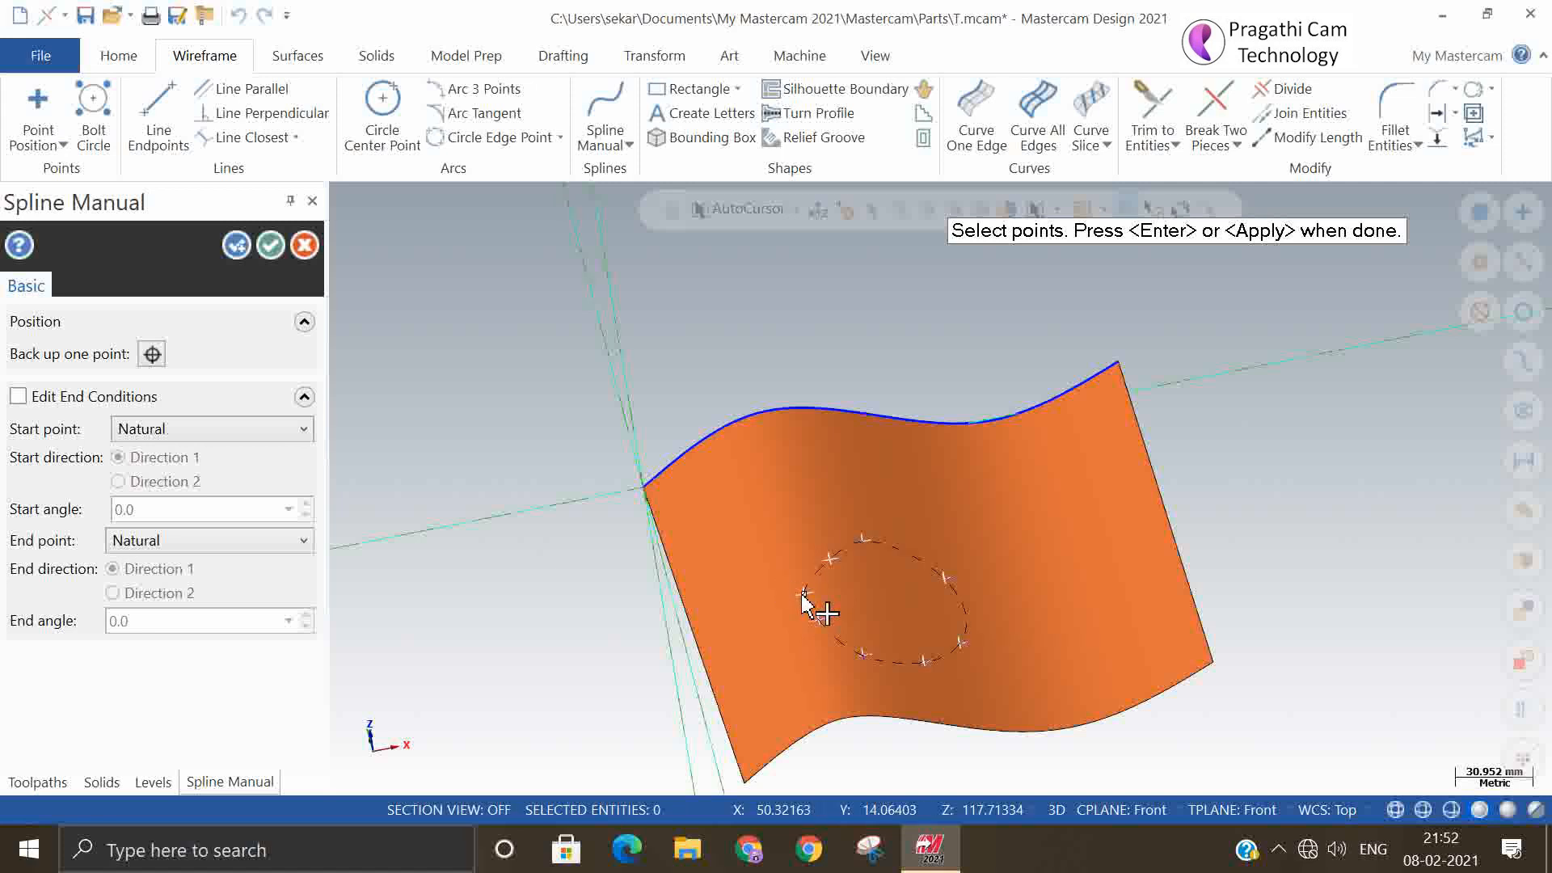
left_click(806, 594)
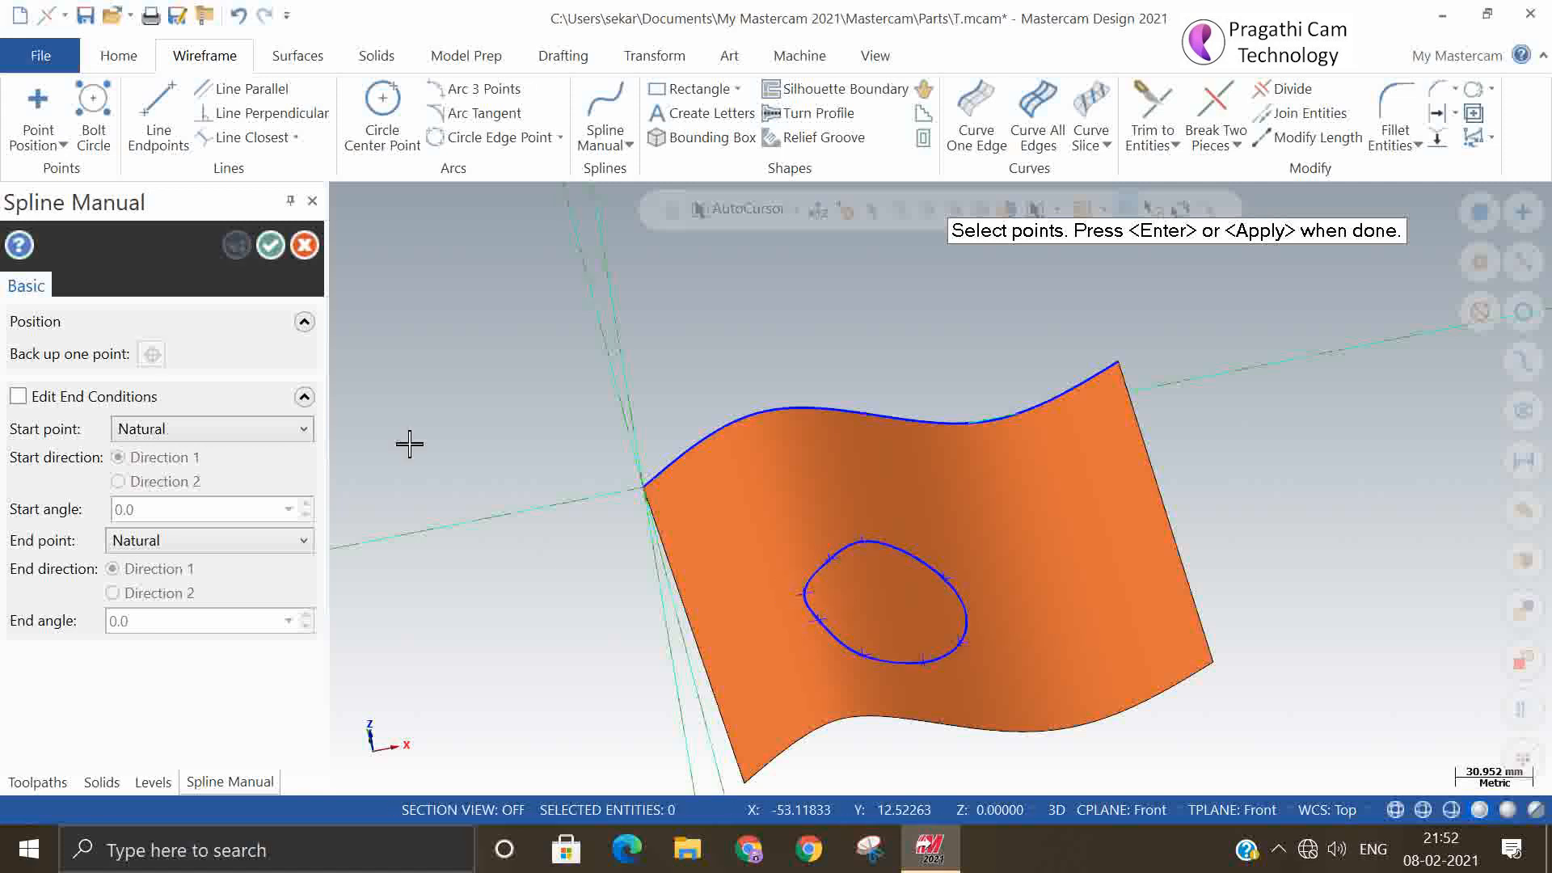
left_click(270, 244)
- Set the construction plane to Top and show the model in the isometric view
middle_click_drag(887, 641, 1034, 424)
right_click(1035, 424)
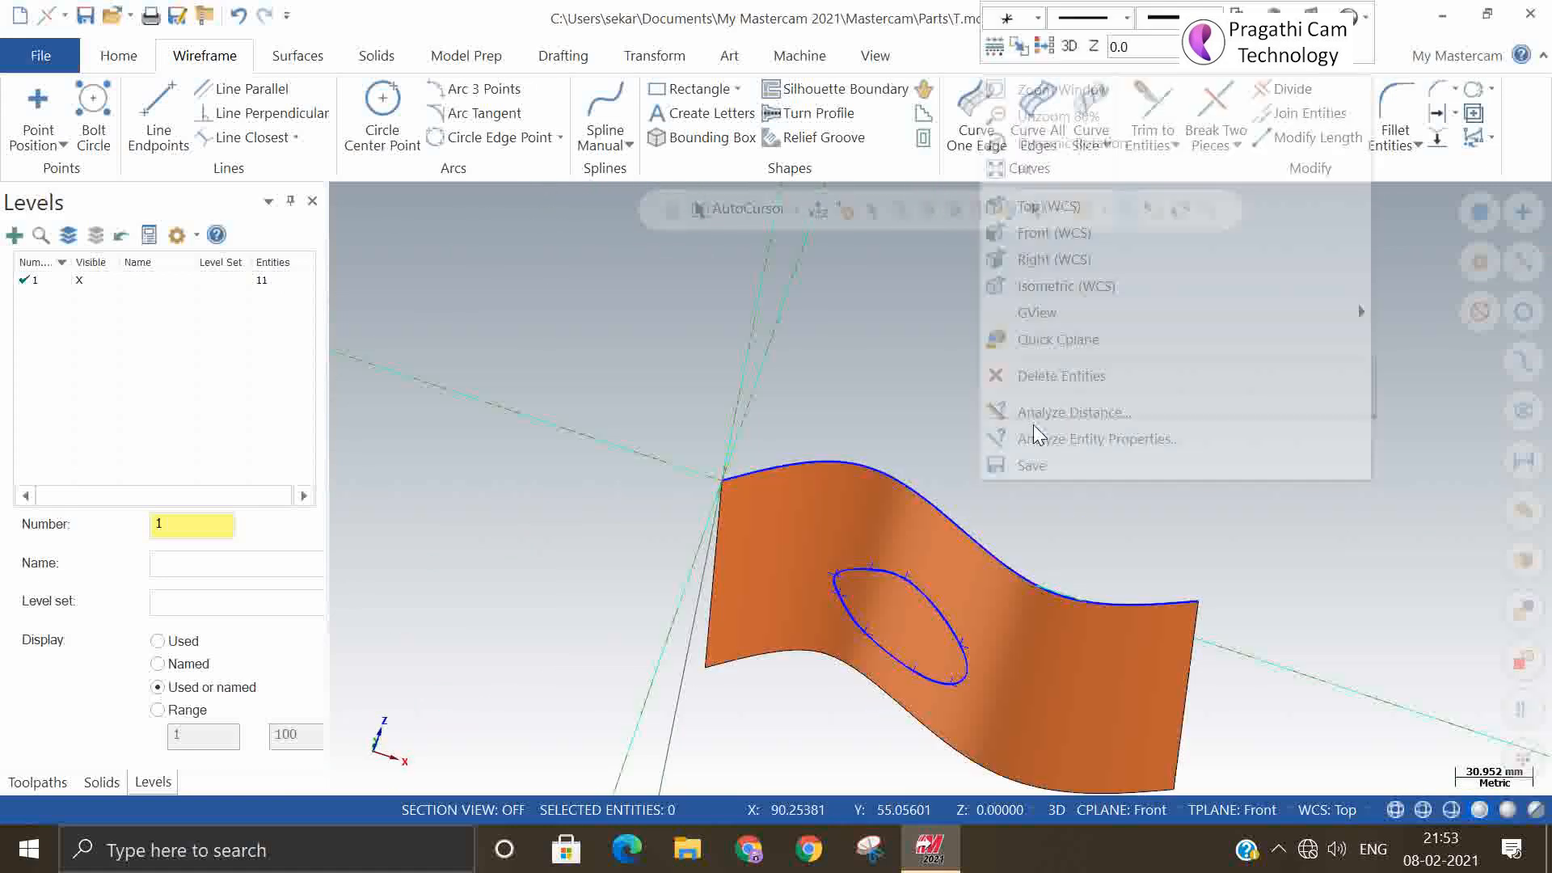
left_click(1091, 811)
left_click(1091, 574)
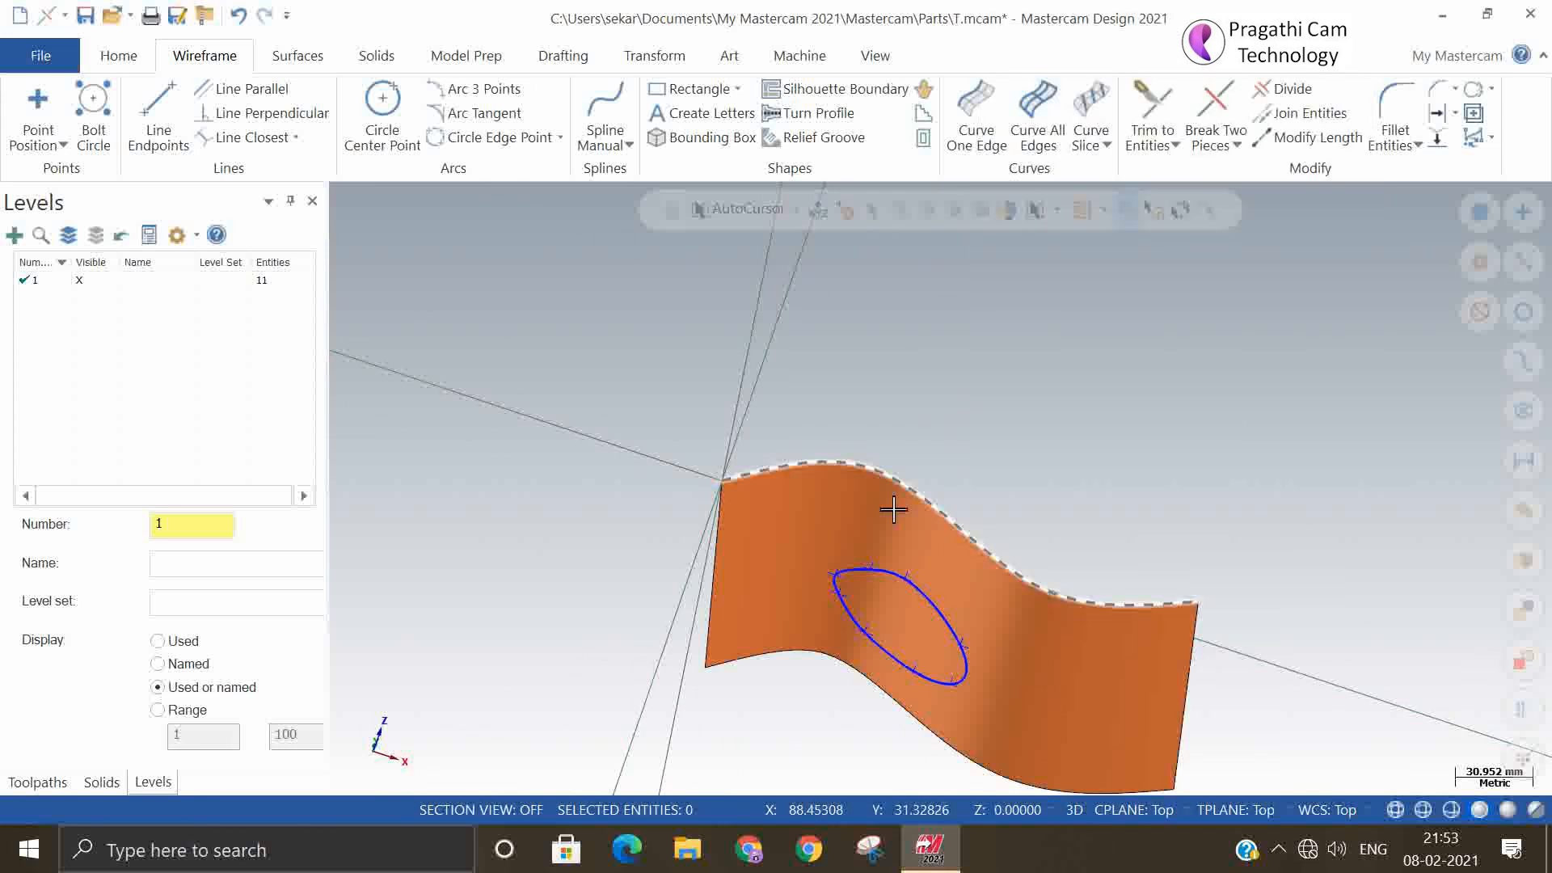
right_click(1033, 406)
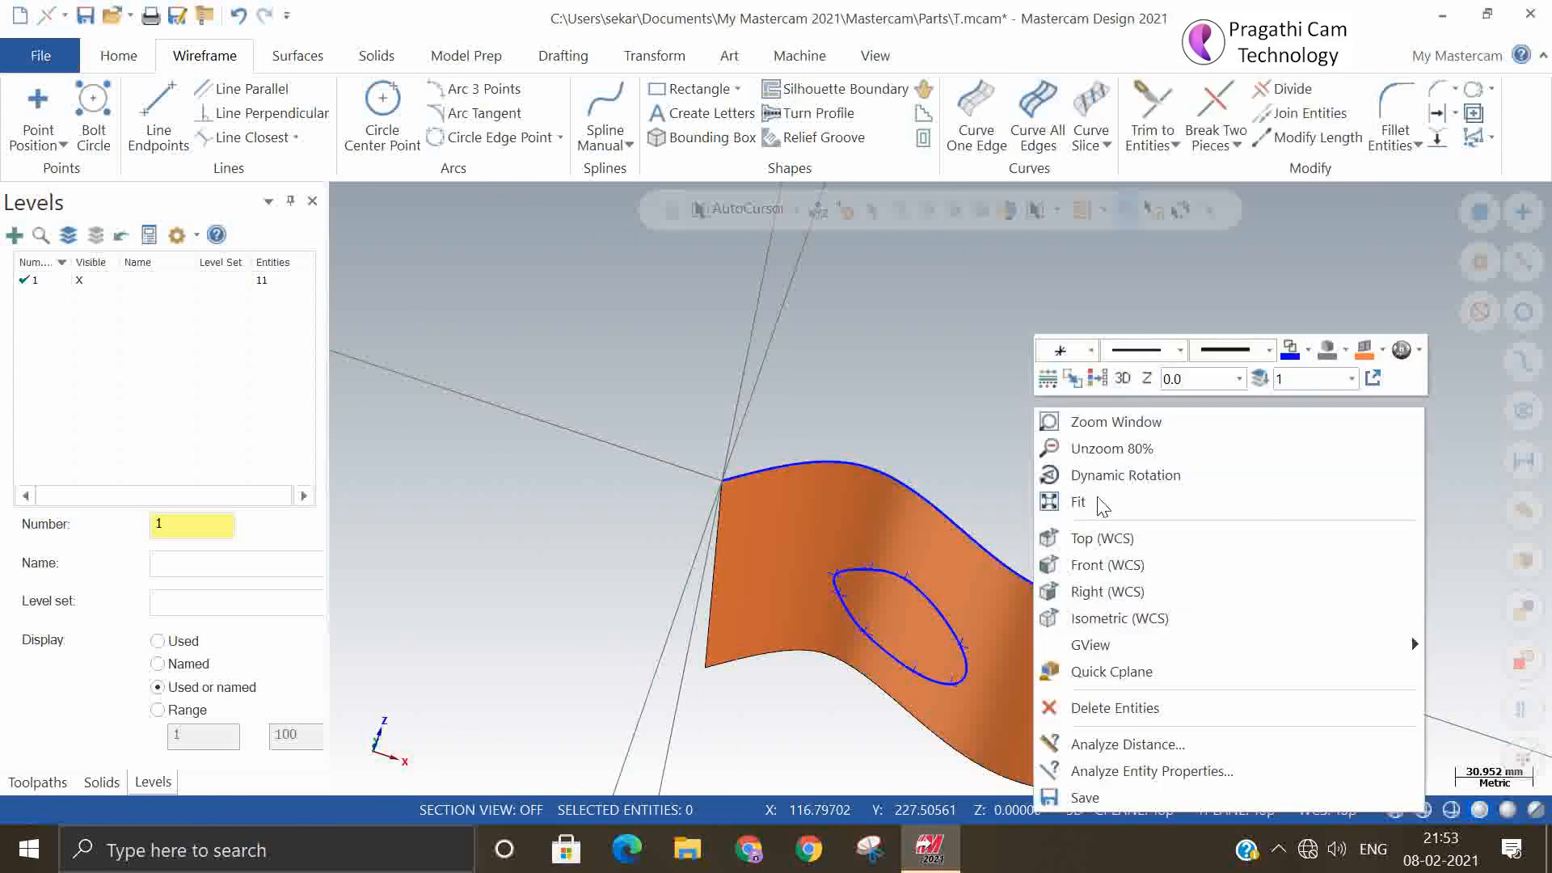
left_click(1120, 618)
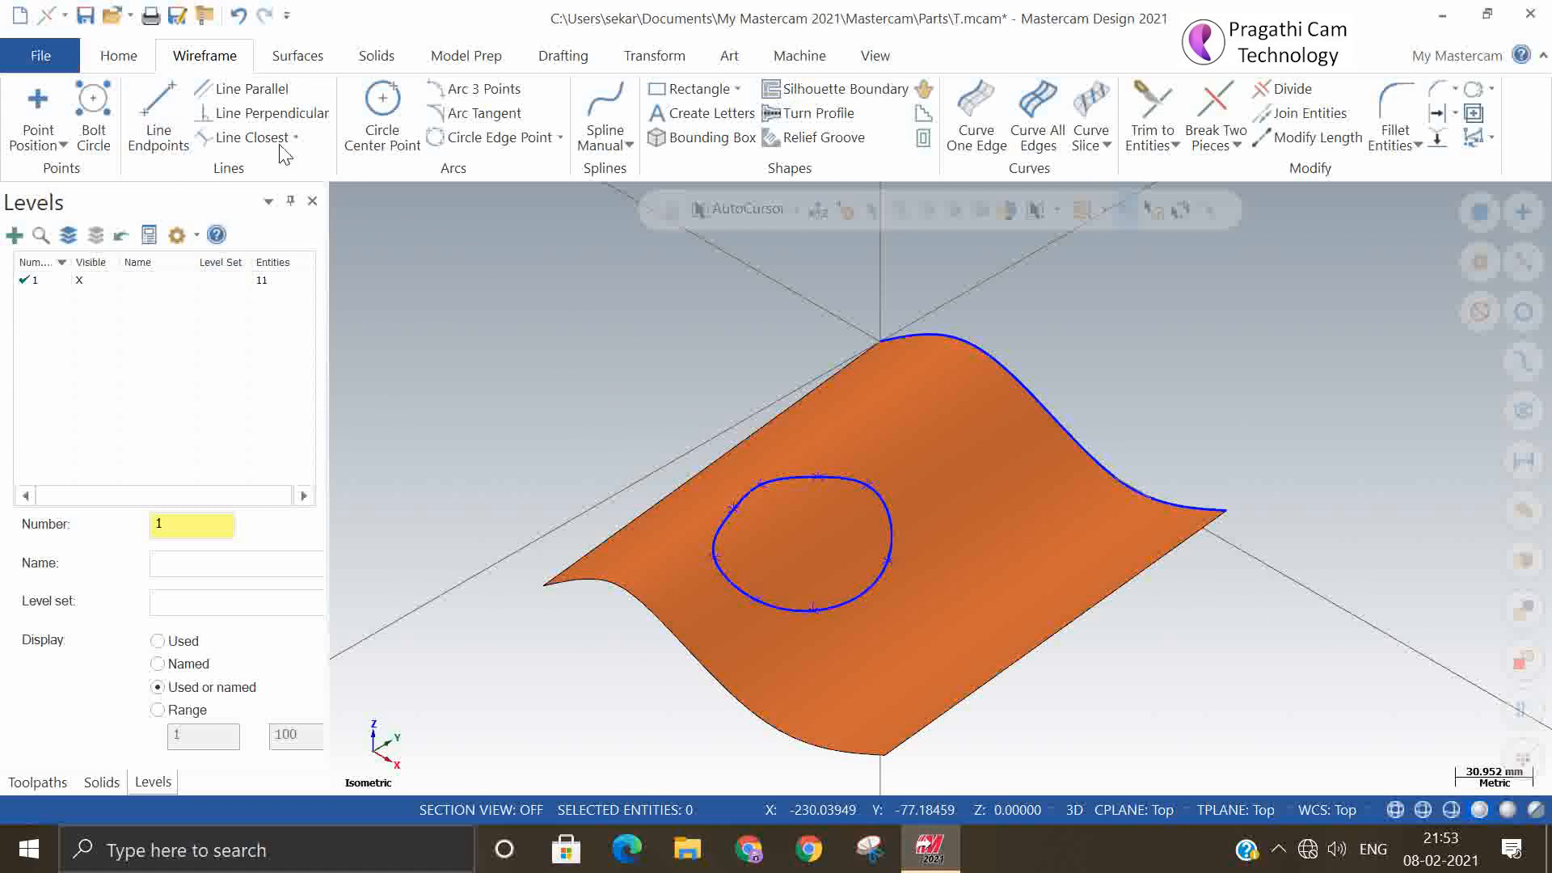
- Trim the wavy surface to the closed spline with Trim to Curves, keeping the area outside the loop
left_click(292, 56)
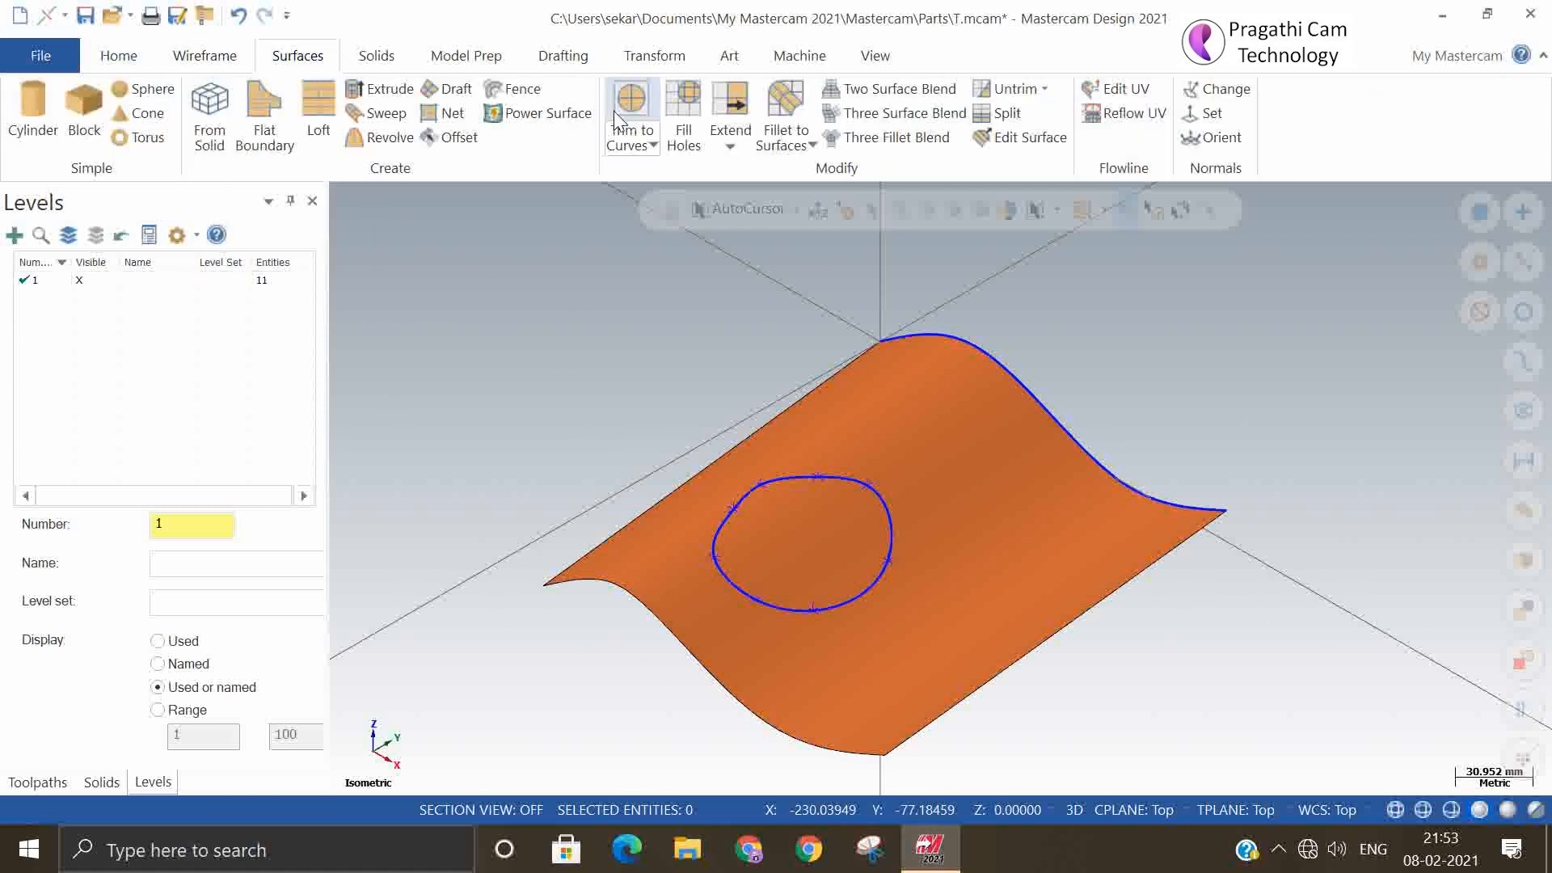
left_click(642, 142)
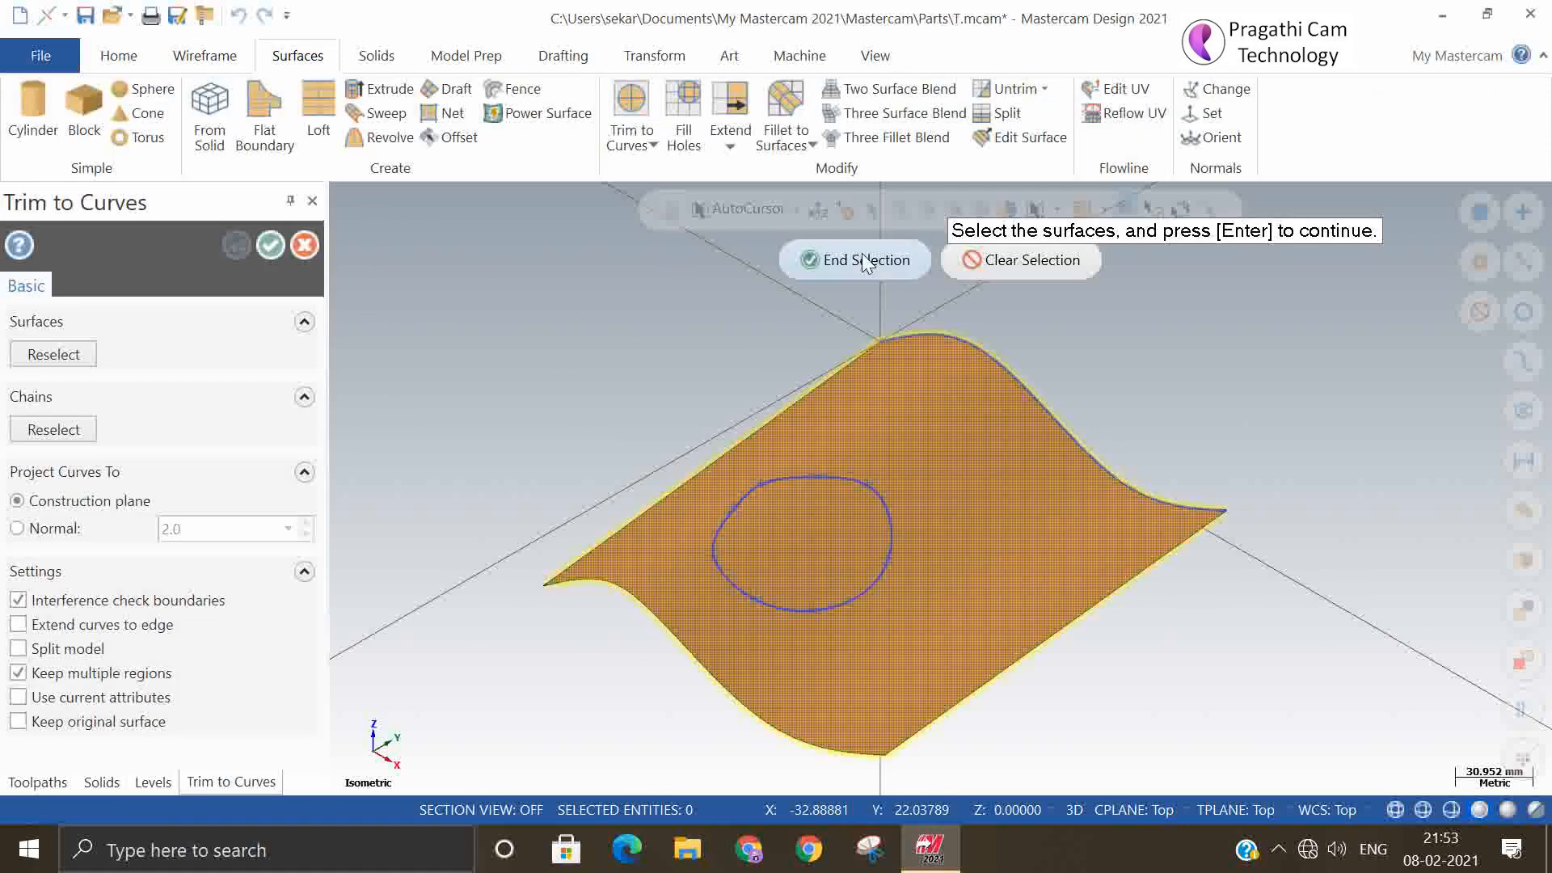
key("Return")
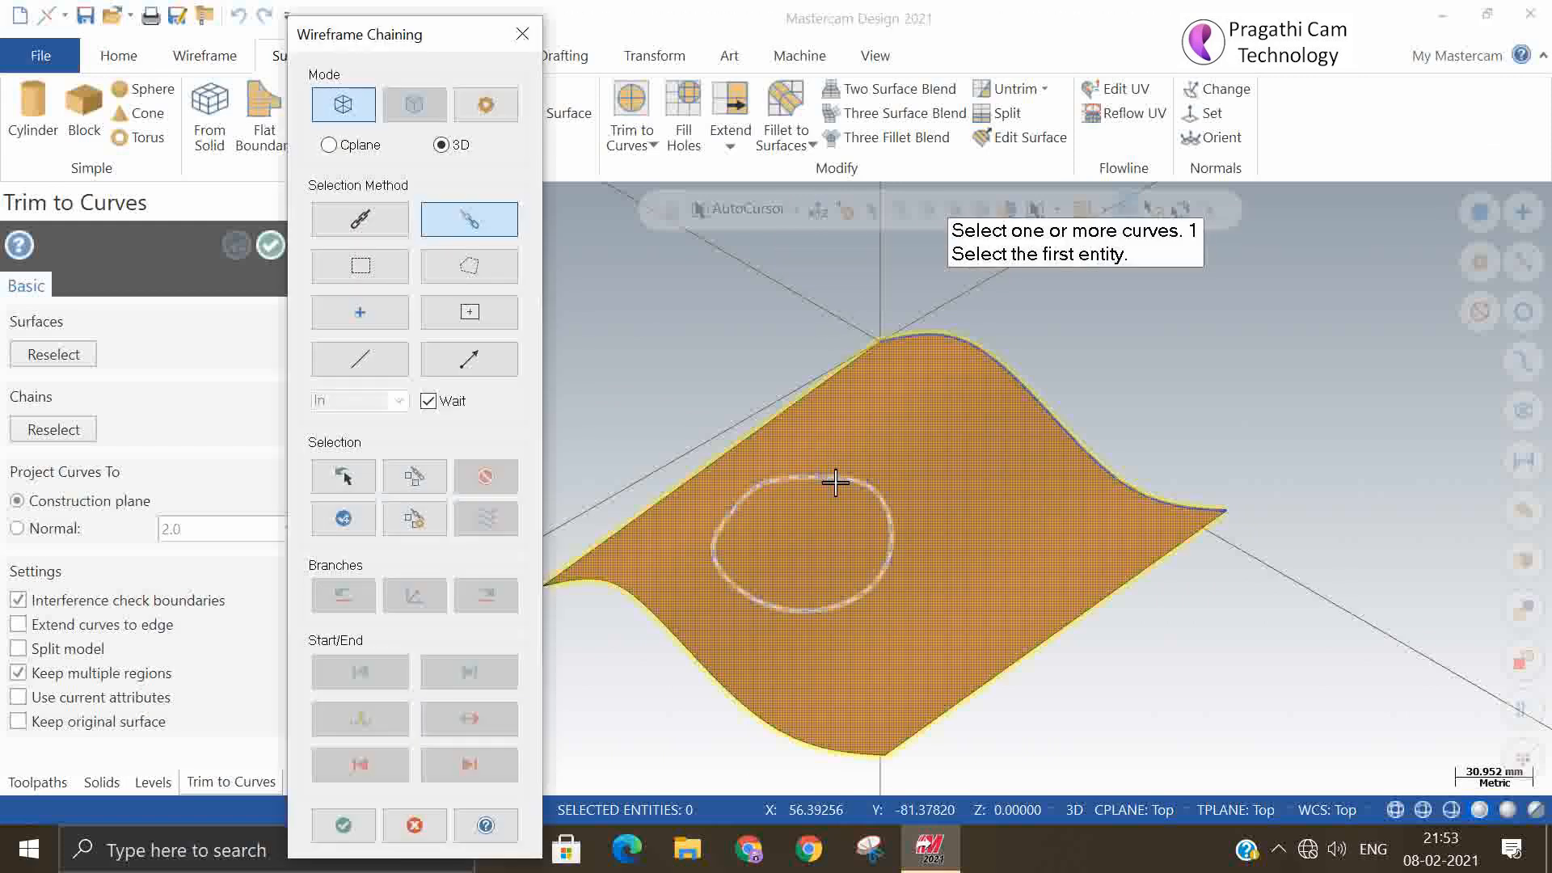
left_click(835, 477)
left_click(343, 824)
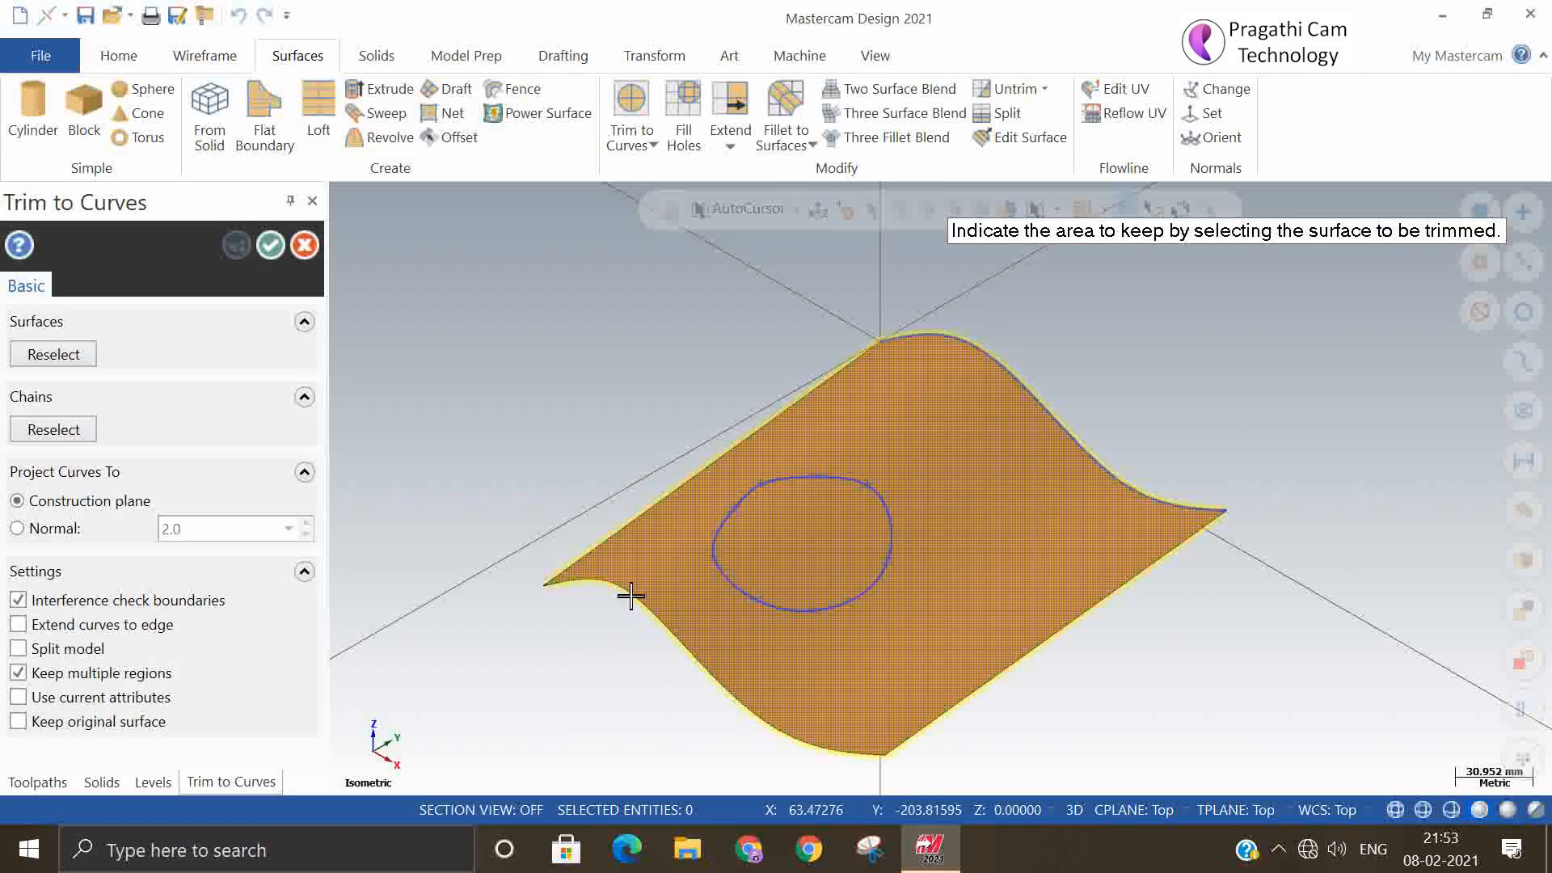
left_click(649, 566)
left_click(665, 564)
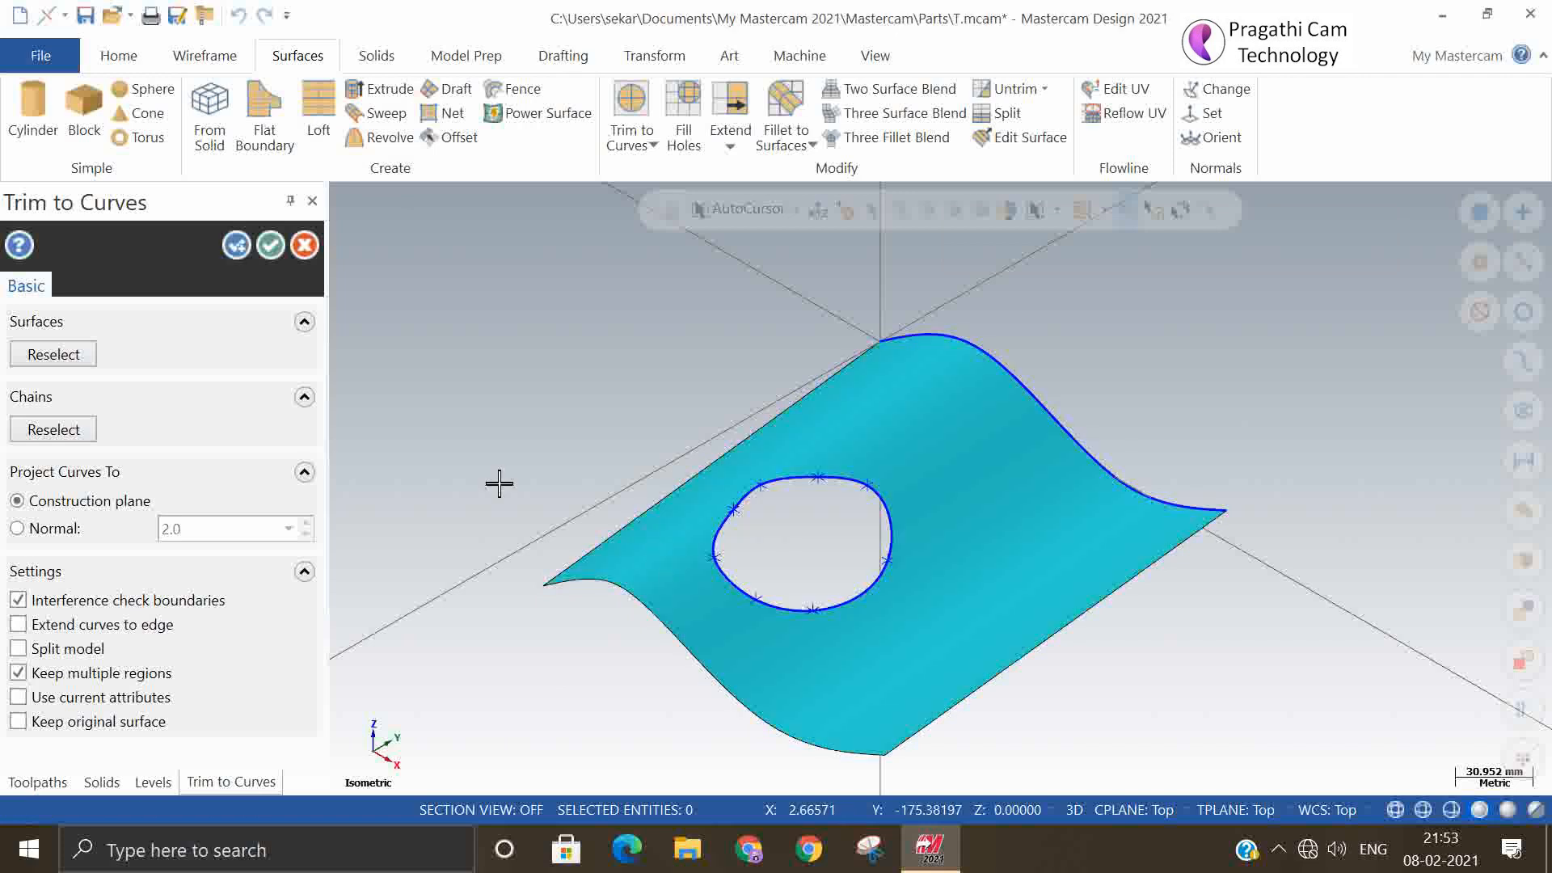
left_click(272, 245)
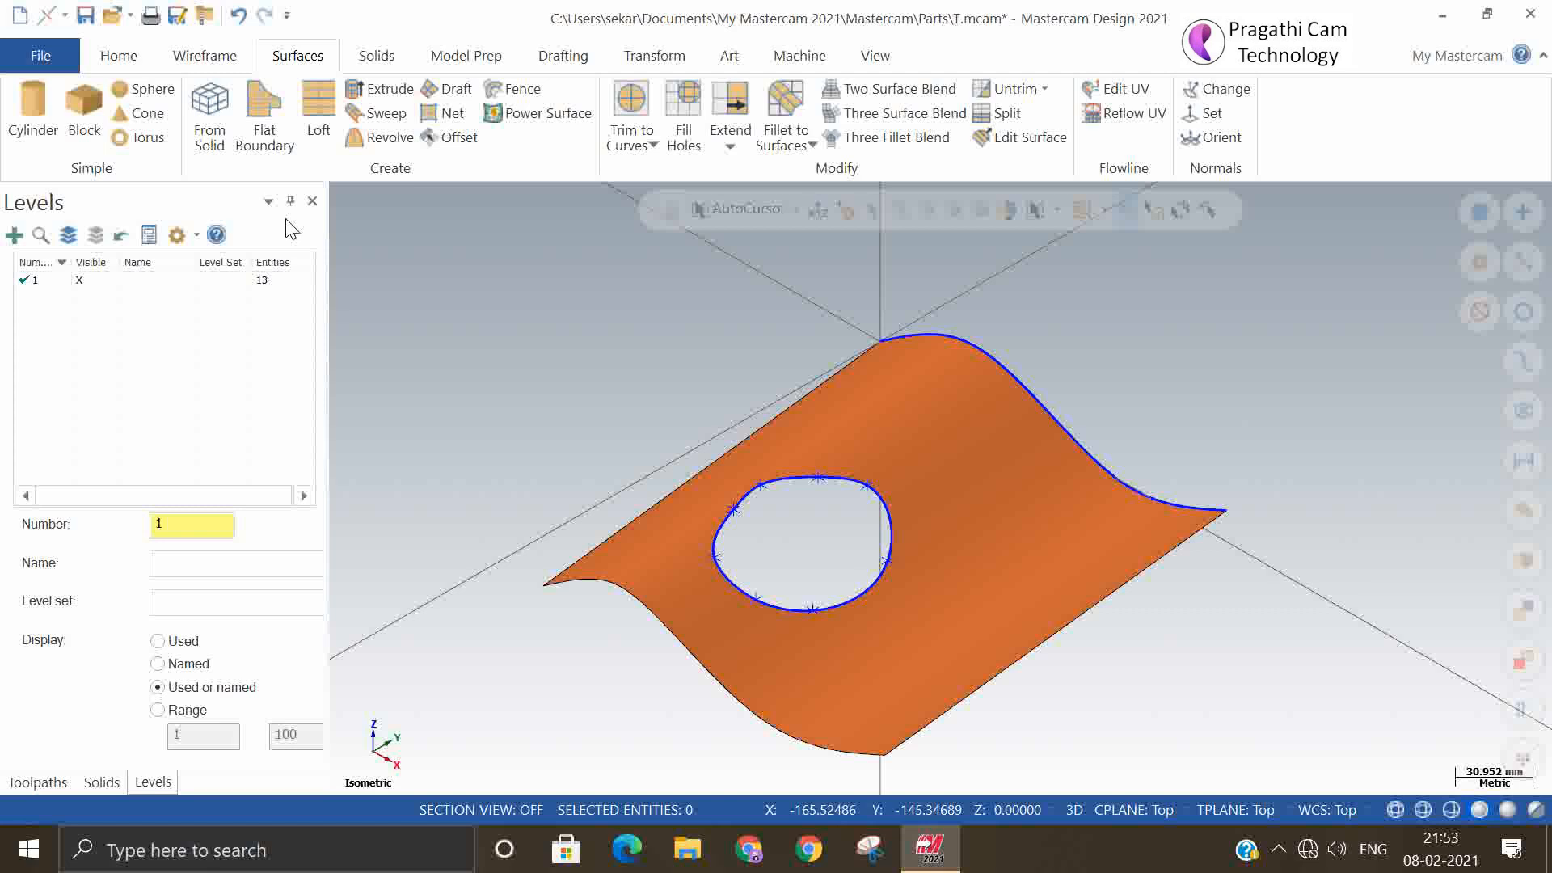
- Start a new empty part file in place of the wavy surface model
left_click(652, 146)
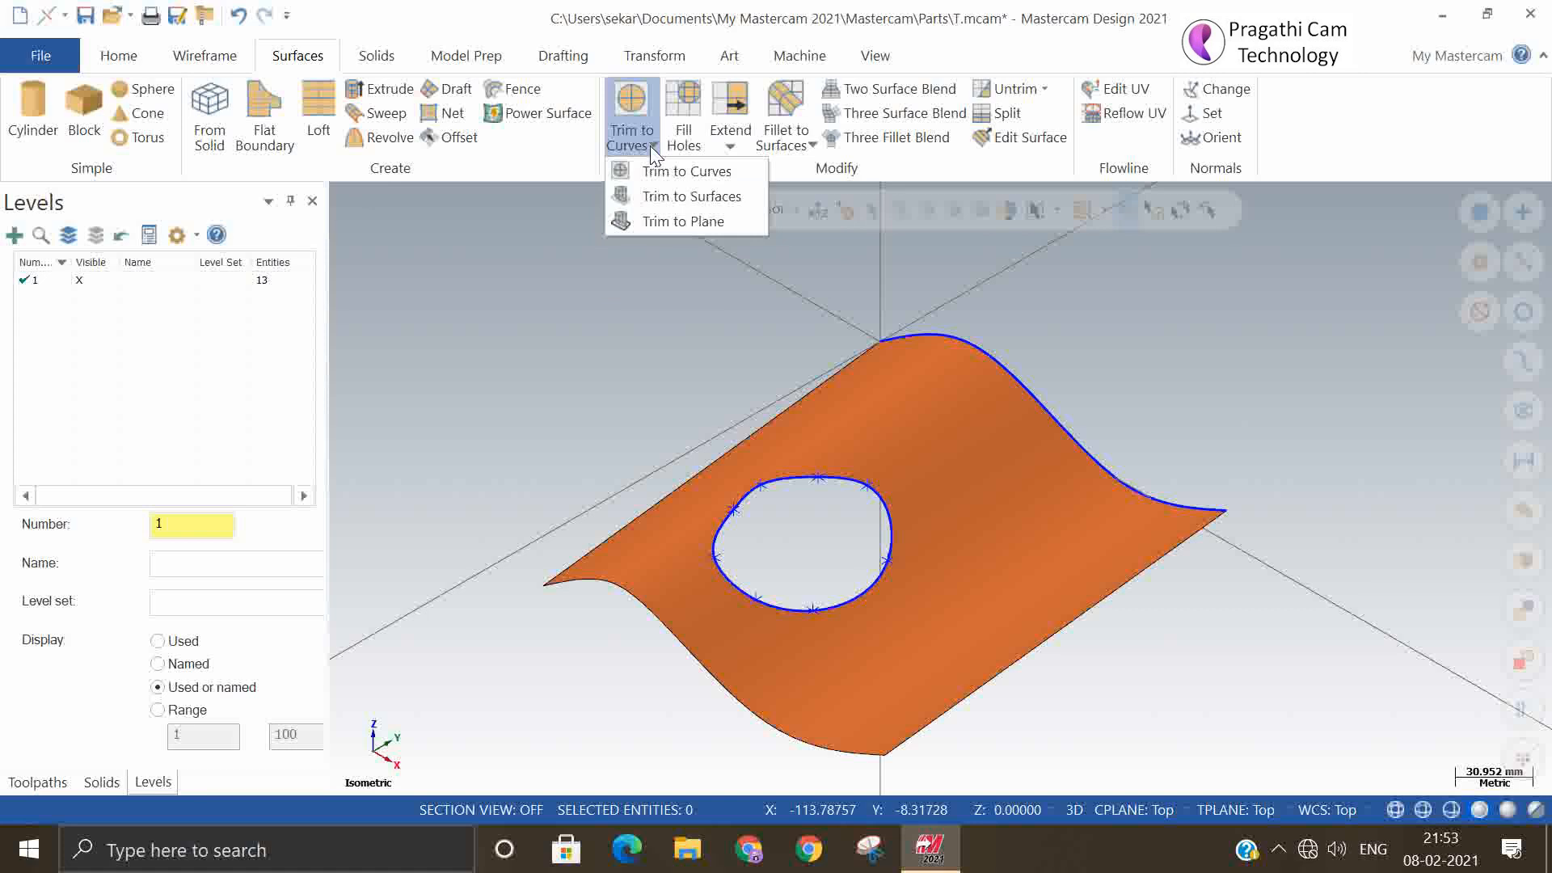
left_click(634, 408)
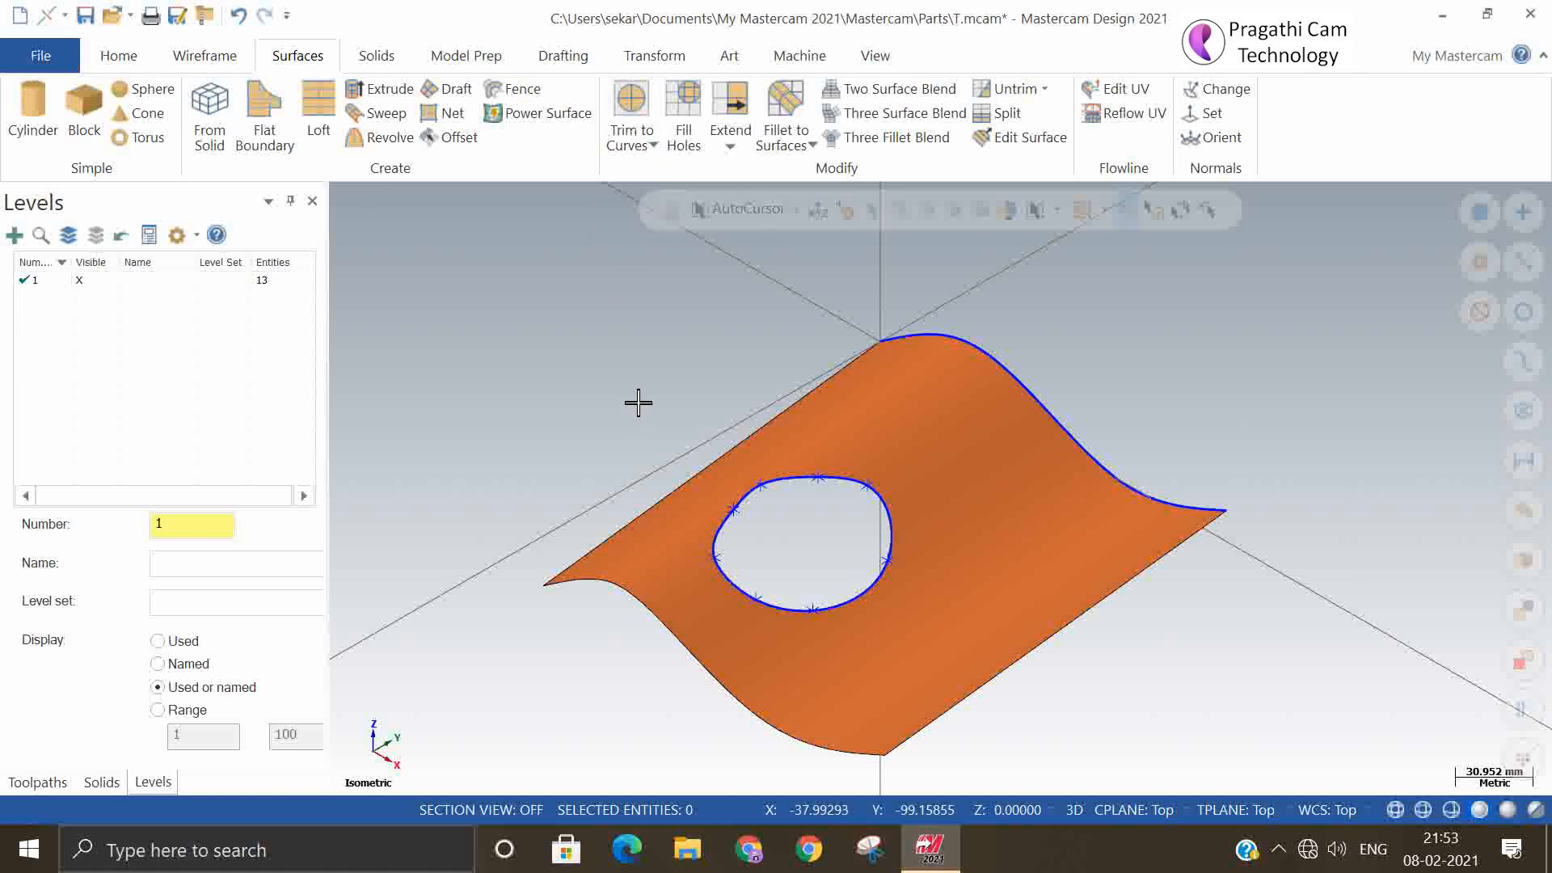
left_click(20, 15)
left_click(873, 470)
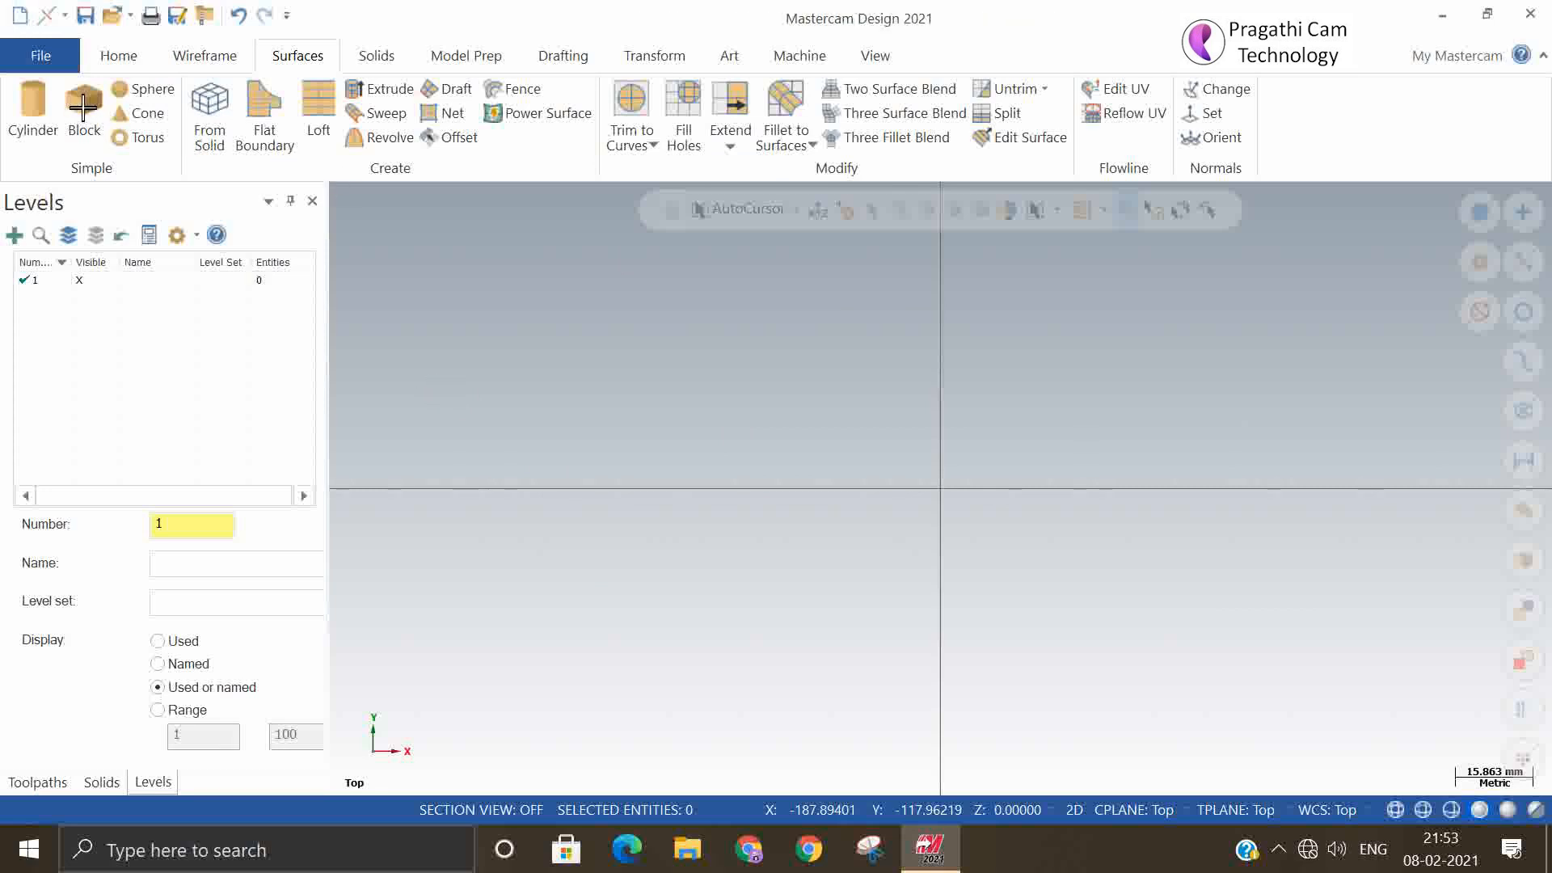
- Create a surface-type block with its corner at the origin, about 138.3 mm long, 96.1 mm wide and 84.5 mm high
left_click(85, 109)
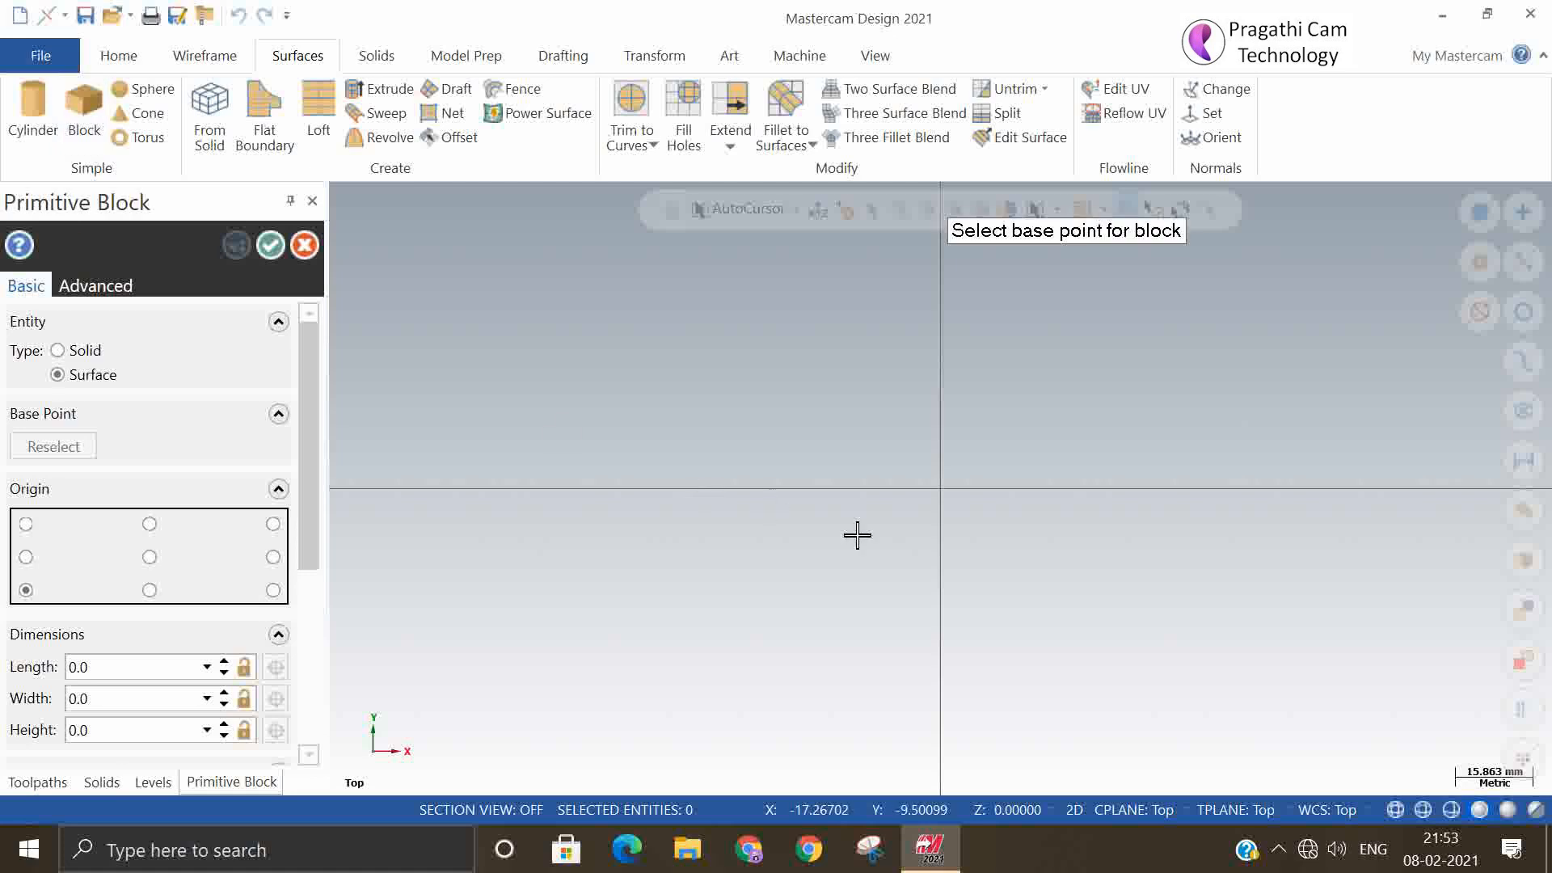
left_click(942, 491)
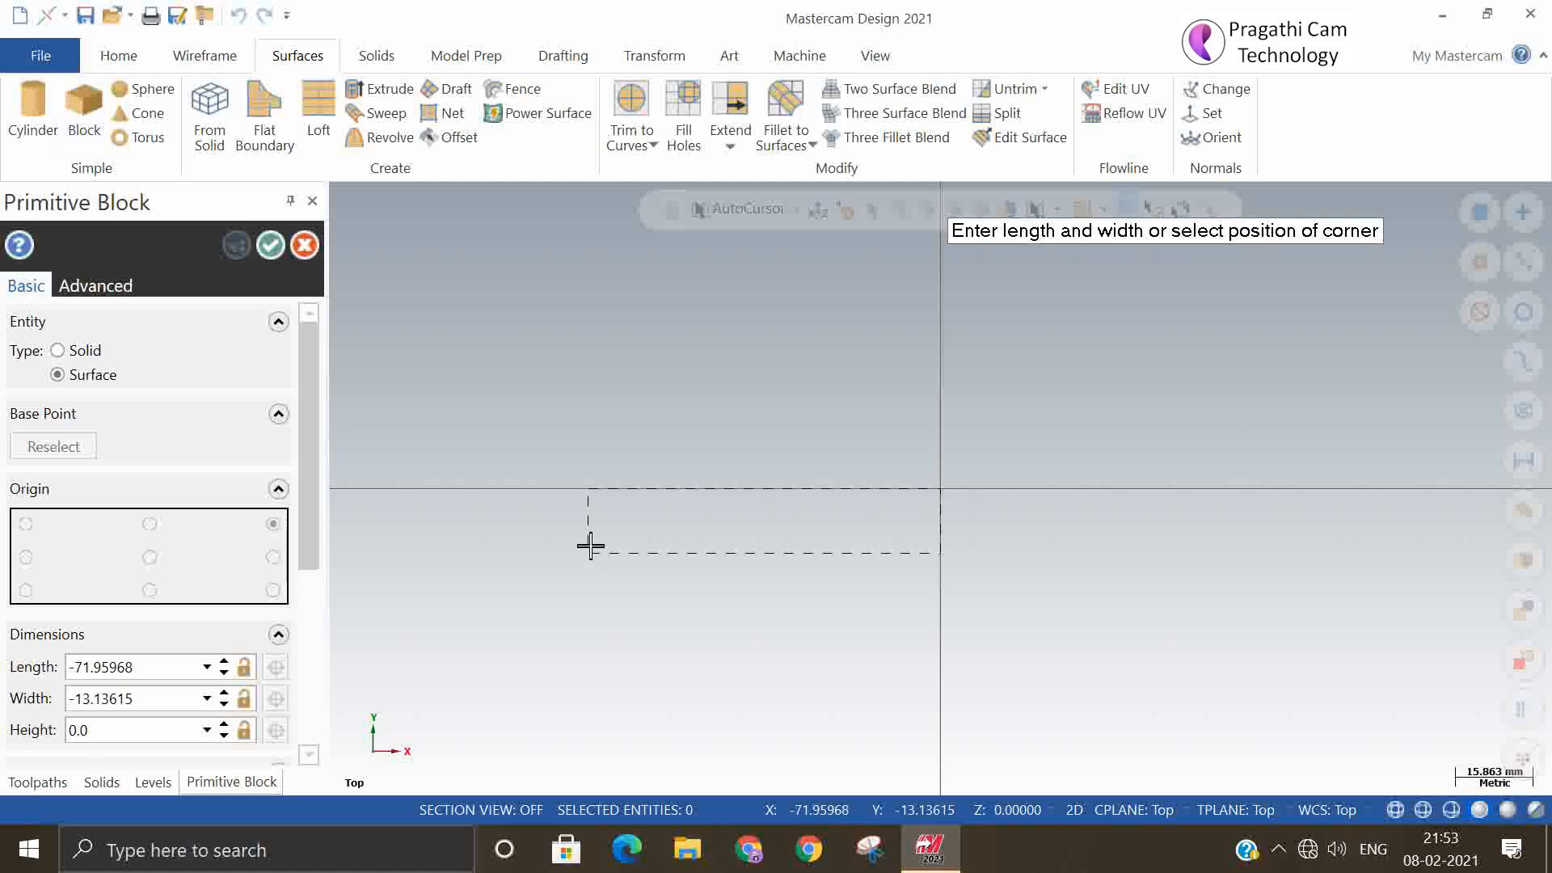
scroll(460, 782, "down", 3)
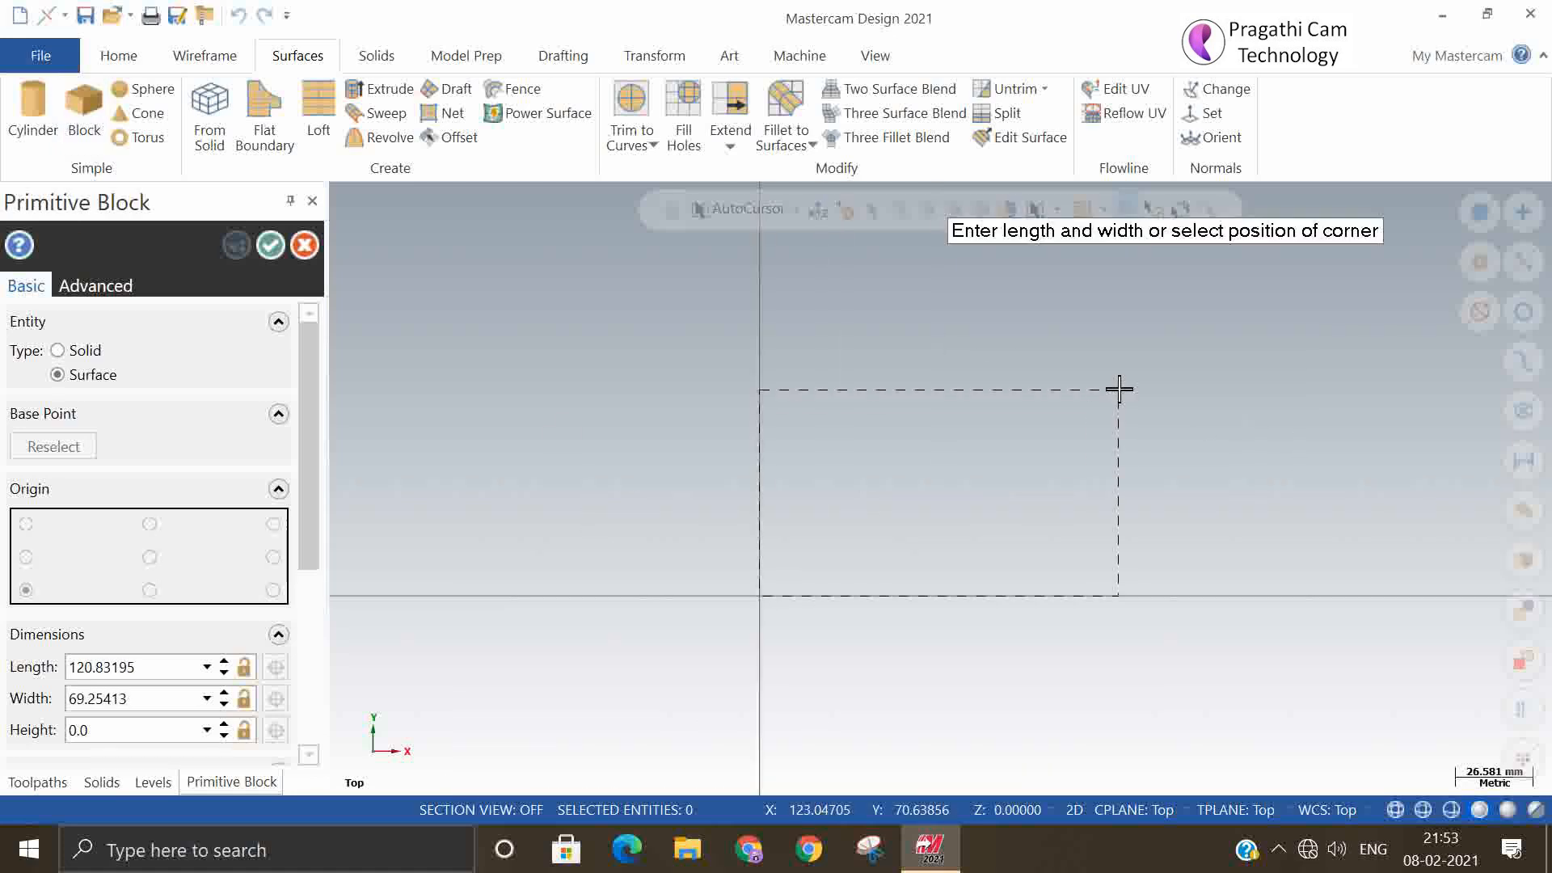
left_click(1162, 316)
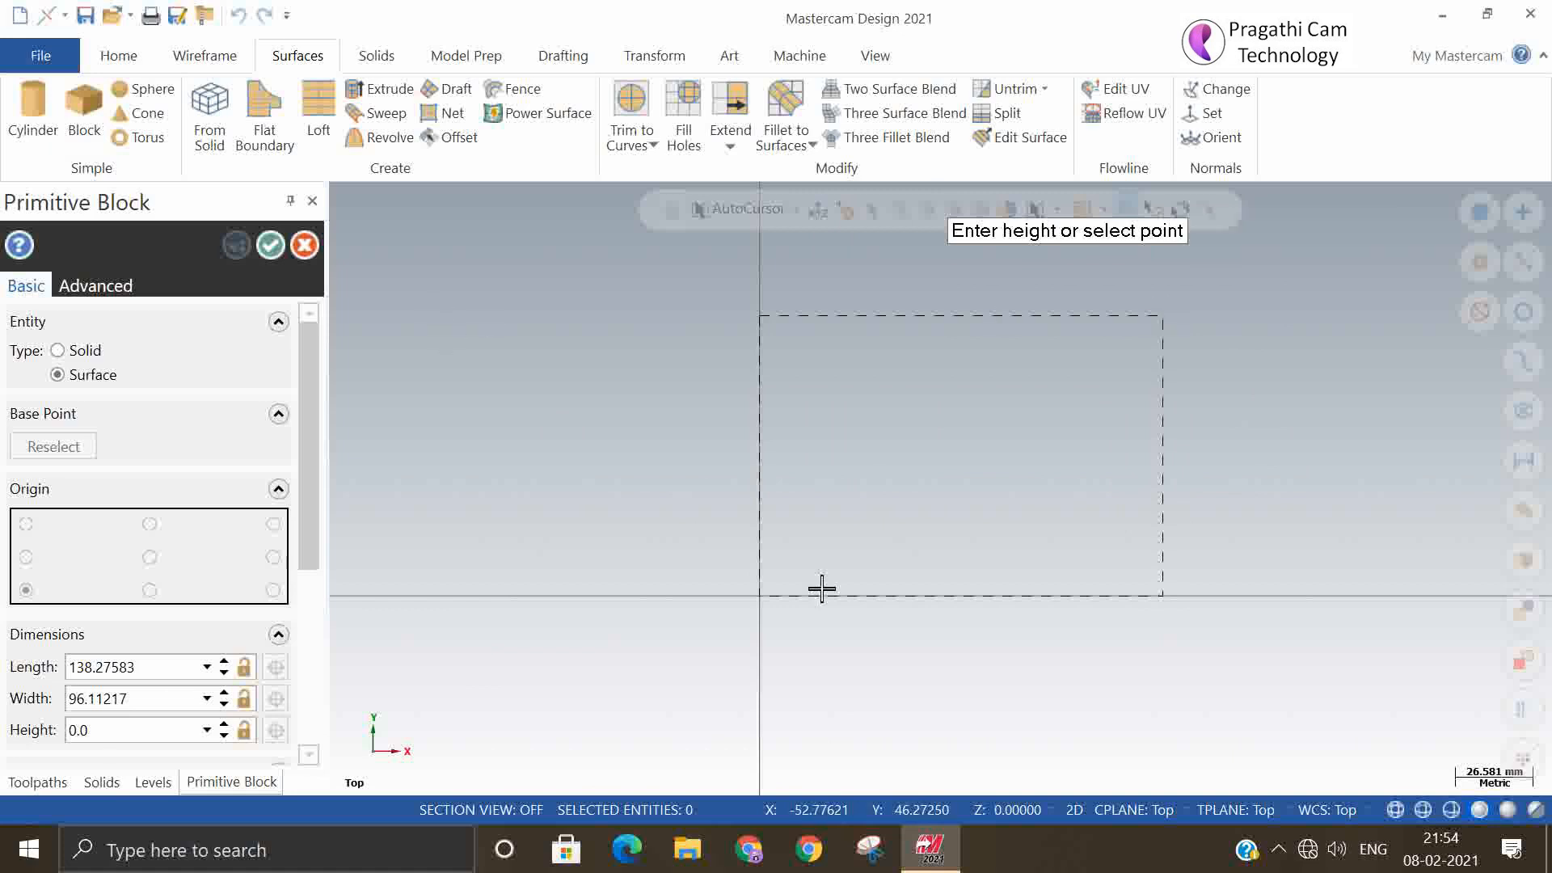
right_click(886, 549)
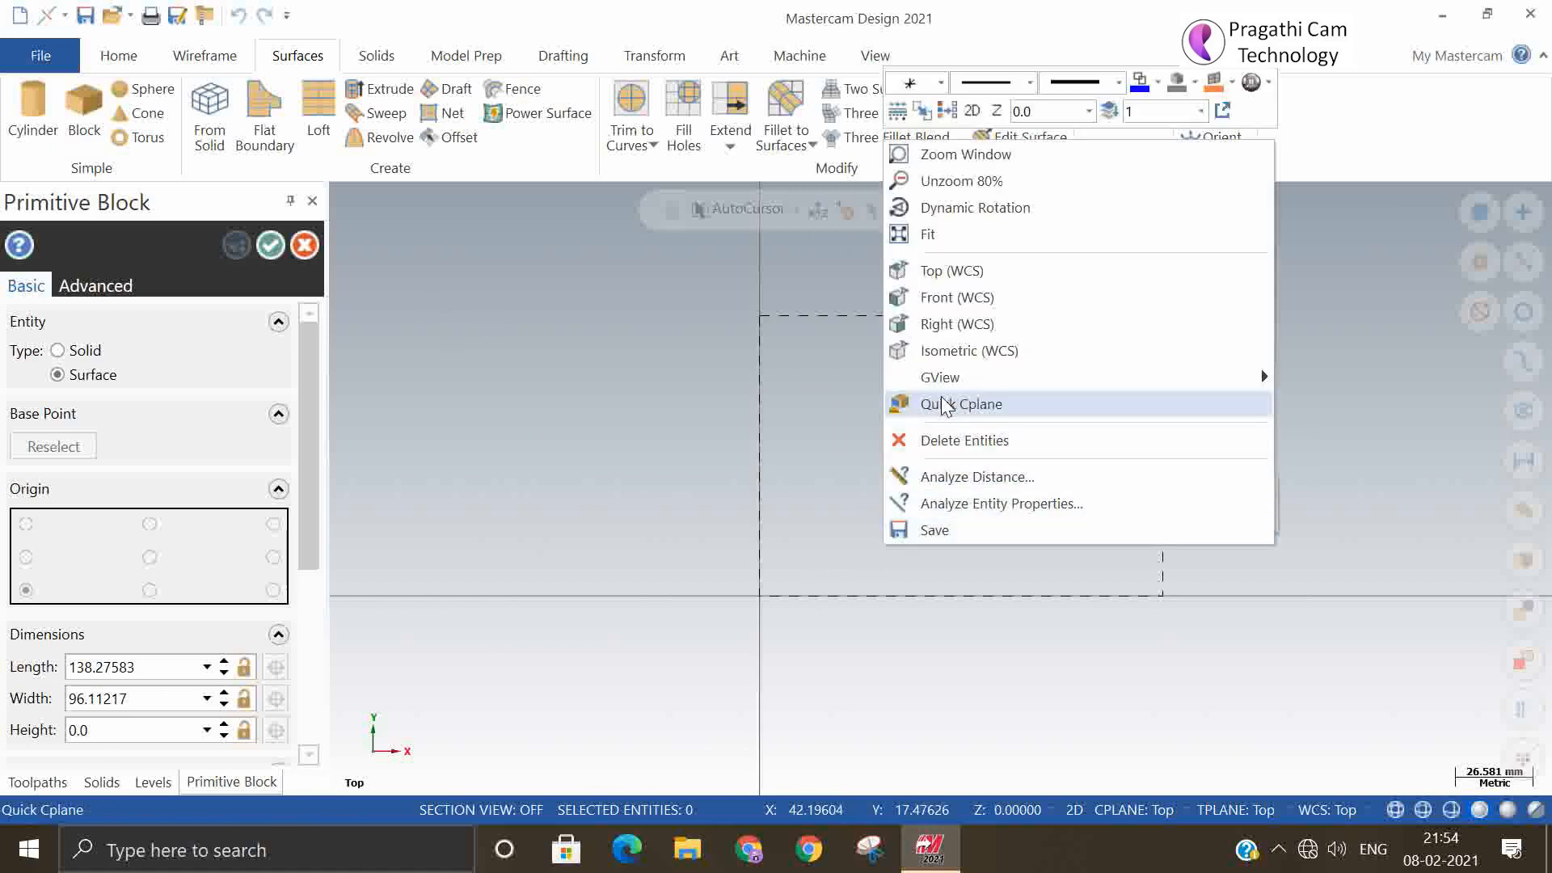
left_click(922, 350)
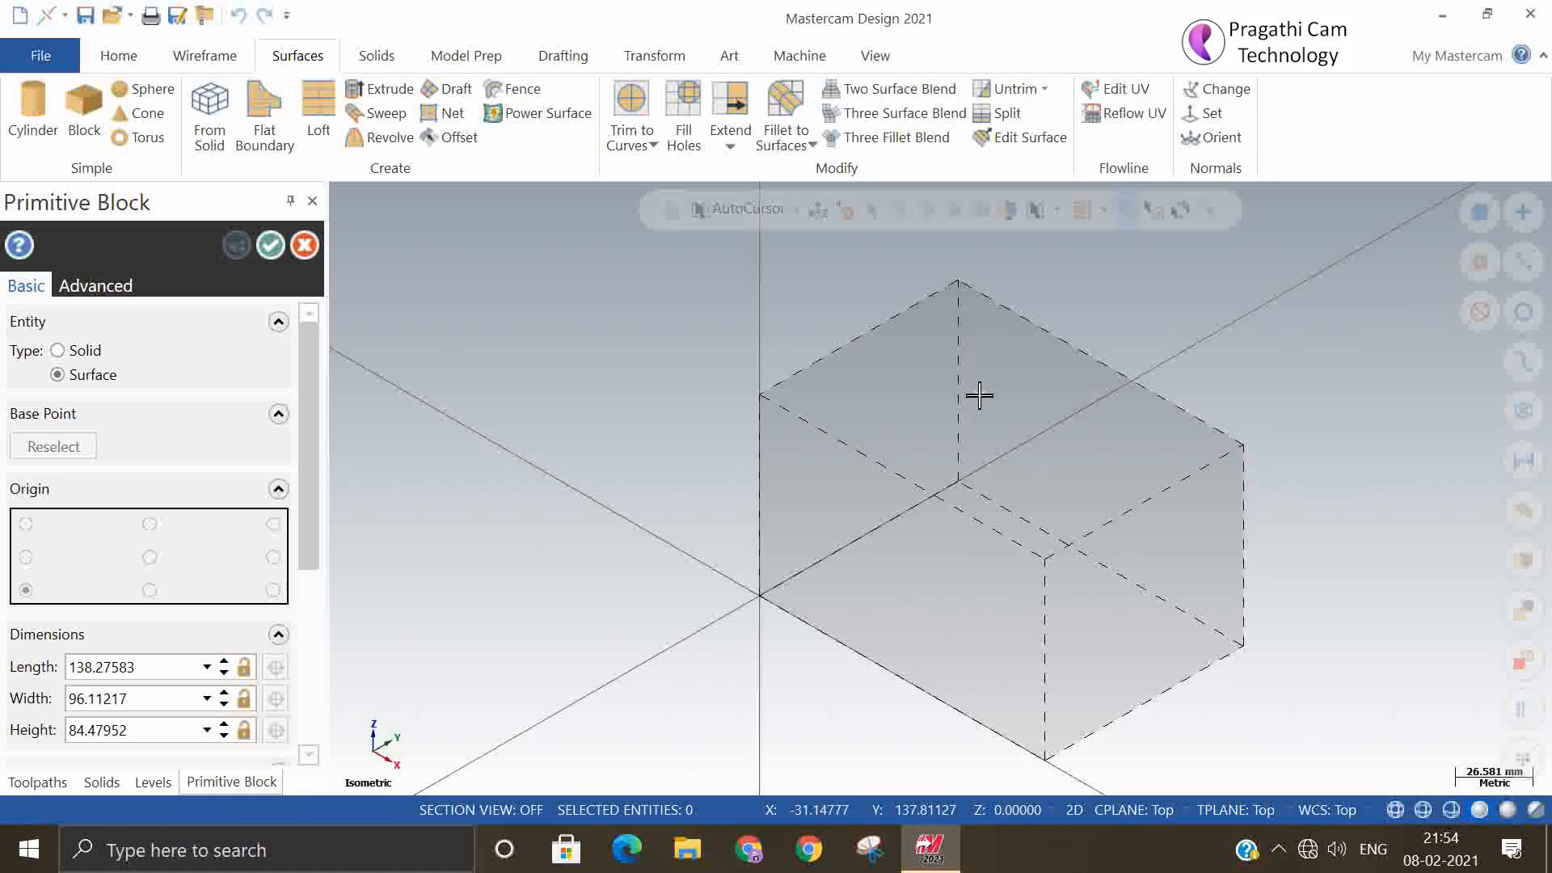
left_click(981, 391)
left_click(265, 251)
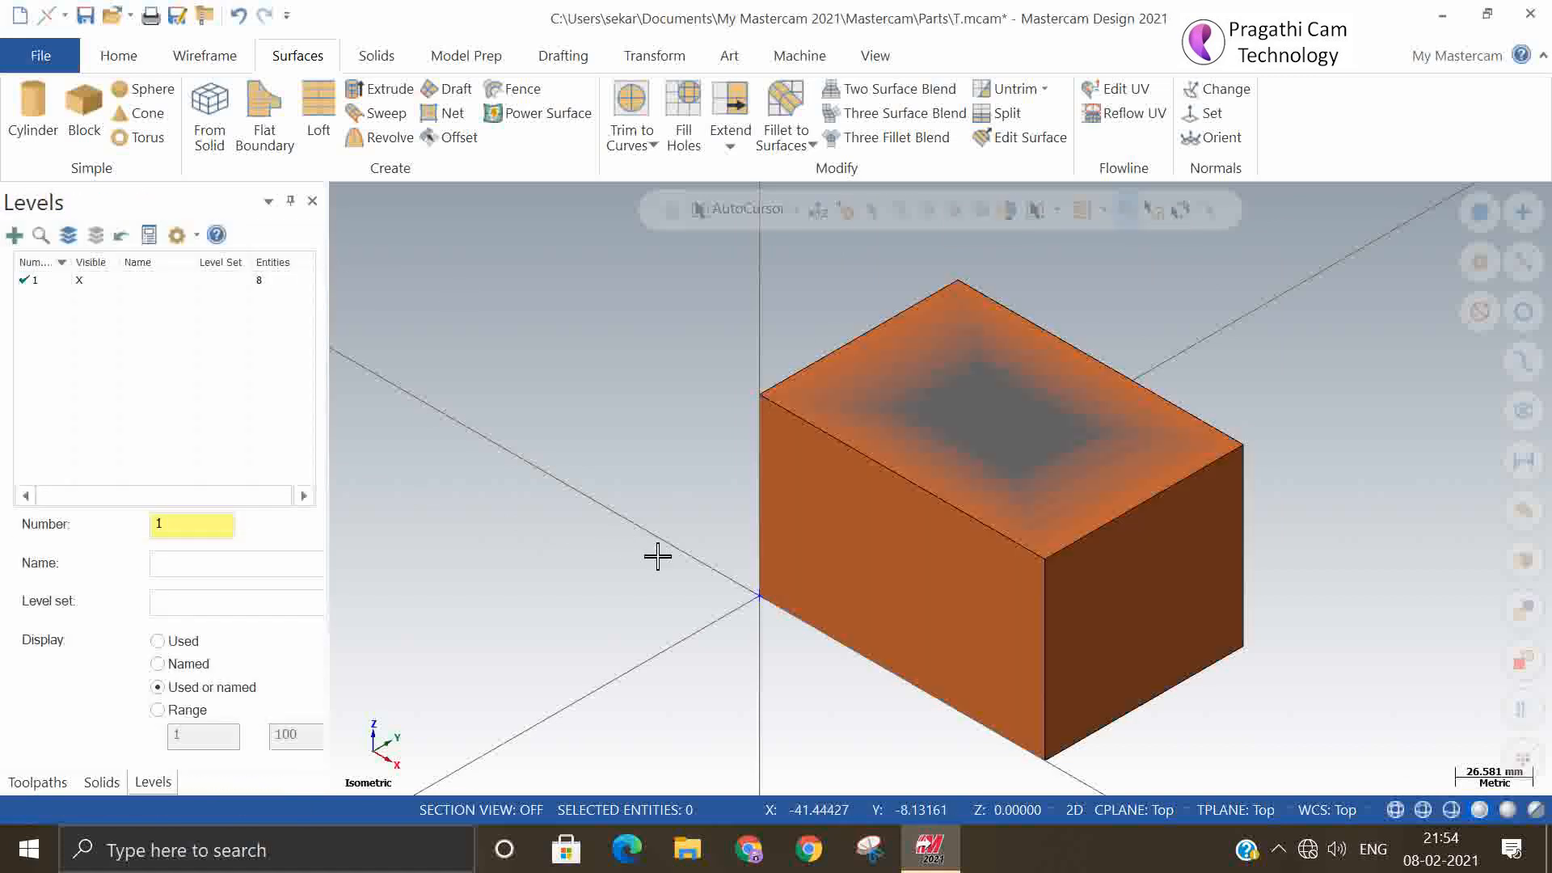
- Delete the solid body that coincides with the block's surfaces and show the model in the isometric view
left_click(1524, 560)
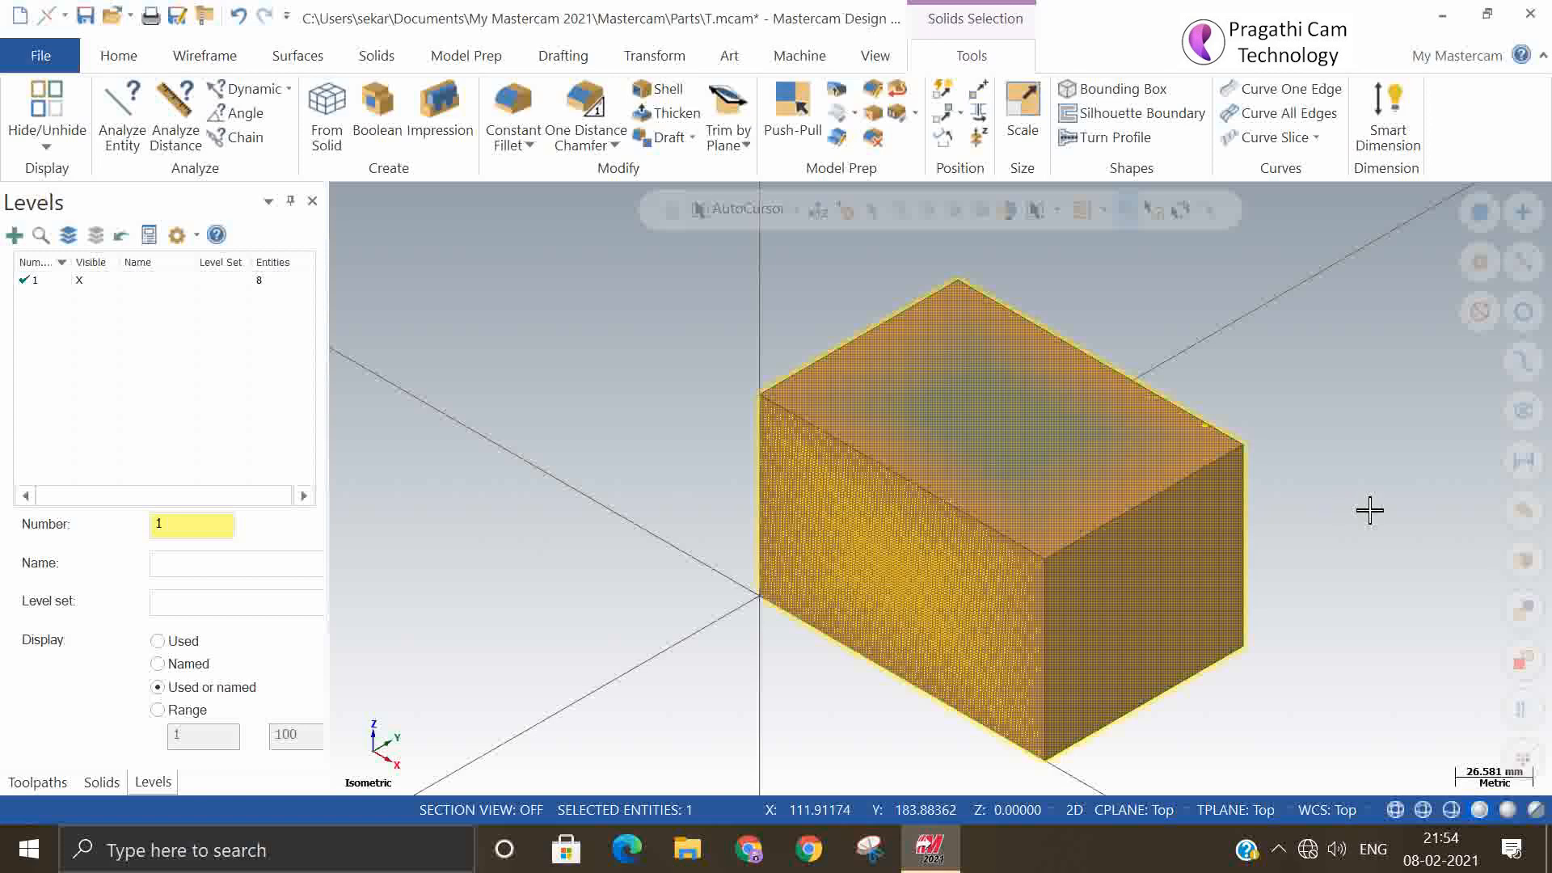
key("Escape")
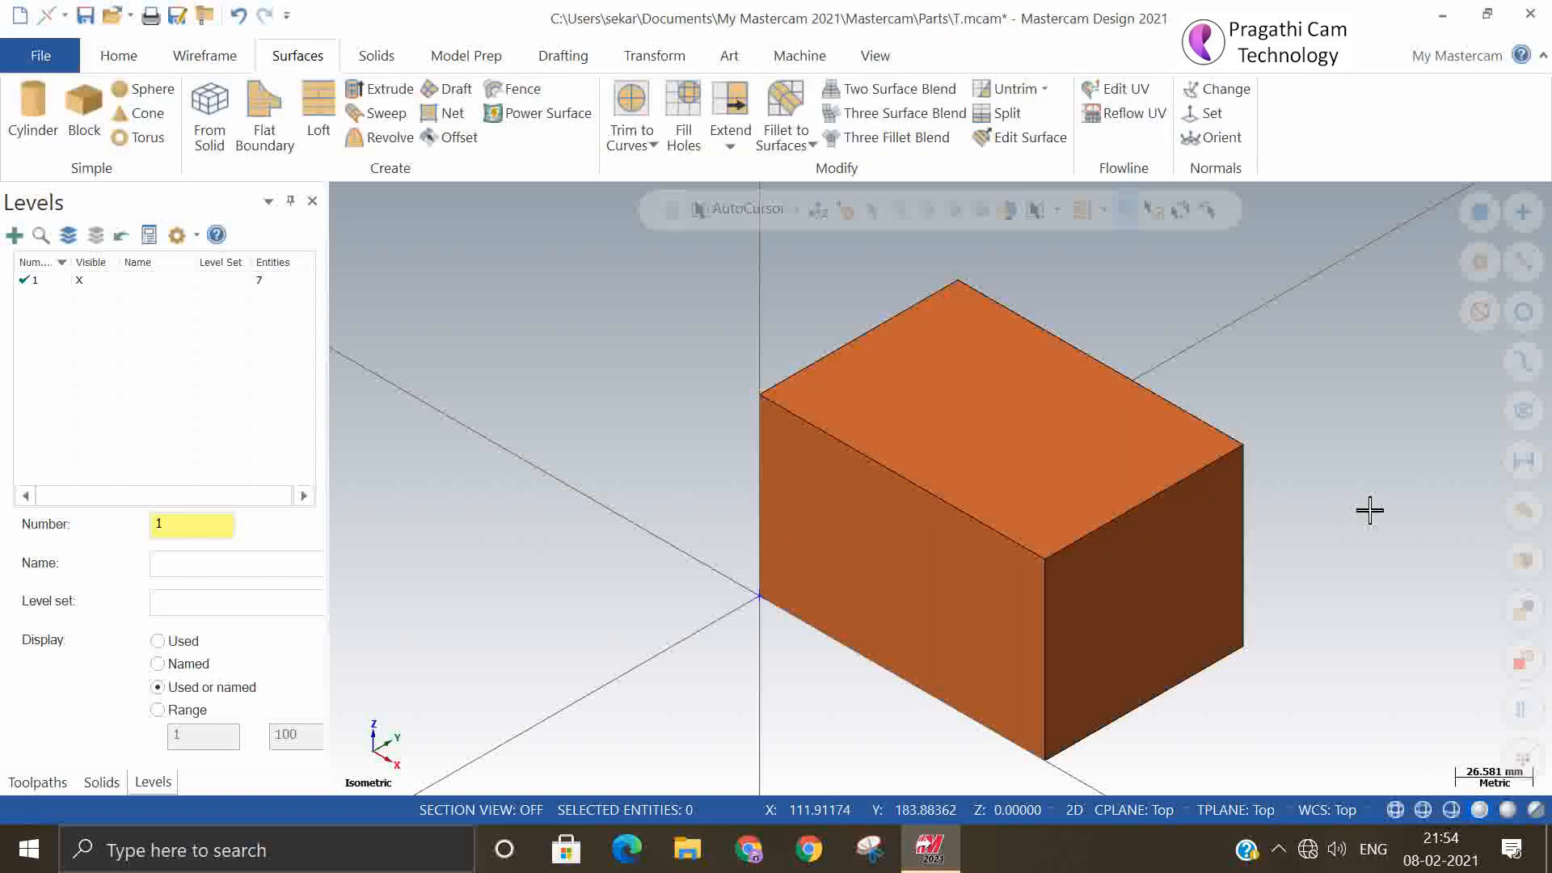
right_click(518, 426)
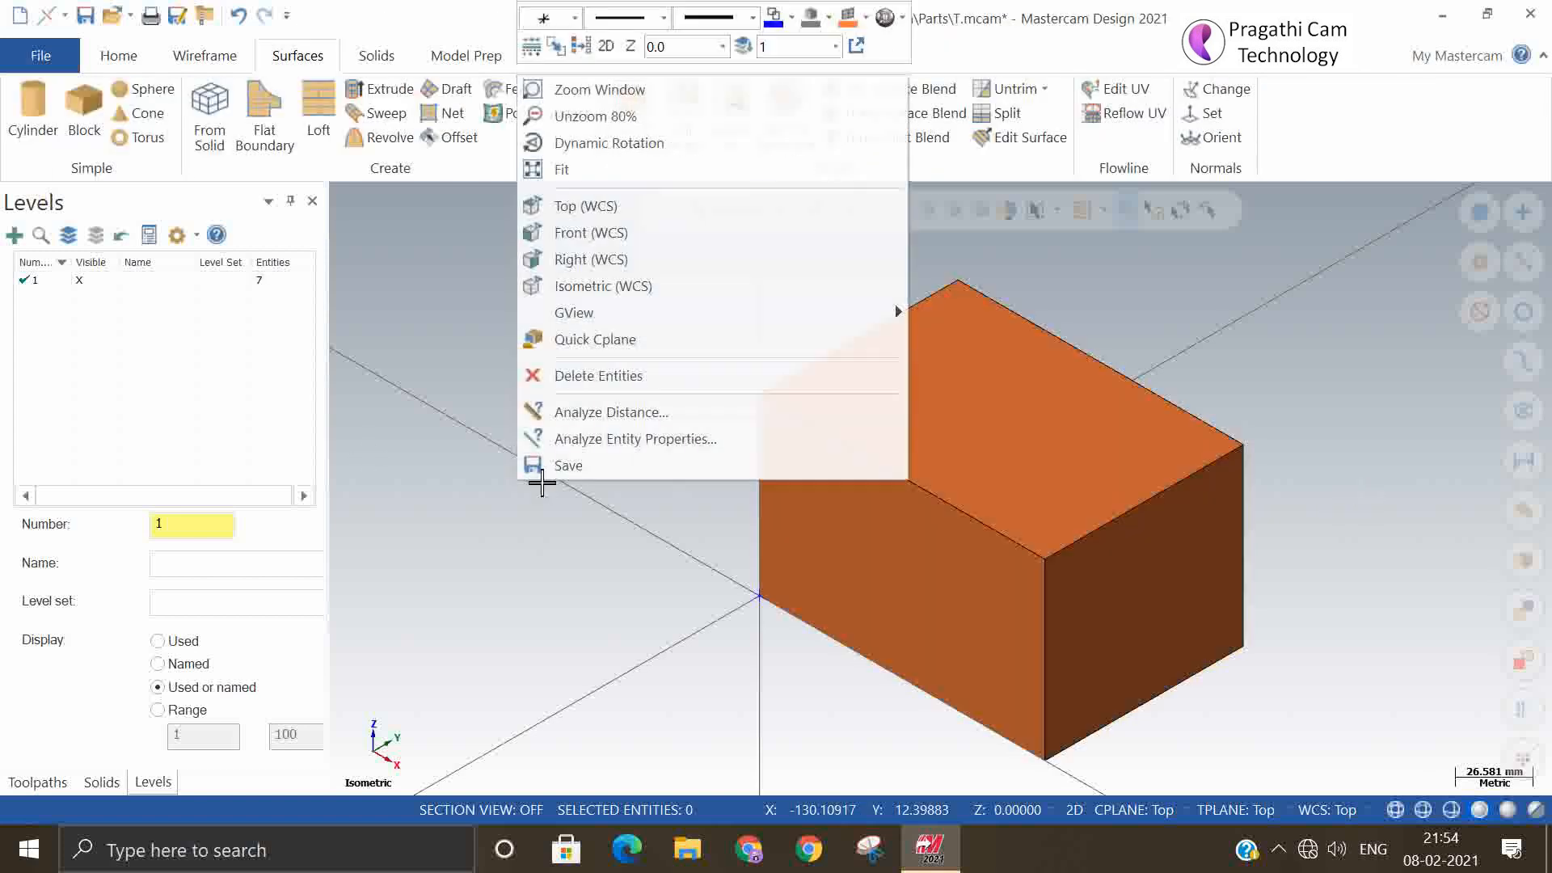
left_click(582, 286)
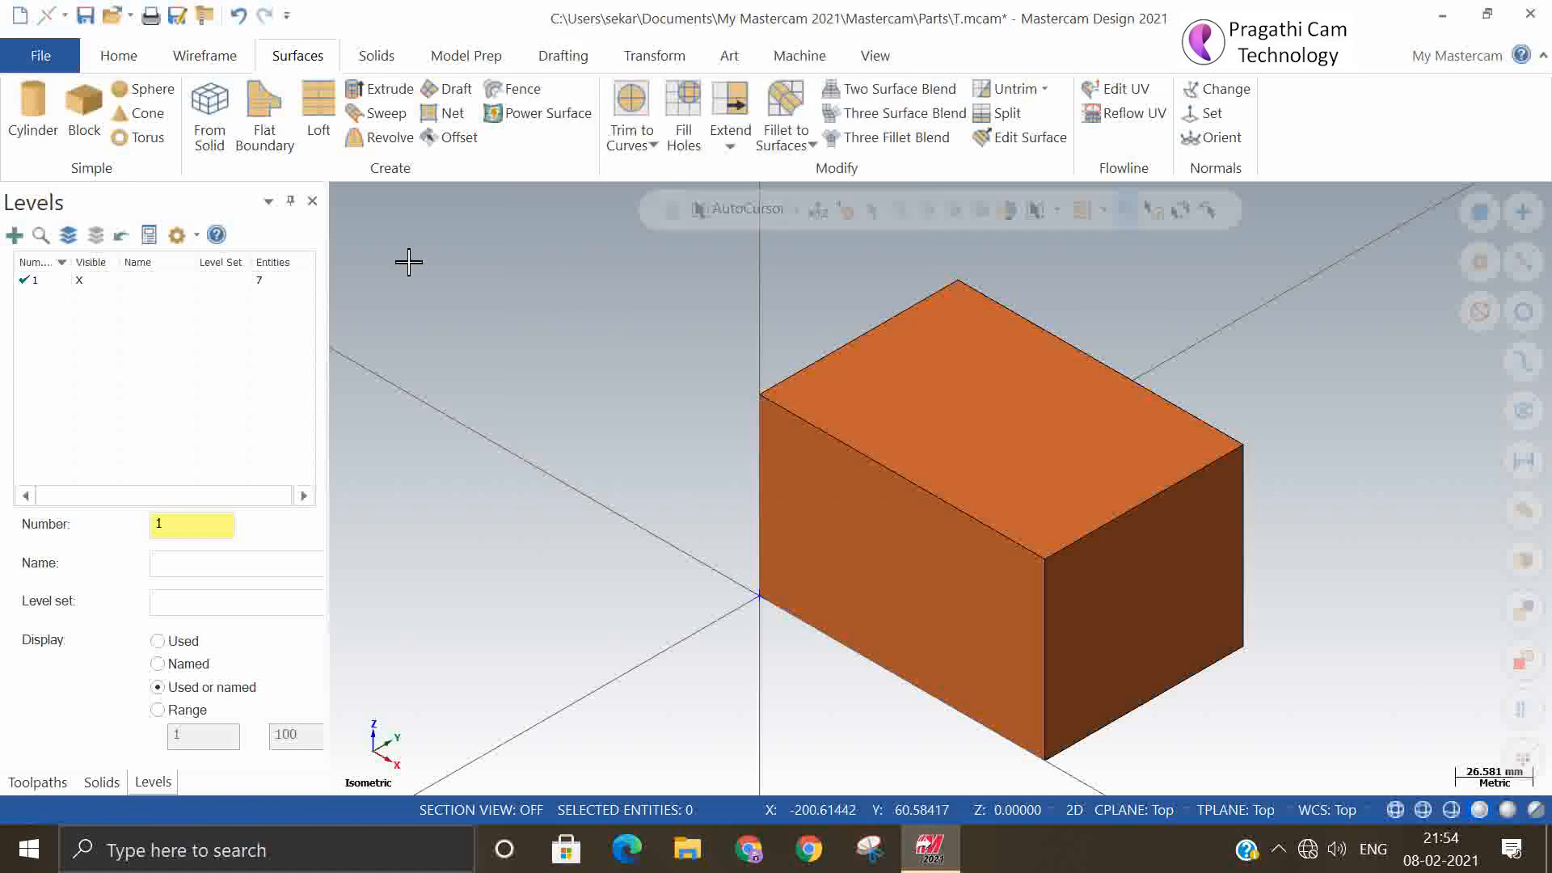
- Start Trim to Plane on all of the block's surfaces and set the trimming plane to Y 25
left_click(652, 148)
left_click(656, 220)
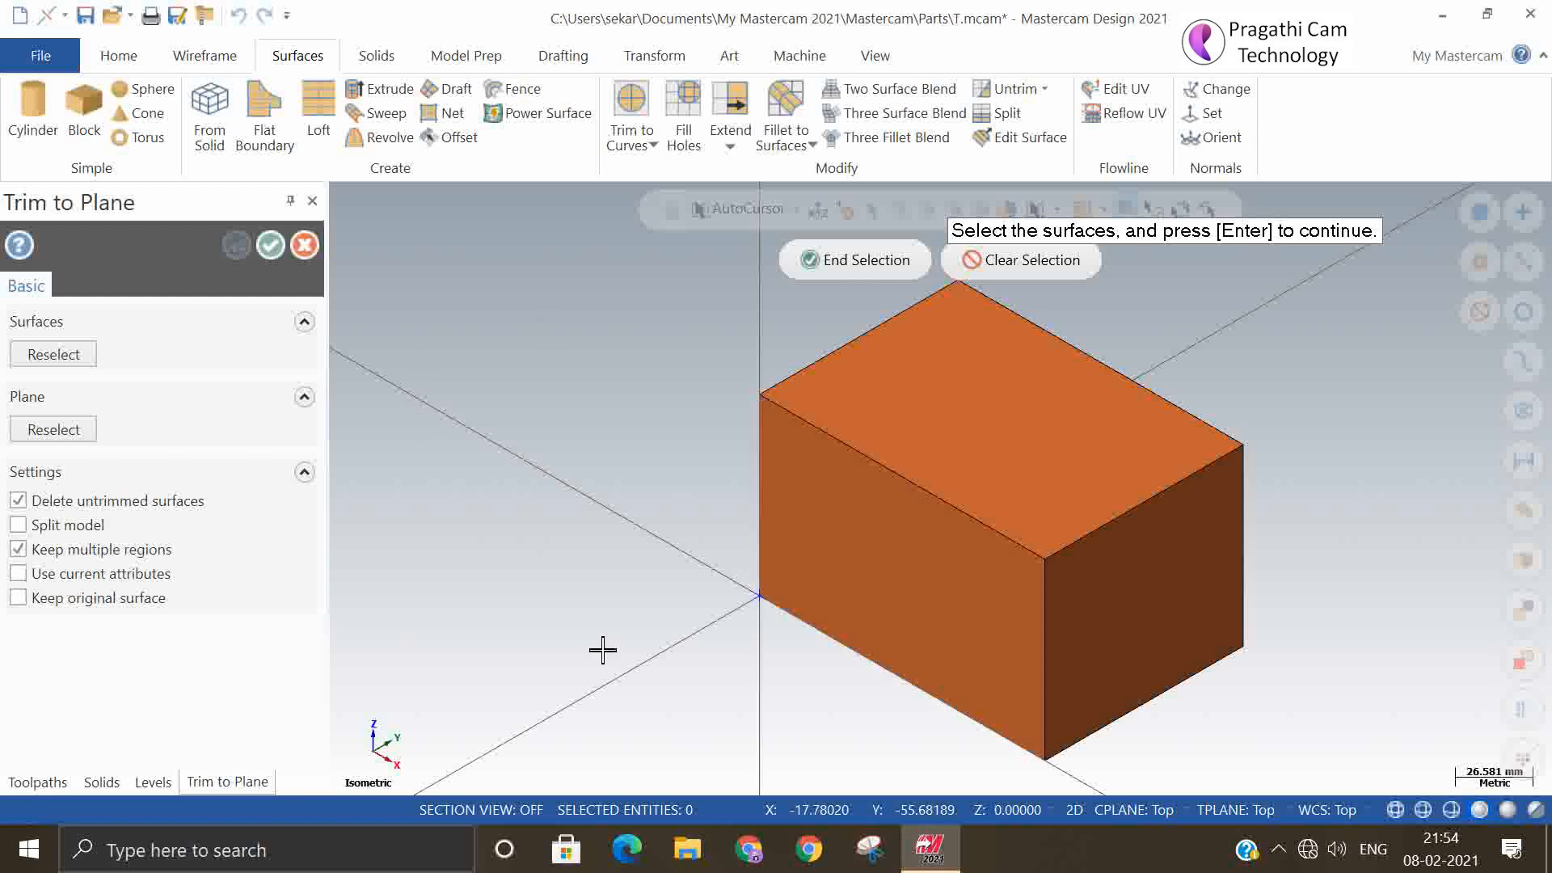
scroll(603, 648, "down", 2)
left_click_drag(634, 349, 1186, 749)
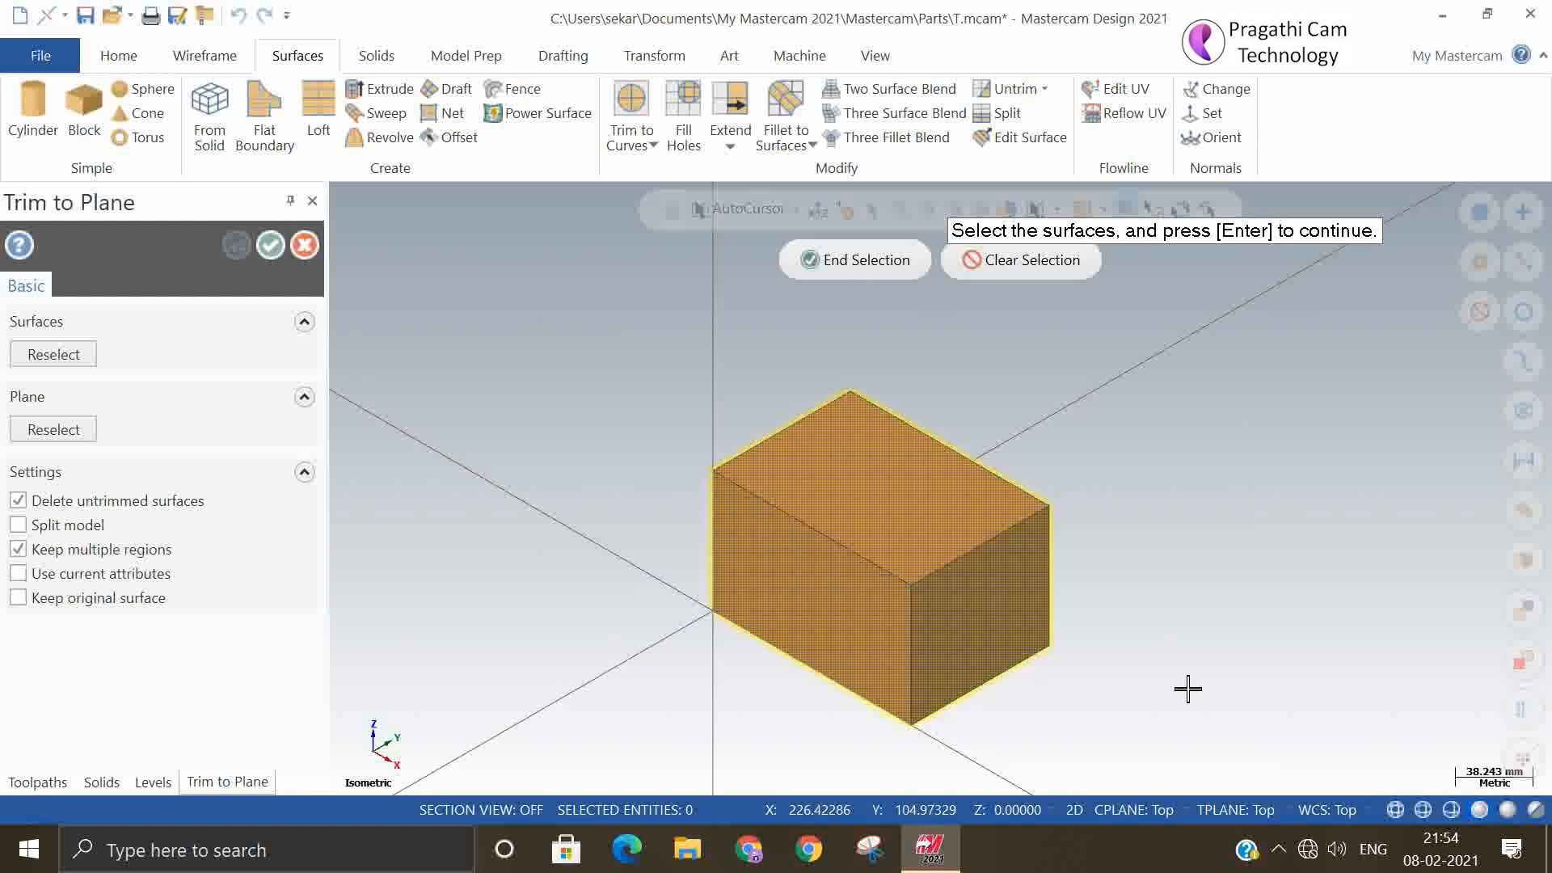
left_click(836, 261)
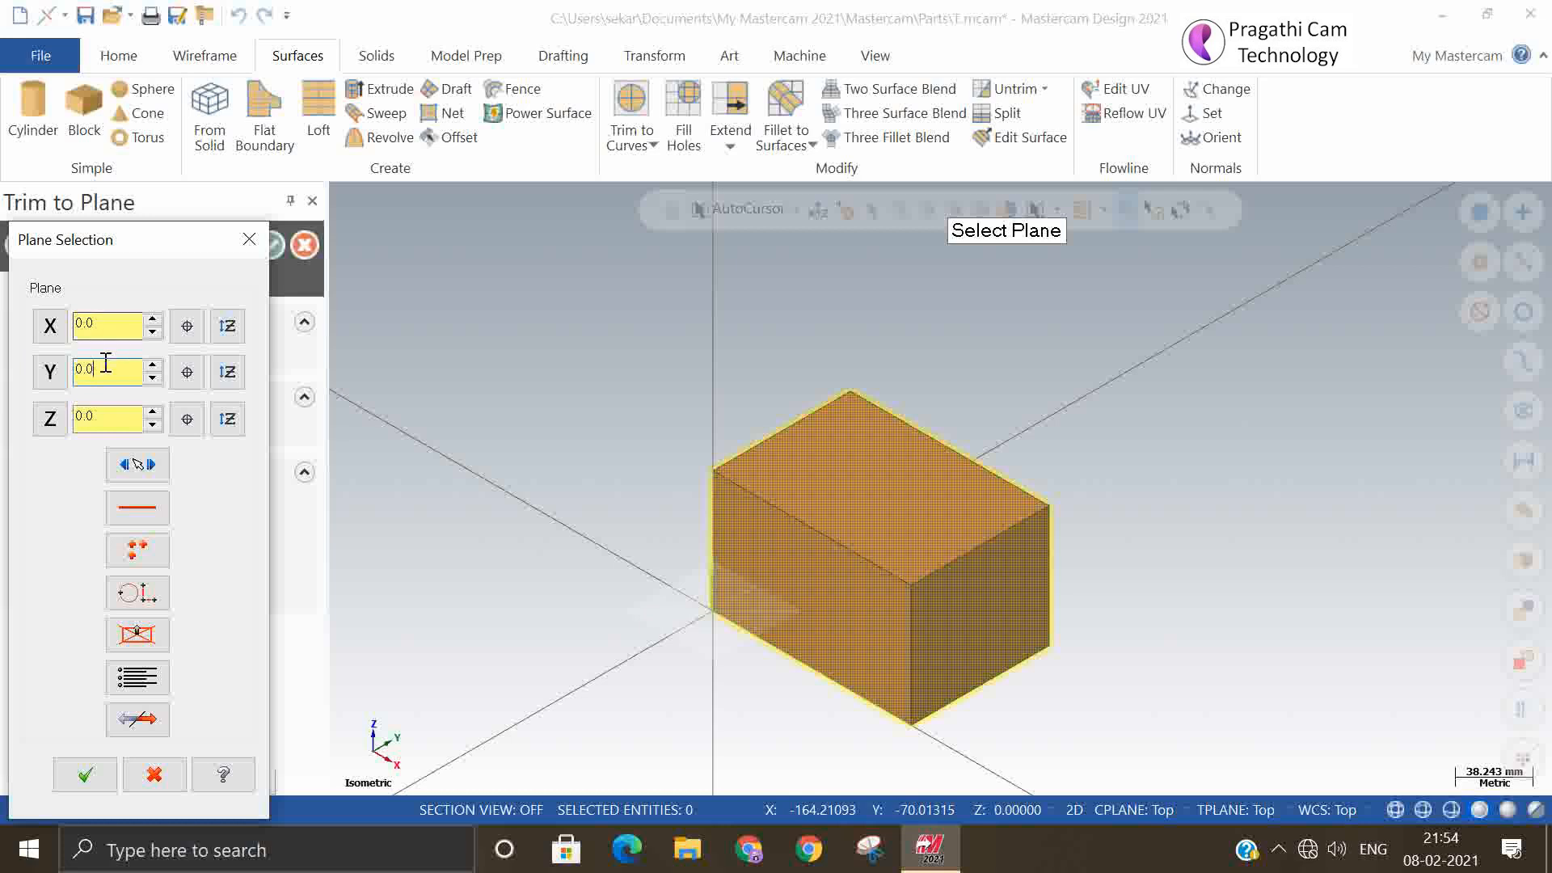
double_click(106, 363)
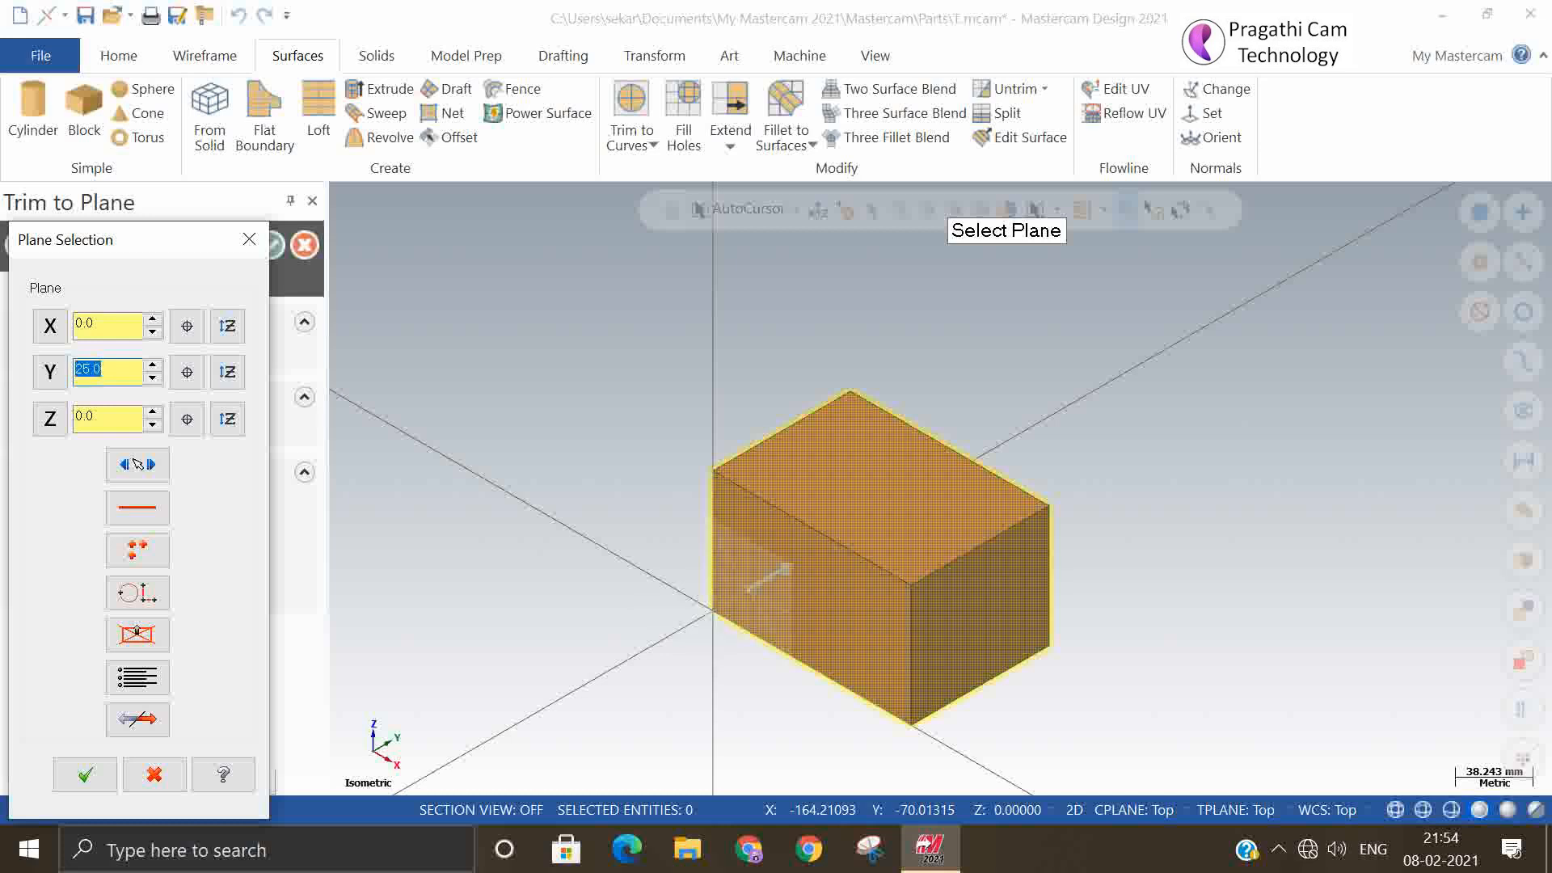
middle_click_drag(564, 495, 564, 594)
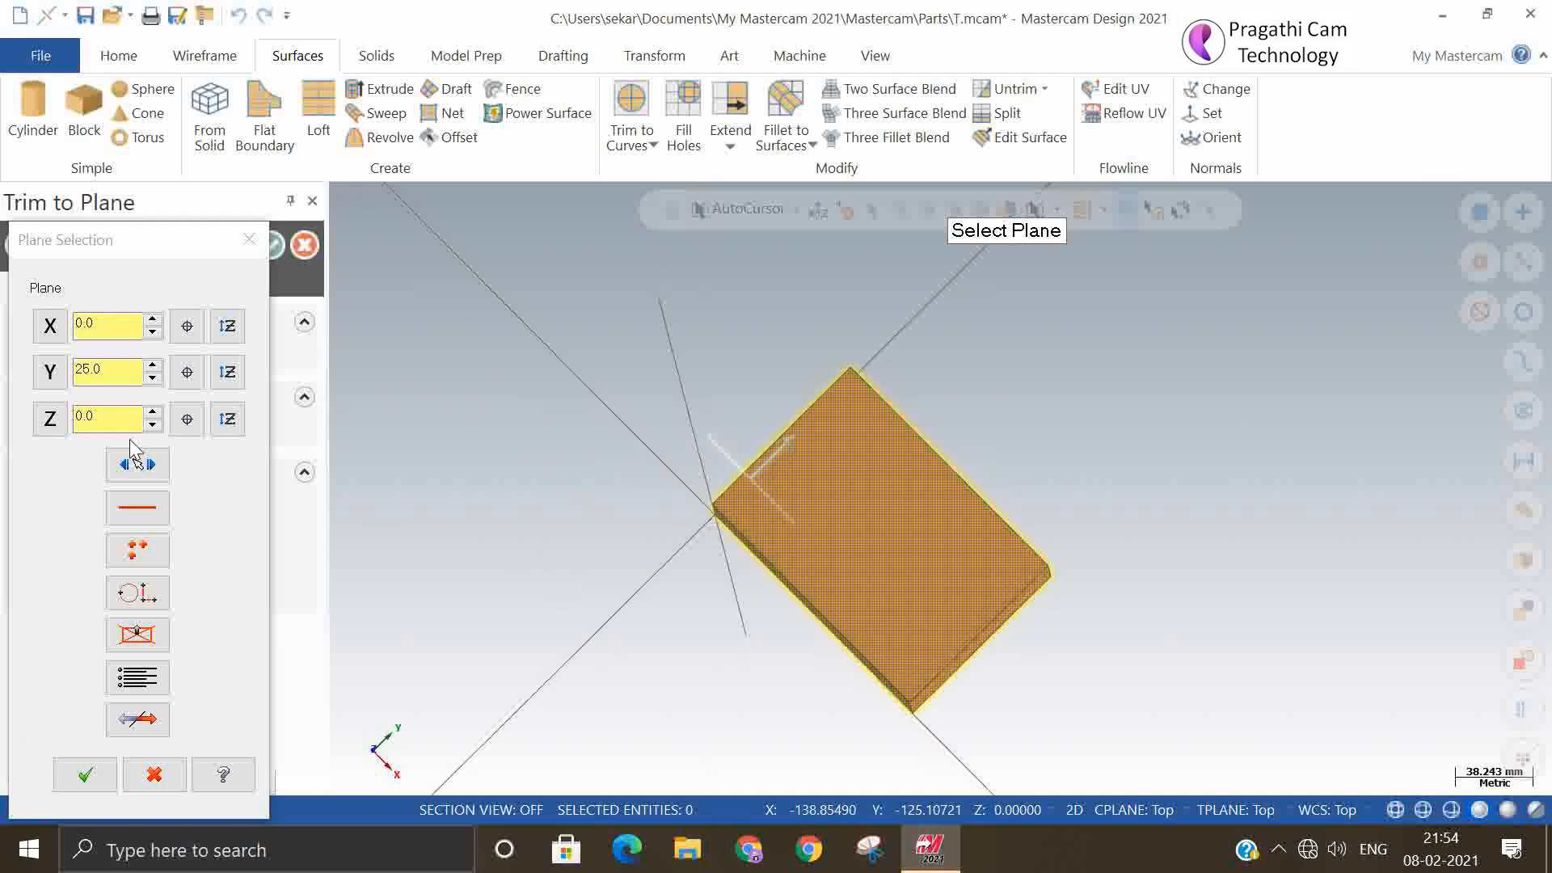
- Set the trimming plane to Y 50 and trim the block's surfaces to it, keeping the part beyond the plane
left_click(125, 369)
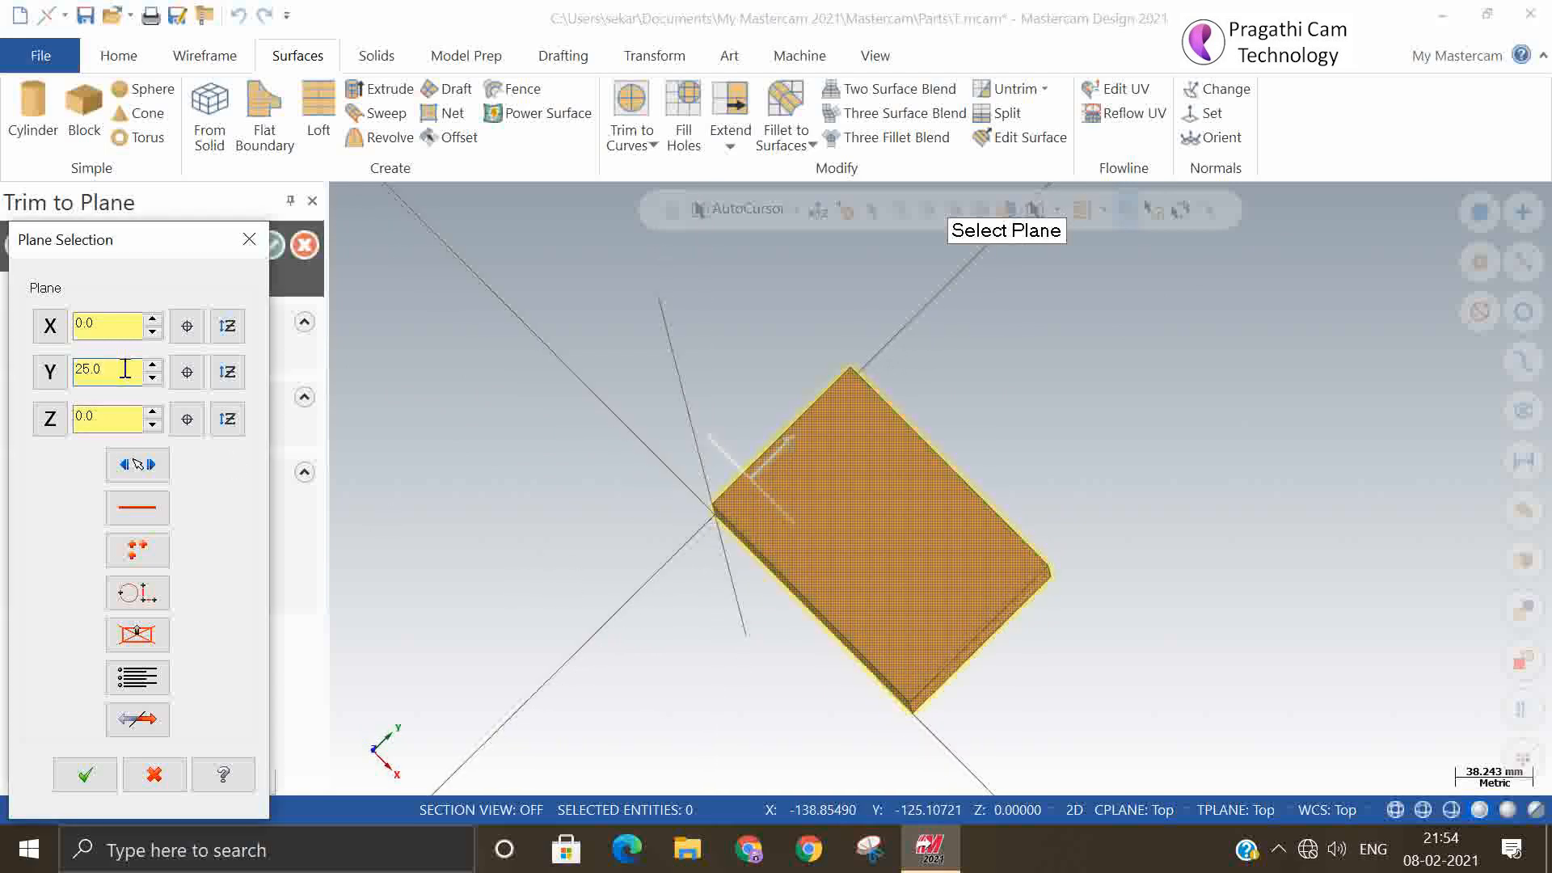
left_click_drag(133, 372, 6, 347)
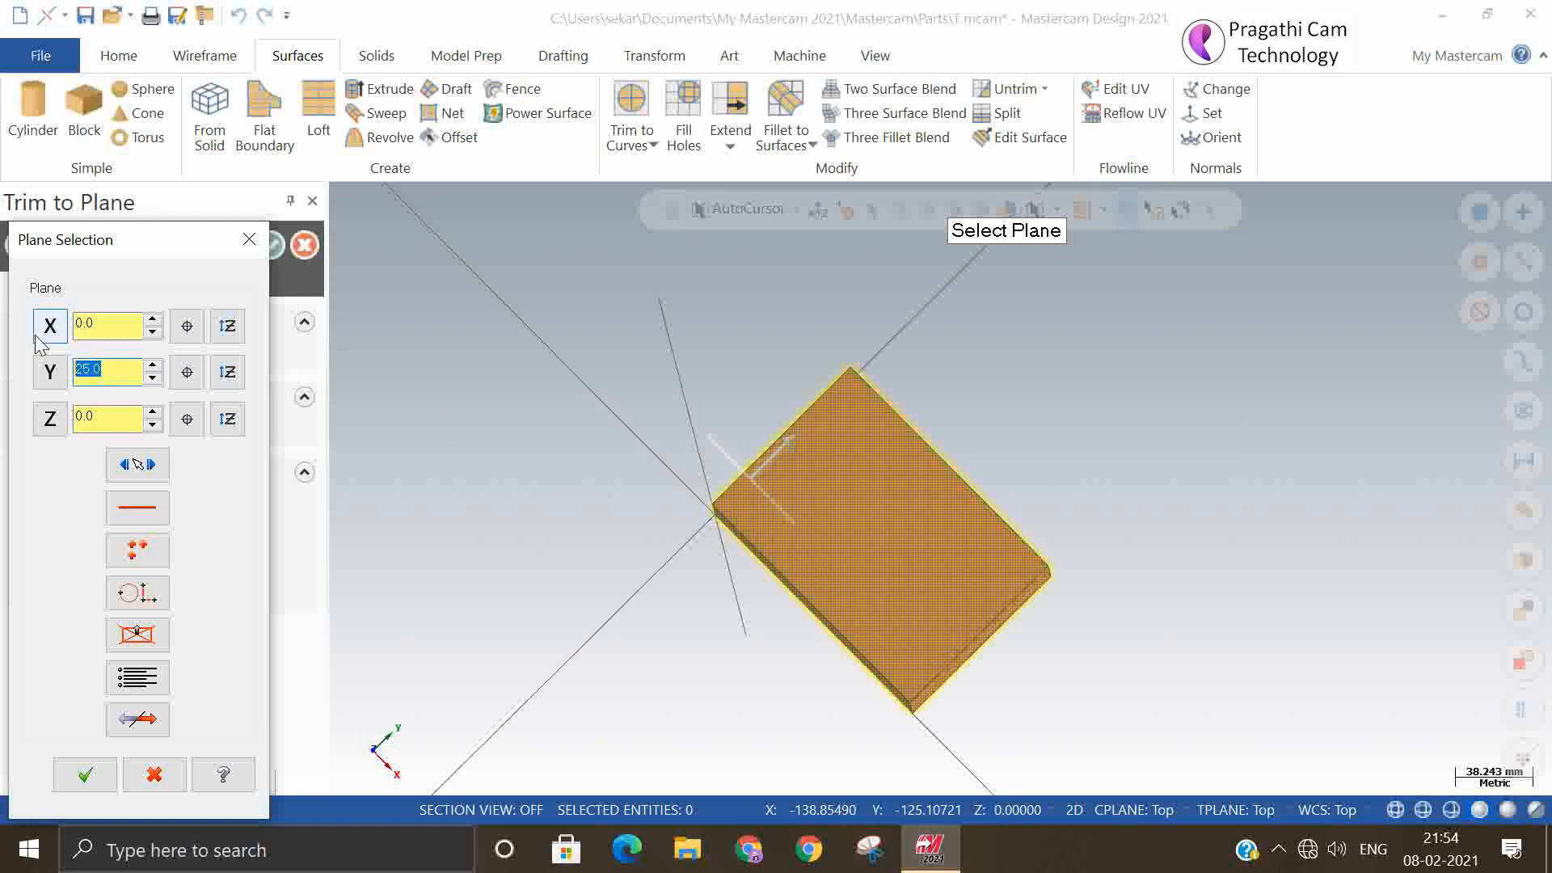
type("50")
key("Return")
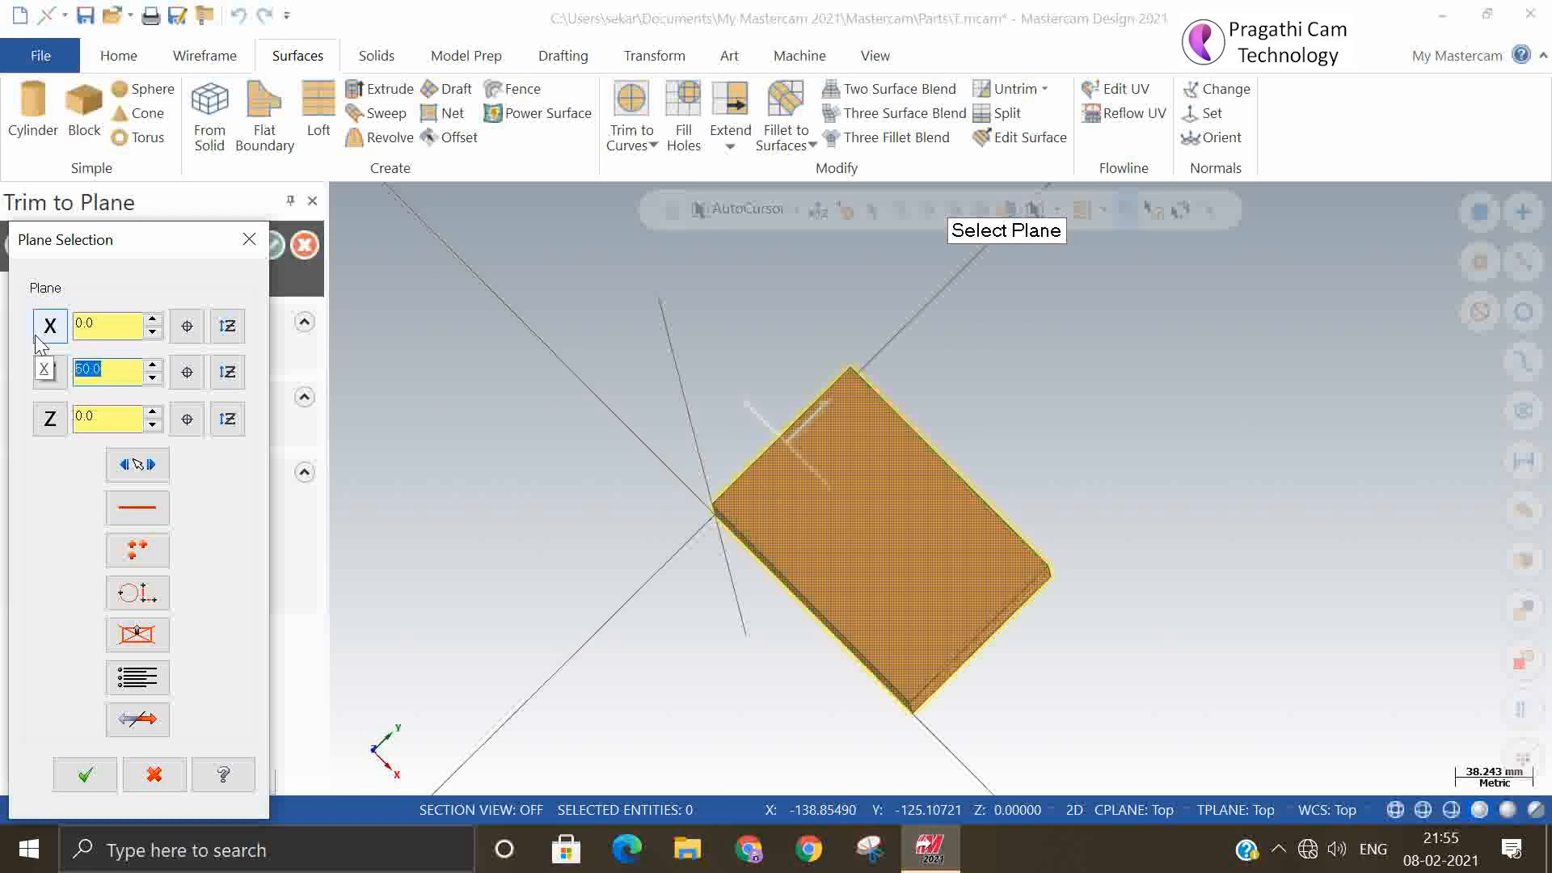
middle_click_drag(617, 610, 461, 373)
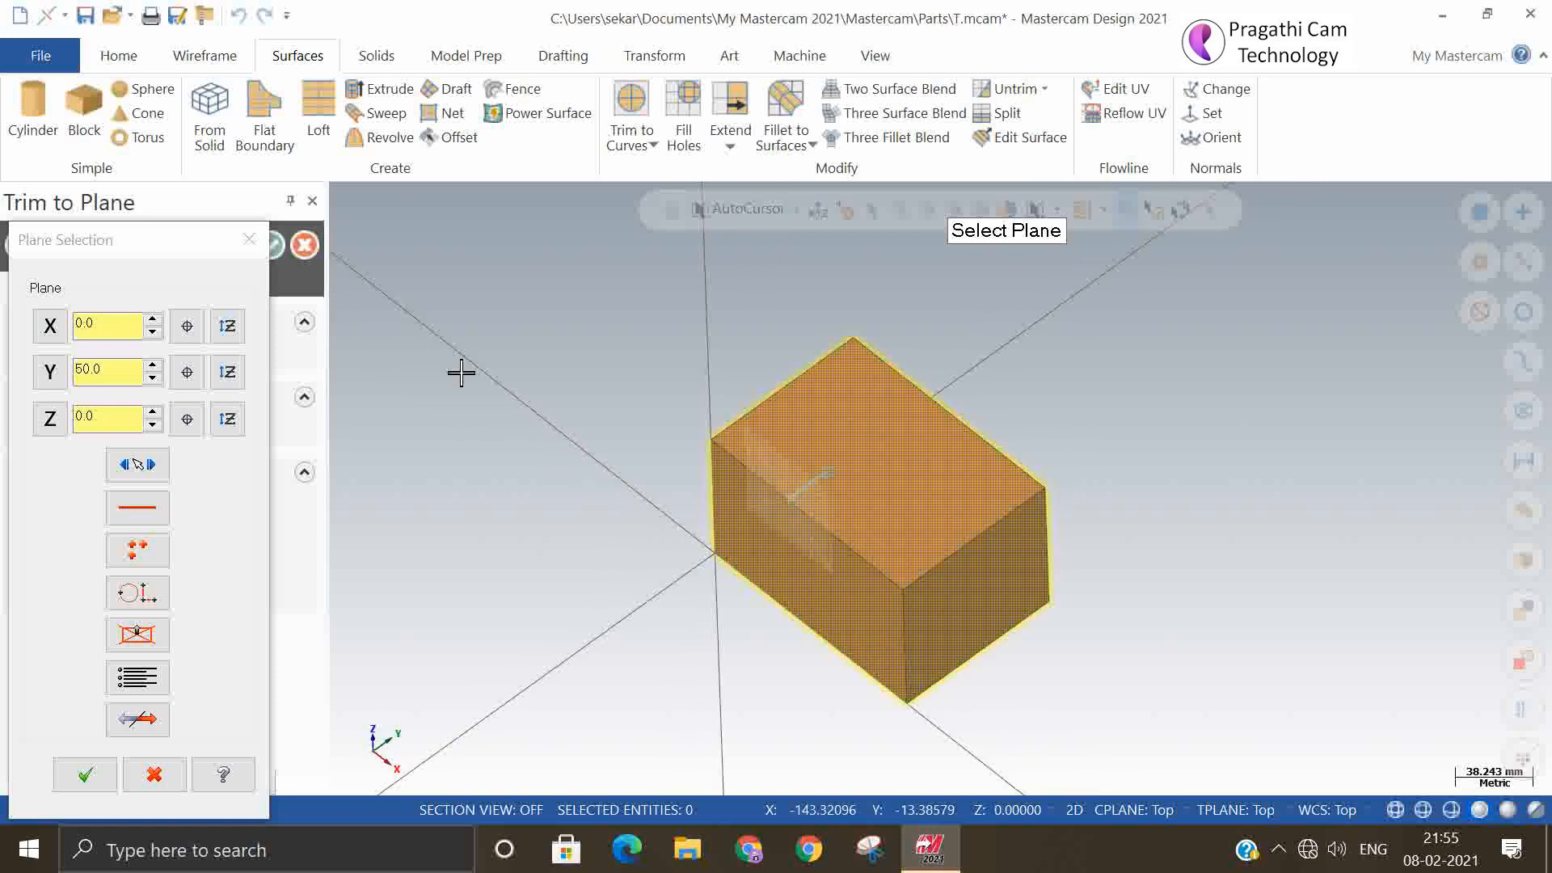
left_click(88, 774)
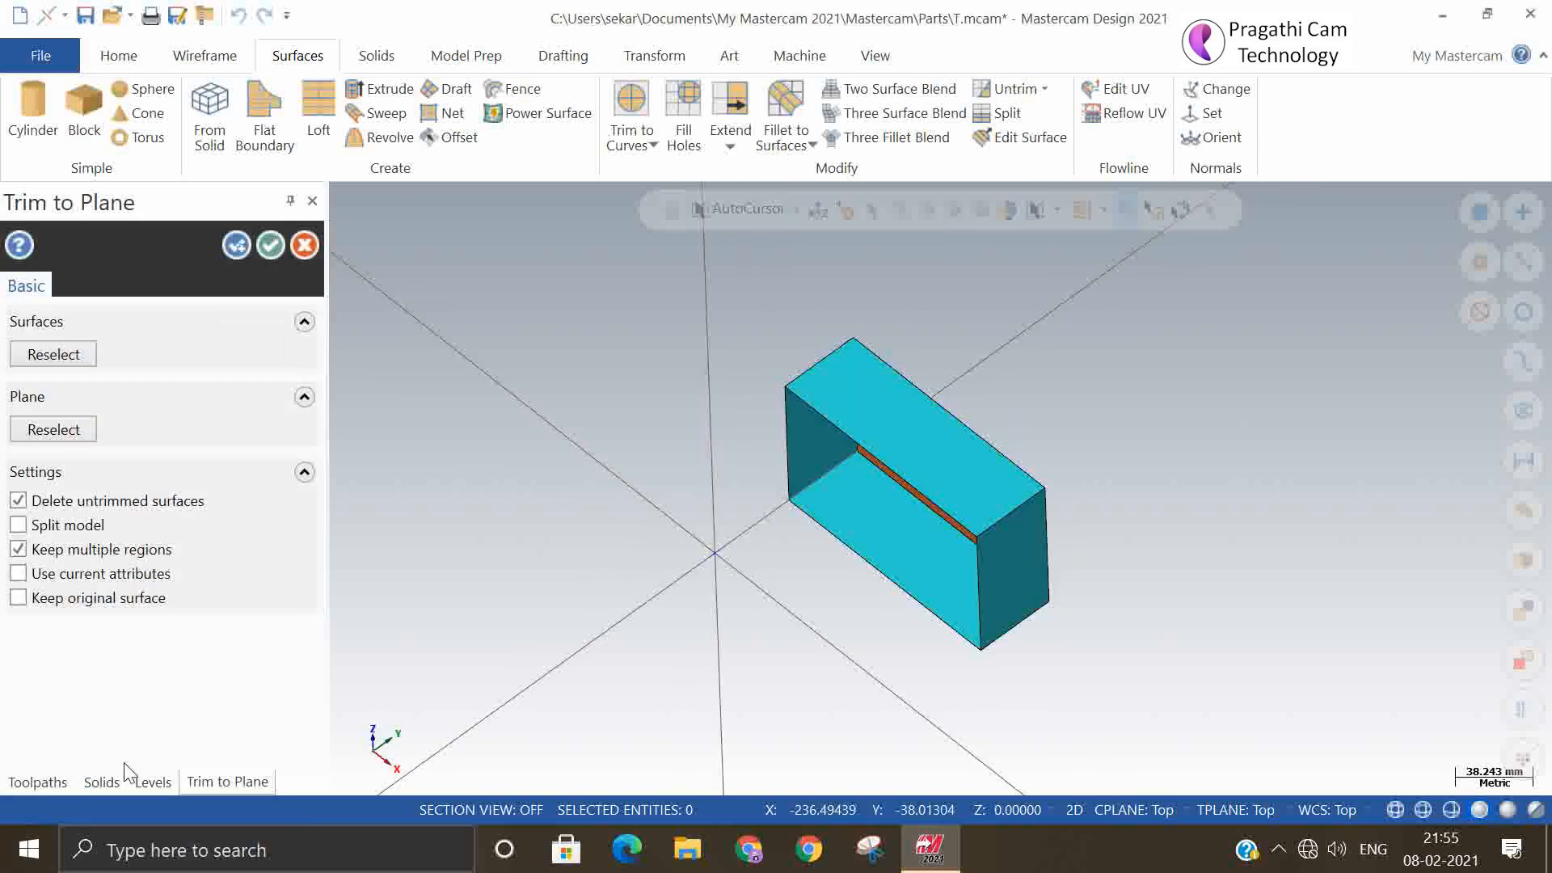
middle_click_drag(668, 623, 724, 603)
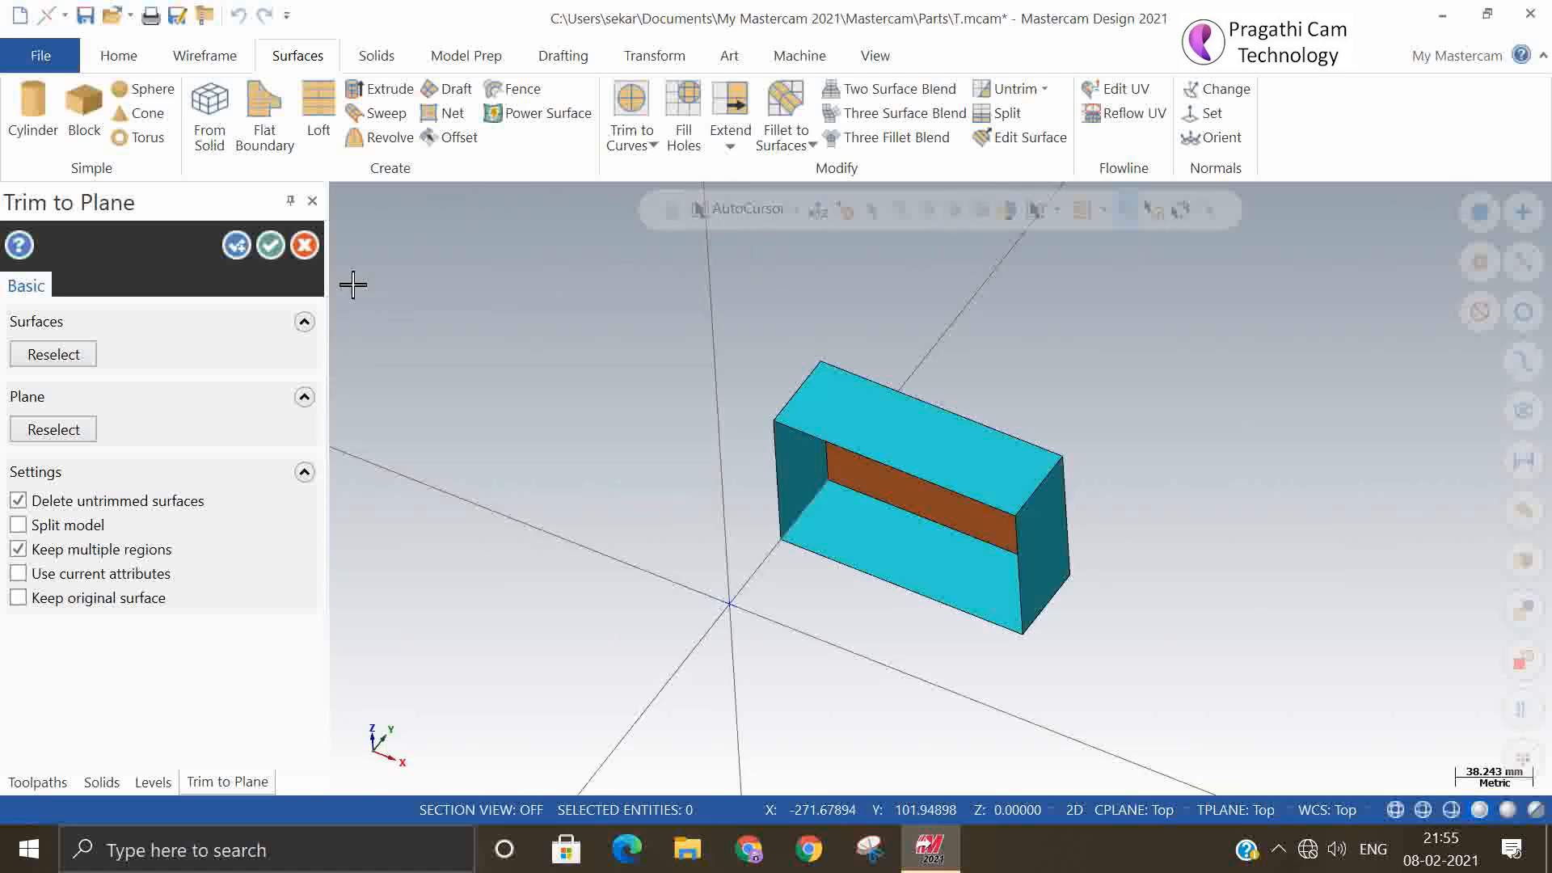
left_click(278, 247)
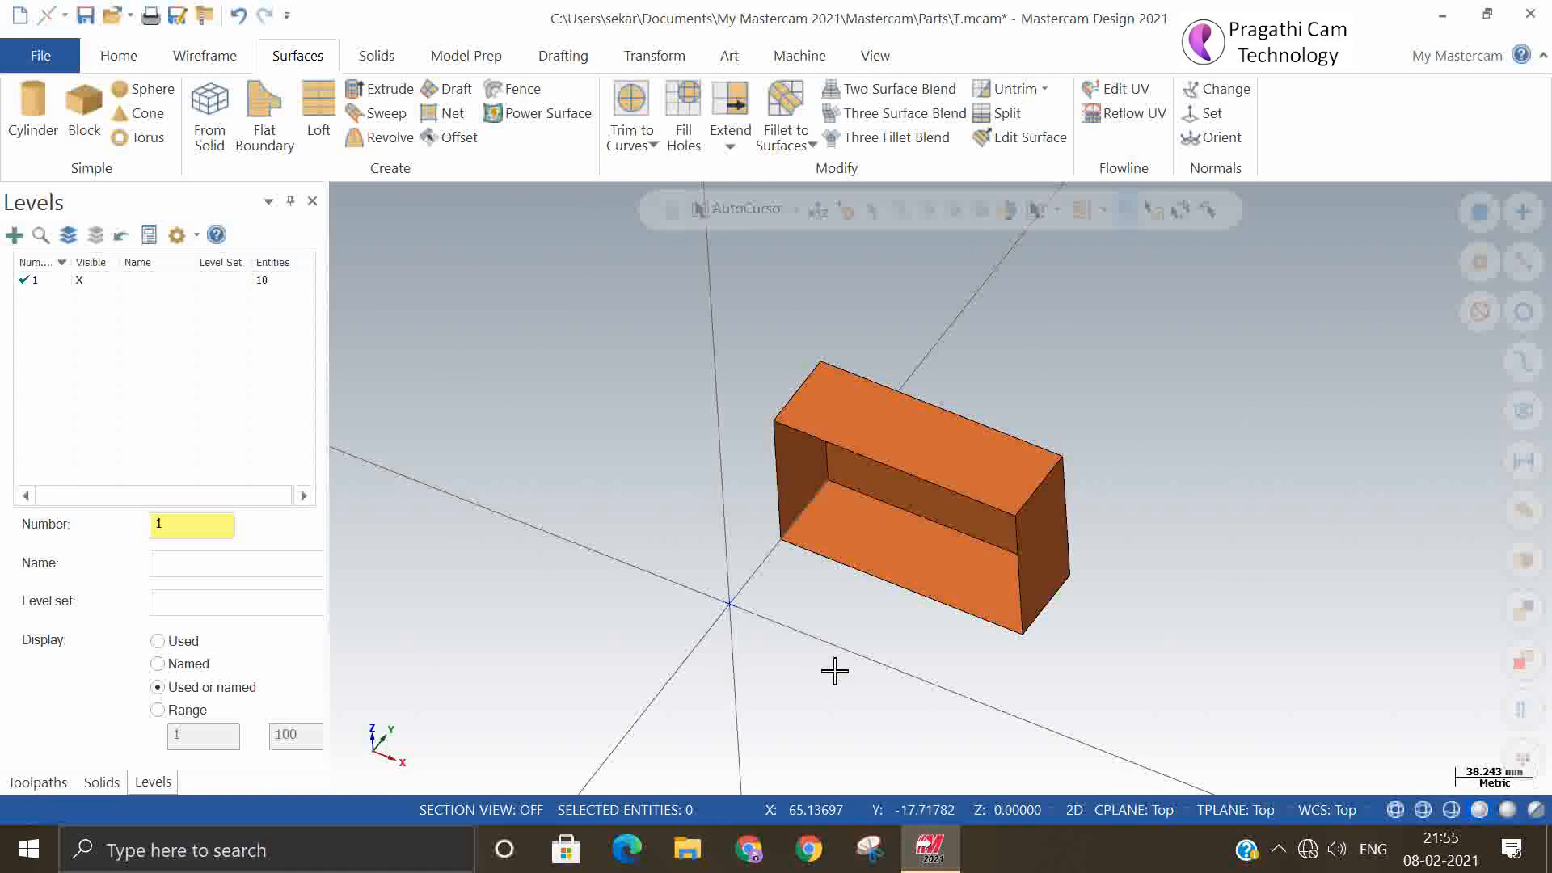
- Undo the plane trim and the deletion before it
mouse_move(1135, 645)
middle_mouse_down()
mouse_move(1113, 558)
mouse_move(1032, 595)
mouse_move(1060, 634)
middle_mouse_up()
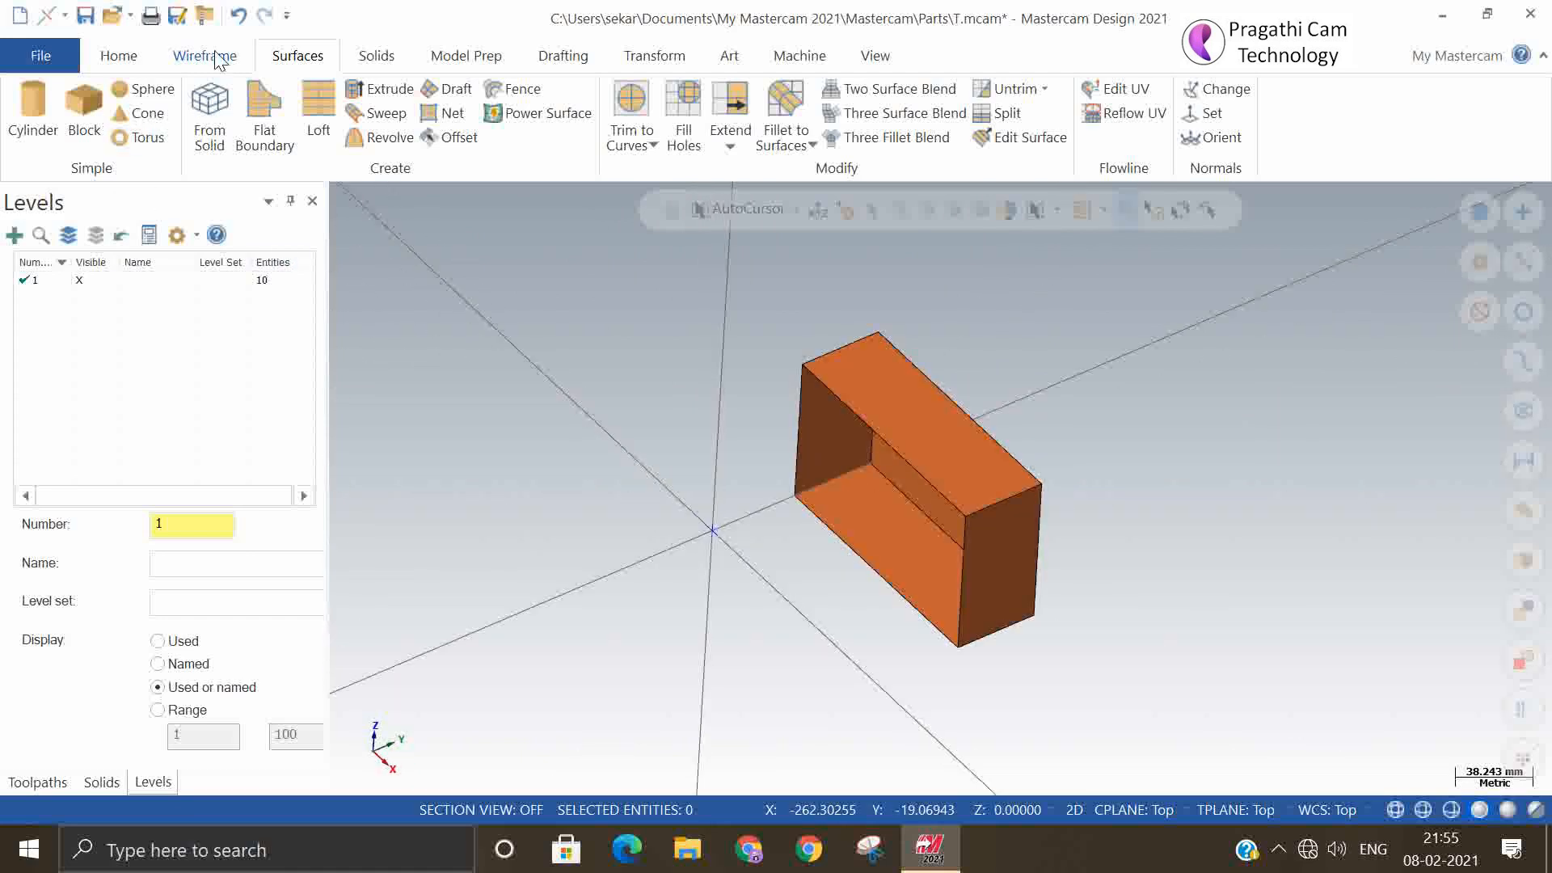
left_click(236, 16)
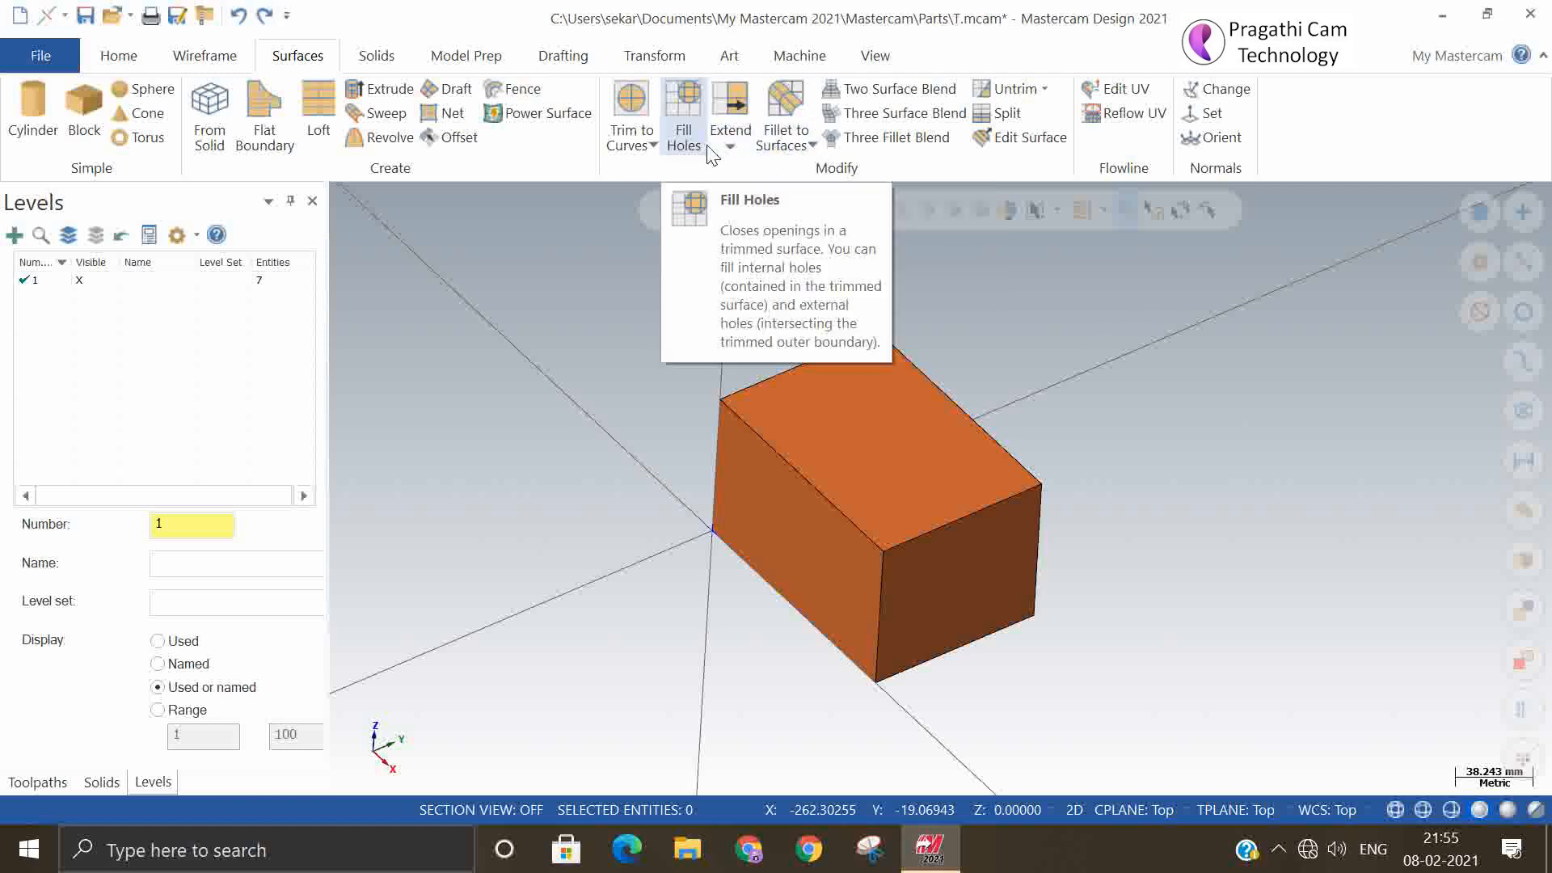
left_click(234, 14)
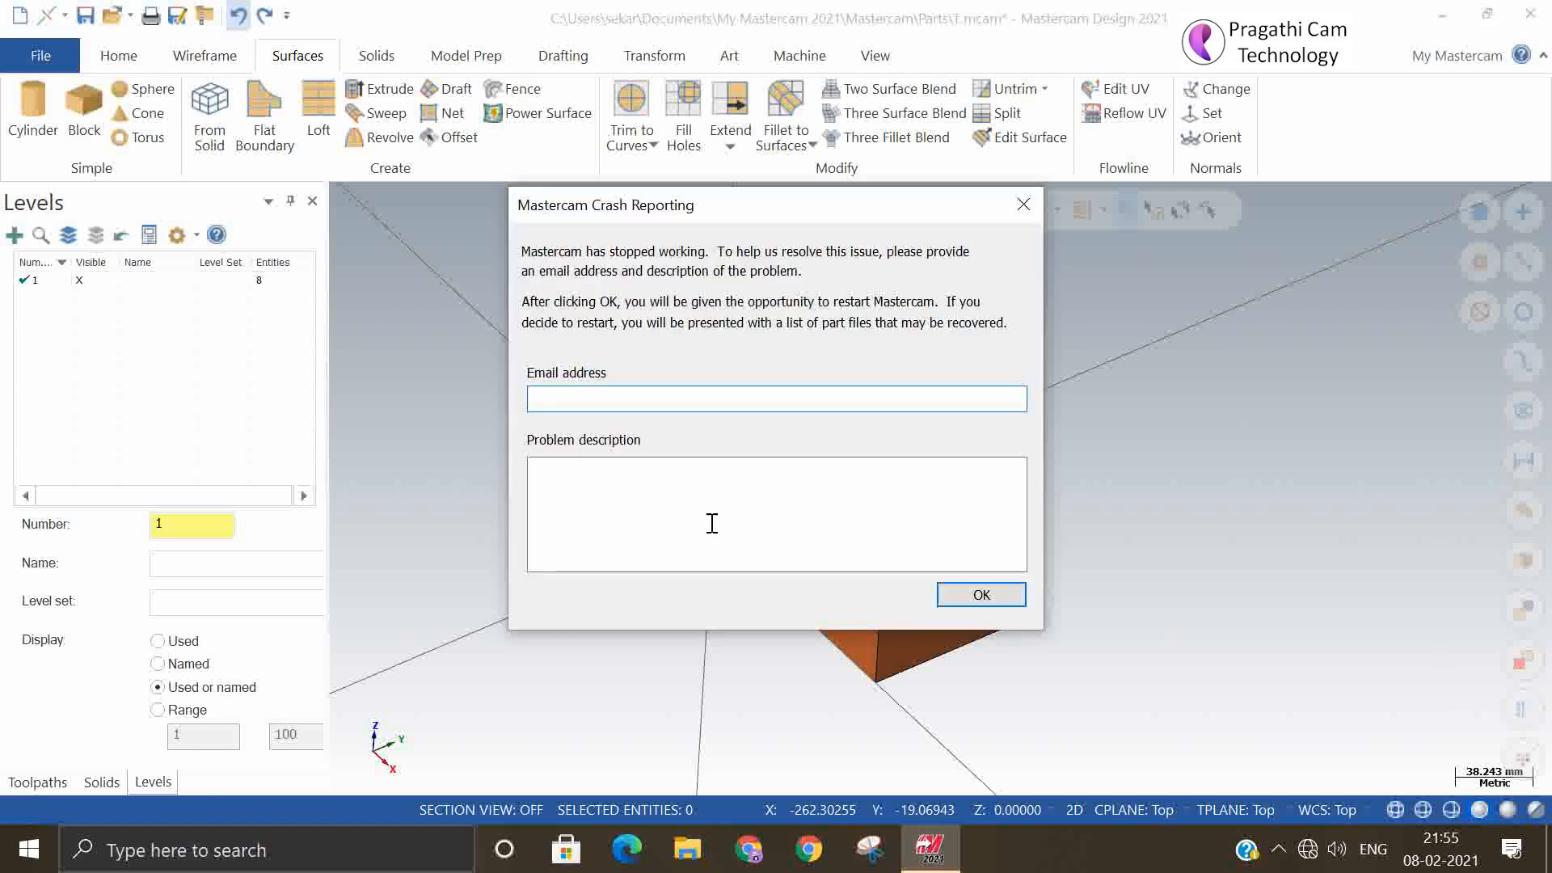
- Dismiss the crash report and end the frozen Mastercam 2021 task in Task Manager
left_click(980, 596)
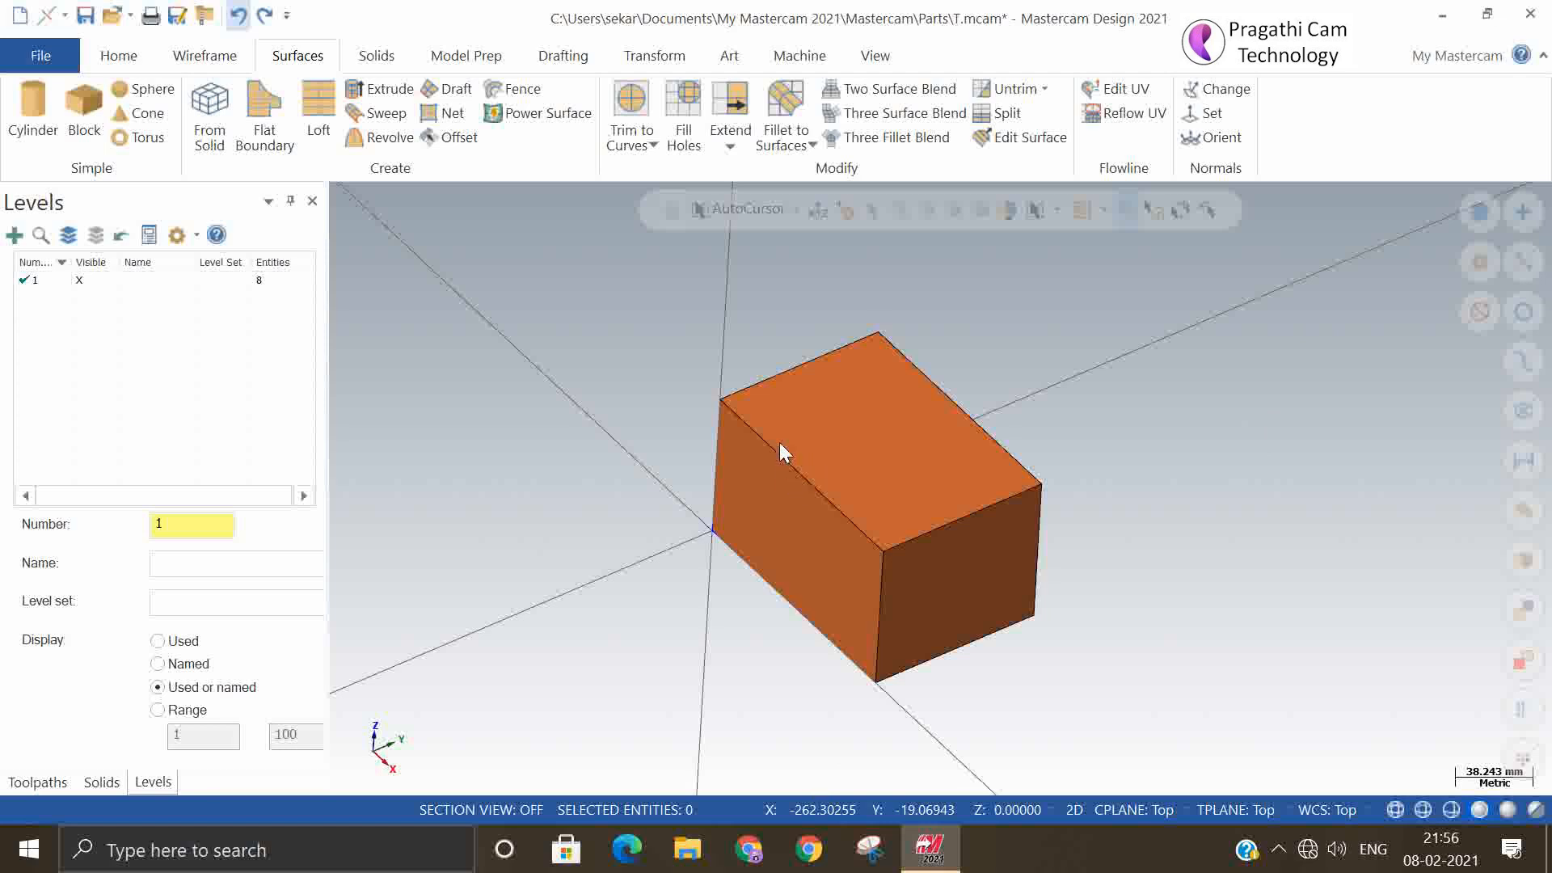
key("ctrl+shift+Escape")
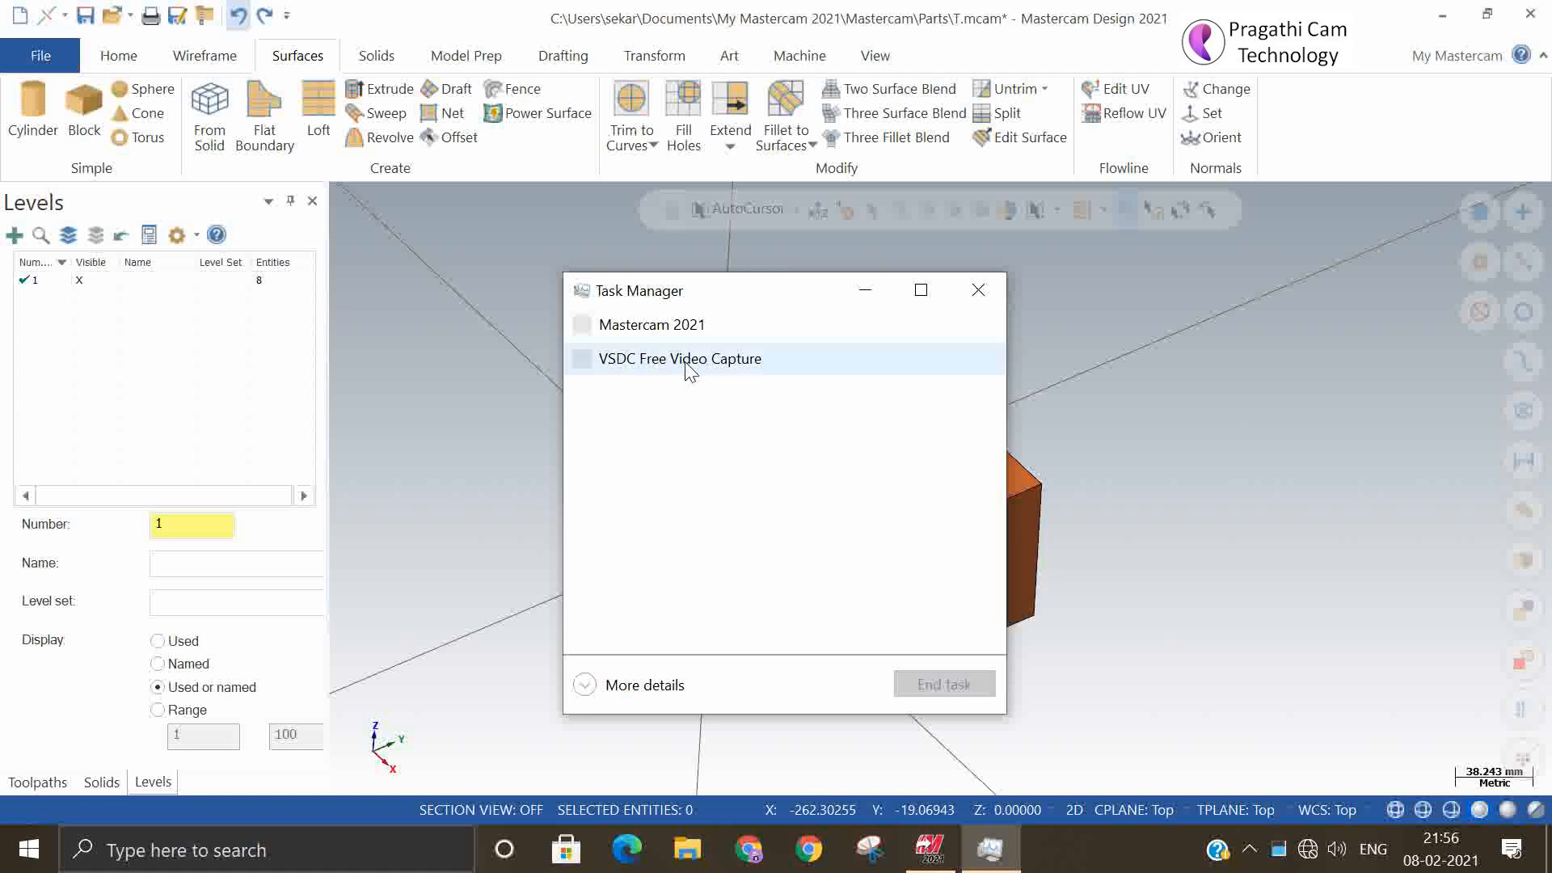
left_click(657, 324)
left_click(943, 684)
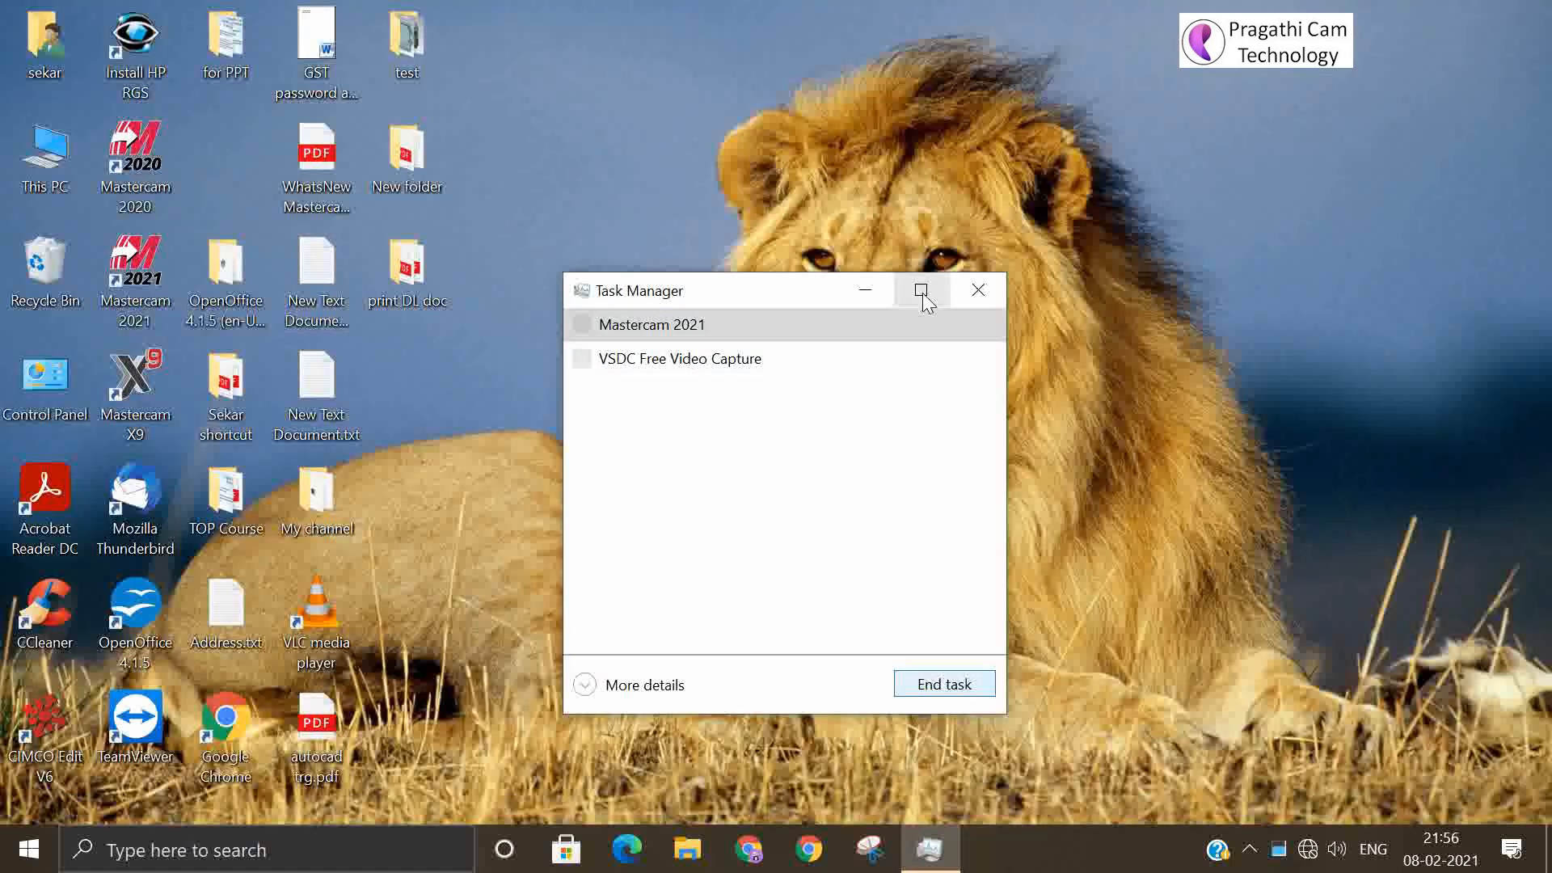
left_click(990, 292)
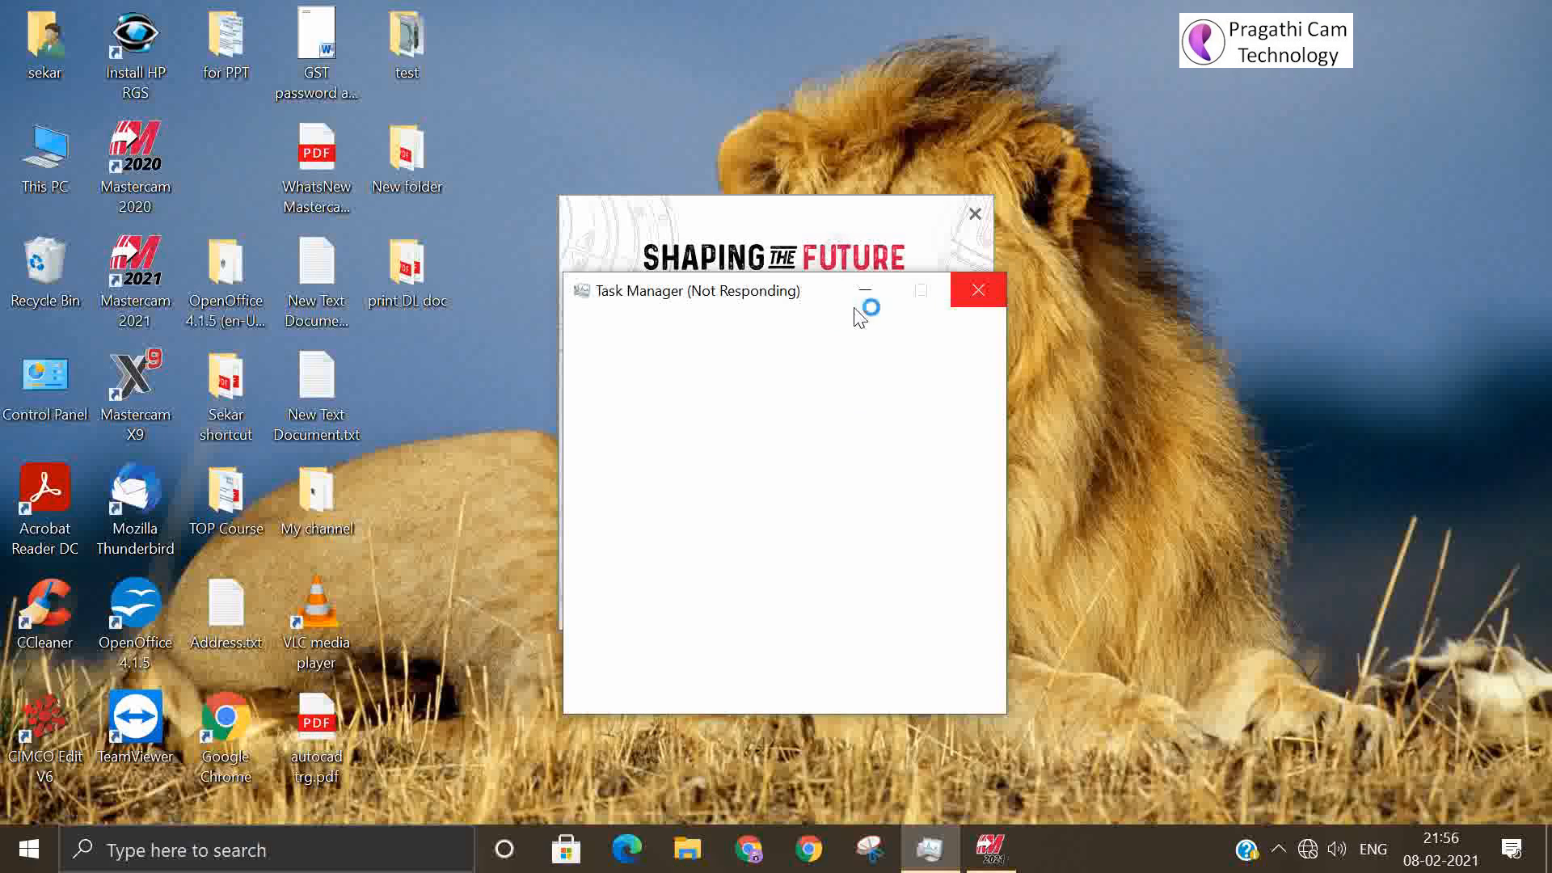
mouse_move(992, 861)
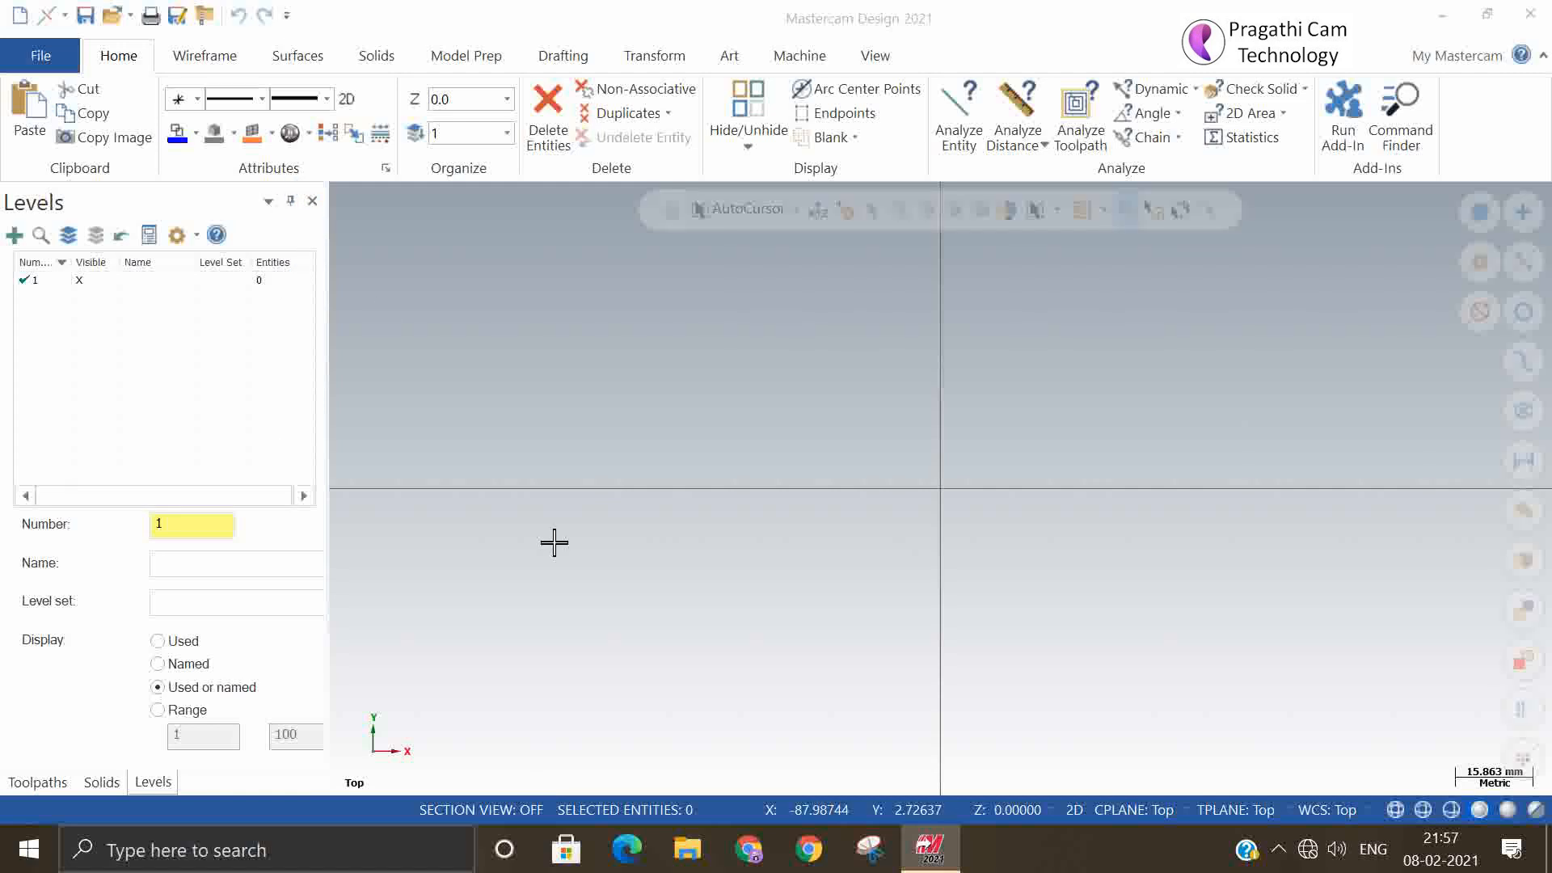
mouse_move(907, 864)
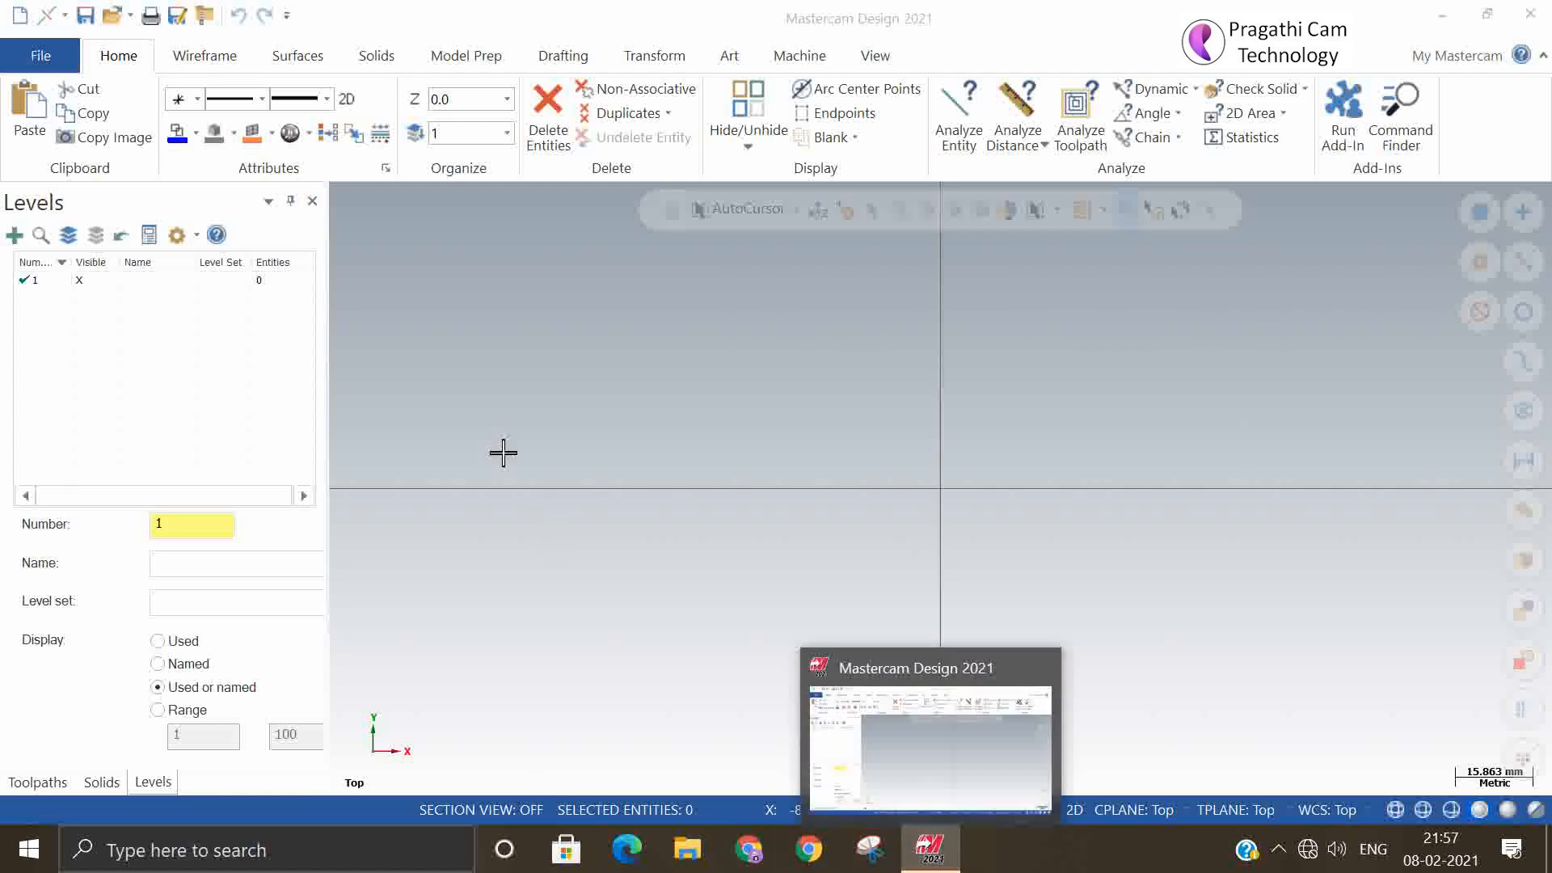
- Draw a rectangle about 271 by 173 mm centred on the origin and create a surface within it
left_click(225, 62)
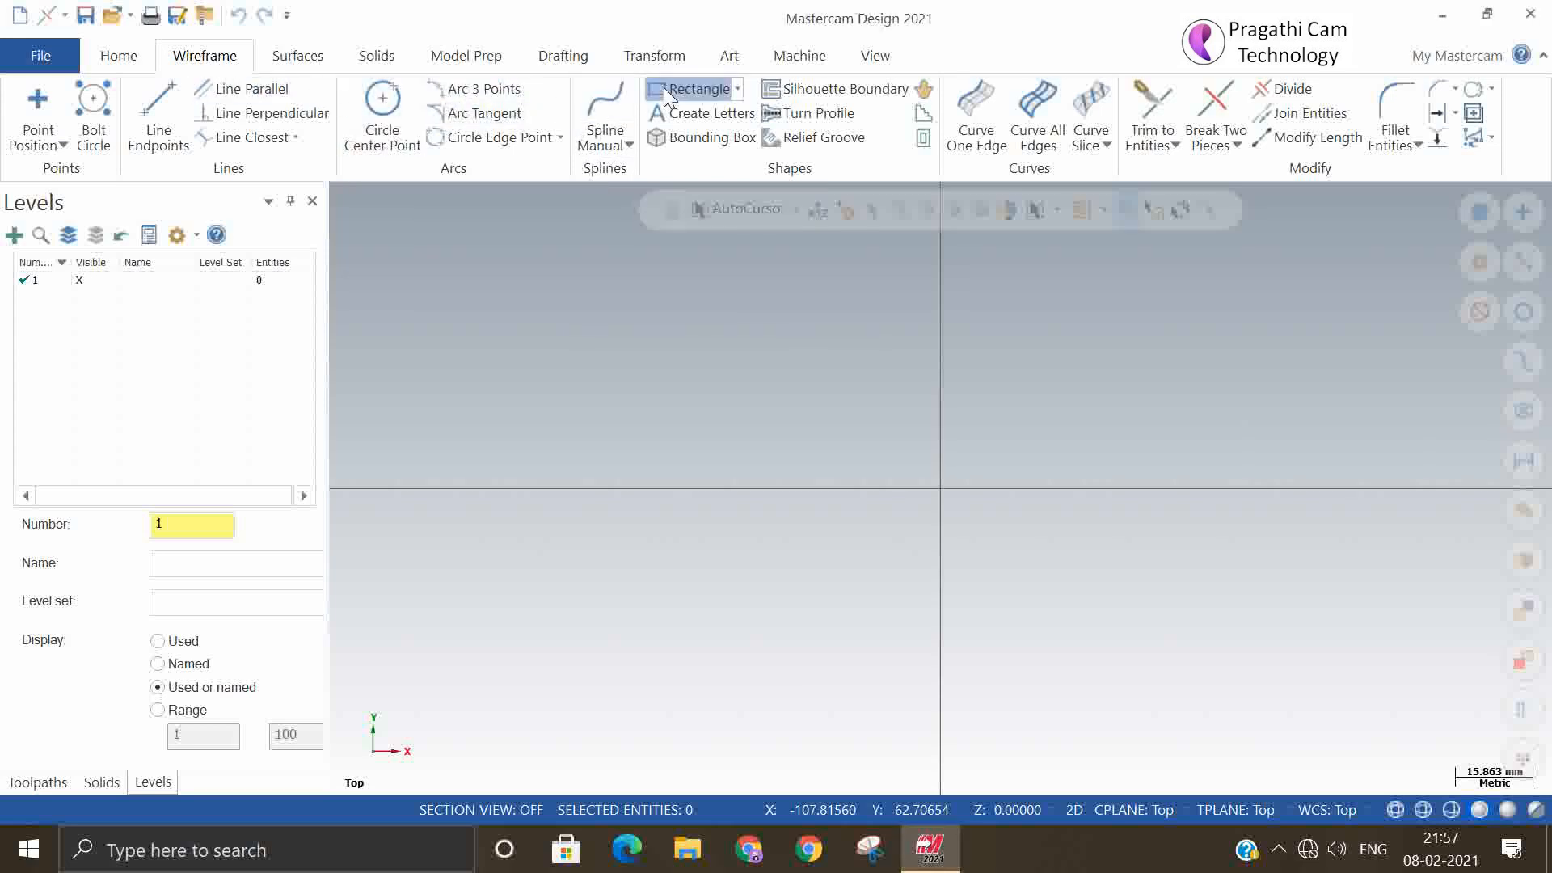
left_click(939, 489)
scroll(599, 571, "down", 2)
scroll(492, 567, "down", 1)
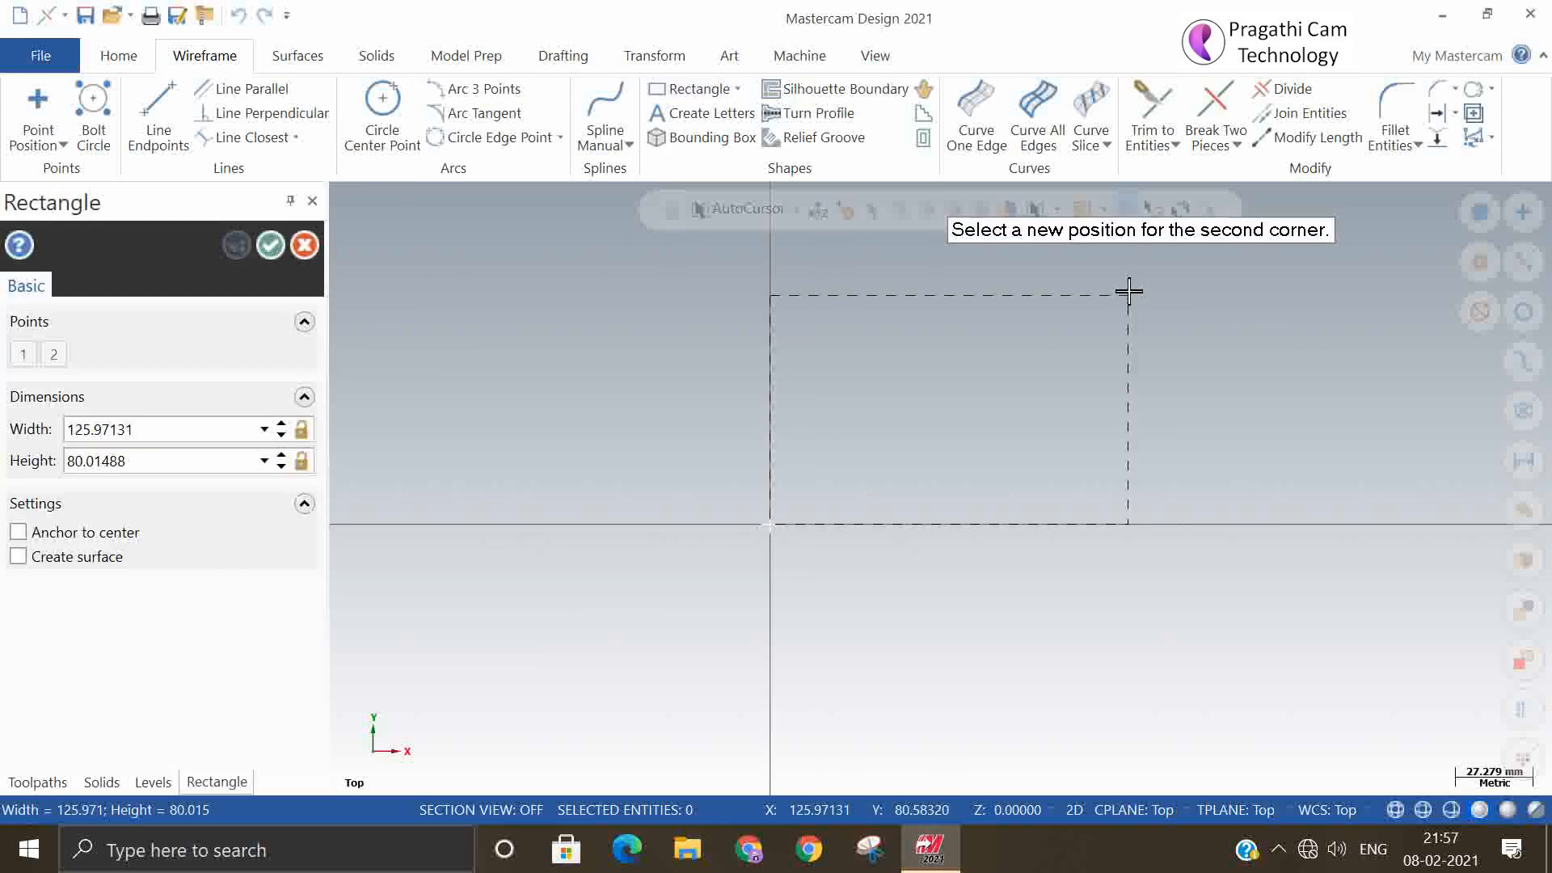
left_click(1156, 278)
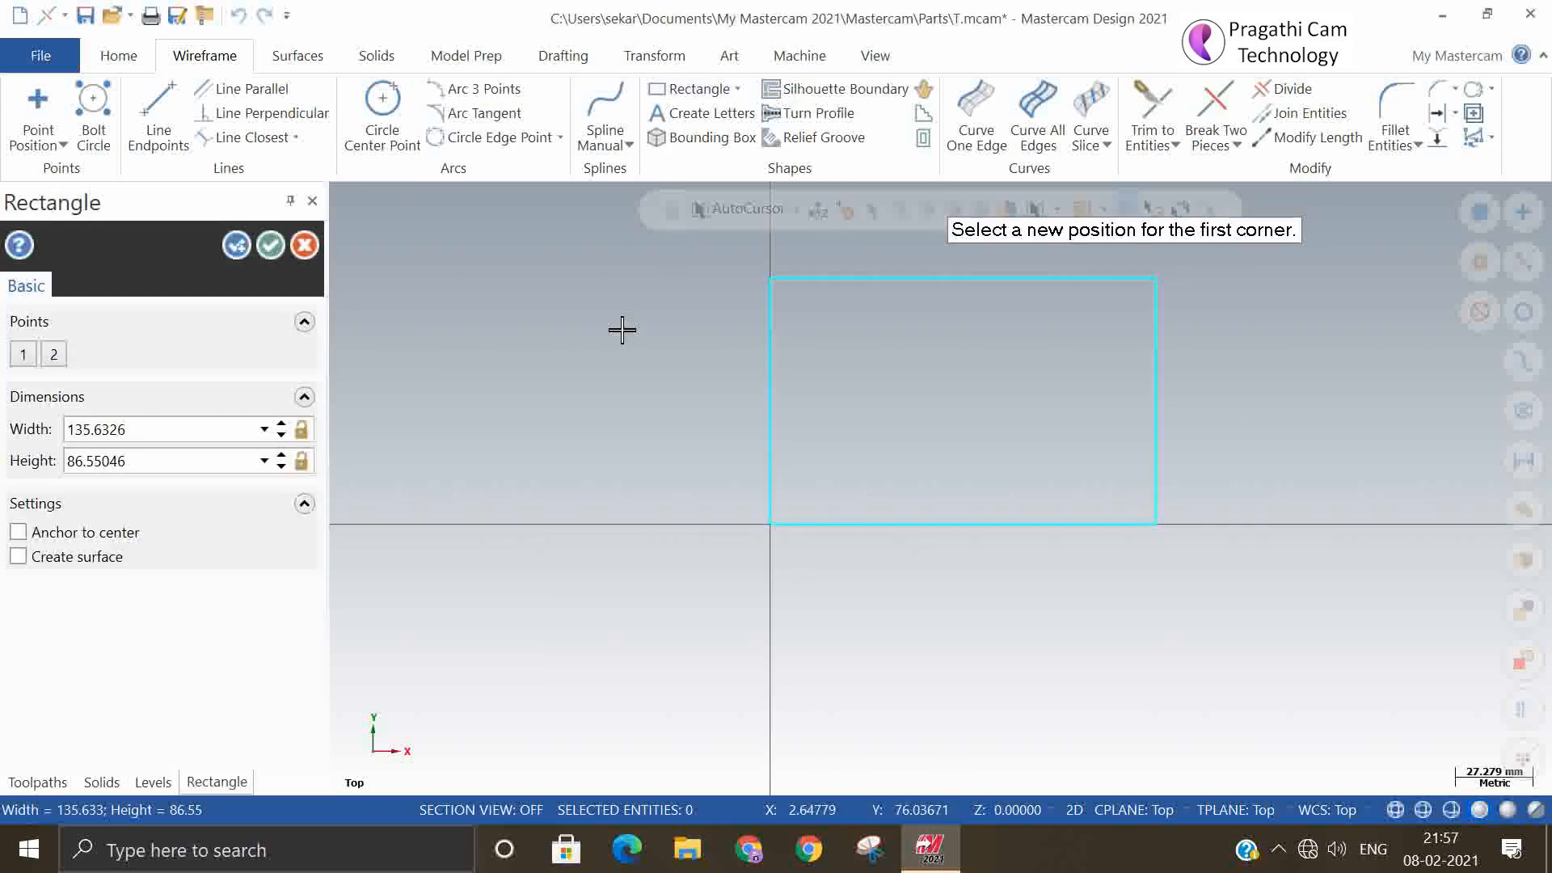
left_click(18, 532)
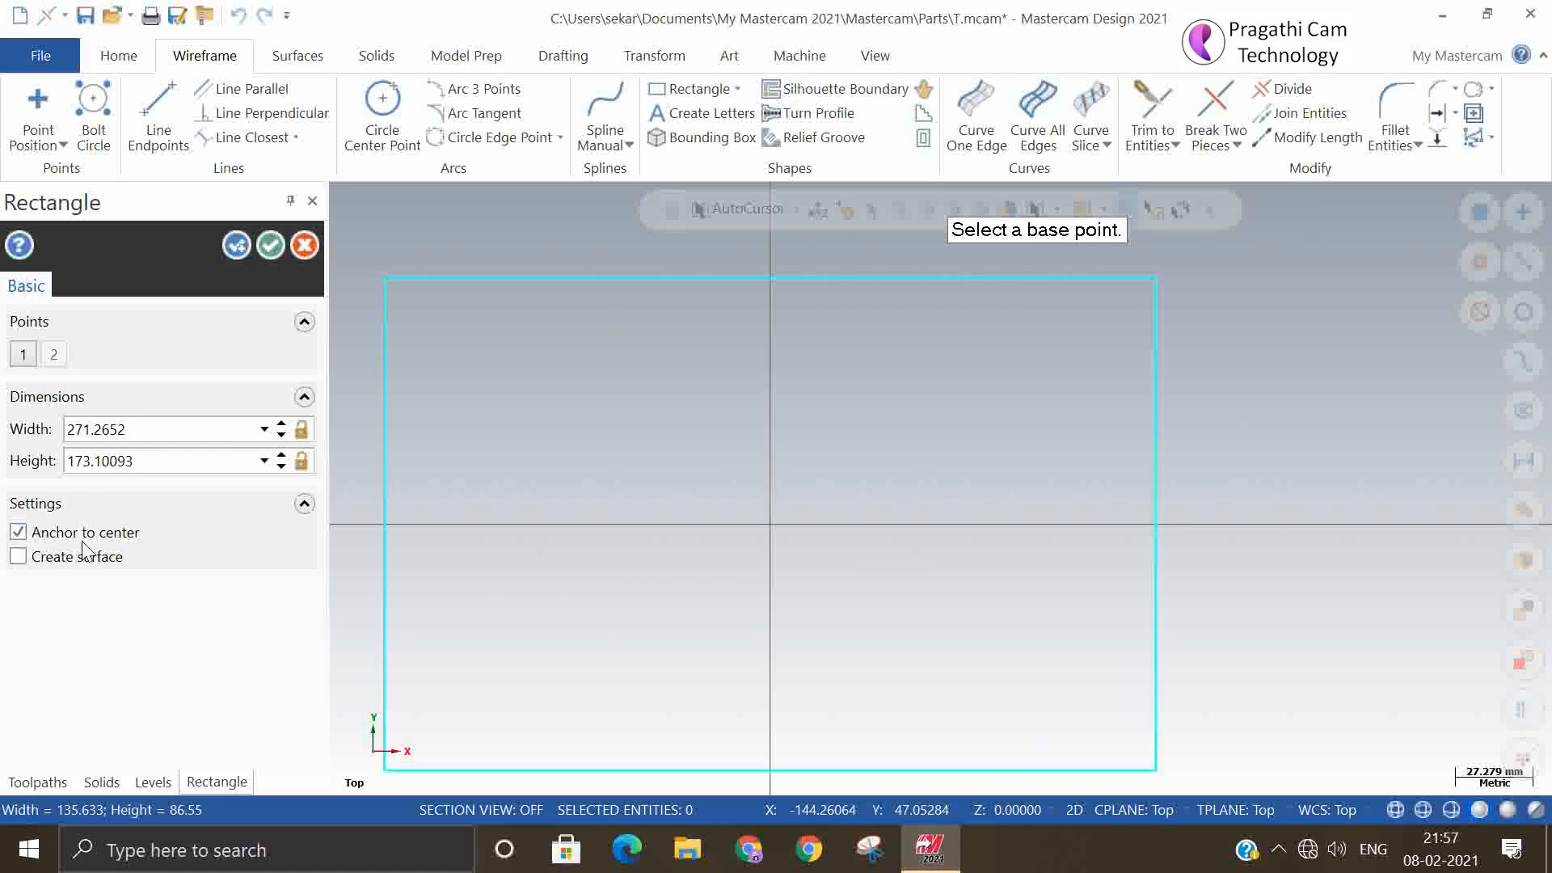
left_click(42, 558)
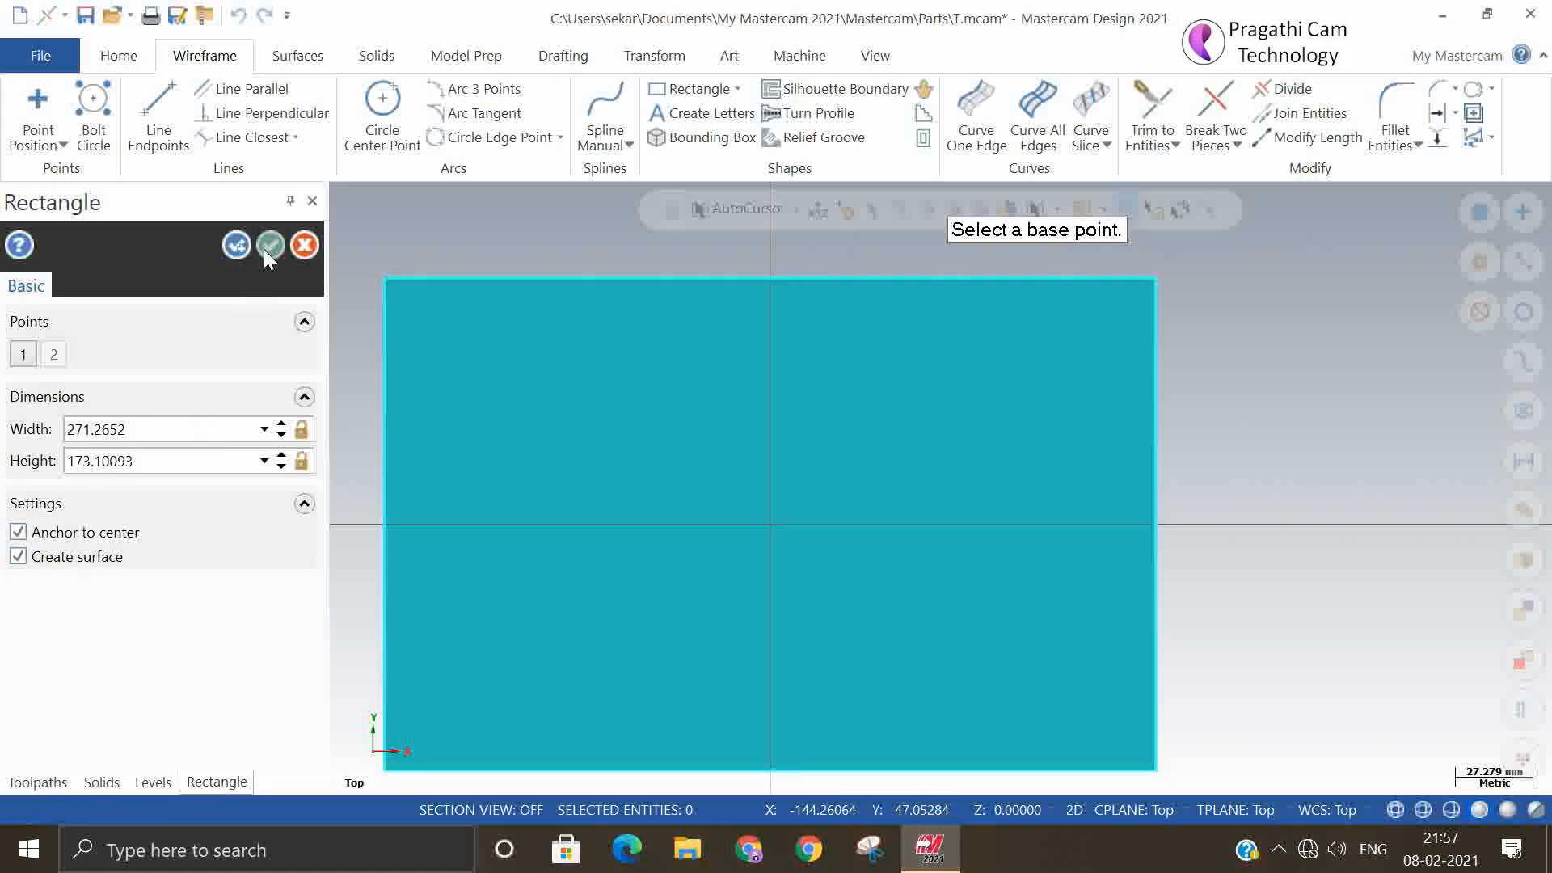
left_click(270, 245)
- Draw a circle of about 32 mm radius and a centre-anchored rectangle with surface, about 31 by 40 mm, inside the large rectangle
left_click(375, 95)
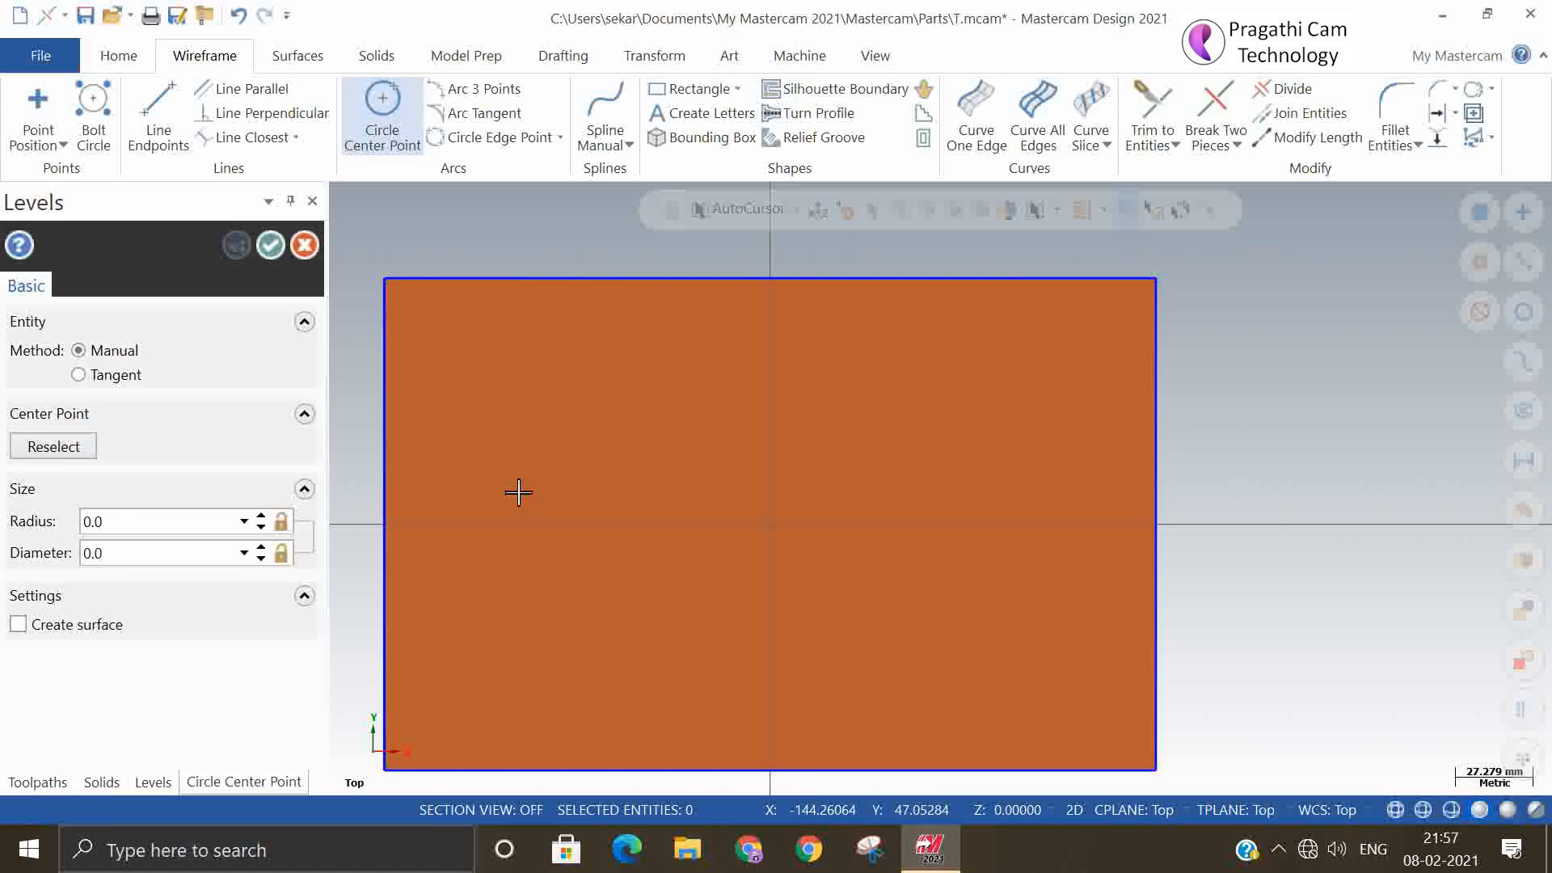
left_click(521, 503)
left_click(569, 581)
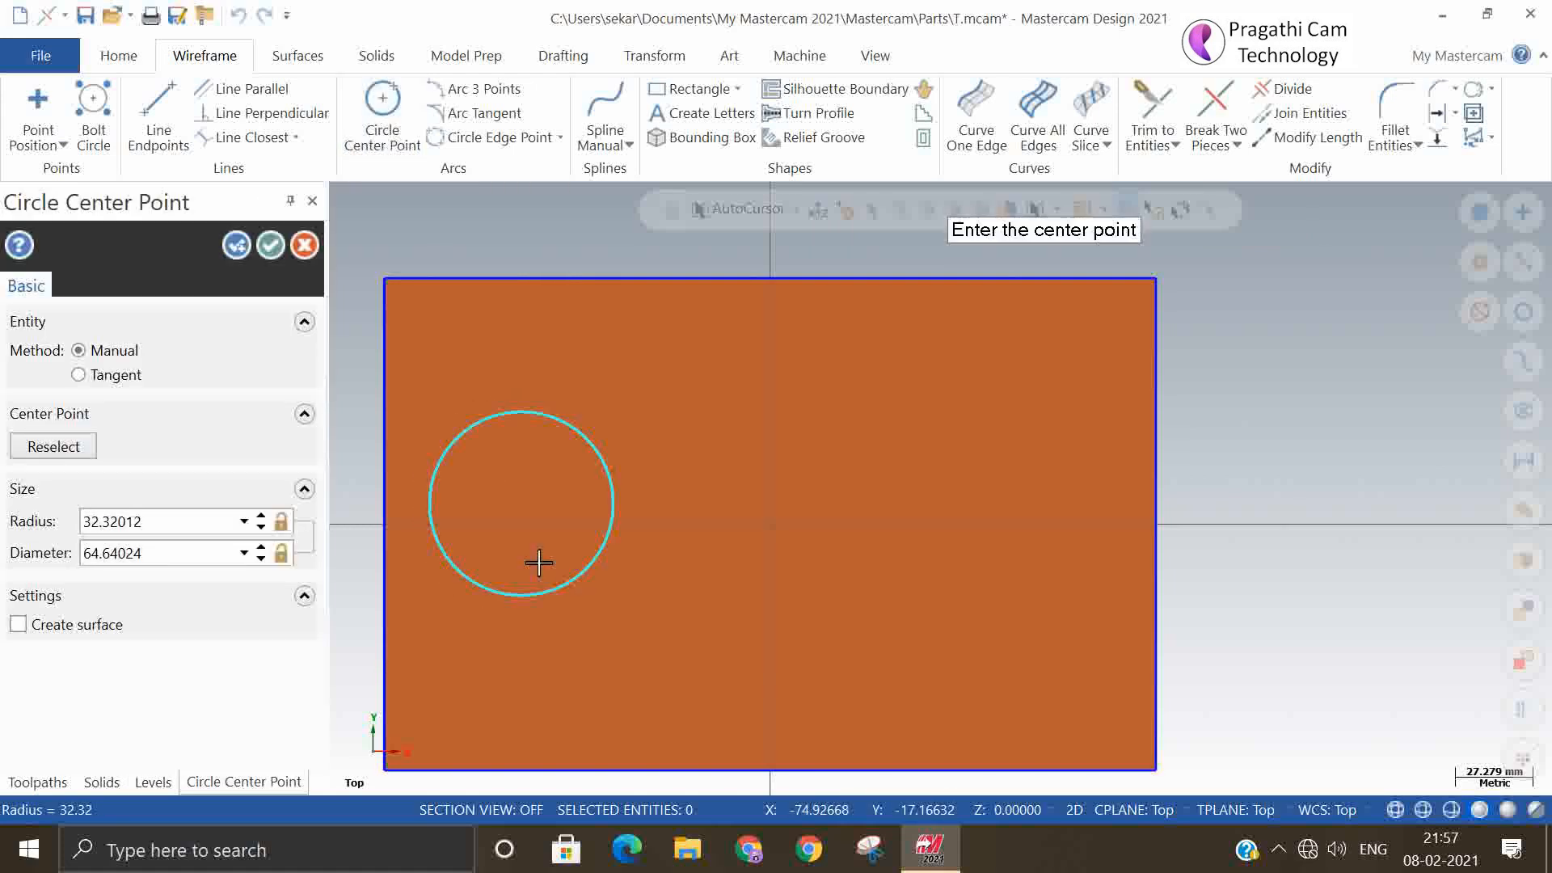
left_click(236, 245)
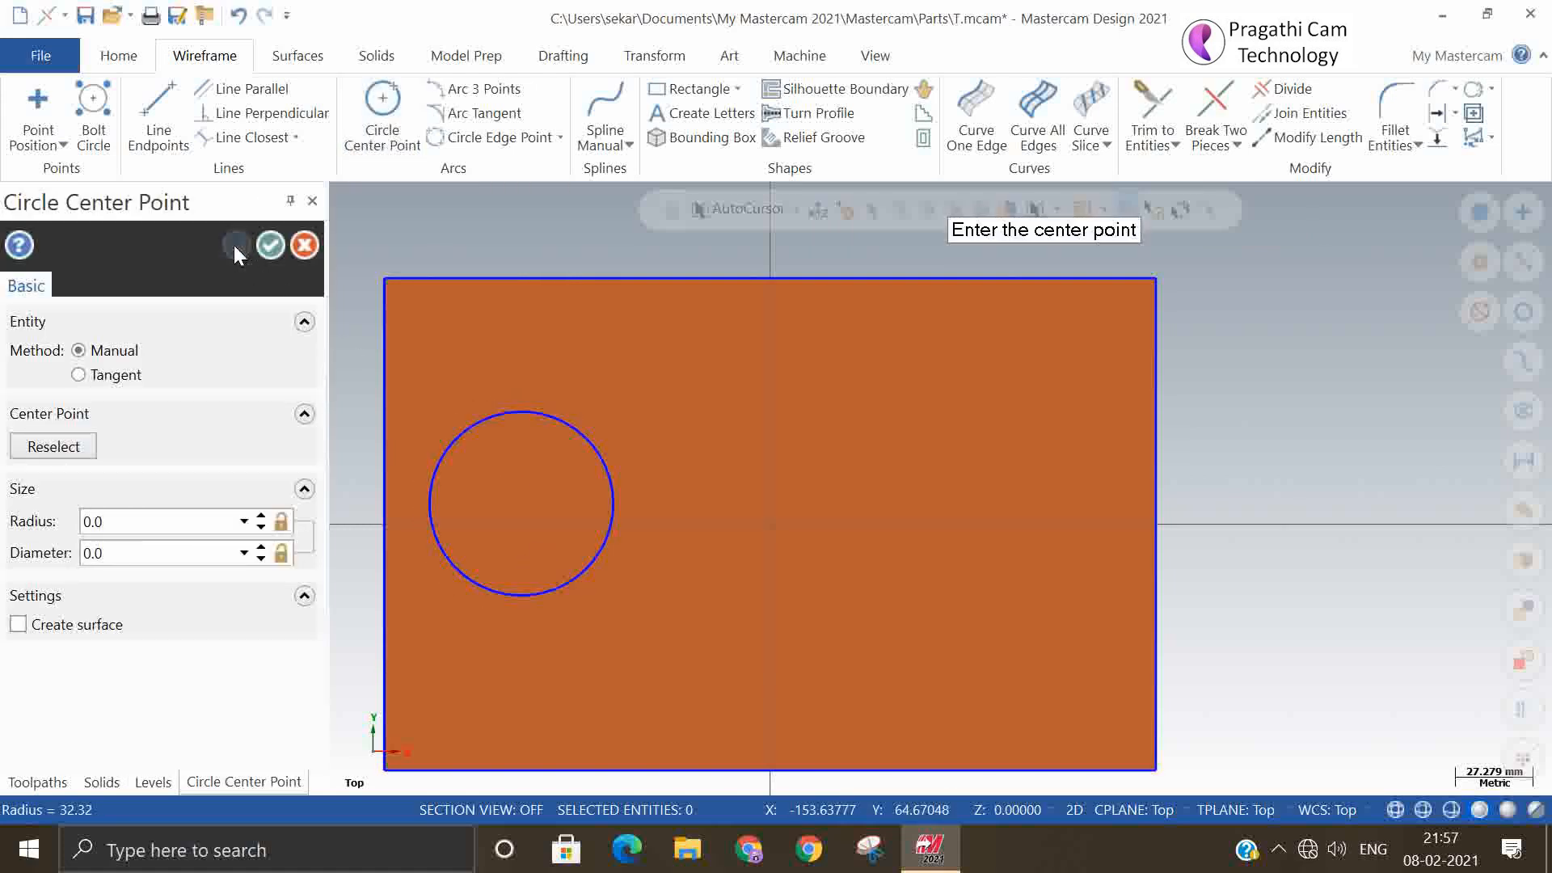
left_click(656, 89)
left_click(846, 471)
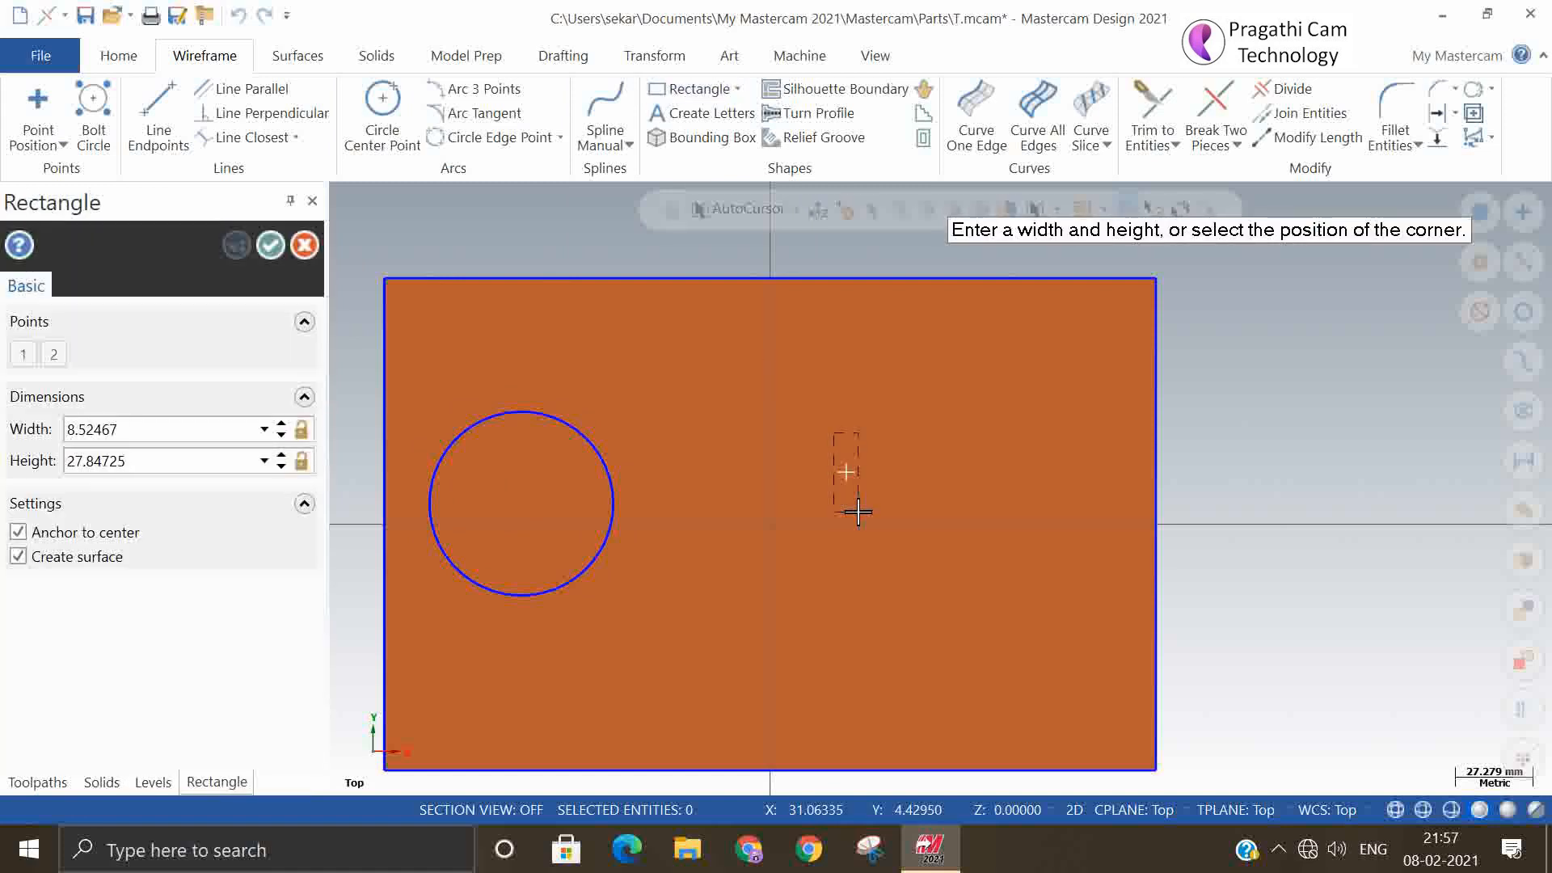
left_click(892, 530)
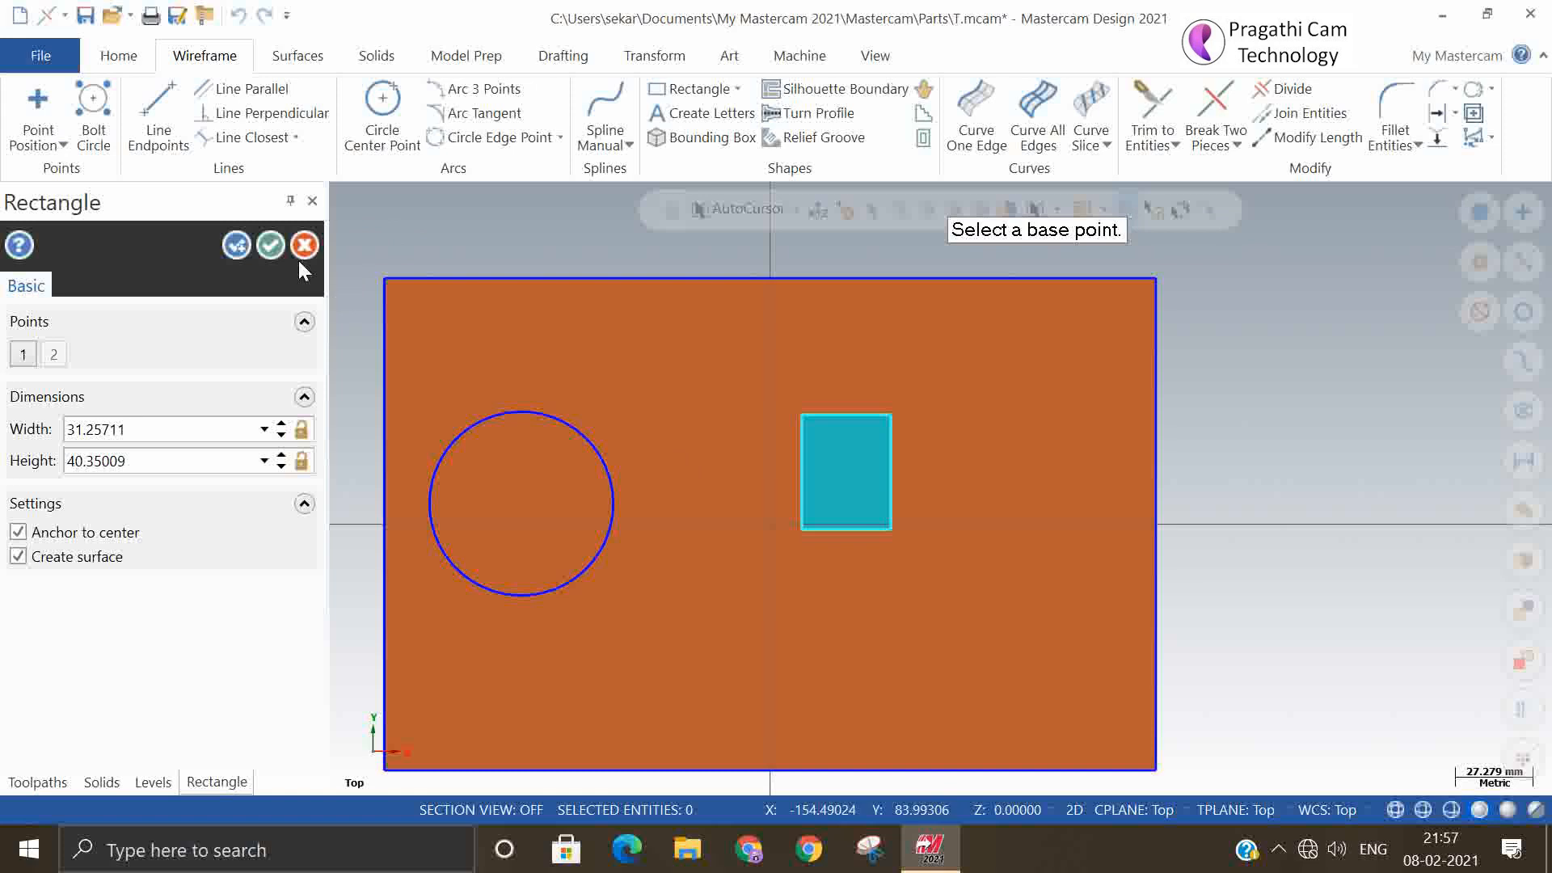
left_click(270, 245)
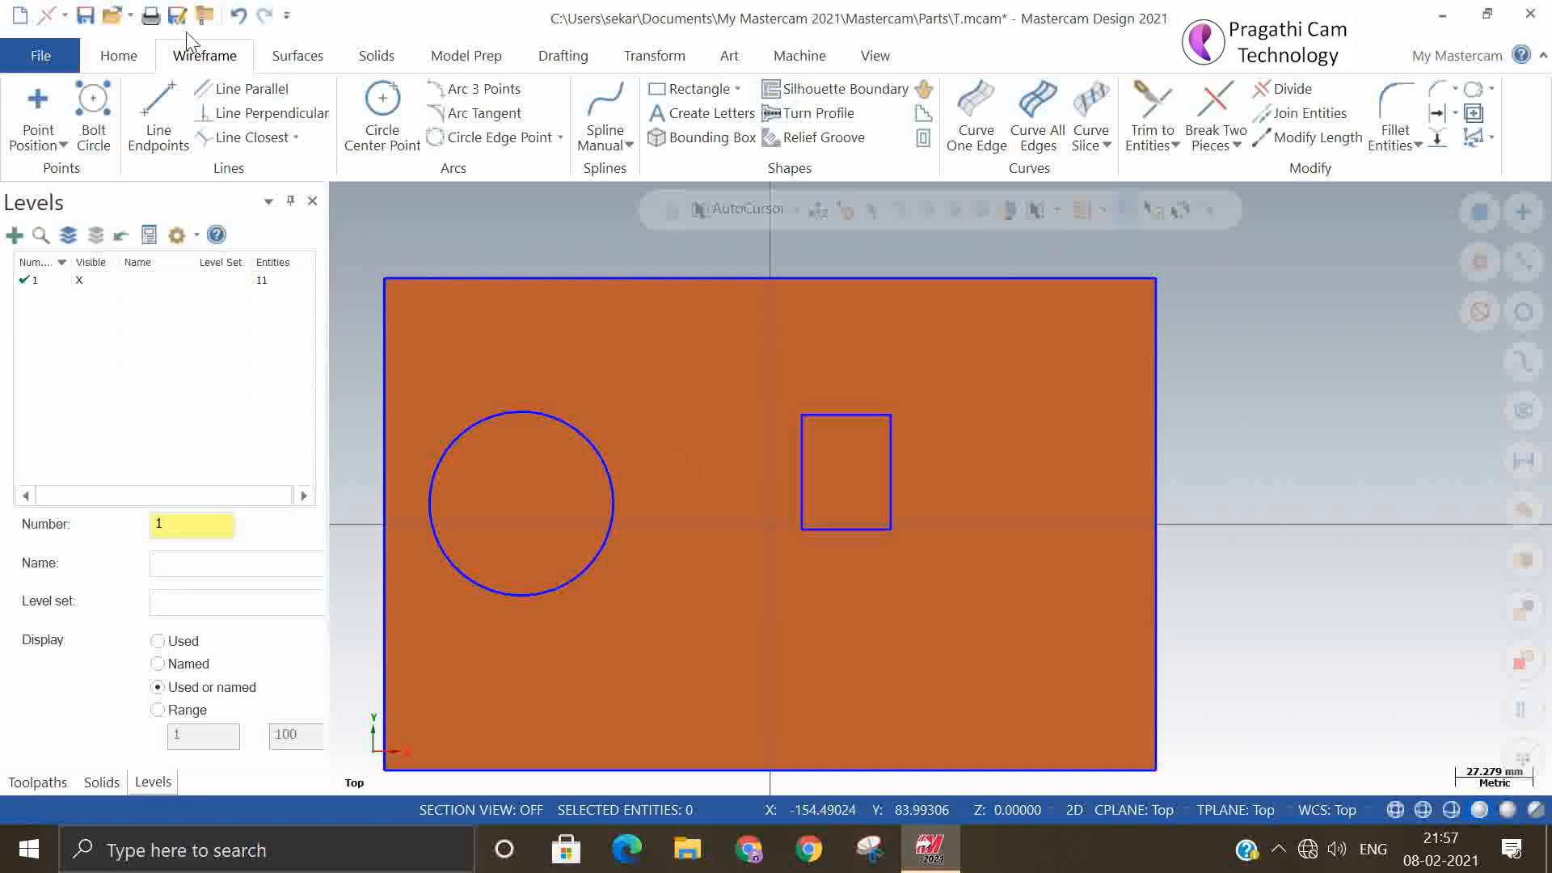
- Undo the small rectangle with its surface and the circle
left_click(238, 15)
left_click(238, 15)
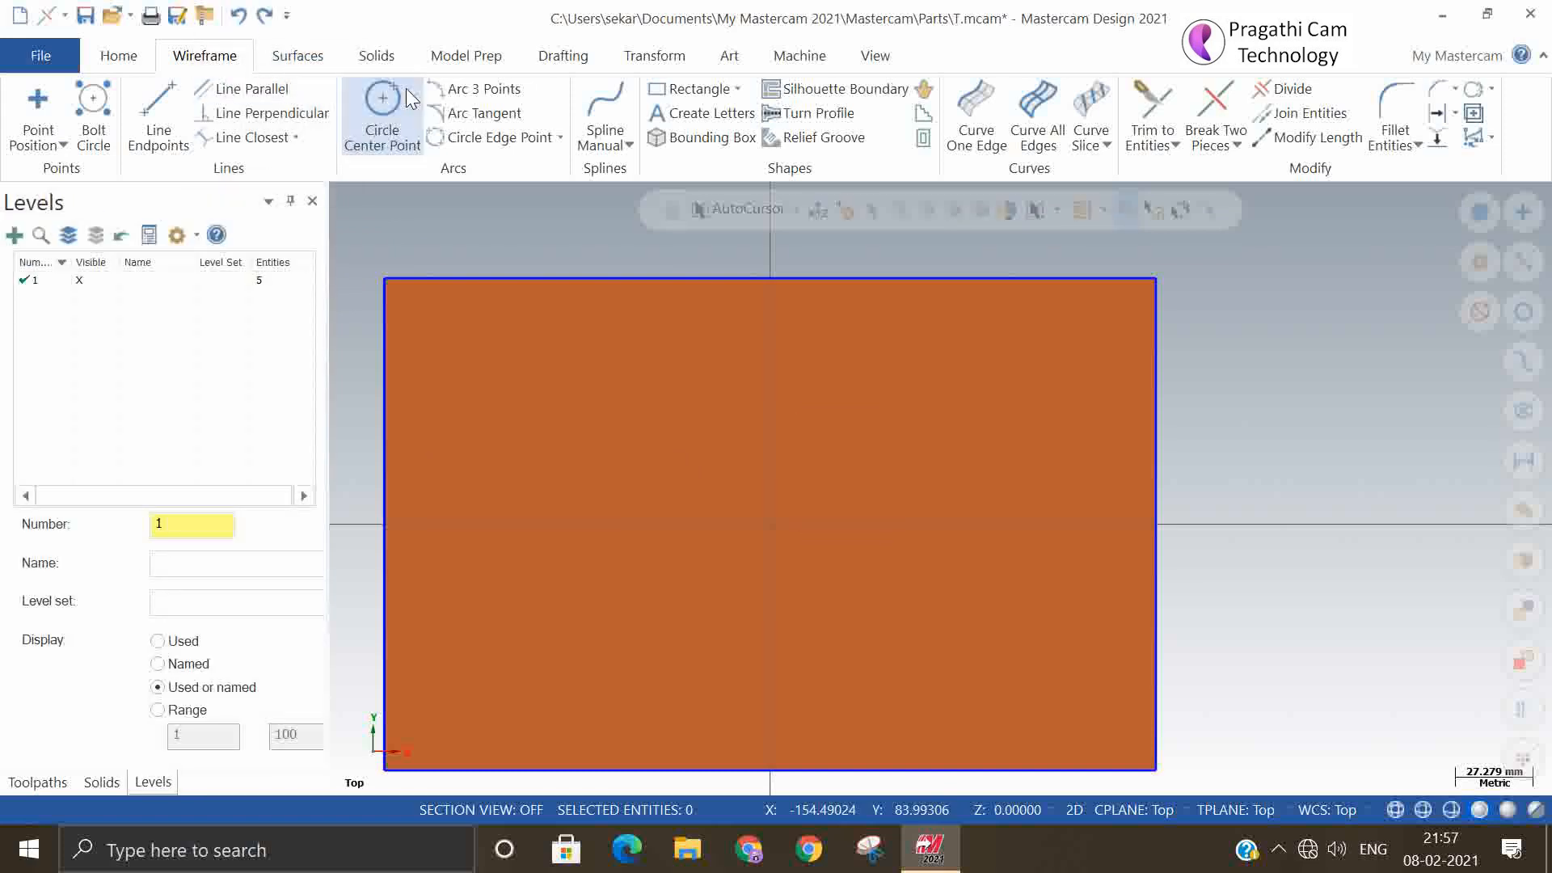
- Draw a circle of about 23 mm radius inside the left half of the large rectangular surface
left_click(382, 109)
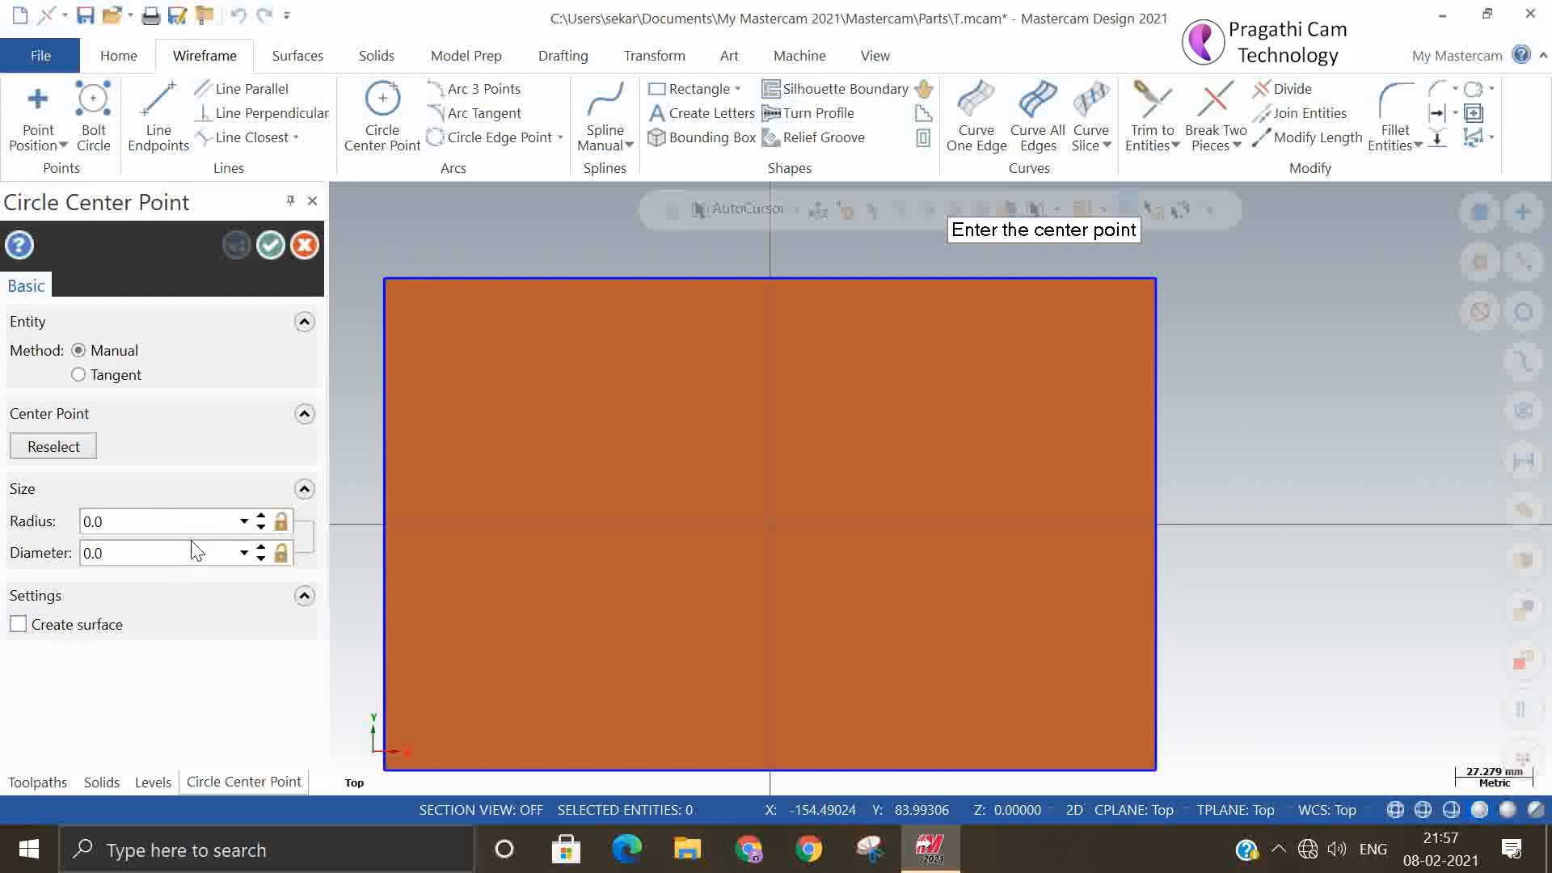
left_click(549, 509)
left_click(489, 479)
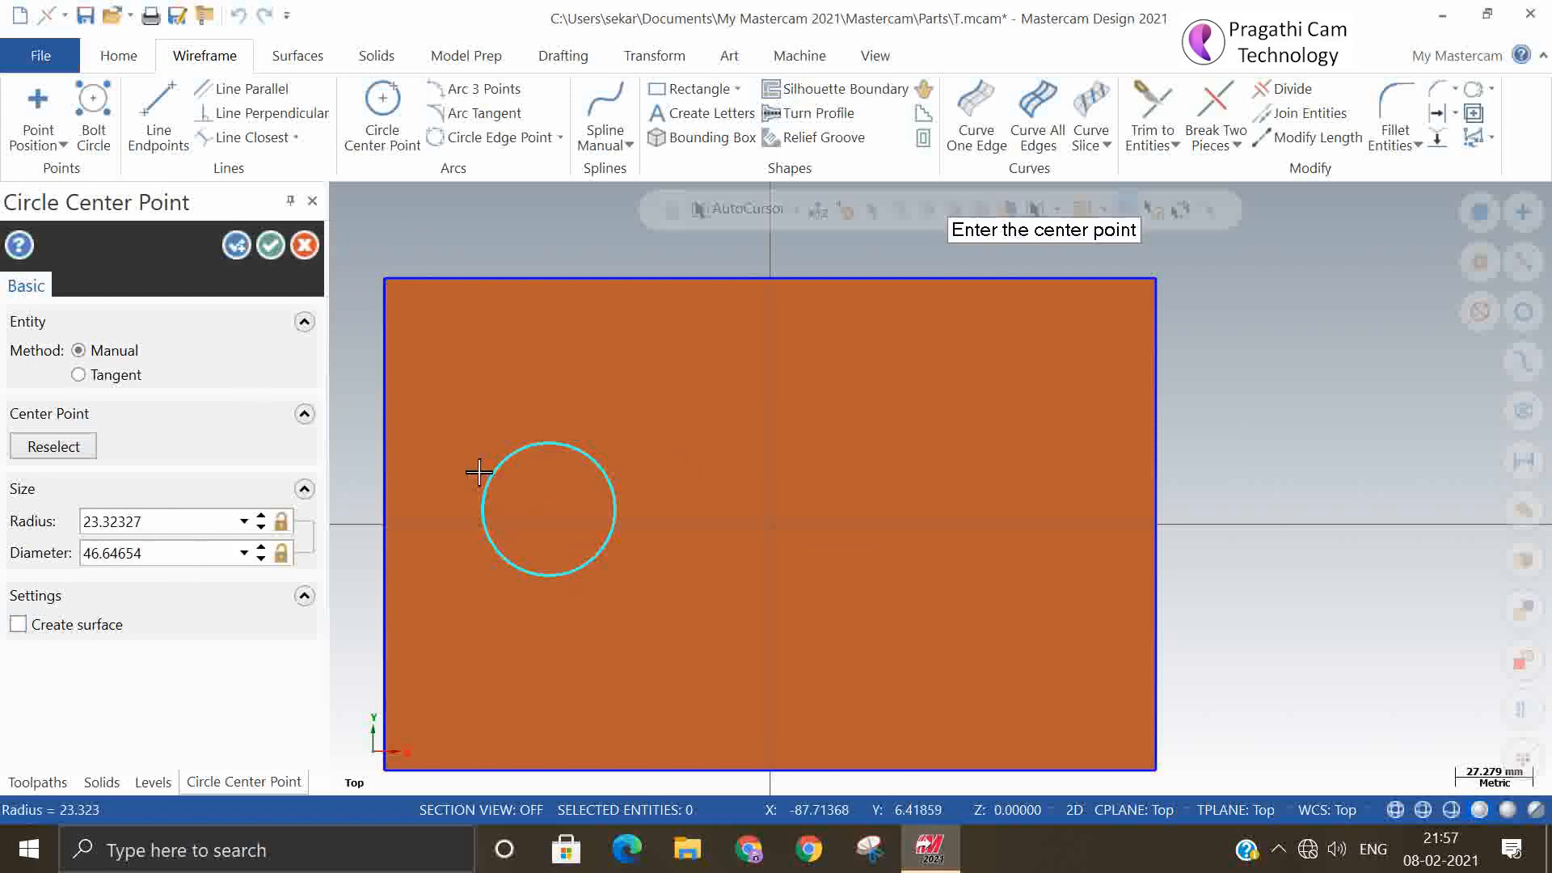
left_click(271, 245)
- Draw a centre-anchored rectangle about 36 by 47 mm to the right of the circle, without creating a surface
left_click(697, 89)
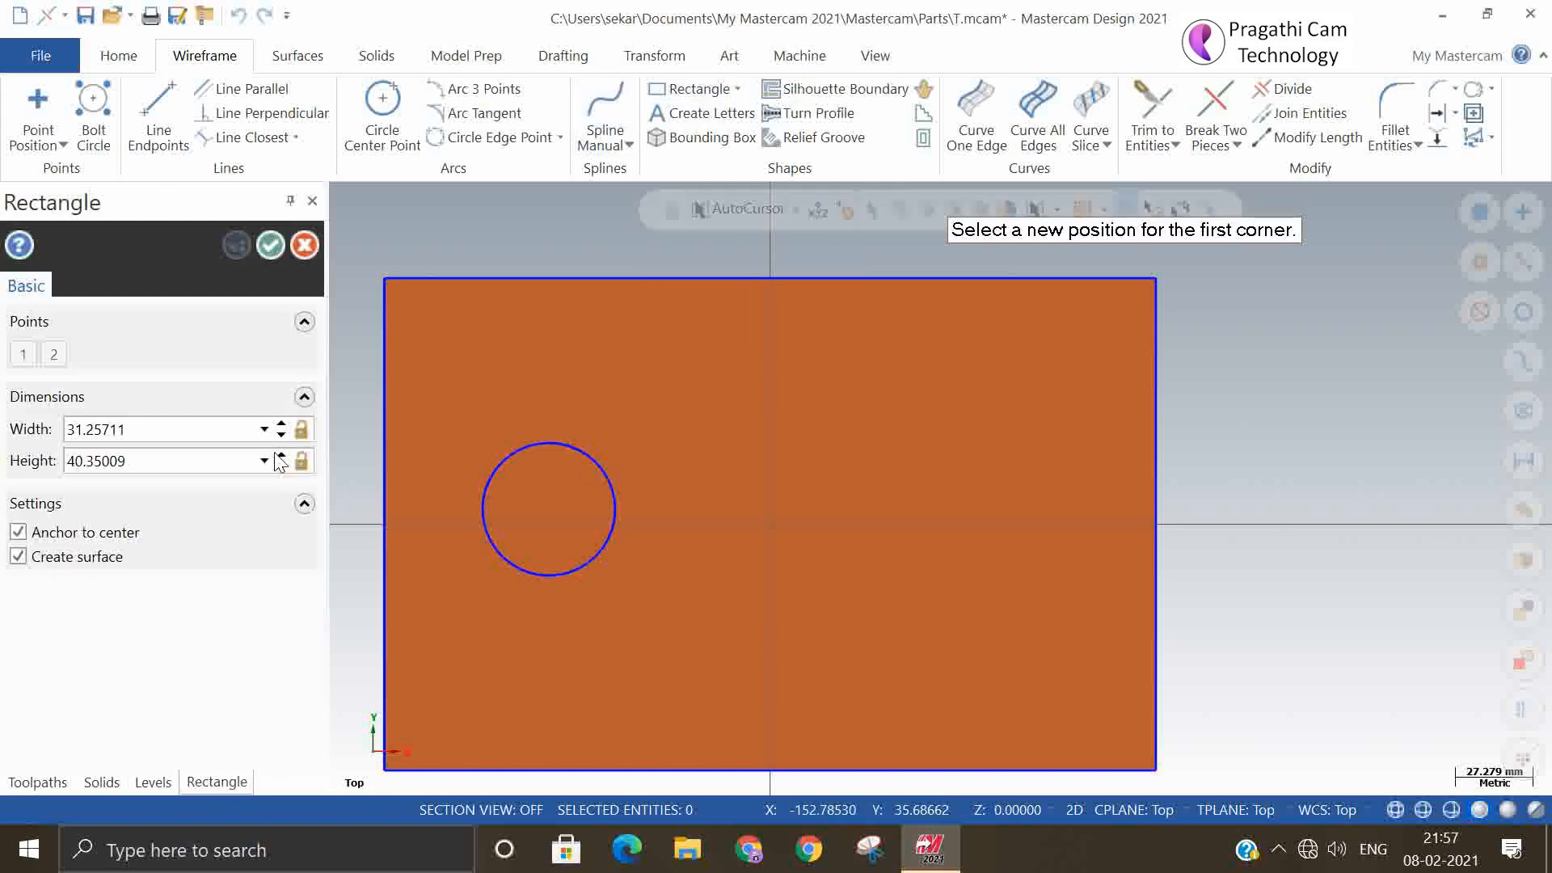
left_click(835, 520)
left_click(887, 586)
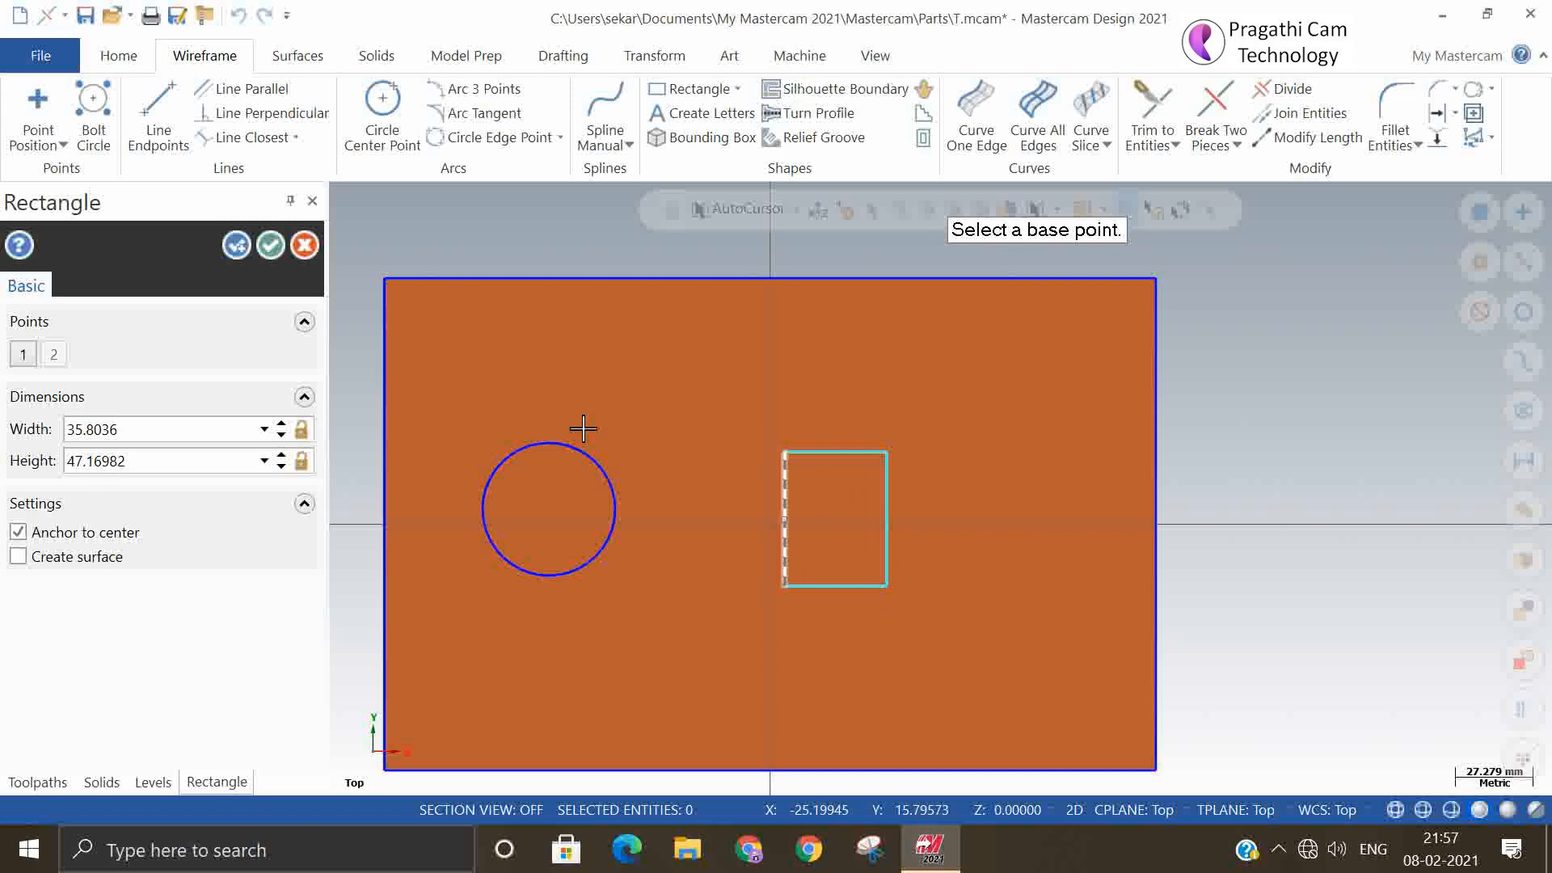
left_click(271, 245)
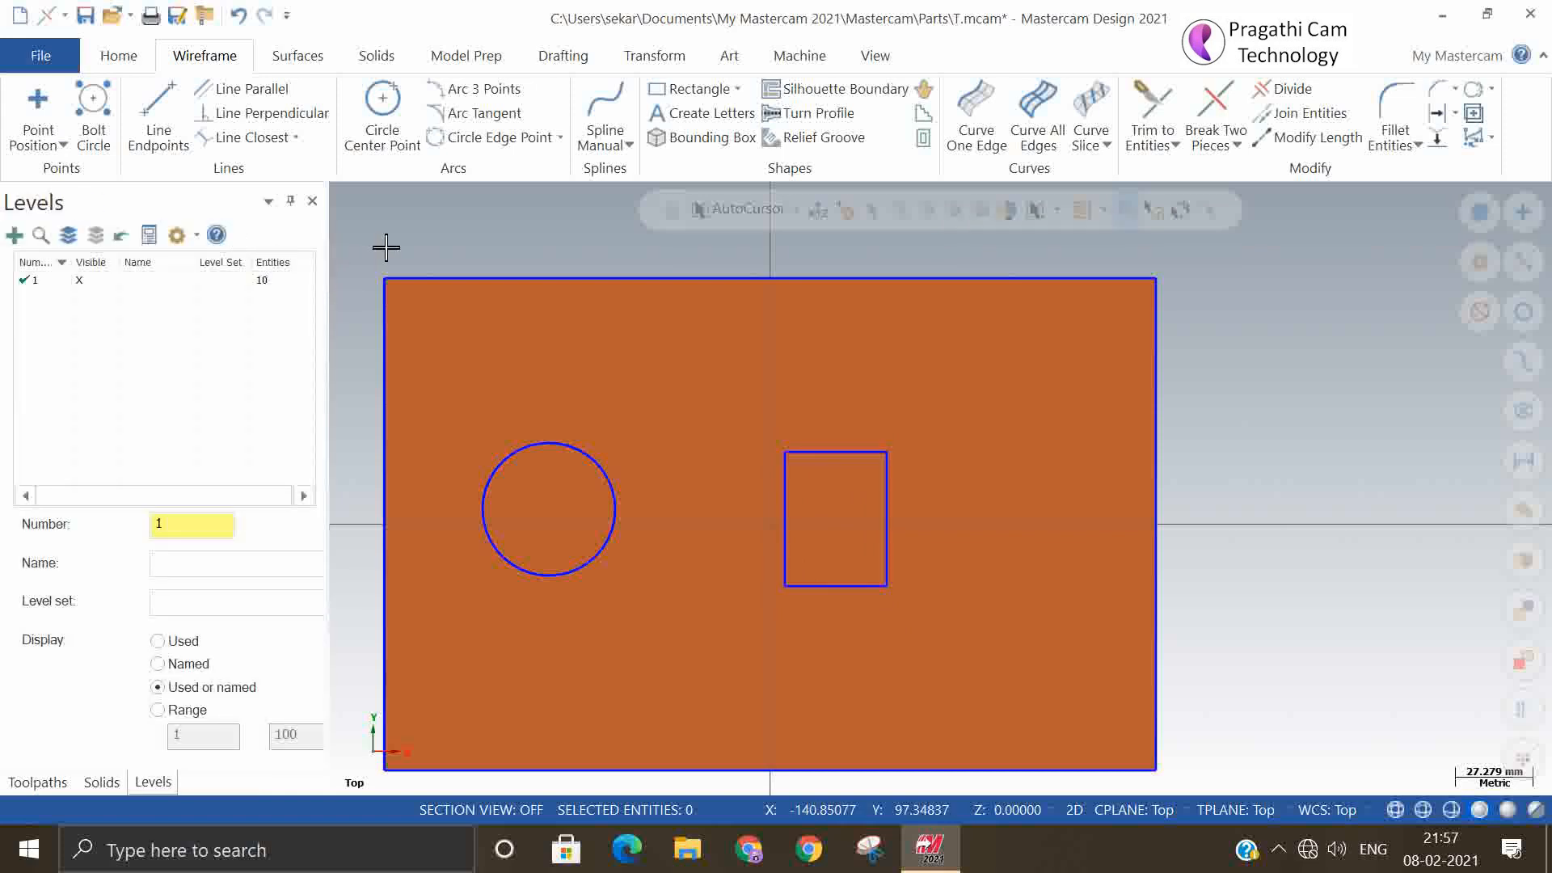
left_click(157, 117)
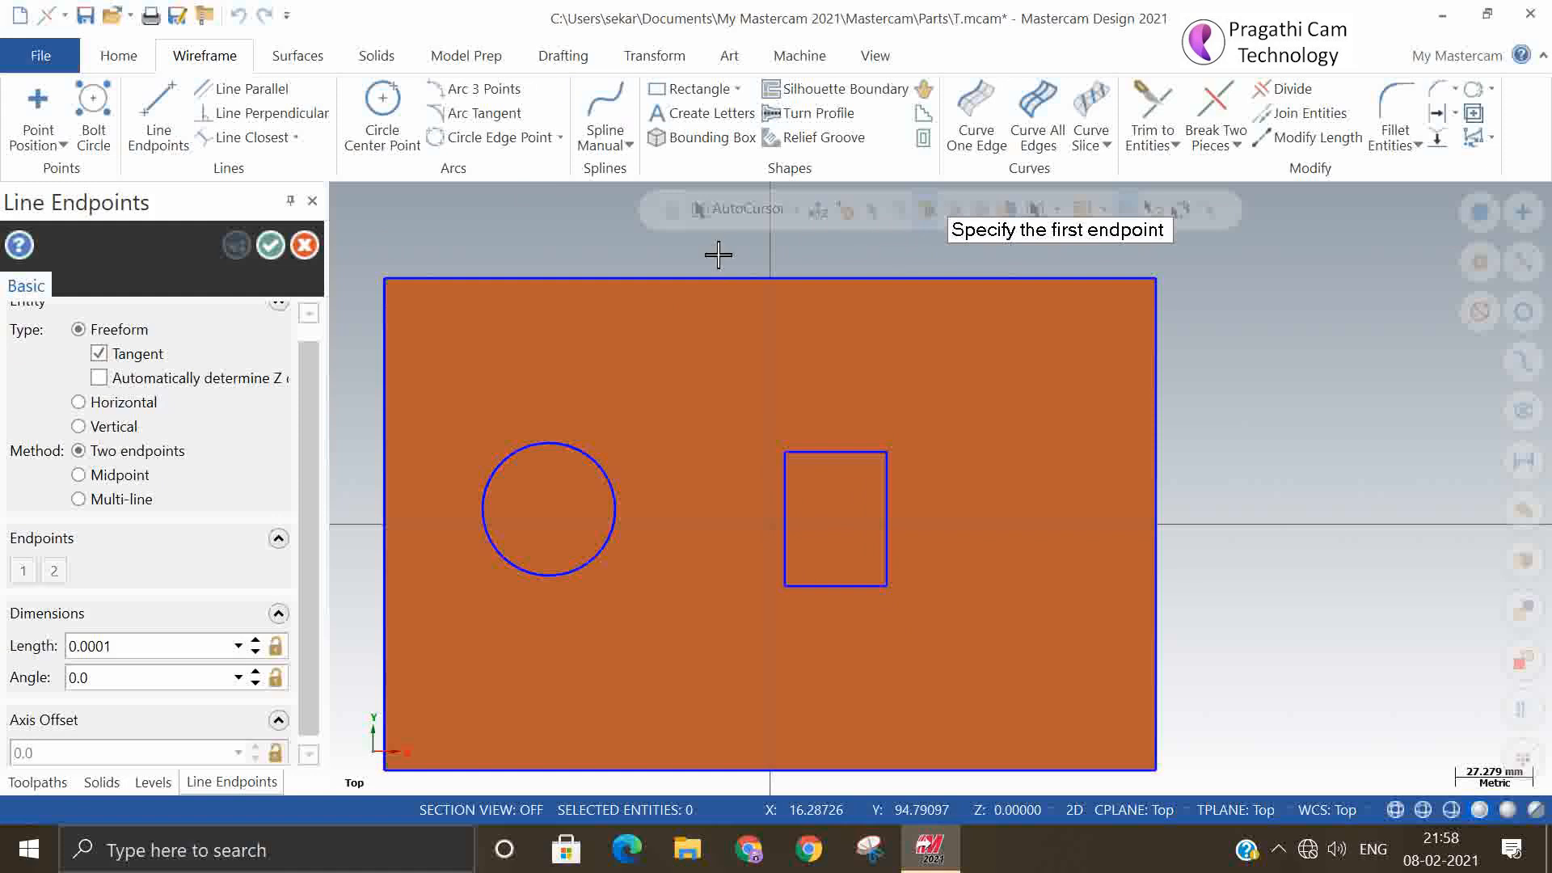
left_click(260, 243)
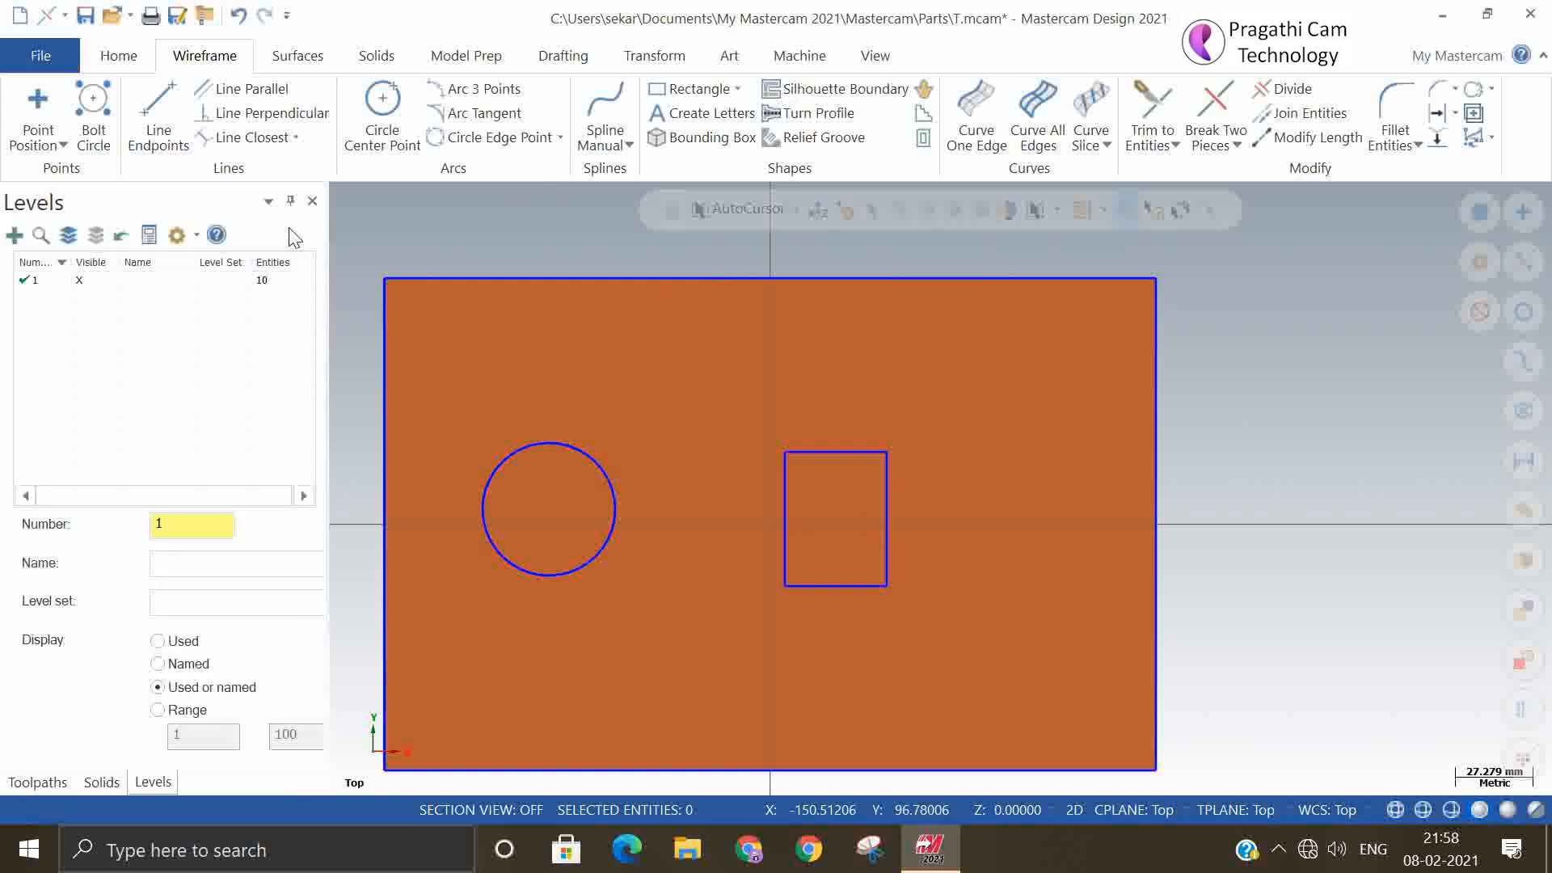
- Start Trim to Curves on the large surface and chain the circle and the full small rectangle as trimming curves
left_click(297, 65)
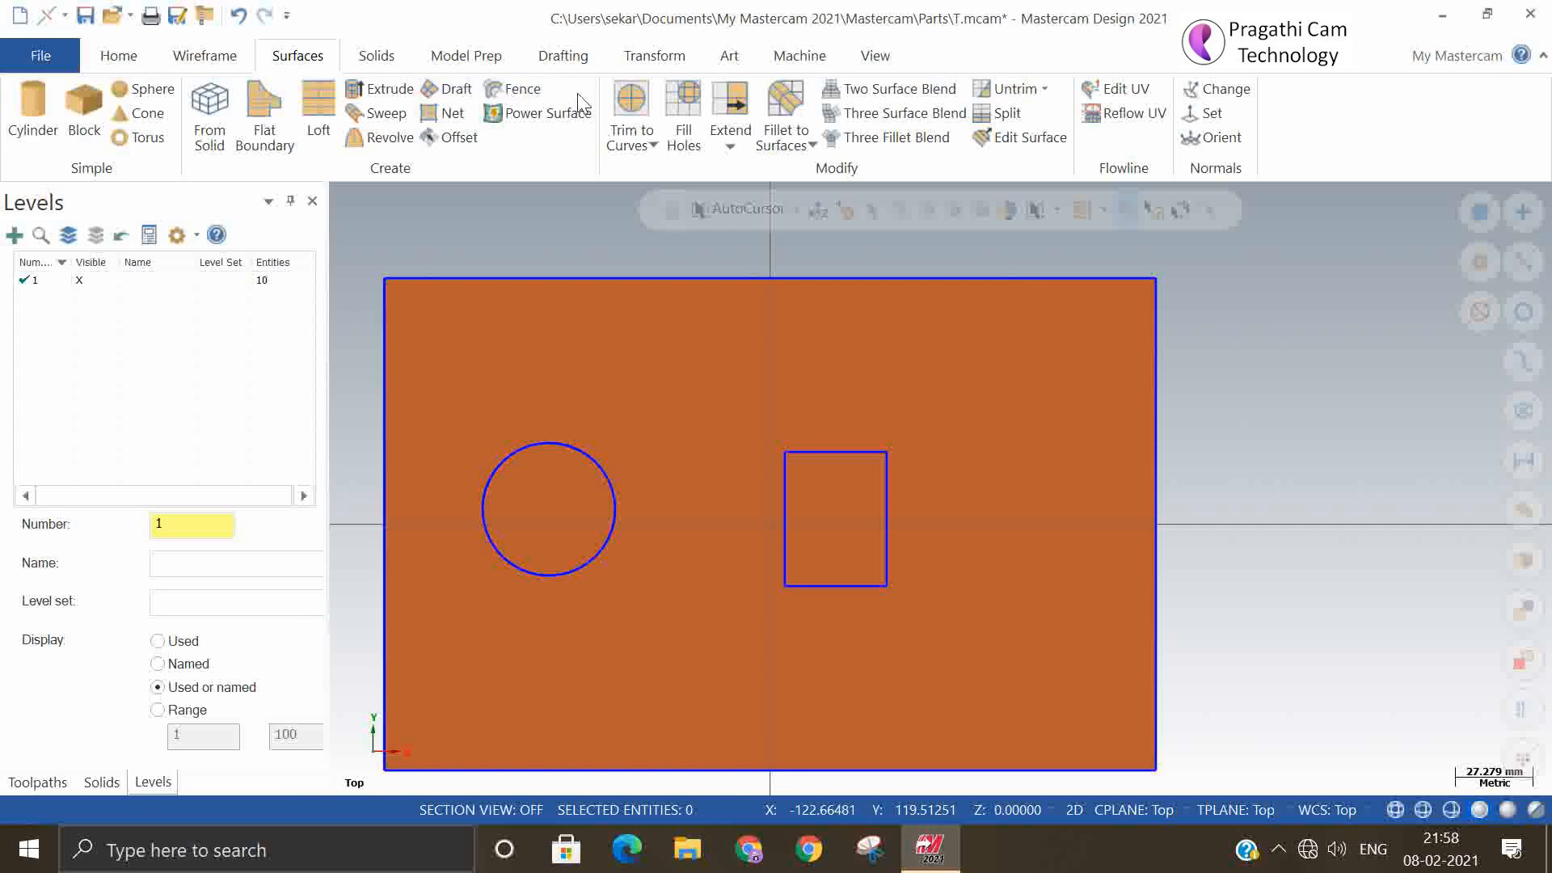
left_click(638, 97)
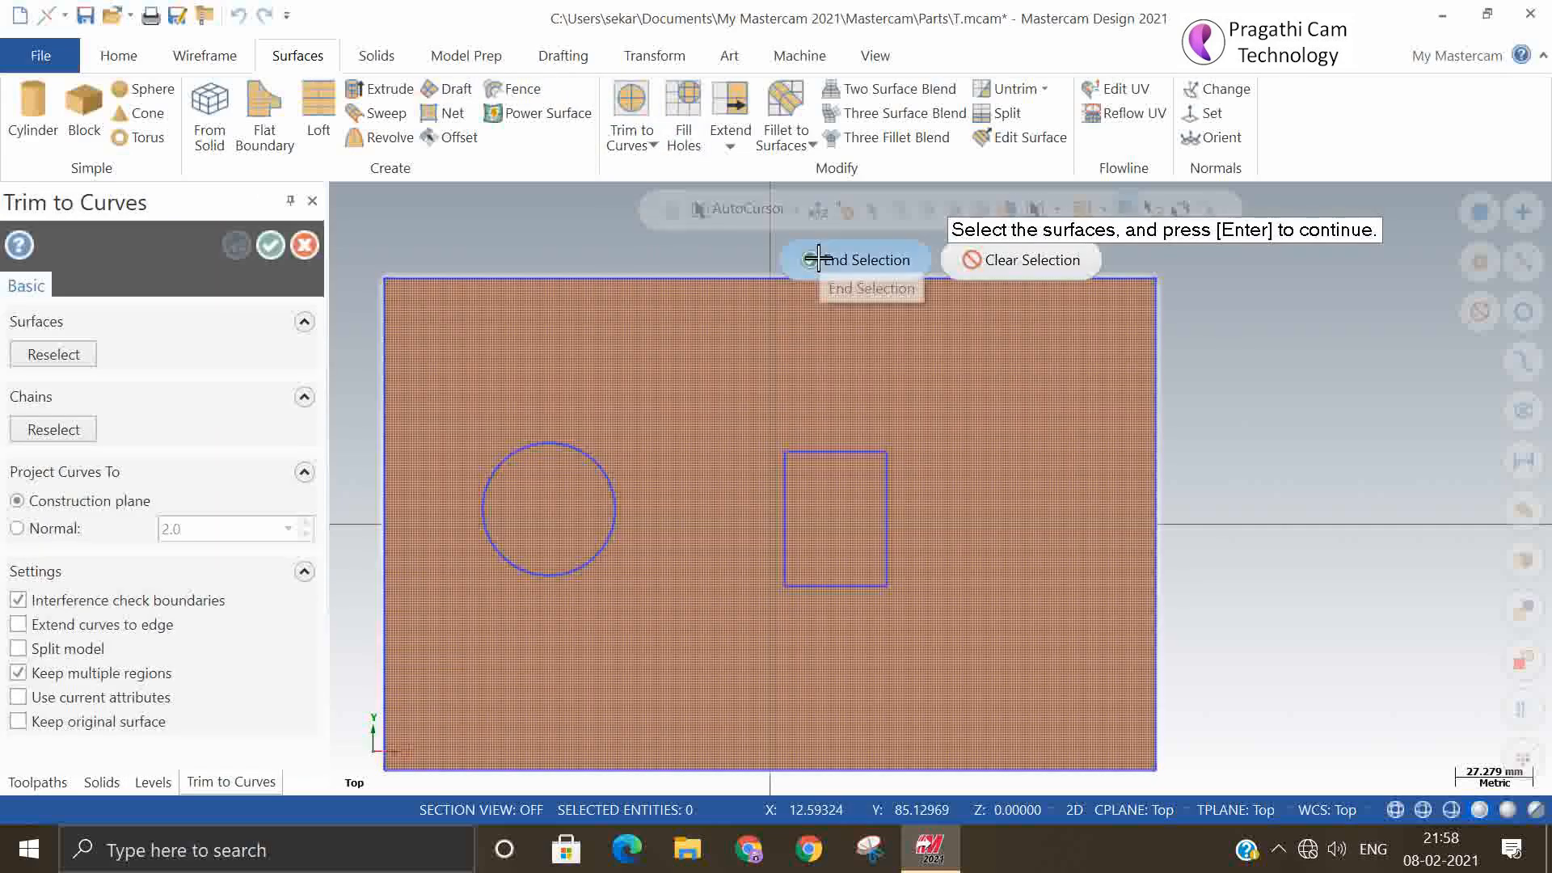
left_click(819, 259)
left_click(608, 479)
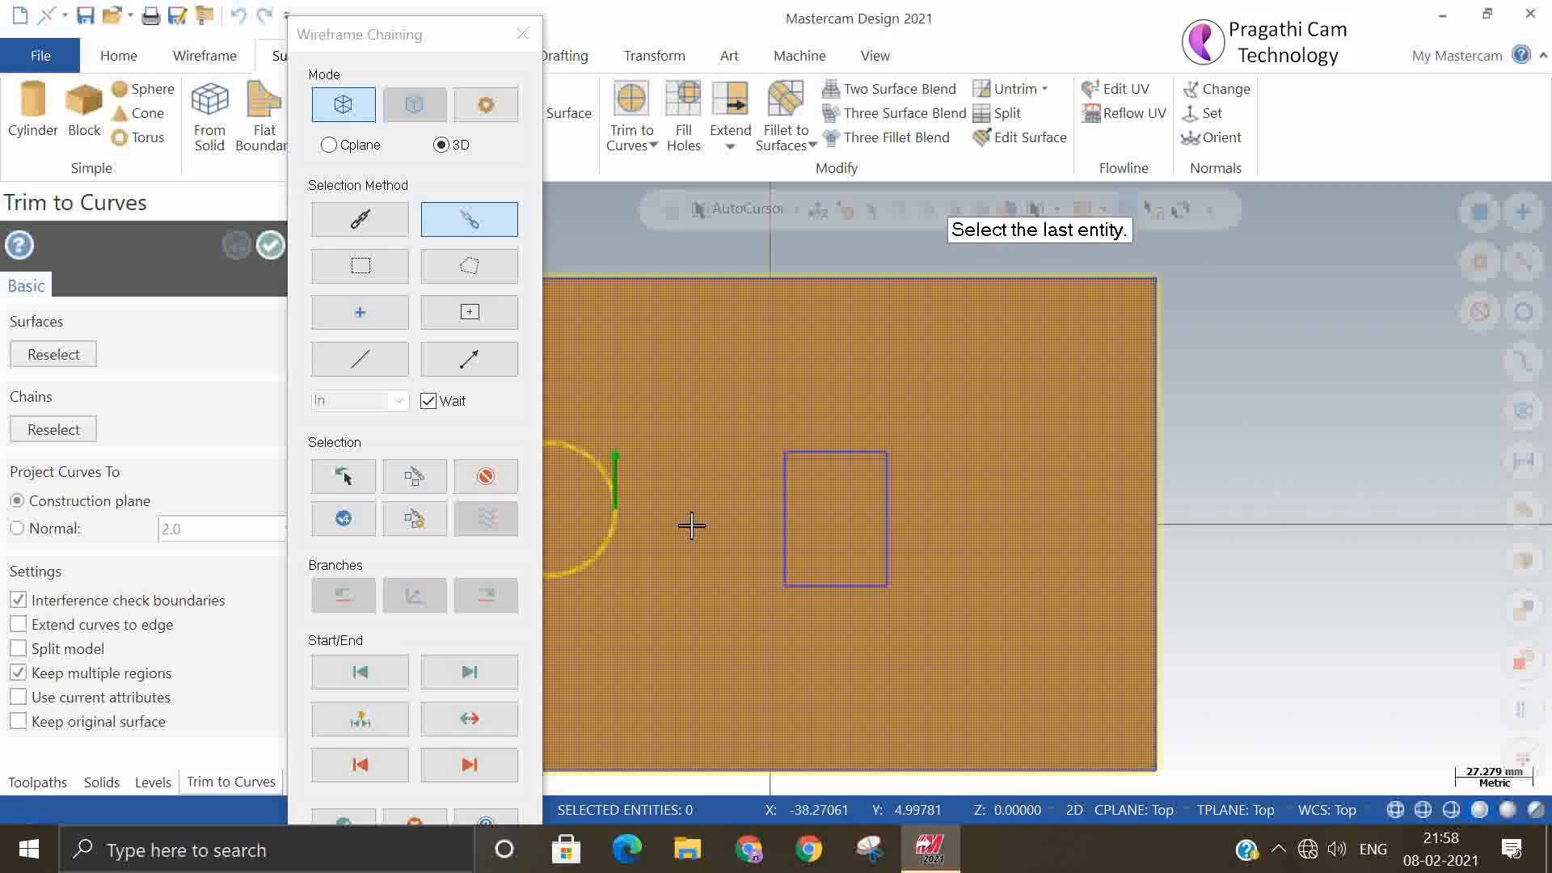
left_click(784, 527)
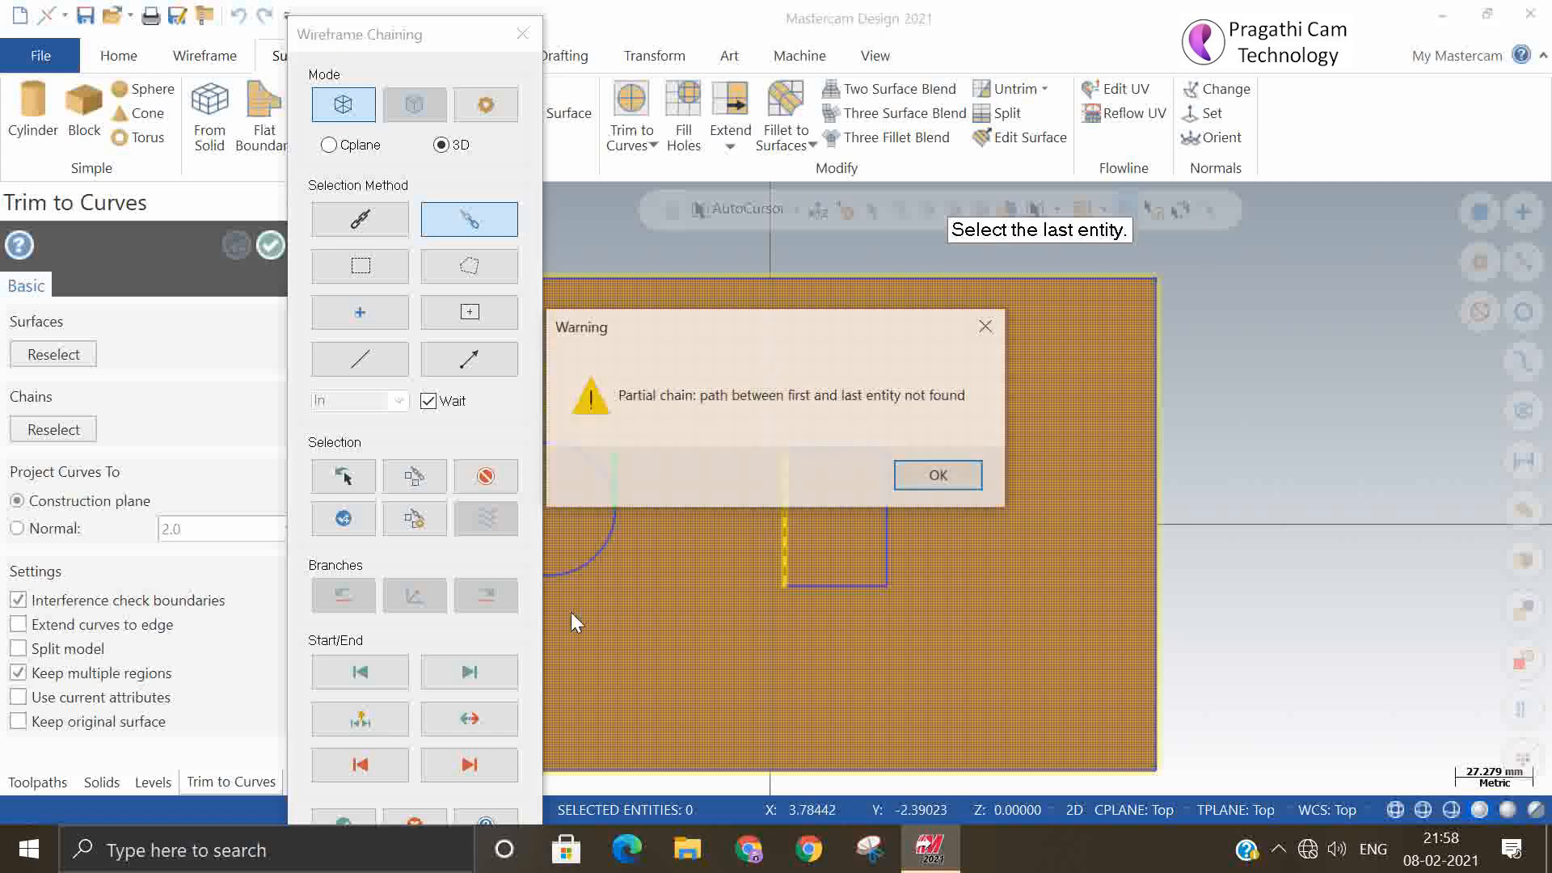
left_click(959, 475)
left_click(346, 520)
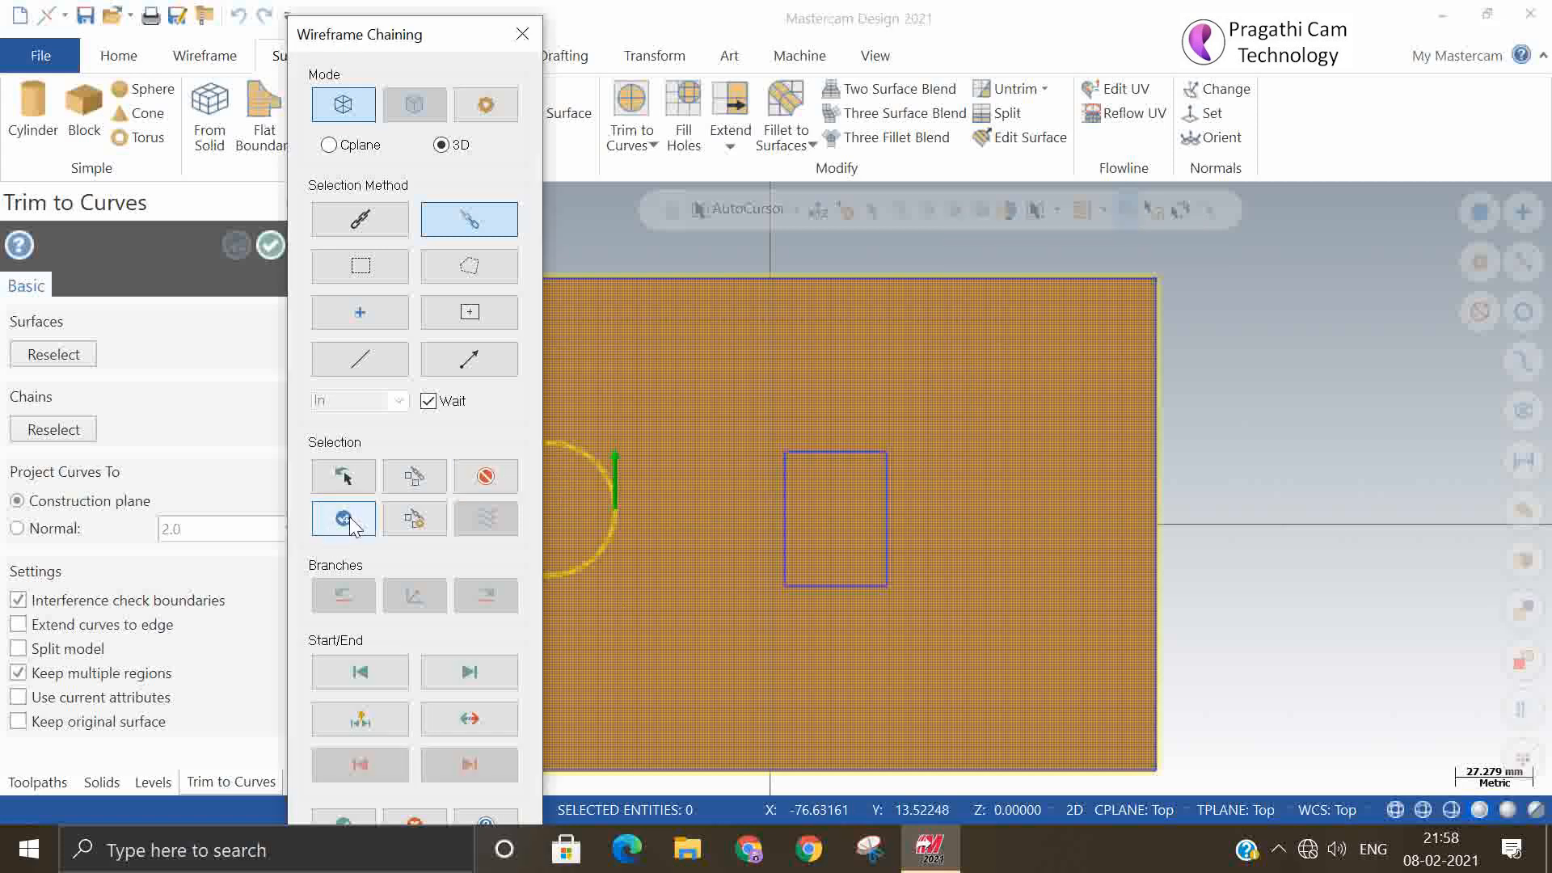
left_click(785, 506)
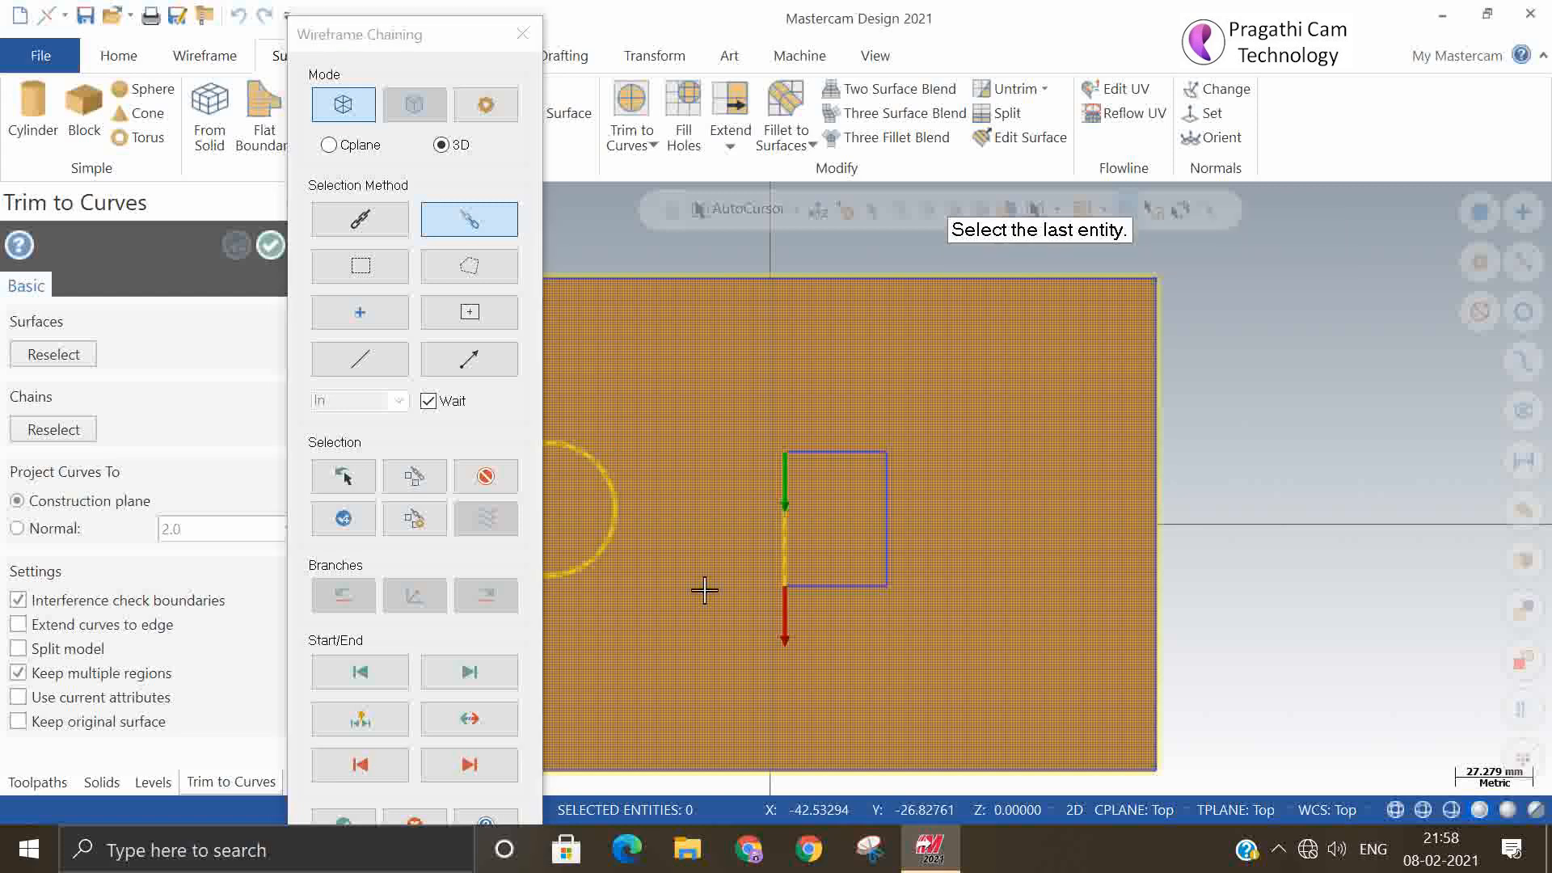
left_click(796, 455)
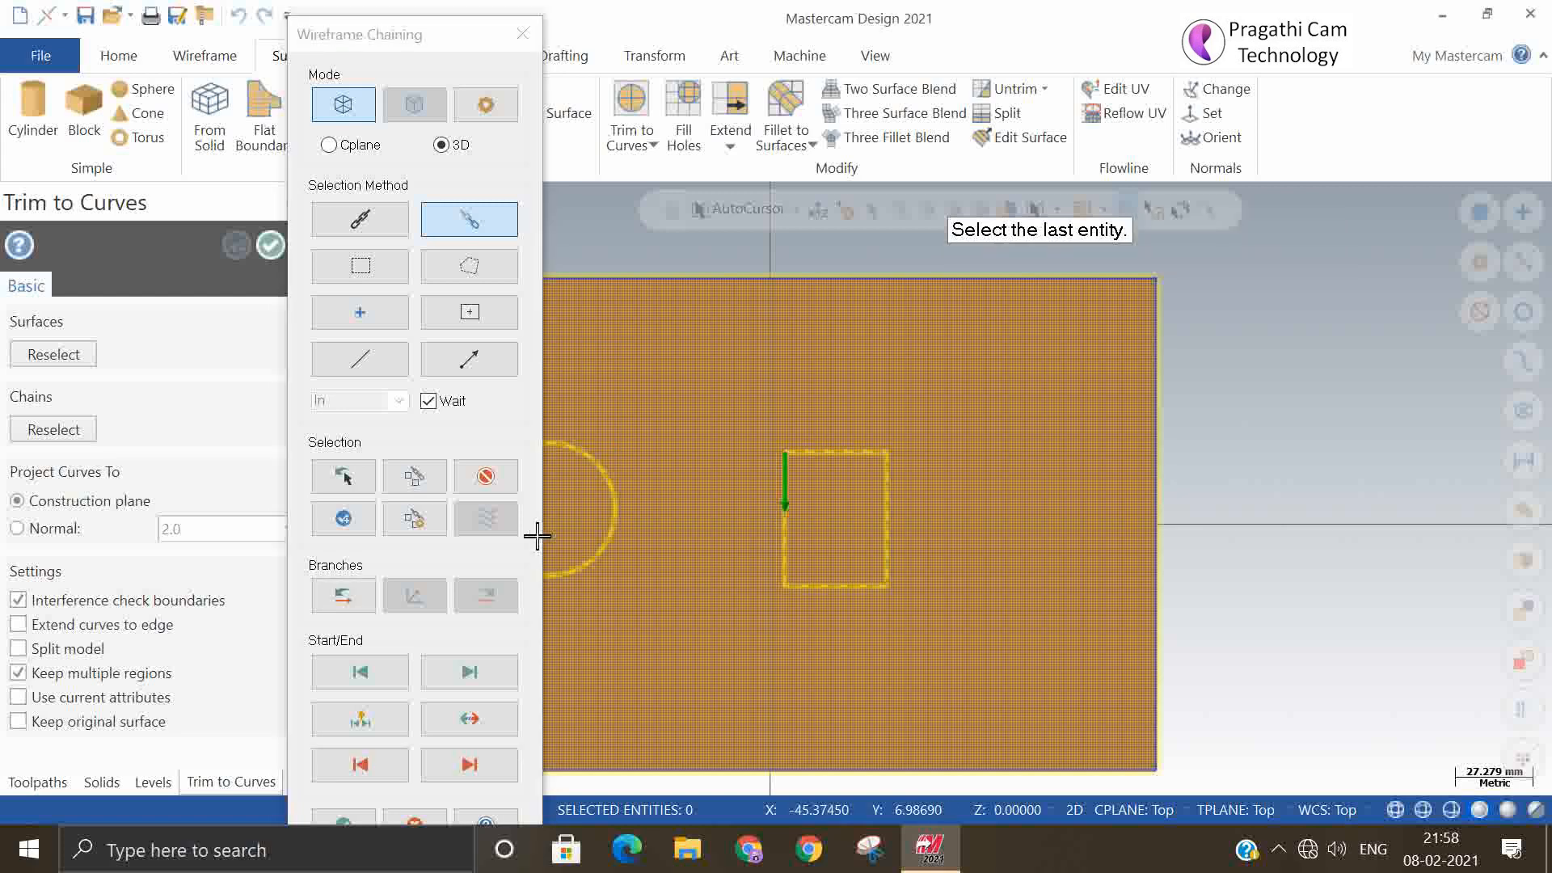
left_click(346, 820)
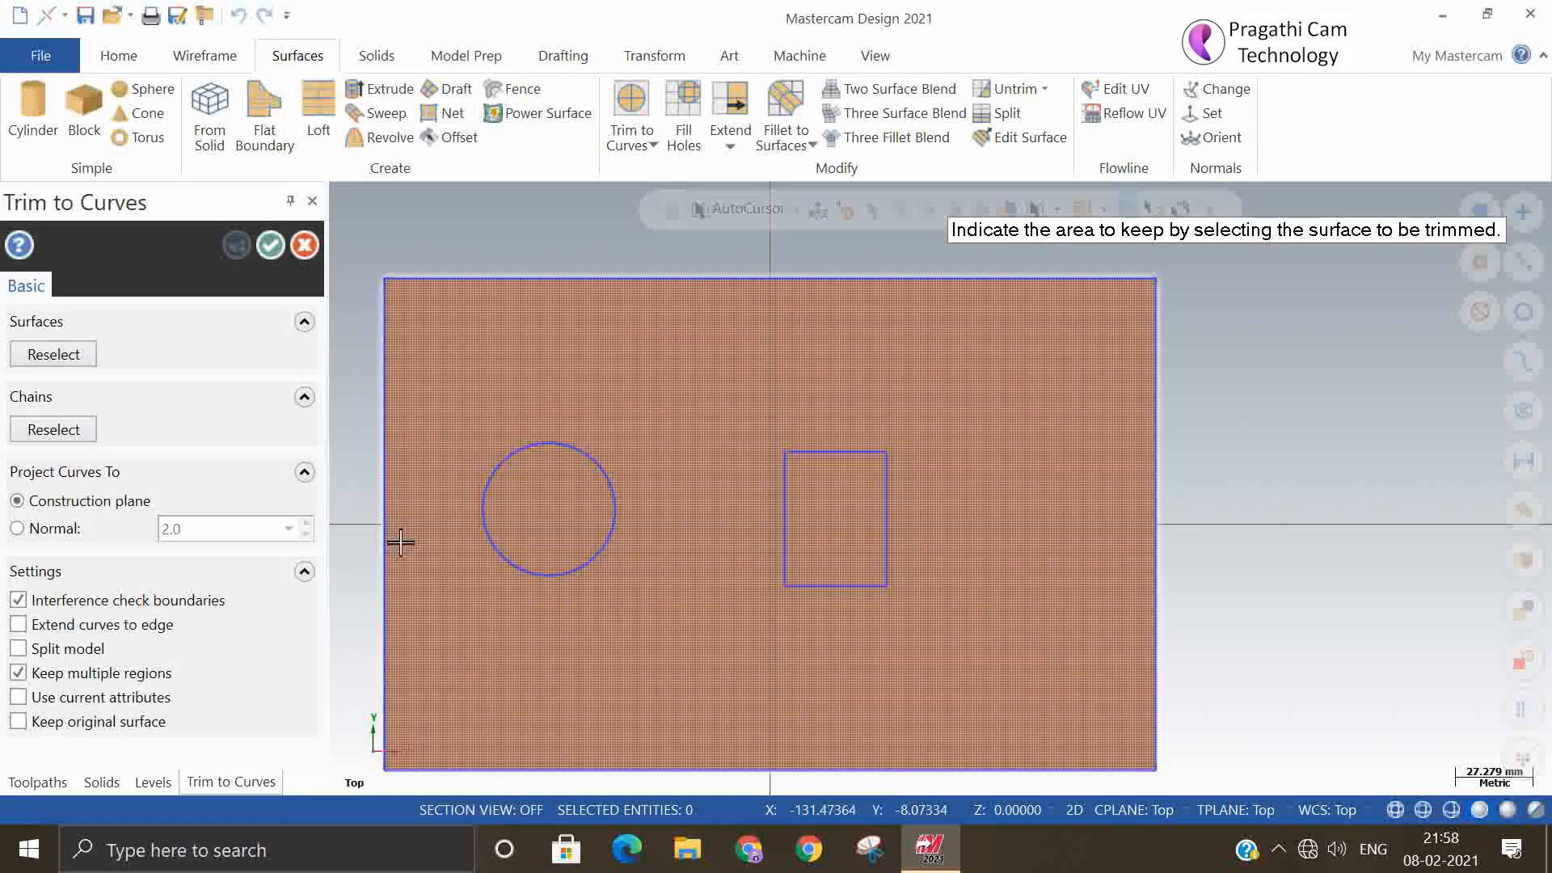
- Keep the surface area outside the circle and the small rectangle and complete the trim
left_click(624, 629)
left_click(674, 613)
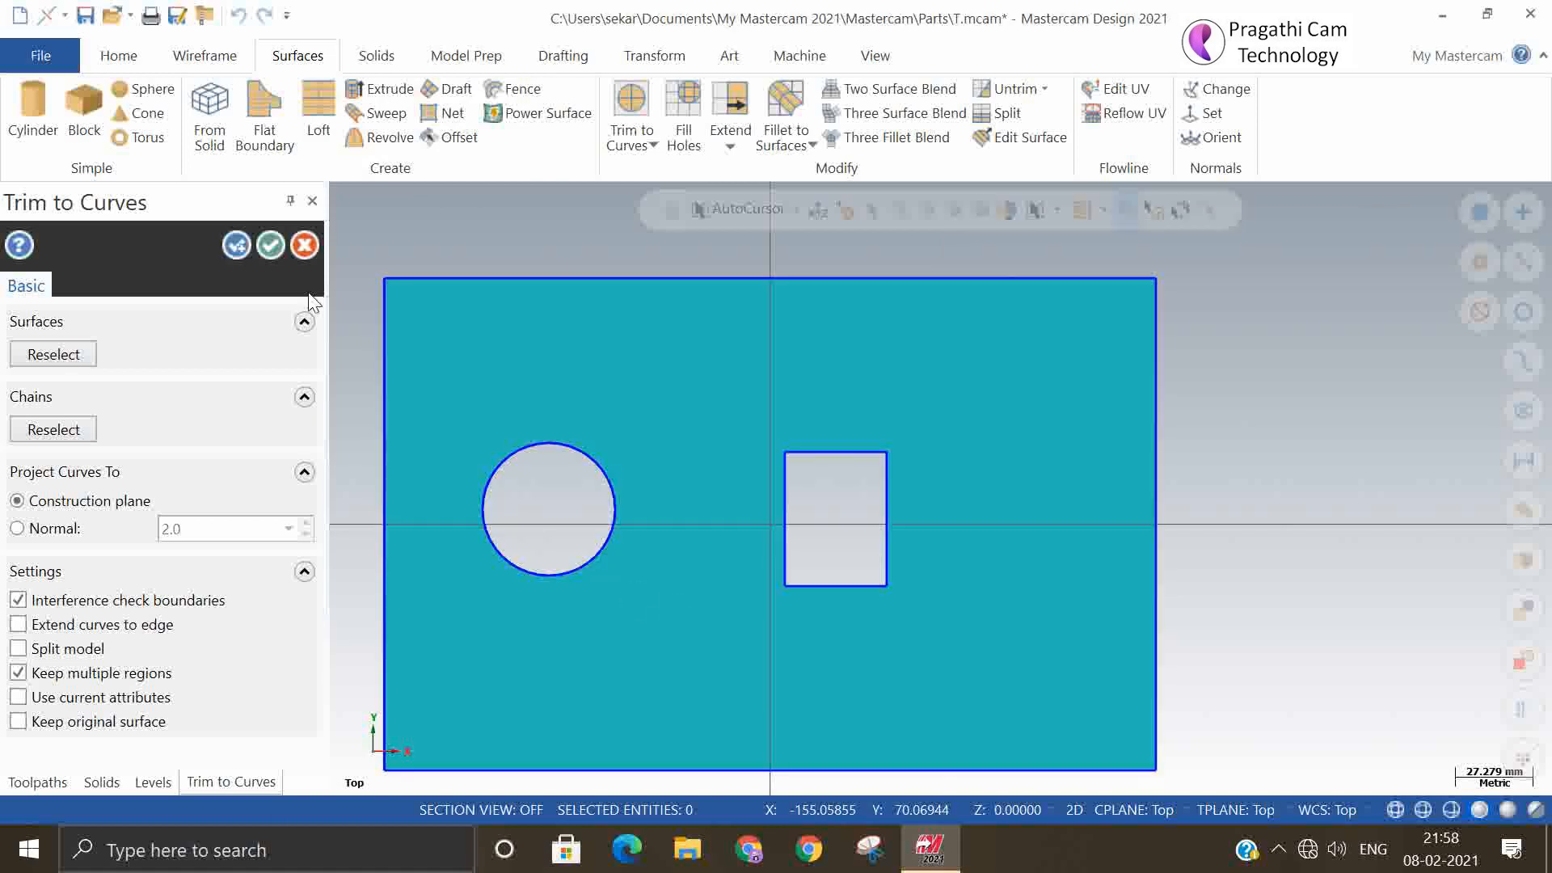
left_click(269, 248)
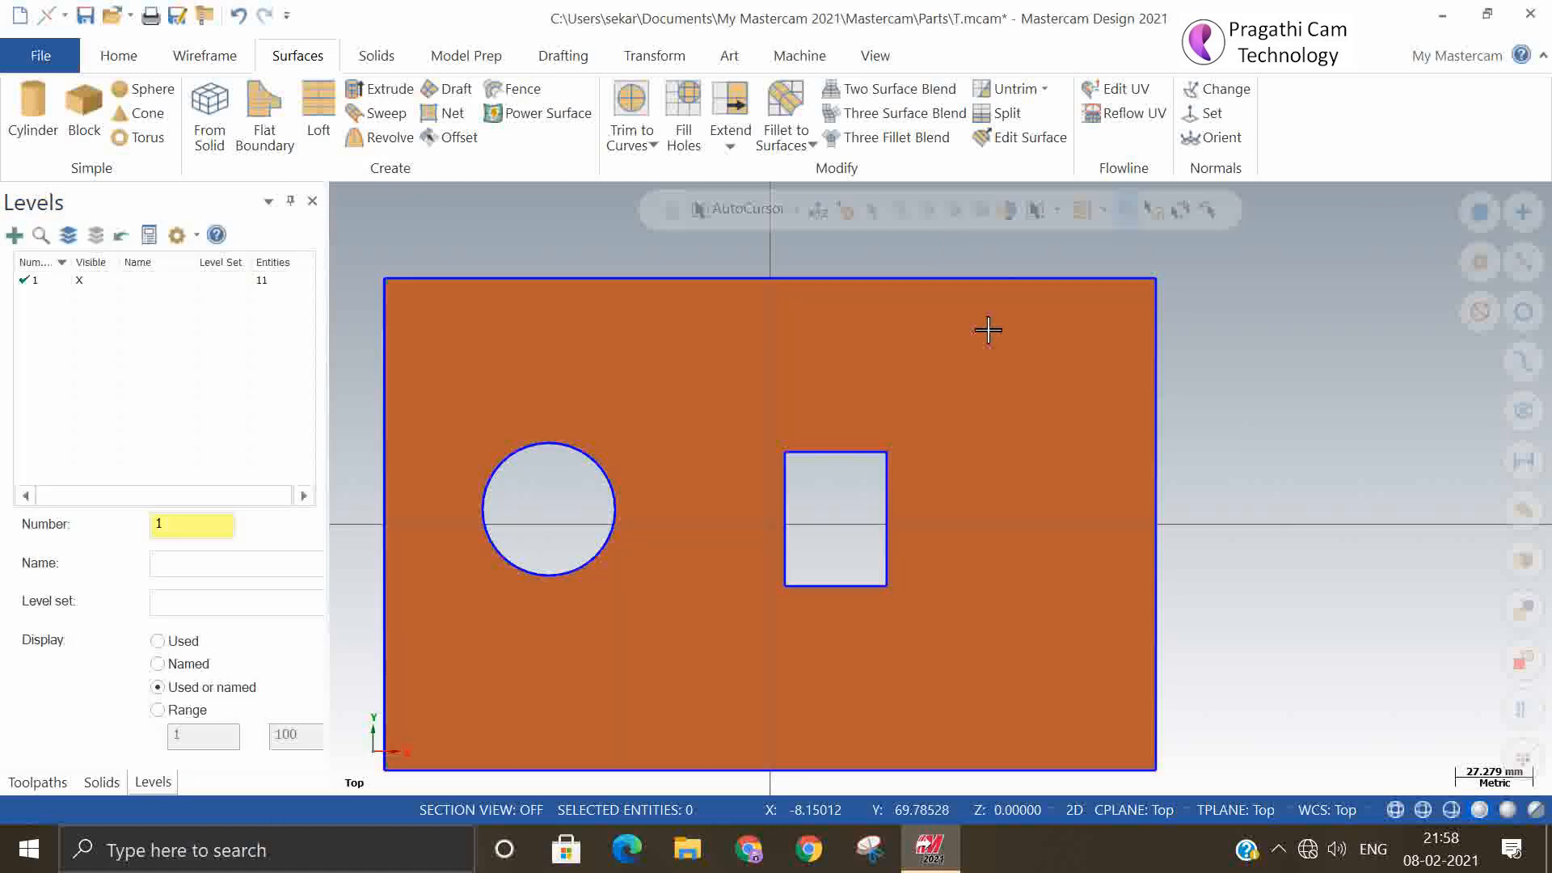
- In the isometric view, fill the circular and rectangular holes of the trimmed surface with Fill Holes
right_click(1307, 348)
left_click(1254, 542)
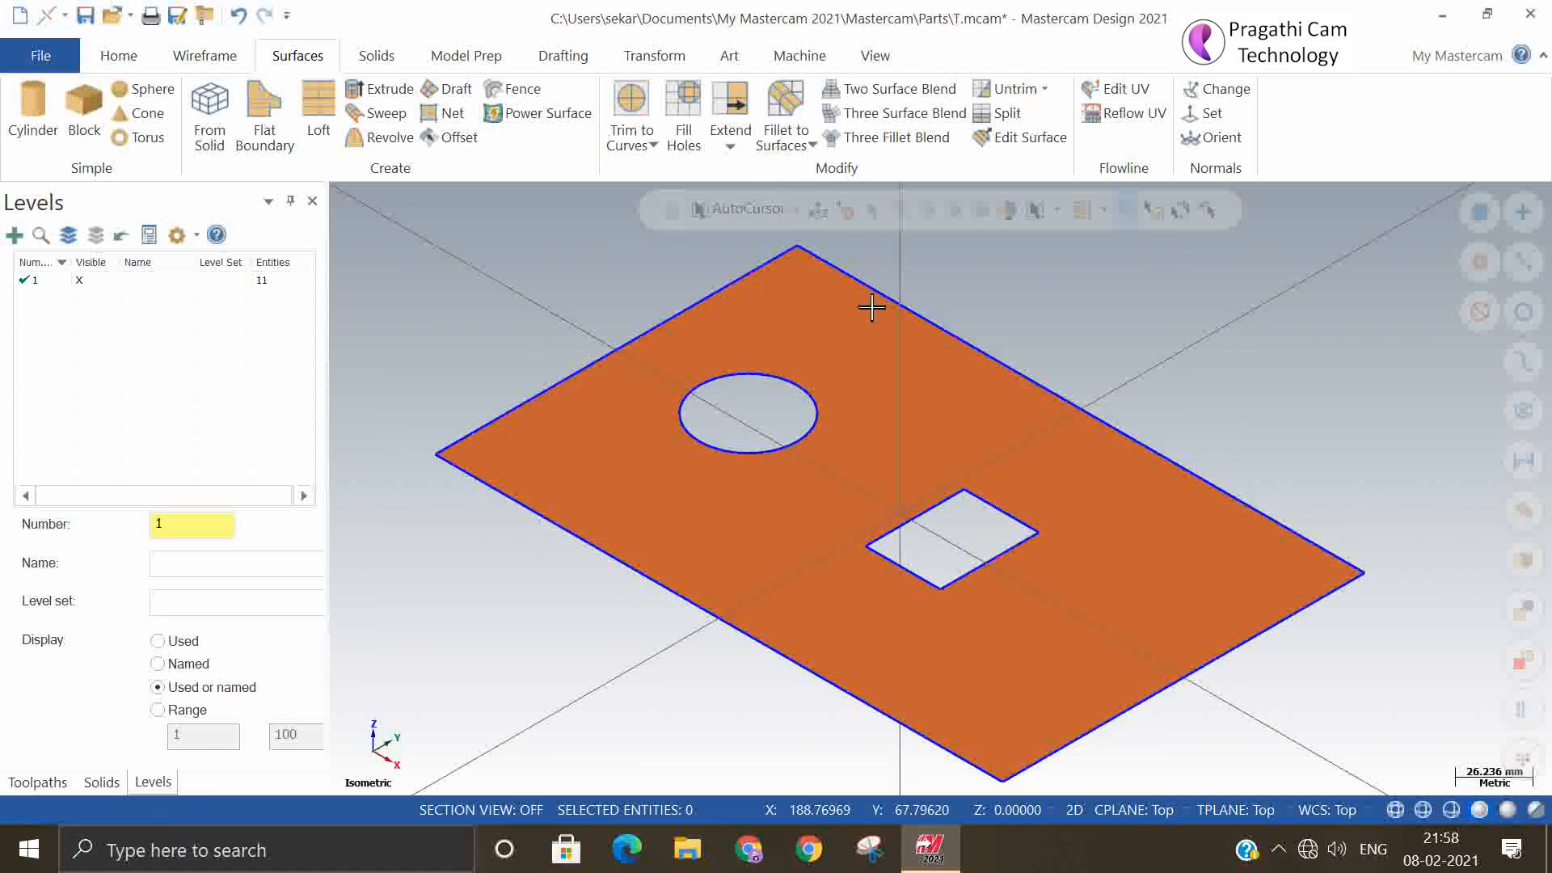
left_click(688, 96)
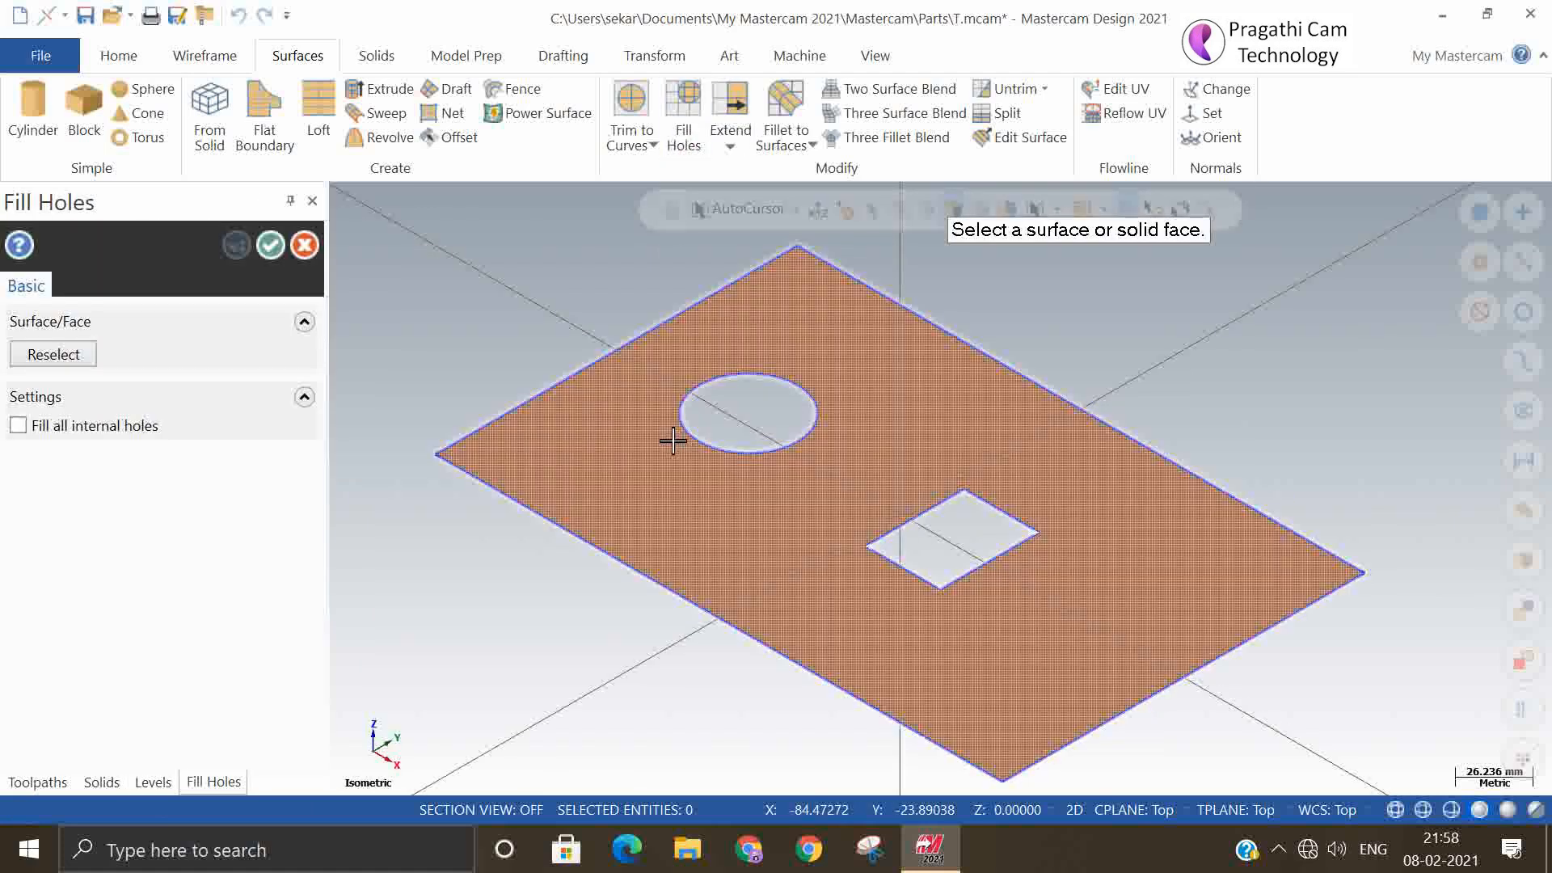
left_click(673, 441)
left_click(695, 441)
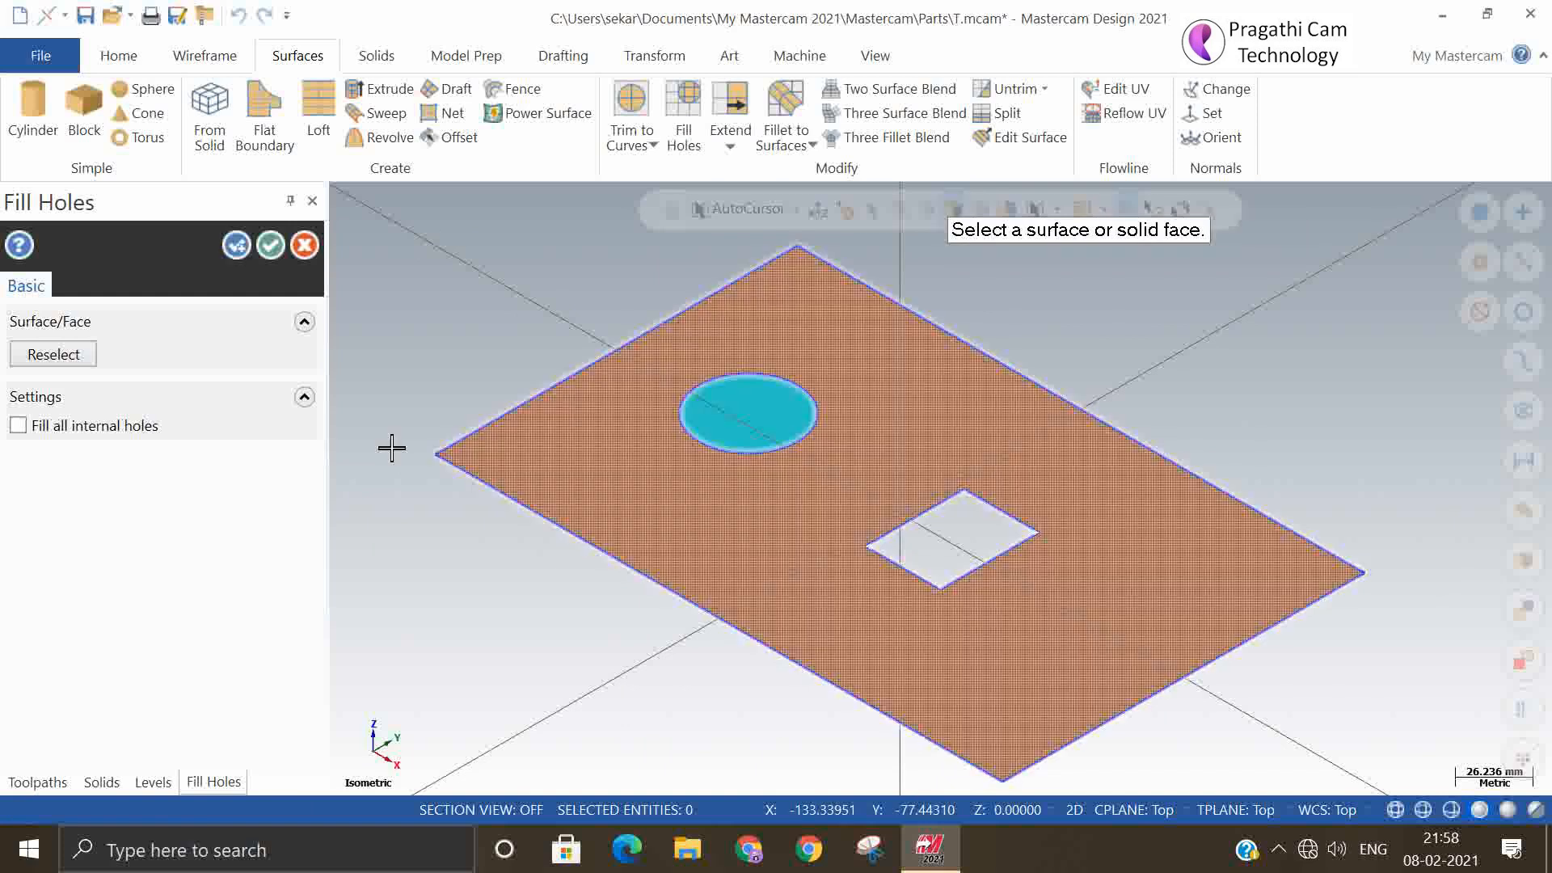
left_click(937, 622)
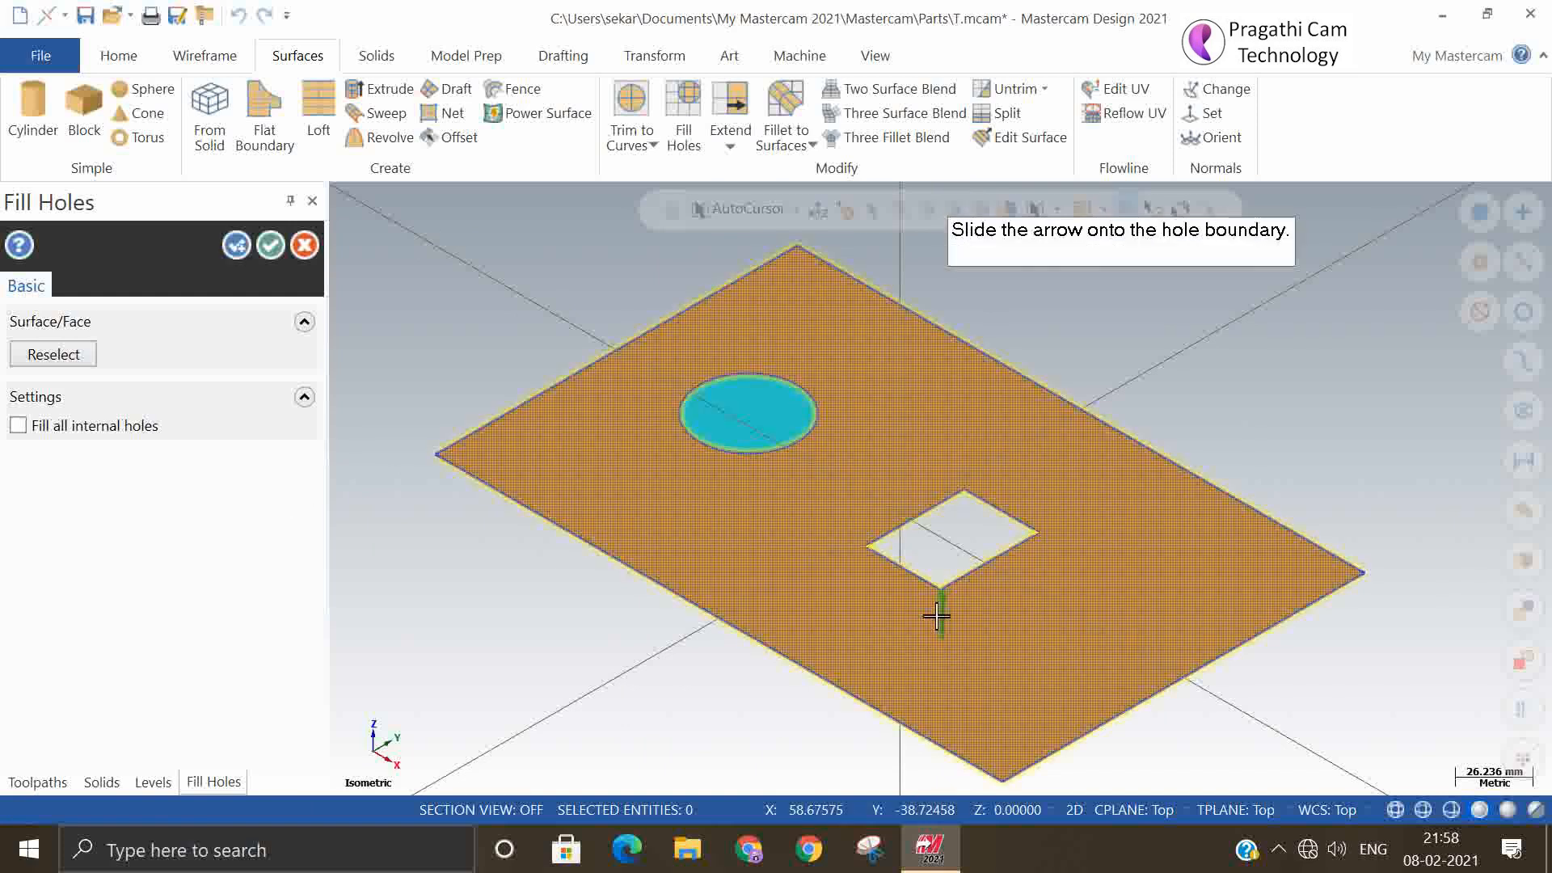
left_click(925, 566)
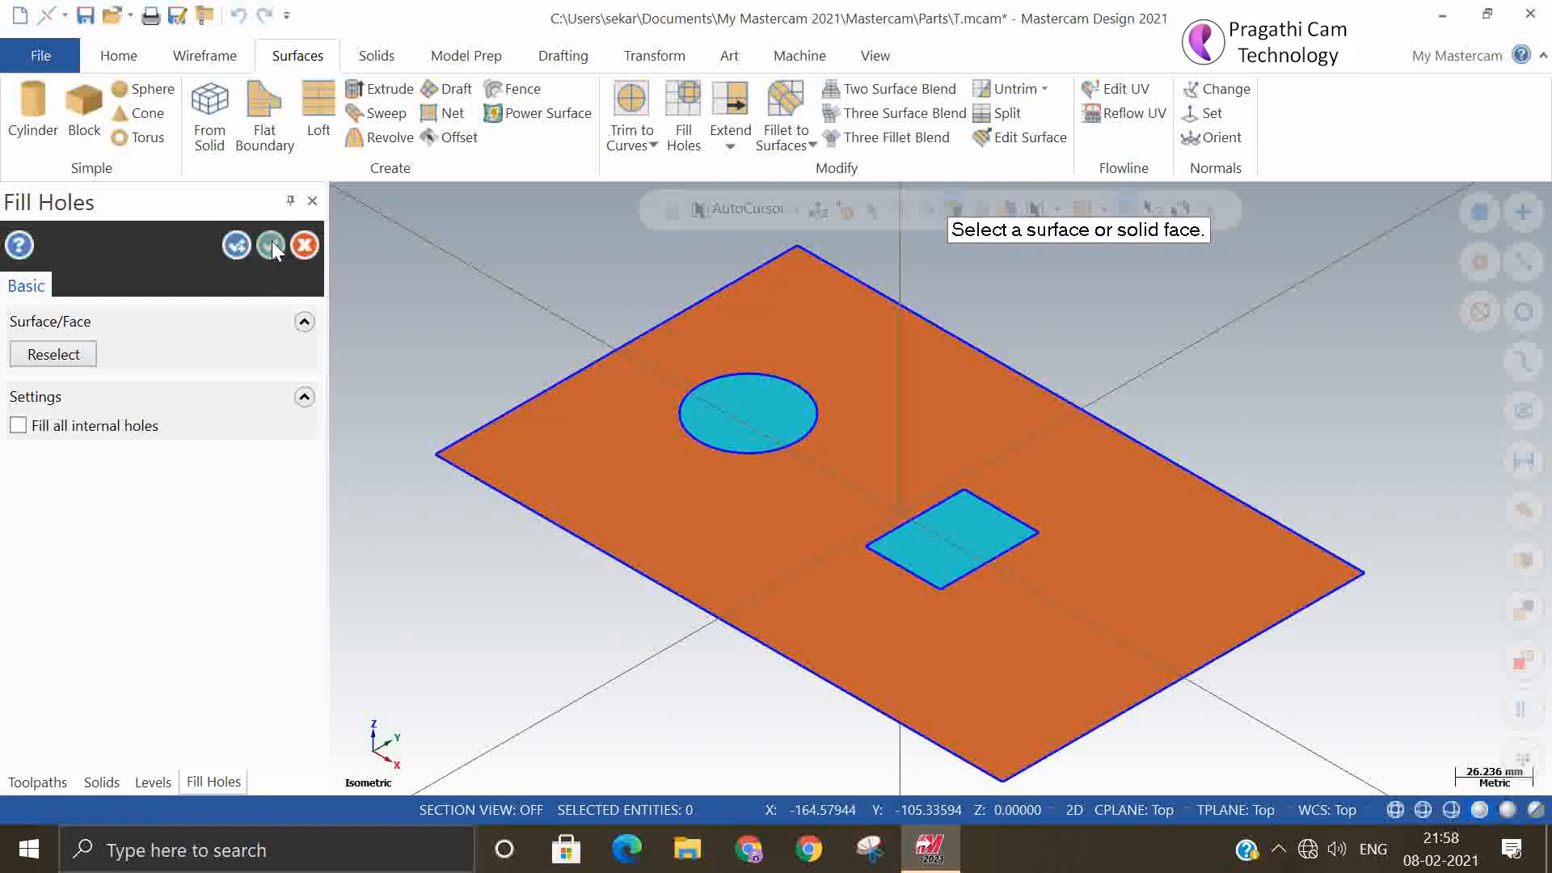
left_click(272, 246)
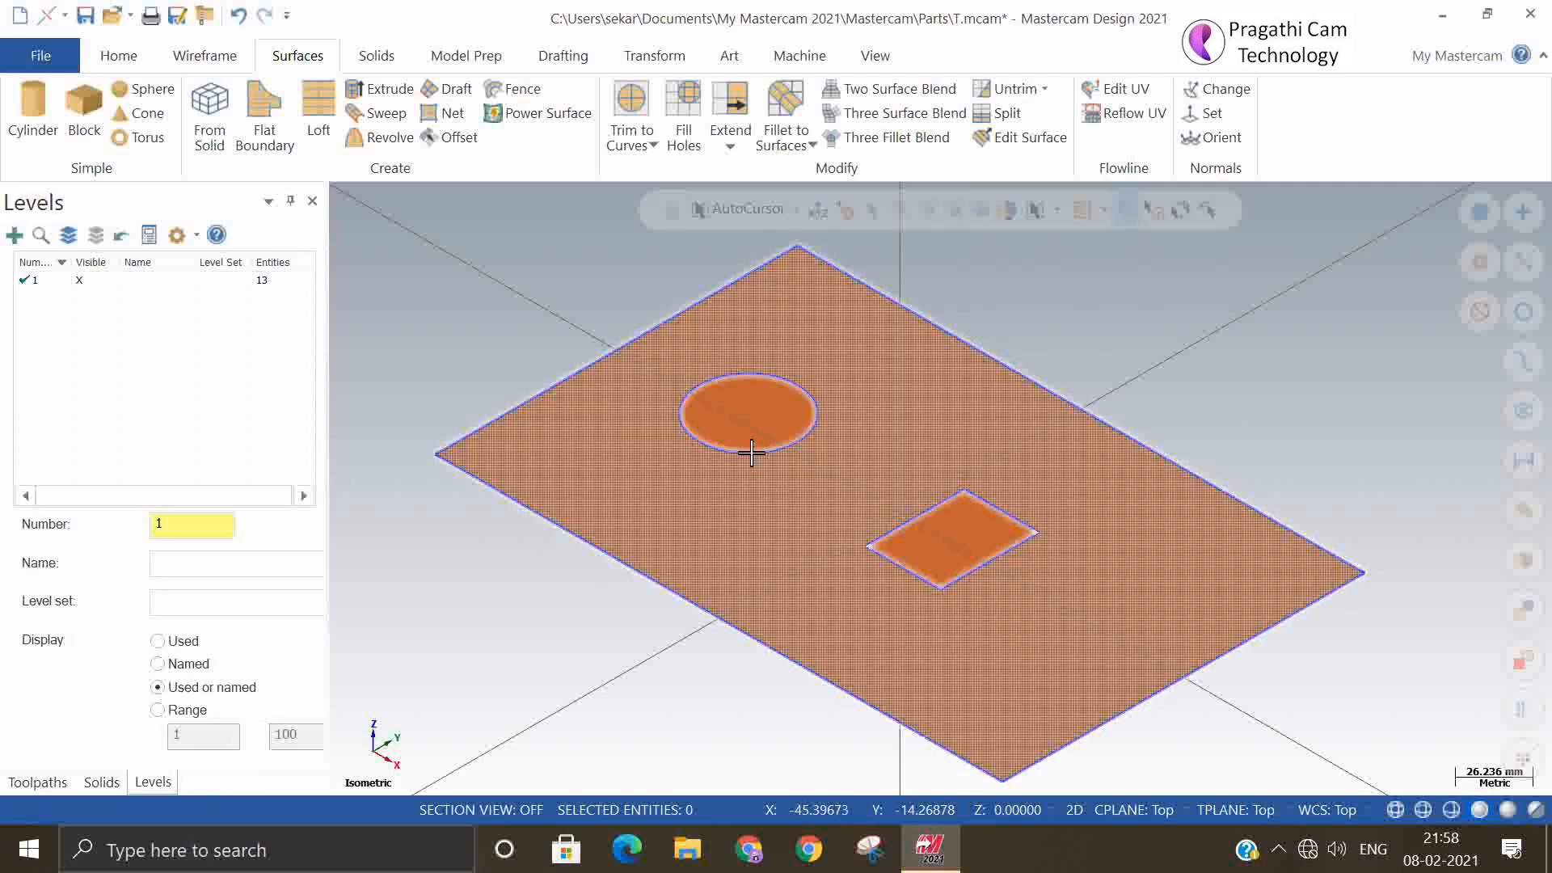
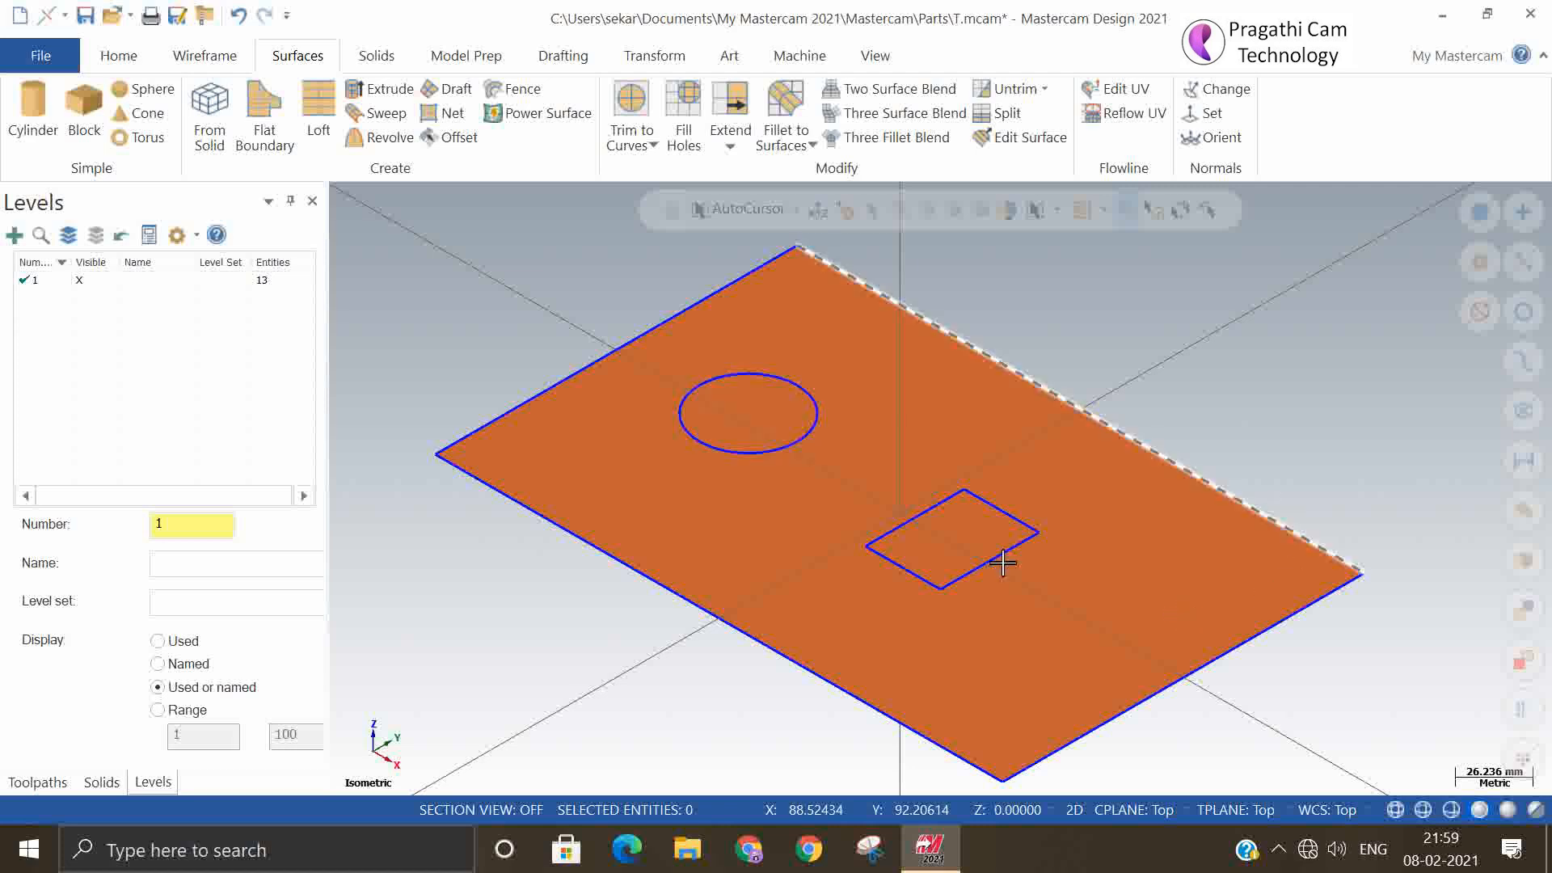
- Select the circular and rectangular fill surfaces individually to check that they are separate from the large surface
left_click(930, 543)
left_click(742, 419)
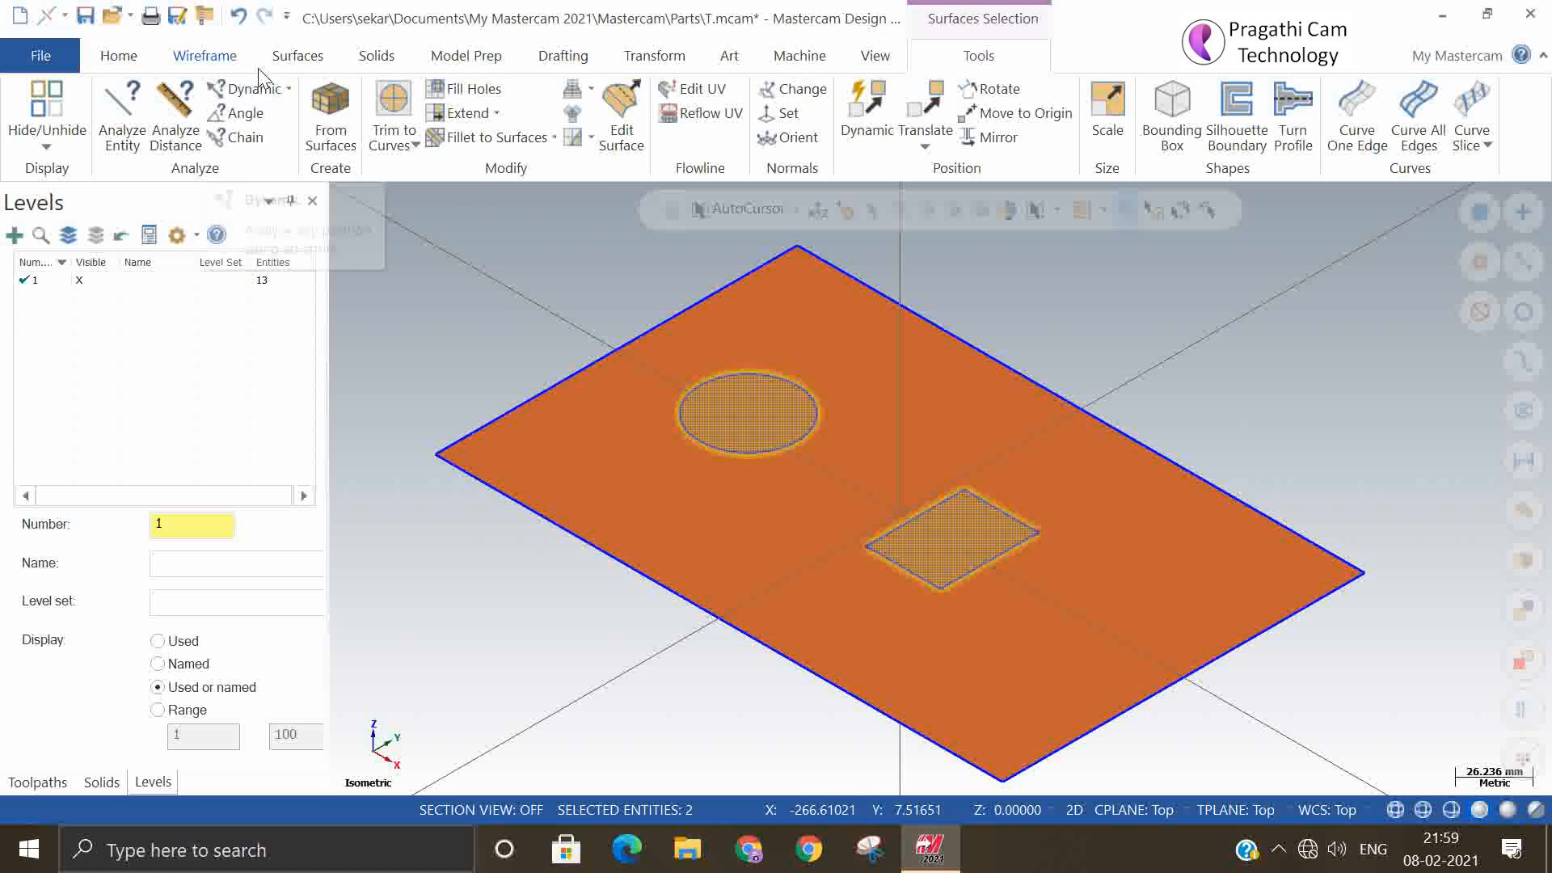
left_click(289, 58)
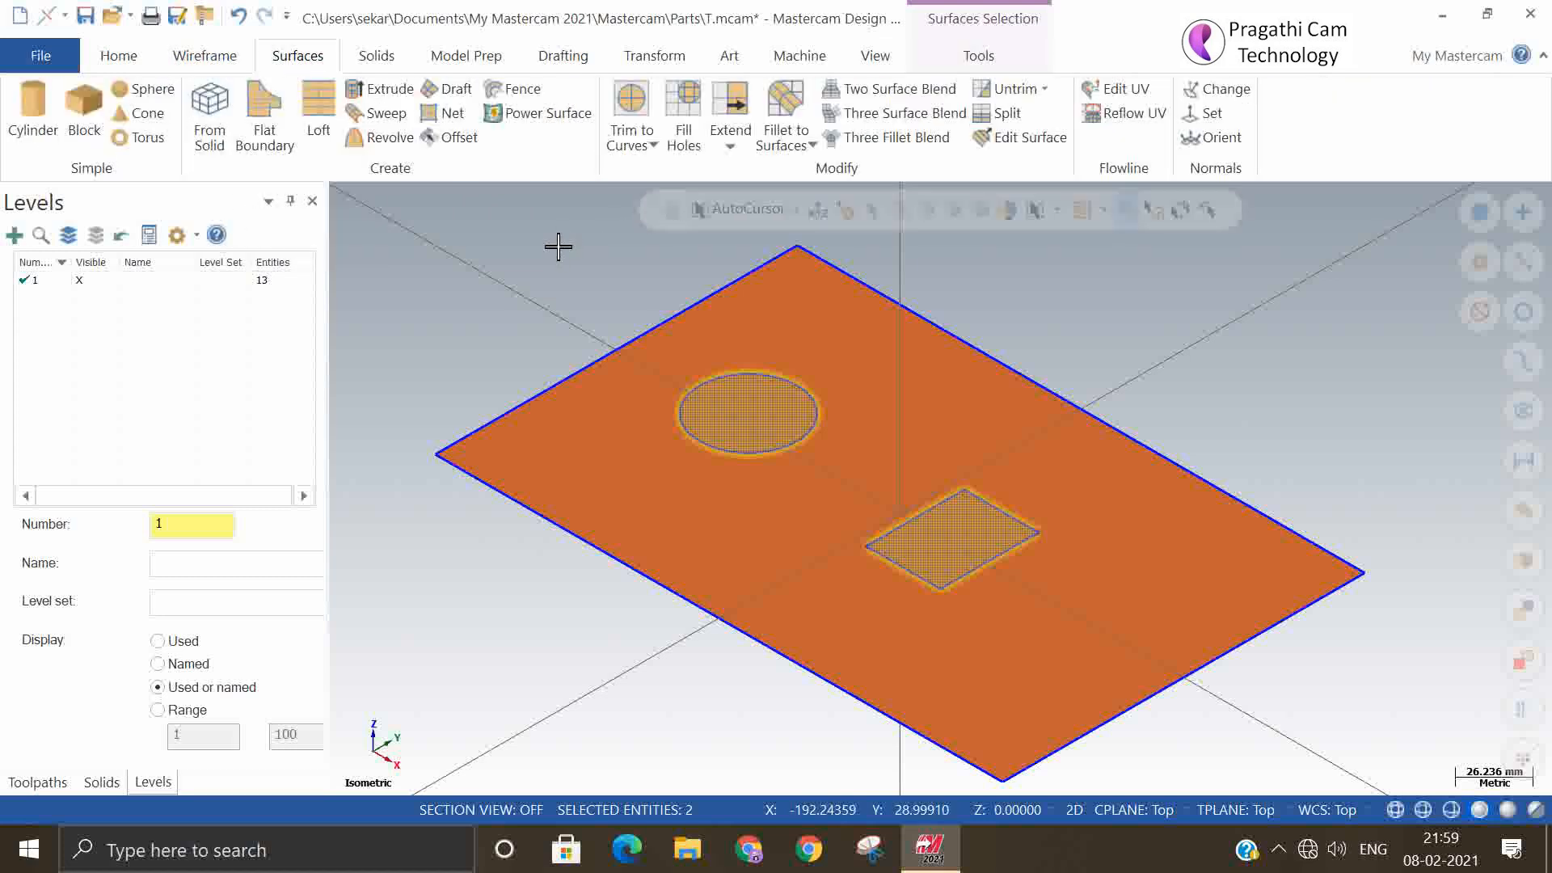
left_click(711, 415)
left_click(938, 536)
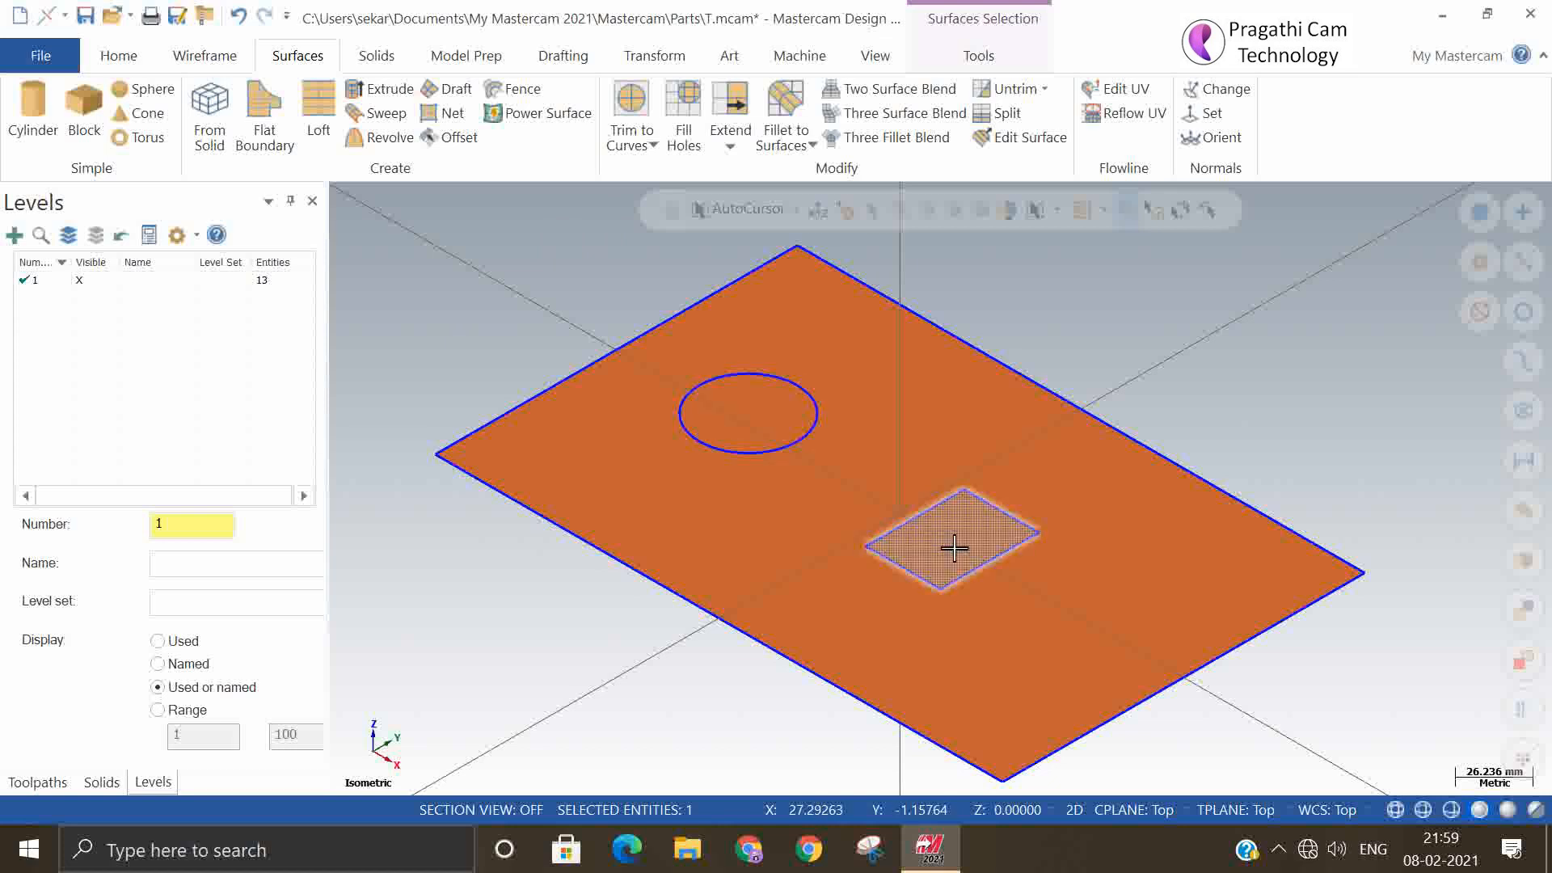
- Delete the circular and rectangular fill surfaces from the large surface's two holes
left_click(754, 417)
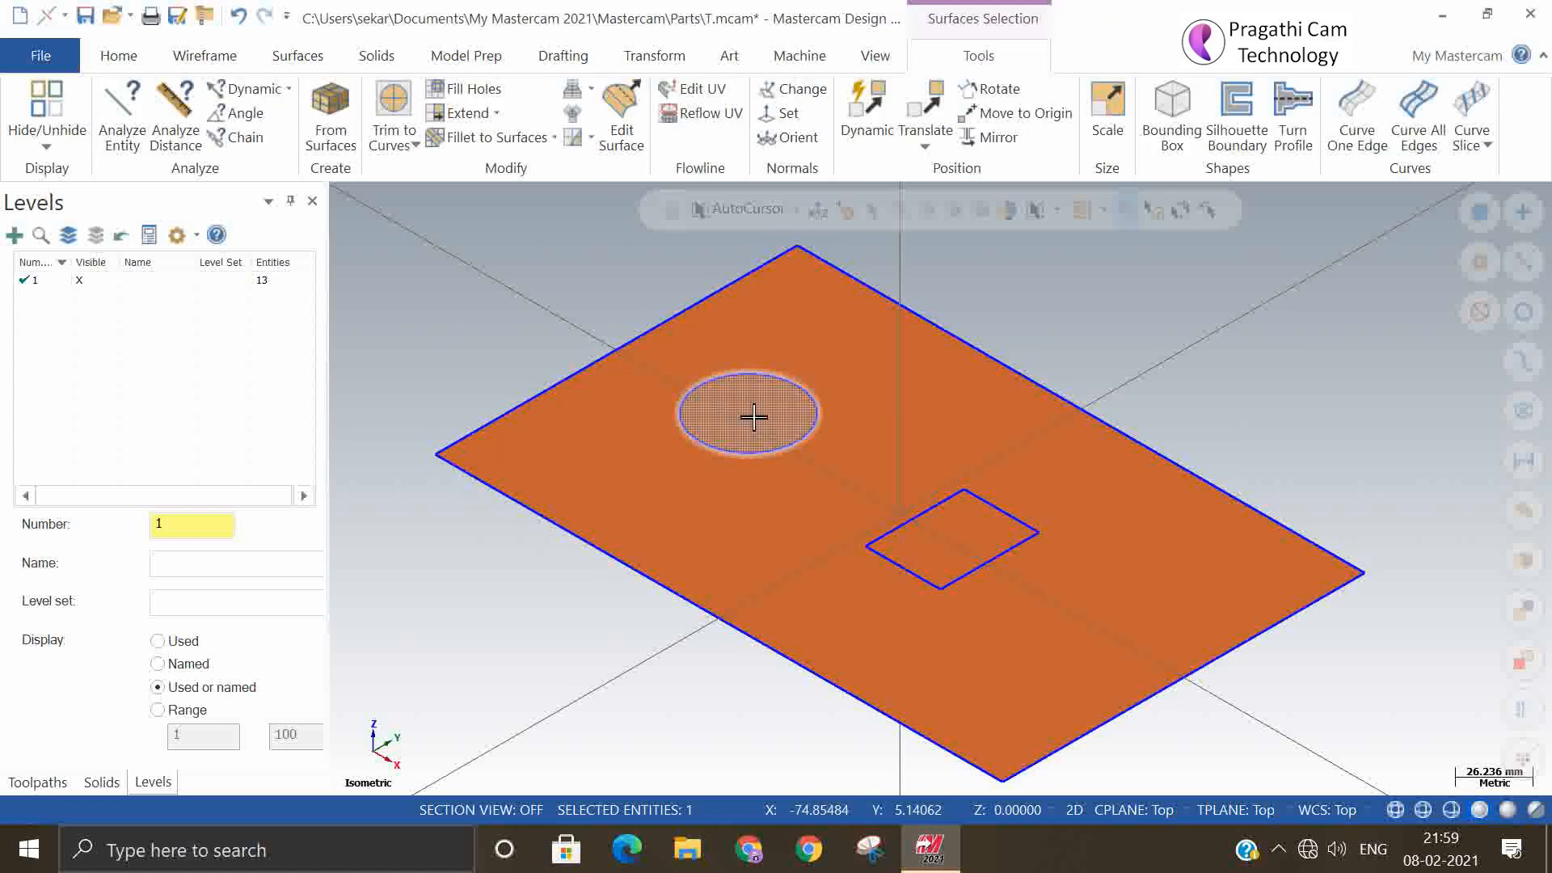
key("Delete")
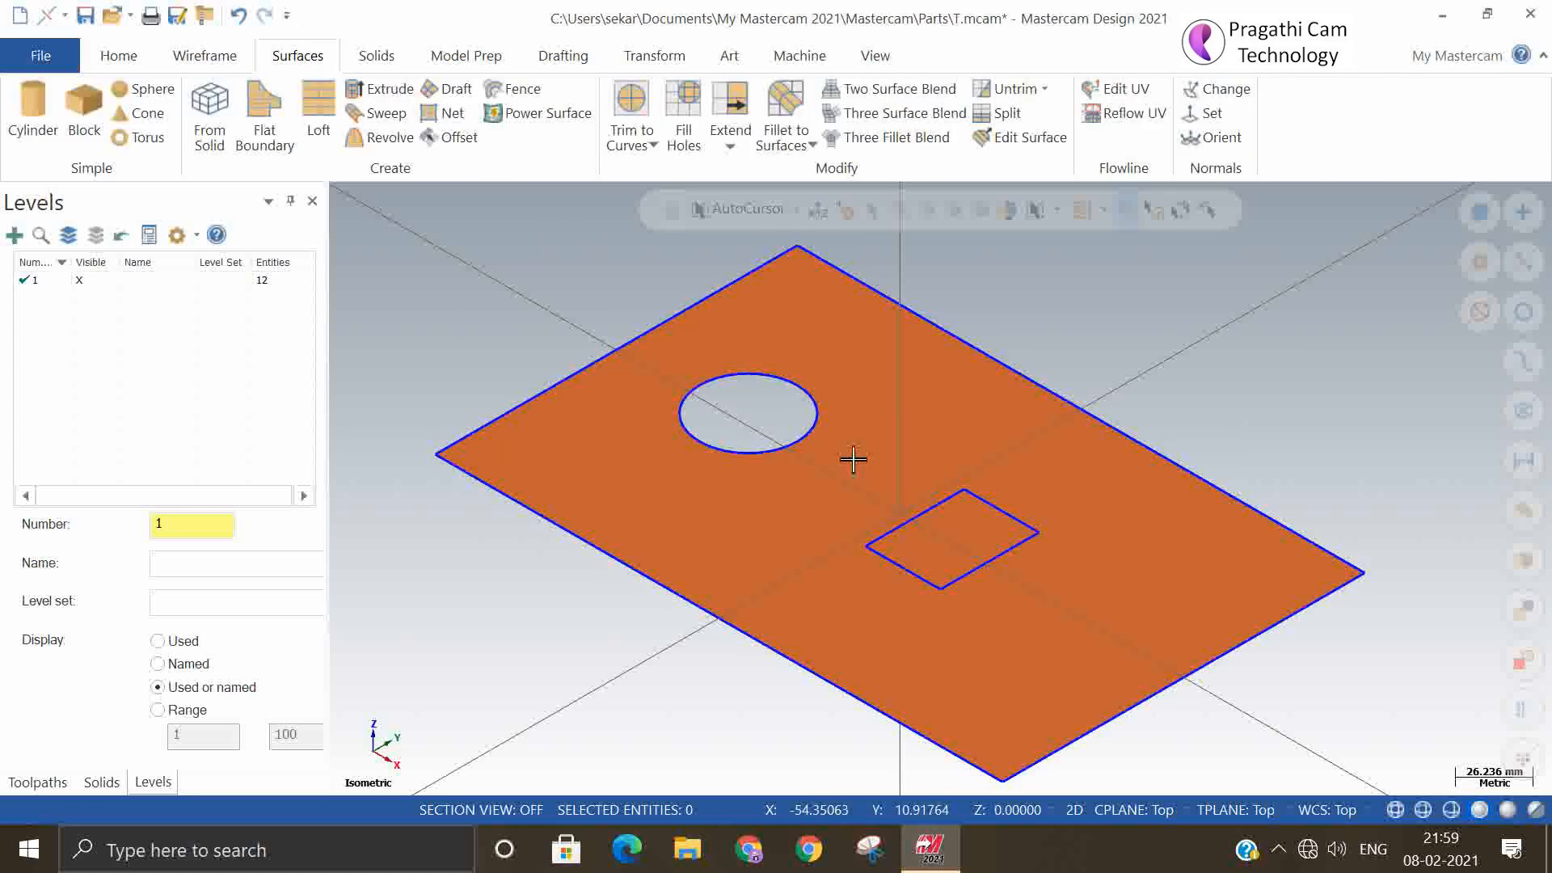
left_click(938, 531)
key("Delete")
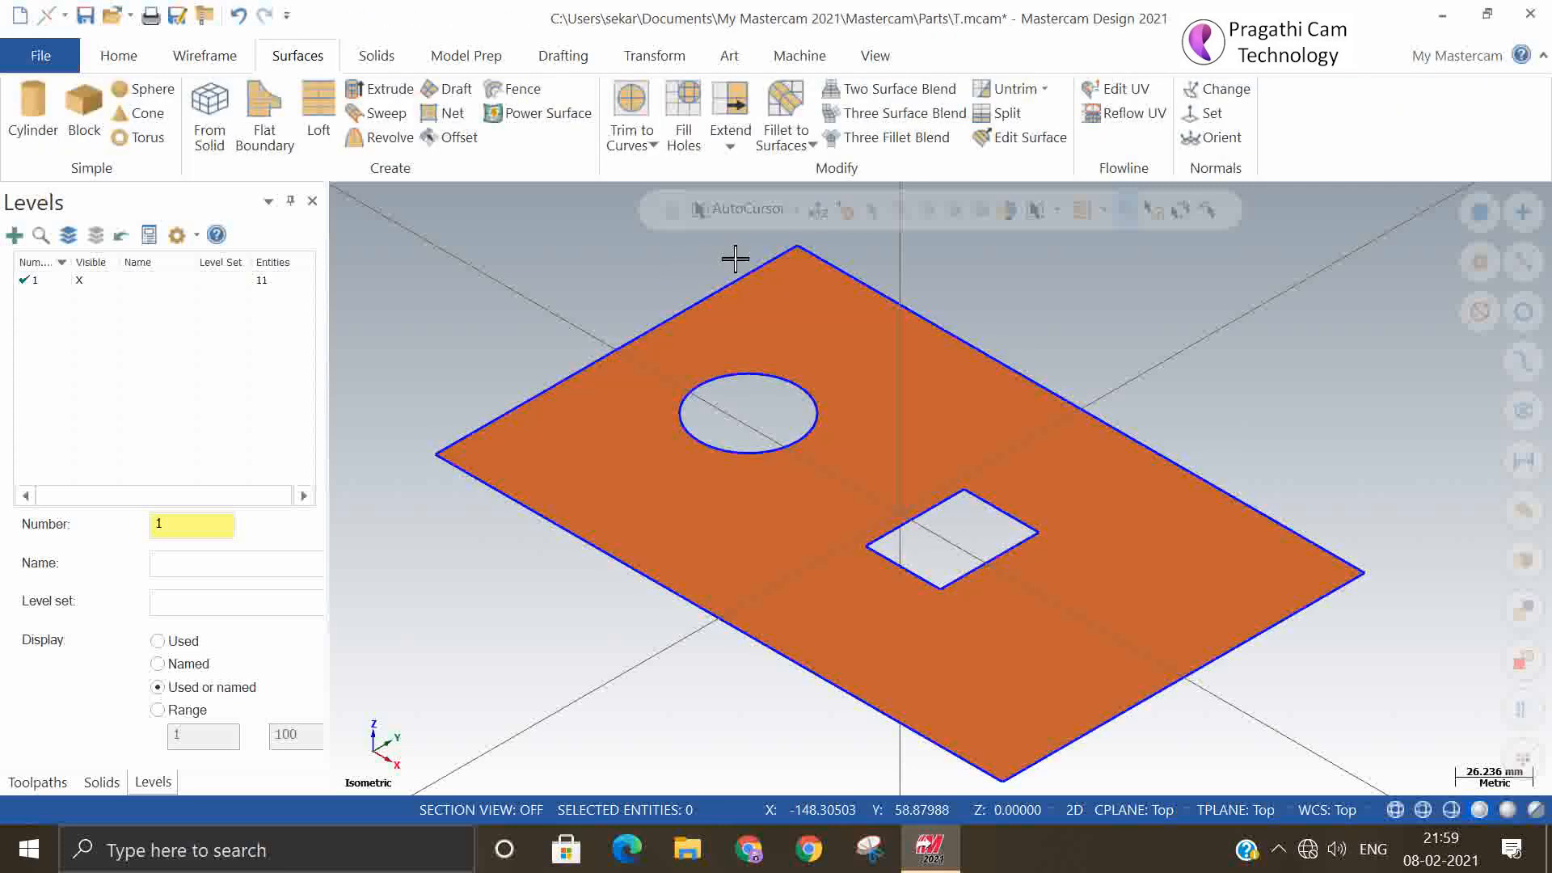
- Remove all internal boundaries from the large trimmed surface with Remove Boundary
left_click(1045, 89)
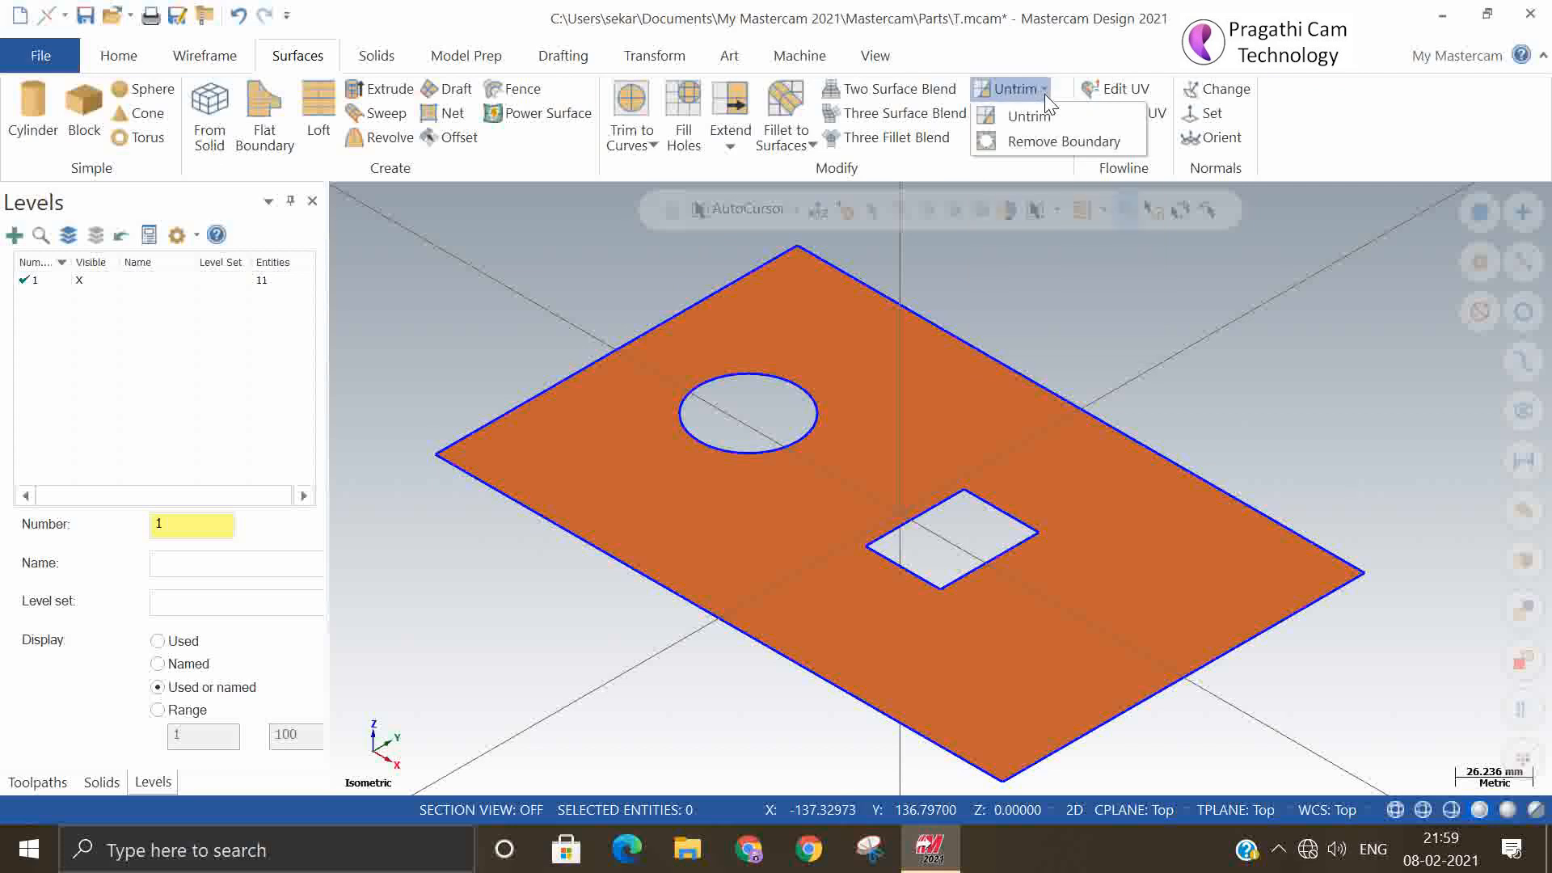
left_click(1040, 143)
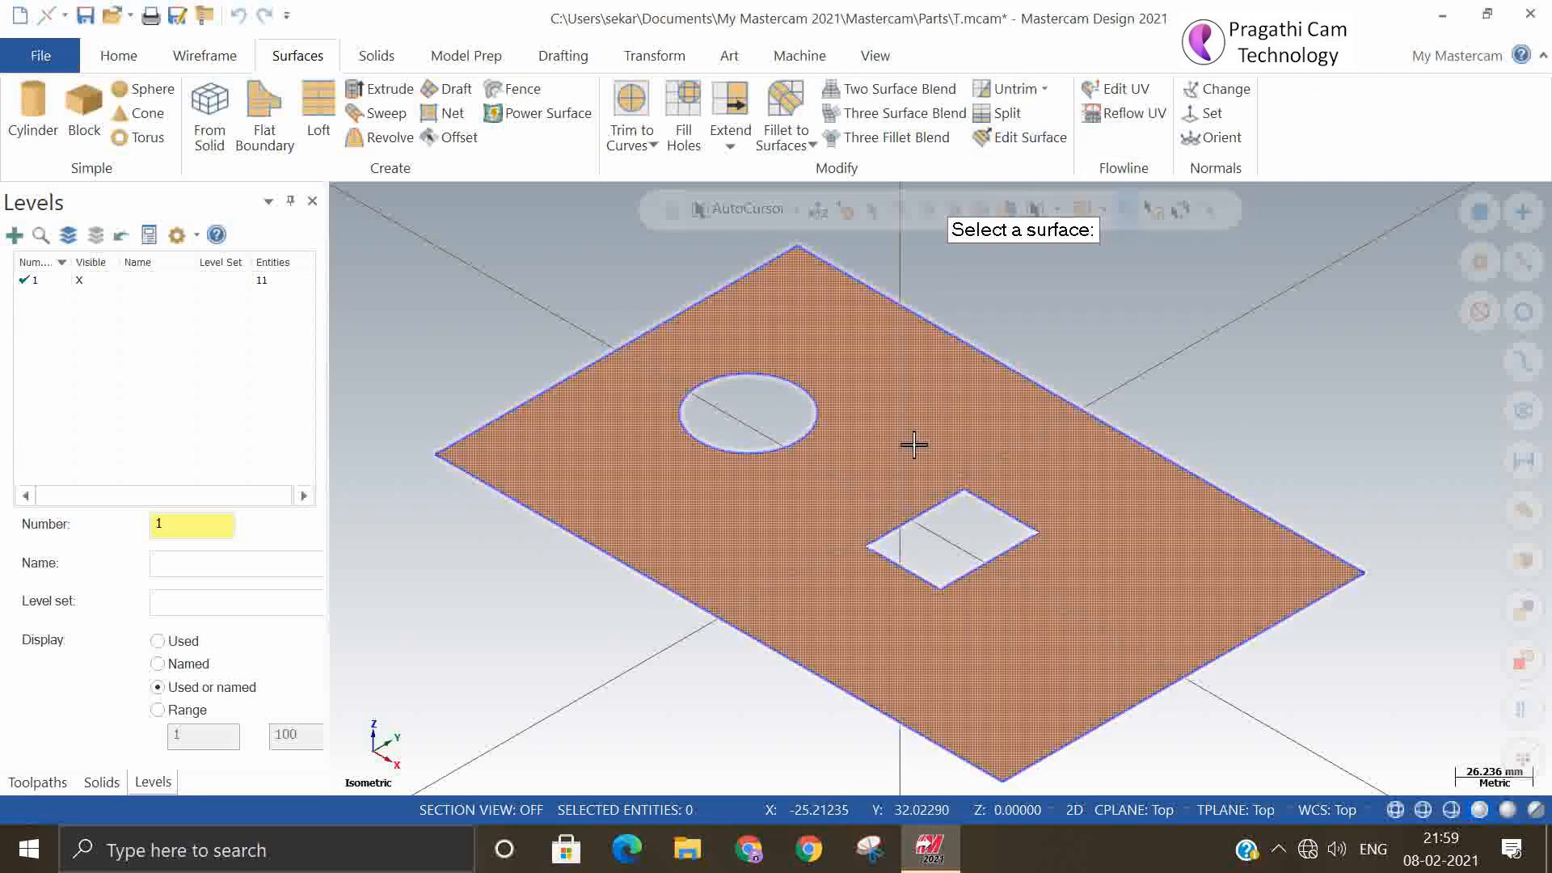
left_click(906, 442)
left_click(821, 435)
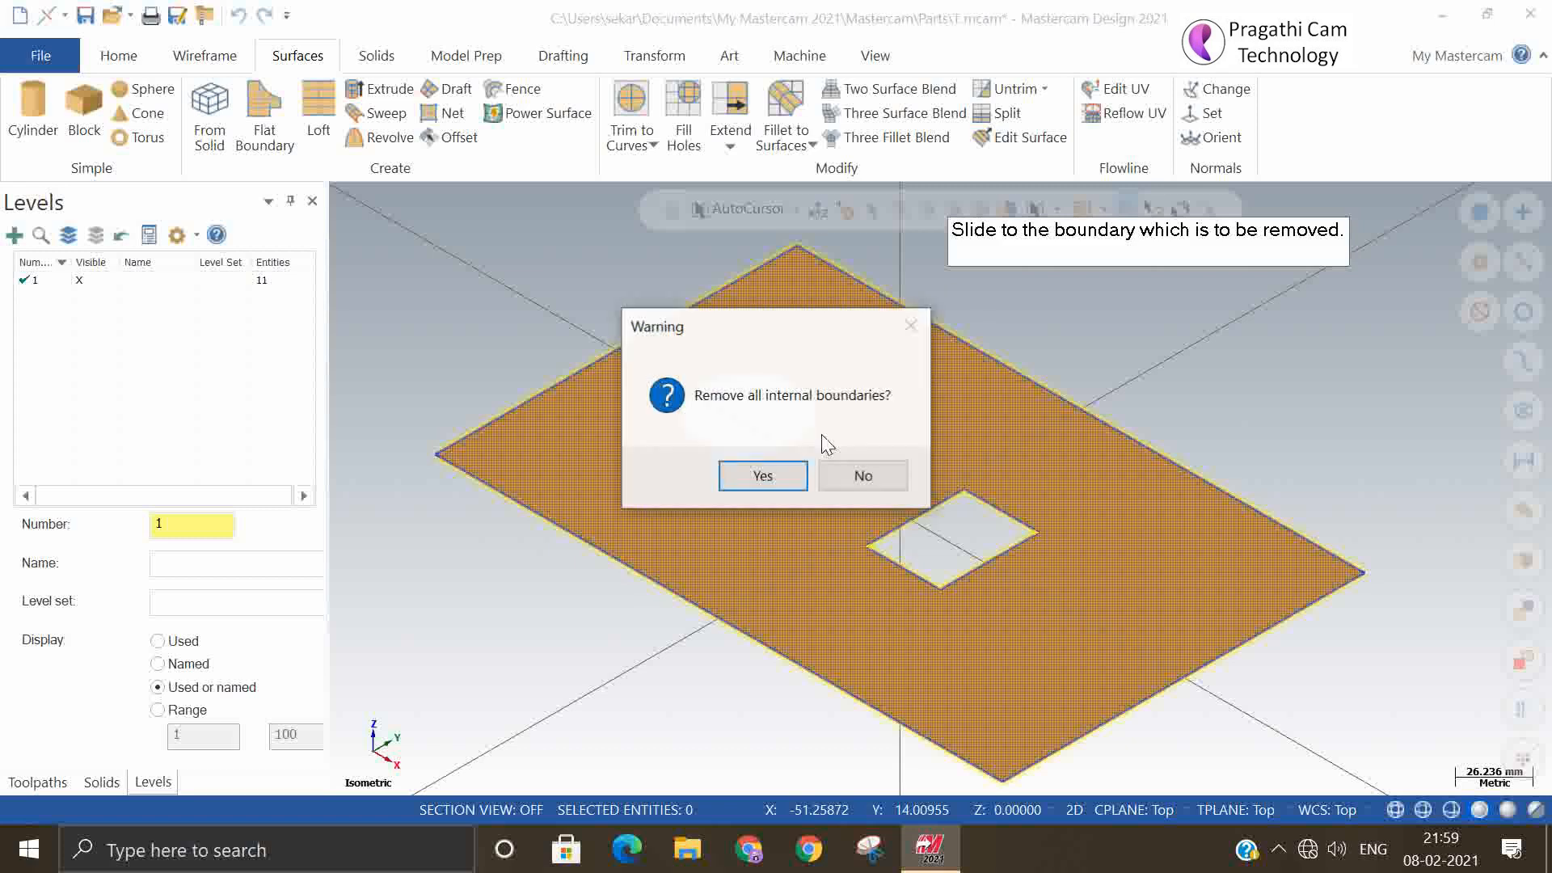
left_click(791, 480)
- Try Remove Boundary again on the large surface that no longer has holes
left_click(947, 541)
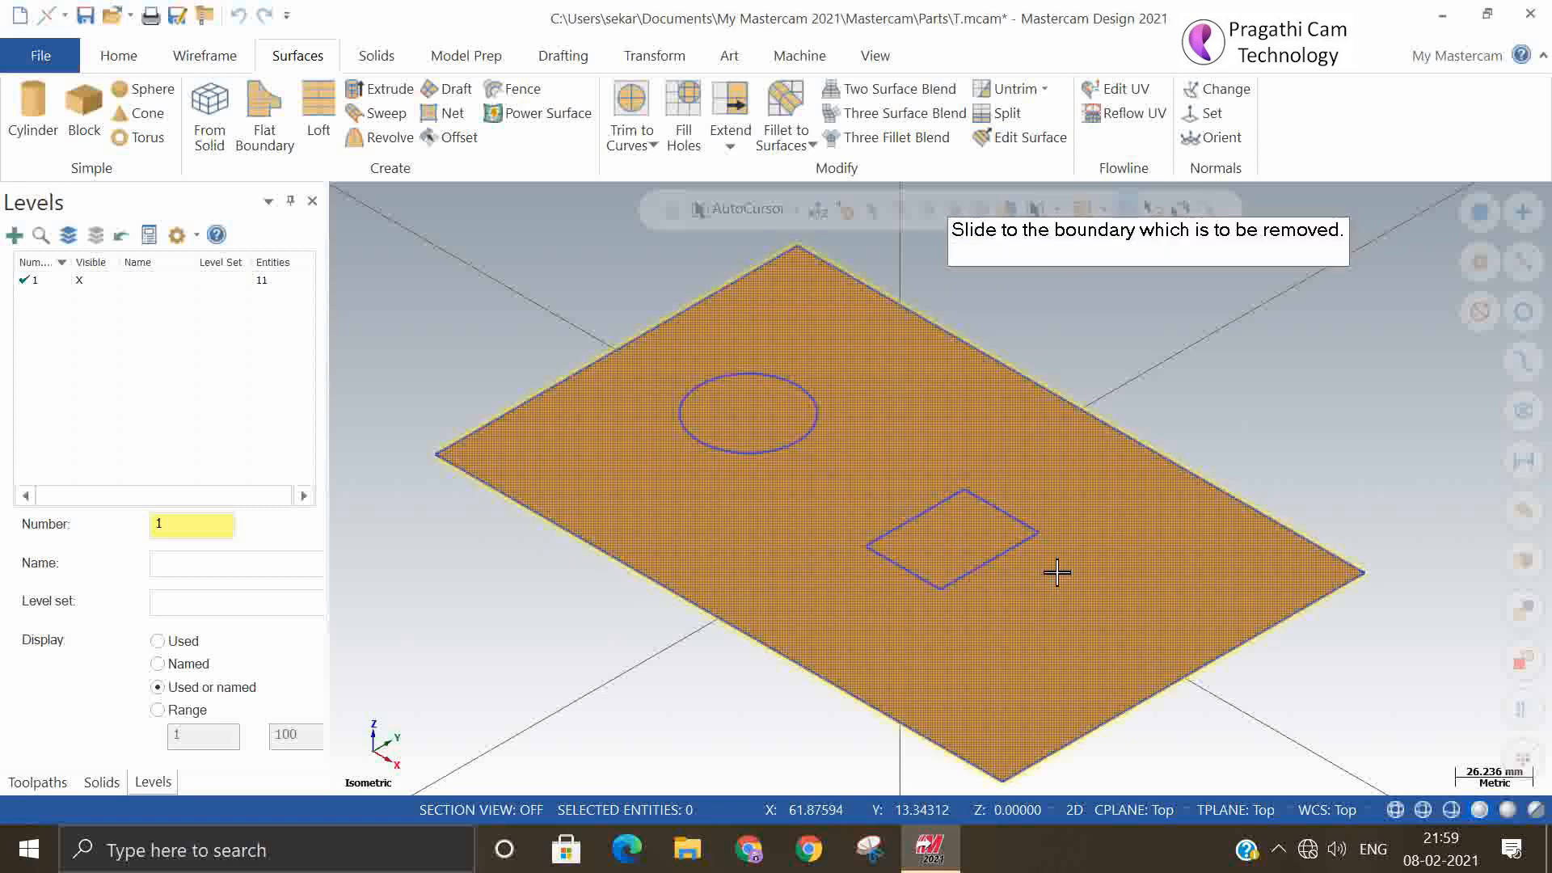
left_click(1204, 584)
left_click(917, 476)
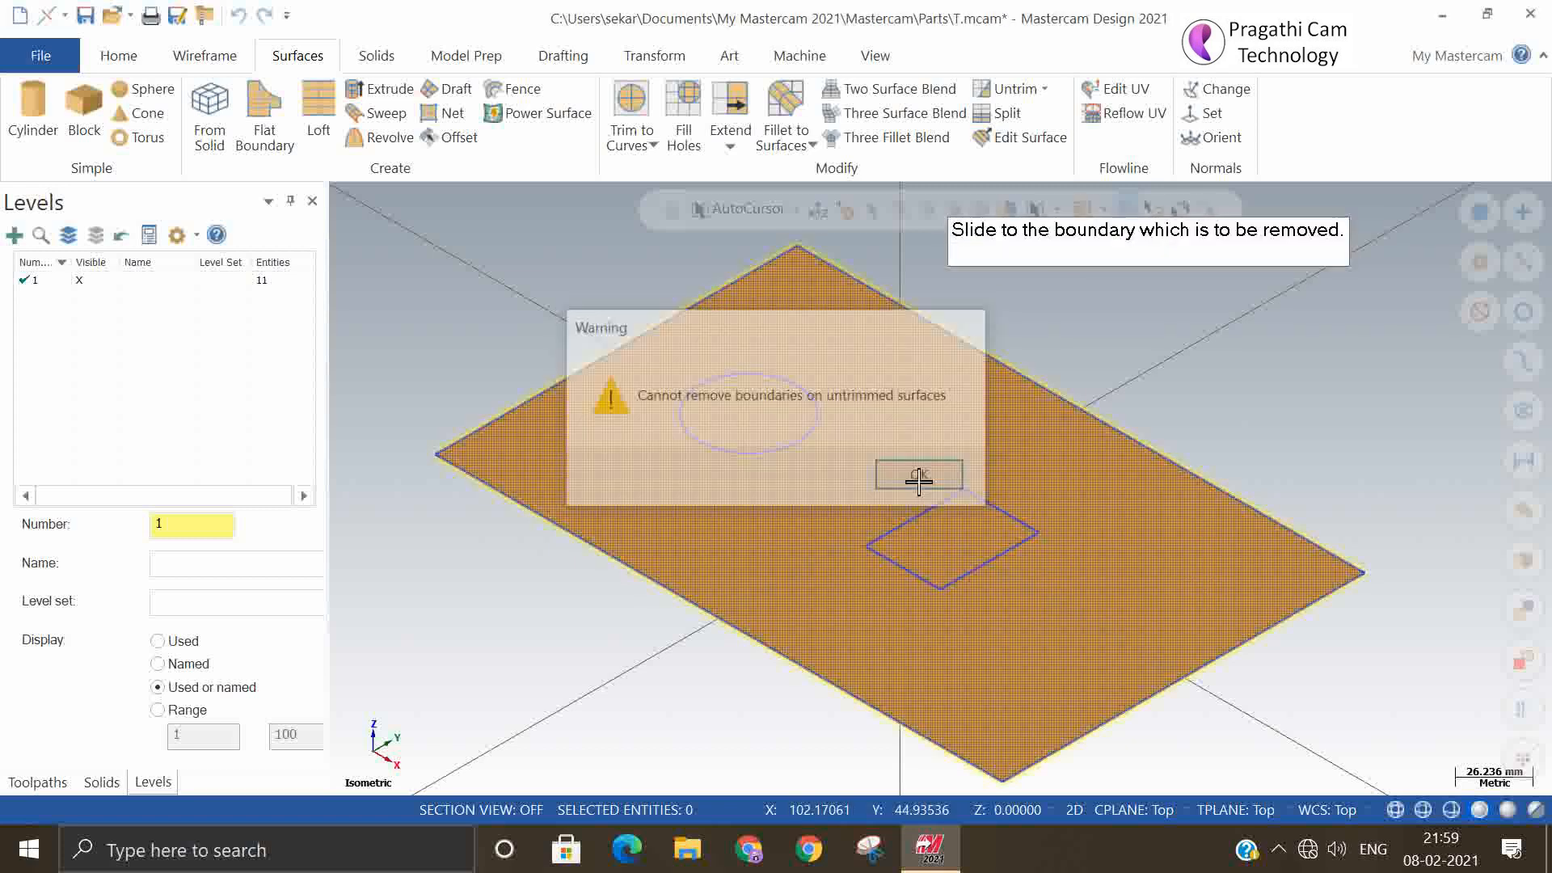
left_click(858, 444)
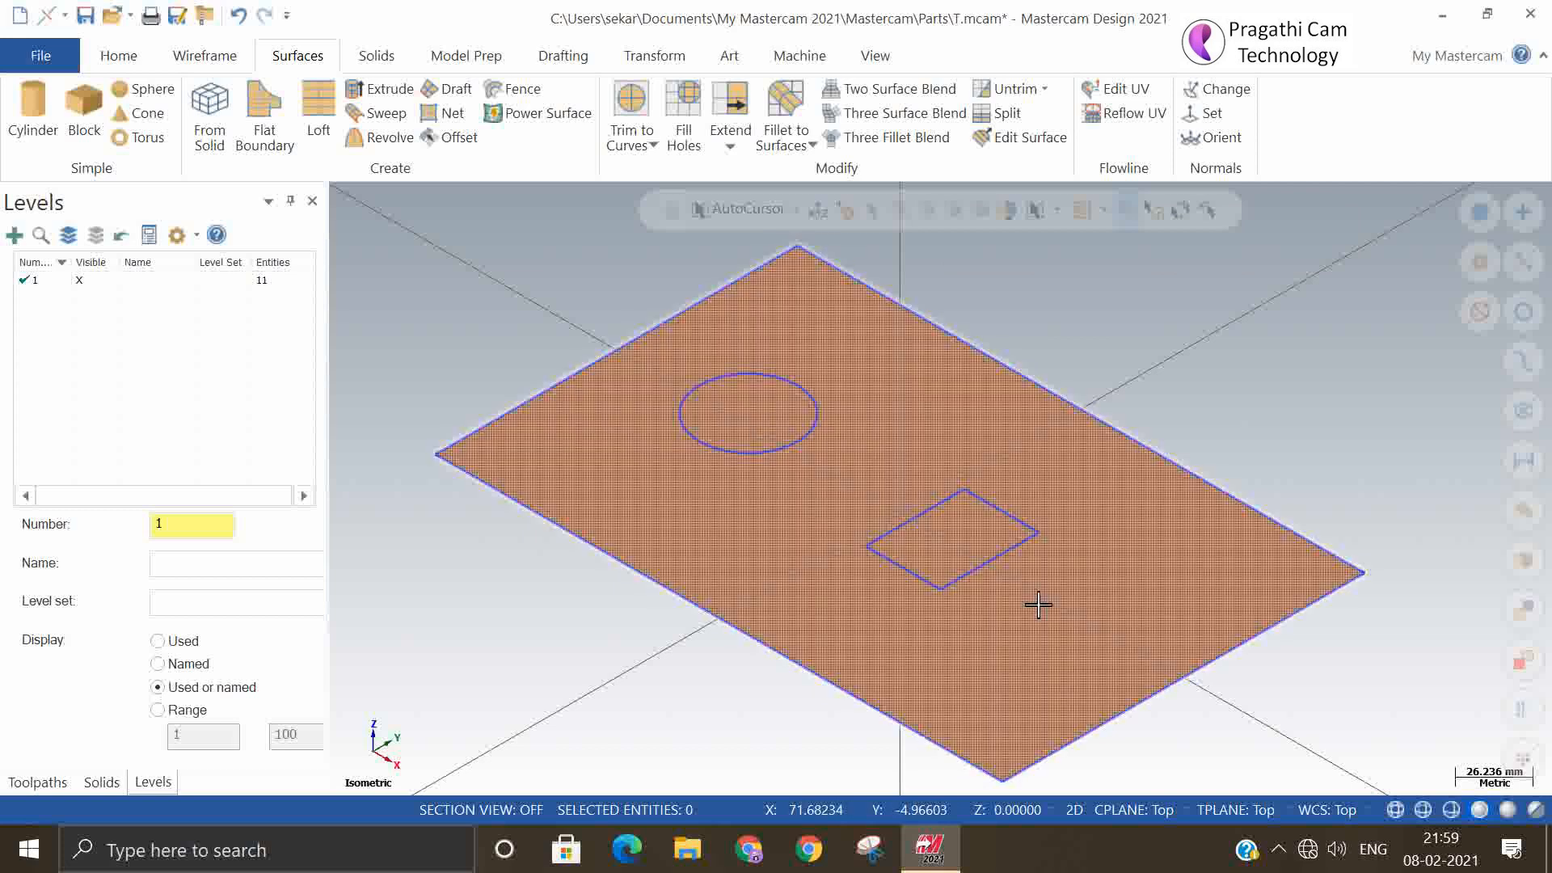
- Undo the boundary removal on the large surface
left_click(1044, 89)
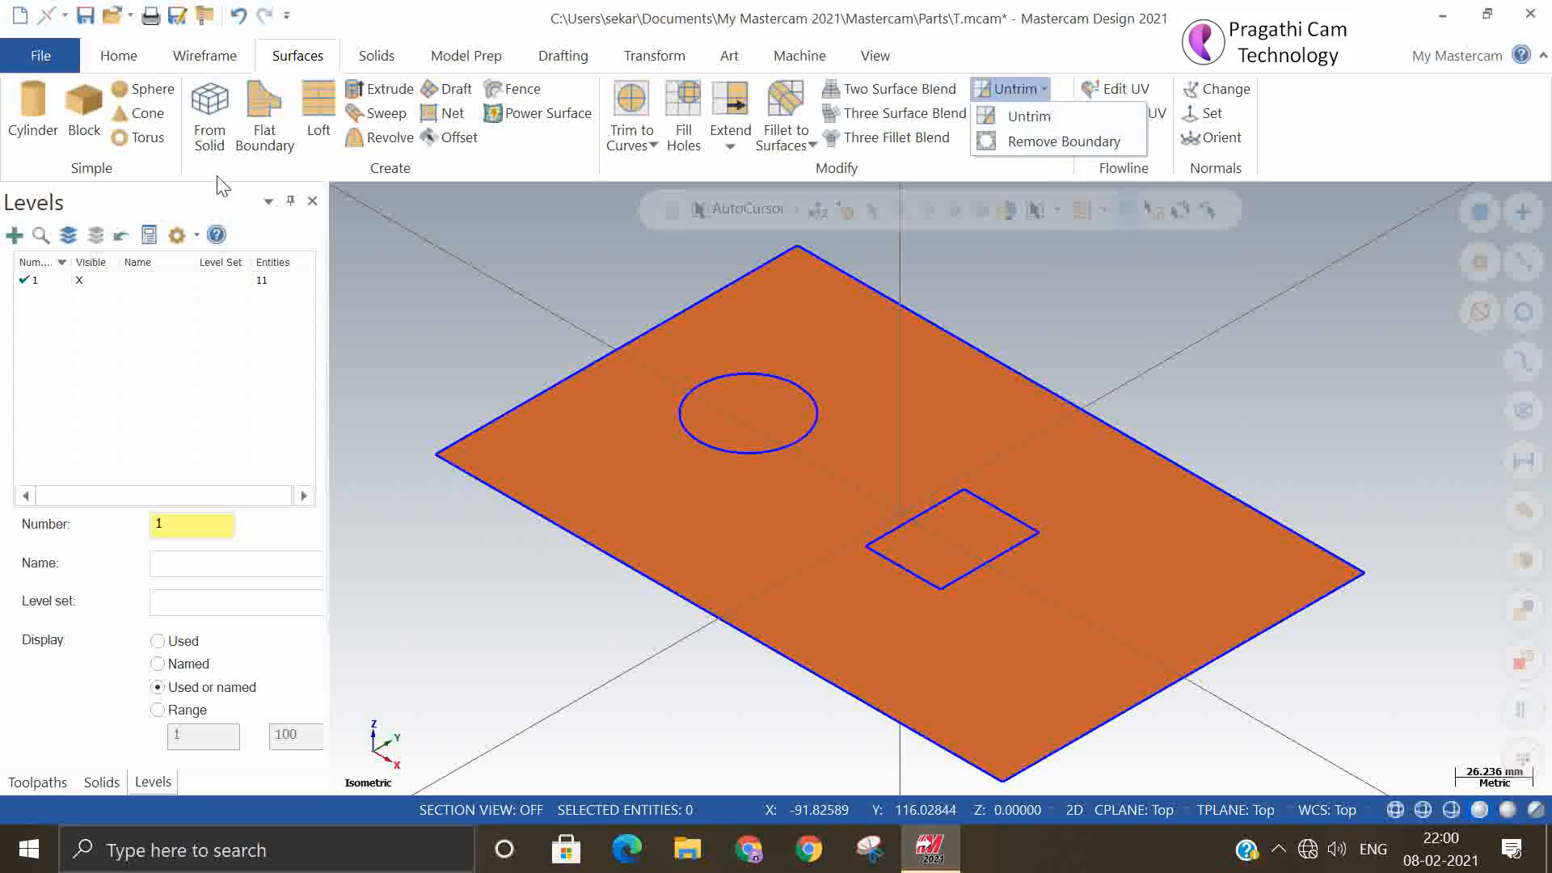
left_click(237, 17)
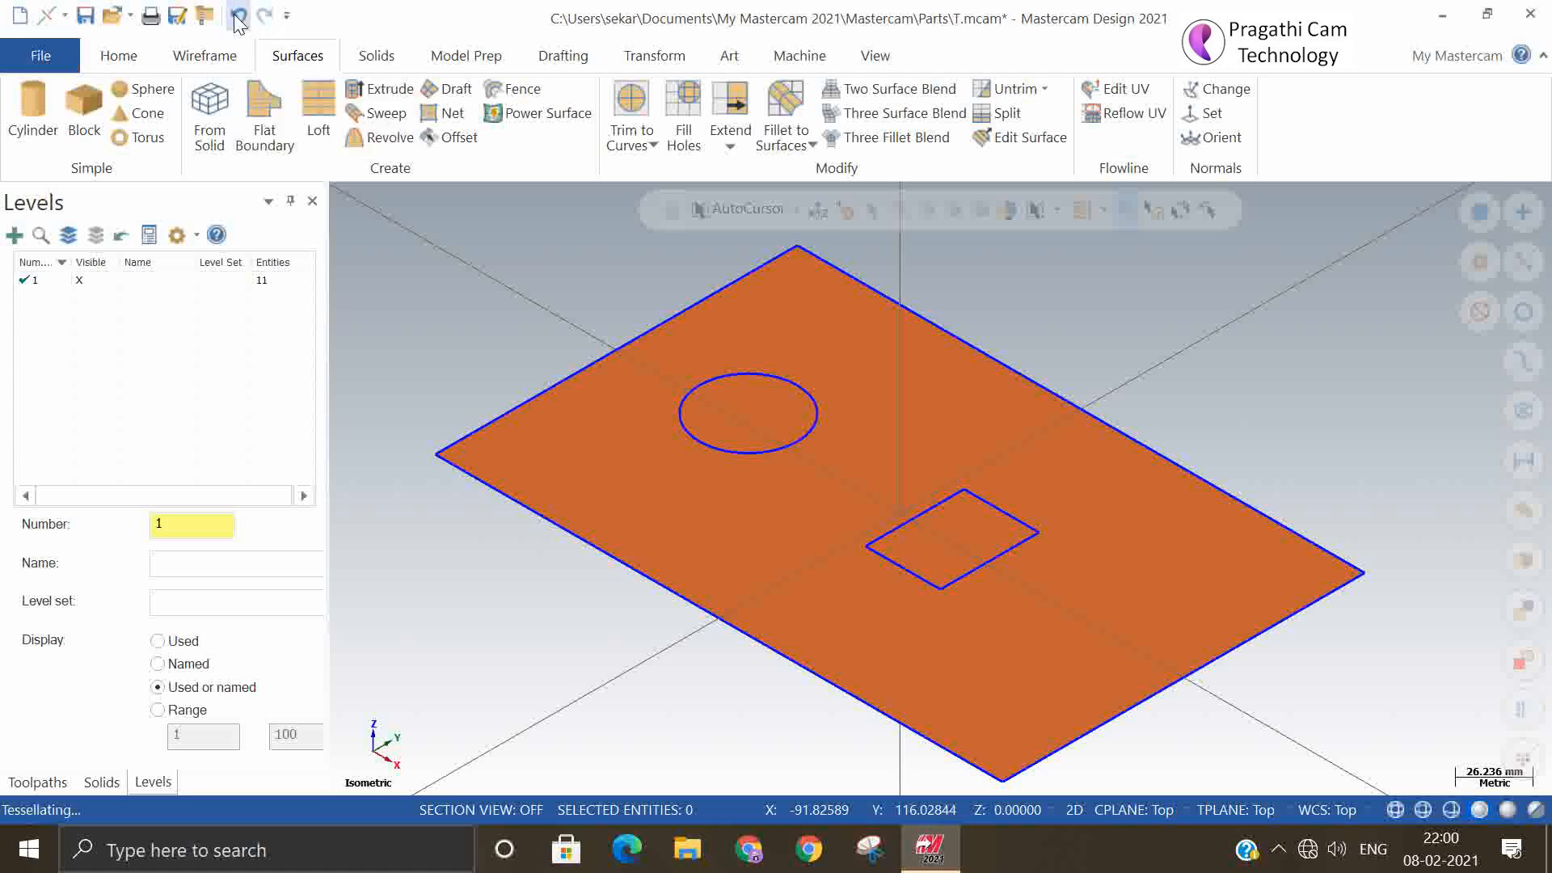
left_click(237, 18)
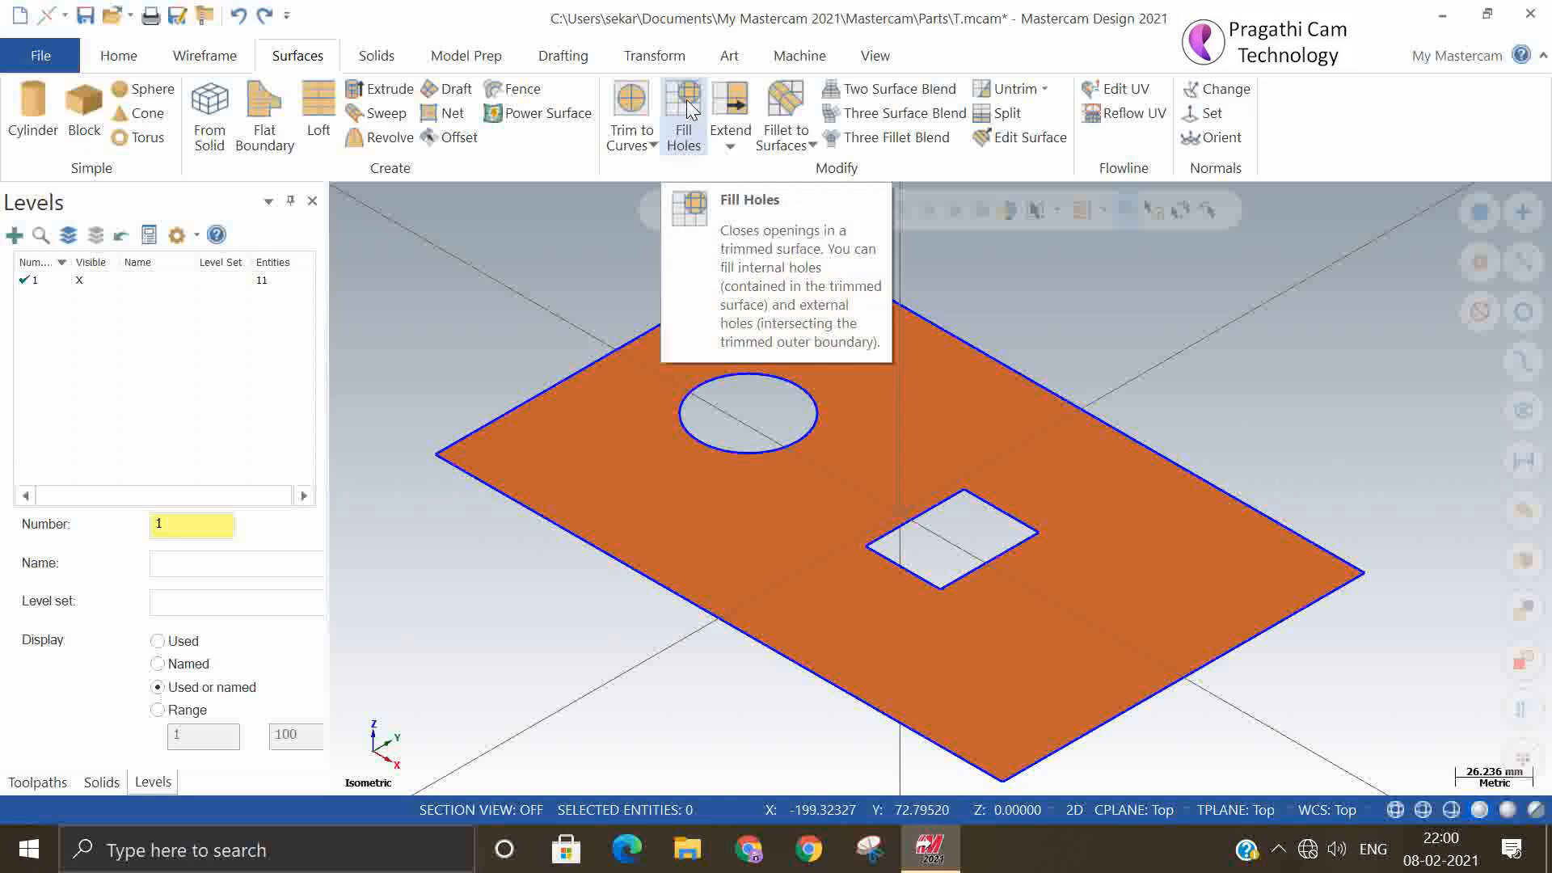
- Fill the circular and rectangular holes of the large surface with Fill Holes, picking each hole boundary
left_click(687, 99)
left_click(877, 372)
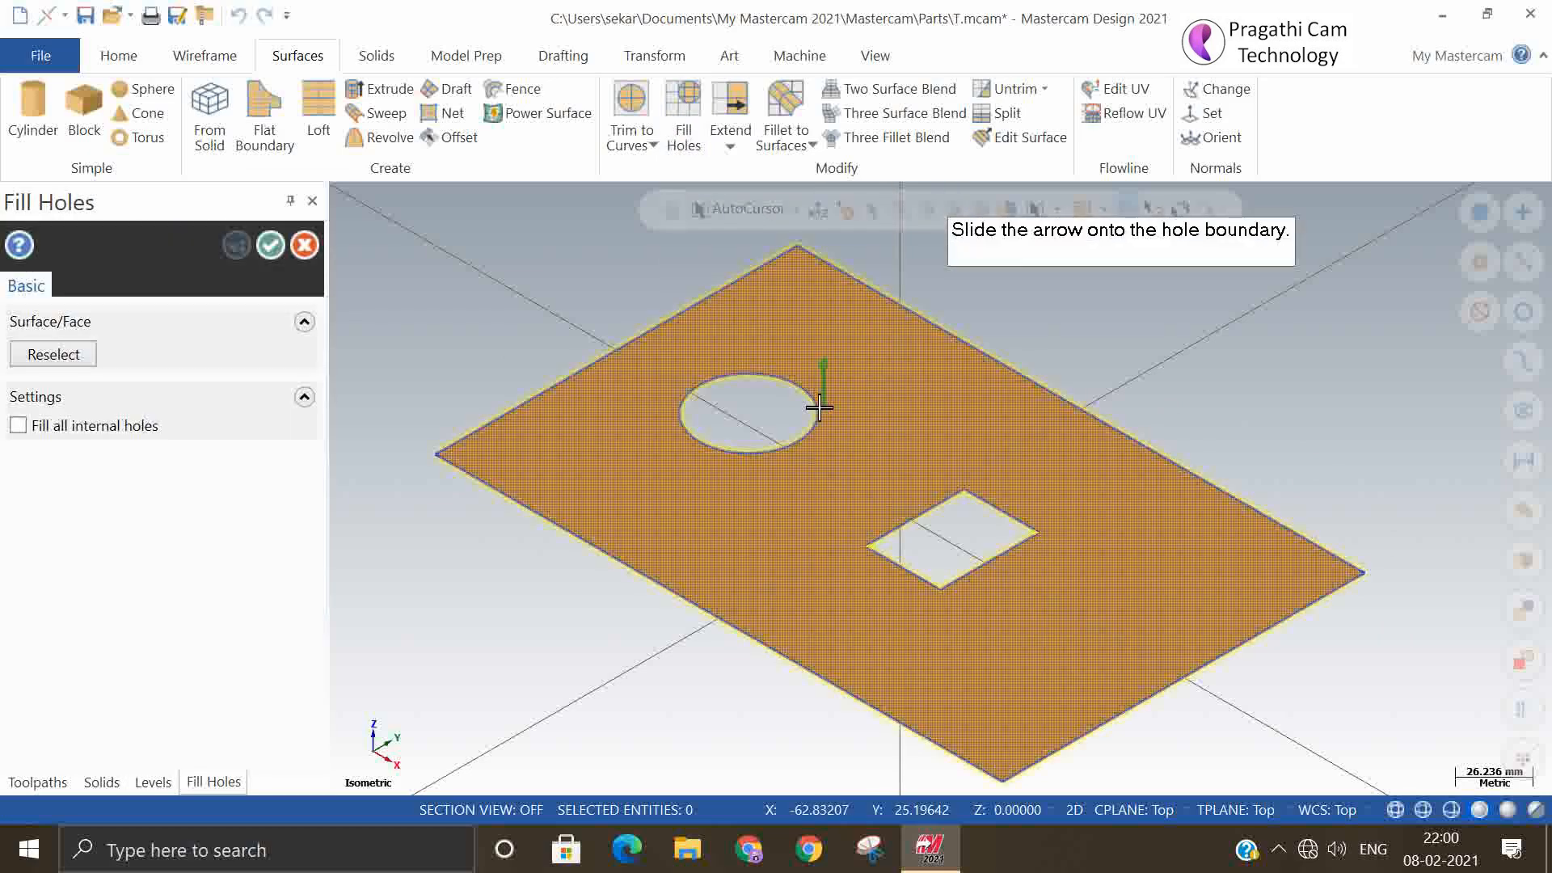
left_click(819, 409)
left_click(881, 405)
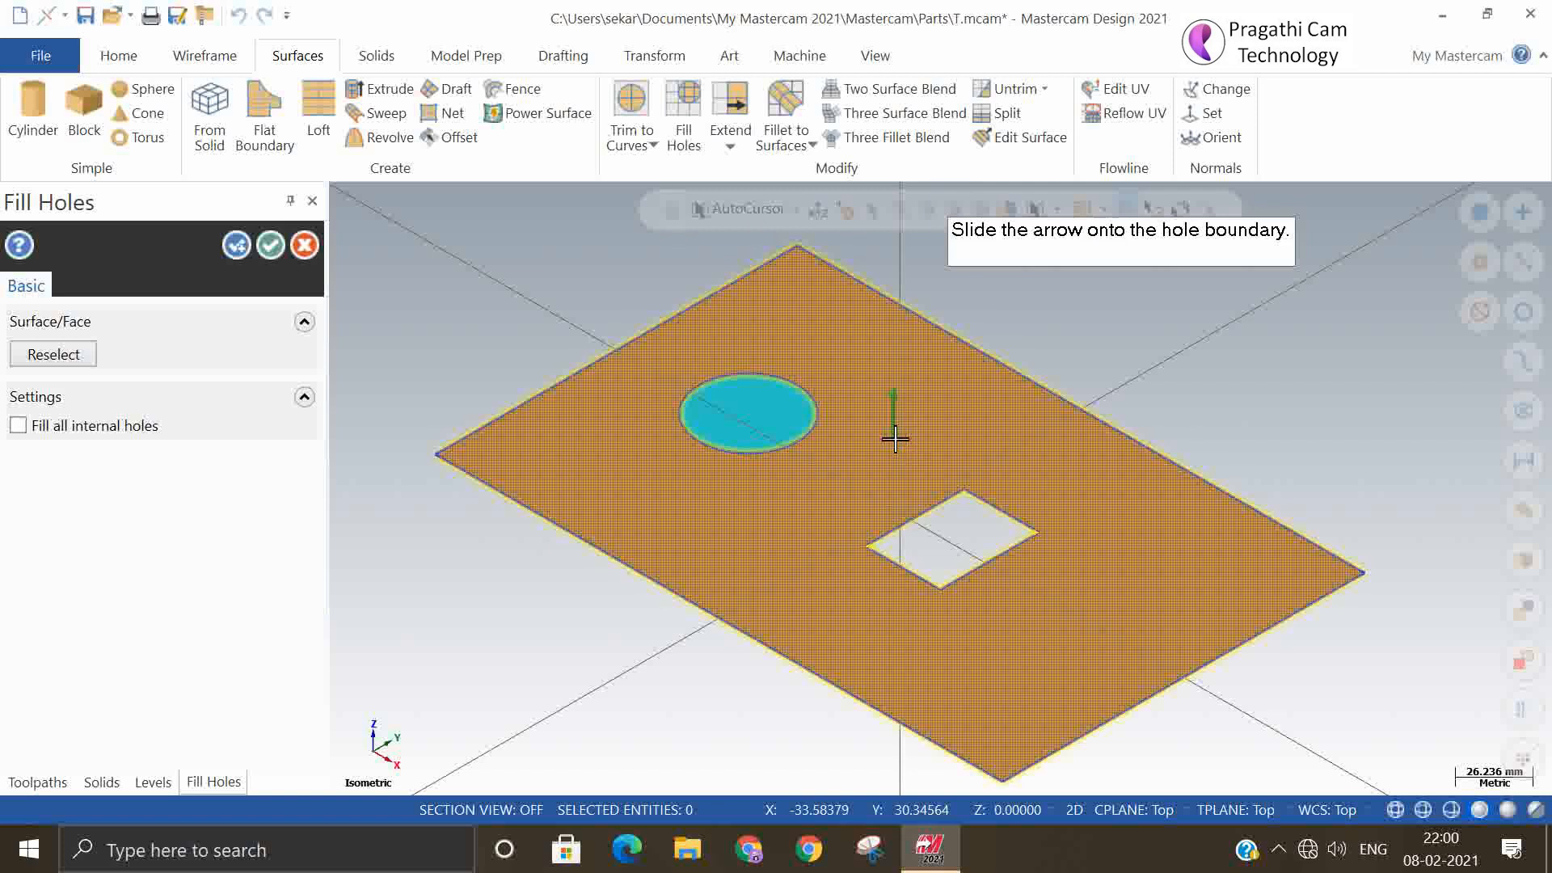
left_click(929, 500)
left_click(271, 245)
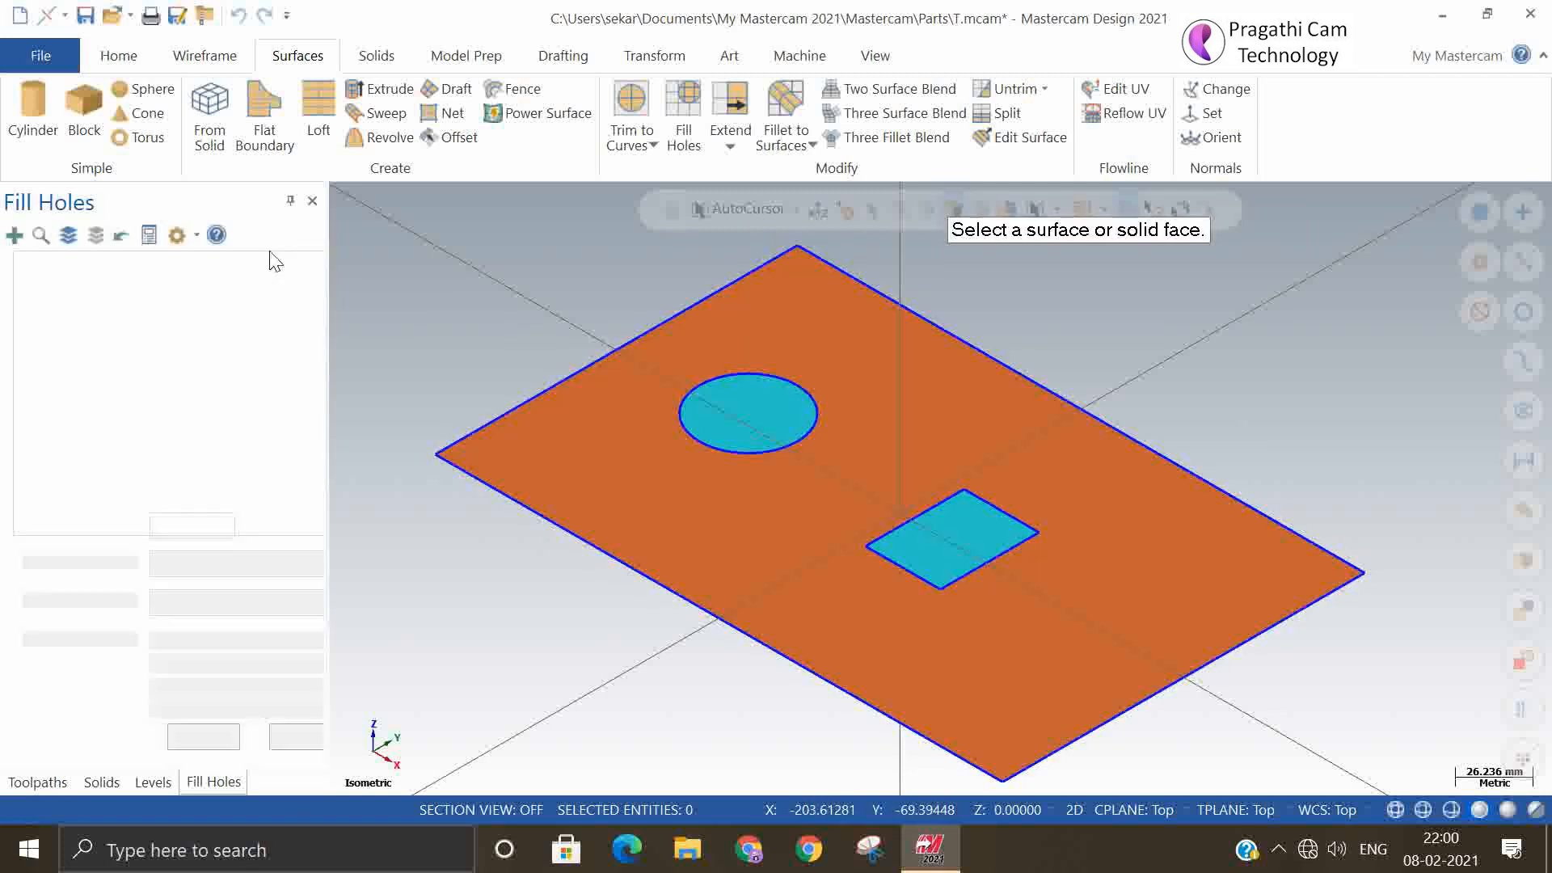
- Select the large surface and both fill surfaces to examine them as separate entities, and clear the selection
left_click(641, 481)
left_click(752, 410)
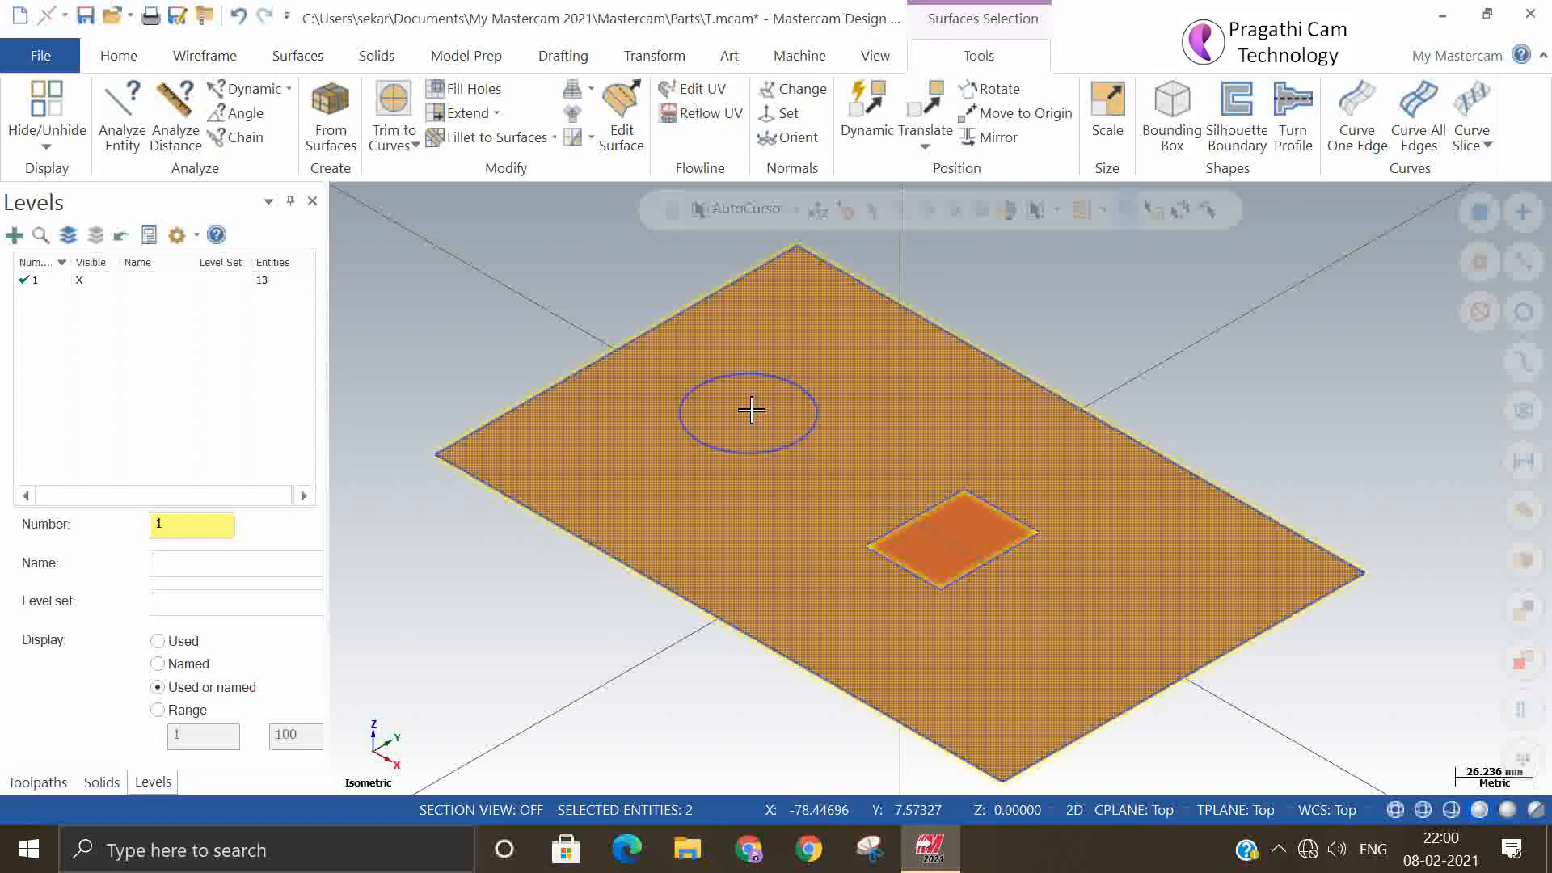
left_click(925, 522)
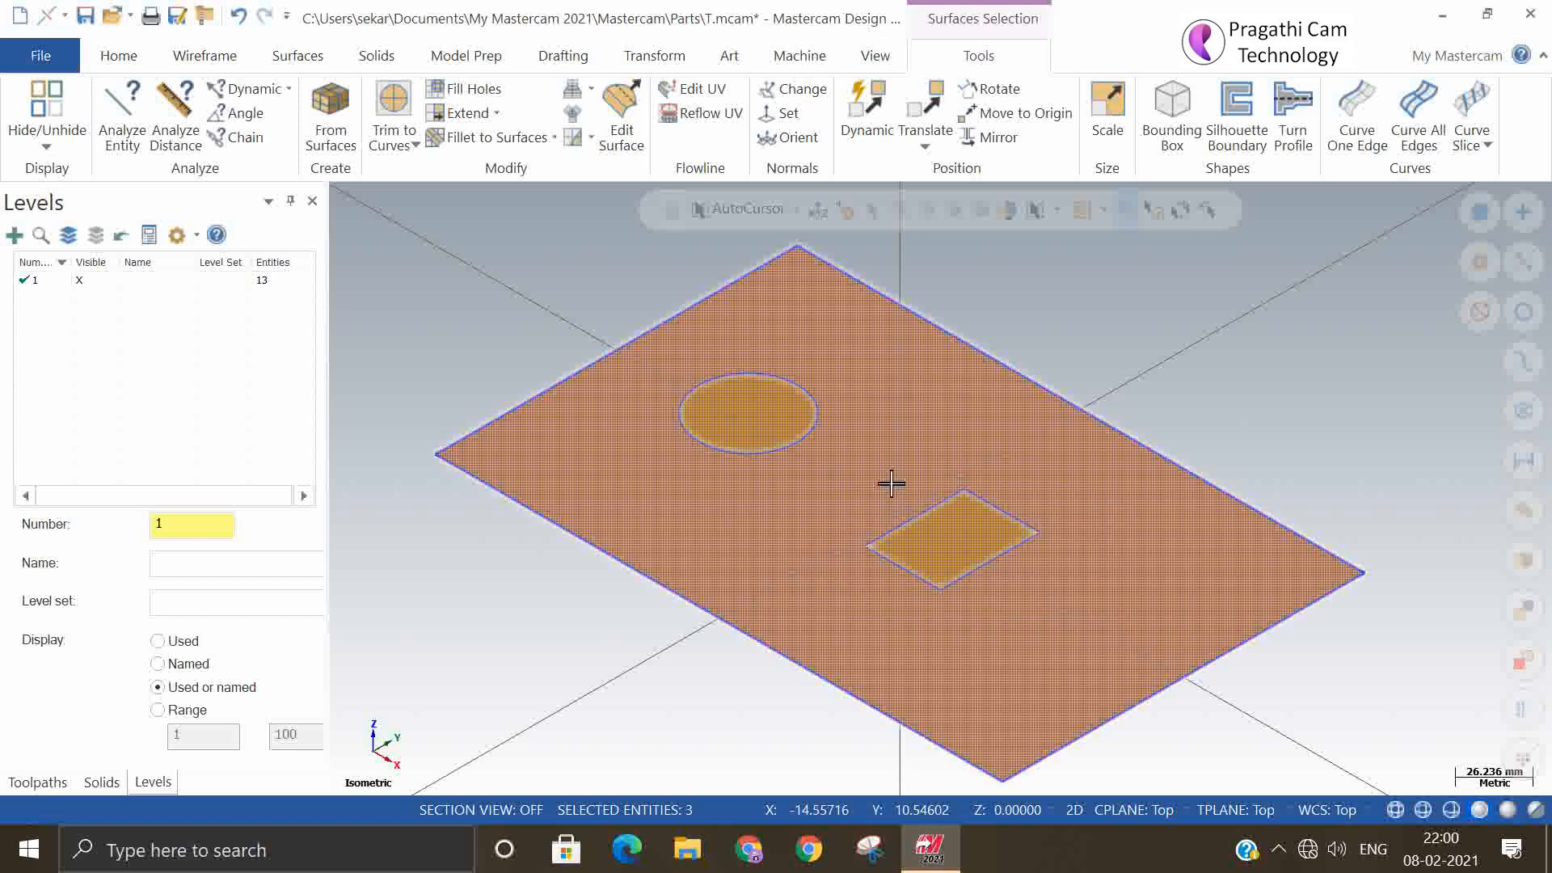
key("Escape")
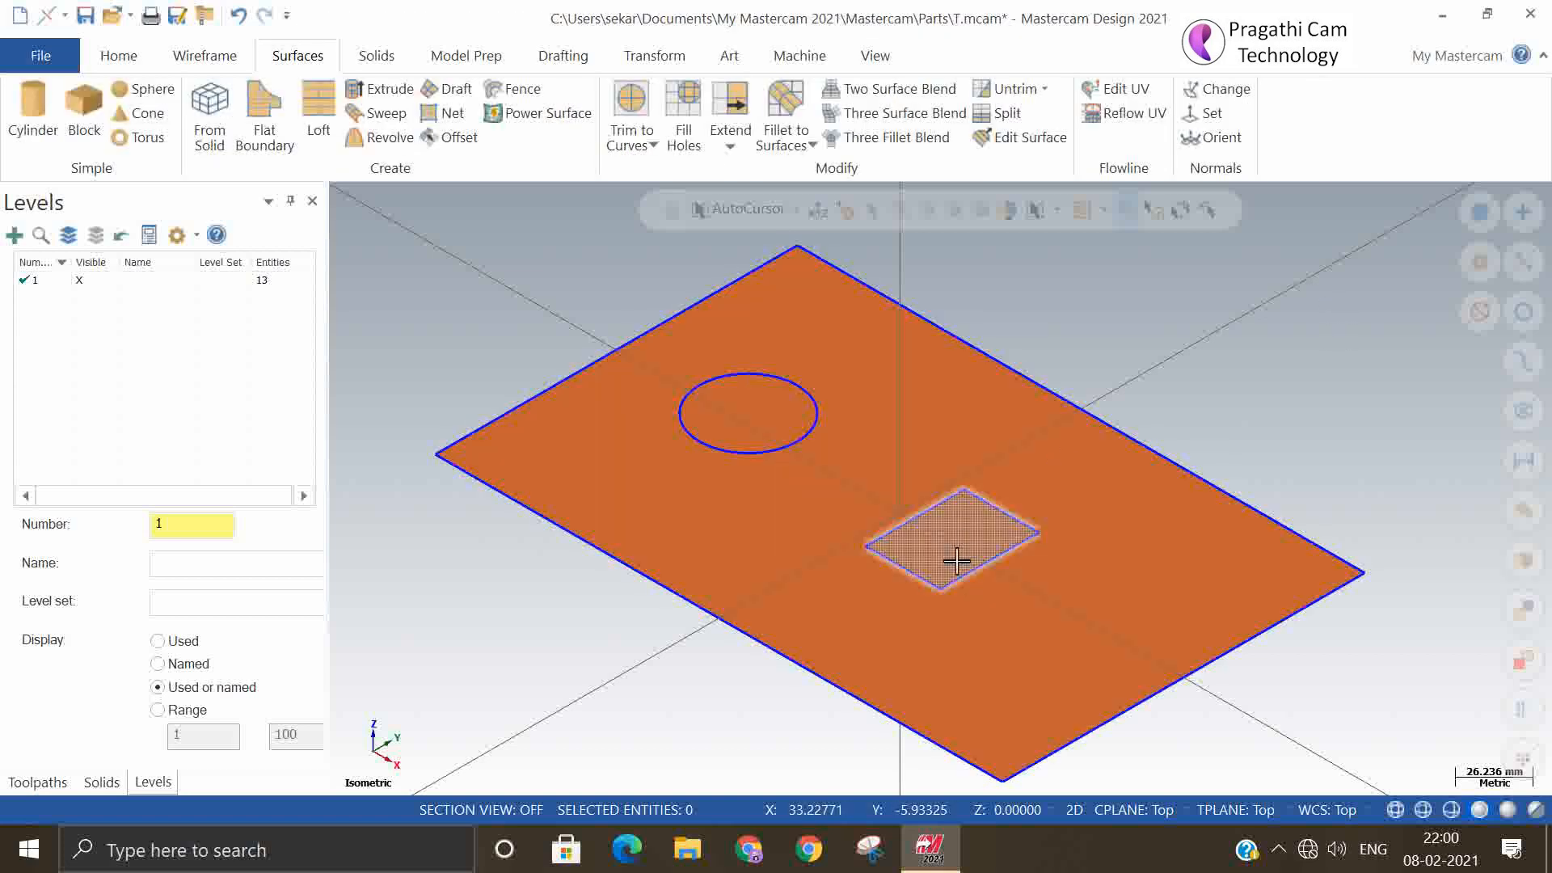
- Colour the surfaces filling the circular and rectangular openings red from the default colours
left_click(956, 561)
left_click(748, 412)
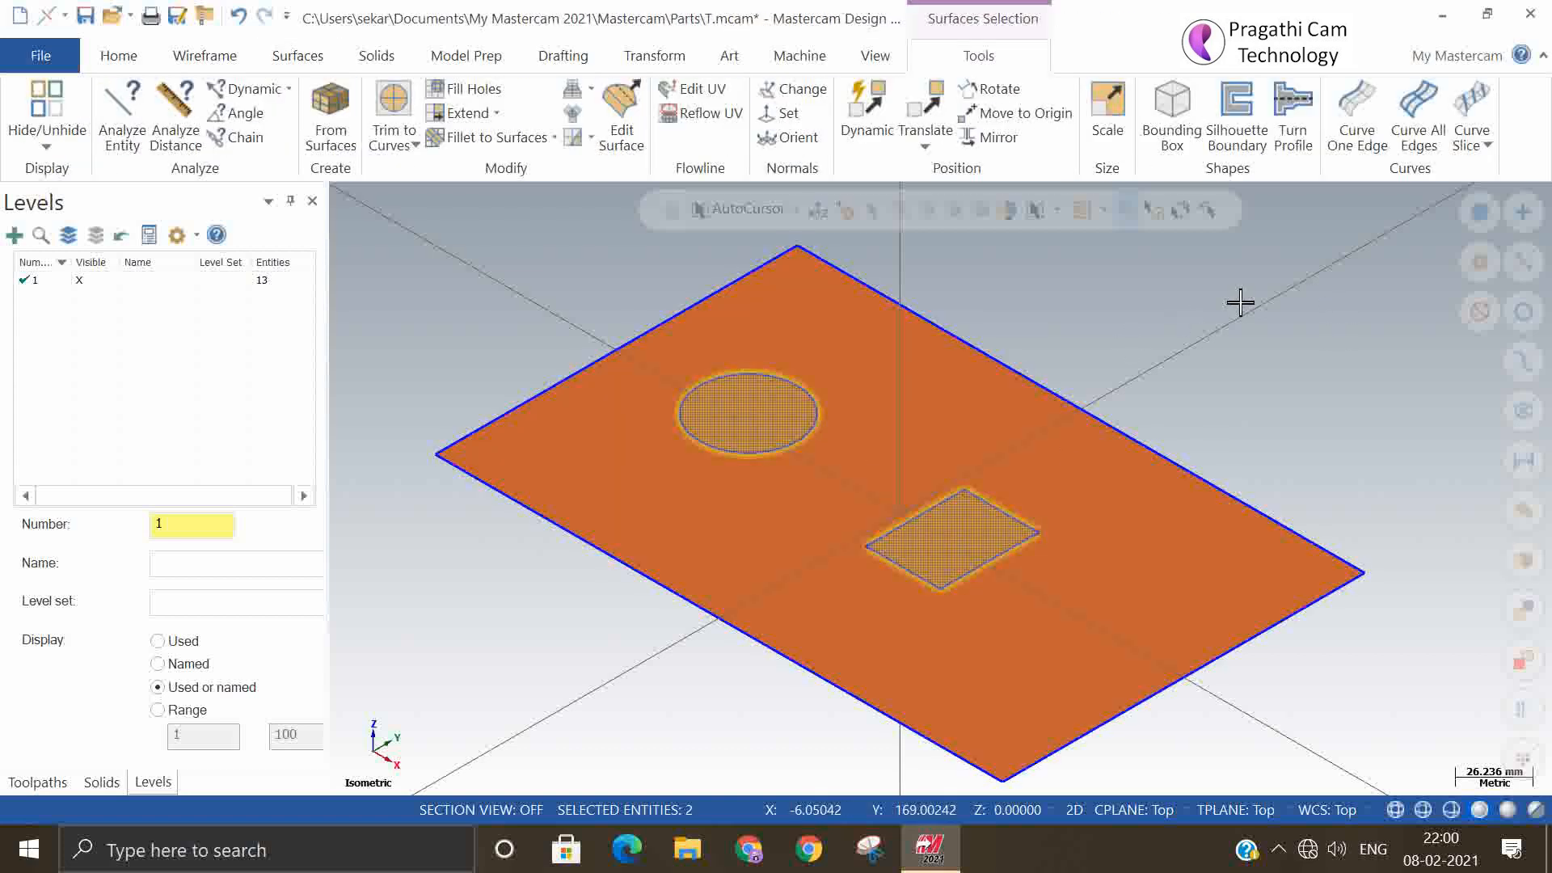
right_click(1240, 302)
left_click(1429, 244)
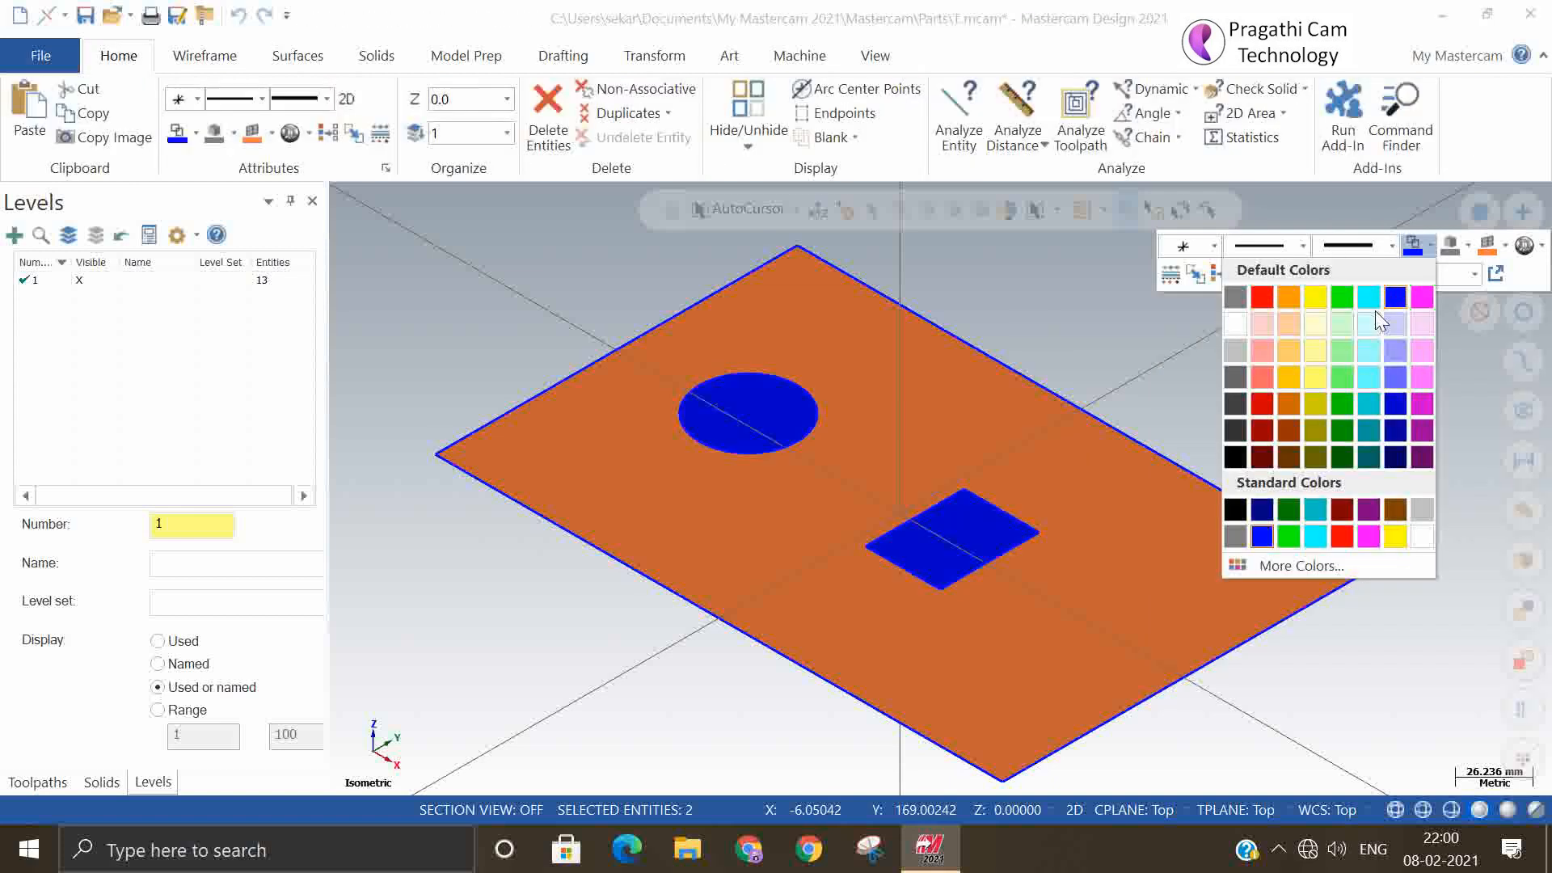
left_click(1263, 298)
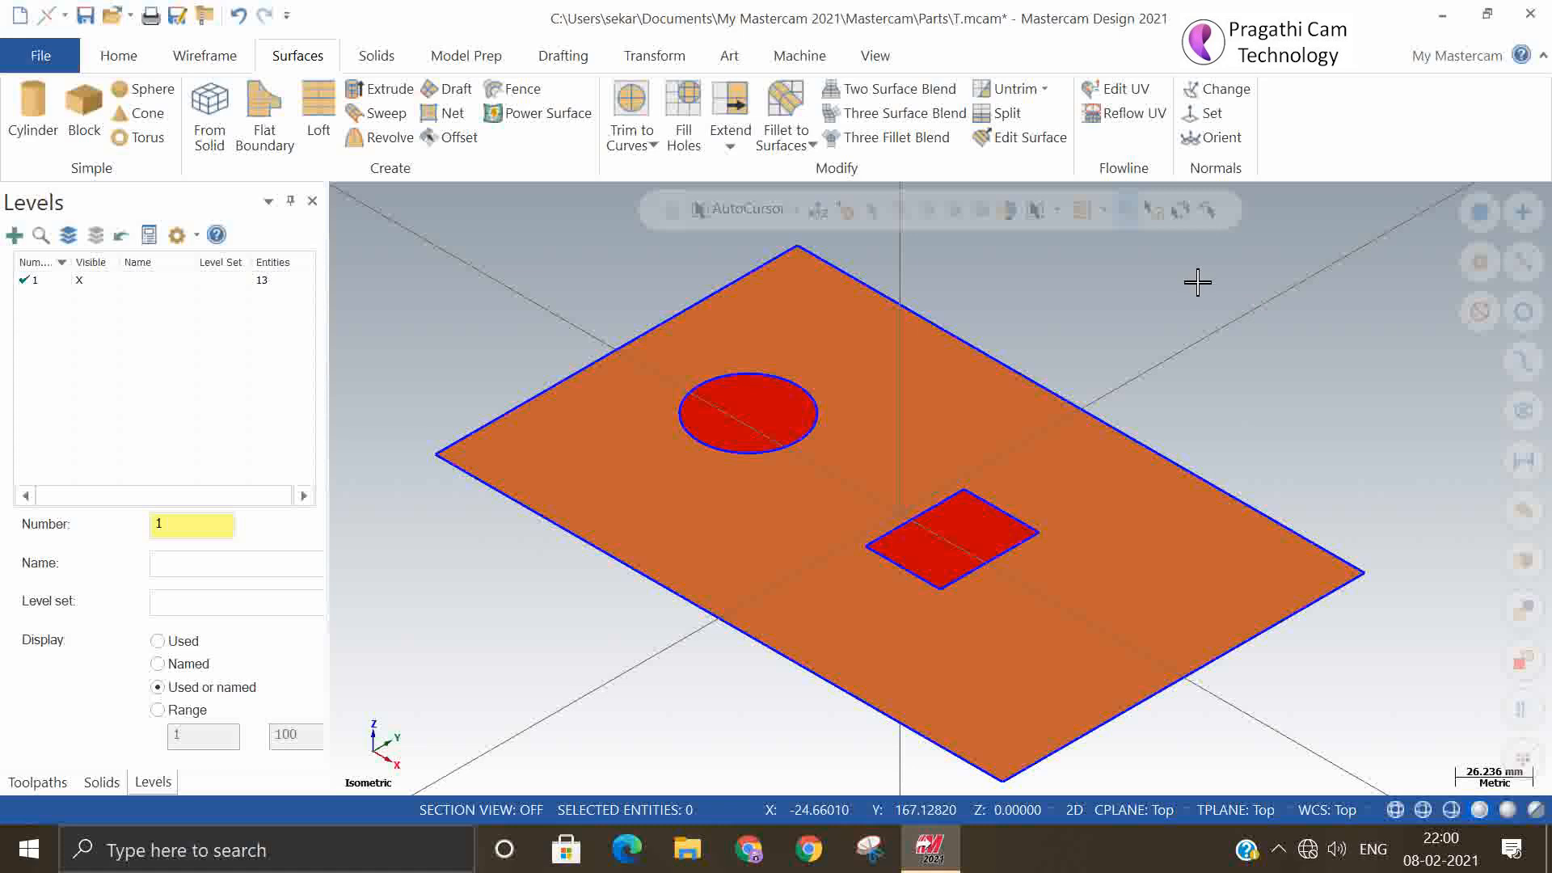
- Undo the red recolouring and the hole fill, and remove all internal boundaries from the trimmed plate surface
left_click(238, 16)
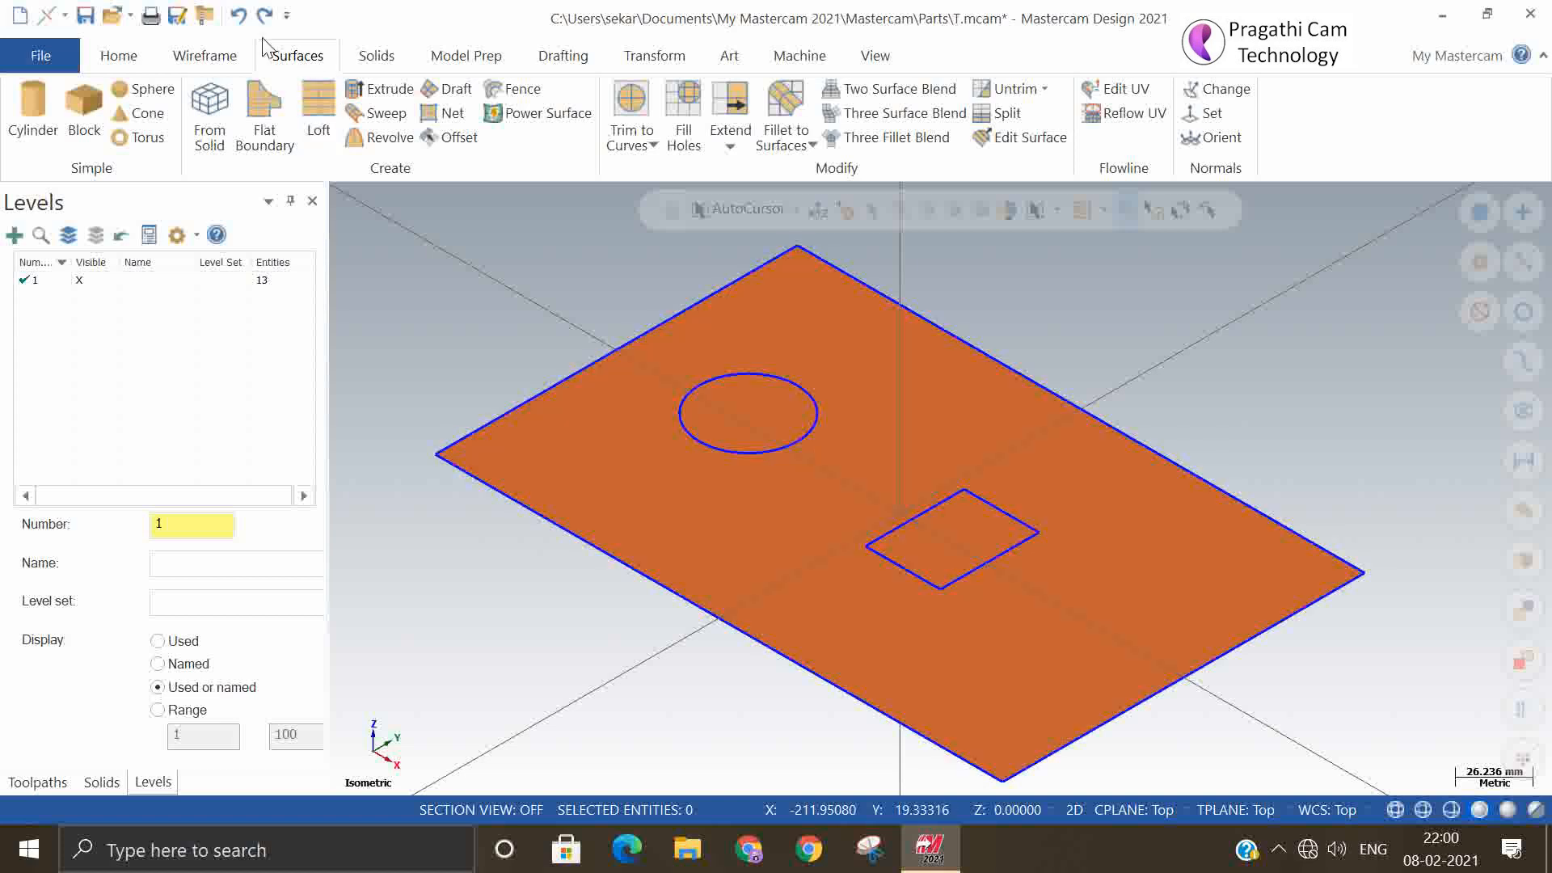
left_click(238, 16)
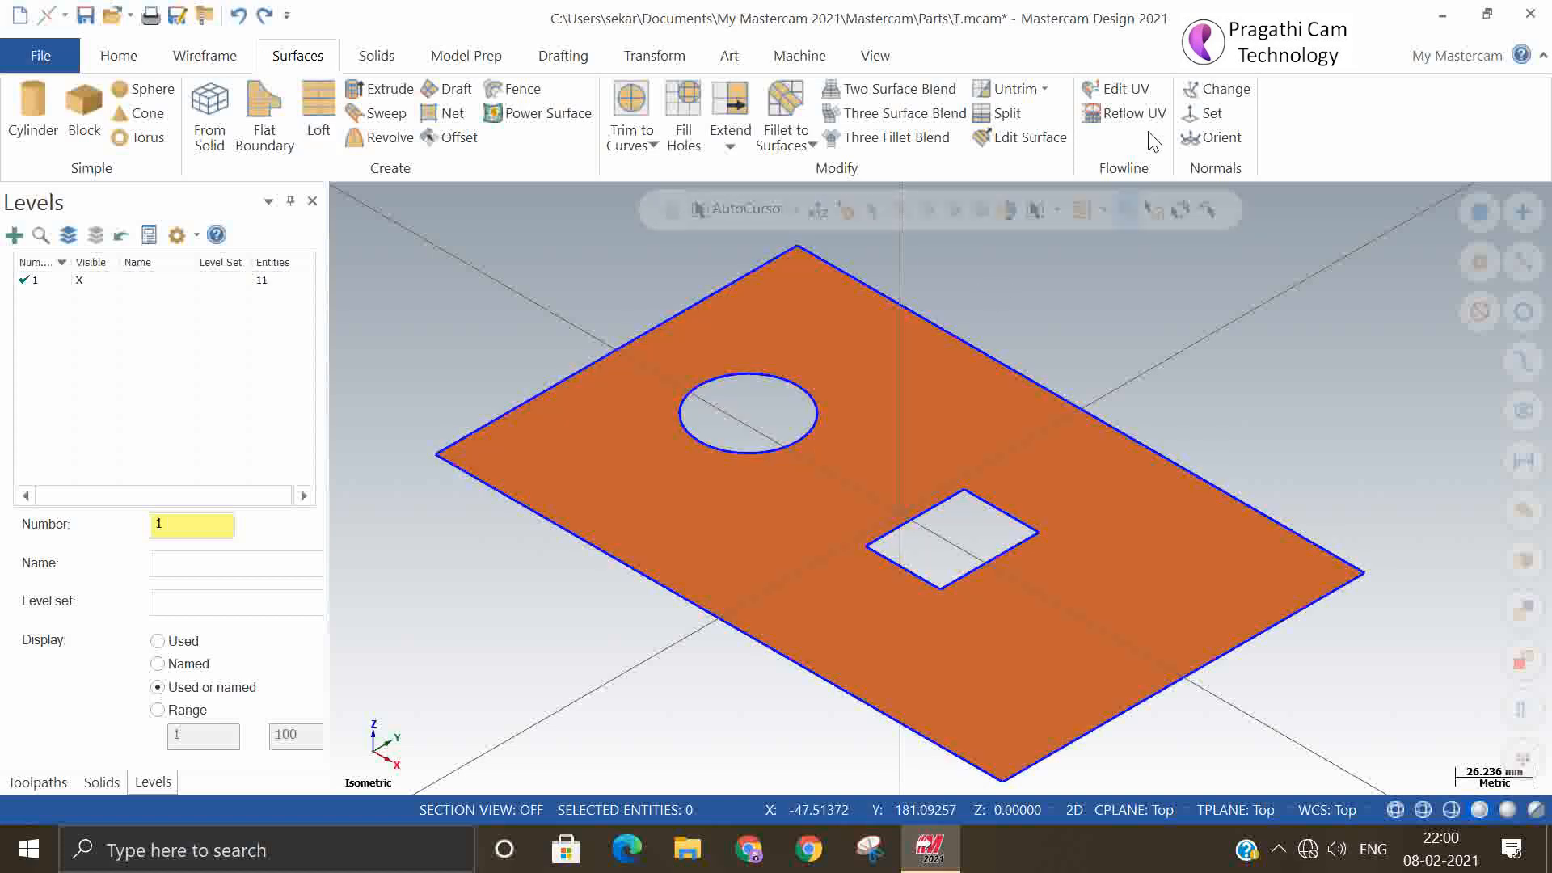
left_click(1044, 91)
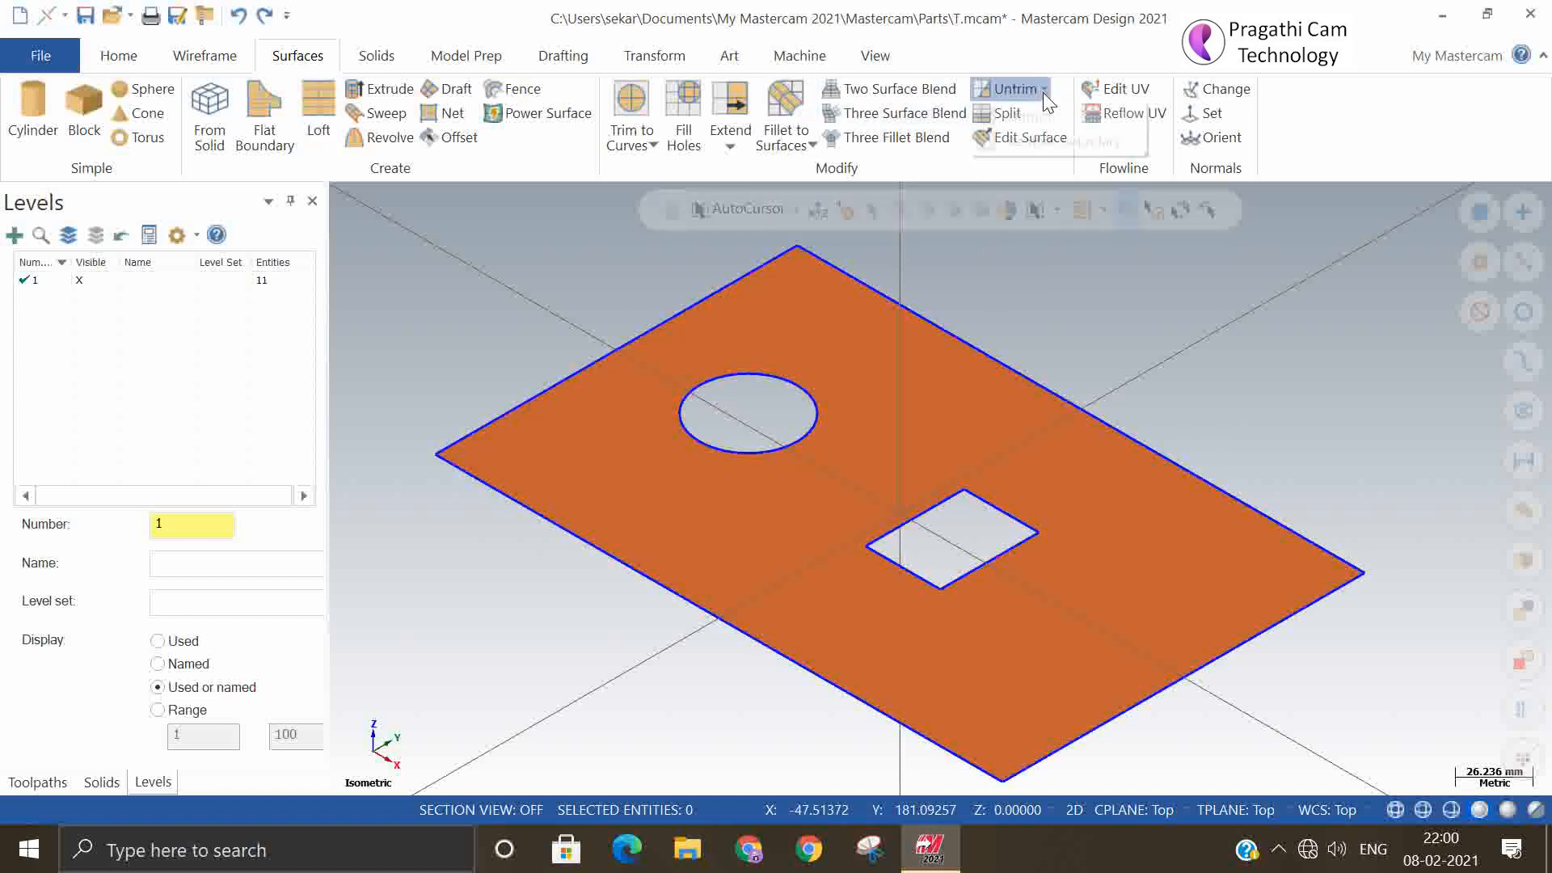
left_click(1027, 142)
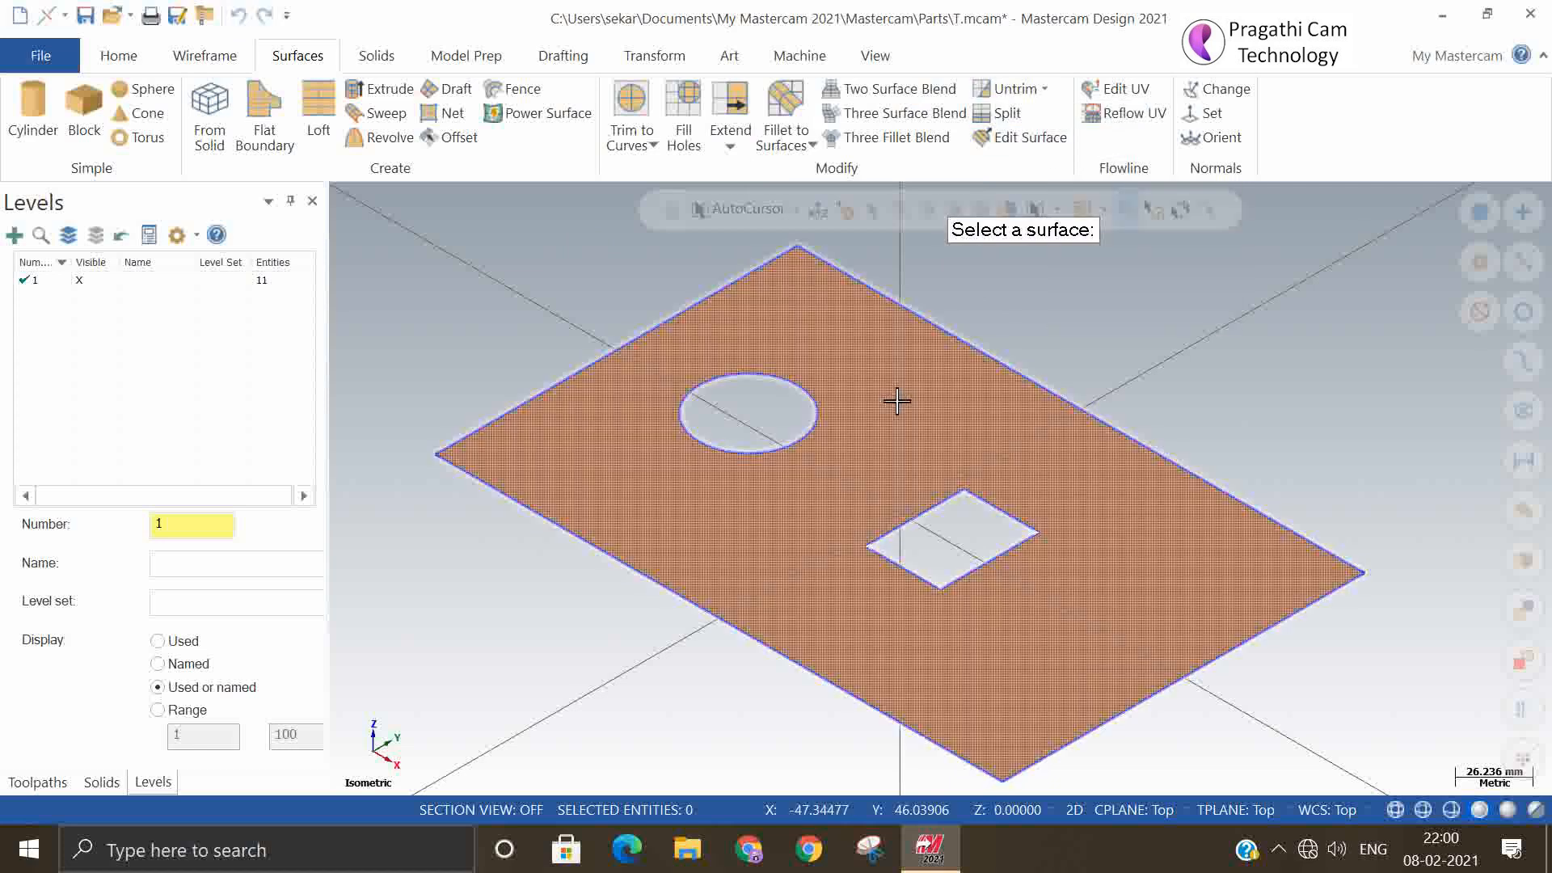
left_click(896, 401)
left_click(834, 420)
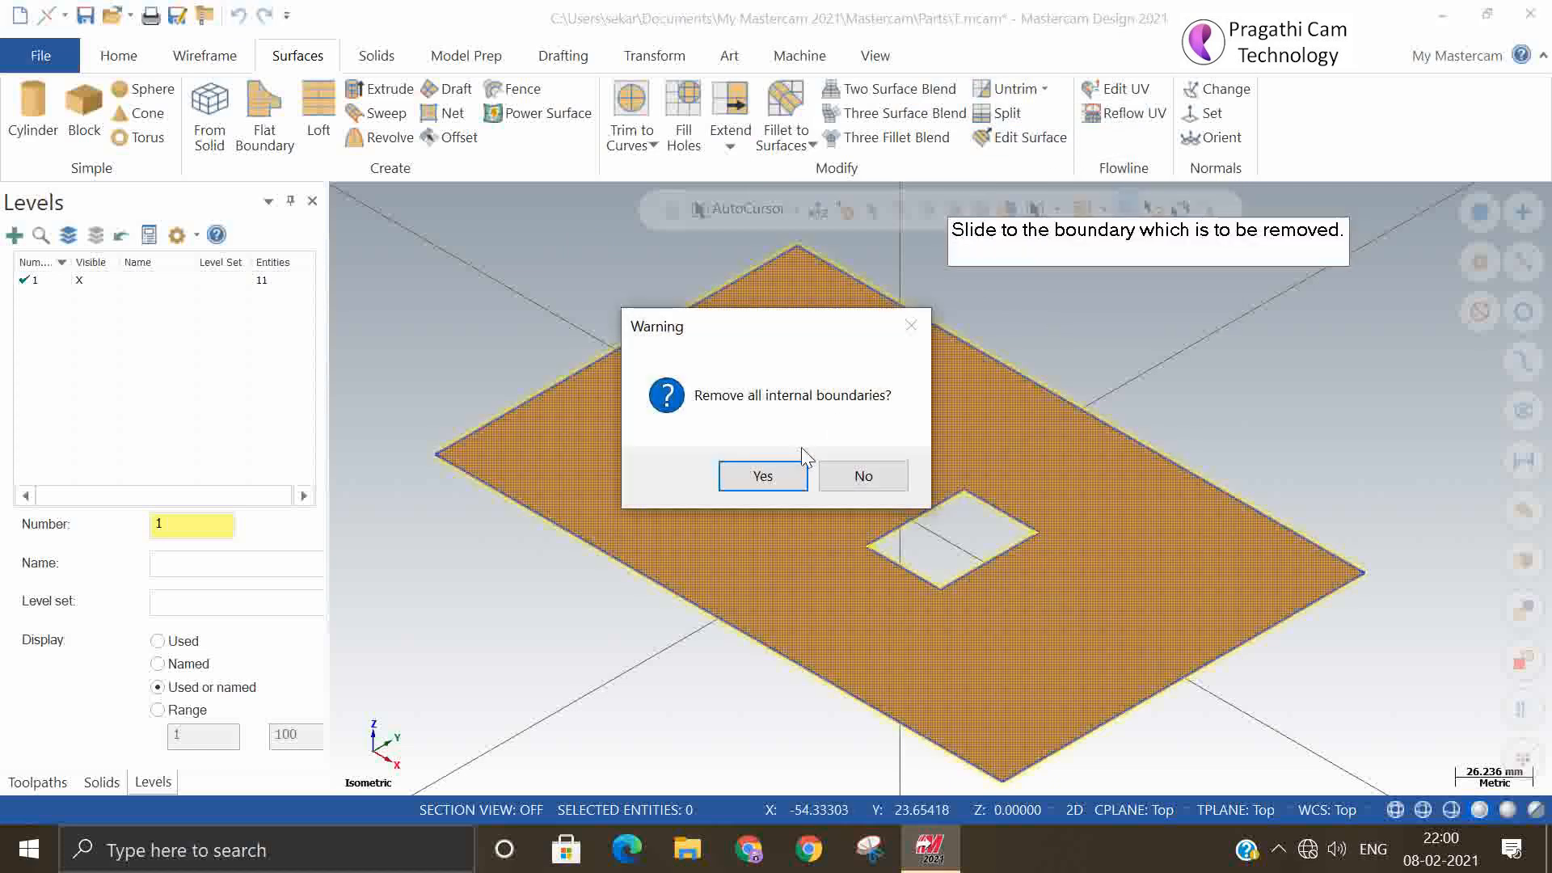
left_click(758, 477)
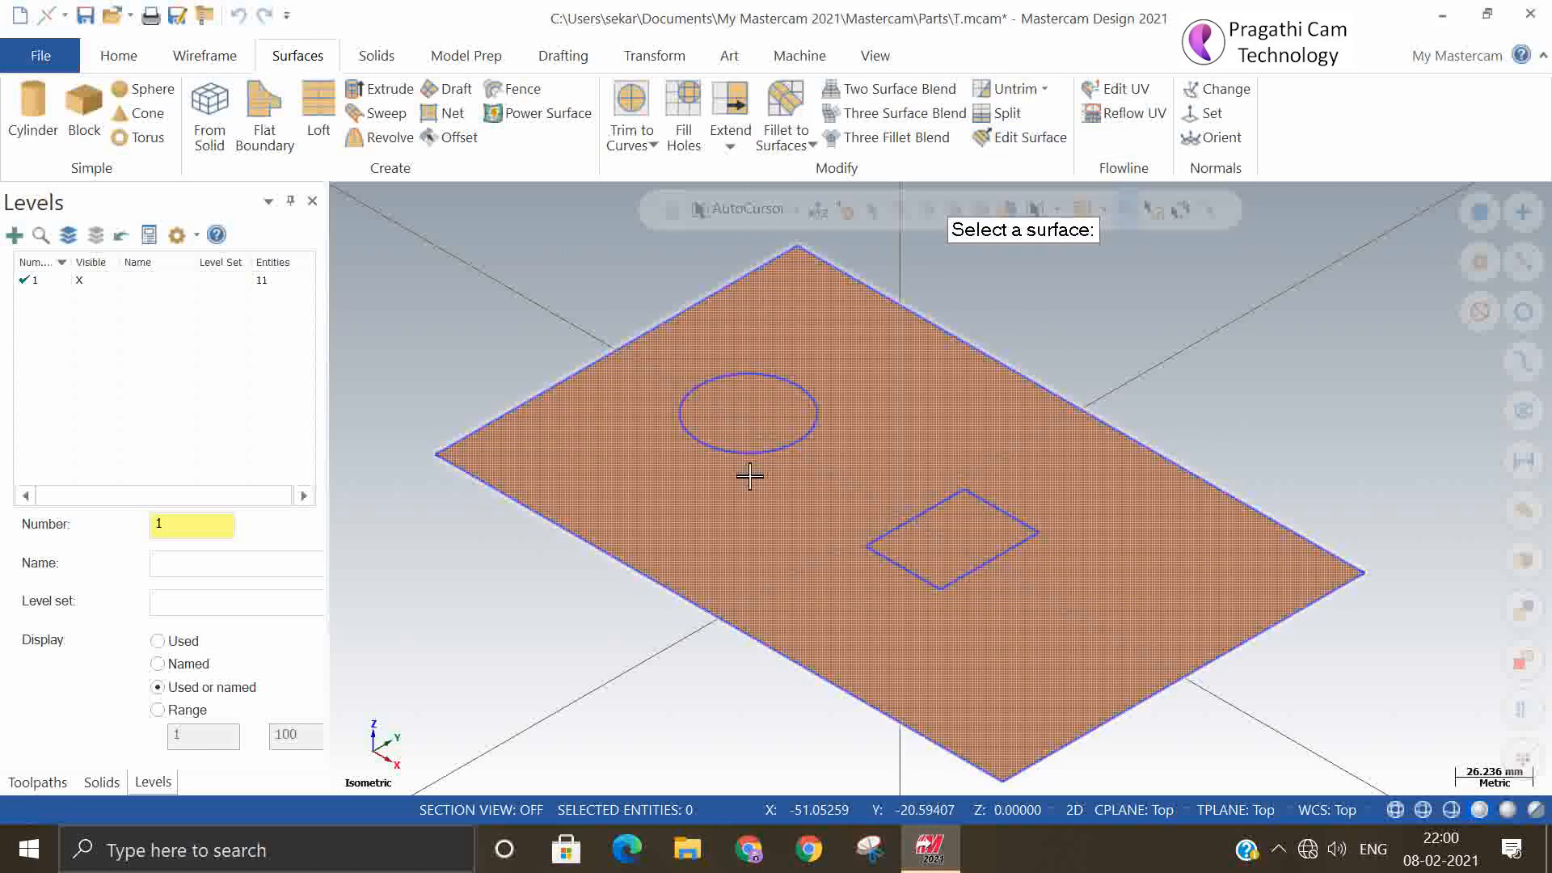
left_click(1119, 532)
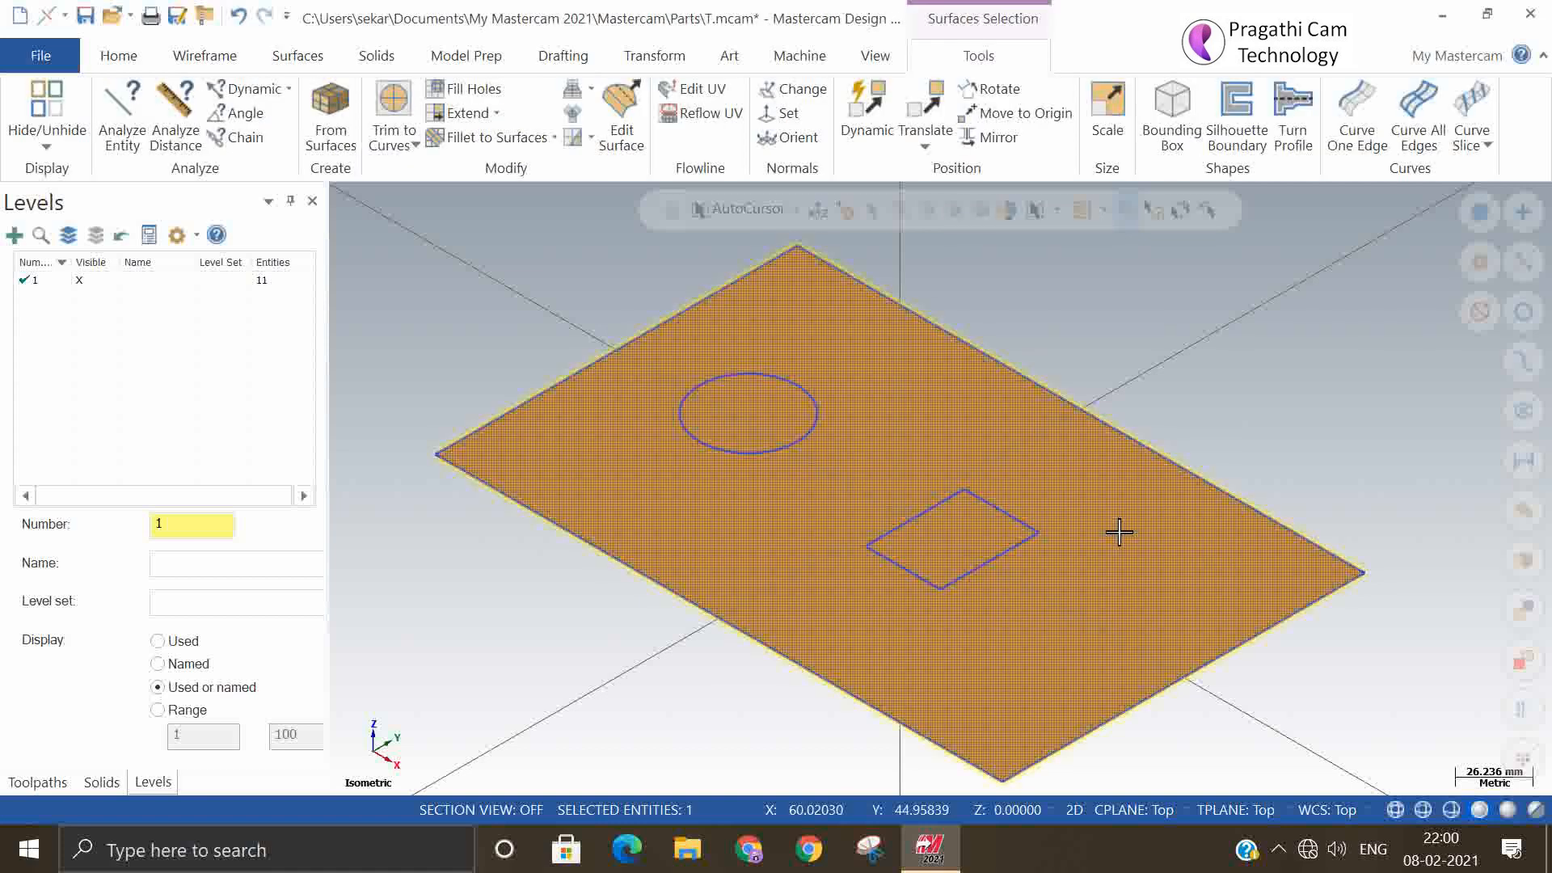
key("Escape")
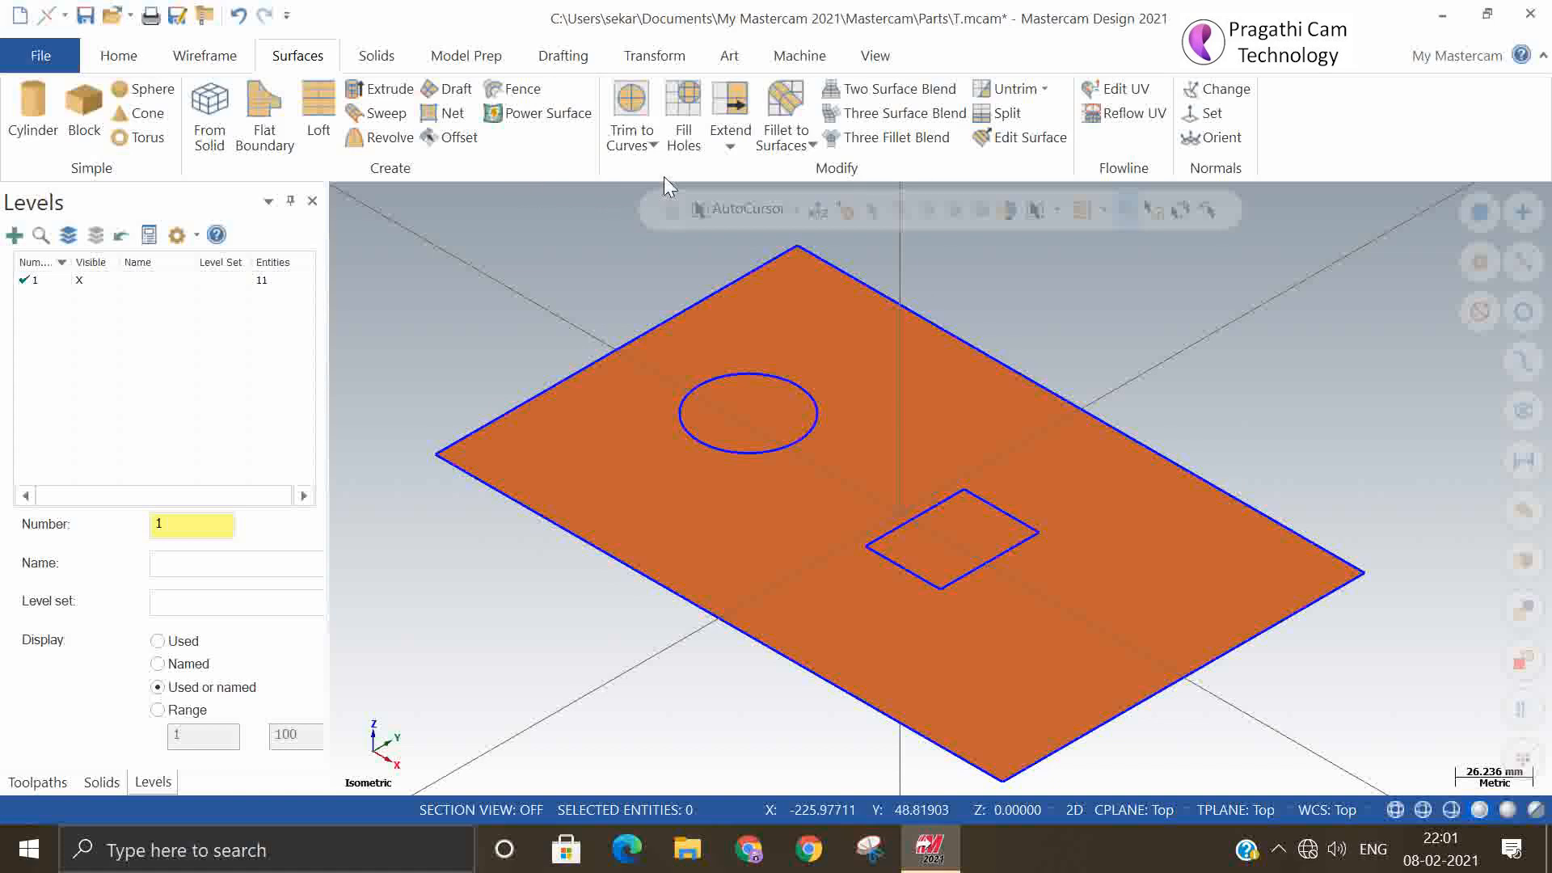
- Extend the plate surface by a distance of 20 beyond all four outer edges, using the non-linear style
left_click(727, 153)
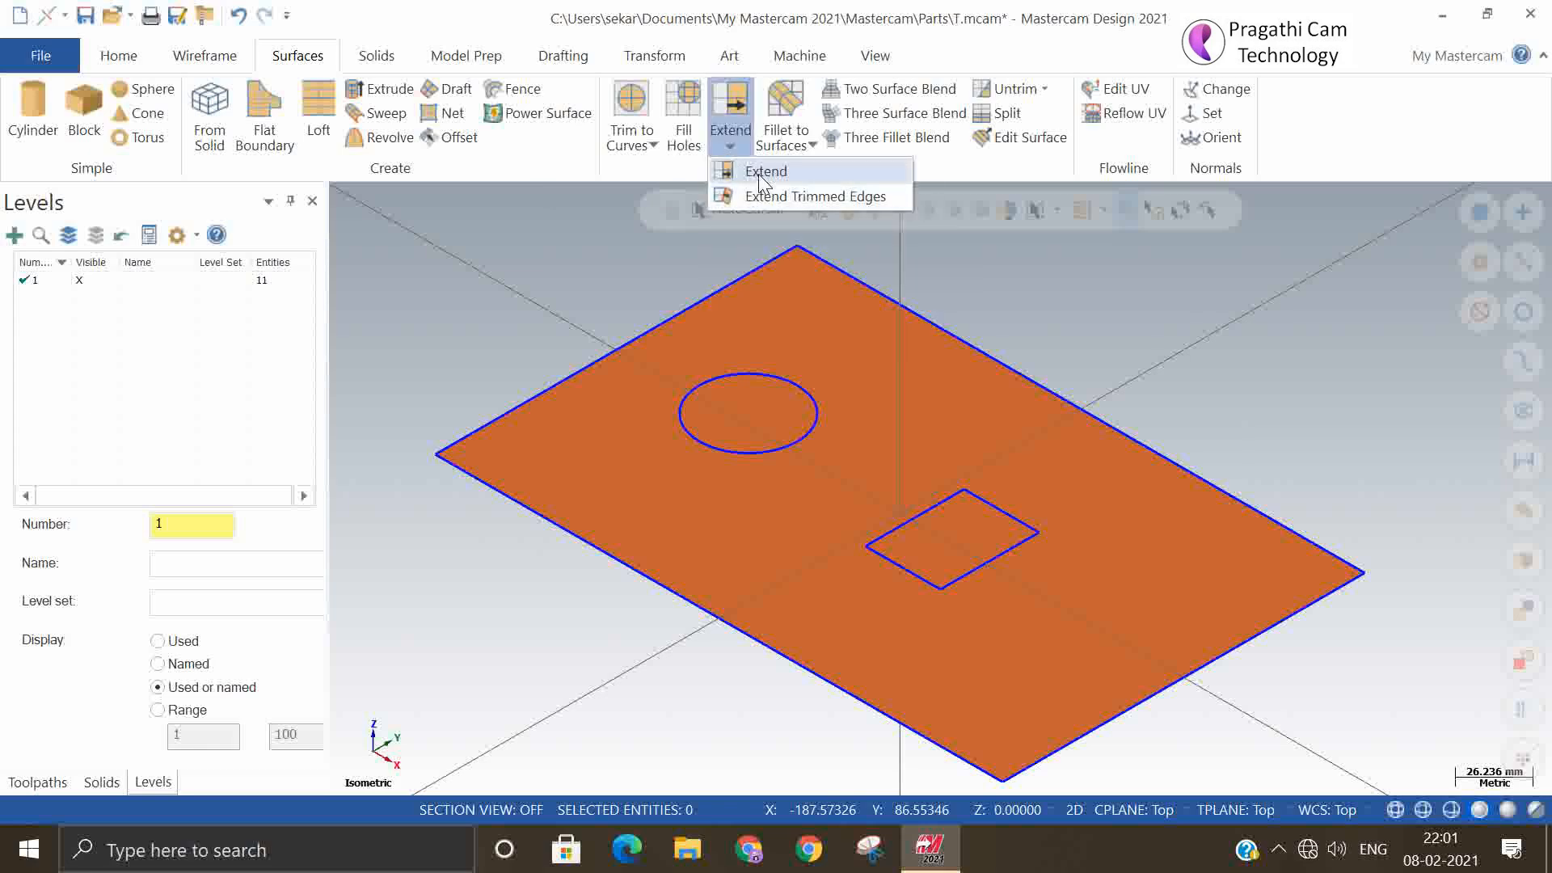
left_click(759, 176)
left_click(547, 458)
left_click(494, 508)
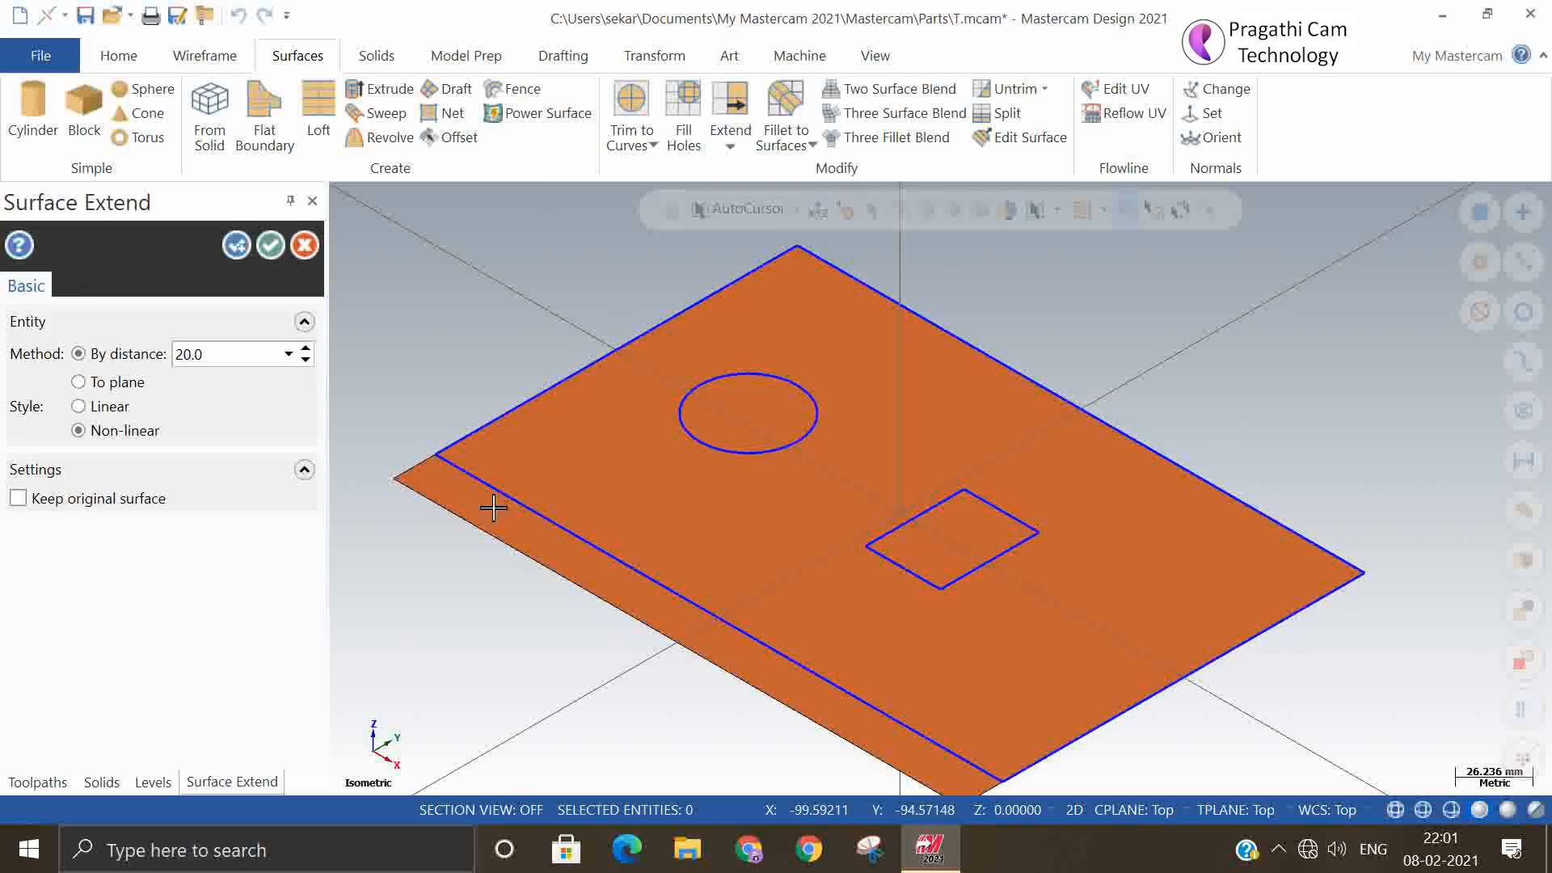
left_click(502, 453)
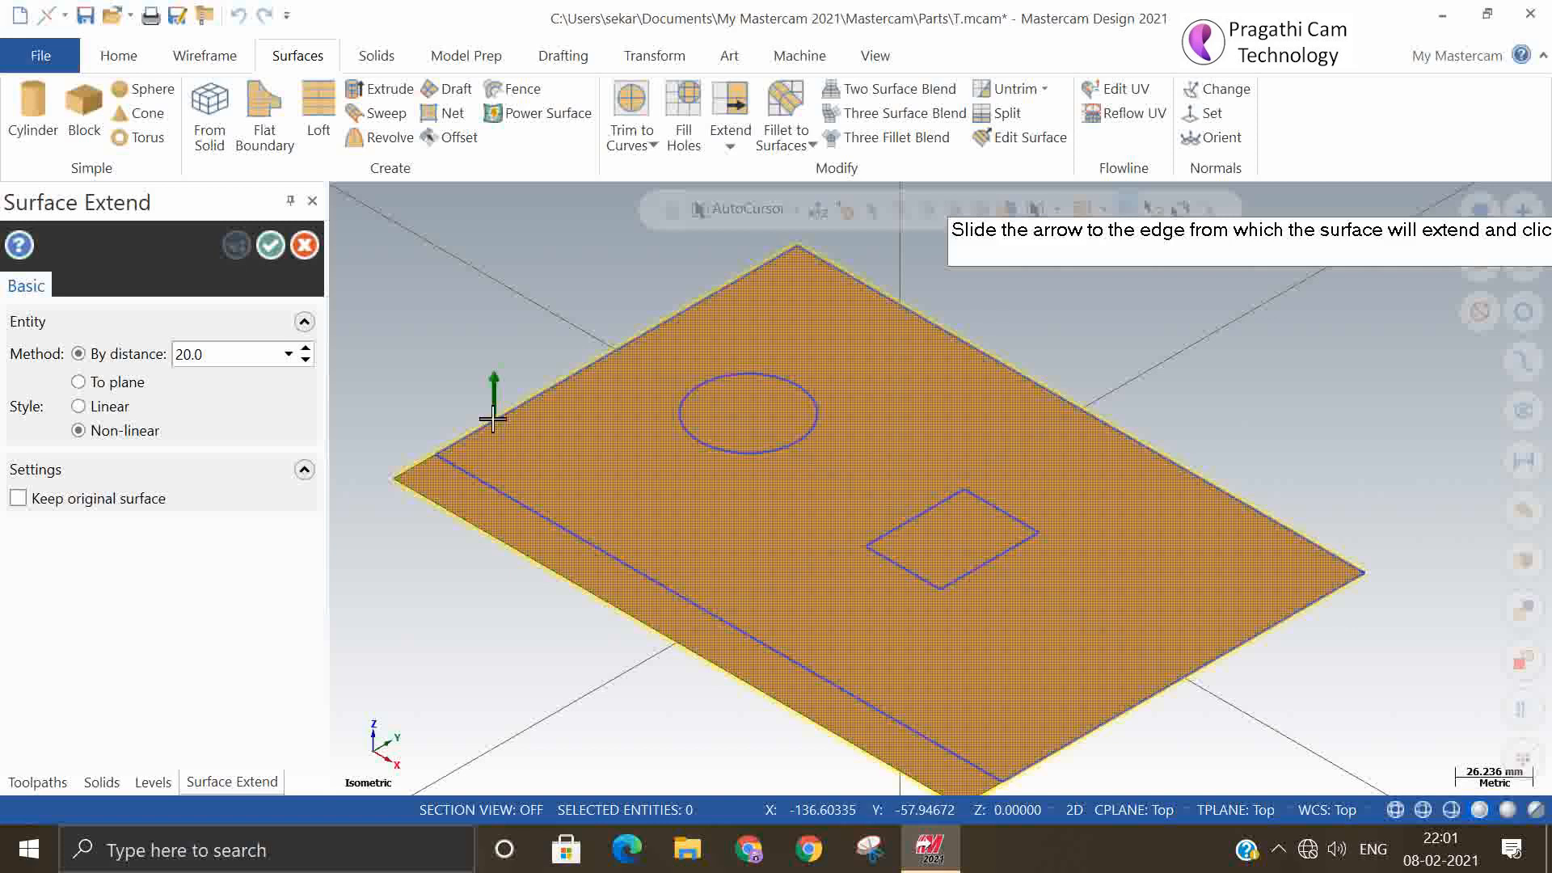
left_click(492, 422)
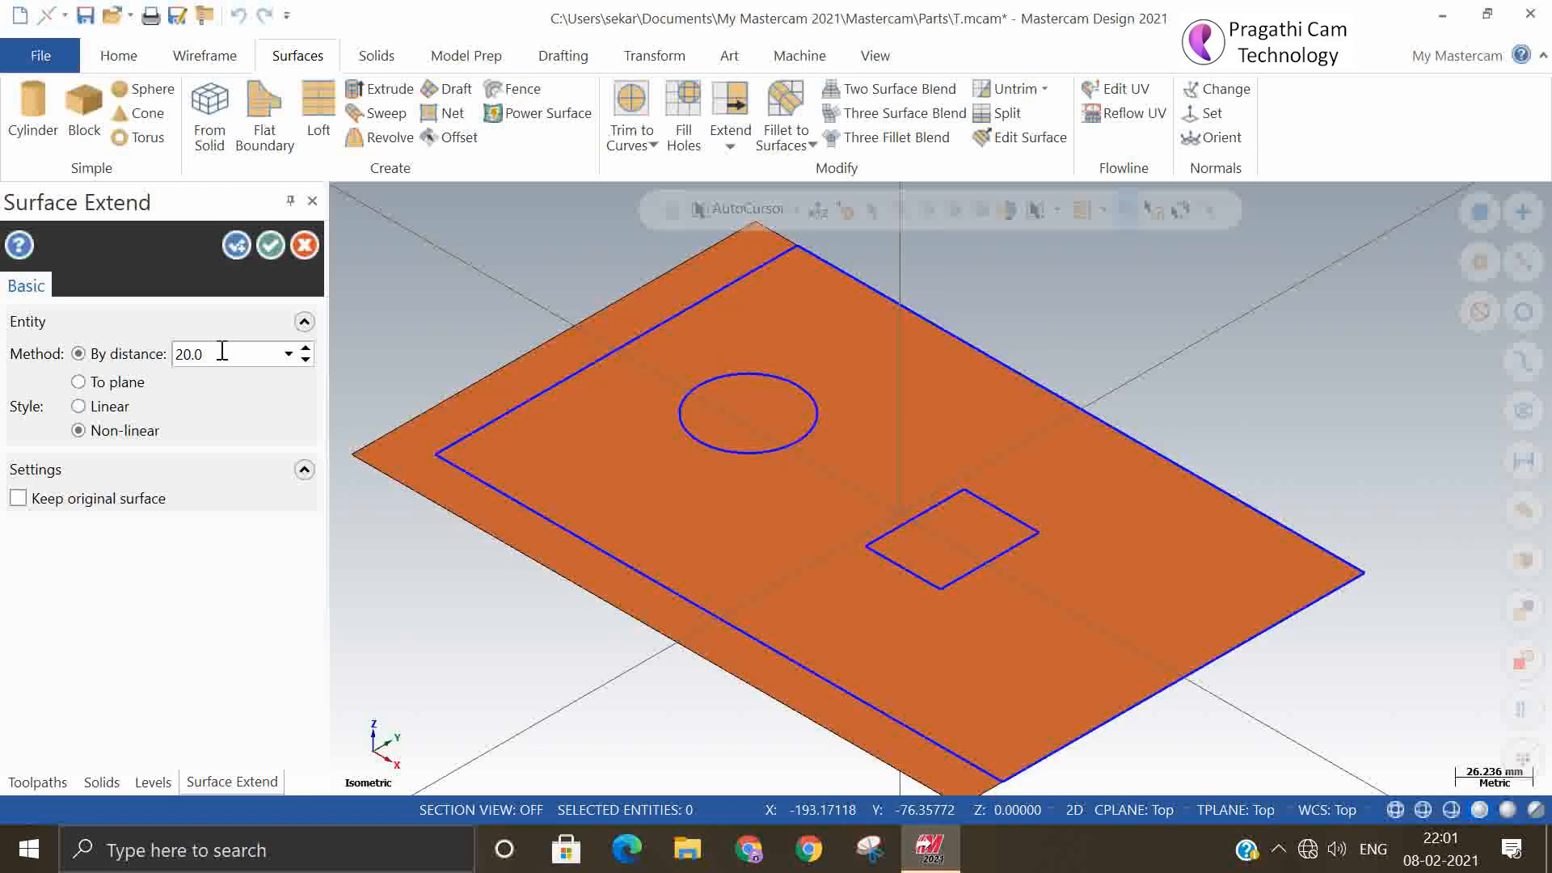
left_click(1053, 648)
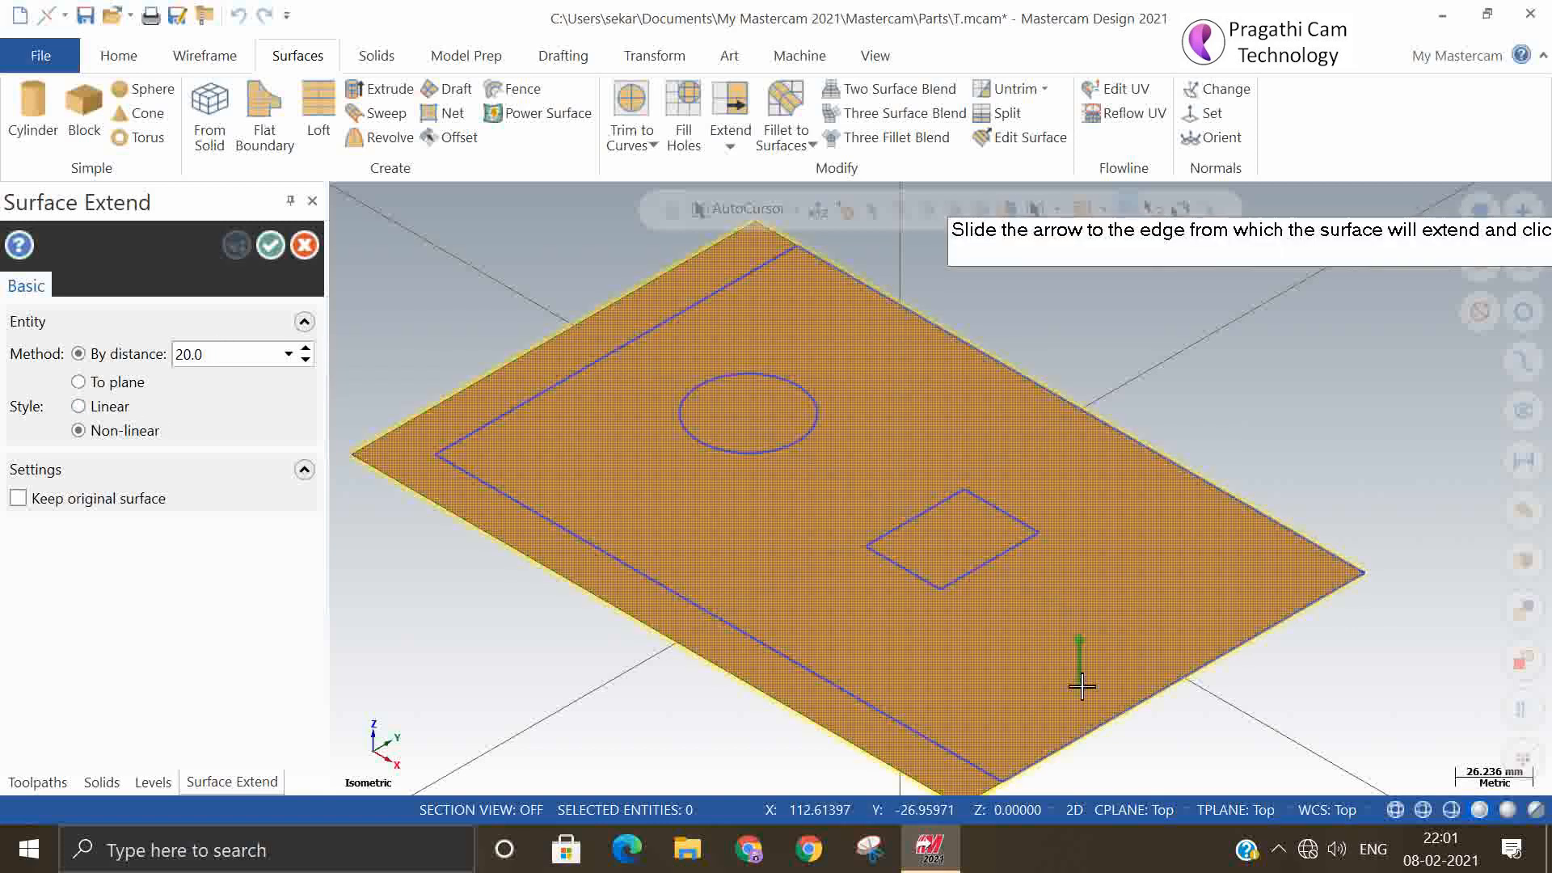
left_click(1082, 686)
left_click(1189, 530)
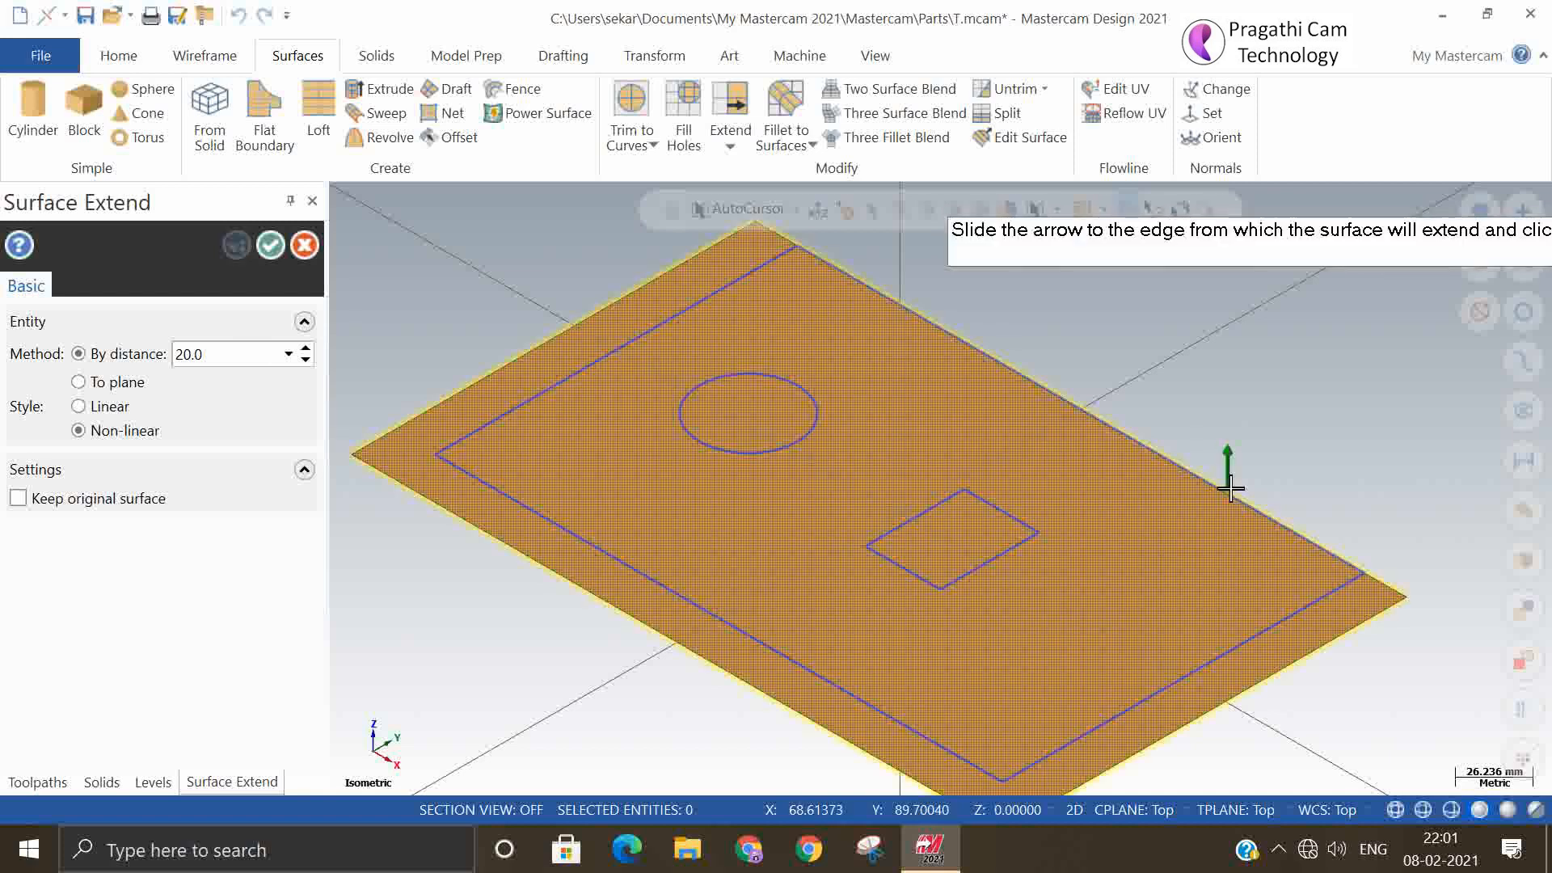
left_click(1230, 488)
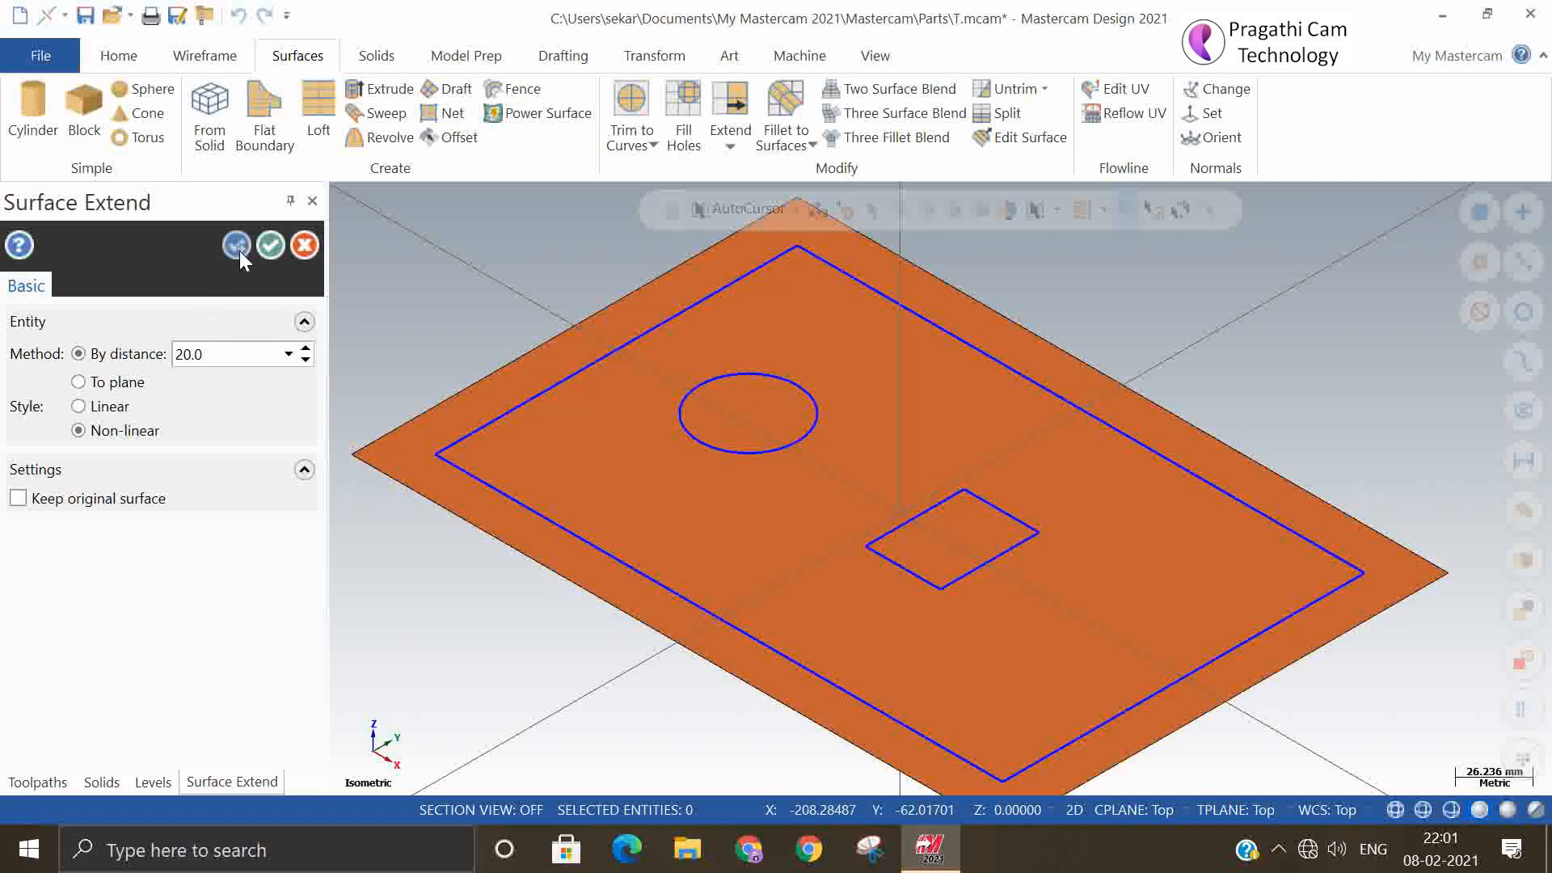
left_click(272, 244)
- Trim the extended surface to the outer rectangle with Trim to Curves, keeping the region inside it
scroll(717, 466, "down", 2)
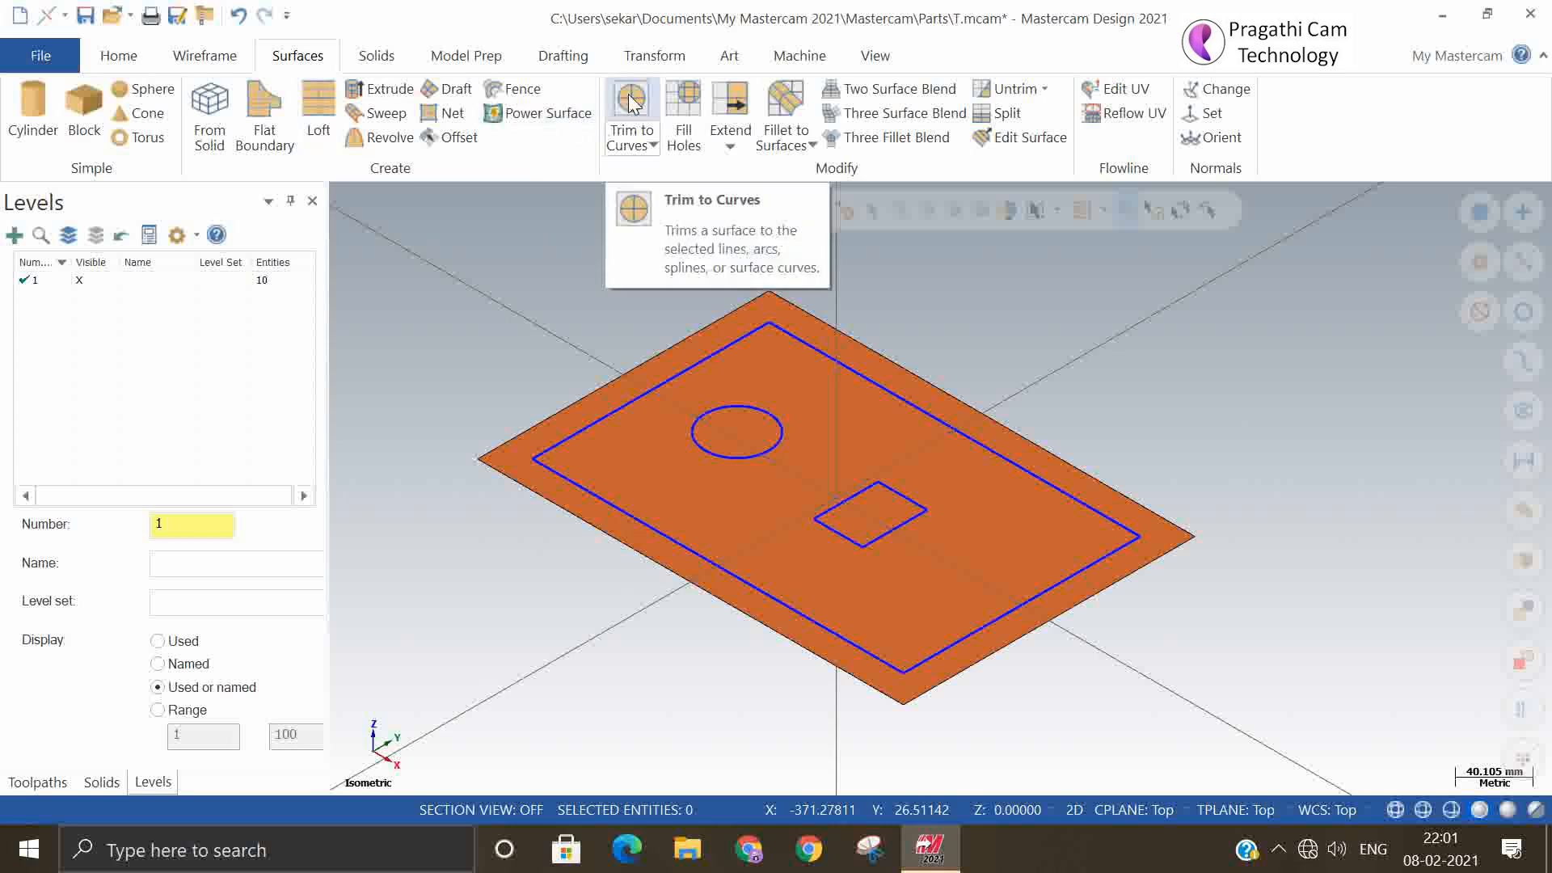
left_click(630, 129)
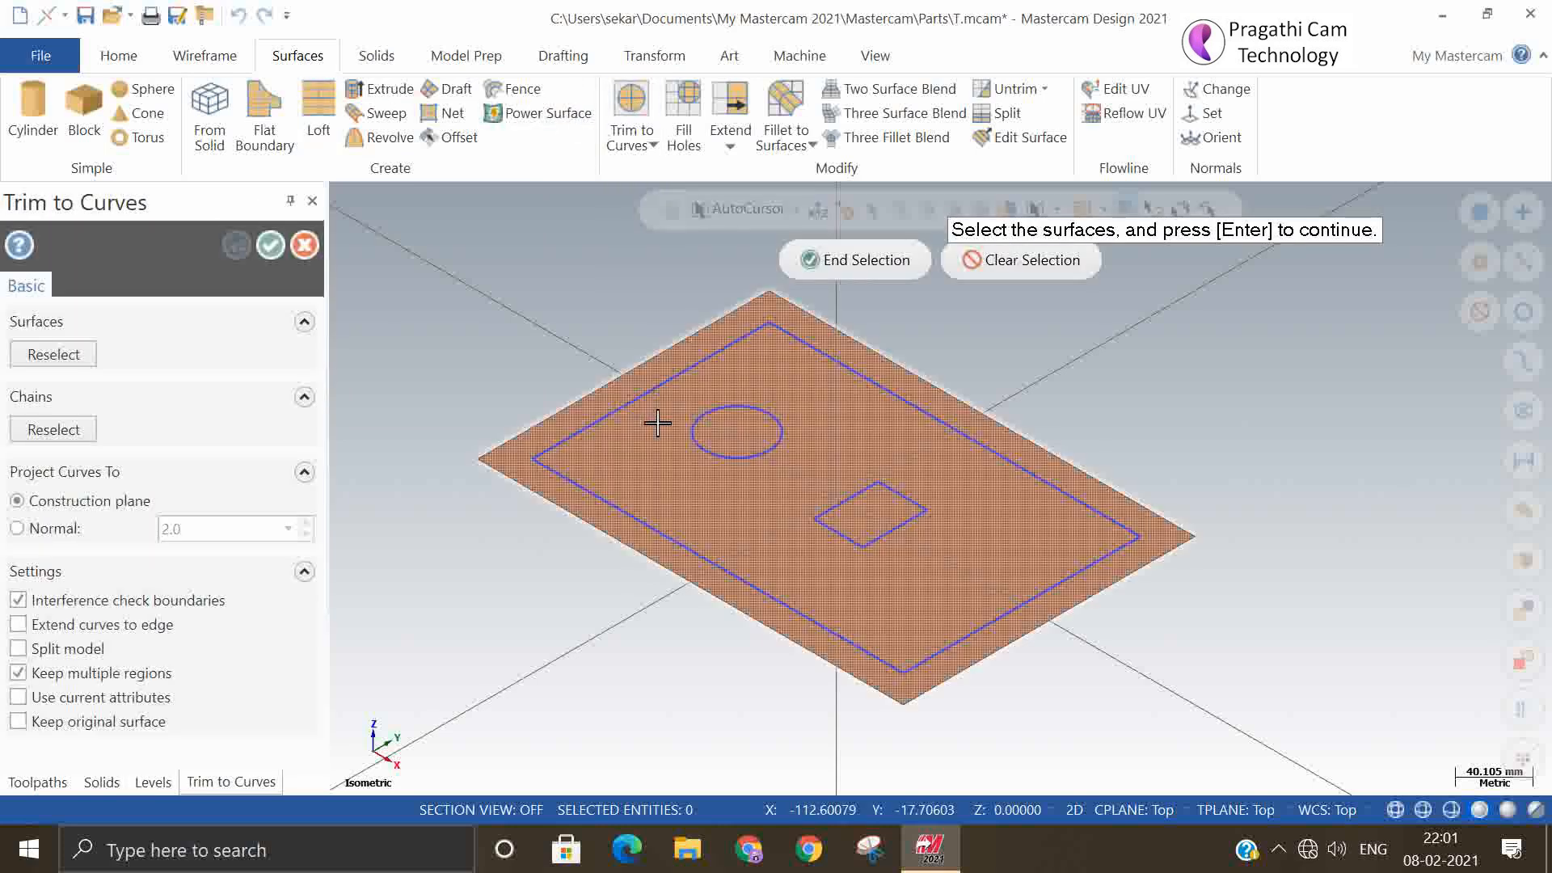
left_click(881, 260)
left_click(555, 478)
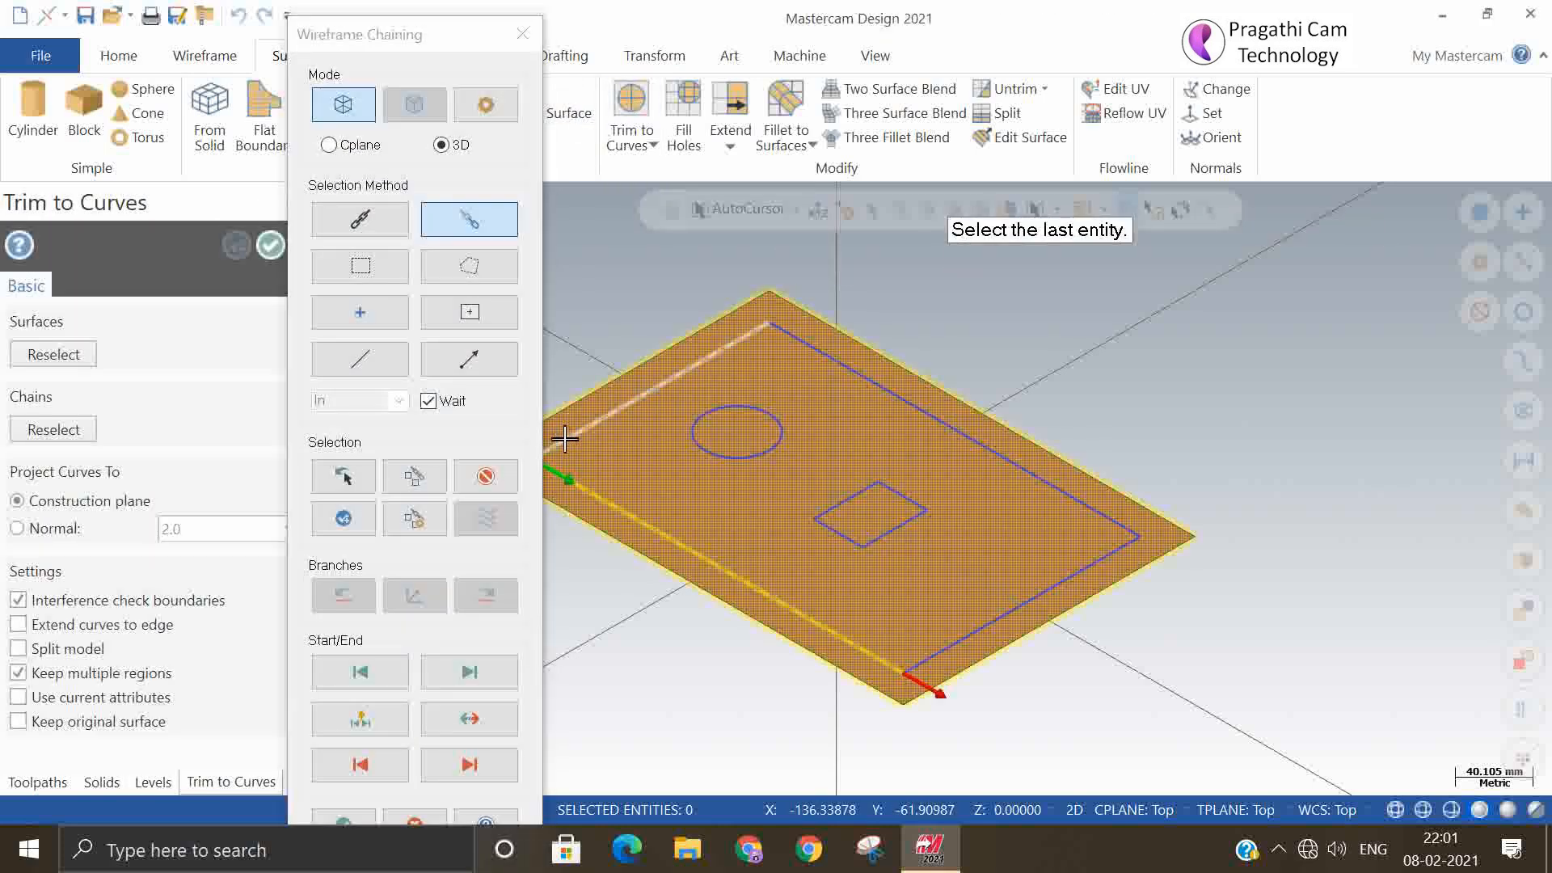
left_click(346, 818)
left_click(761, 514)
left_click(766, 489)
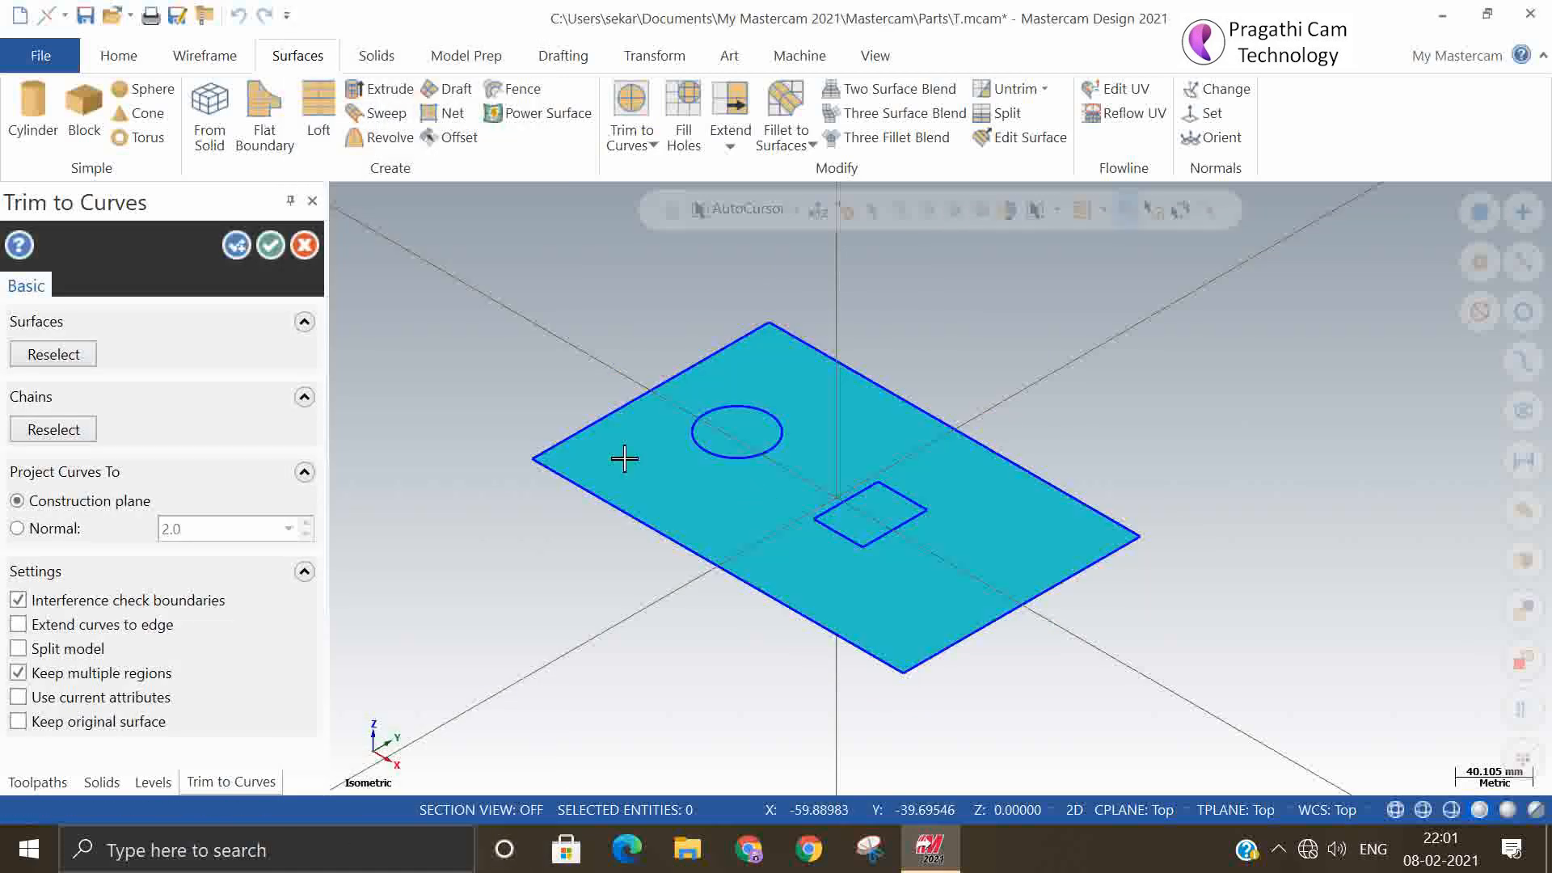
left_click(270, 245)
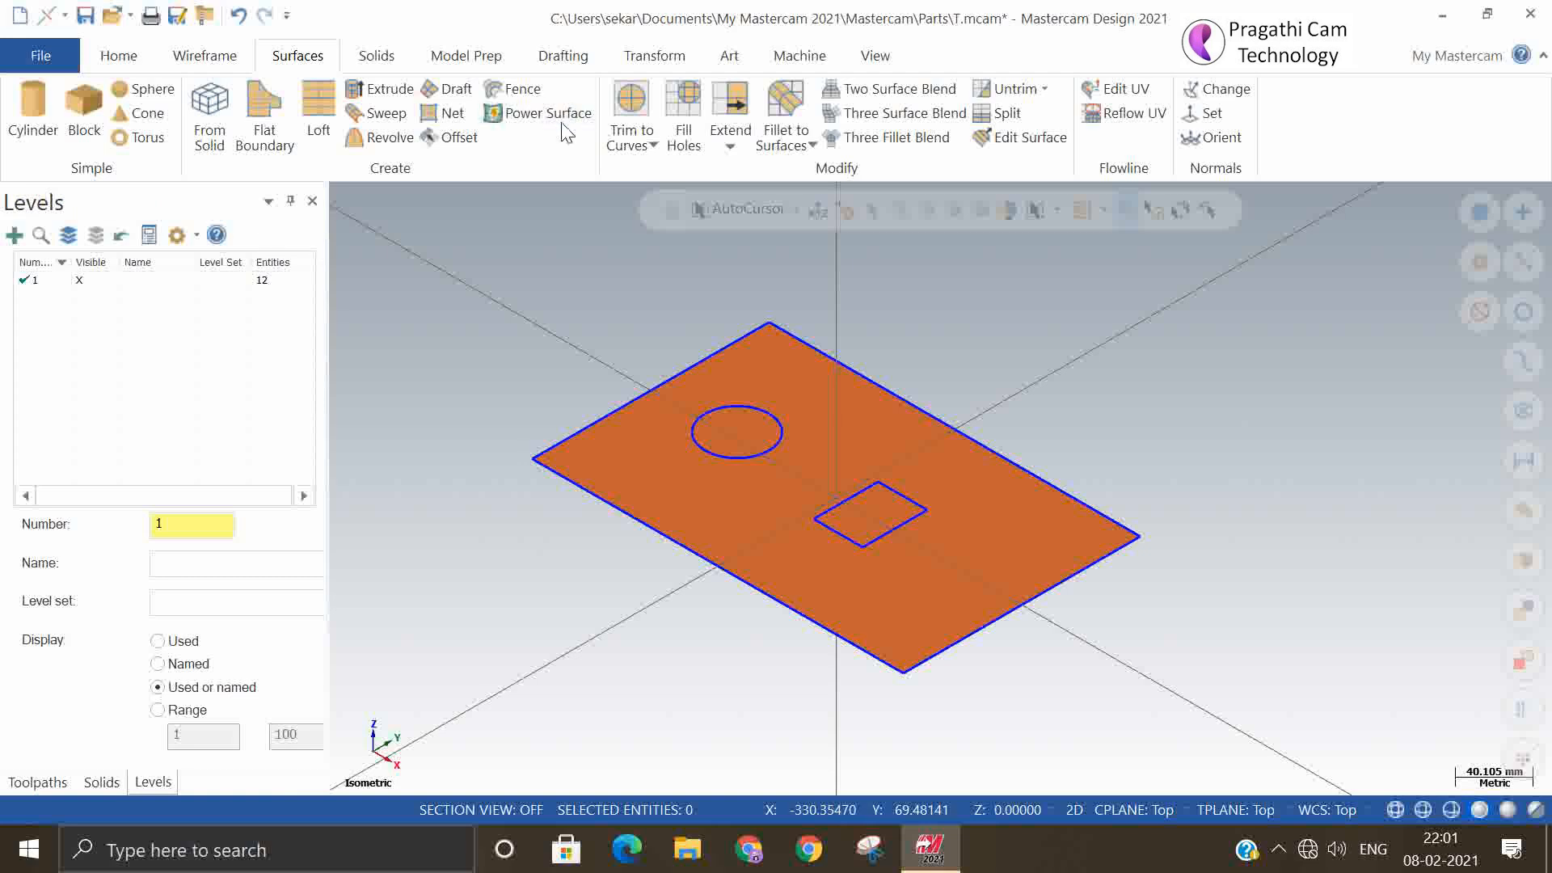
- Try to extend the trimmed surface's front long edge by a distance of 20 with the regular Extend command
left_click(729, 144)
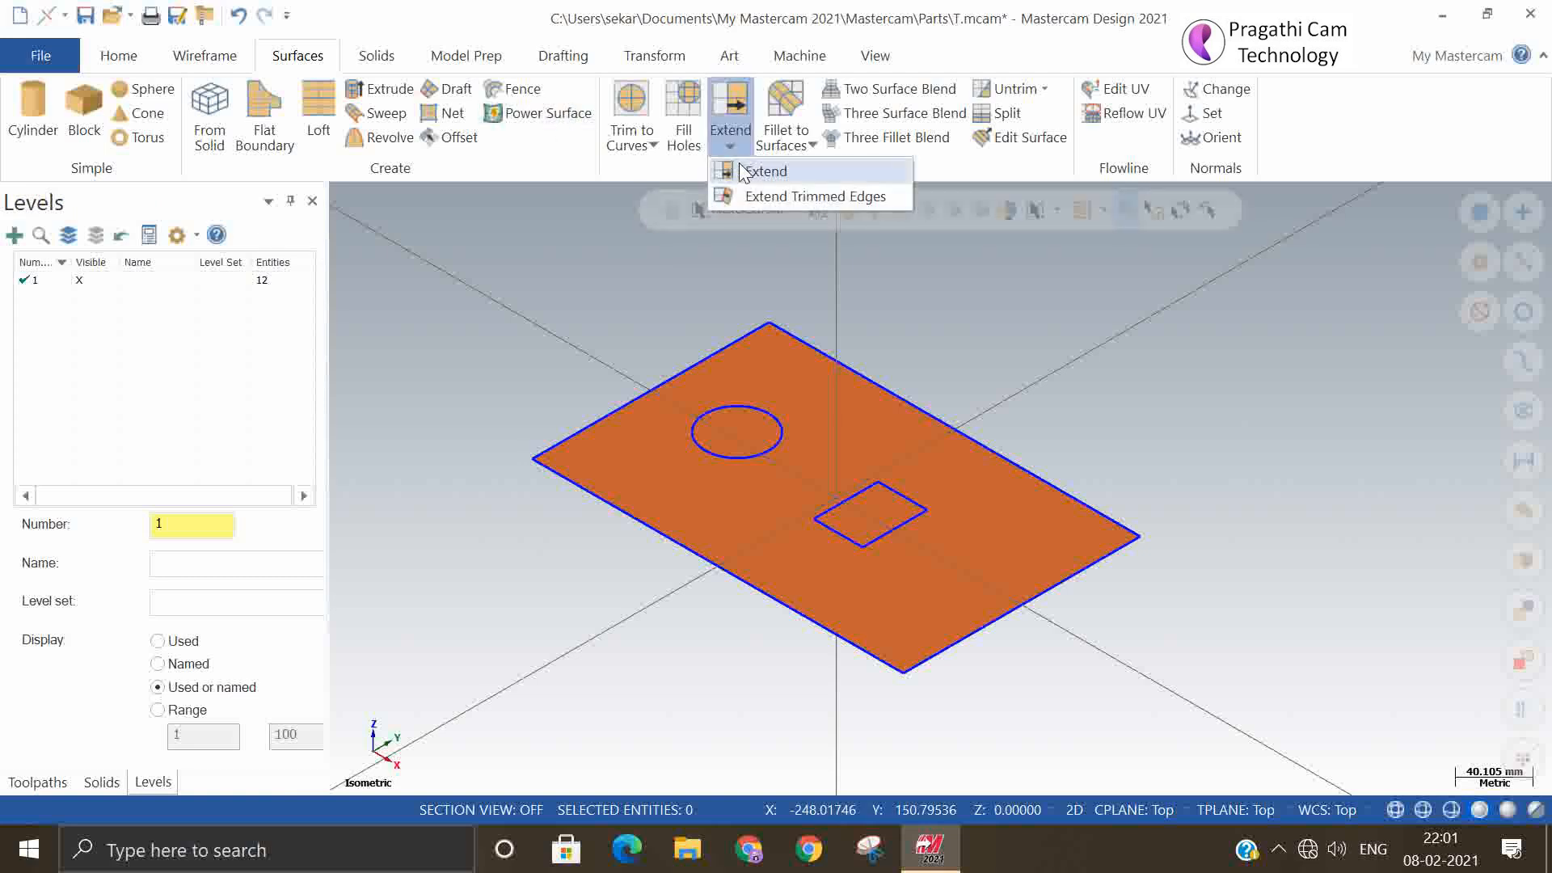
left_click(742, 172)
left_click(676, 521)
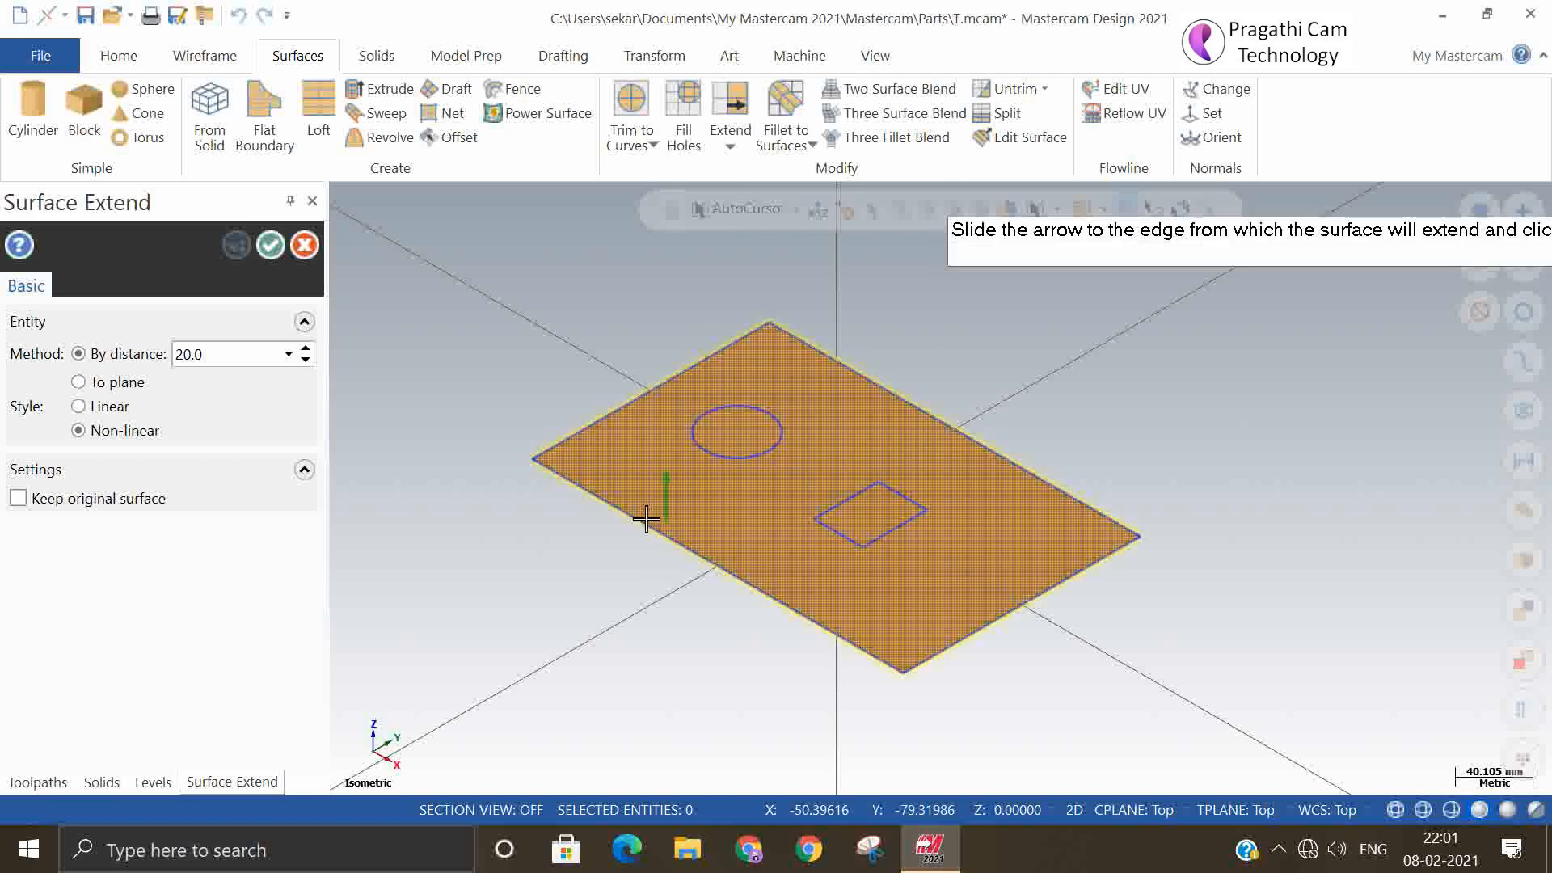
left_click(637, 519)
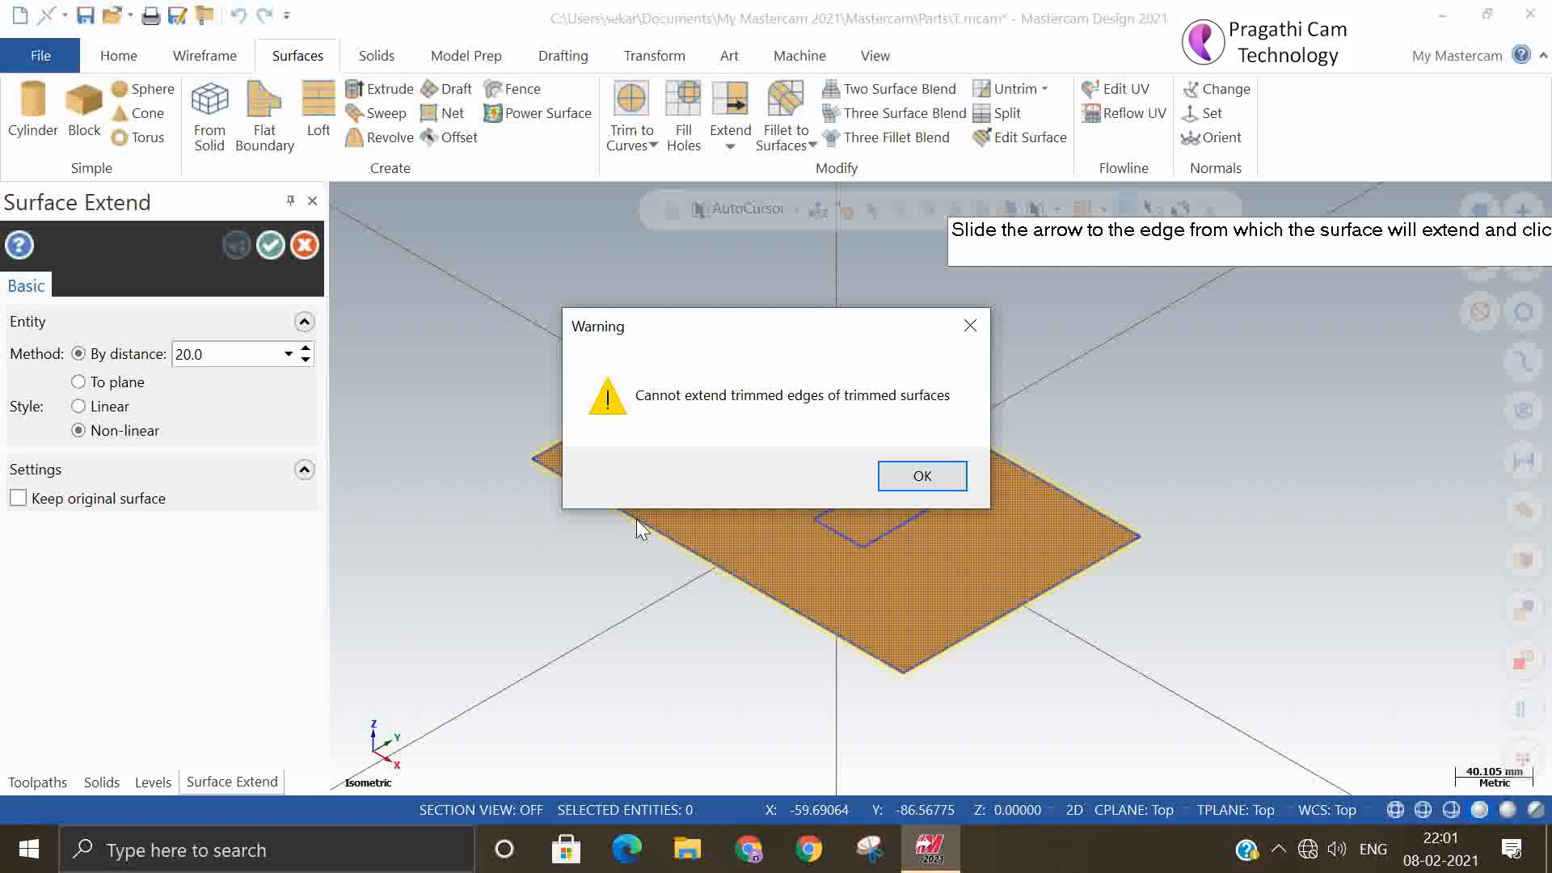
left_click(921, 477)
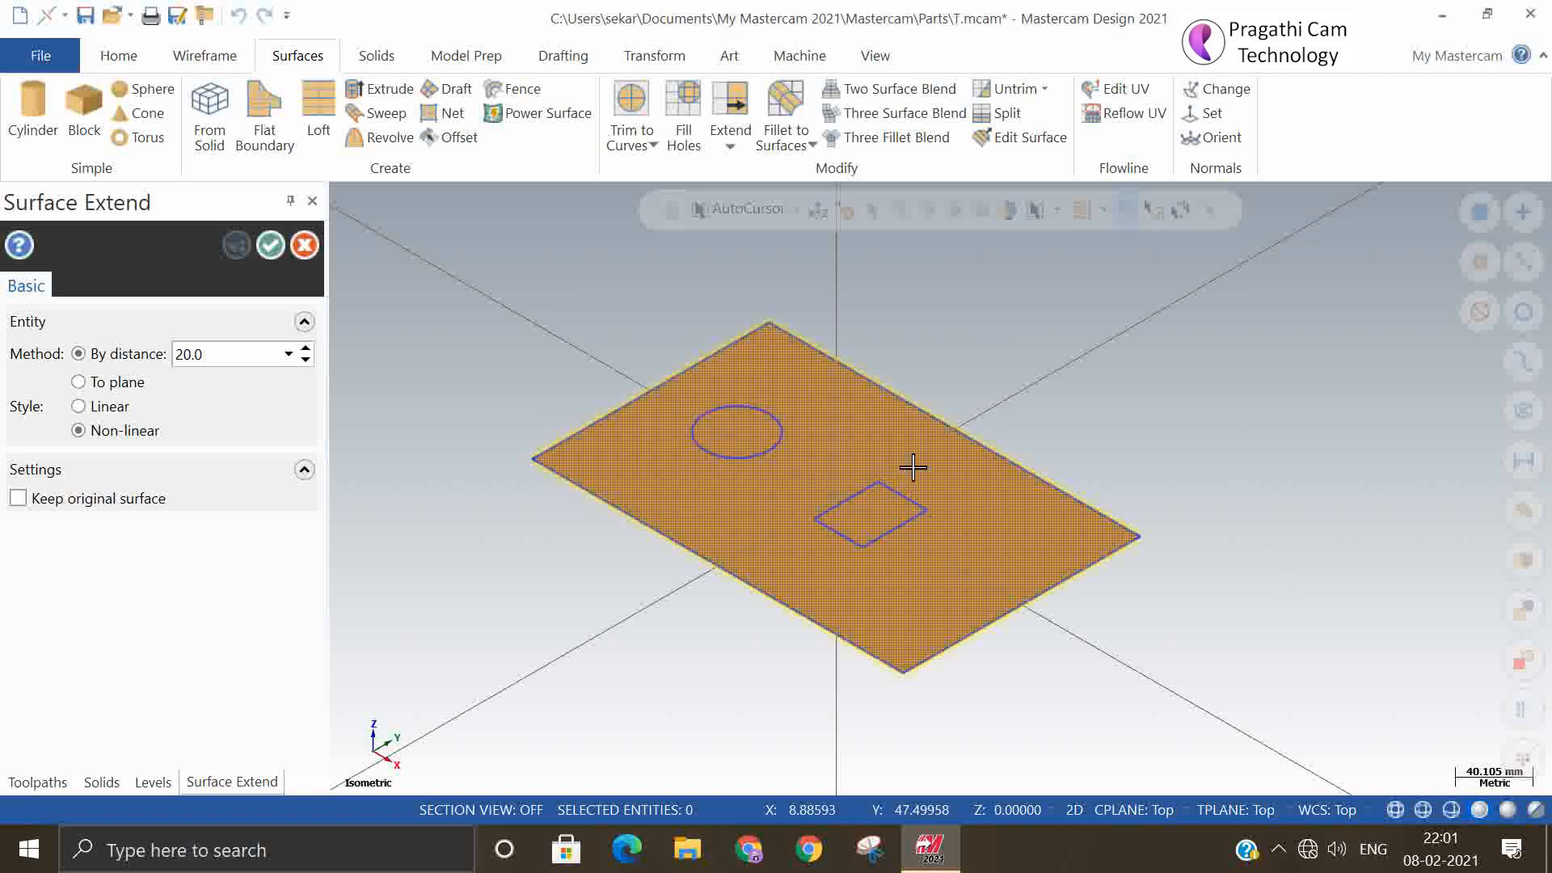
left_click(305, 245)
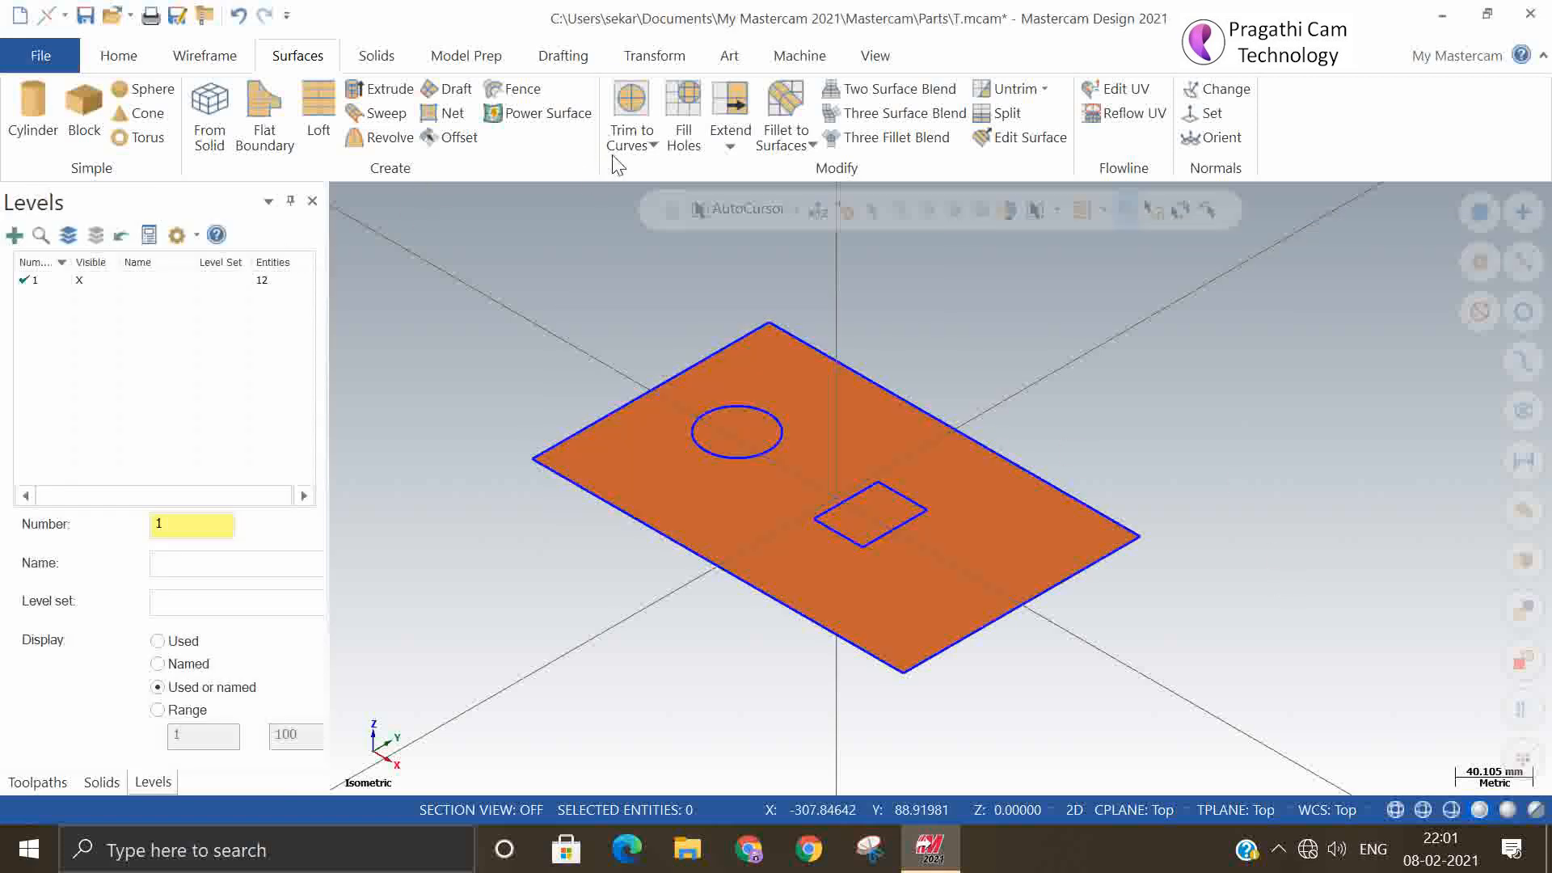
- Extend the trimmed surface's front long edge from corner to corner by 20 with Extend Trimmed Edges, rounded style, Solution 1
left_click(731, 146)
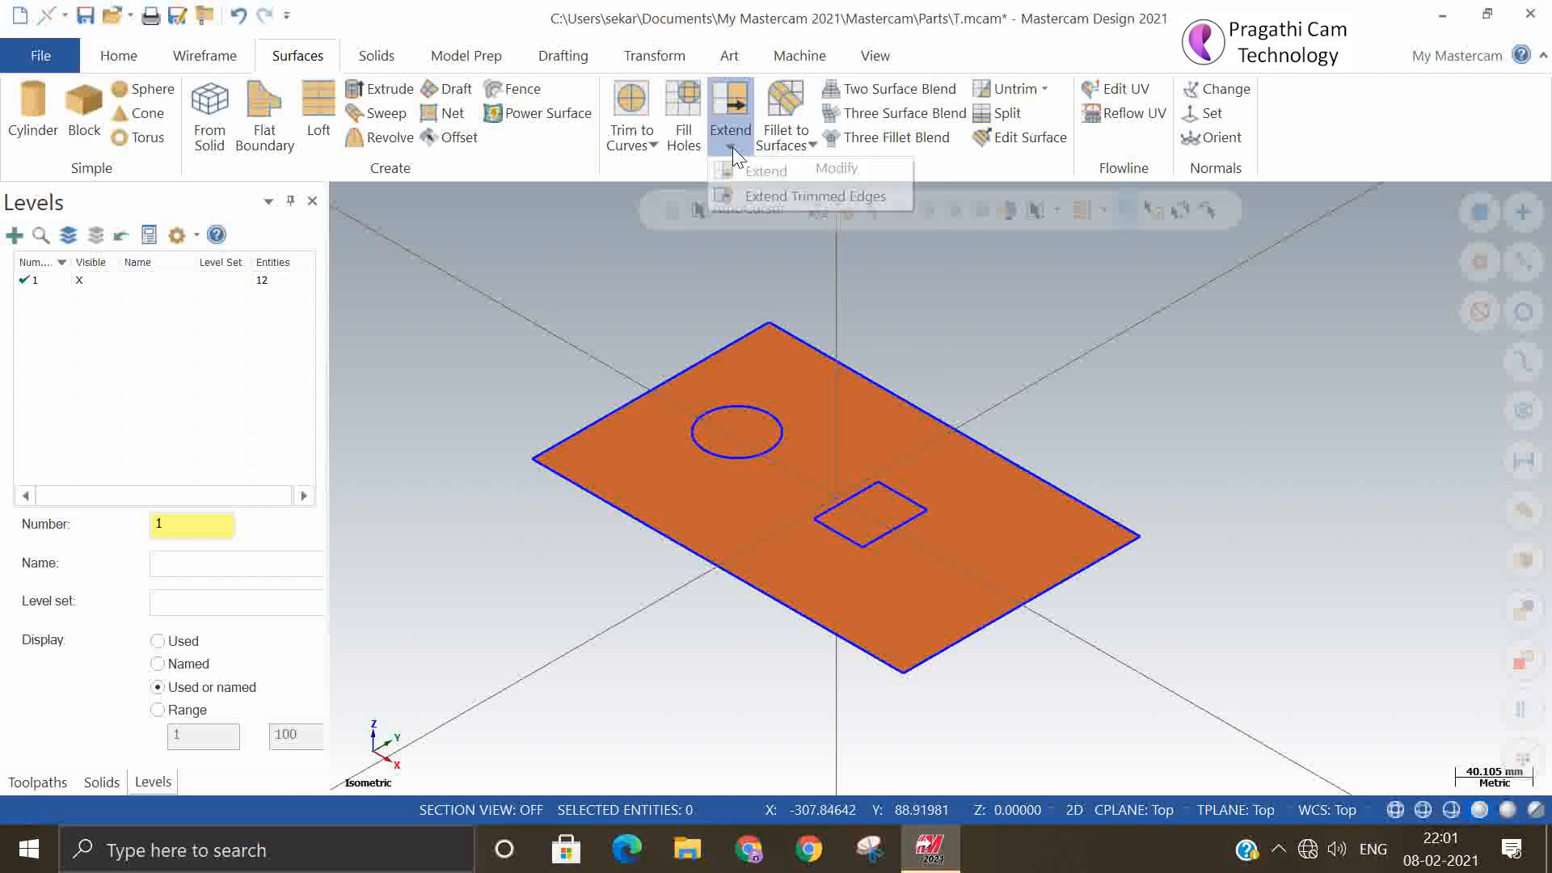
left_click(814, 197)
left_click(610, 437)
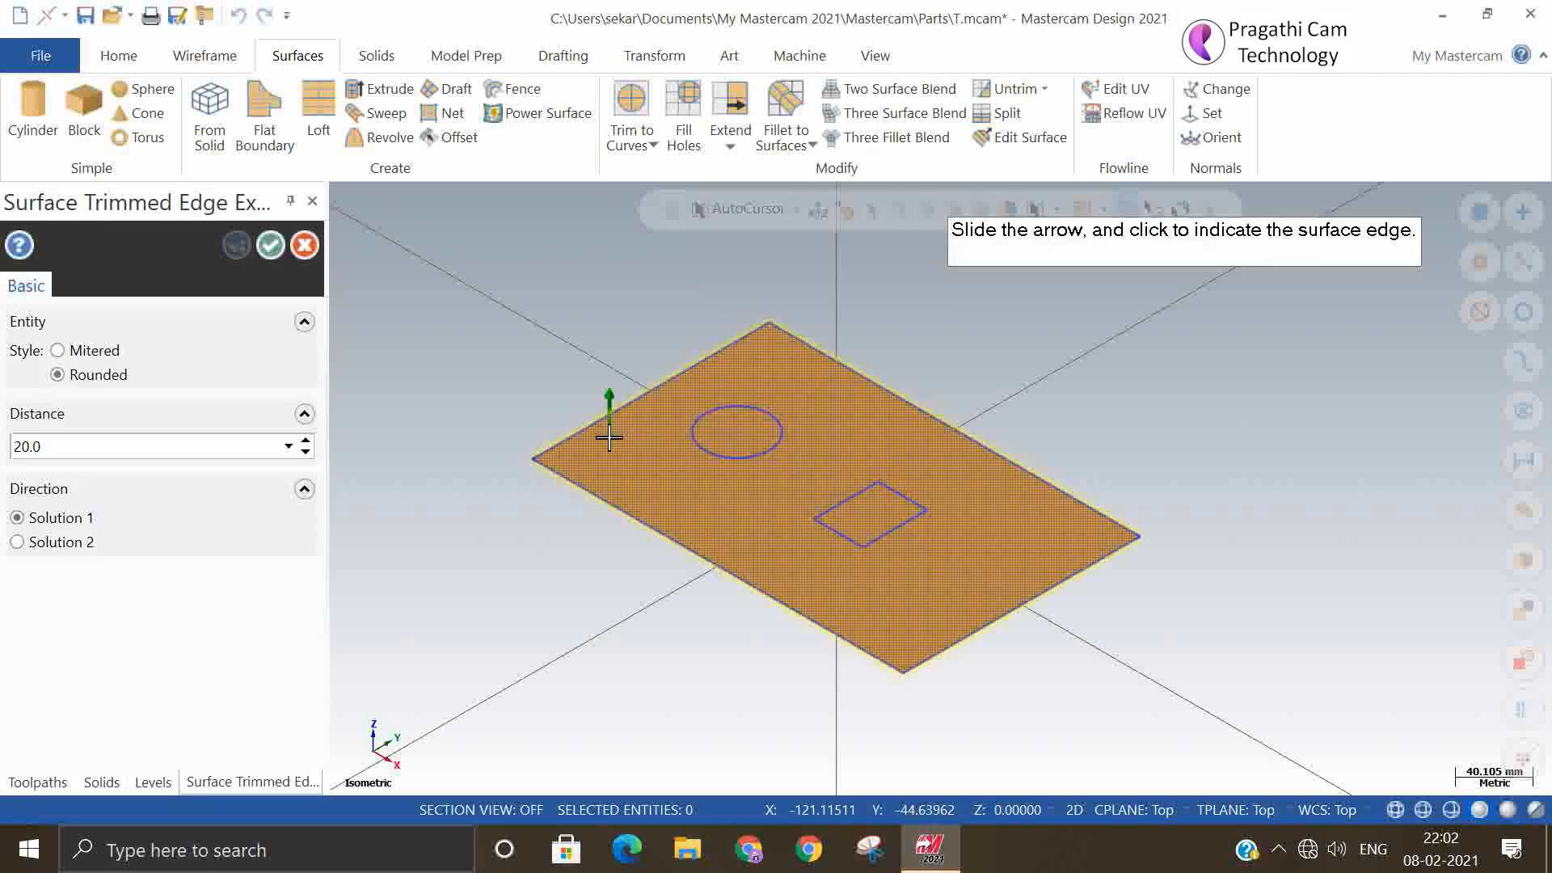
left_click(512, 469)
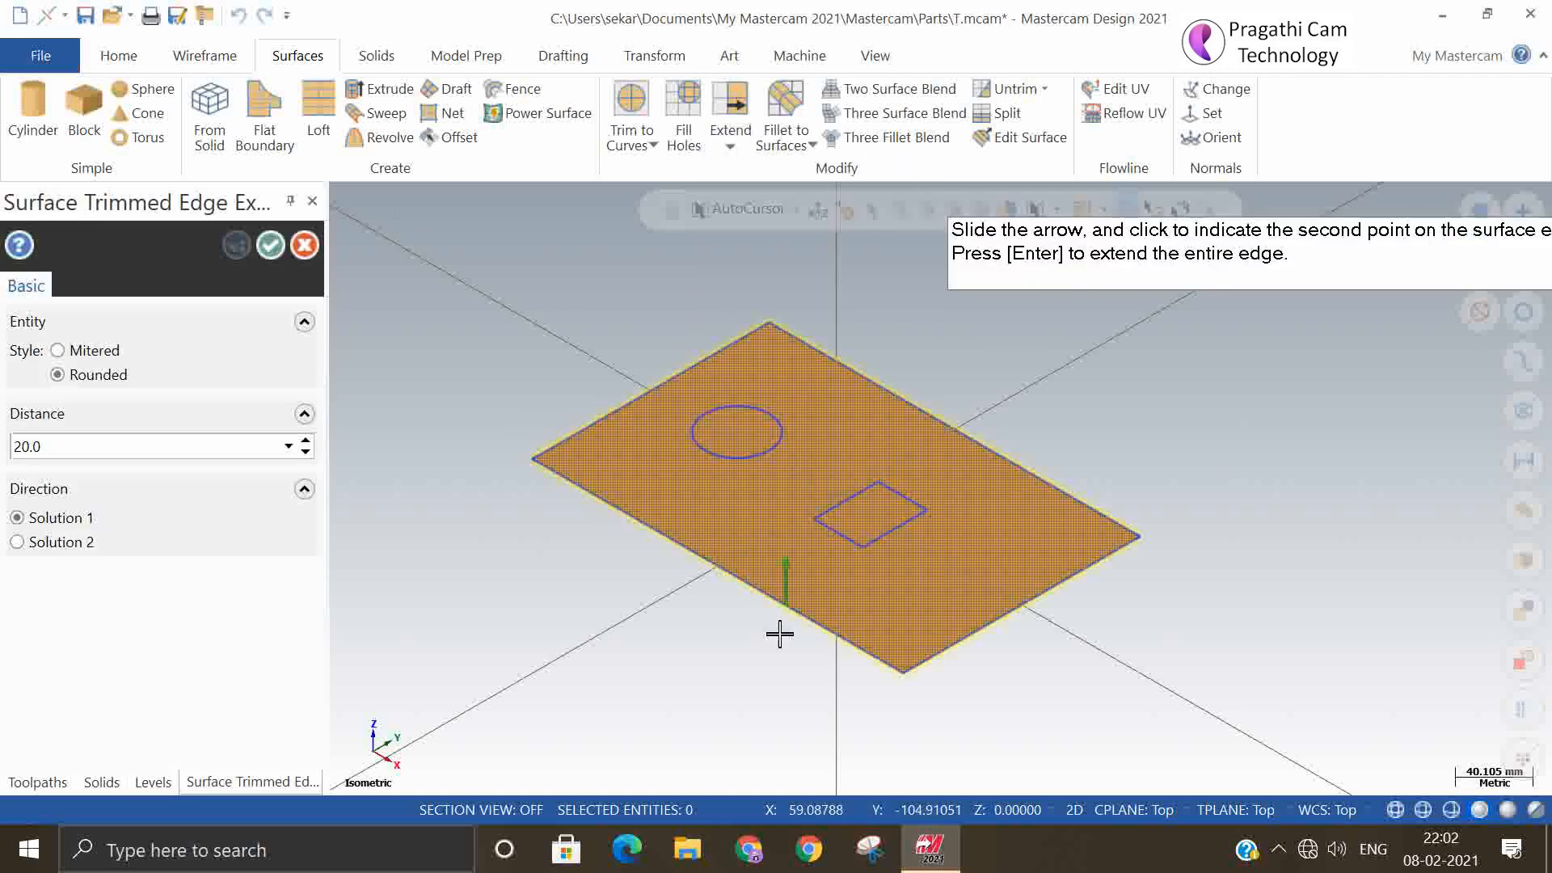
left_click(901, 703)
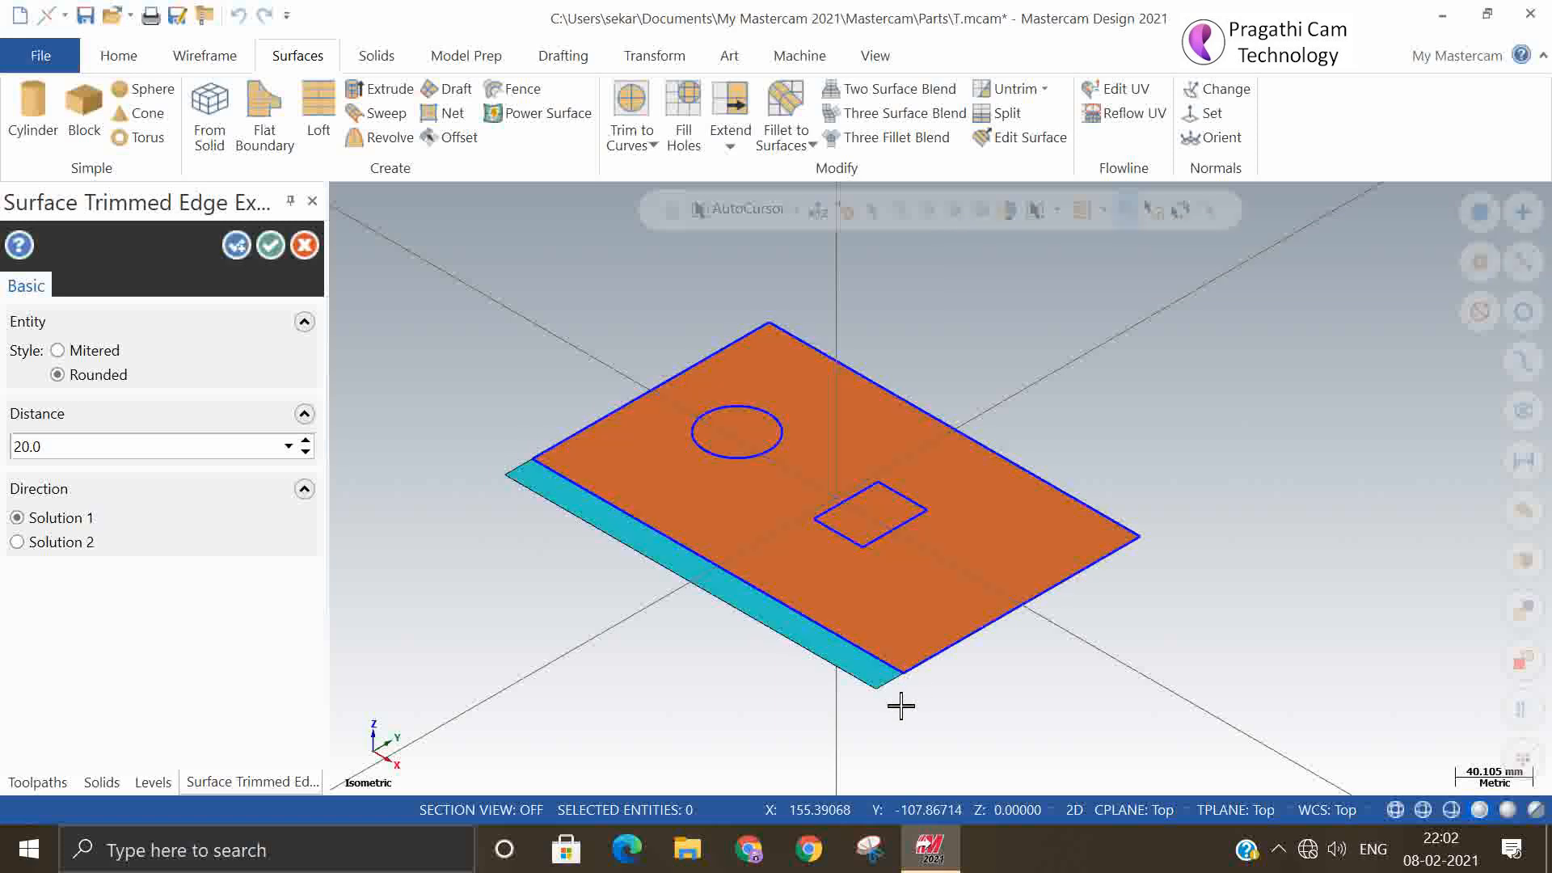
left_click(235, 245)
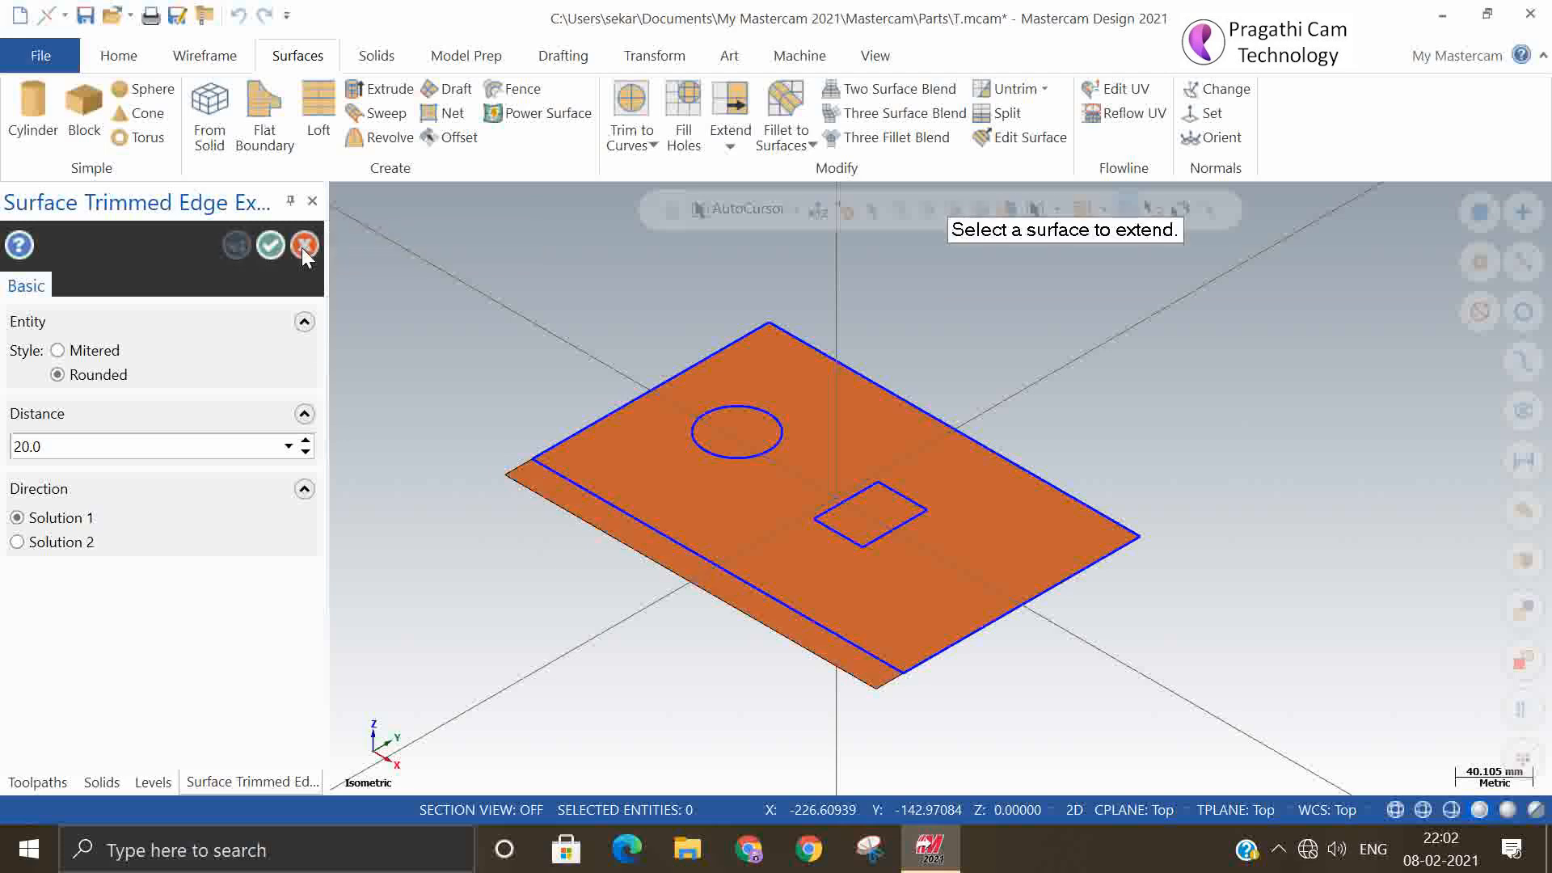
left_click(271, 246)
- Undo the front-edge extension and extend nearly the whole outer boundary by 20 with Extend Trimmed Edges, rounded style, Solution 2, leaving a small front gap
left_click(240, 16)
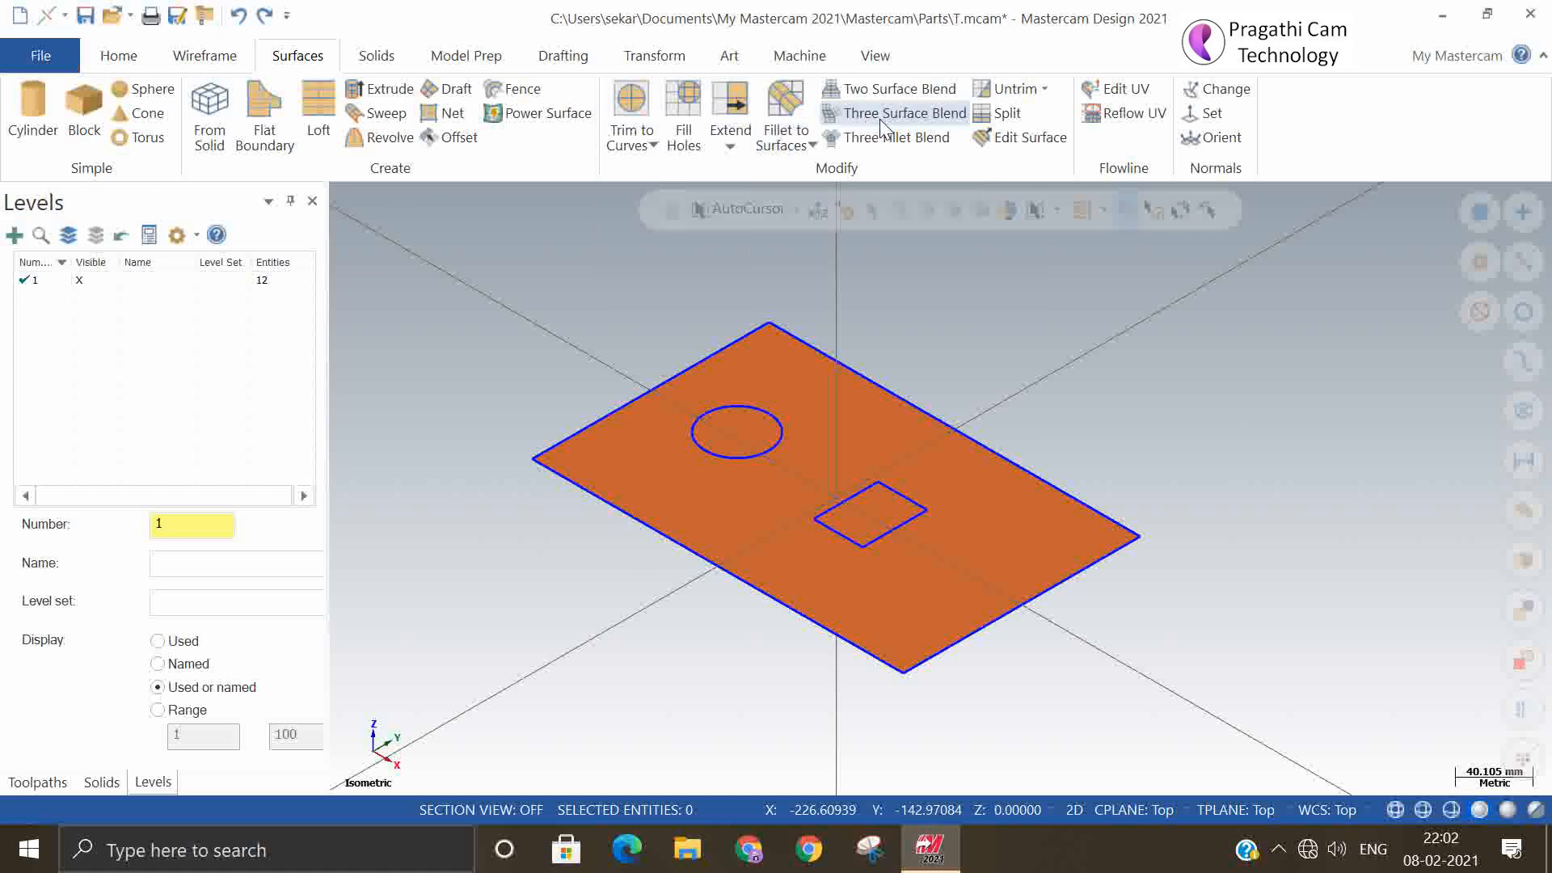
left_click(730, 146)
left_click(749, 194)
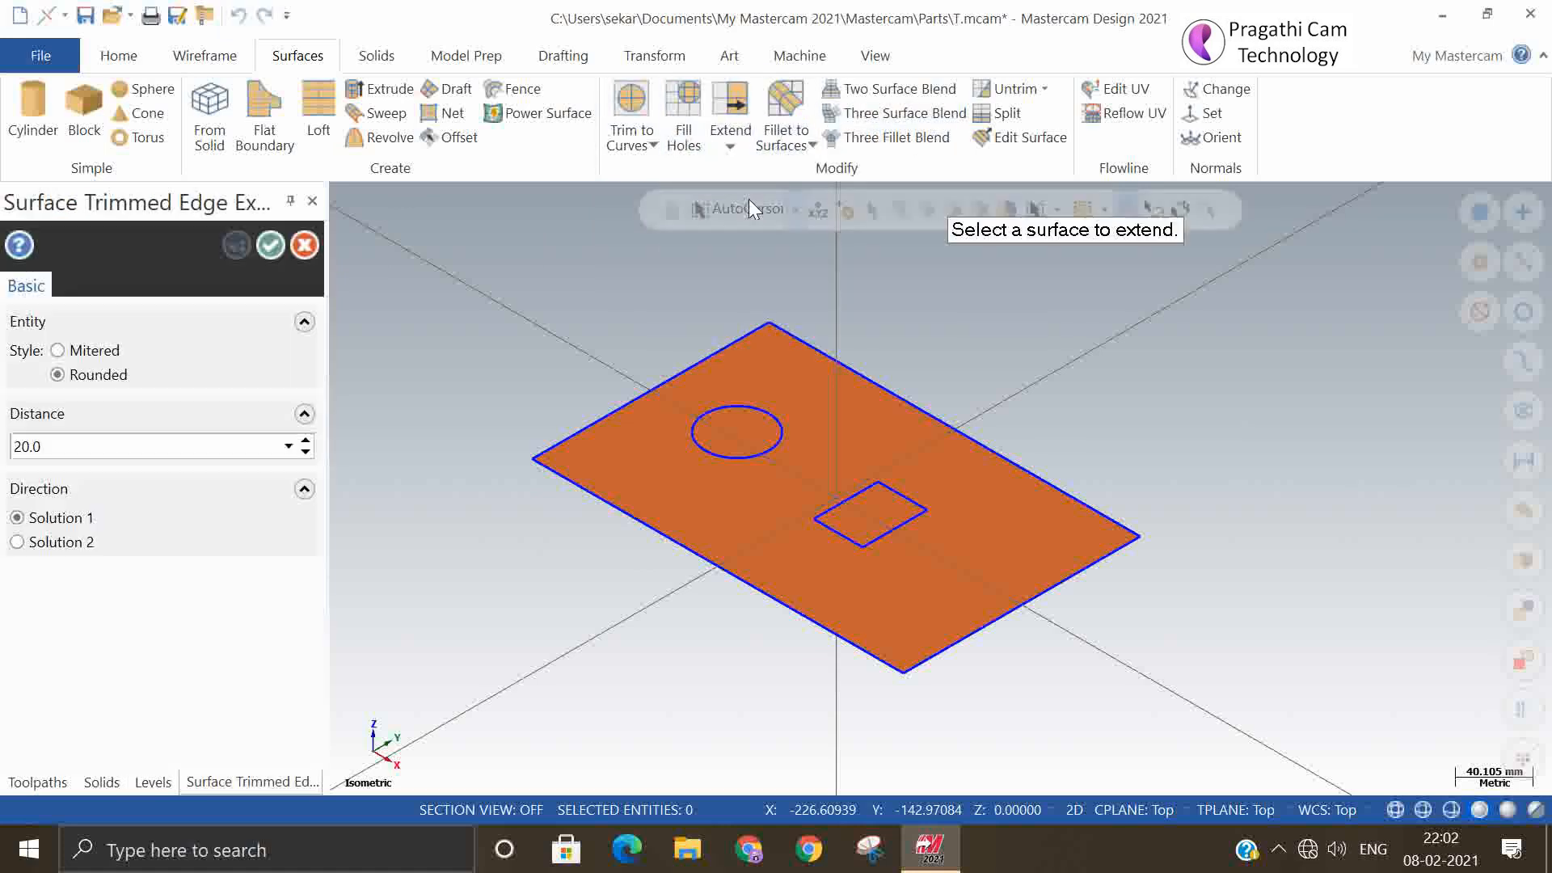
left_click(736, 526)
left_click(713, 571)
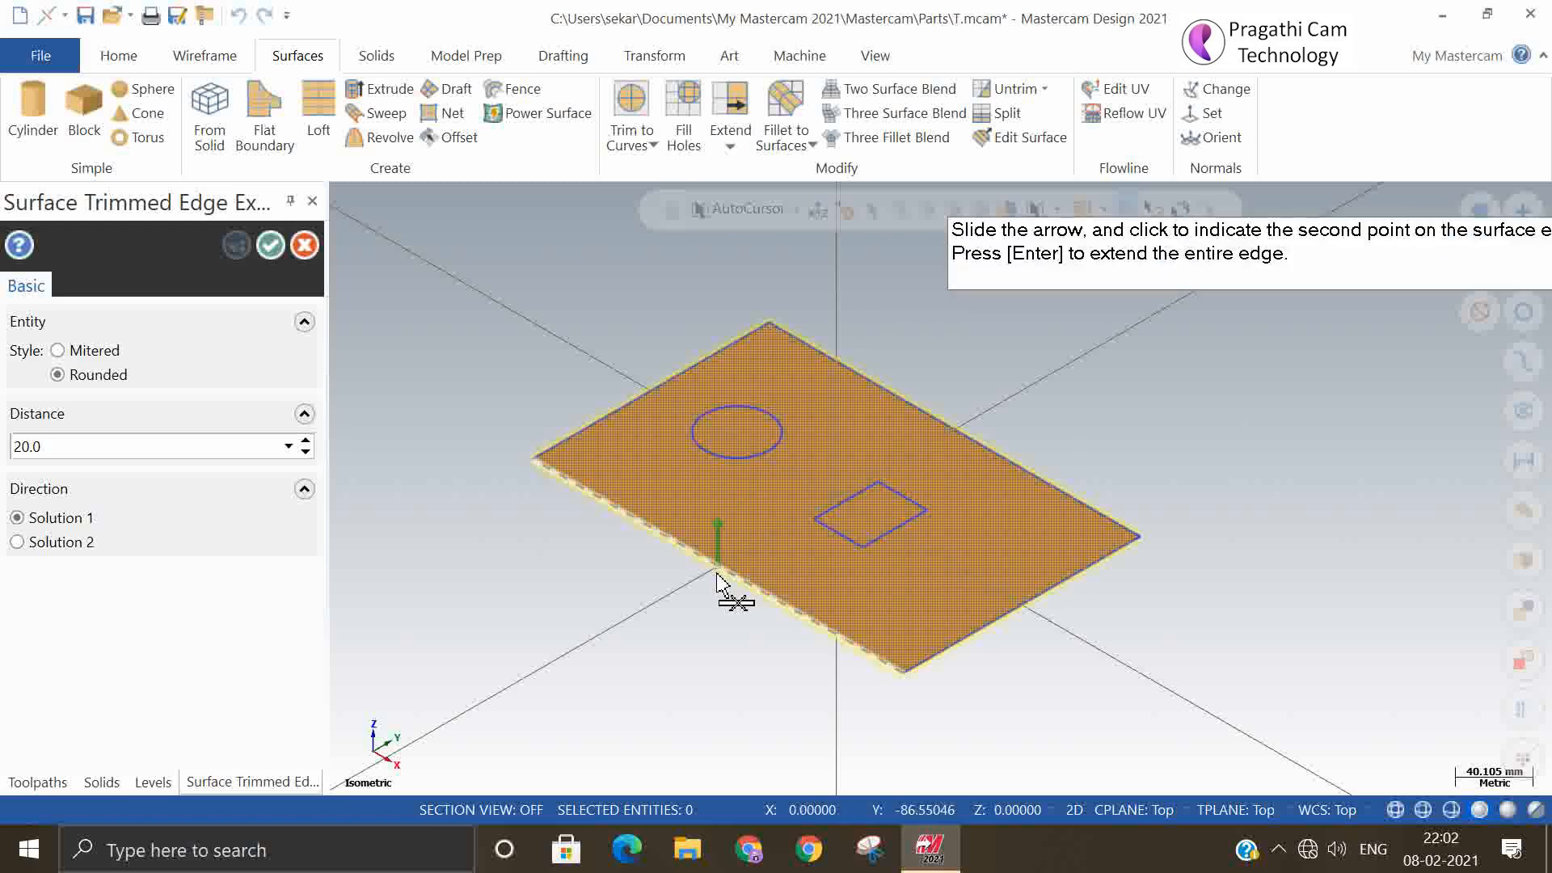
left_click(706, 574)
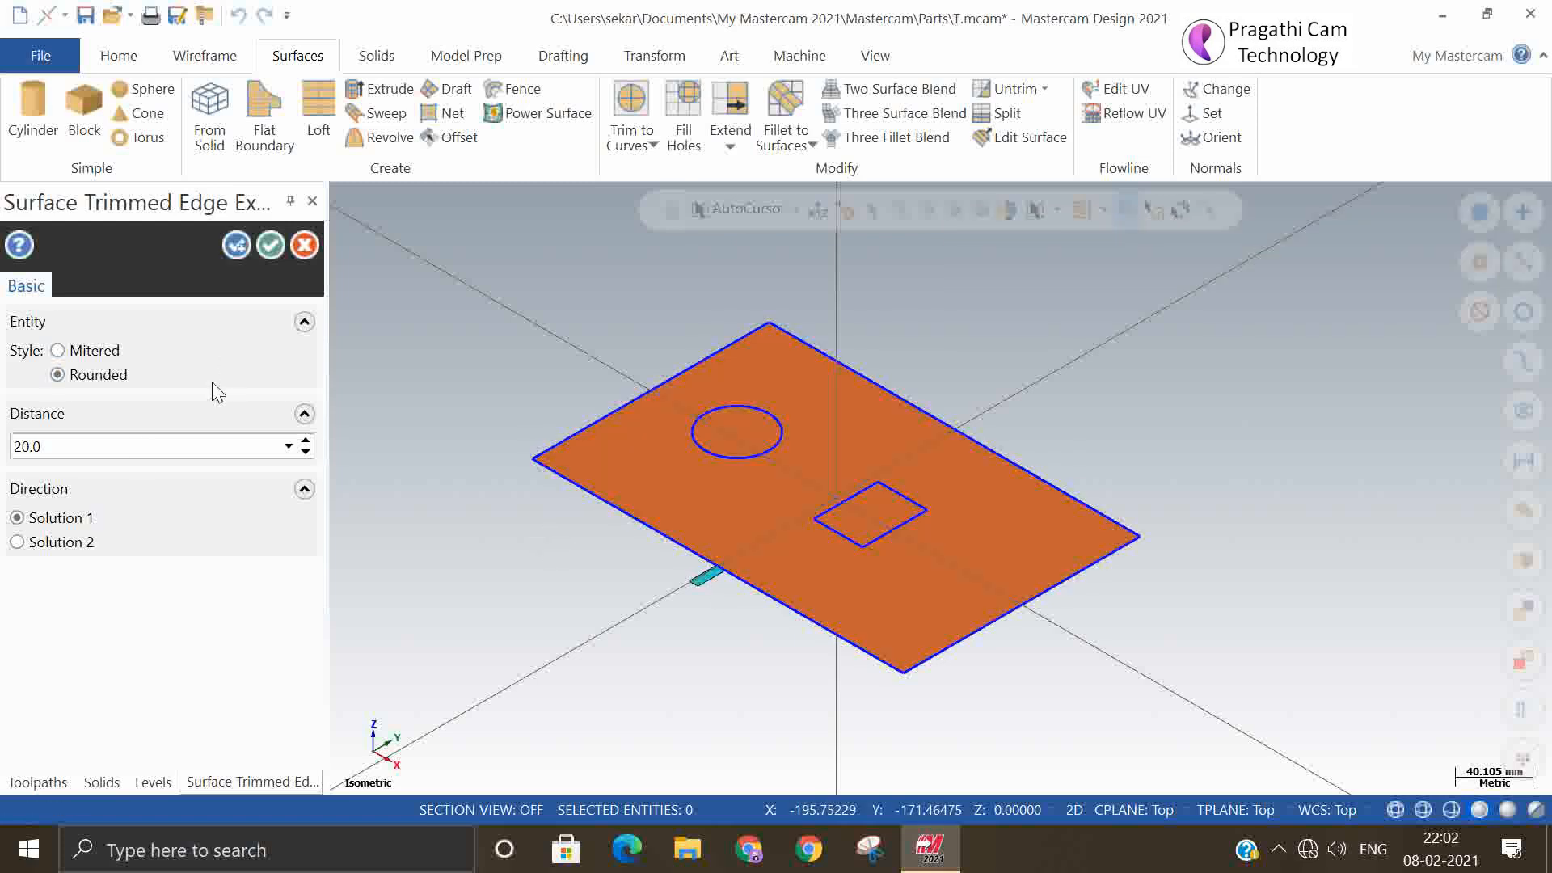
left_click(17, 542)
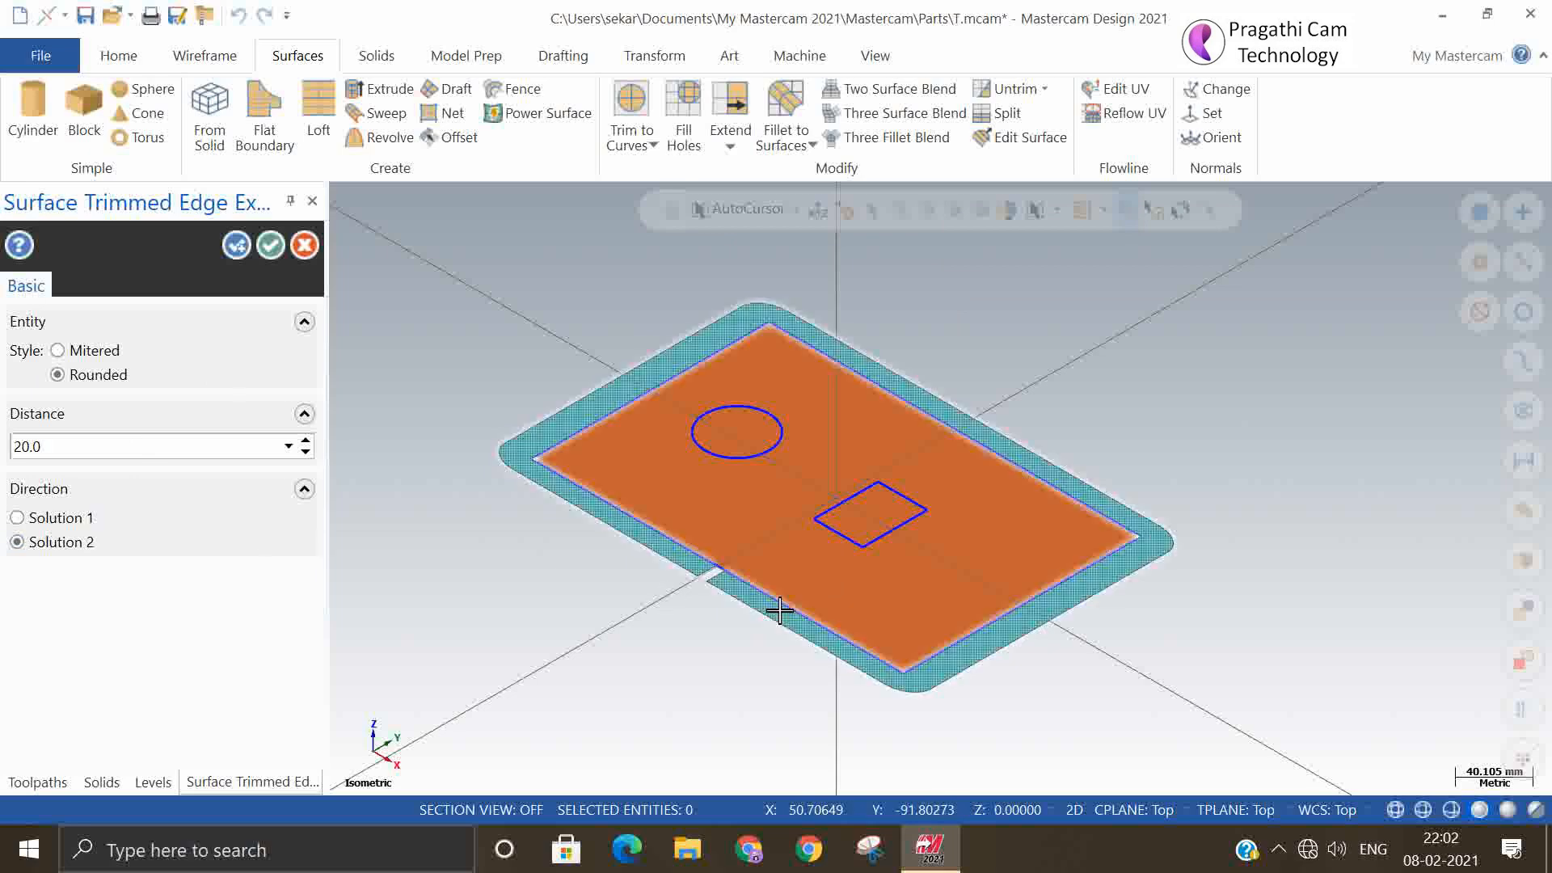
scroll(734, 583, "up", 3)
left_click(270, 245)
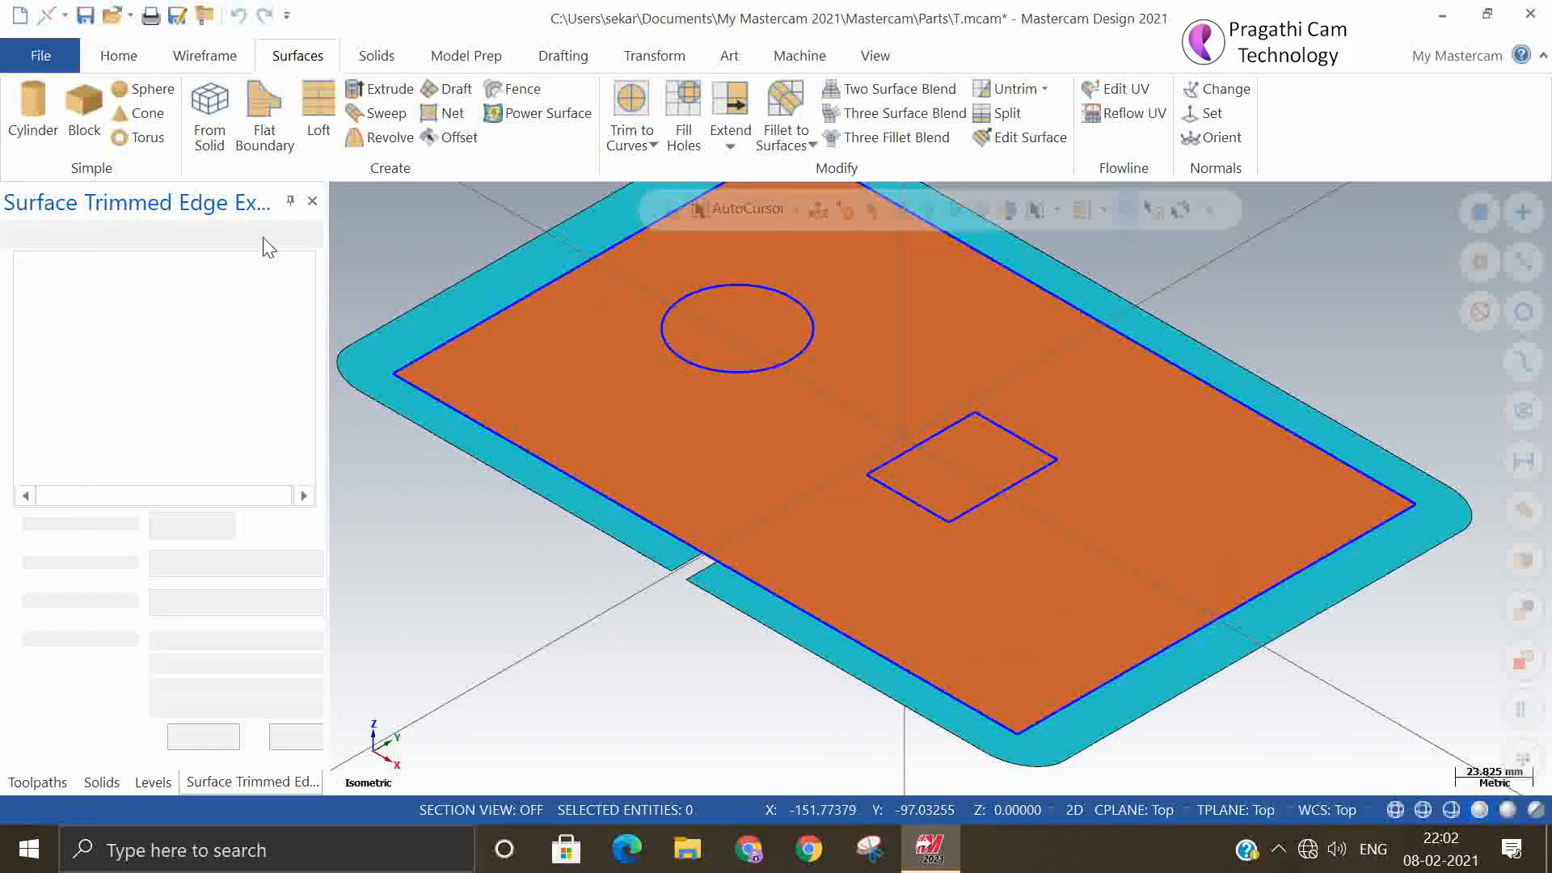
- Create edge curves with Curve One Edge on the two short sides of the gap in the extended rim
scroll(717, 559, "up", 2)
scroll(718, 560, "up", 2)
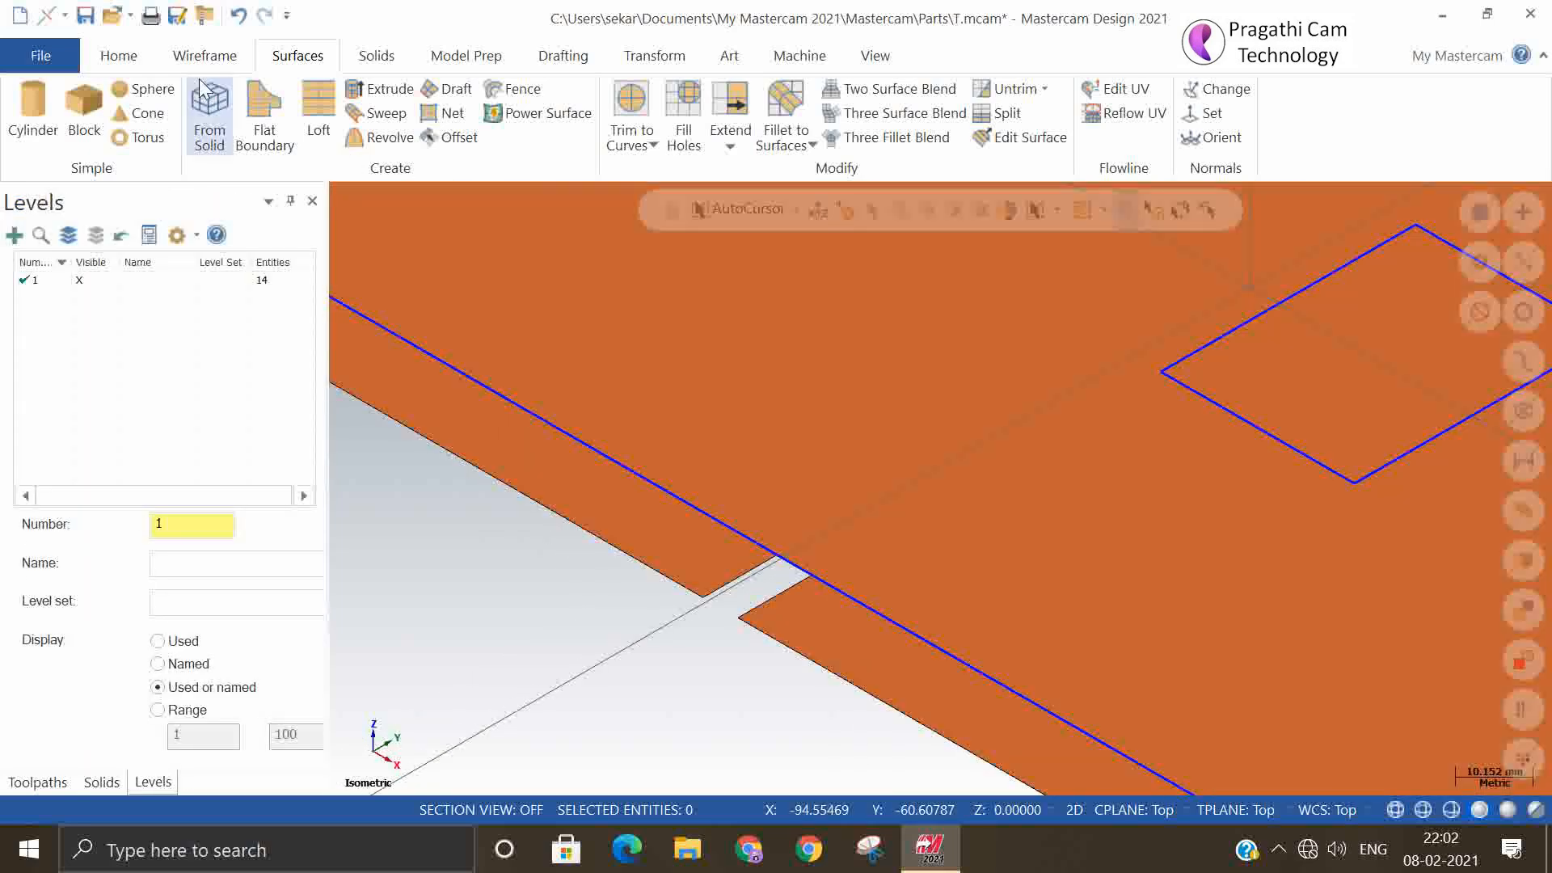
left_click(205, 55)
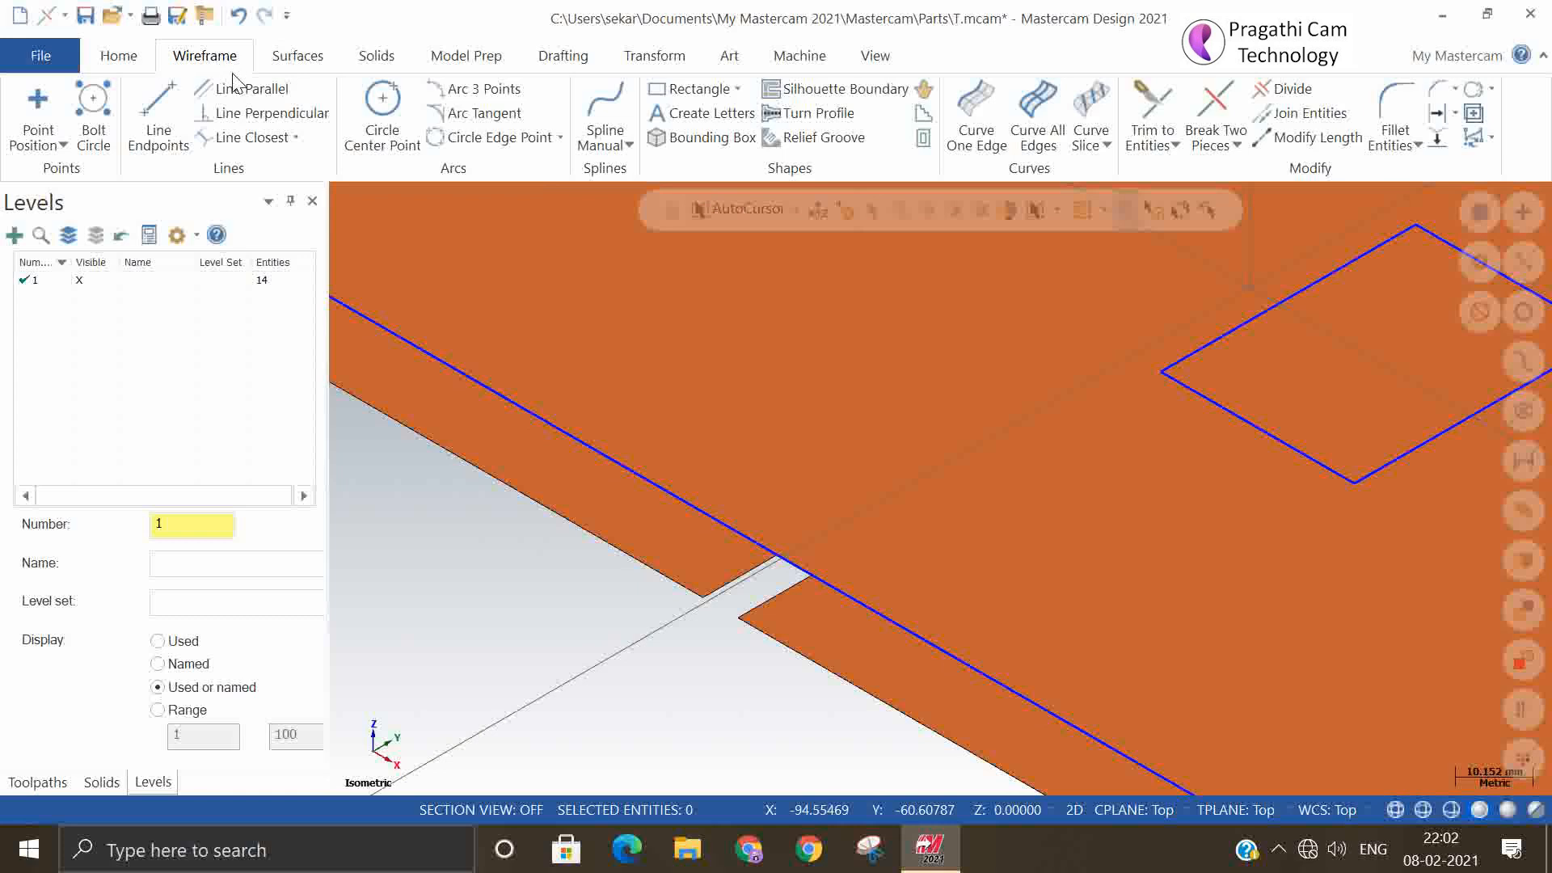
left_click(977, 117)
left_click(735, 568)
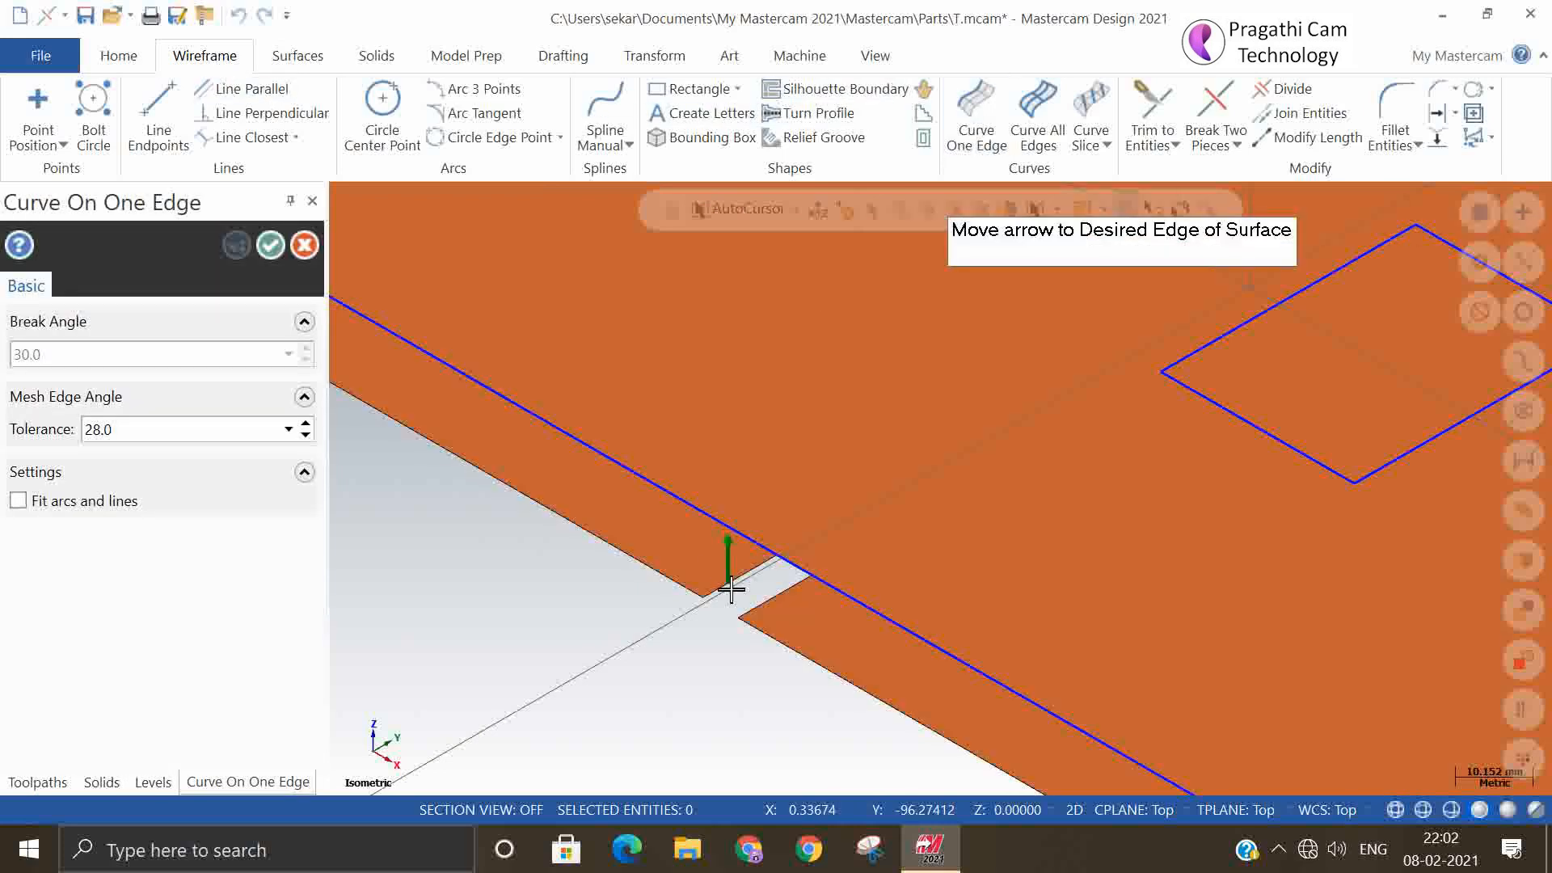
left_click(732, 576)
left_click(764, 607)
left_click(764, 608)
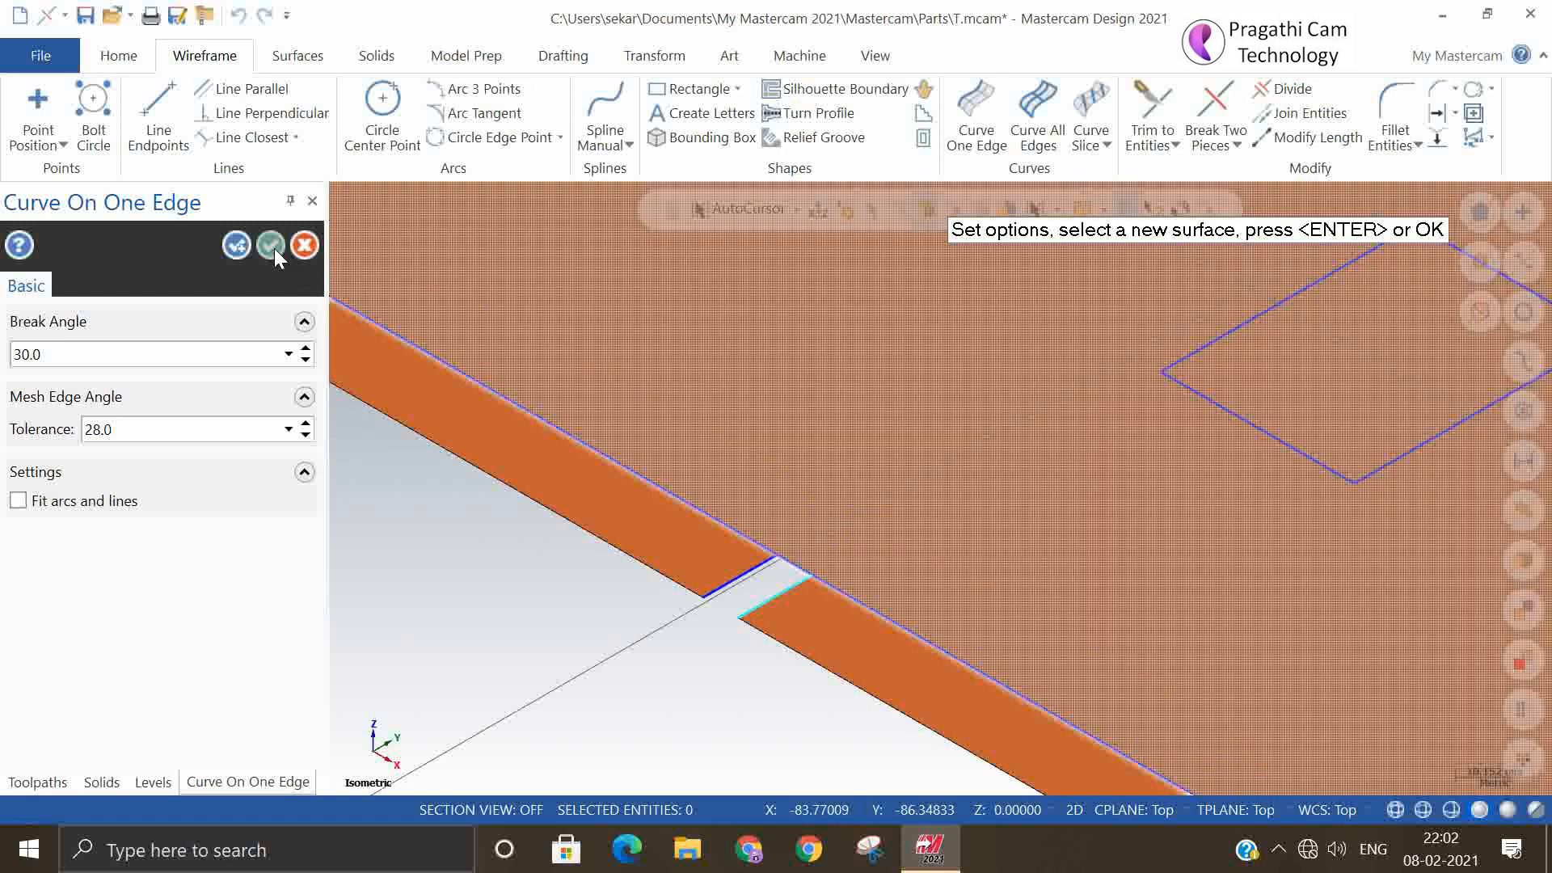
left_click(275, 249)
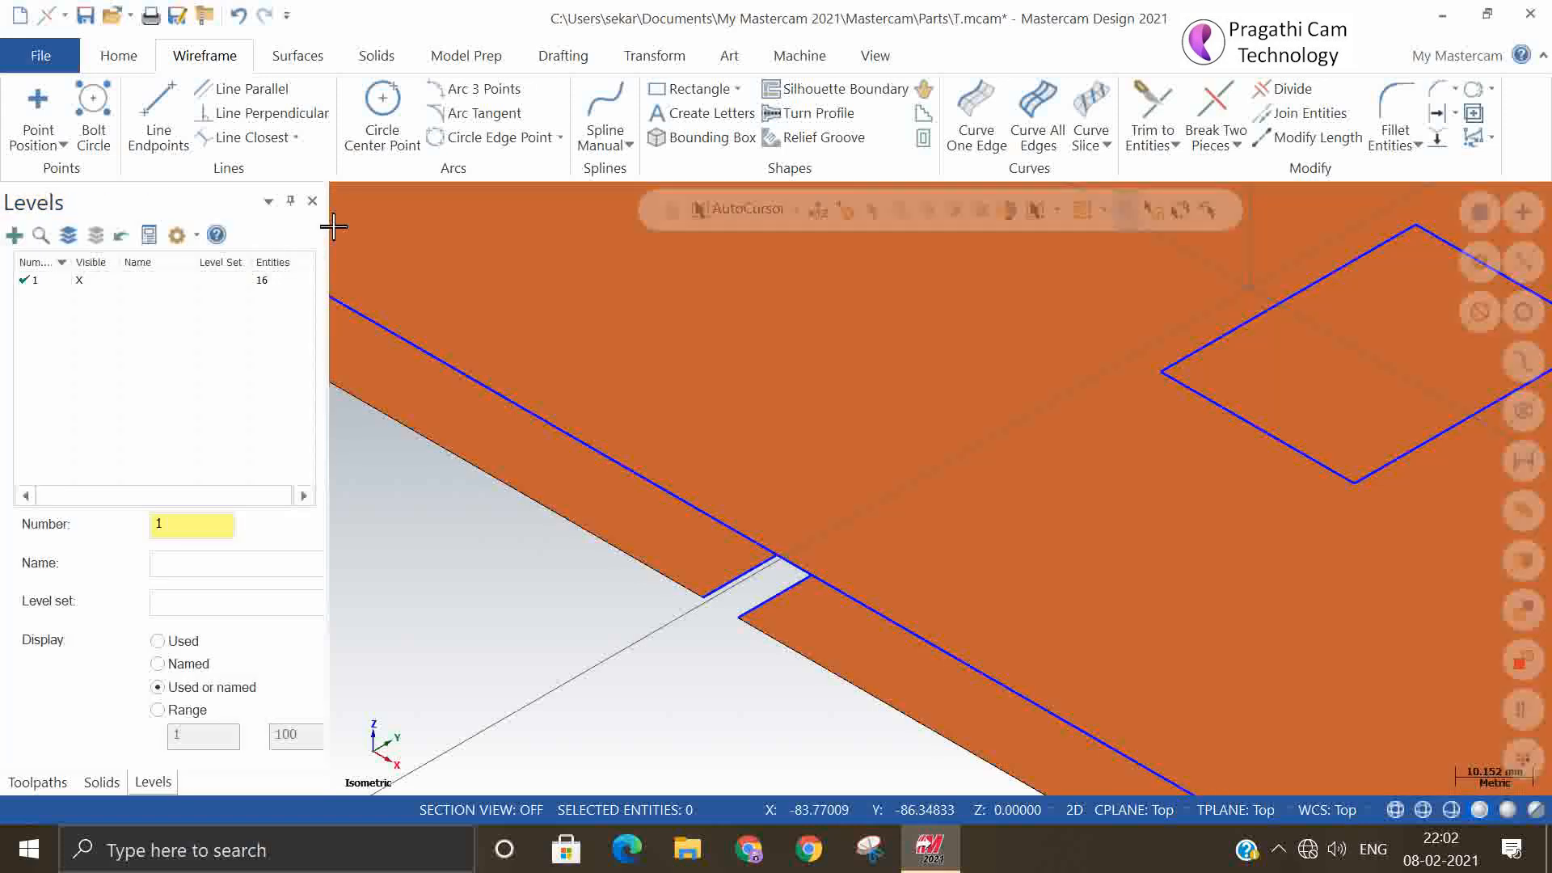
- Close the gap in the rim with a lofted surface between the two short edge curves
left_click(299, 58)
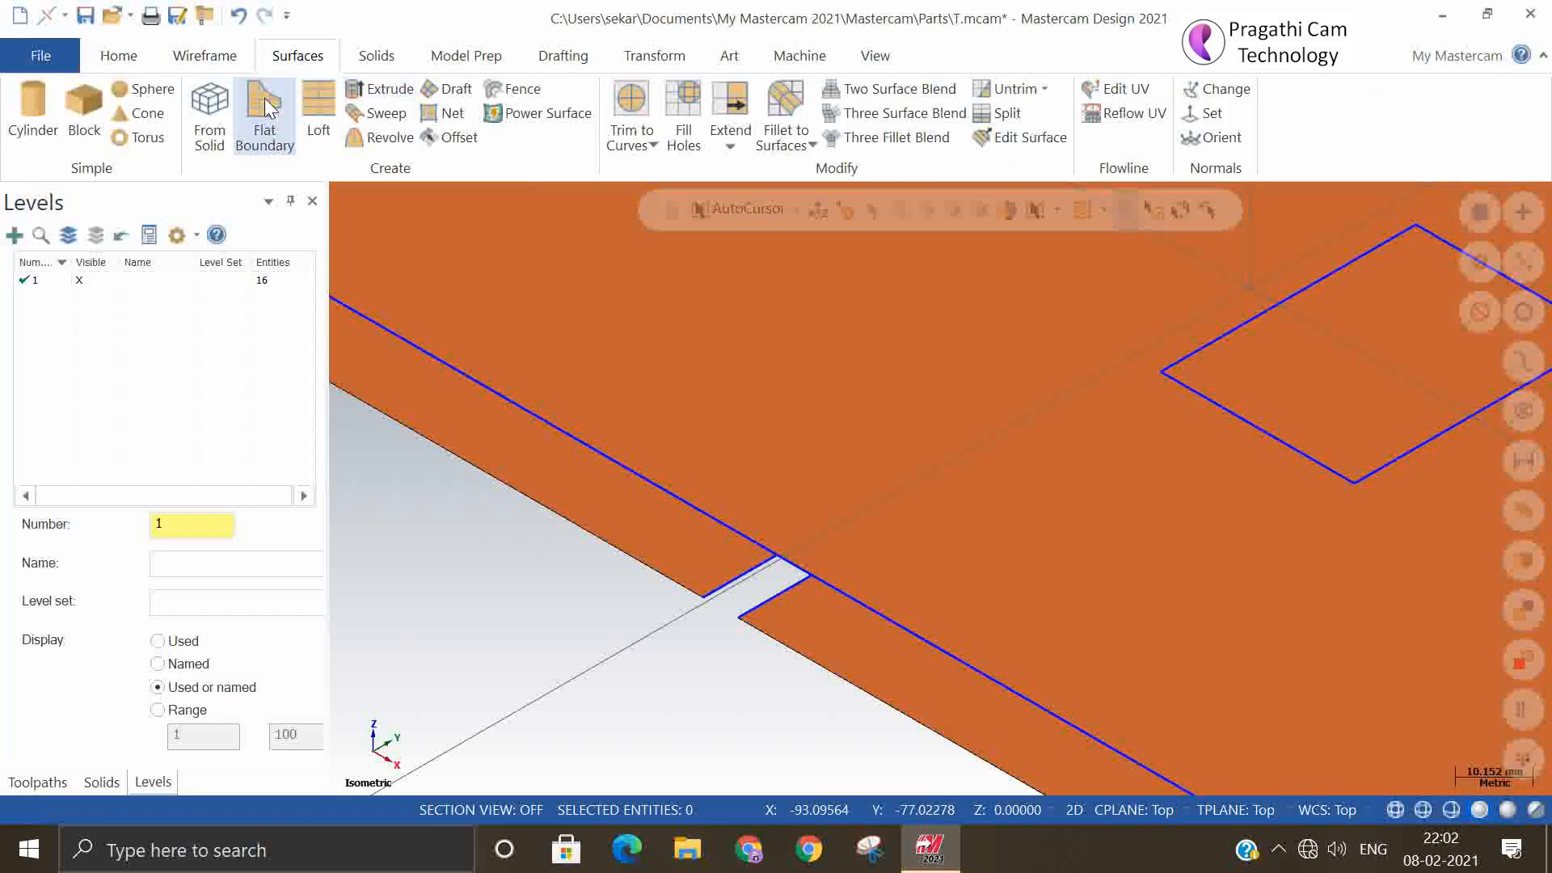
left_click(326, 93)
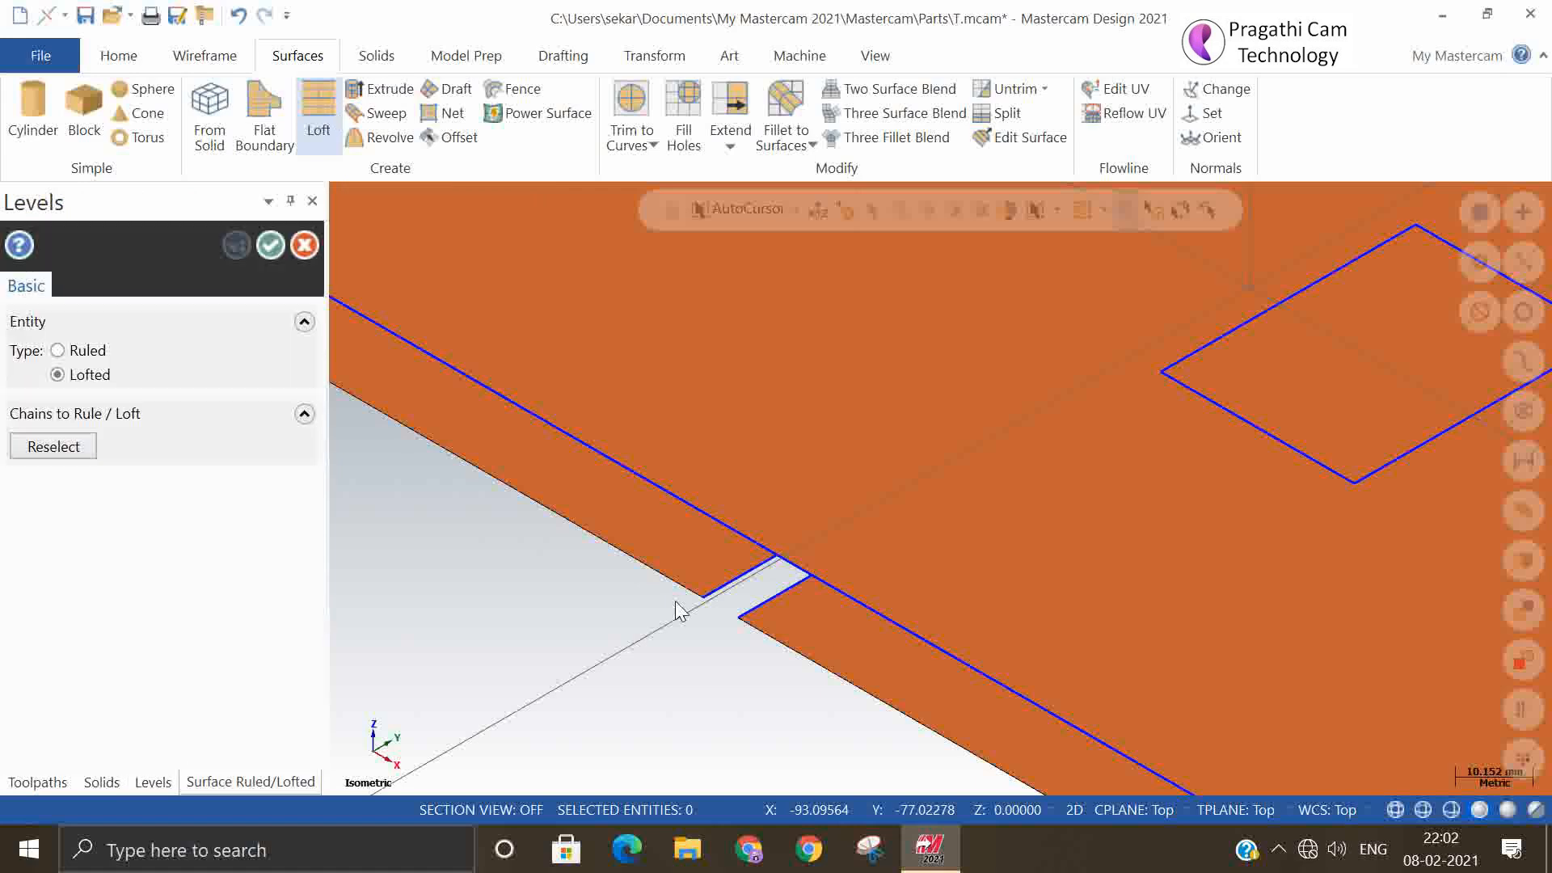
left_click(770, 563)
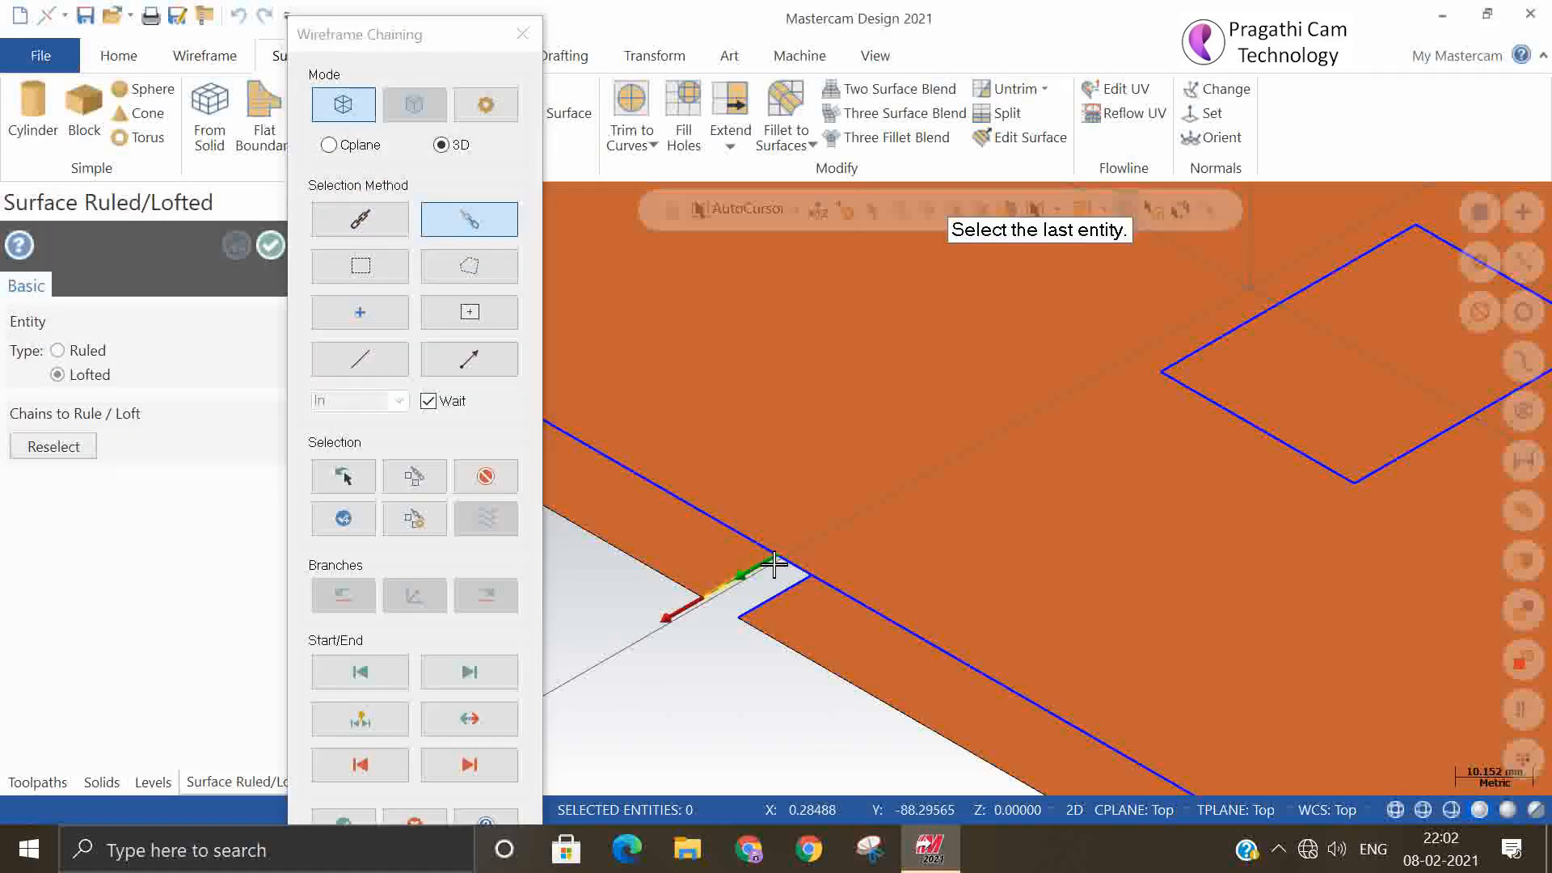
left_click(344, 519)
left_click(801, 585)
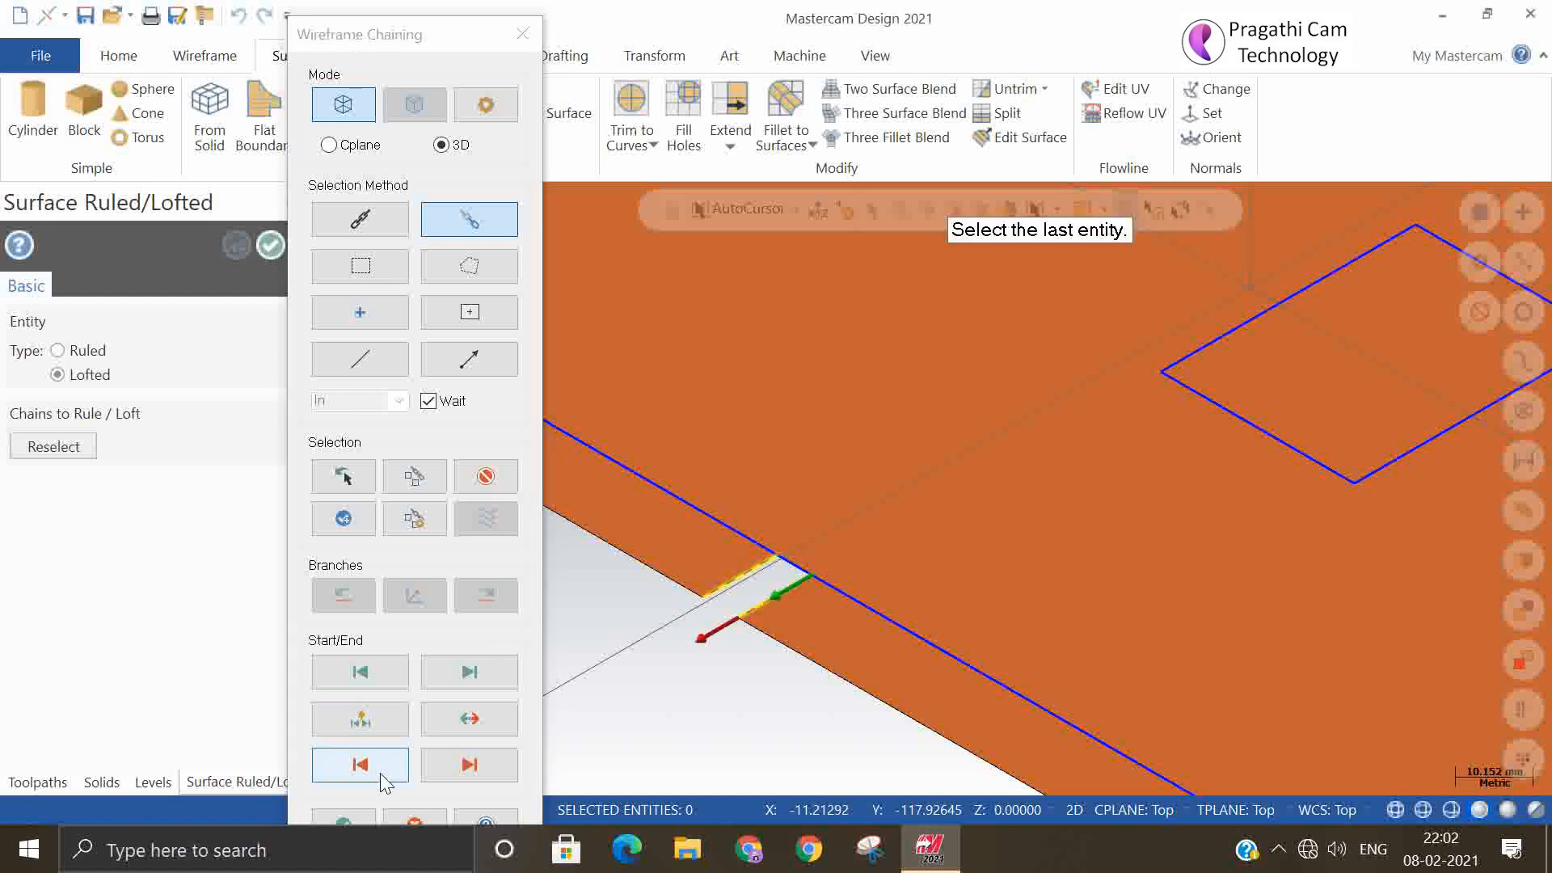
left_click(342, 821)
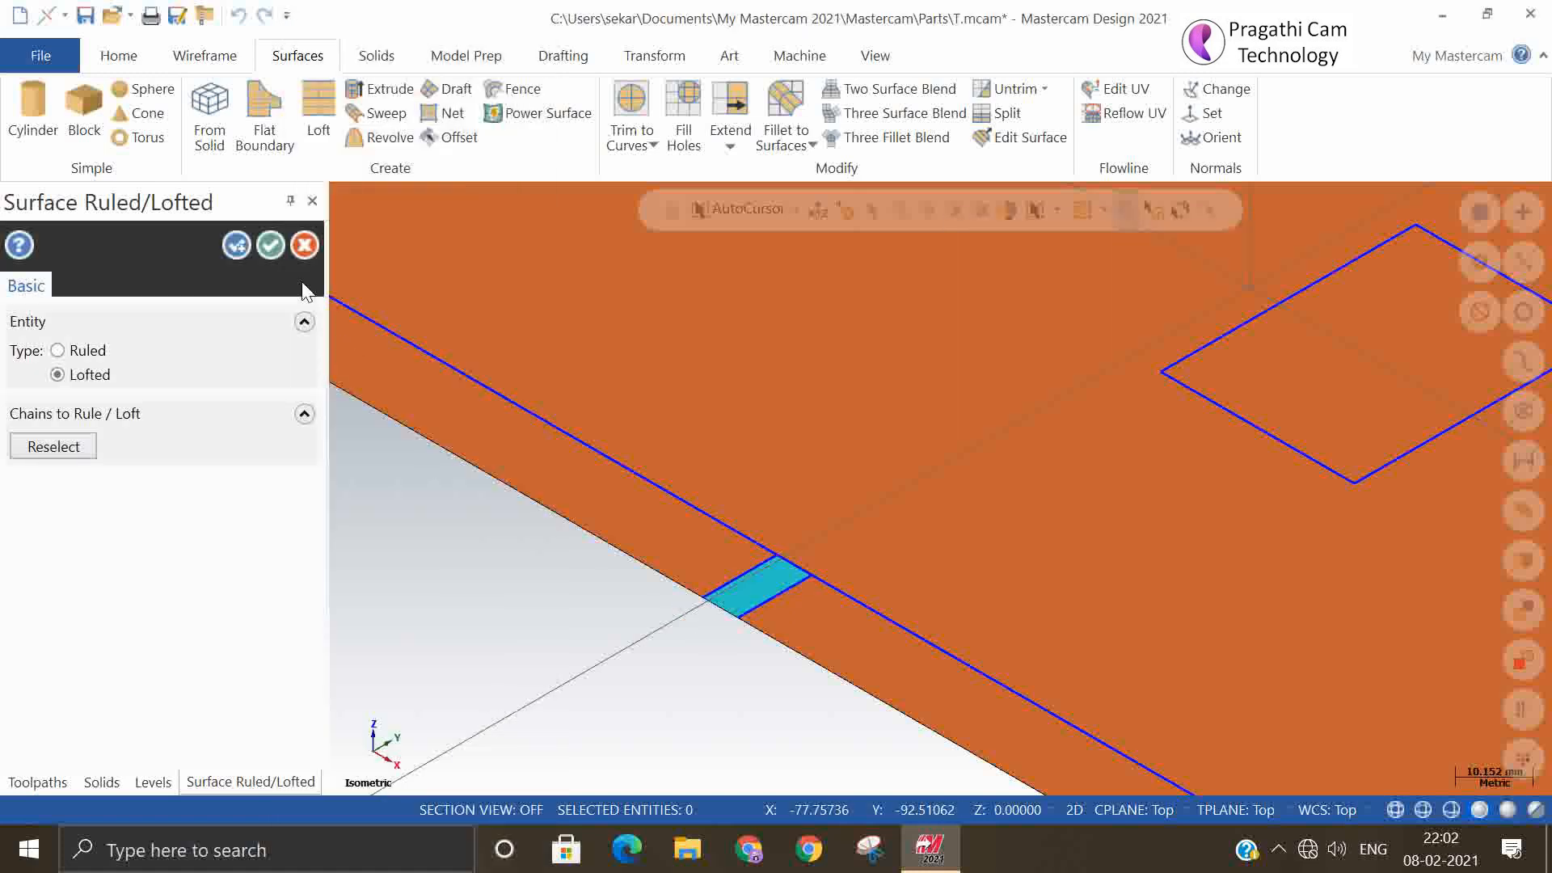
left_click(272, 244)
key("alt+F1")
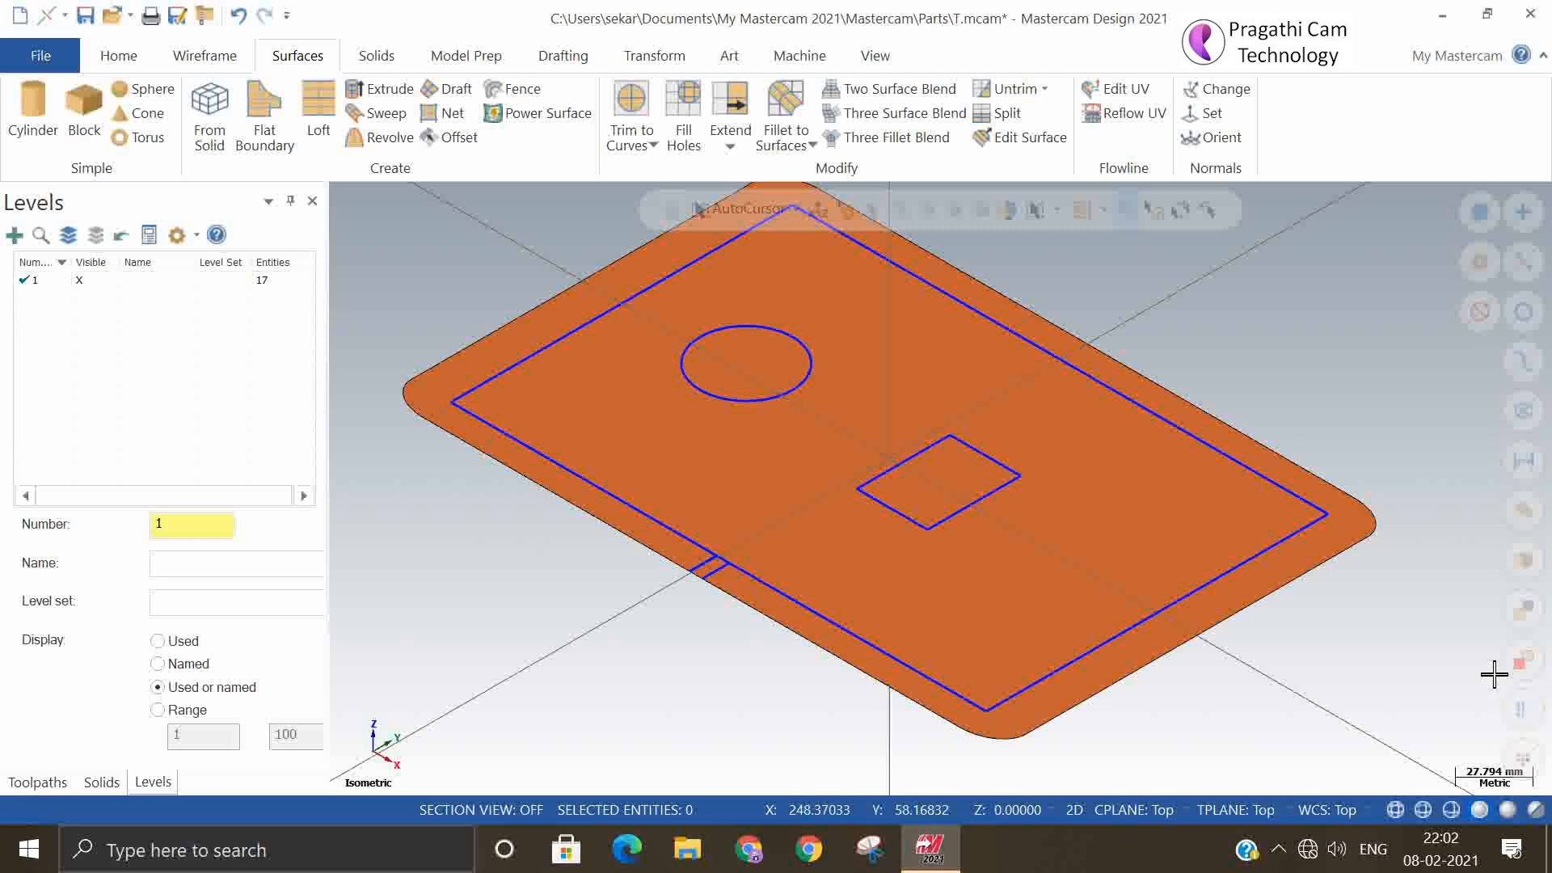
left_click(732, 150)
left_click(736, 154)
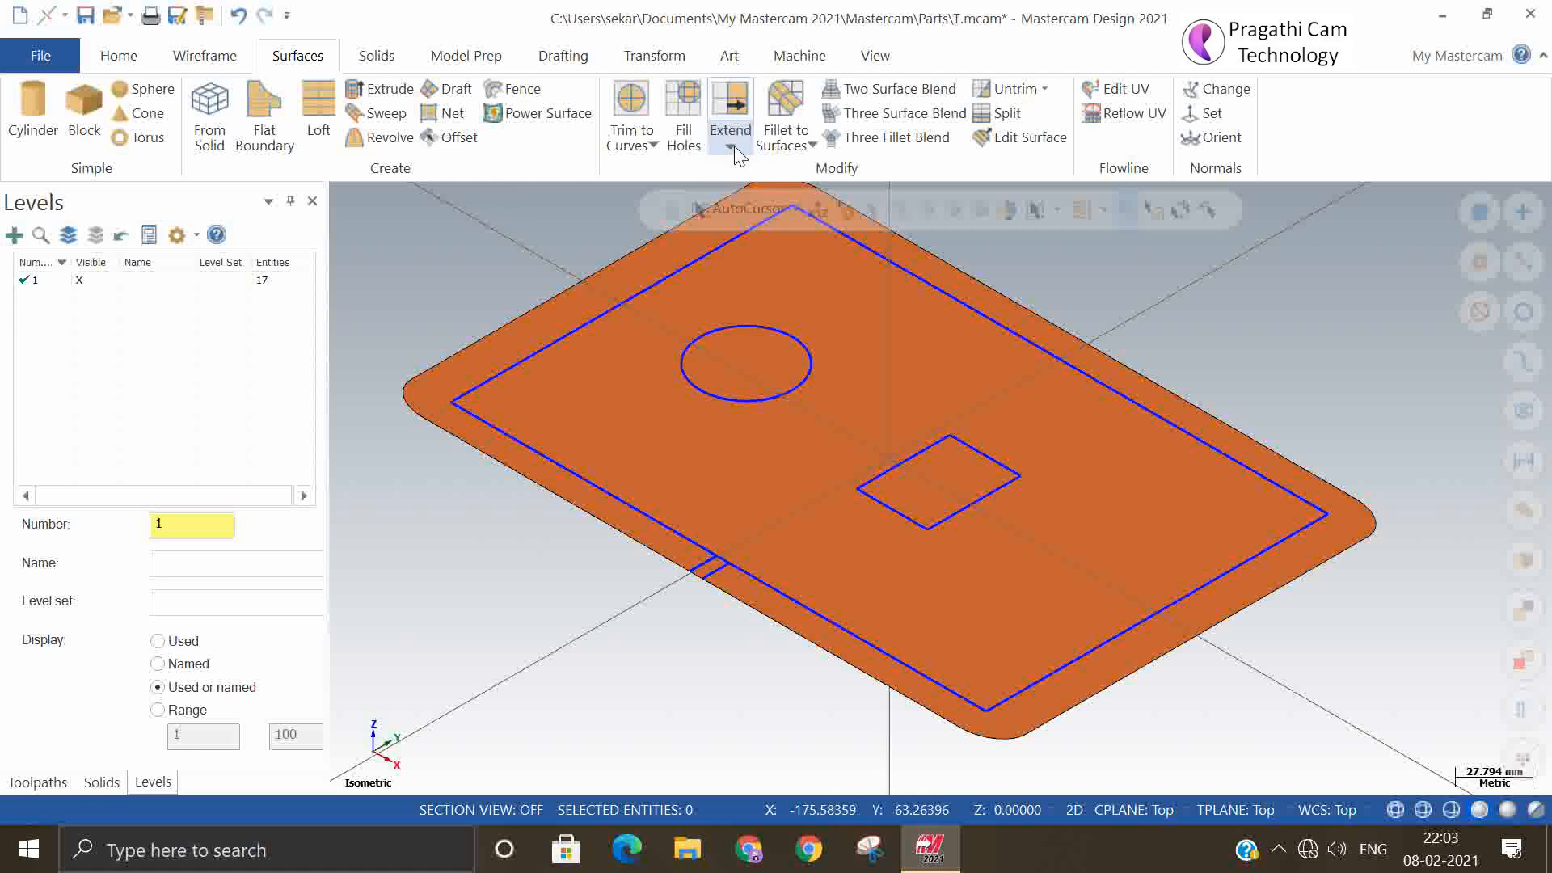
left_click(812, 145)
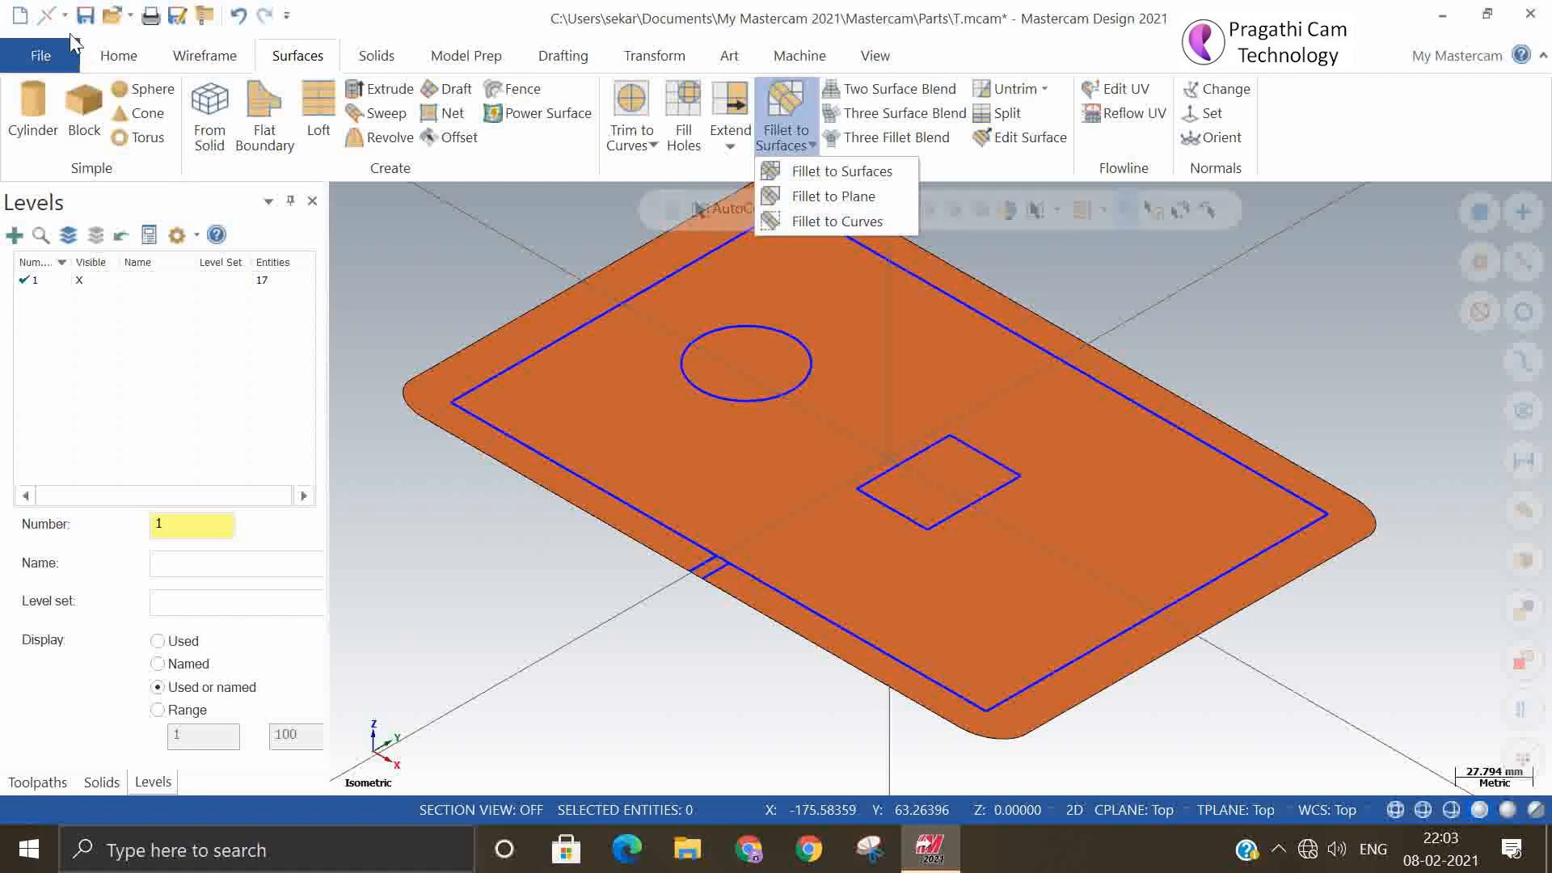
- Start a new part without saving T.mcam and create a surface block about 155 x 102 x 72 mm with its base corner at the origin
left_click(21, 18)
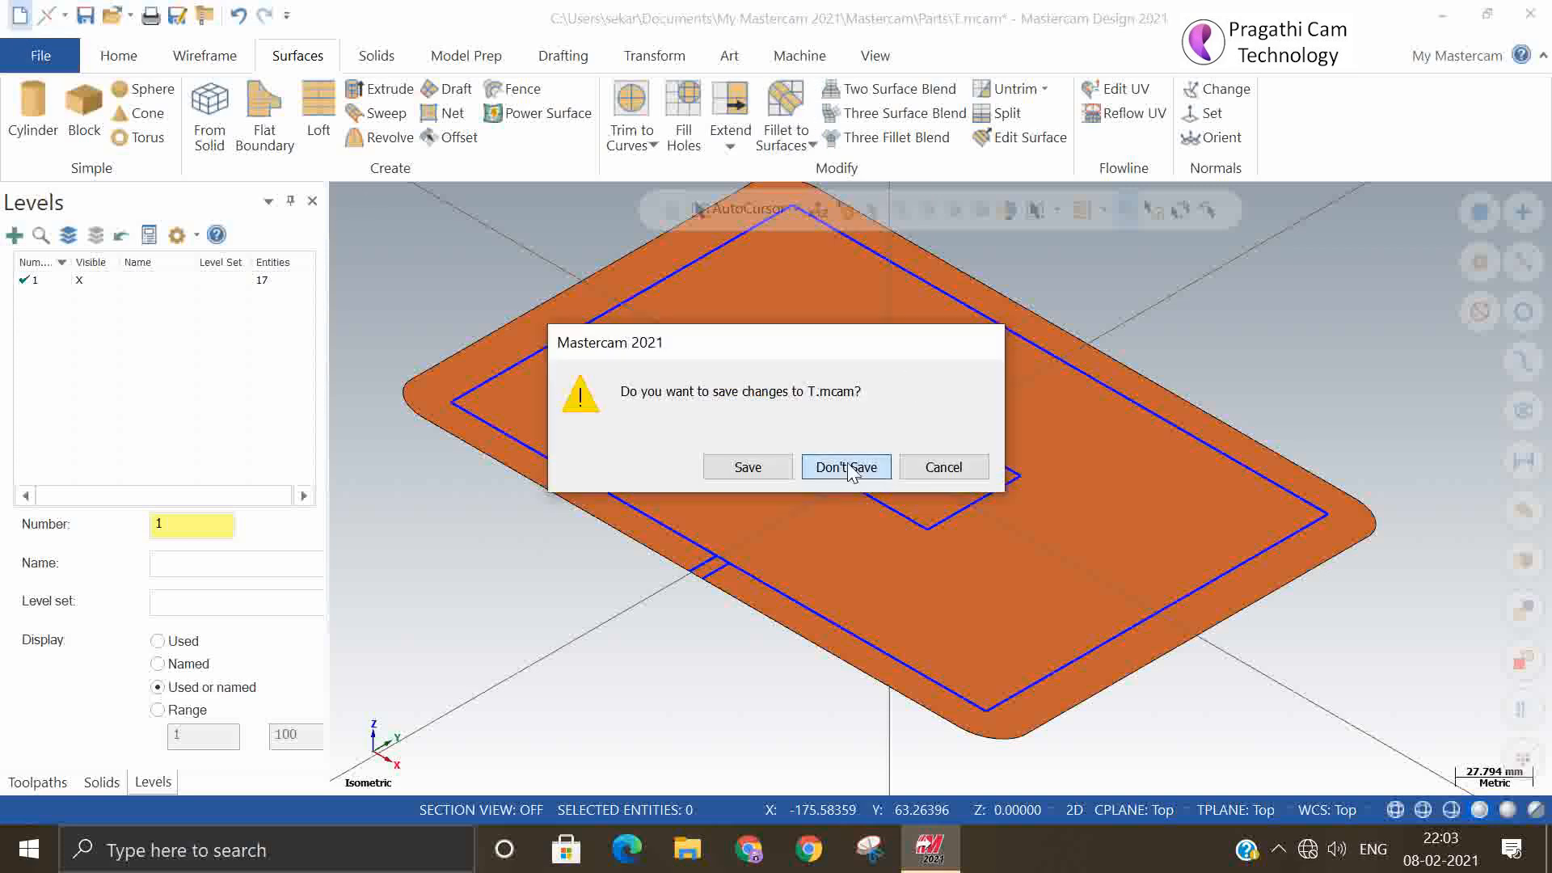
left_click(846, 467)
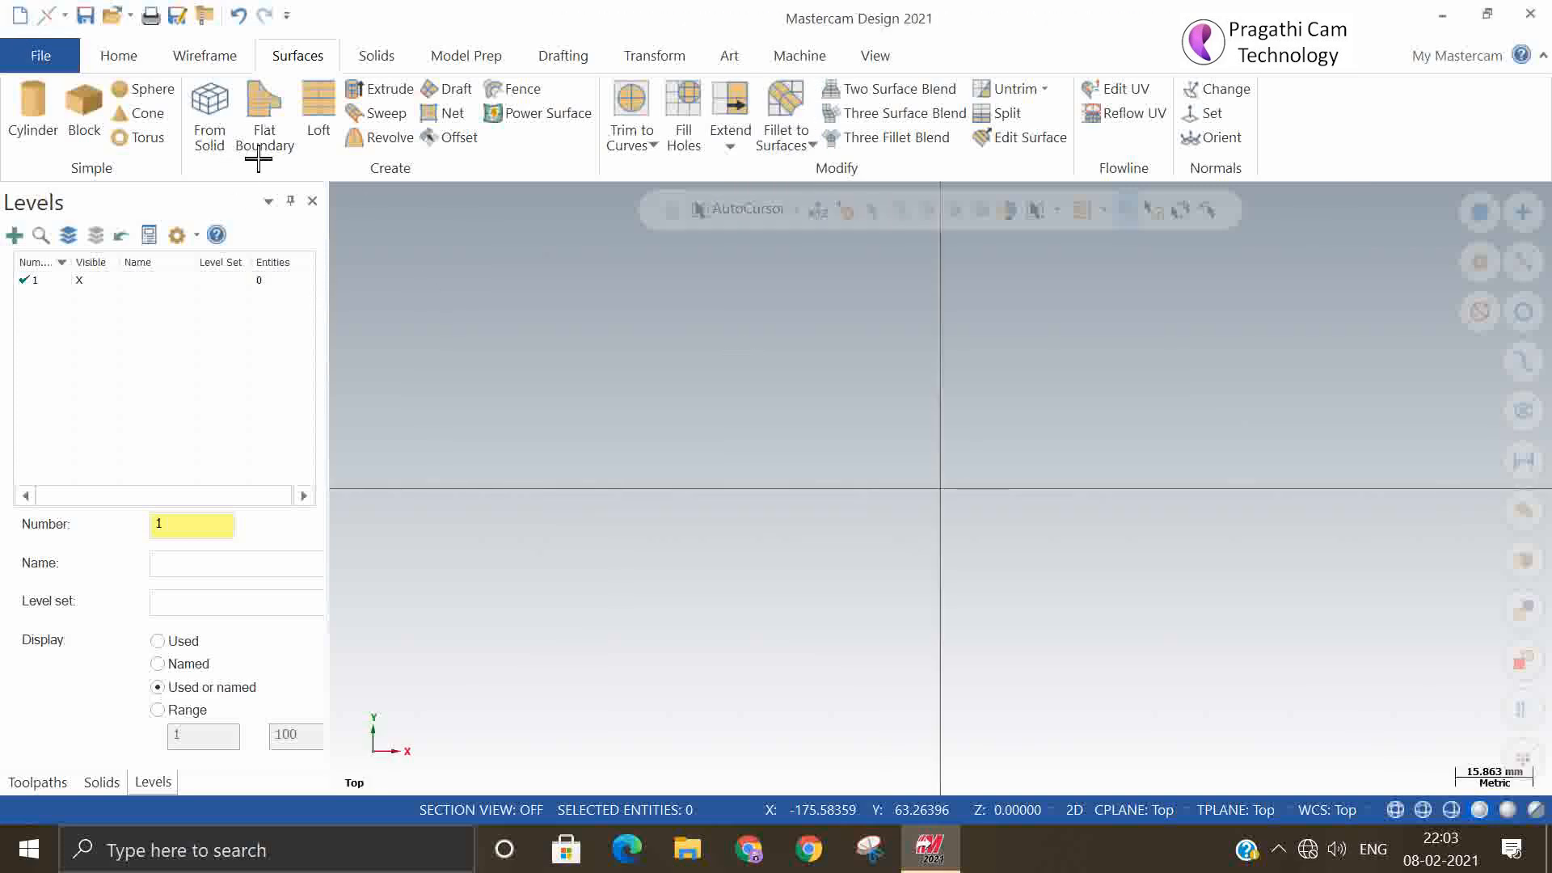
left_click(78, 102)
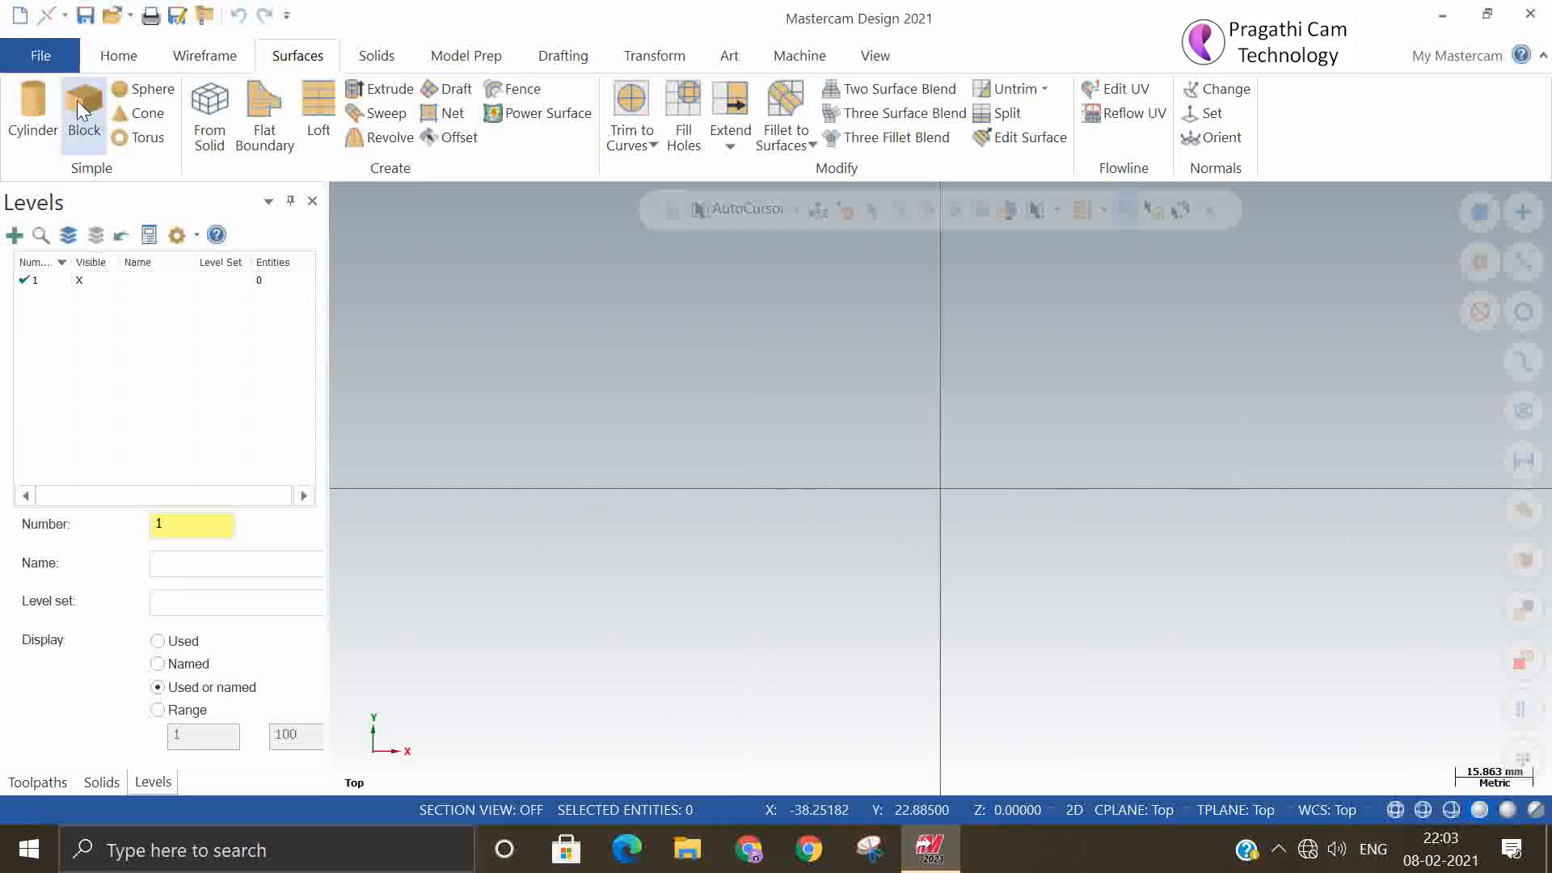
left_click(942, 490)
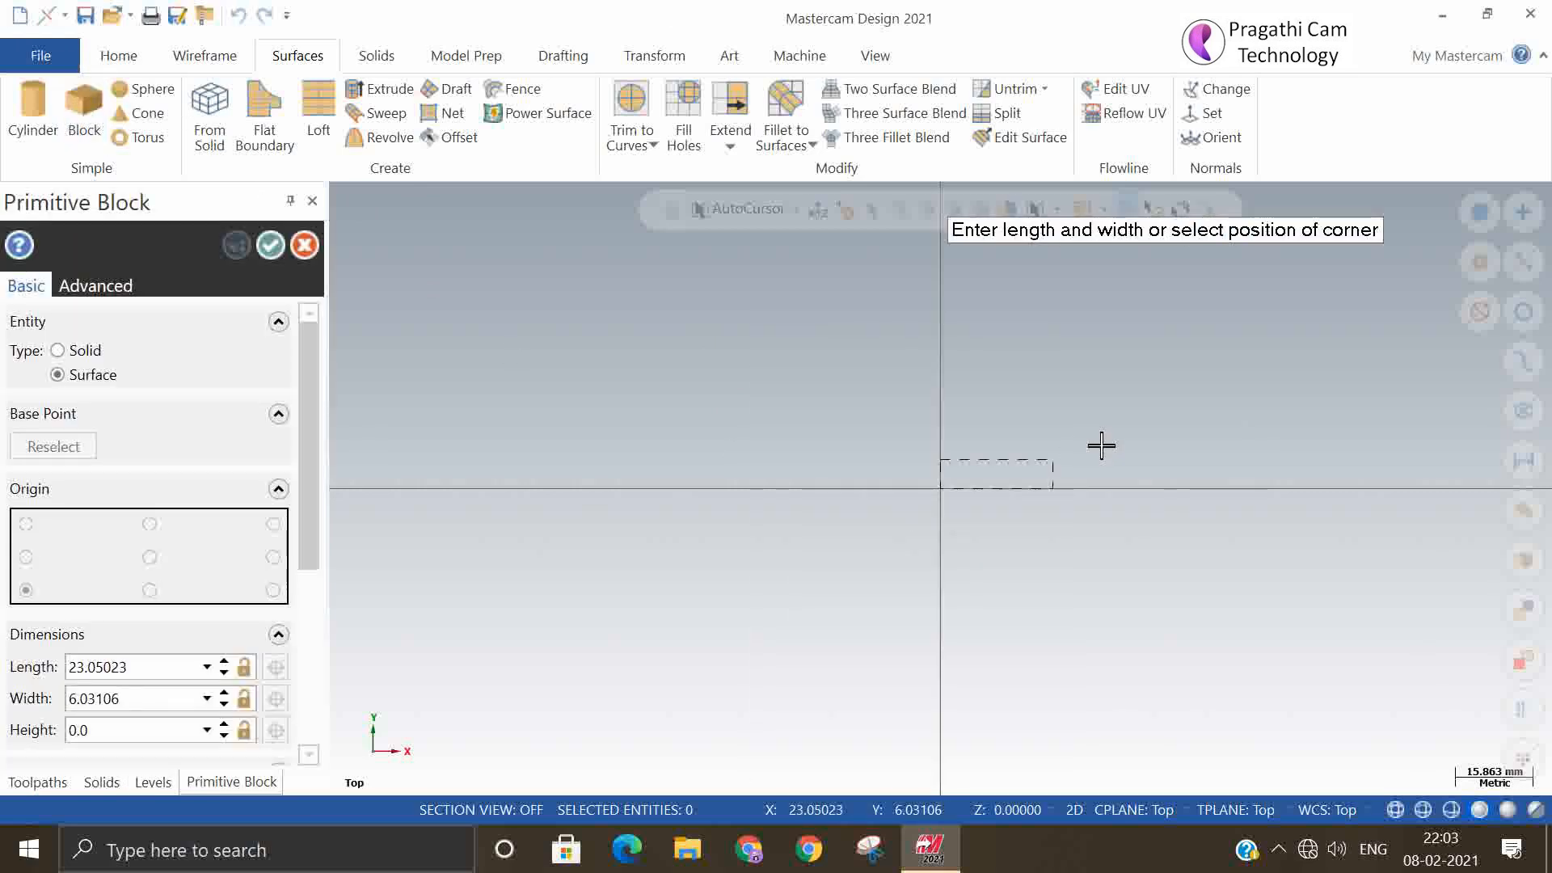
right_click(619, 530)
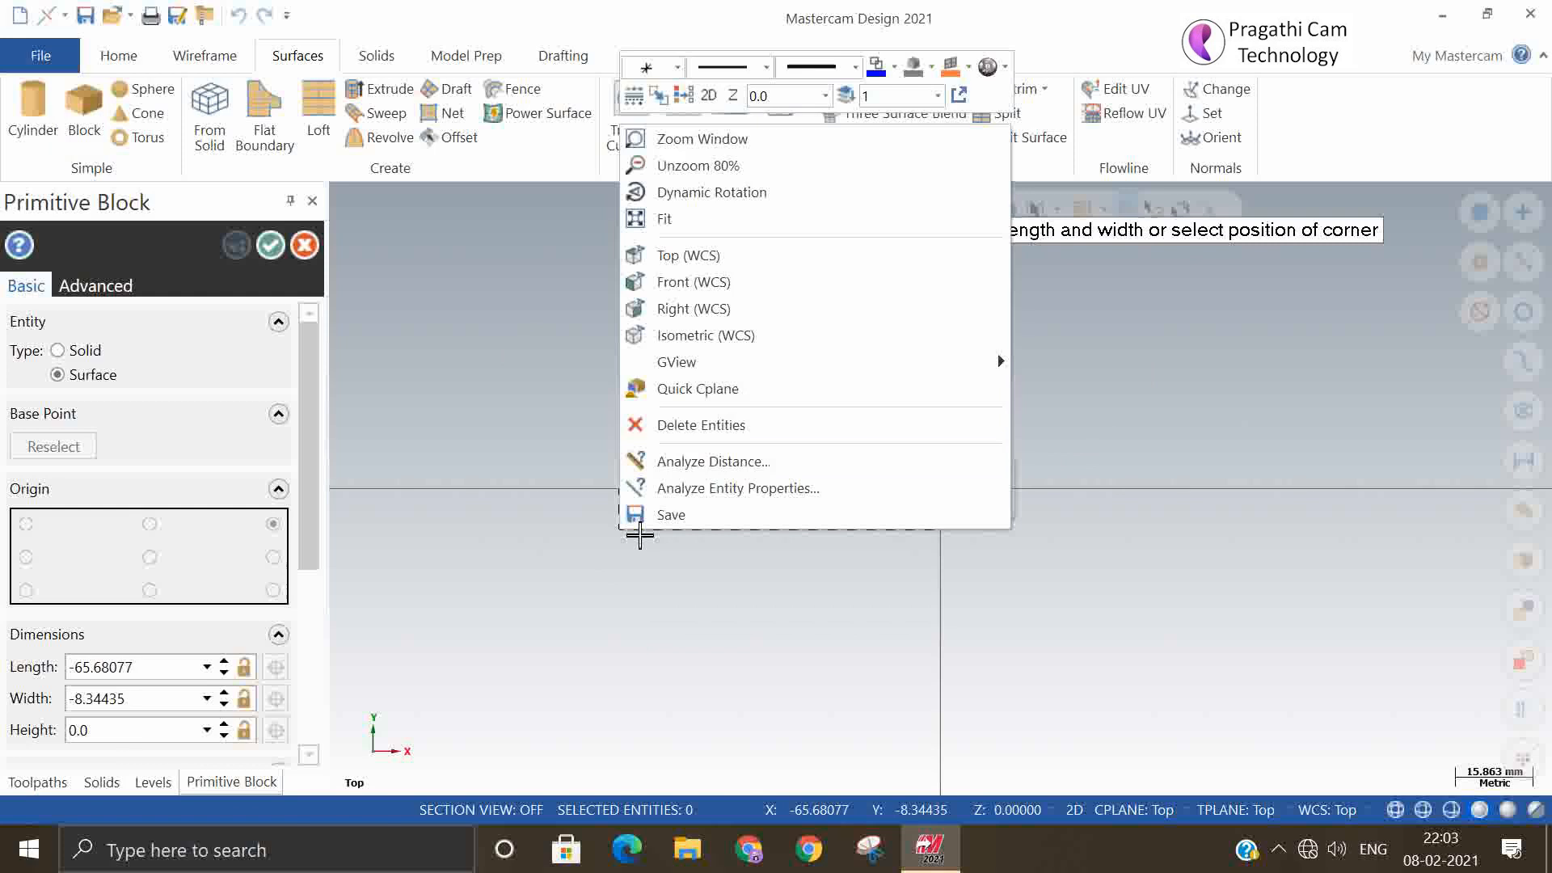
left_click(696, 337)
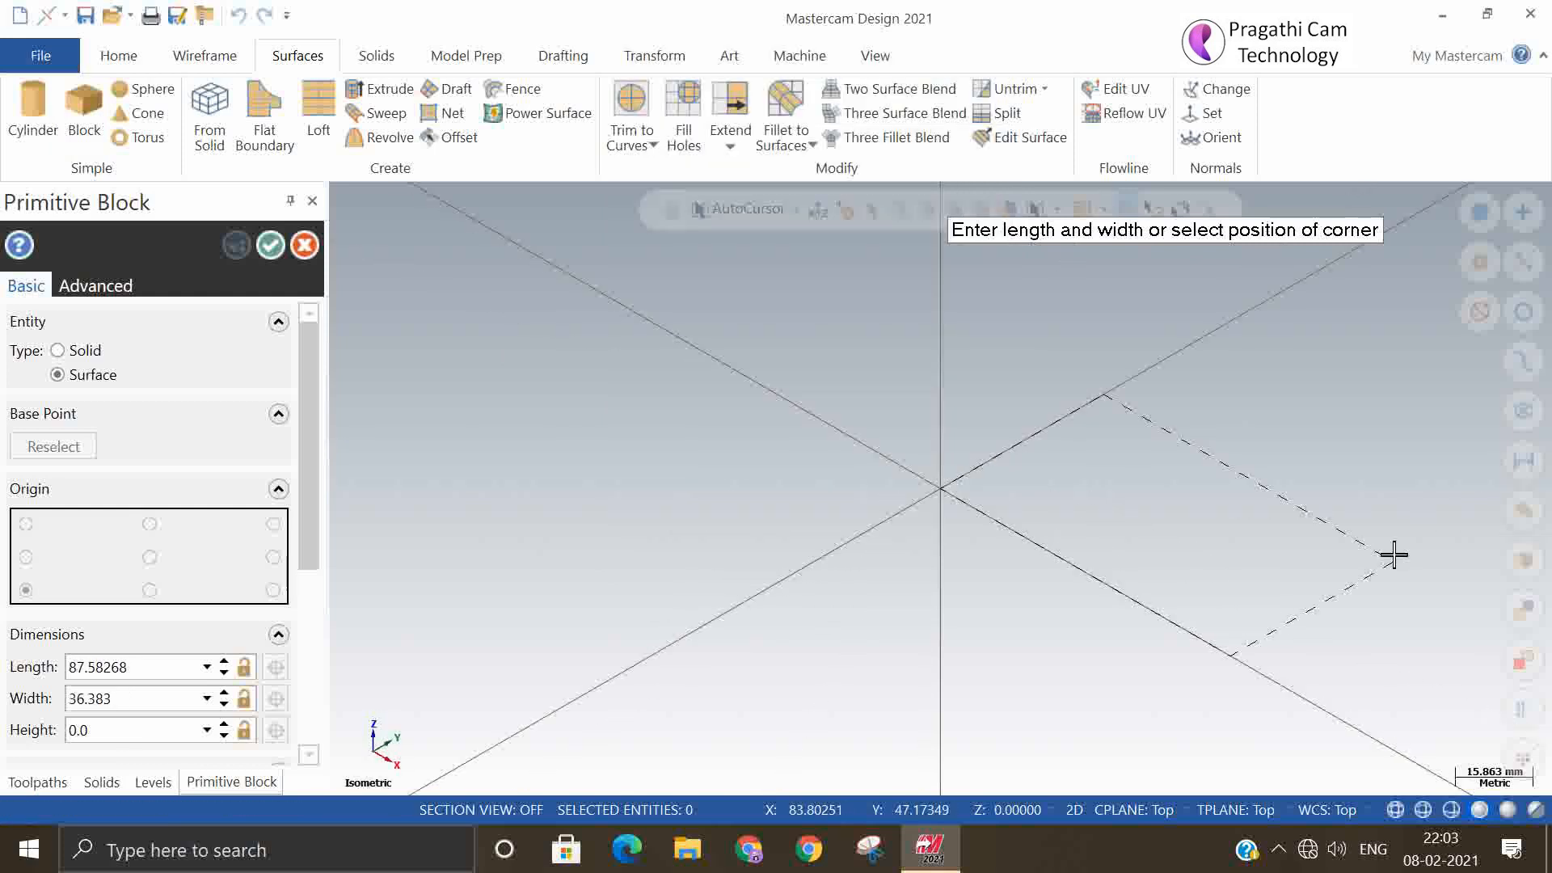
scroll(753, 688, "down", 6)
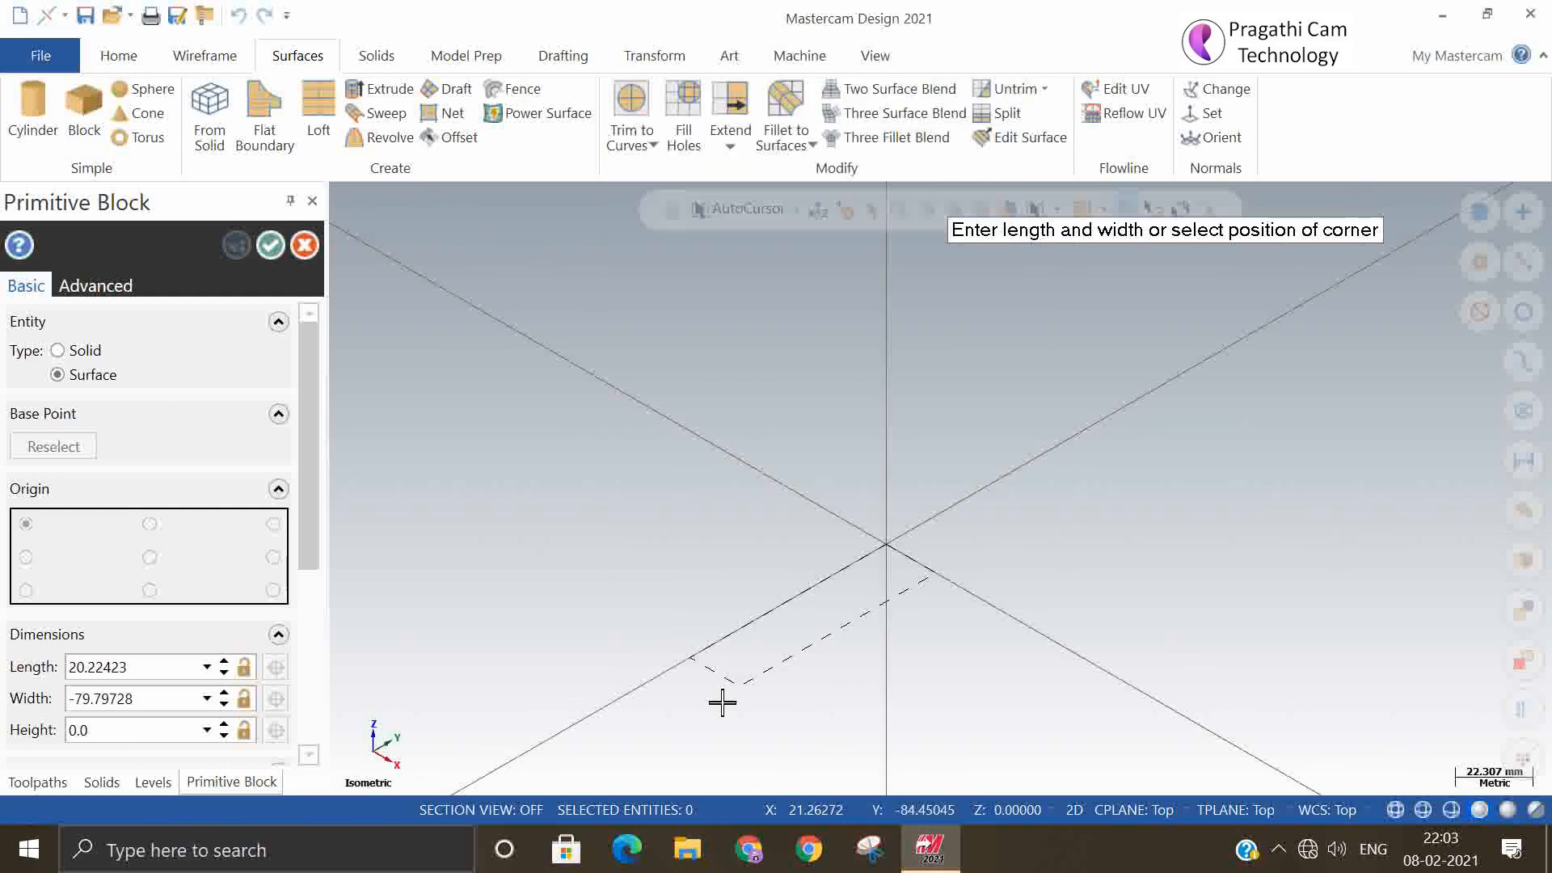
left_click(1319, 636)
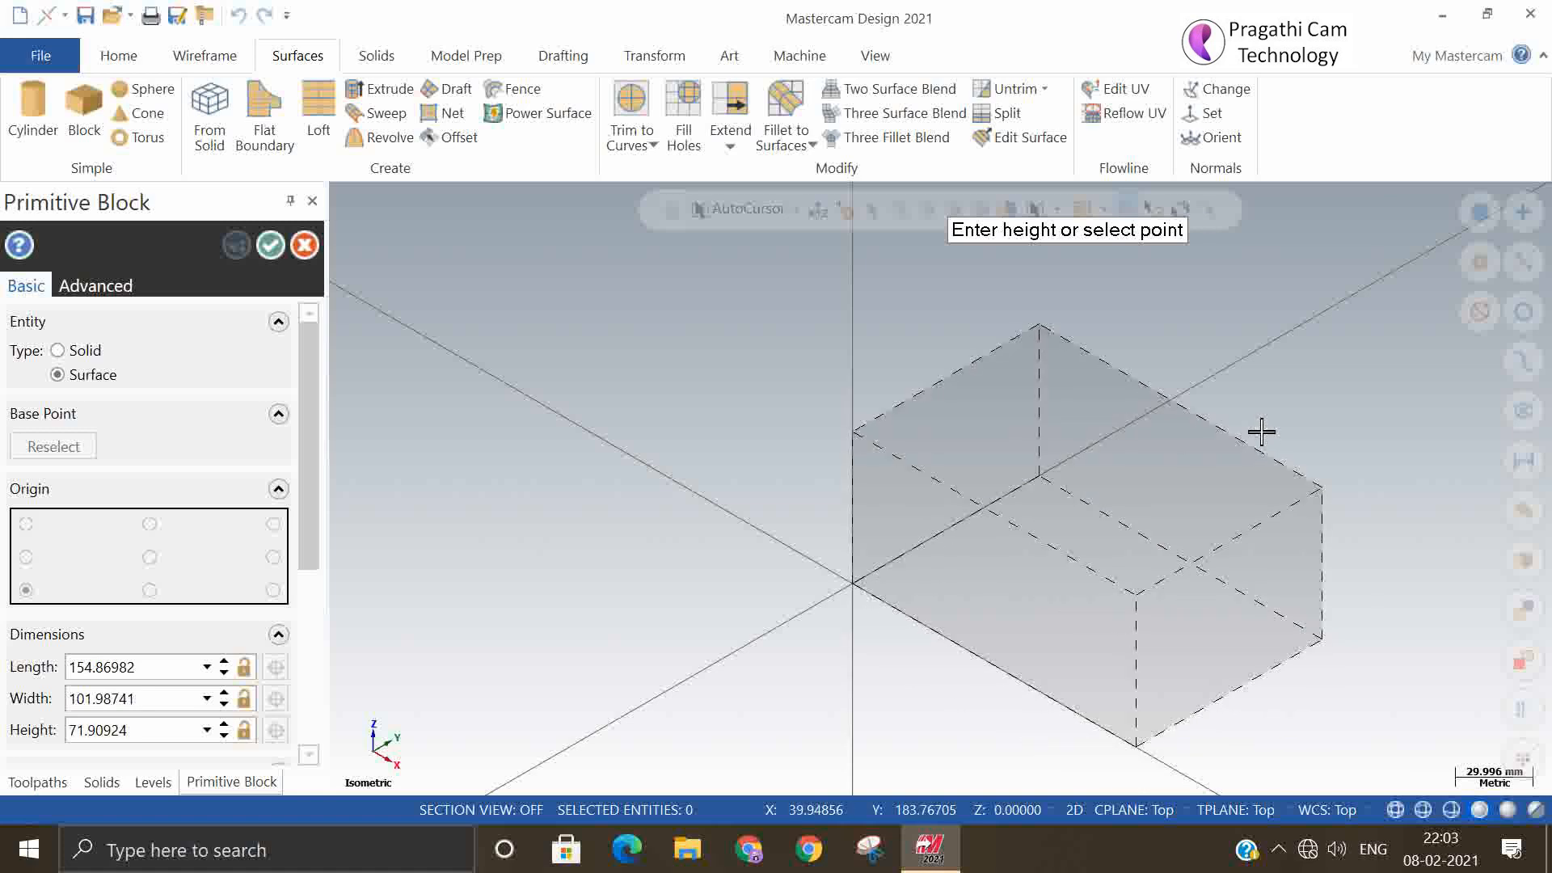
left_click(1261, 432)
left_click(270, 245)
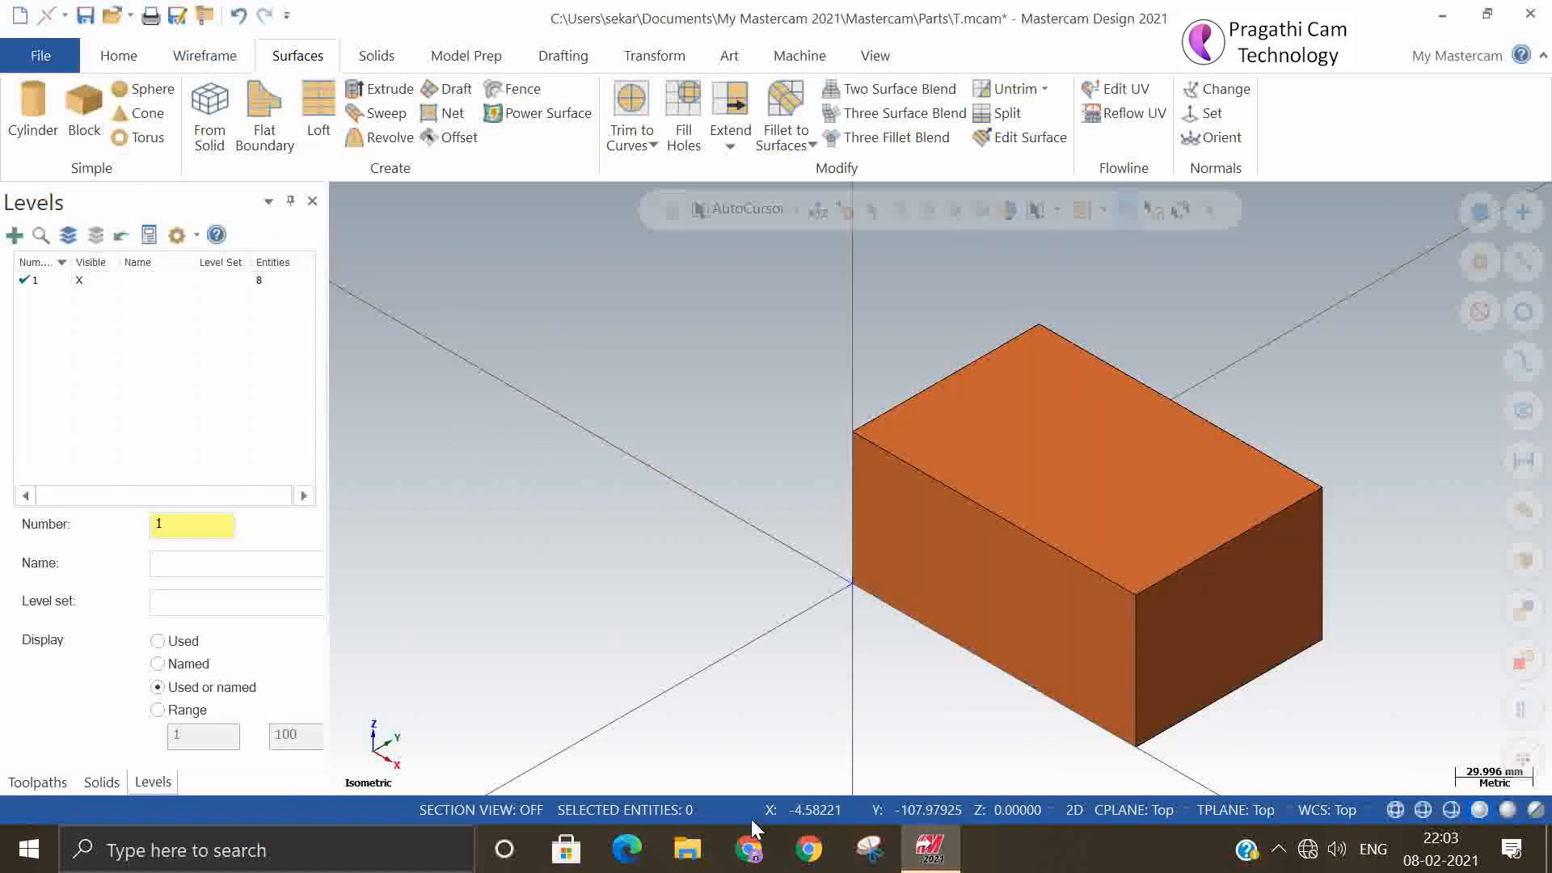
- Set the construction depth to the block's top corner directly above the origin
left_click(1076, 811)
left_click(979, 810)
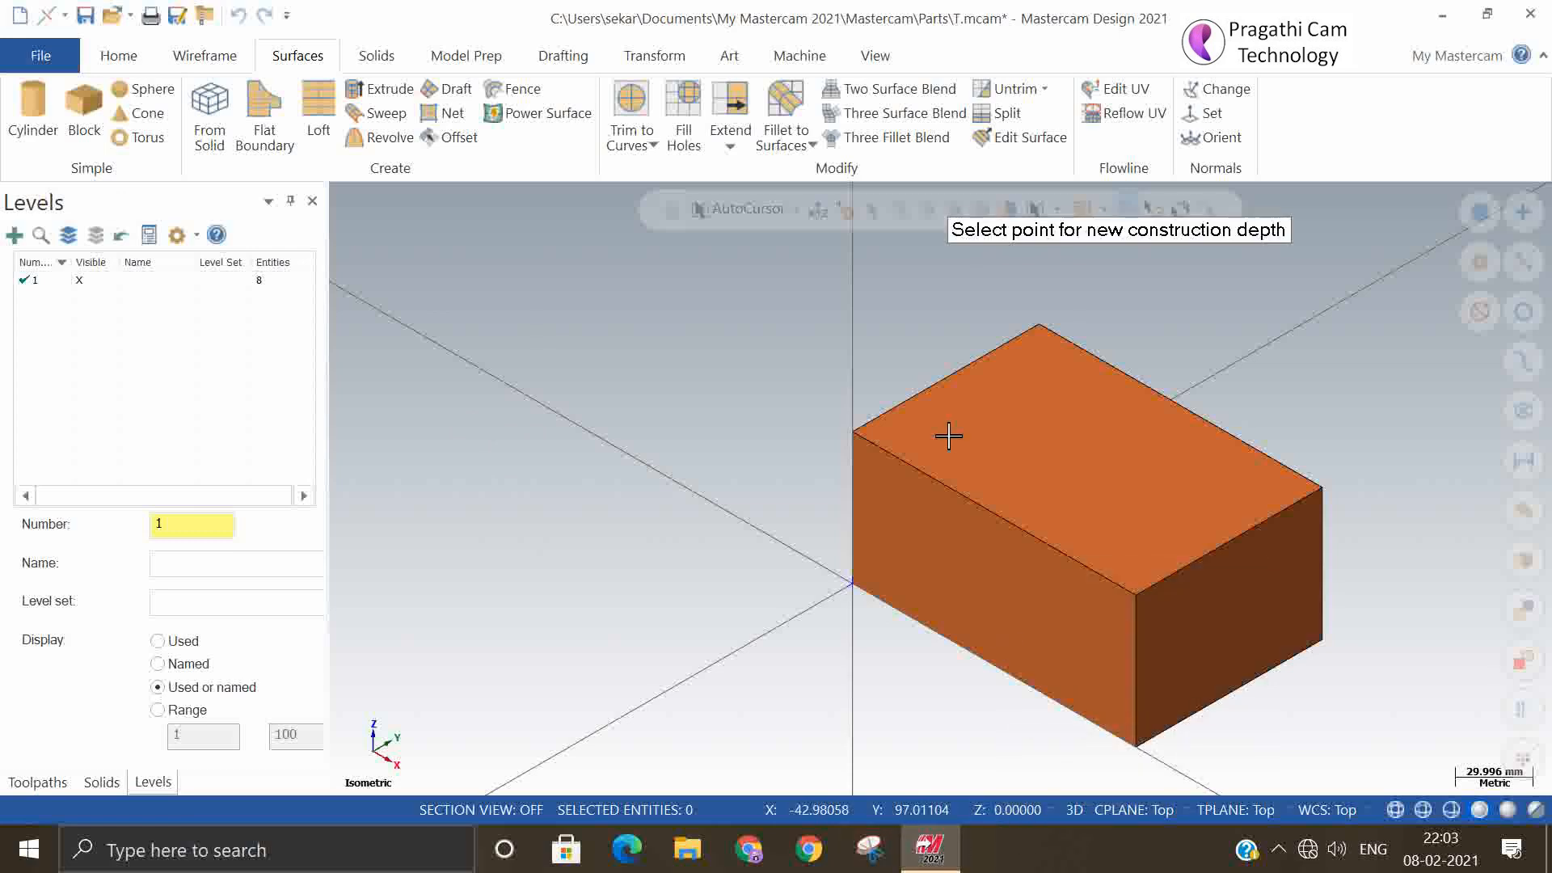
left_click(859, 428)
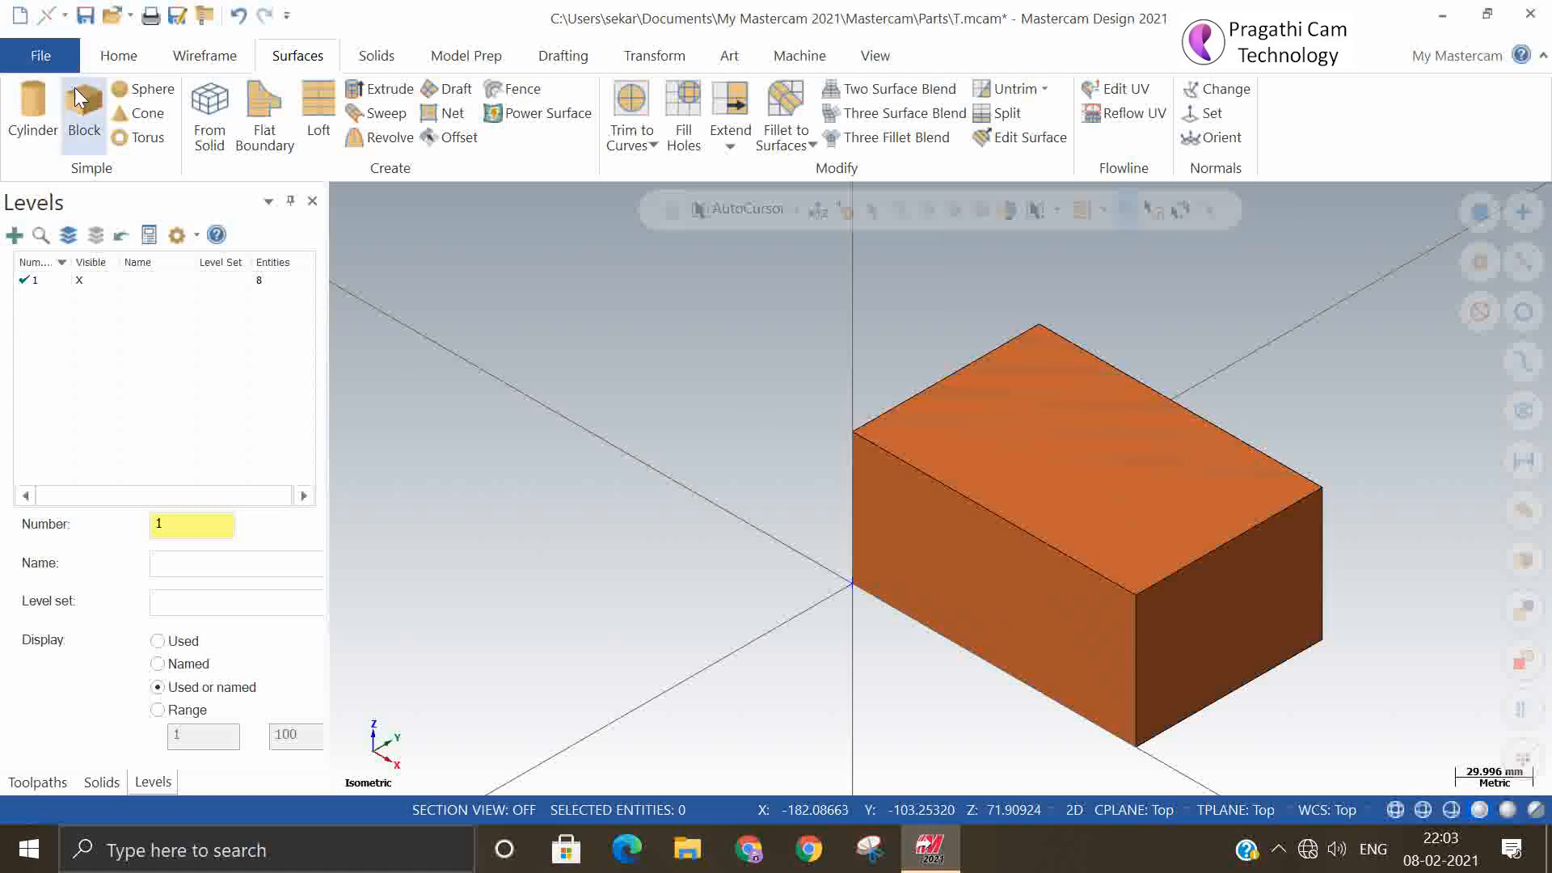
- Draw a wavy manual spline on the top plane just inside the block's front edge, running slightly past both ends
left_click(205, 58)
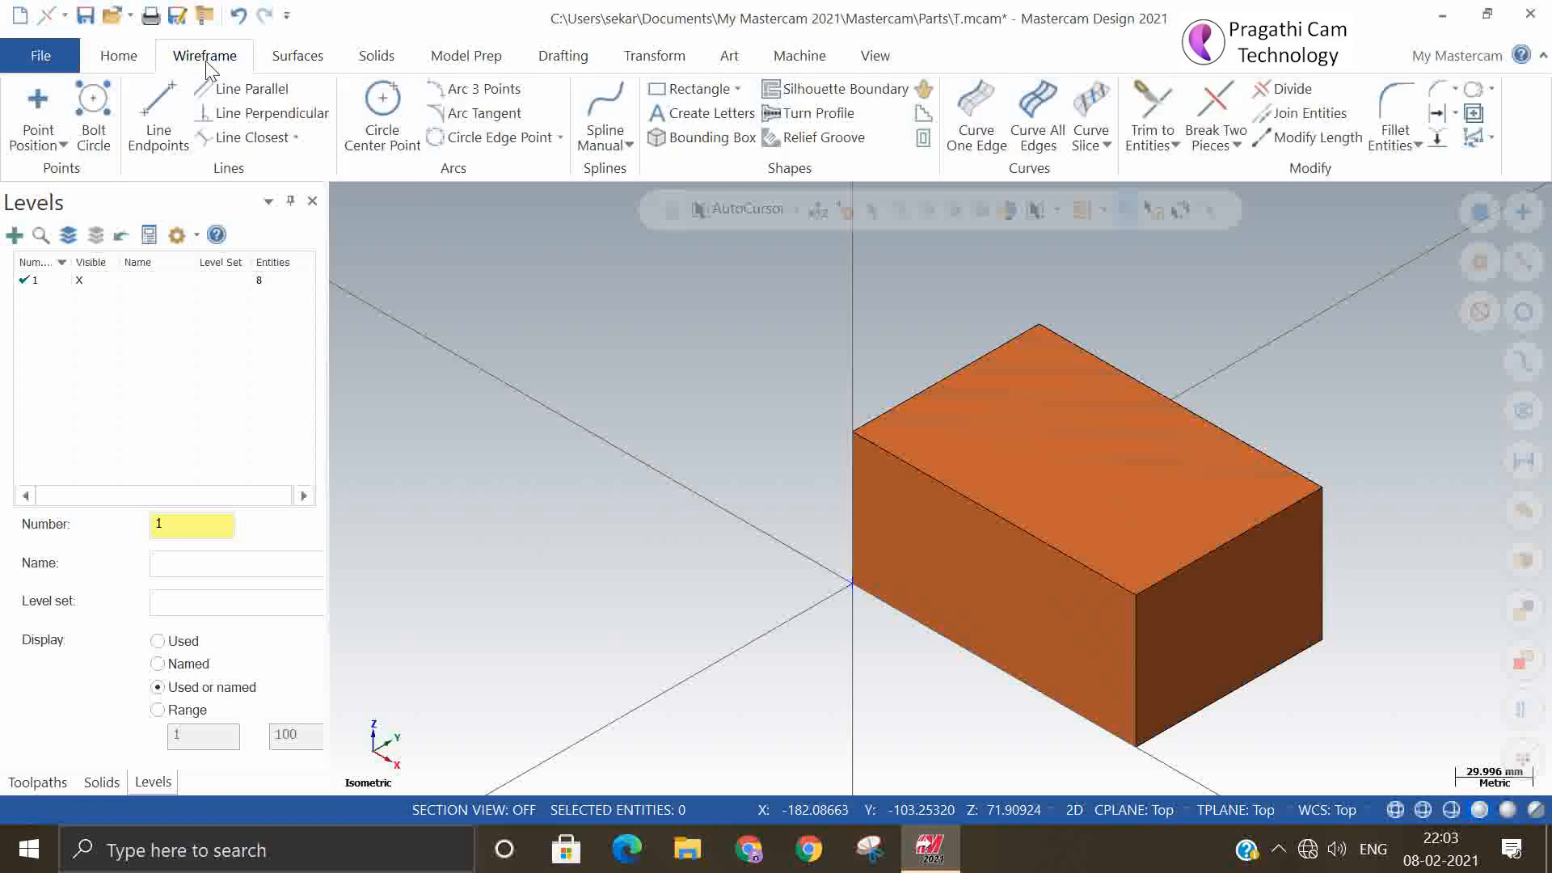
left_click(606, 117)
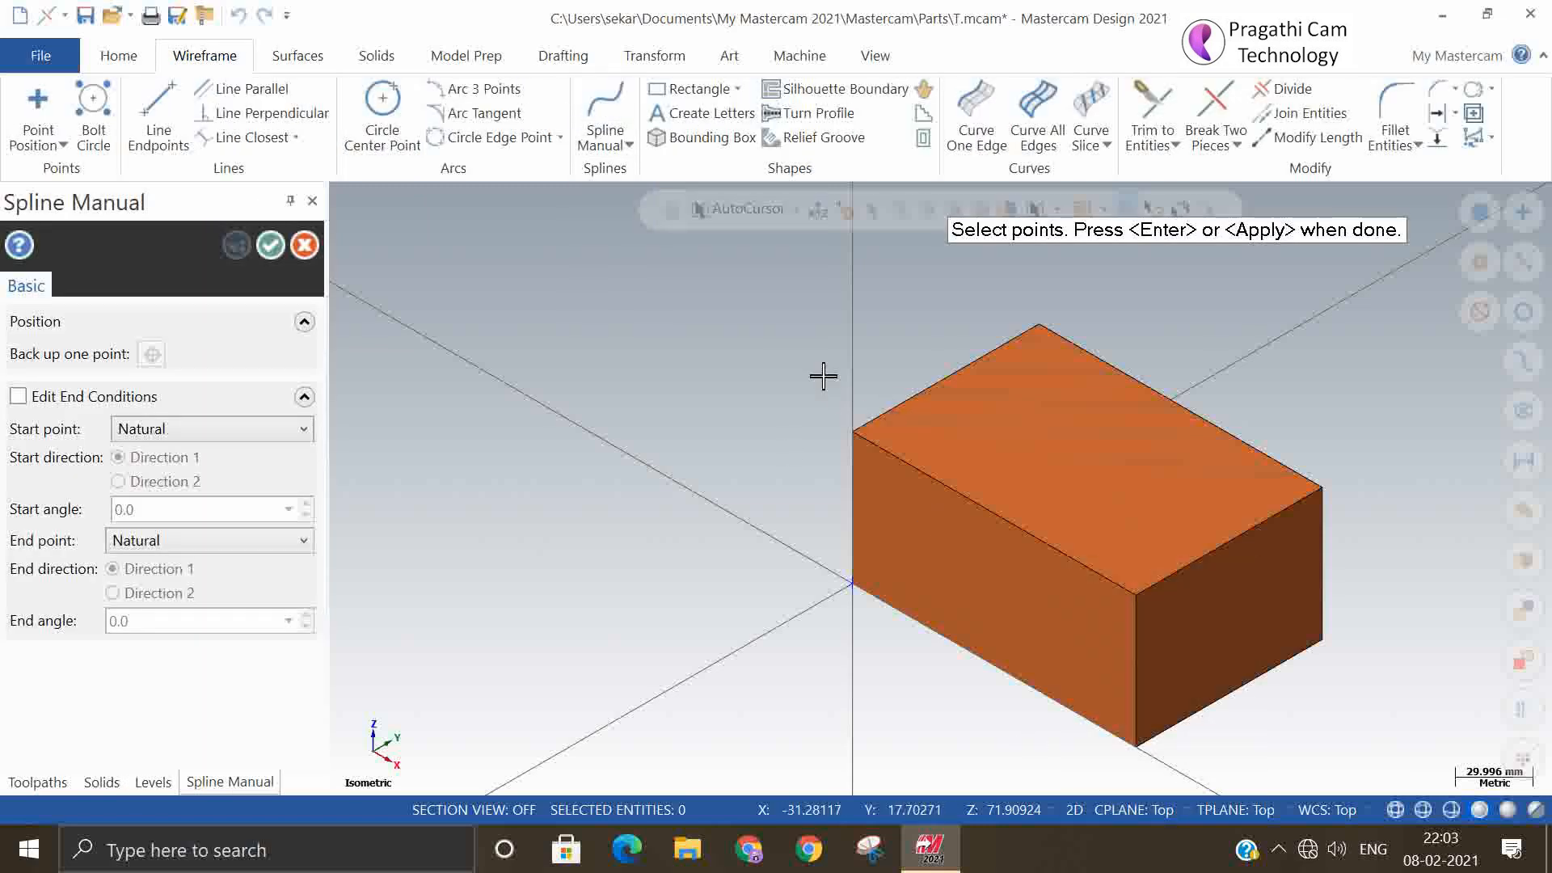
right_click(798, 361)
left_click(846, 491)
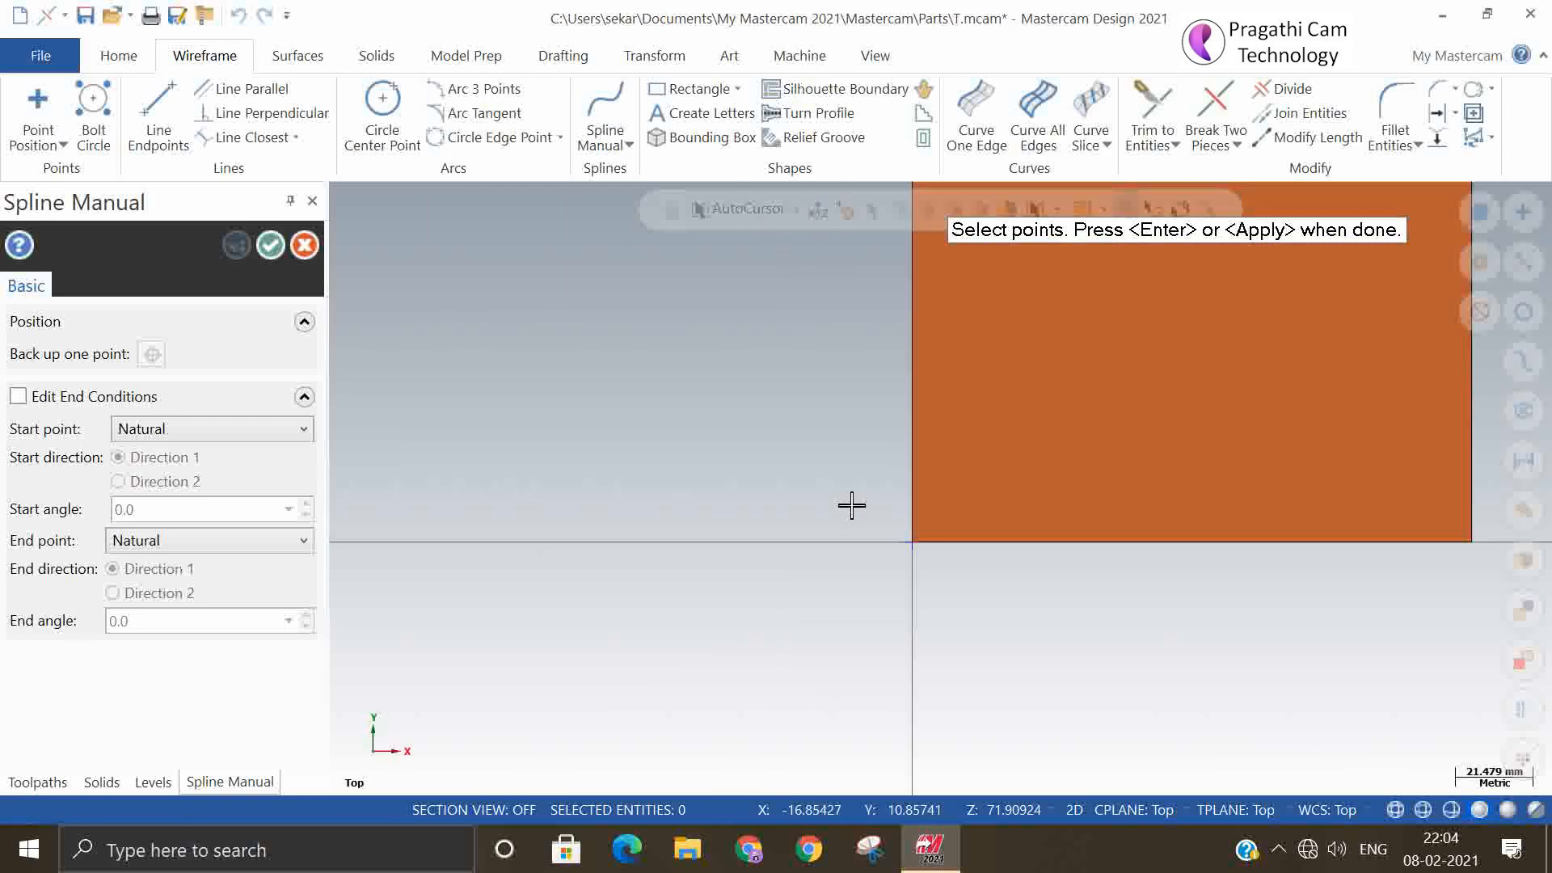
left_click(887, 515)
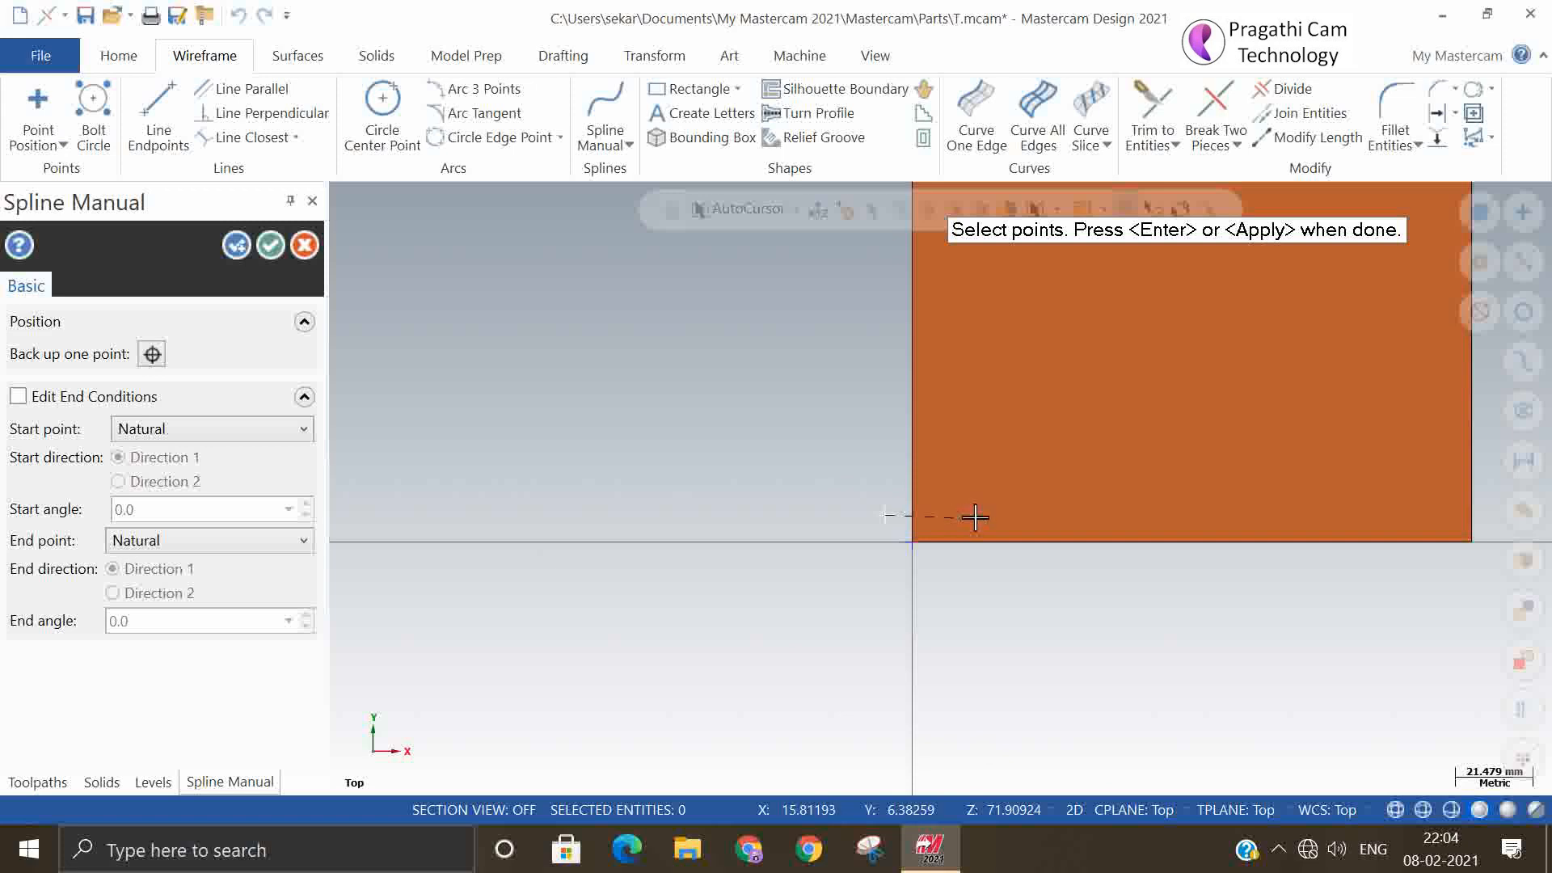
left_click(1096, 522)
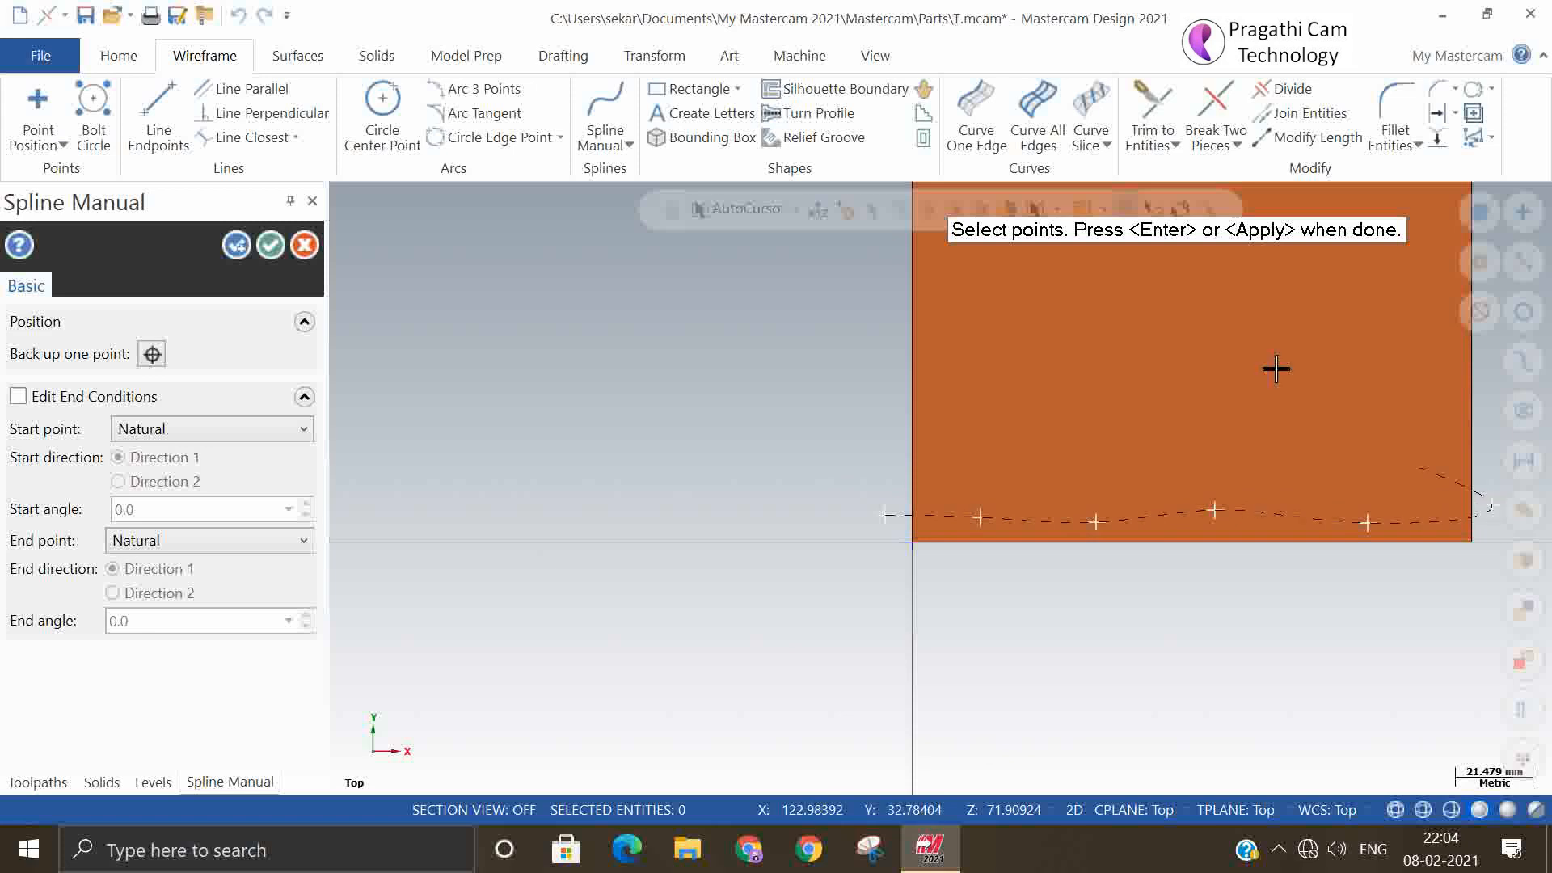
left_click(271, 244)
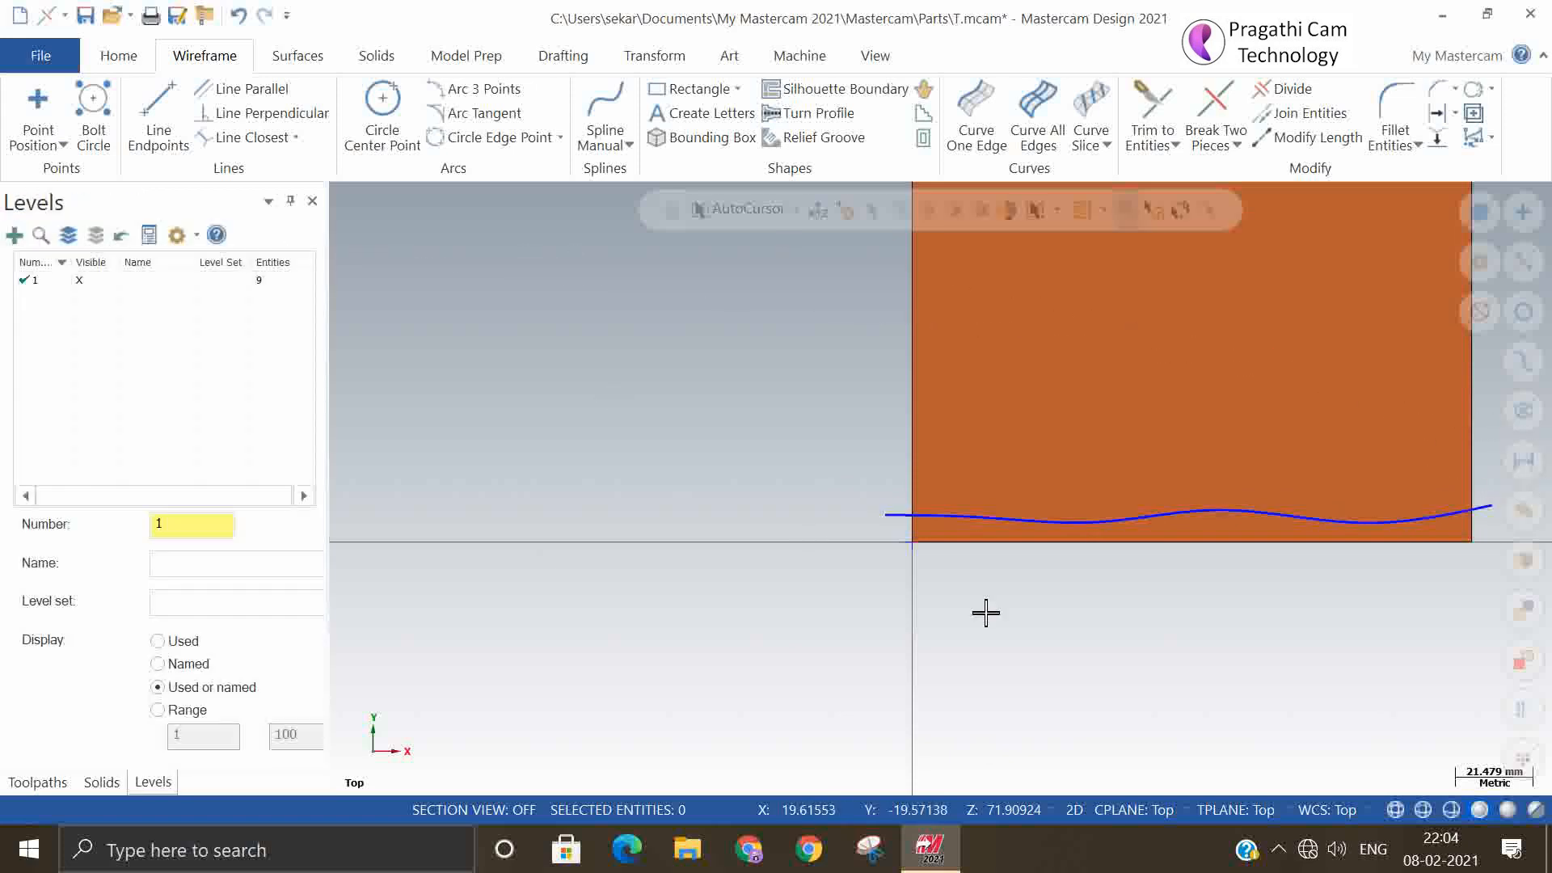
middle_click_drag(1010, 608, 847, 542)
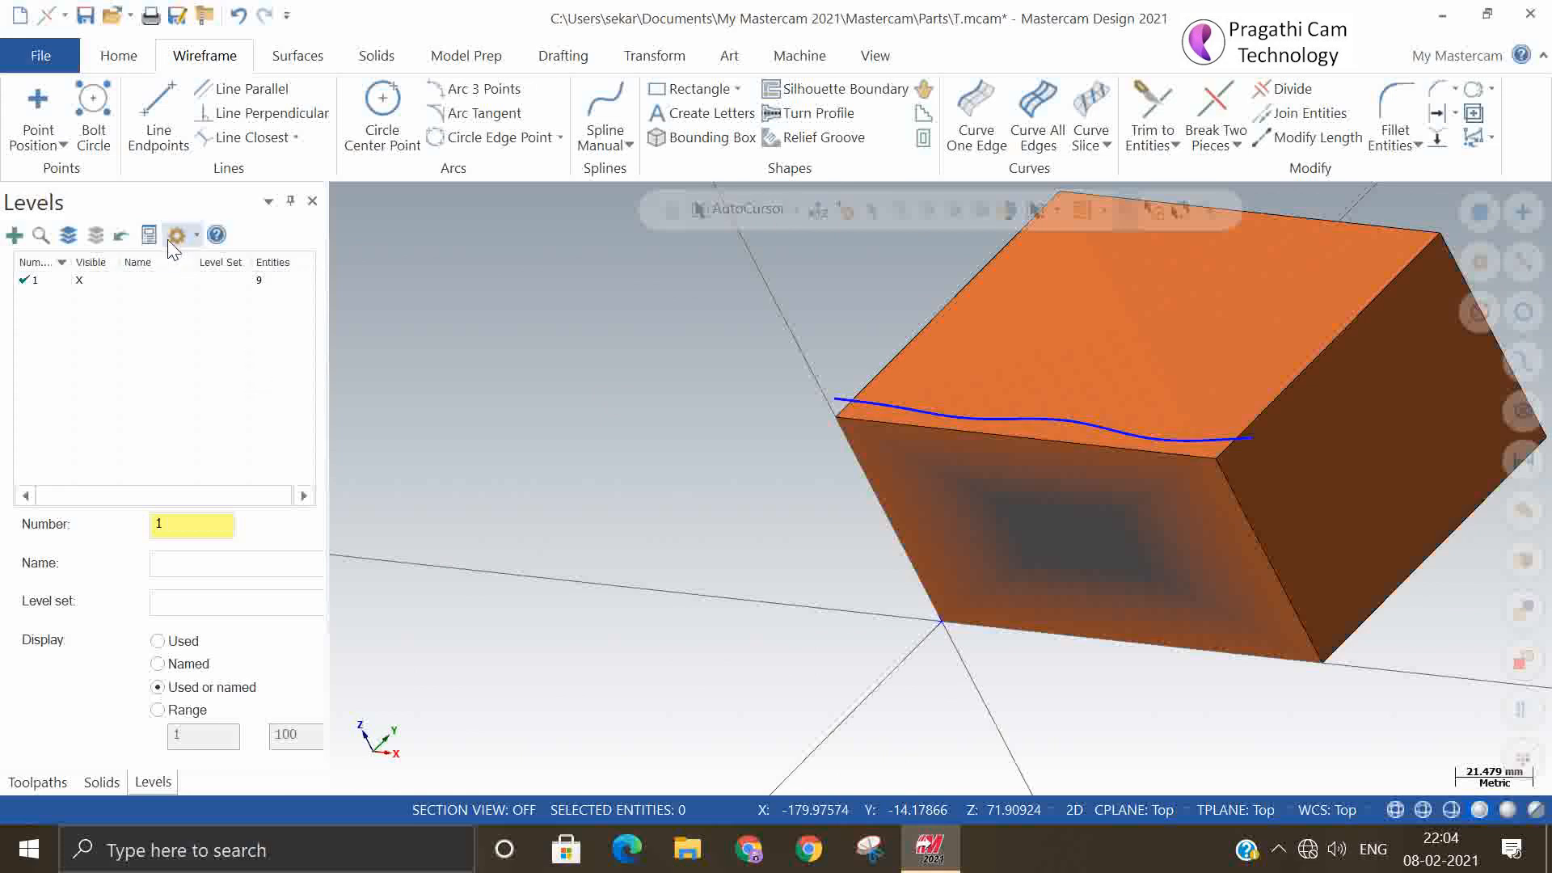
- Delete the solid body that overlaps the block's surfaces, keeping the surfaces and the spline
left_click(1521, 563)
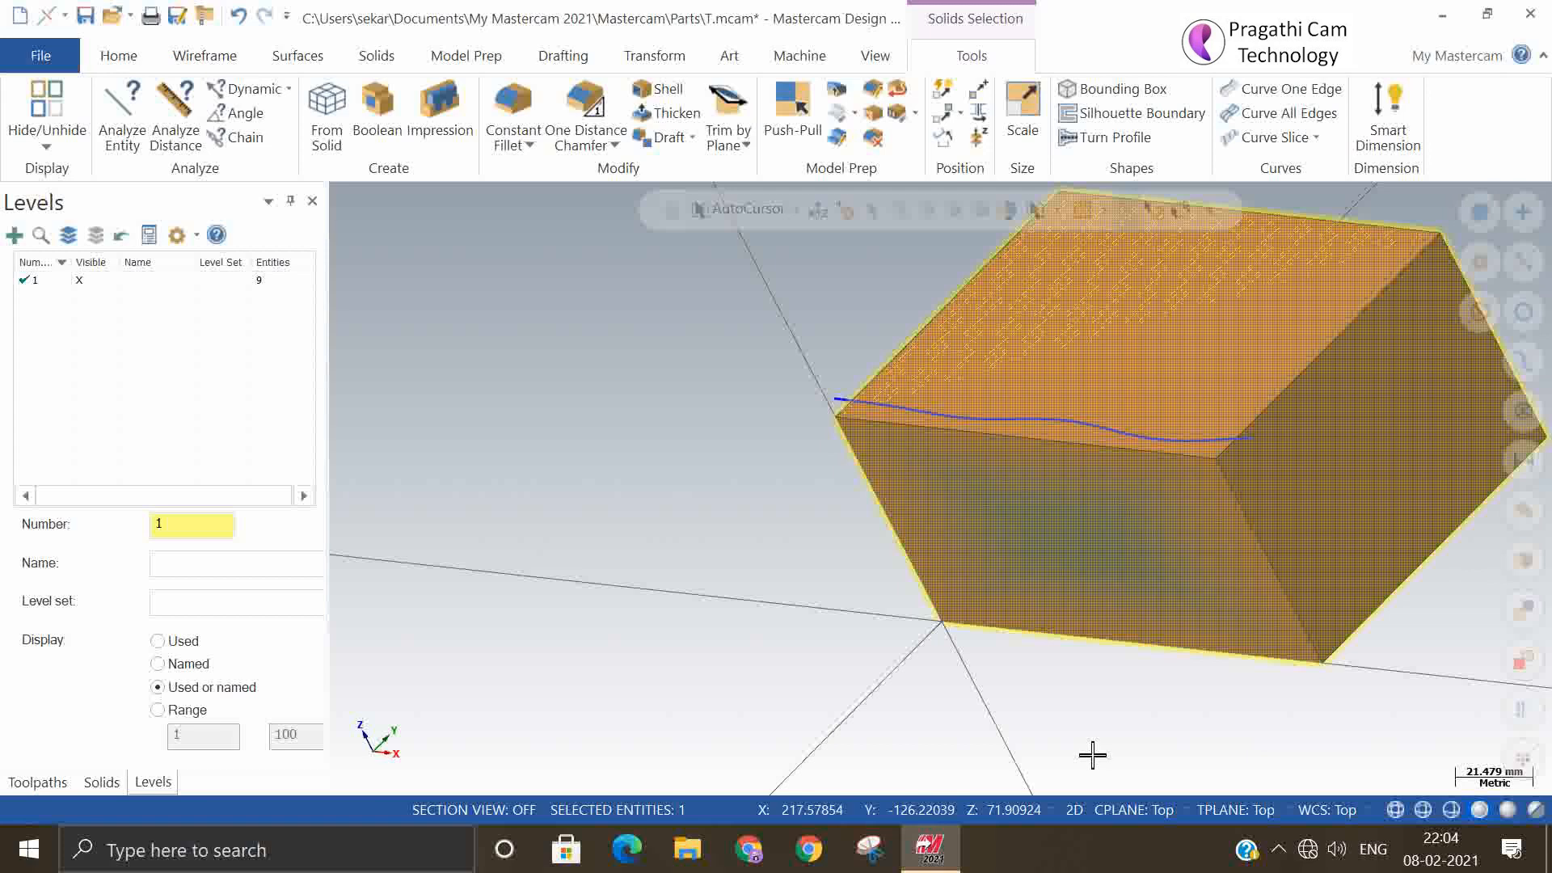
key("Escape")
scroll(440, 614, "down", 3)
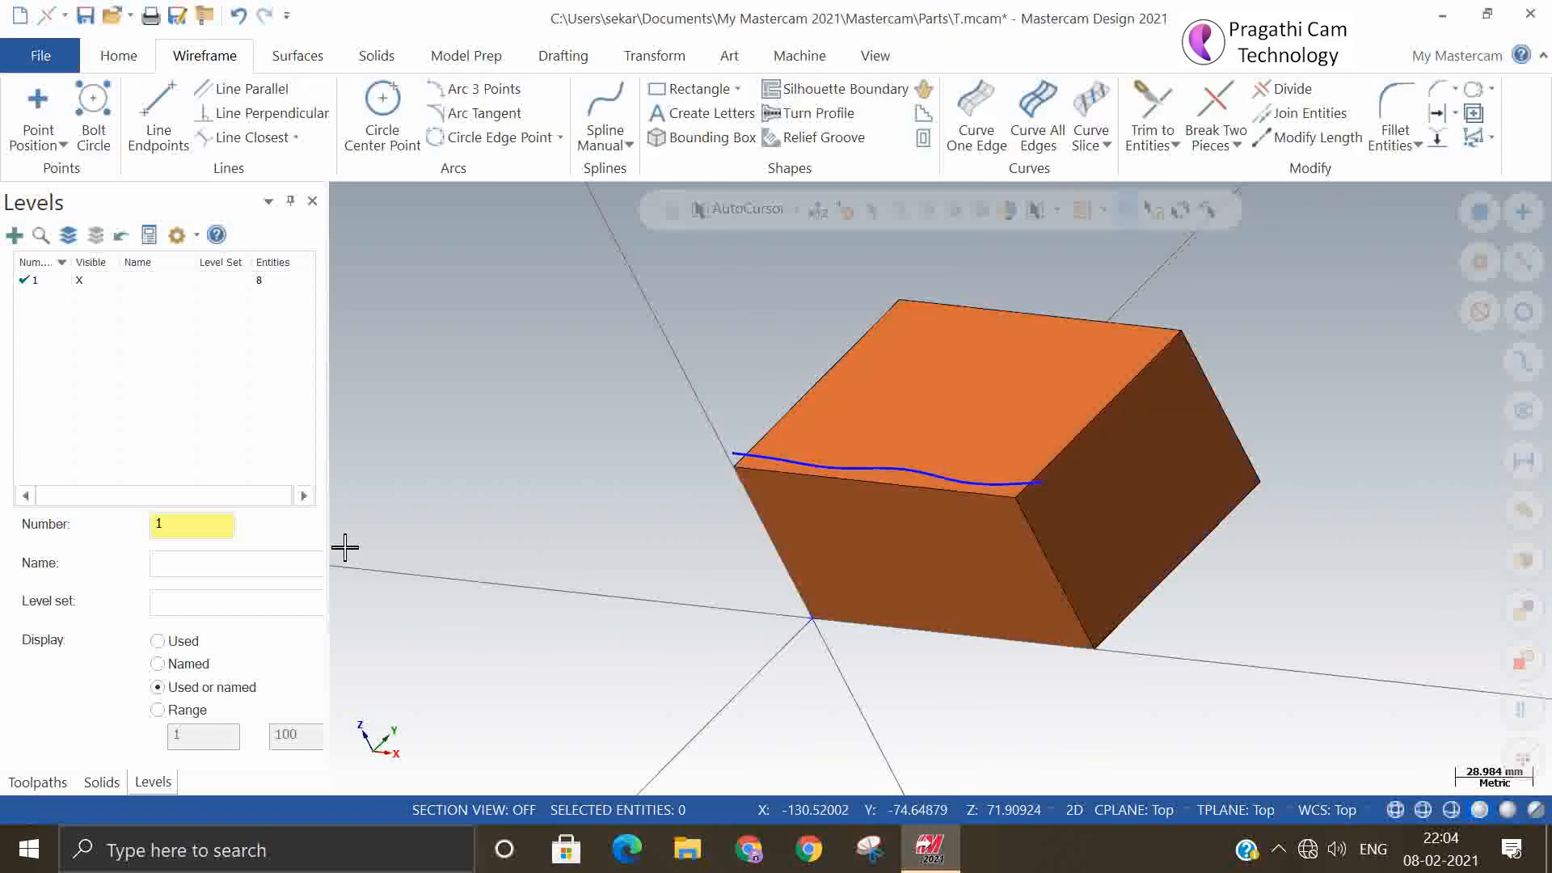
- Start a Fillet to Curves on the block's top and front surfaces and chain the spline as its curve
right_click(322, 532)
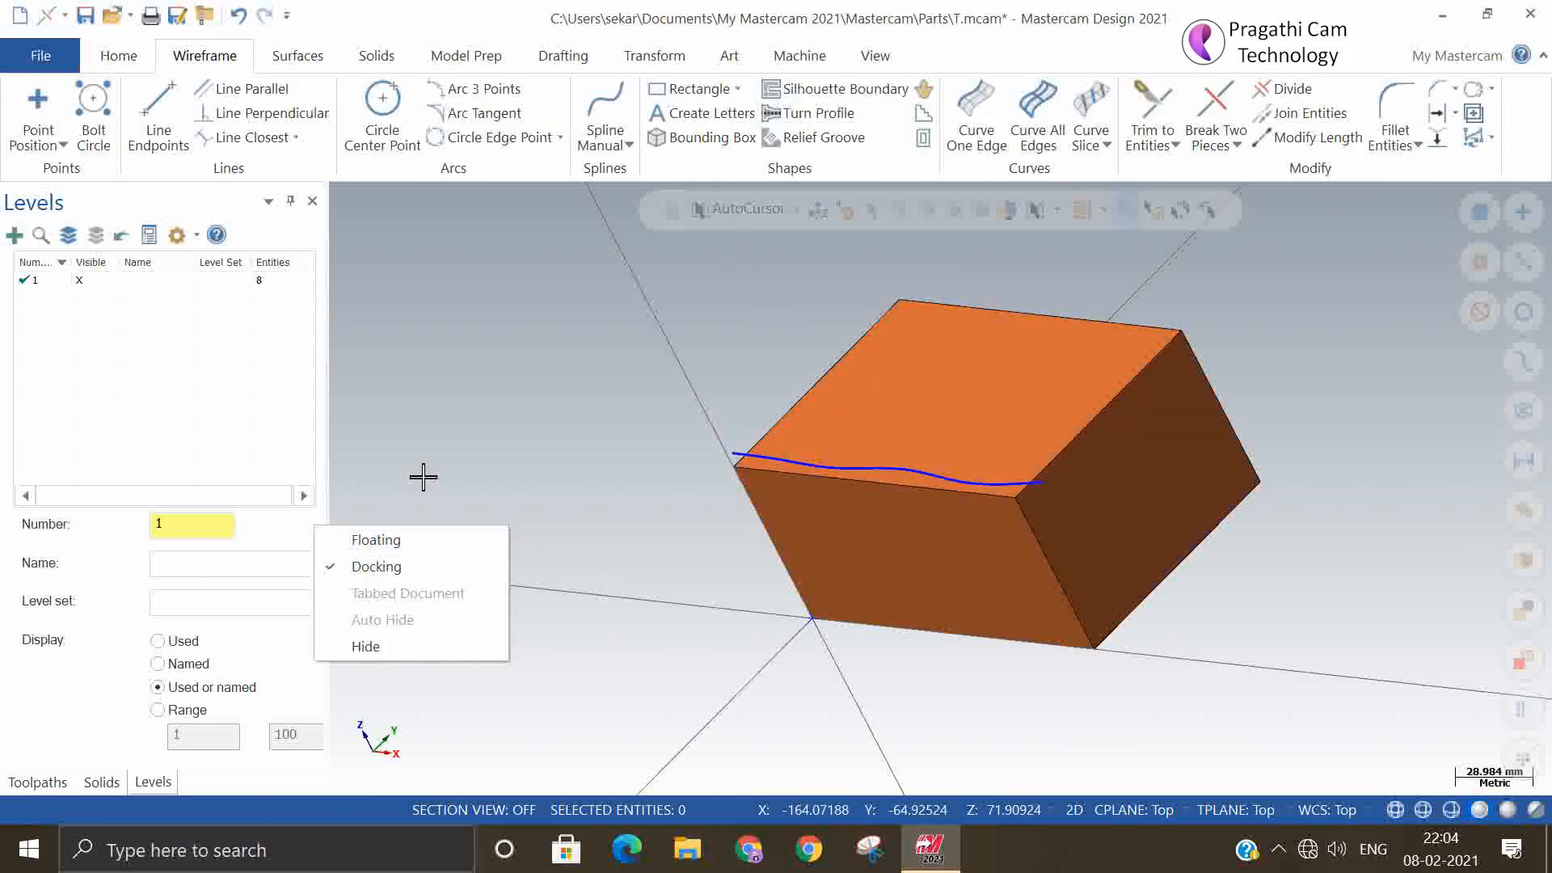
right_click(472, 424)
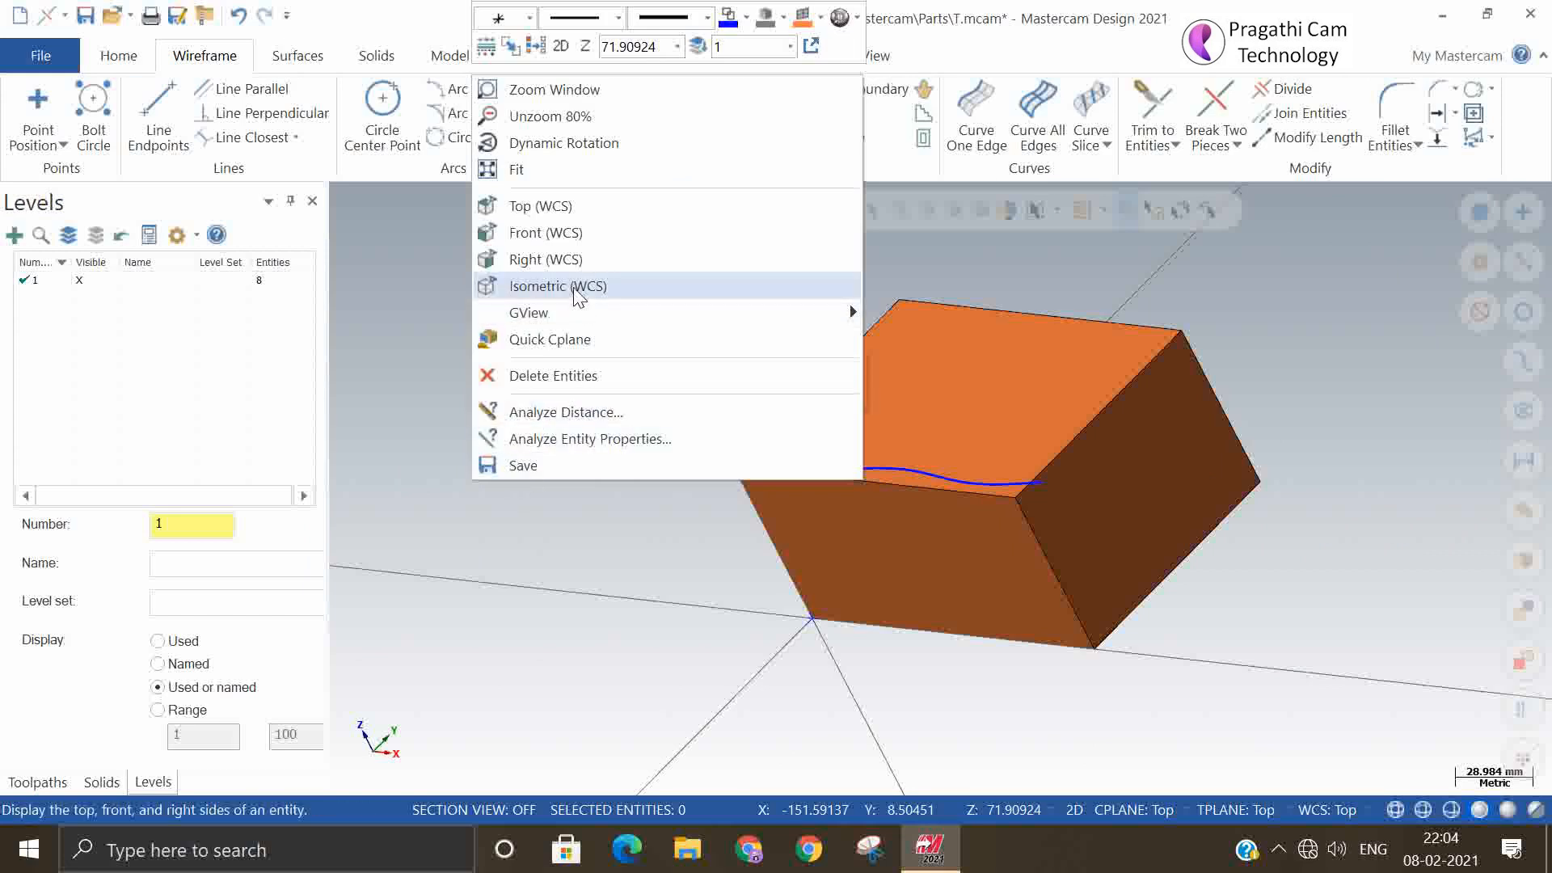
left_click(577, 289)
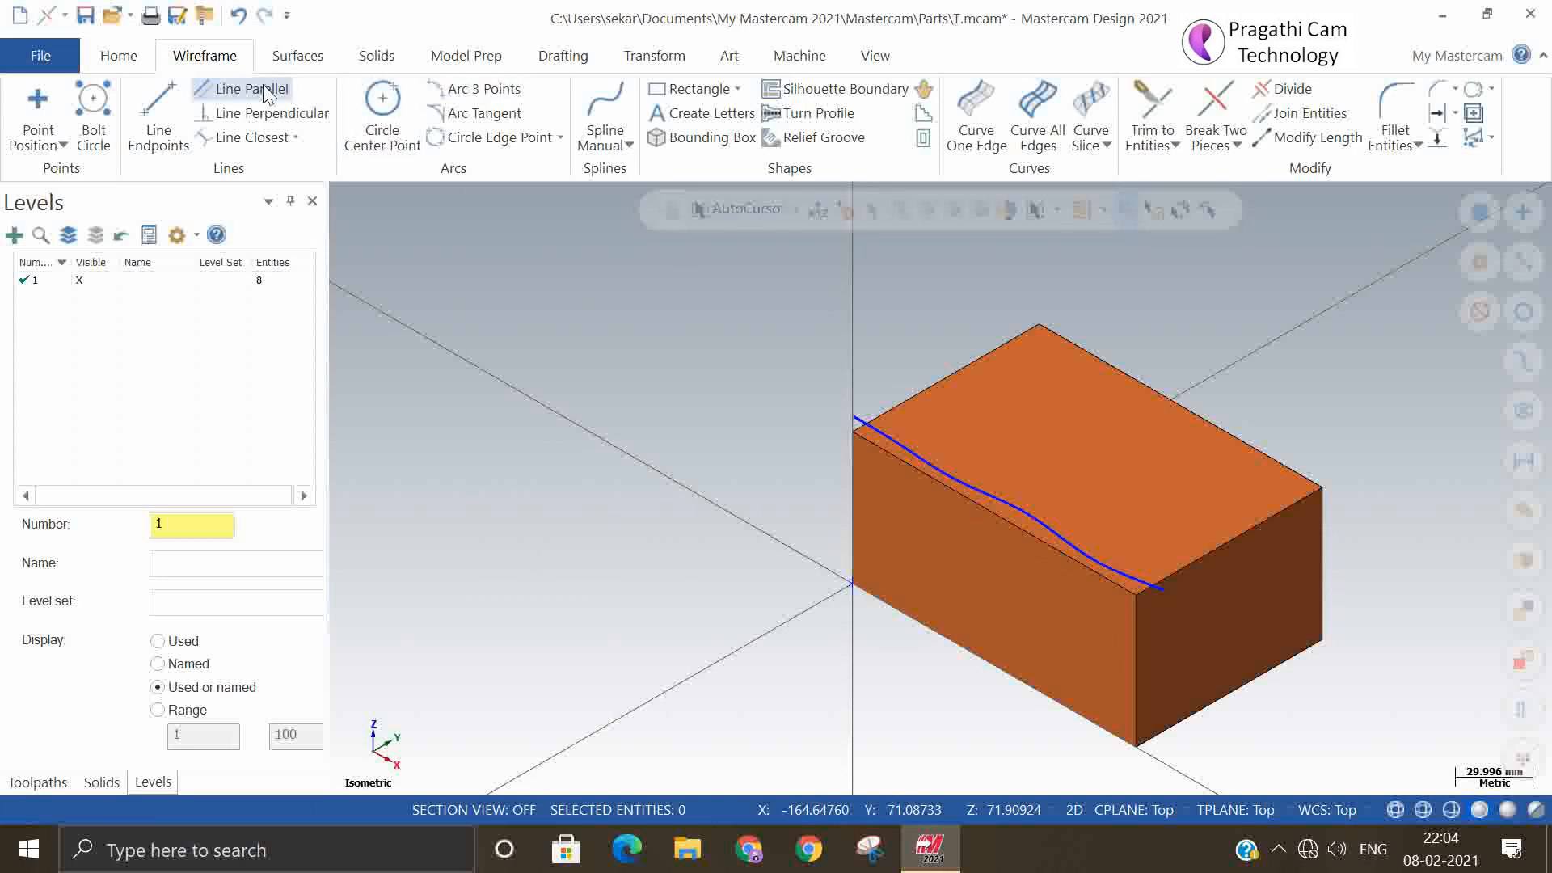
left_click(300, 56)
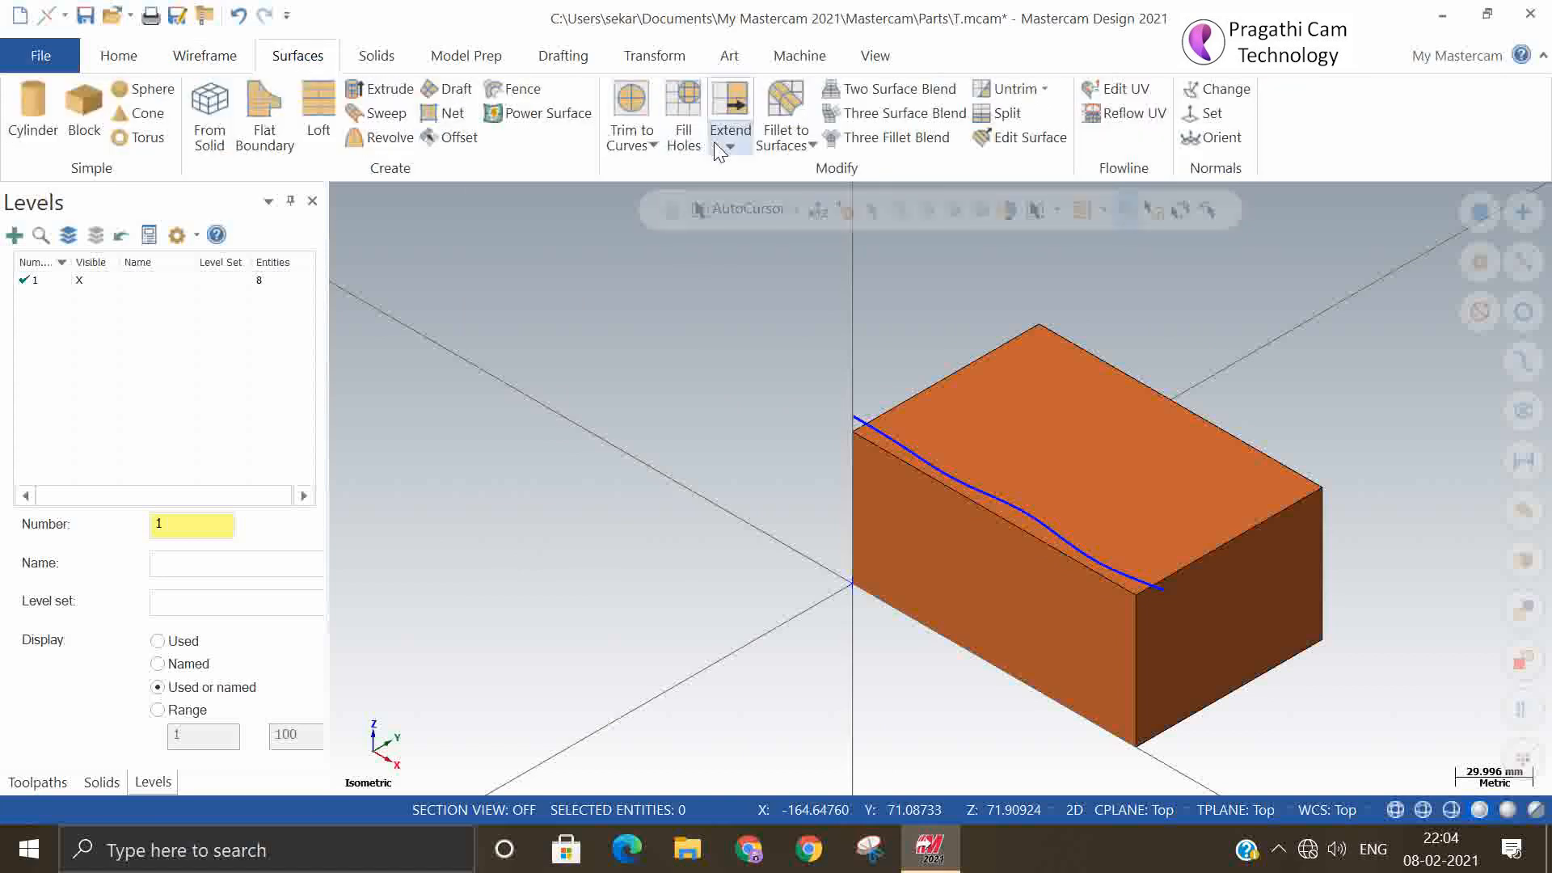
left_click(813, 145)
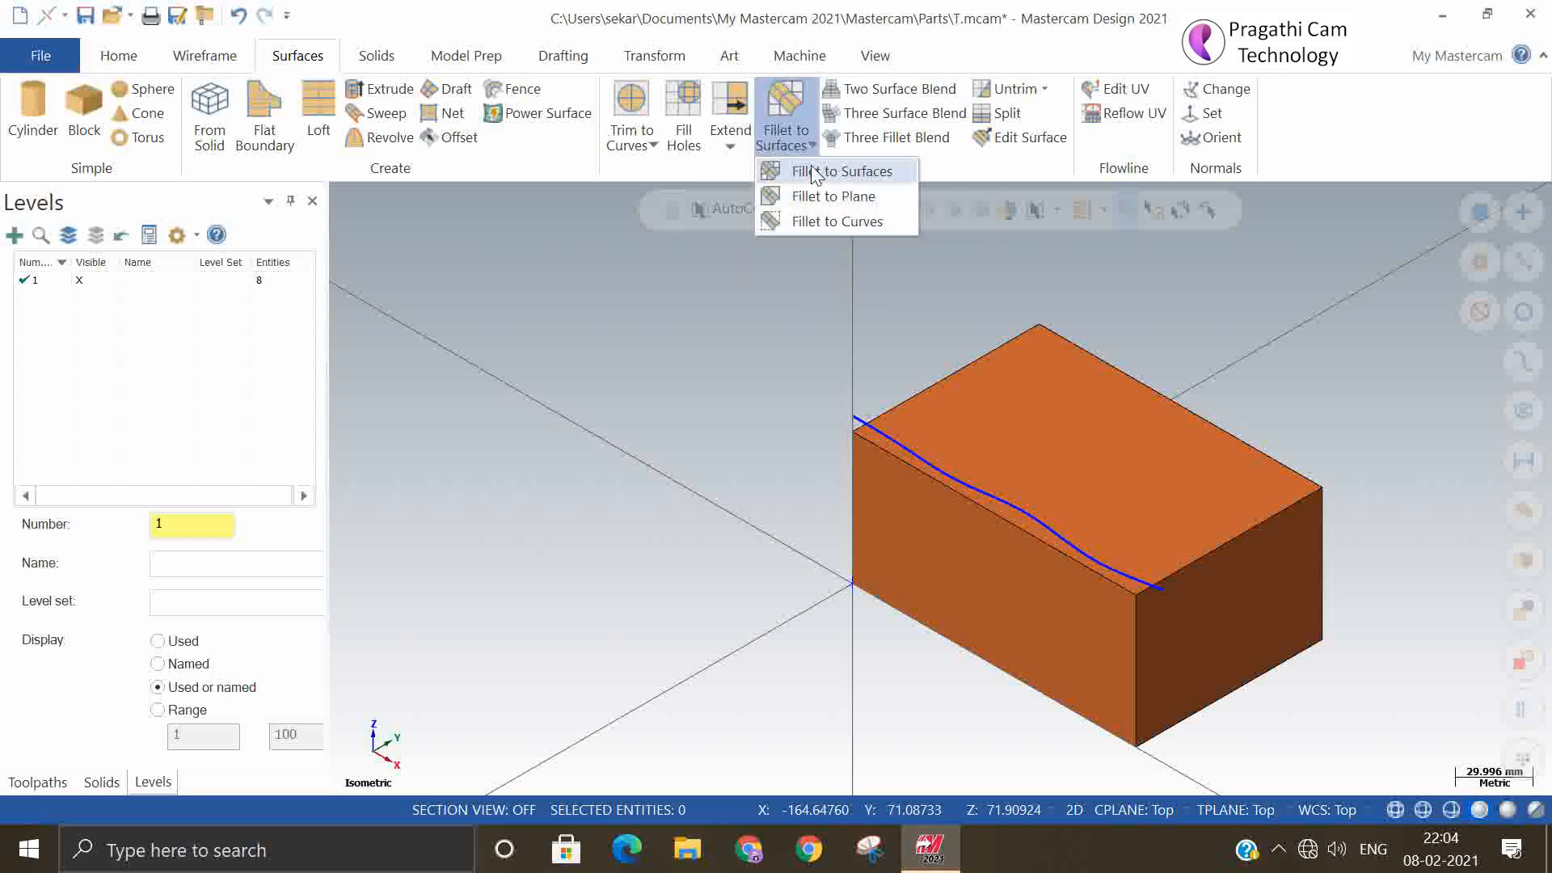
left_click(826, 223)
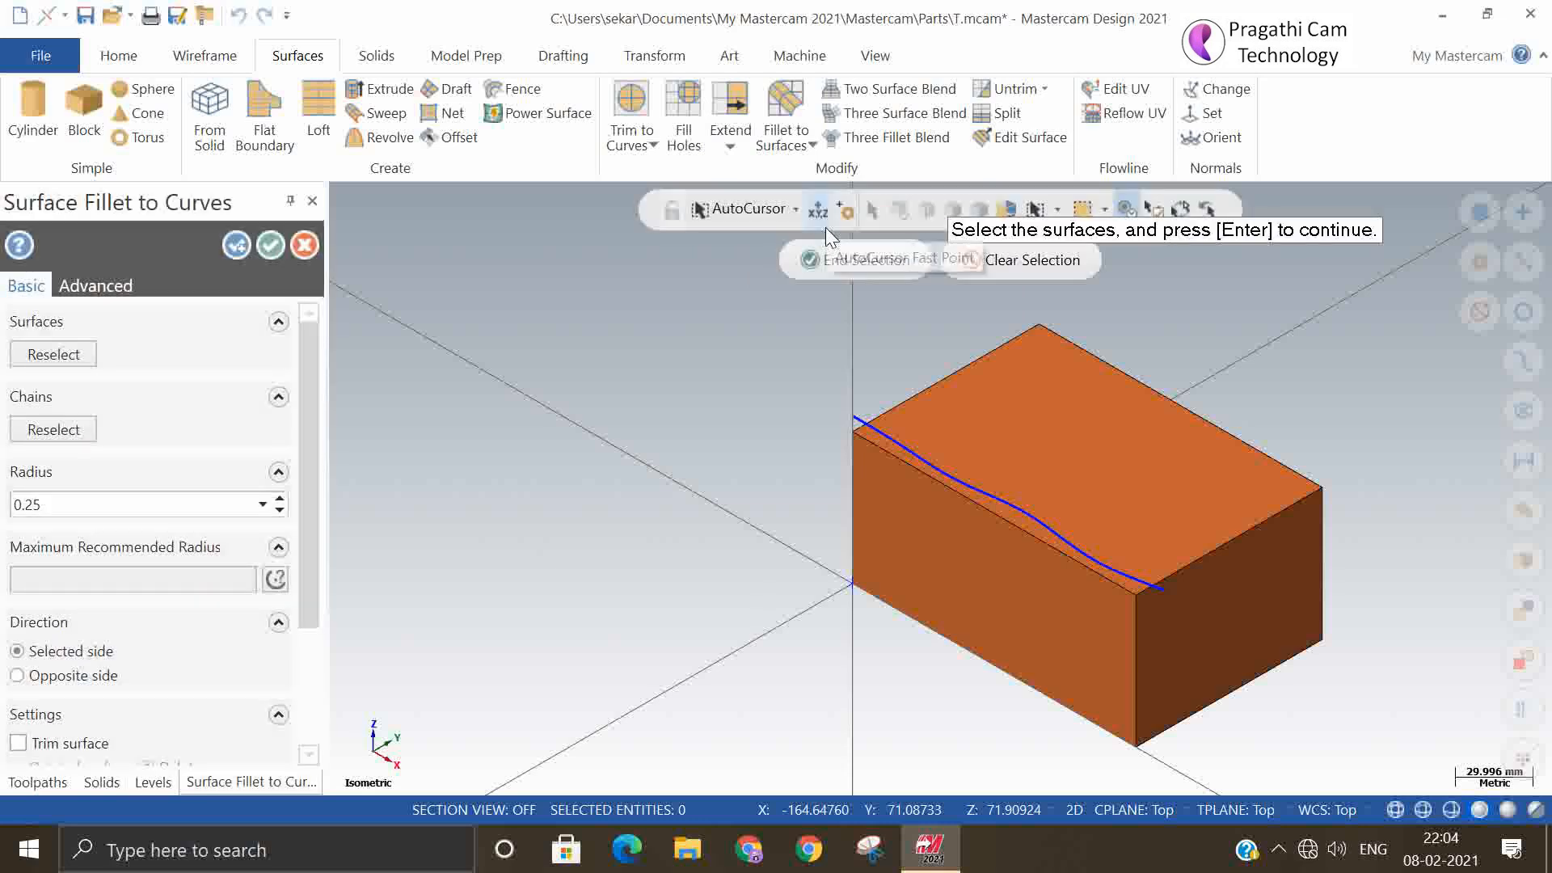
left_click(1127, 457)
left_click(904, 540)
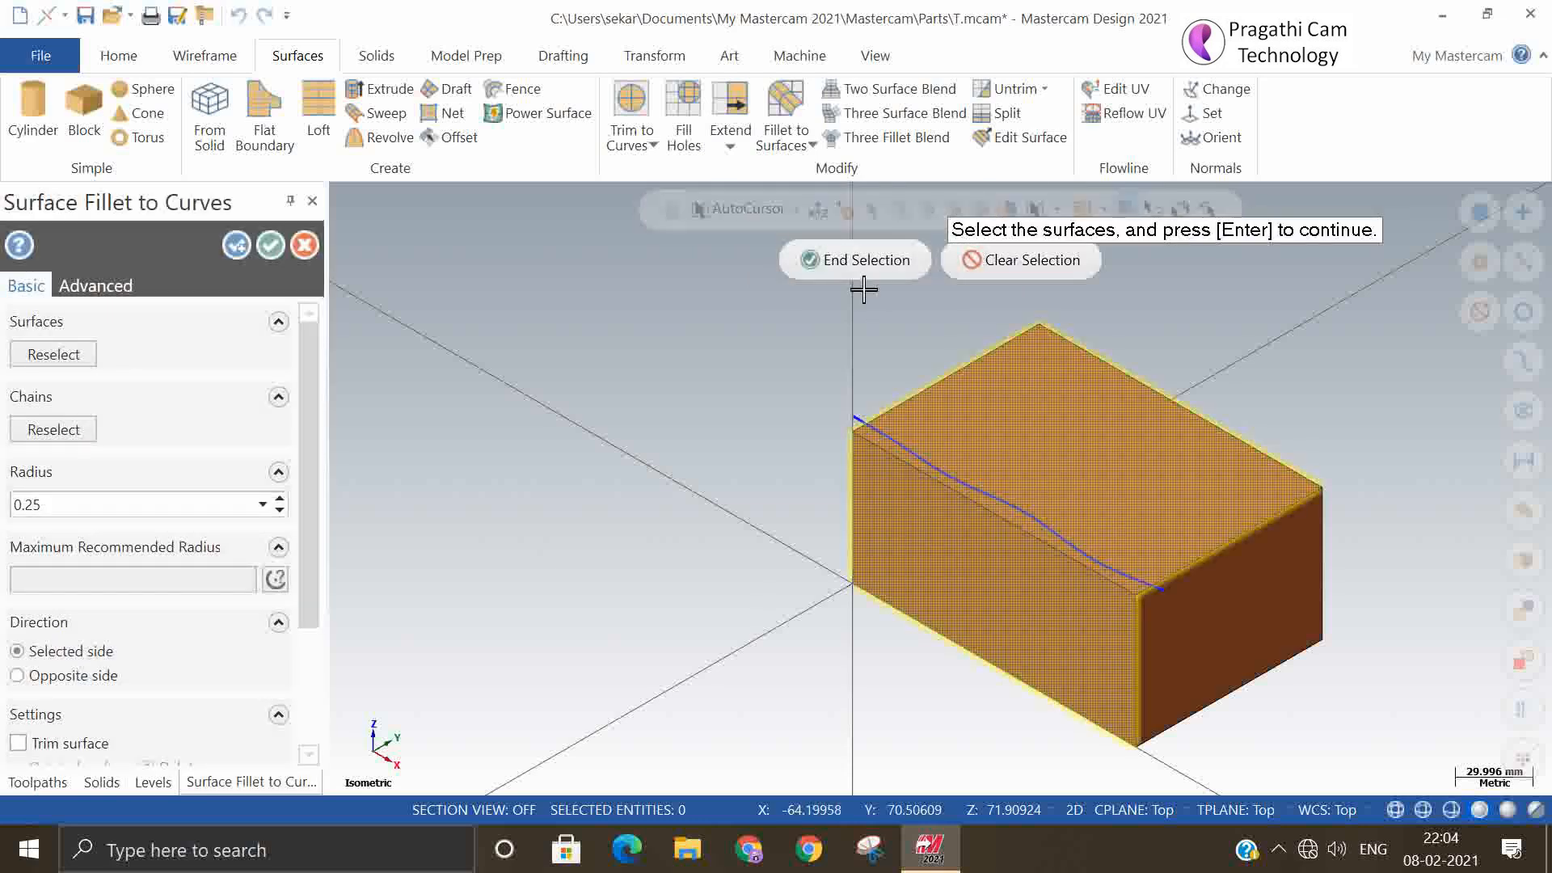
left_click(865, 261)
left_click(862, 421)
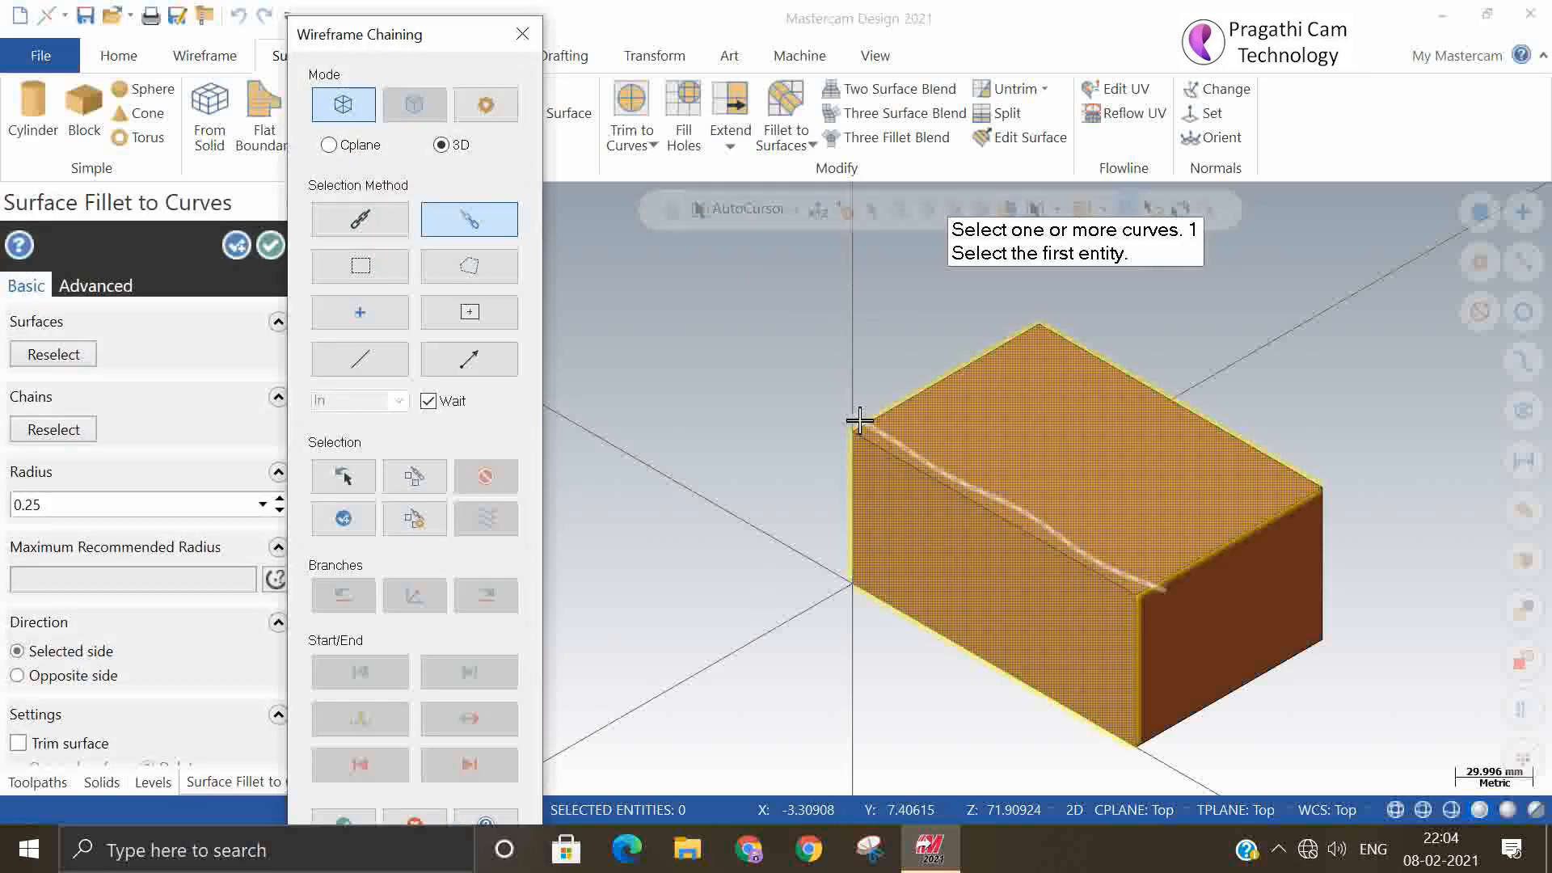
left_click(341, 816)
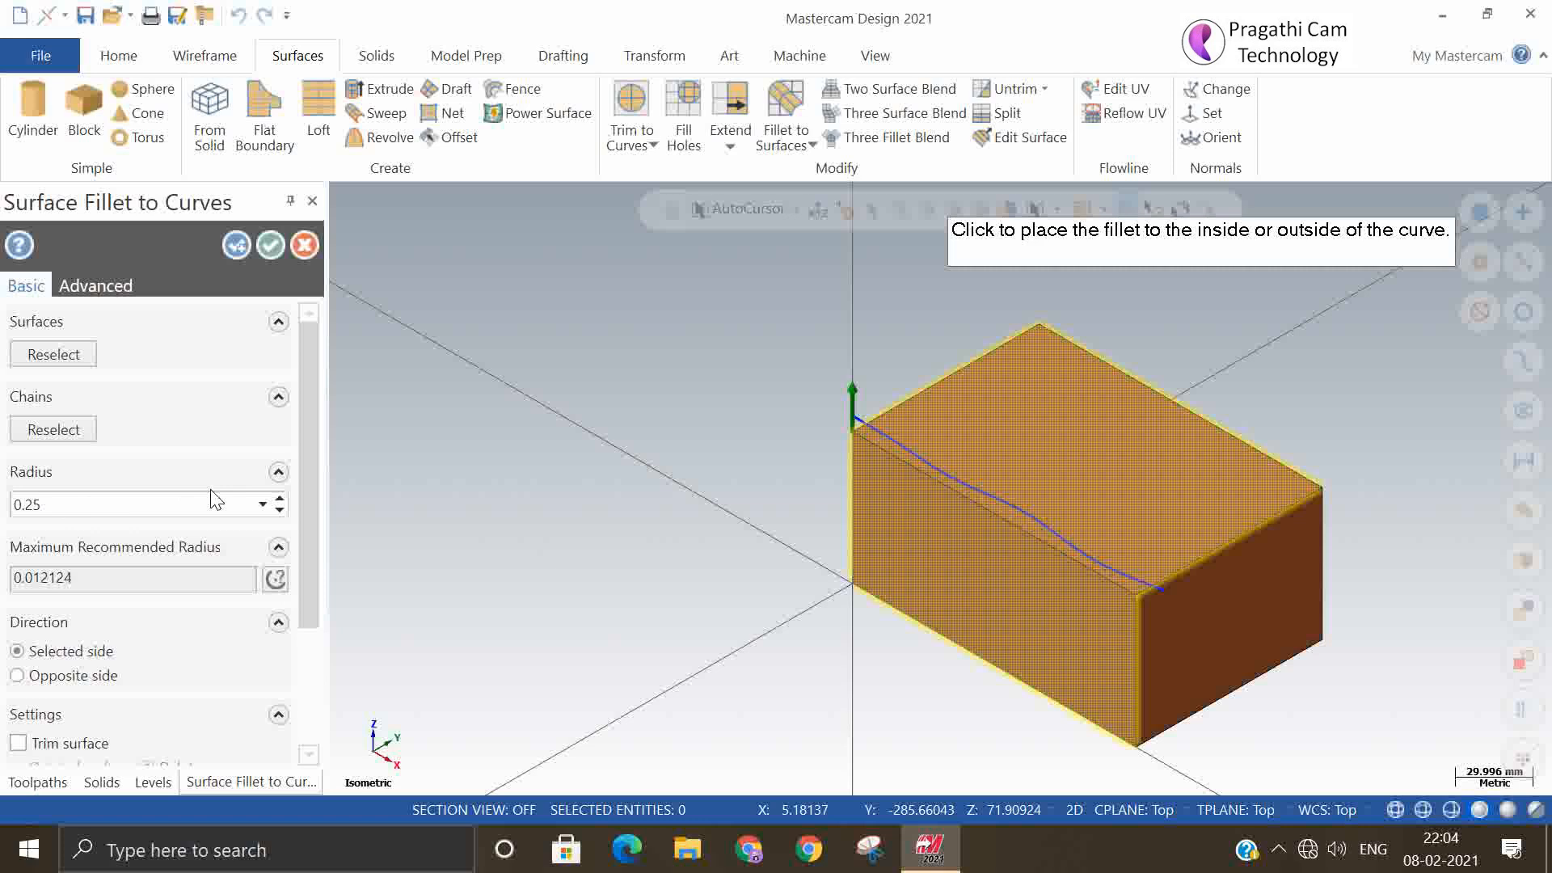
- Place the fillet relative to the spline, set its radius to 10 mm and apply it for another operation
left_click(892, 450)
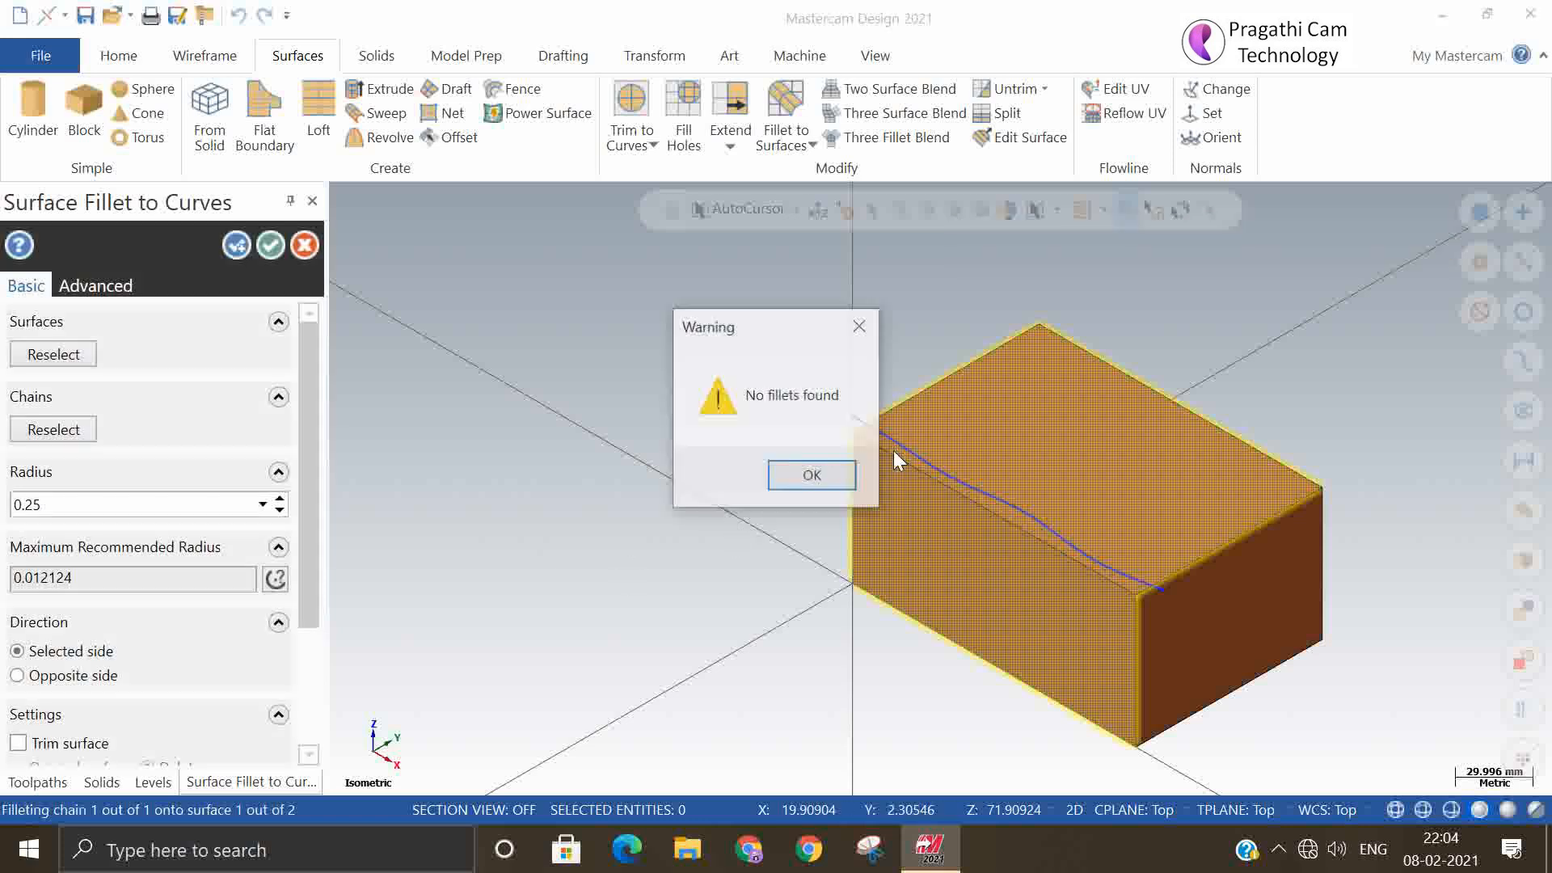
left_click(795, 476)
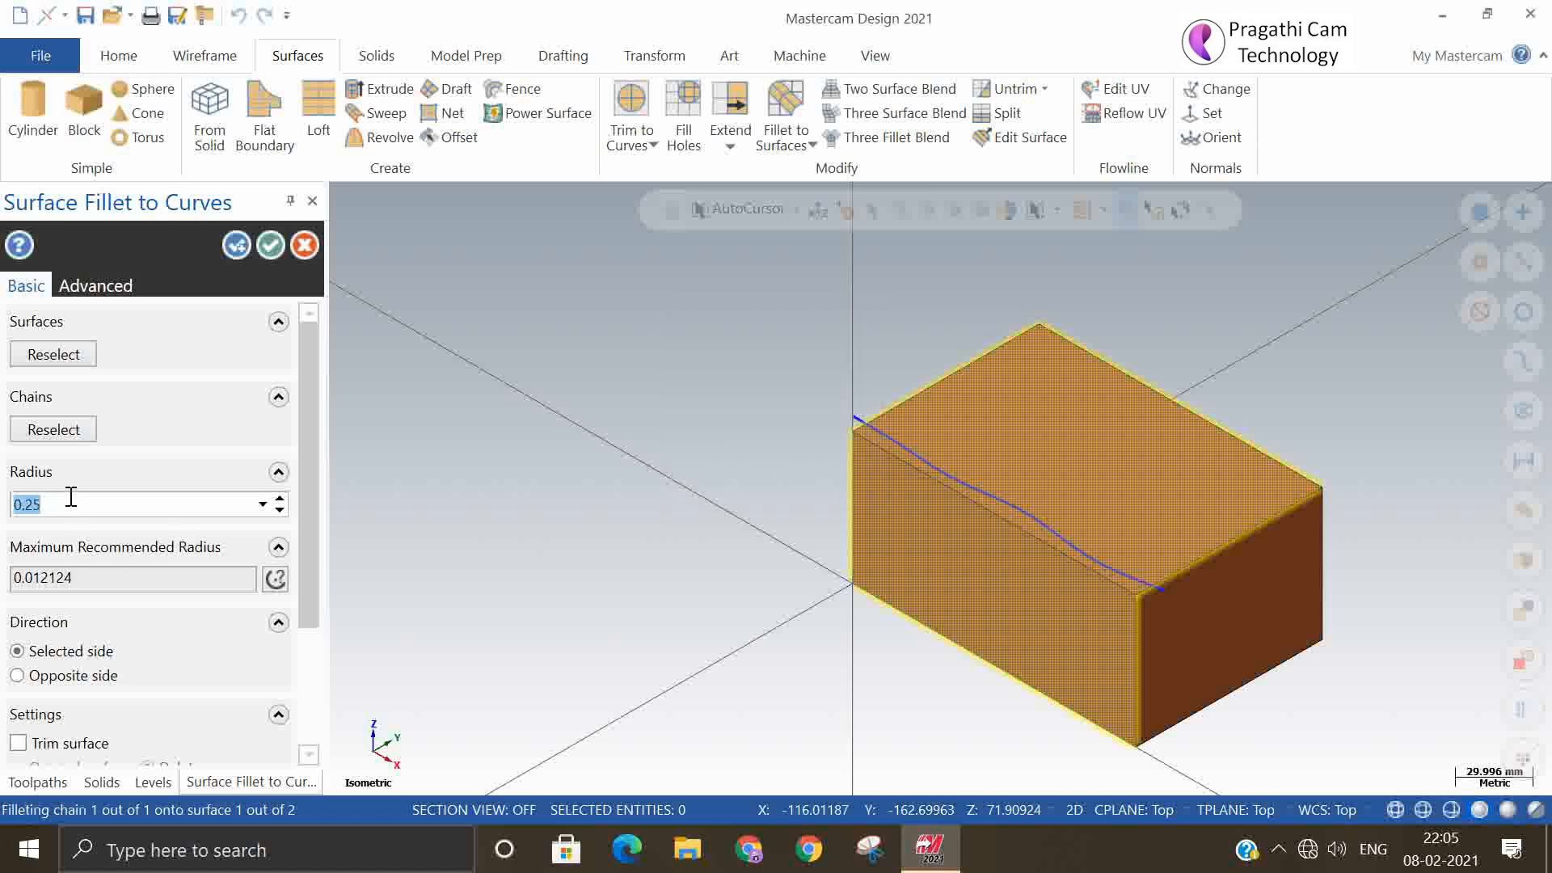
type("10")
key("Return")
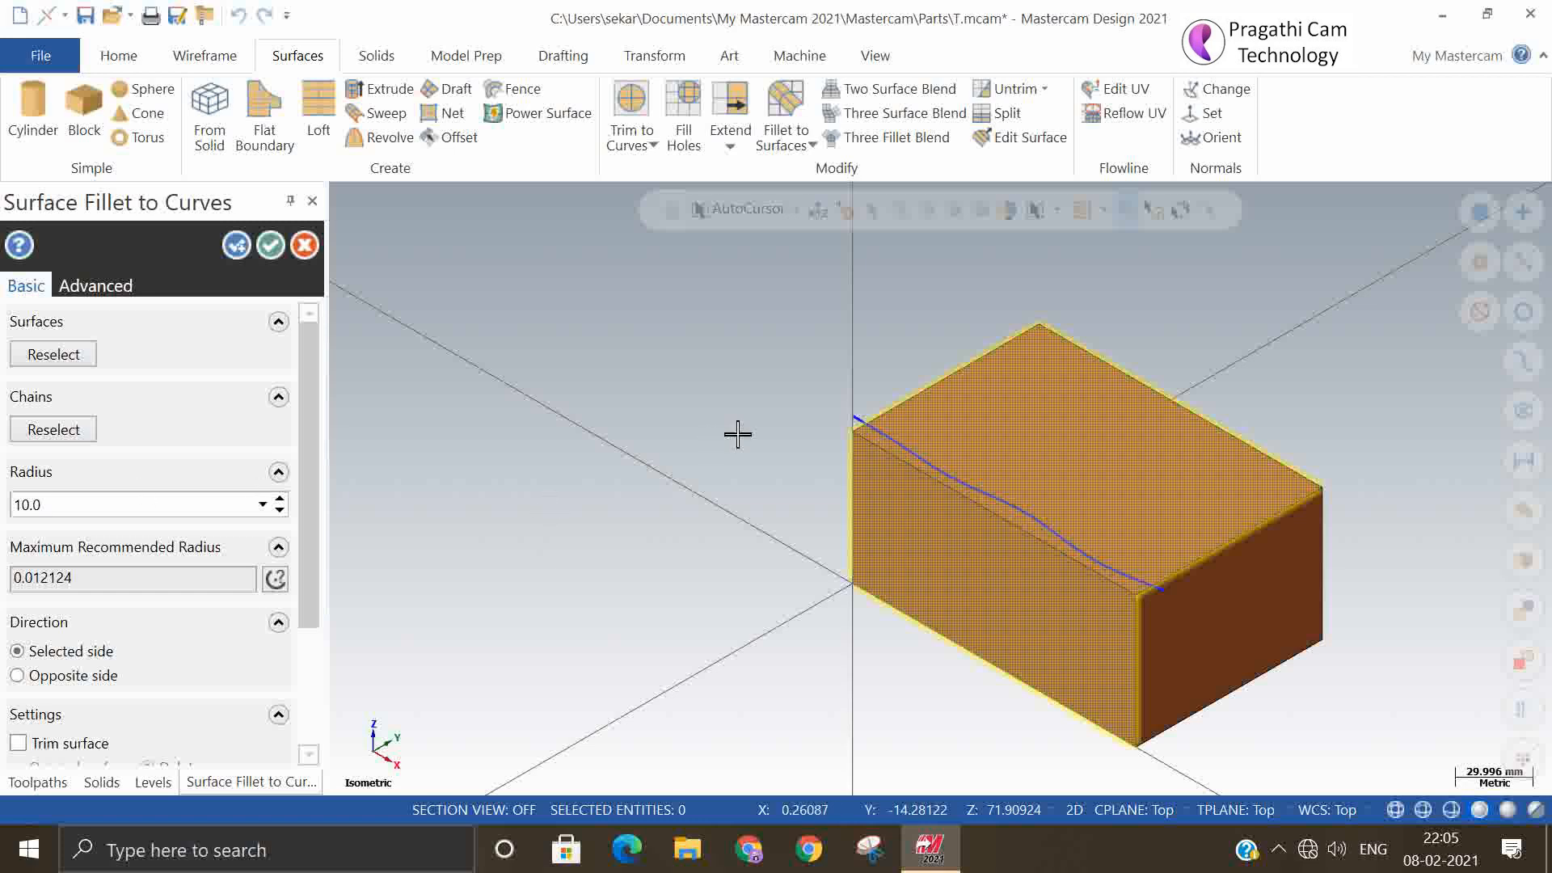
left_click(238, 246)
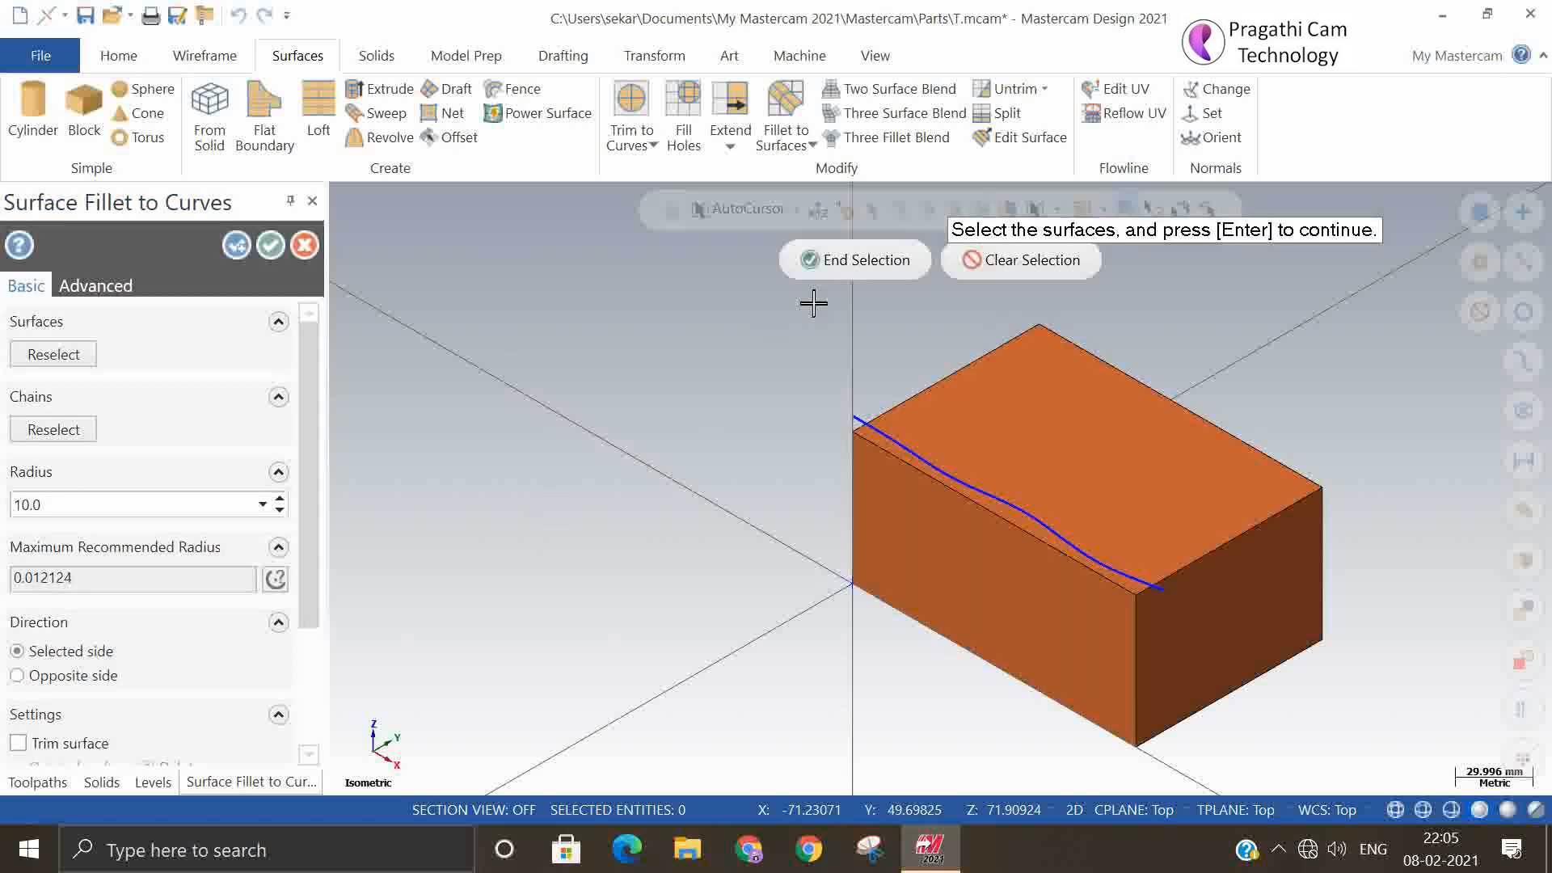
- Try to fillet only the block's top surface to the spline with the 10 mm radius
left_click(952, 443)
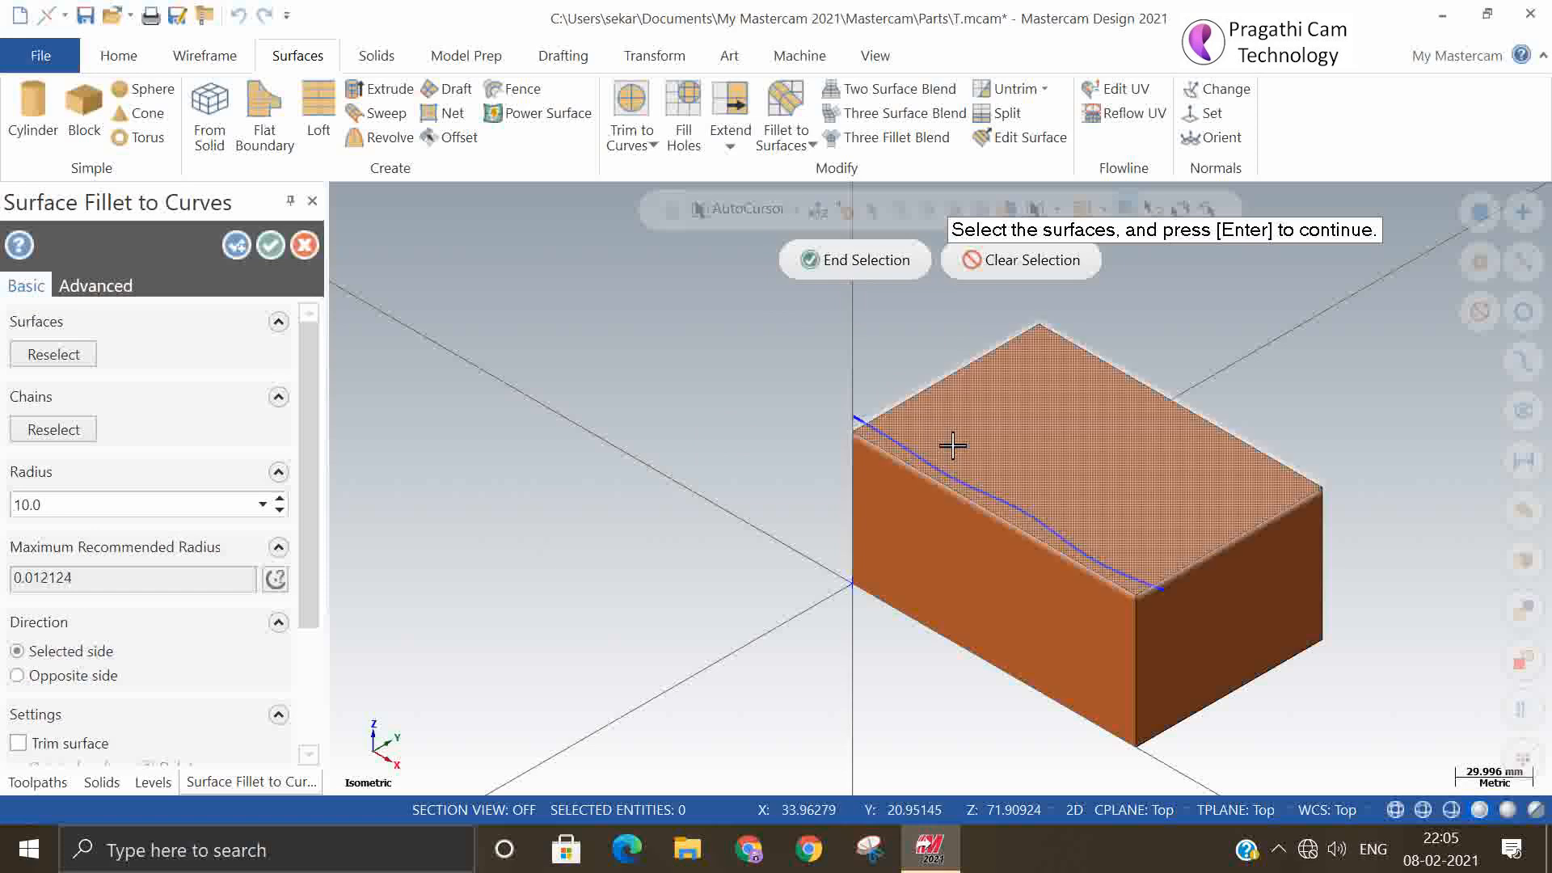
left_click(867, 261)
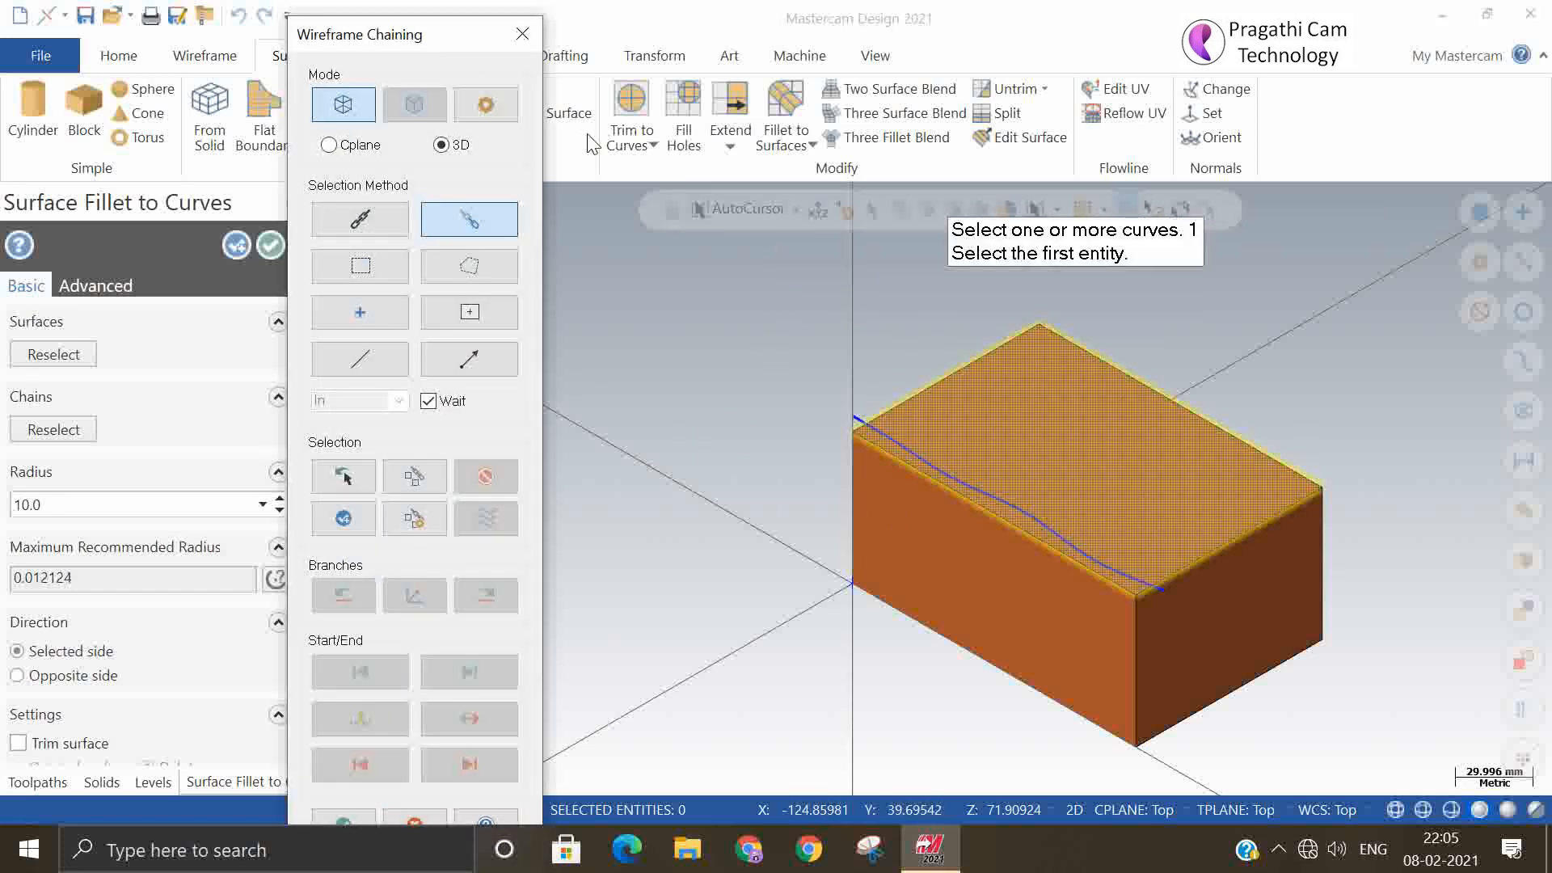
left_click(846, 412)
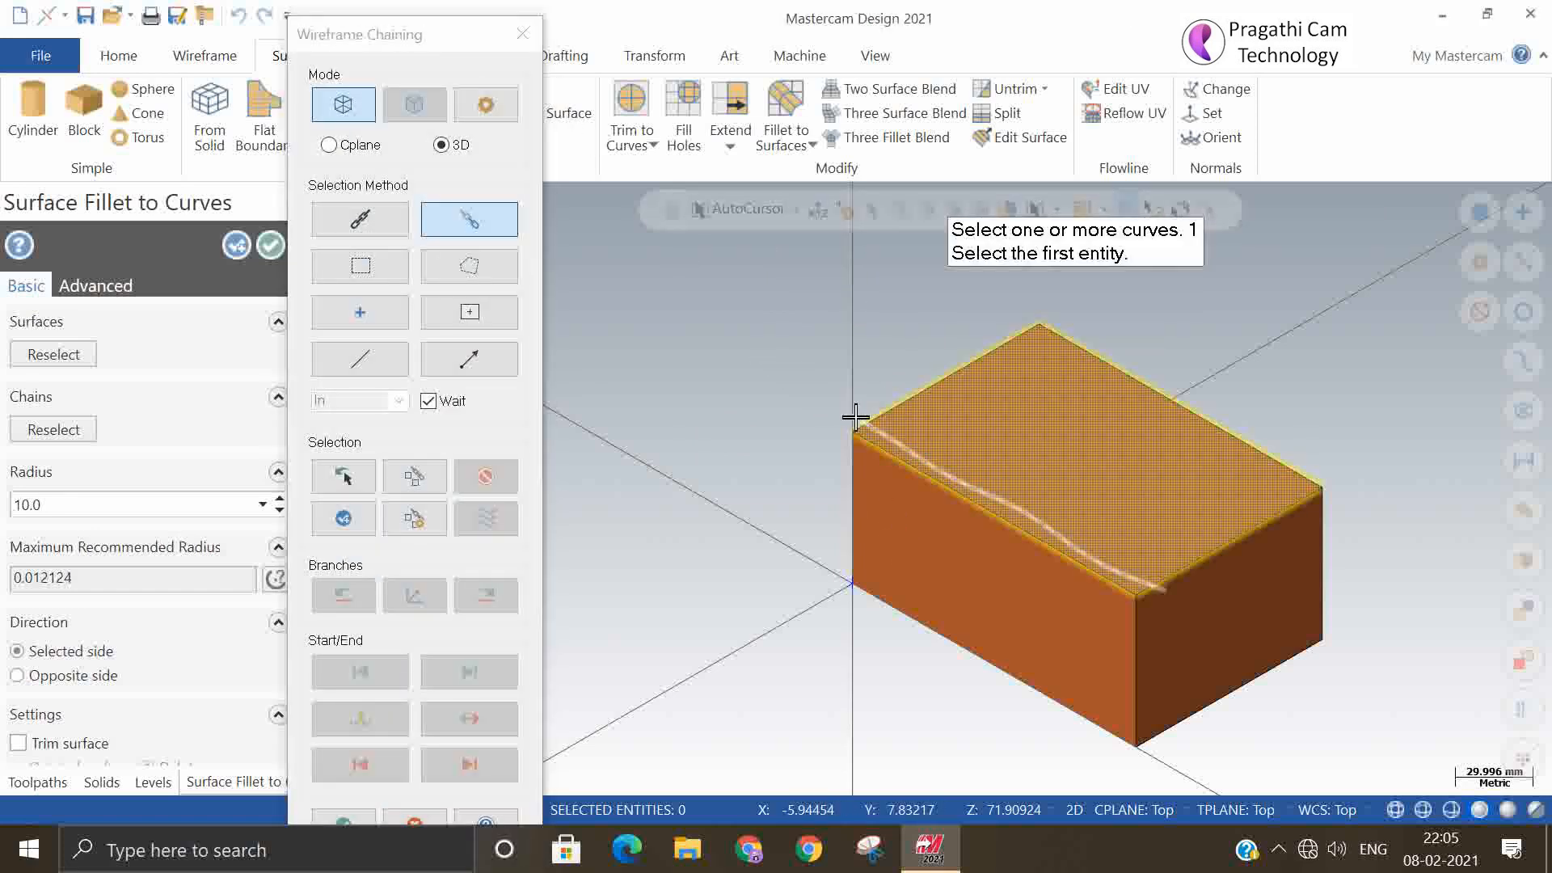
left_click(356, 817)
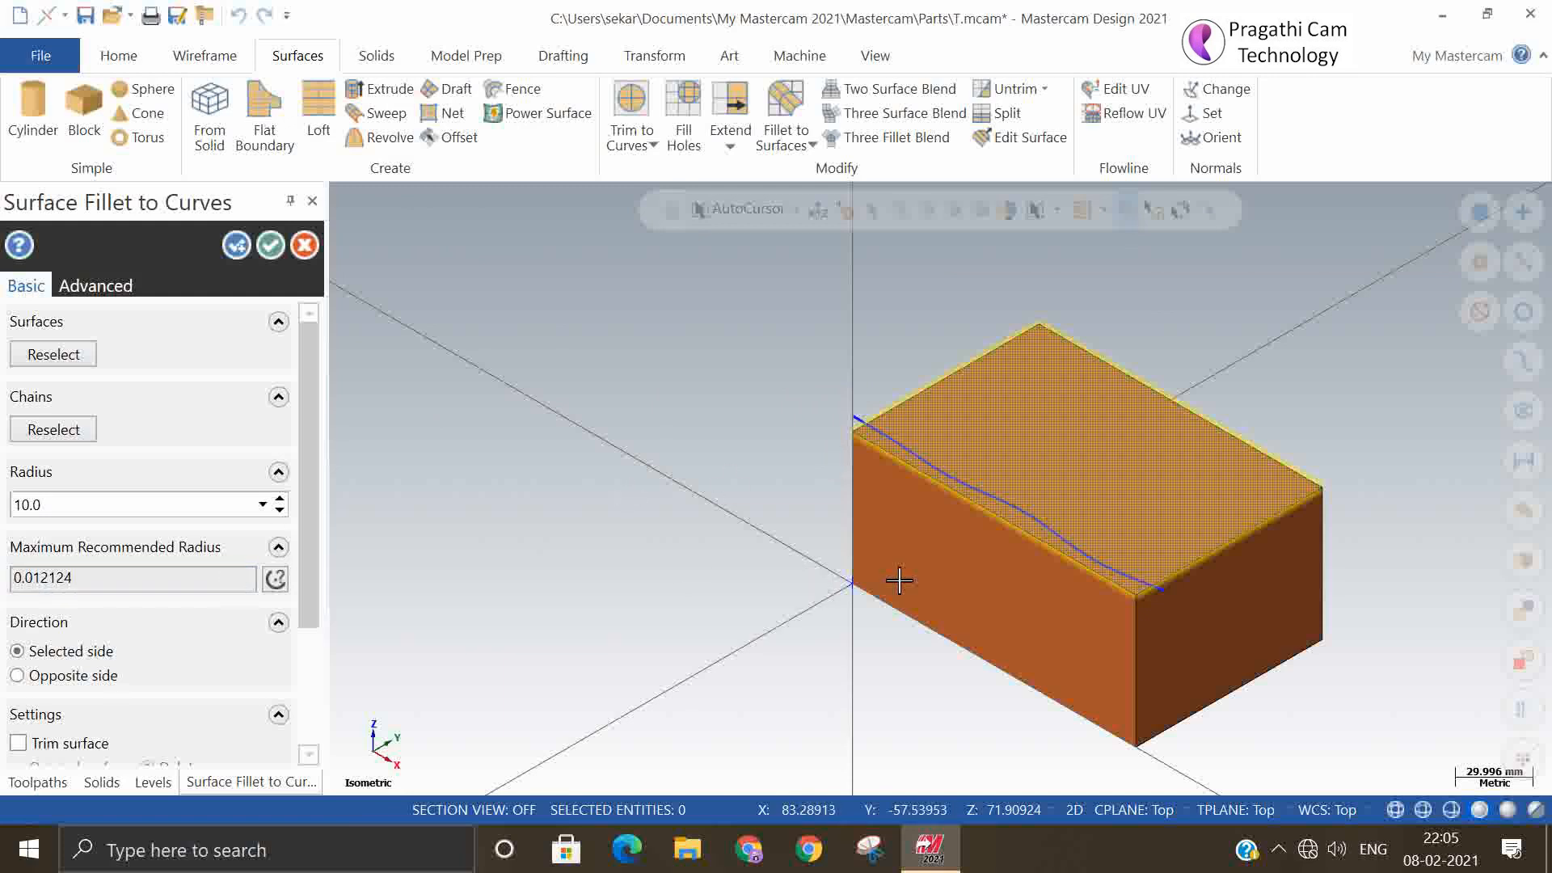
mouse_move(903, 579)
middle_mouse_down()
mouse_move(915, 426)
mouse_move(907, 573)
middle_mouse_up()
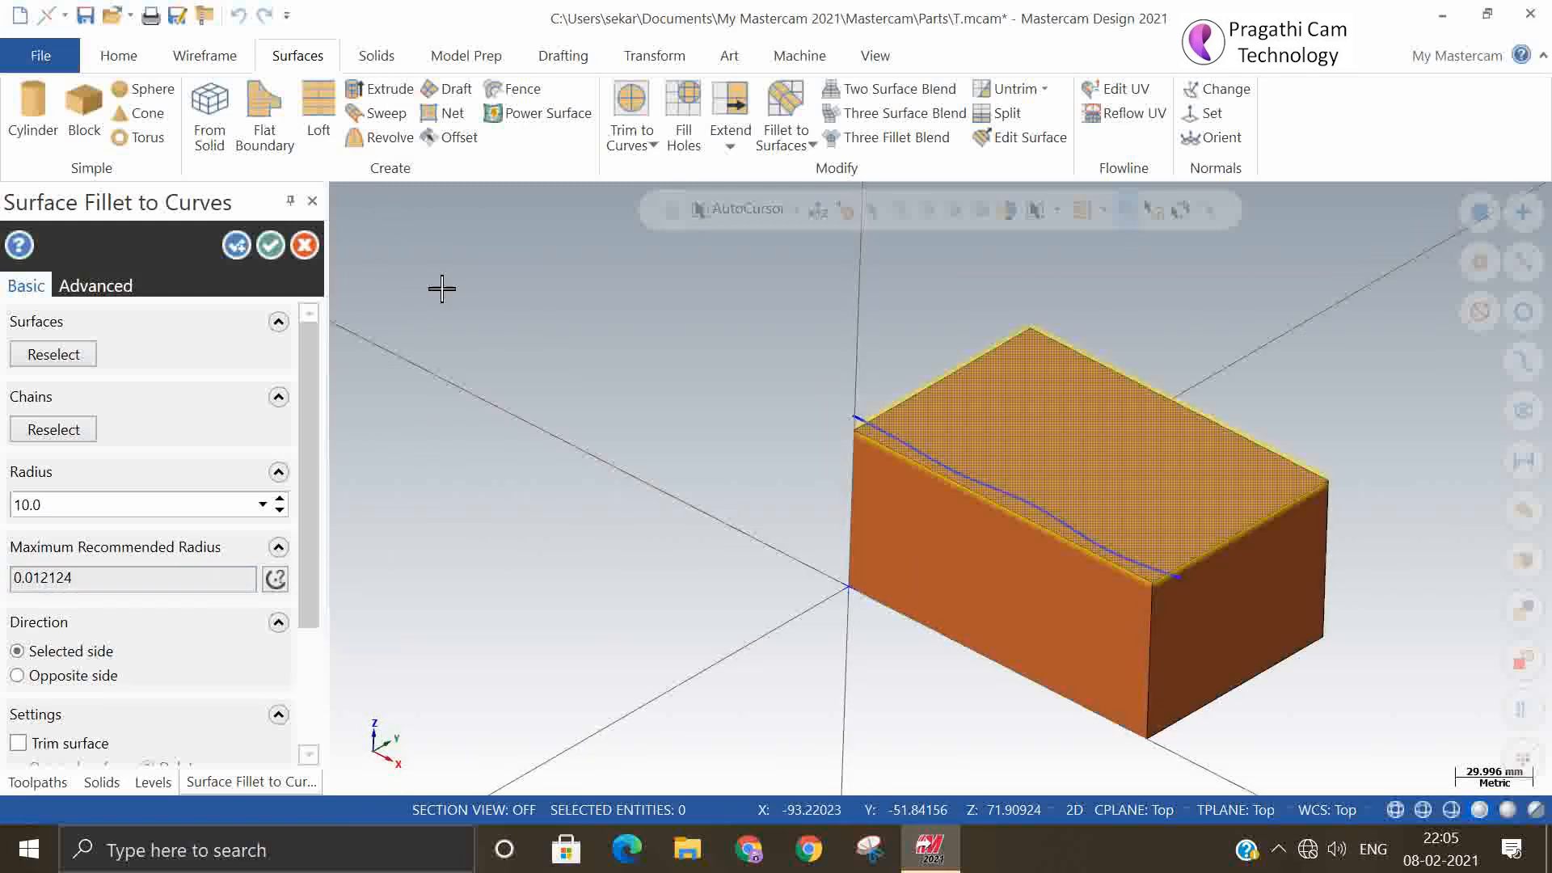
left_click(268, 244)
- Delete the block's bottom surface to open the block from below
middle_click_drag(838, 672, 939, 501)
left_click(1089, 642)
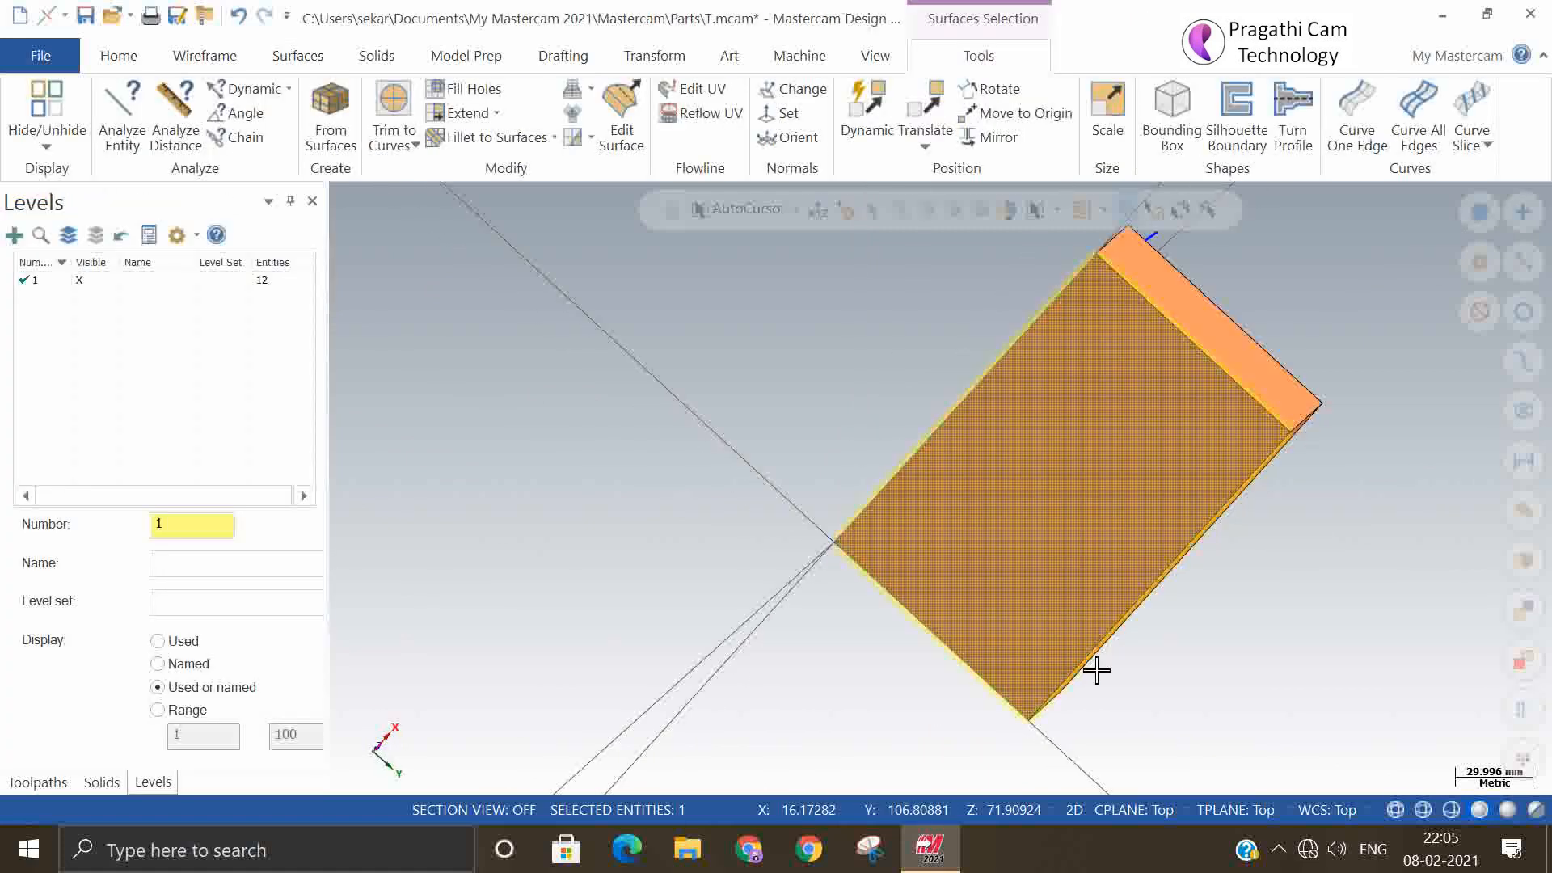
key("Delete")
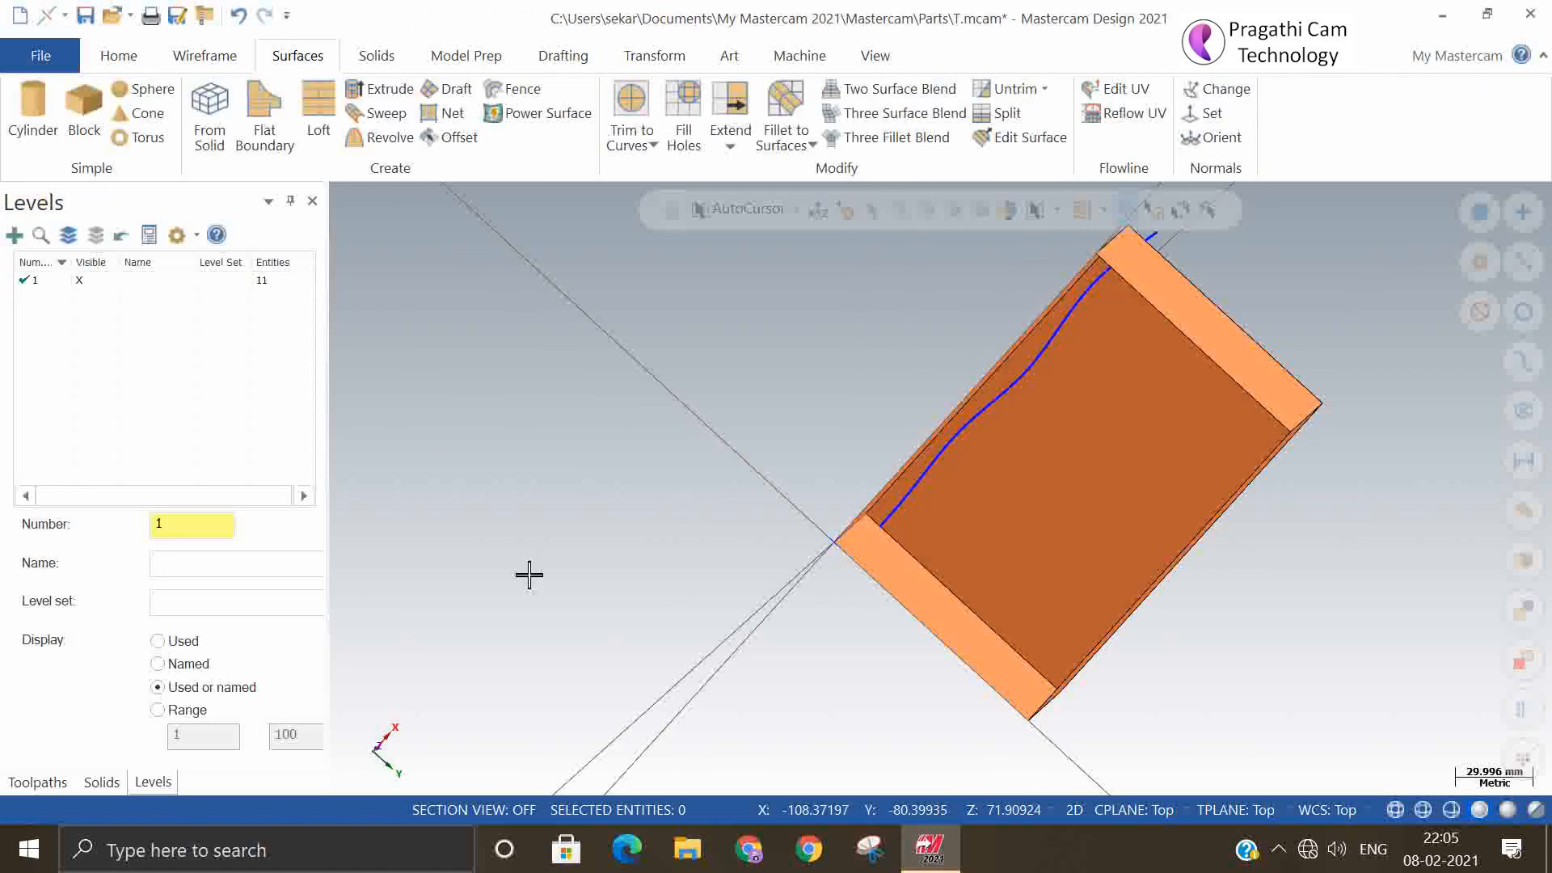
middle_click_drag(612, 596, 791, 804)
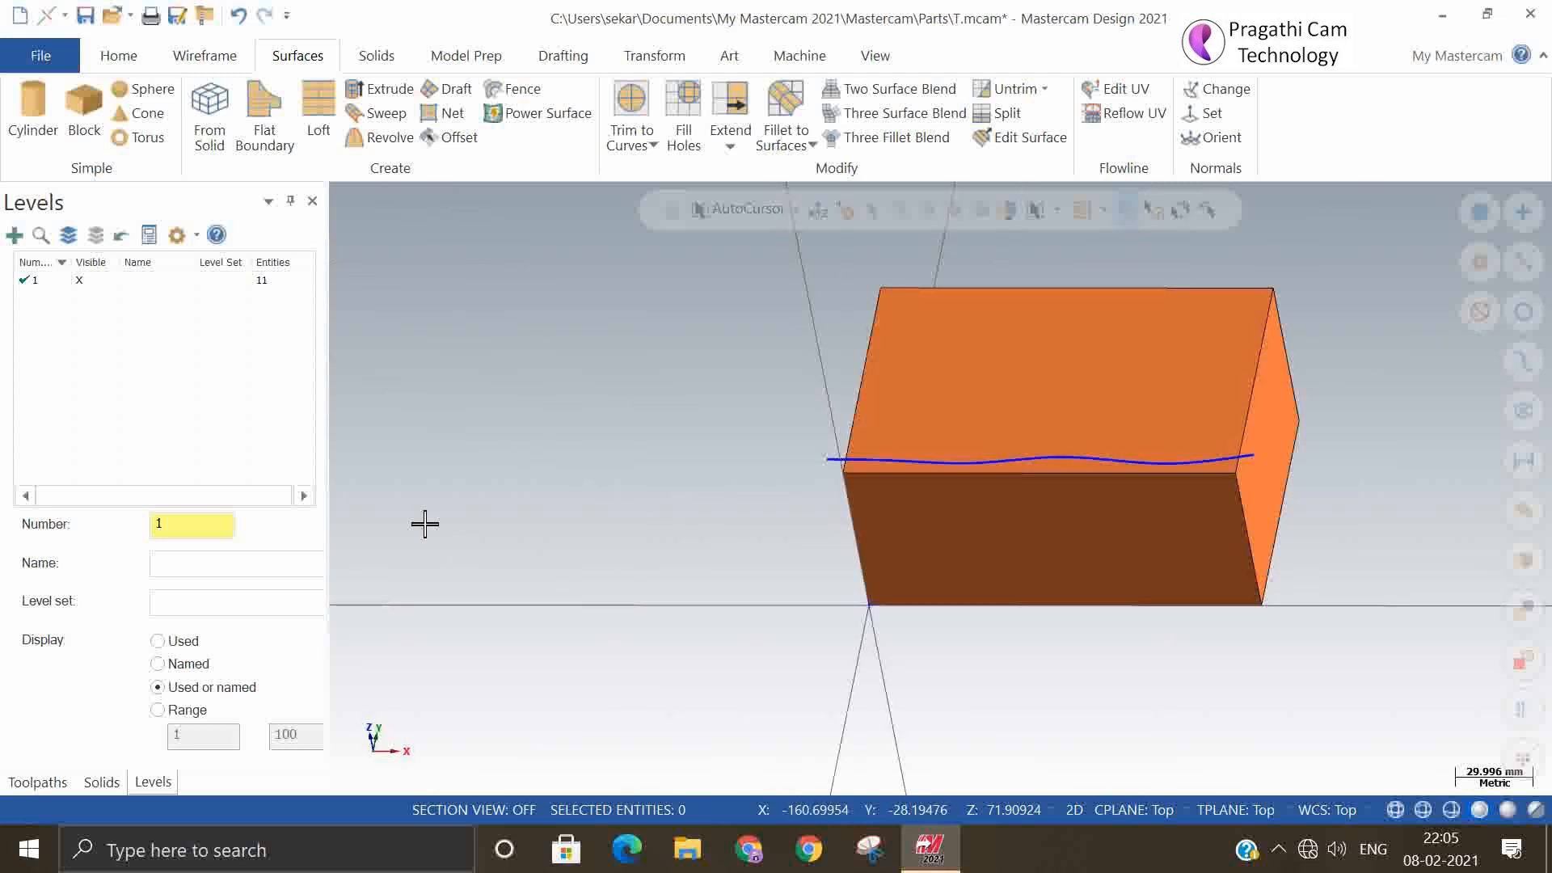
- Fillet the block's top and front surfaces to the spline with a 10 mm radius and apply it for another operation
left_click(812, 143)
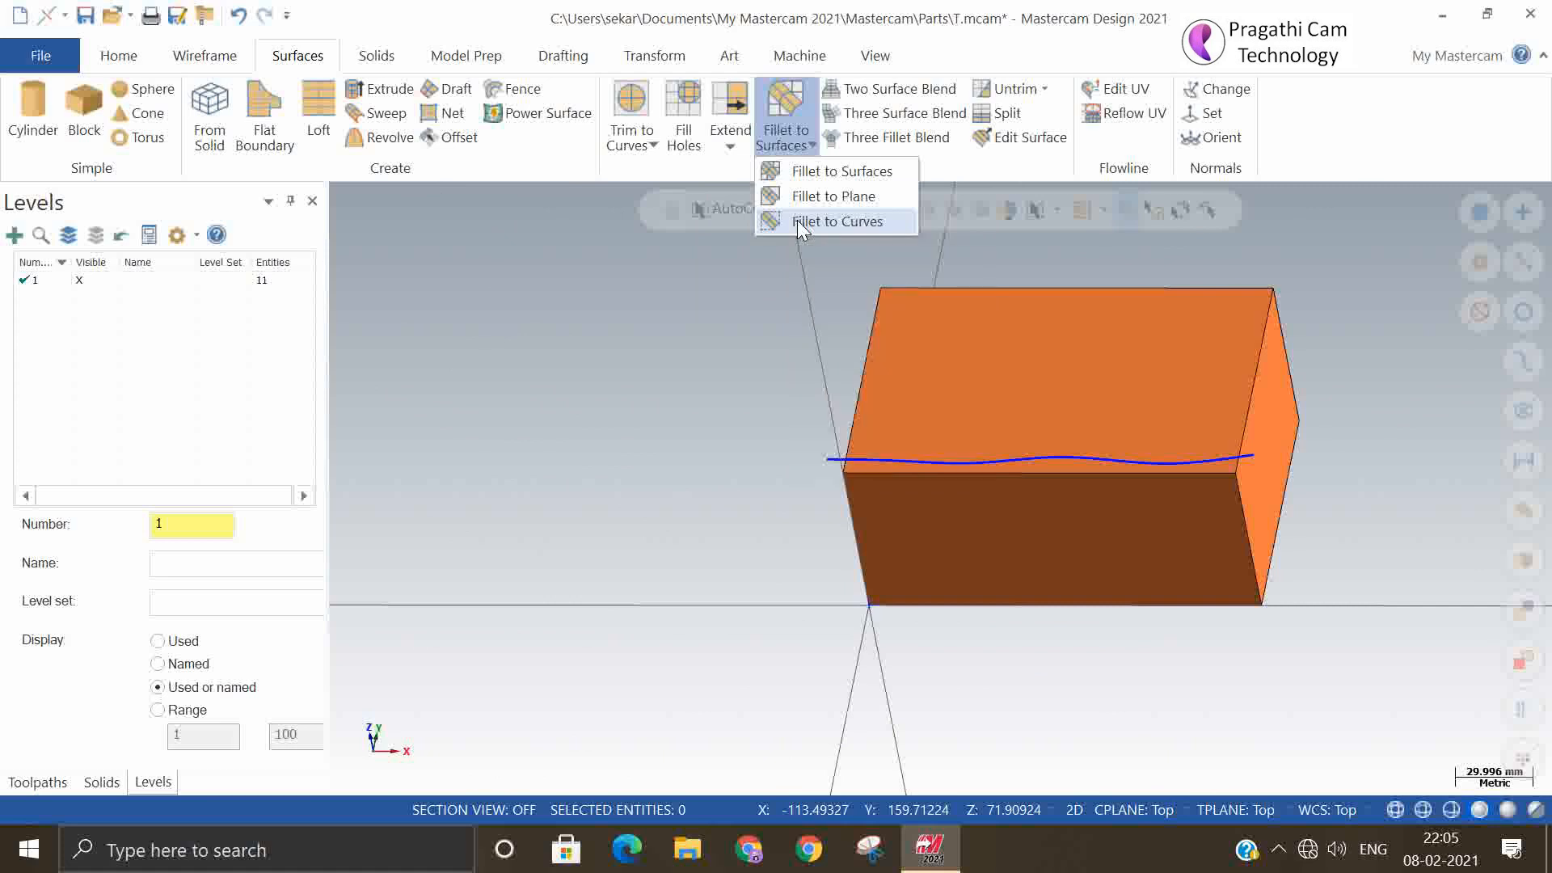
left_click(795, 225)
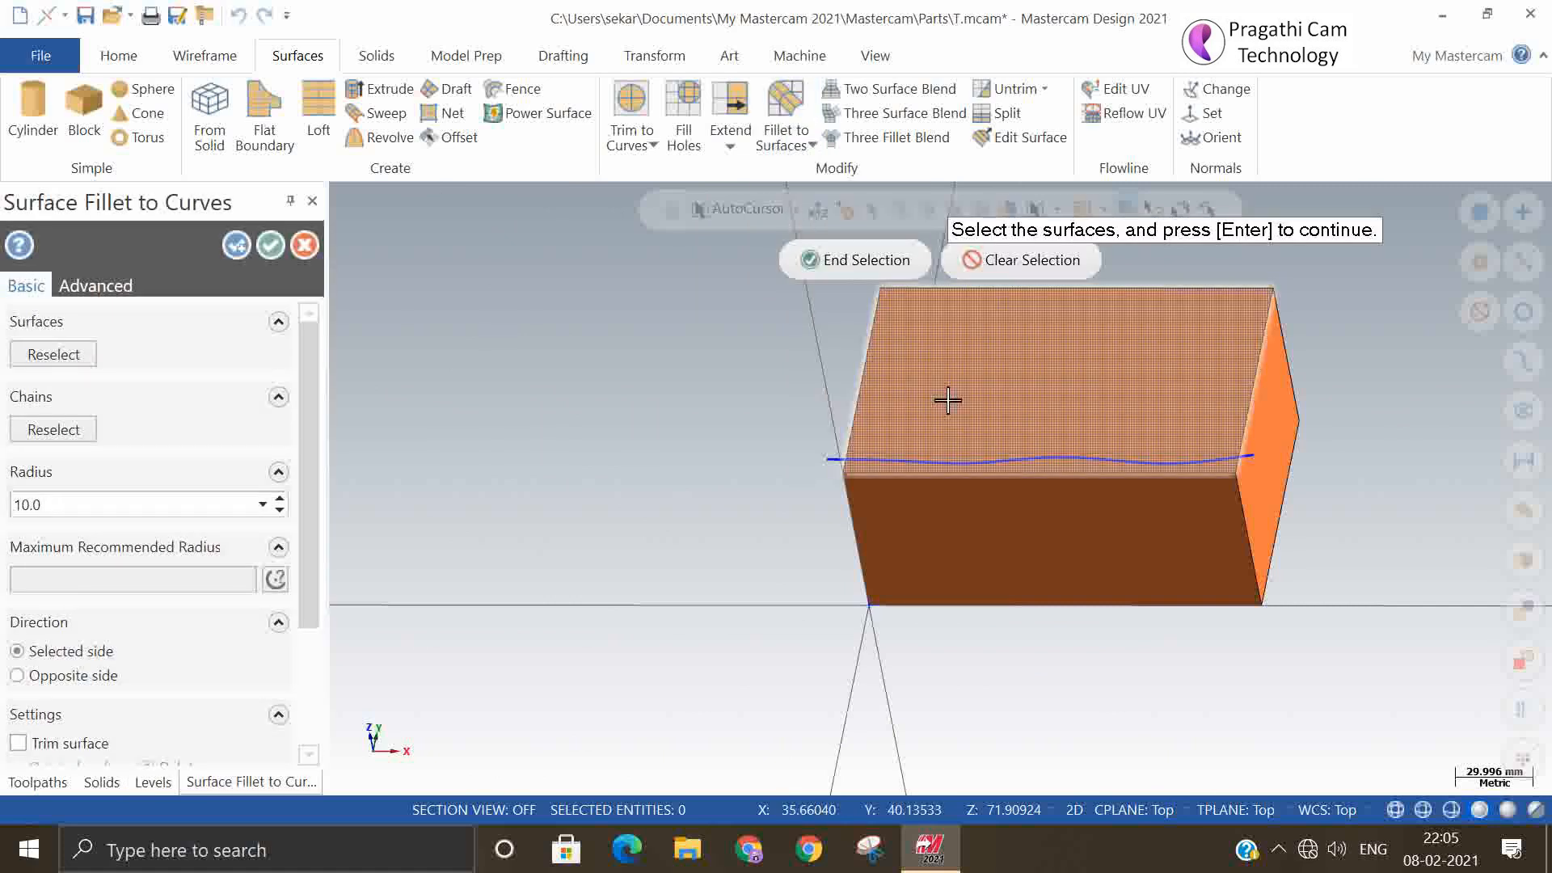
left_click(947, 400)
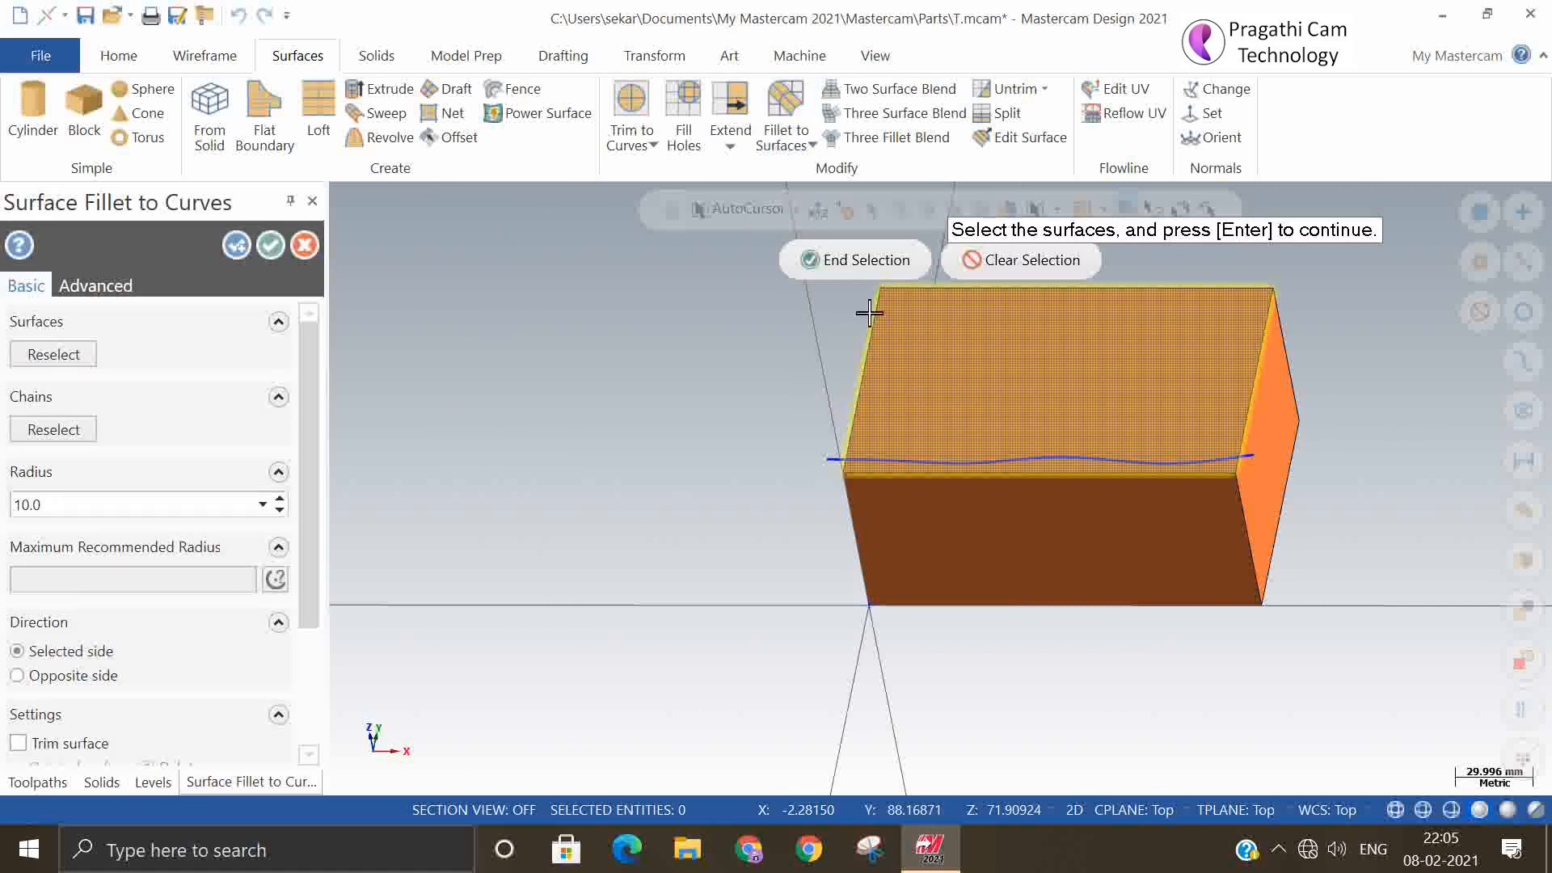
left_click(952, 506)
left_click(855, 259)
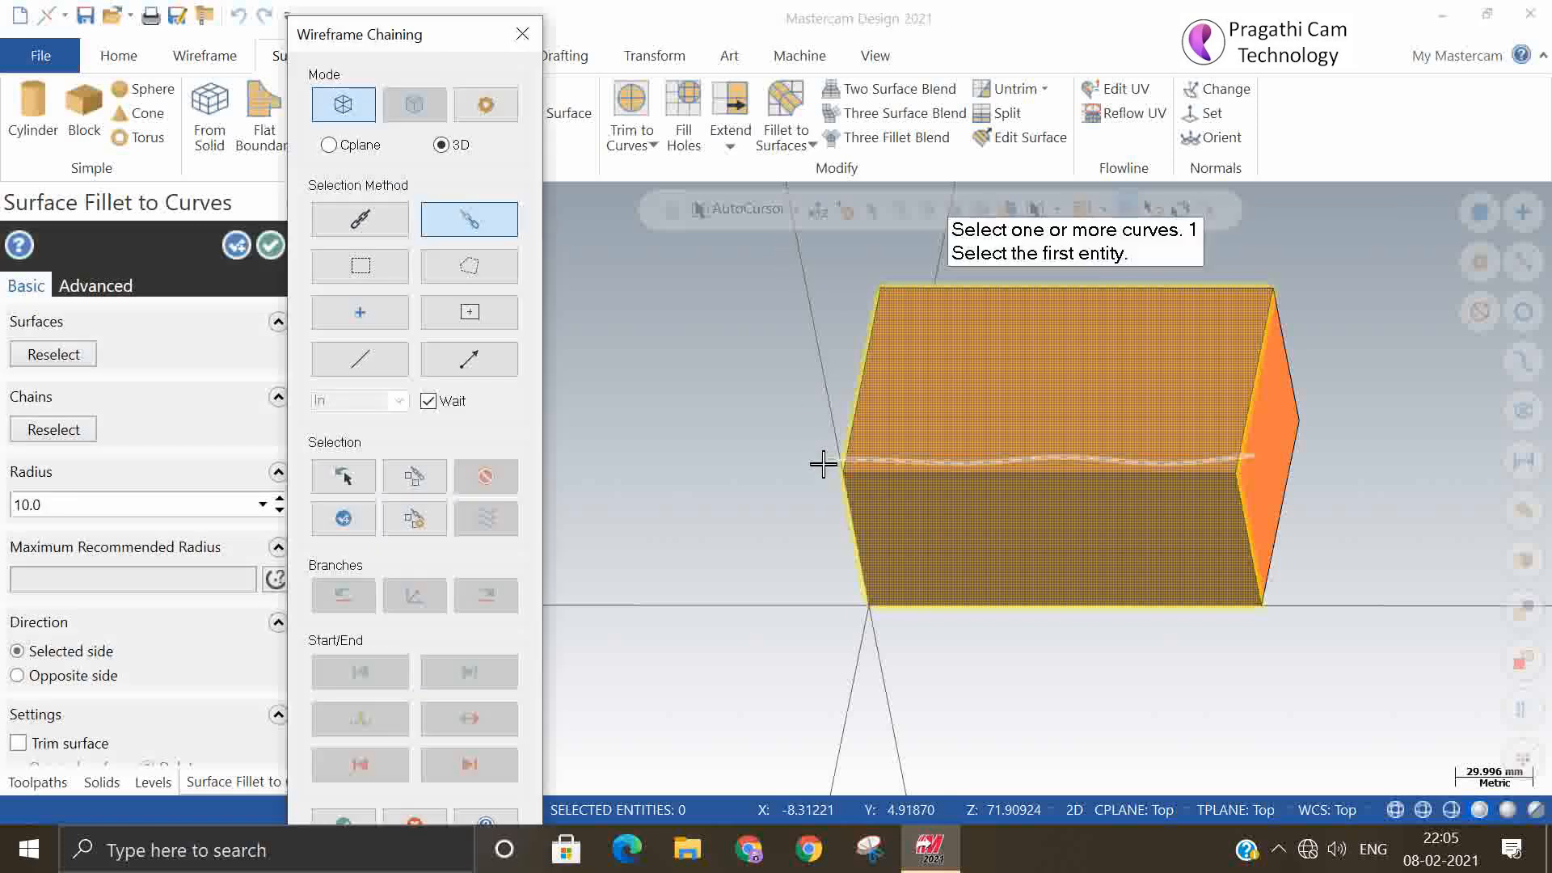
left_click(823, 463)
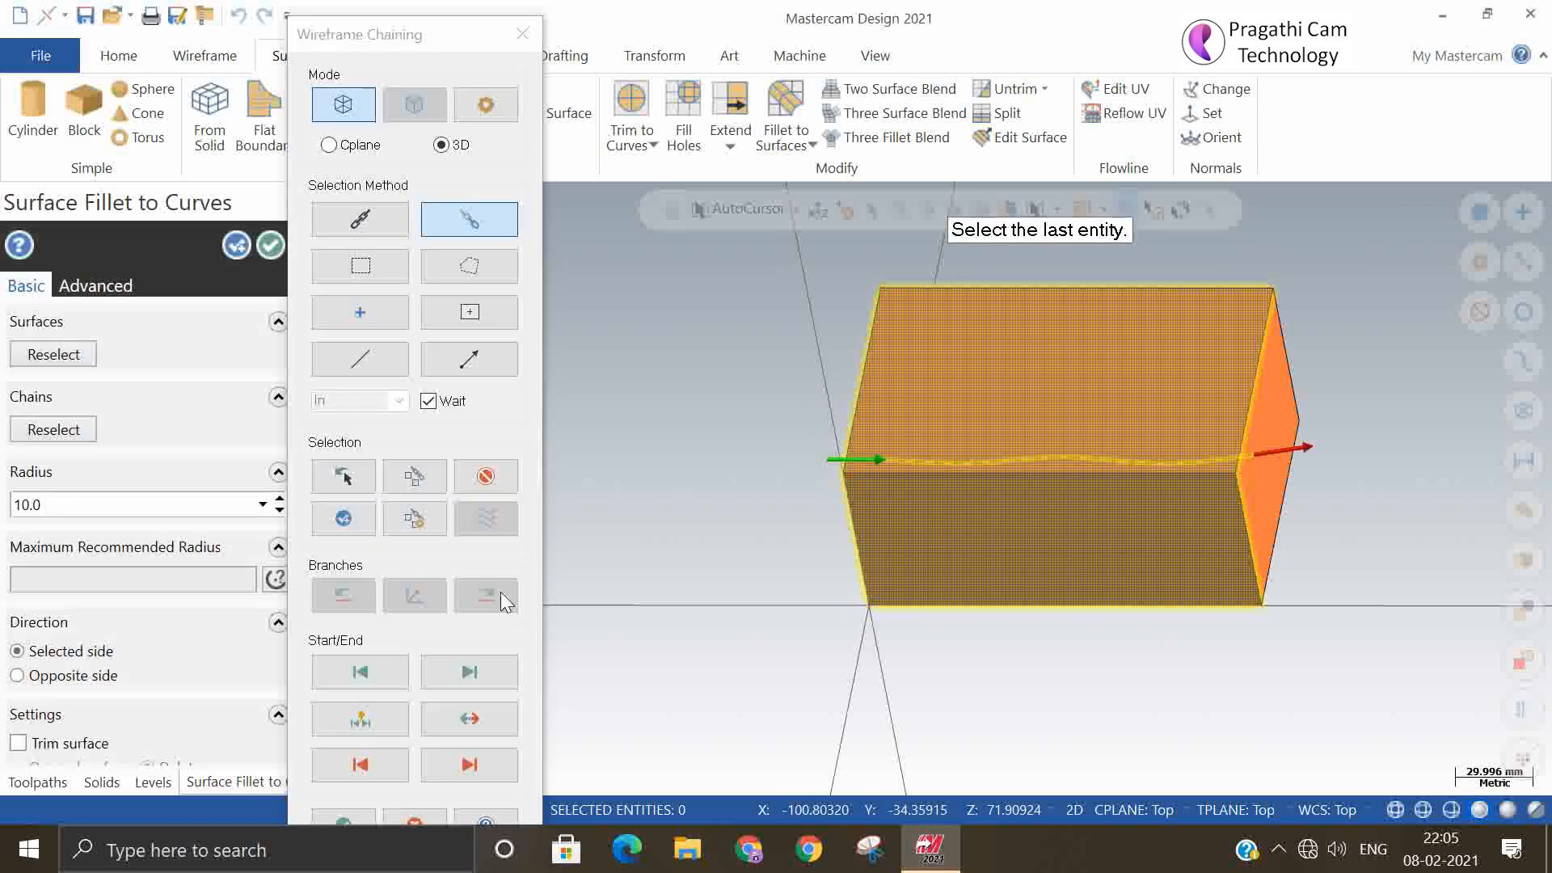
left_click(354, 814)
left_click(862, 469)
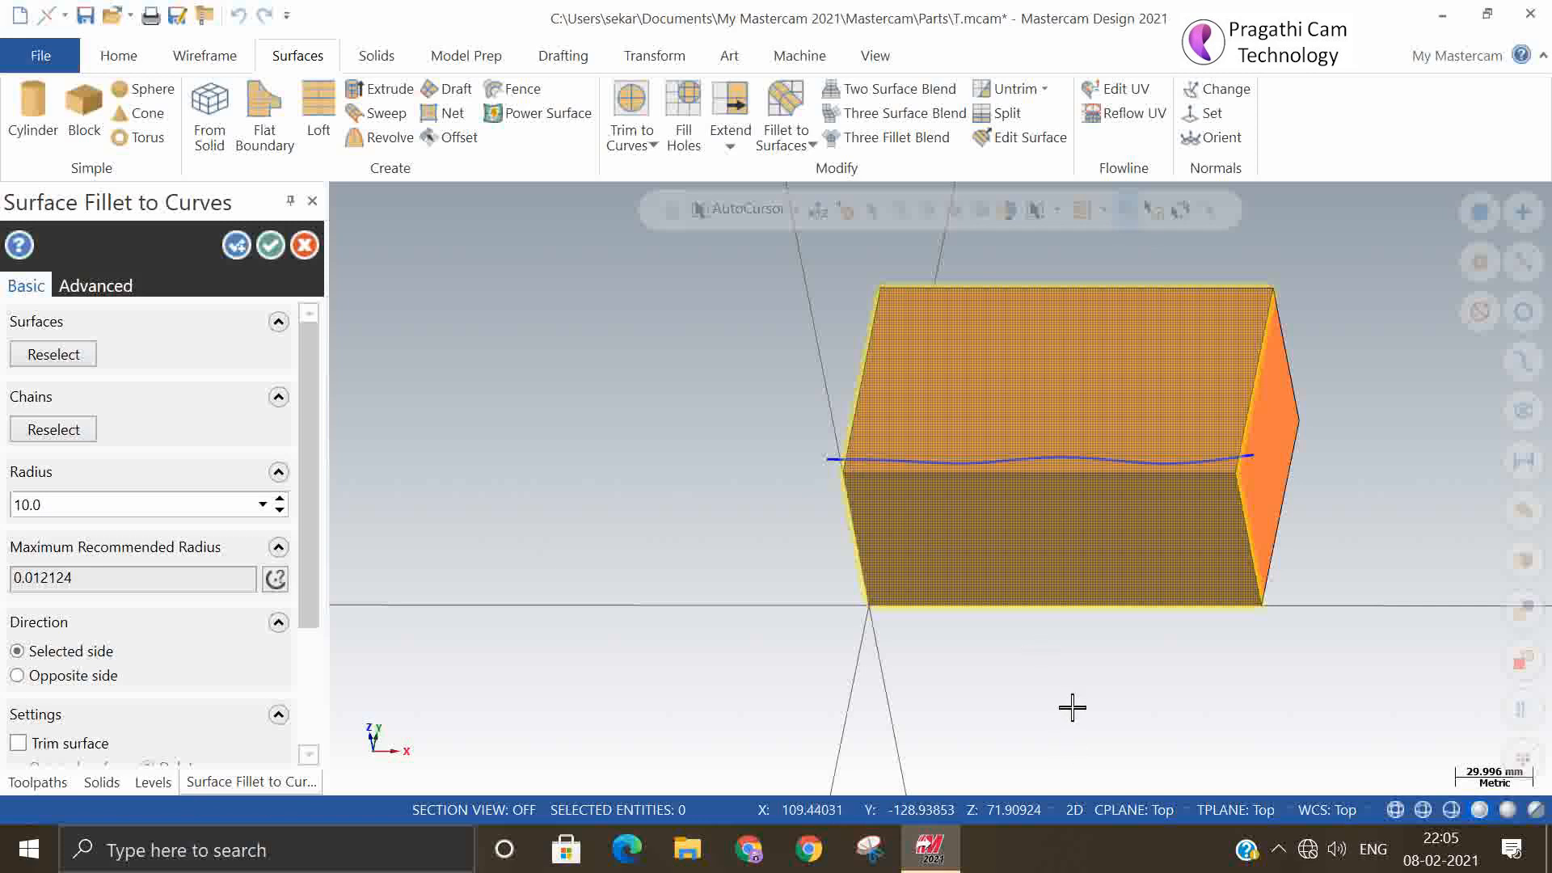
mouse_move(1072, 707)
middle_mouse_down()
mouse_move(943, 544)
mouse_move(908, 453)
mouse_move(1021, 720)
mouse_move(1043, 501)
middle_mouse_up()
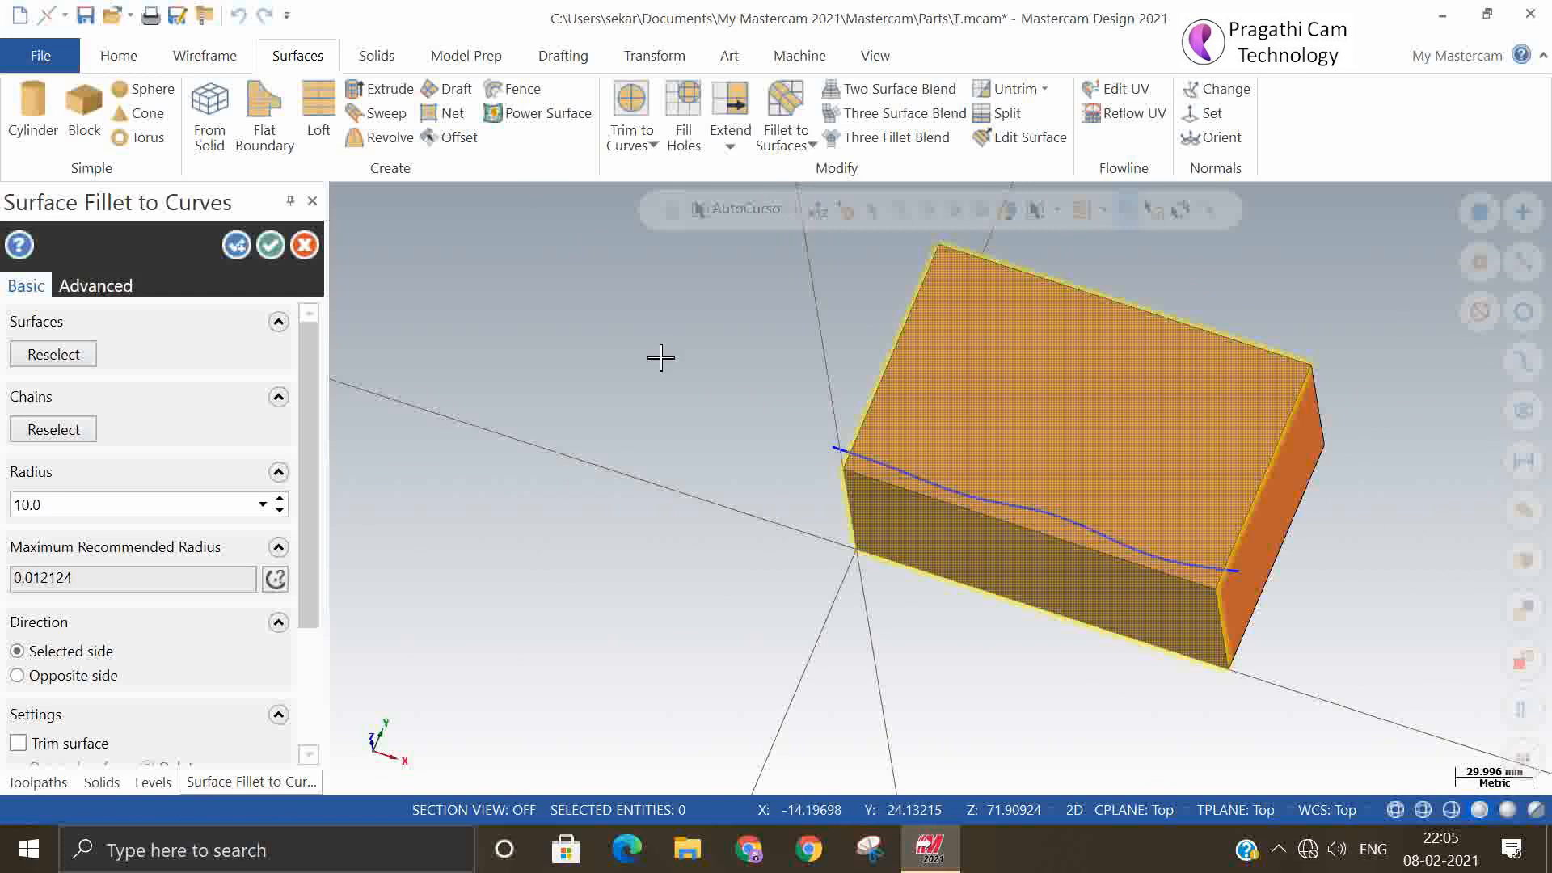
left_click(237, 249)
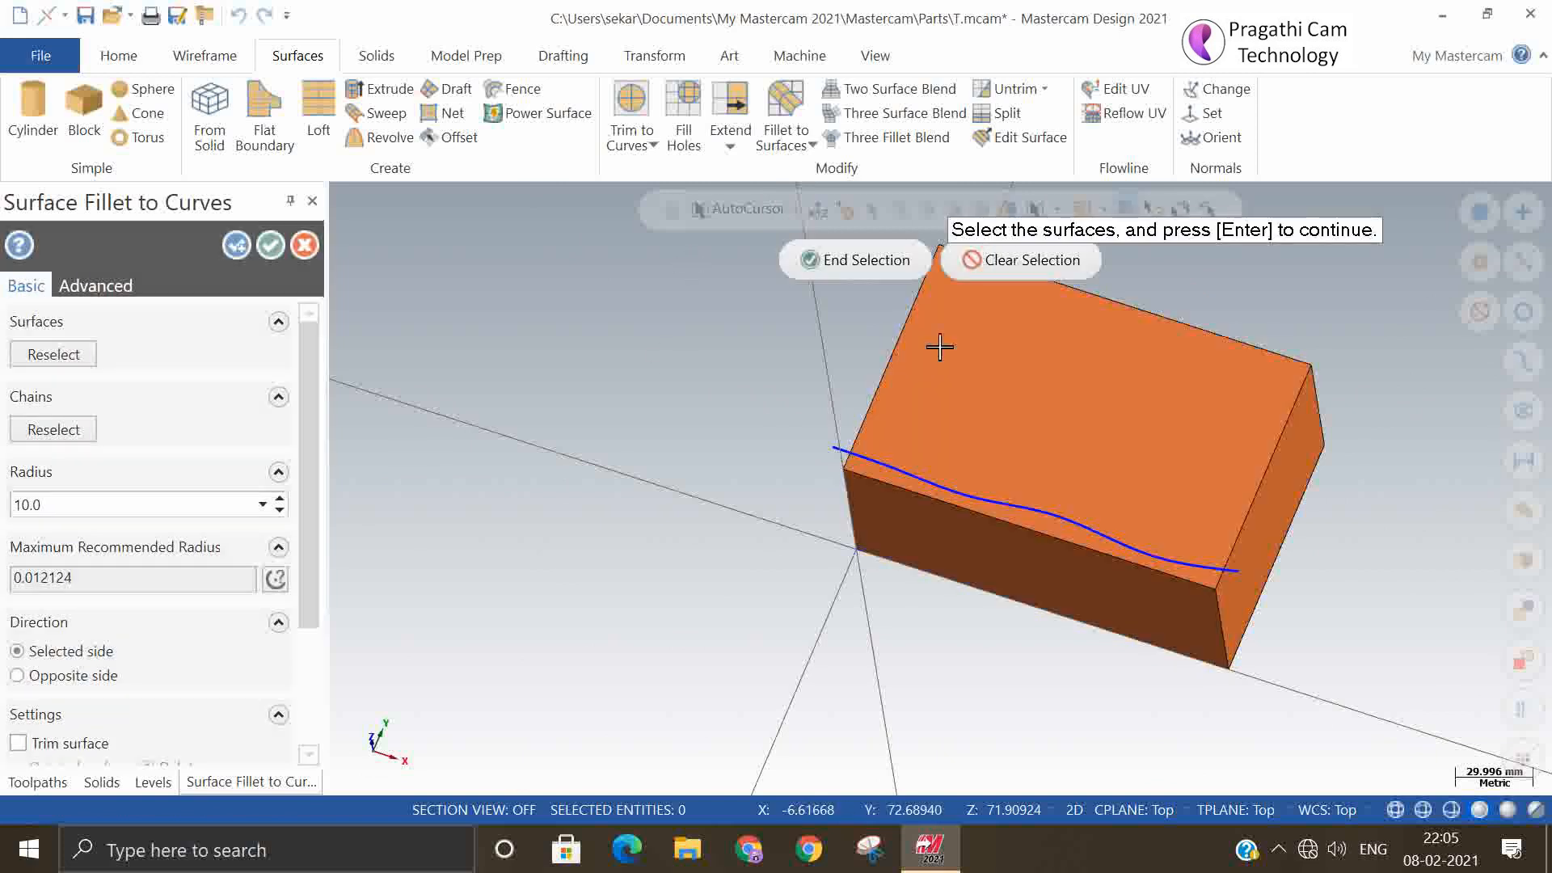
- Select the top and front surfaces again and chain the spline as the curve for another 10 mm fillet
left_click(1009, 576)
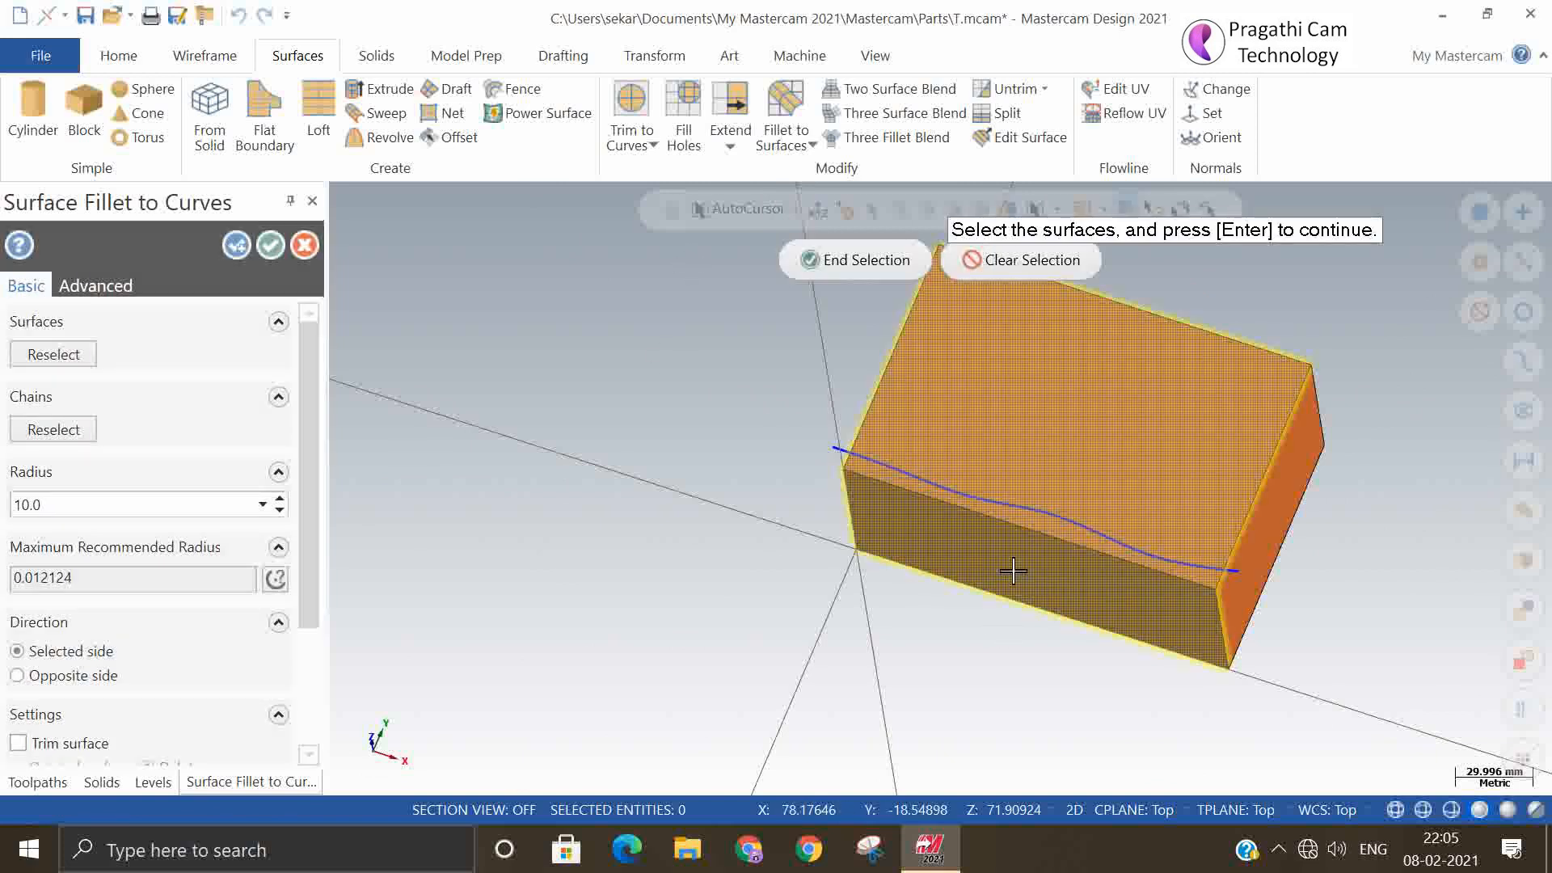
left_click(841, 259)
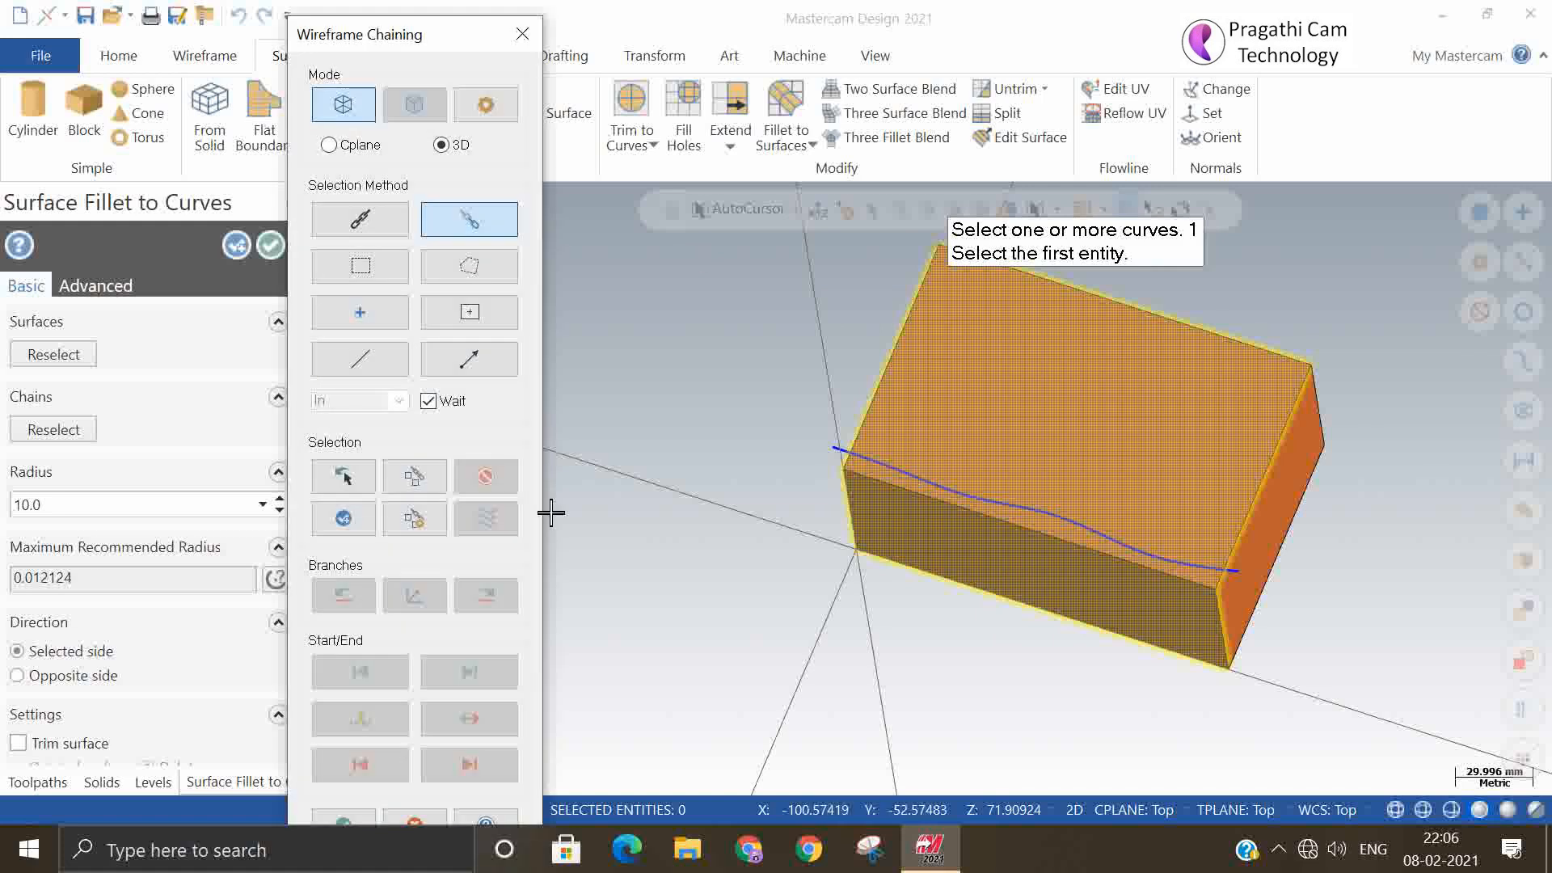
left_click(834, 445)
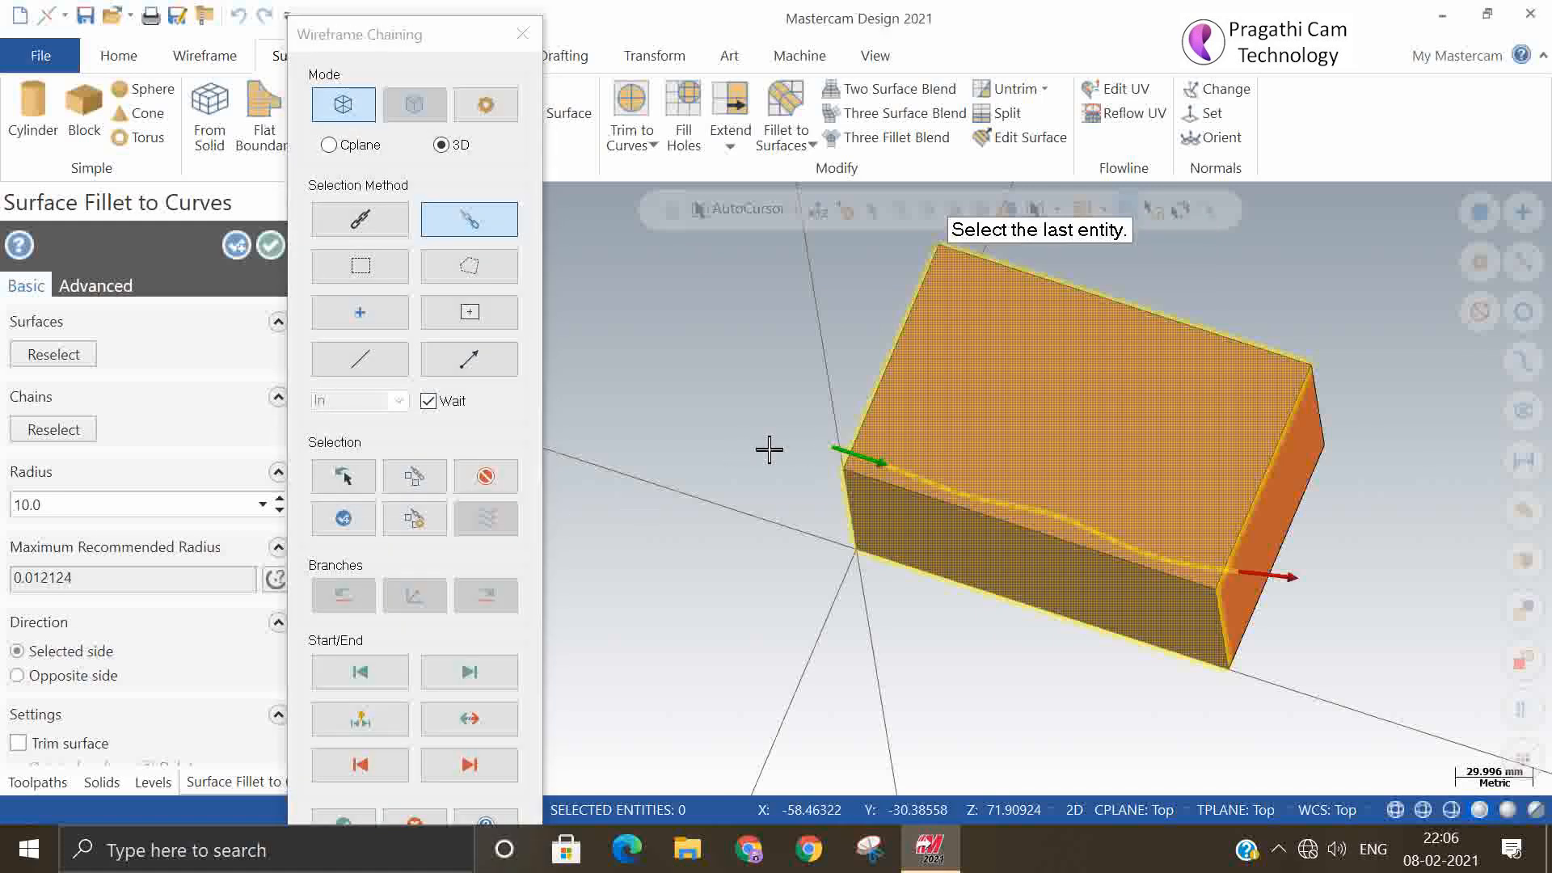
left_click(355, 821)
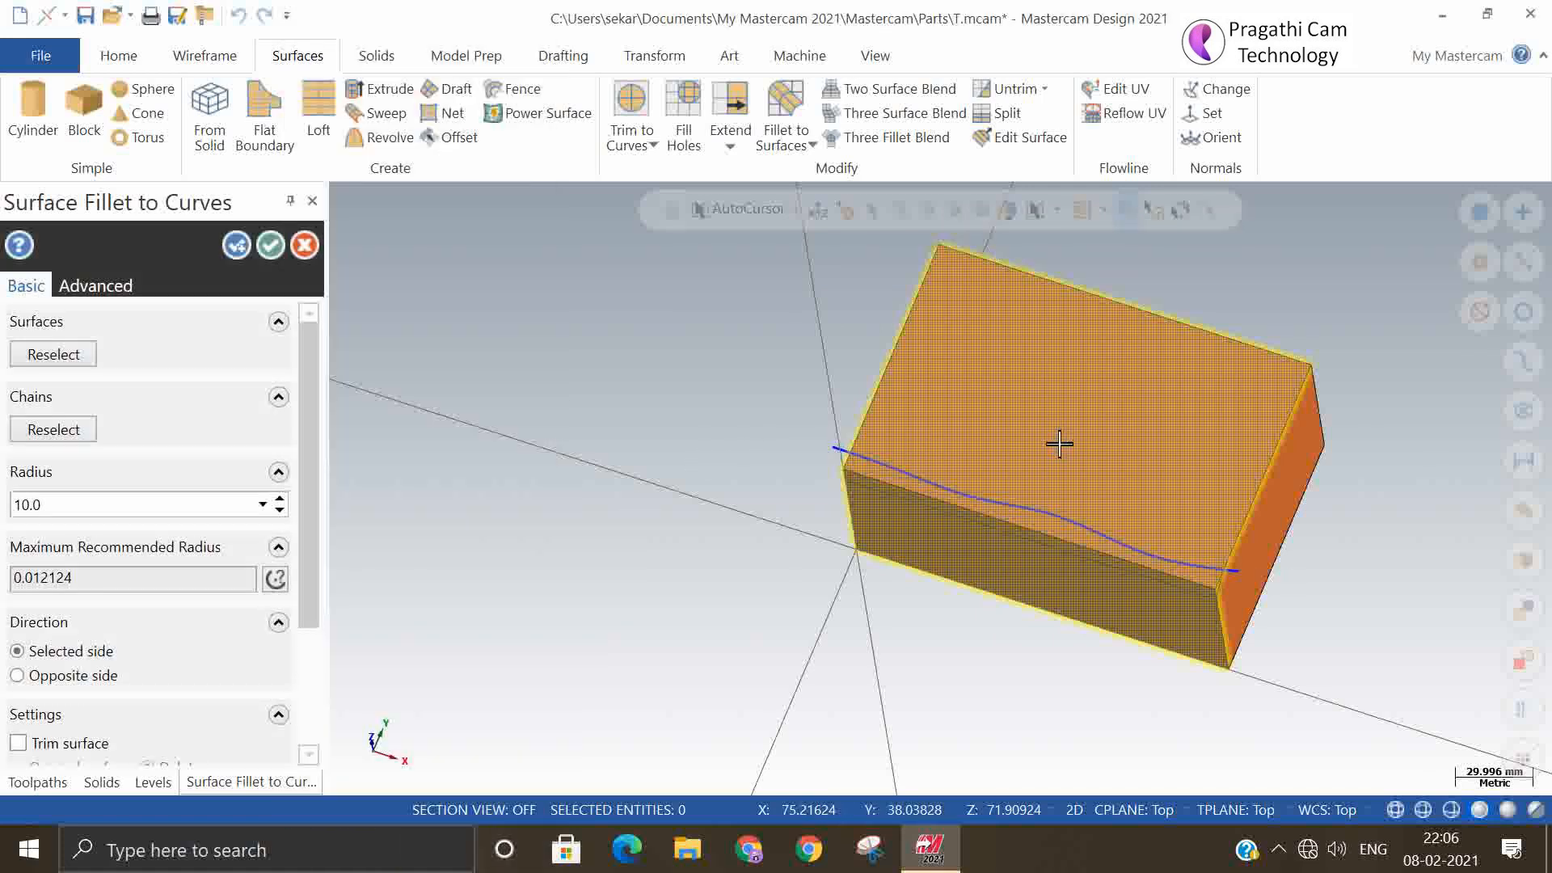
middle_click_drag(856, 582, 763, 282)
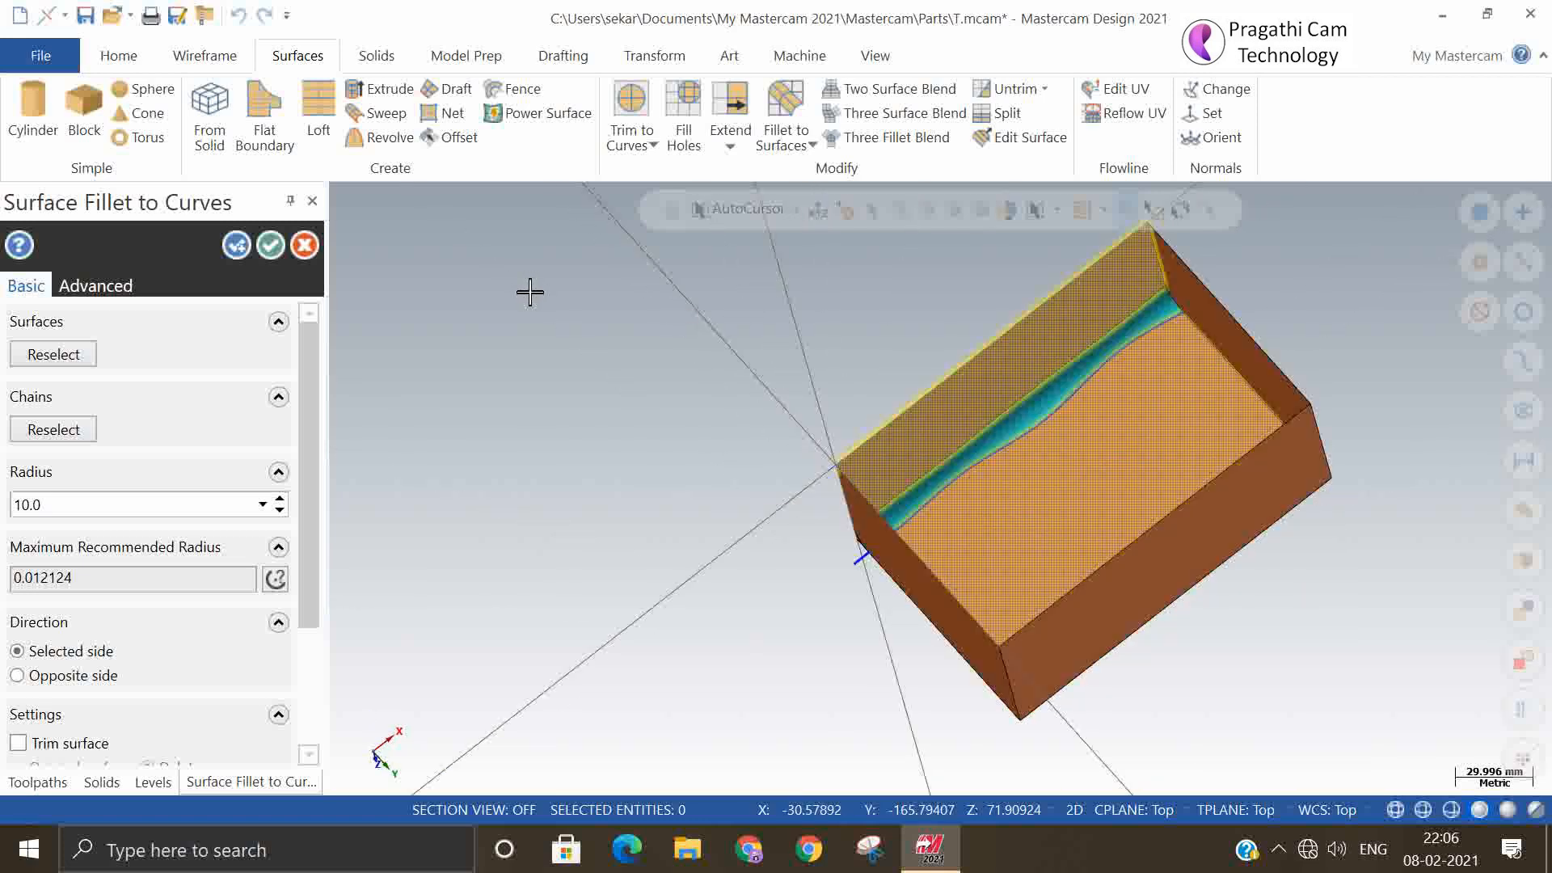
middle_click_drag(707, 434, 817, 540)
scroll(924, 476, "up", 4)
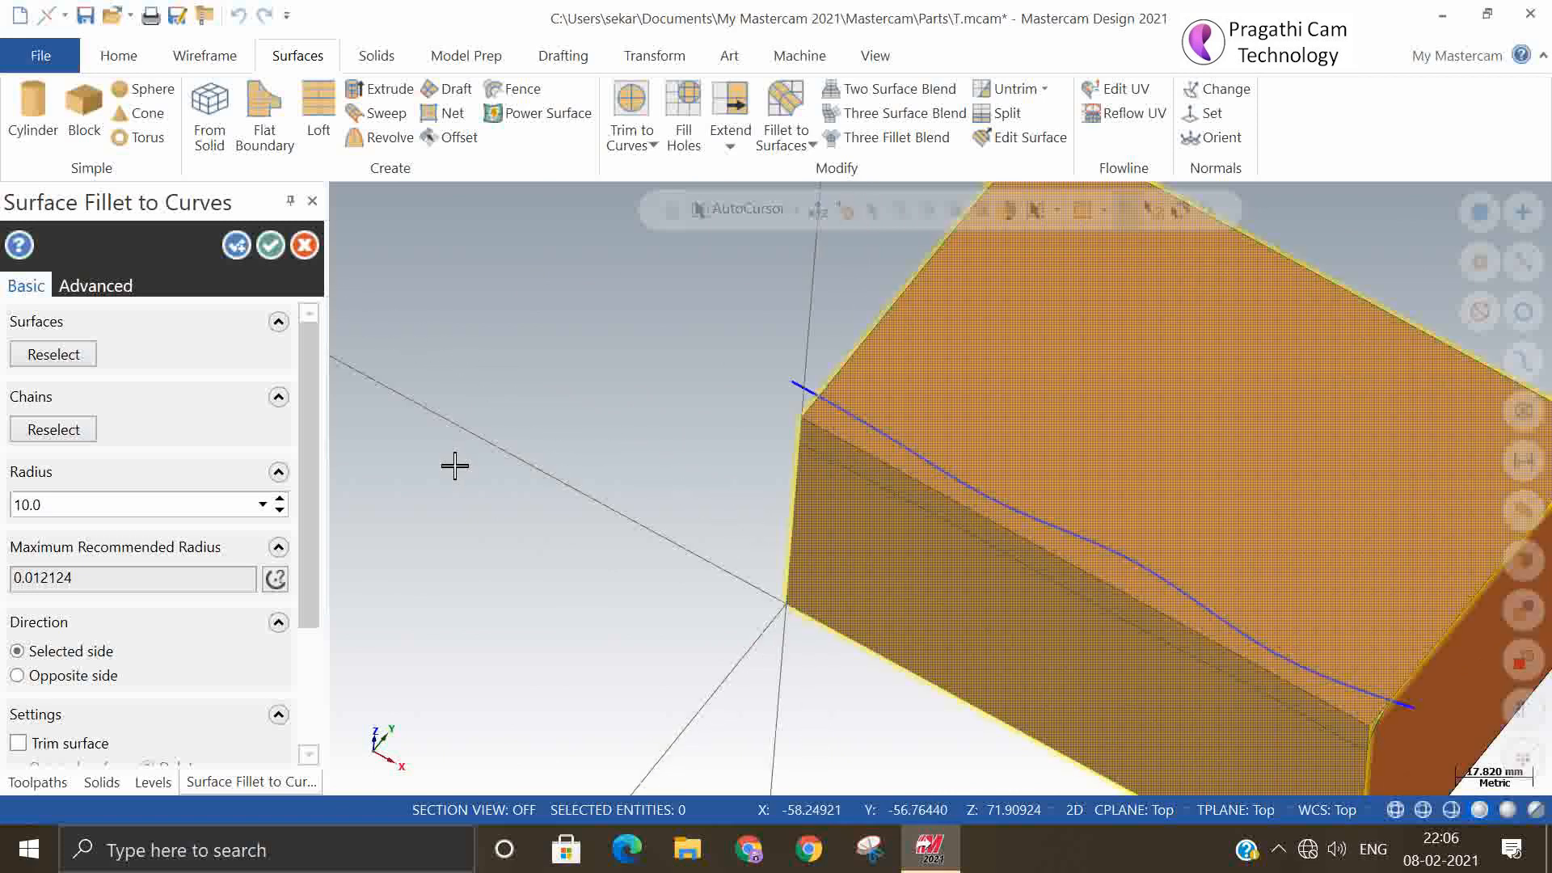
- Turn on surface trimming with the original surfaces deleted and finish the fillet
scroll(454, 465, "down", 1)
left_click_drag(308, 528, 314, 630)
left_click(69, 605)
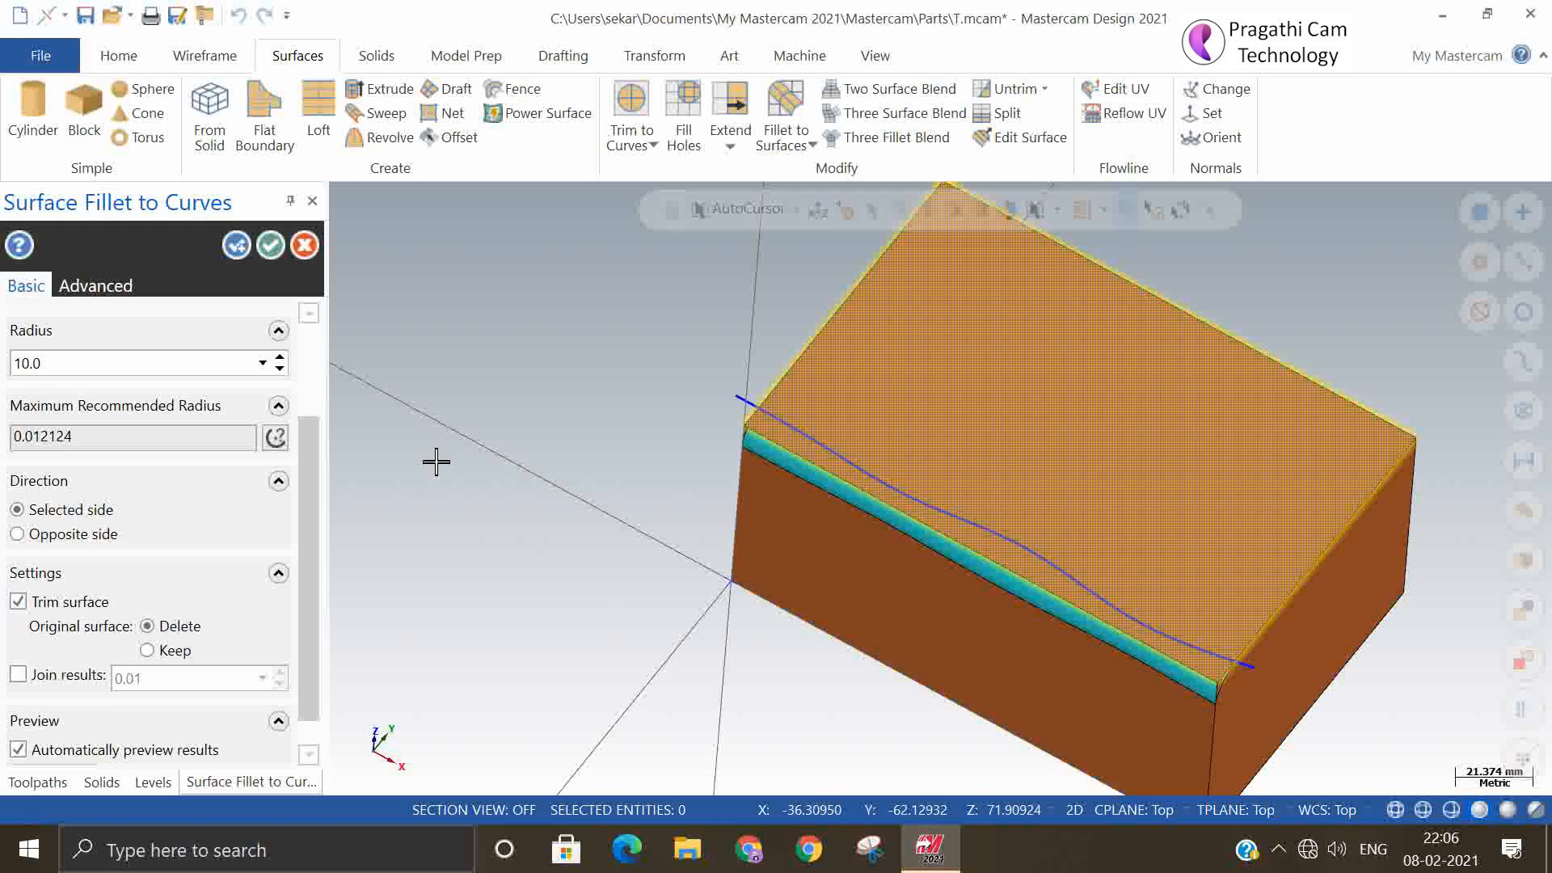
left_click(301, 248)
- Start a Trim to Curves on the block's top surface and chain the spline as the trimming curve
middle_click_drag(936, 704, 1014, 444)
scroll(904, 423, "up", 3)
scroll(599, 405, "up", 2)
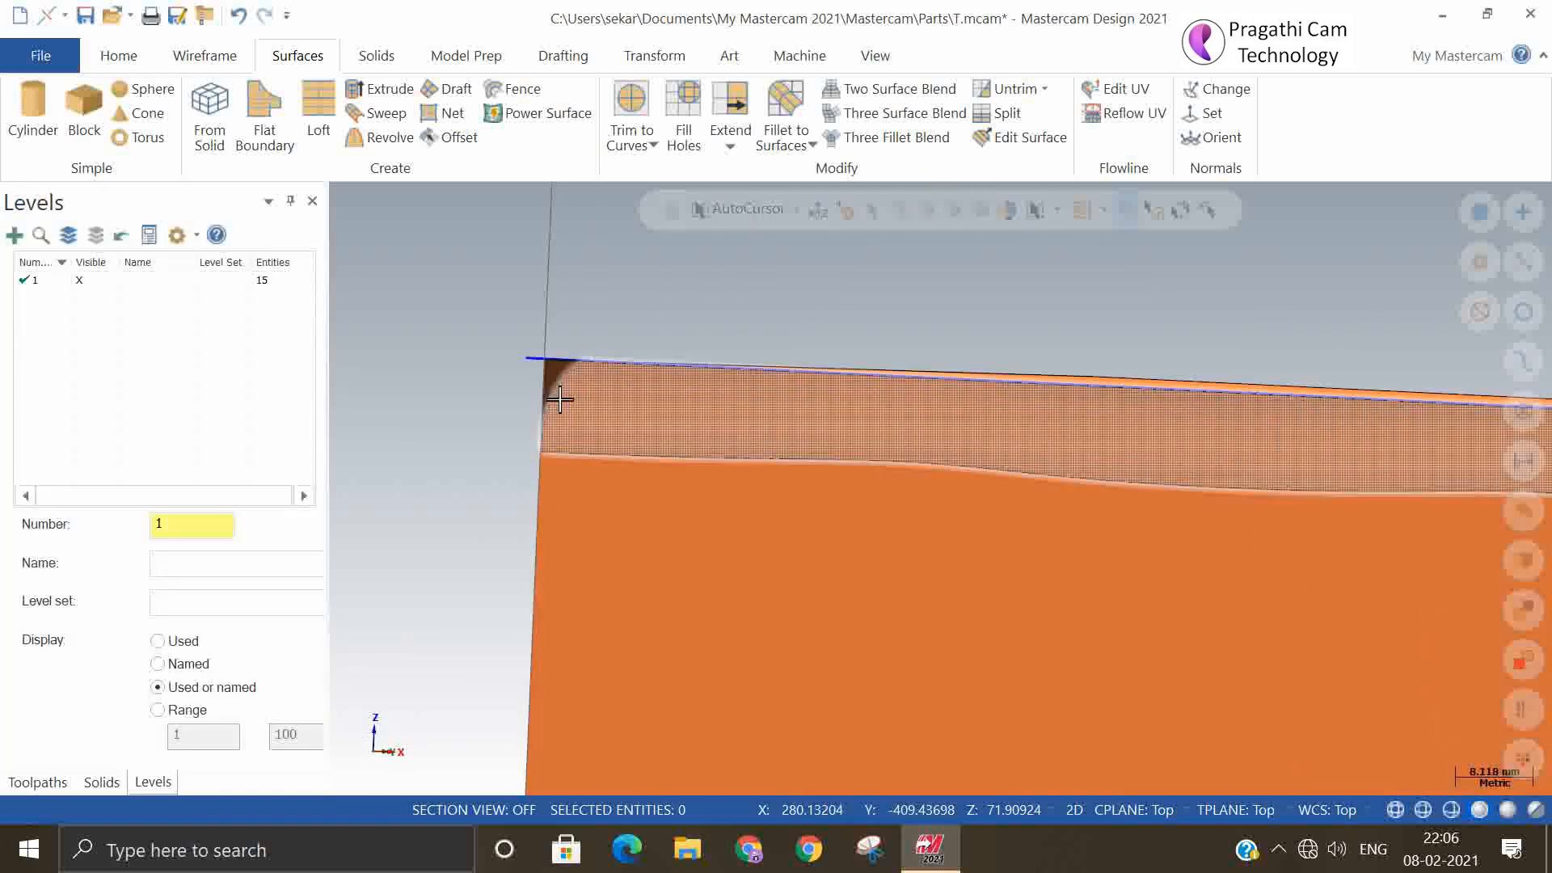
middle_click_drag(559, 397, 533, 477)
scroll(589, 435, "down", 2)
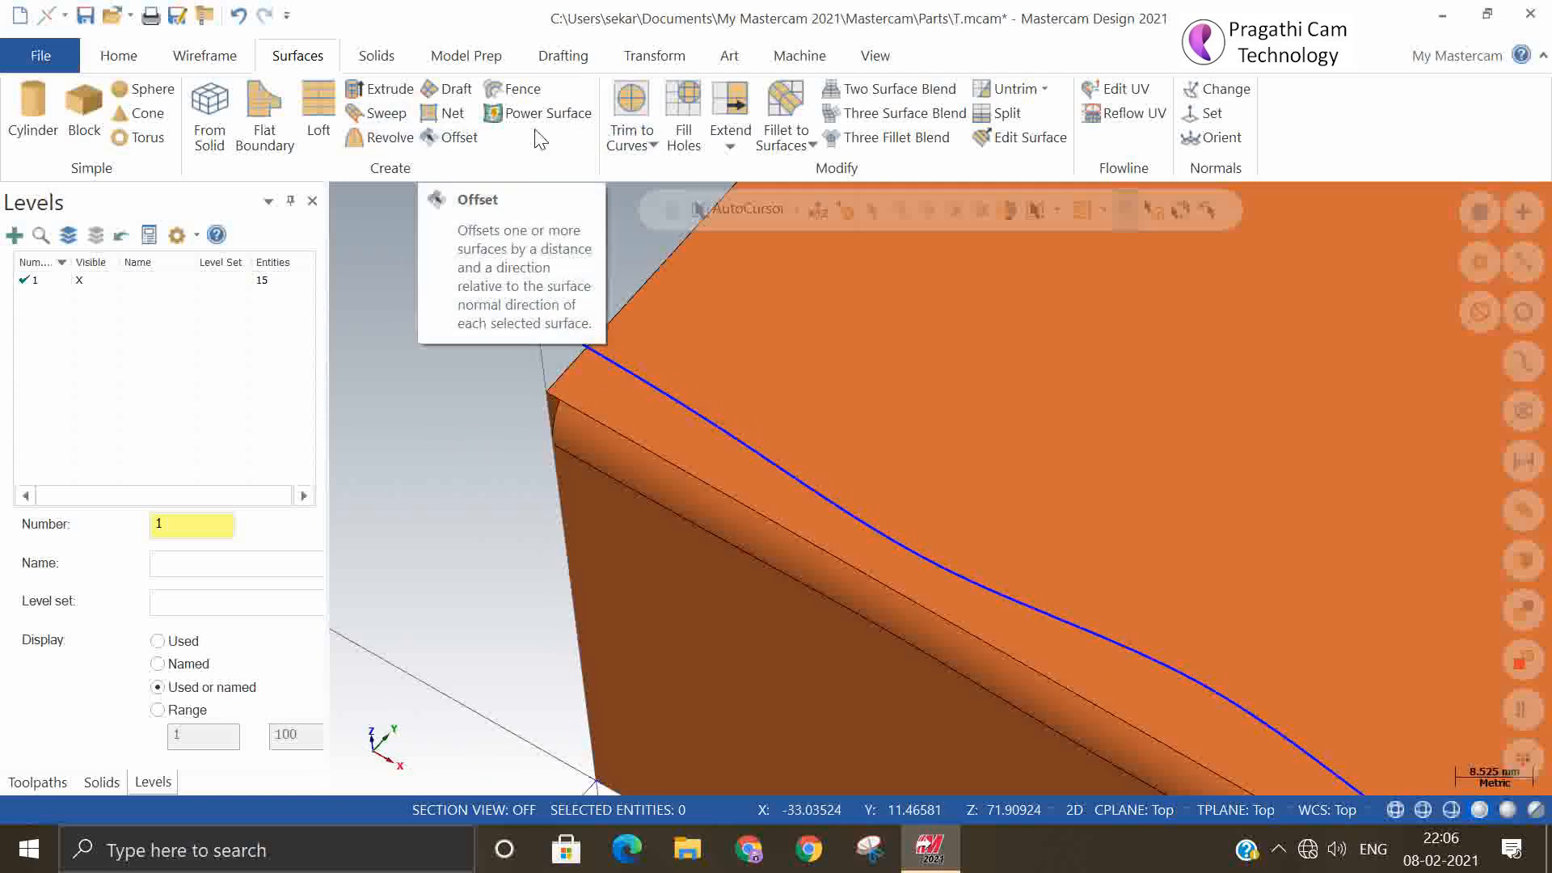
left_click(645, 109)
left_click(693, 373)
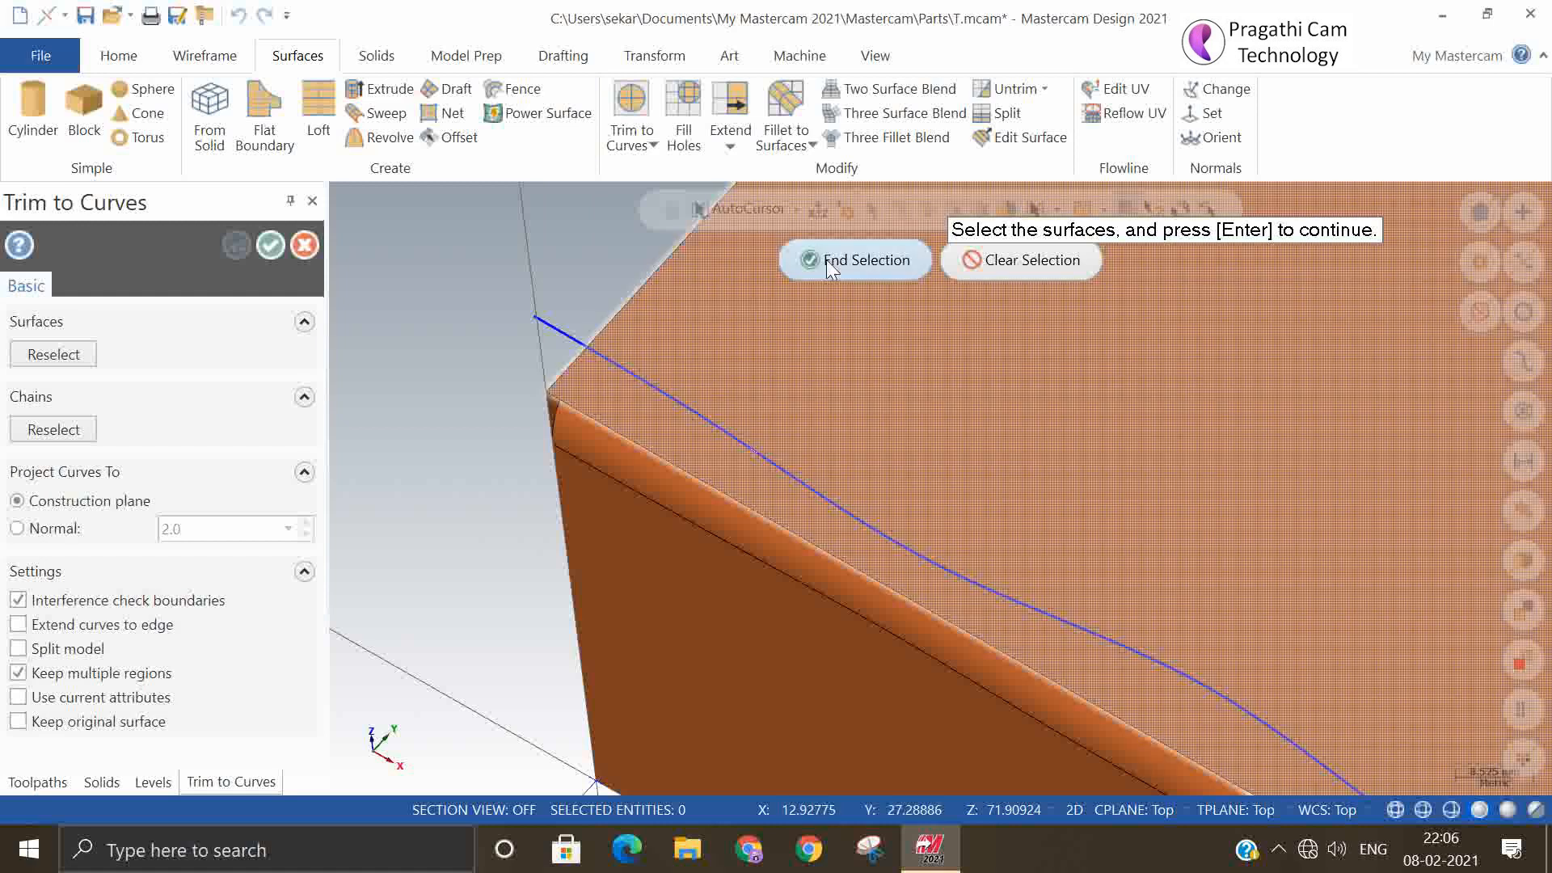
left_click(859, 259)
left_click(556, 325)
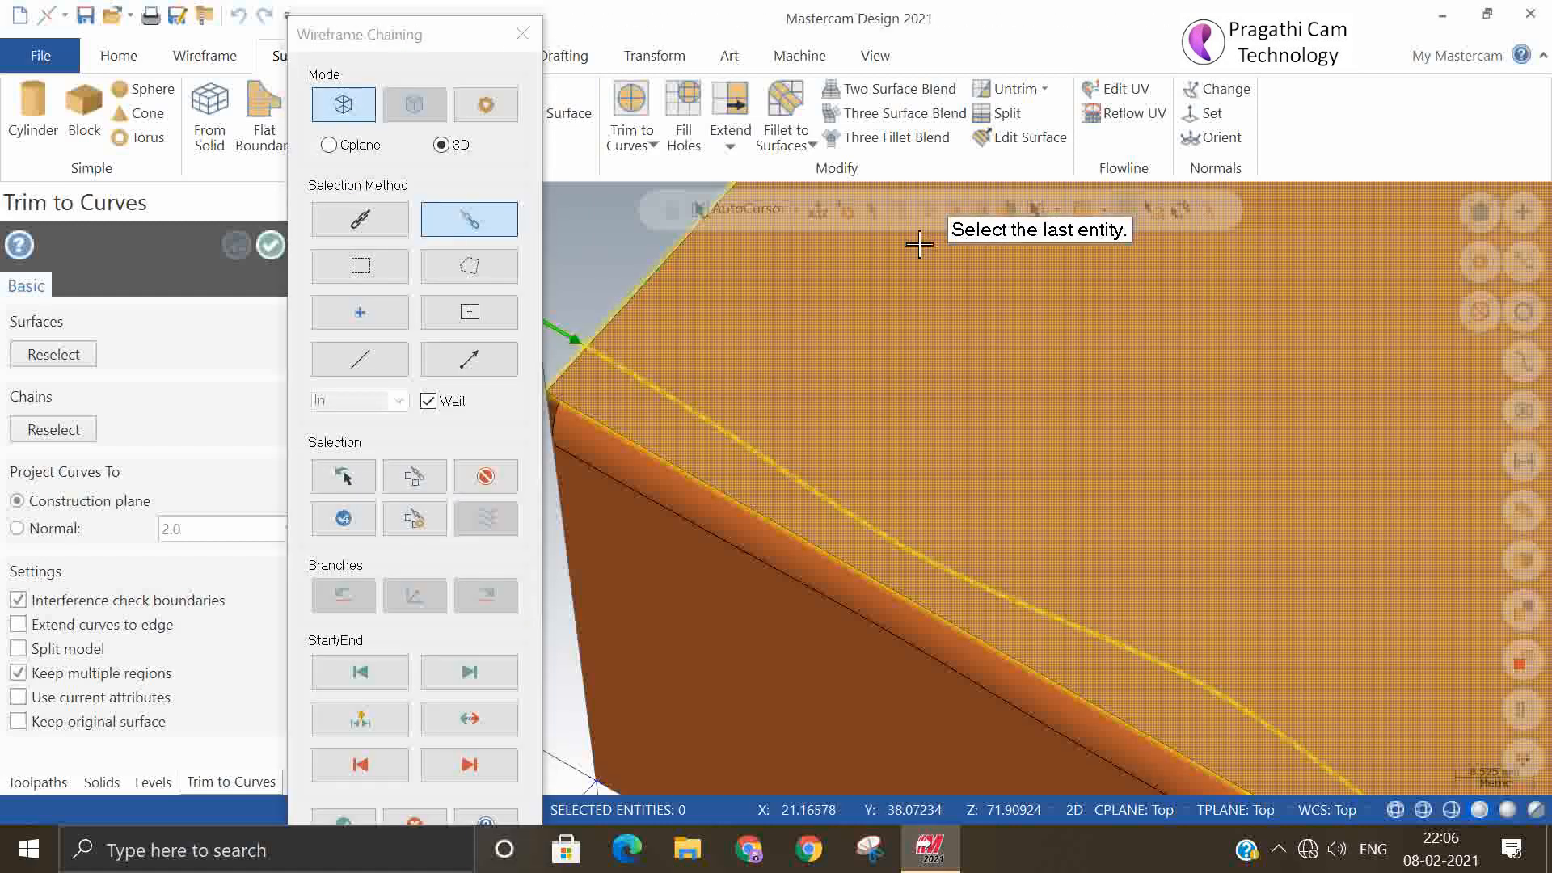
left_click(345, 817)
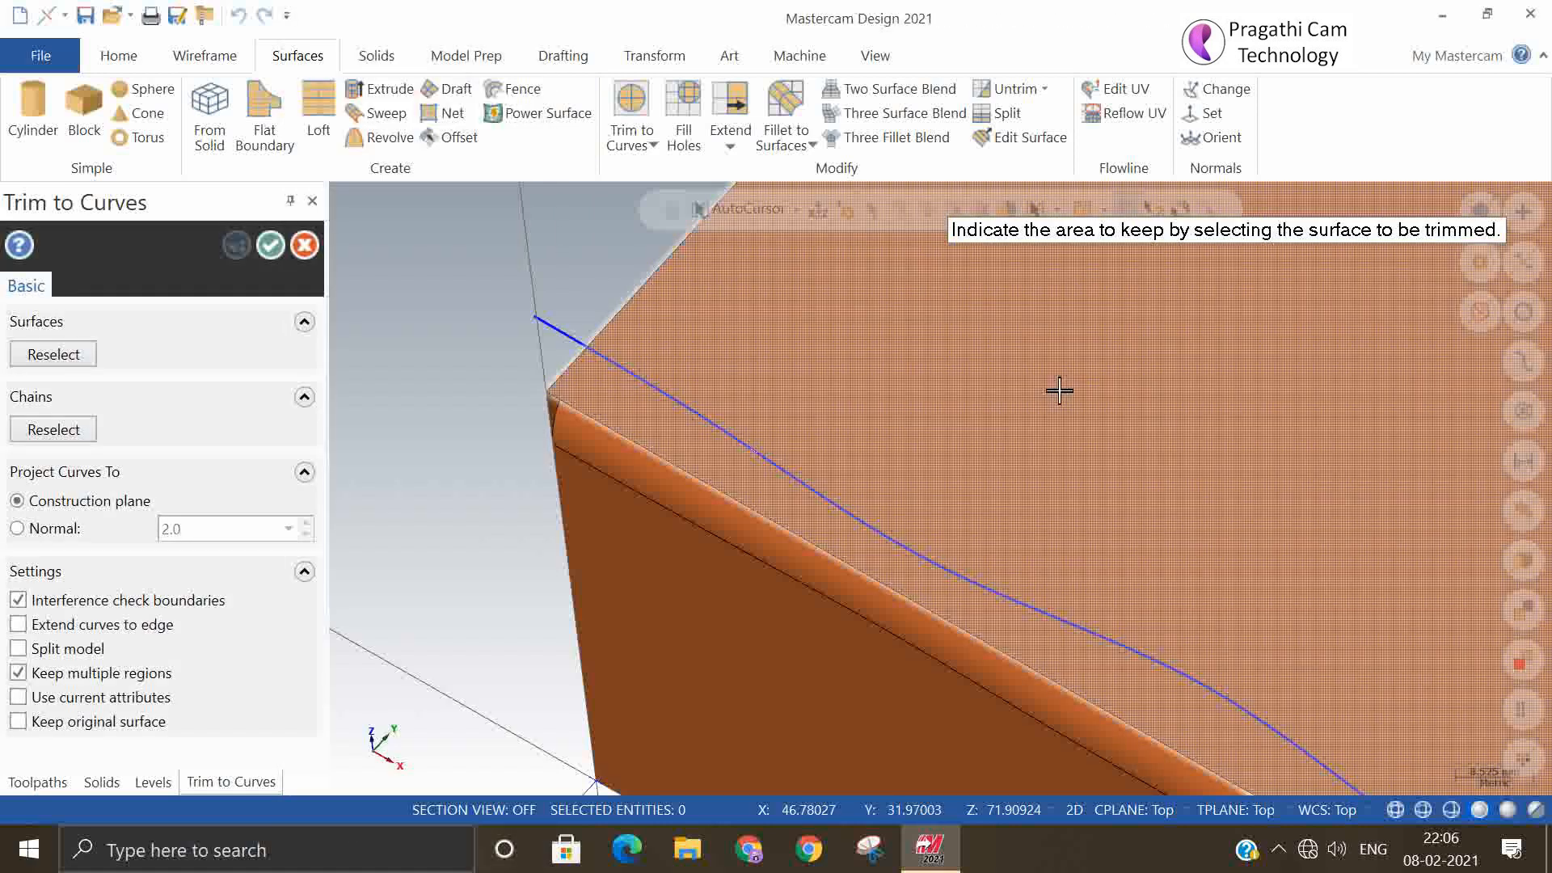
- Keep the large area of the top surface behind the spline and accept the trim
left_click(1059, 390)
left_click(1058, 379)
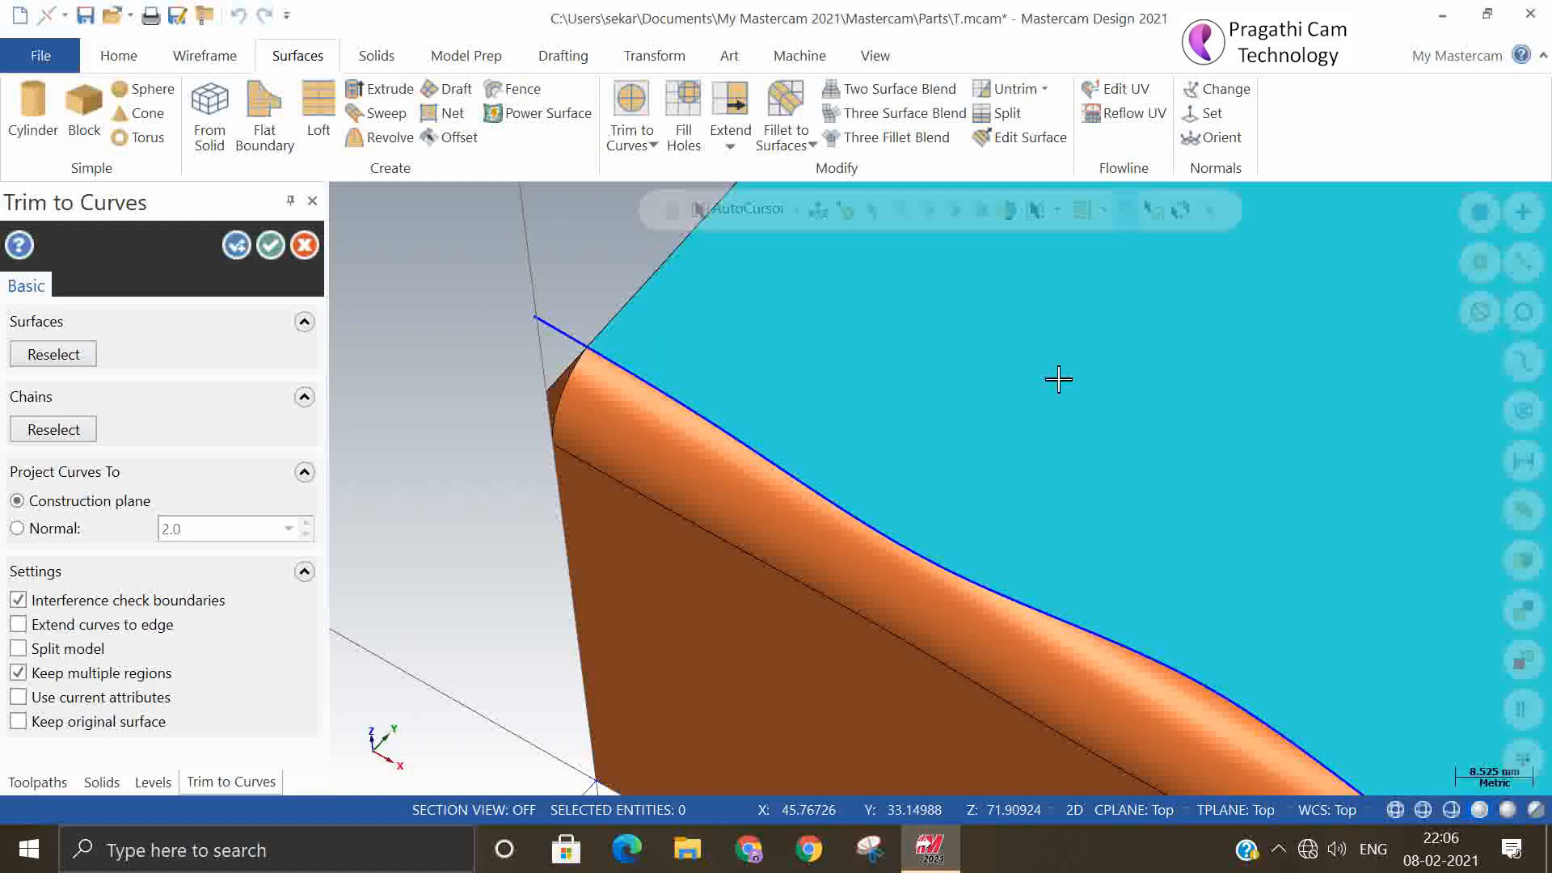
left_click(276, 252)
- Create a Curve One Edge along the fillet surface's curved edge at the block's right end
scroll(797, 302, "down", 4)
scroll(1231, 714, "up", 2)
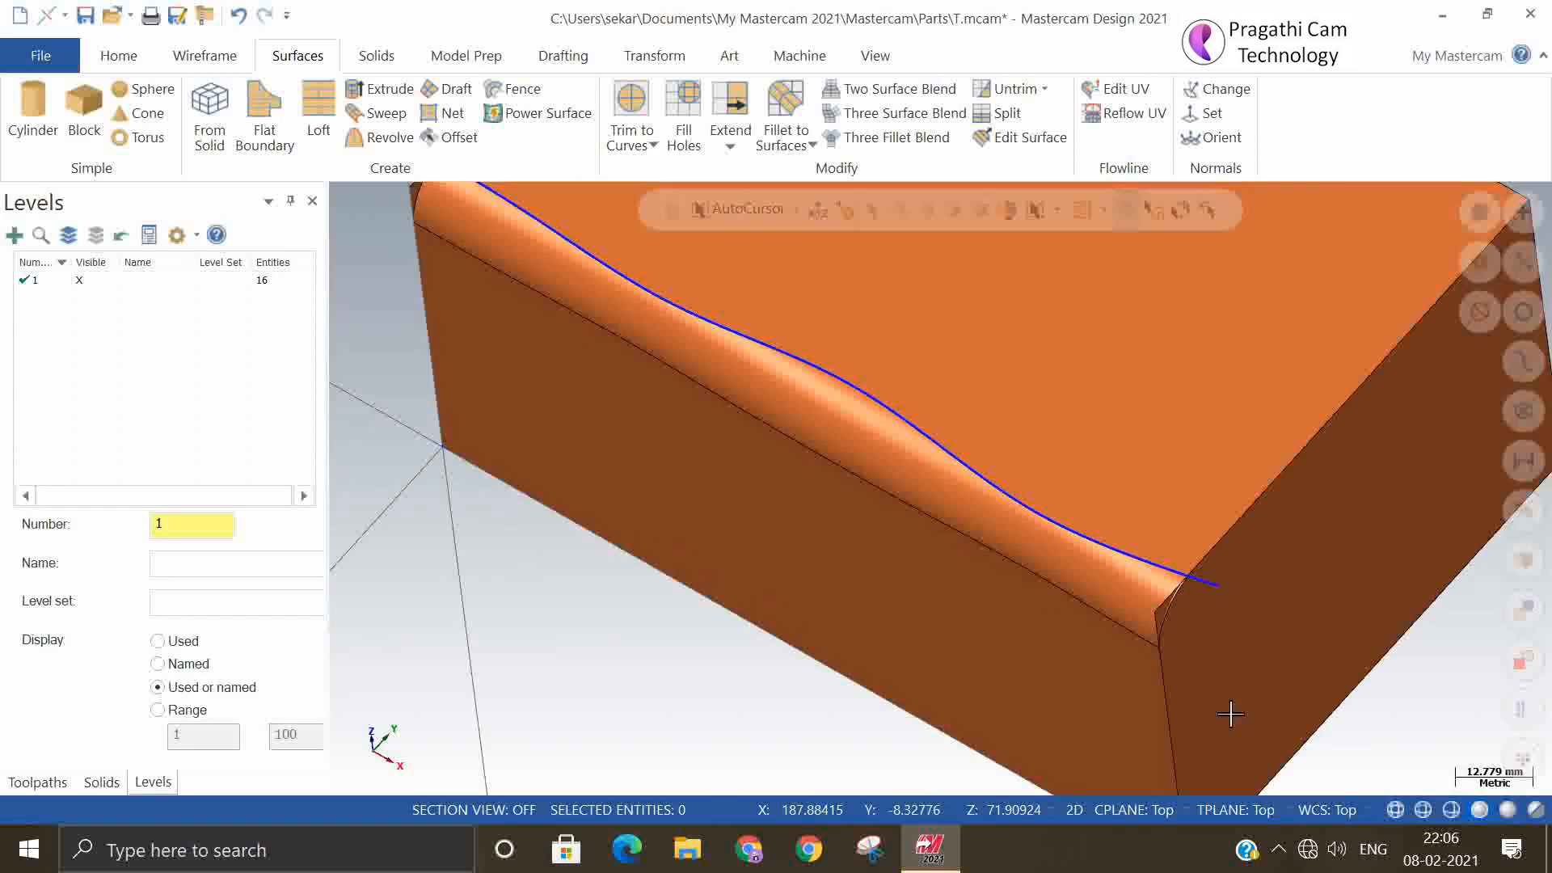
mouse_move(1170, 669)
middle_mouse_down()
mouse_move(1167, 644)
mouse_move(1053, 575)
mouse_move(1106, 620)
mouse_move(1108, 554)
mouse_move(1099, 658)
mouse_move(1100, 620)
mouse_move(1269, 595)
mouse_move(1169, 560)
middle_mouse_up()
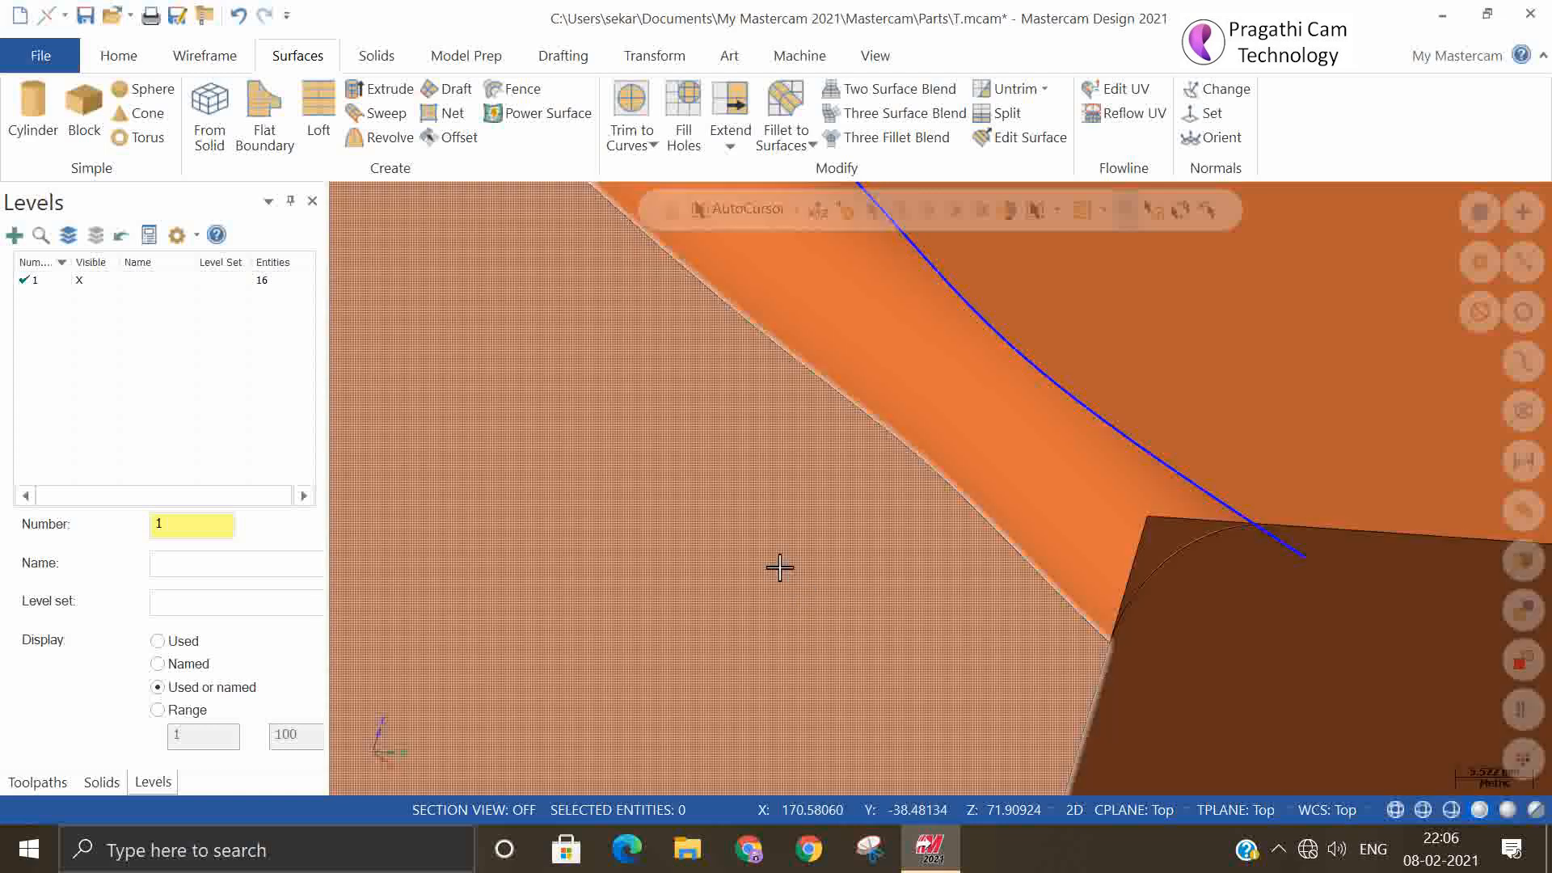
middle_click_drag(461, 312, 1039, 429)
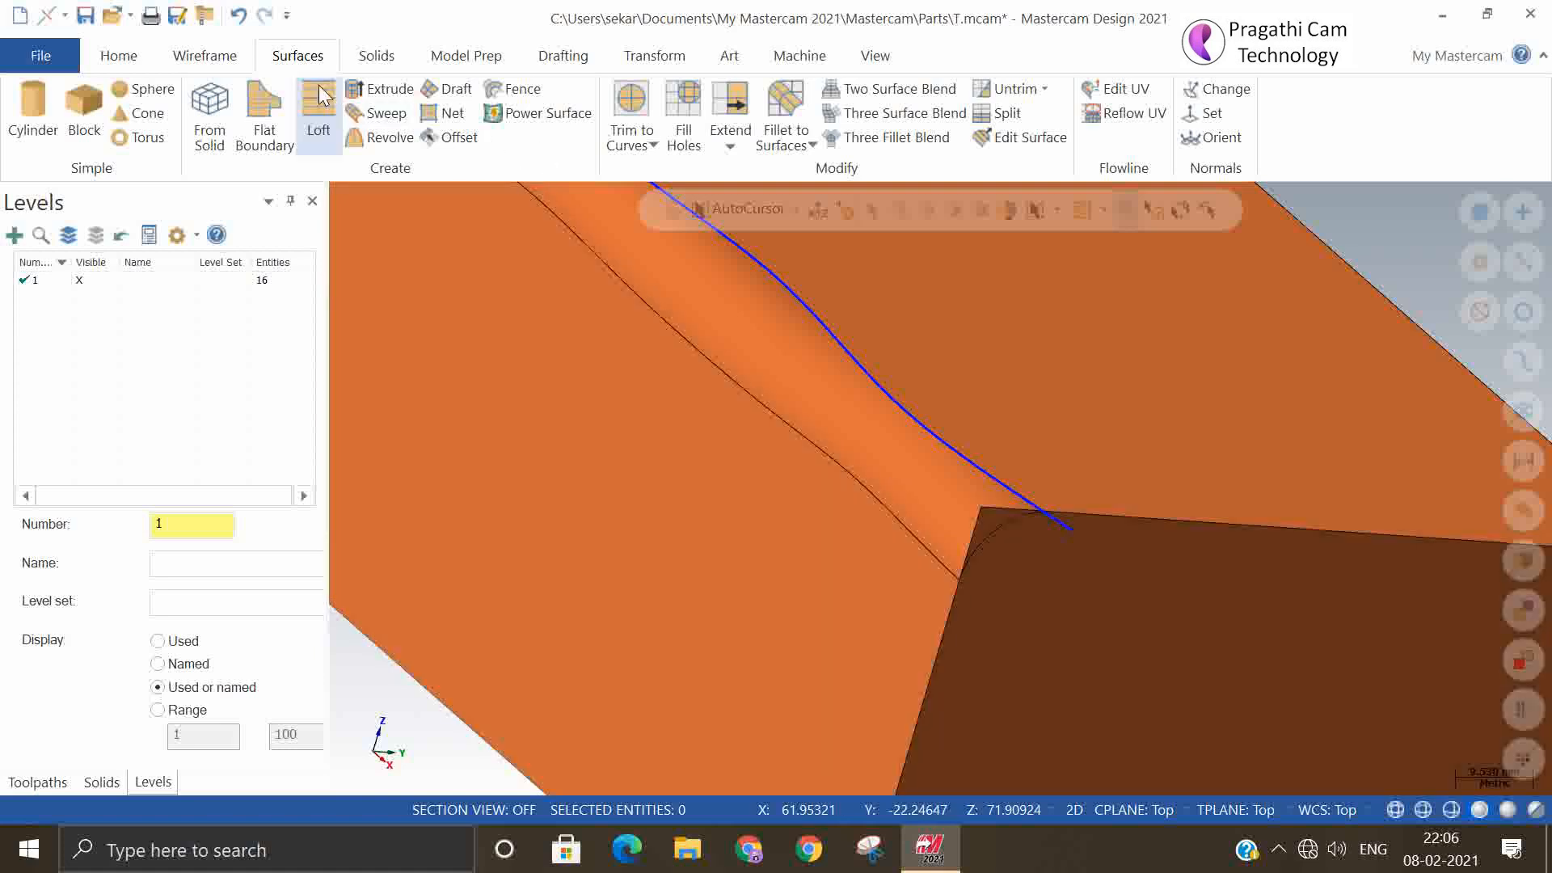
left_click(206, 56)
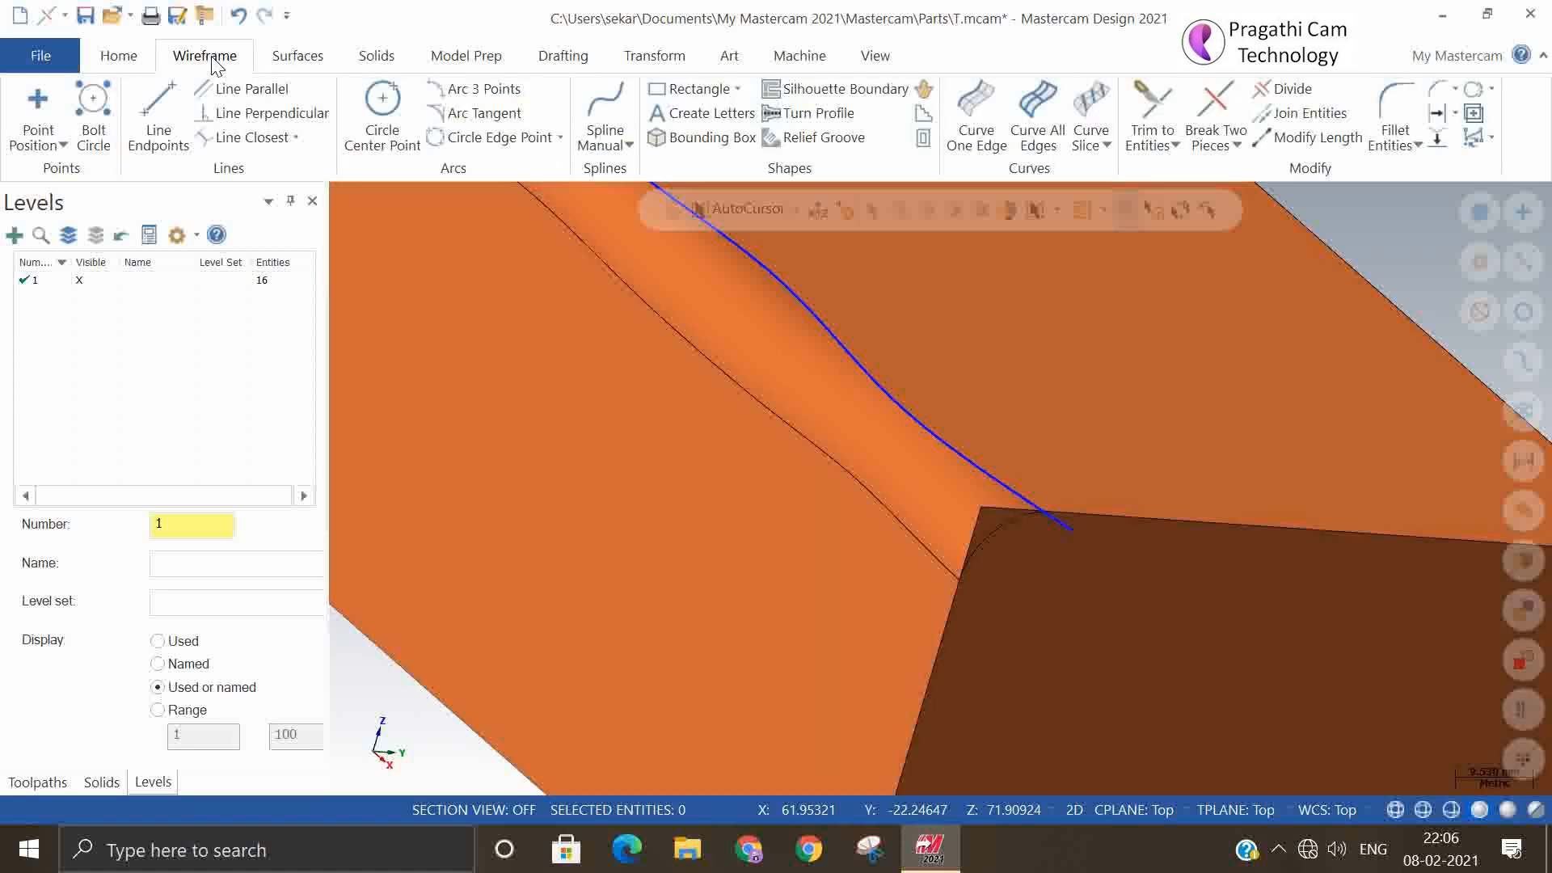
left_click(971, 145)
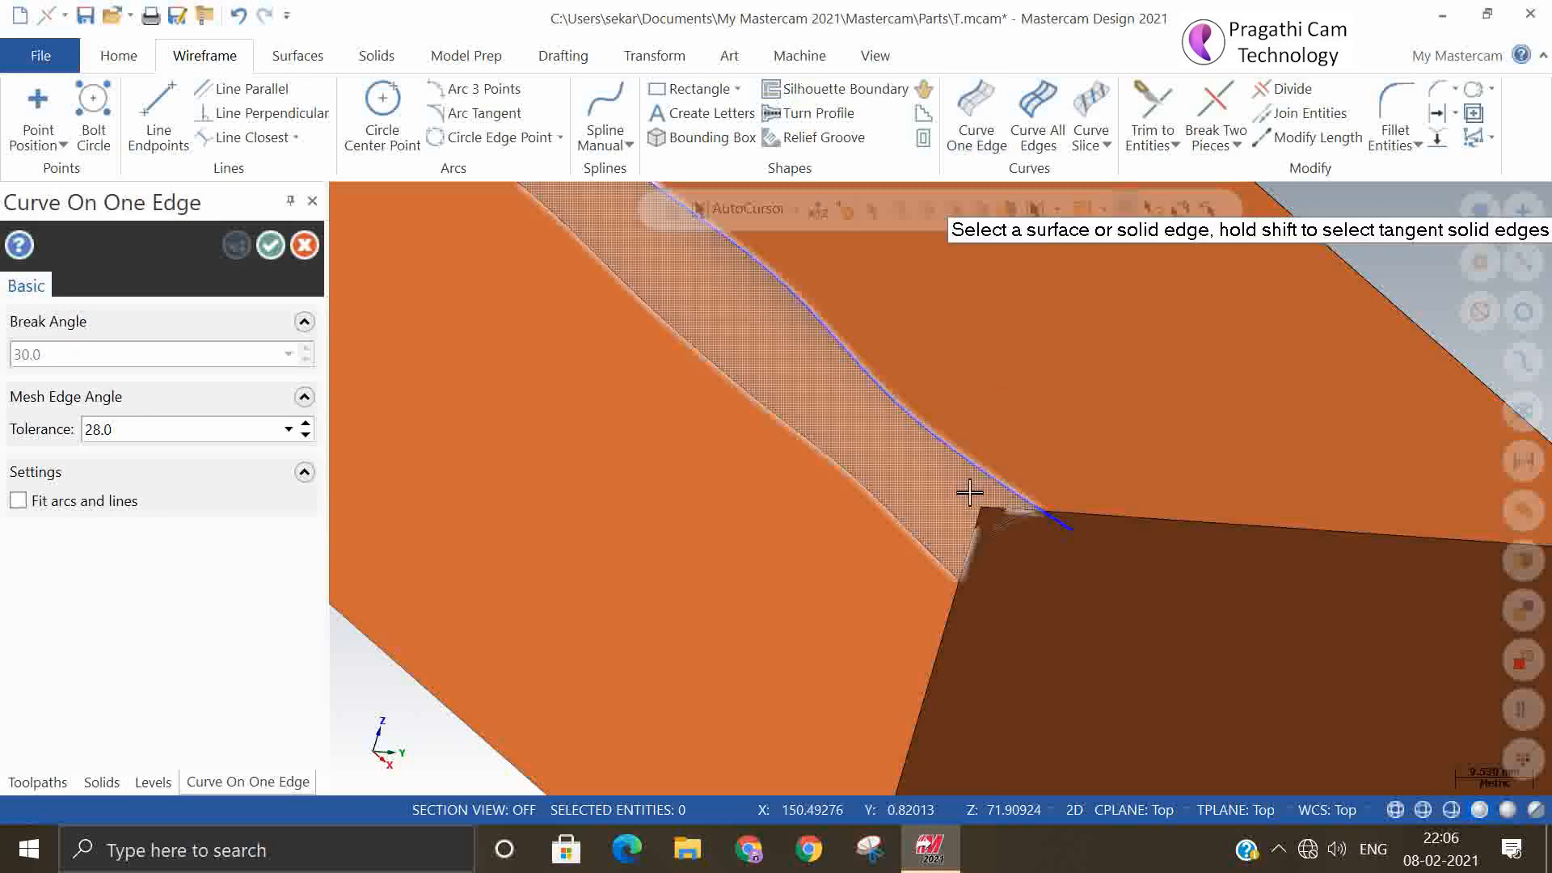
left_click(999, 544)
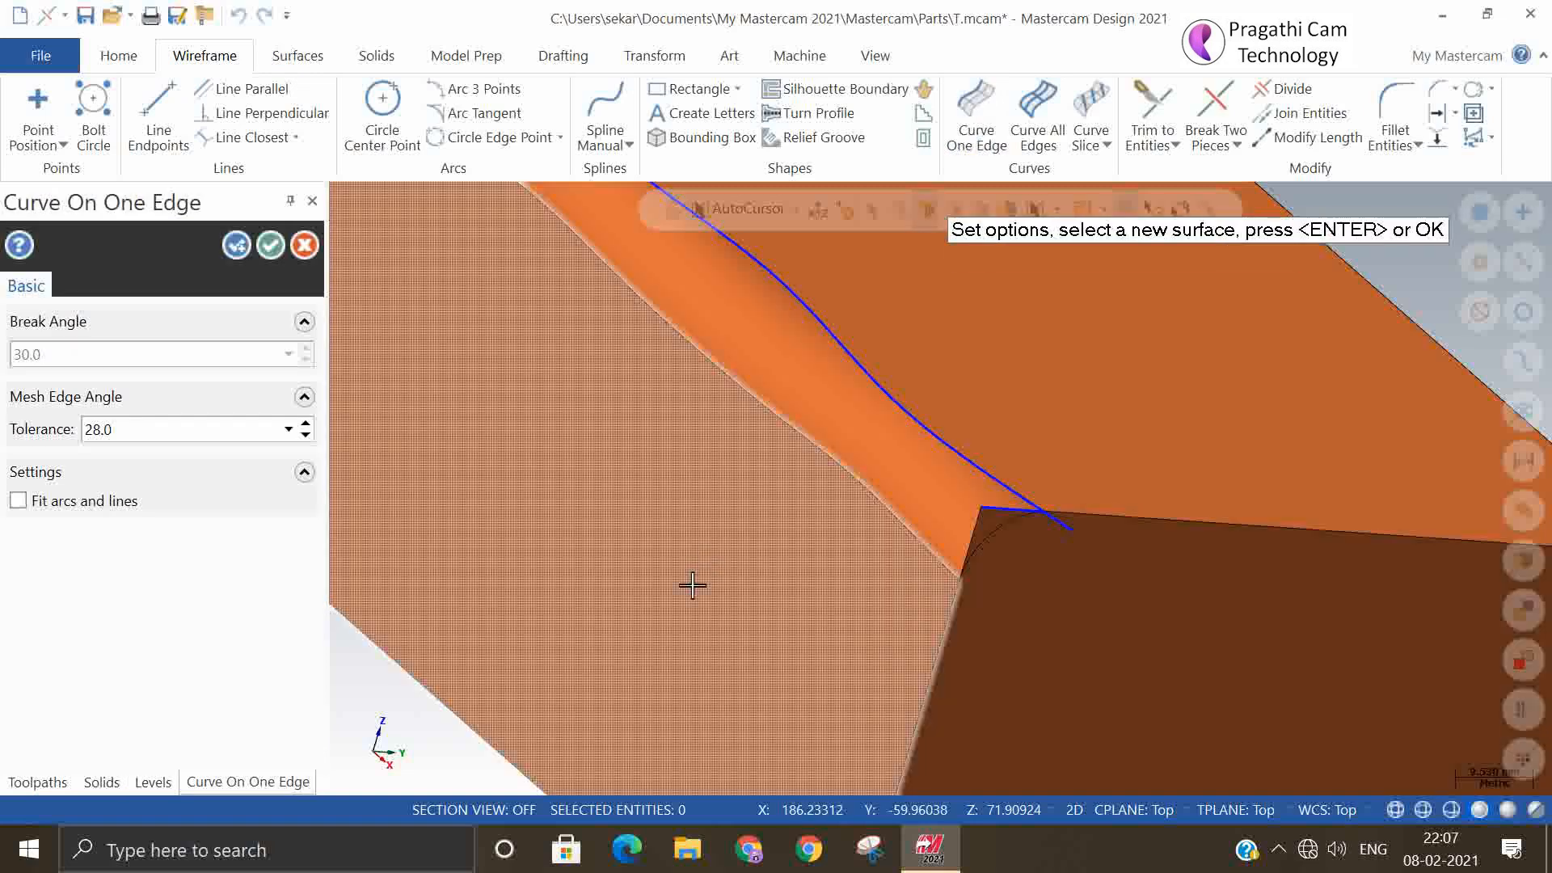
- Create a second edge curve along the fillet's curved edge at the block's left end and finish the command
mouse_move(746, 565)
middle_mouse_down()
mouse_move(973, 558)
mouse_move(1113, 599)
middle_mouse_up()
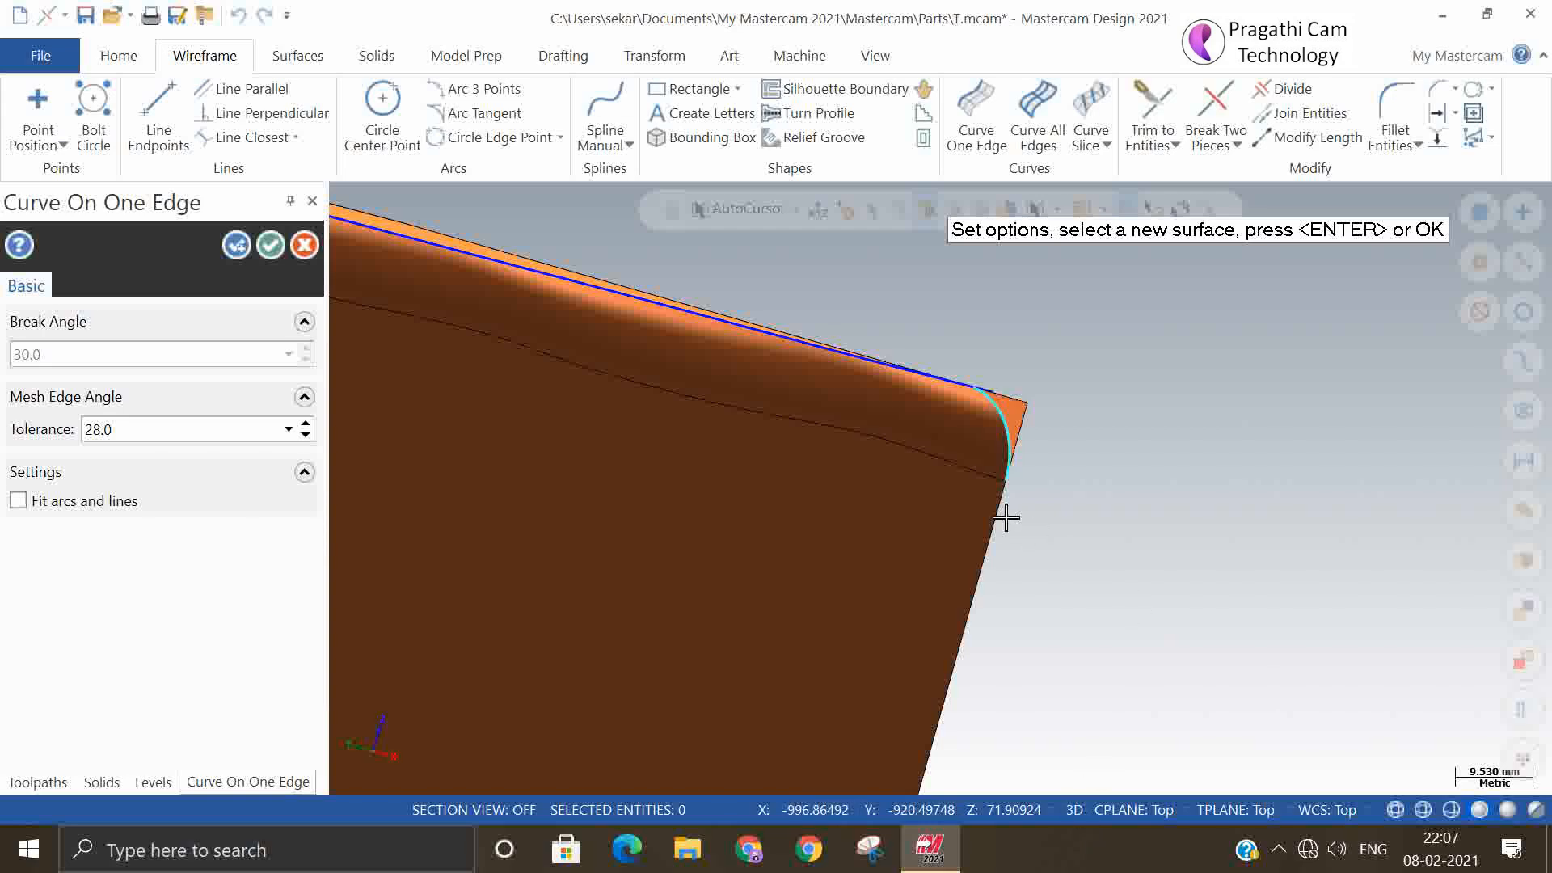
scroll(1384, 608, "down", 2)
scroll(1384, 608, "down", 3)
middle_click_drag(1375, 596, 762, 526)
scroll(580, 426, "up", 5)
left_click(608, 420)
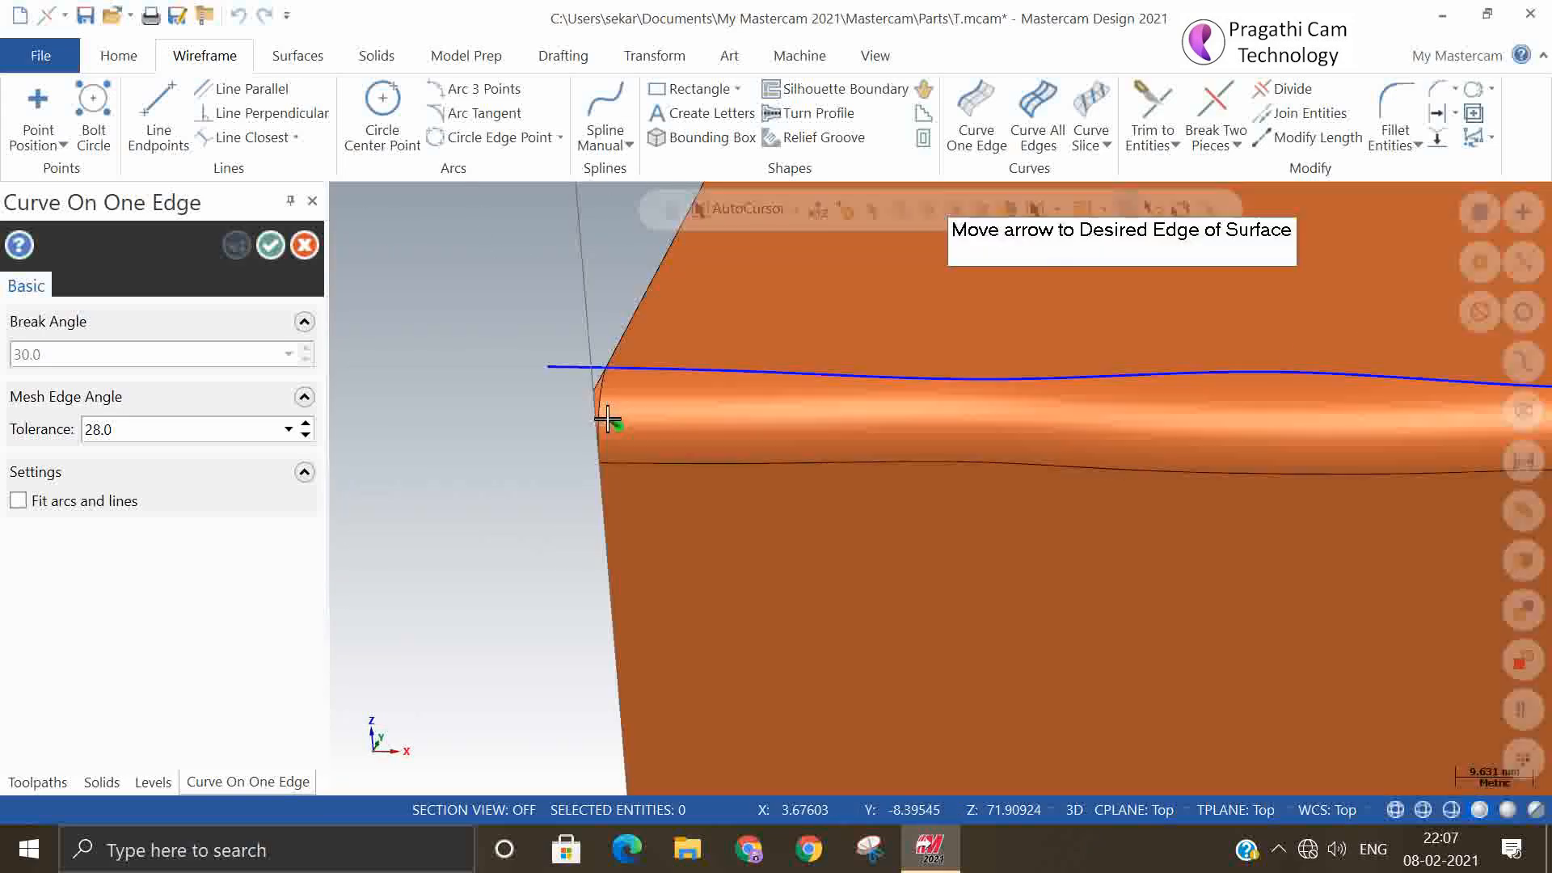
left_click(602, 414)
left_click(272, 244)
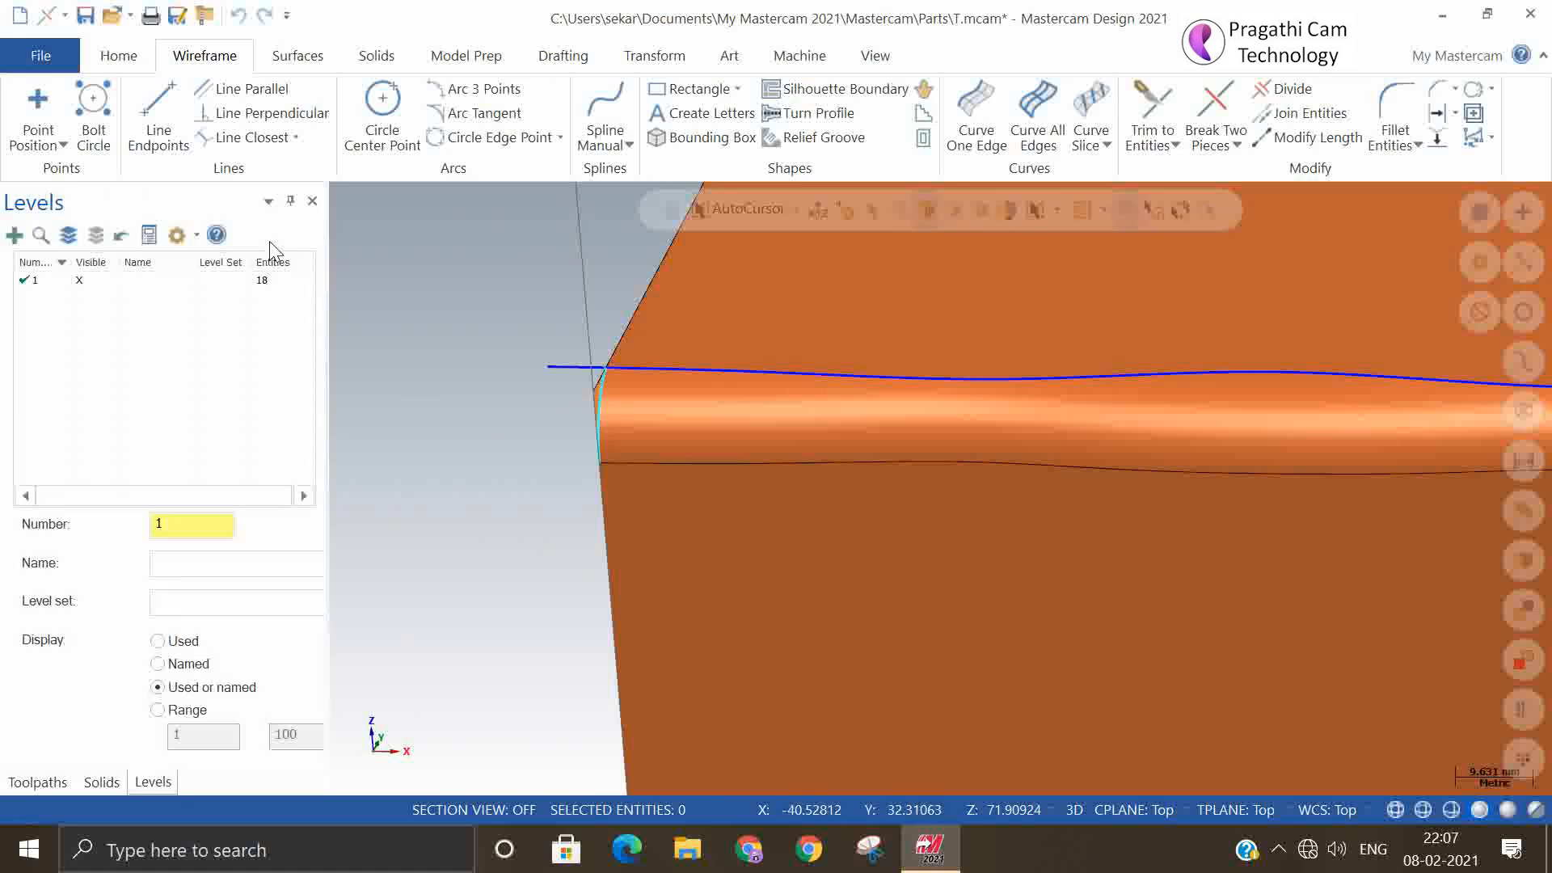
- Lengthen the fillet edge curve at the block's left end by 1.0 at both of its ends with Modify Length
middle_click_drag(412, 405, 305, 424)
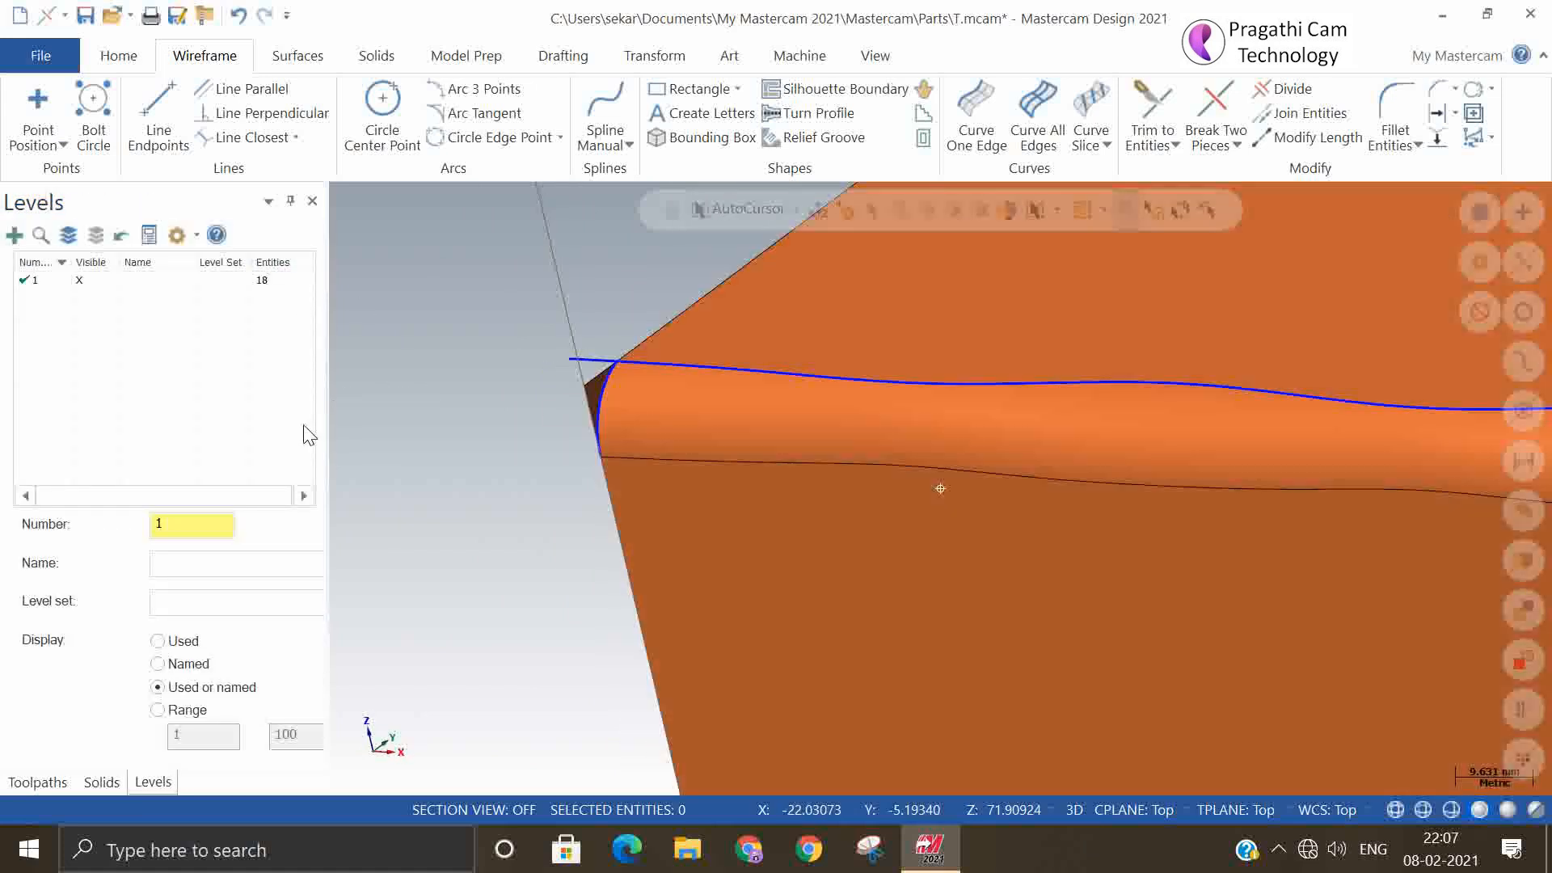
scroll(585, 342, "up", 4)
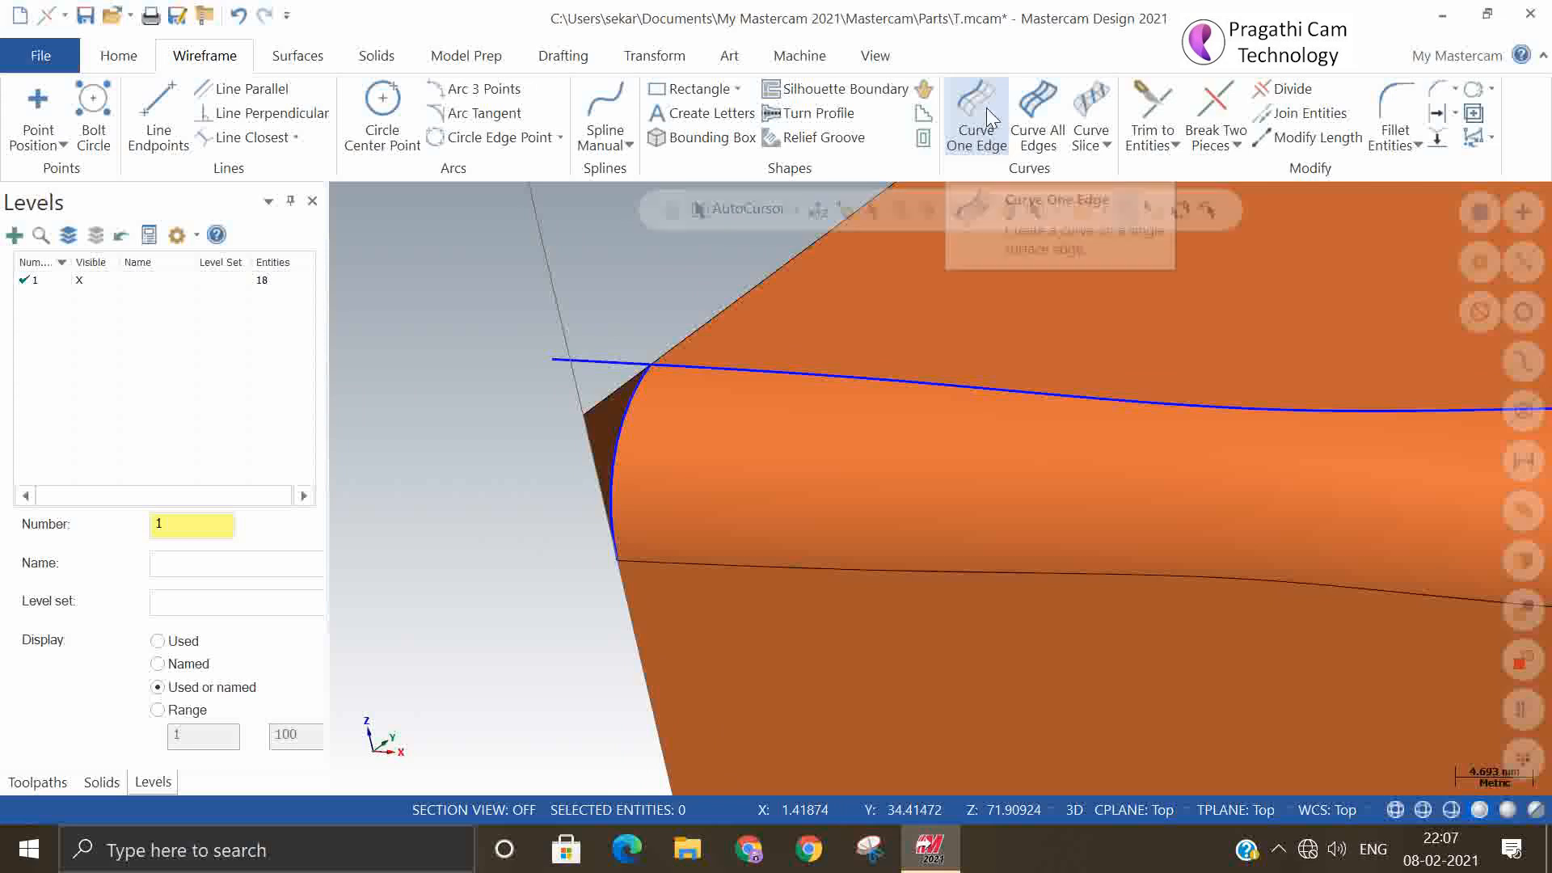
left_click(1261, 142)
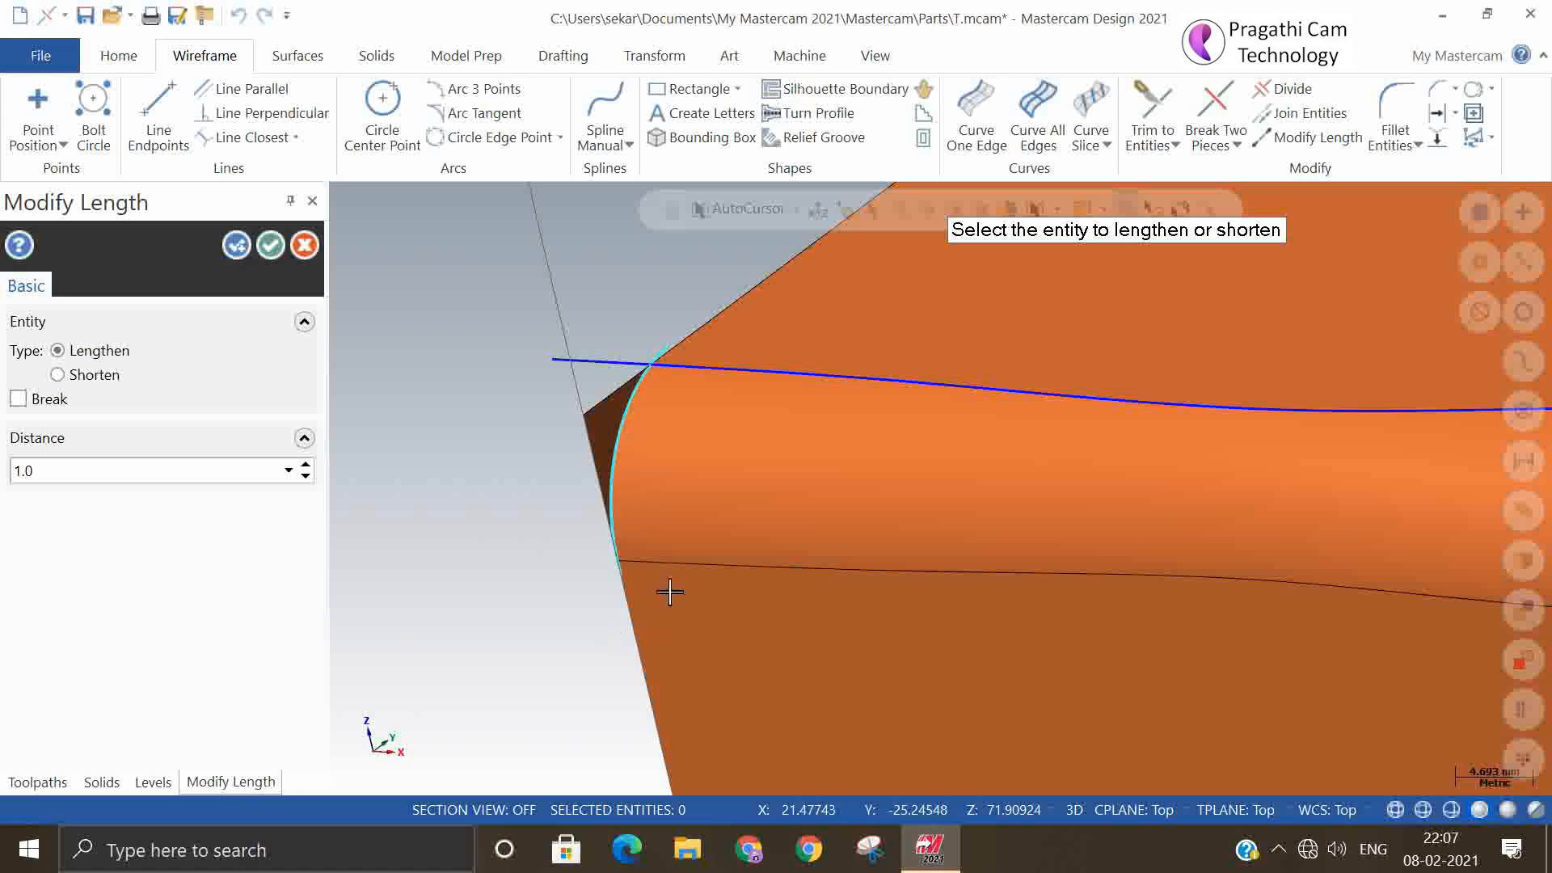
- Lengthen the fillet edge curve at the block's right end by 1.0 at both of its ends and finish the command
scroll(429, 436, "down", 3)
scroll(572, 439, "down", 1)
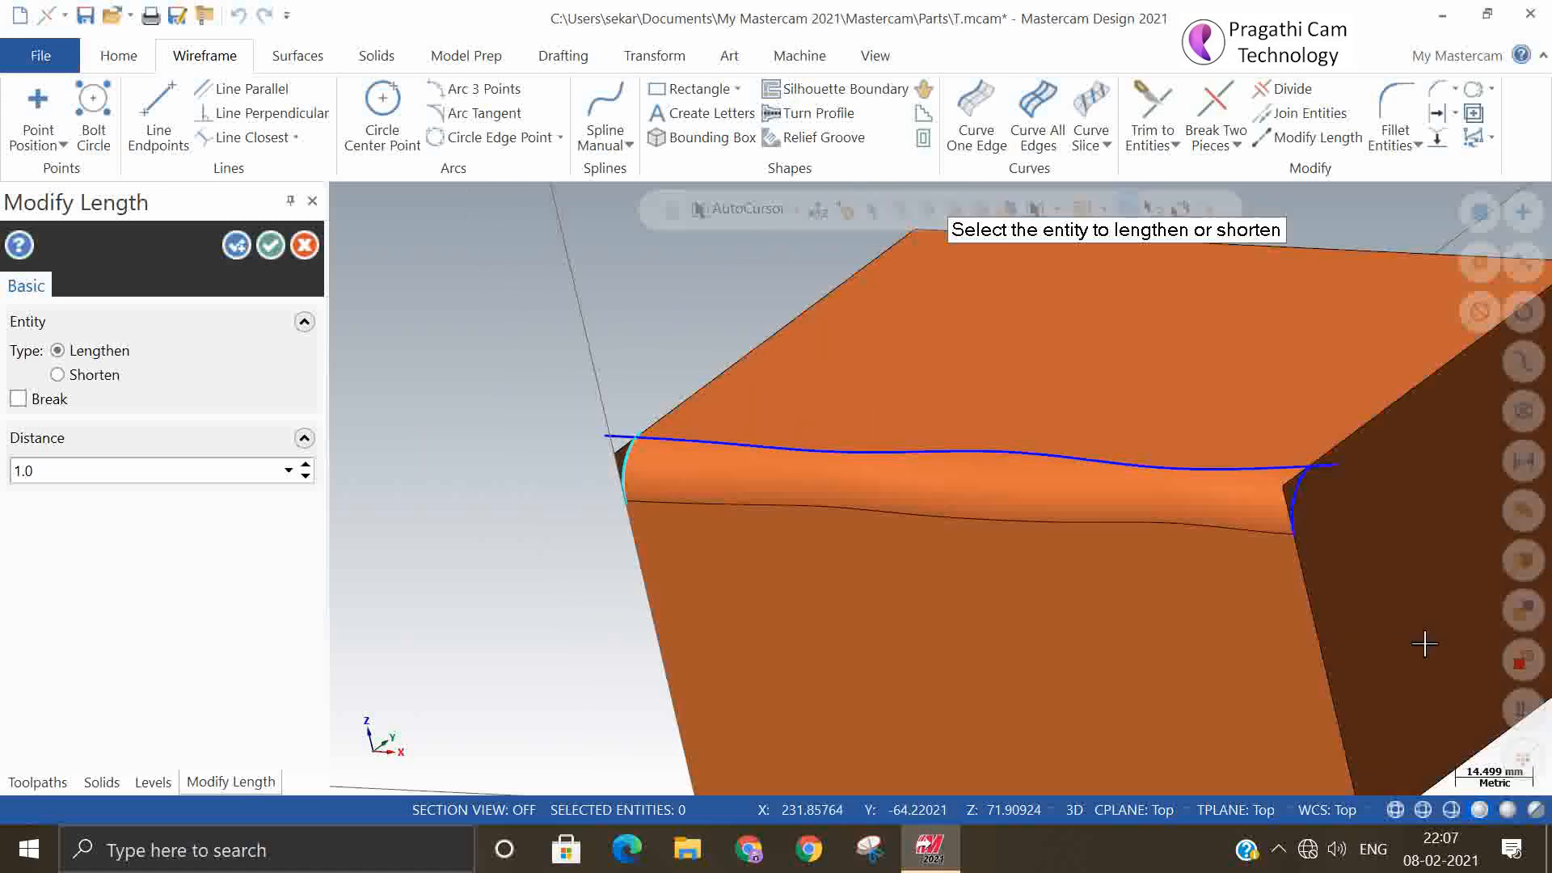
scroll(1362, 585, "up", 2)
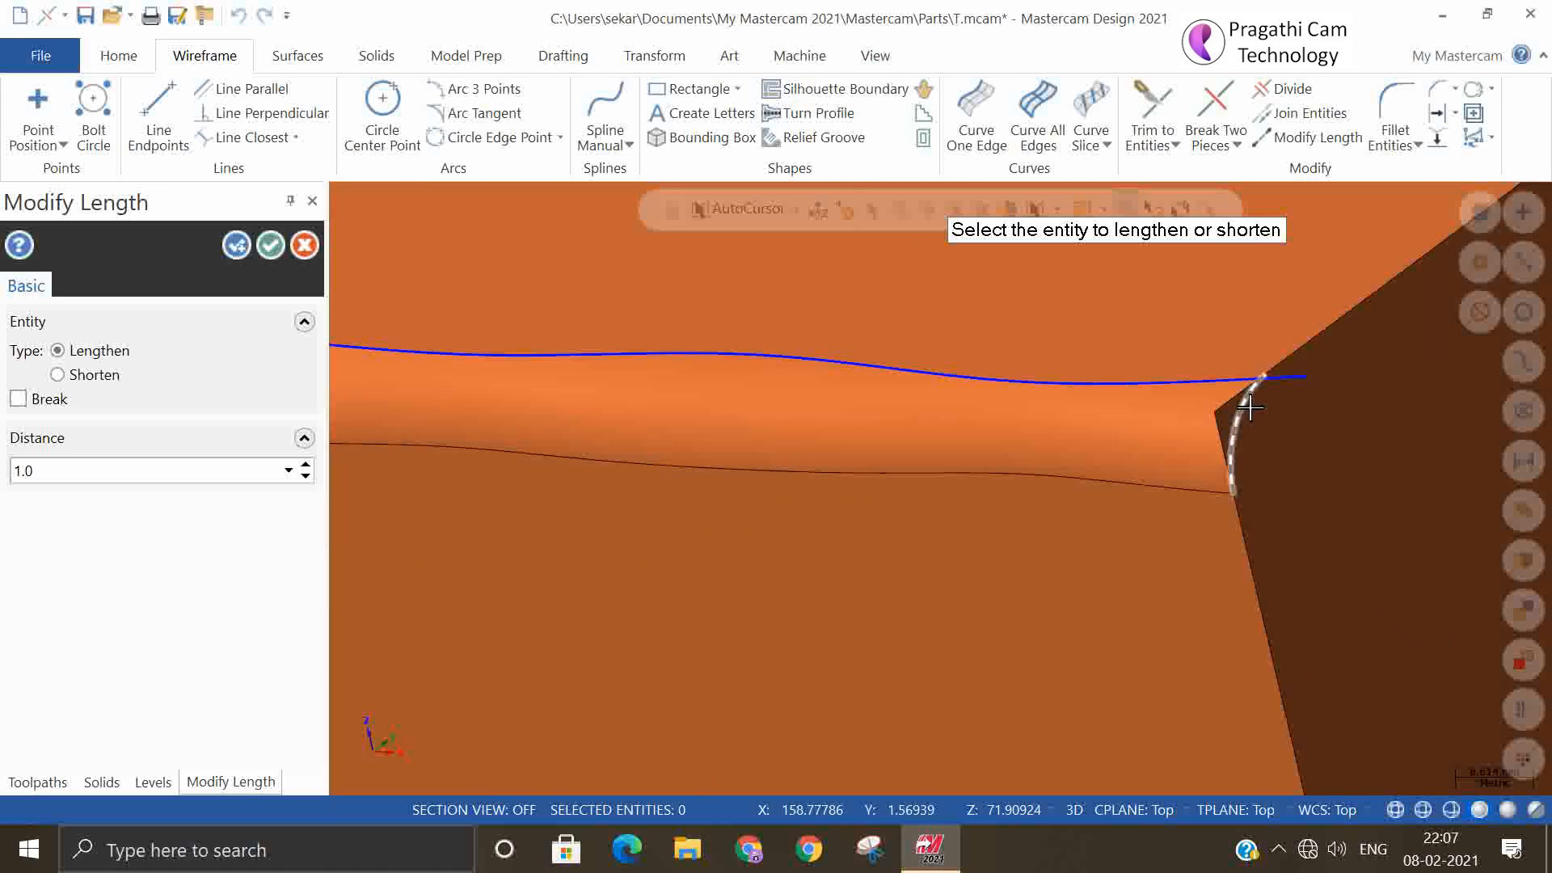
left_click(1236, 445)
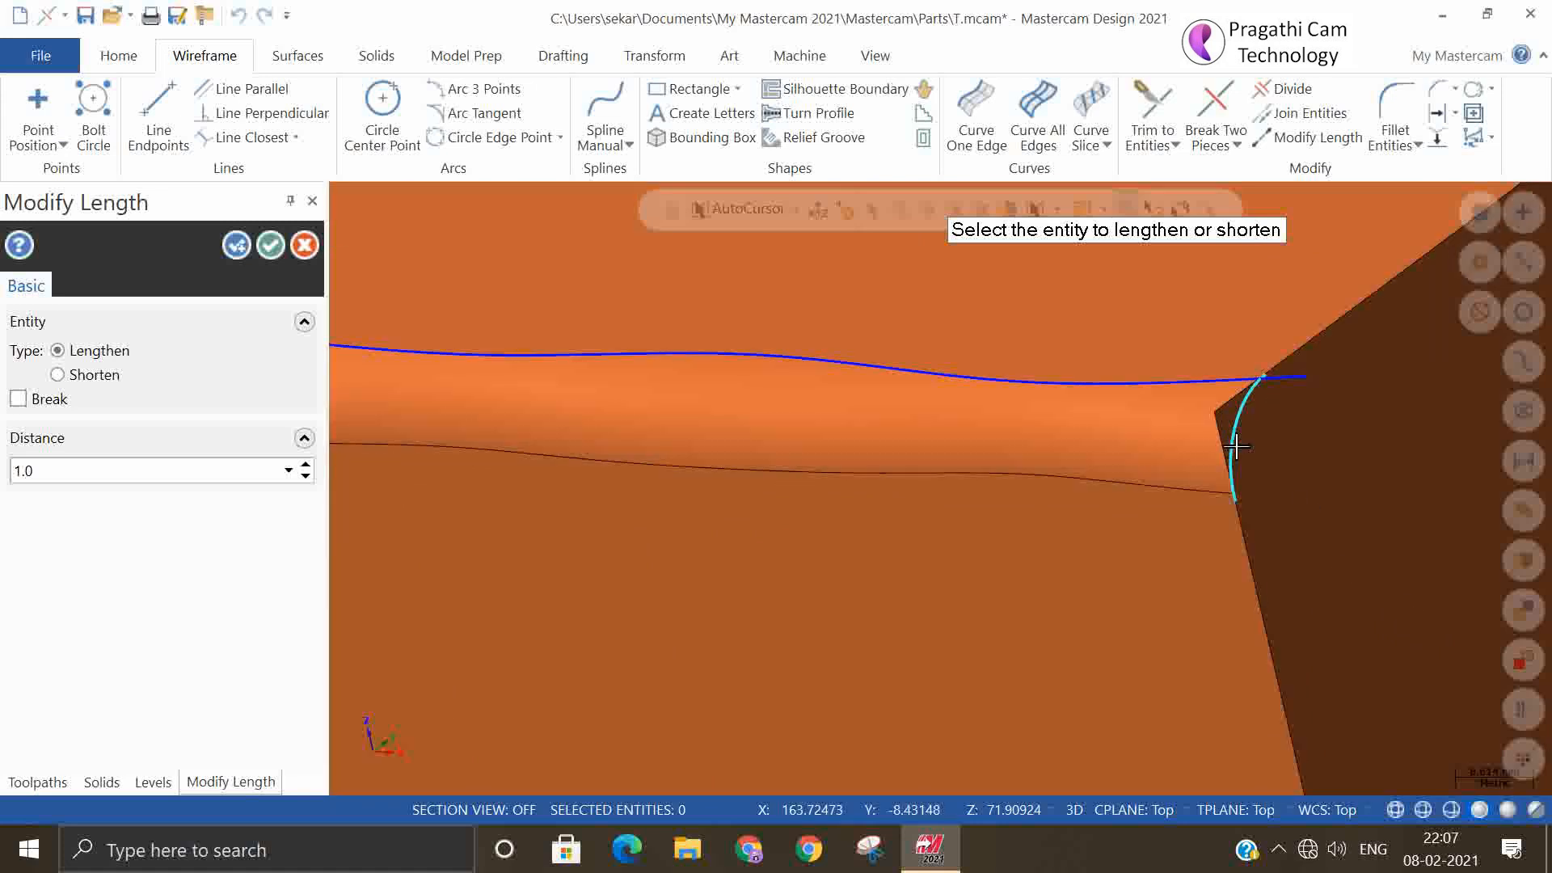
left_click(1249, 393)
left_click(263, 250)
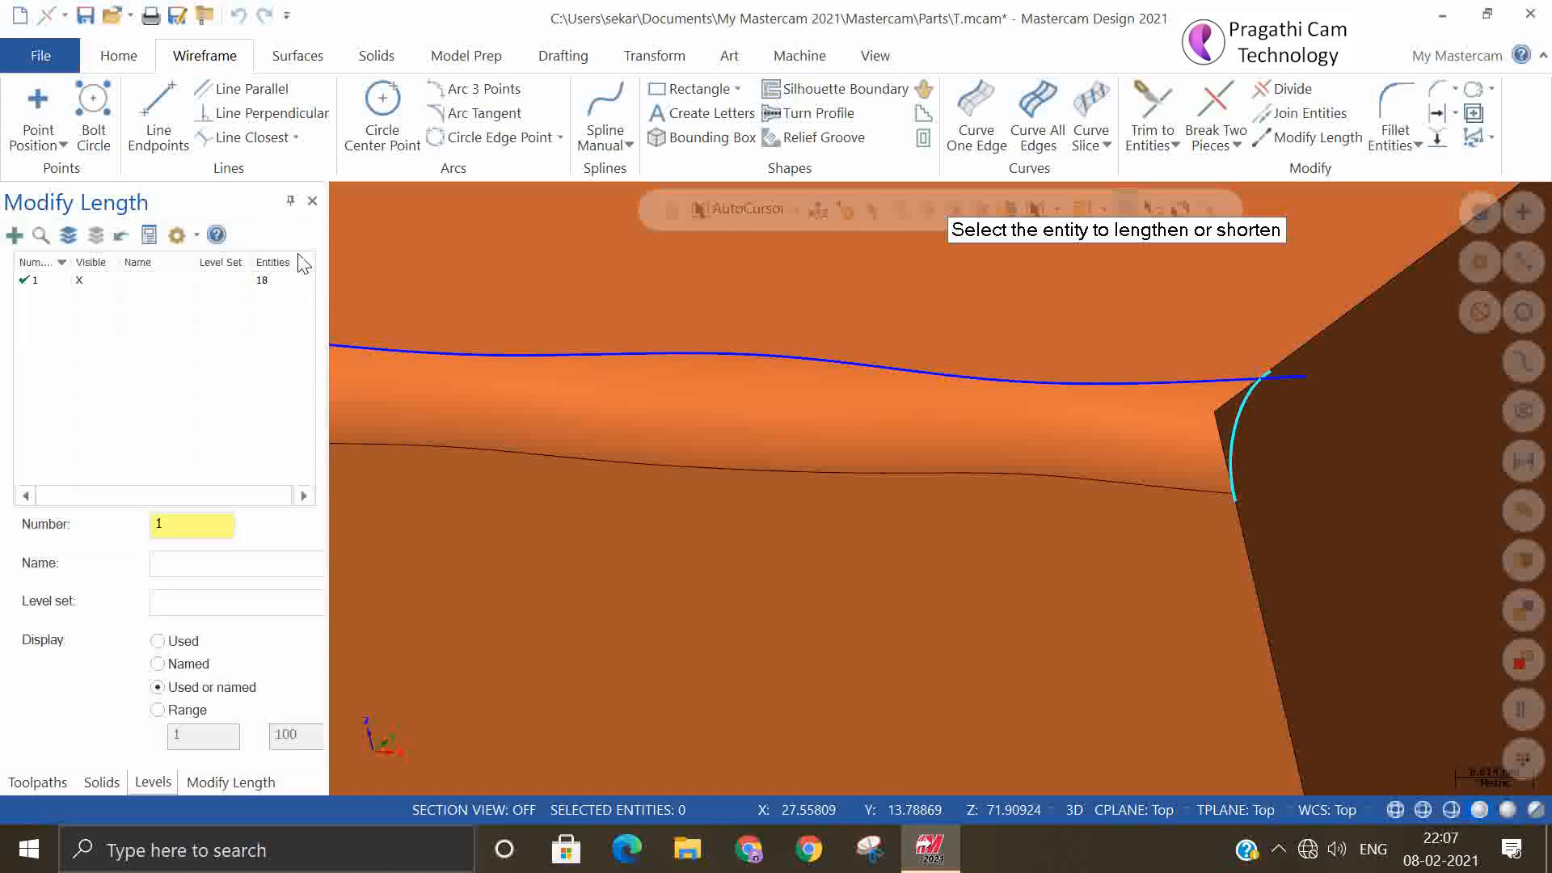
- Start a Trim to Curves on the block's right-end surface and chain the lengthened edge curve as the trimming curve
scroll(797, 537, "down", 5)
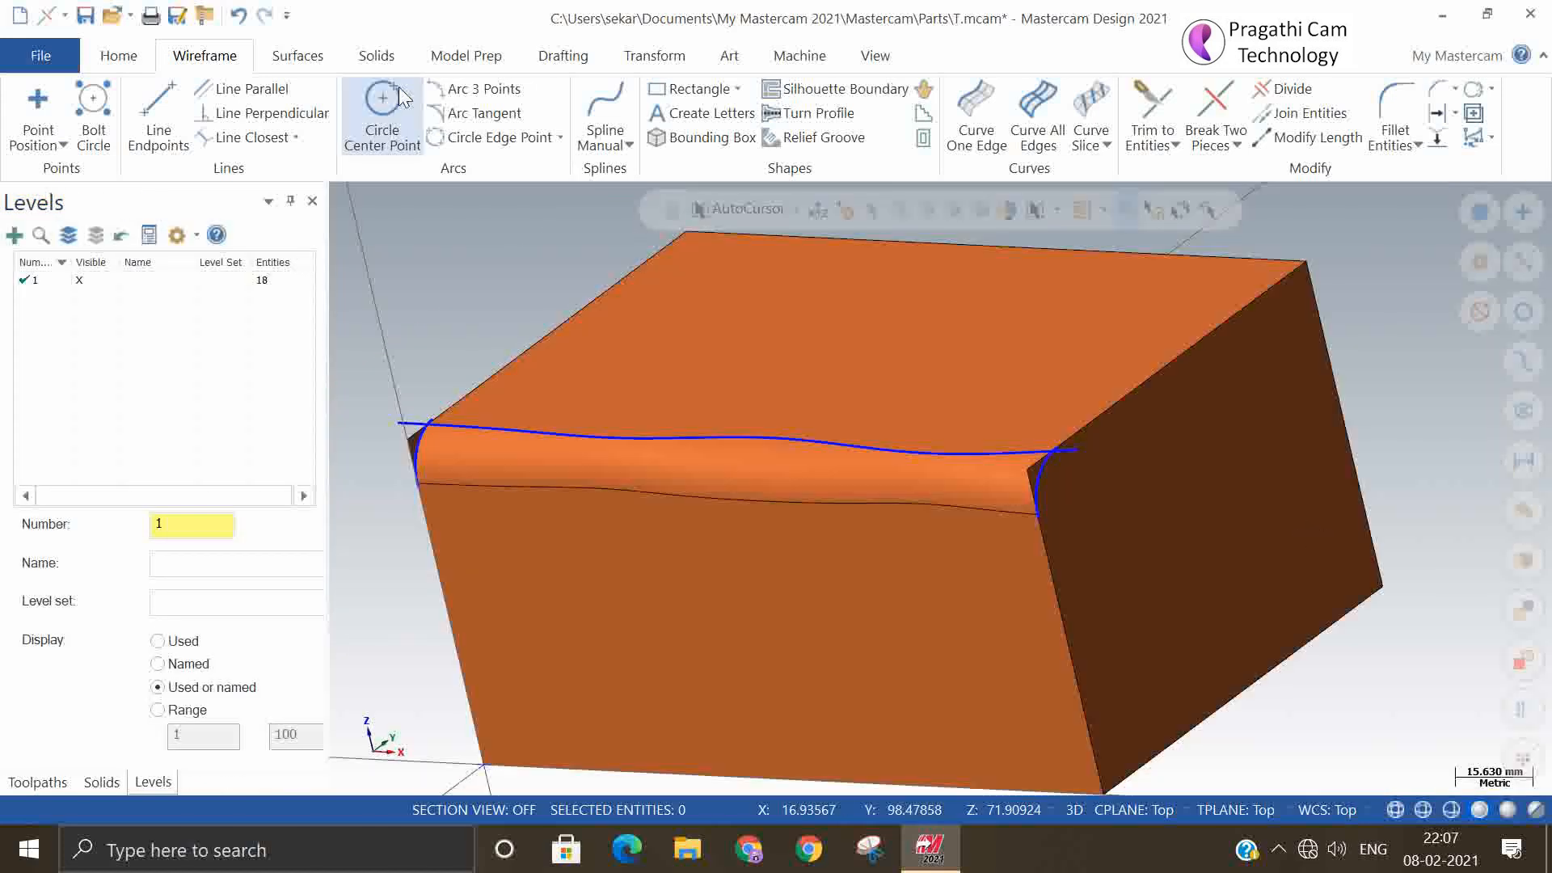
left_click(300, 56)
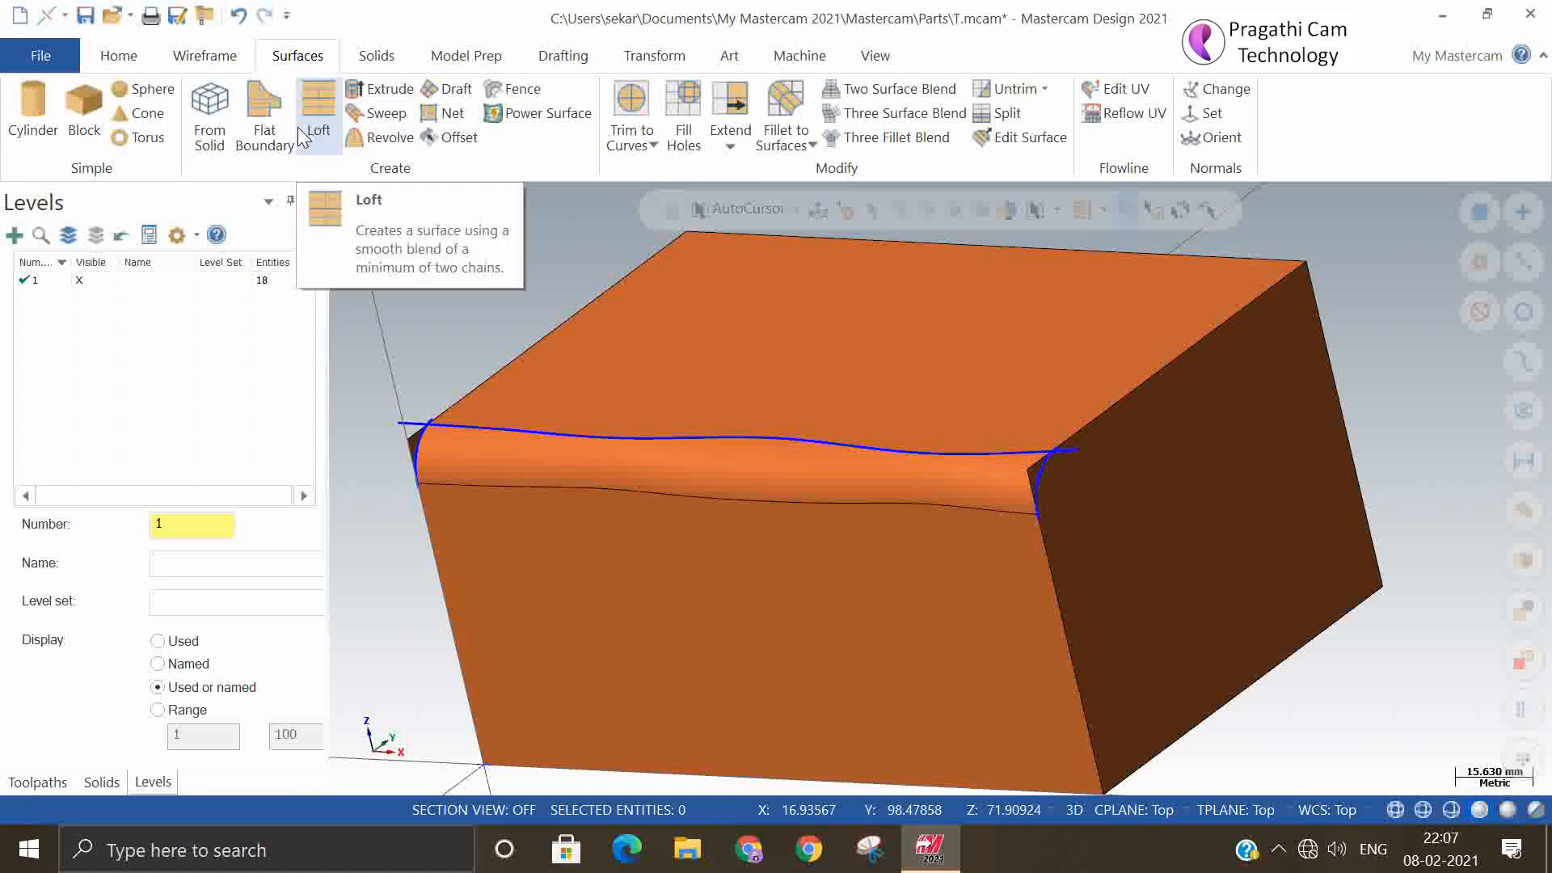
left_click(631, 106)
left_click(1177, 590)
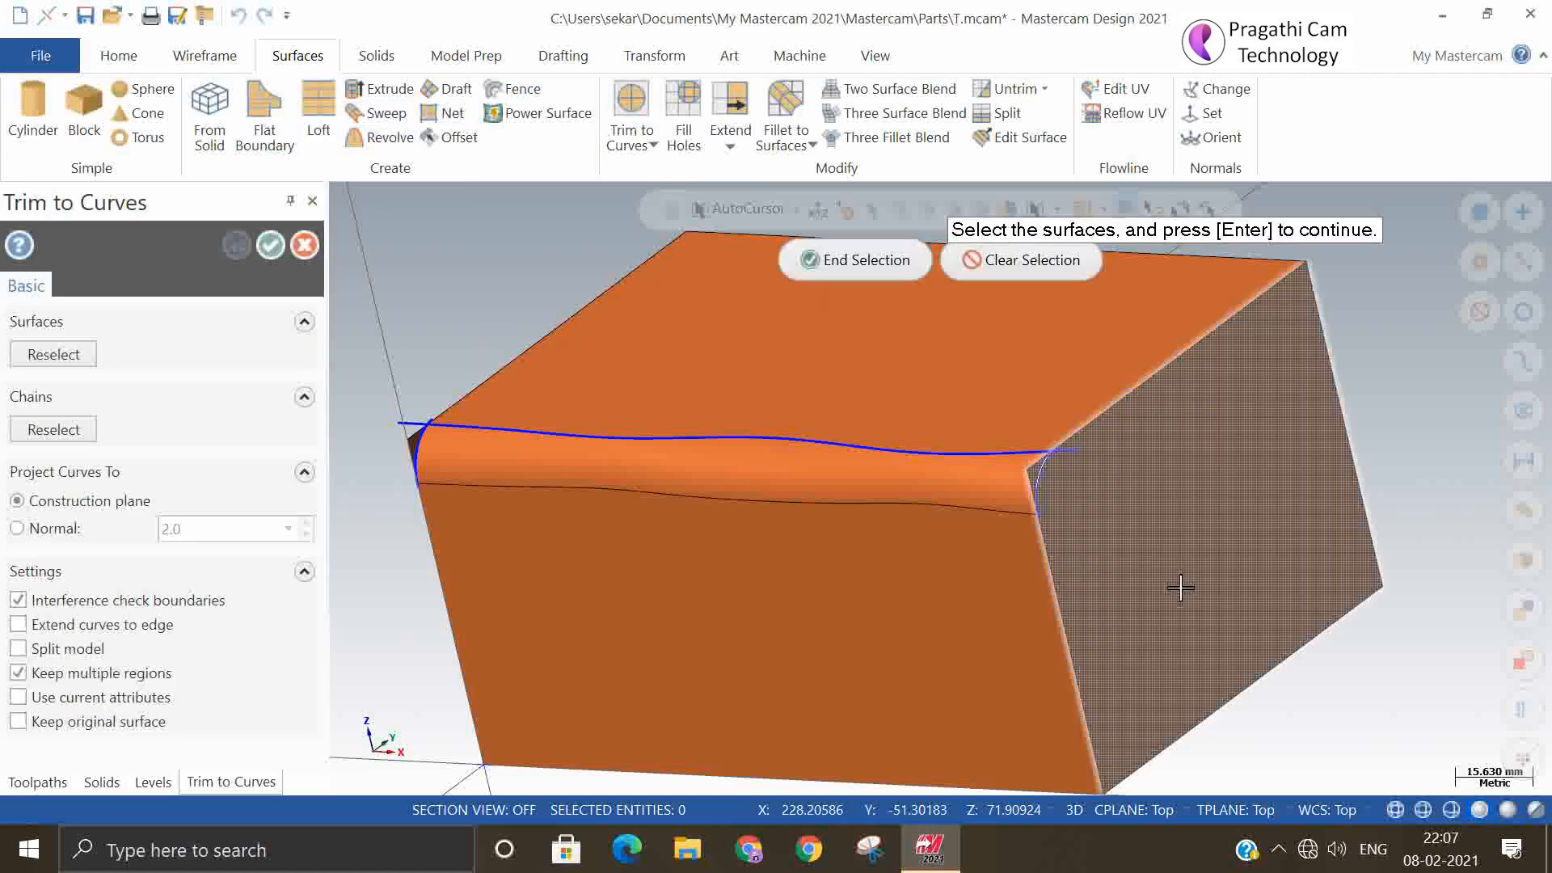
left_click(908, 305)
left_click(863, 261)
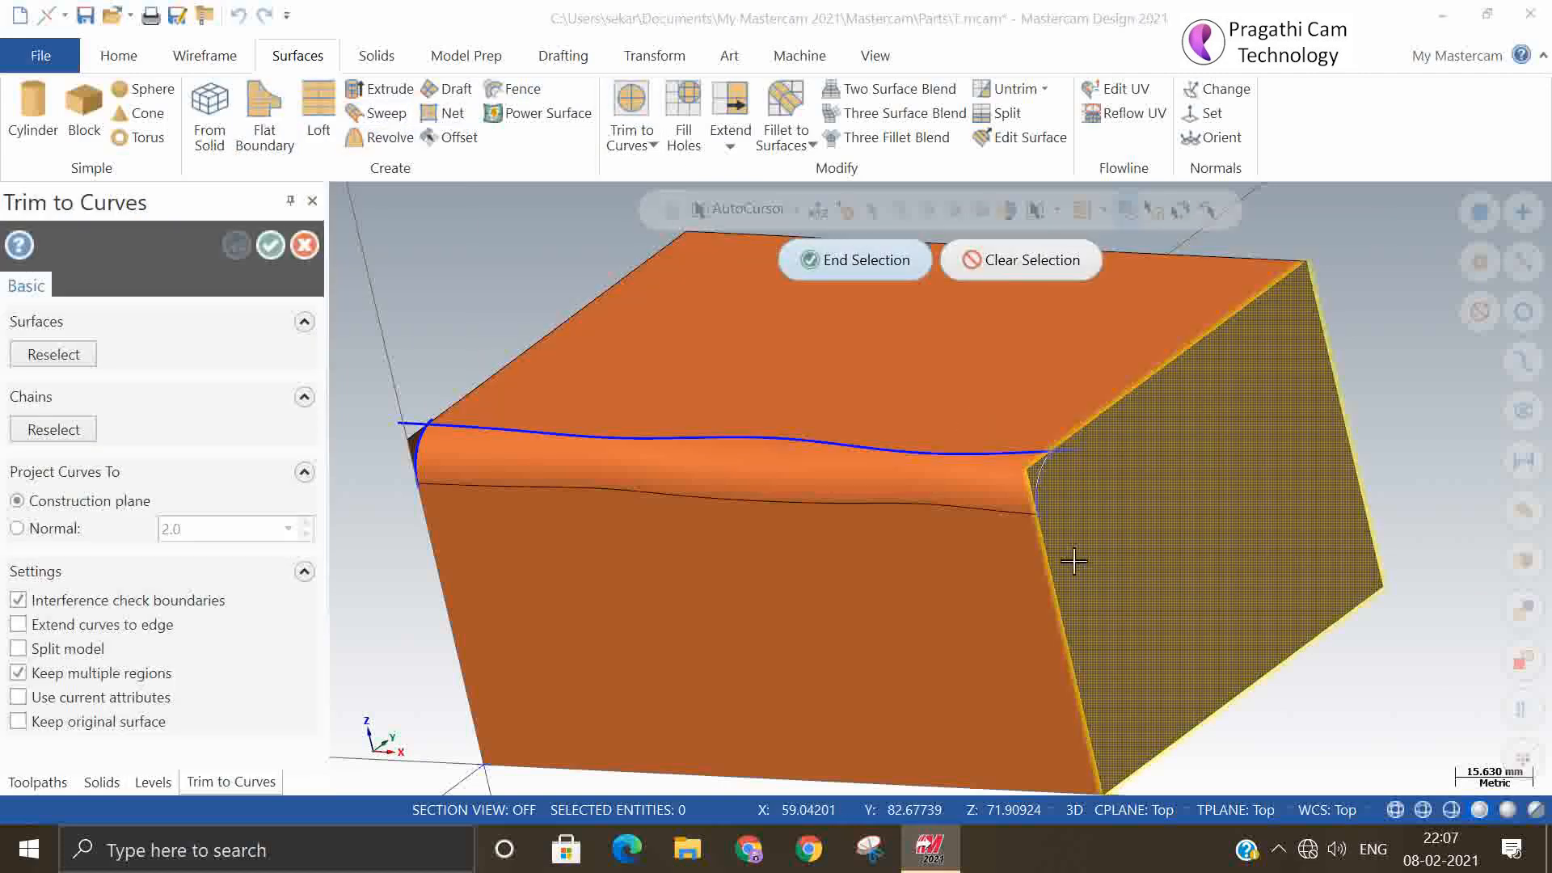
left_click(1032, 493)
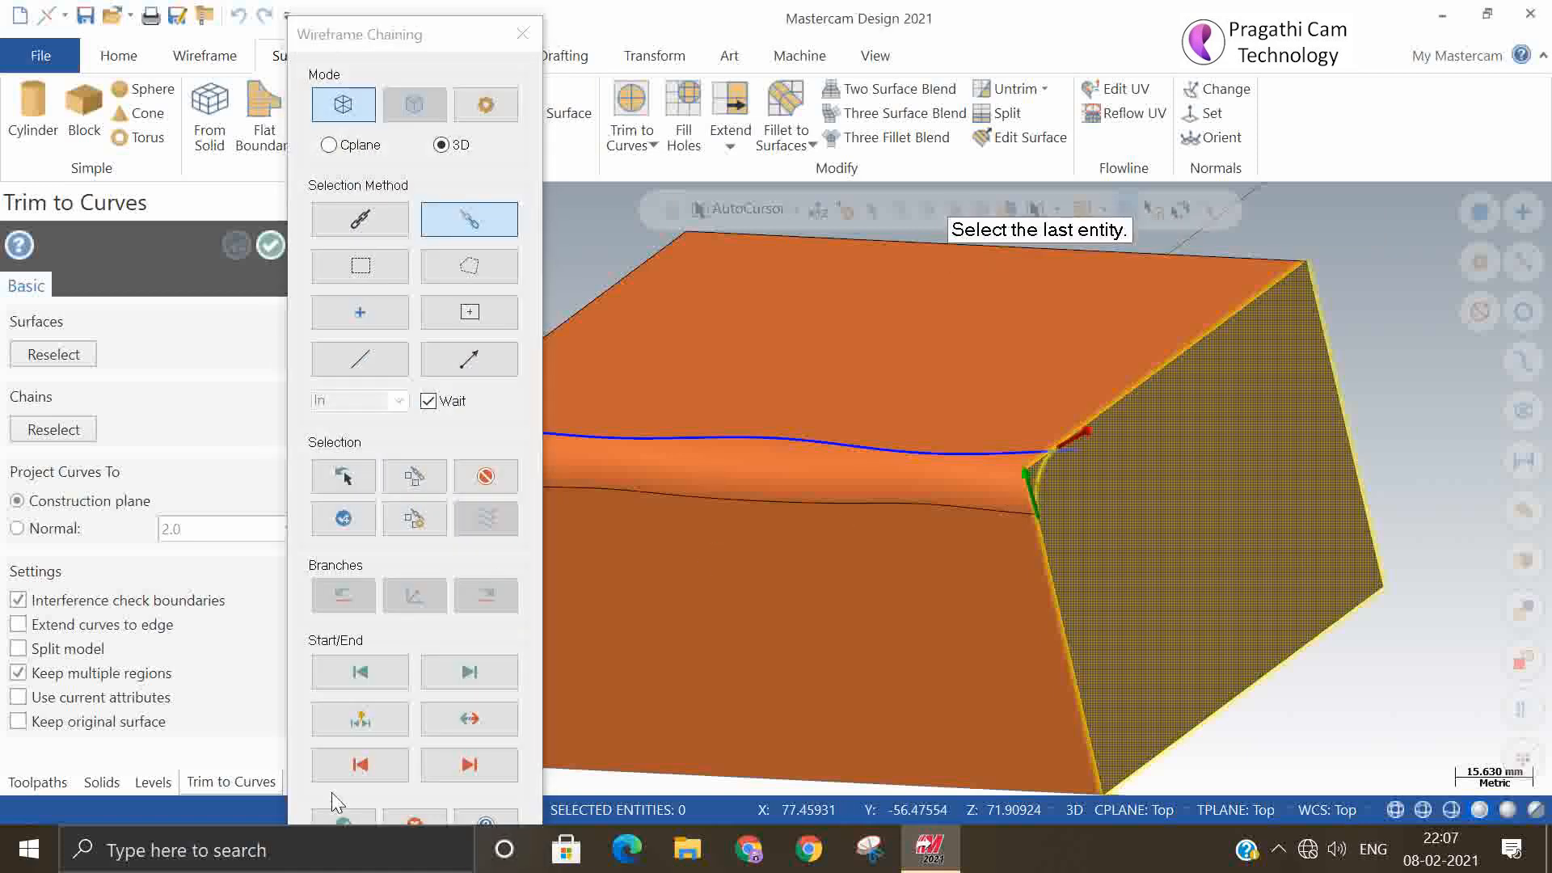
left_click(345, 821)
- Try to keep the large area of the right-end surface below the edge curve, and leave the trim command
left_click(1165, 618)
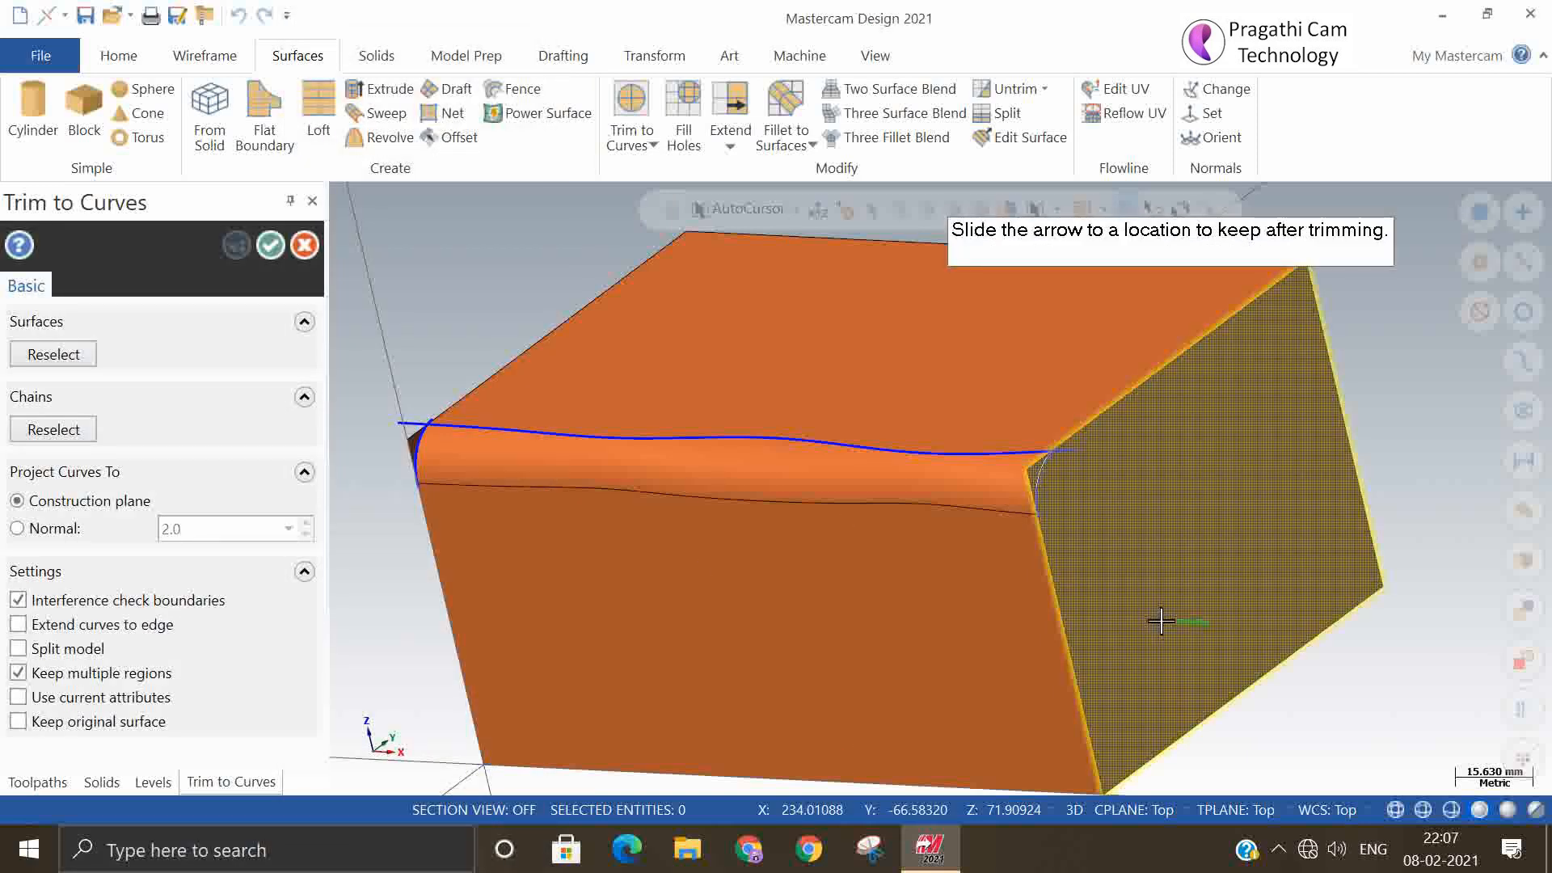
left_click(1208, 573)
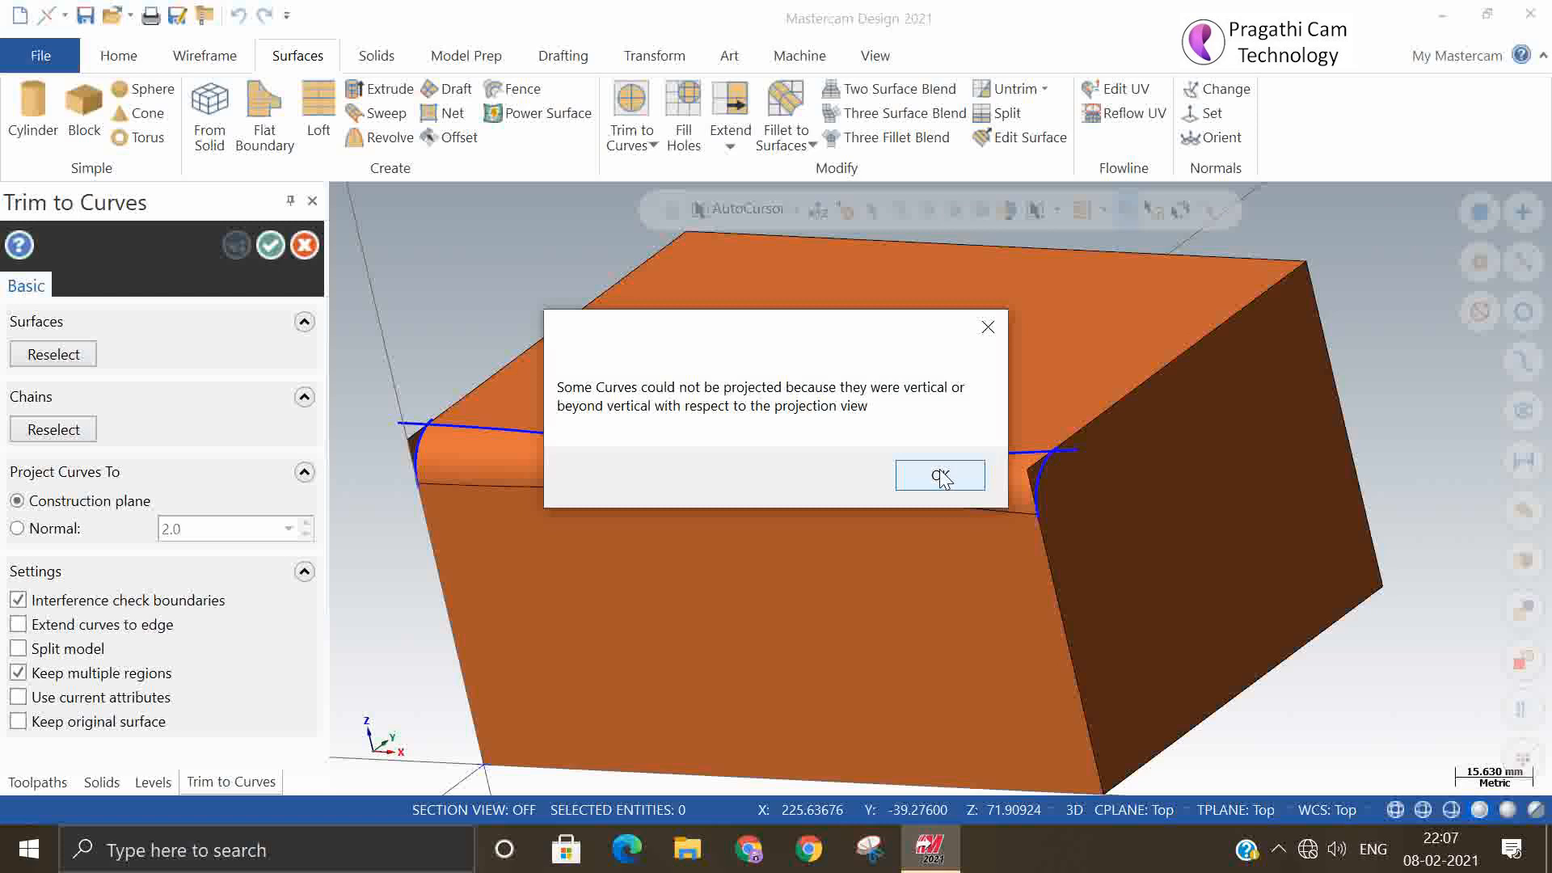
left_click(936, 476)
left_click(944, 476)
scroll(1106, 454, "up", 5)
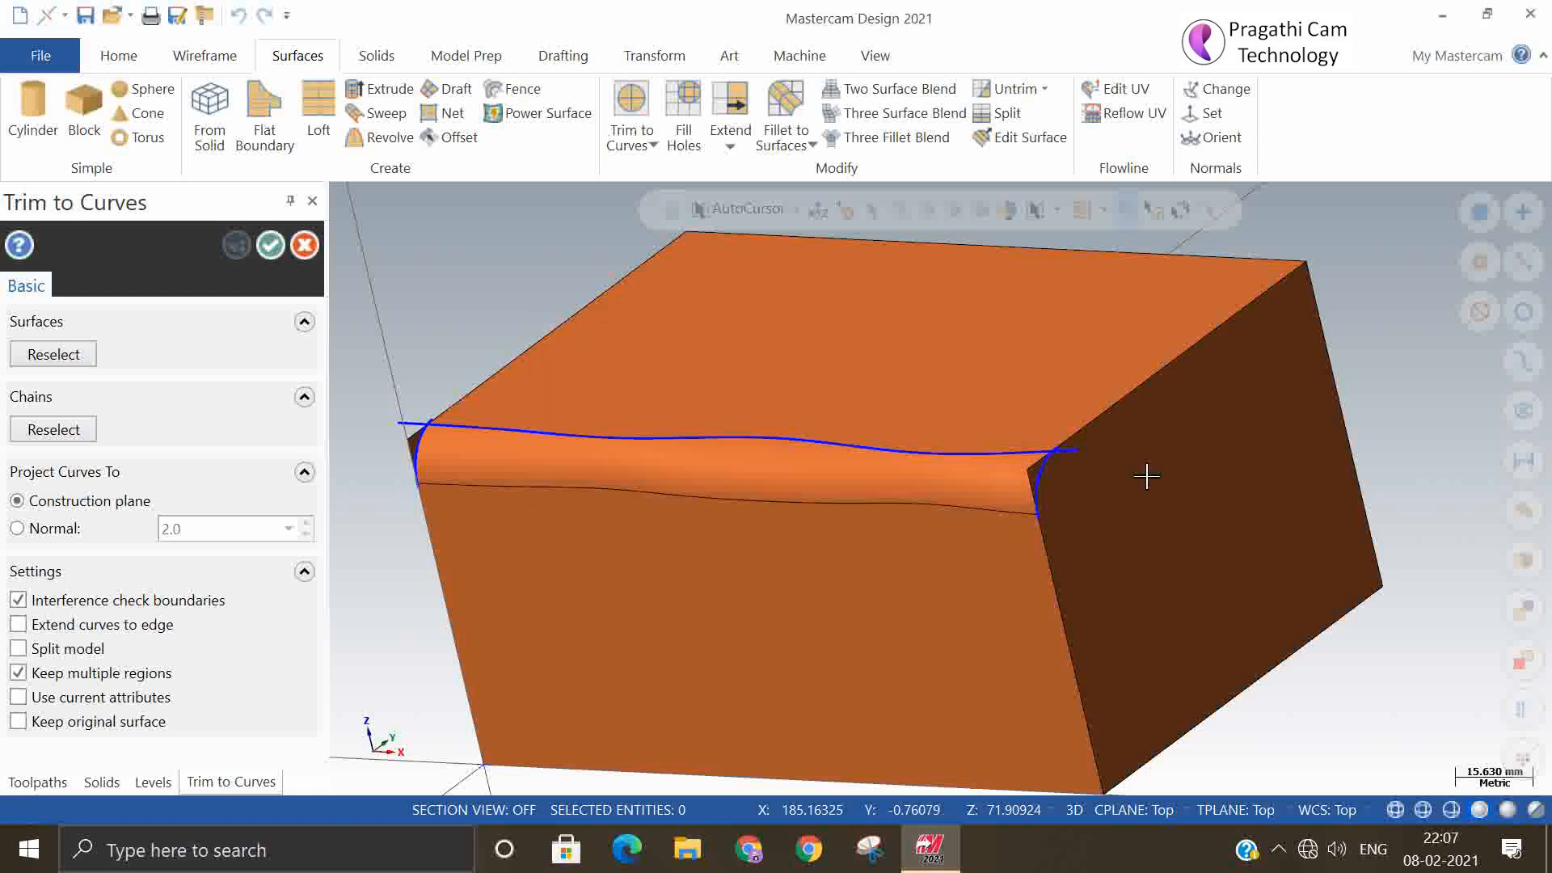
mouse_move(1099, 440)
middle_mouse_down()
mouse_move(1005, 415)
mouse_move(899, 435)
mouse_move(905, 453)
mouse_move(942, 460)
mouse_move(1005, 444)
mouse_move(1090, 511)
mouse_move(637, 386)
middle_mouse_up()
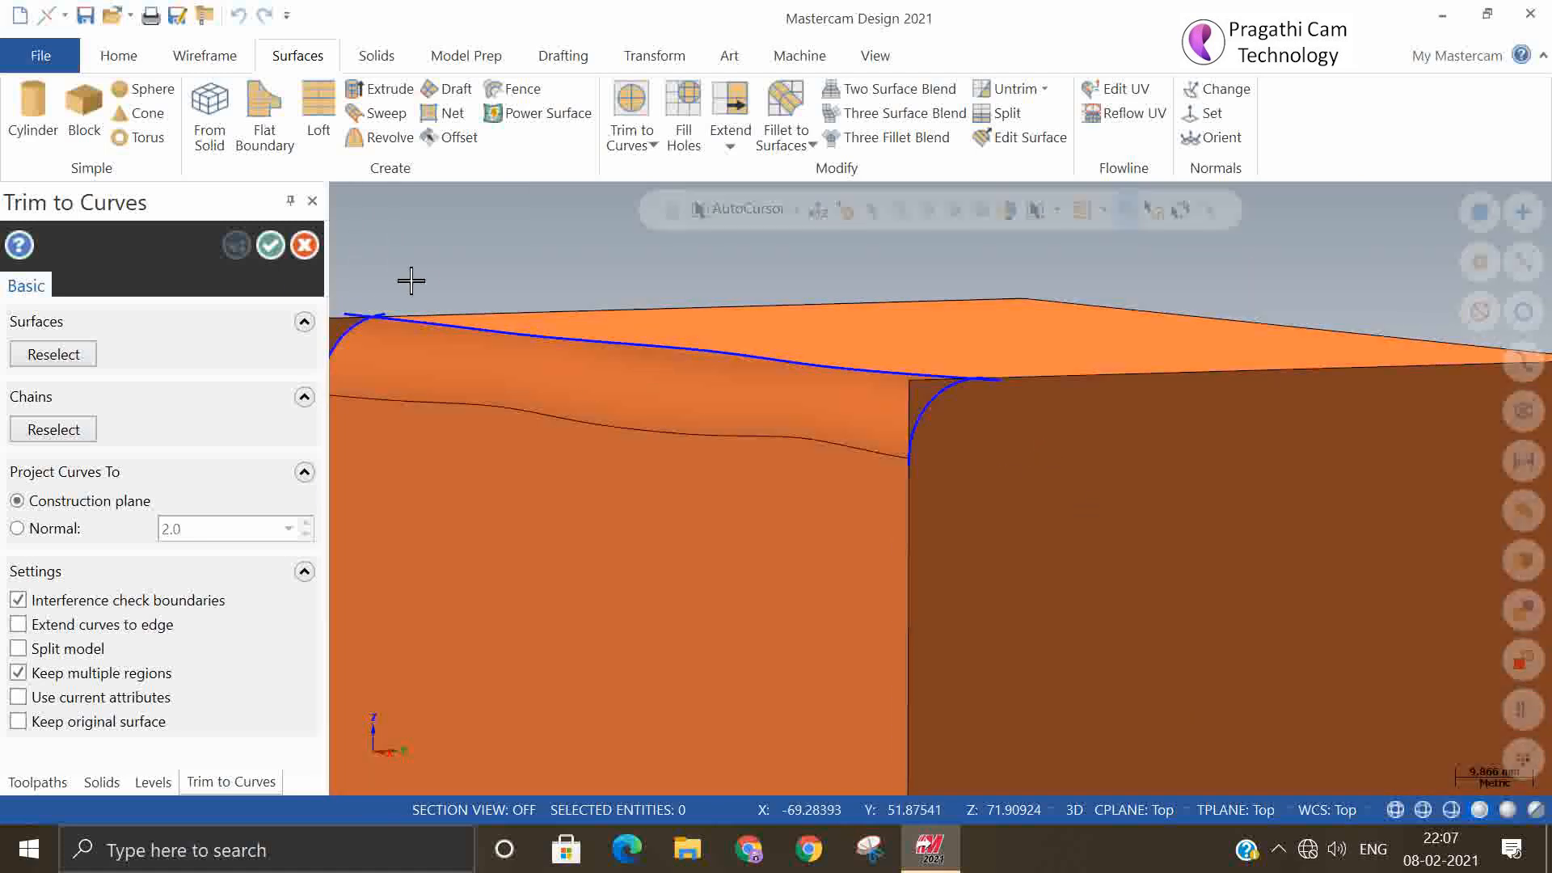
left_click(270, 244)
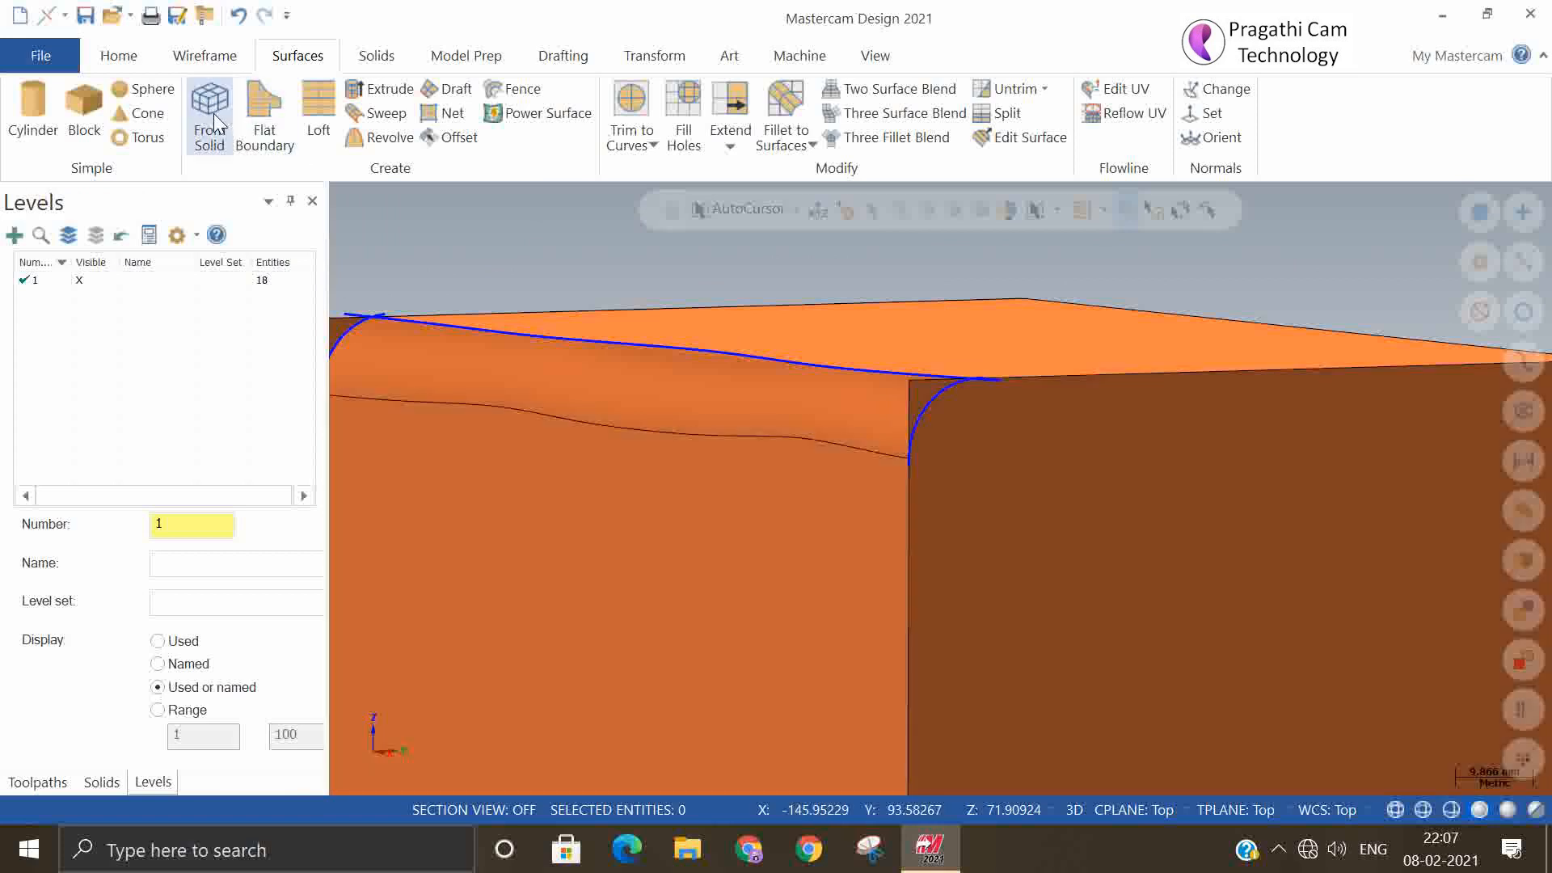
- Draw two freeform lines in the Top plane, one from each end of the right-end edge curve
left_click(193, 57)
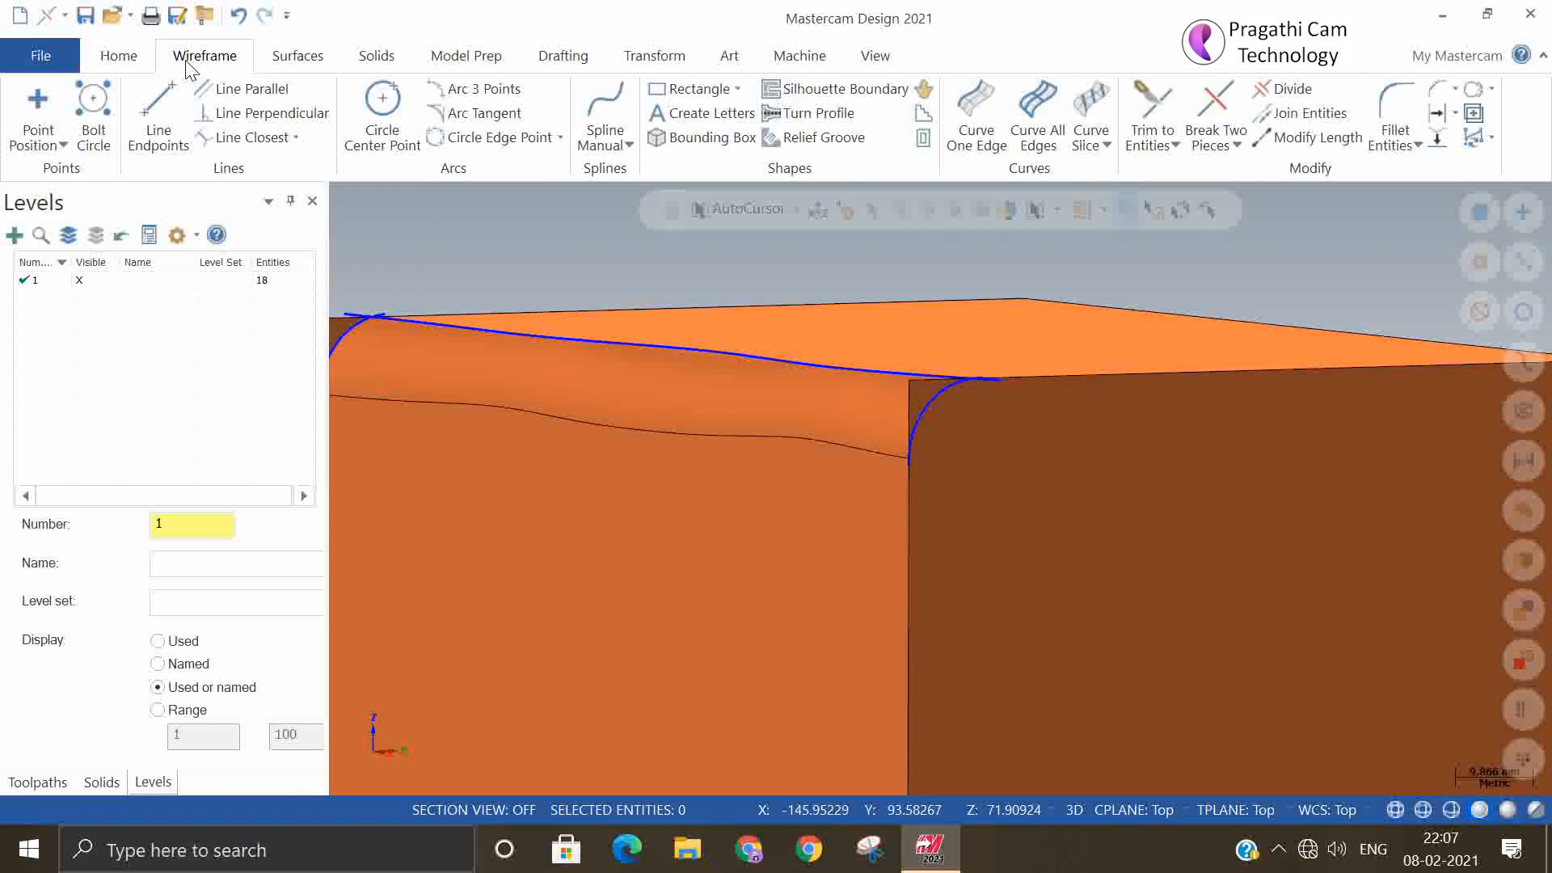
left_click(161, 107)
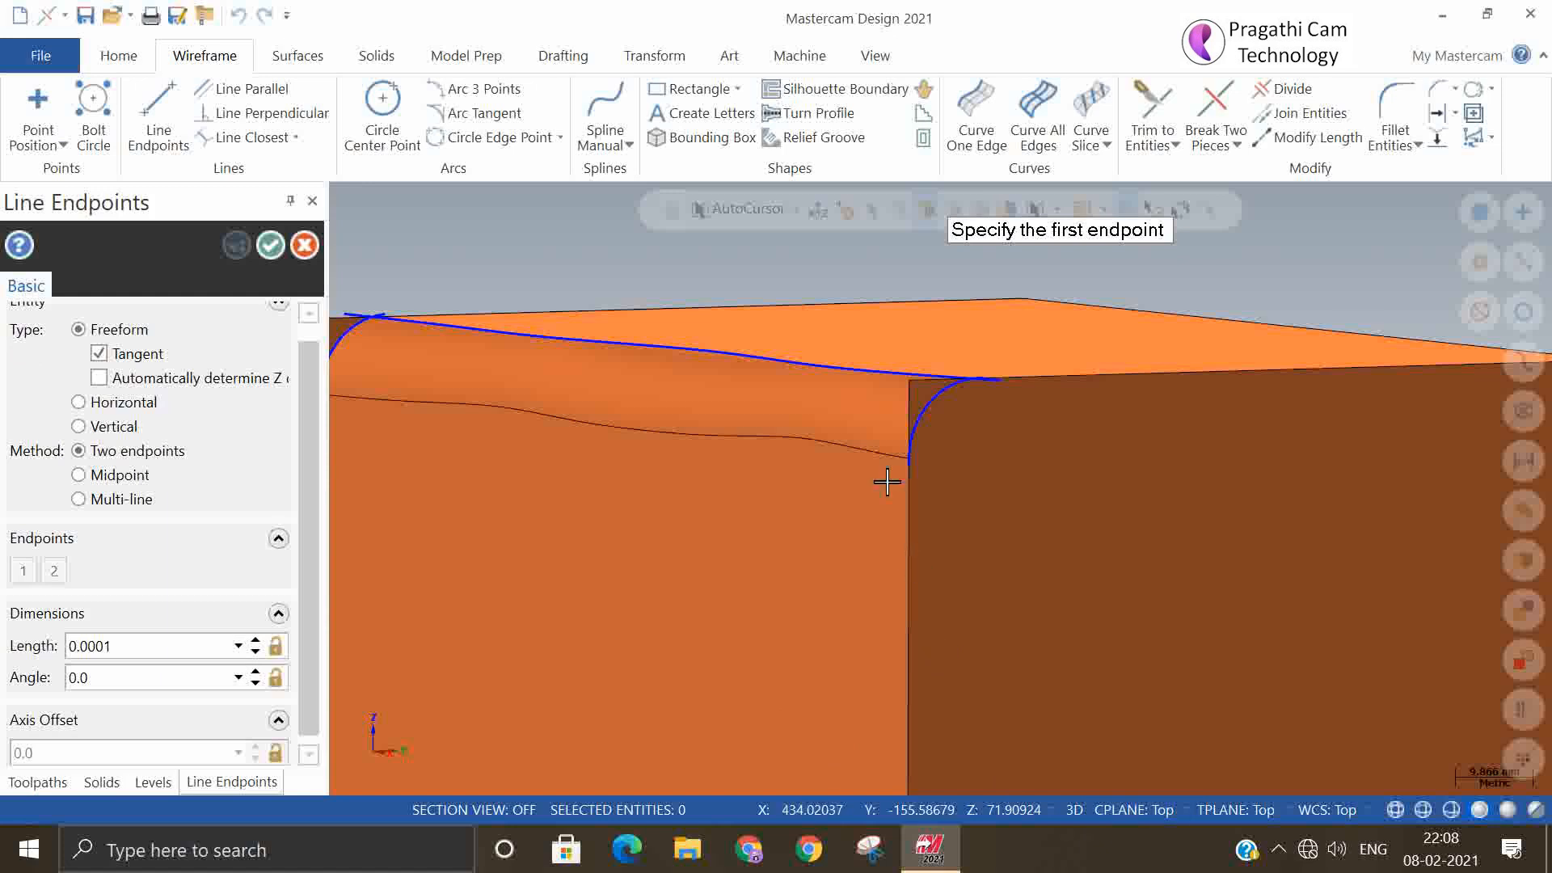
left_click(910, 465)
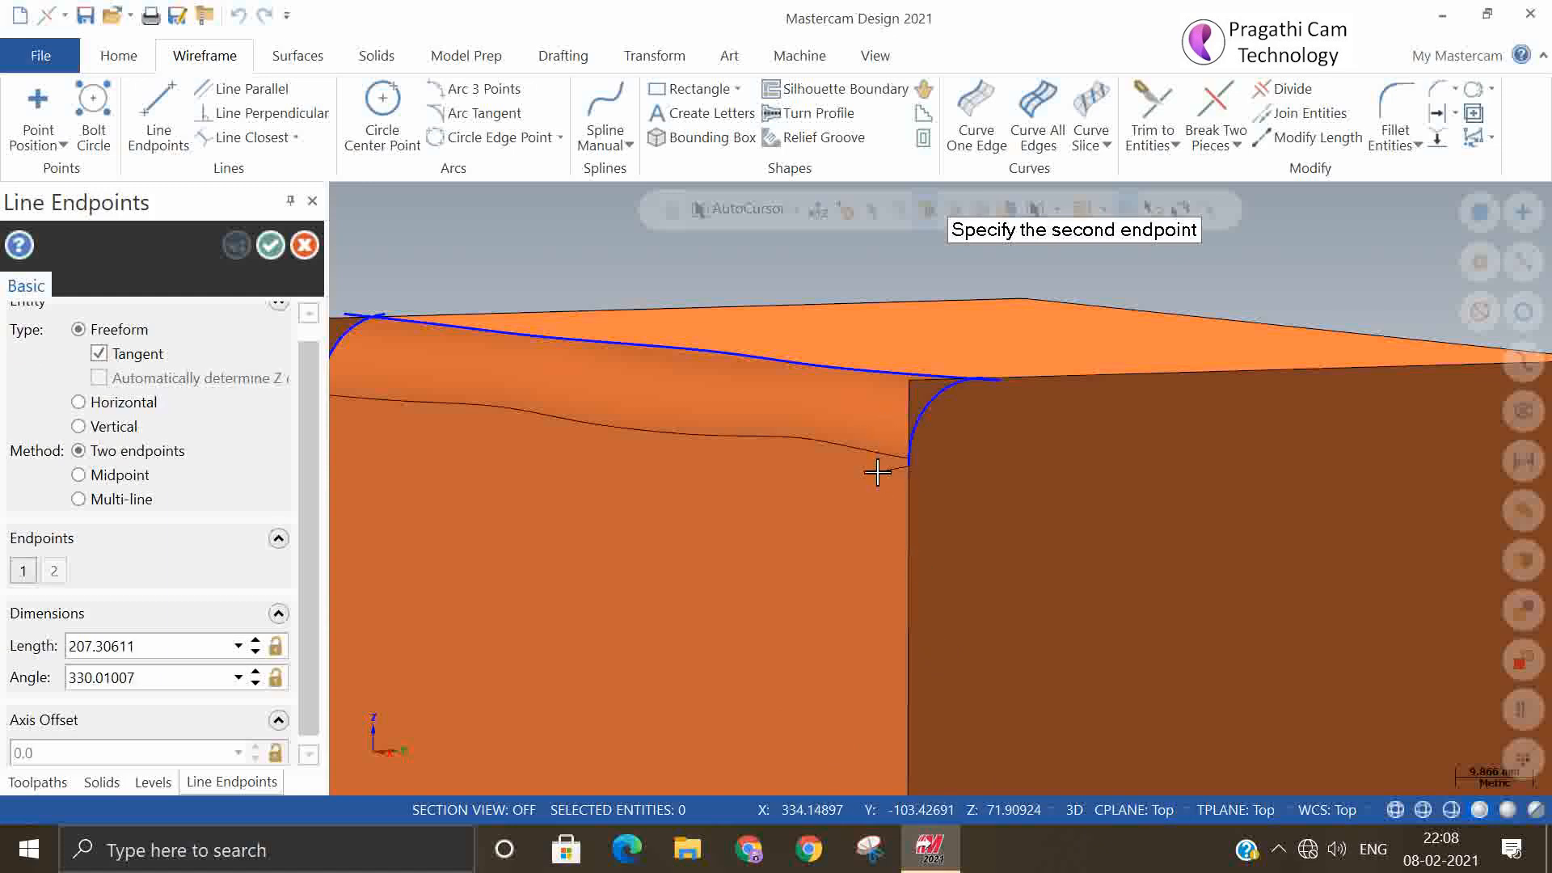
left_click(876, 473)
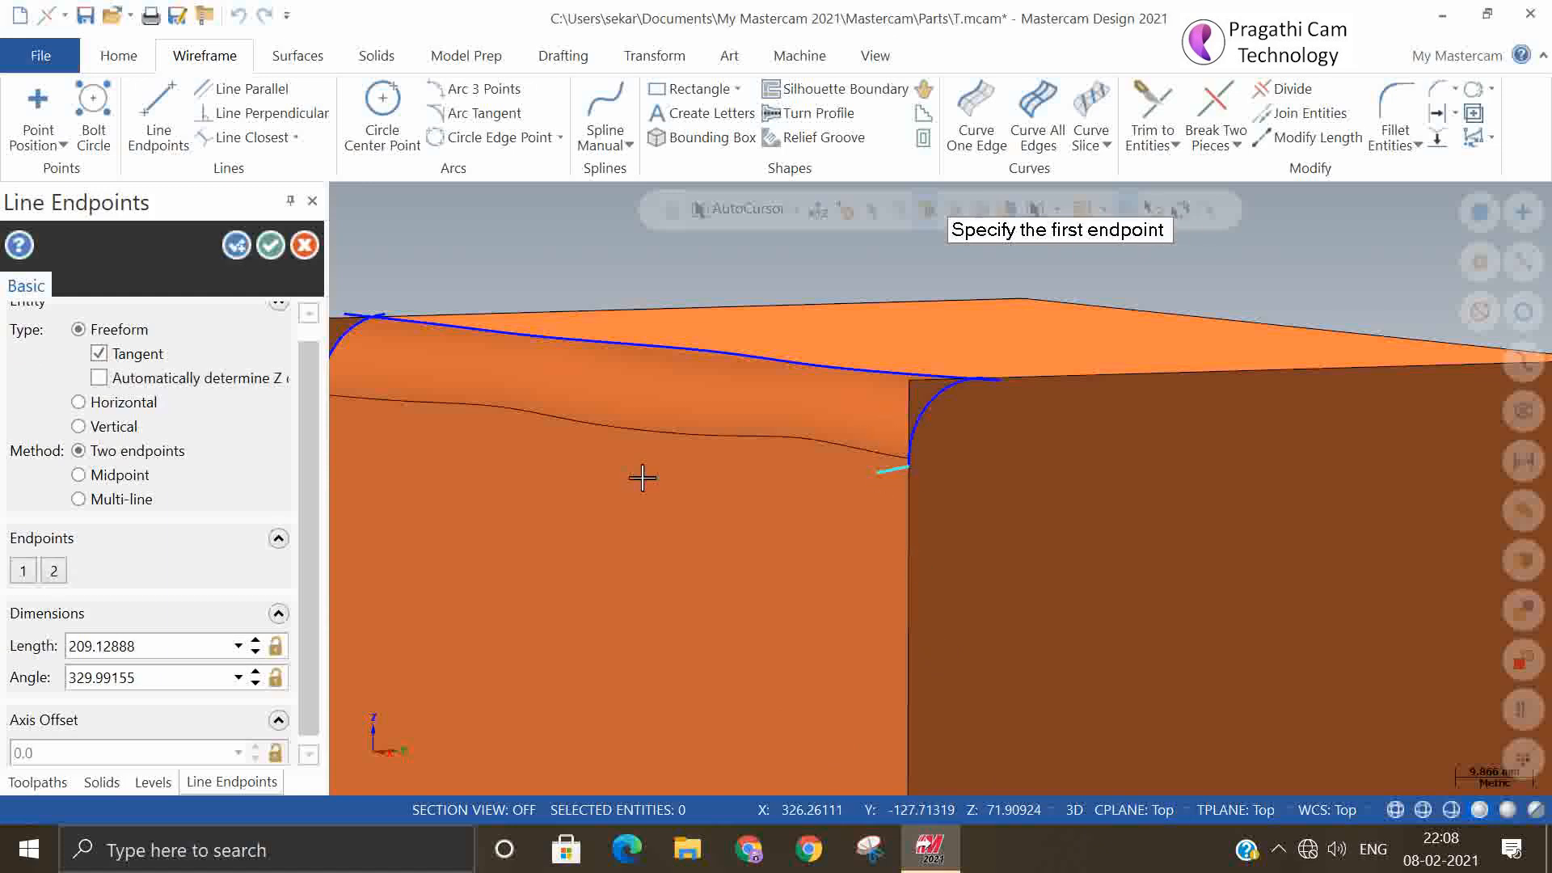
left_click(993, 383)
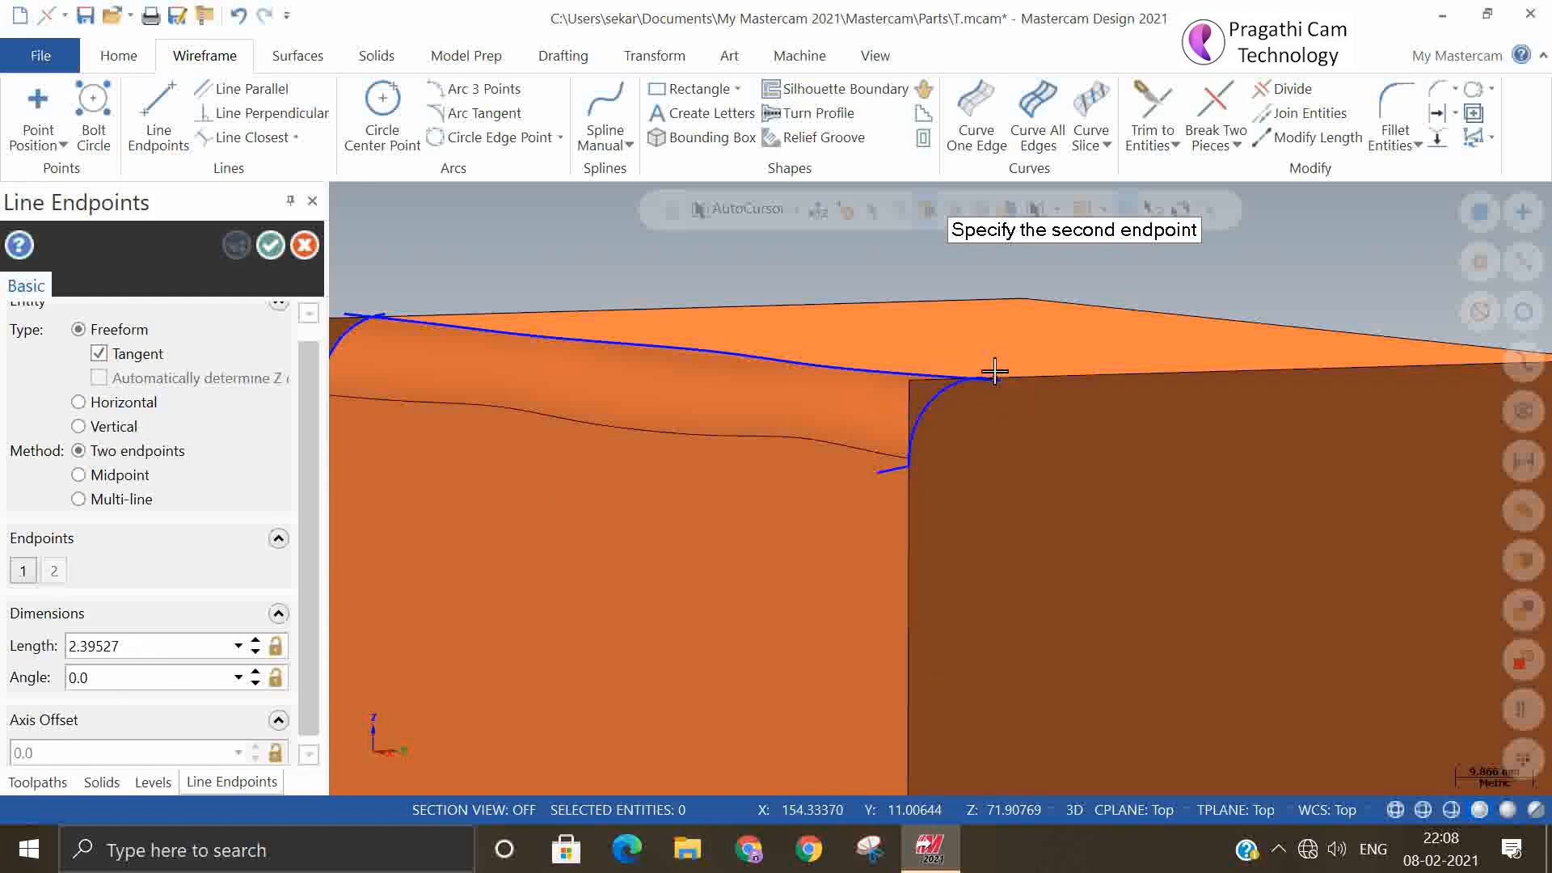
left_click(986, 346)
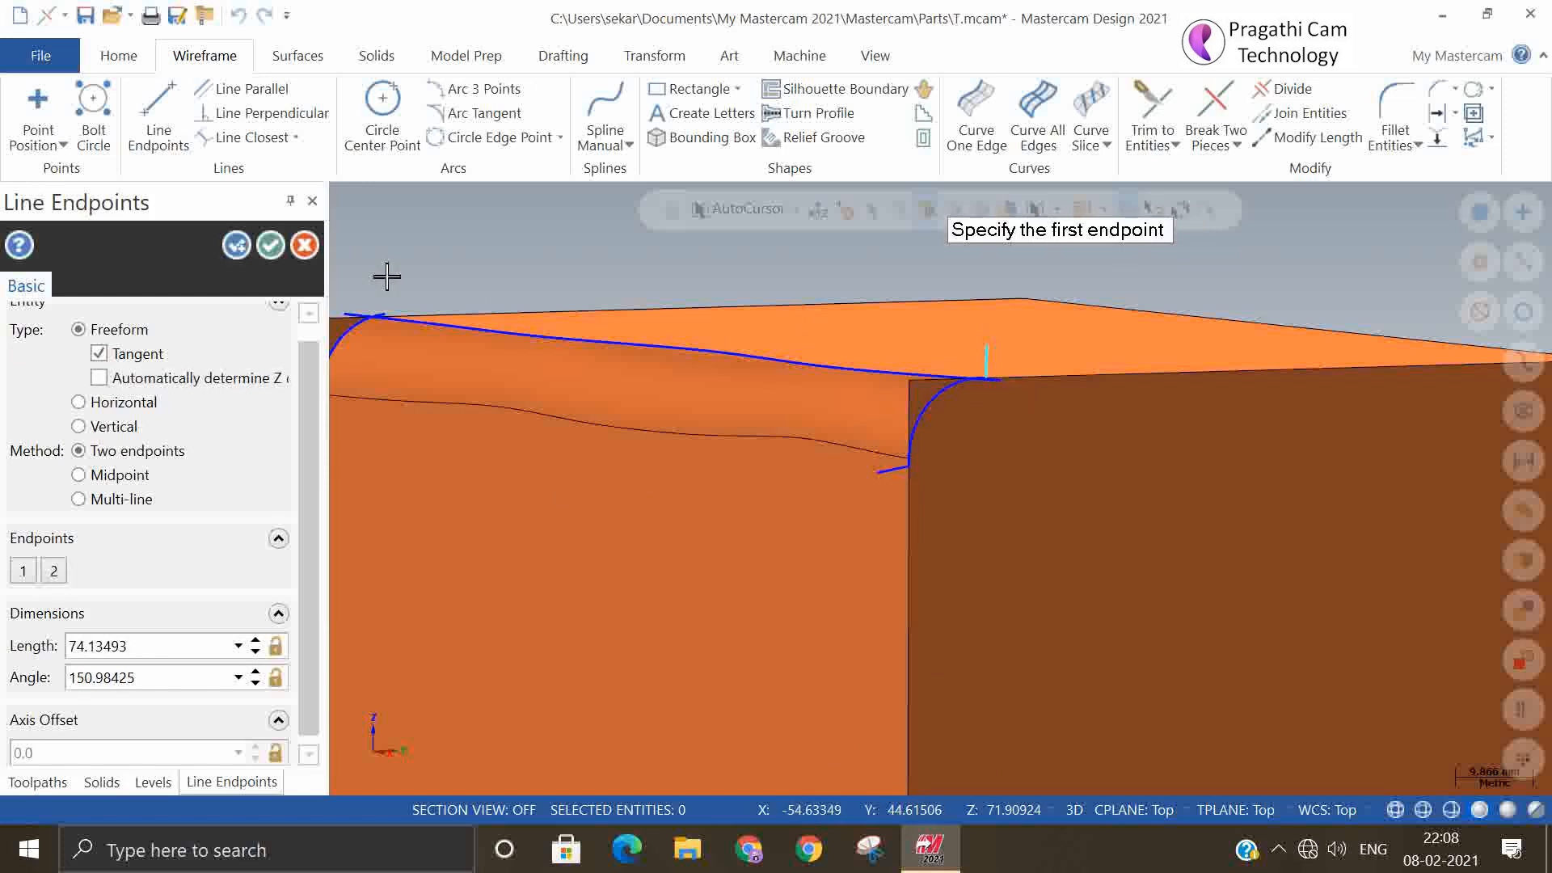
left_click(276, 256)
- Delete the two lines drawn from the ends of the right-end edge curve
mouse_move(1183, 600)
middle_mouse_down()
mouse_move(1098, 583)
mouse_move(1074, 599)
mouse_move(1078, 634)
mouse_move(1160, 613)
mouse_move(1104, 644)
mouse_move(1040, 617)
middle_mouse_up()
left_click(707, 616)
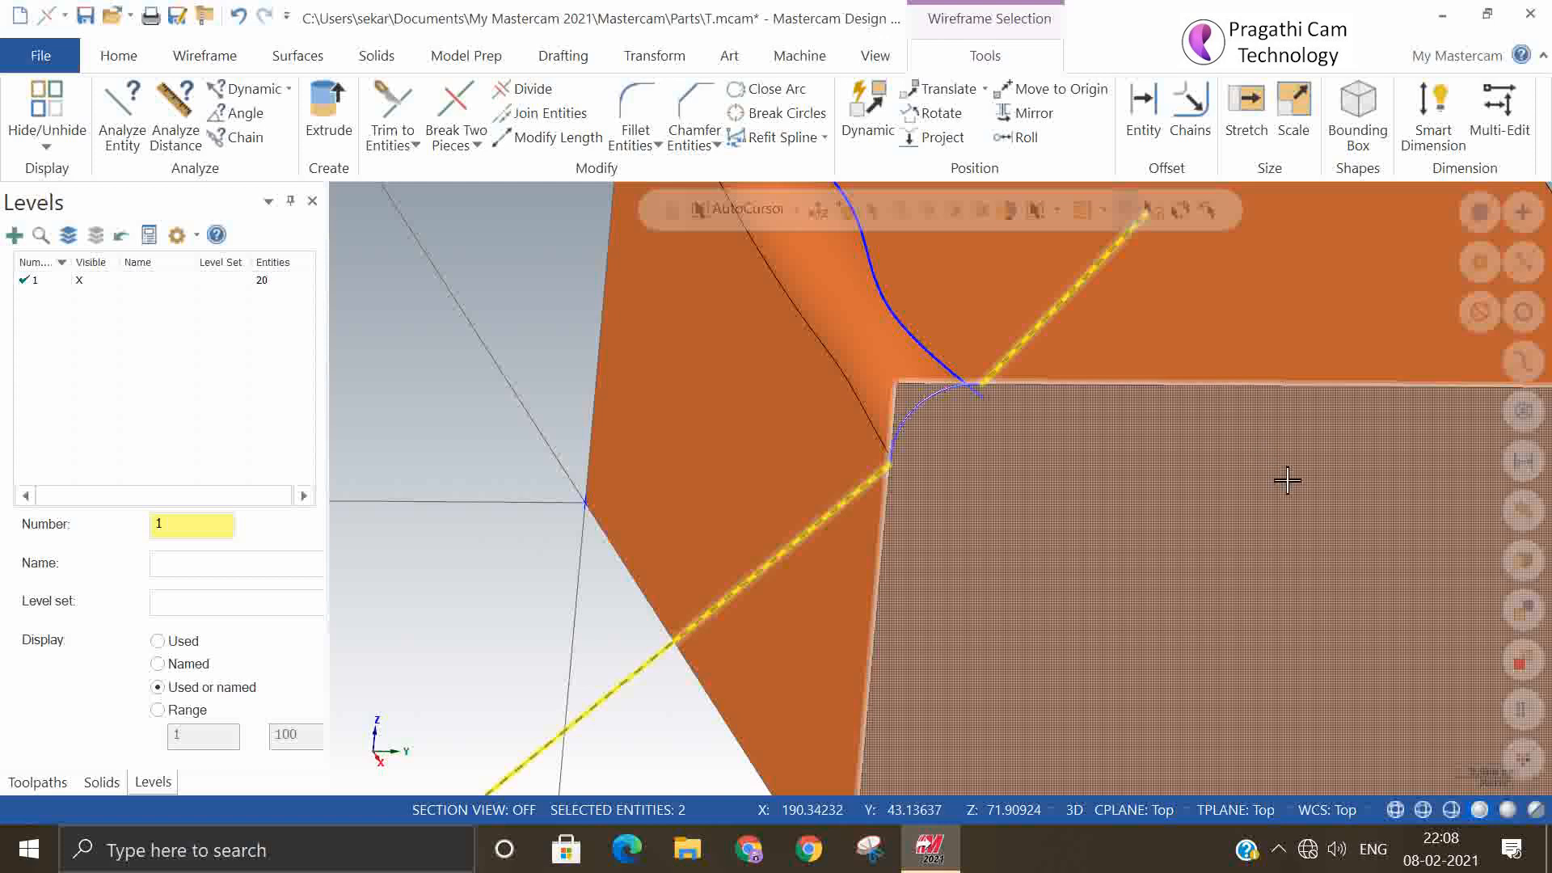
key("Delete")
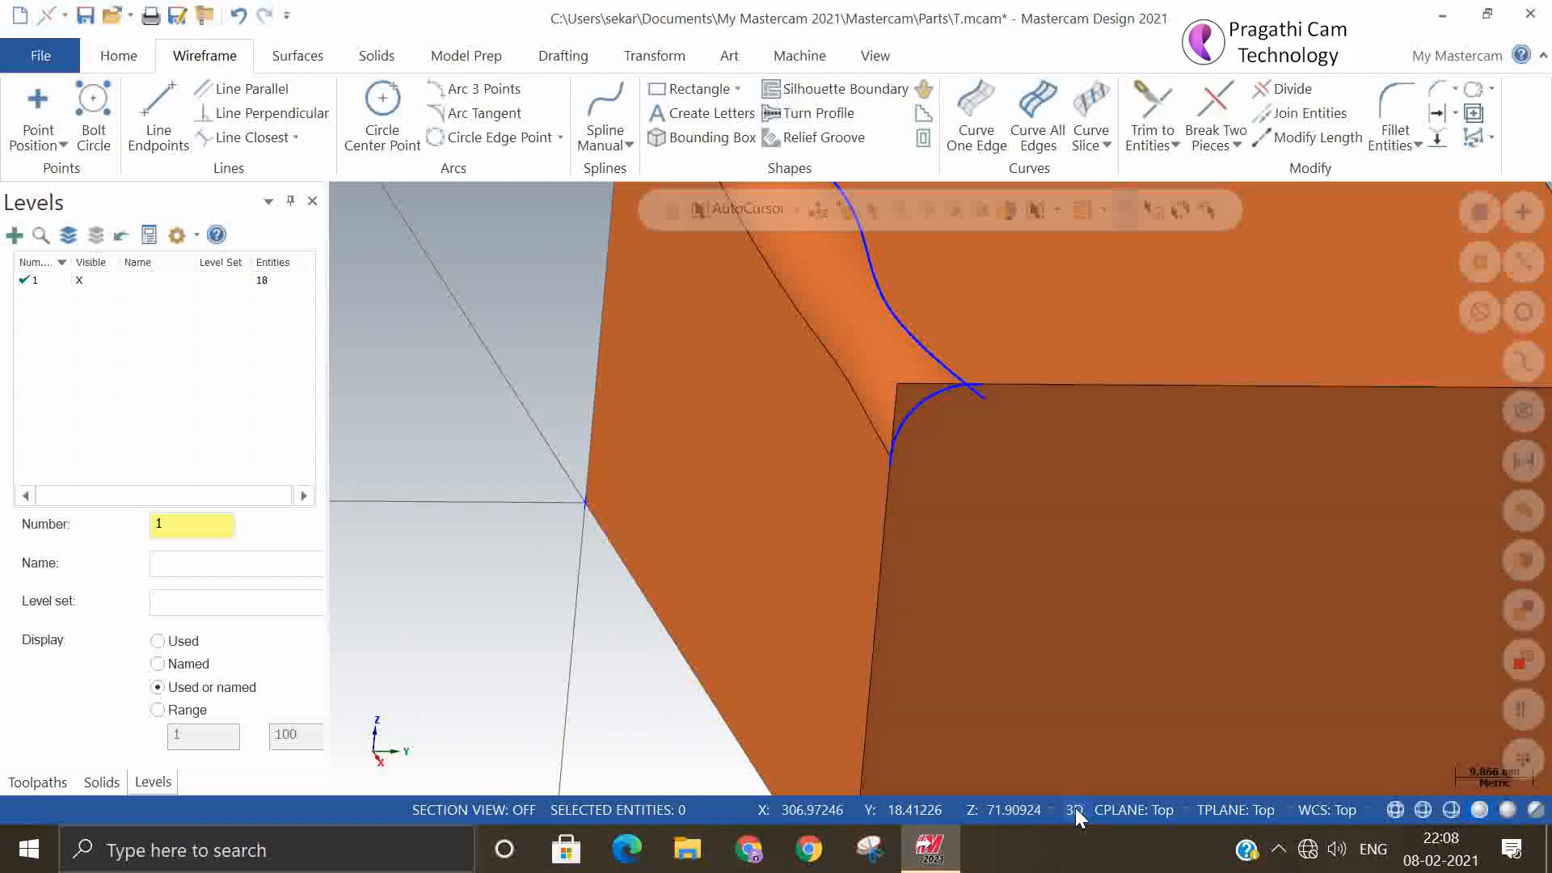
- Switch to 2D construction in the Right plane and take the Z depth from the right-end edge curve's upper endpoint
left_click(1073, 808)
left_click(1115, 810)
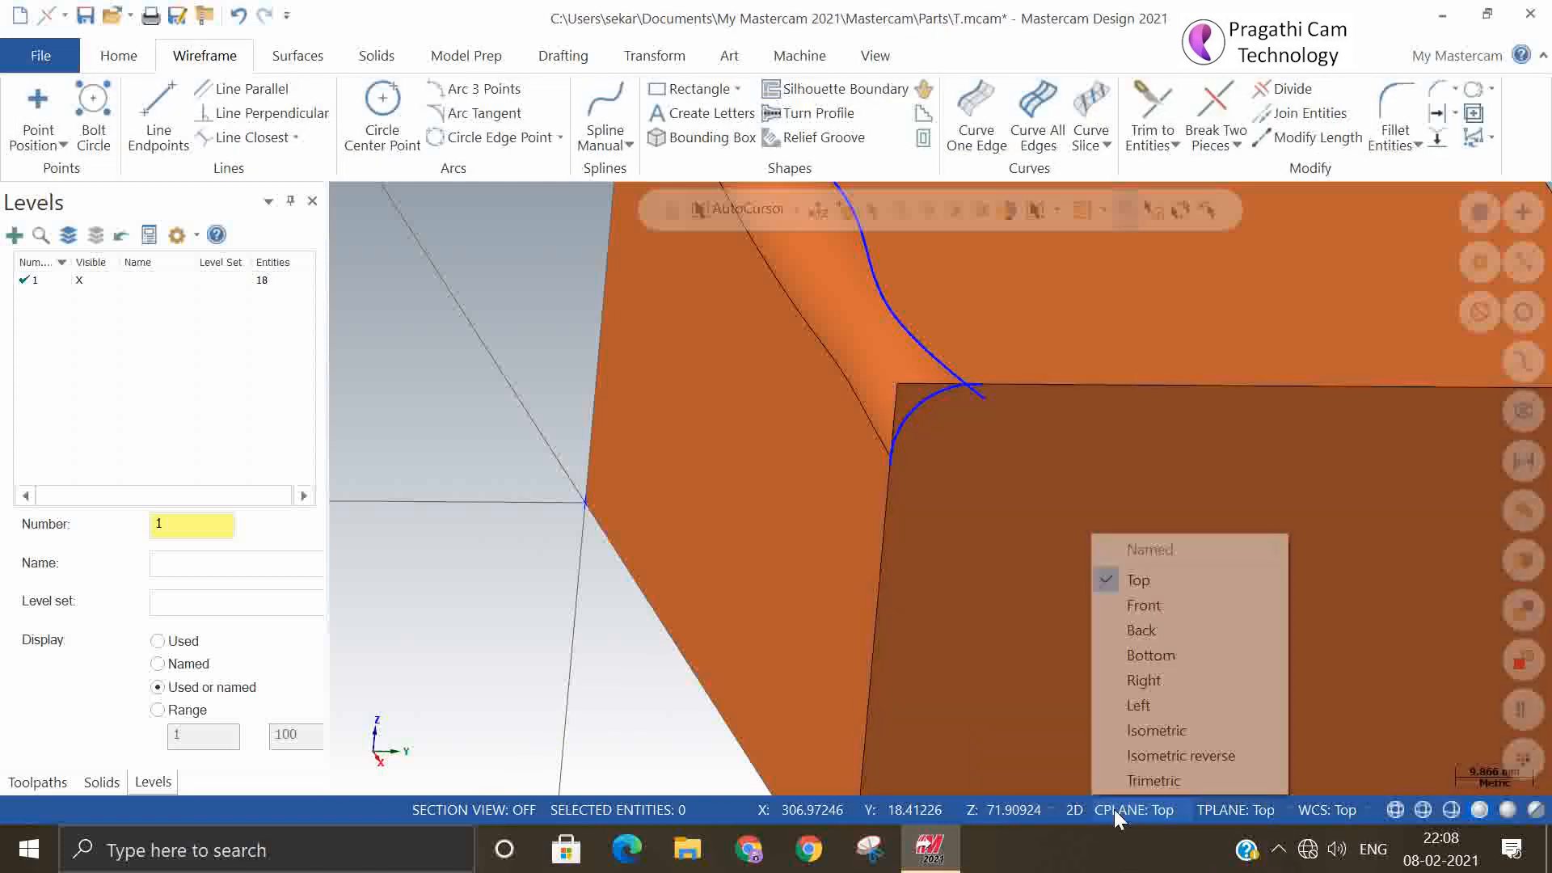
left_click(1143, 679)
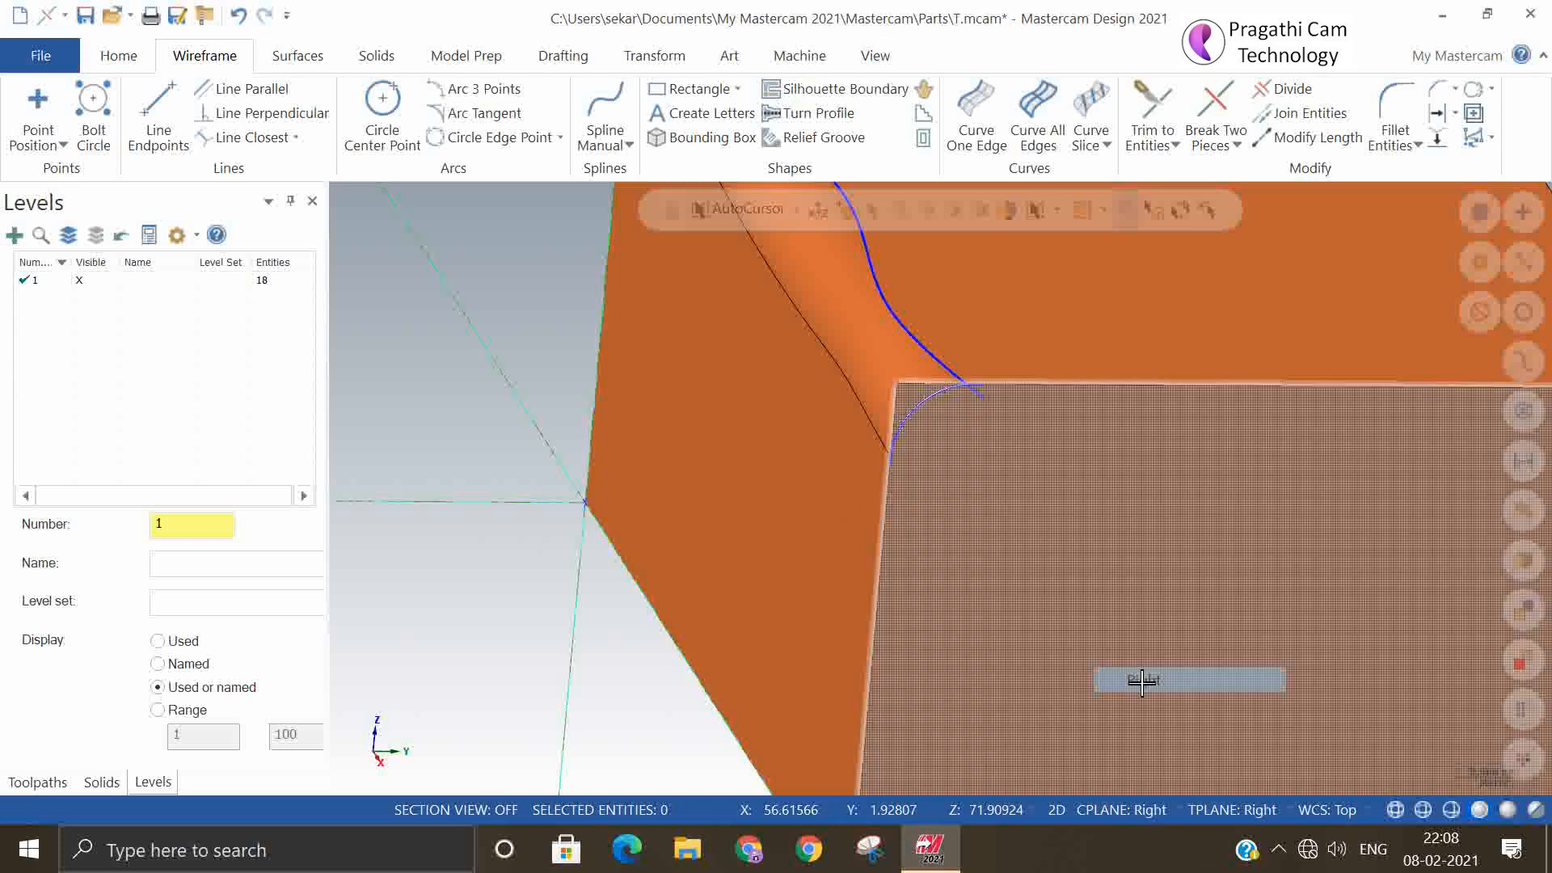
left_click(958, 812)
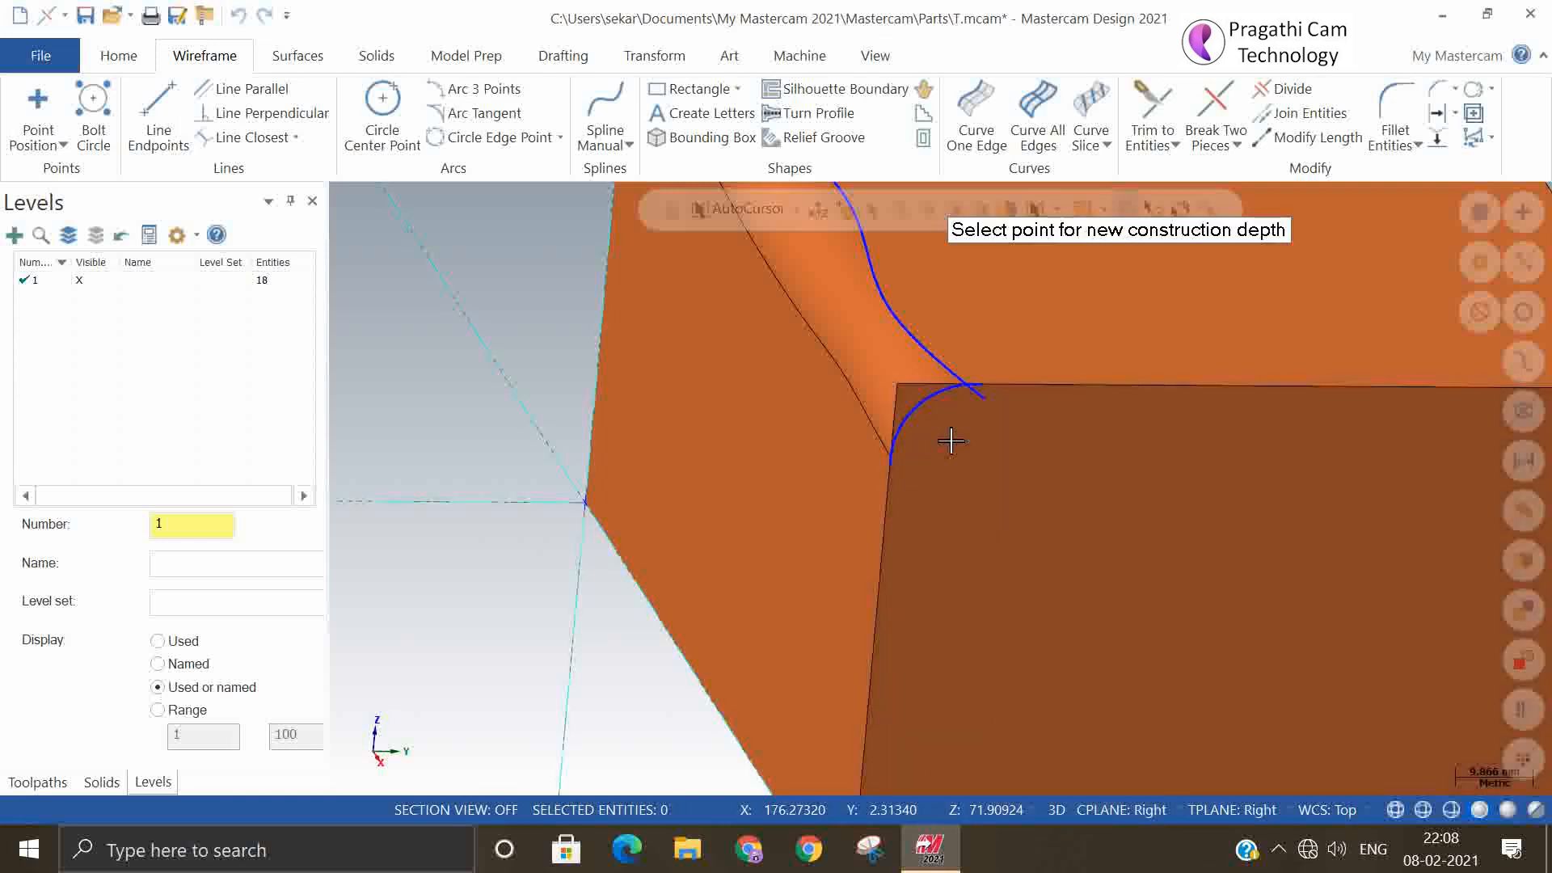
left_click(979, 385)
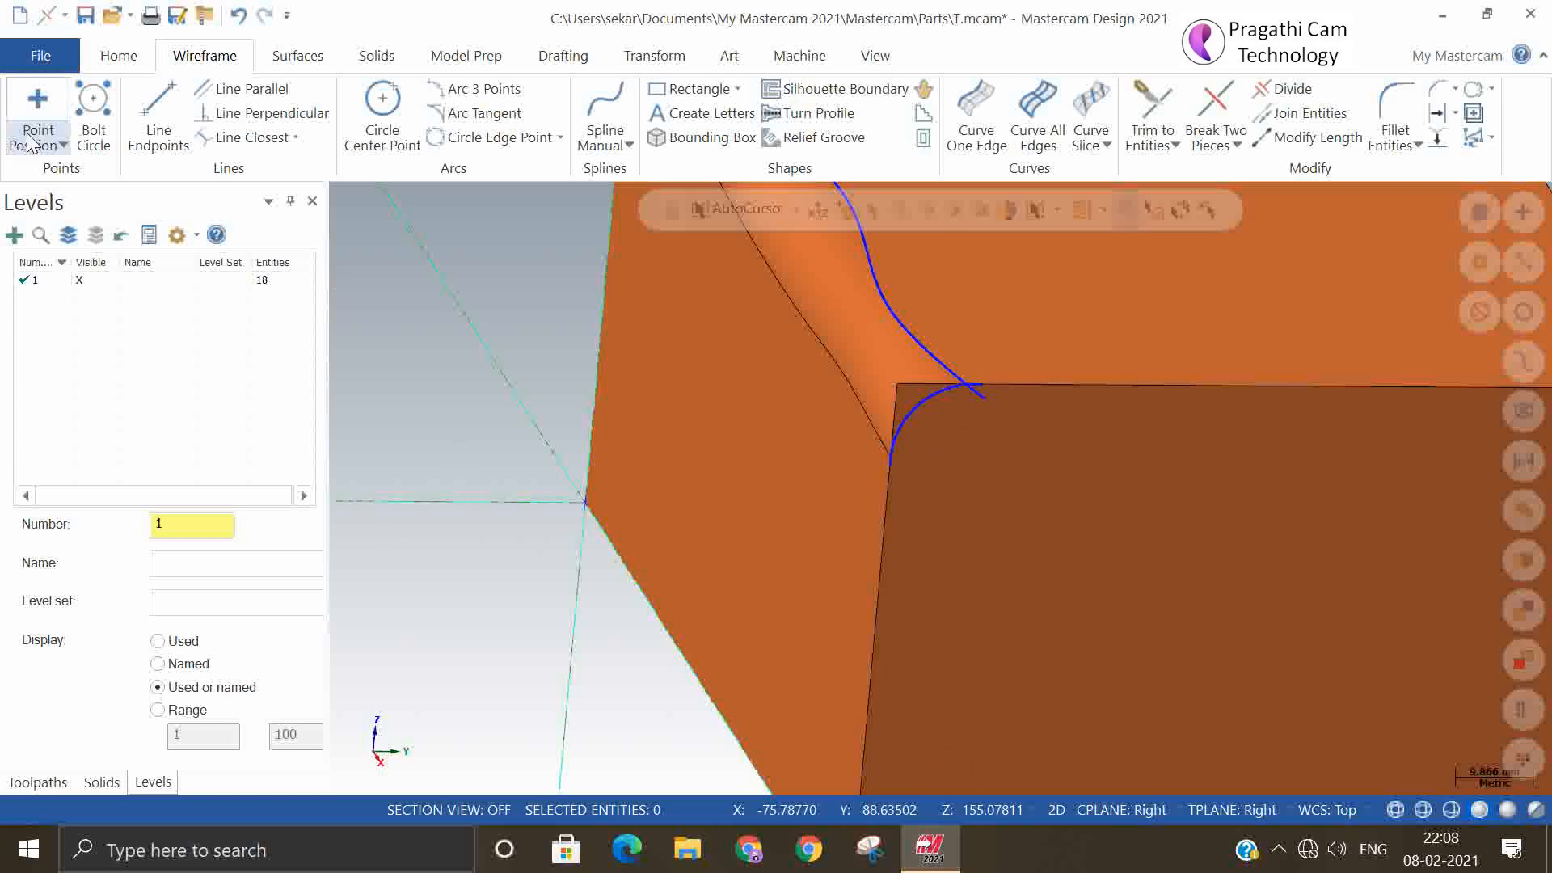
- Draw a horizontal line about 14.5 mm outward from the edge curve's lower end and a vertical line about 10.3 mm up from its upper end
left_click(156, 112)
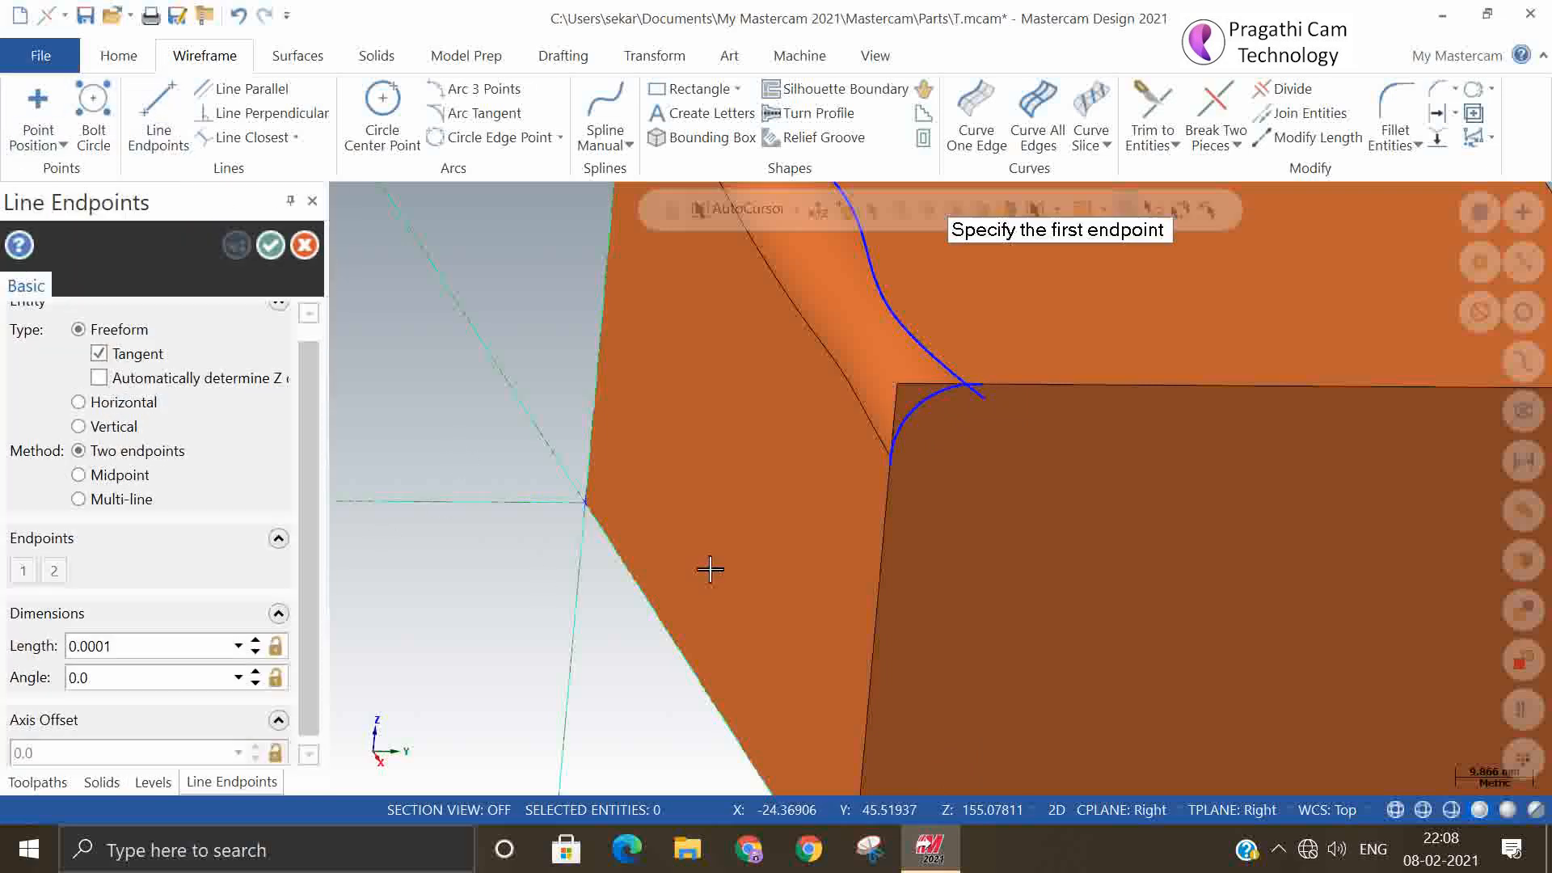
left_click(892, 464)
left_click(781, 477)
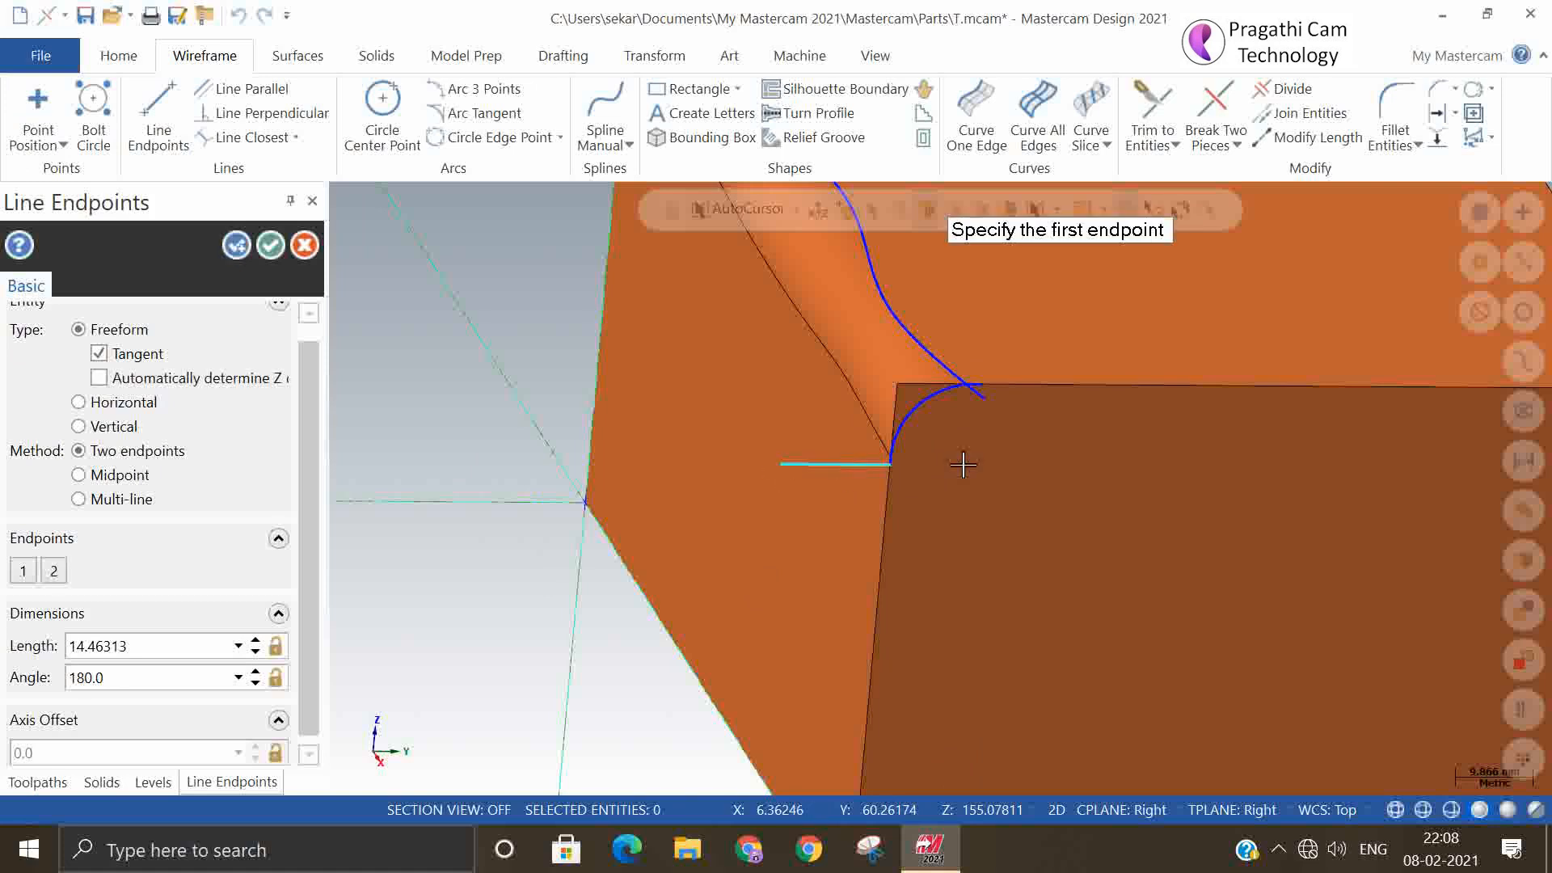
left_click(981, 386)
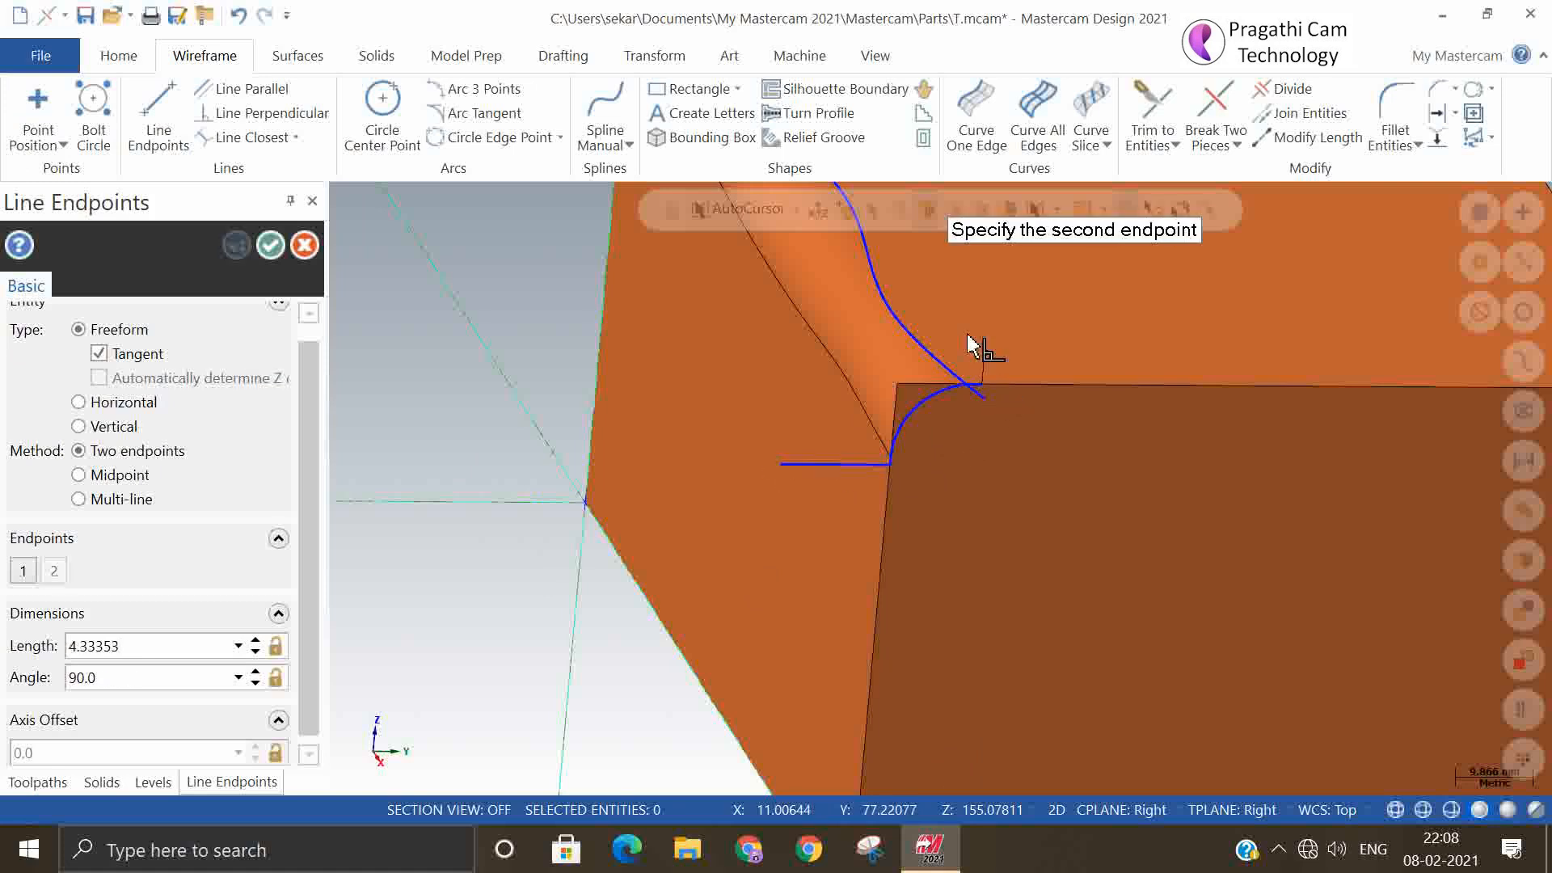
left_click(993, 308)
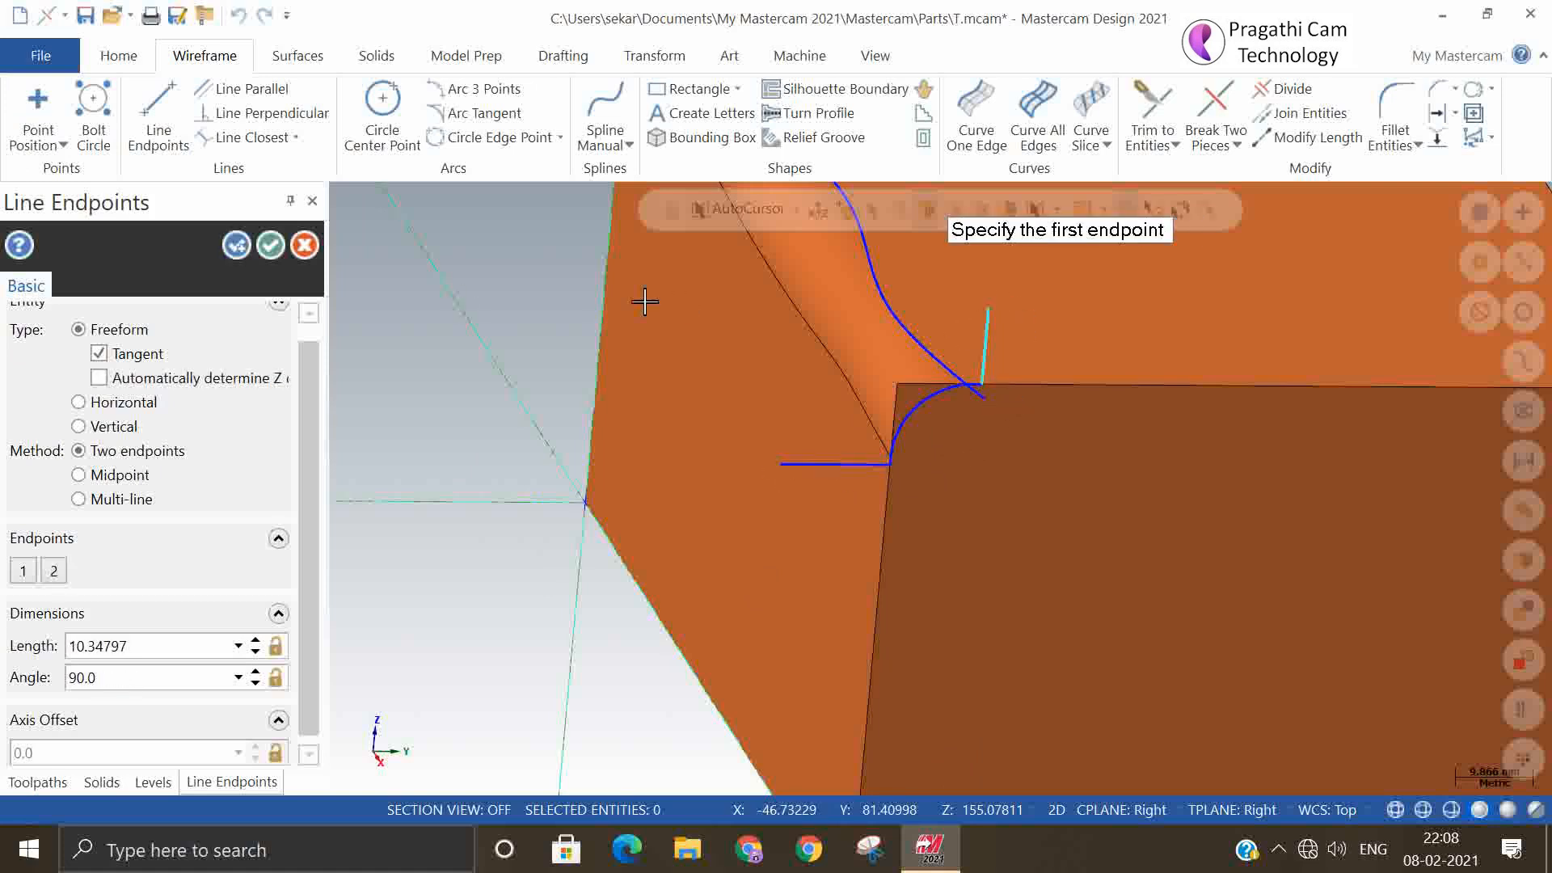
left_click(236, 245)
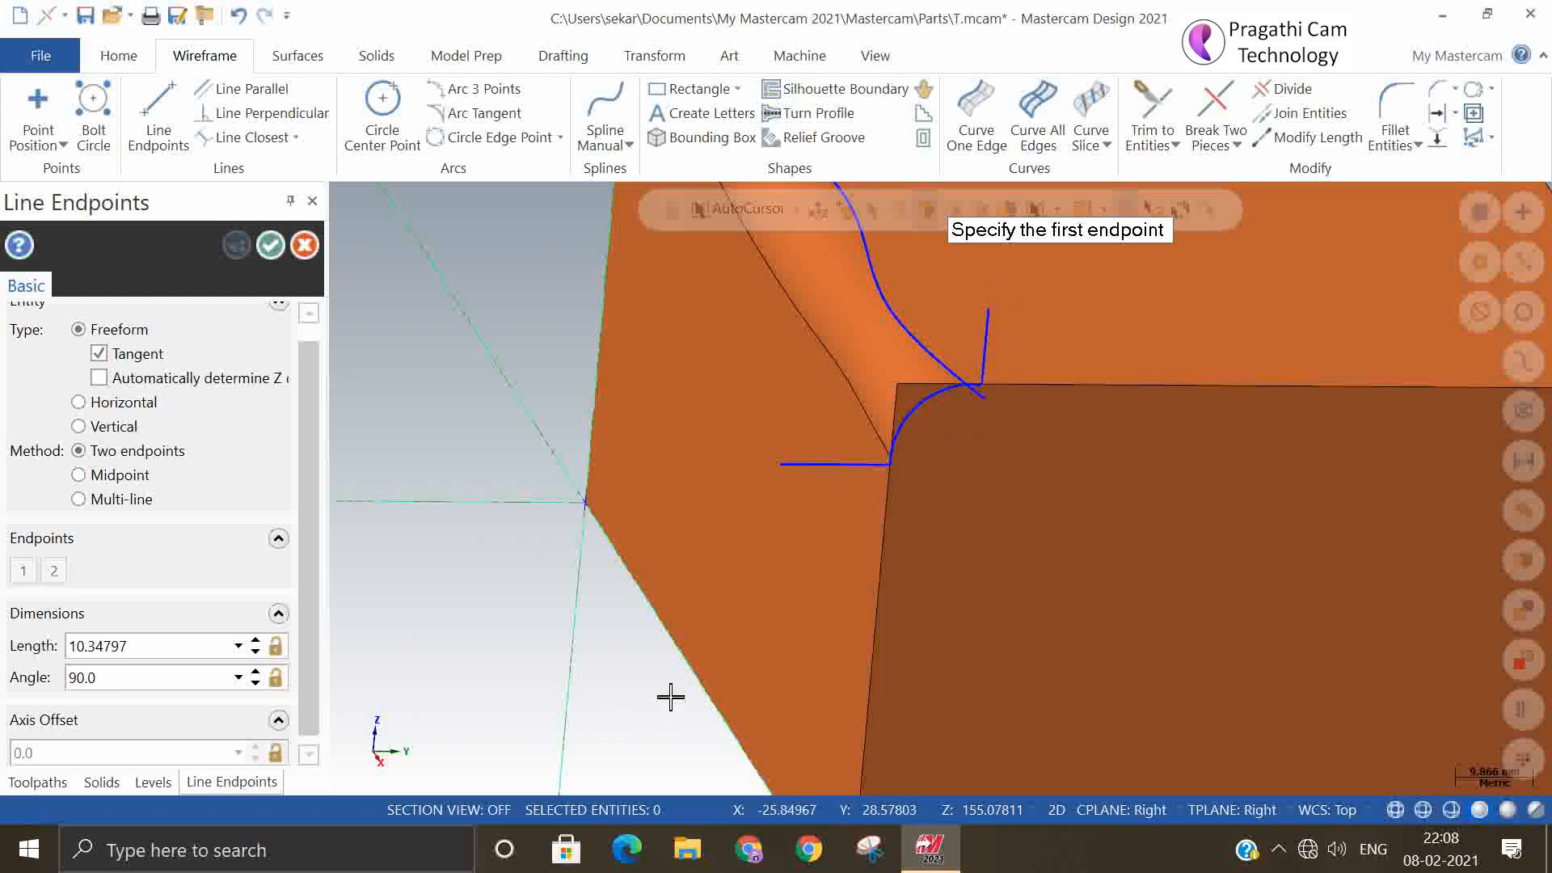
left_click(267, 247)
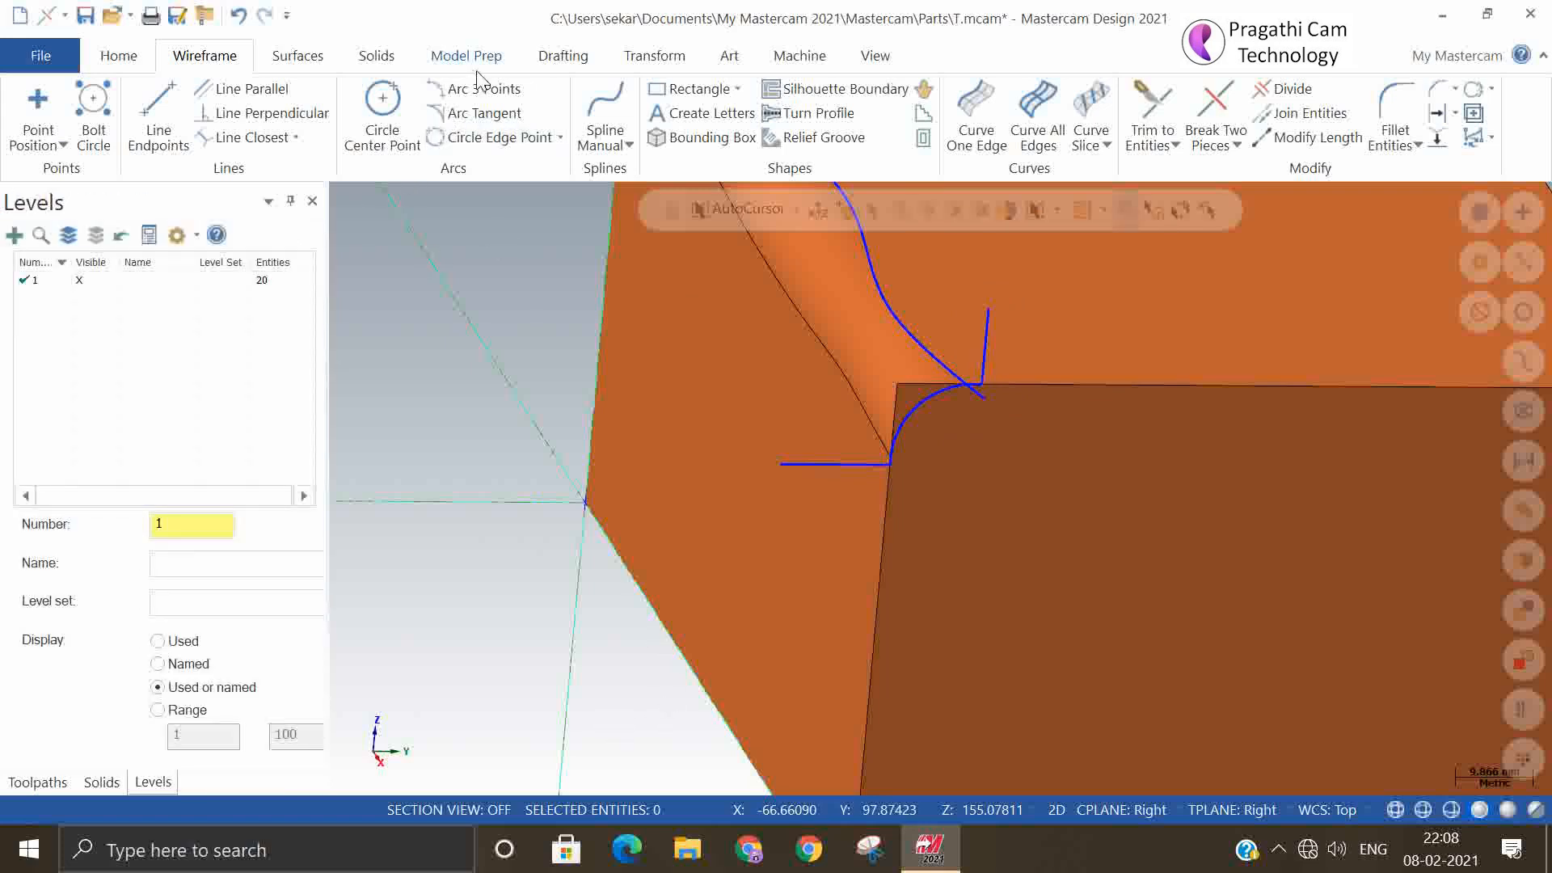
- Try to trim the block's right-end face with a partial chain from the horizontal line to the edge curve
left_click(297, 55)
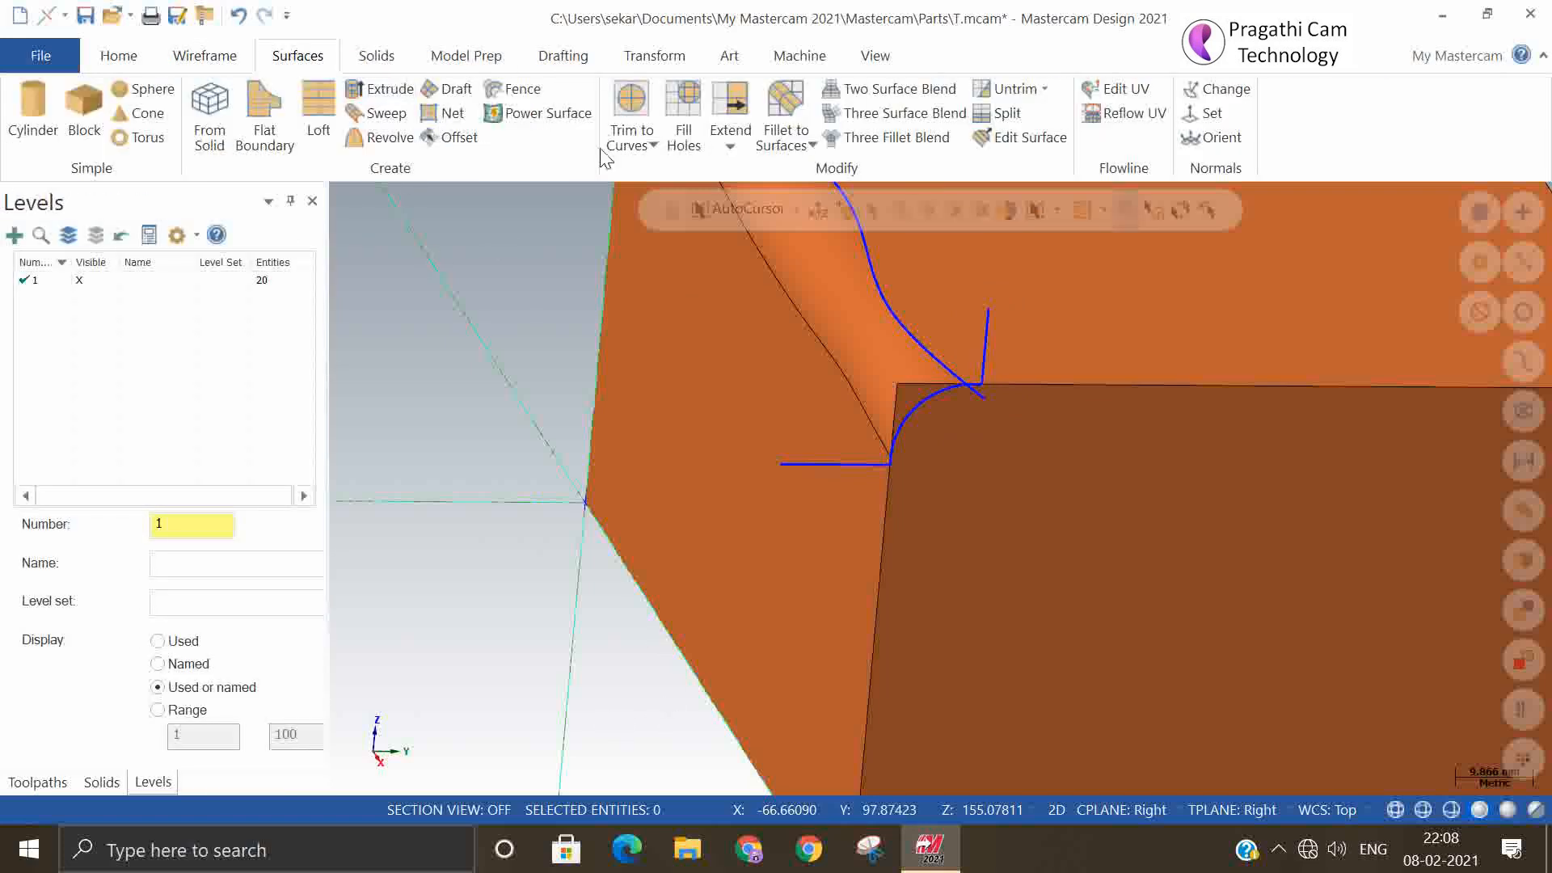
left_click(631, 117)
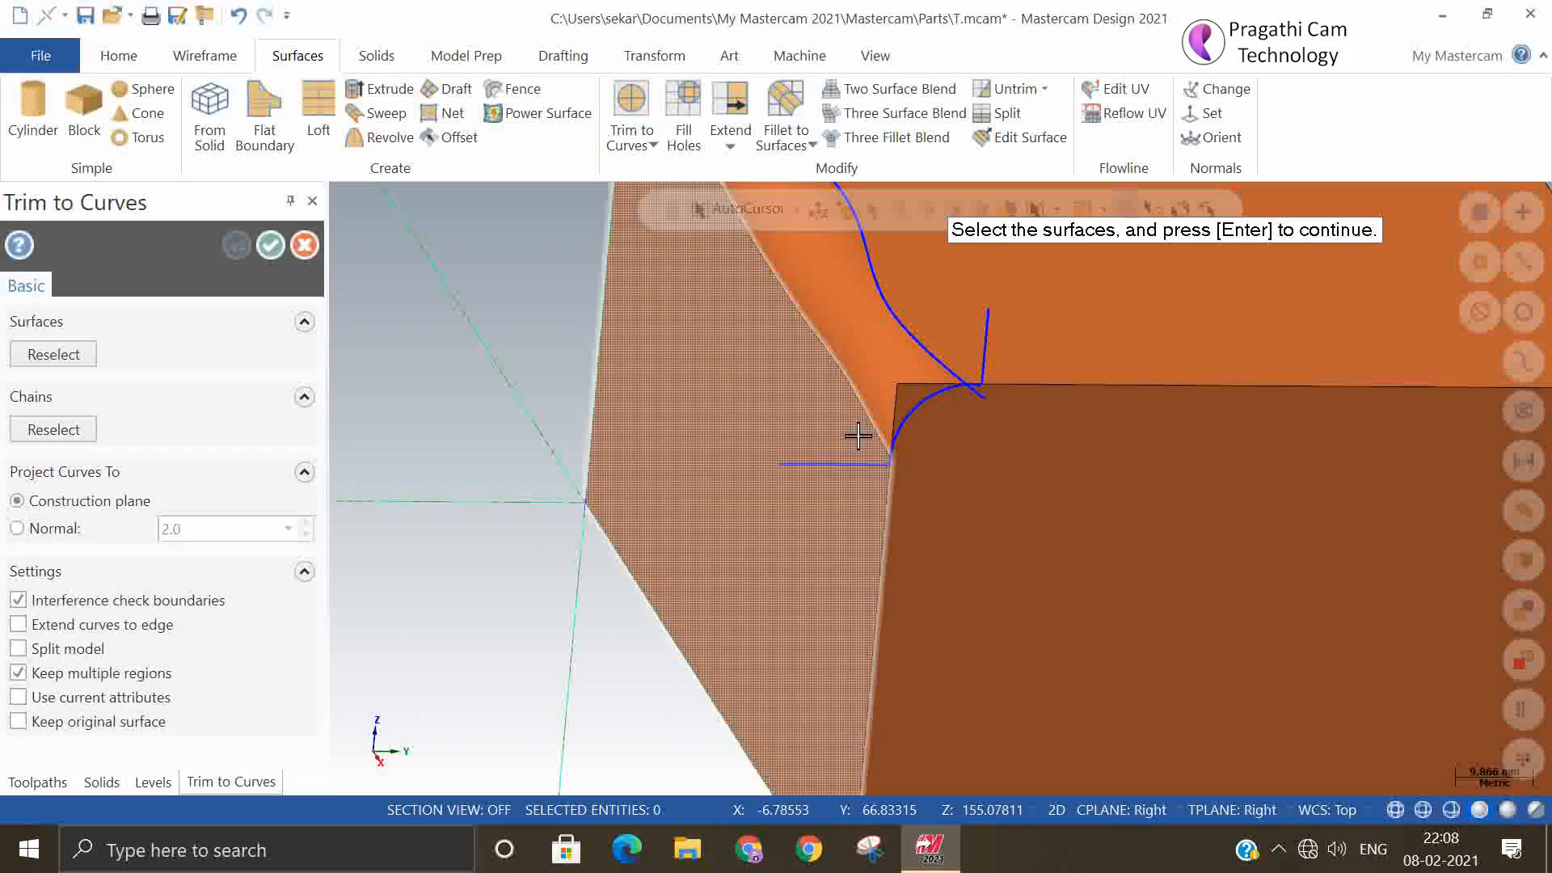
left_click(990, 494)
left_click(840, 260)
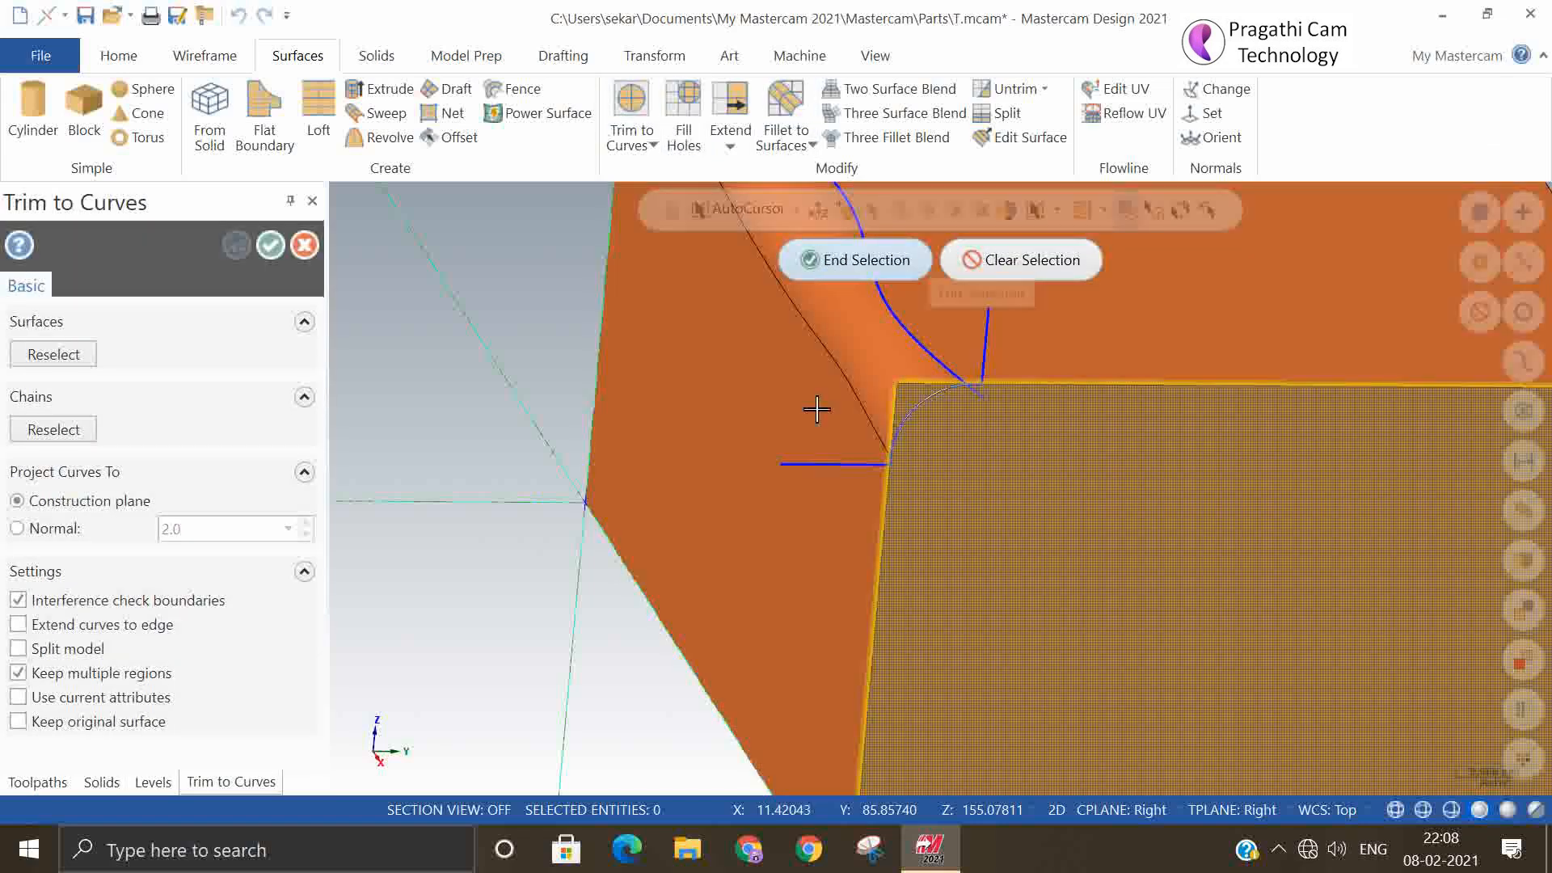
left_click(836, 462)
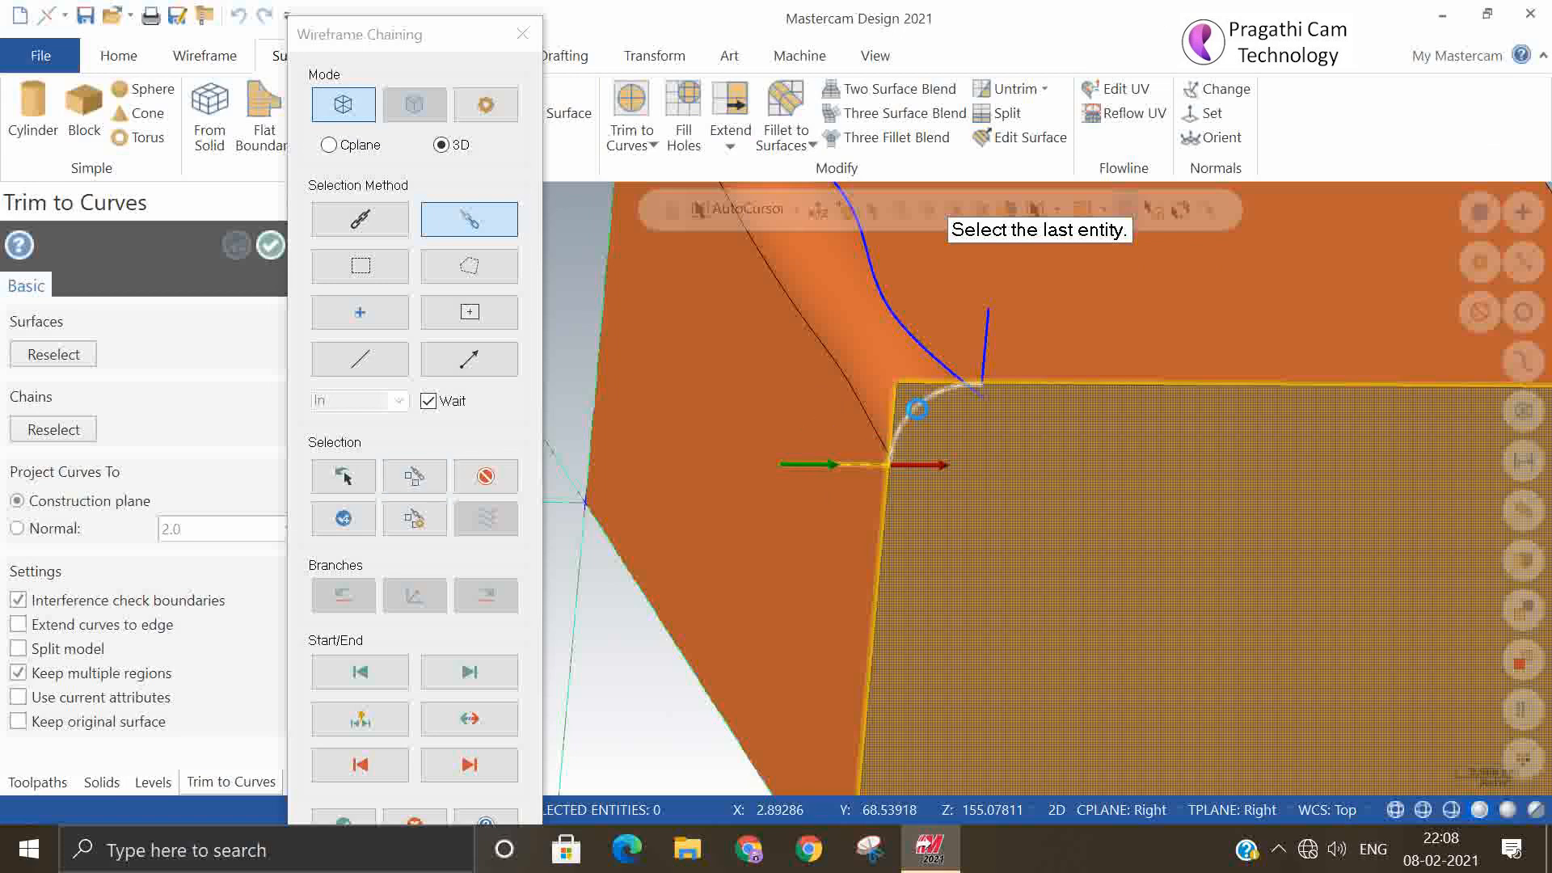
left_click(917, 409)
left_click(974, 480)
scroll(901, 462, "up", 1)
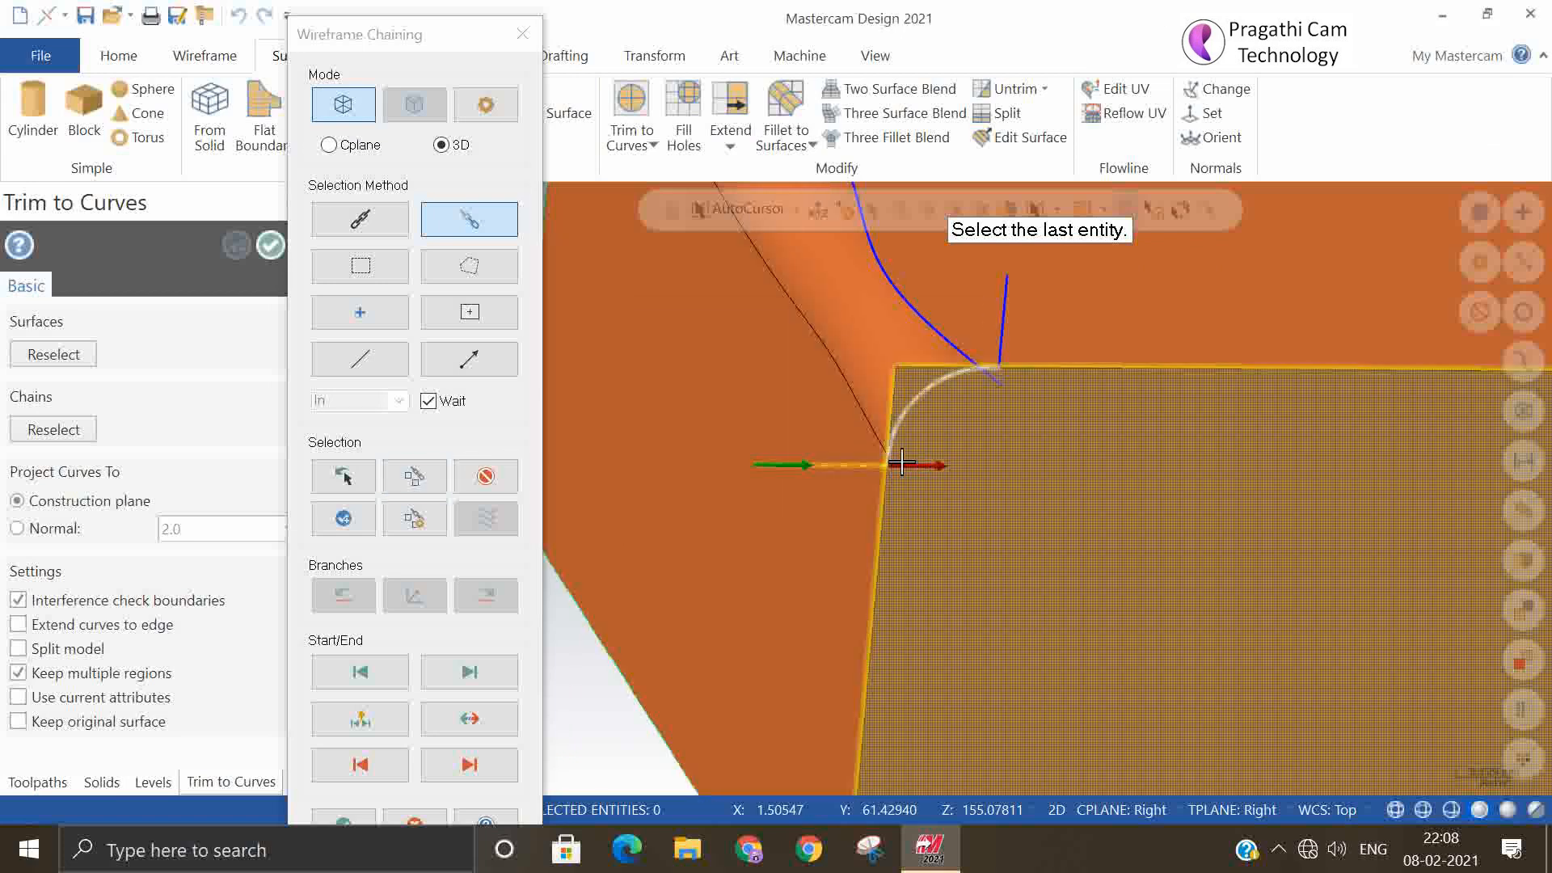
scroll(902, 461, "up", 5)
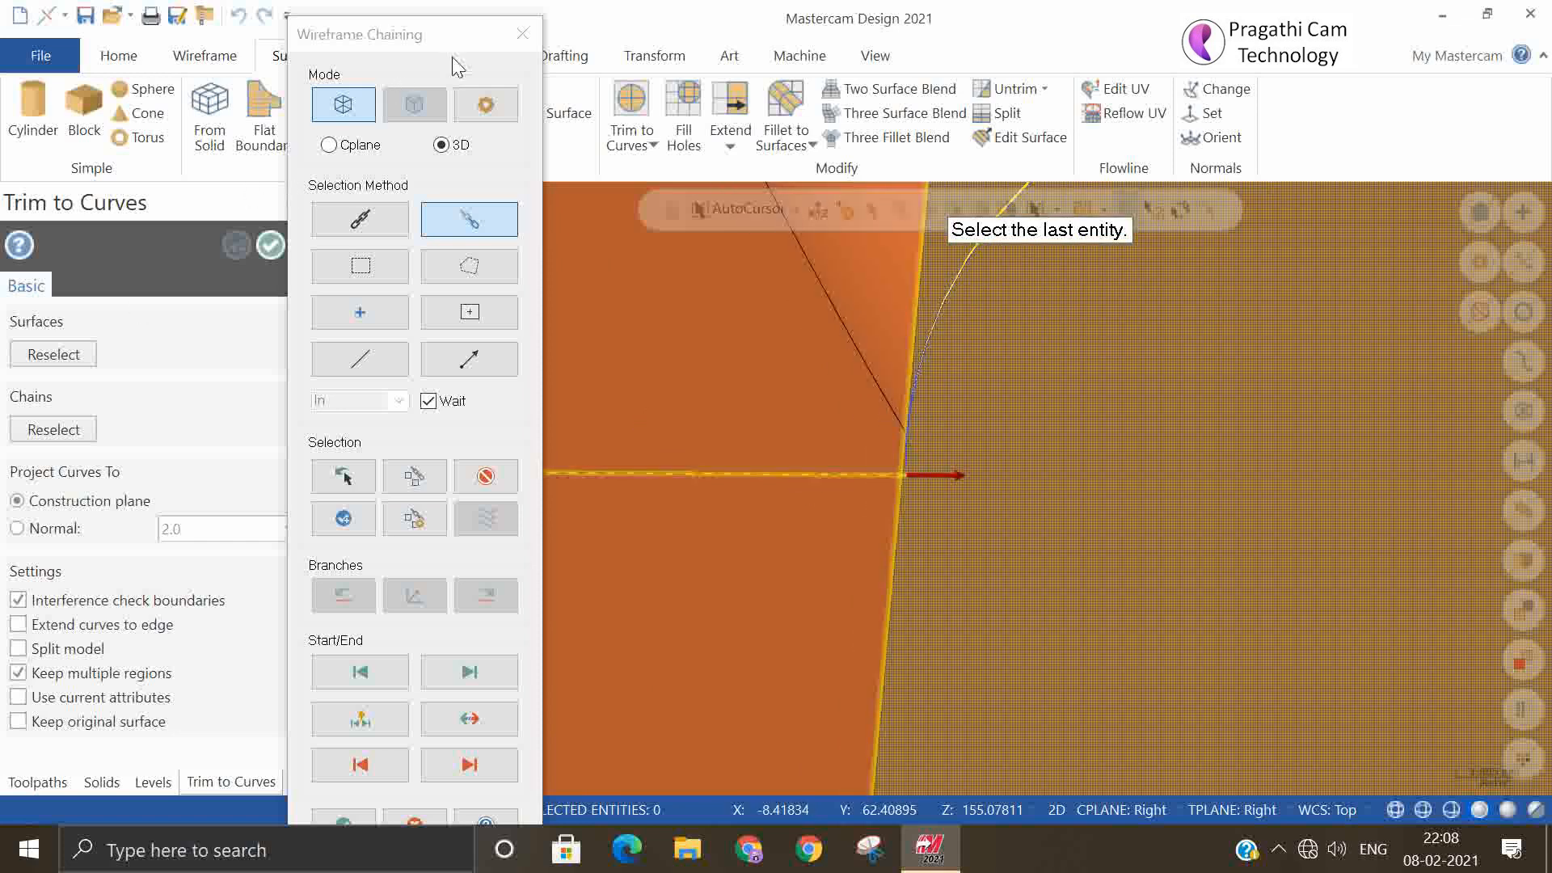
left_click(531, 37)
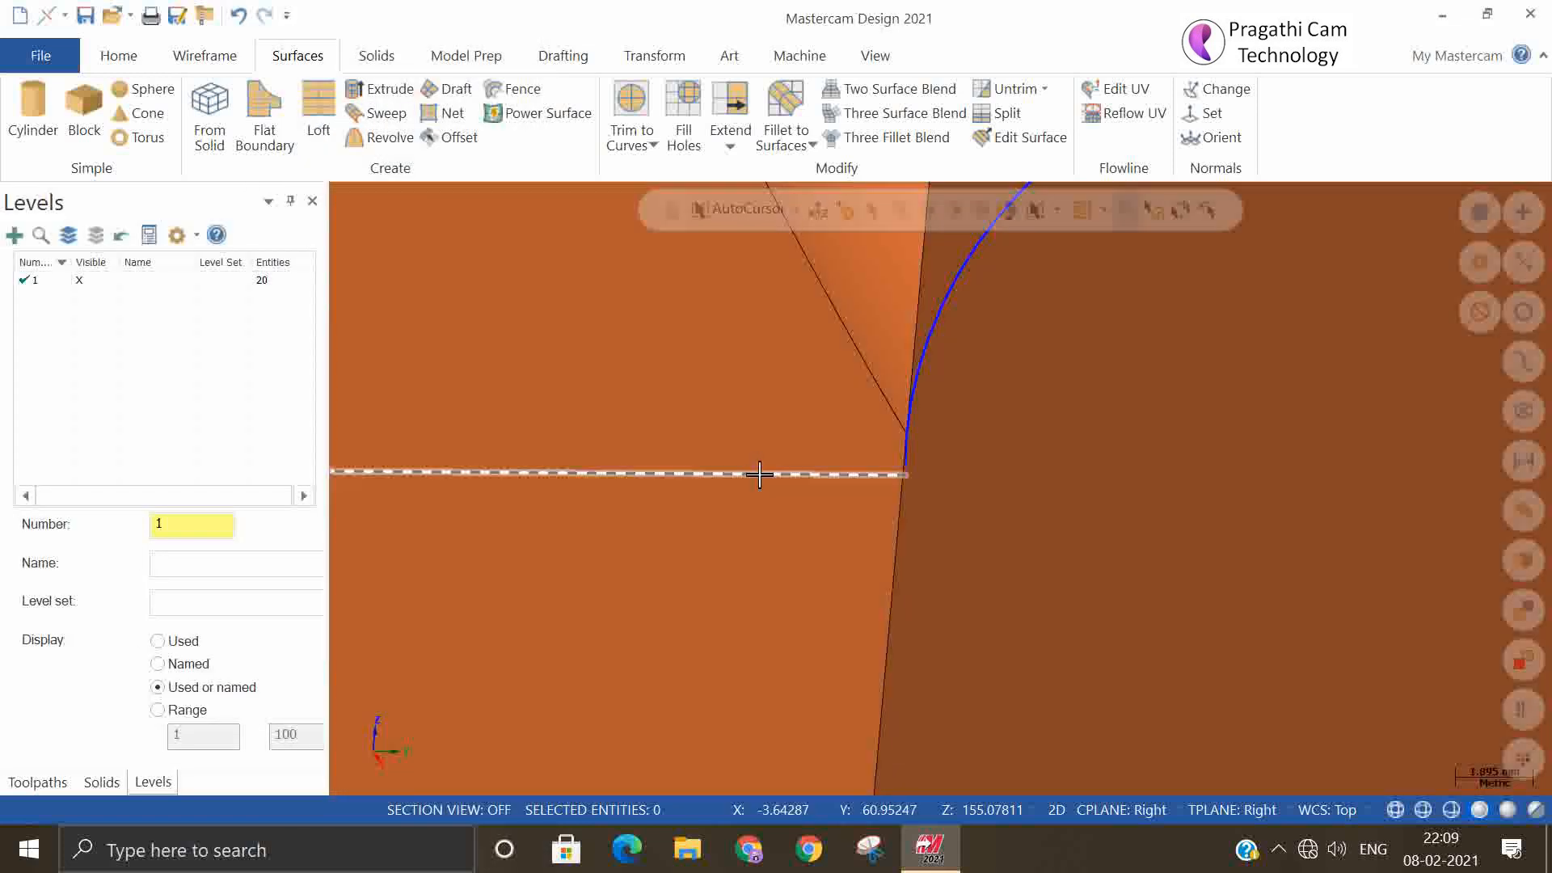
- Isolate the end edge curve and its horizontal and vertical lines, and inspect the corner where curve and horizontal line meet
left_click(768, 472)
left_click(932, 328)
scroll(475, 655, "down", 3)
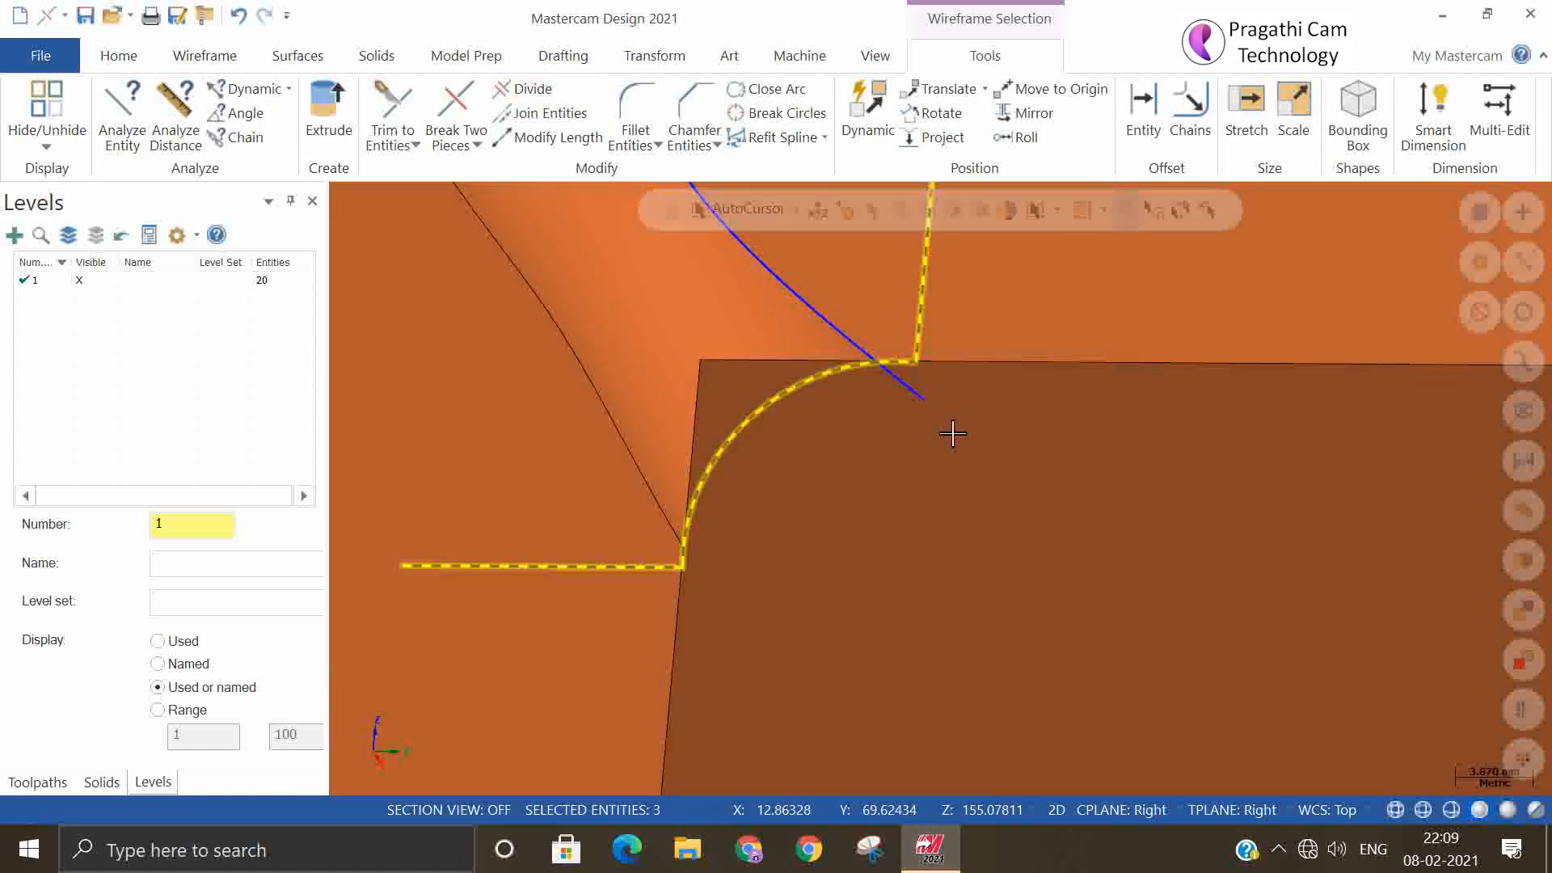
key("alt+e")
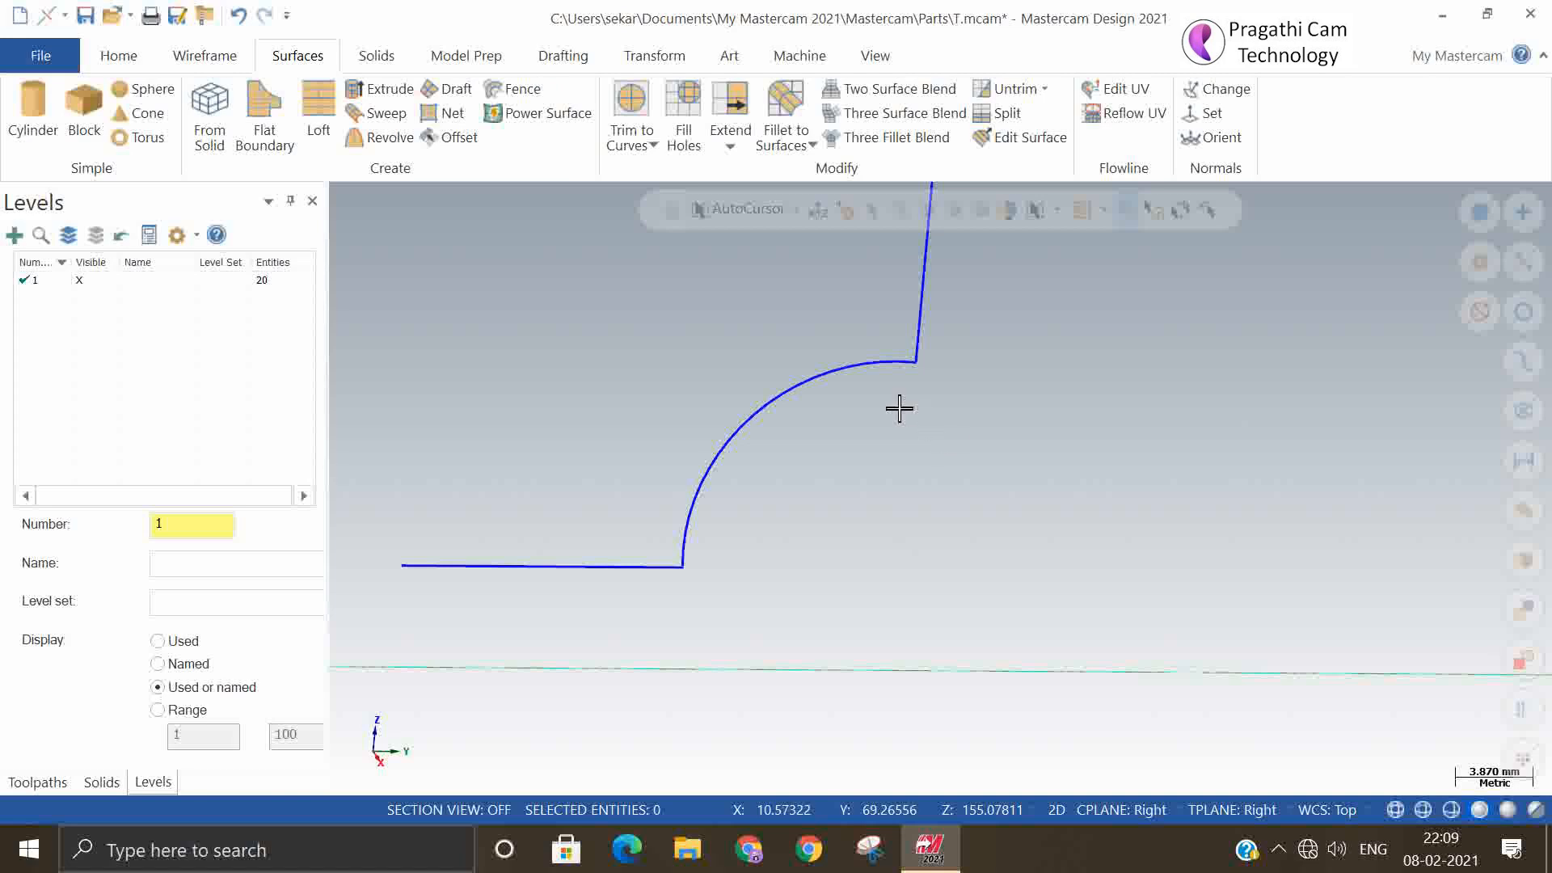
scroll(645, 453, "up", 8)
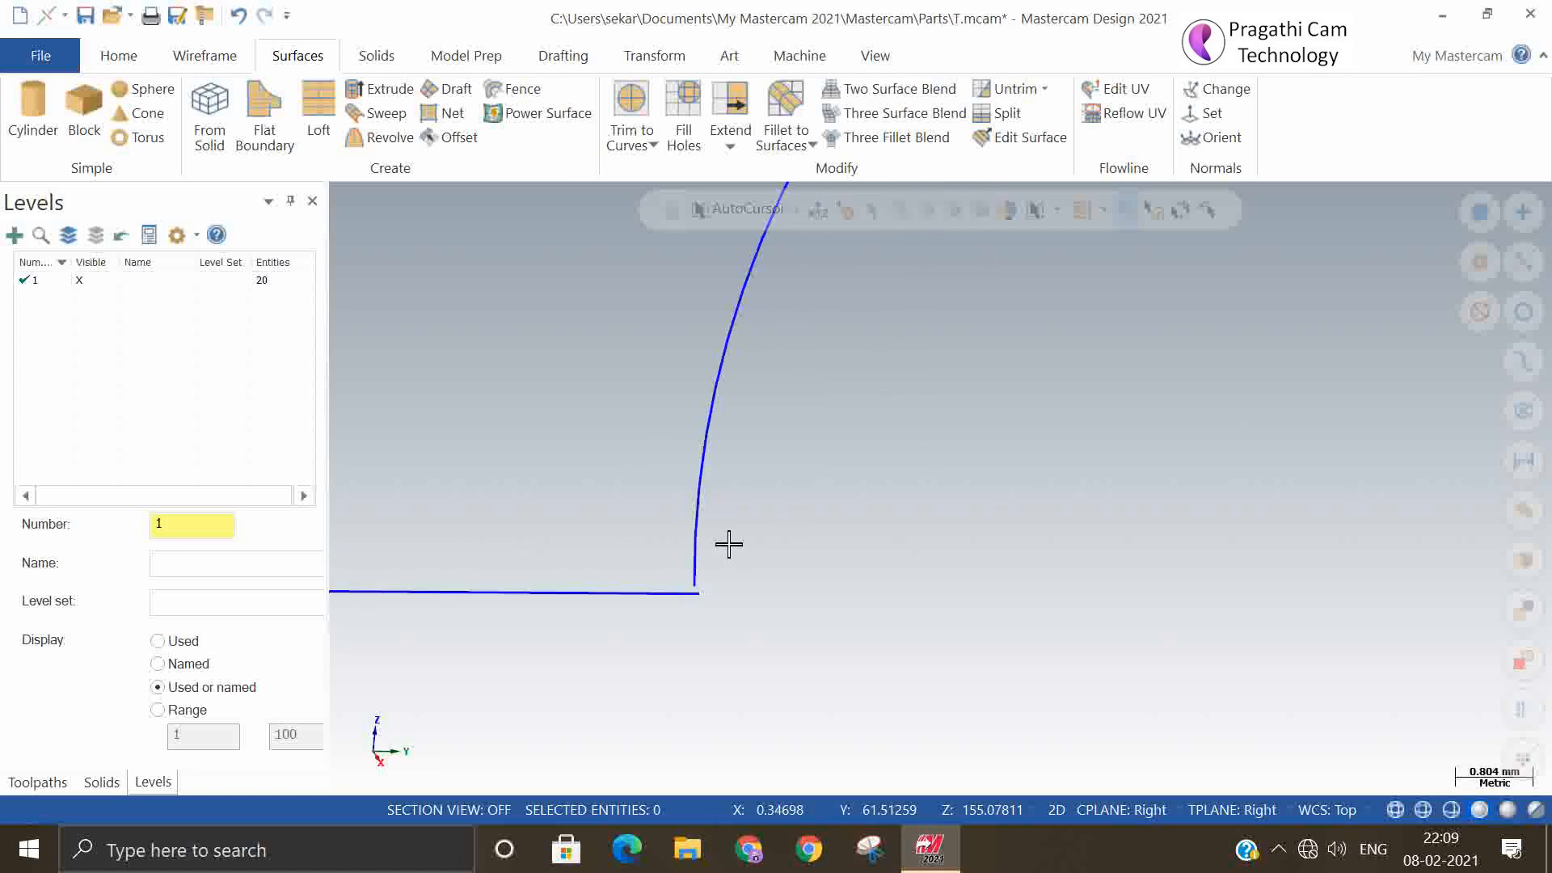
scroll(736, 622, "down", 7)
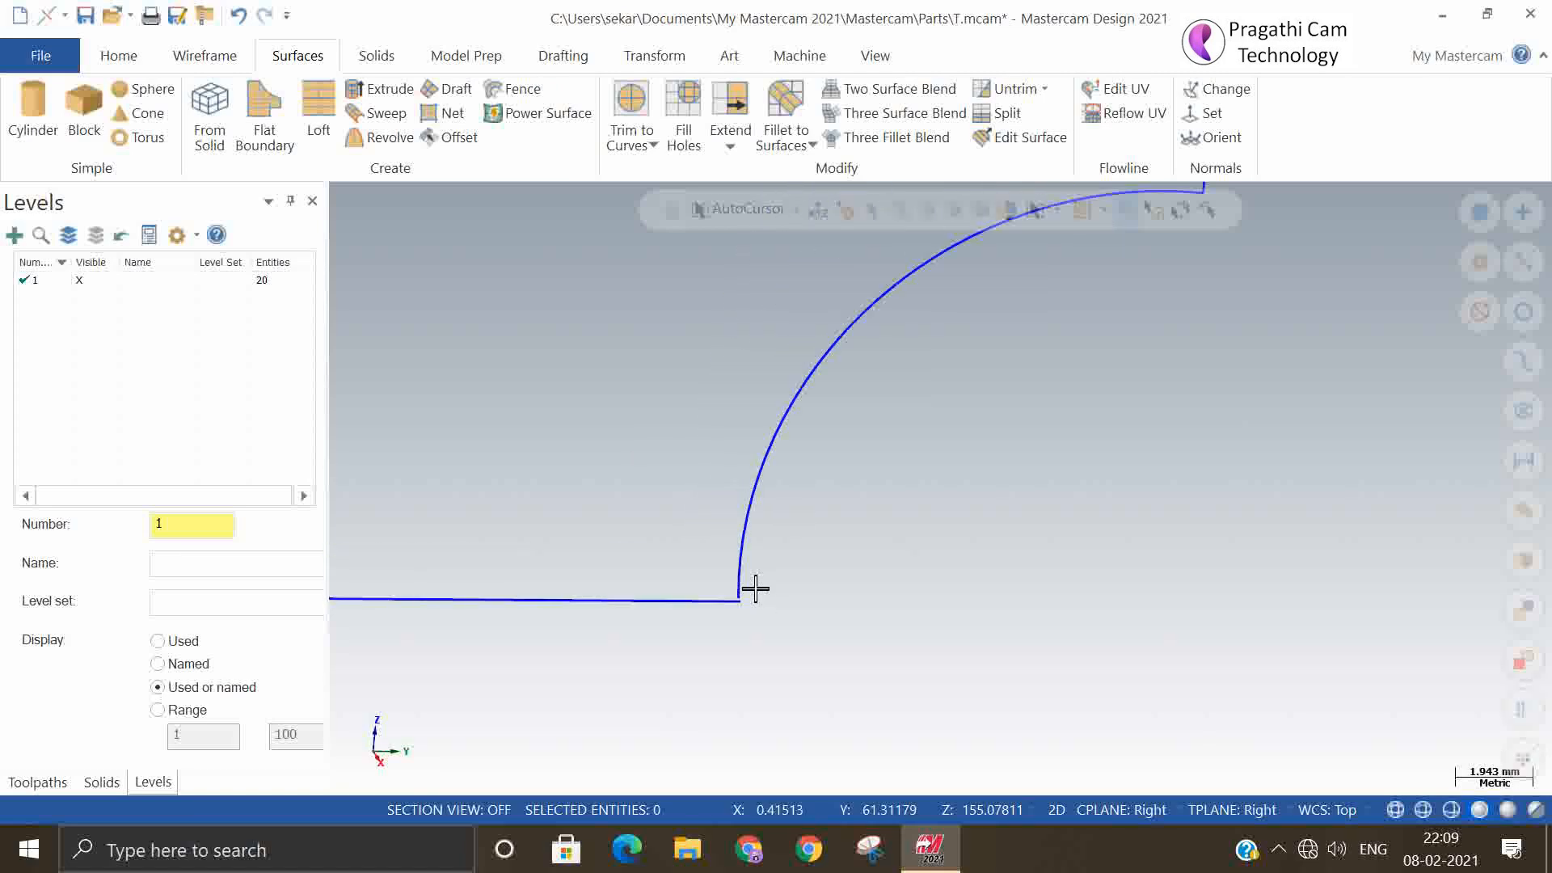
left_click(194, 56)
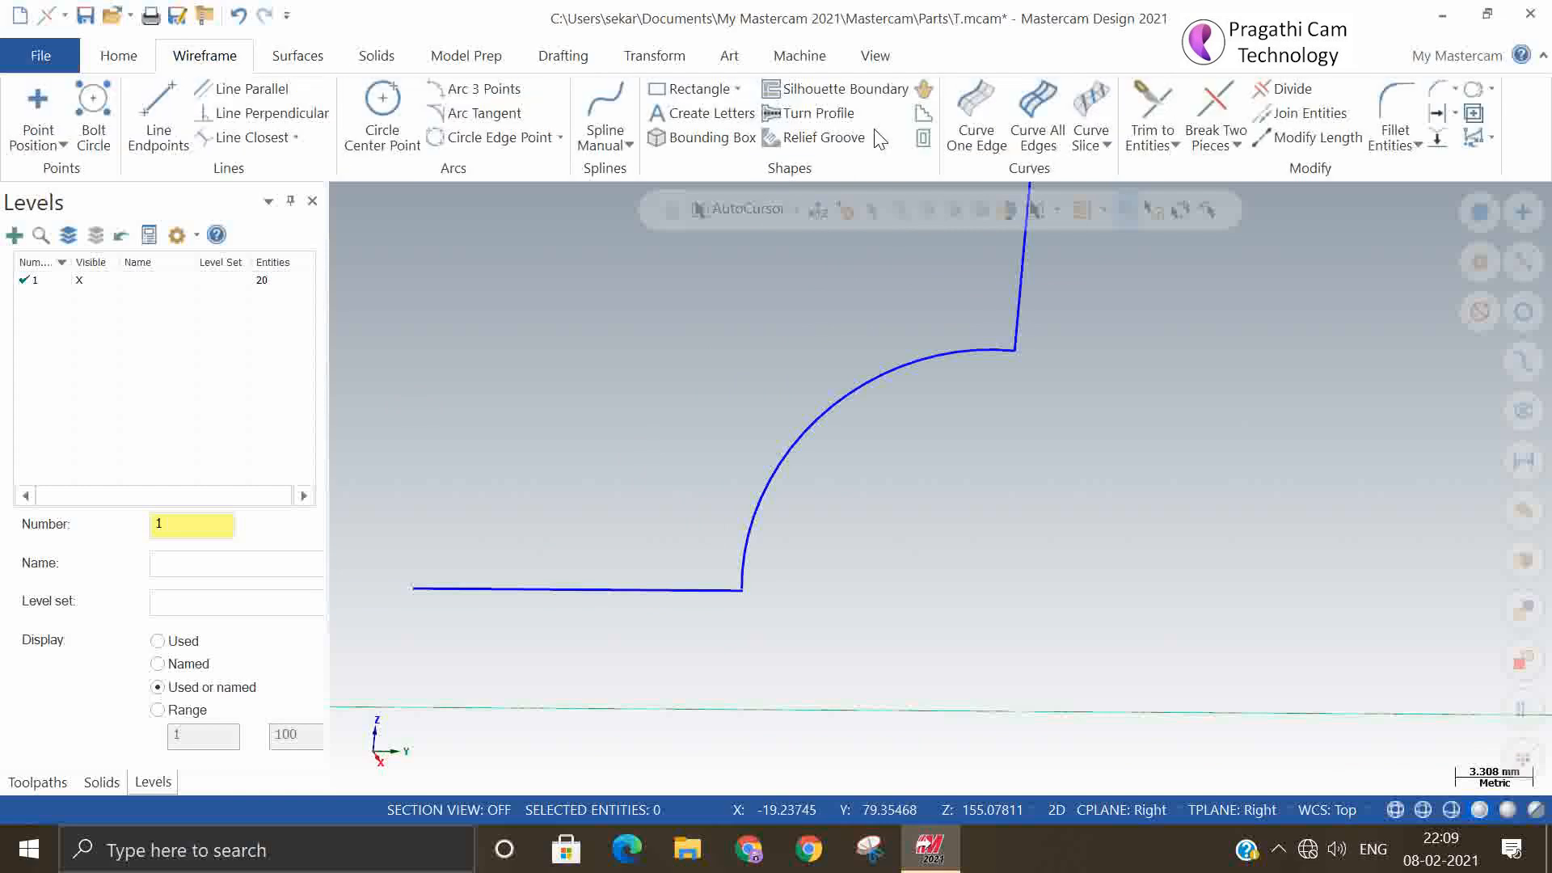
left_click(1151, 105)
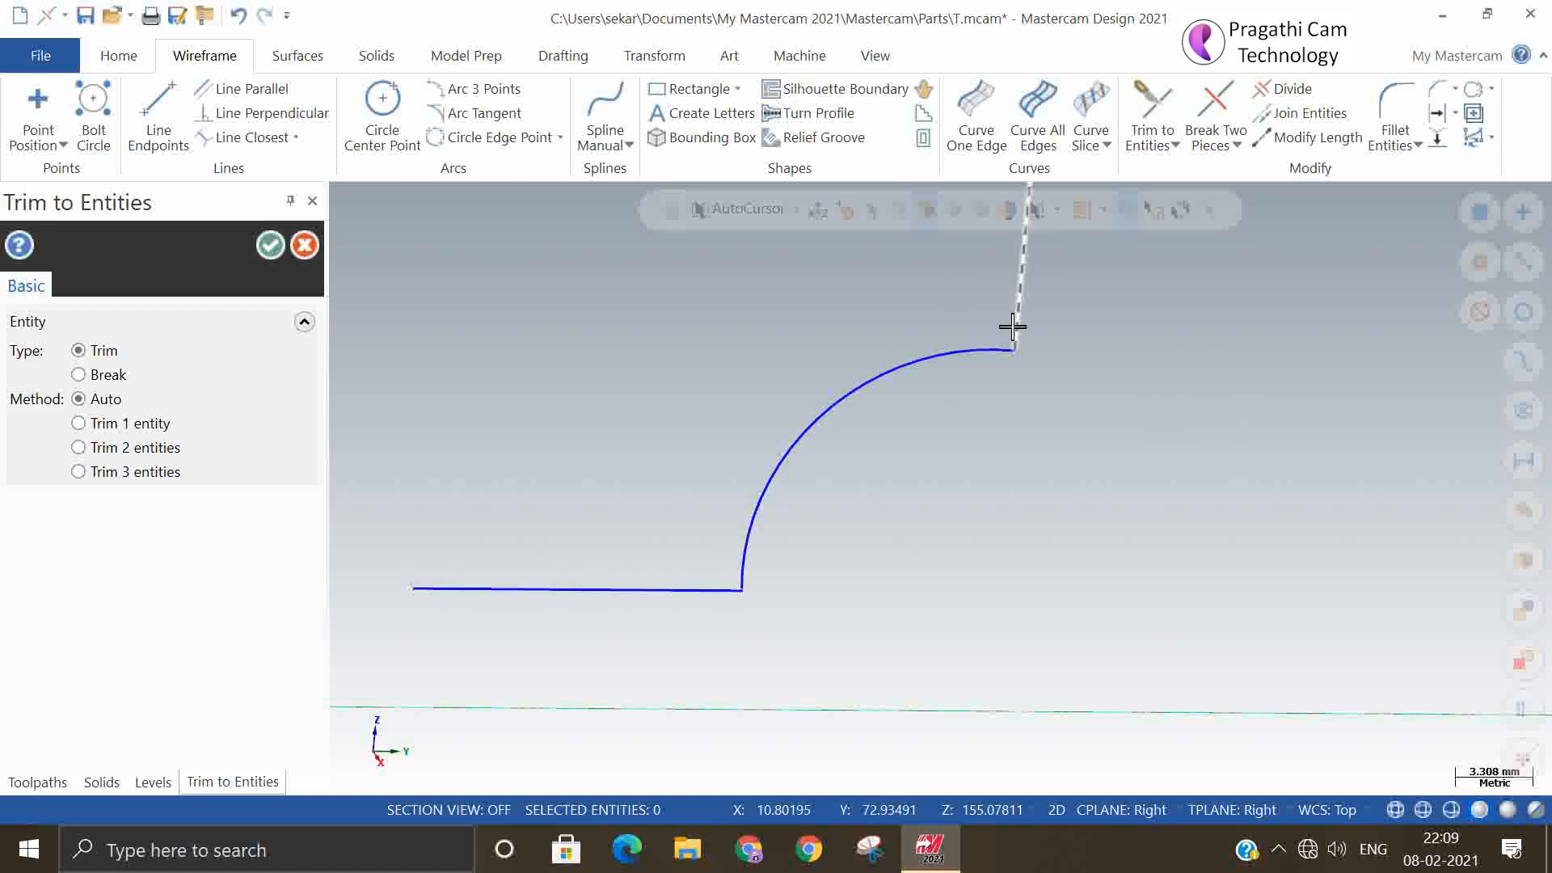
scroll(711, 609, "up", 2)
scroll(712, 610, "up", 6)
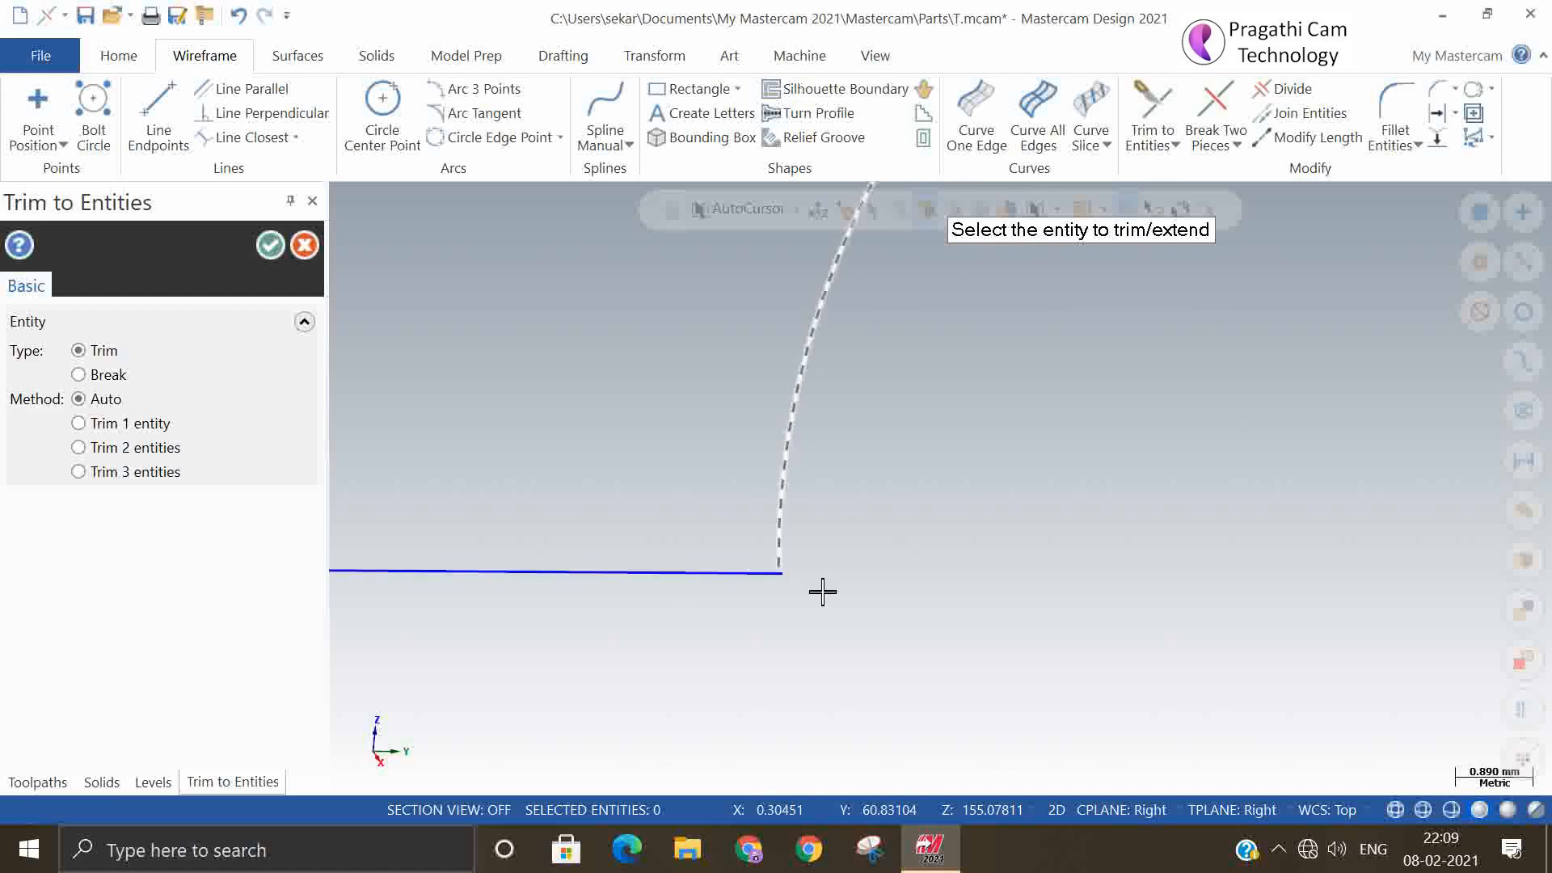
left_click(271, 245)
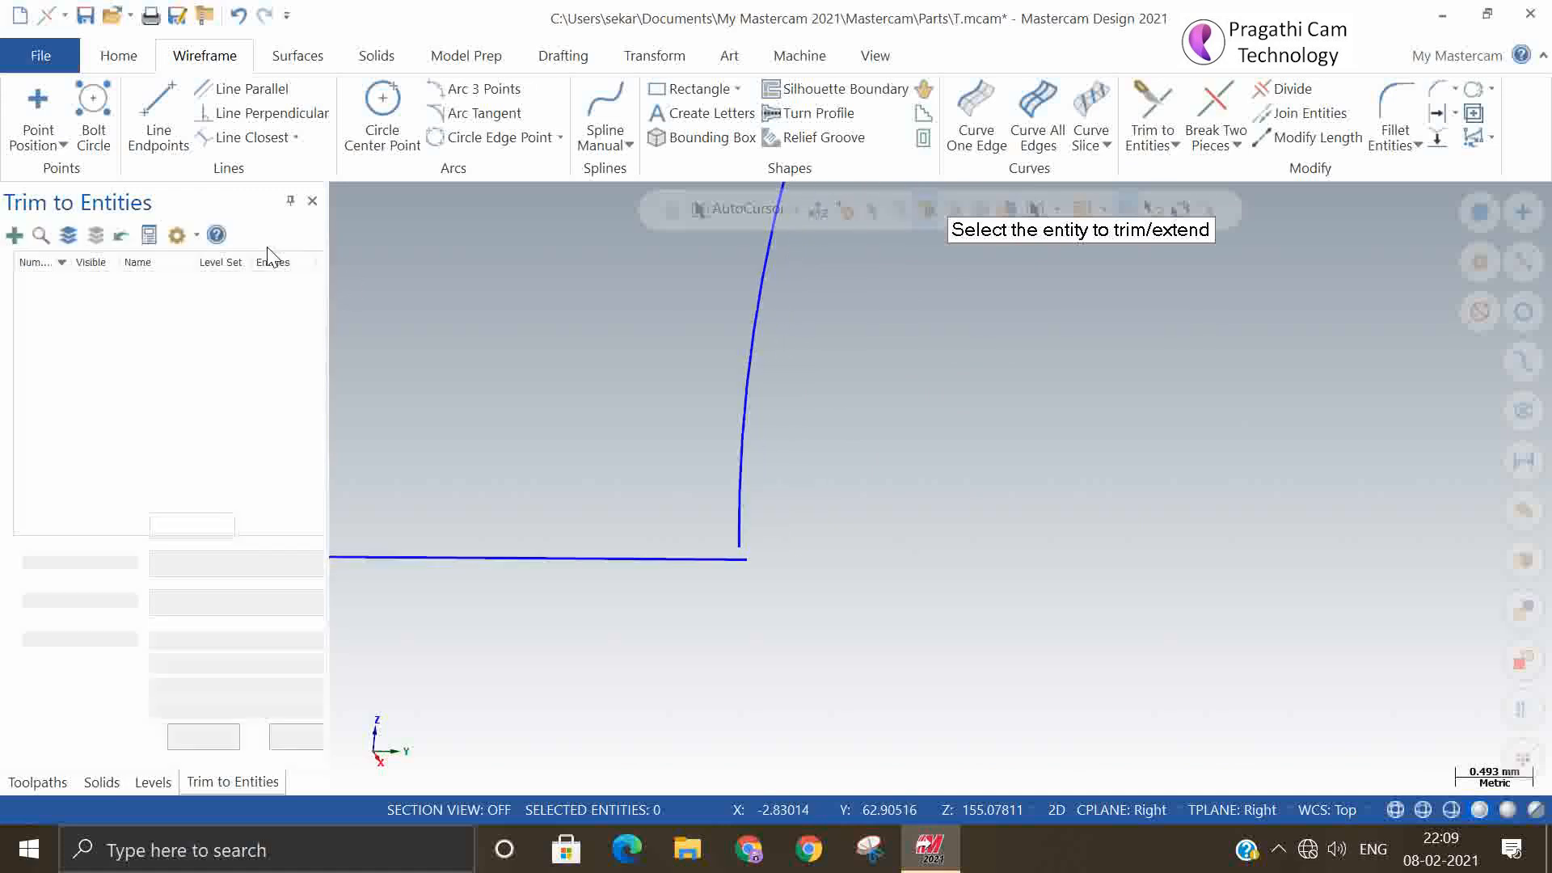
- Lengthen both ends of the edge curve and the adjoining ends of the horizontal and vertical lines by 1.0
left_click(1293, 137)
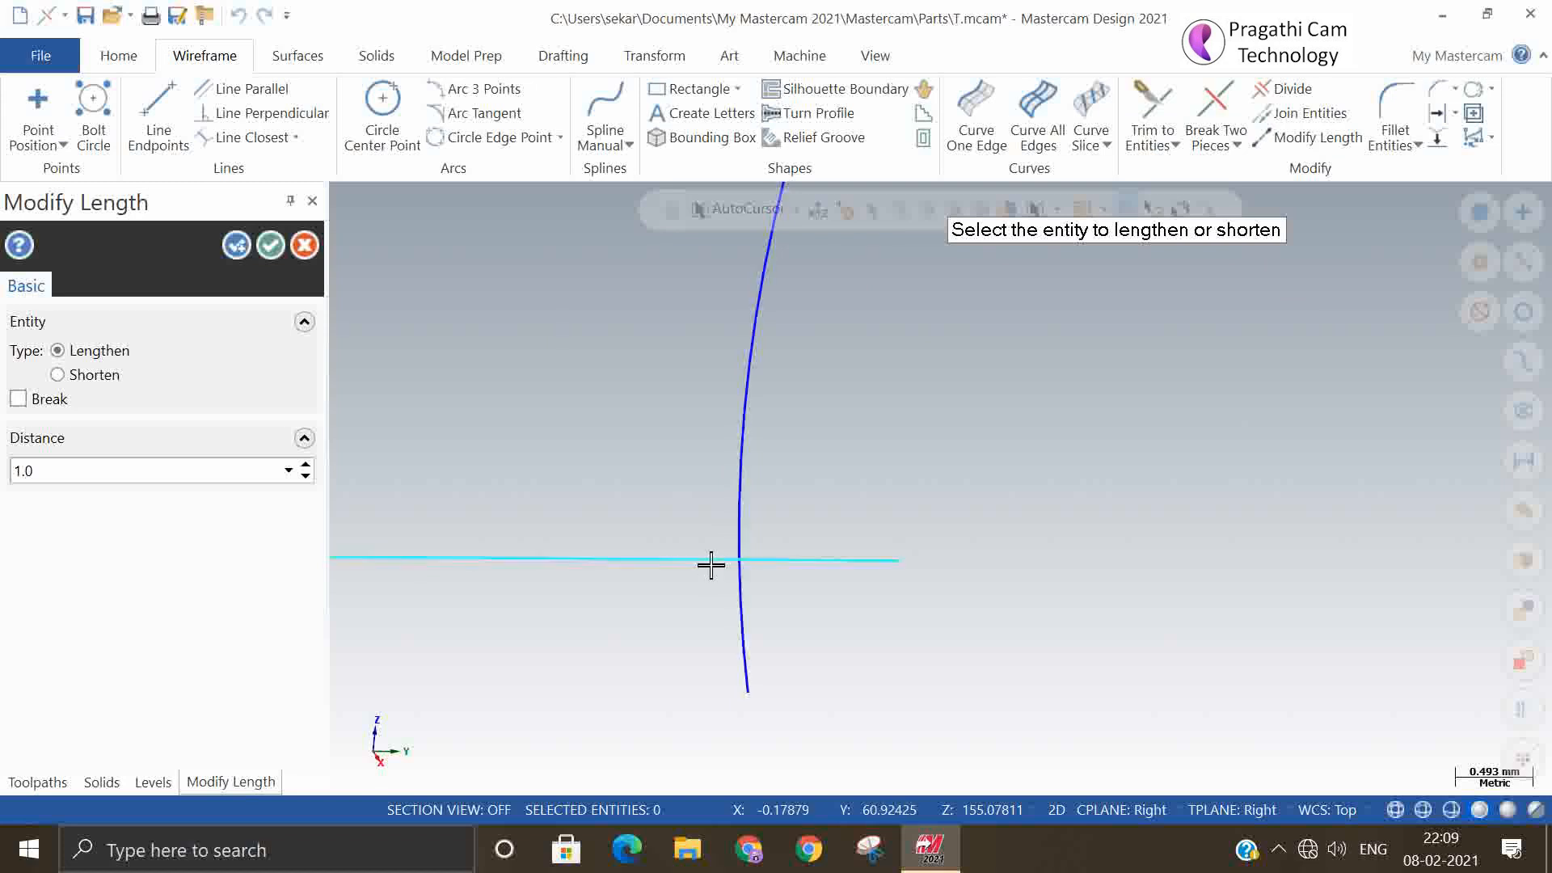
scroll(548, 631, "down", 3)
scroll(566, 695, "down", 5)
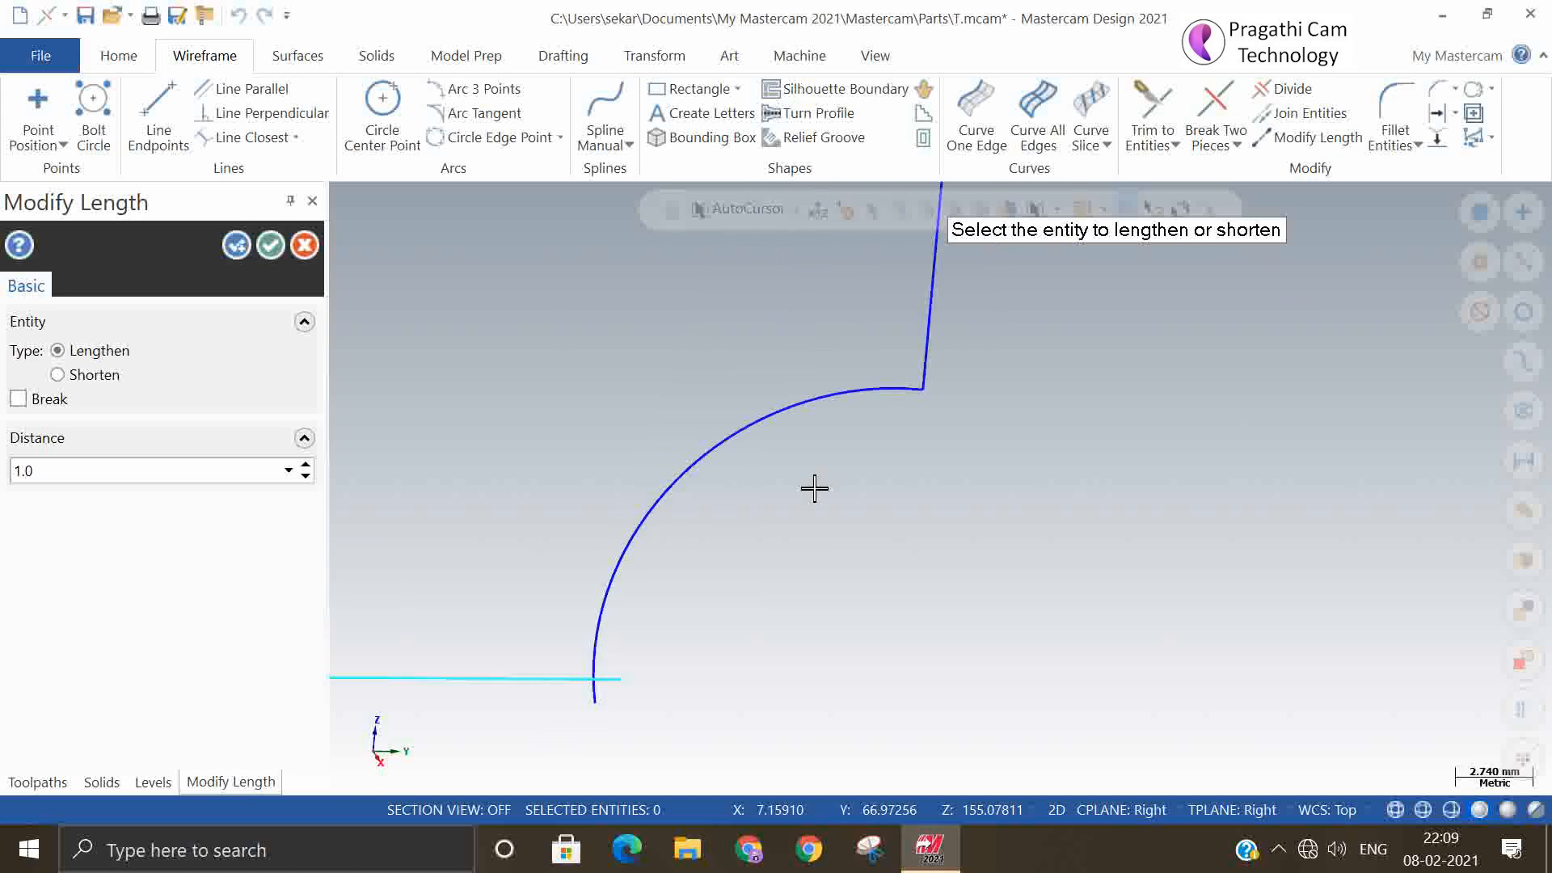
left_click(915, 355)
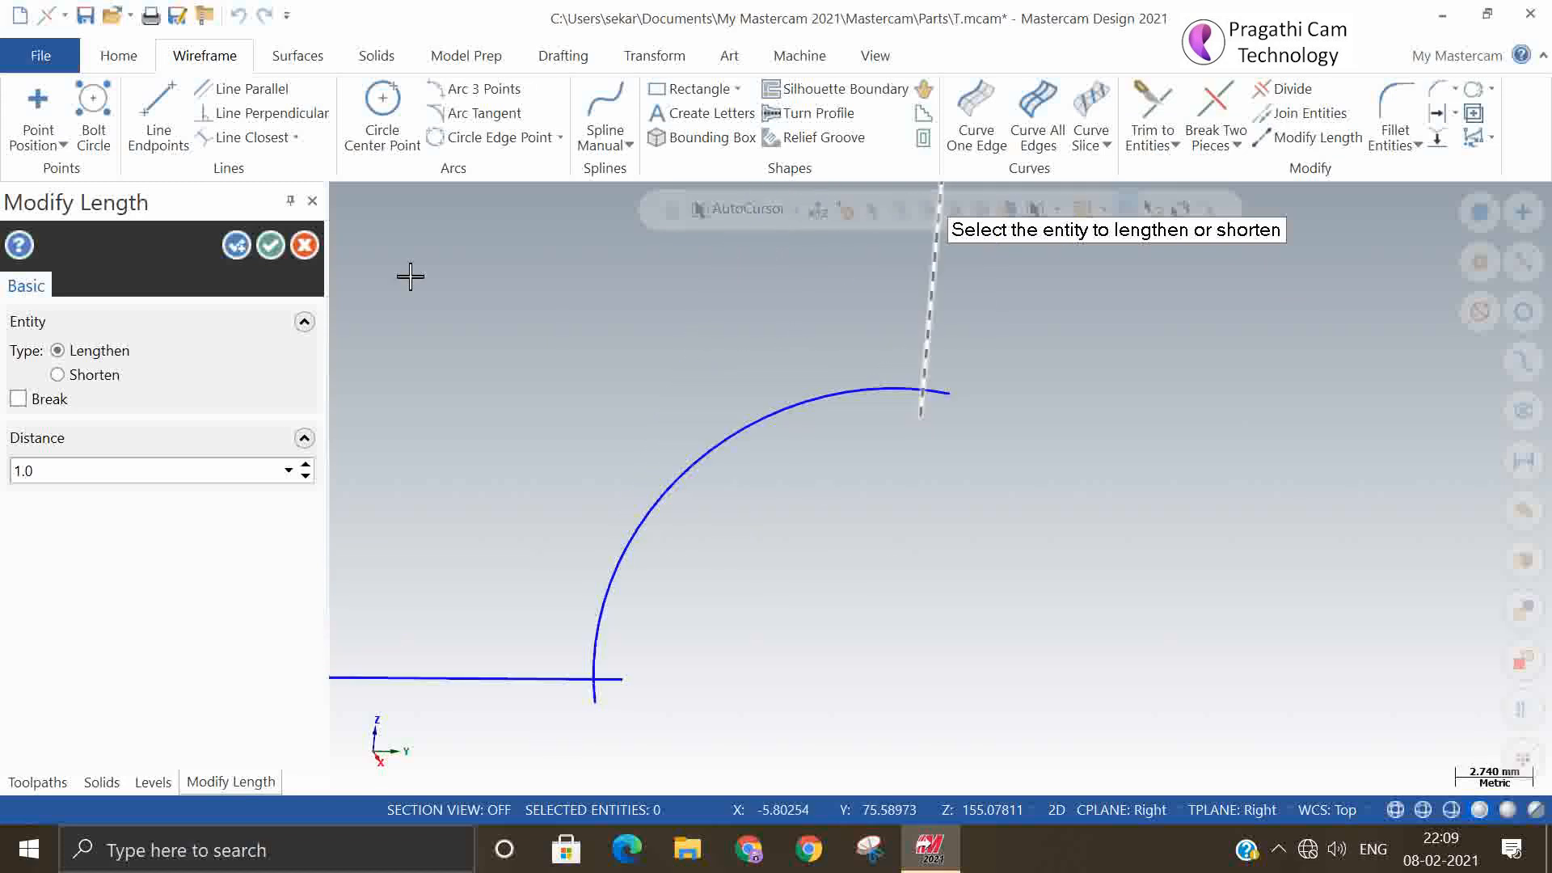
left_click(272, 245)
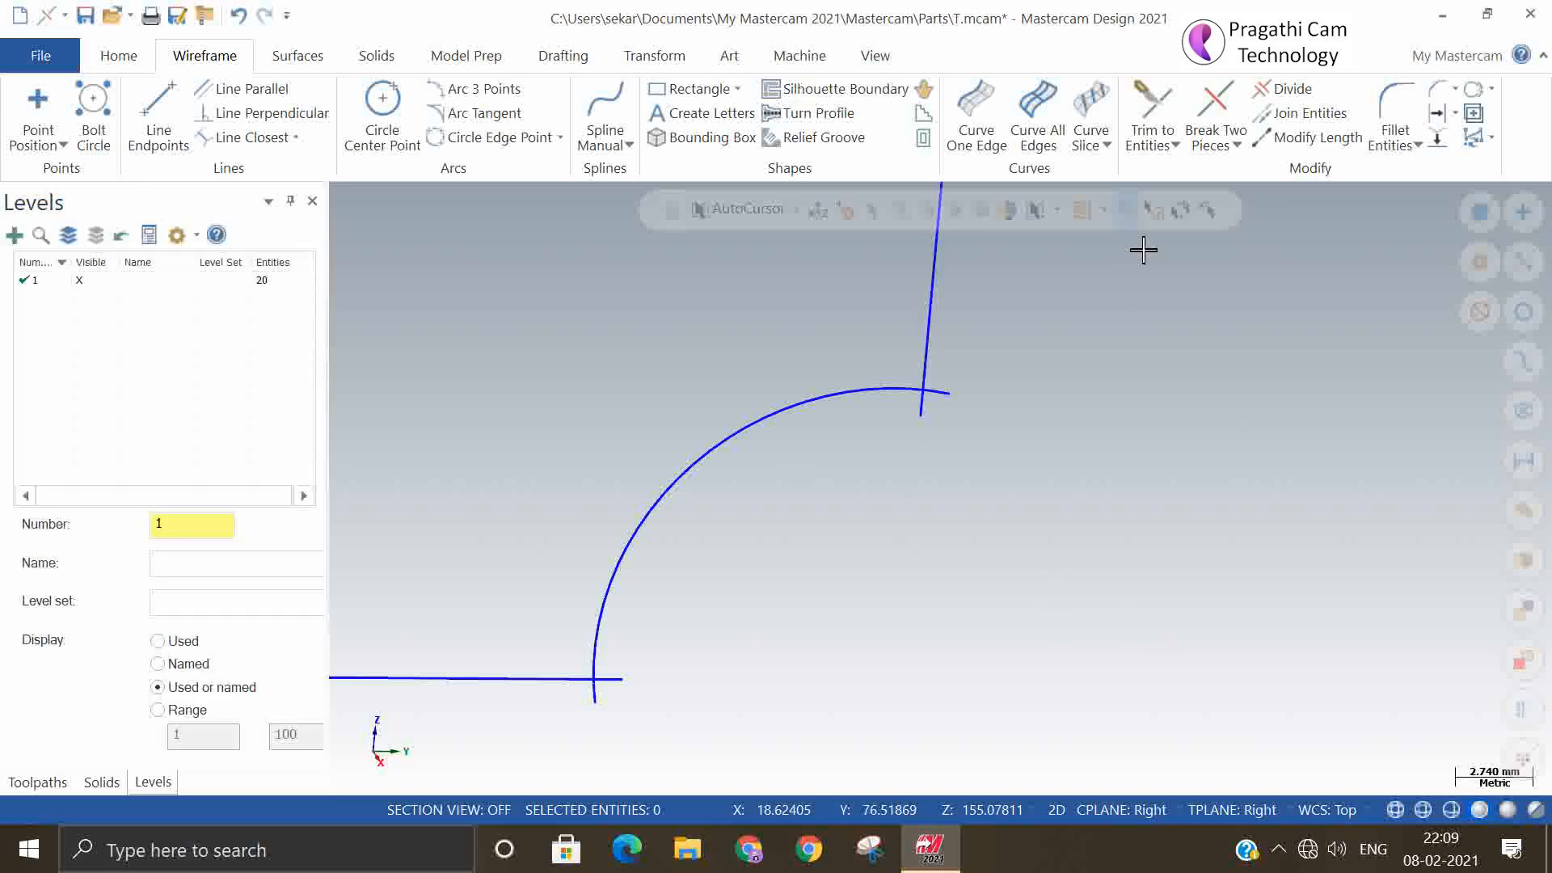
- Trim the edge curve against the horizontal and vertical lines with Trim 2 entities, and restore the hidden model
left_click(1143, 97)
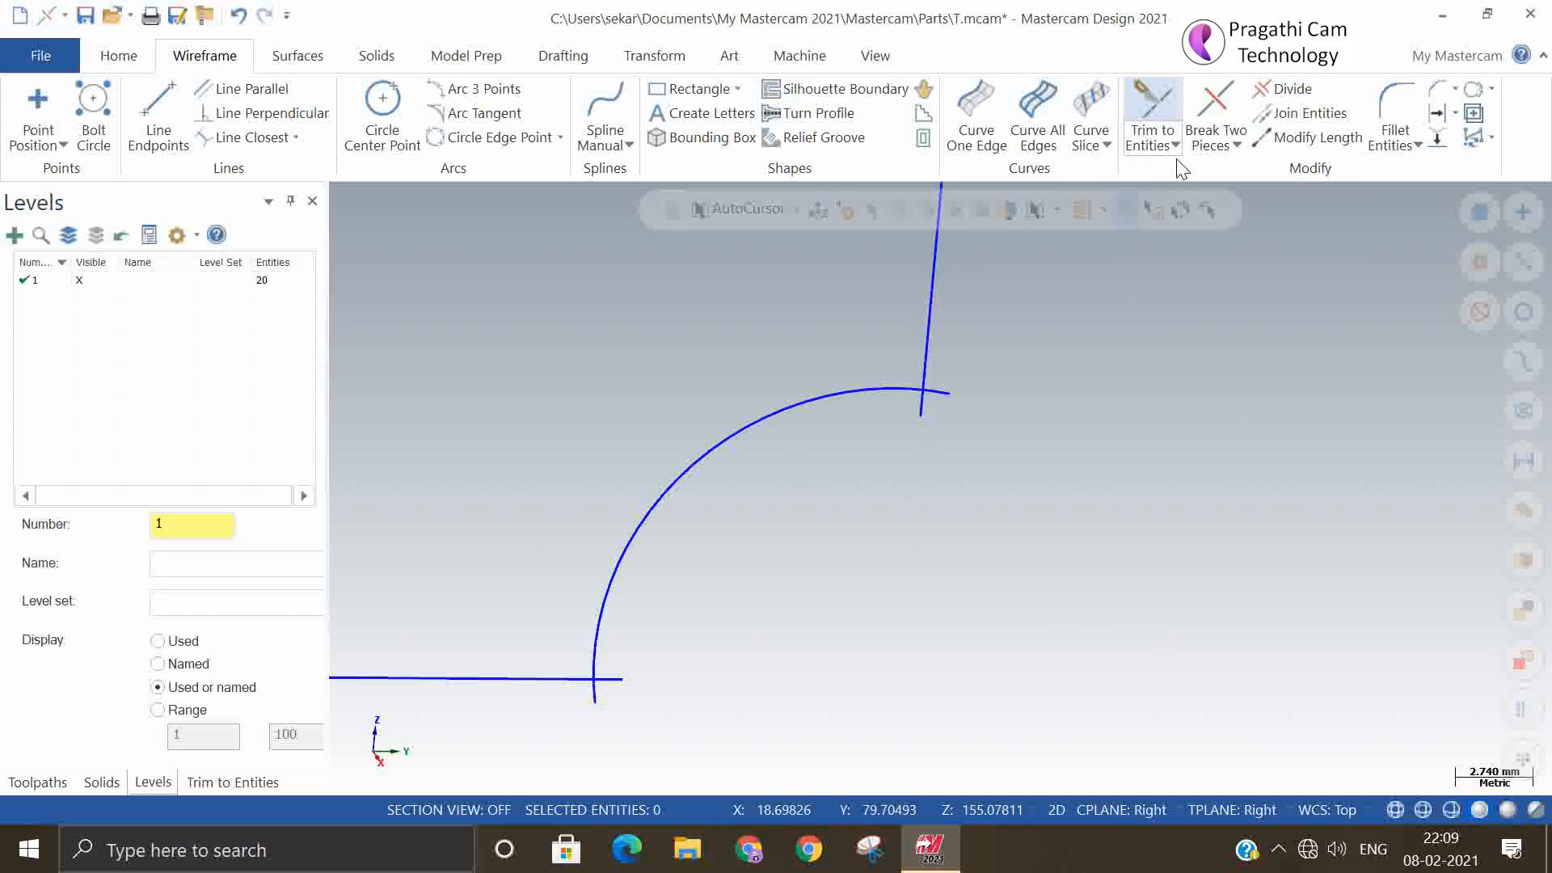
left_click(517, 680)
left_click(608, 644)
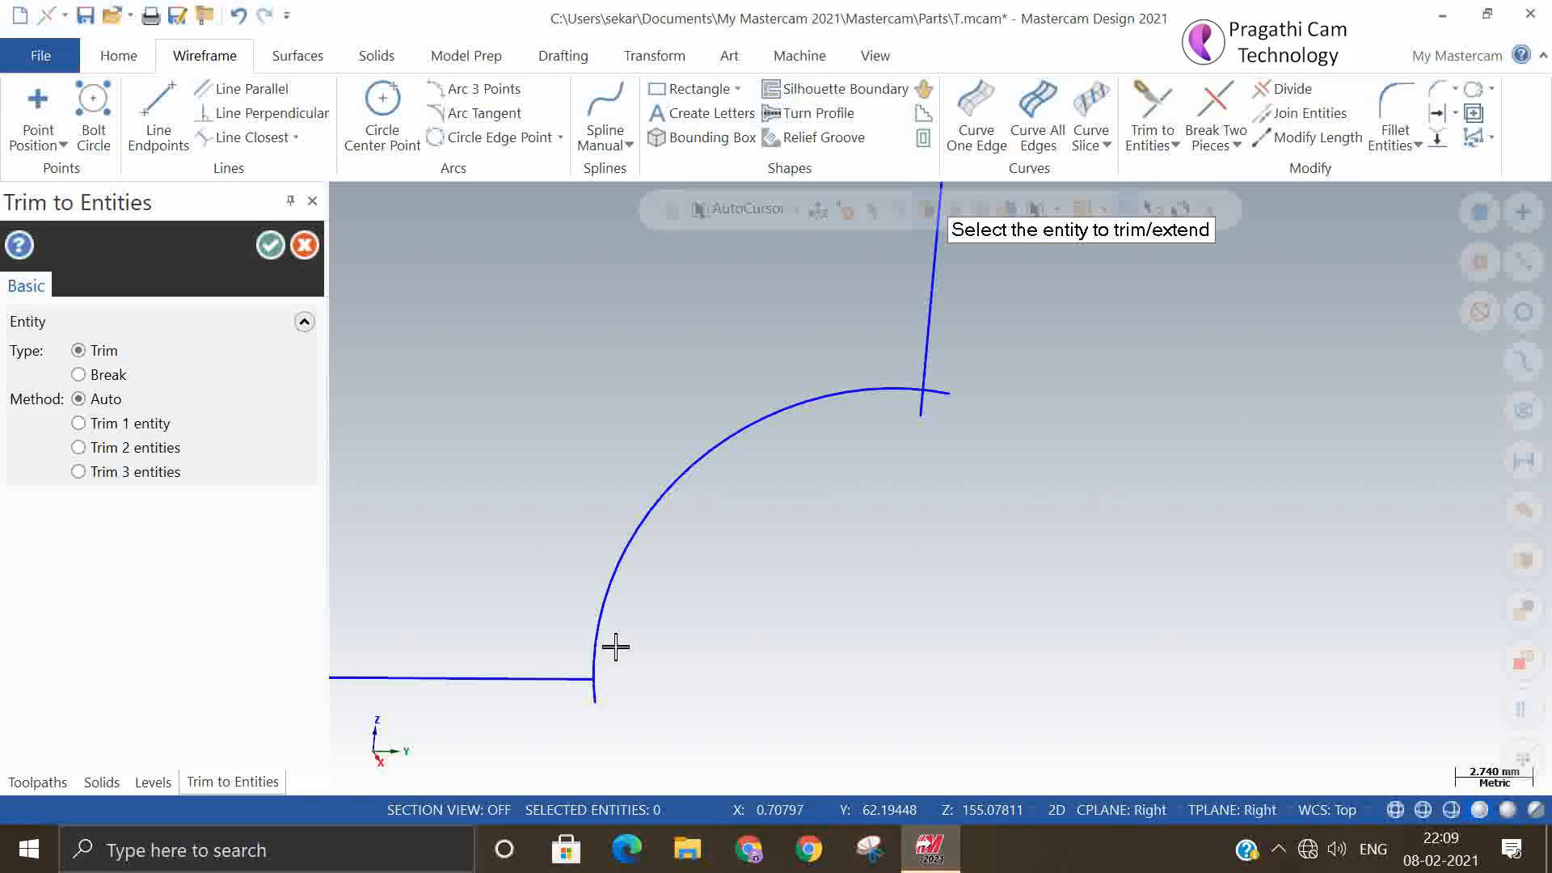
left_click(473, 679)
left_click(599, 646)
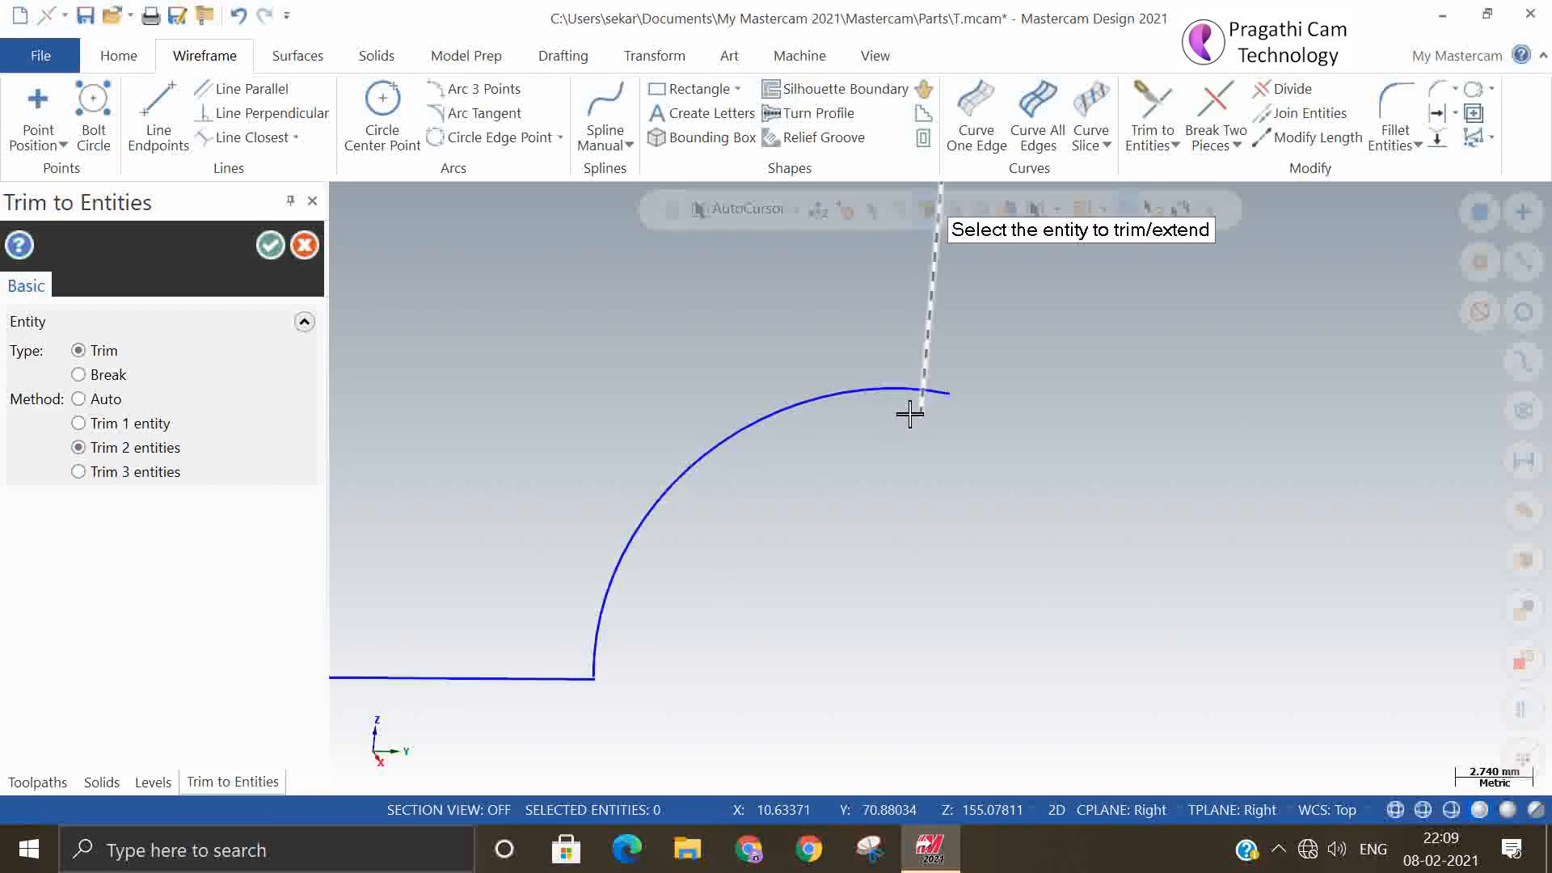
left_click(897, 390)
left_click(927, 365)
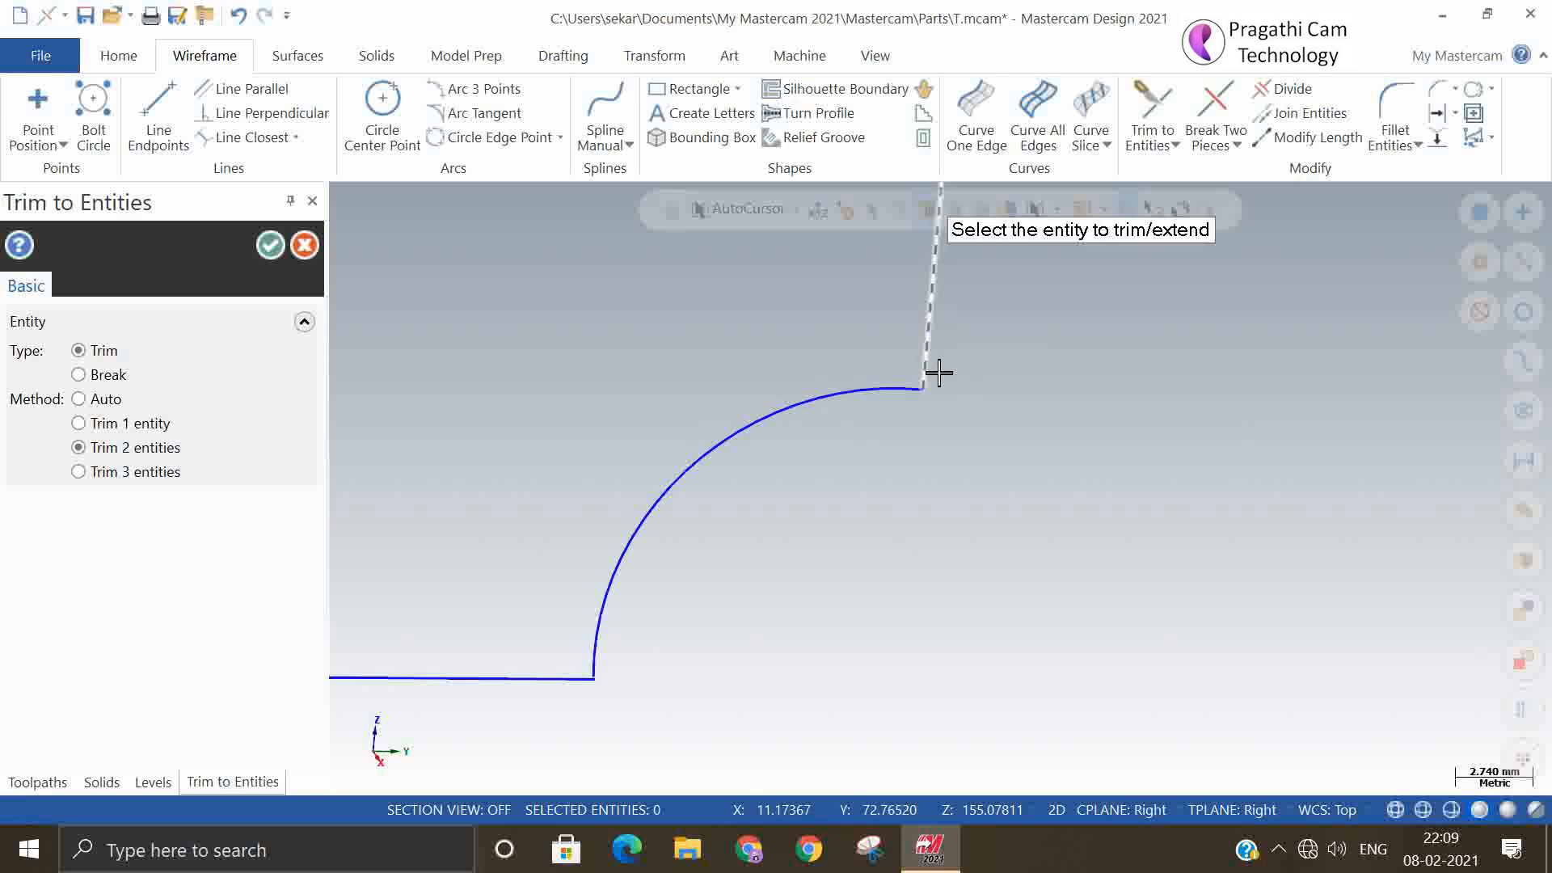
left_click(270, 246)
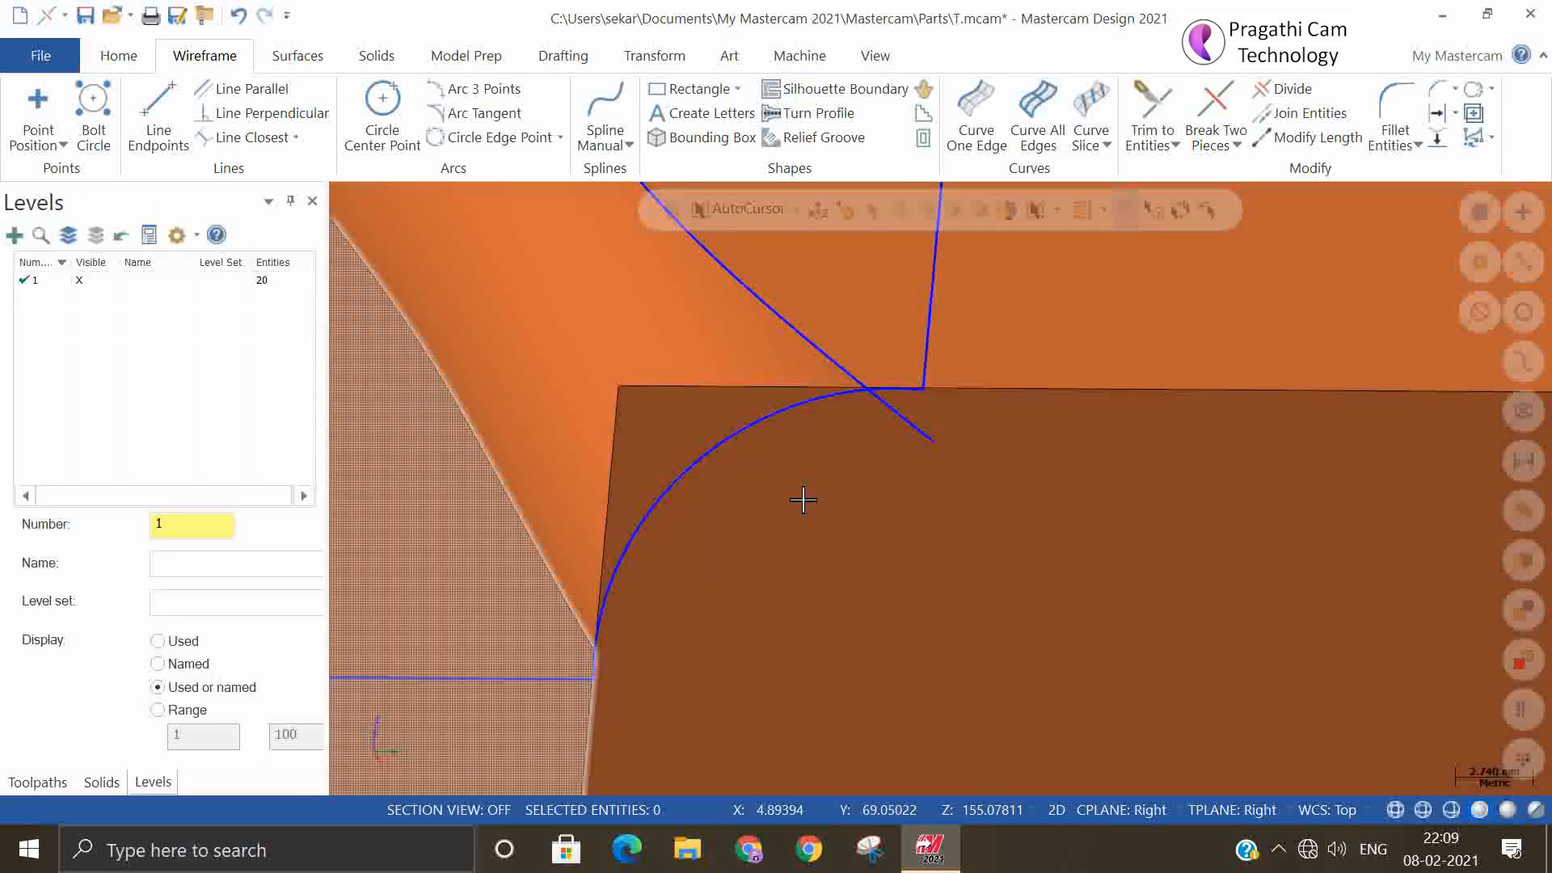
- Start Trim to Curves on the block's right-end face with the horizontal line as the partial chain's first entity
scroll(873, 524, "down", 3)
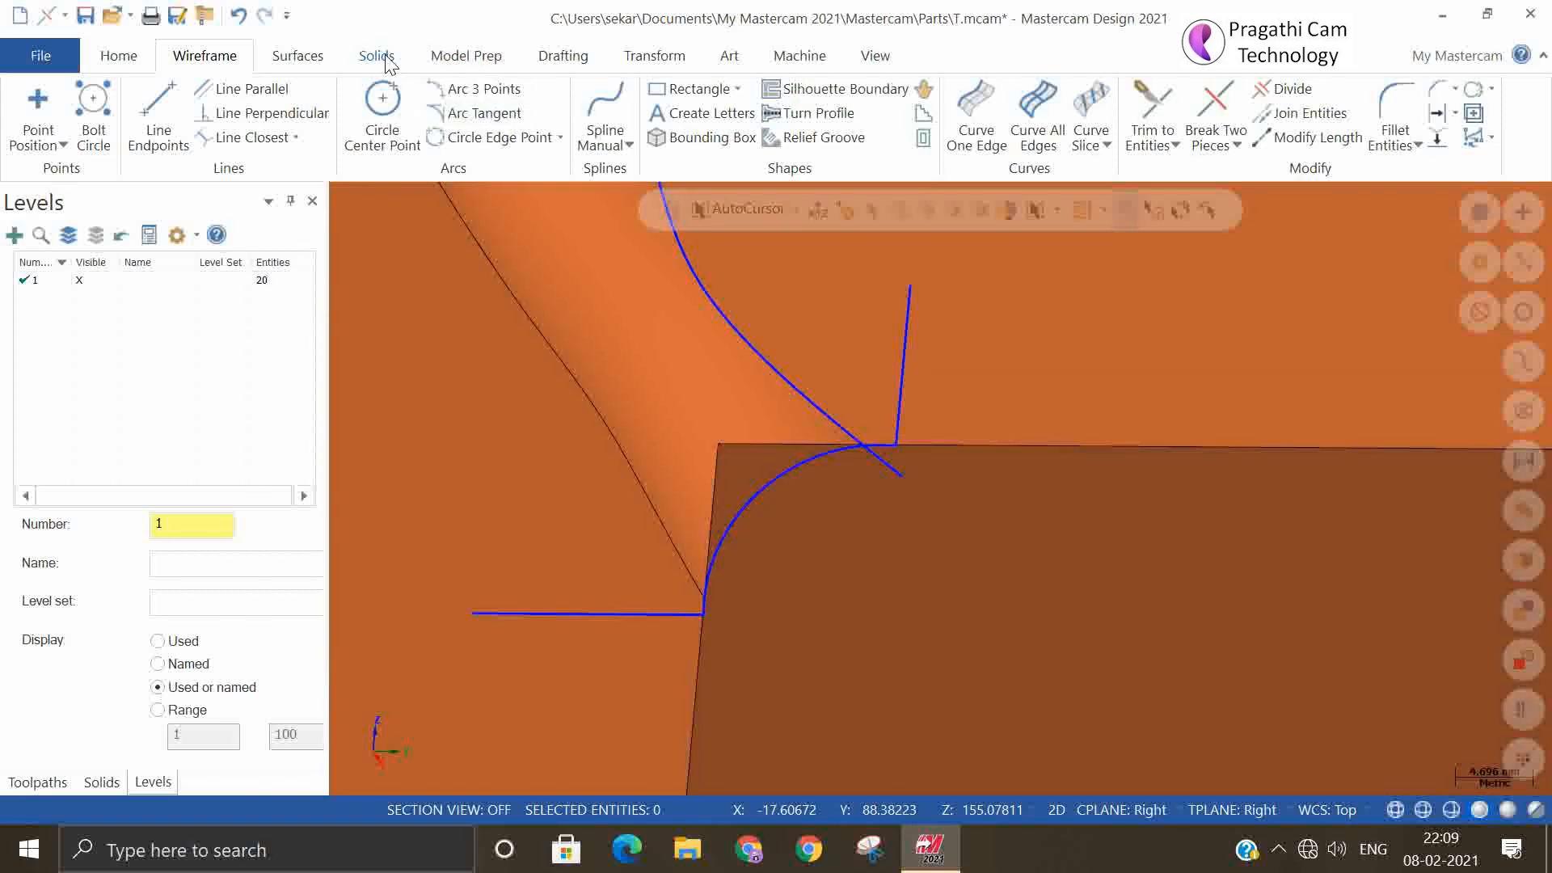
left_click(309, 63)
left_click(632, 113)
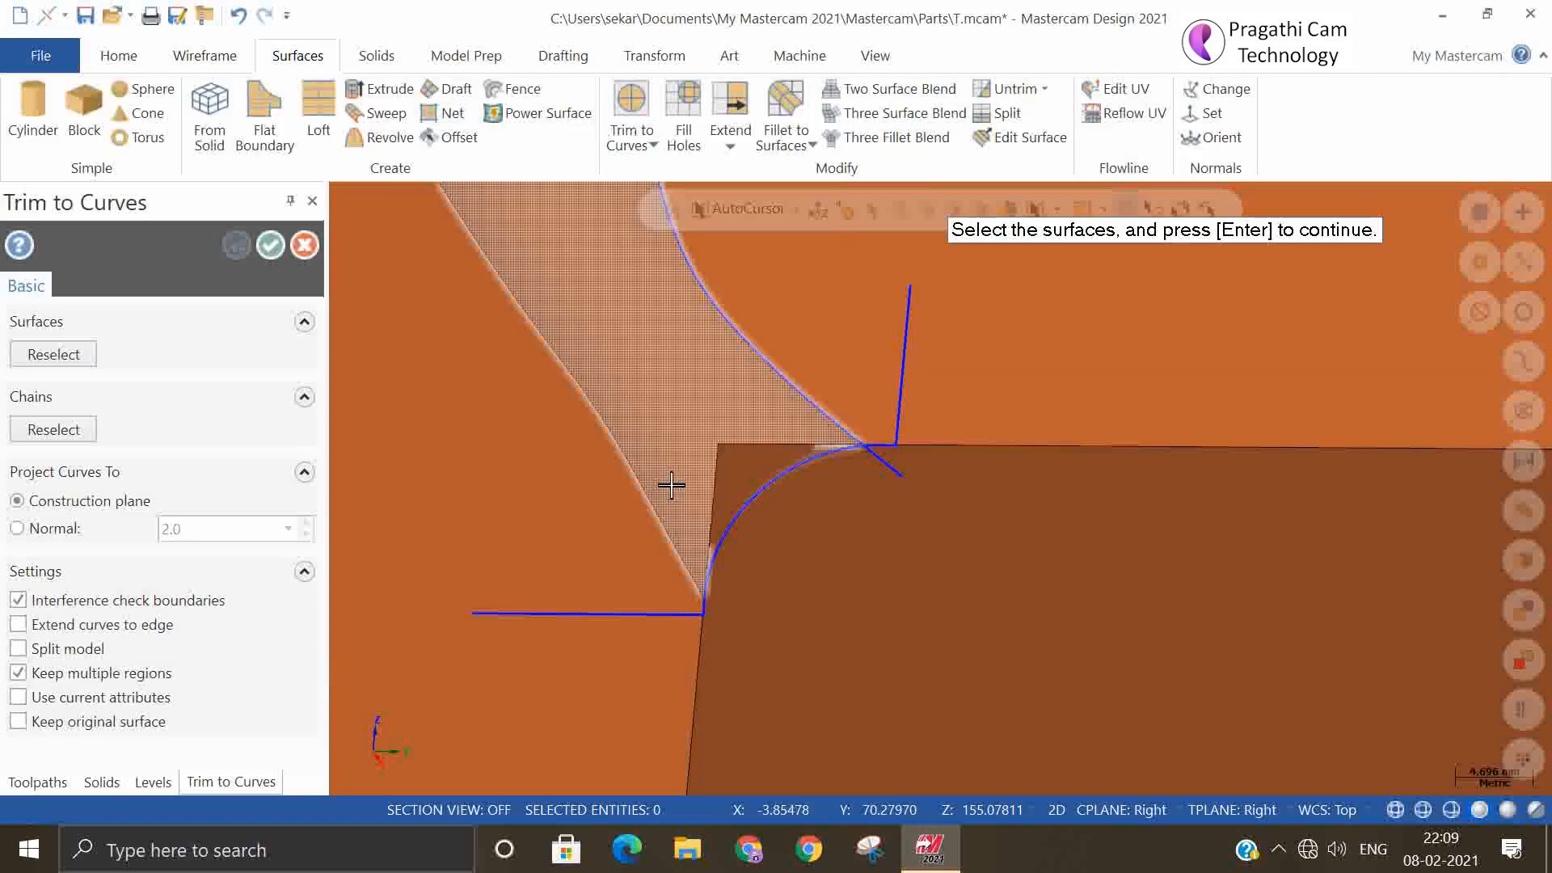
left_click(853, 553)
left_click(856, 260)
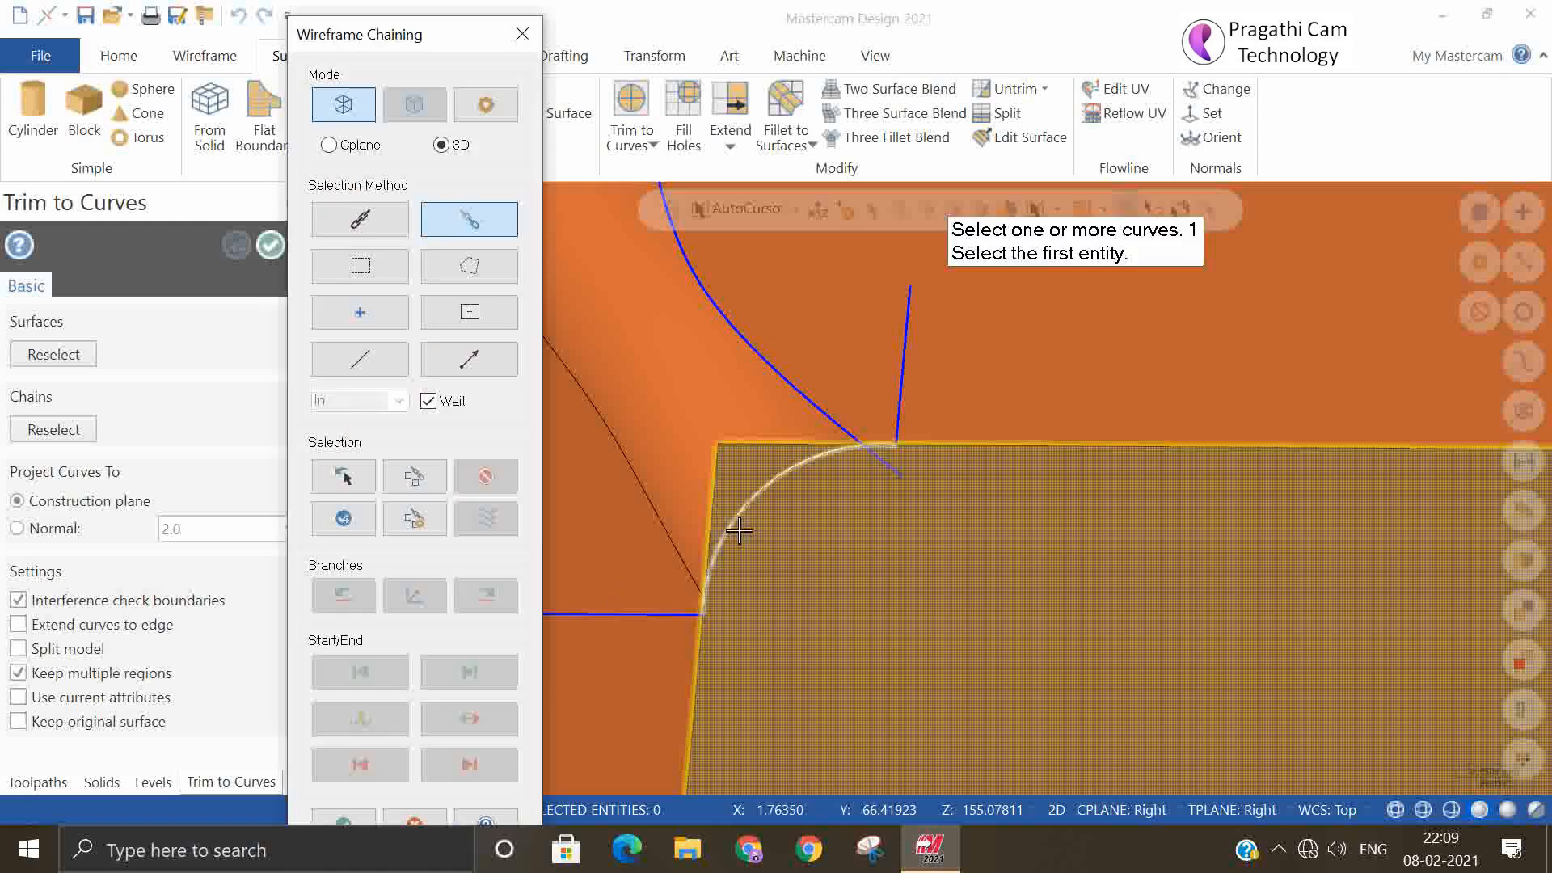
left_click(578, 612)
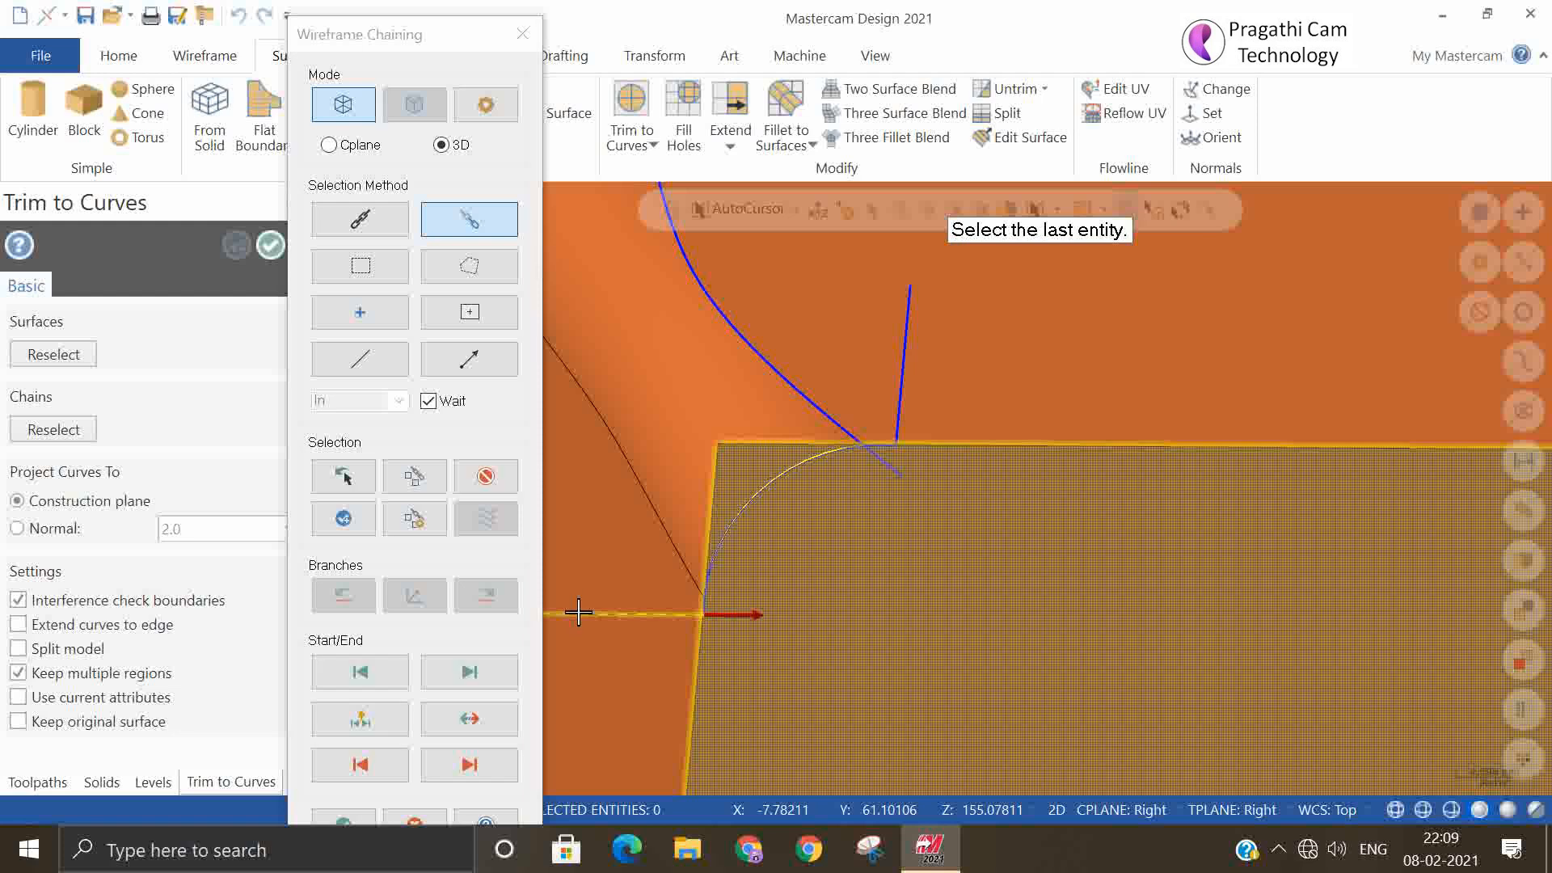
- Try to complete the partial chain with the curved edge as its last entity, and cancel Trim to Curves
left_click(755, 537)
left_click(914, 470)
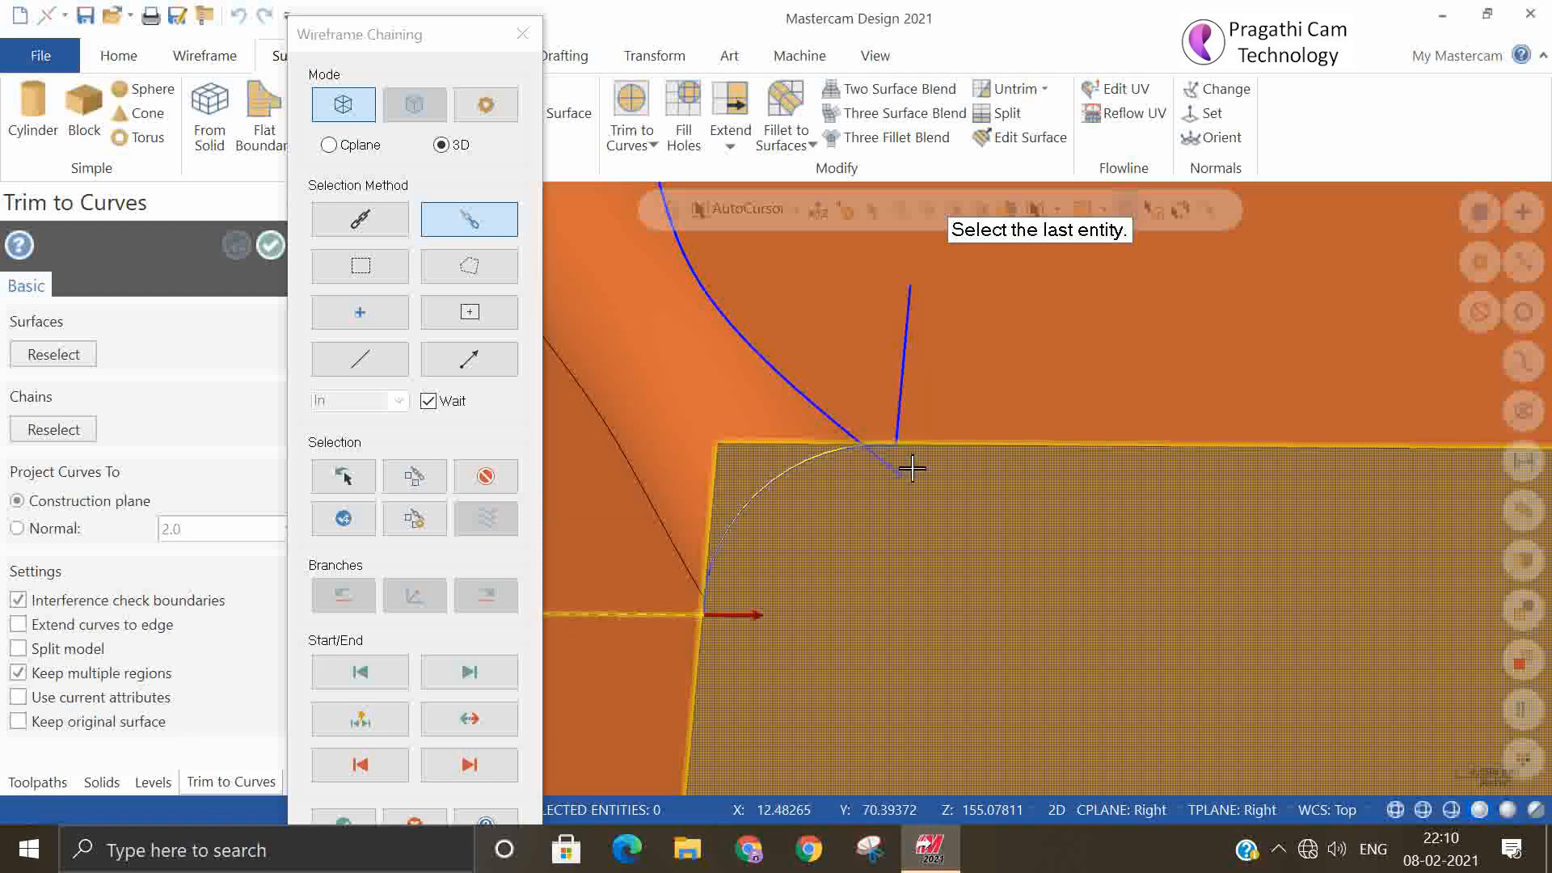
left_click(784, 478)
left_click(922, 476)
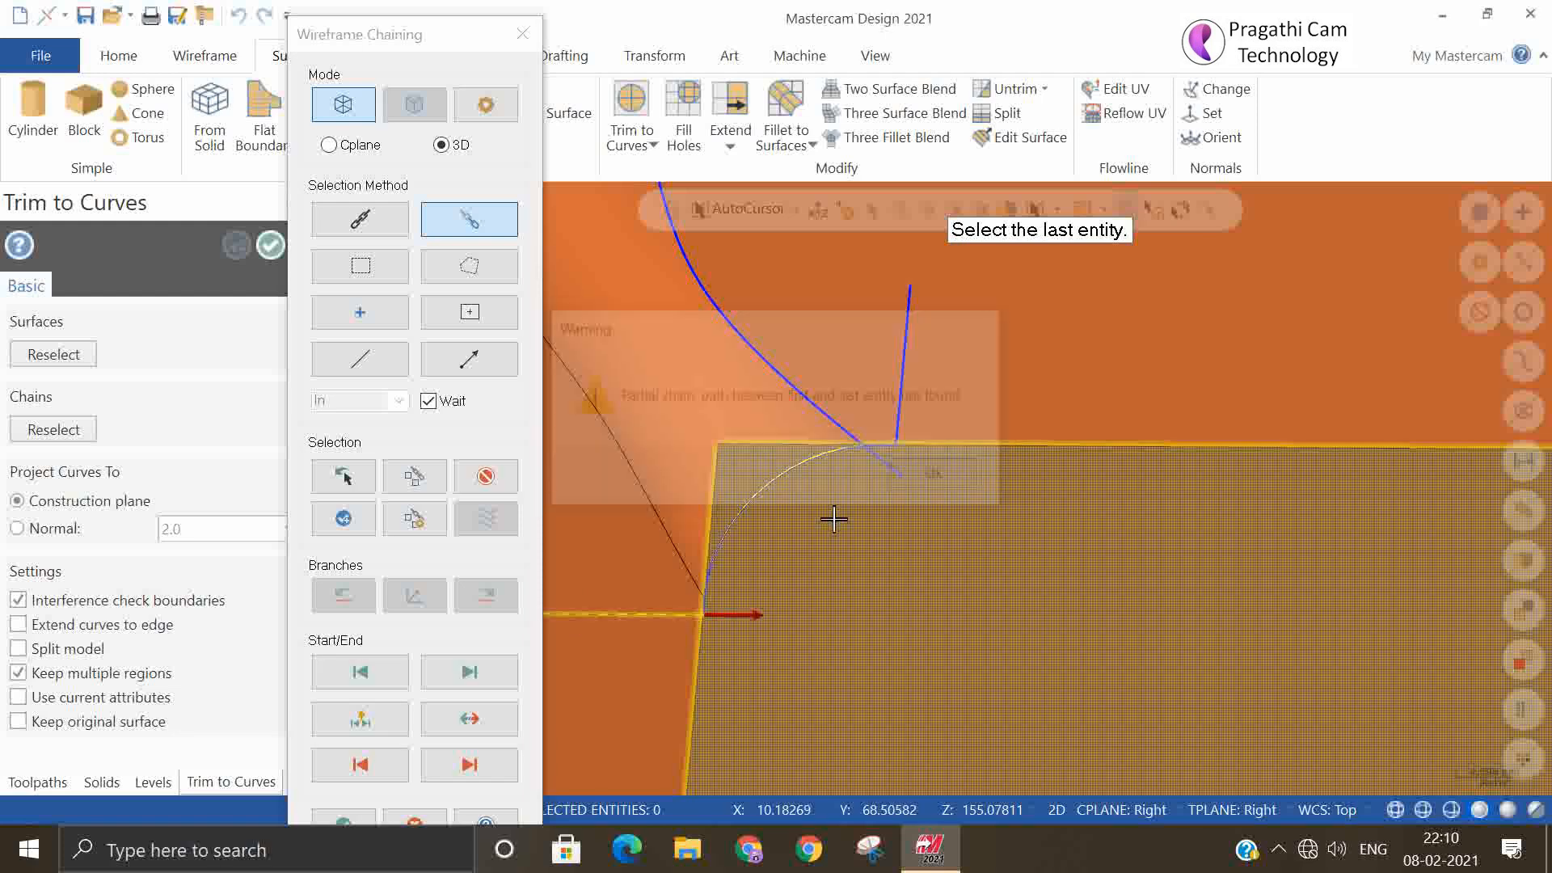
left_click(712, 577)
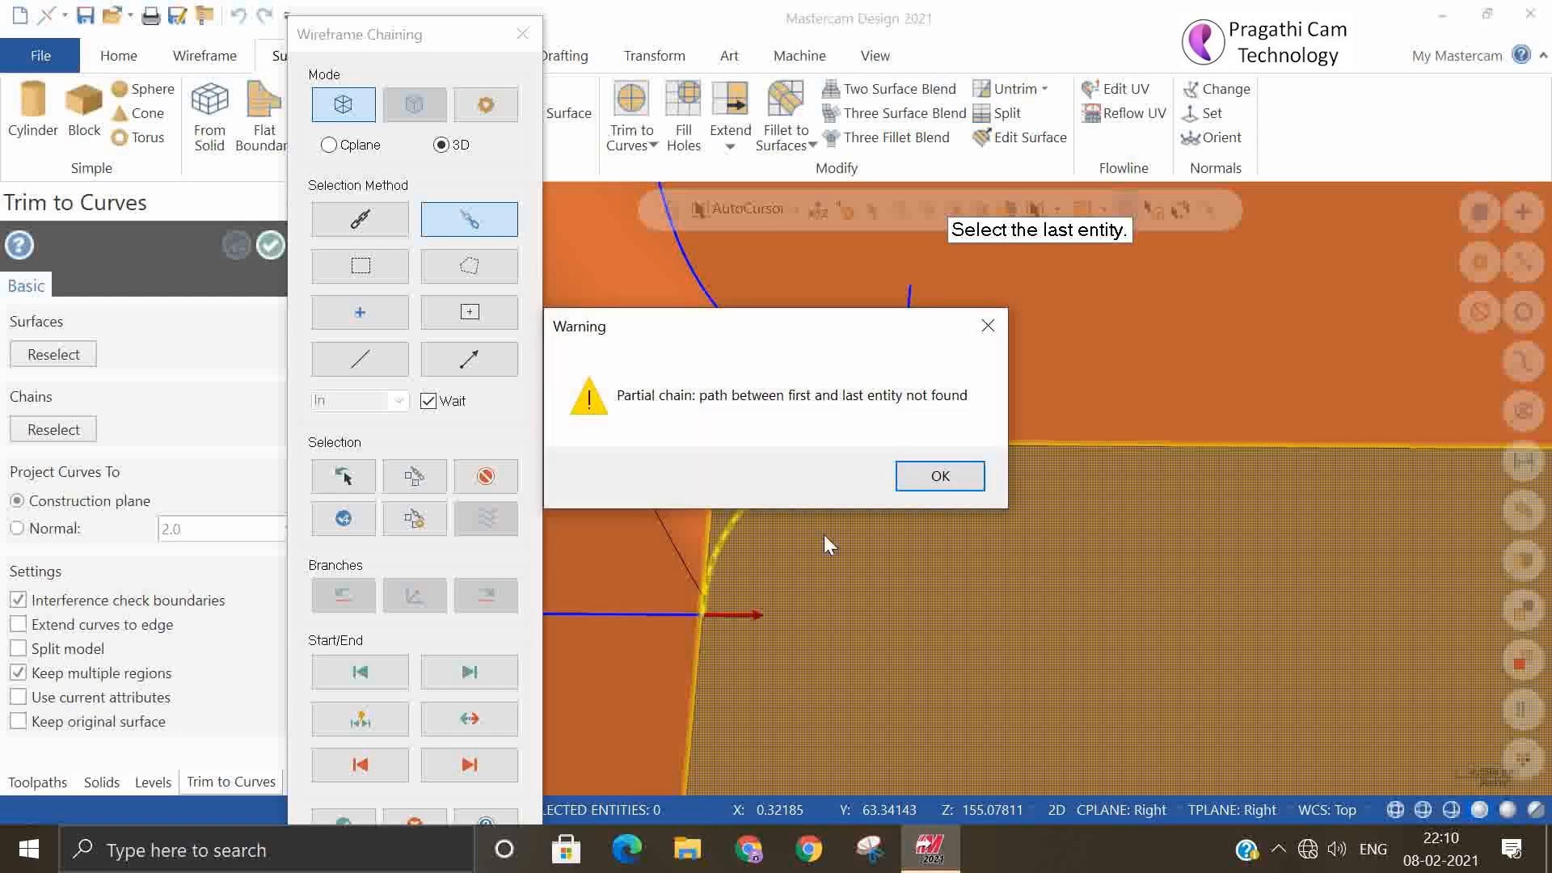
left_click(921, 475)
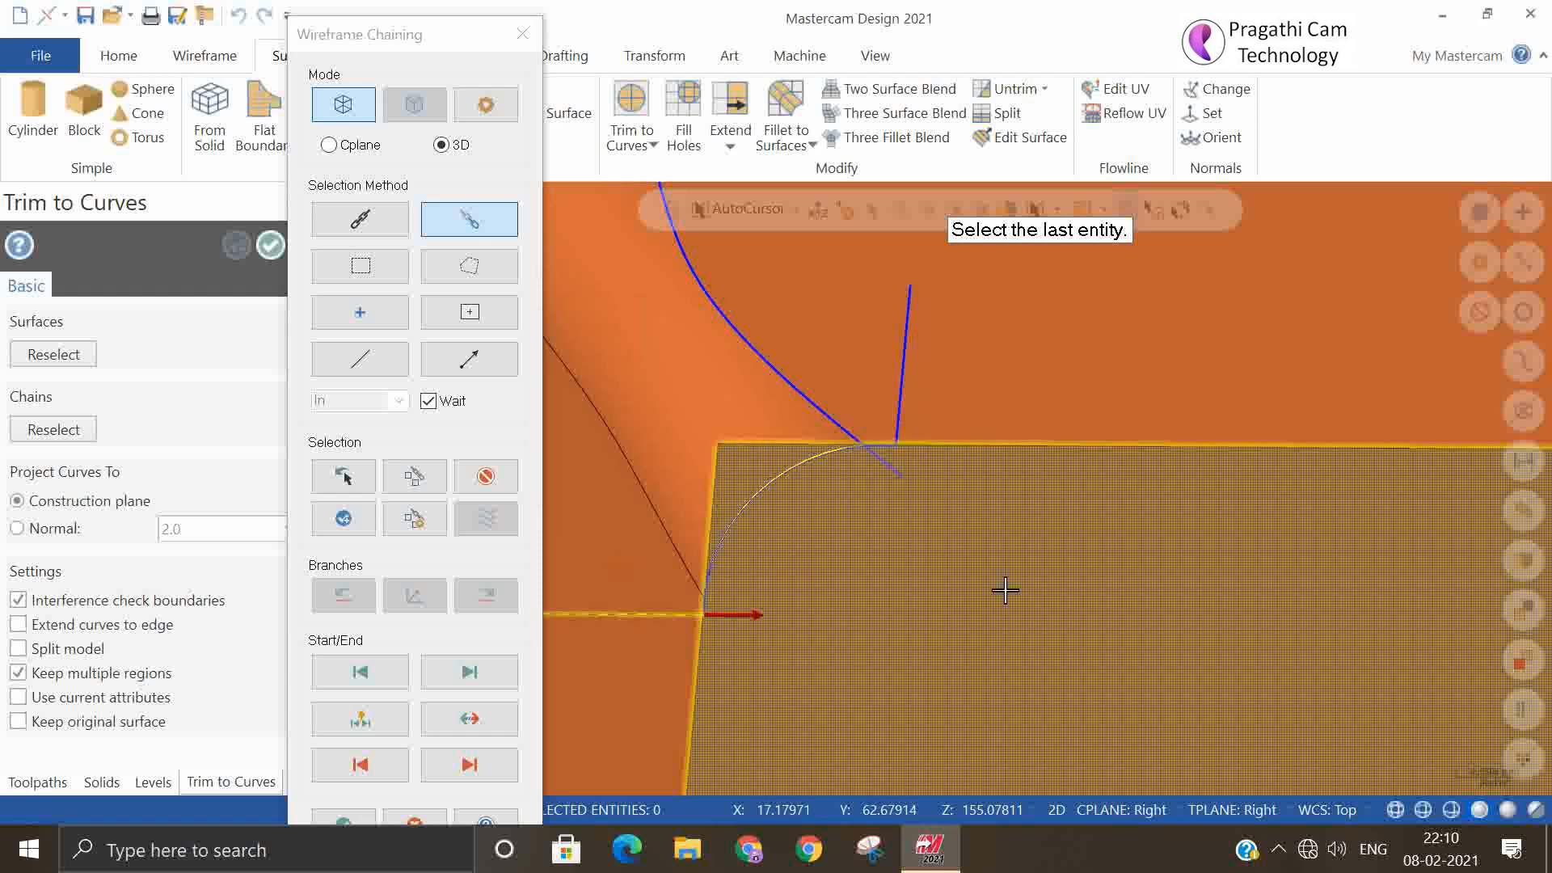
mouse_move(999, 550)
middle_mouse_down()
mouse_move(1084, 536)
mouse_move(1292, 599)
mouse_move(1407, 600)
middle_mouse_up()
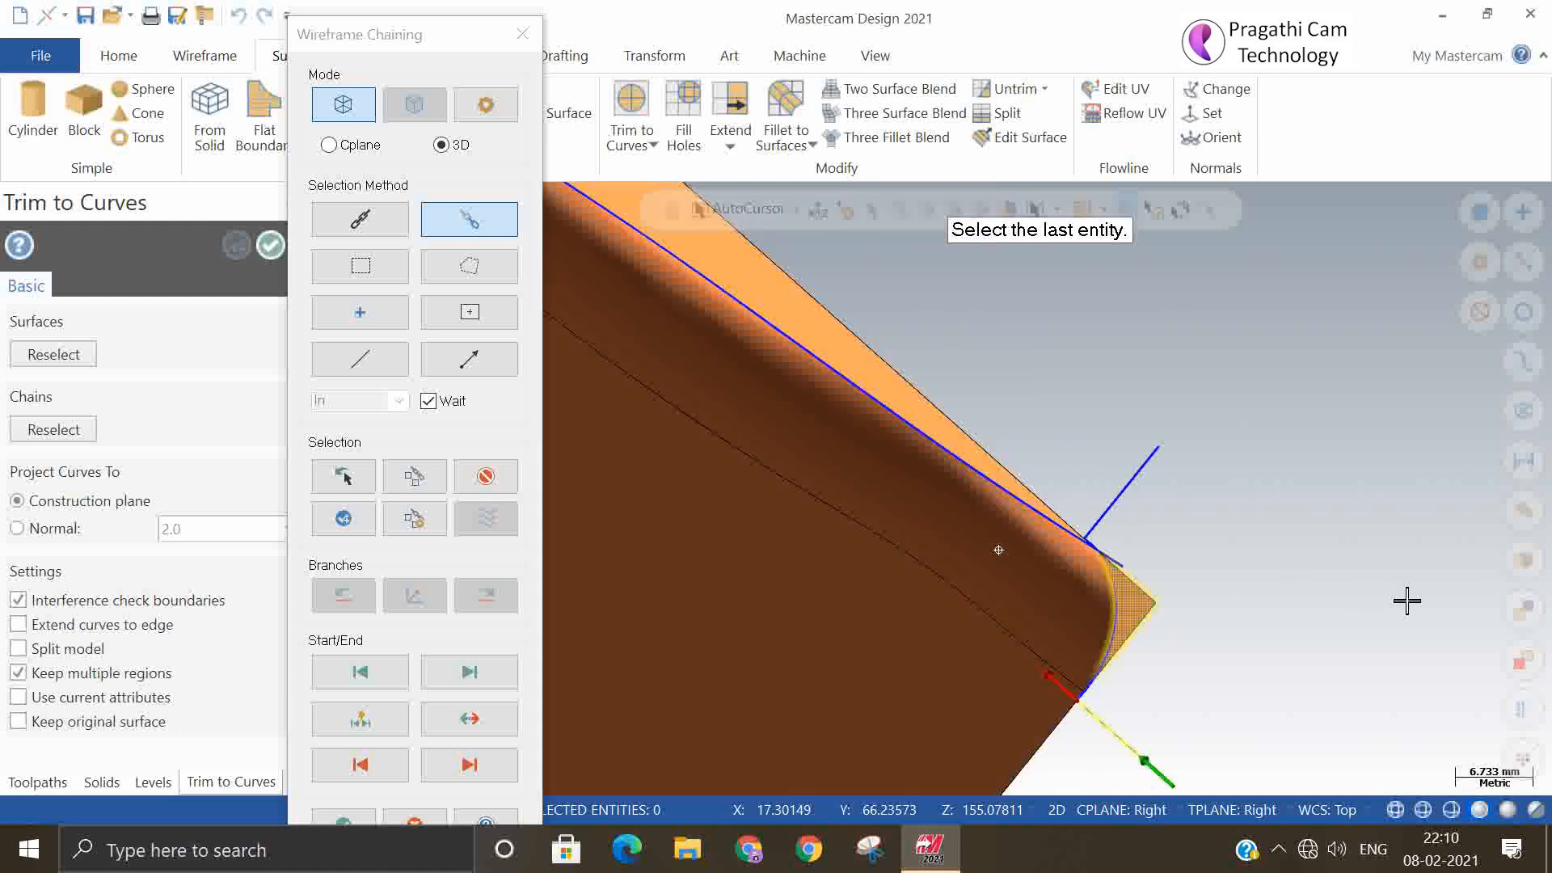
scroll(1101, 676, "up", 2)
left_click(1100, 673)
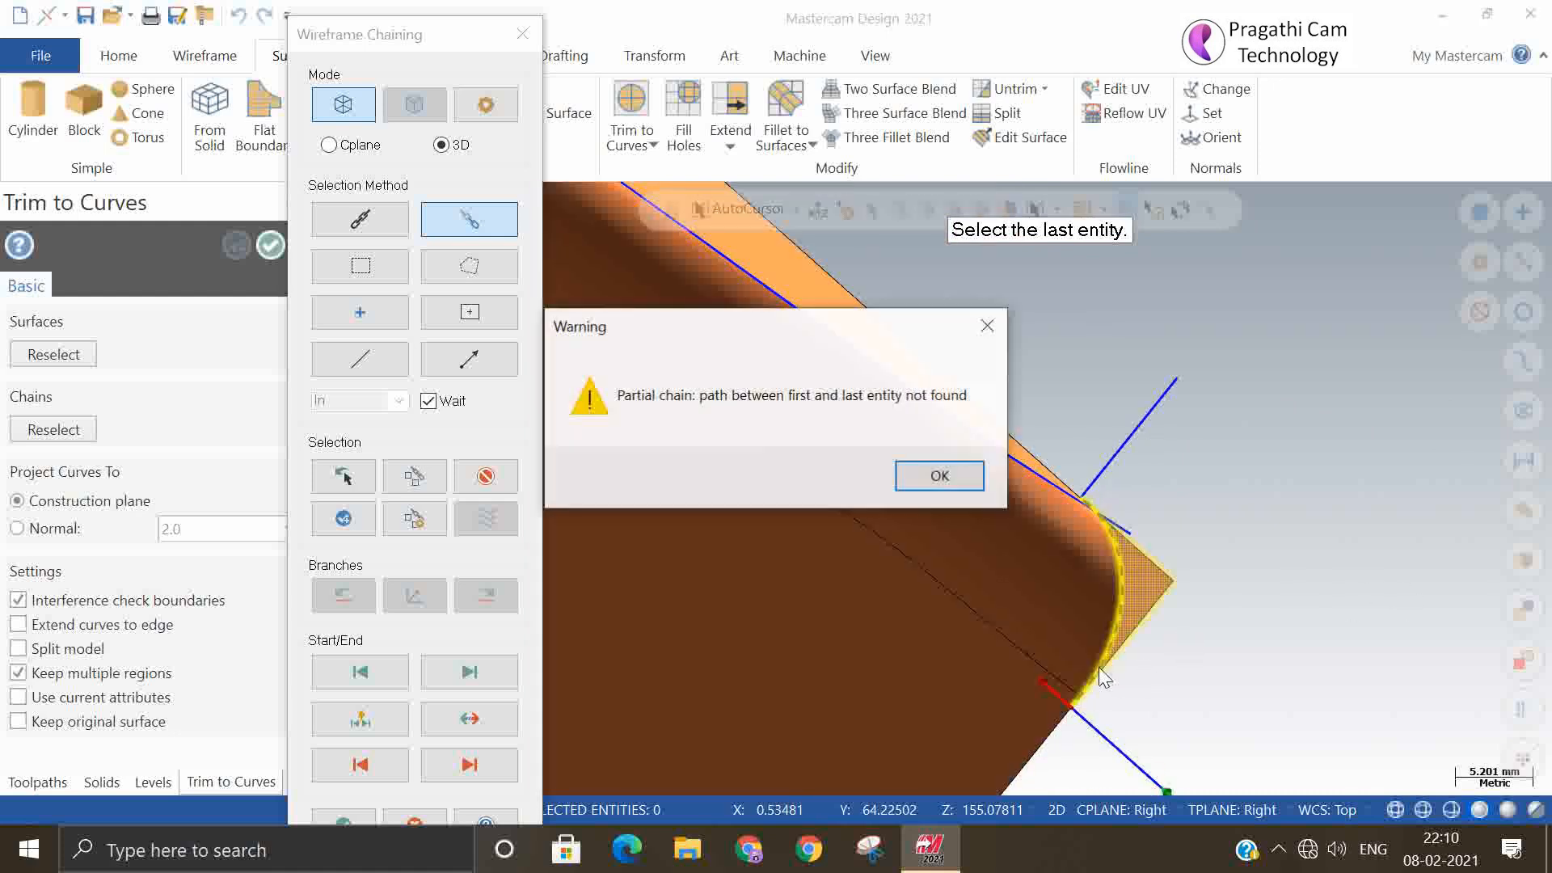
left_click(966, 481)
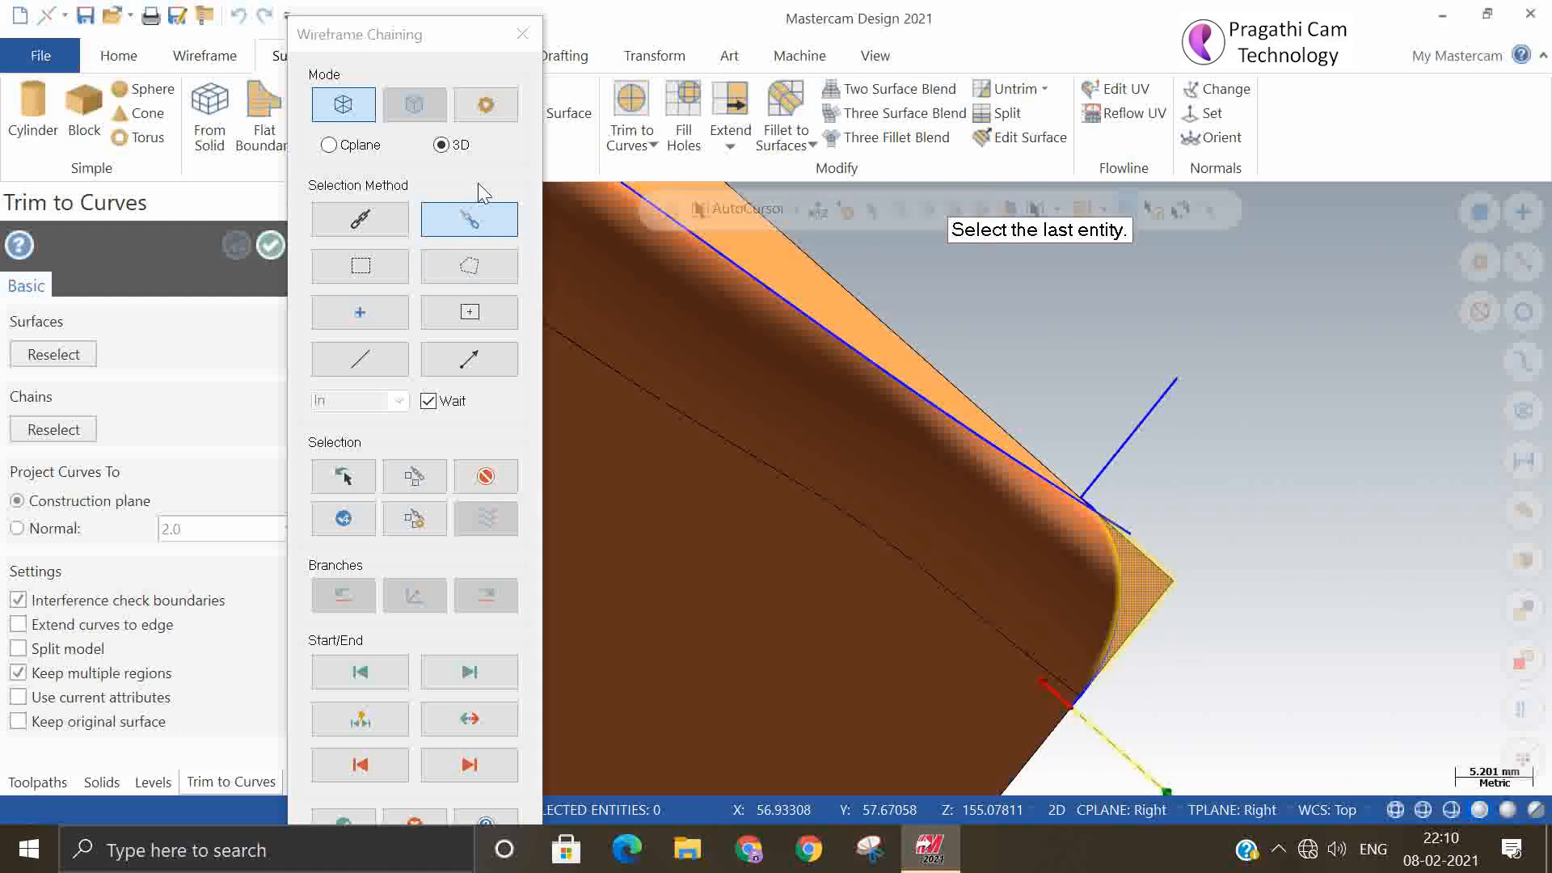
left_click(515, 38)
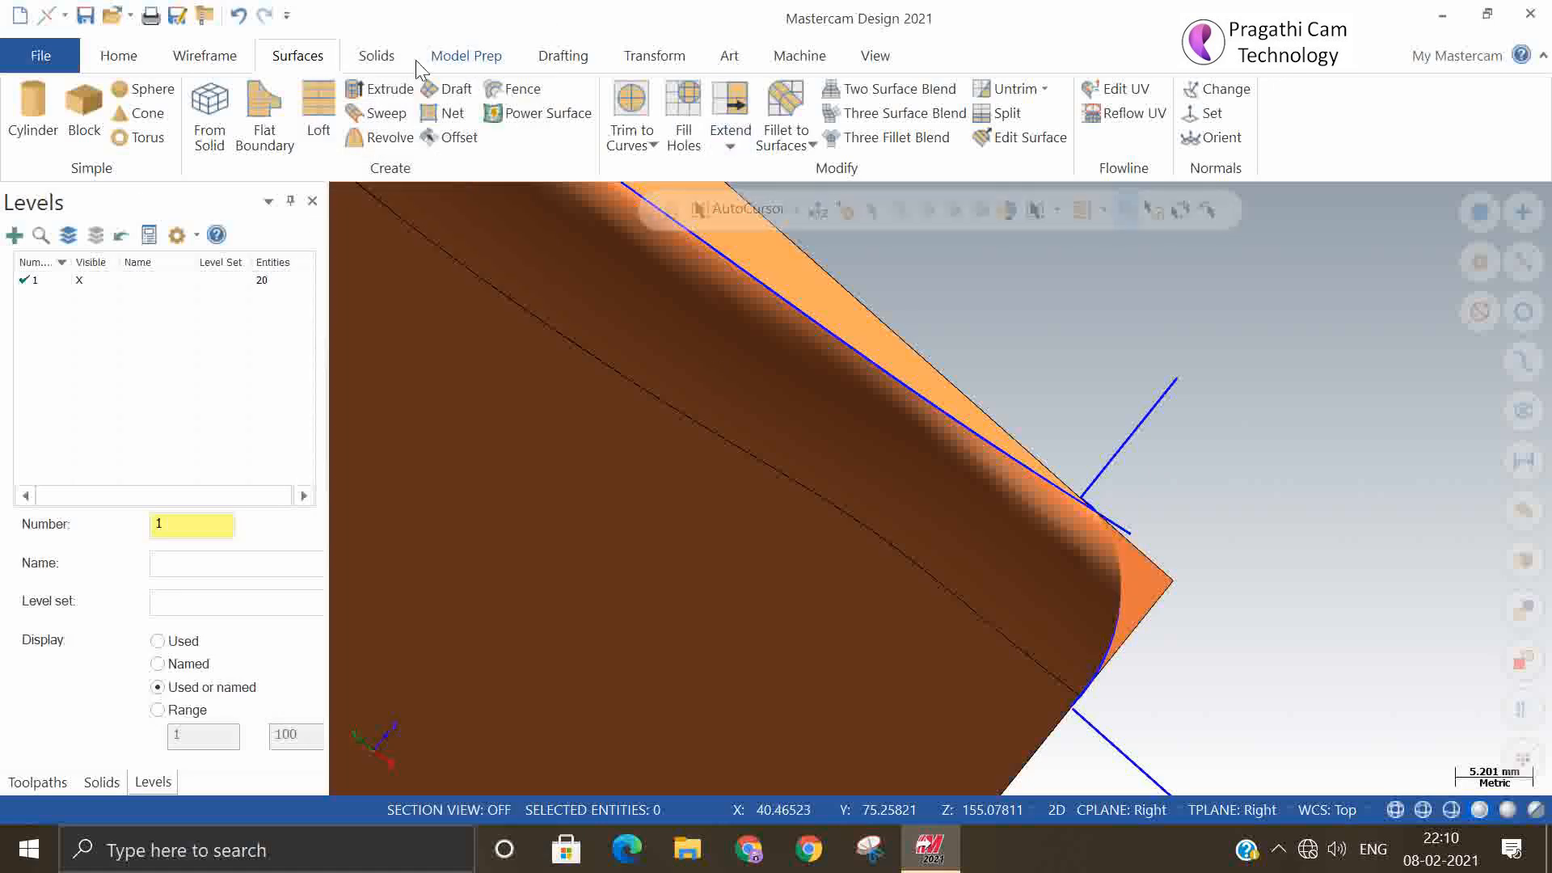
- Delete the duplicate entities from the part and close the summary
left_click(121, 58)
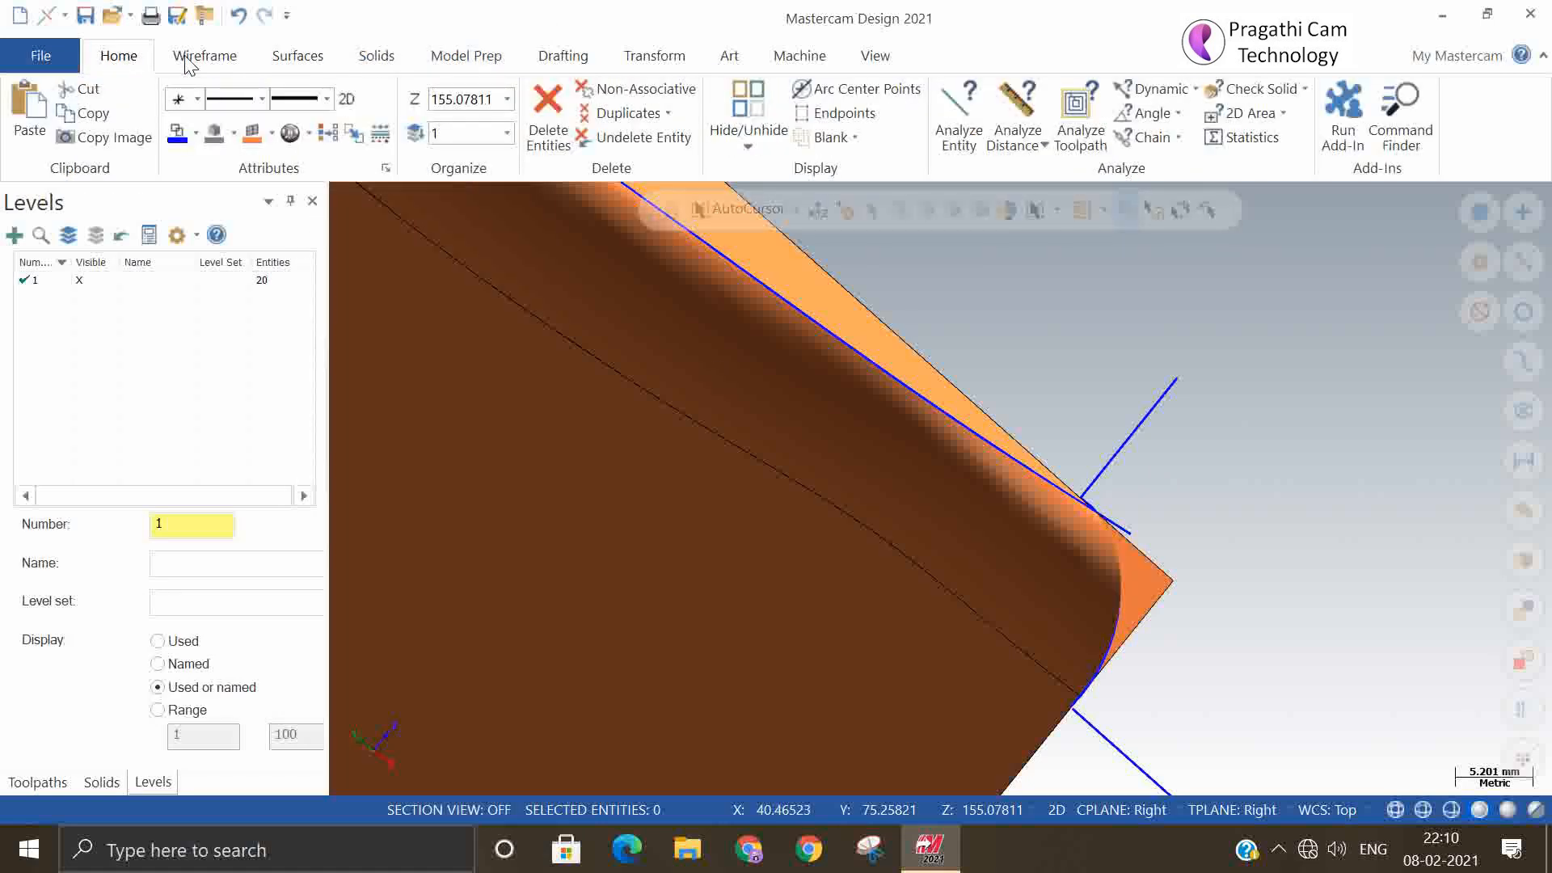
left_click(613, 112)
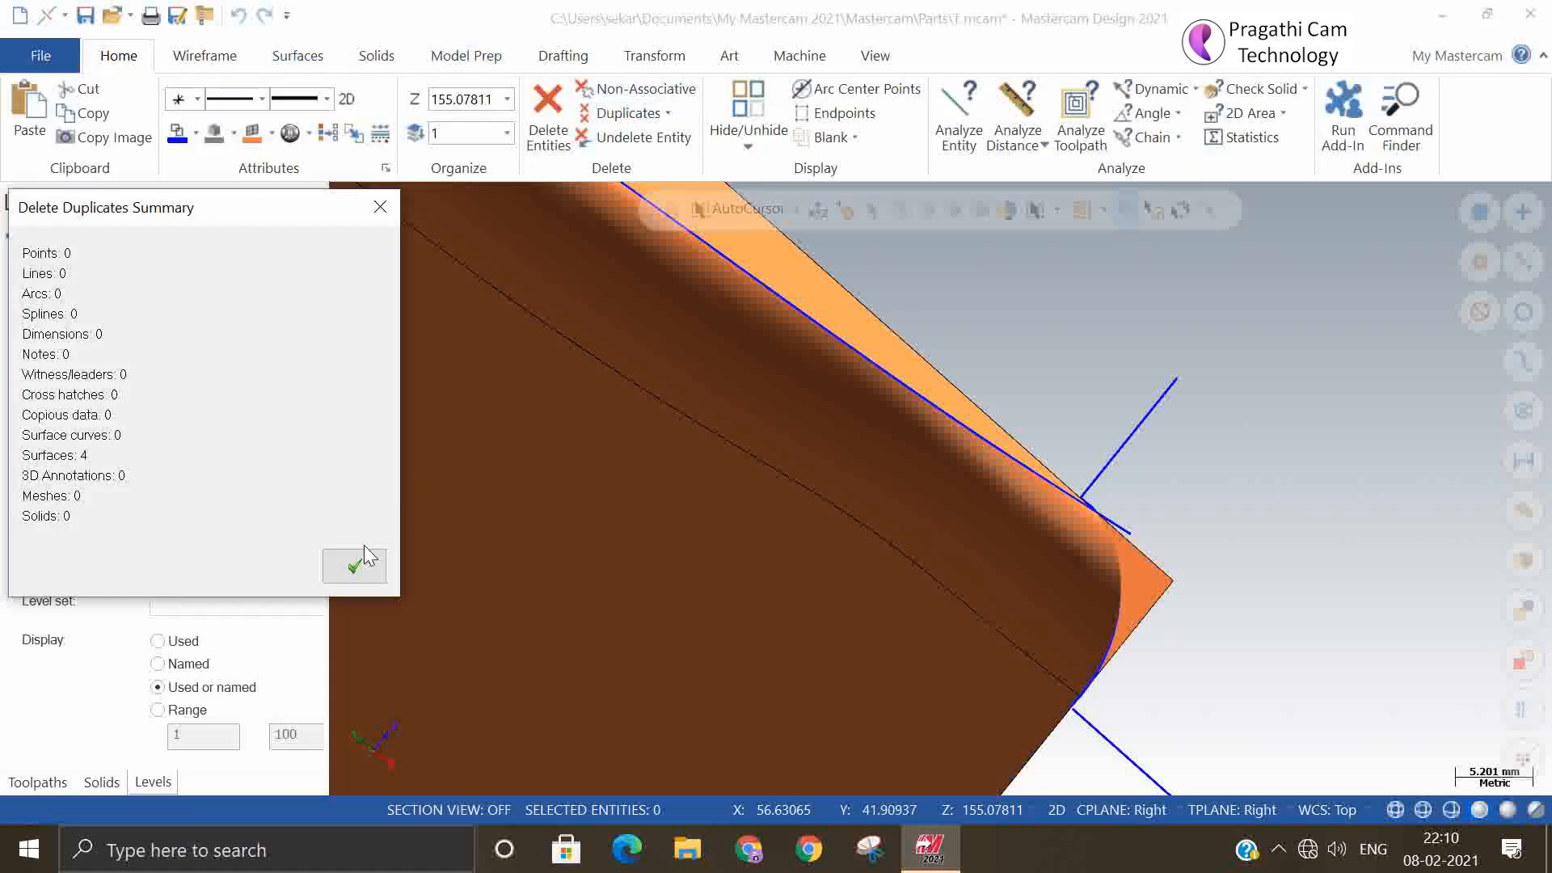
left_click(357, 569)
- Isolate the block's end face together with the edge curve and the adjoining horizontal and vertical lines
middle_click_drag(1379, 544, 1107, 477)
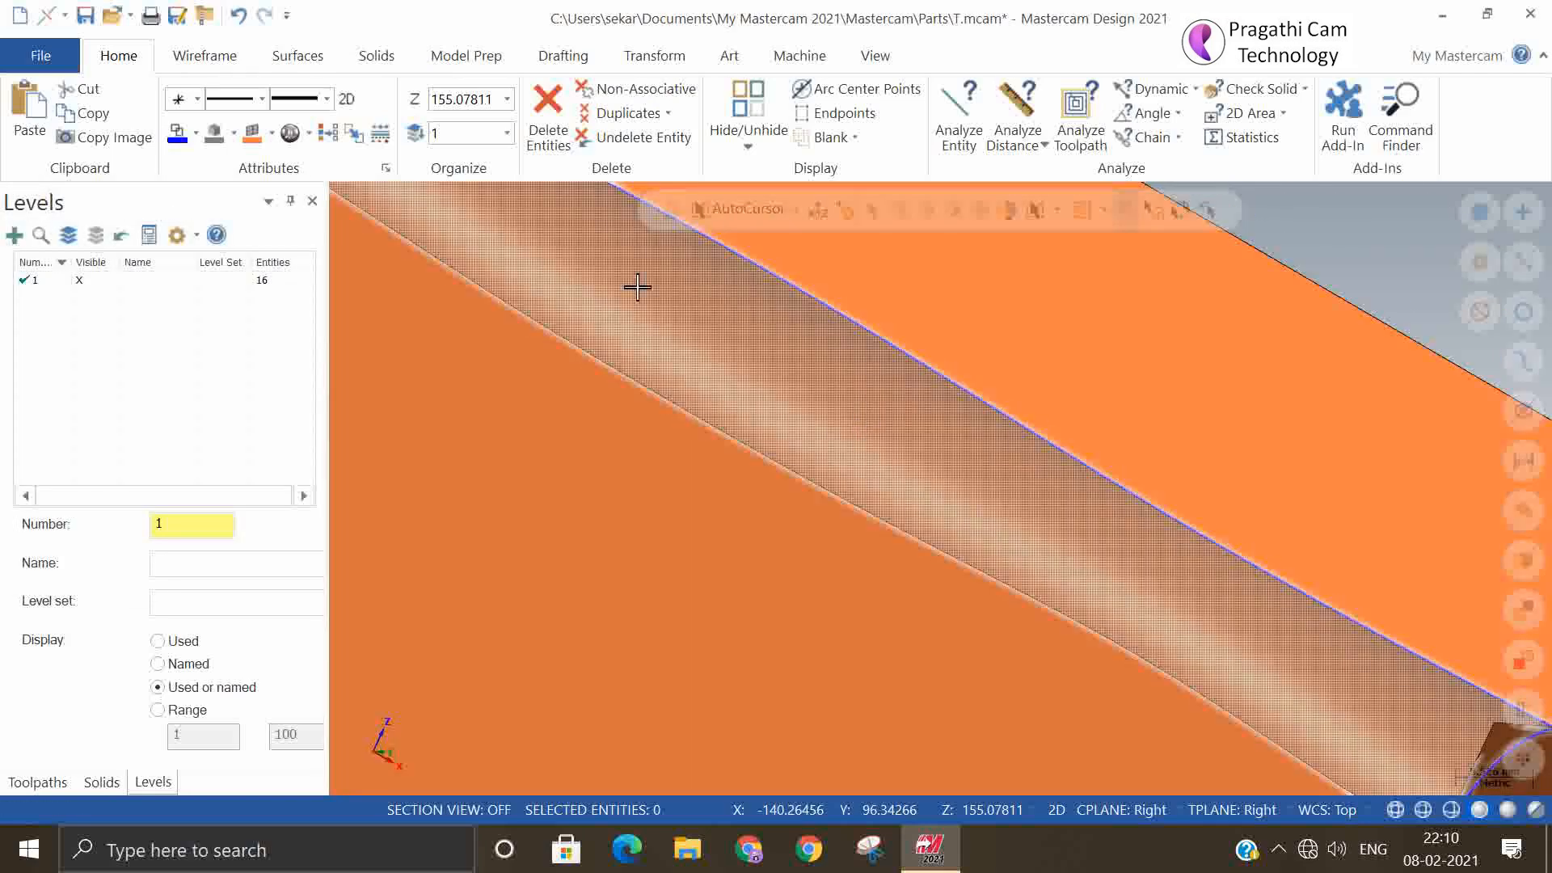
scroll(638, 288, "down", 2)
left_click(654, 57)
left_click(1326, 676)
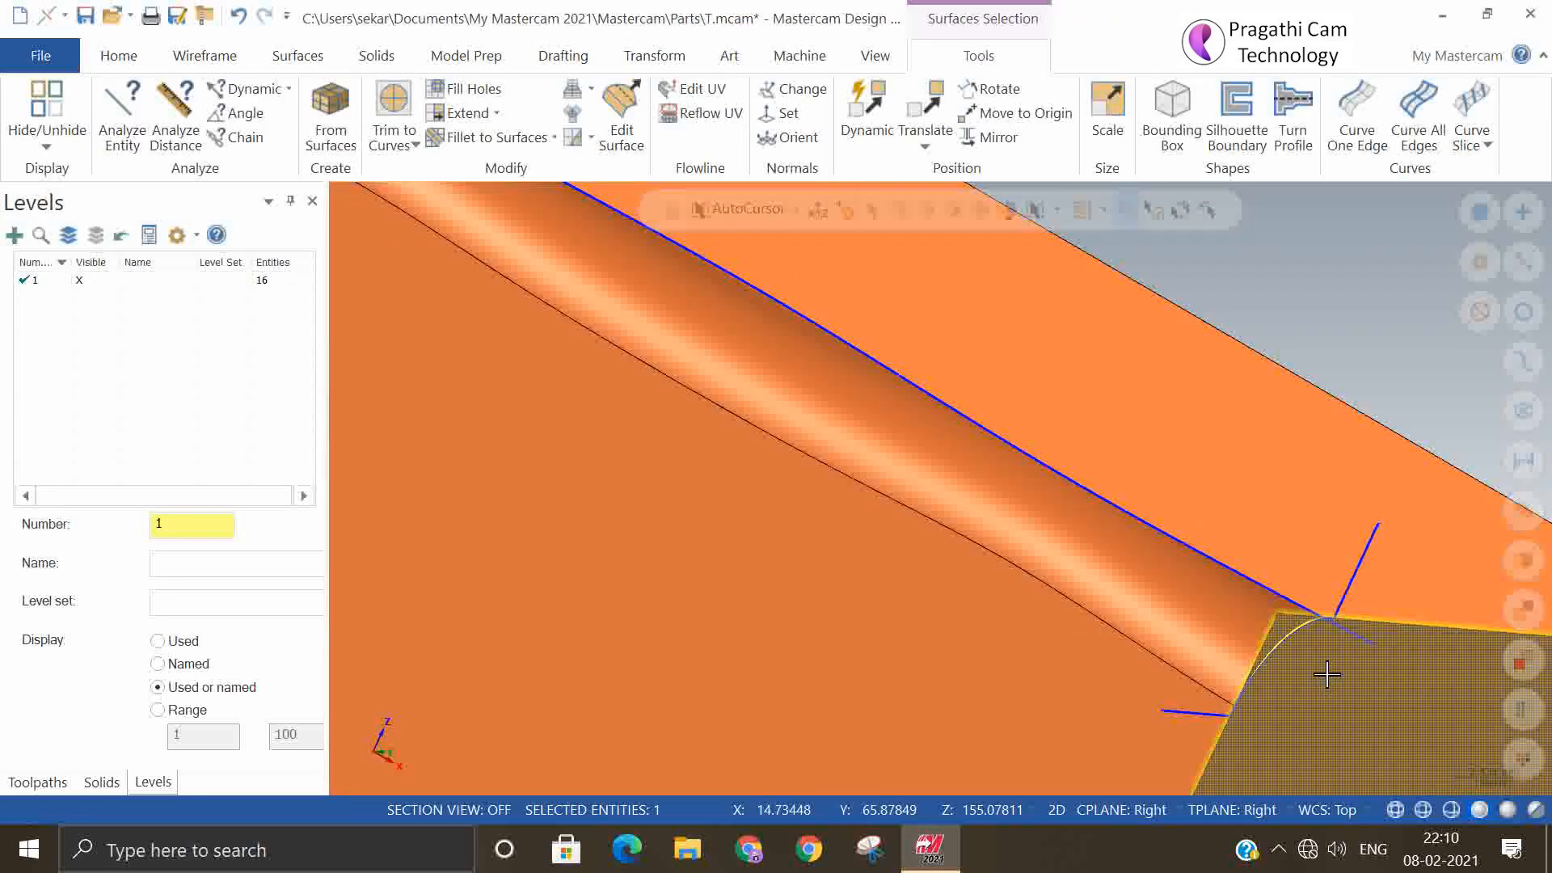
left_click(1357, 540)
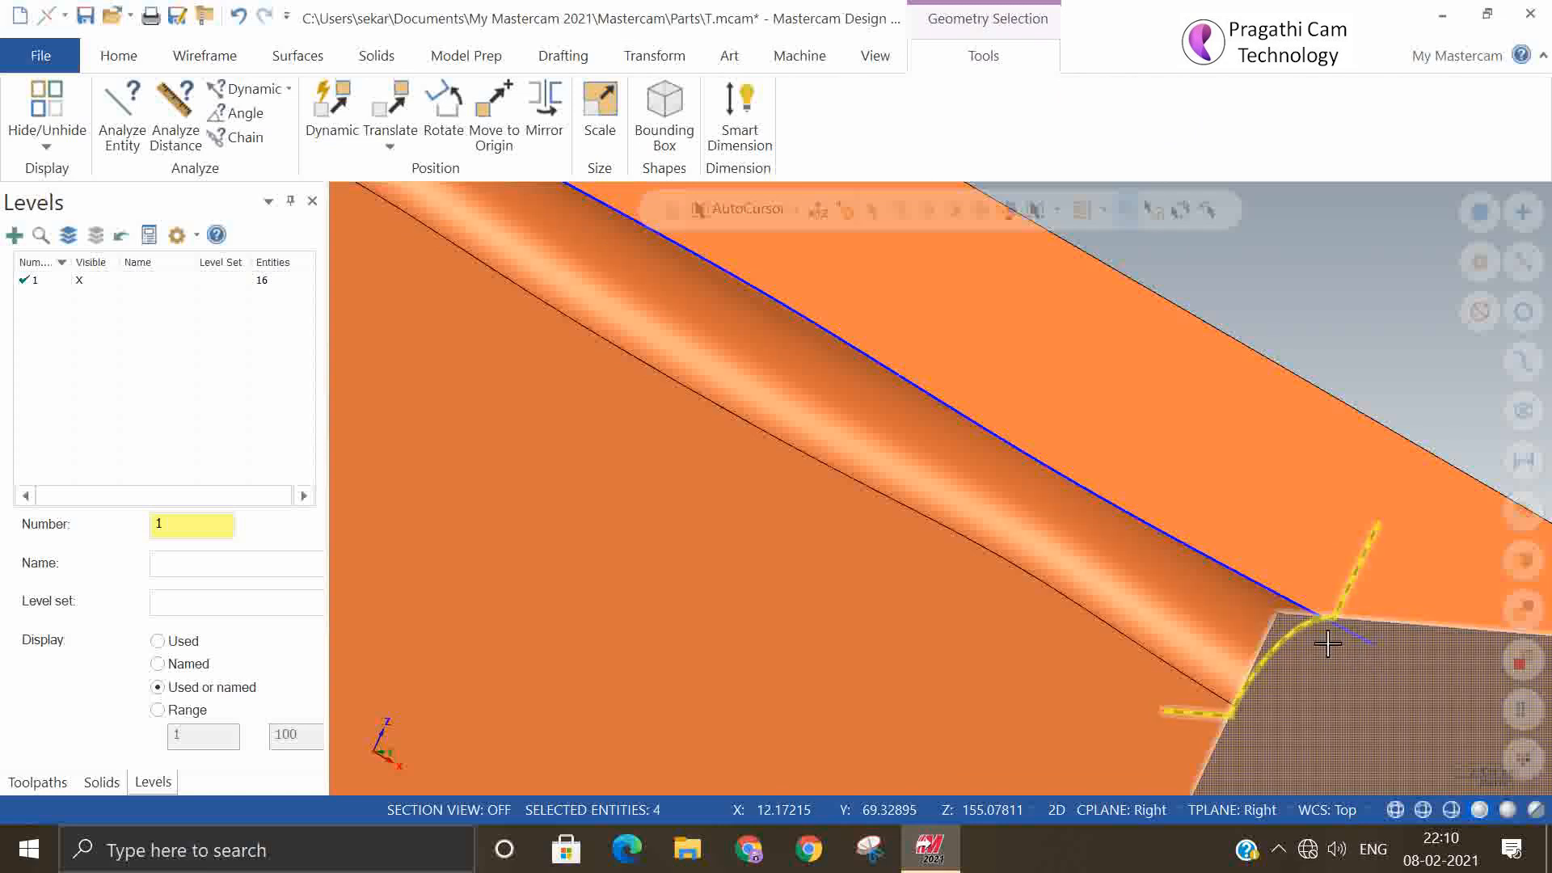
key("alt+e")
- Examine in the Right (WCS) view how the edge curve meets the horizontal line at the end face
scroll(891, 485, "down", 3)
scroll(1518, 691, "up", 2)
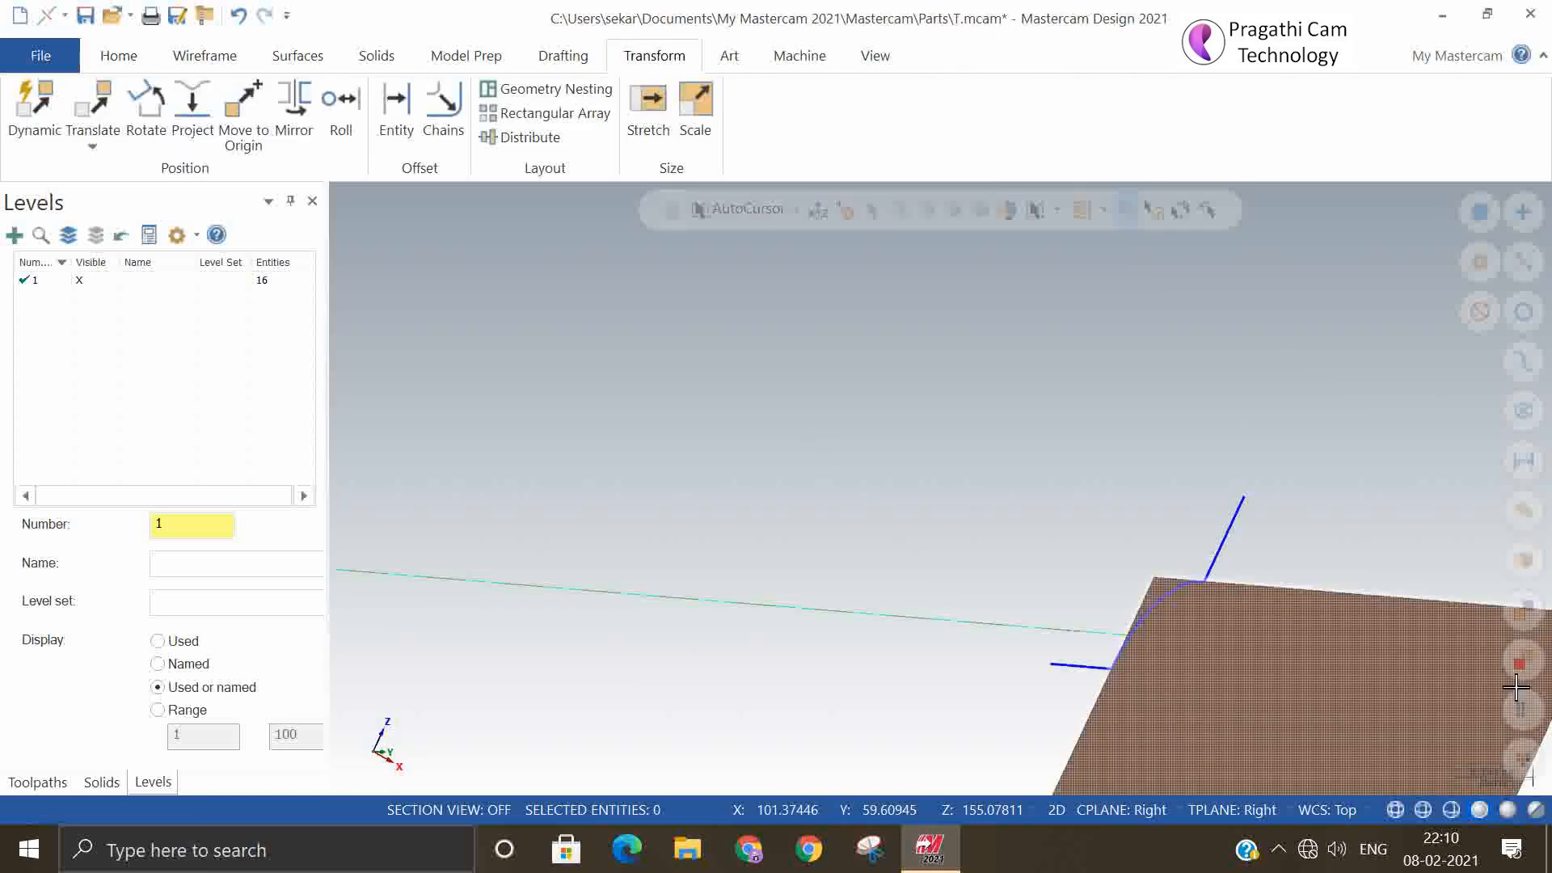
middle_click_drag(1516, 687, 1252, 636)
right_click(1120, 491)
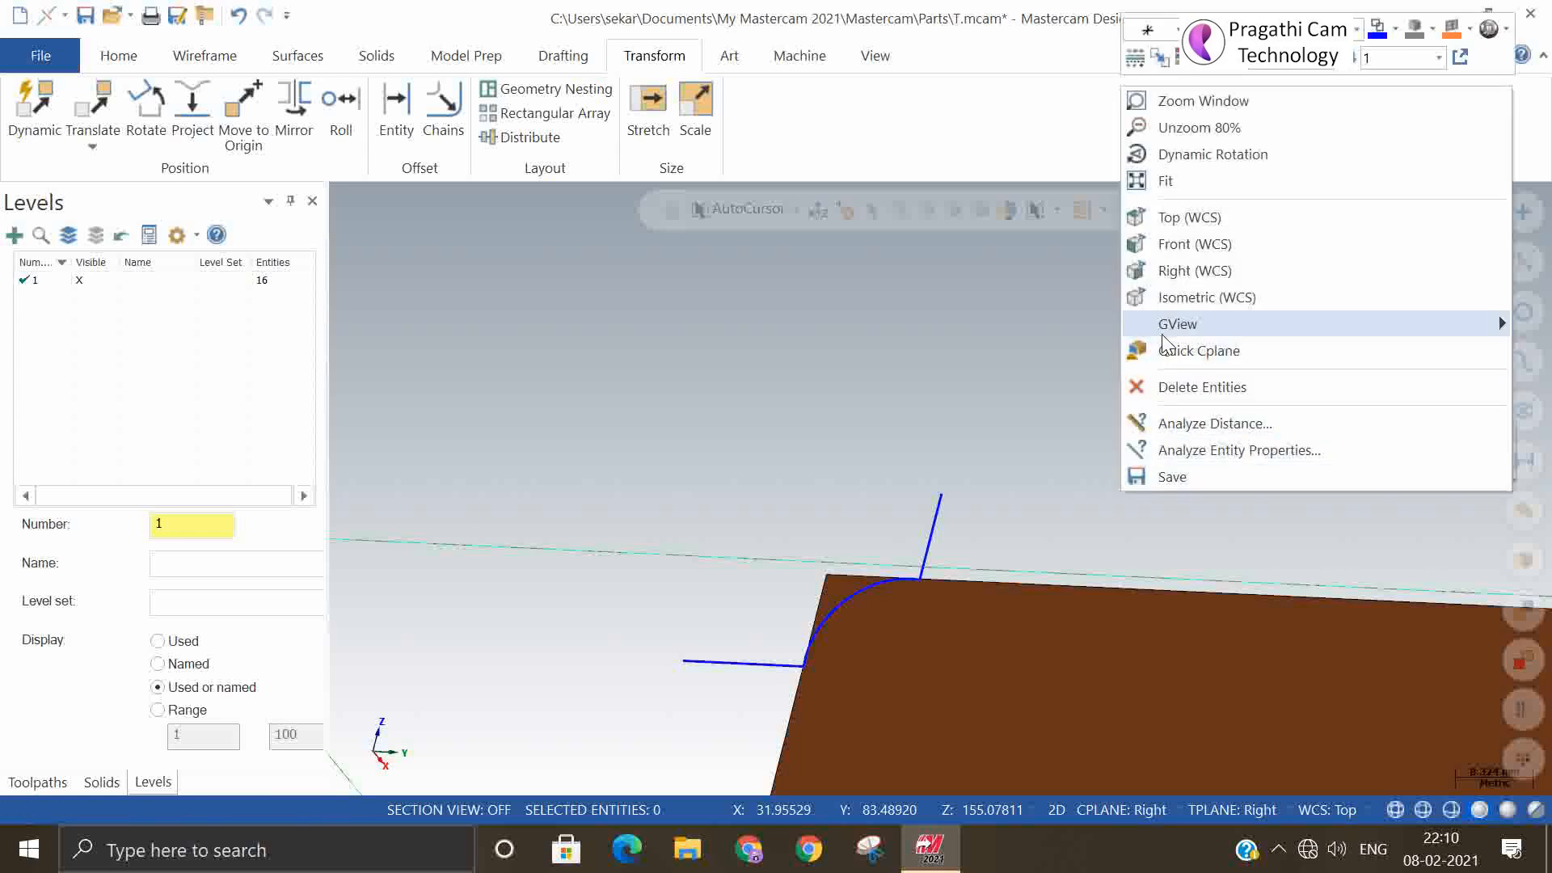
left_click(1165, 270)
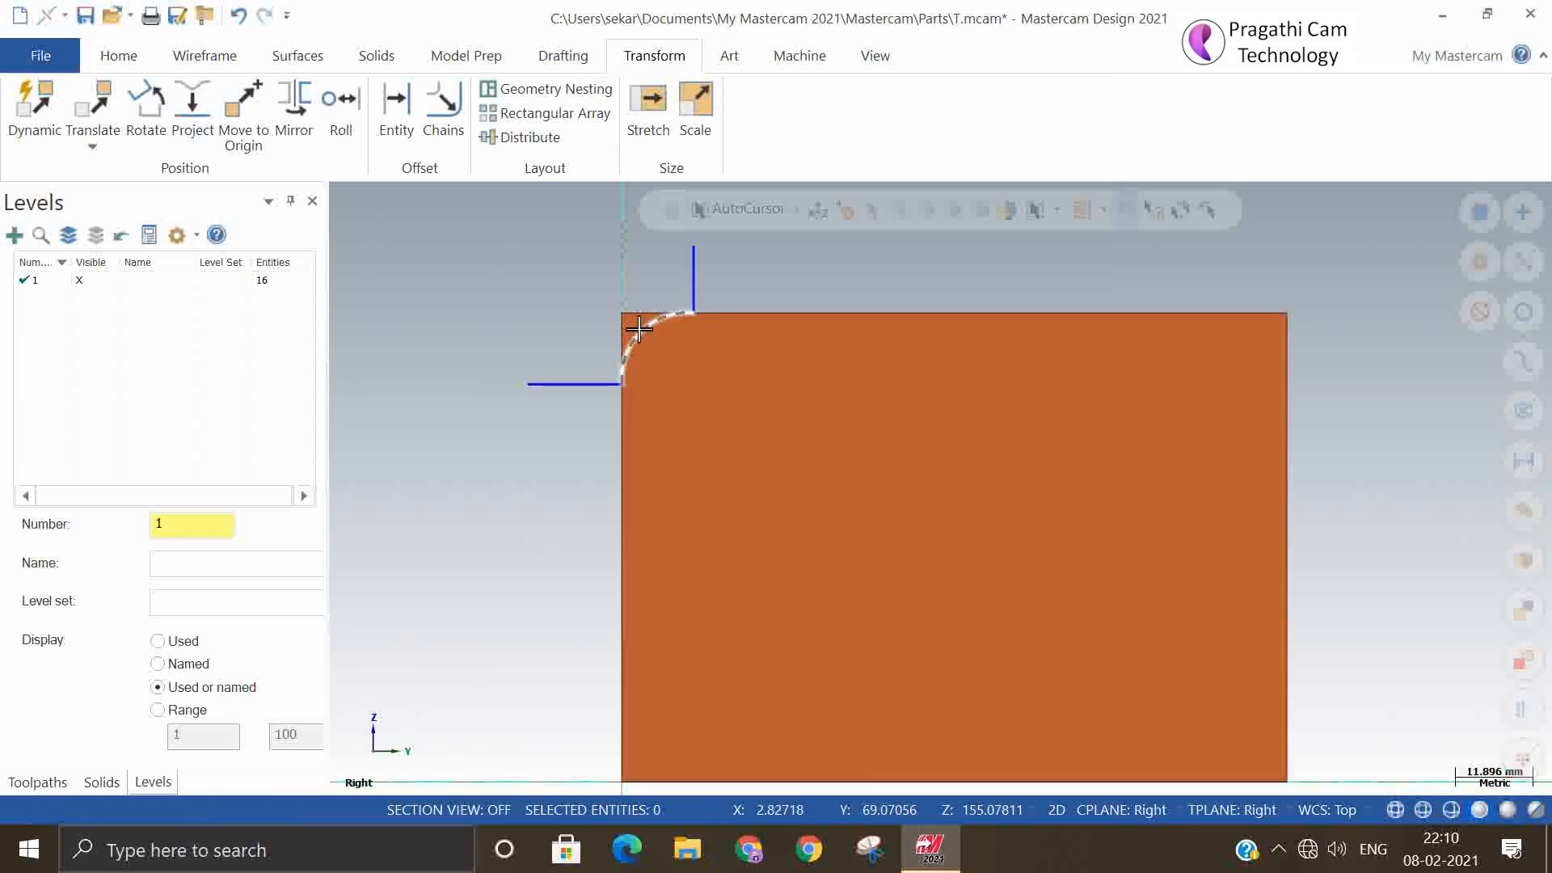
scroll(582, 405, "up", 6)
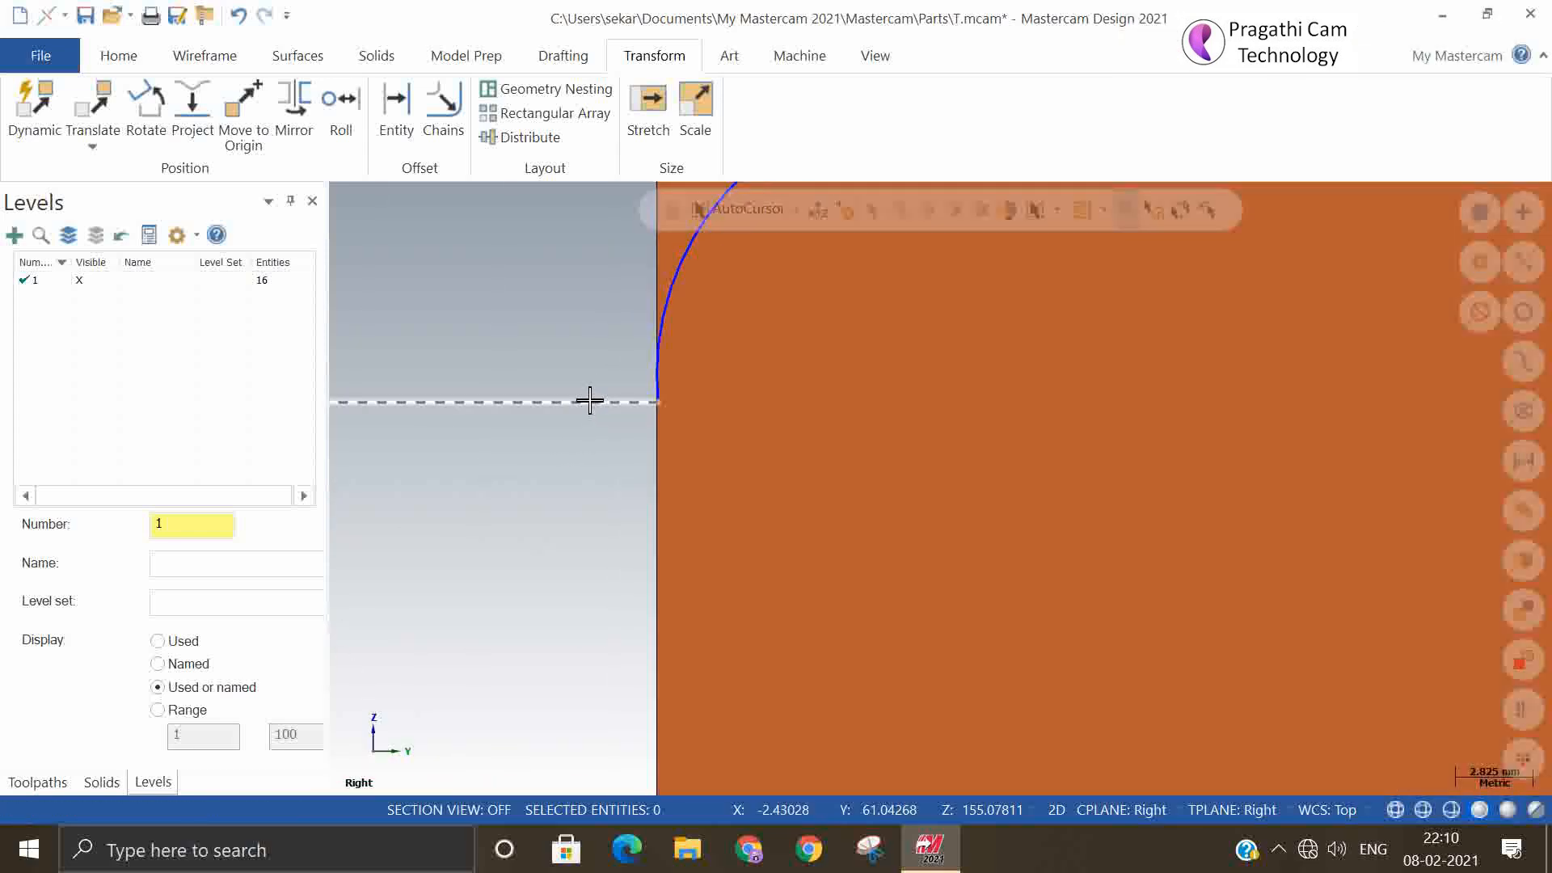
scroll(590, 400, "up", 1)
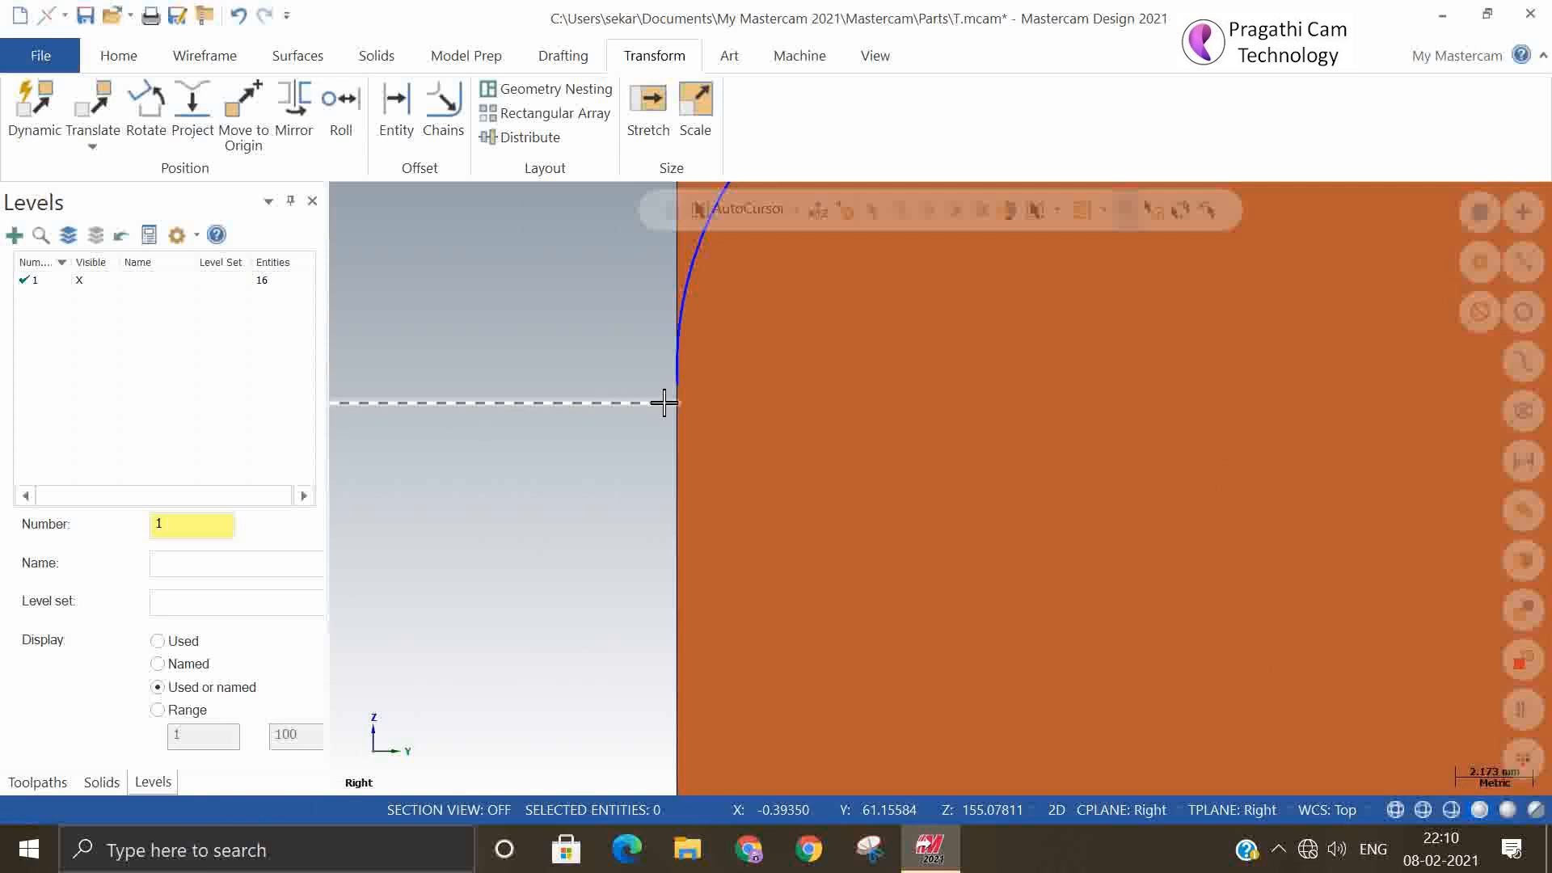
left_click(685, 331)
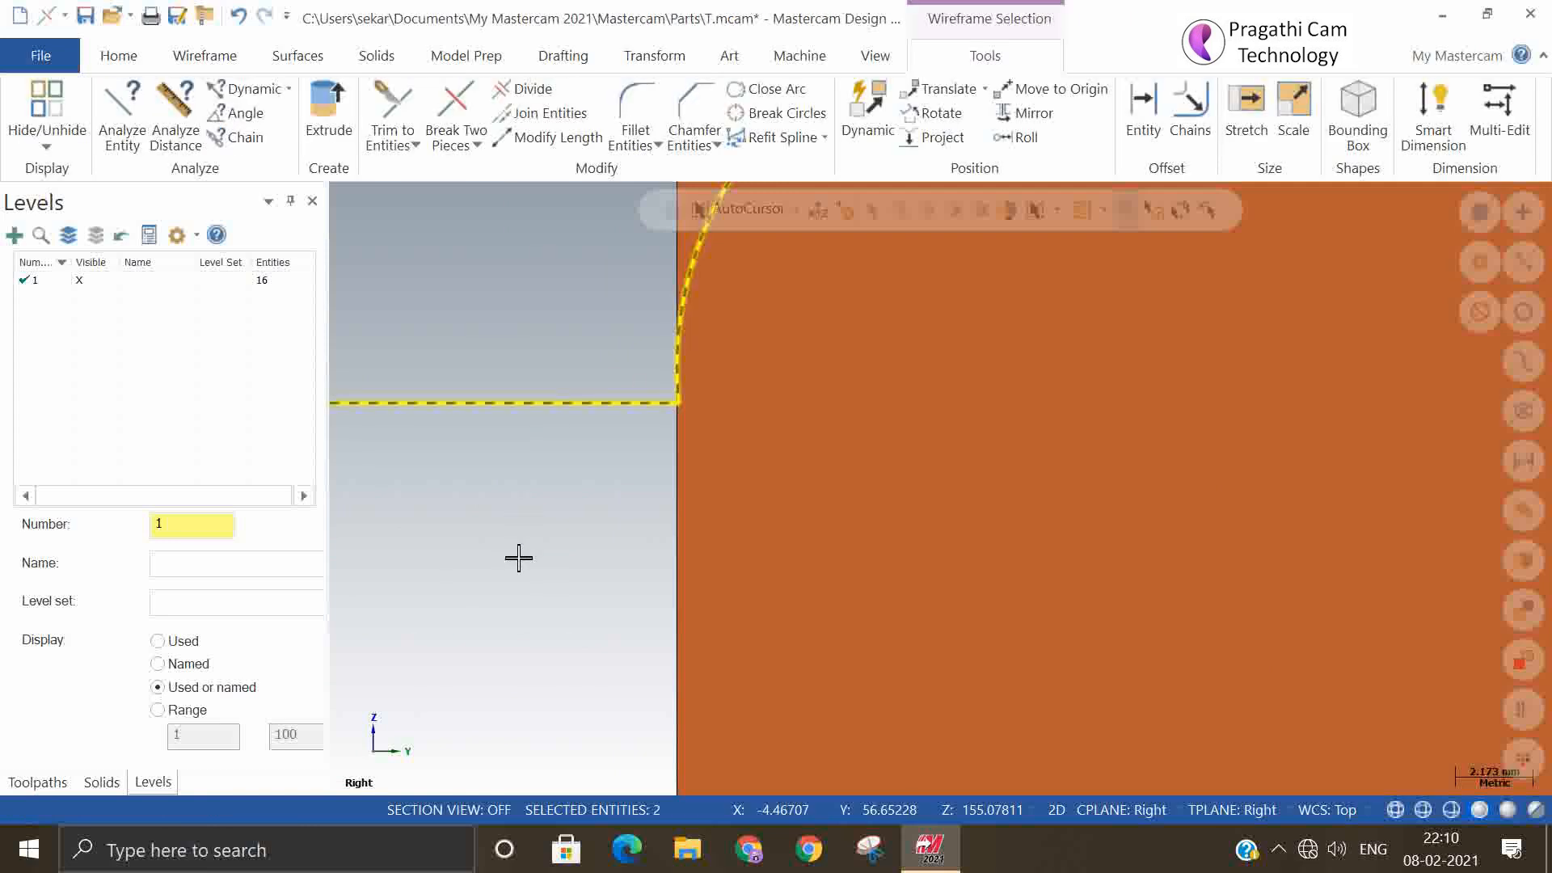
scroll(518, 558, "down", 3)
key("Escape")
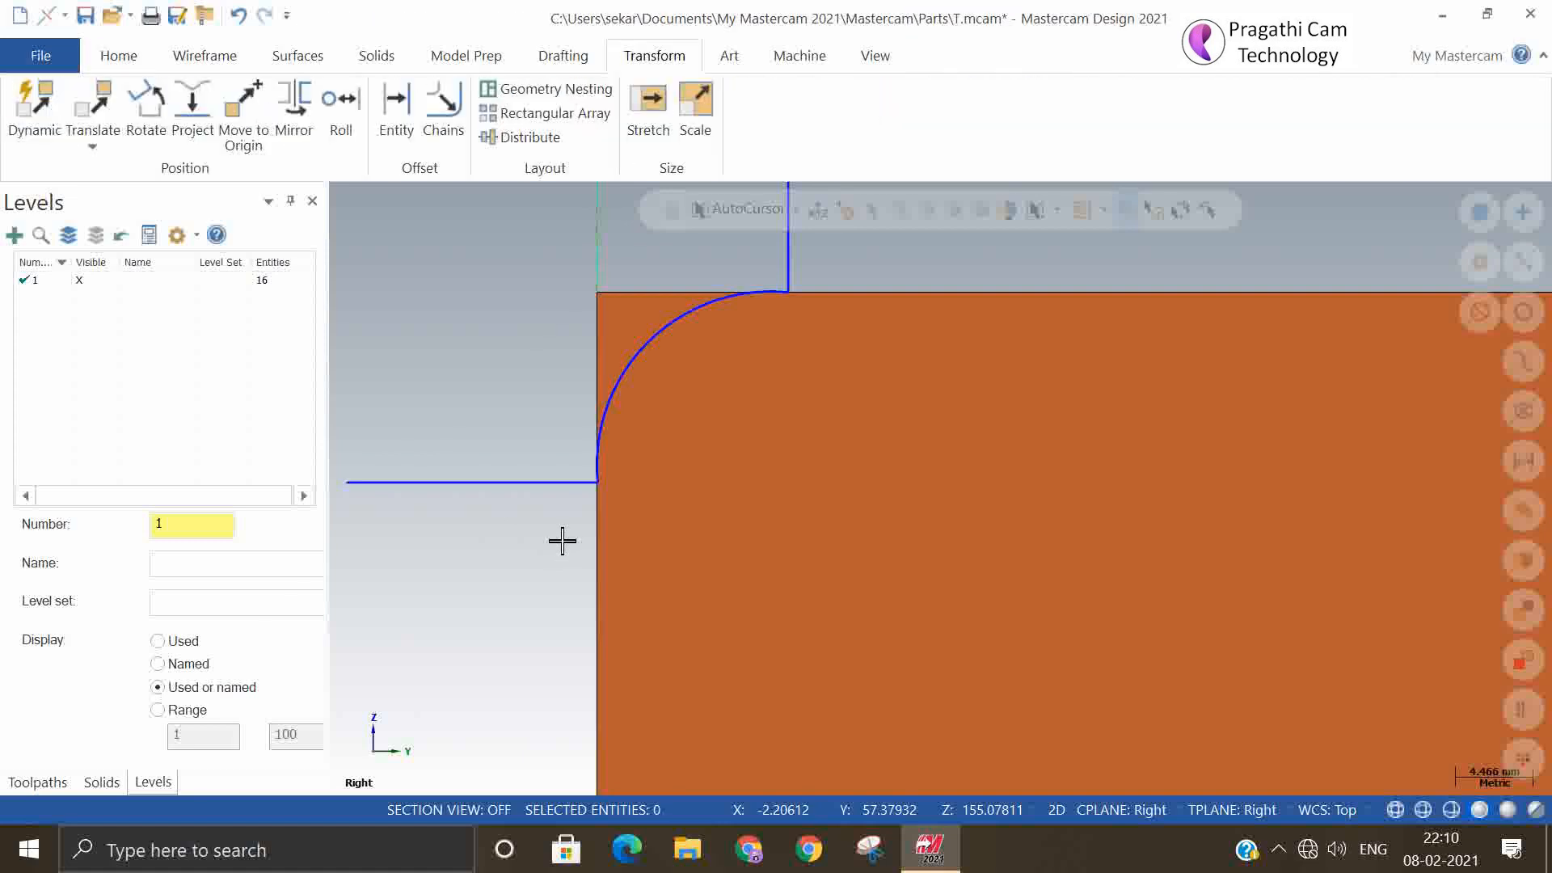
- Try to analyze the chain from the vertical line, with its direction reversed, through the edge curve to the horizontal line
left_click(121, 56)
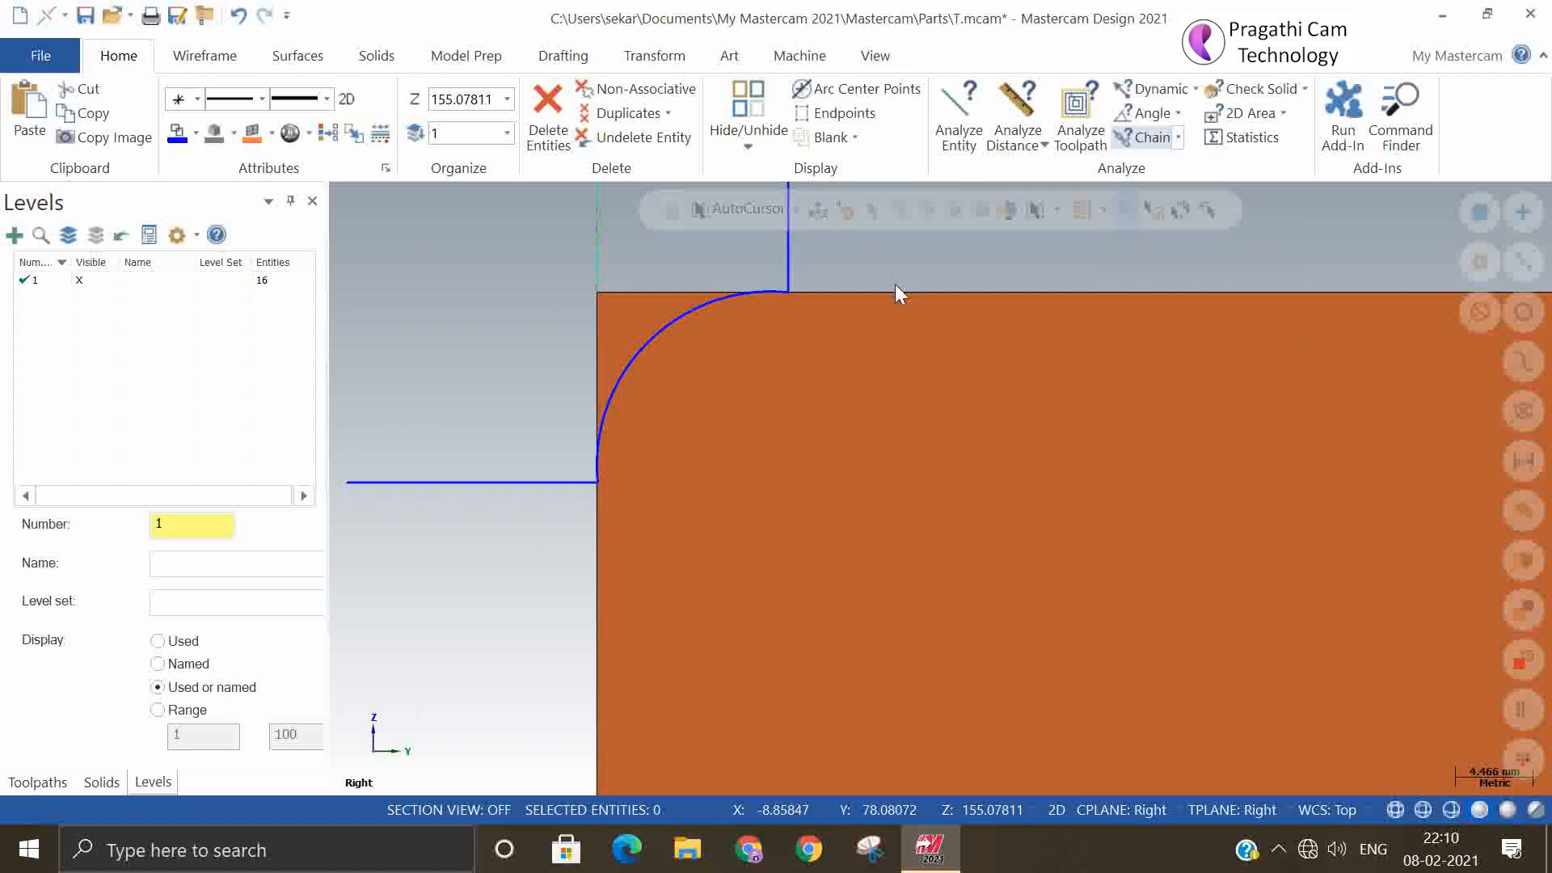
left_click(791, 234)
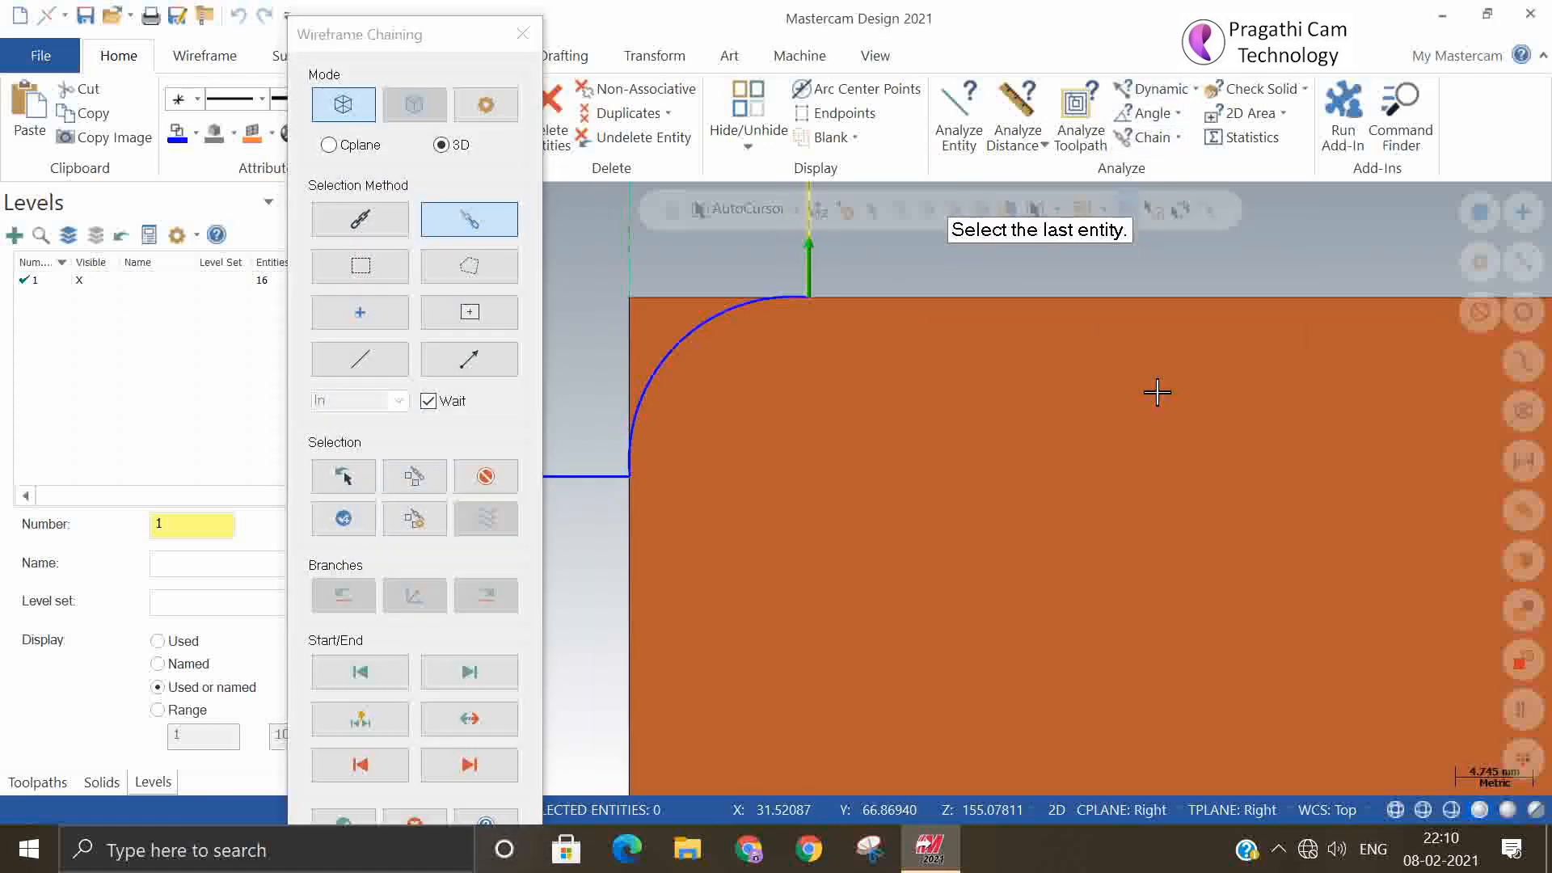
scroll(1156, 393, "down", 3)
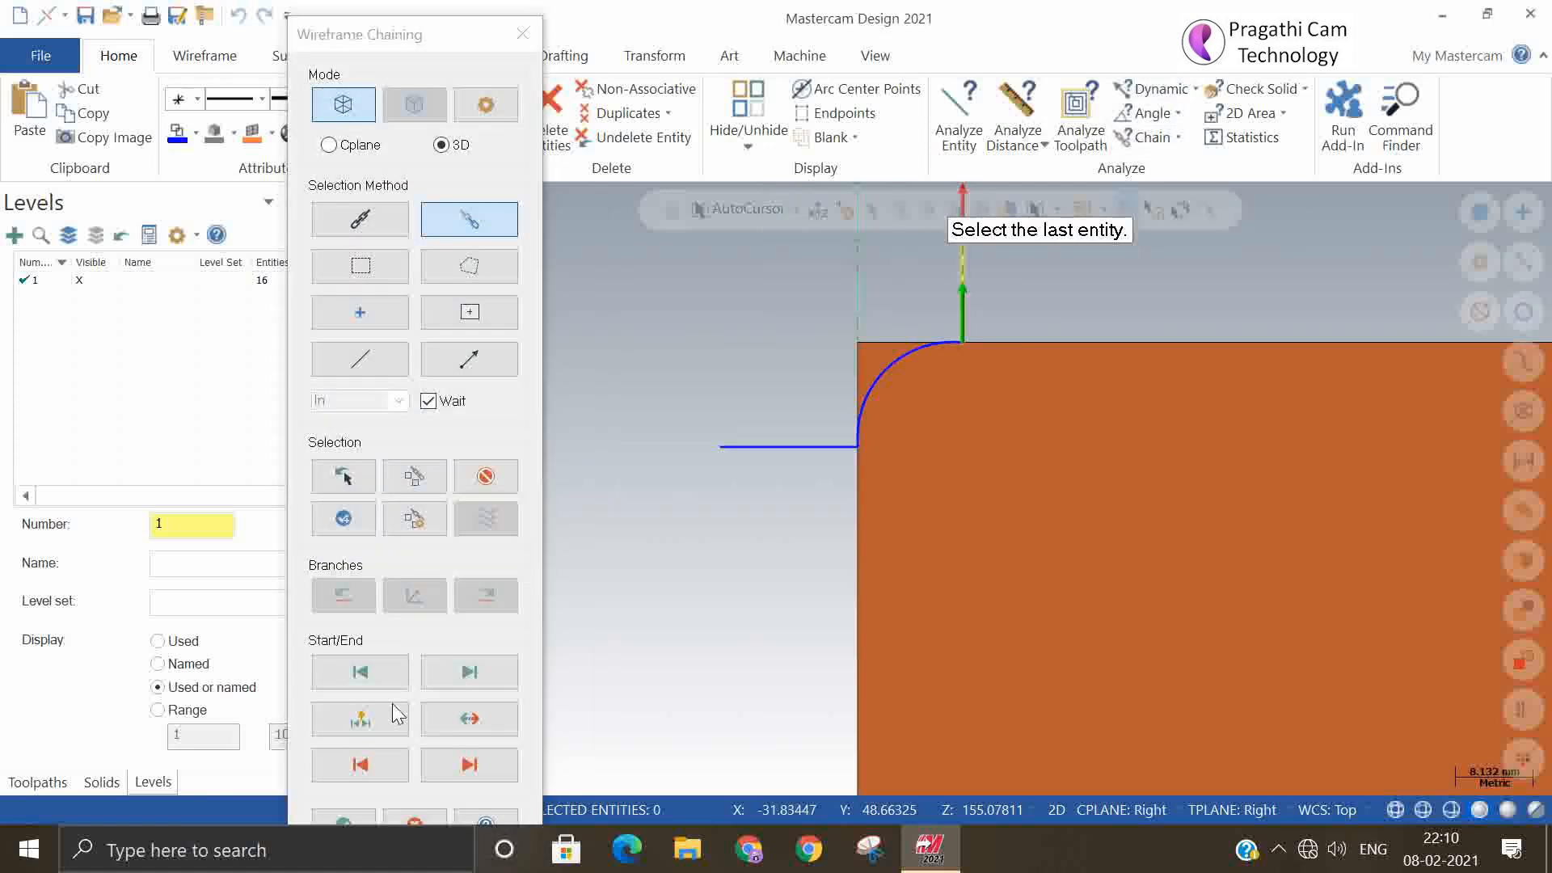
left_click(467, 721)
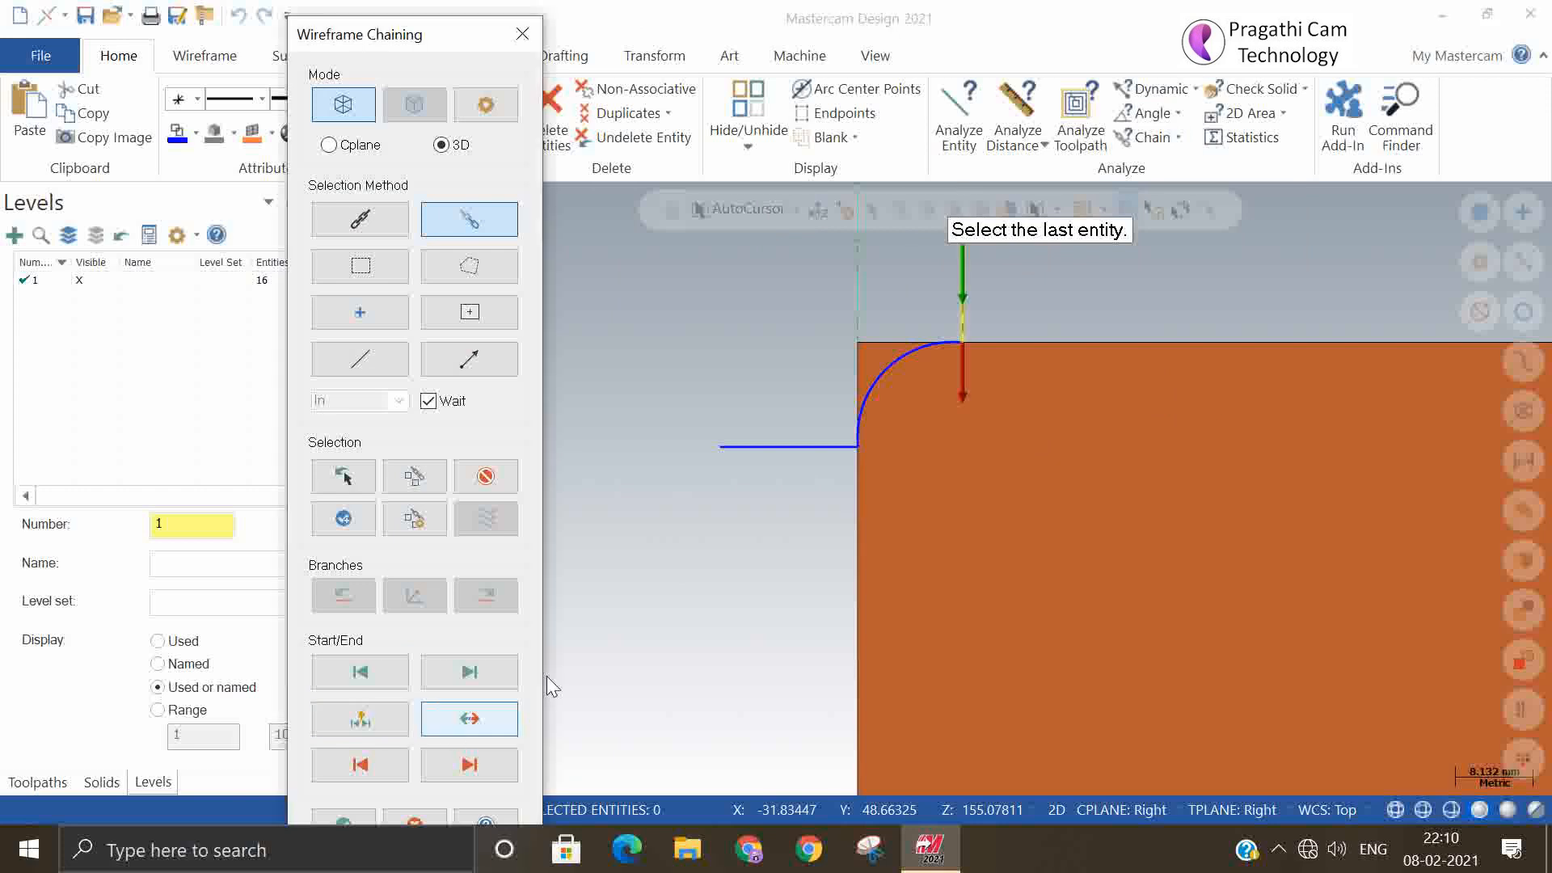
left_click(736, 447)
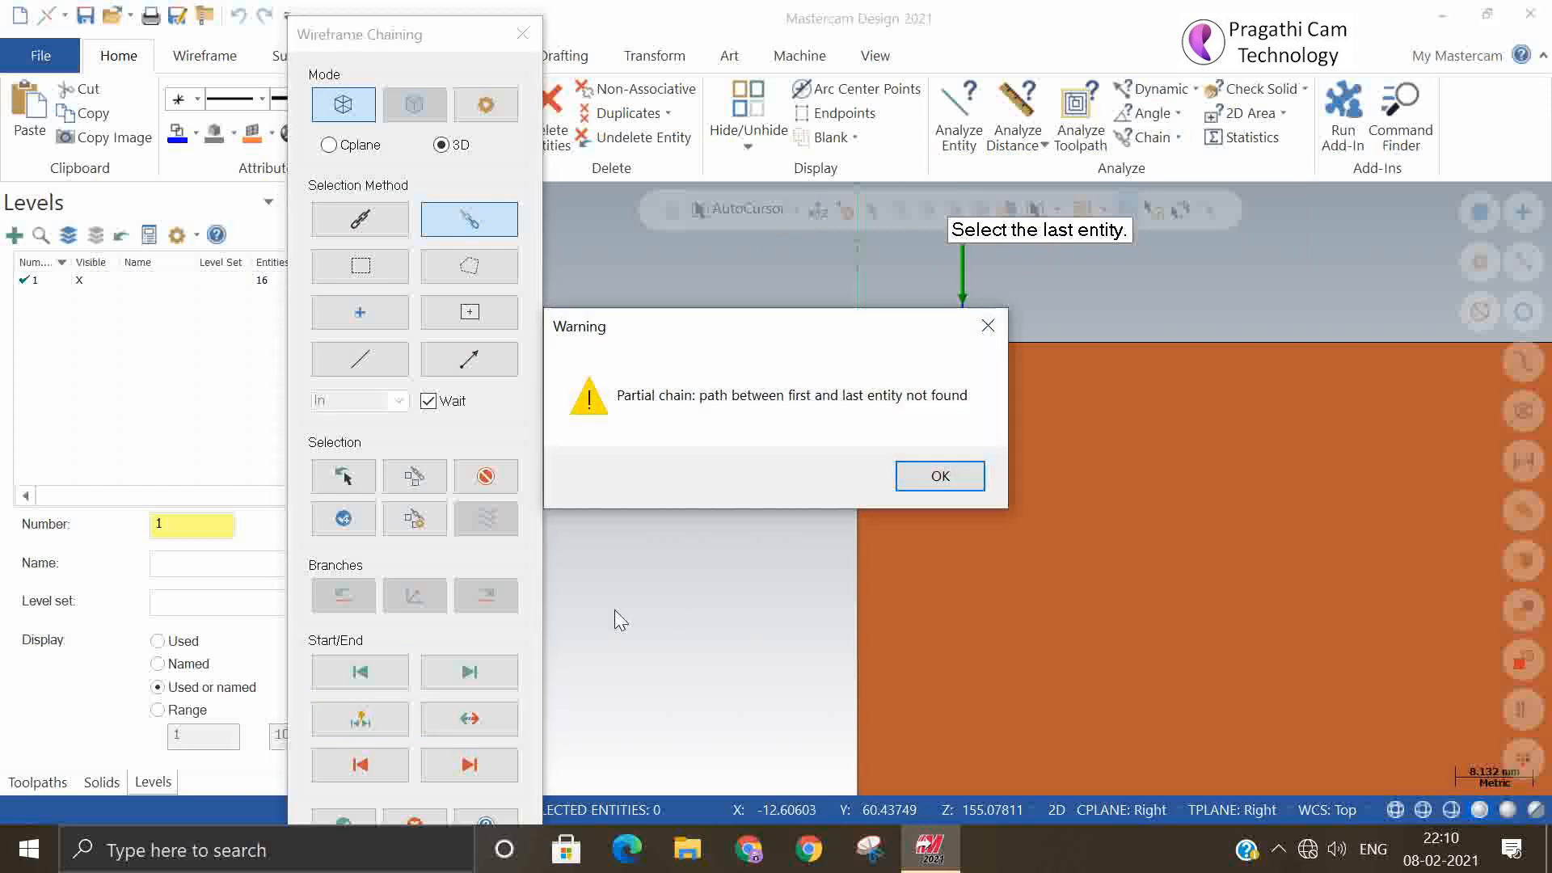
left_click(940, 477)
scroll(979, 301, "up", 3)
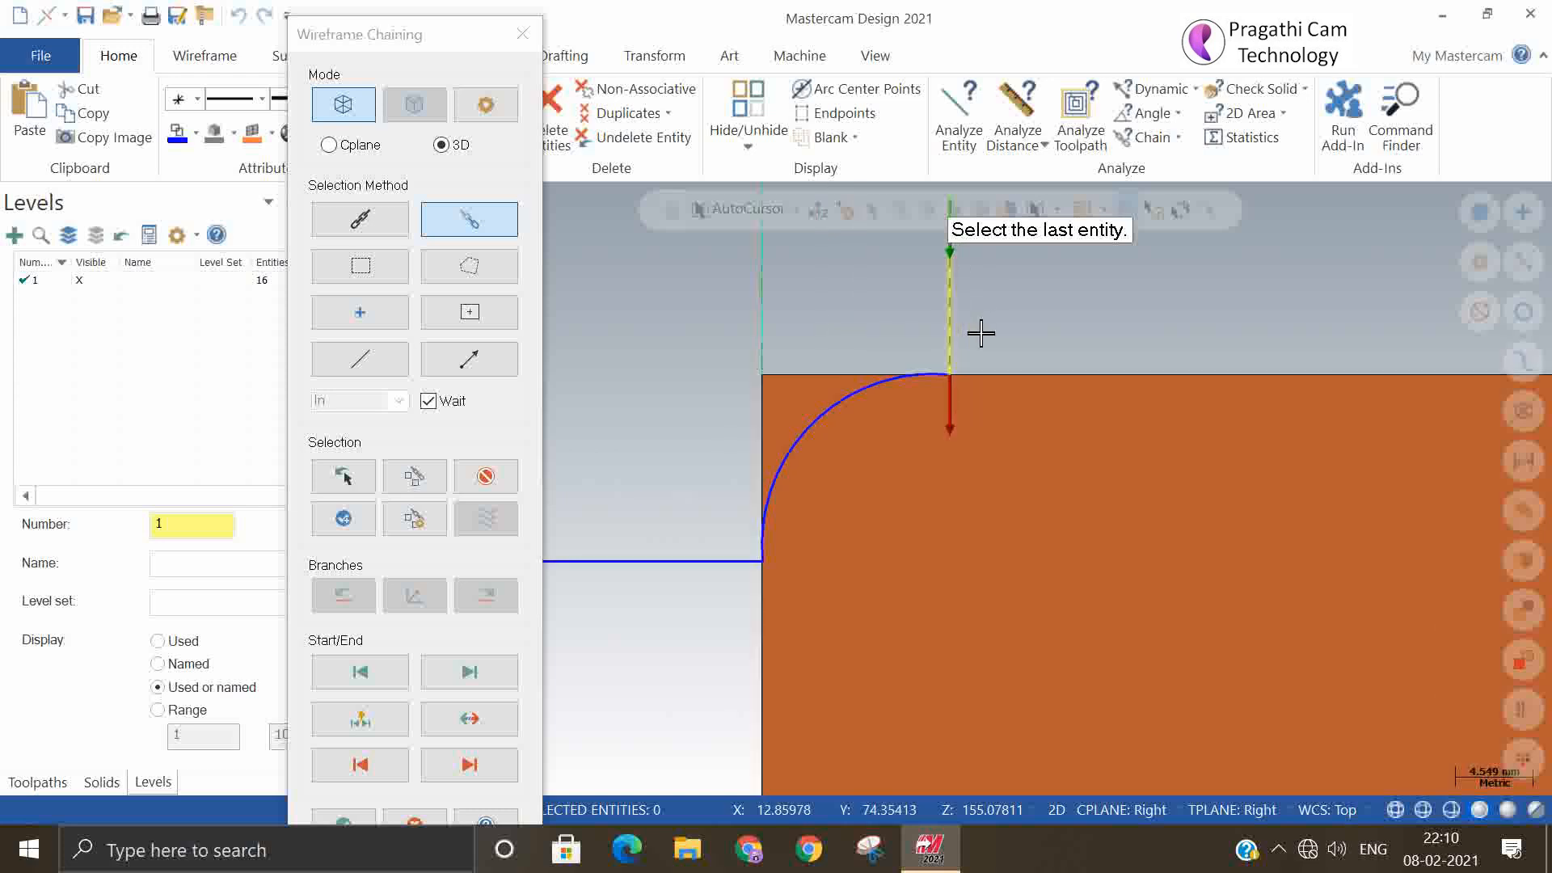
left_click(924, 385)
left_click(596, 630)
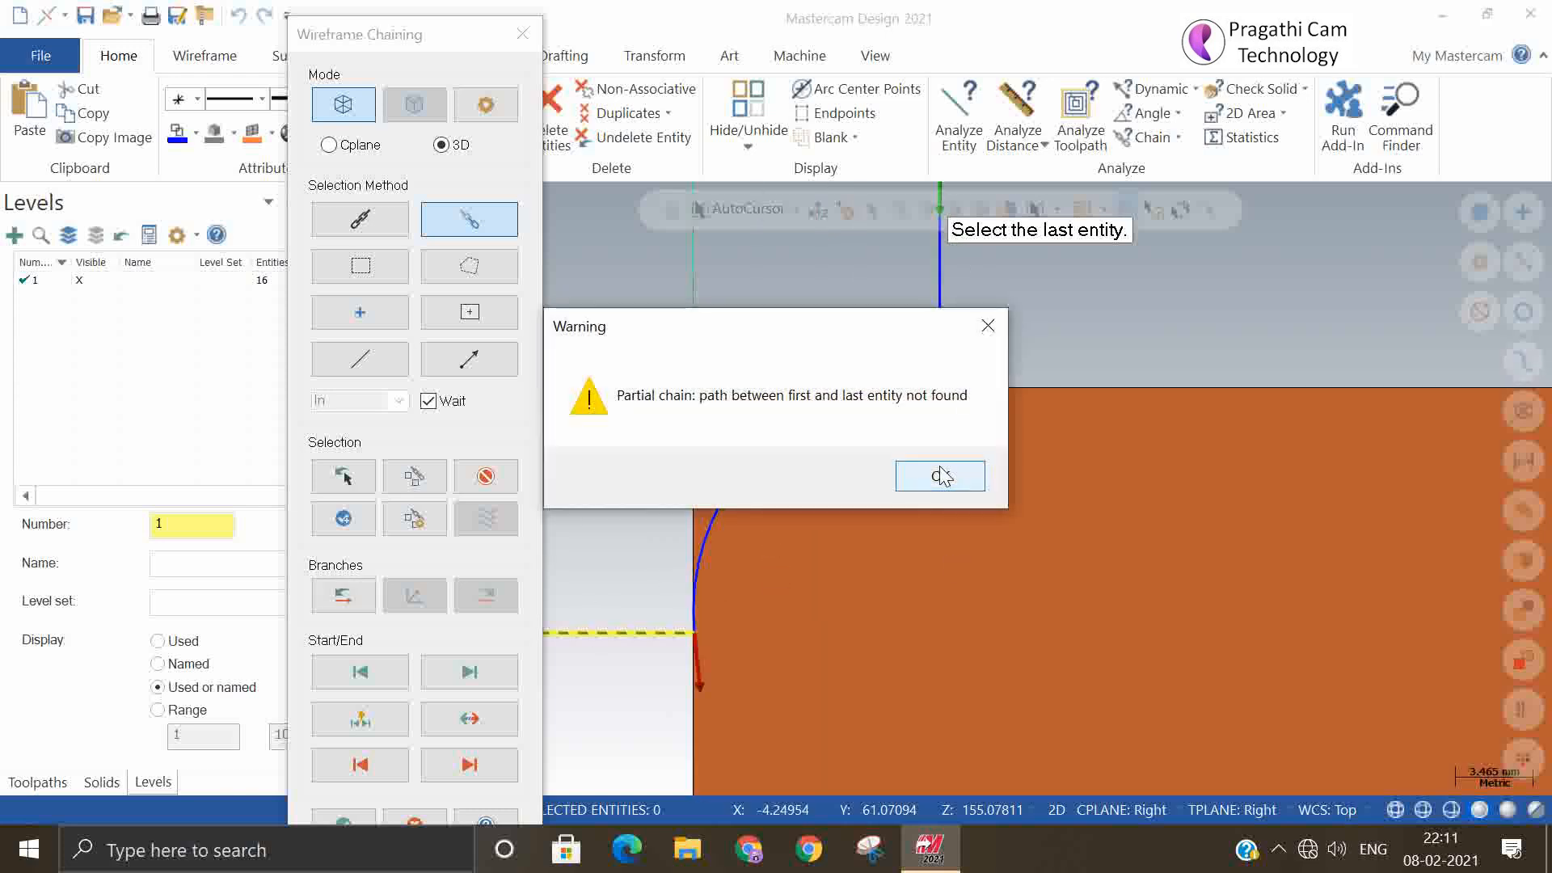
left_click(938, 478)
- Isolate only the edge curve and the horizontal and vertical lines, and inspect the corner at the horizontal line
left_click(819, 418)
left_click(924, 352)
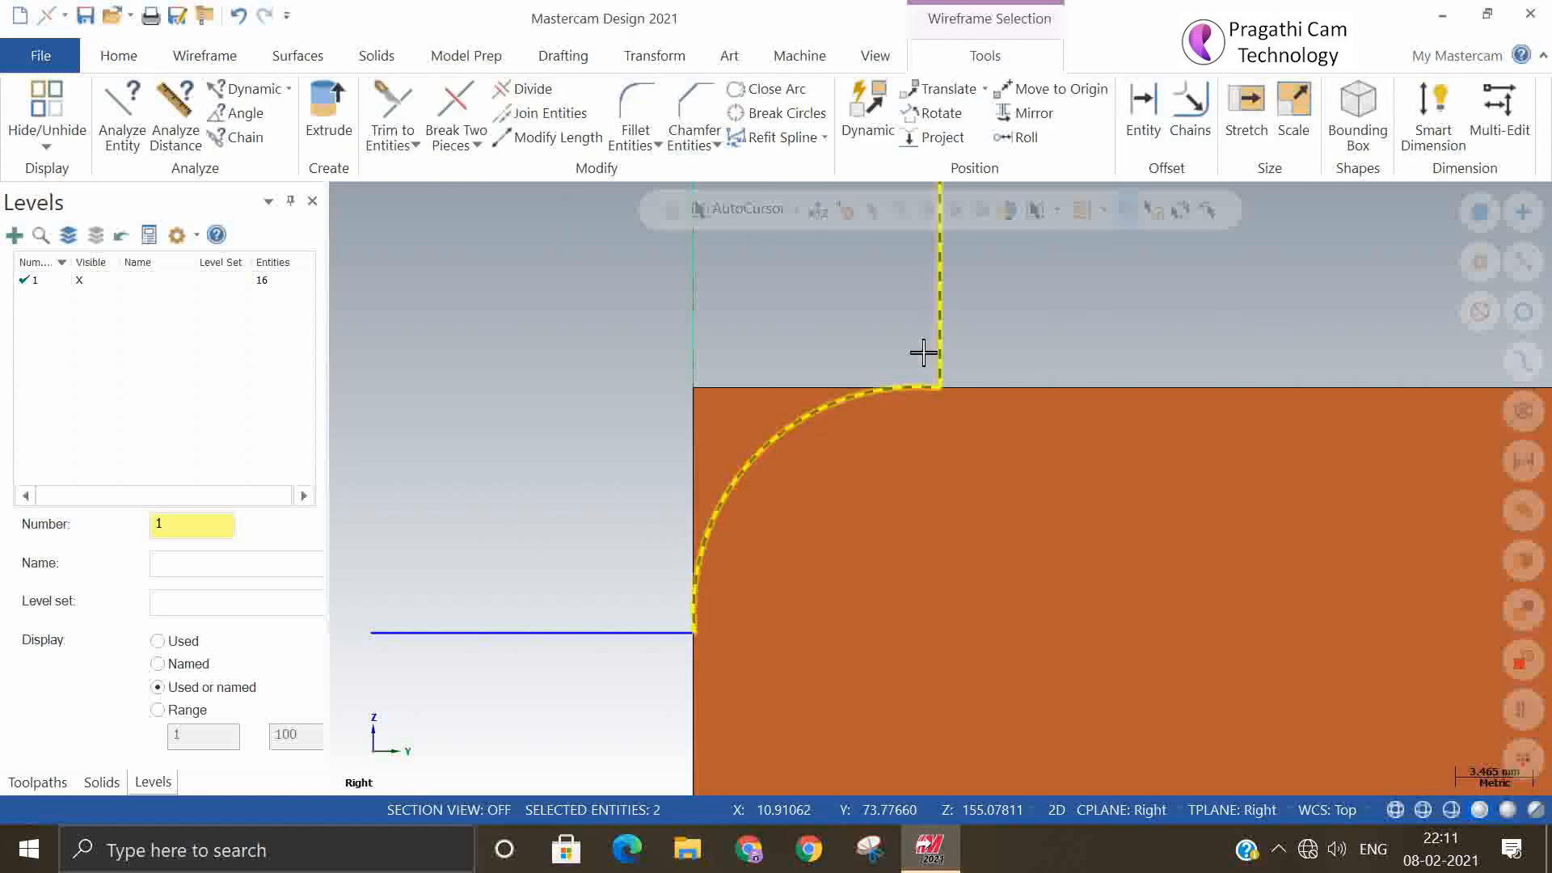
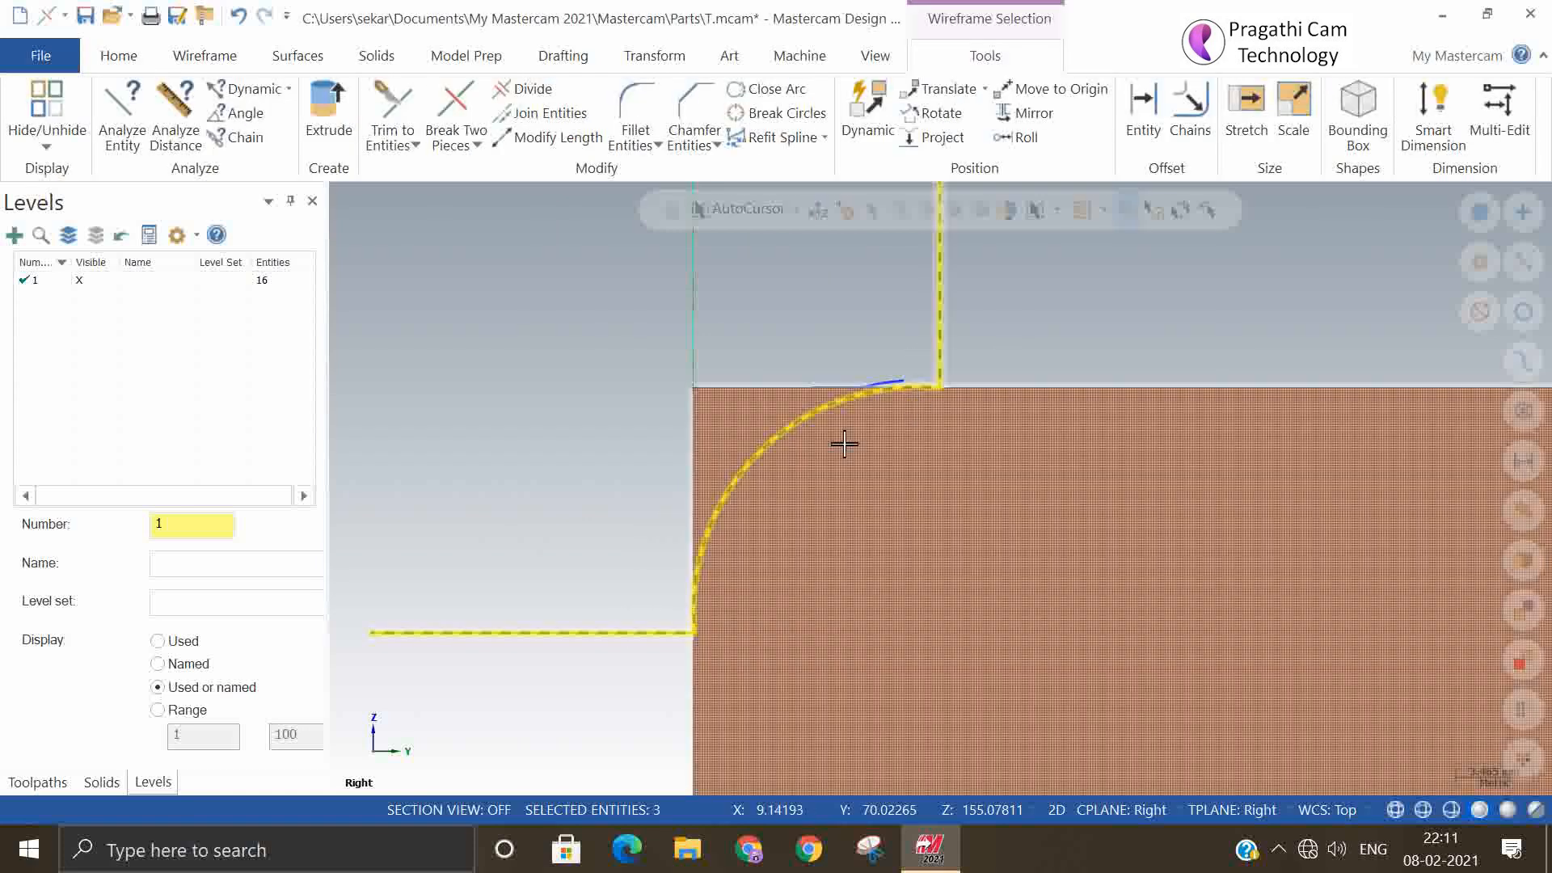
key("alt+e")
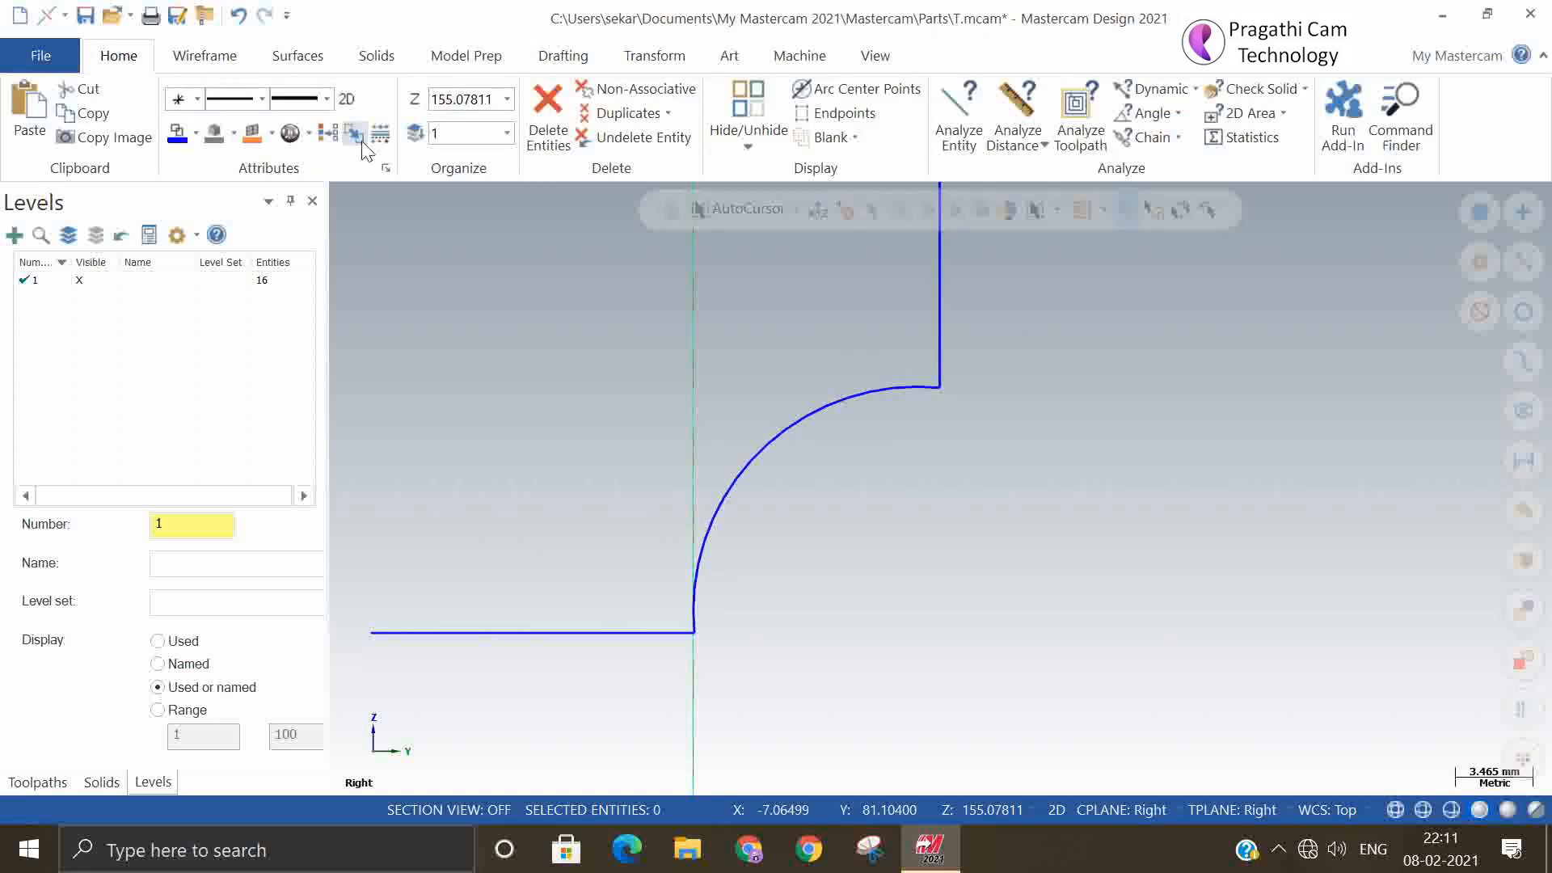
scroll(671, 626, "up", 3)
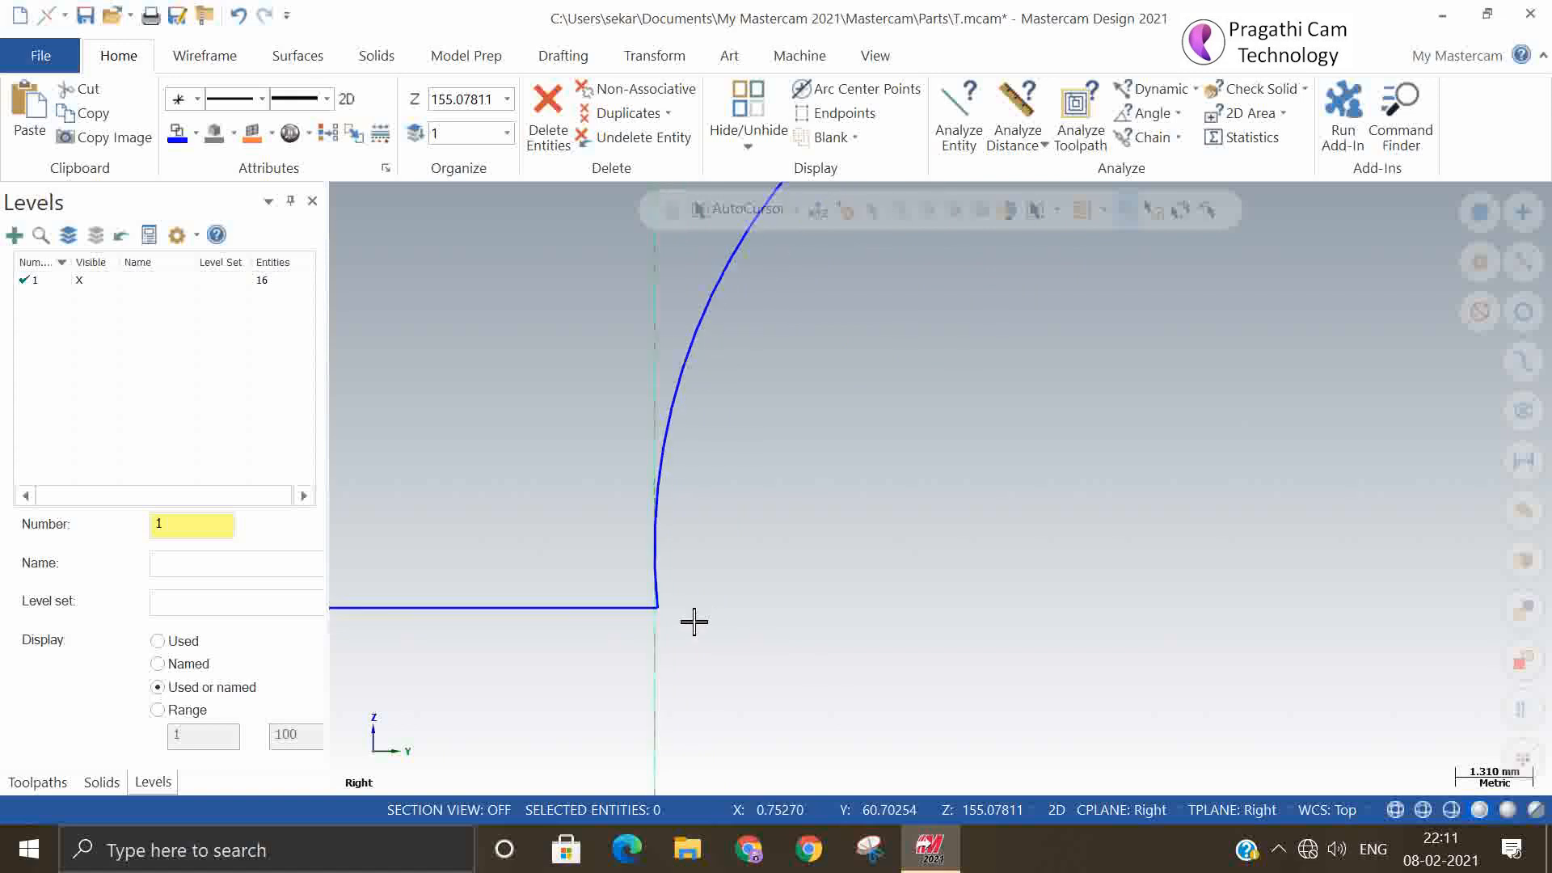
scroll(638, 617, "up", 6)
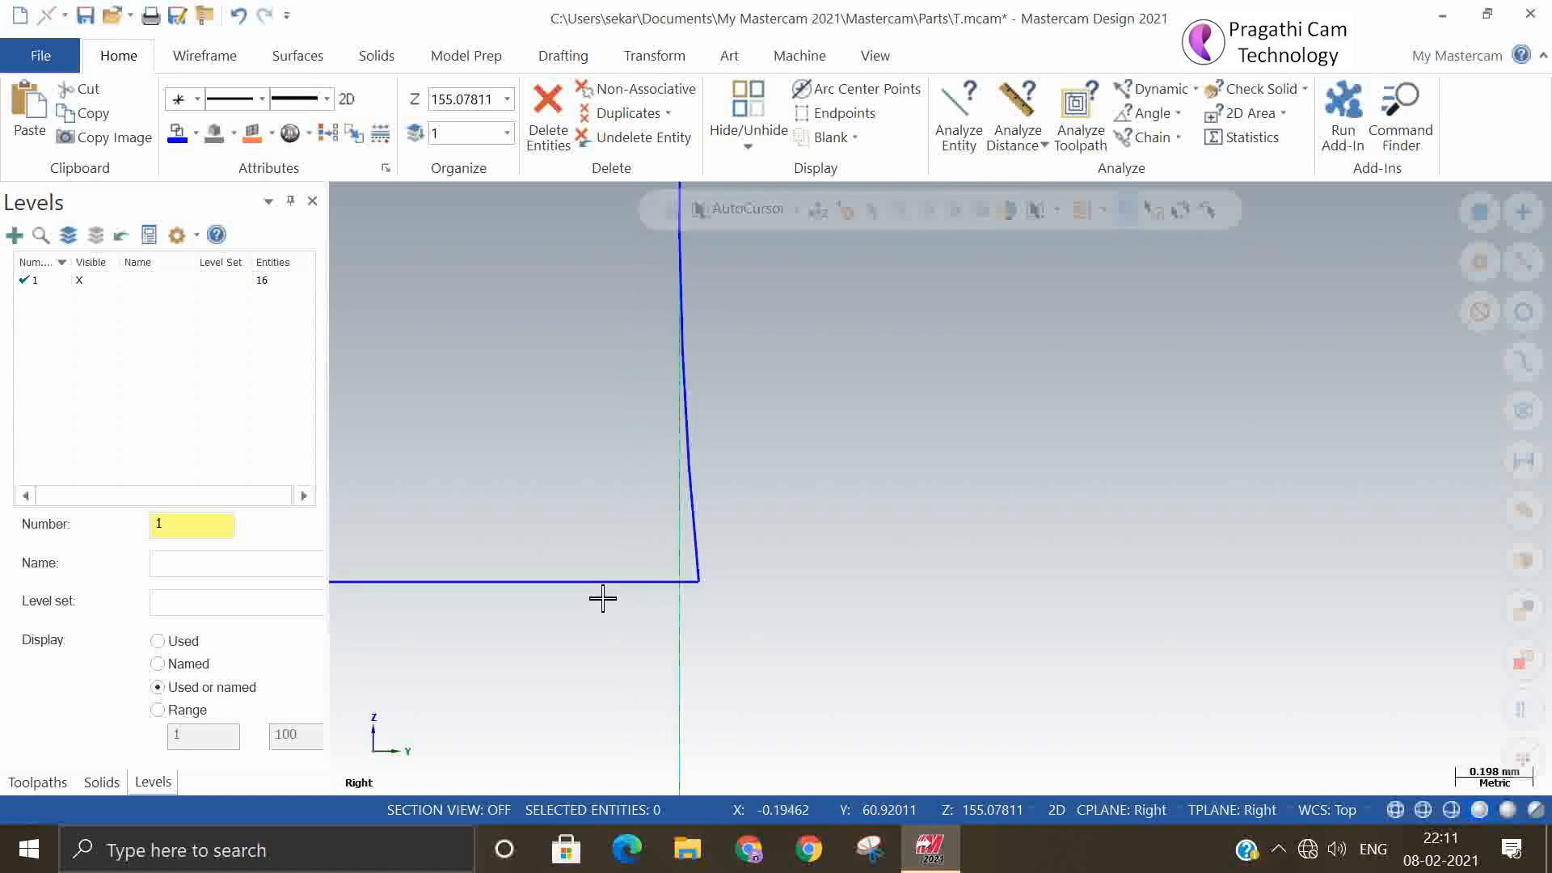
scroll(610, 595, "down", 8)
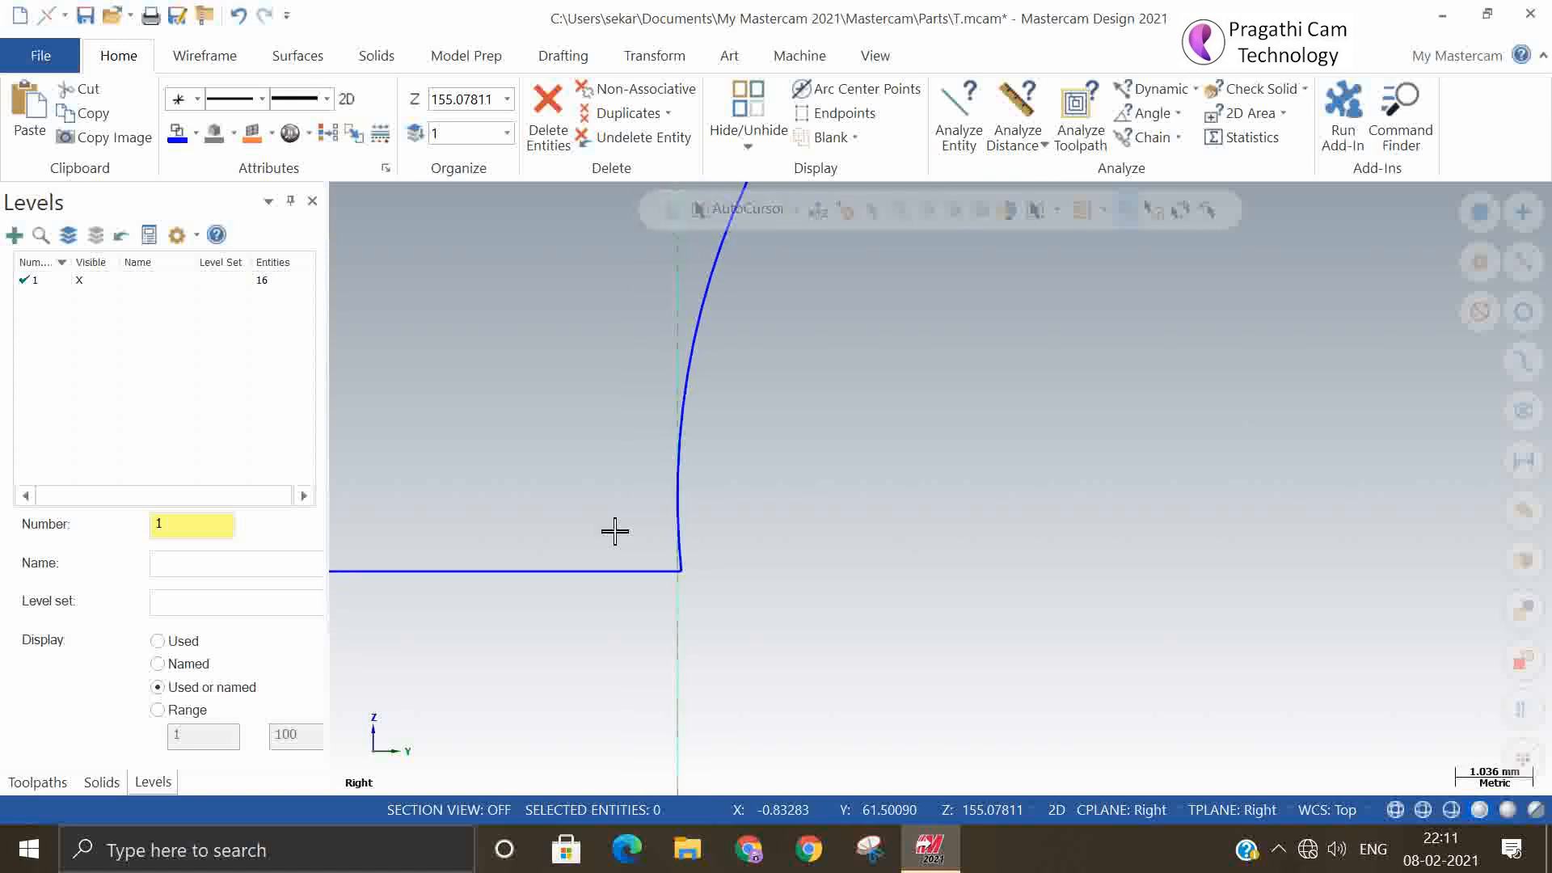
scroll(720, 531, "down", 3)
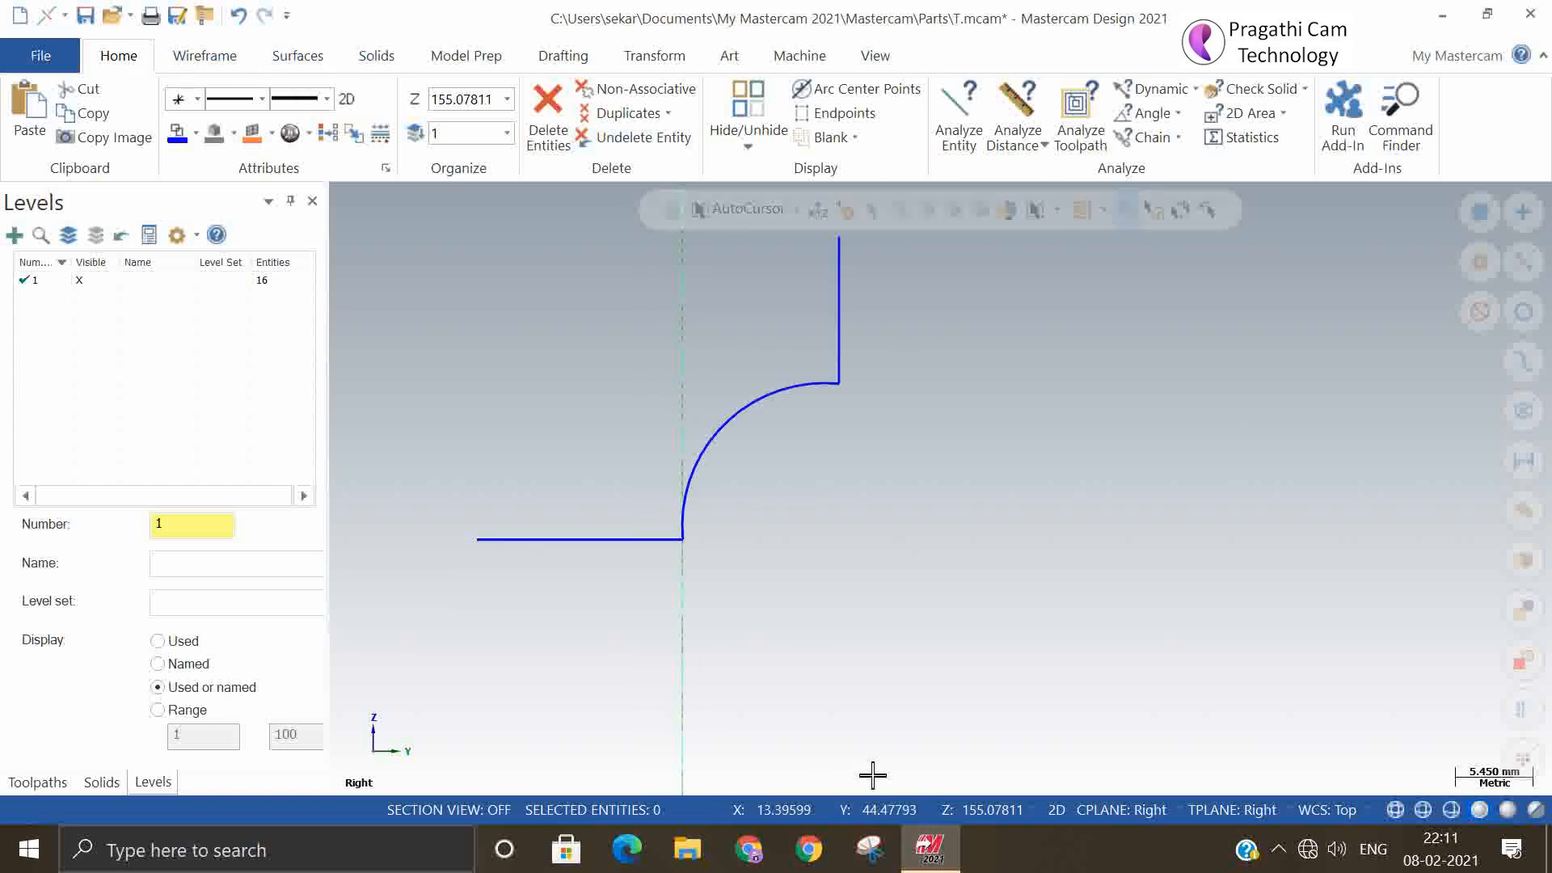
- Set the construction depth from the corner where the edge curve meets the horizontal line
left_click(951, 812)
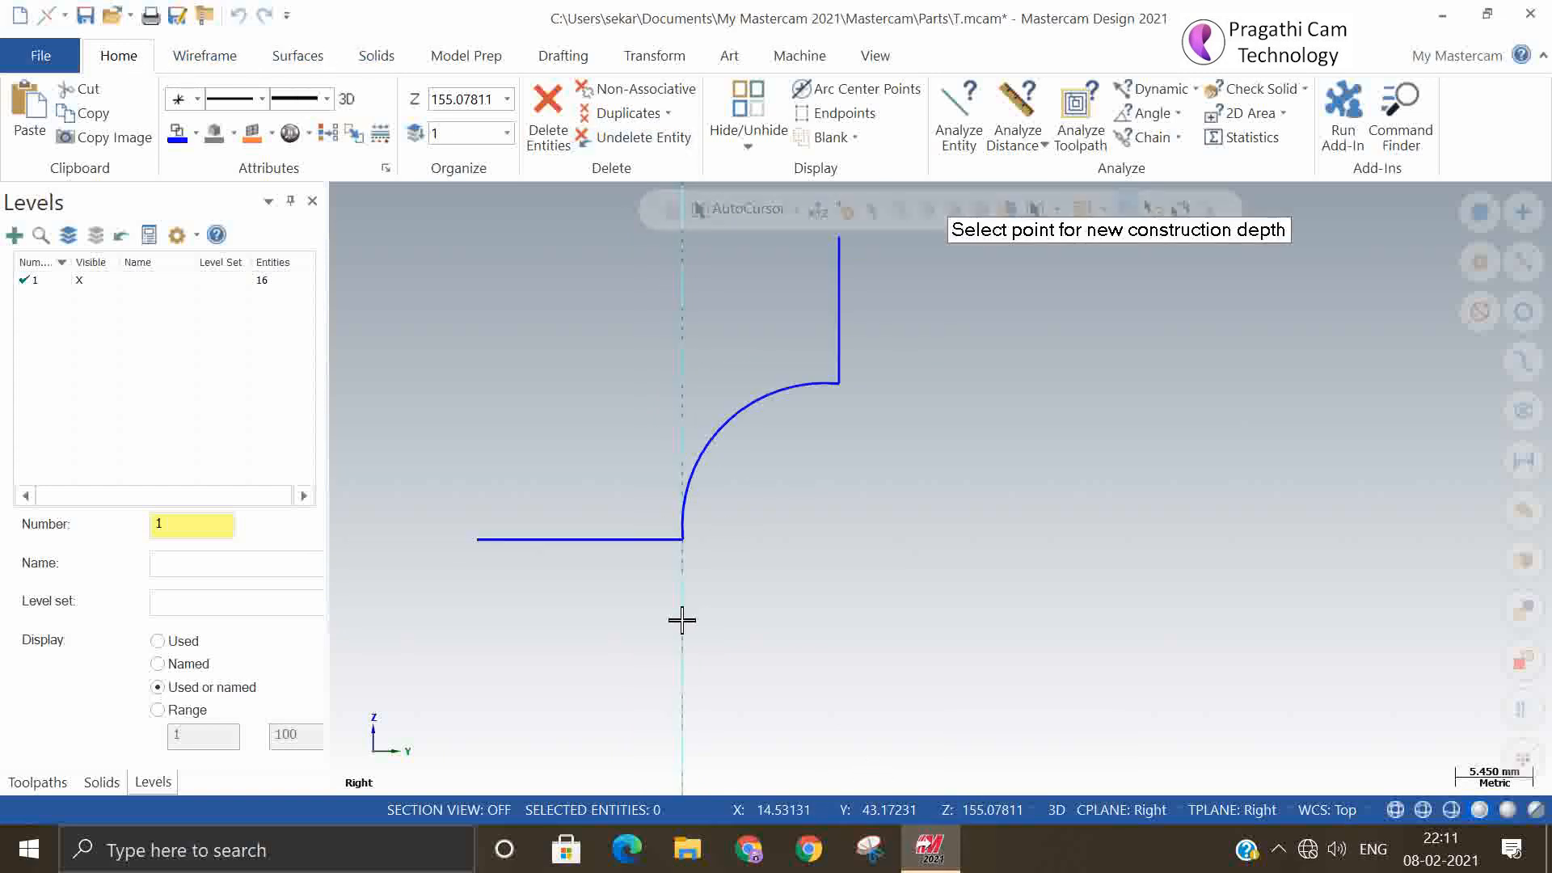
left_click(687, 545)
middle_click_drag(877, 597, 968, 730)
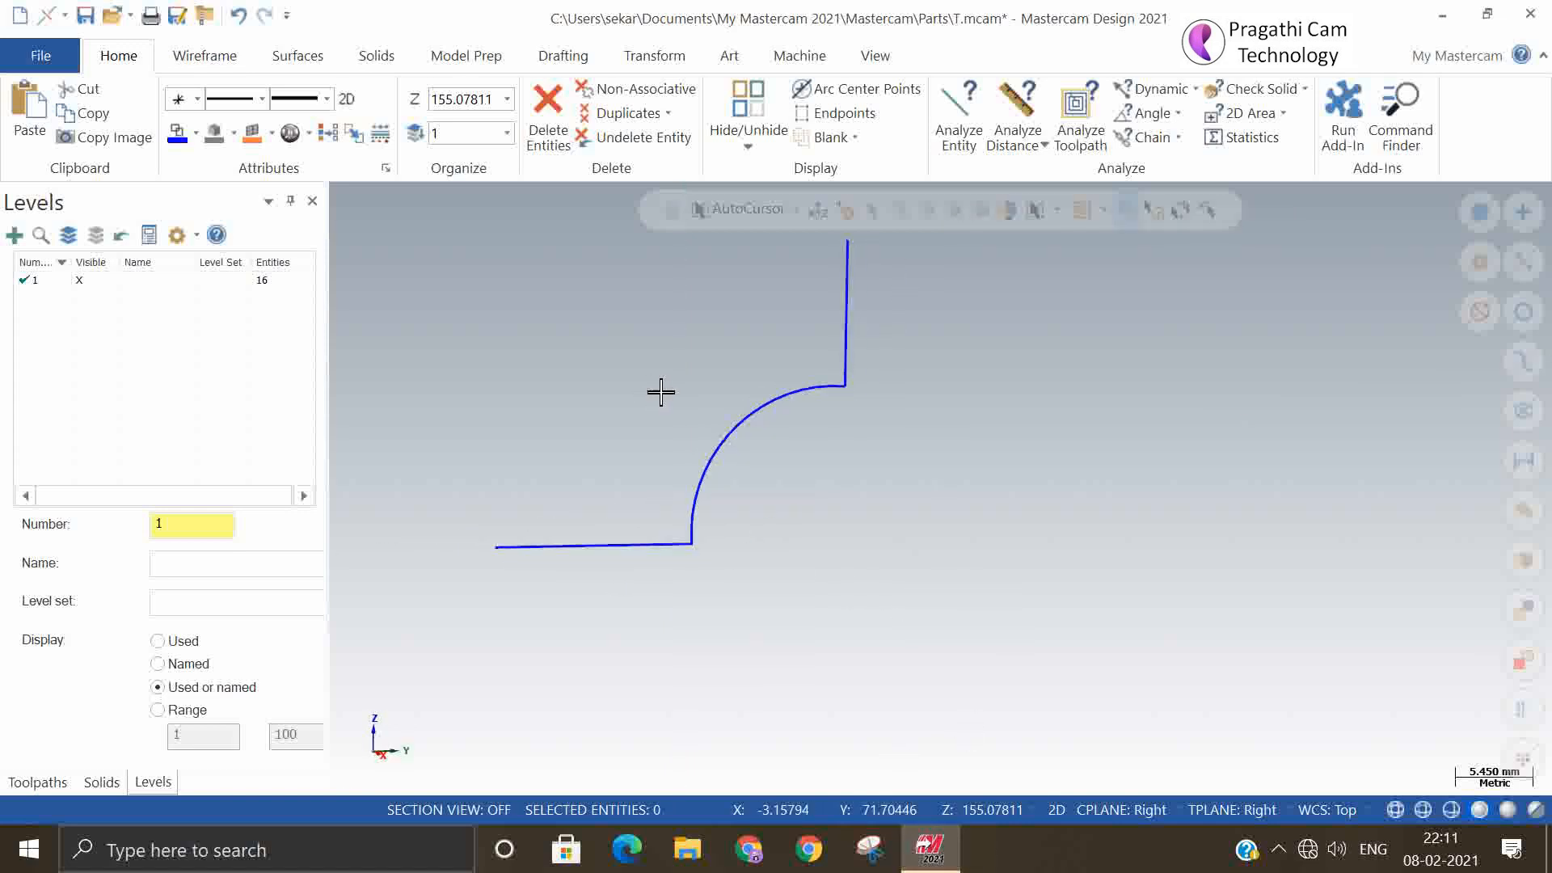
- Fillet the edge curve's corners with the vertical and horizontal lines at radius 0.5, with entities trimmed
left_click(203, 58)
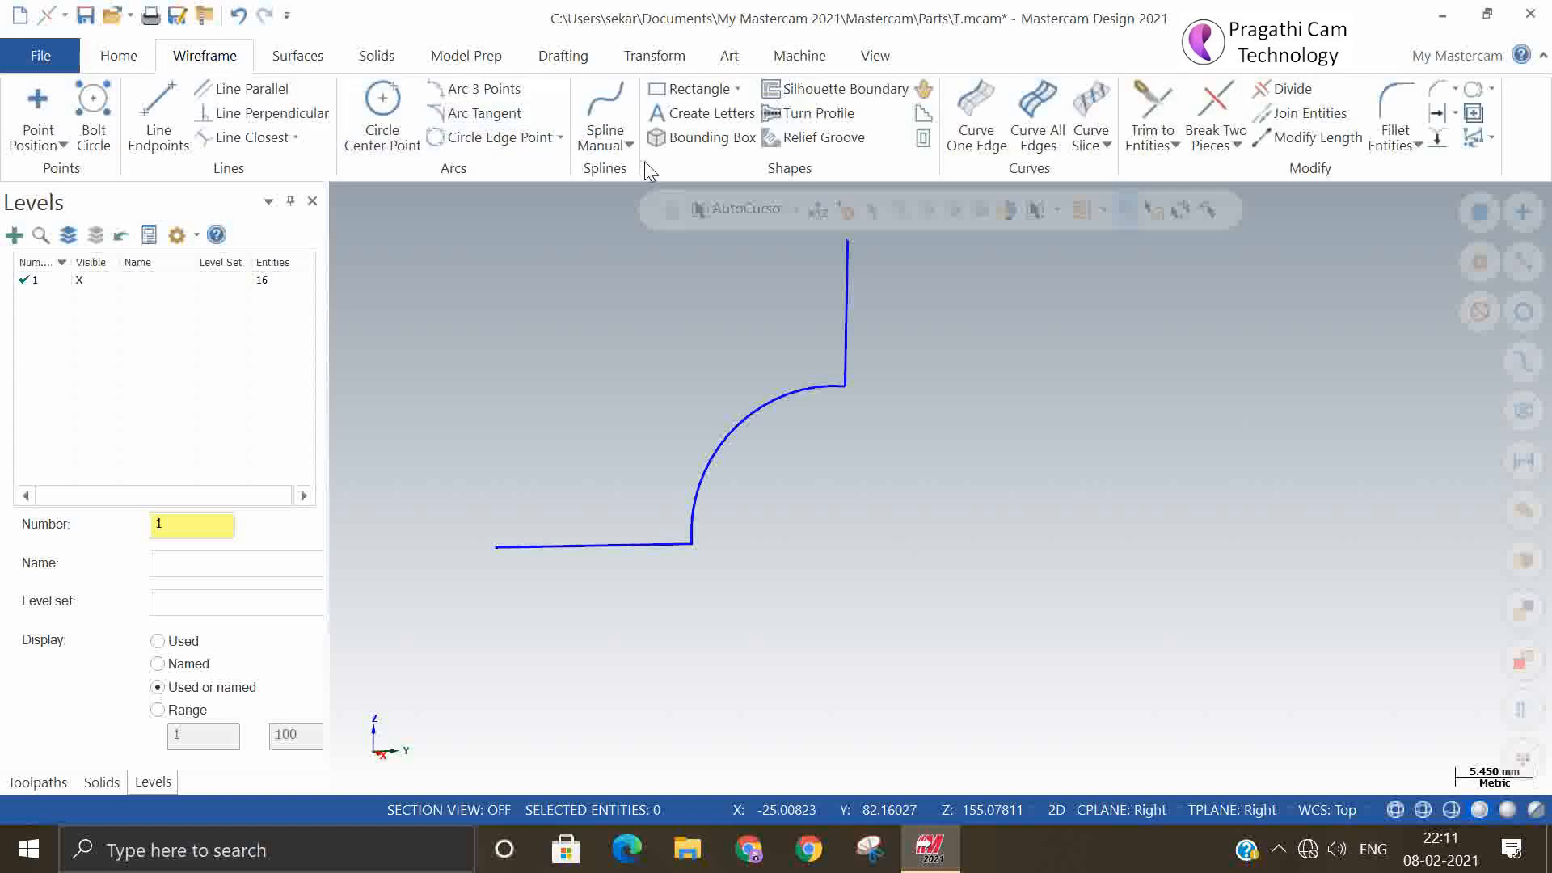
left_click(1408, 105)
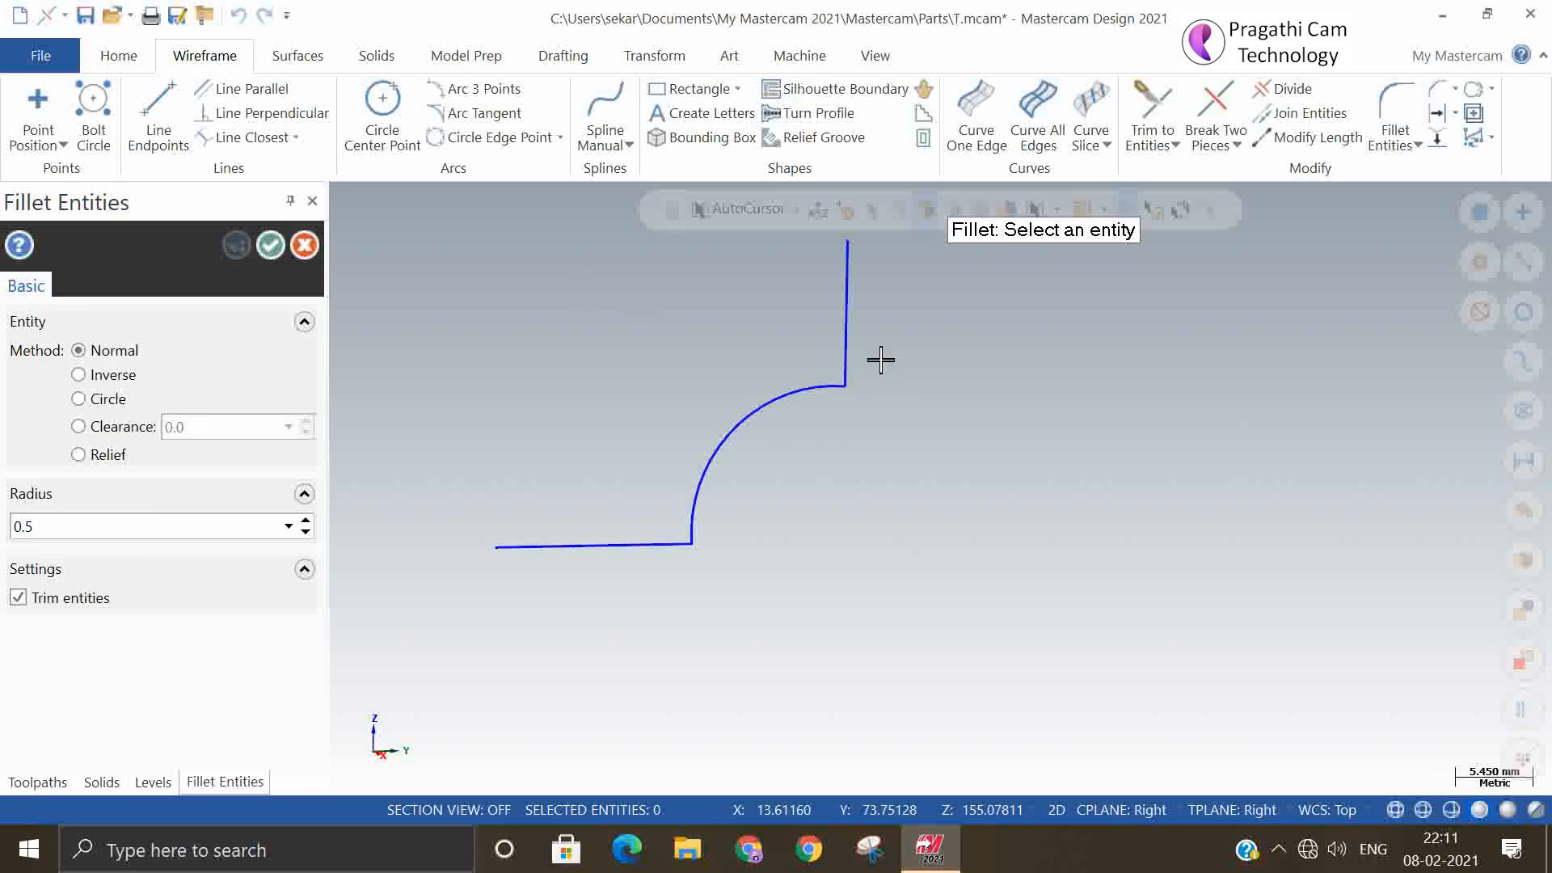
left_click(846, 366)
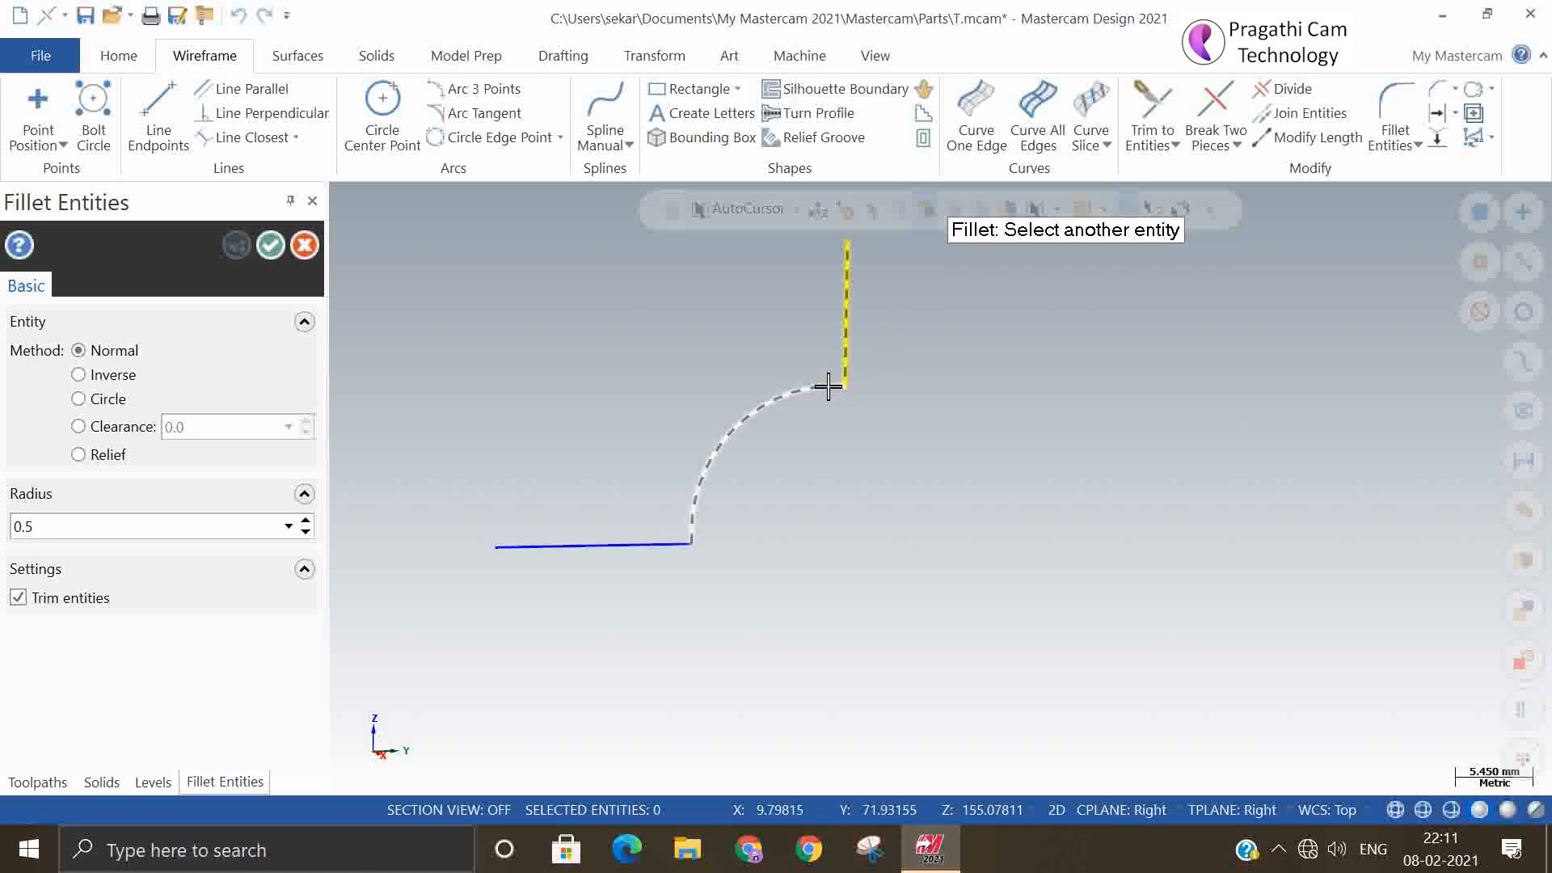
left_click(670, 540)
left_click(265, 251)
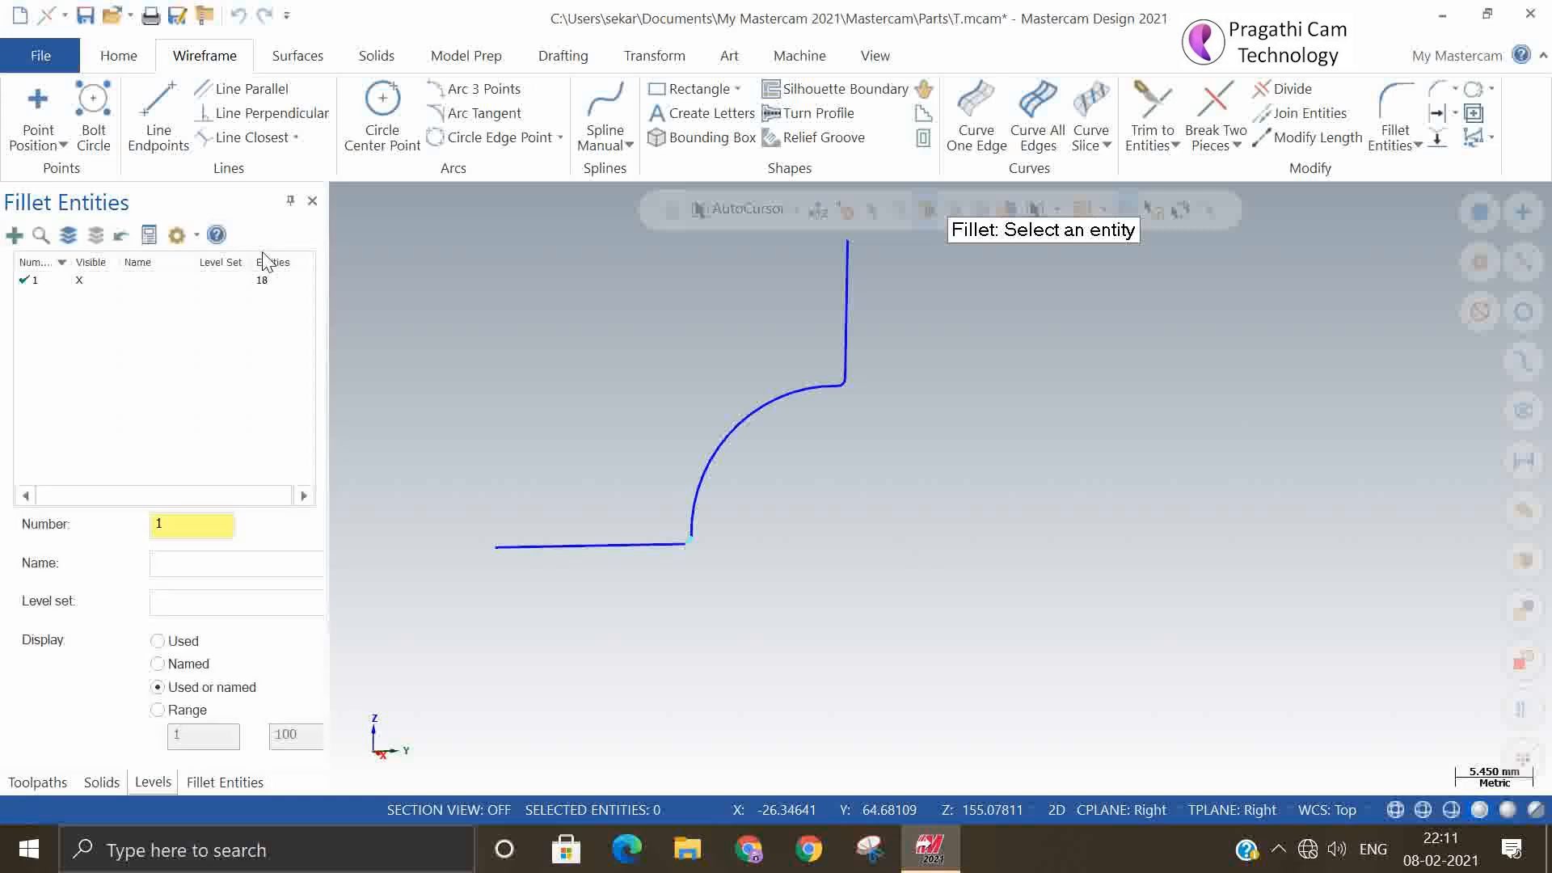
scroll(585, 513, "up", 2)
scroll(811, 622, "down", 2)
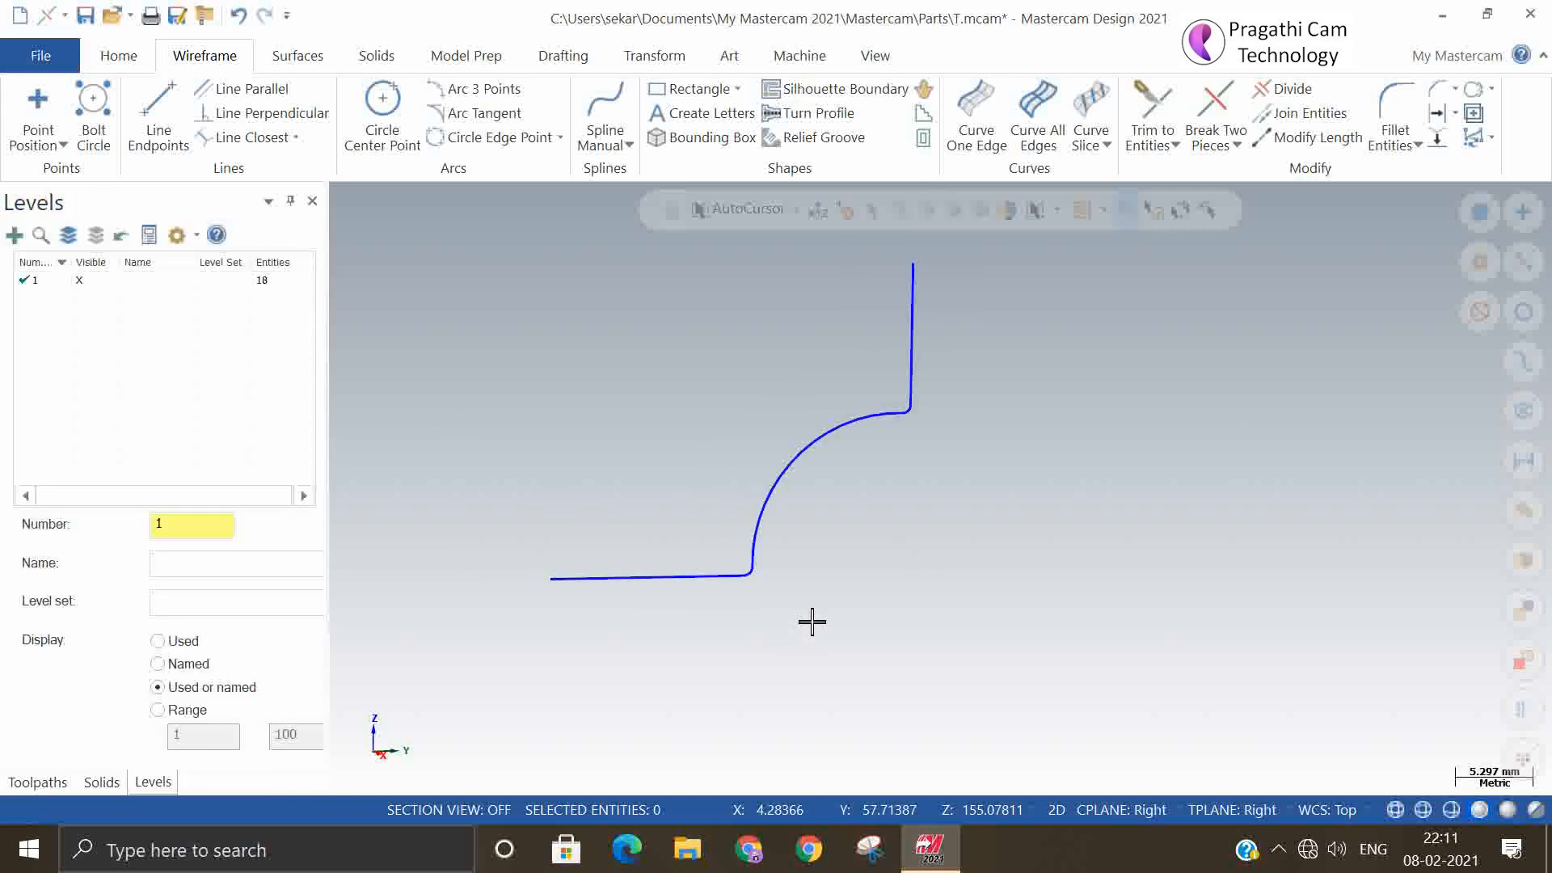
- Restore the hidden geometry and try to trim the end face to a partial chain from the horizontal line to the vertical line or edge curve
key("alt+e")
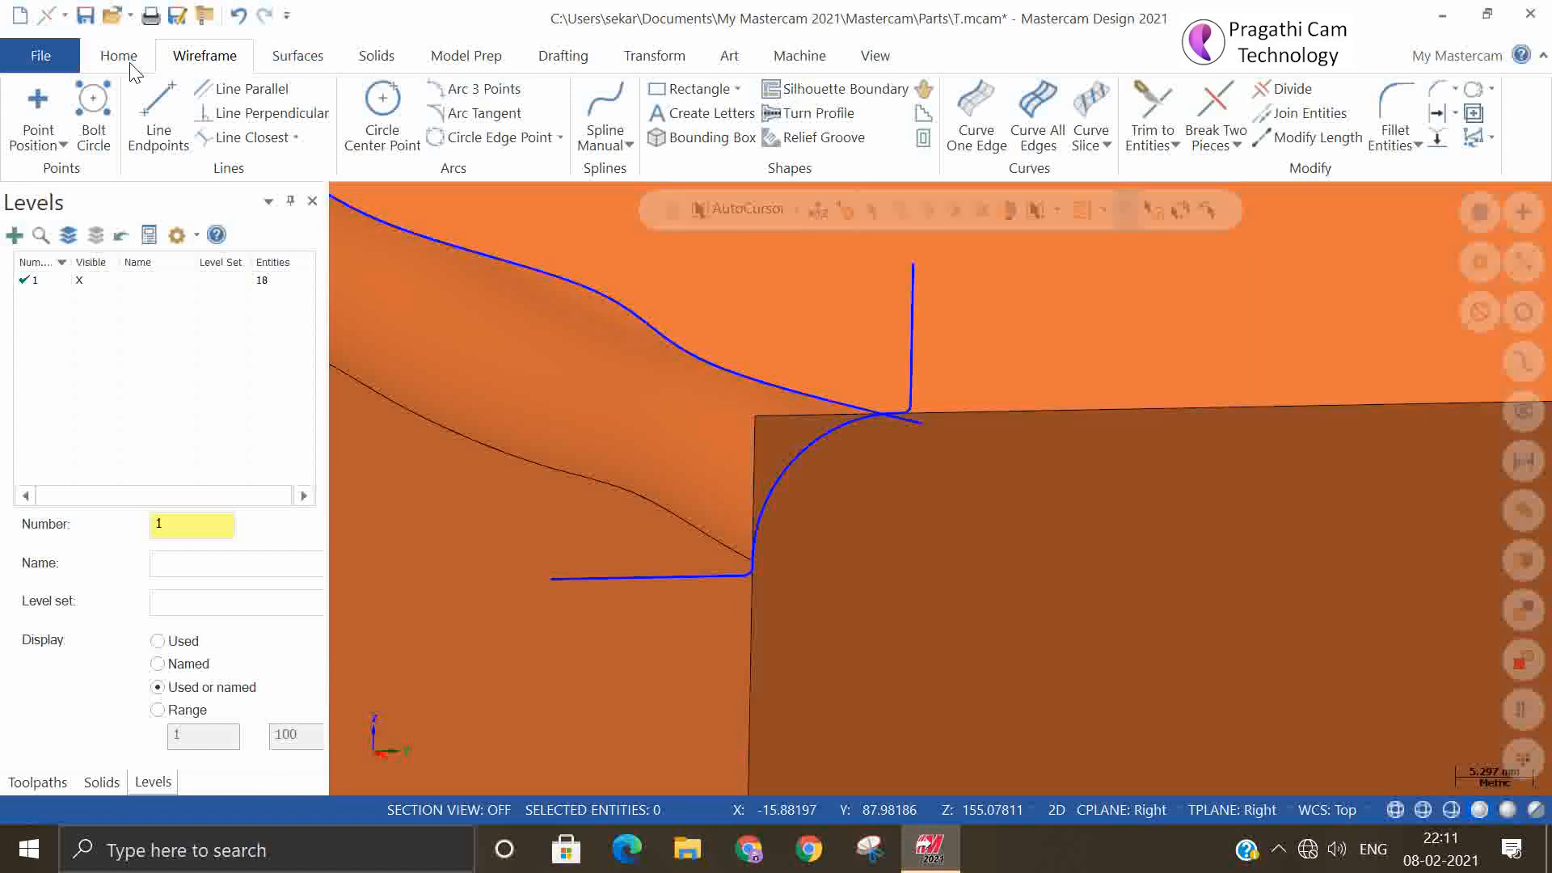
left_click(299, 57)
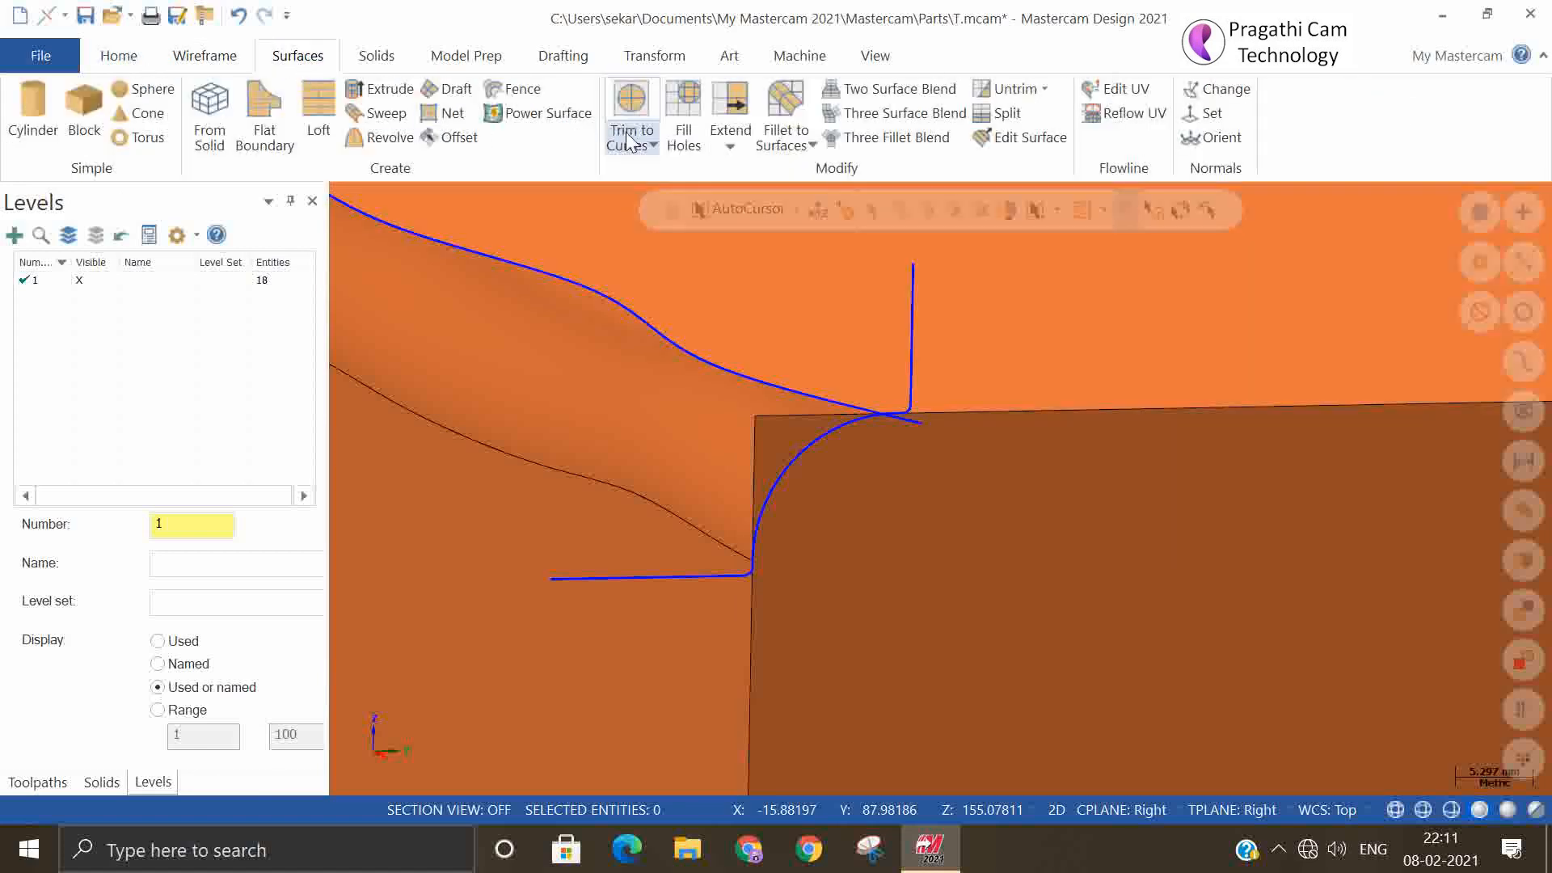
left_click(923, 450)
key("Return")
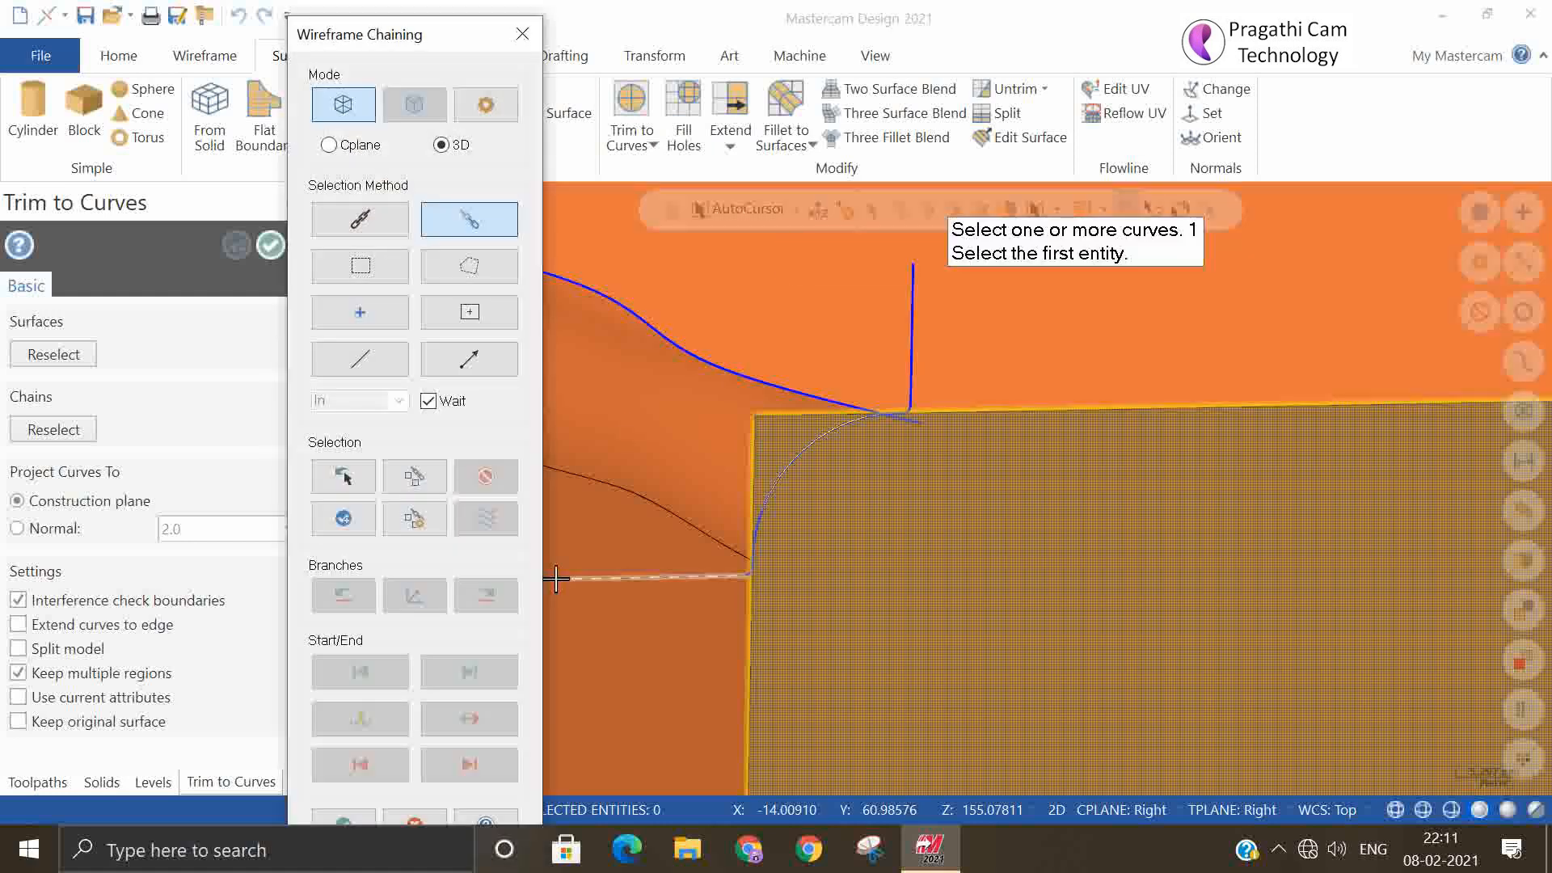
left_click(556, 578)
left_click(909, 306)
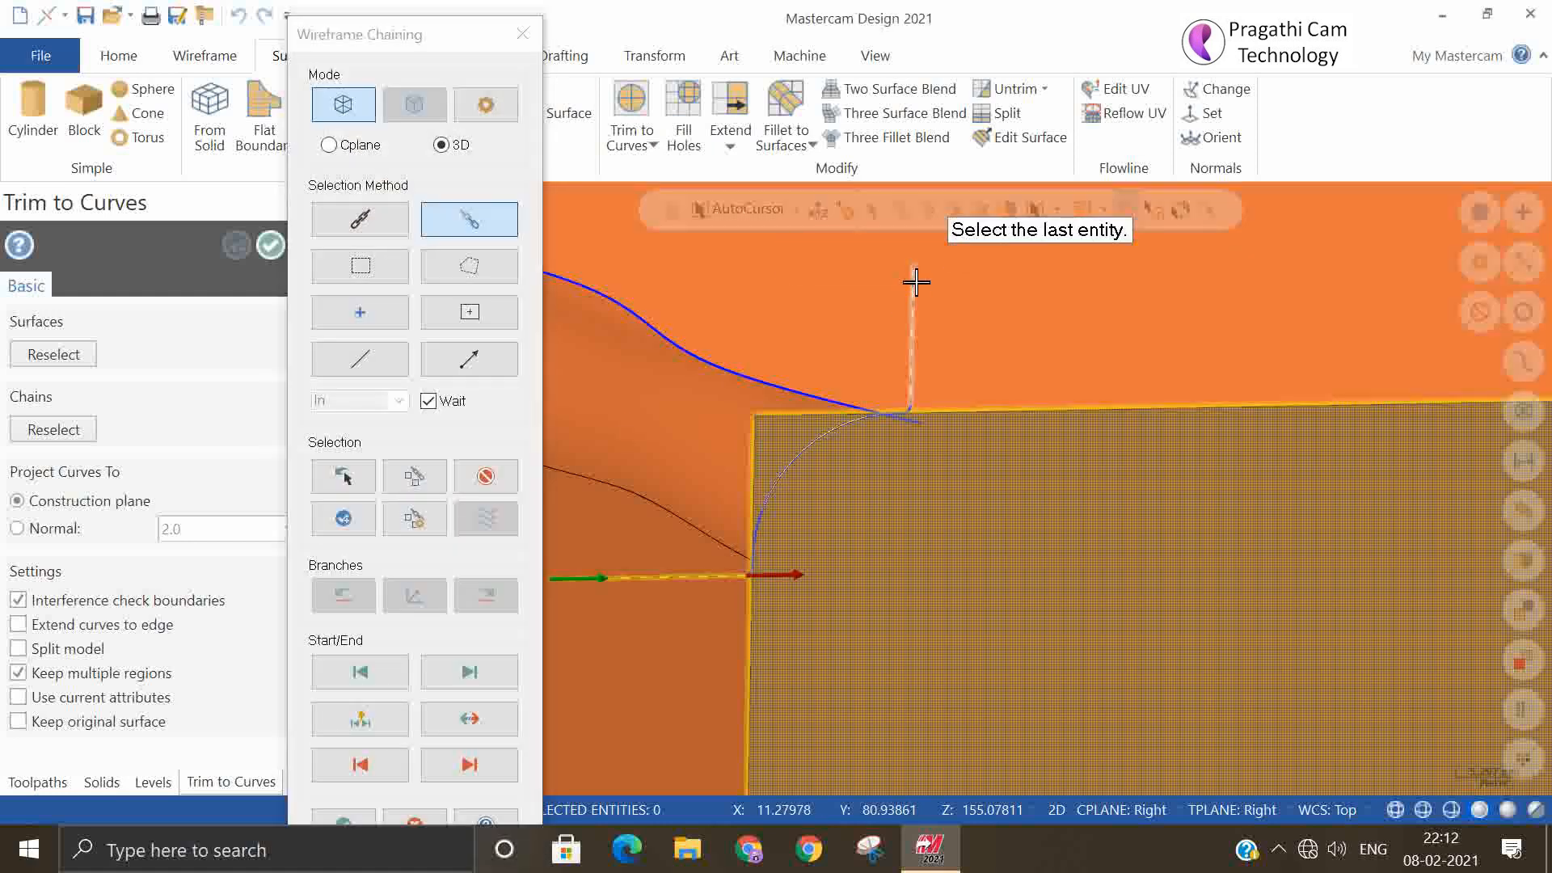
left_click(940, 477)
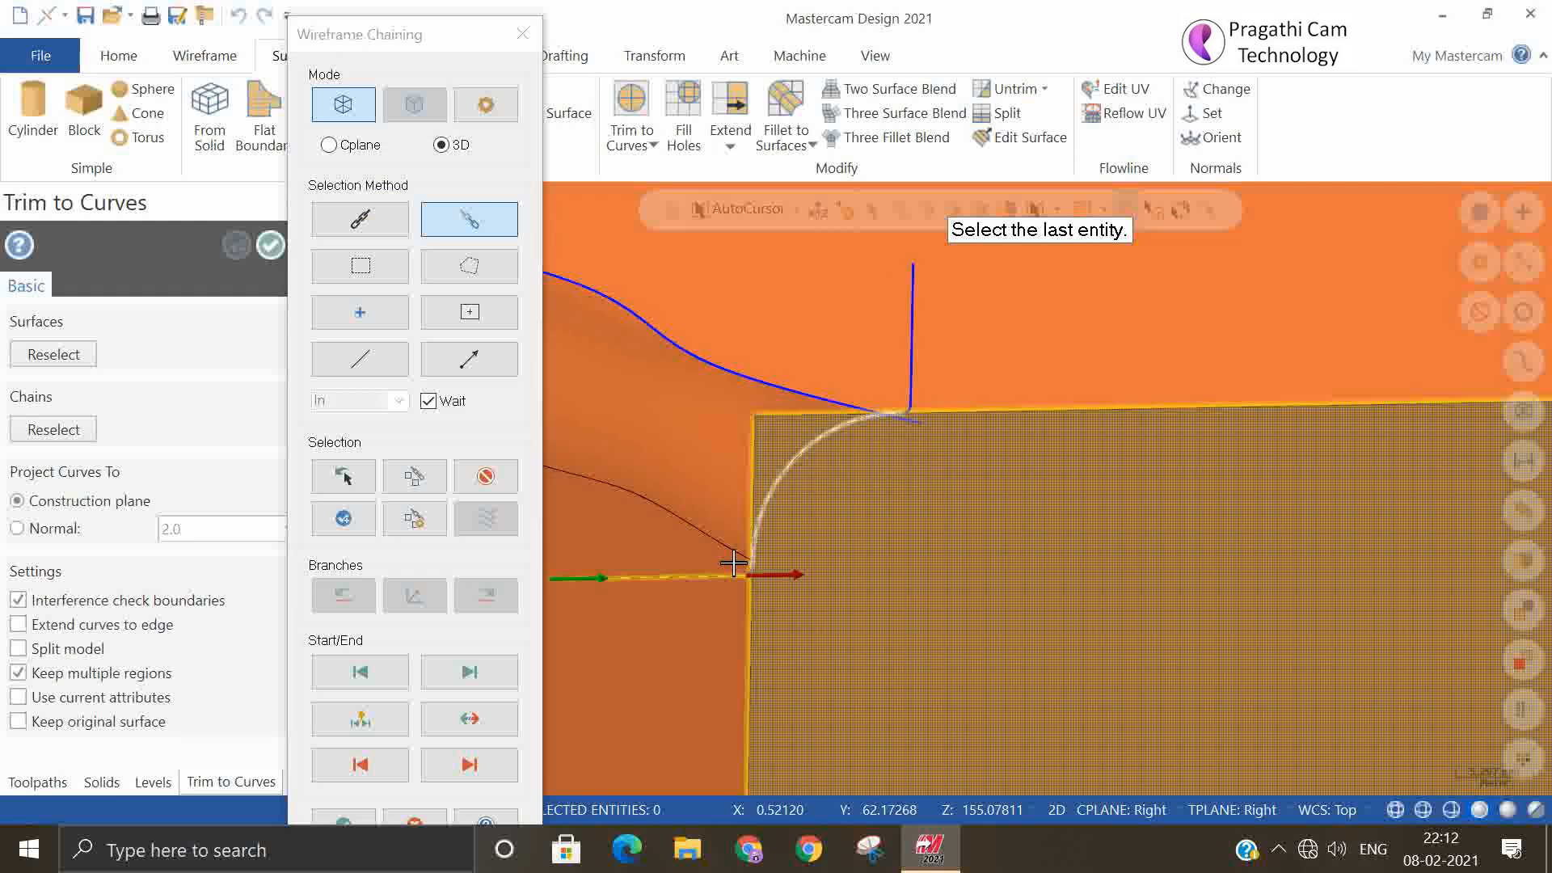
left_click(759, 561)
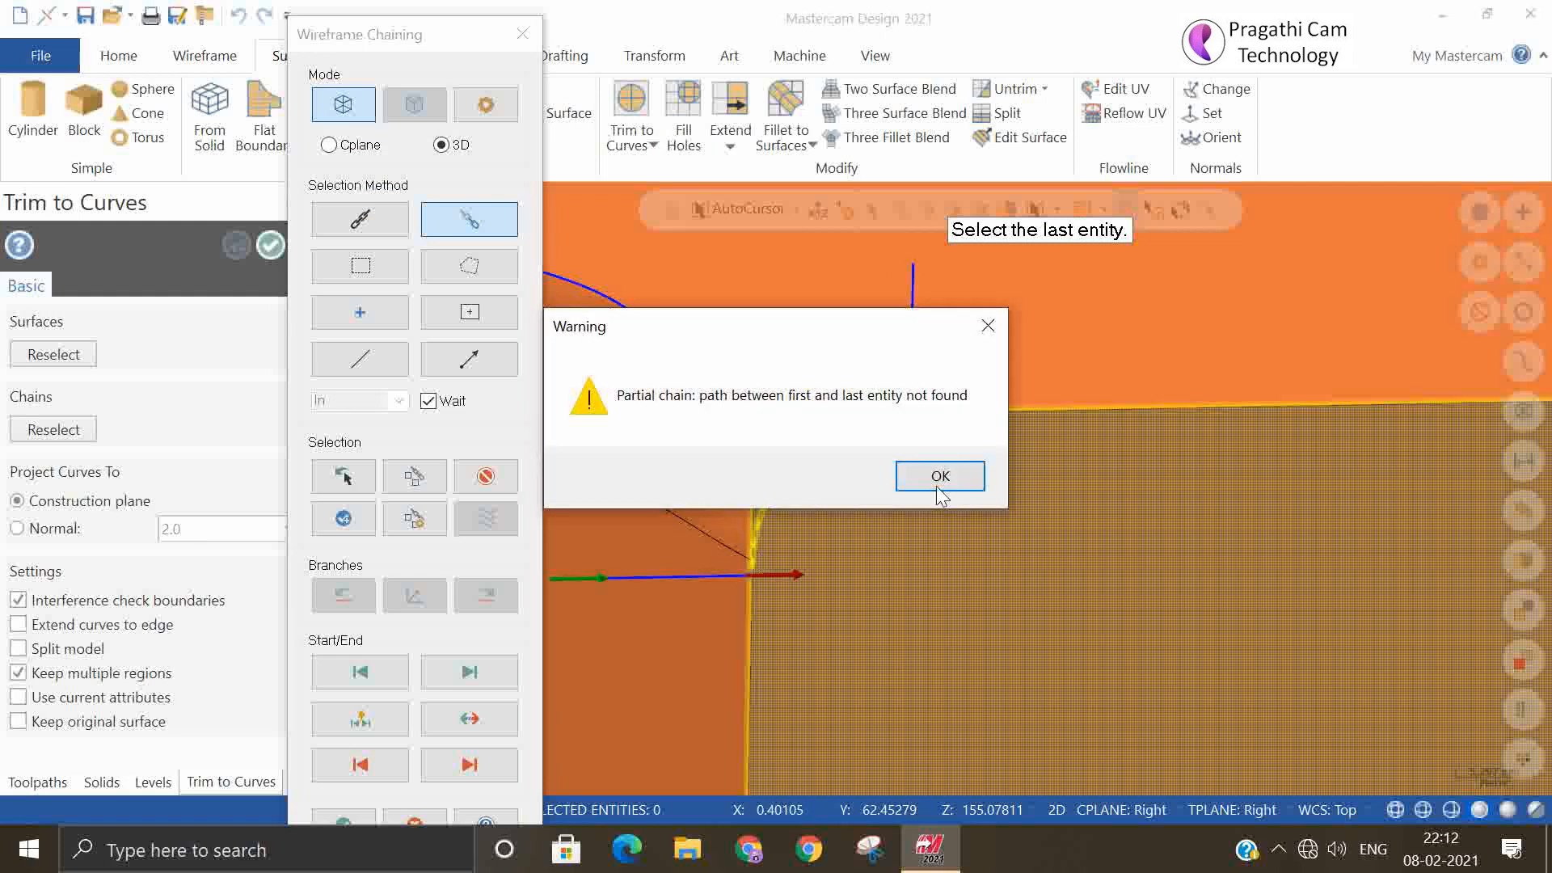
left_click(940, 477)
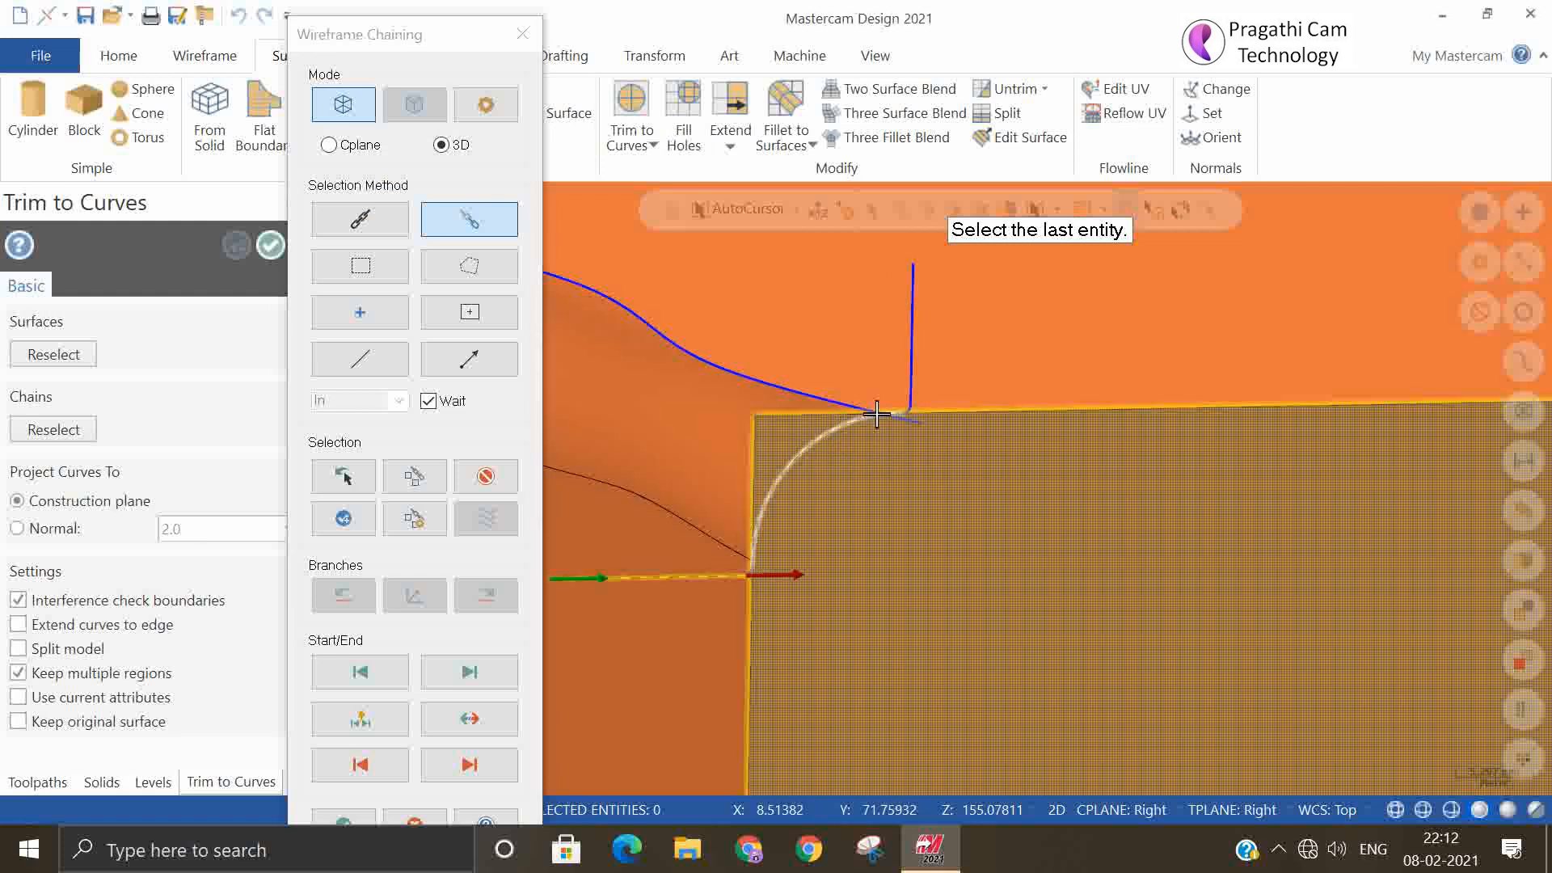
- Retry the partial trim chain from the horizontal line, ending it at the corner fillet and at the edge curve, and leave the command
scroll(759, 598, "up", 4)
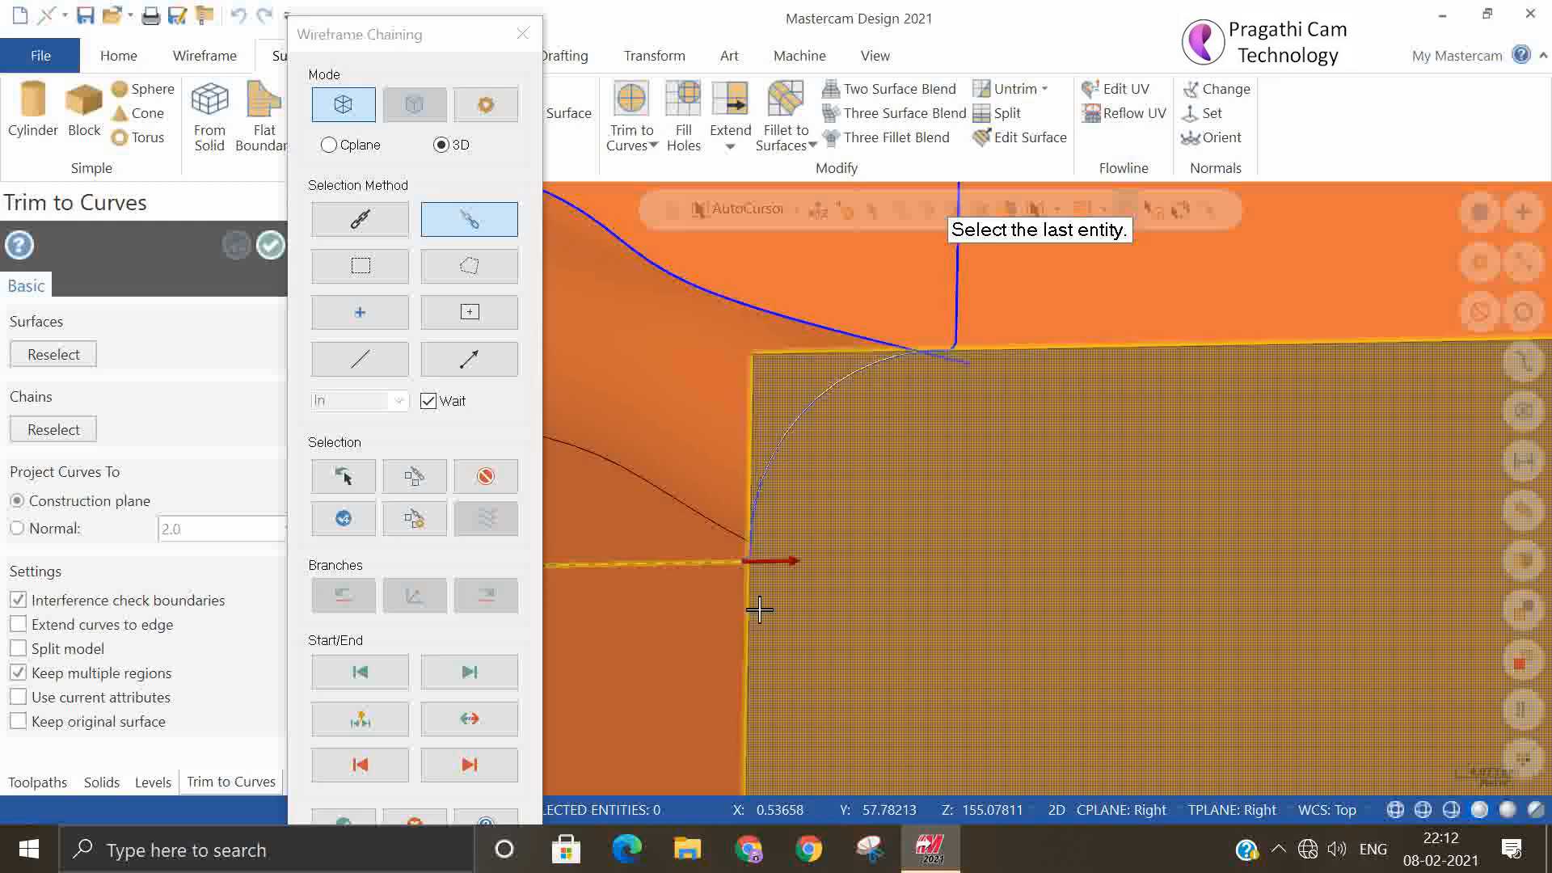
left_click(734, 514)
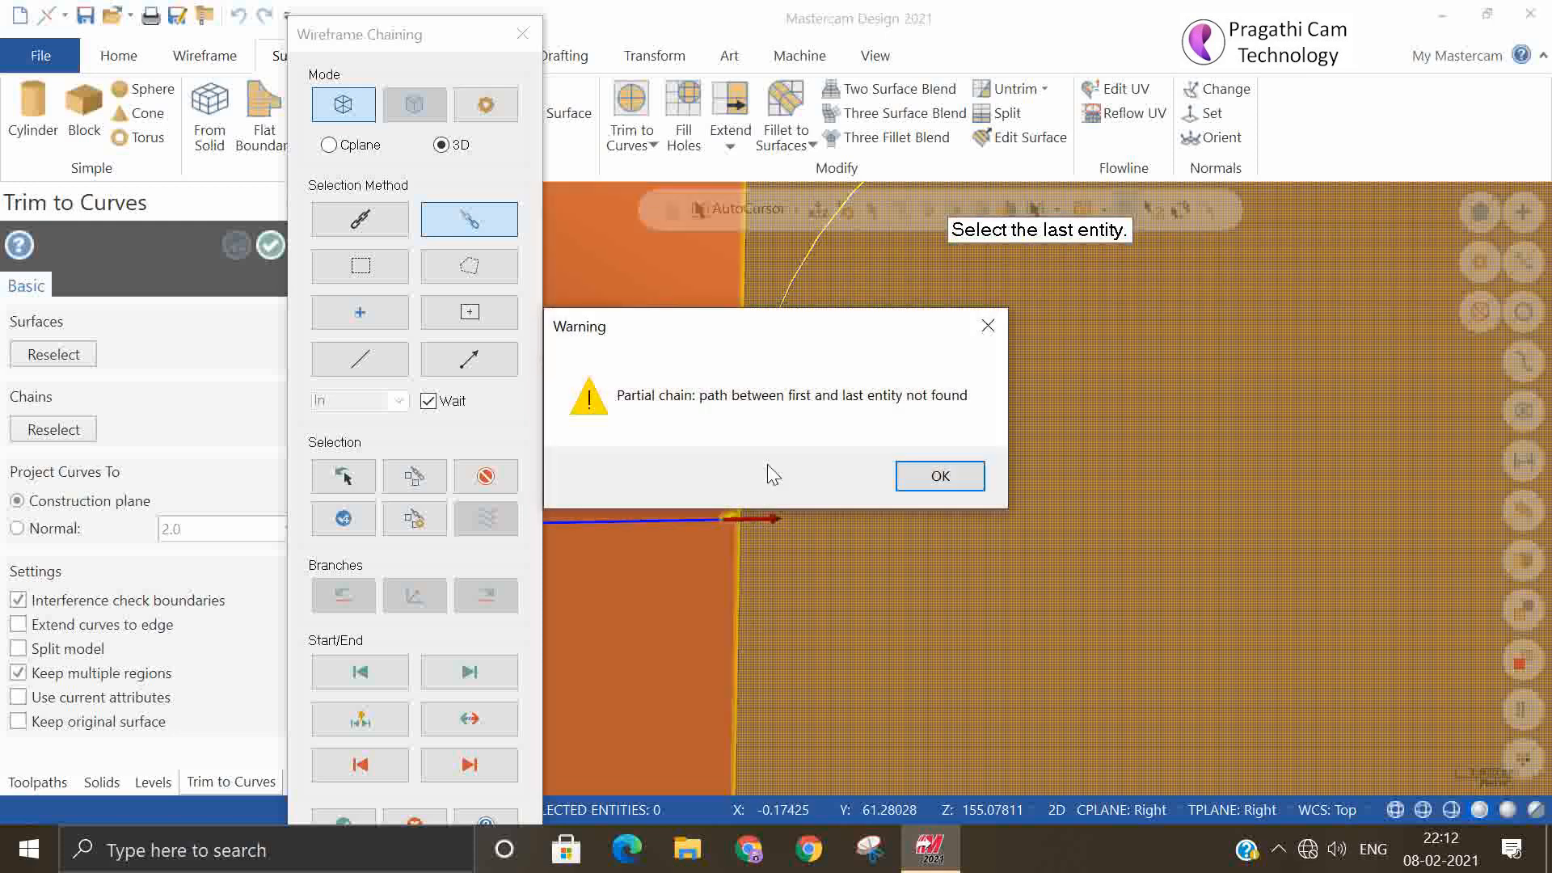
left_click(938, 476)
scroll(716, 521, "up", 2)
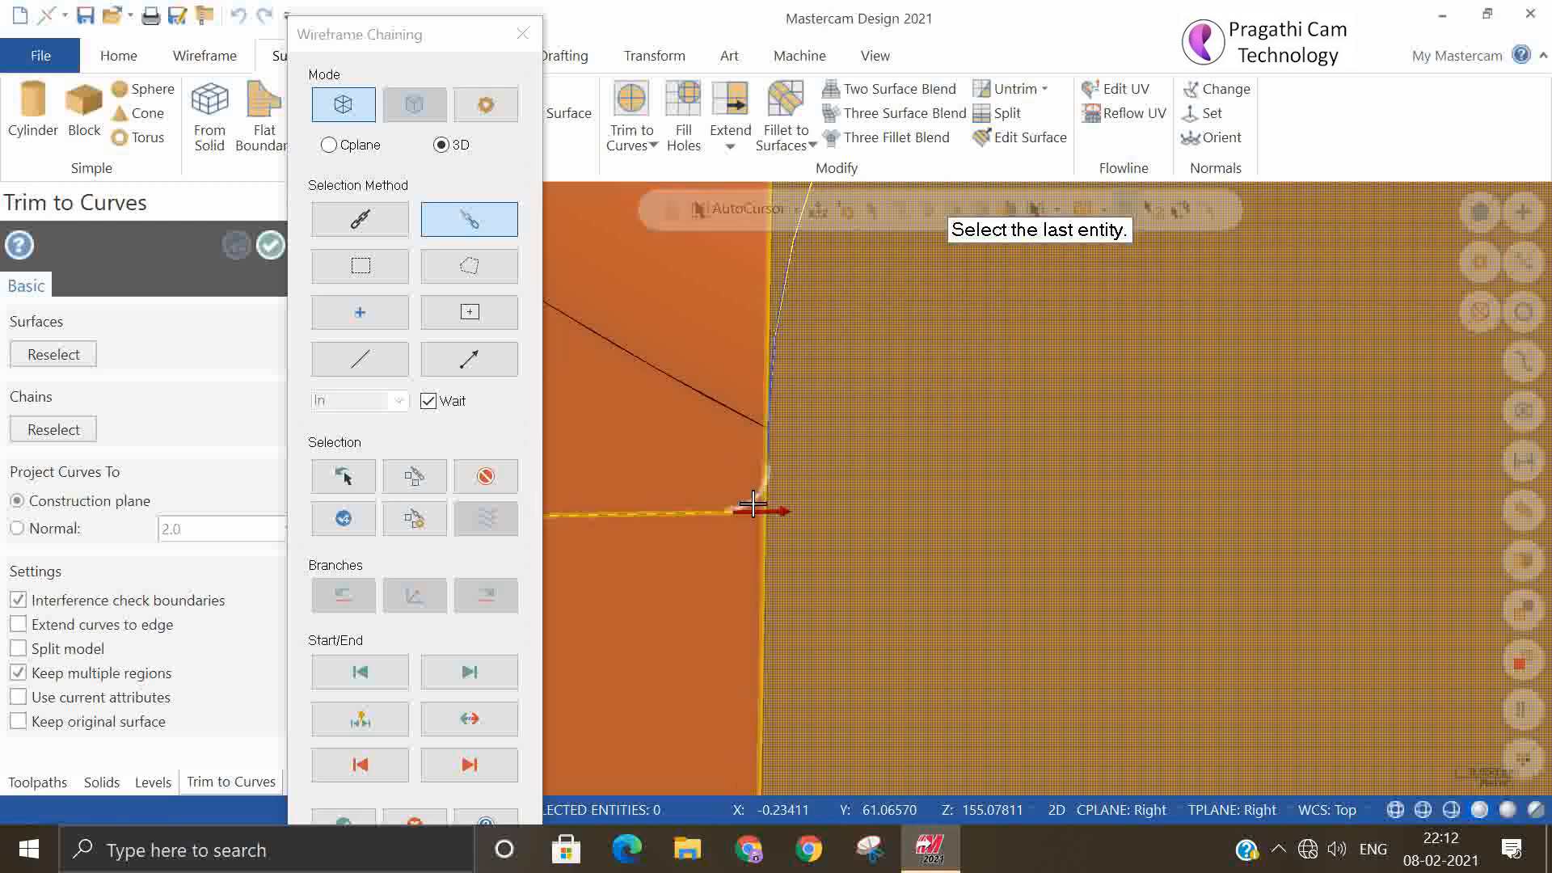
left_click(754, 503)
left_click(918, 482)
scroll(962, 486, "down", 1)
scroll(861, 591, "down", 3)
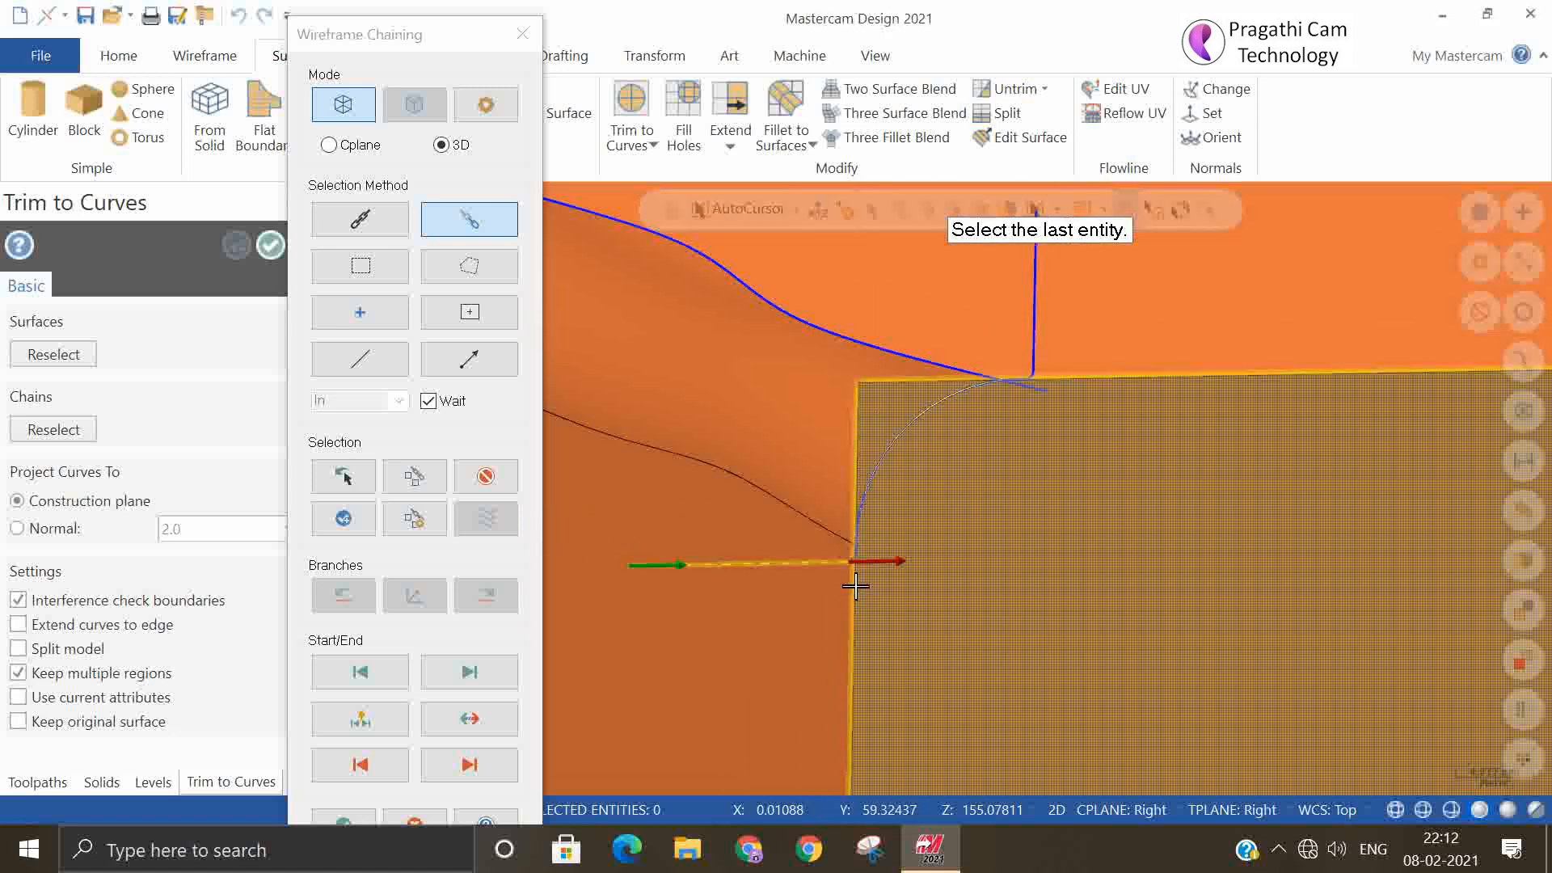
left_click(1006, 394)
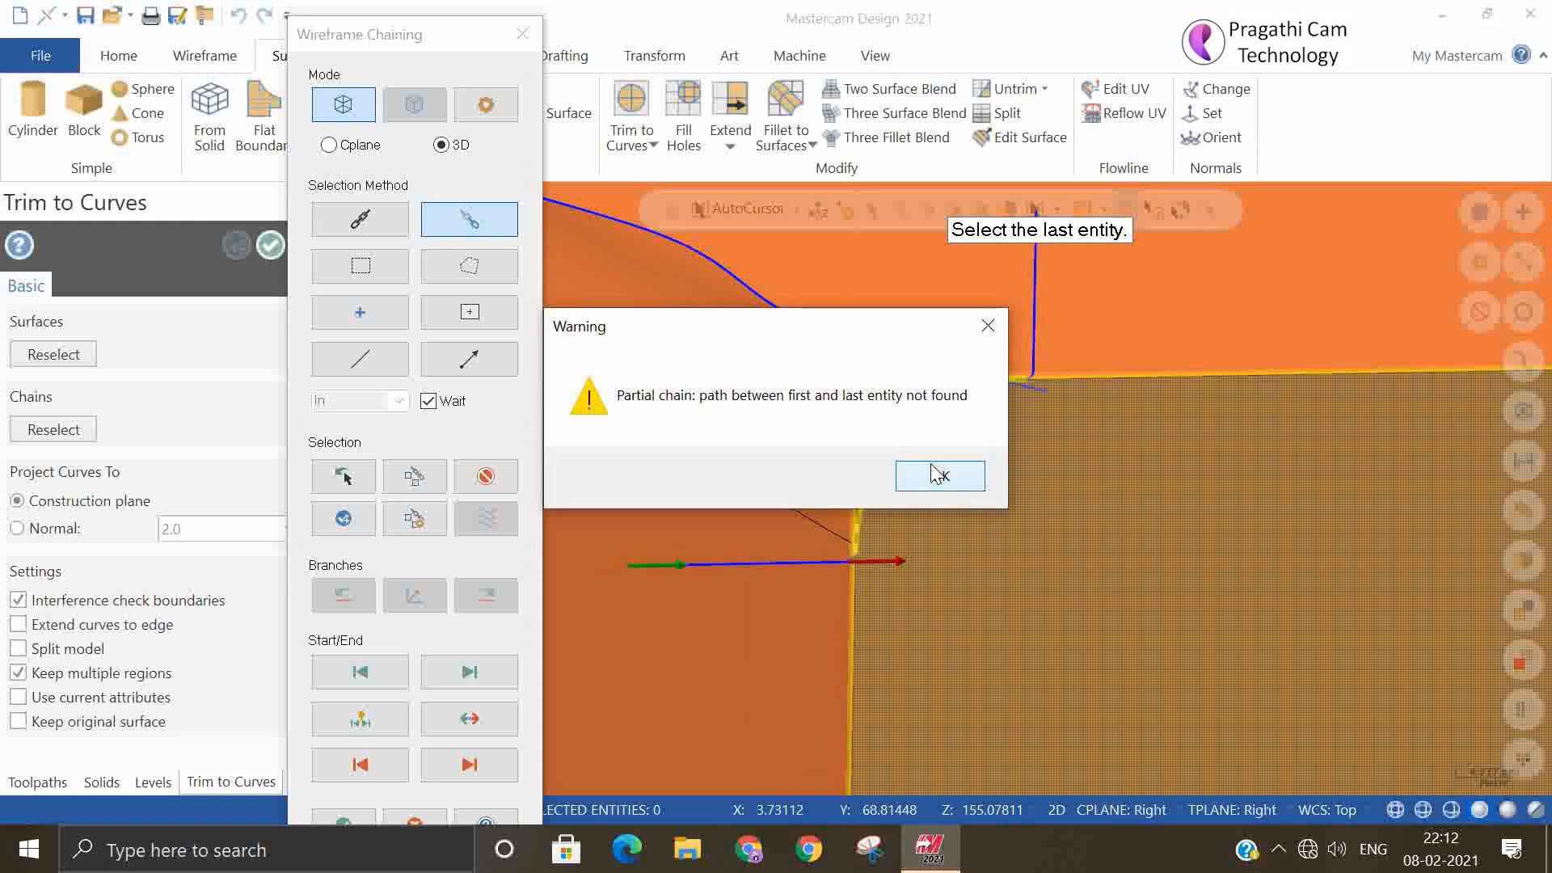
left_click(938, 475)
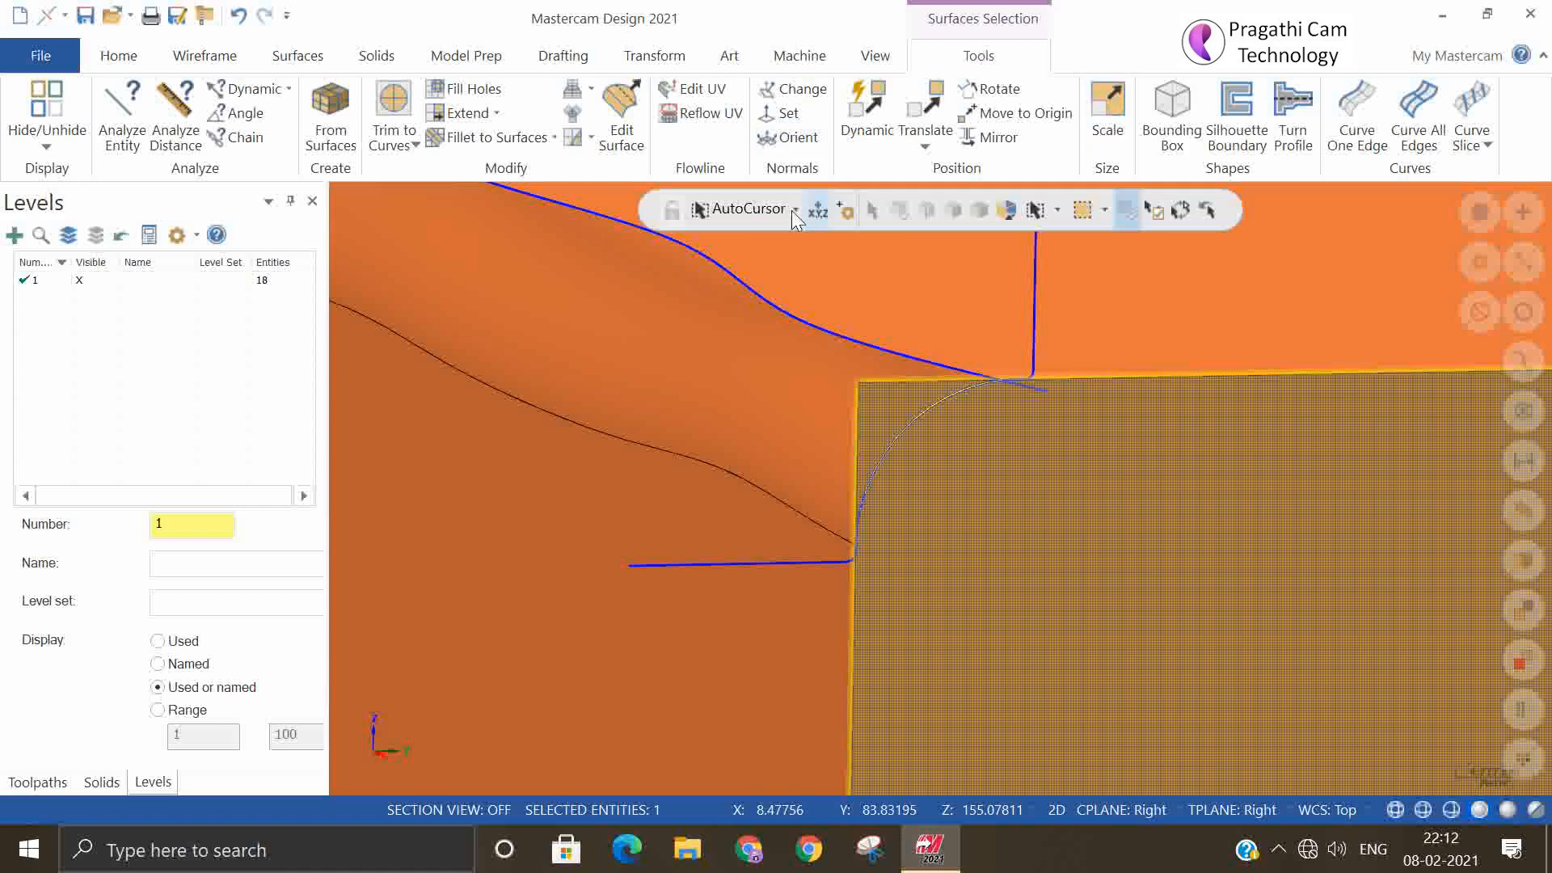
- Chain-select the vertical line, edge curve and horizontal line, and isolate them together with the selected end face
left_click(1057, 210)
left_click(1051, 271)
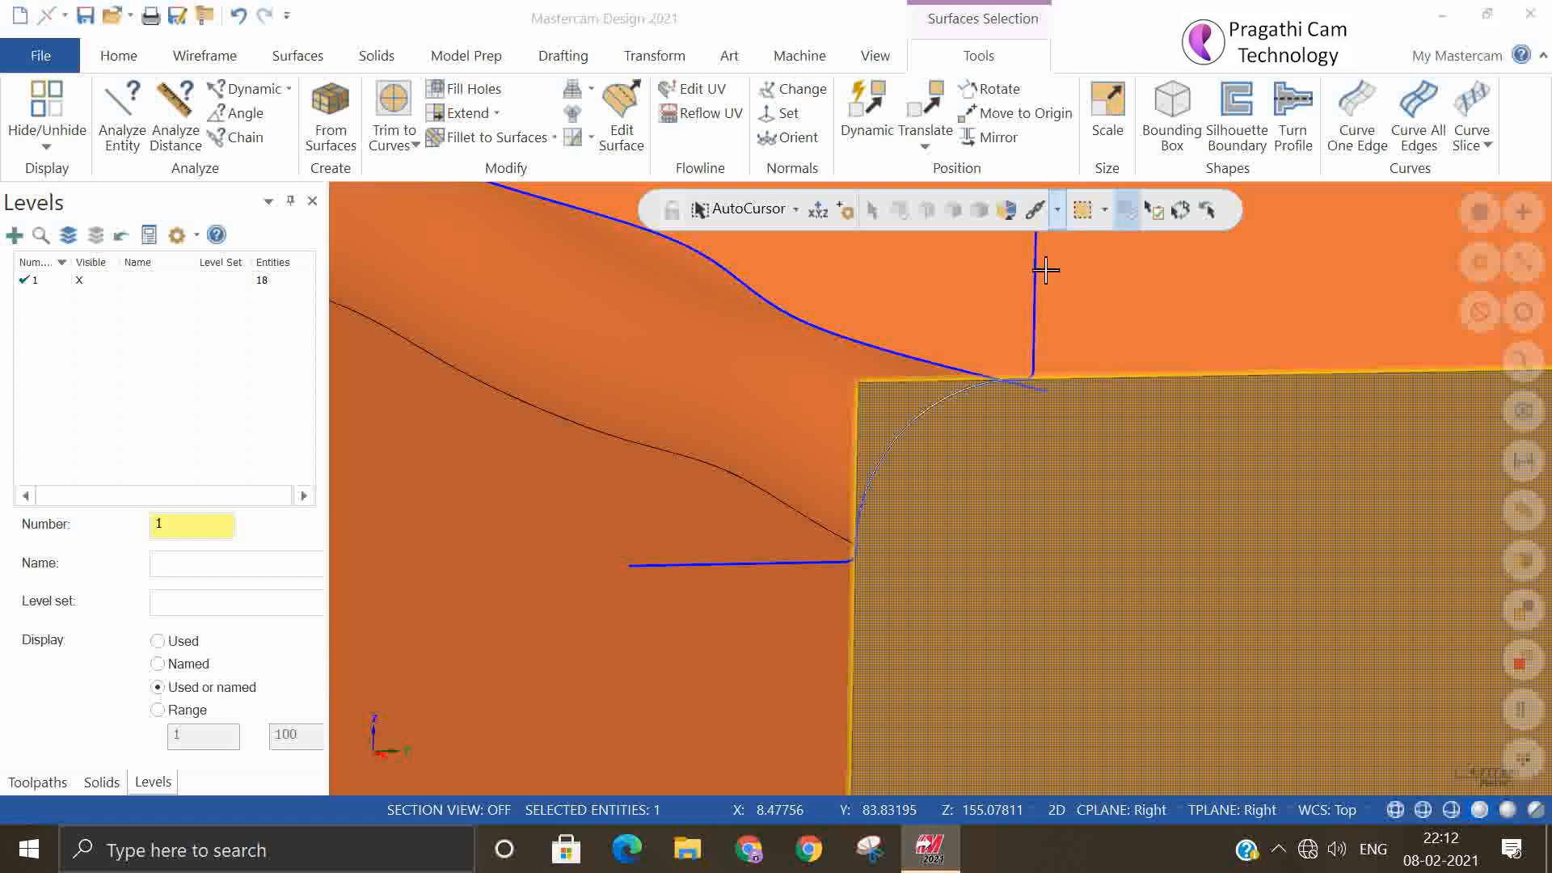
left_click(1034, 310)
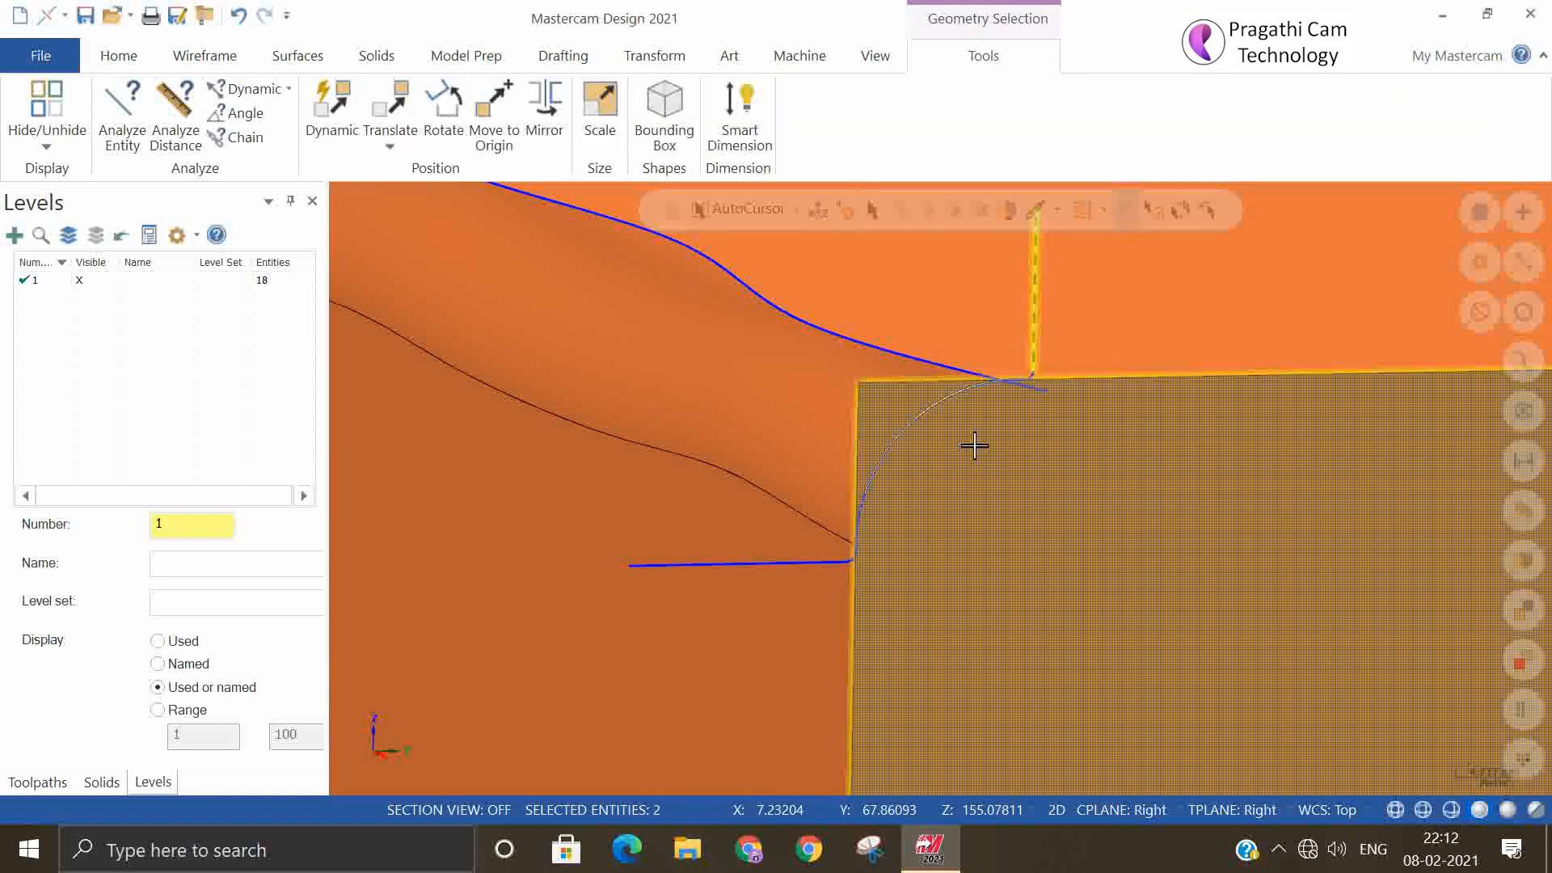
left_click(875, 471)
left_click(767, 560)
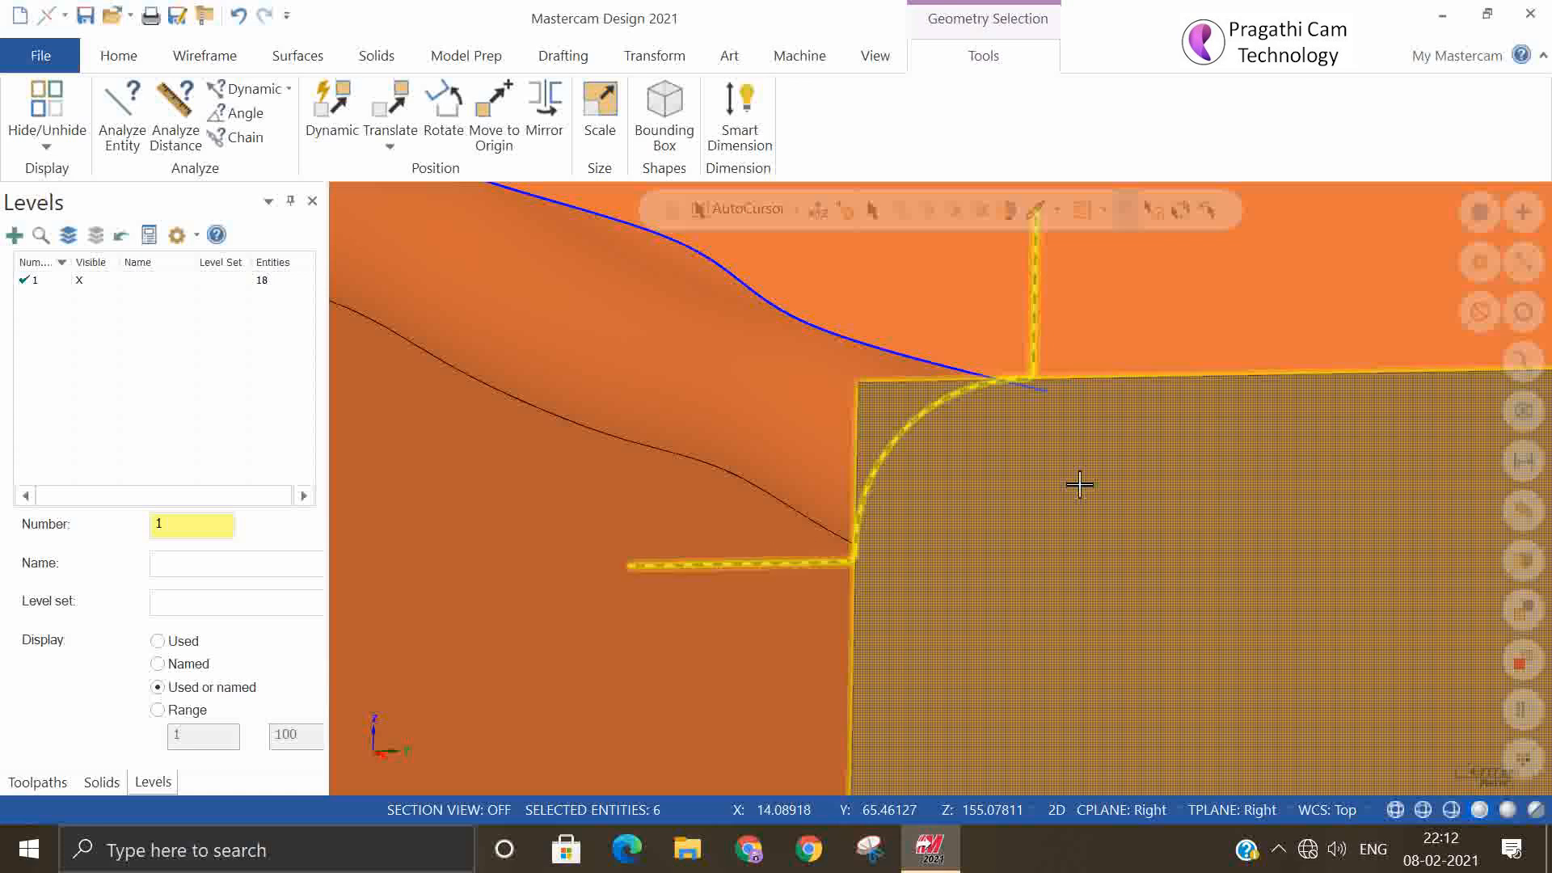
key("Escape")
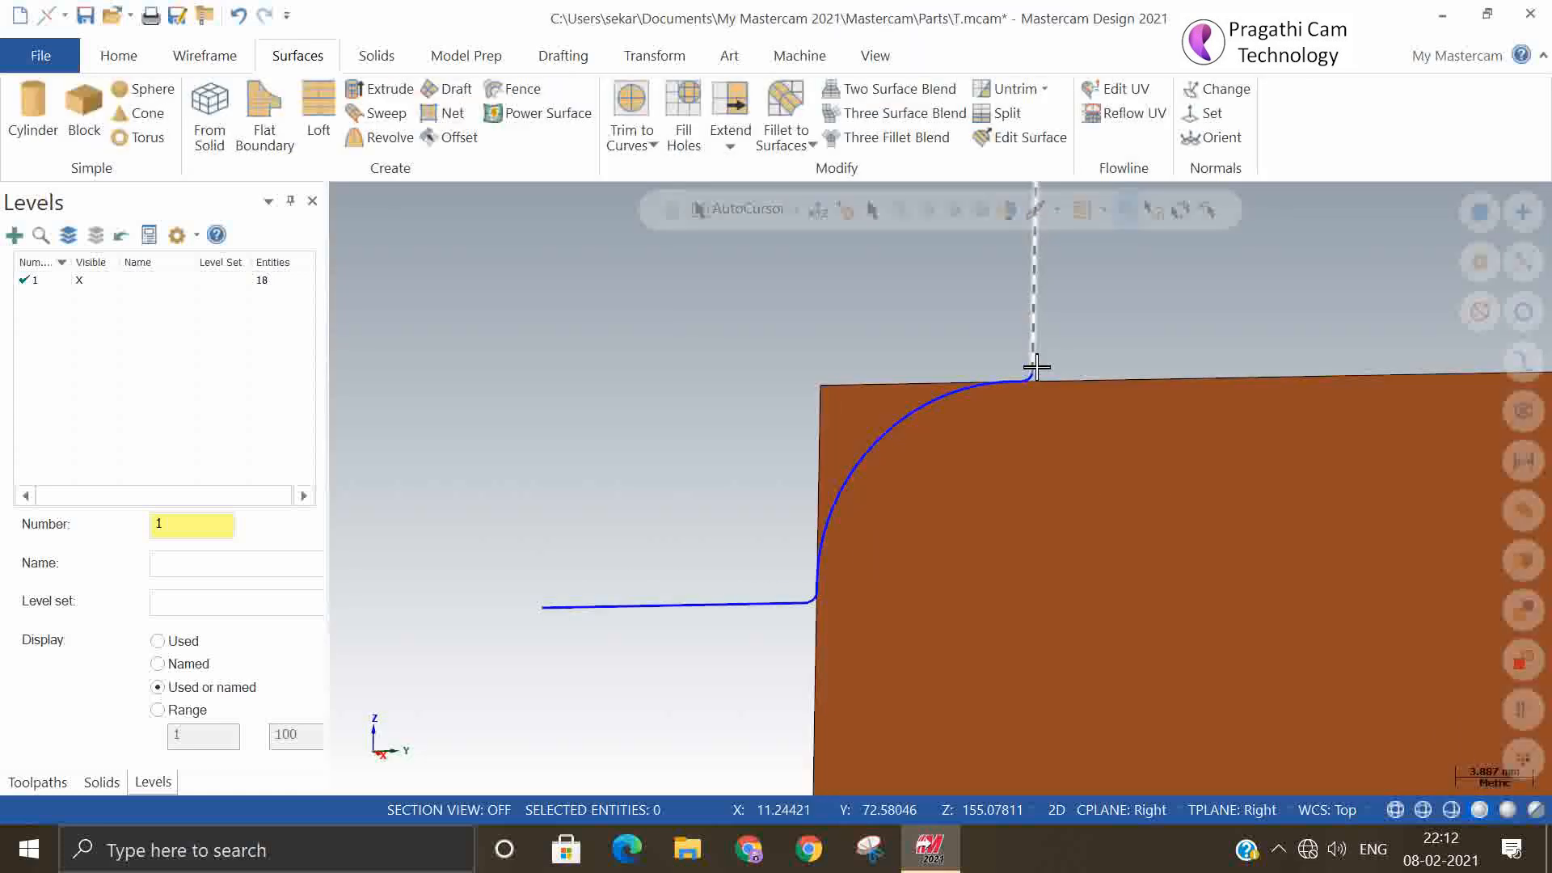
- Try to analyze the partial chain from the horizontal line to the corner fillet, and inspect where their endpoints meet
left_click(138, 59)
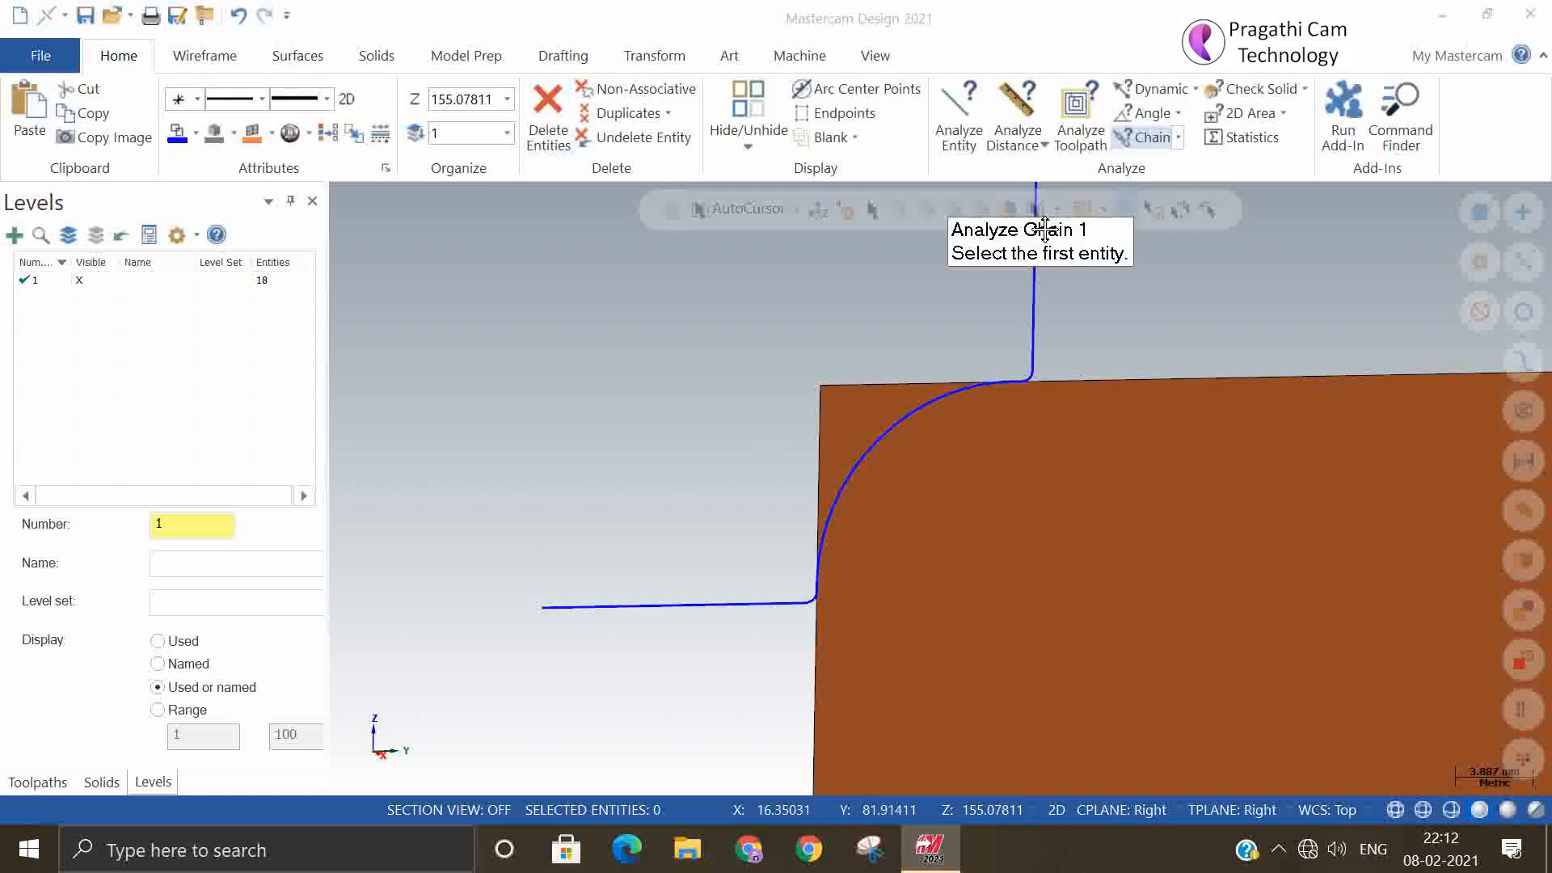
left_click(582, 604)
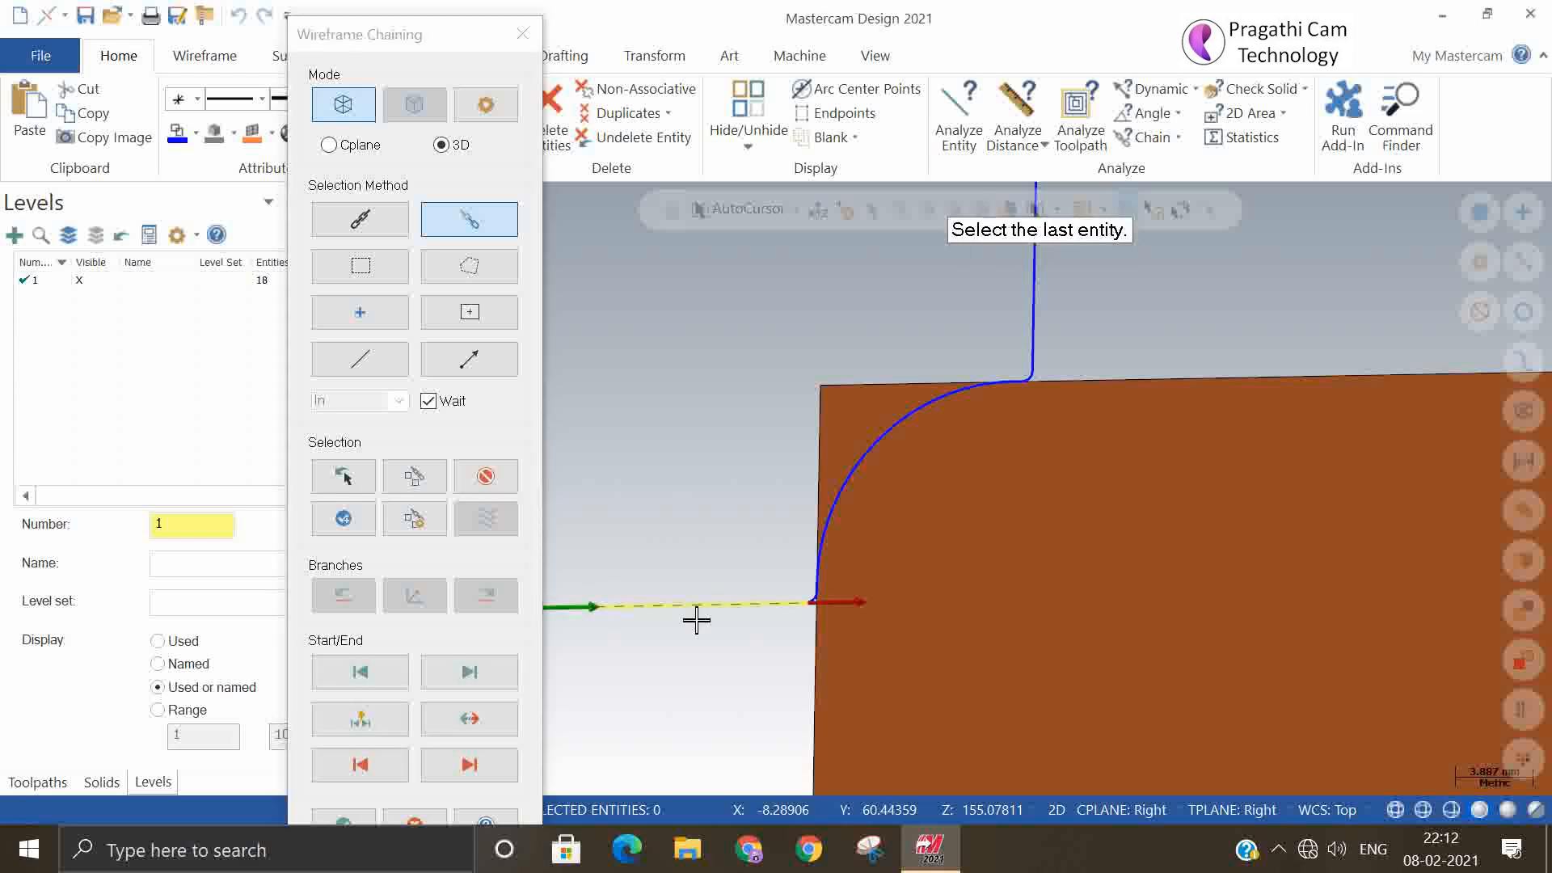
left_click(814, 598)
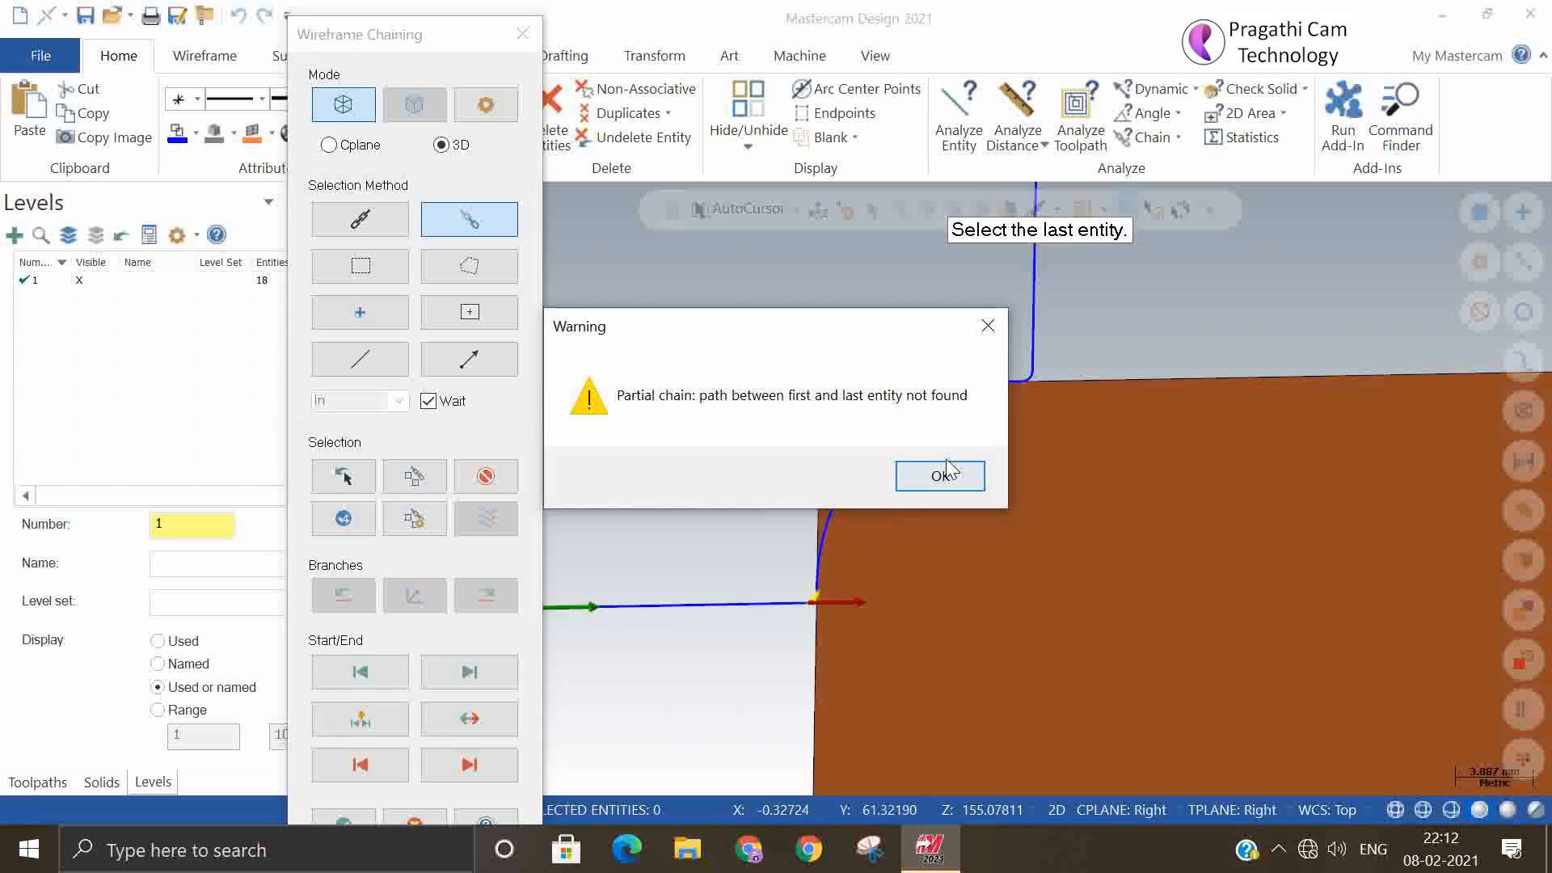
left_click(922, 481)
scroll(801, 614, "up", 4)
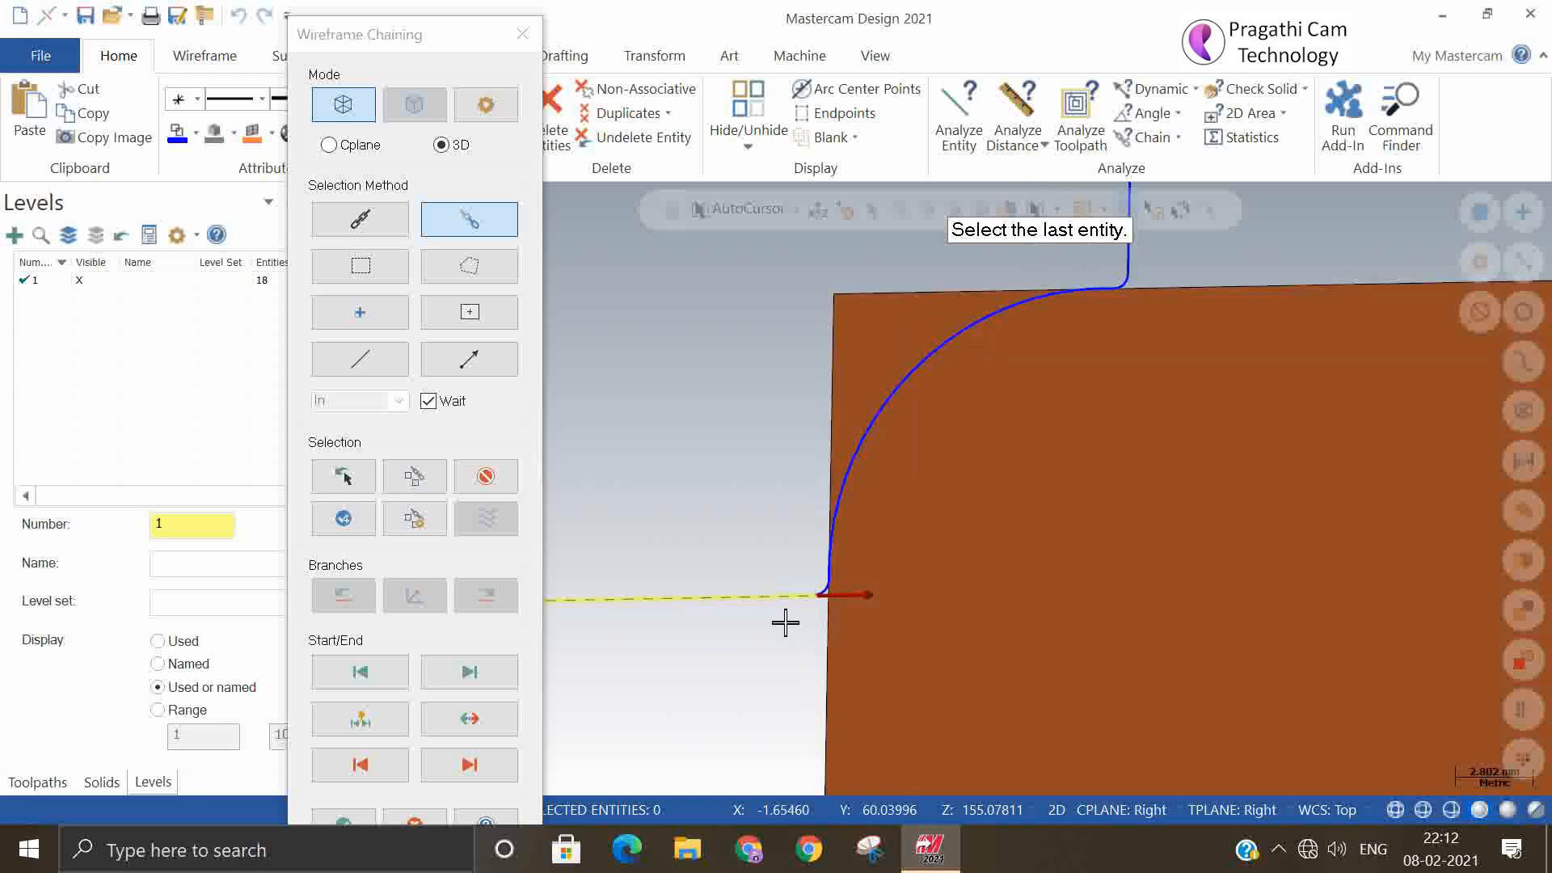
scroll(823, 585, "up", 8)
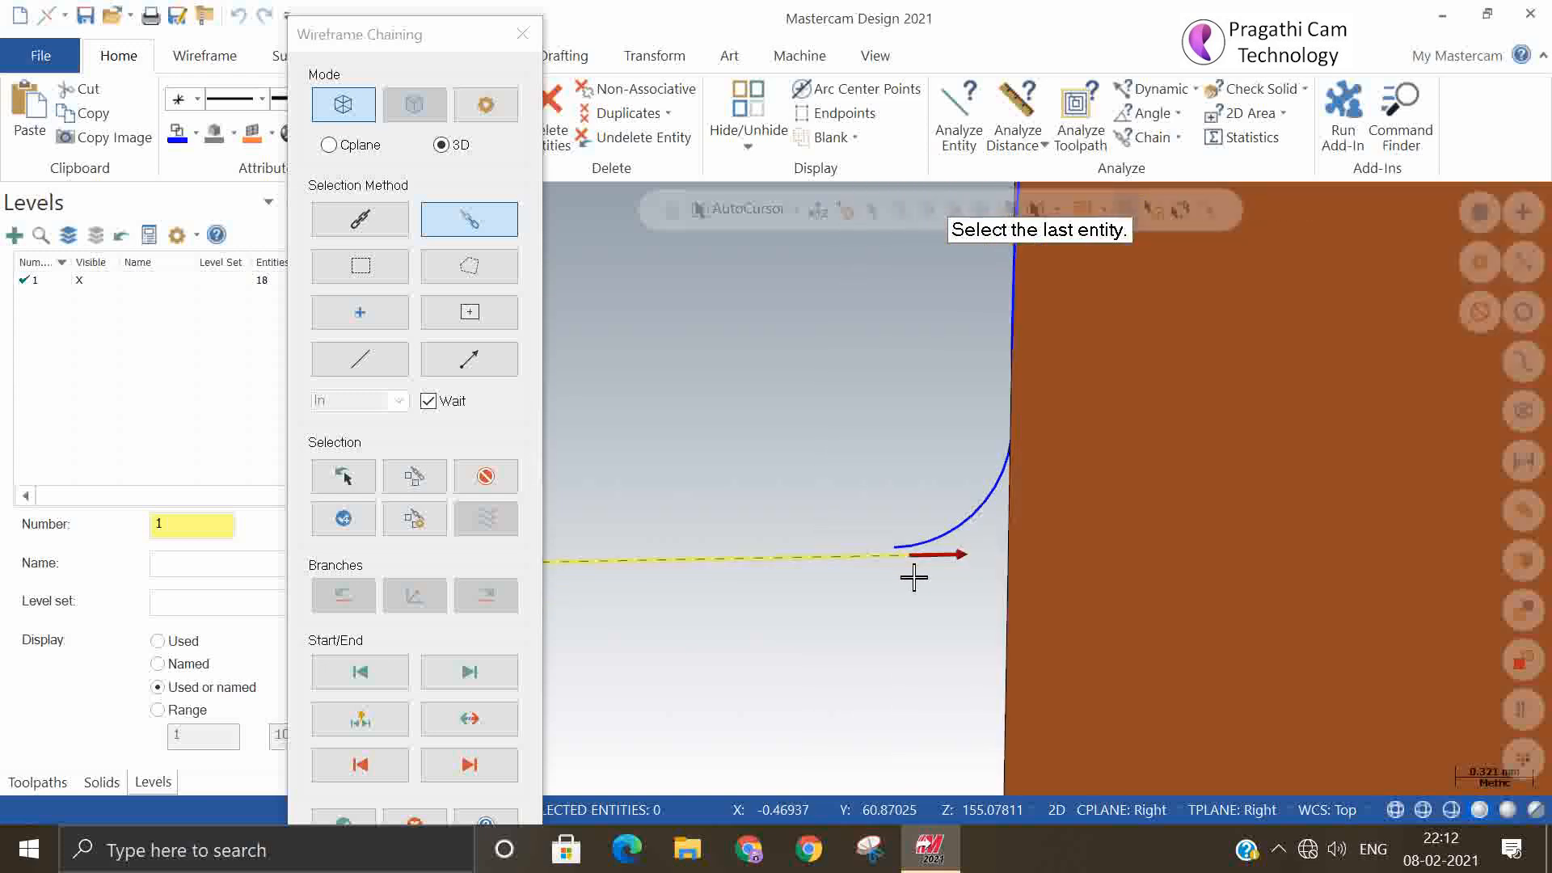
scroll(917, 577, "up", 3)
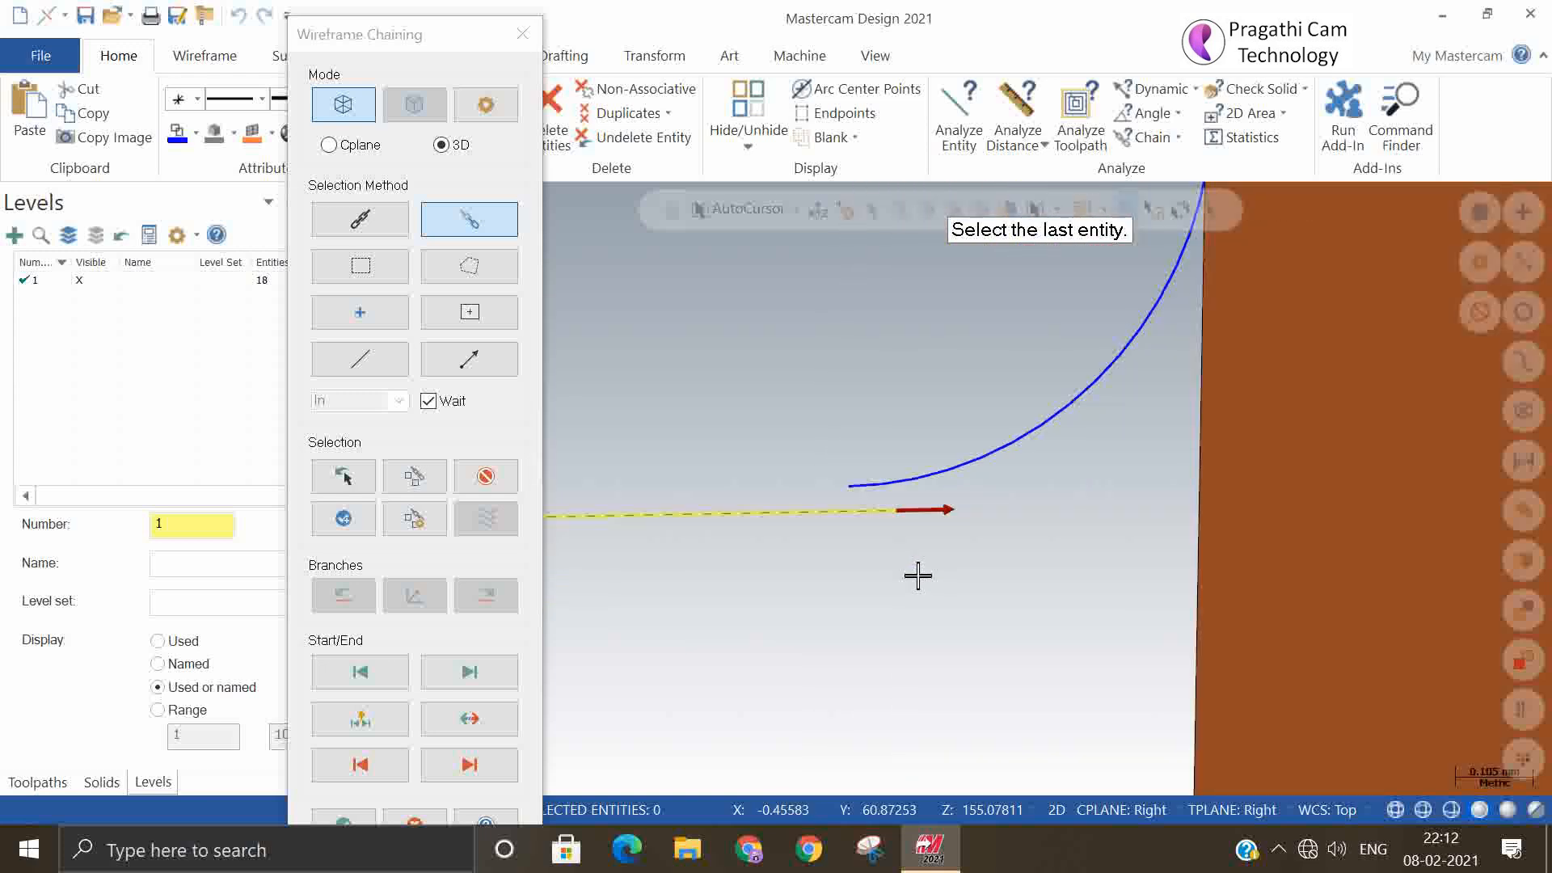
key("Escape")
- Leave the partial chain and examine how the selected edge curve and its corner fillets meet the horizontal and vertical lines
left_click(938, 477)
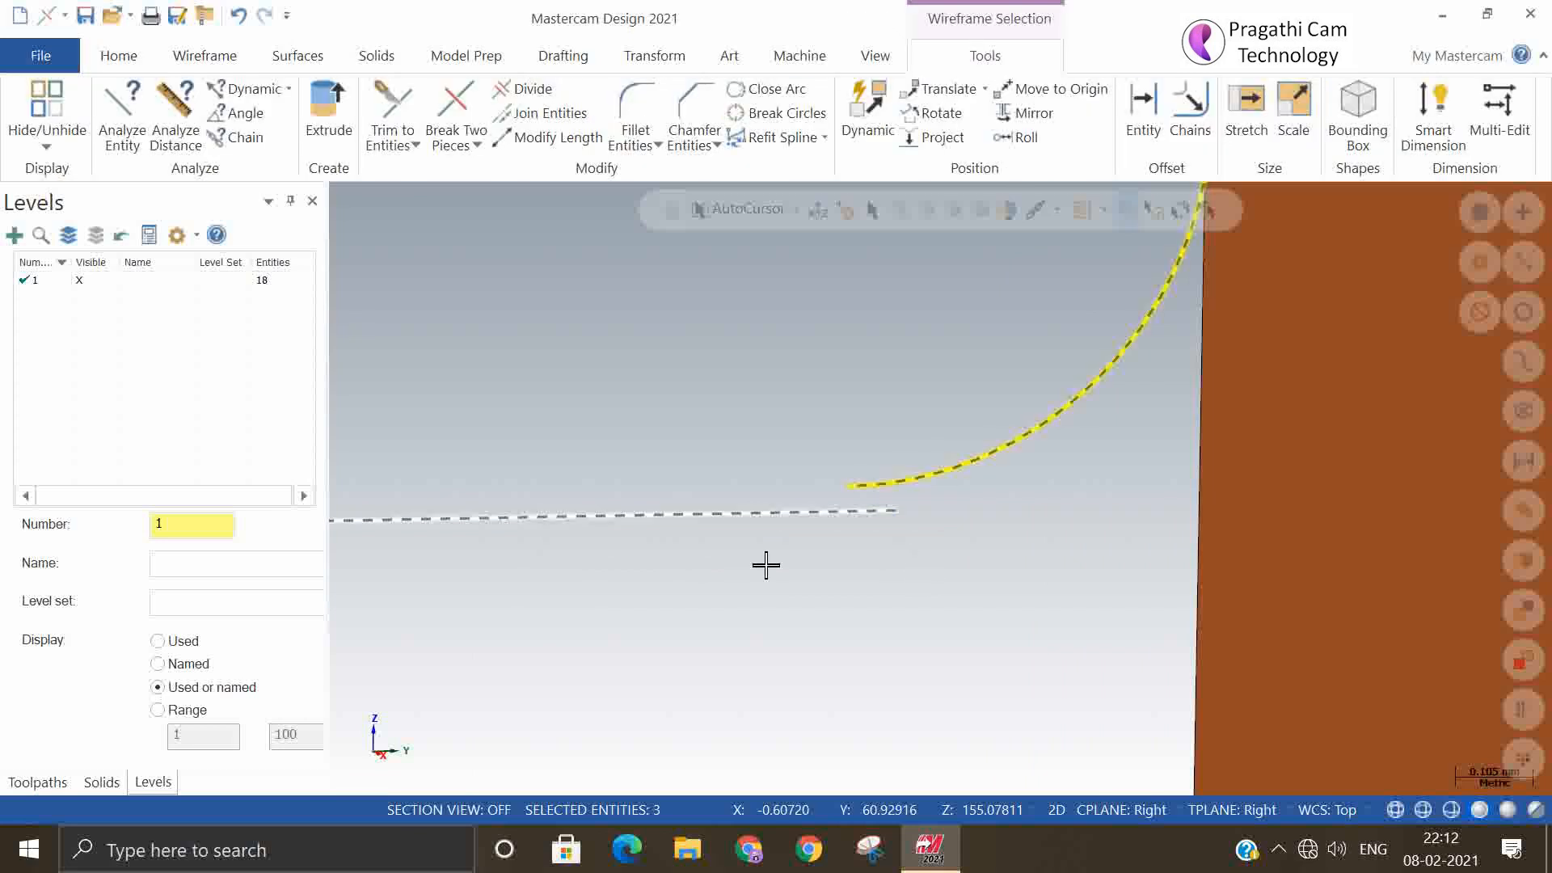
scroll(662, 643, "down", 4)
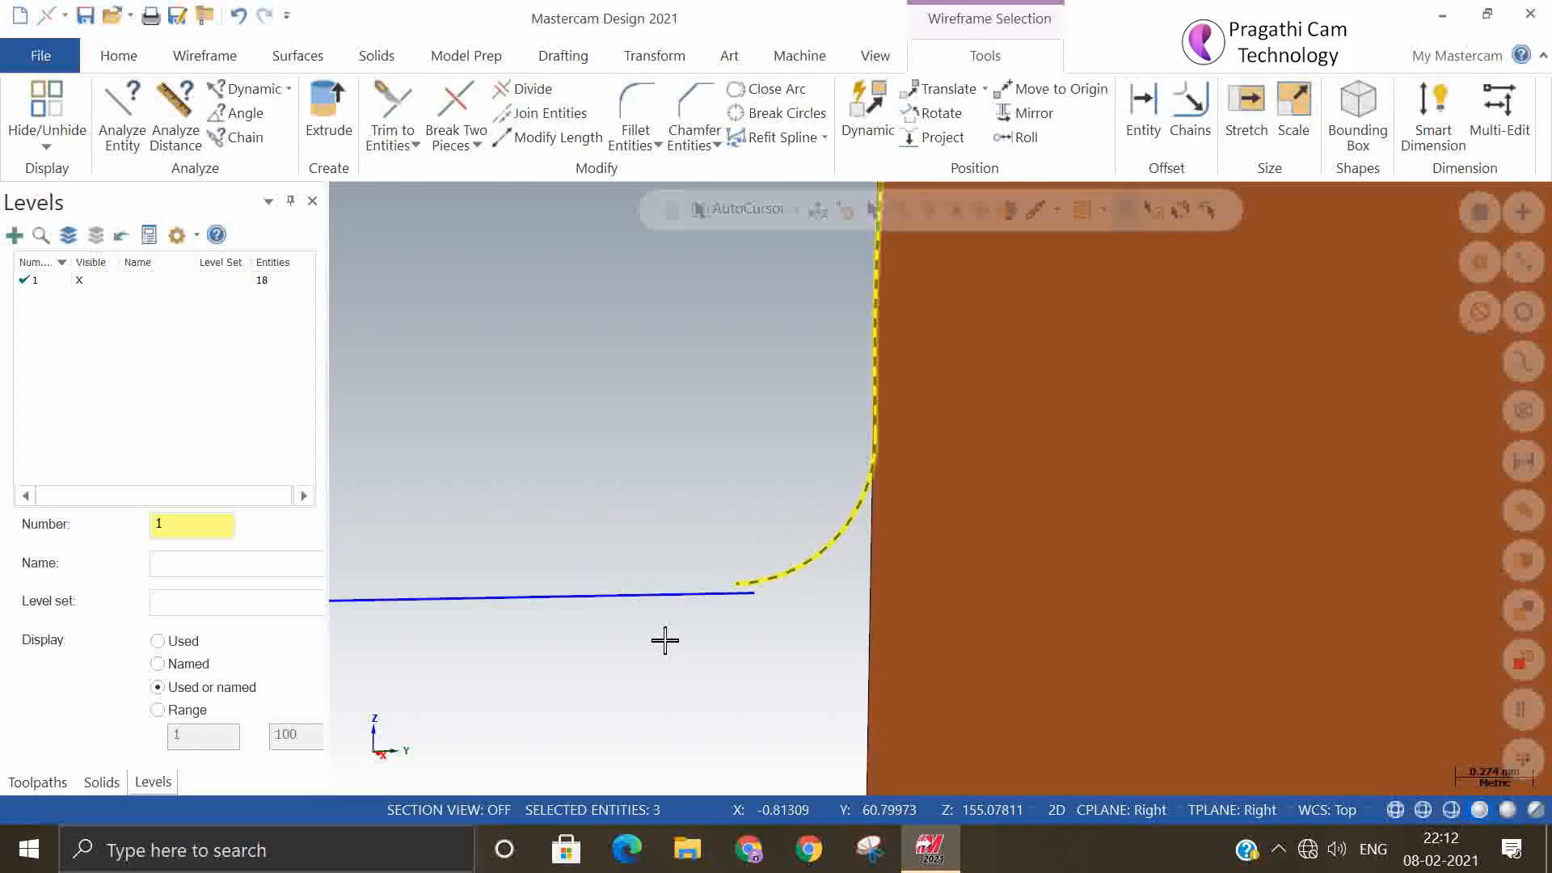
scroll(668, 640, "down", 8)
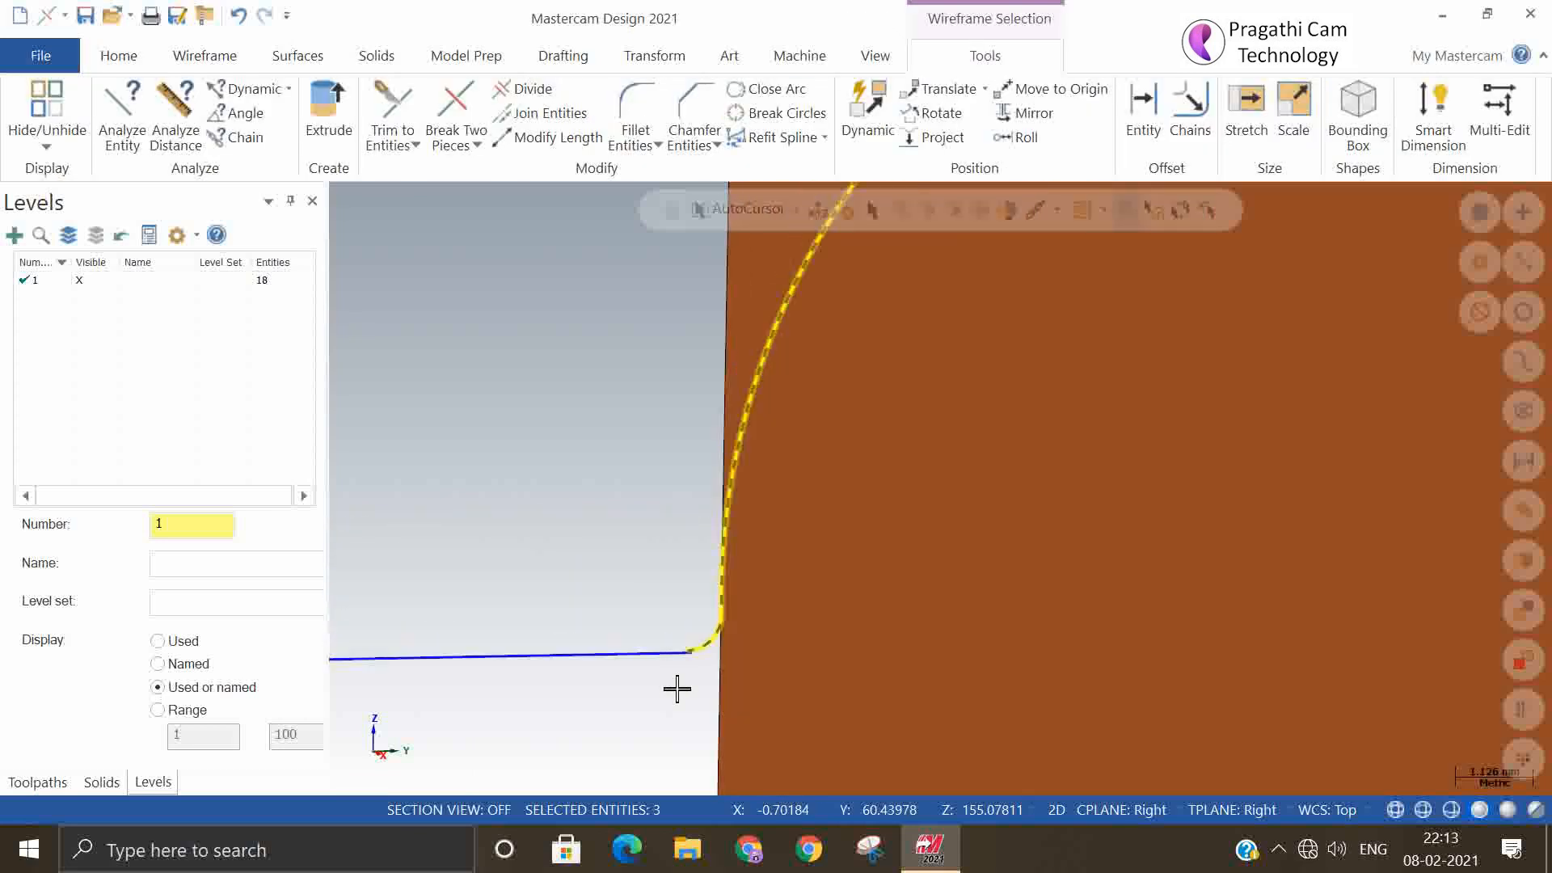
scroll(684, 684, "down", 3)
scroll(926, 404, "up", 5)
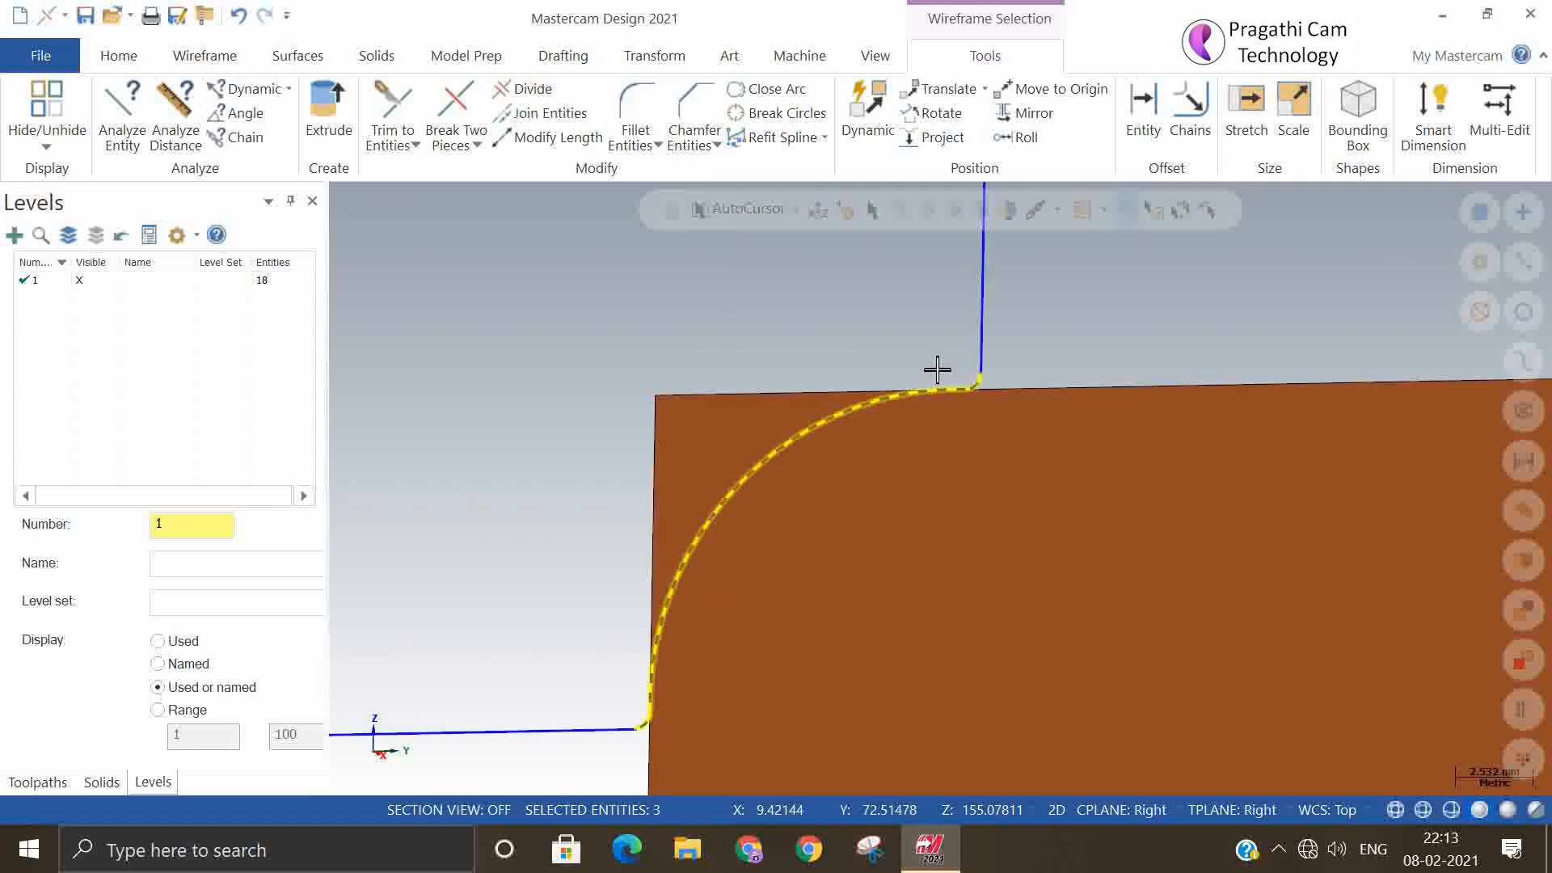
- Delete the vertical line and the horizontal line, keeping the edge curve and its corner fillets
left_click(1026, 340)
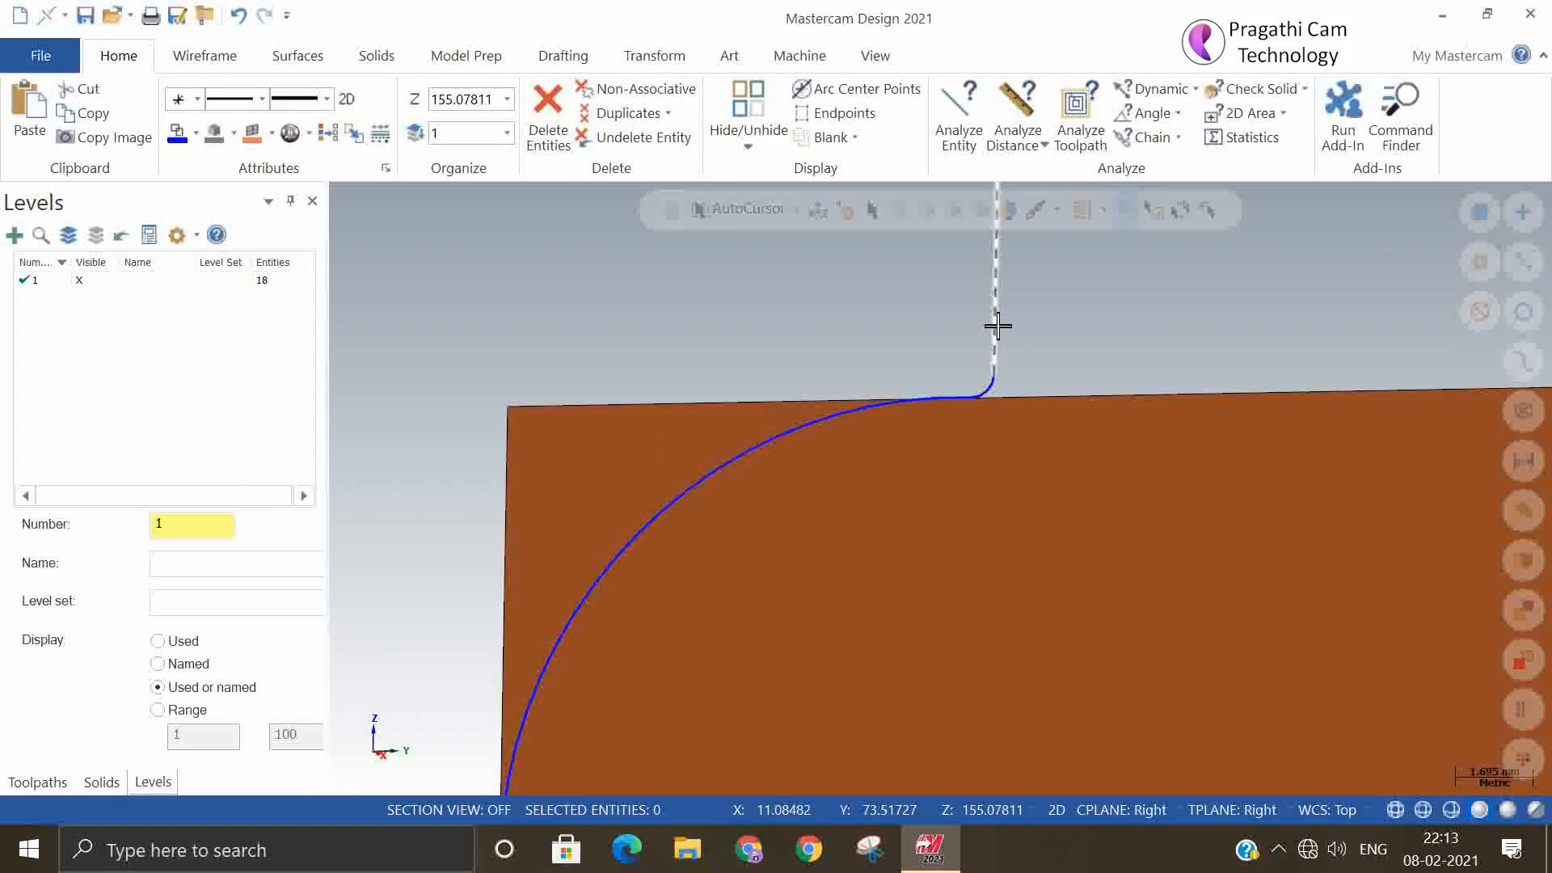
left_click(996, 328)
scroll(1227, 459, "down", 2)
scroll(1227, 459, "down", 1)
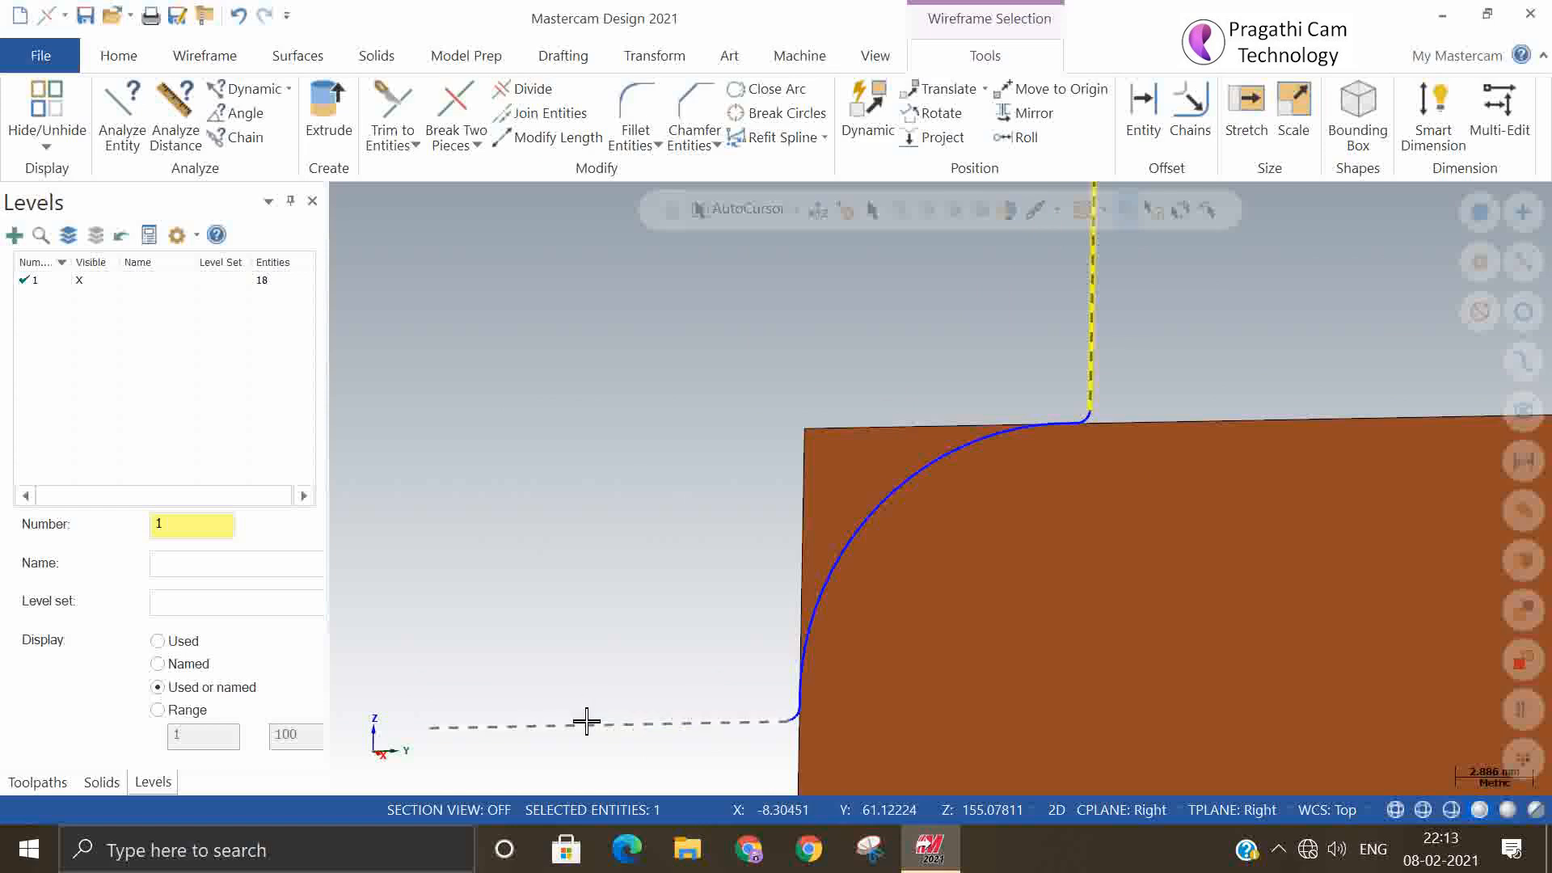
key("Delete")
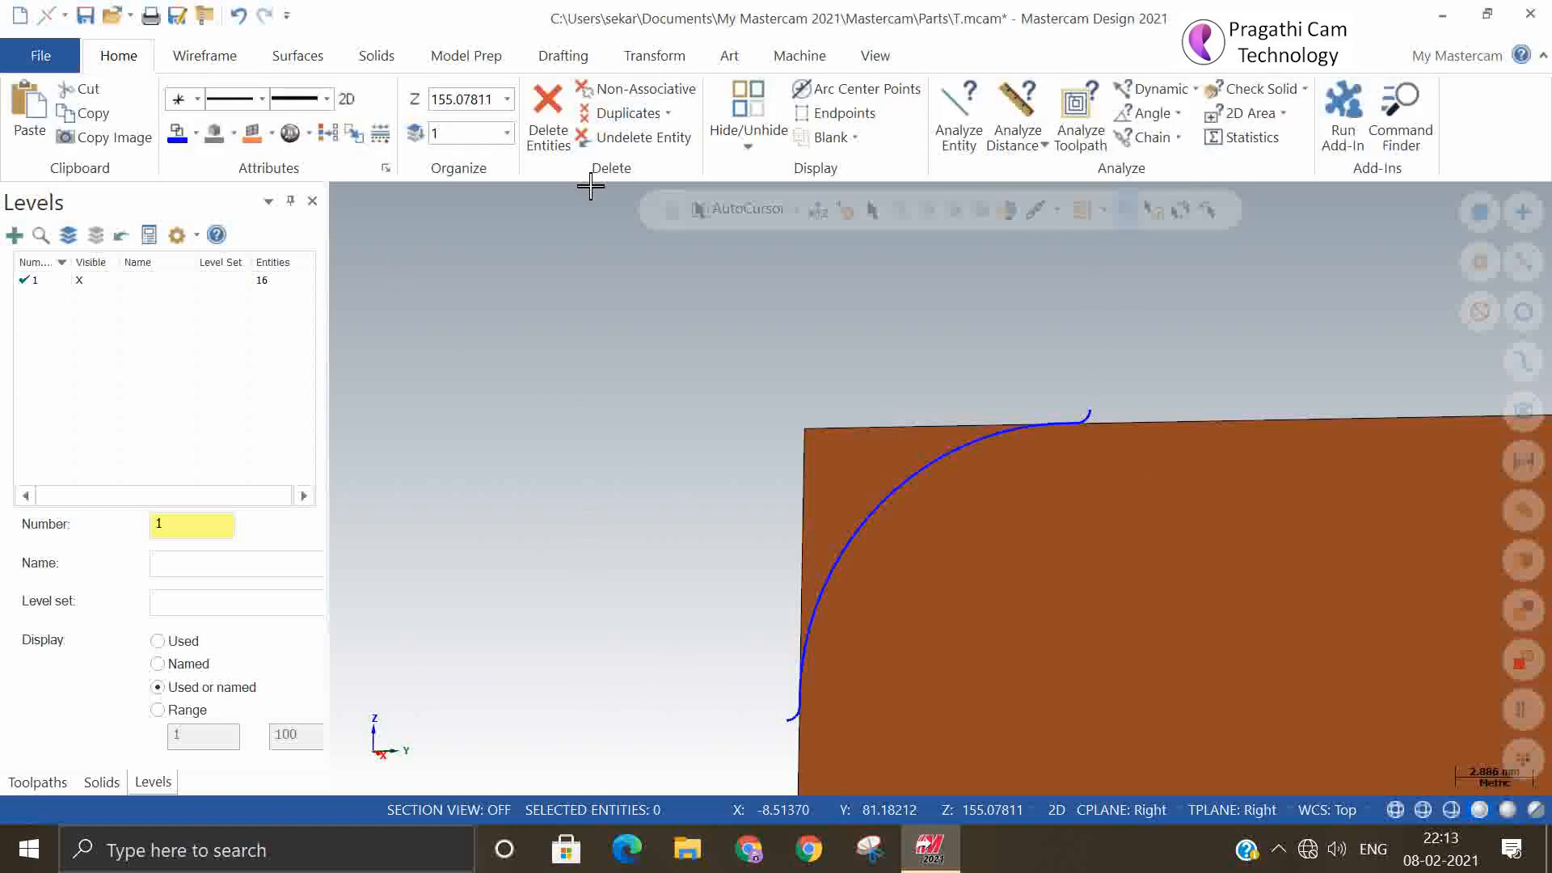
left_click(206, 56)
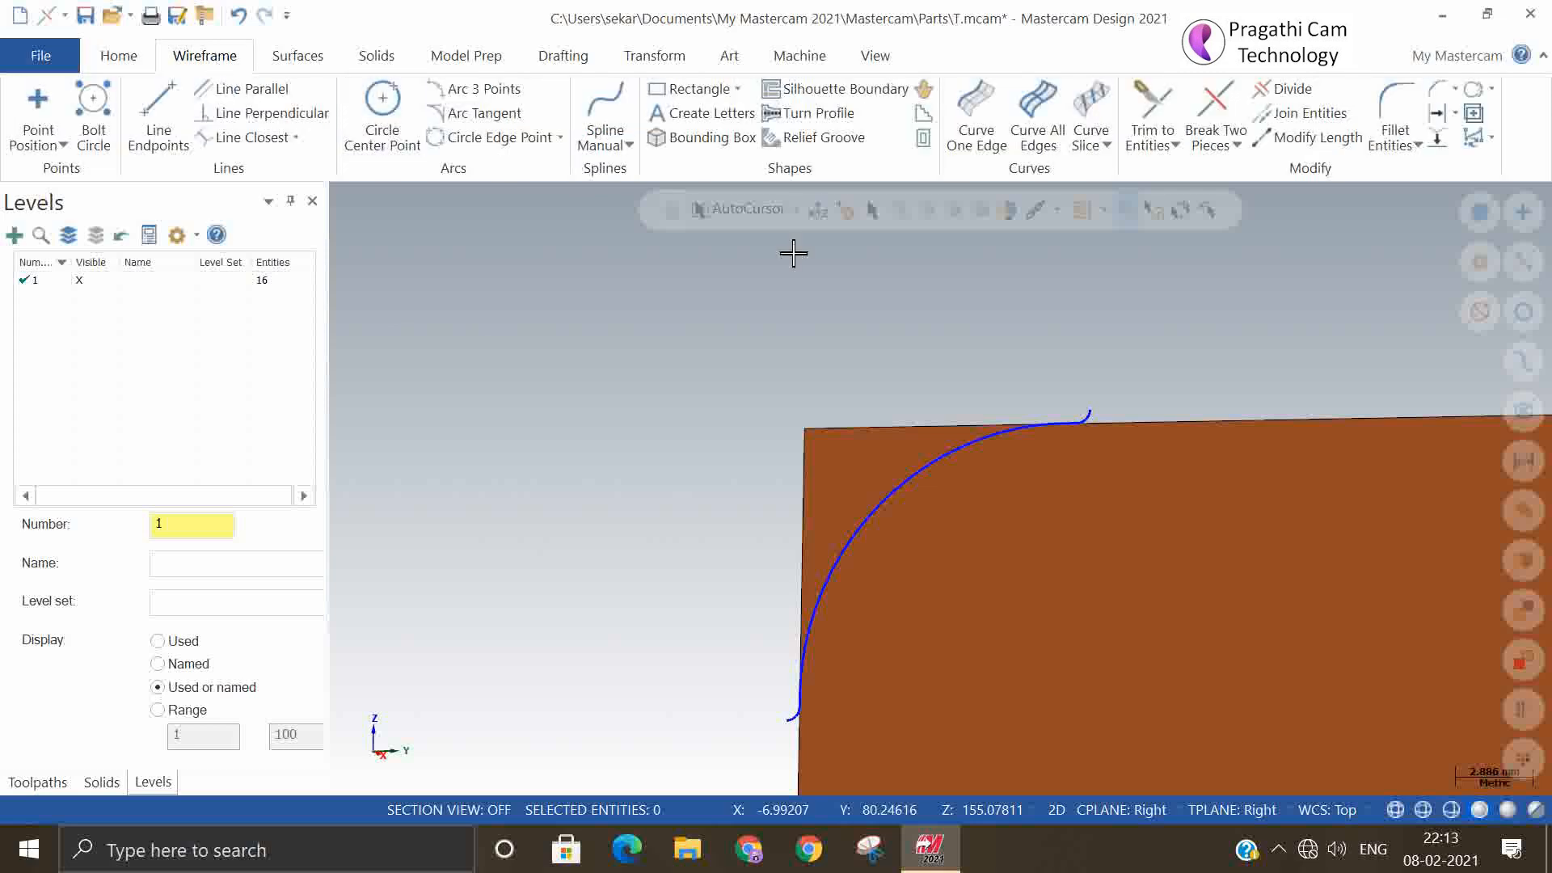
left_click(301, 59)
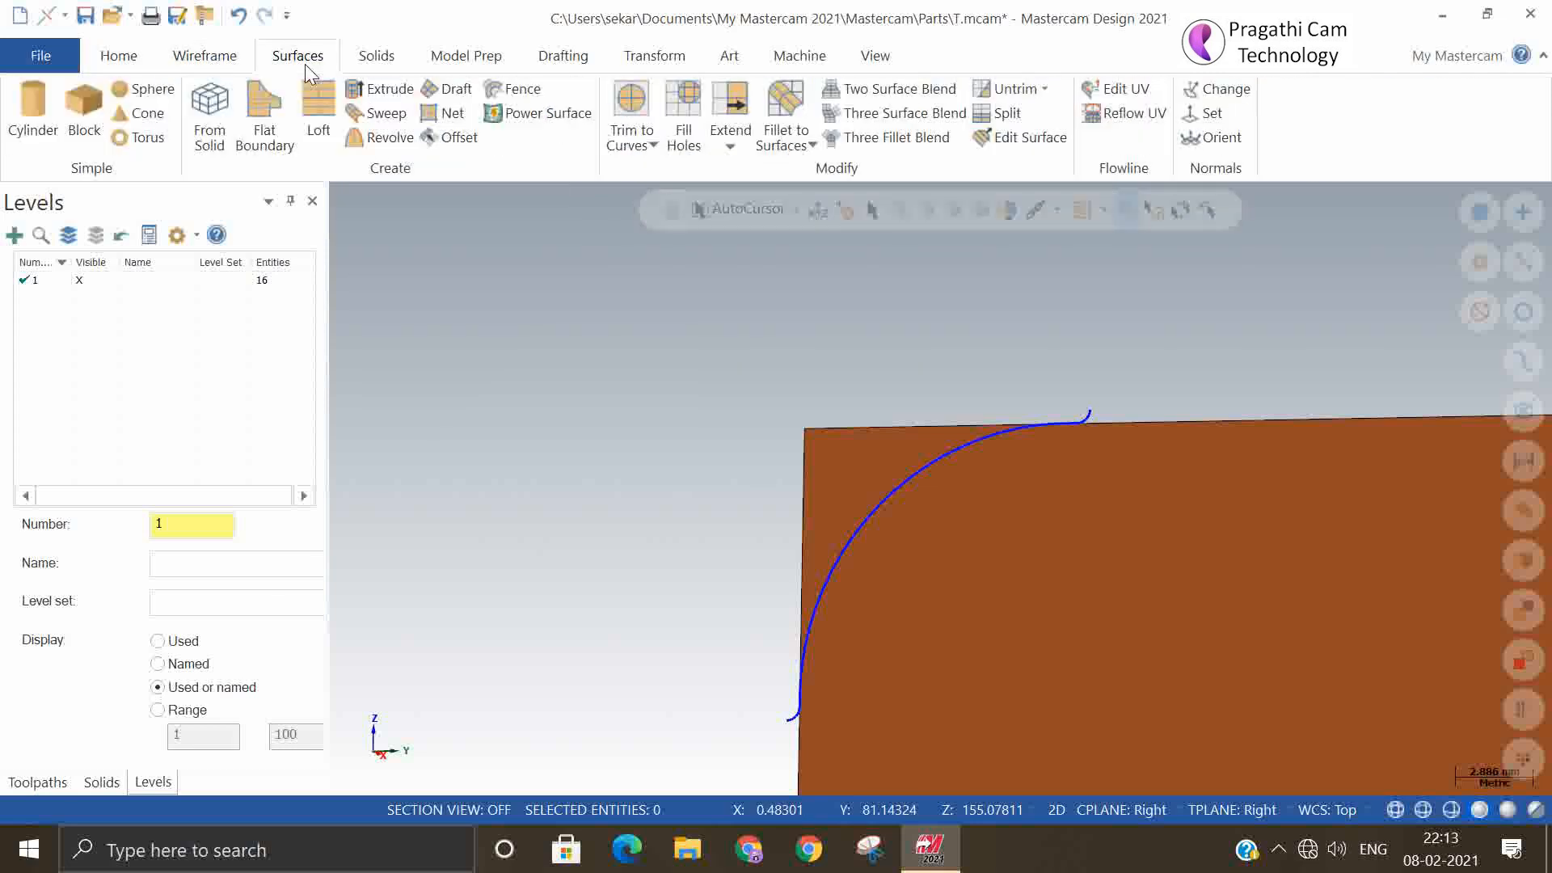
left_click(632, 117)
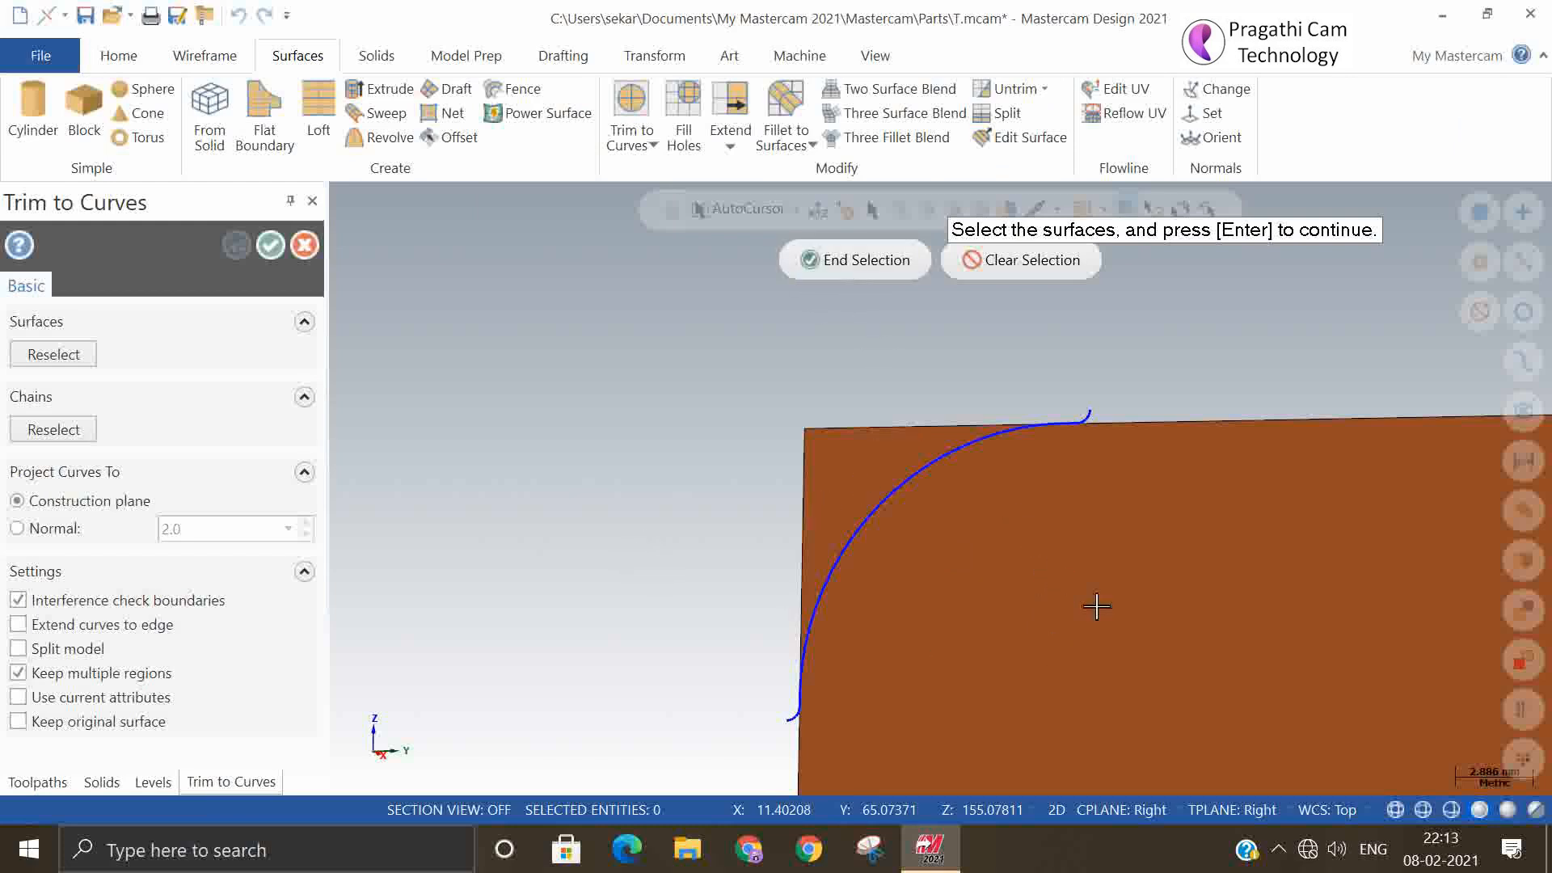
left_click(866, 259)
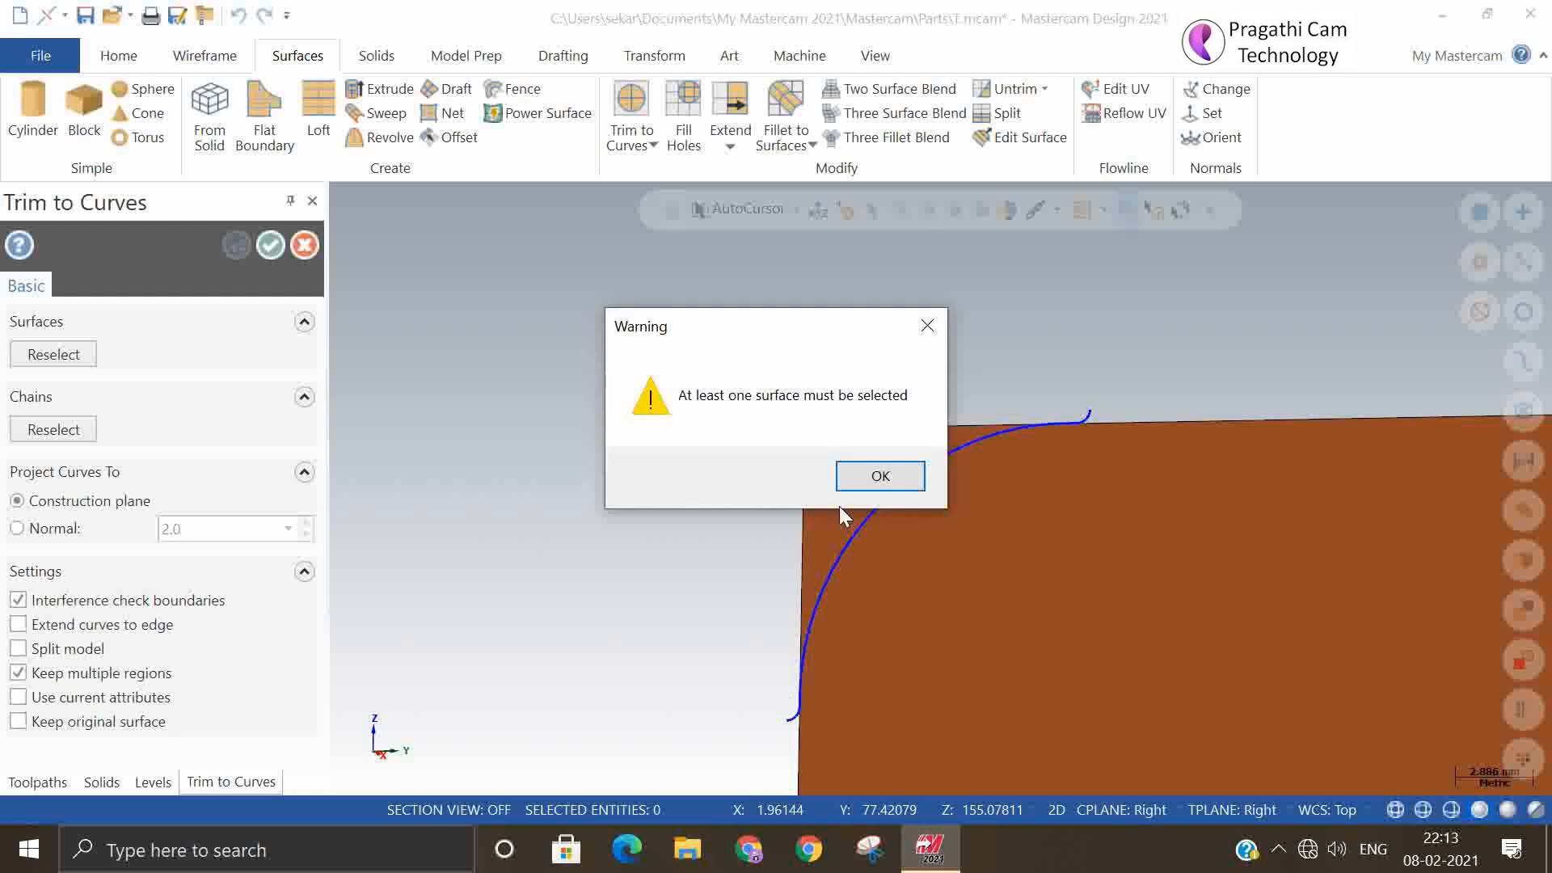
left_click(863, 484)
- Switch to the isometric view and try Trim to Curves again for the end face with the filleted edge curve
scroll(590, 343, "down", 5)
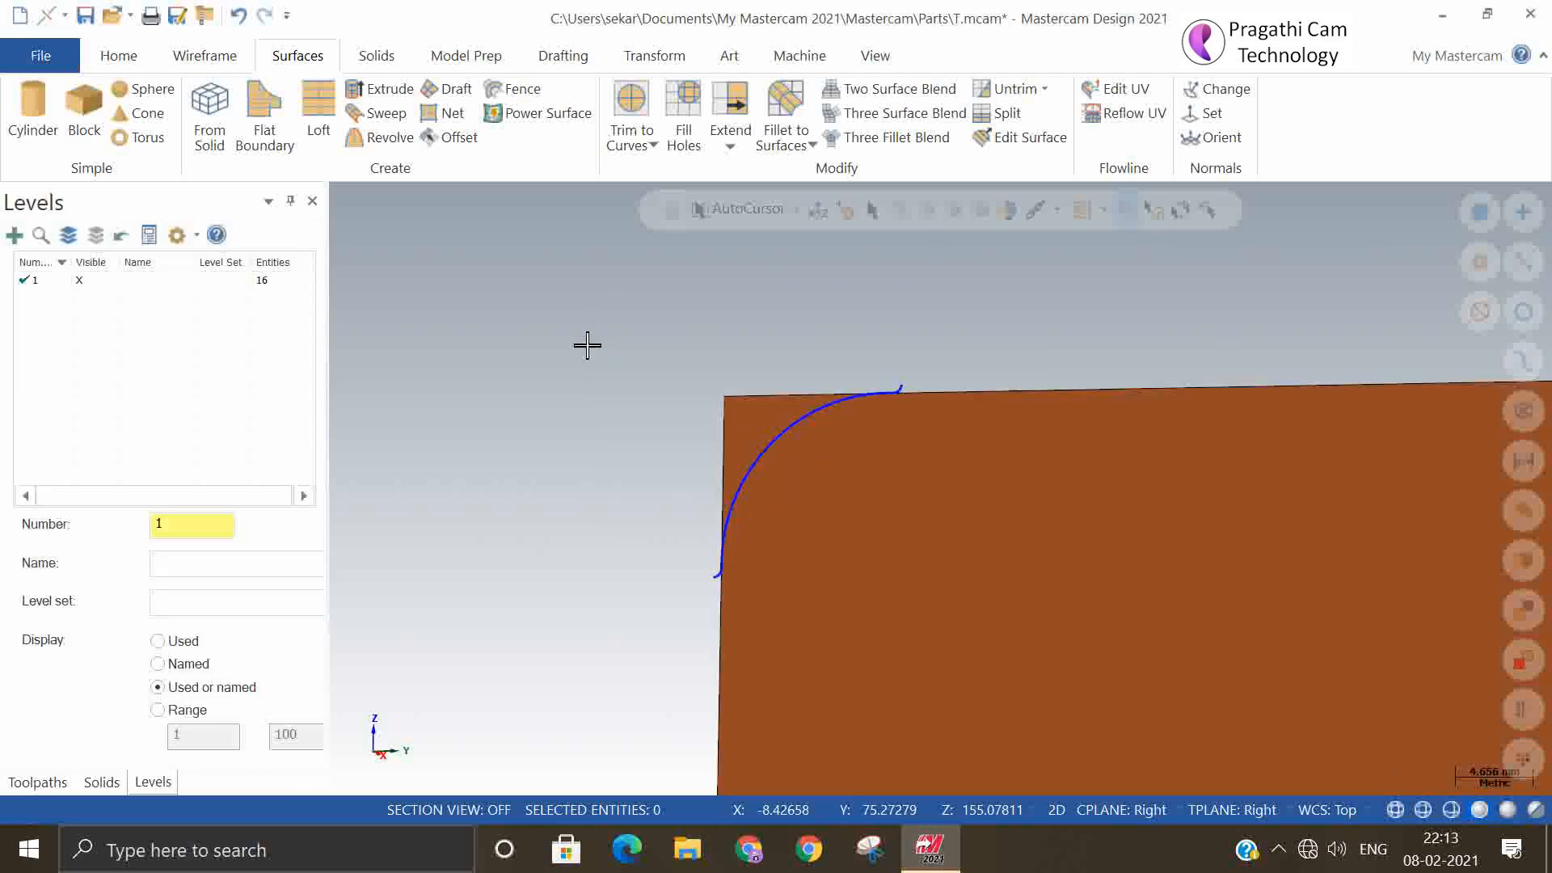
right_click(597, 278)
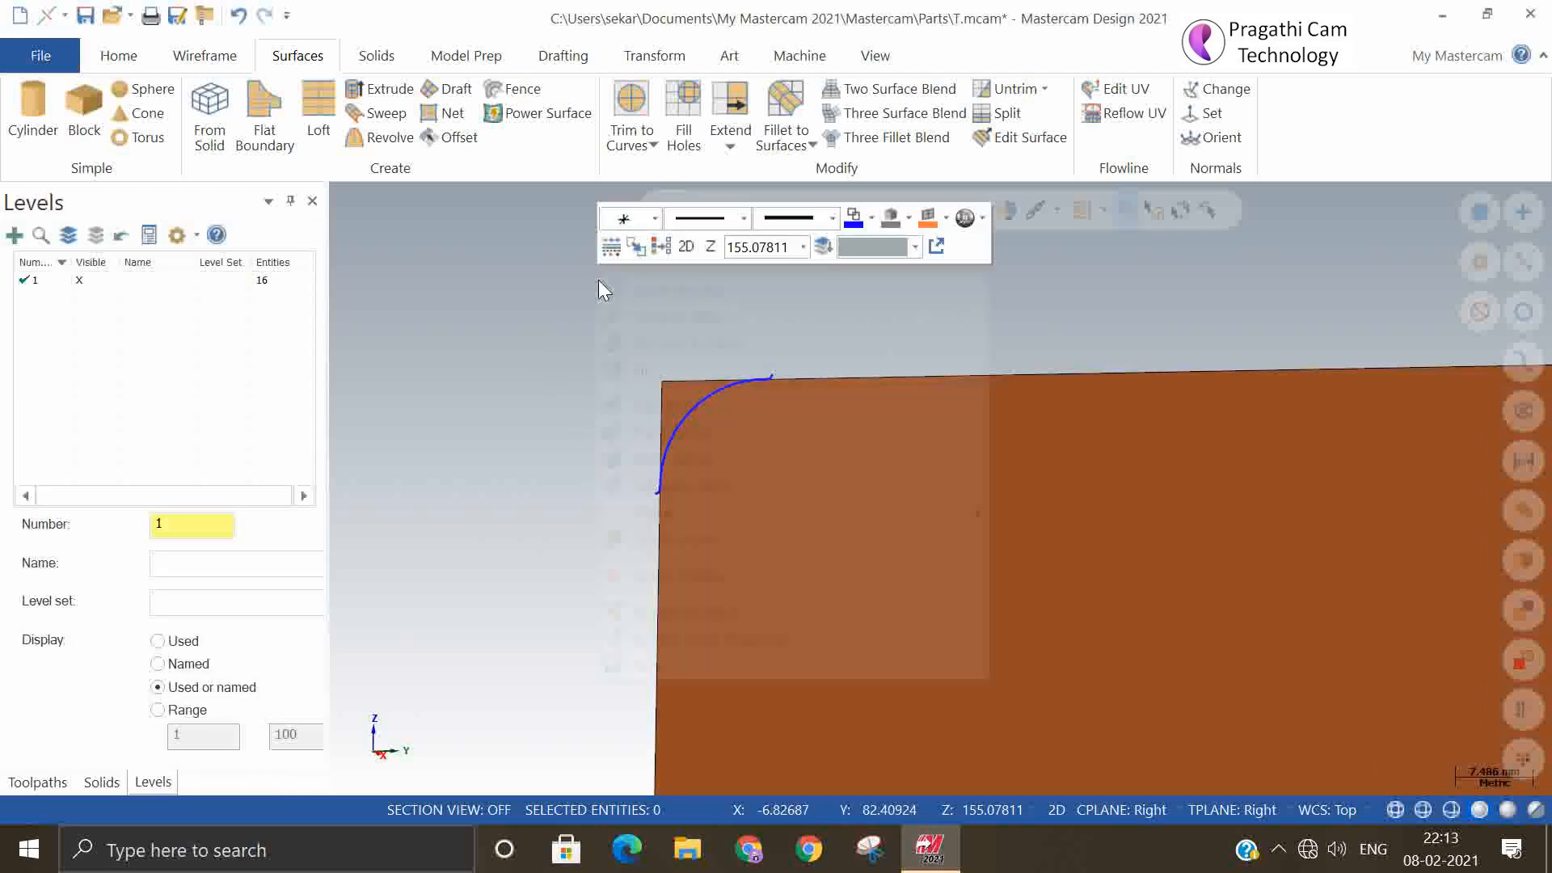
left_click(688, 484)
scroll(1316, 679, "up", 9)
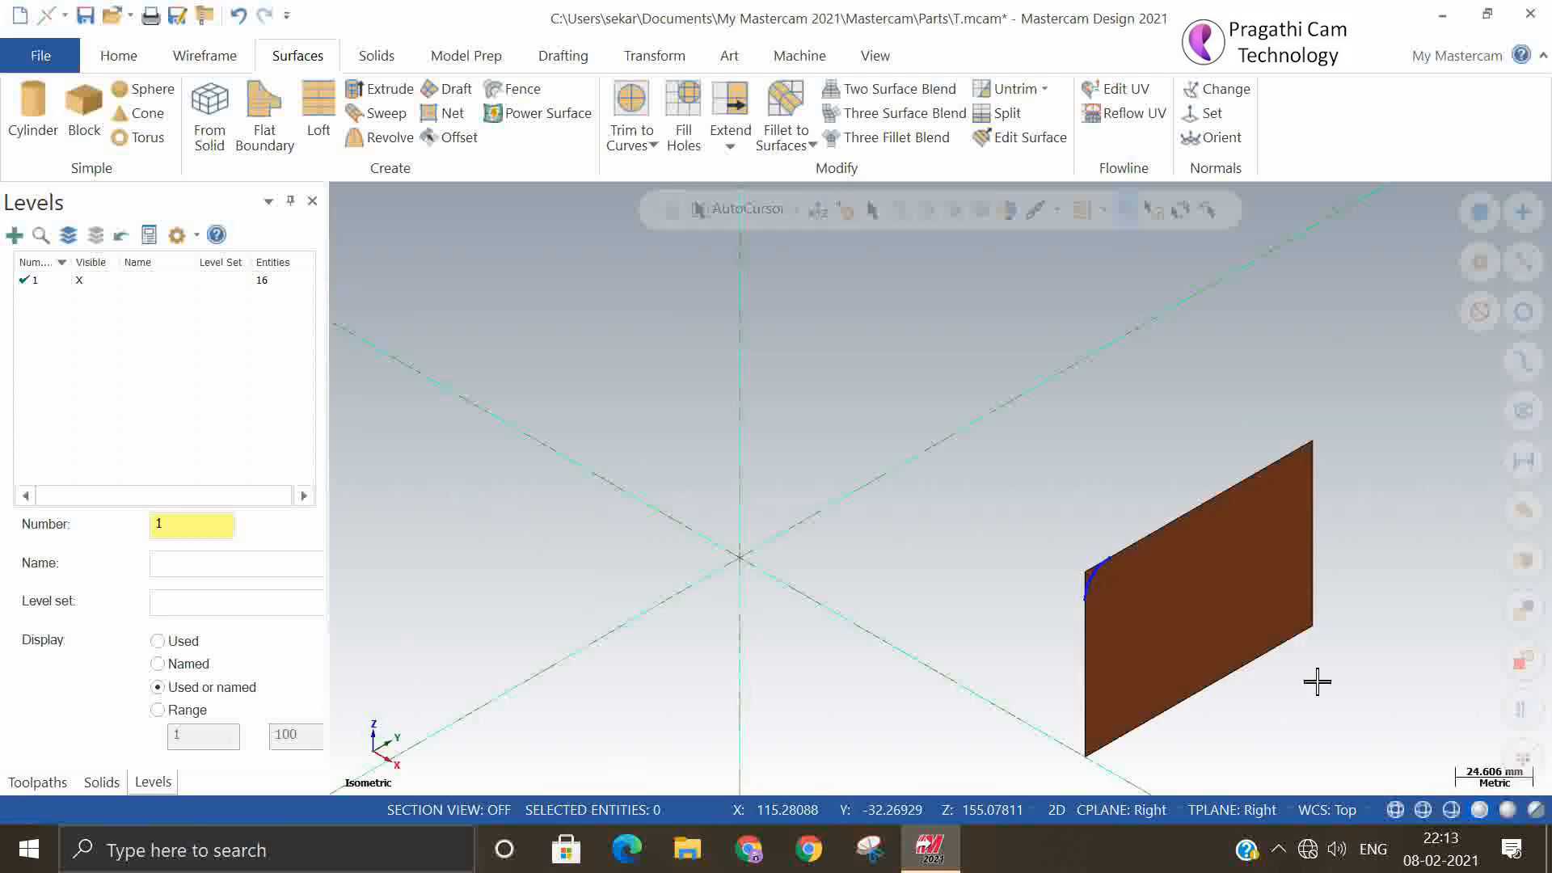
scroll(846, 474, "up", 1)
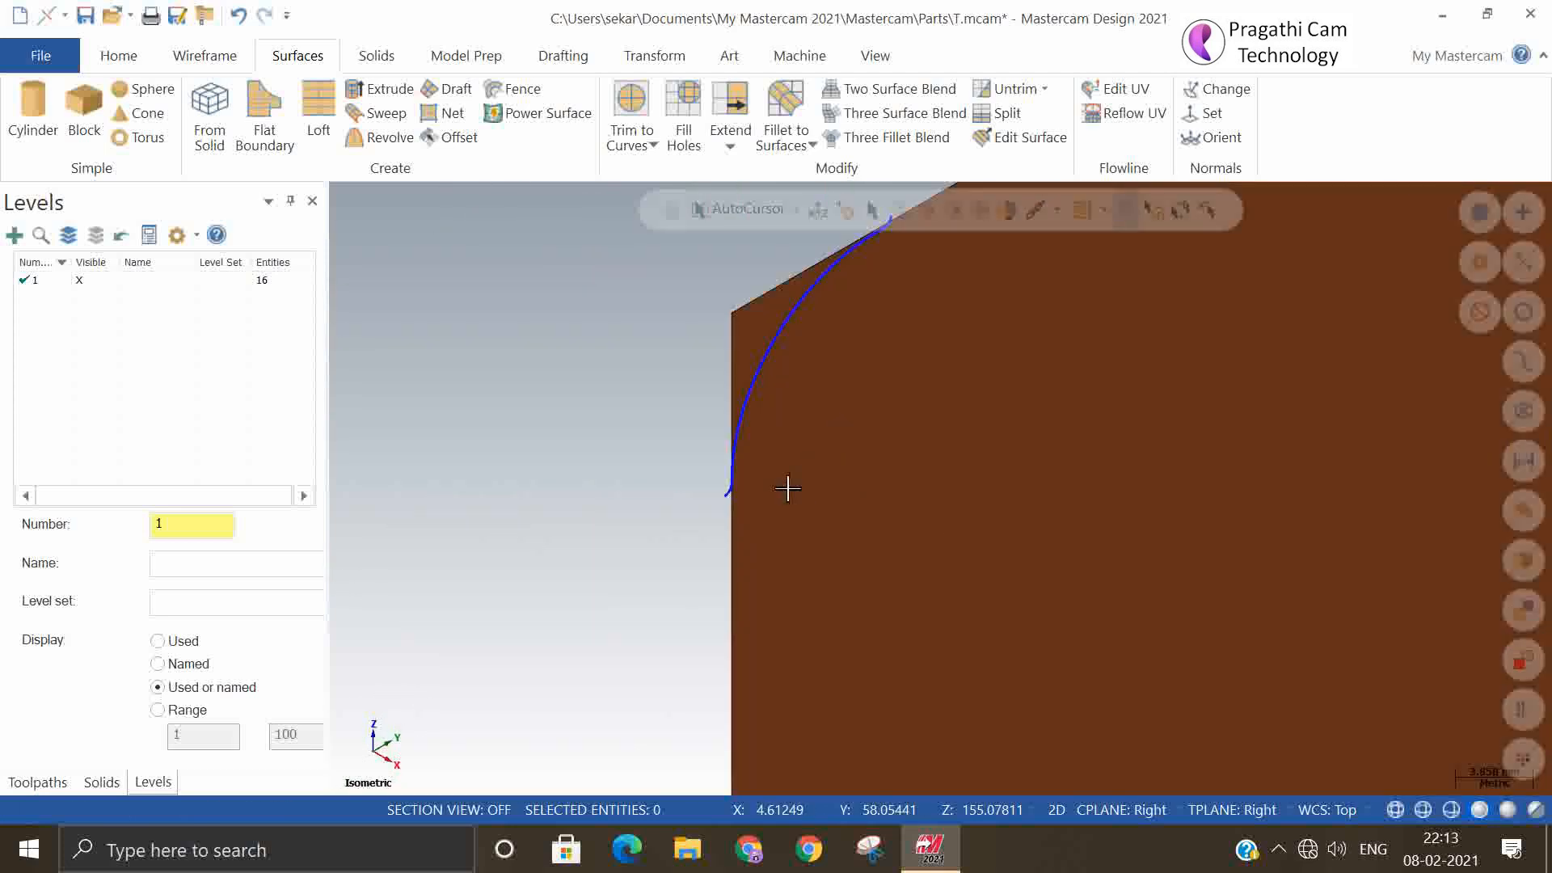
left_click(632, 105)
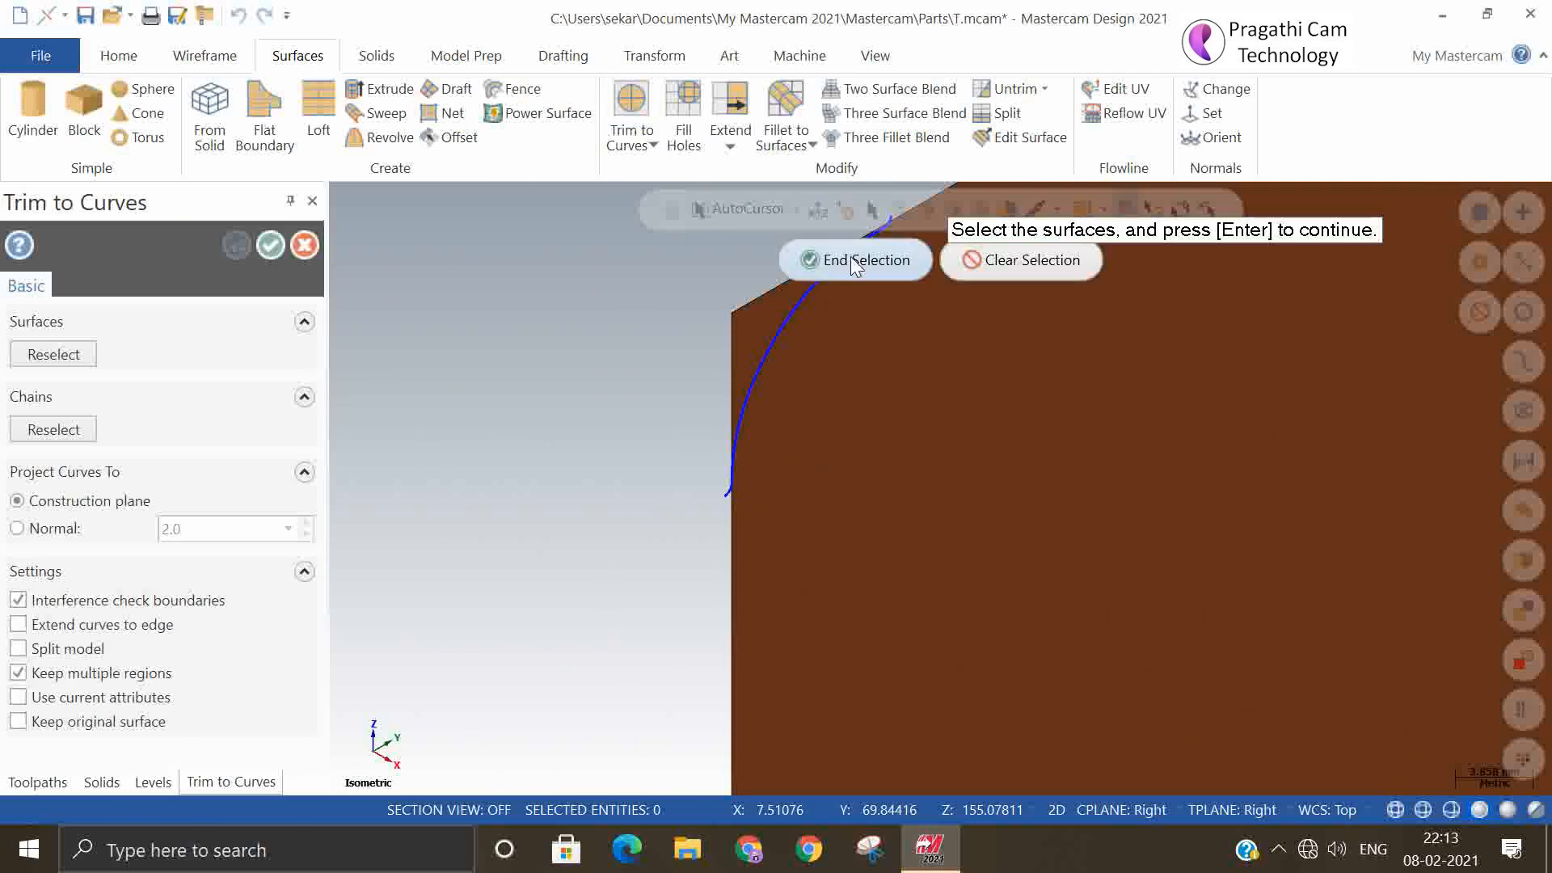
left_click(858, 260)
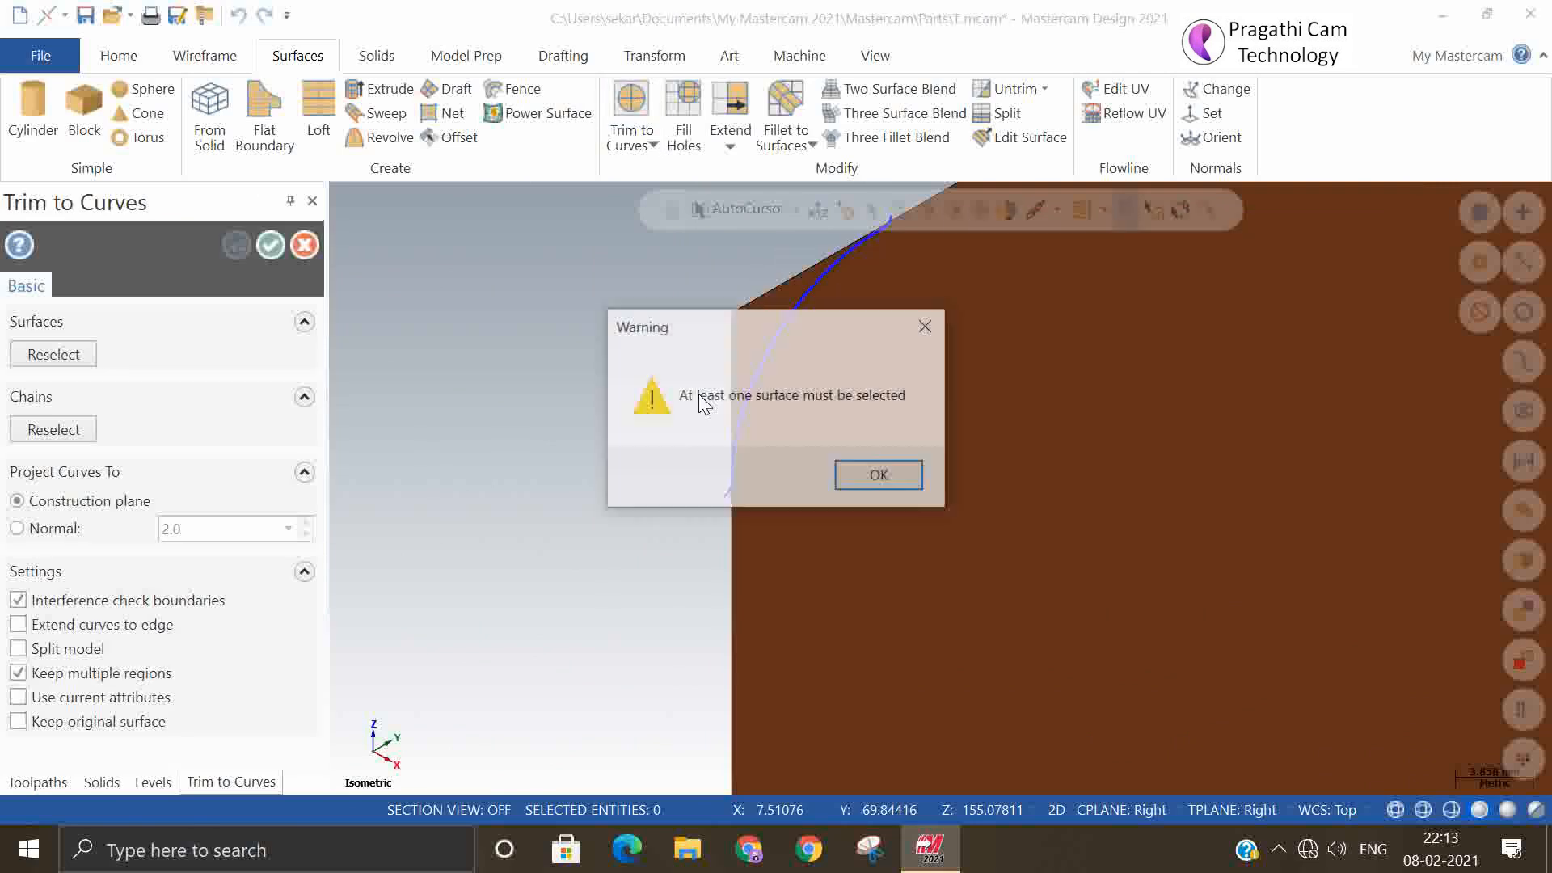
left_click(877, 485)
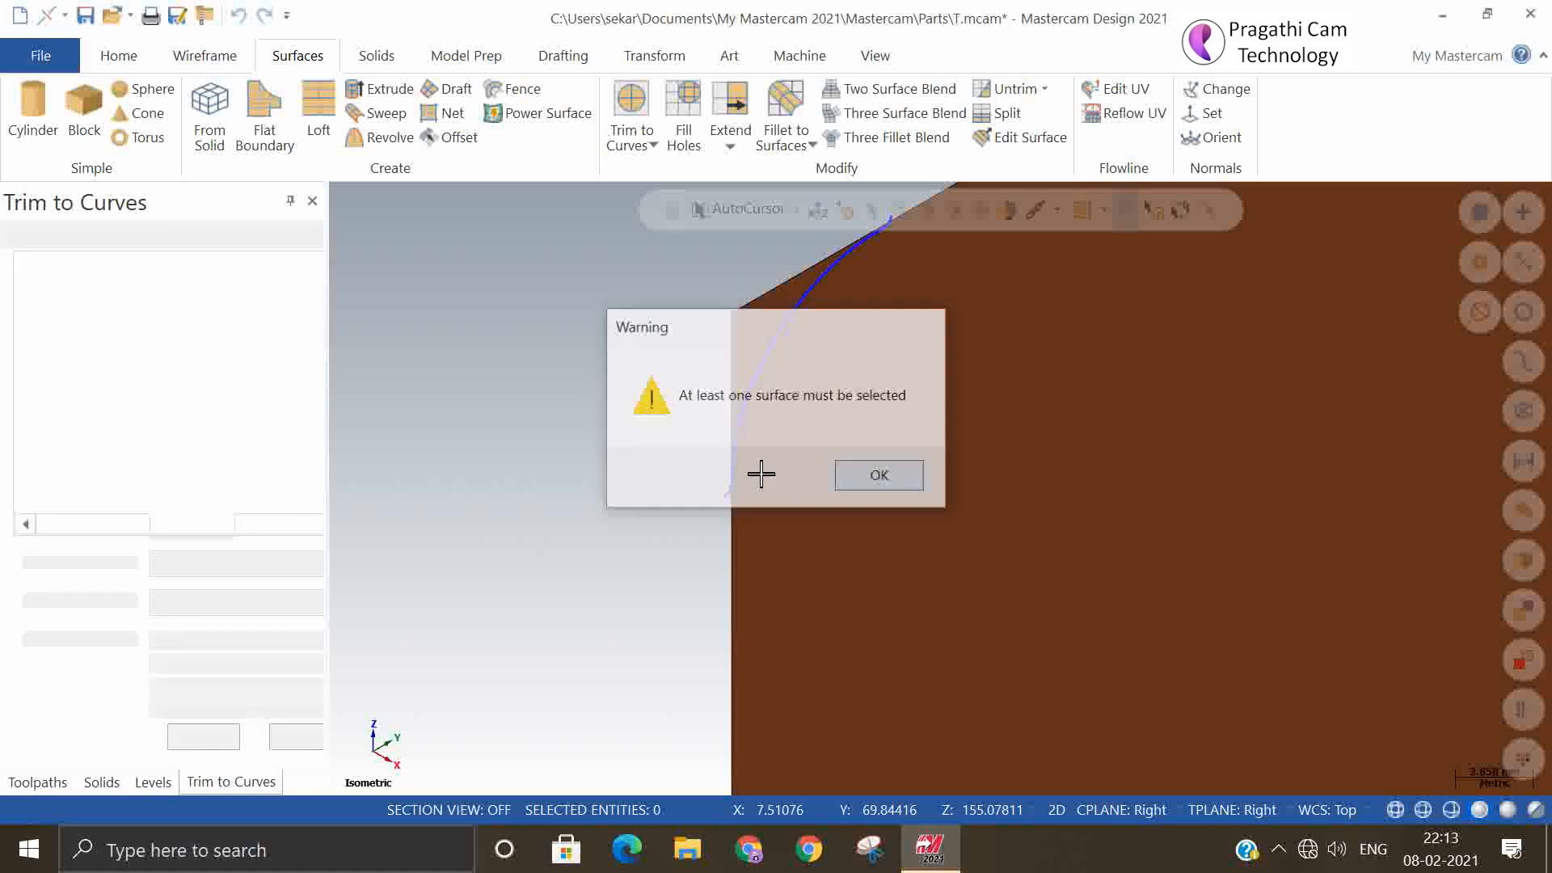
scroll(663, 424, "down", 2)
scroll(483, 374, "down", 1)
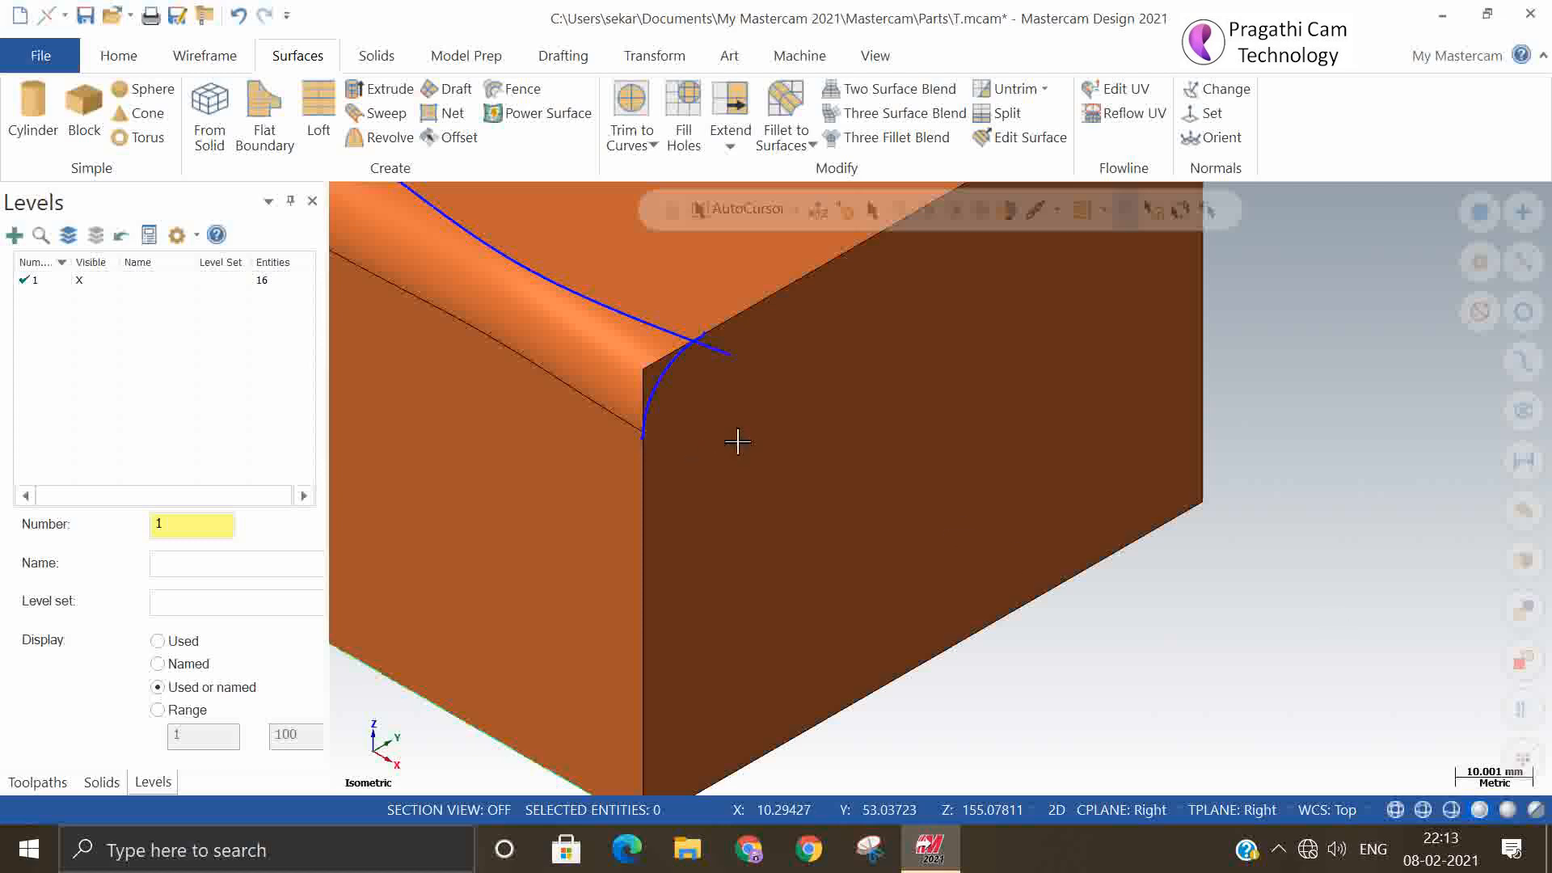
left_click(632, 113)
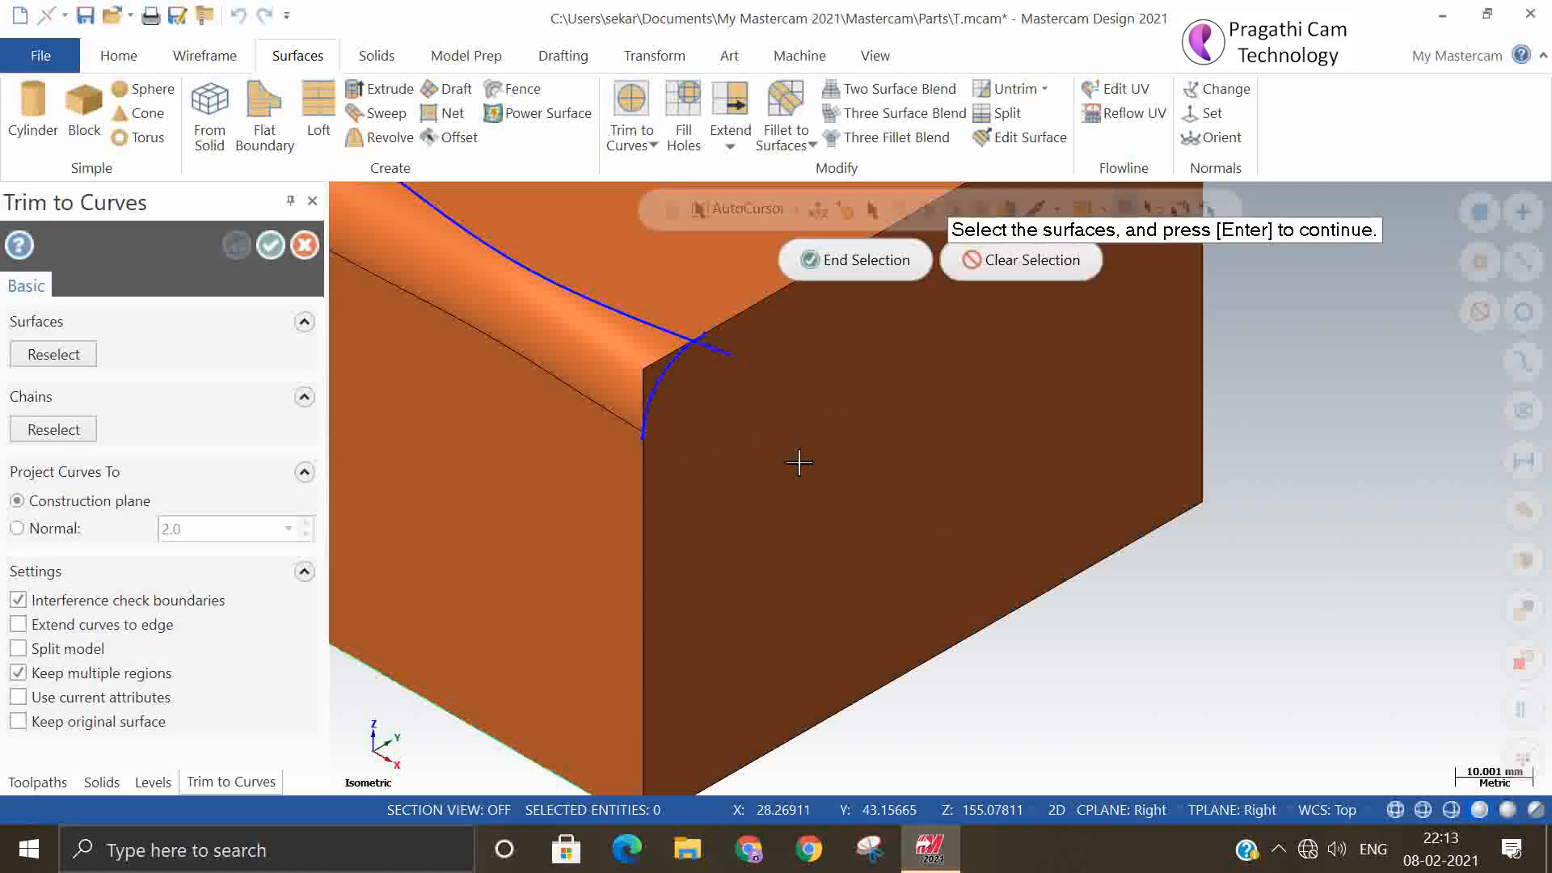
middle_click_drag(1250, 603, 1155, 489)
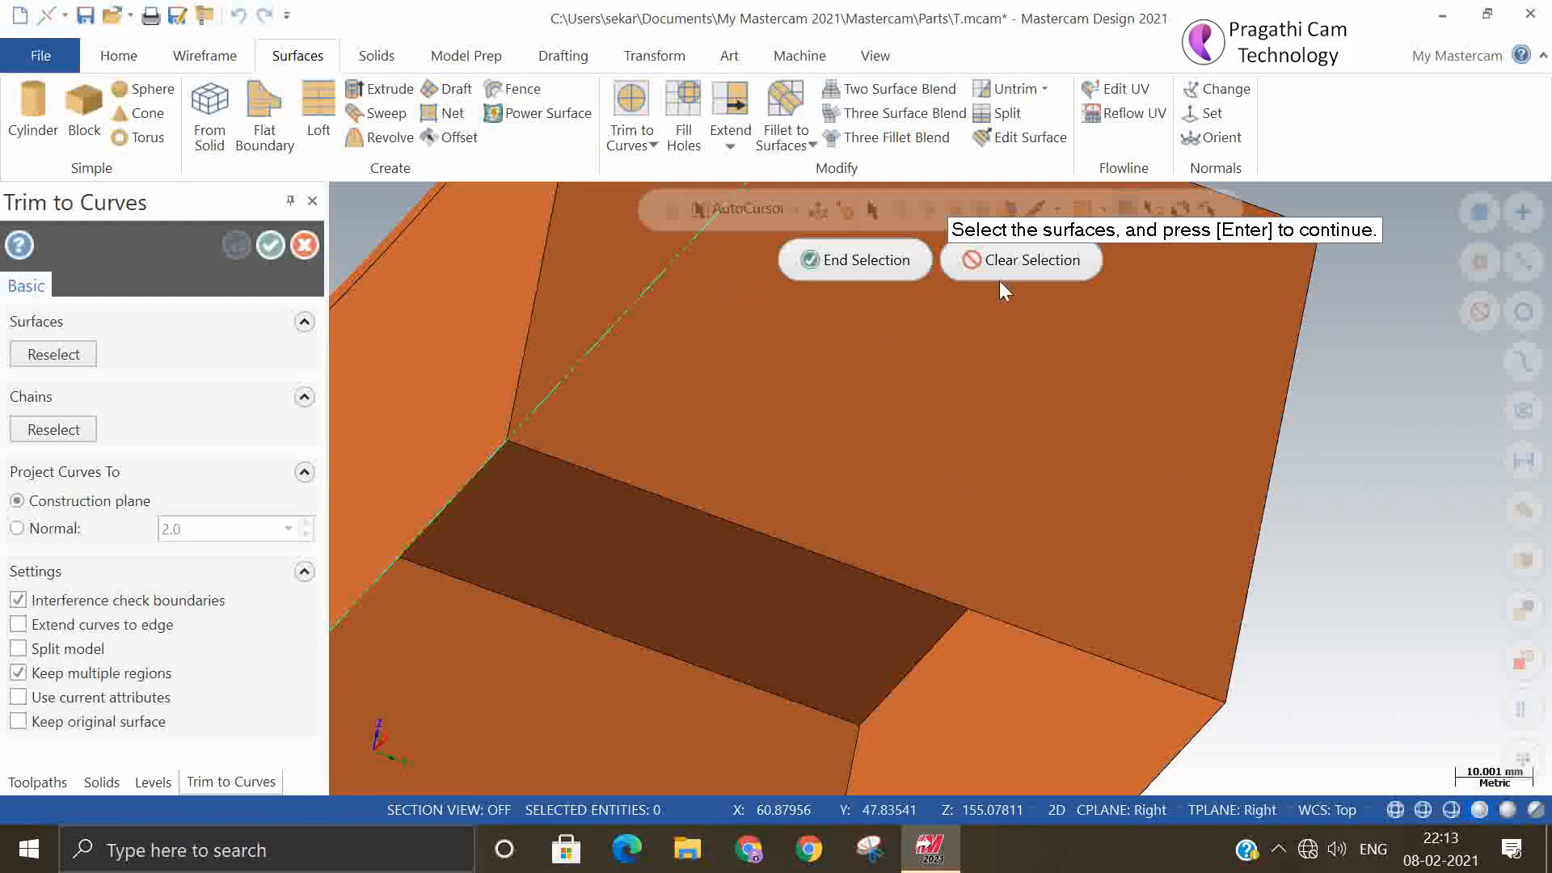
left_click(857, 261)
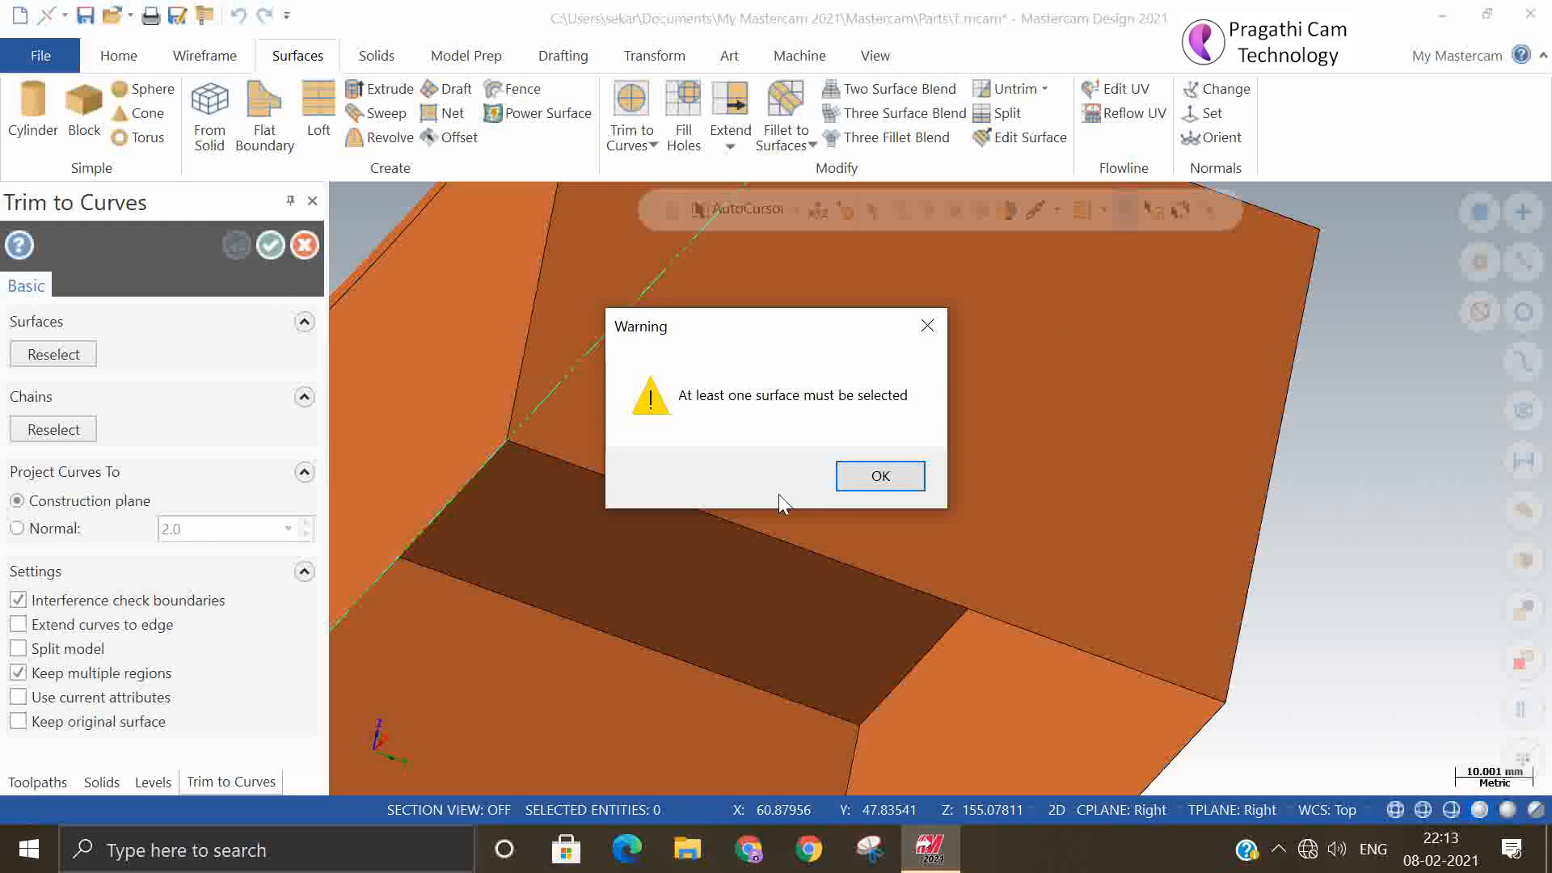
left_click(853, 484)
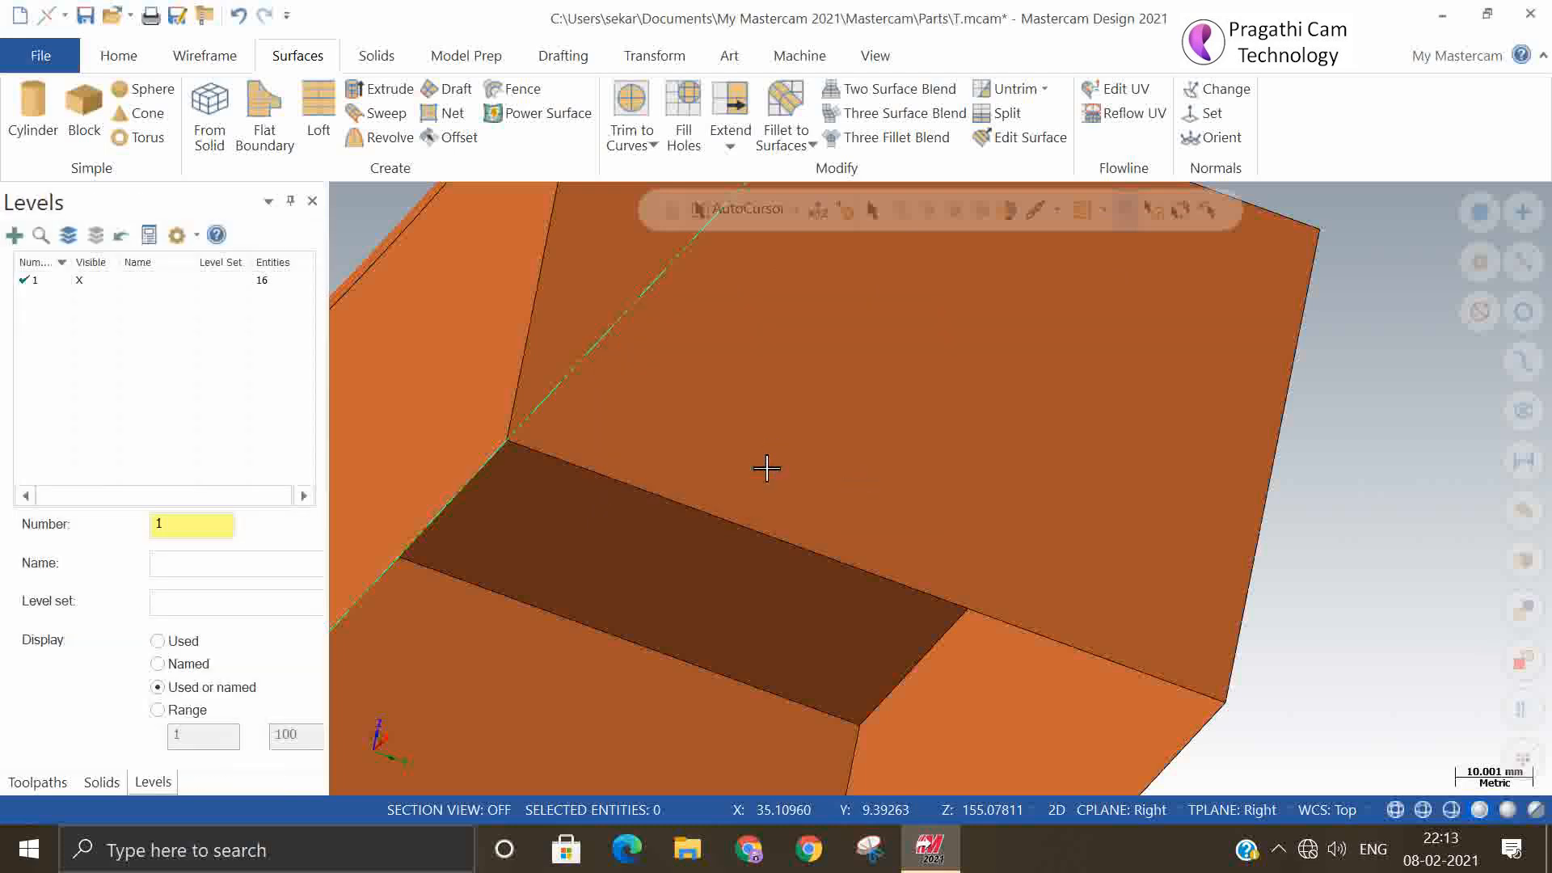
key("alt+e")
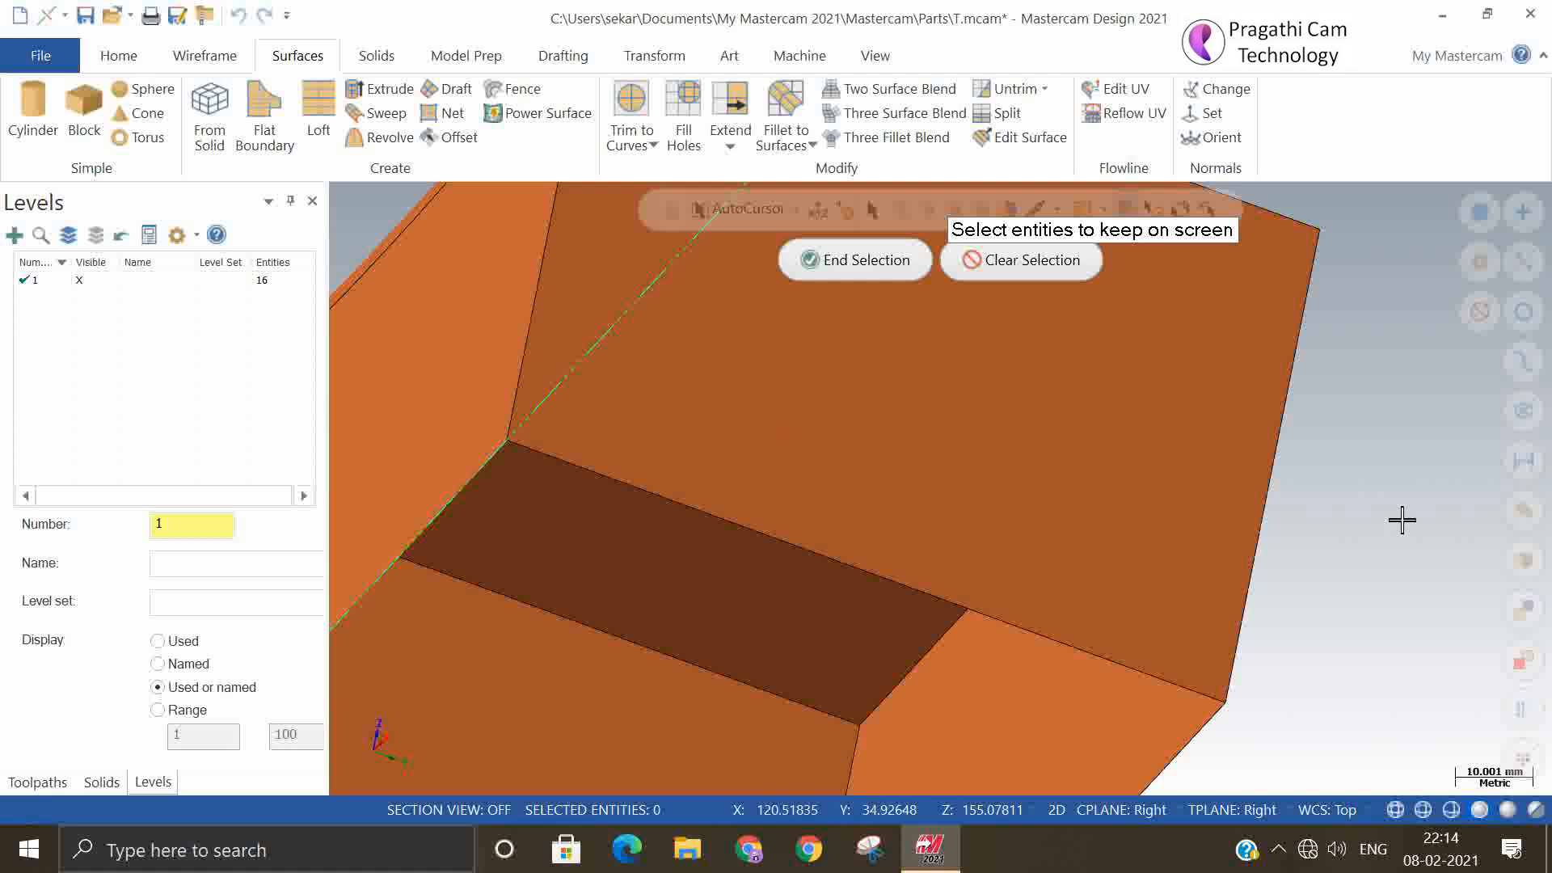
key("Escape")
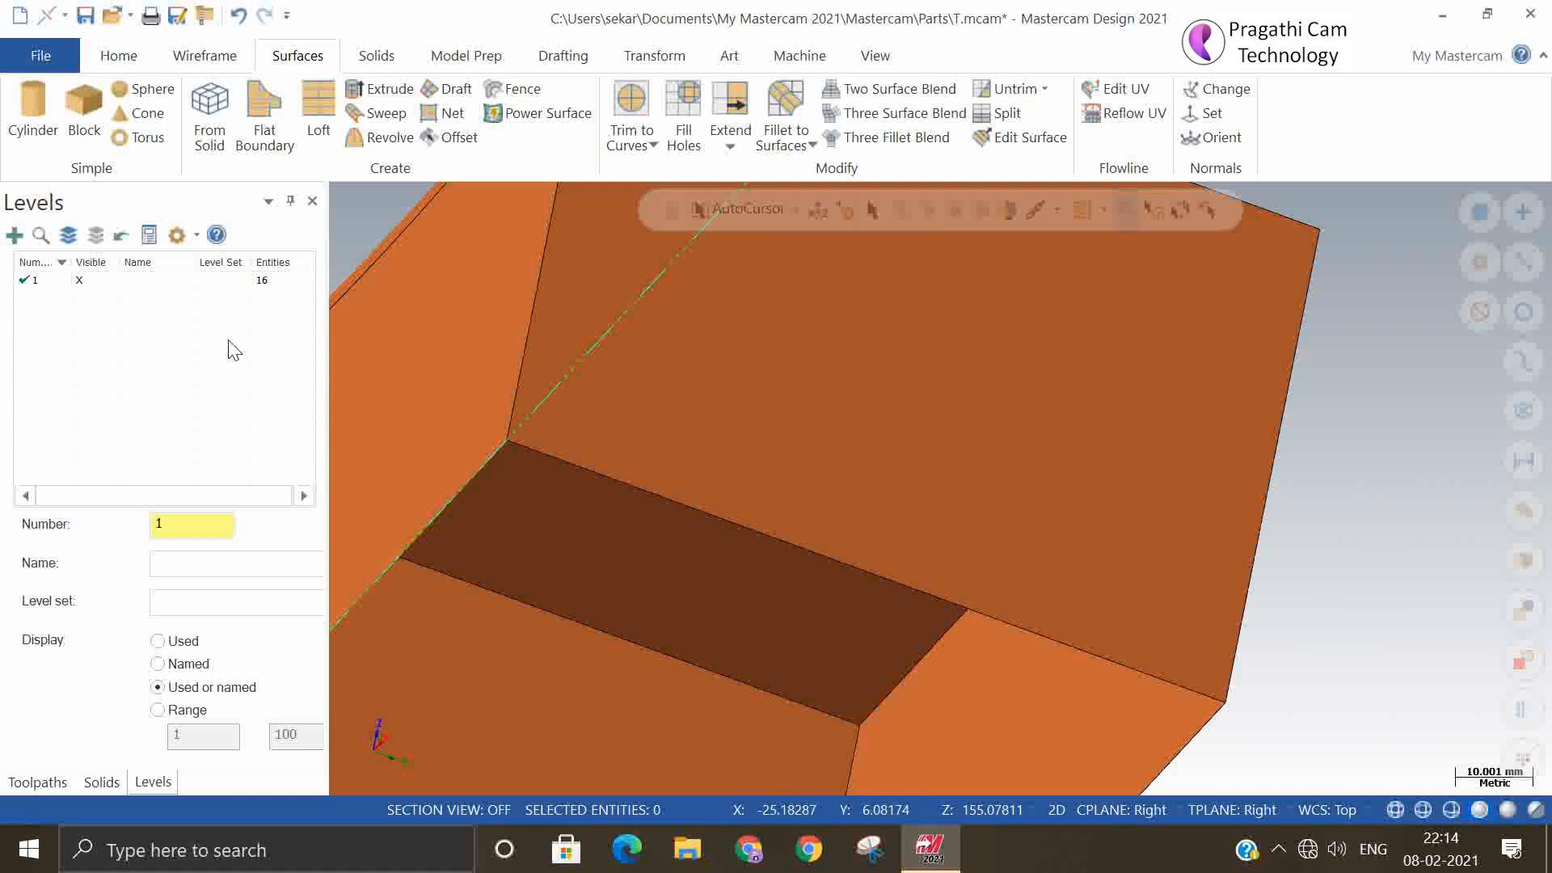
scroll(1178, 720, "down", 5)
middle_click_drag(871, 481, 881, 550)
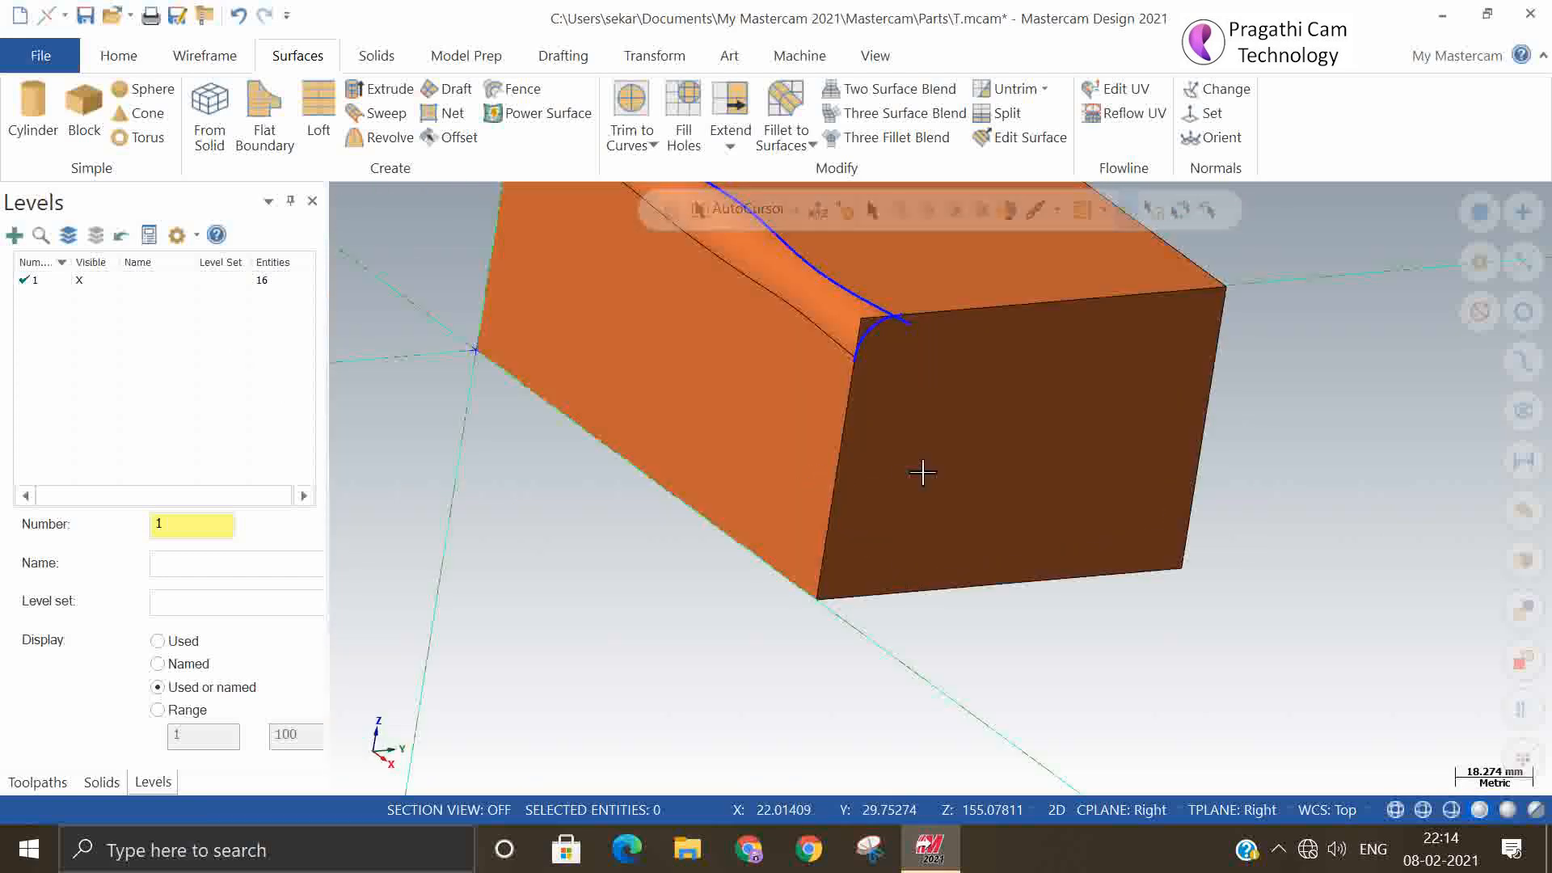
middle_click_drag(876, 360, 800, 521)
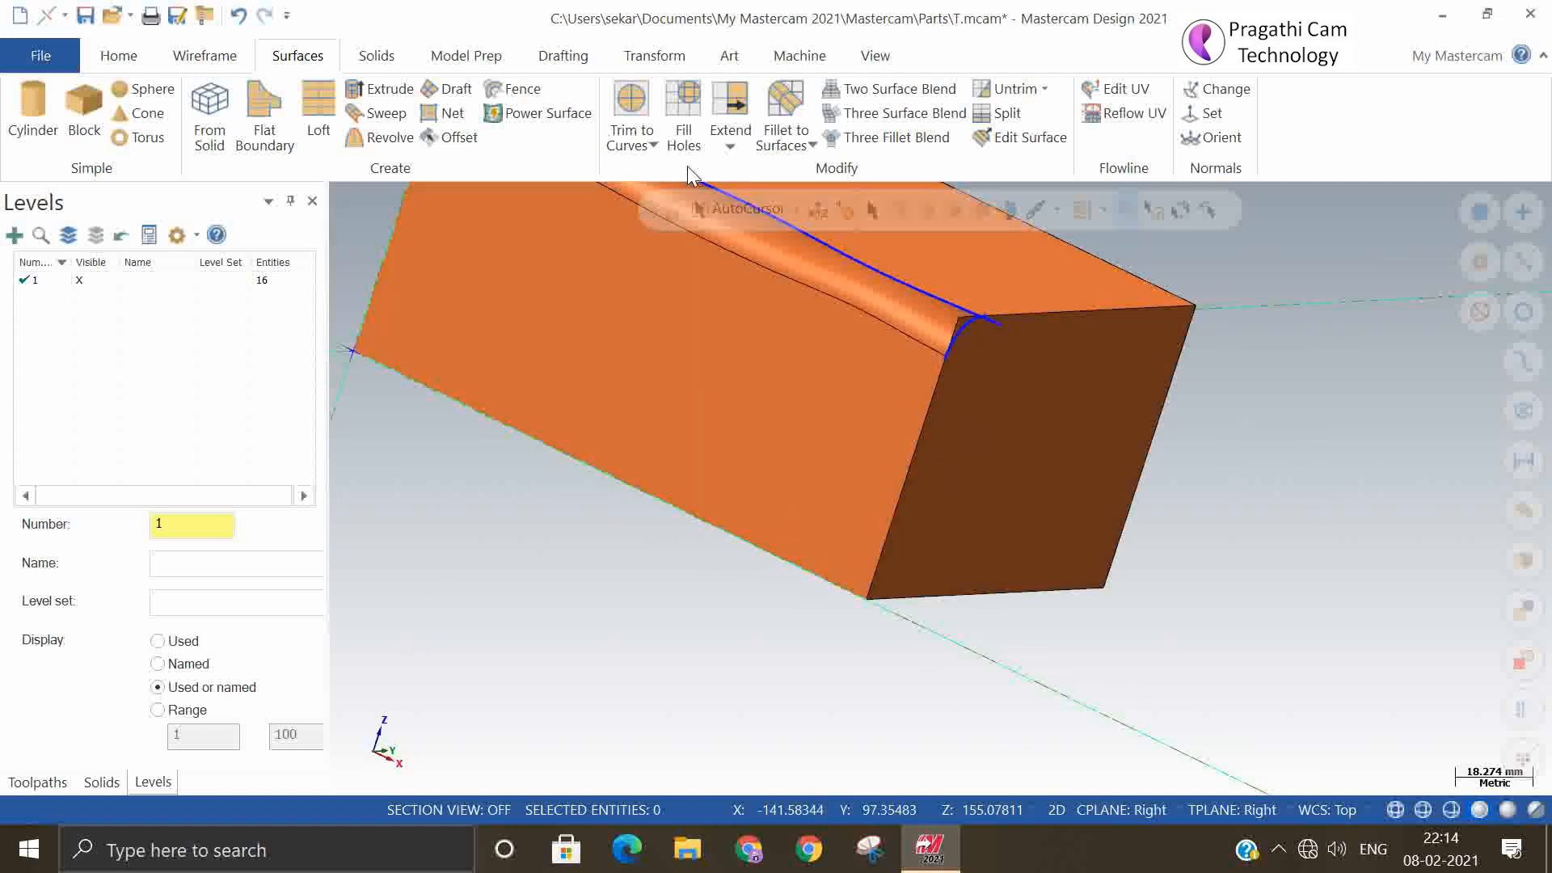
left_click(631, 117)
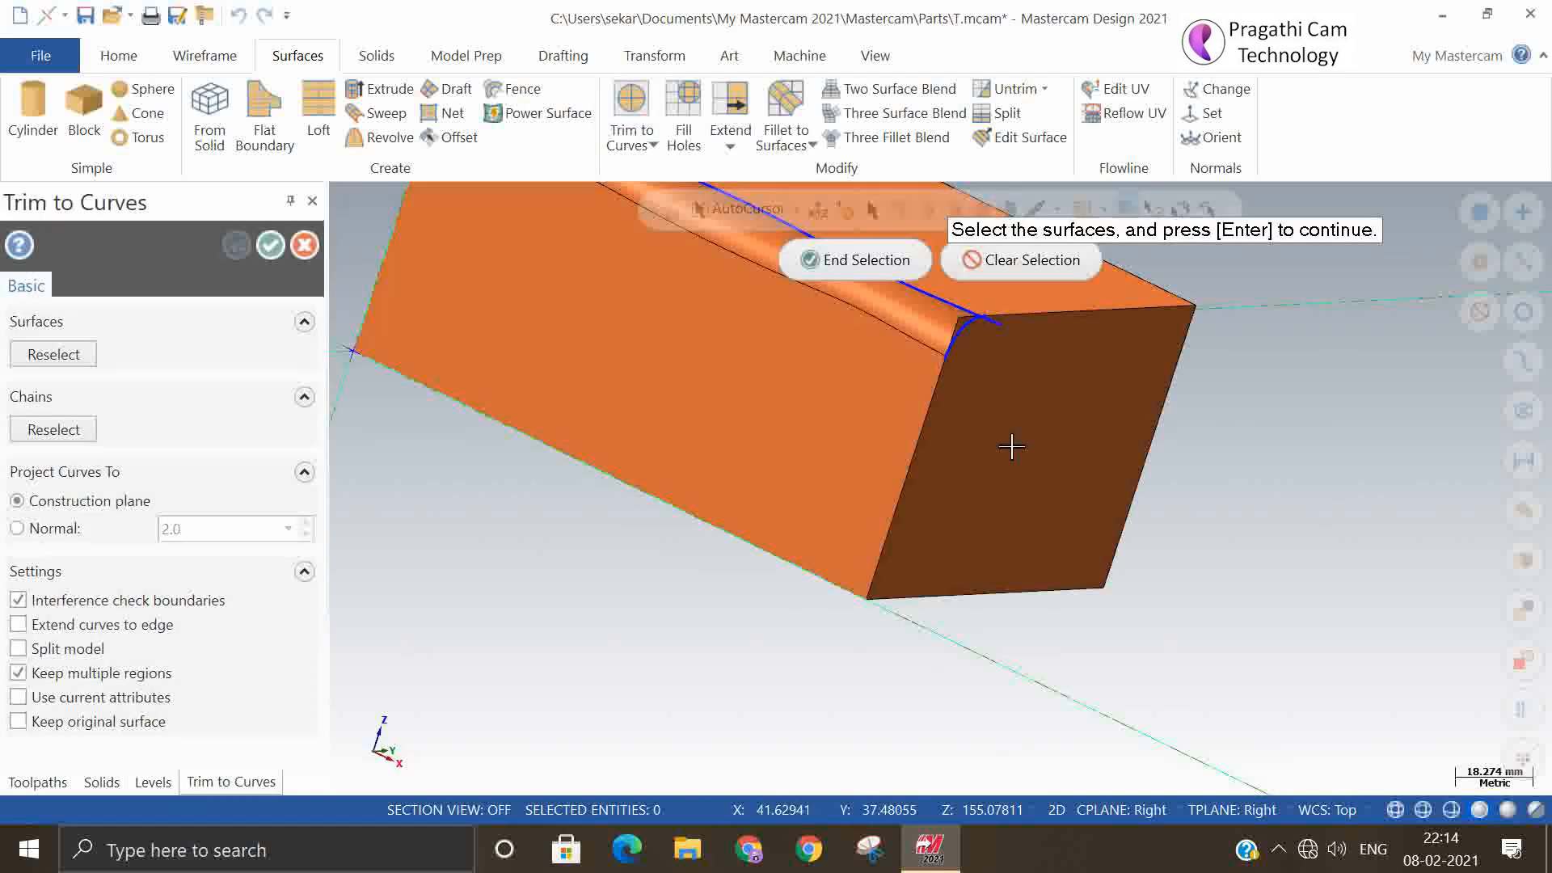
left_click(857, 259)
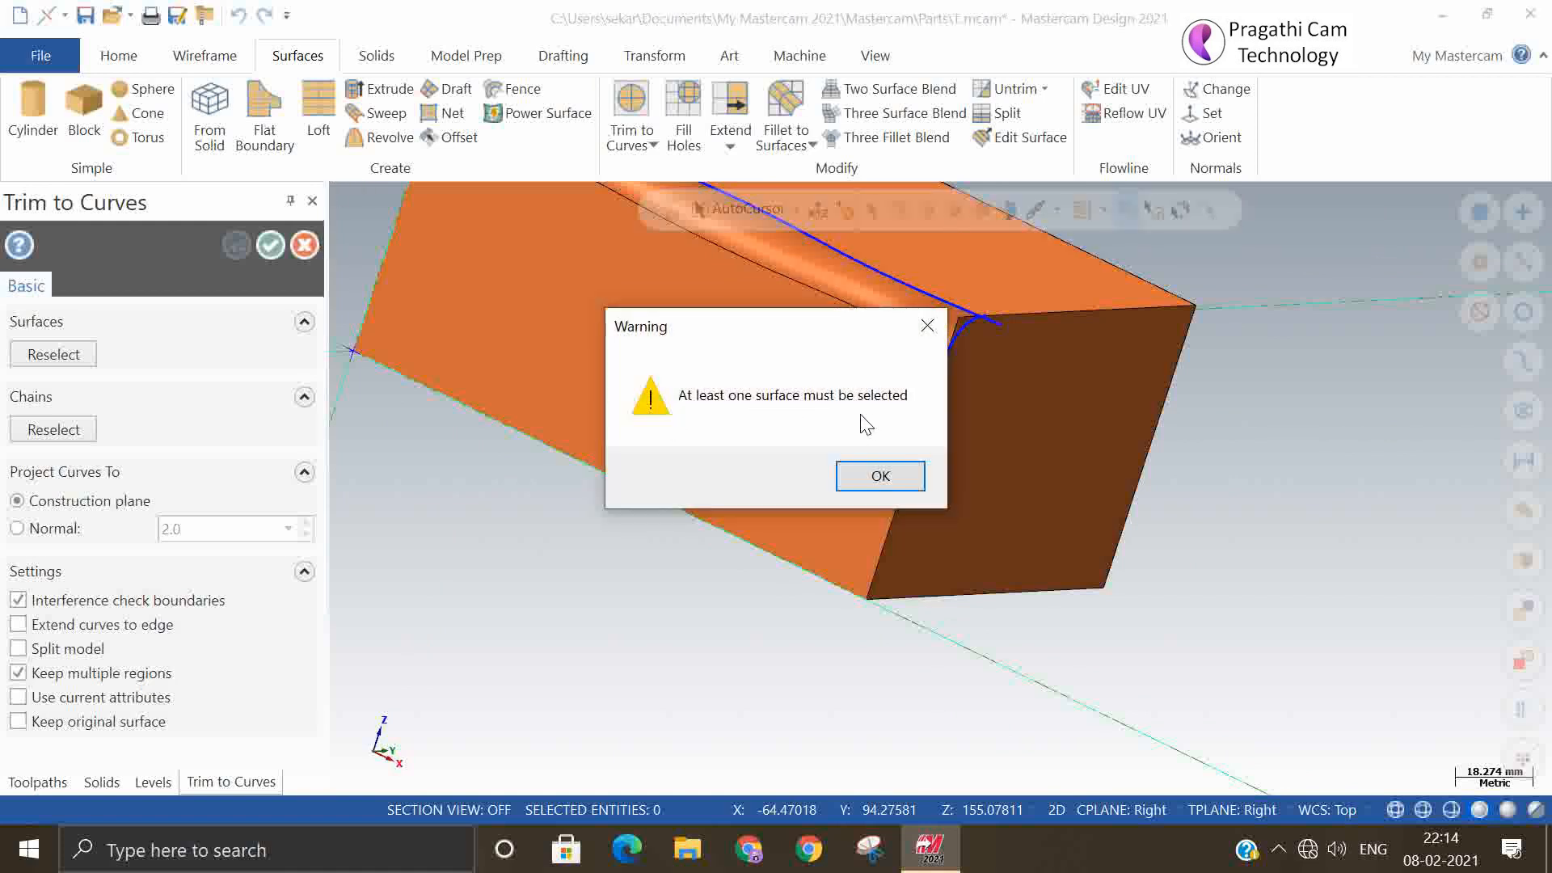
left_click(912, 479)
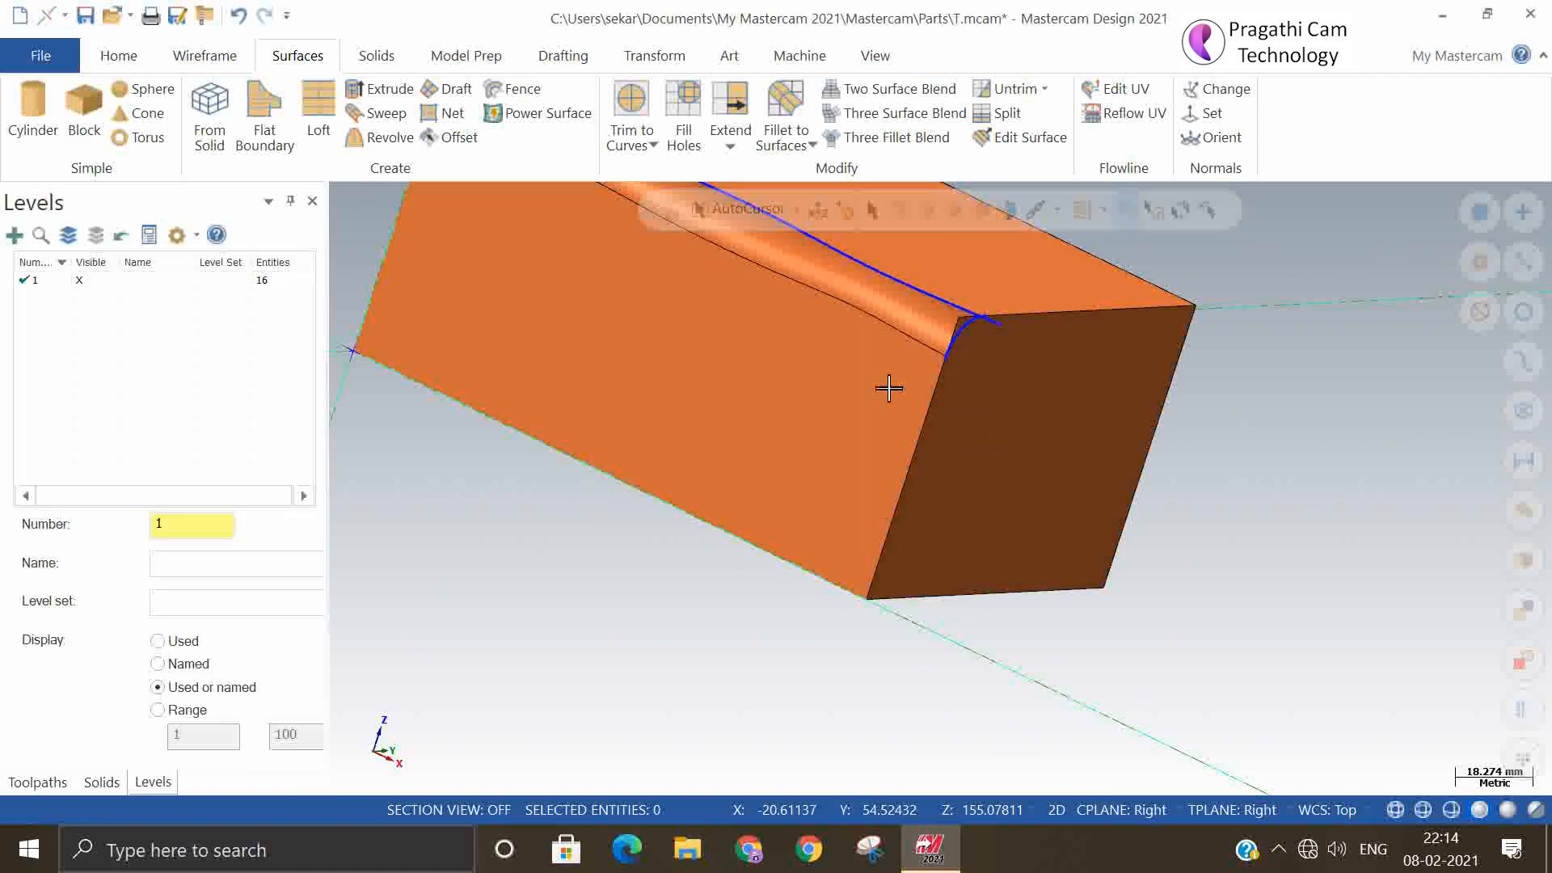
scroll(986, 589, "down", 2)
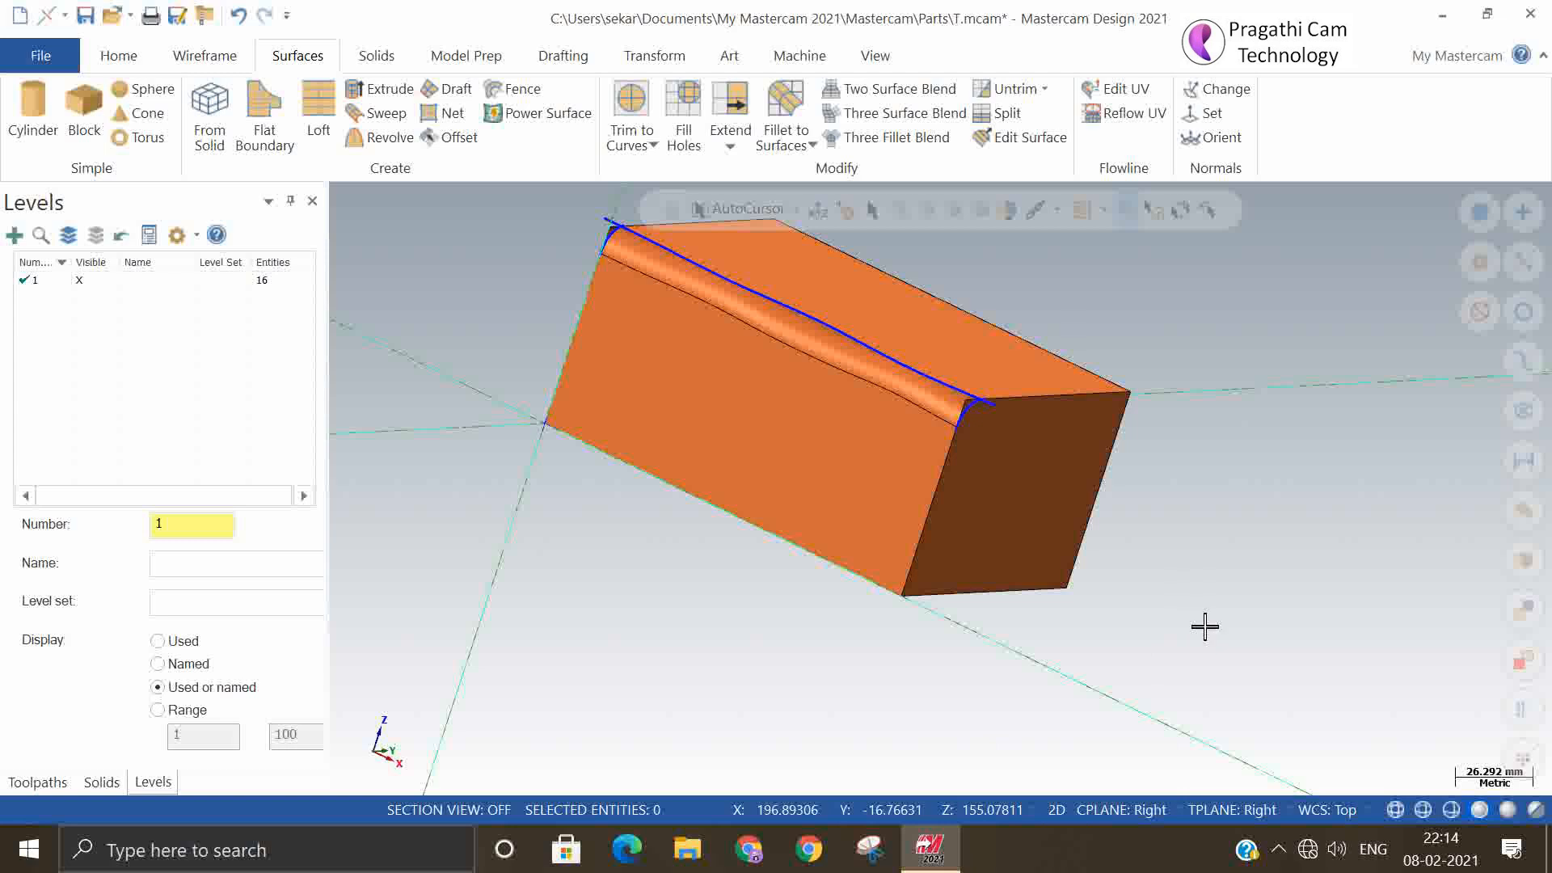
key("alt+e")
key("Escape")
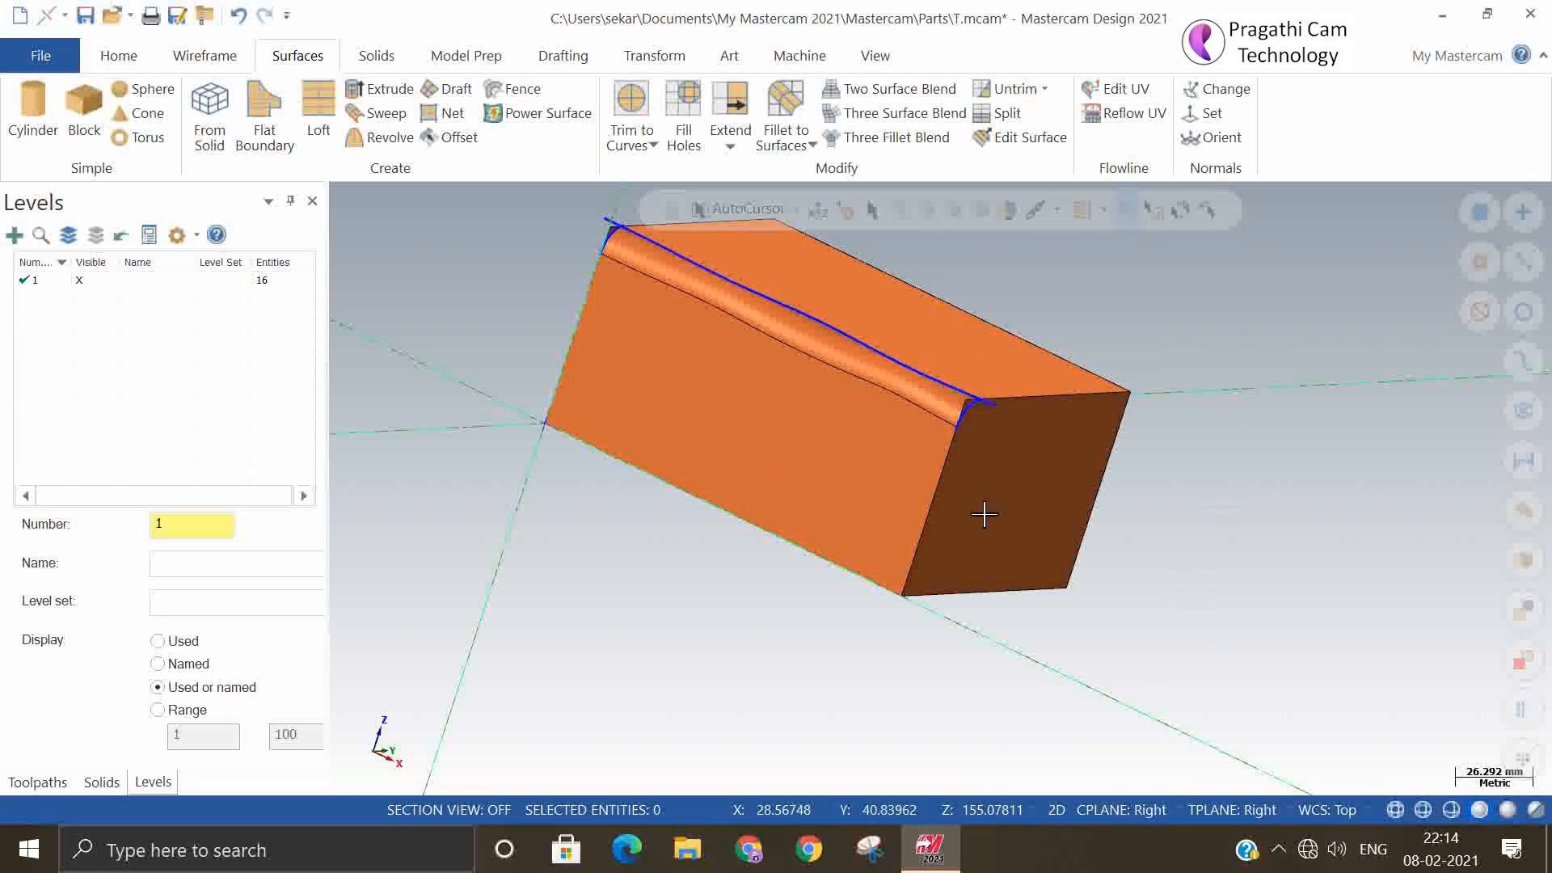
- Switch the selection method from chain to automatic picking and select the block's end face as the surface for Trim to Curves
scroll(1108, 371, "up", 3)
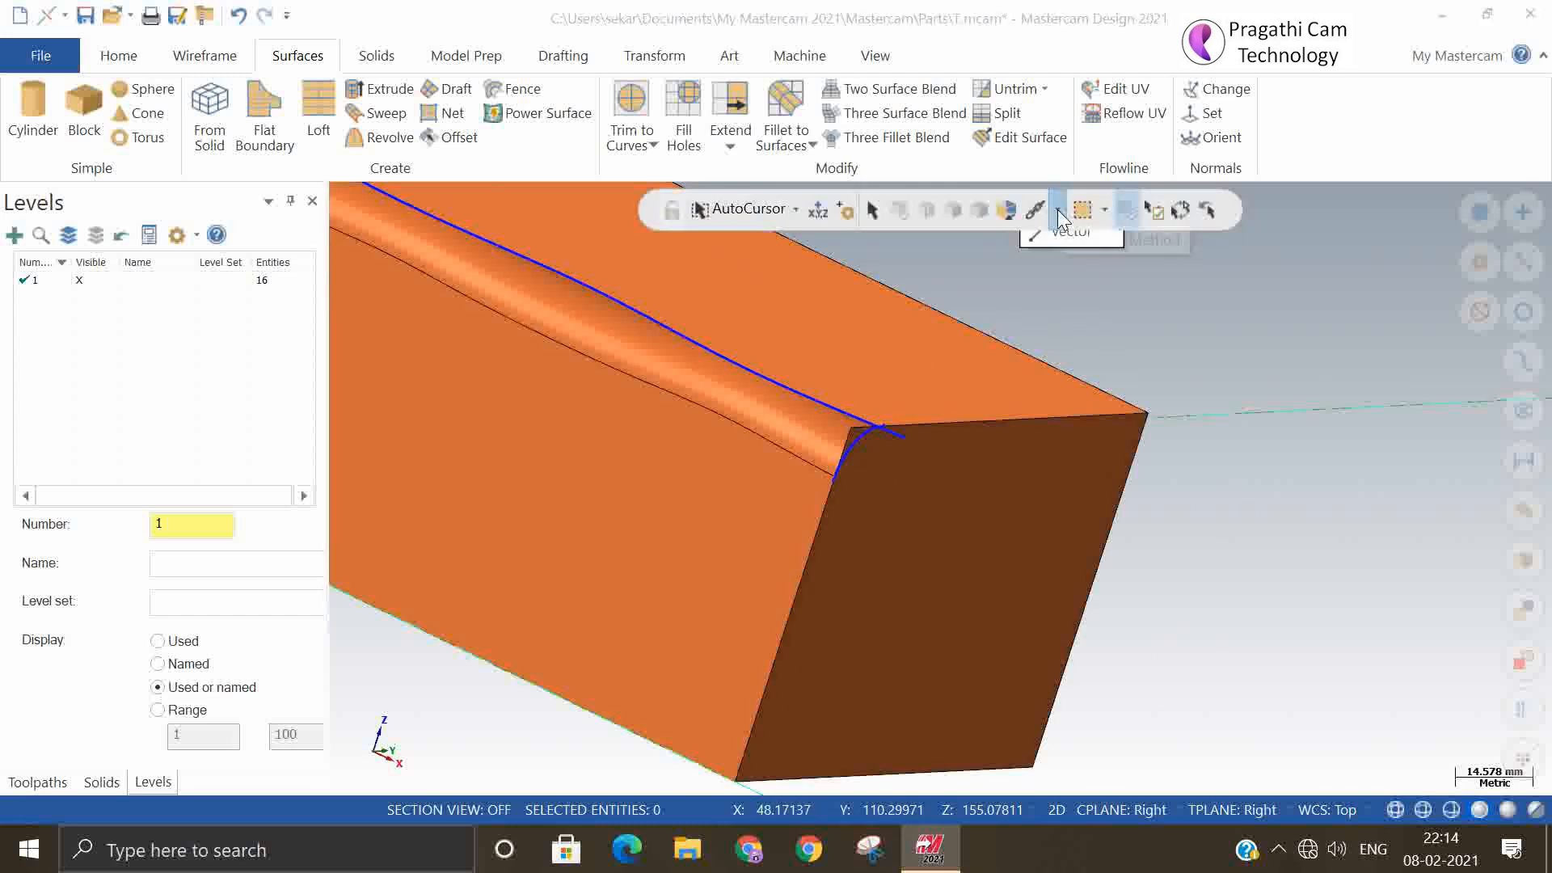
left_click(1057, 210)
left_click(1055, 243)
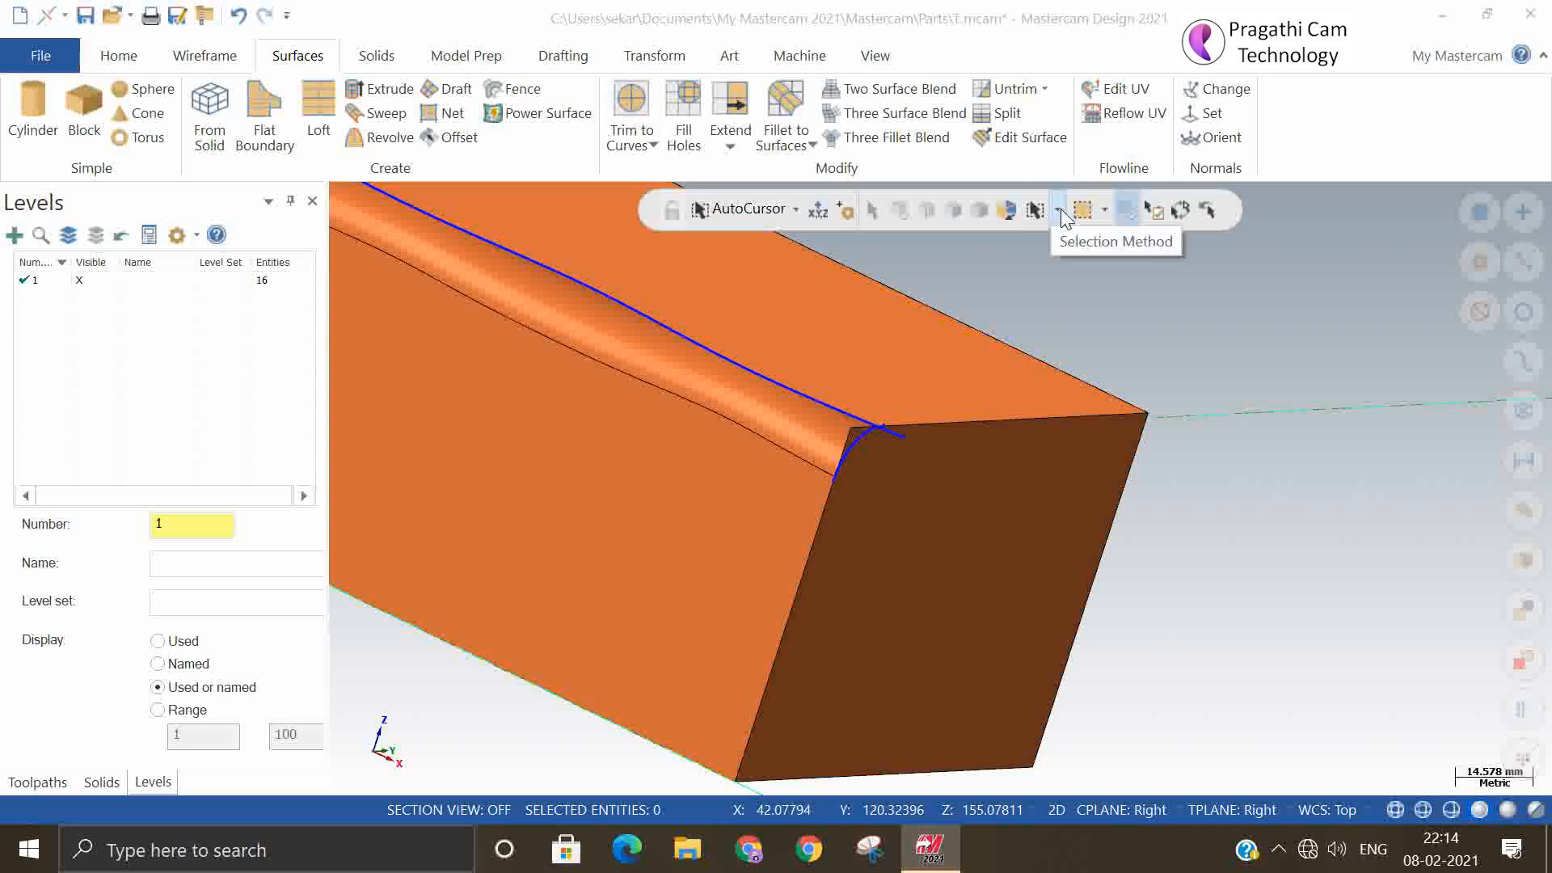
left_click(632, 113)
left_click(949, 539)
left_click(860, 260)
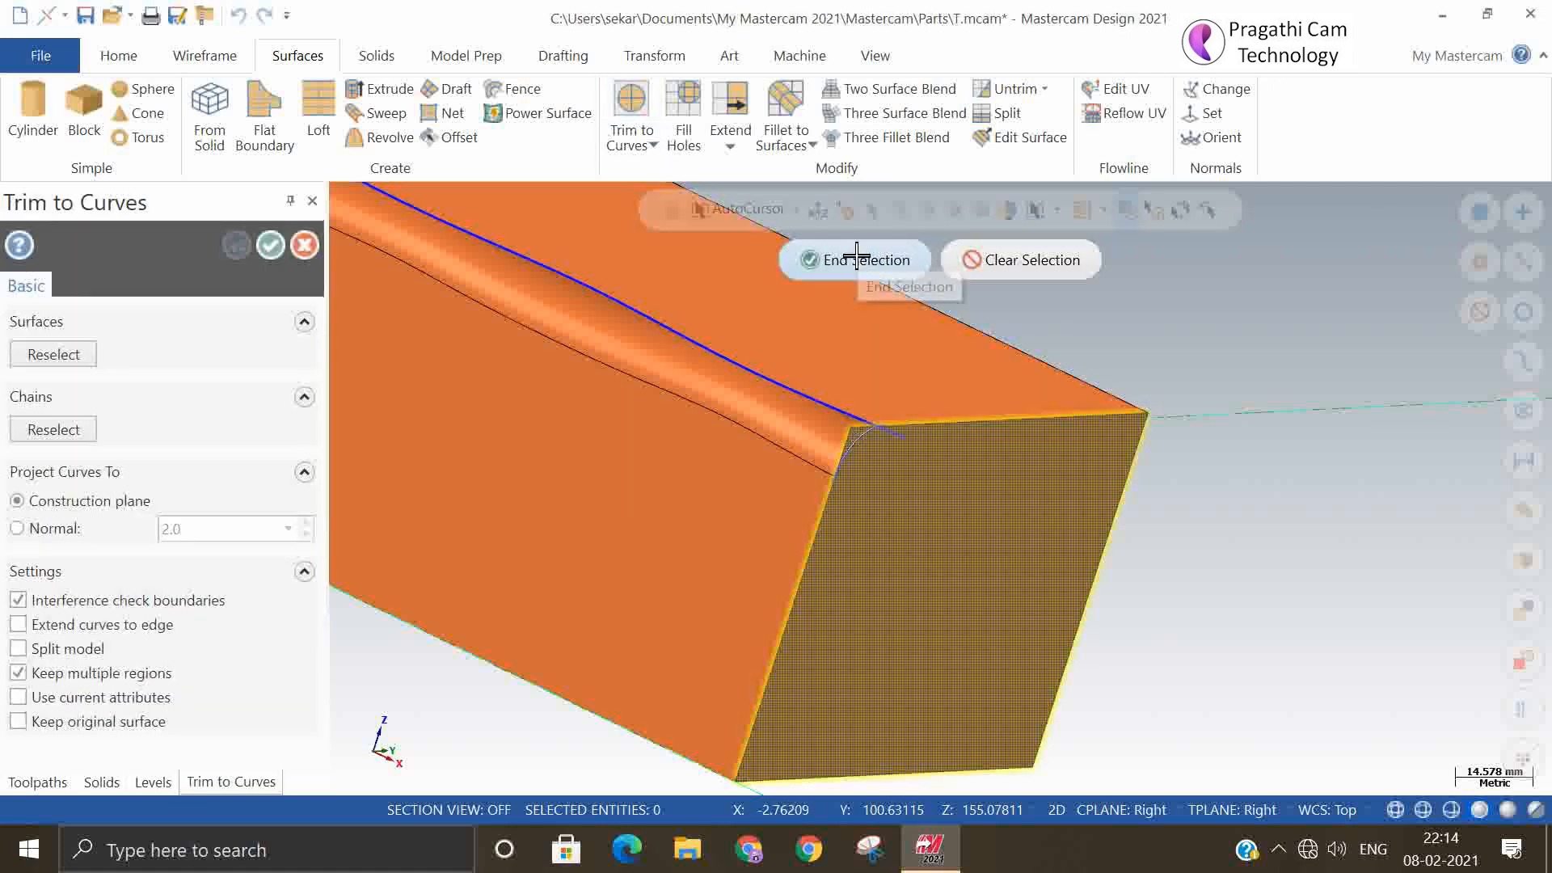
- Chain the blue corner arc as the trimming curve and trim the end face, keeping the large region below the arc
scroll(841, 485, "up", 3)
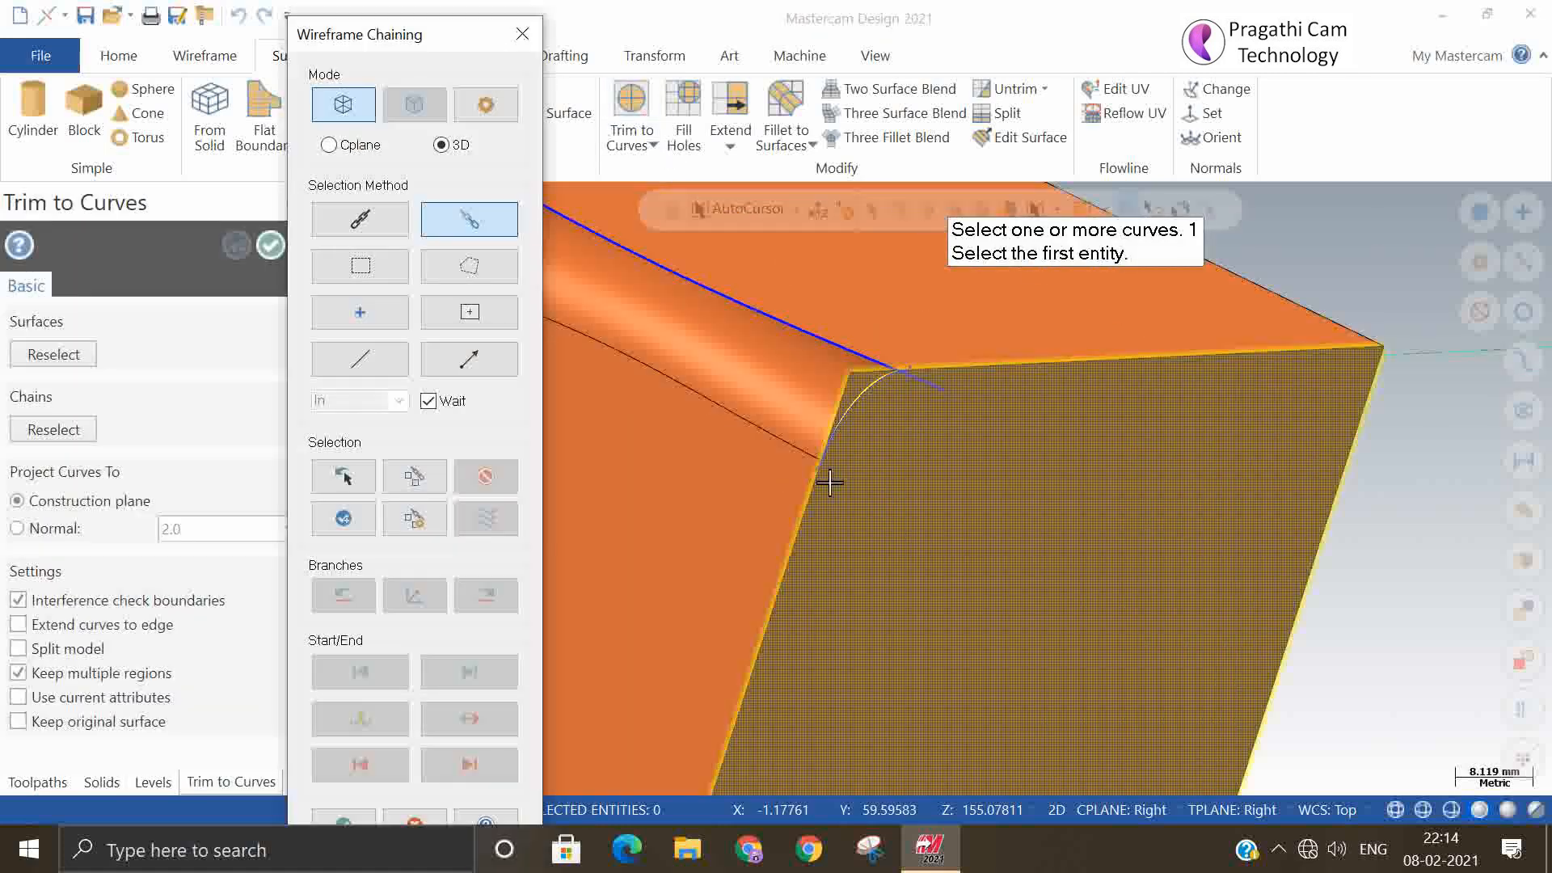
scroll(825, 473, "up", 3)
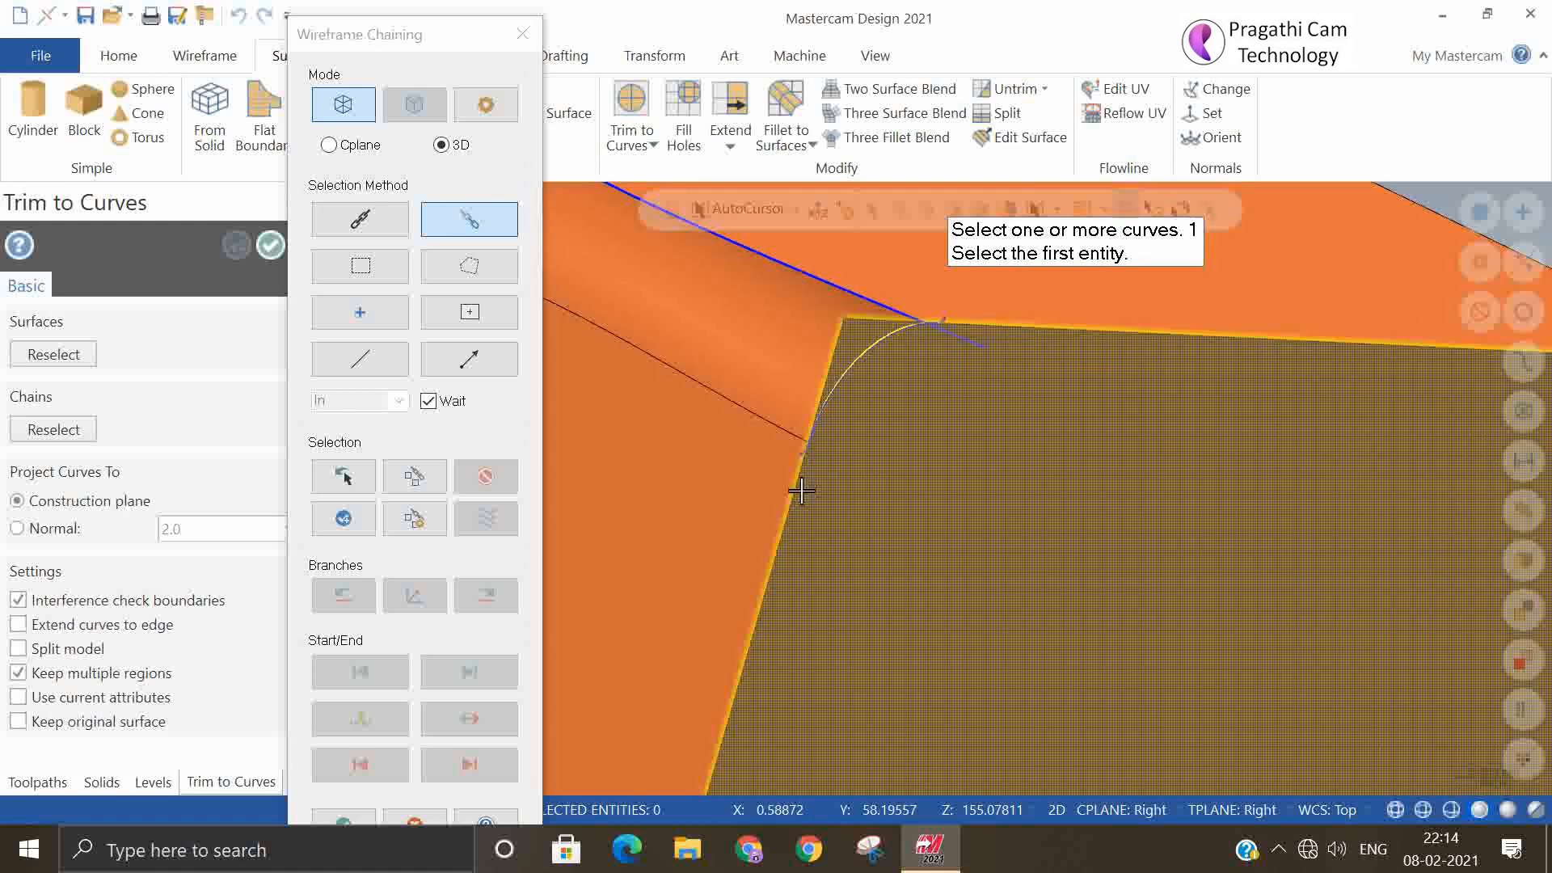
left_click(801, 444)
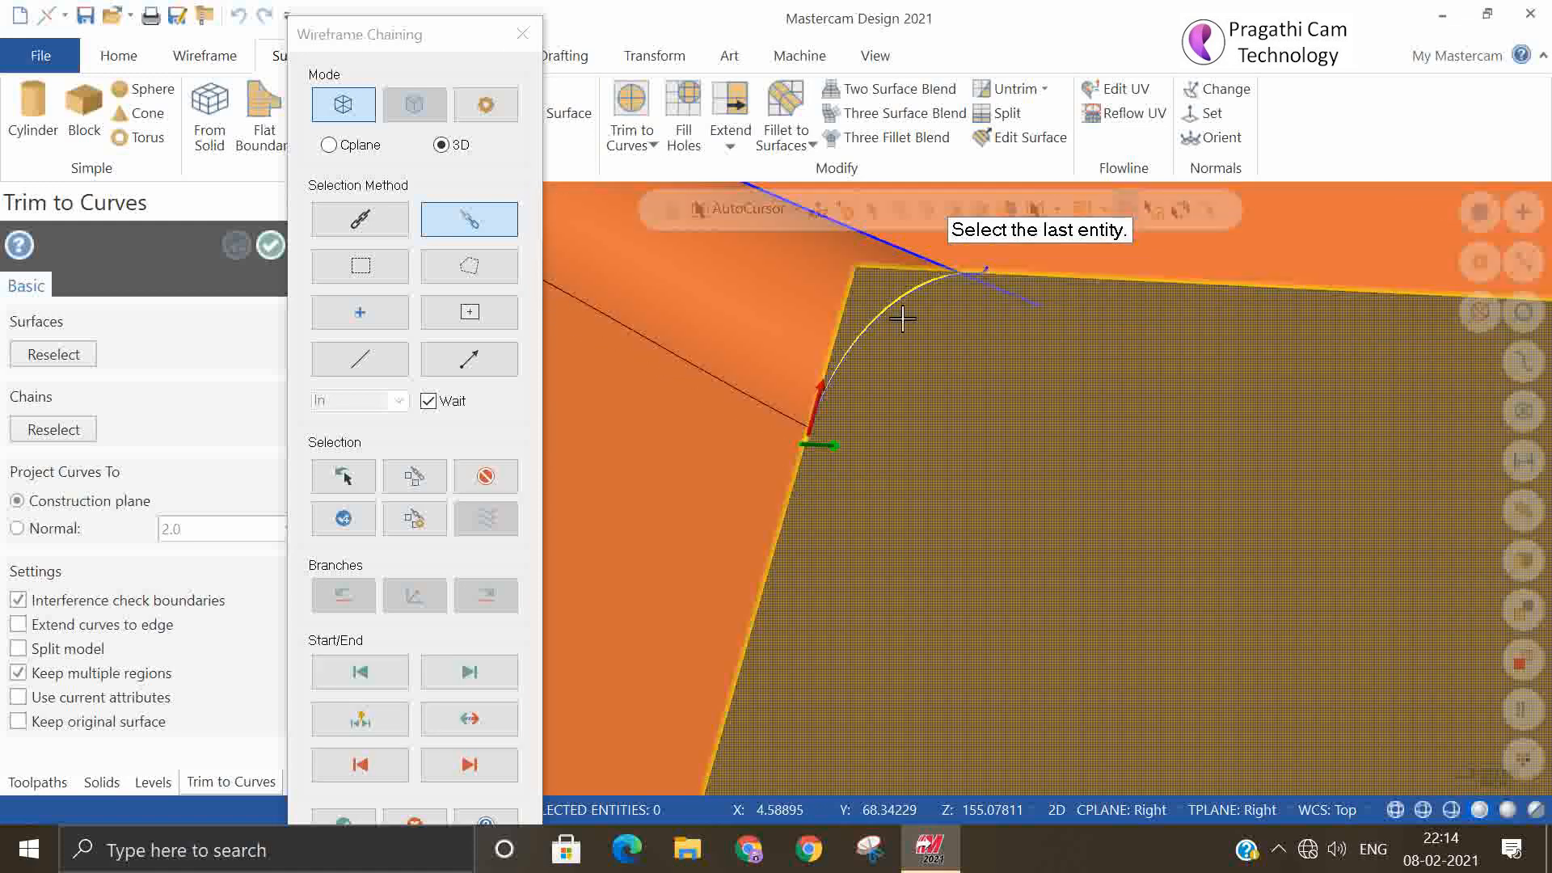
left_click(990, 273)
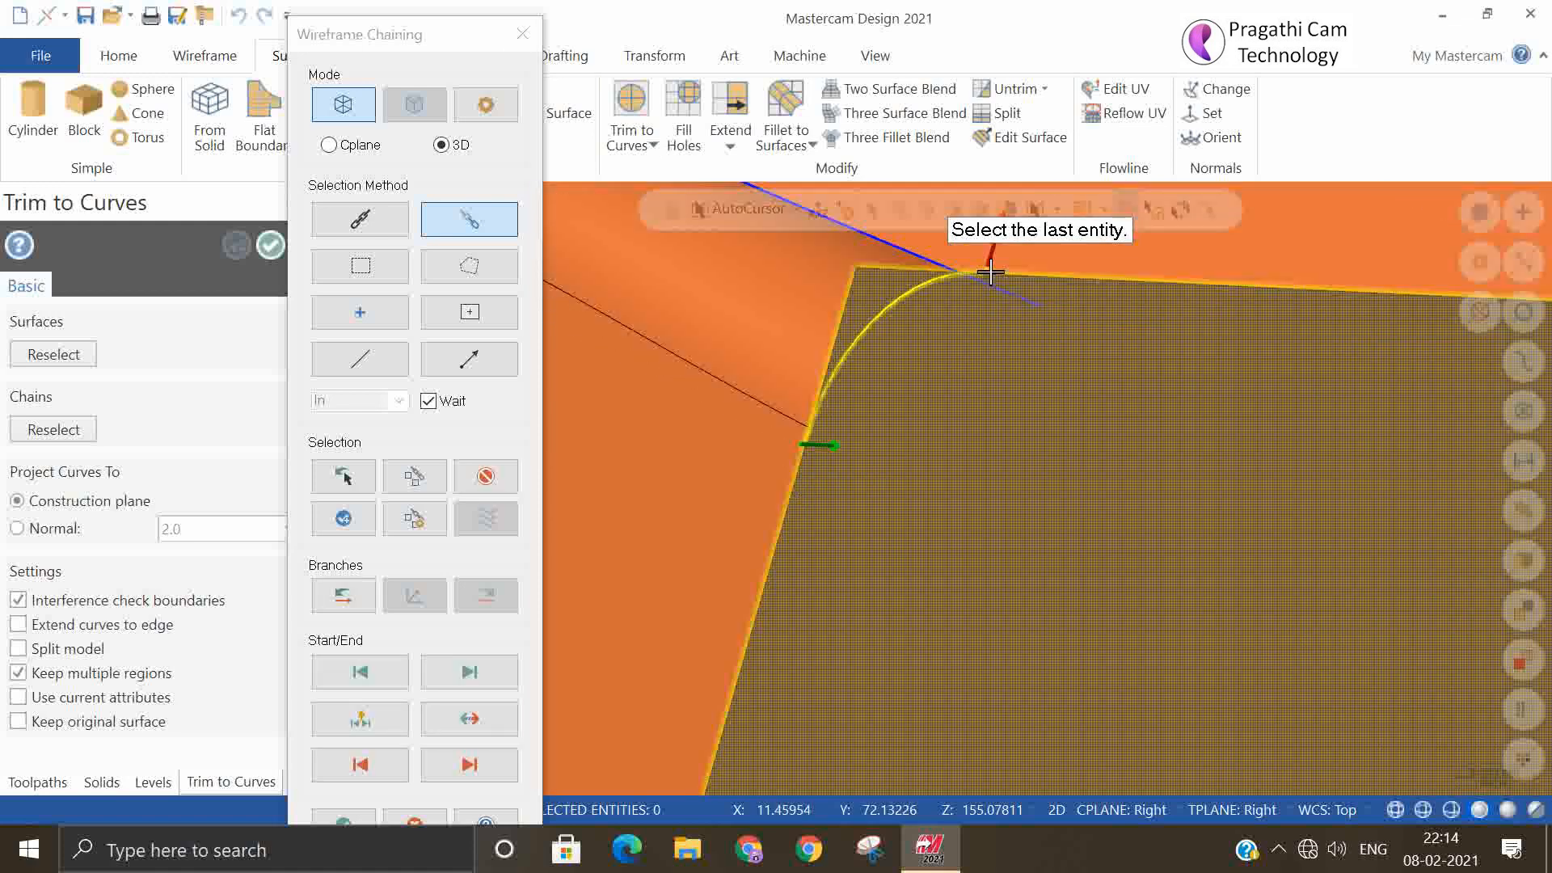
left_click(346, 816)
left_click(973, 686)
left_click(984, 576)
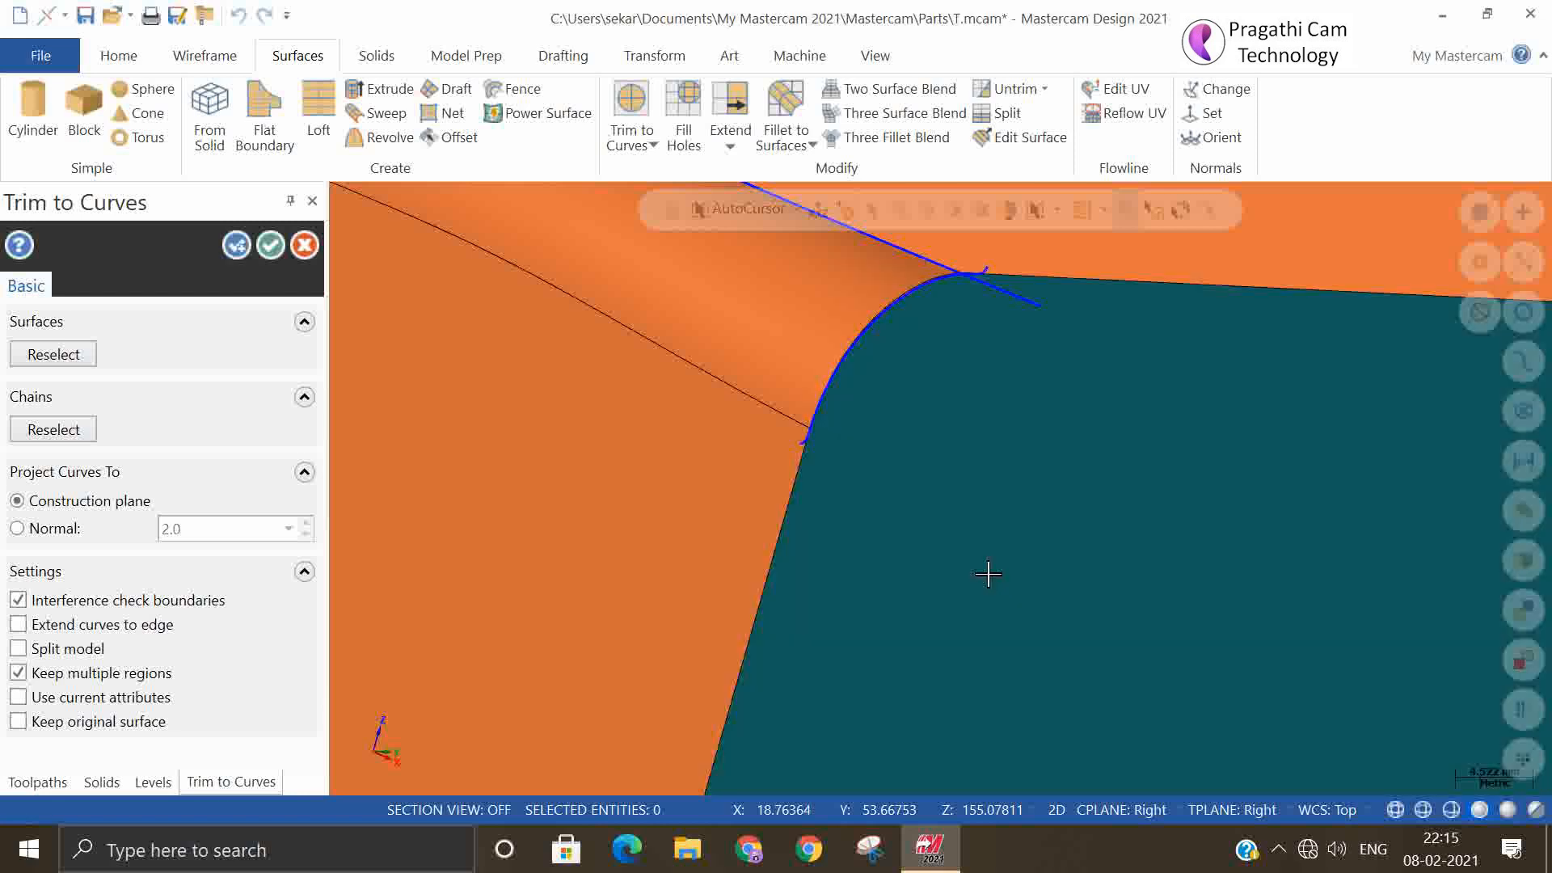
left_click(270, 244)
- Examine the trimmed corner of the end face and the surrounding block surfaces from several angles, including the isometric view
middle_click_drag(409, 399, 865, 538)
scroll(865, 537, "down", 5)
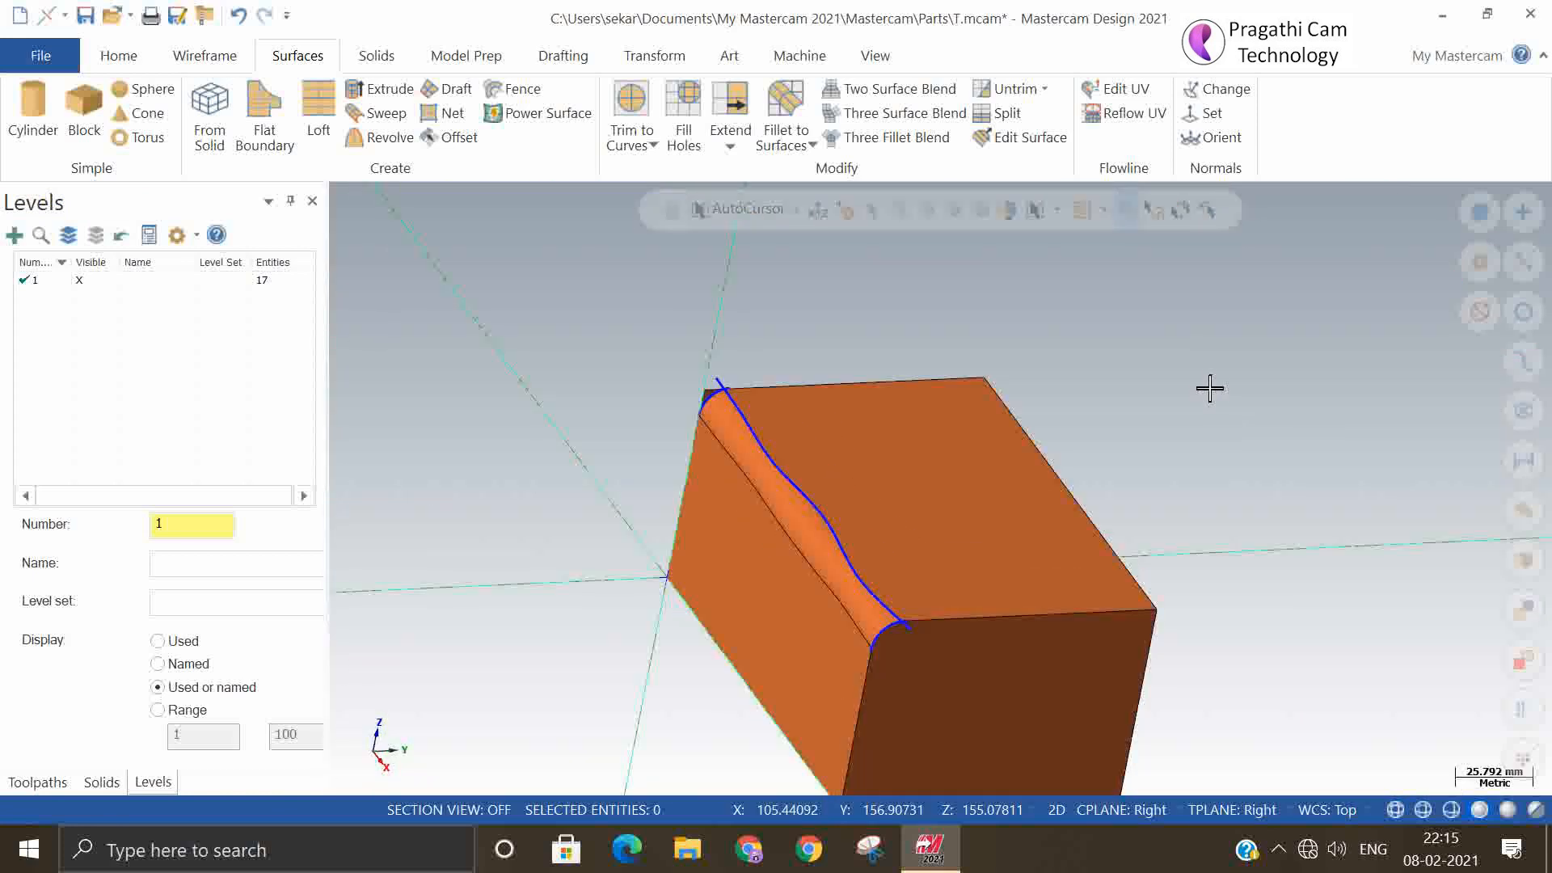
right_click(1161, 389)
left_click(1287, 599)
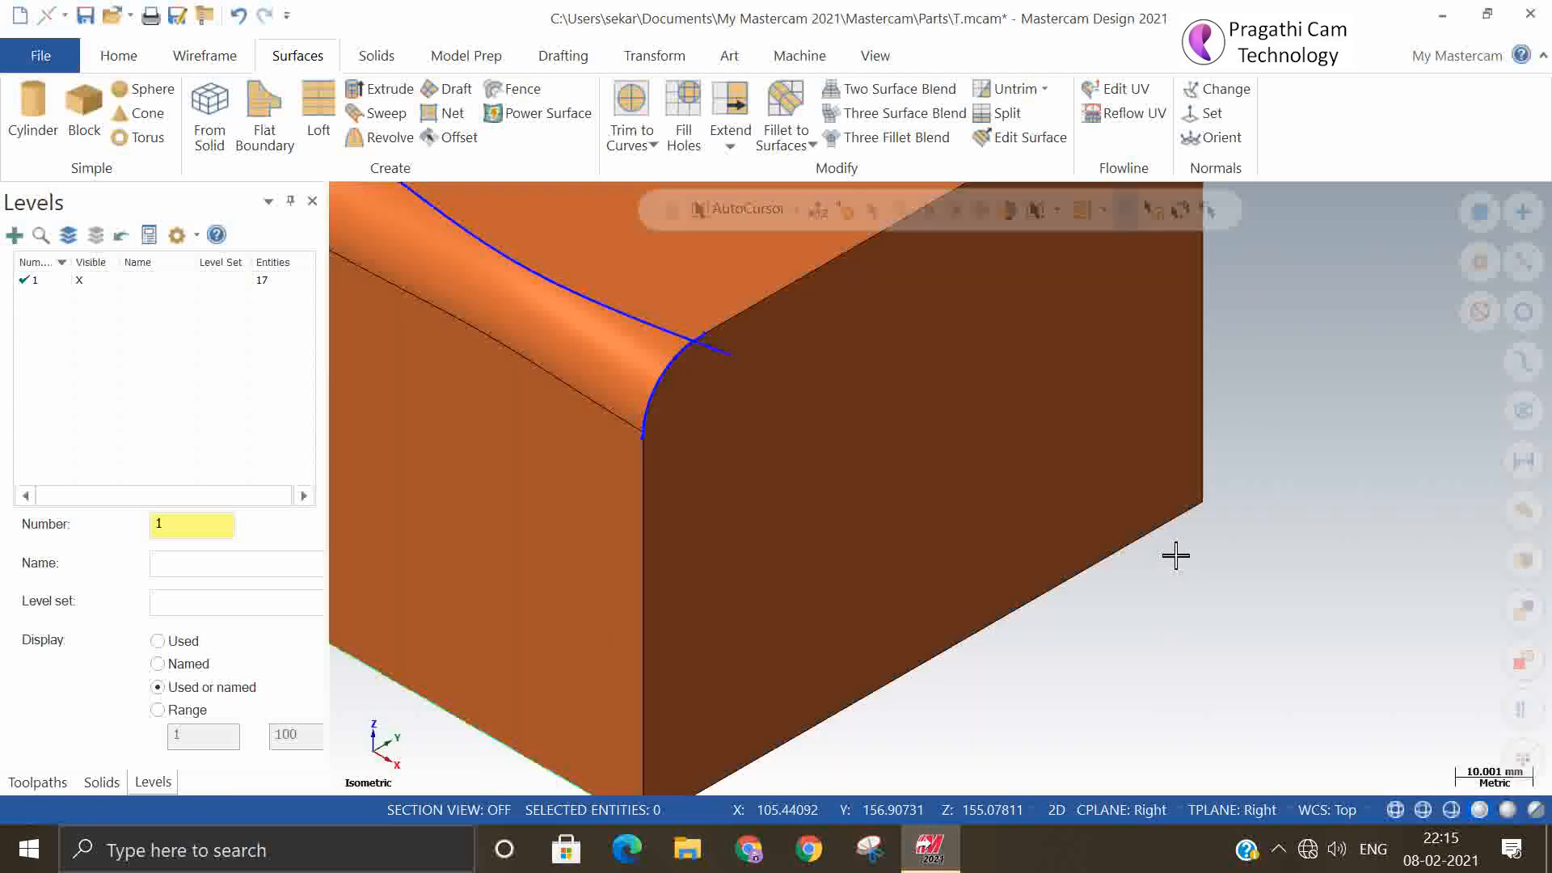
scroll(1176, 540, "down", 1)
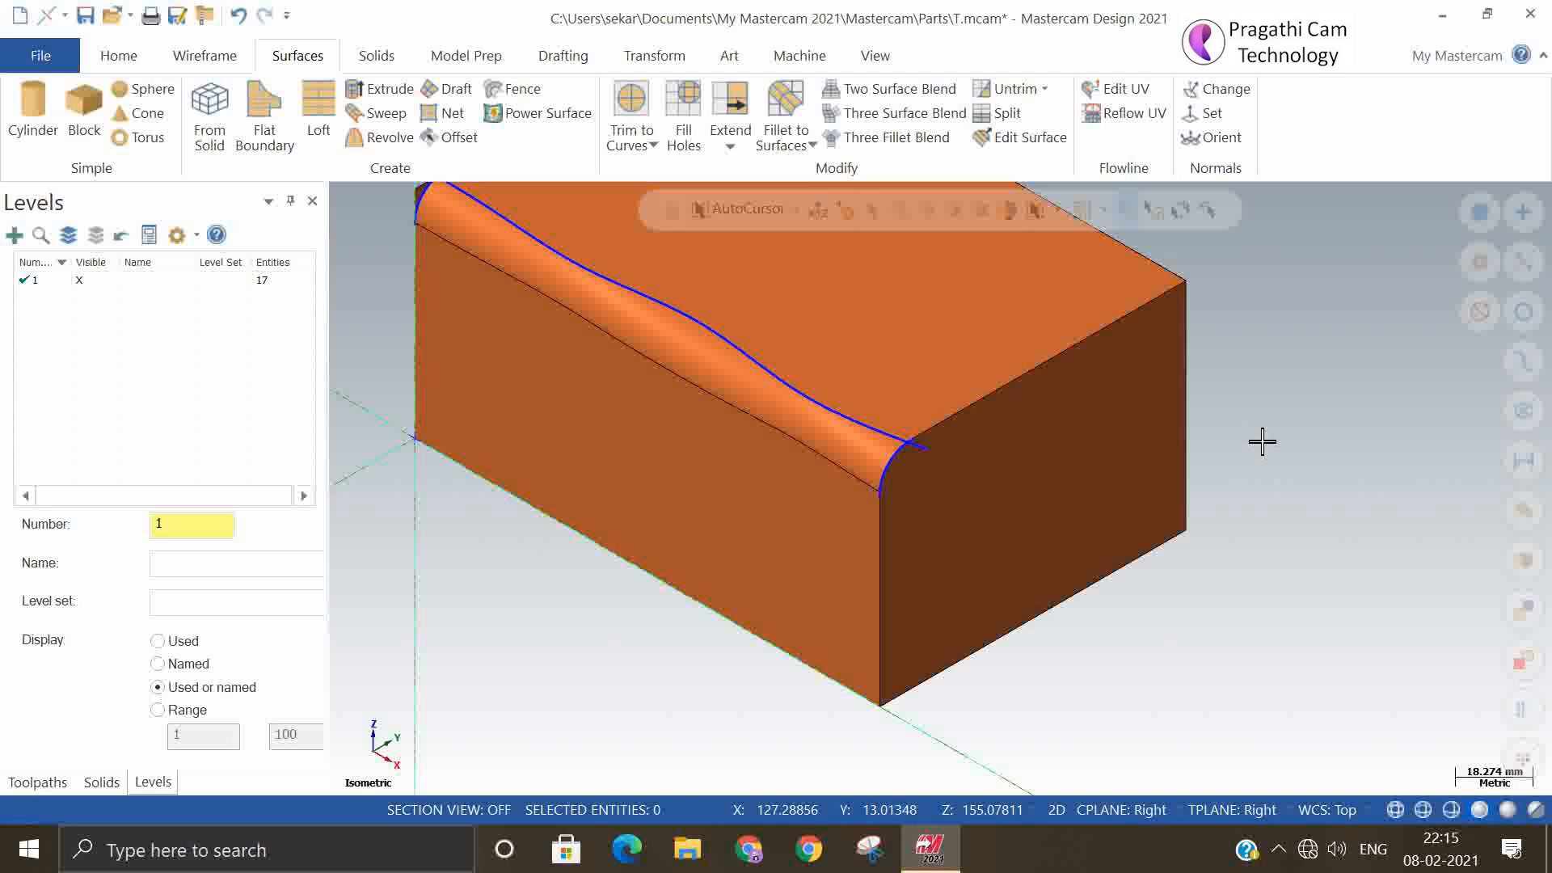
mouse_move(1348, 392)
middle_mouse_down()
mouse_move(1240, 347)
mouse_move(1122, 392)
middle_mouse_up()
scroll(1249, 477, "down", 3)
scroll(723, 343, "down", 1)
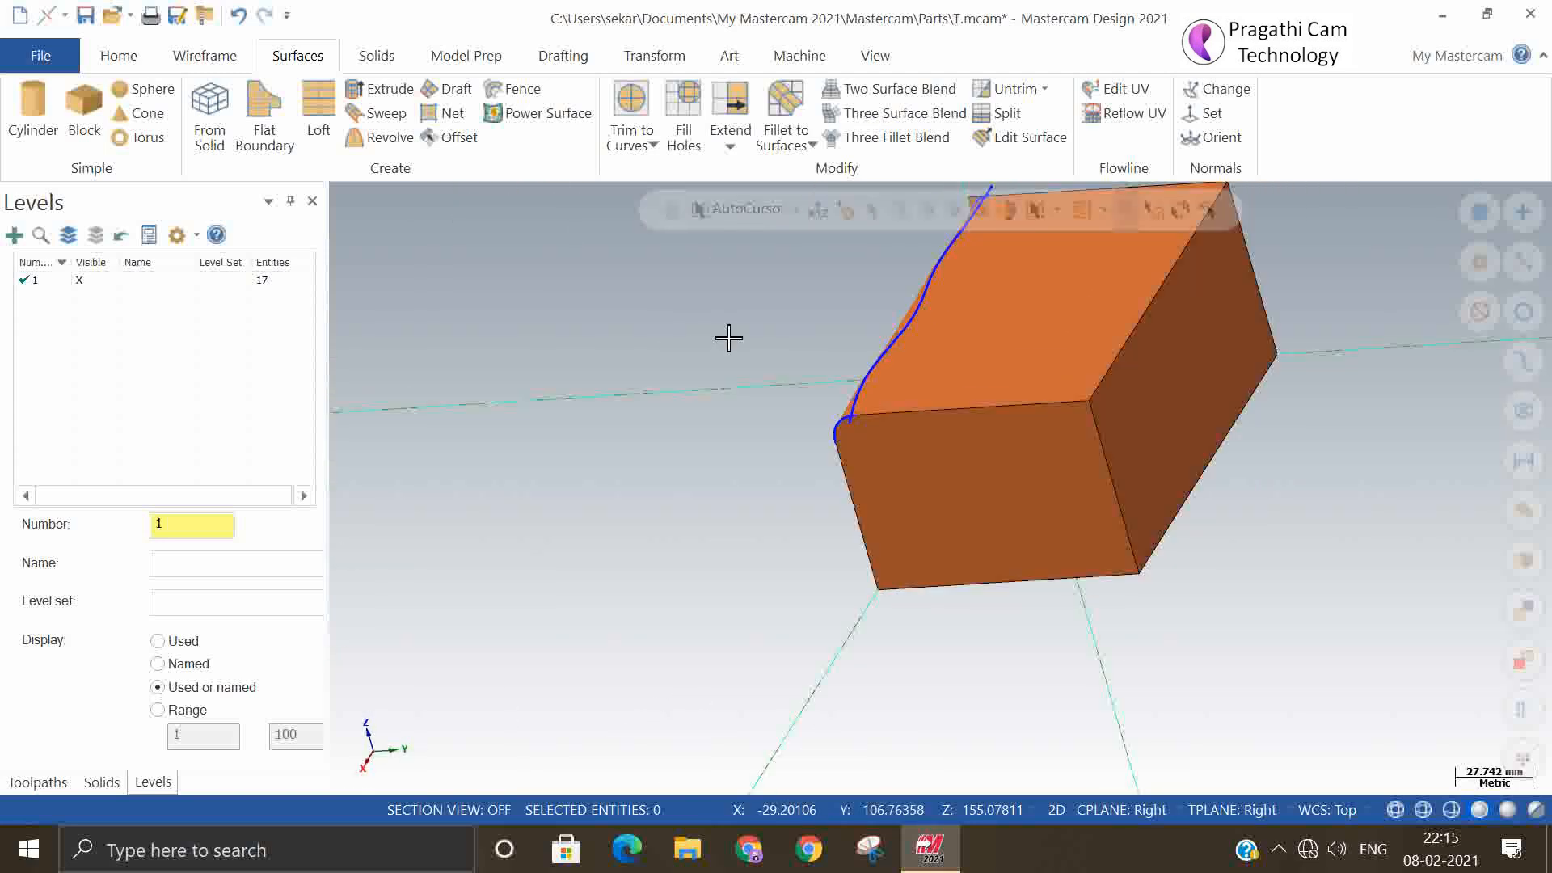
scroll(836, 125, "up", 2)
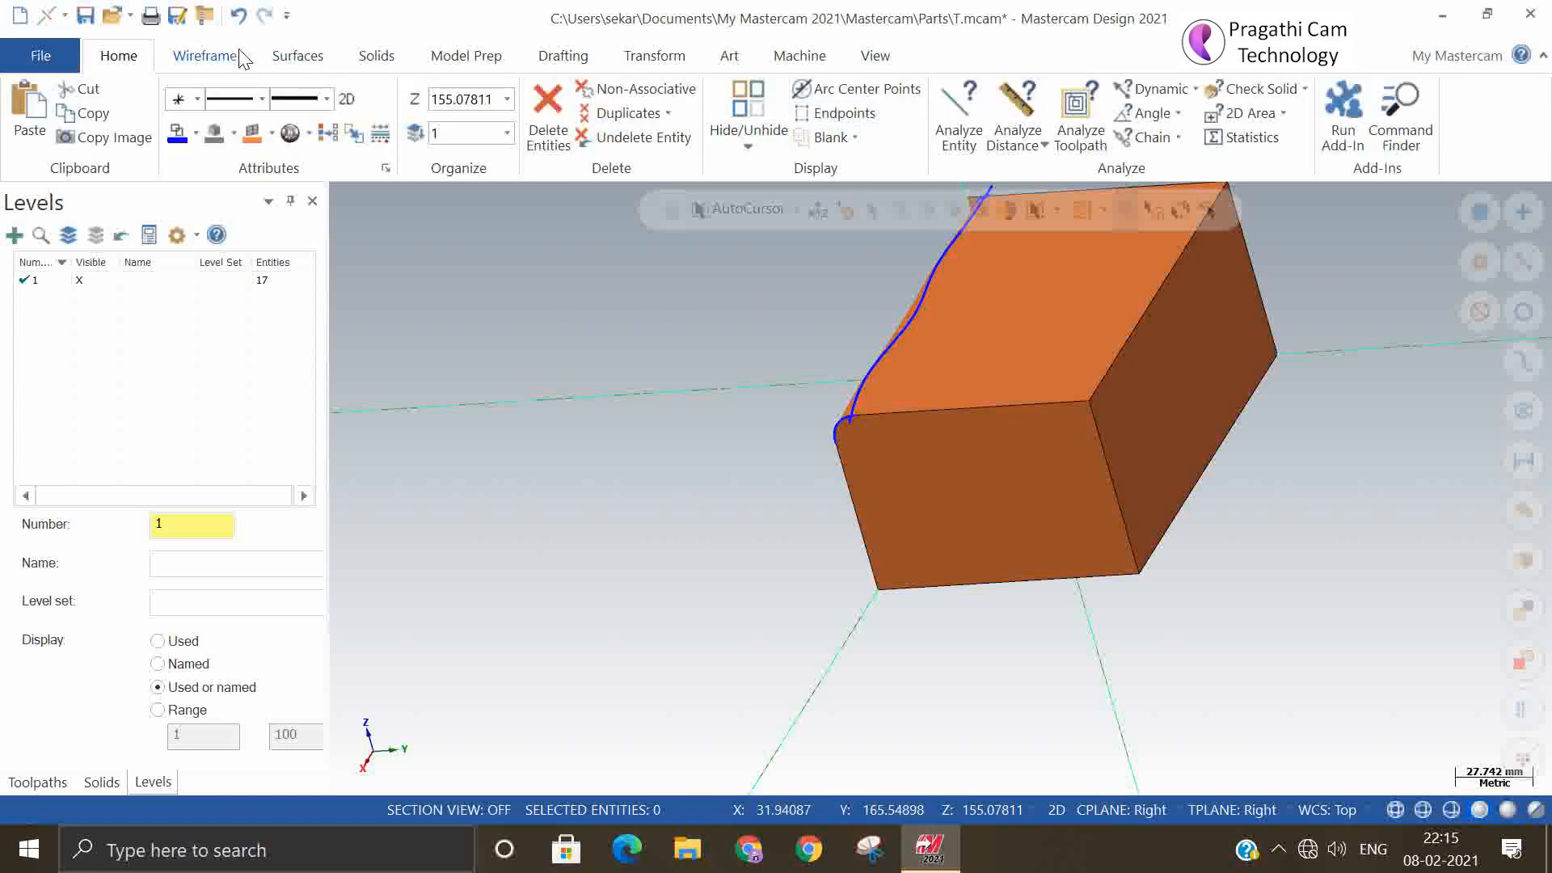
- Start a surface fillet with the trimmed end face as the first set and the block's upper face as the second set
left_click(295, 58)
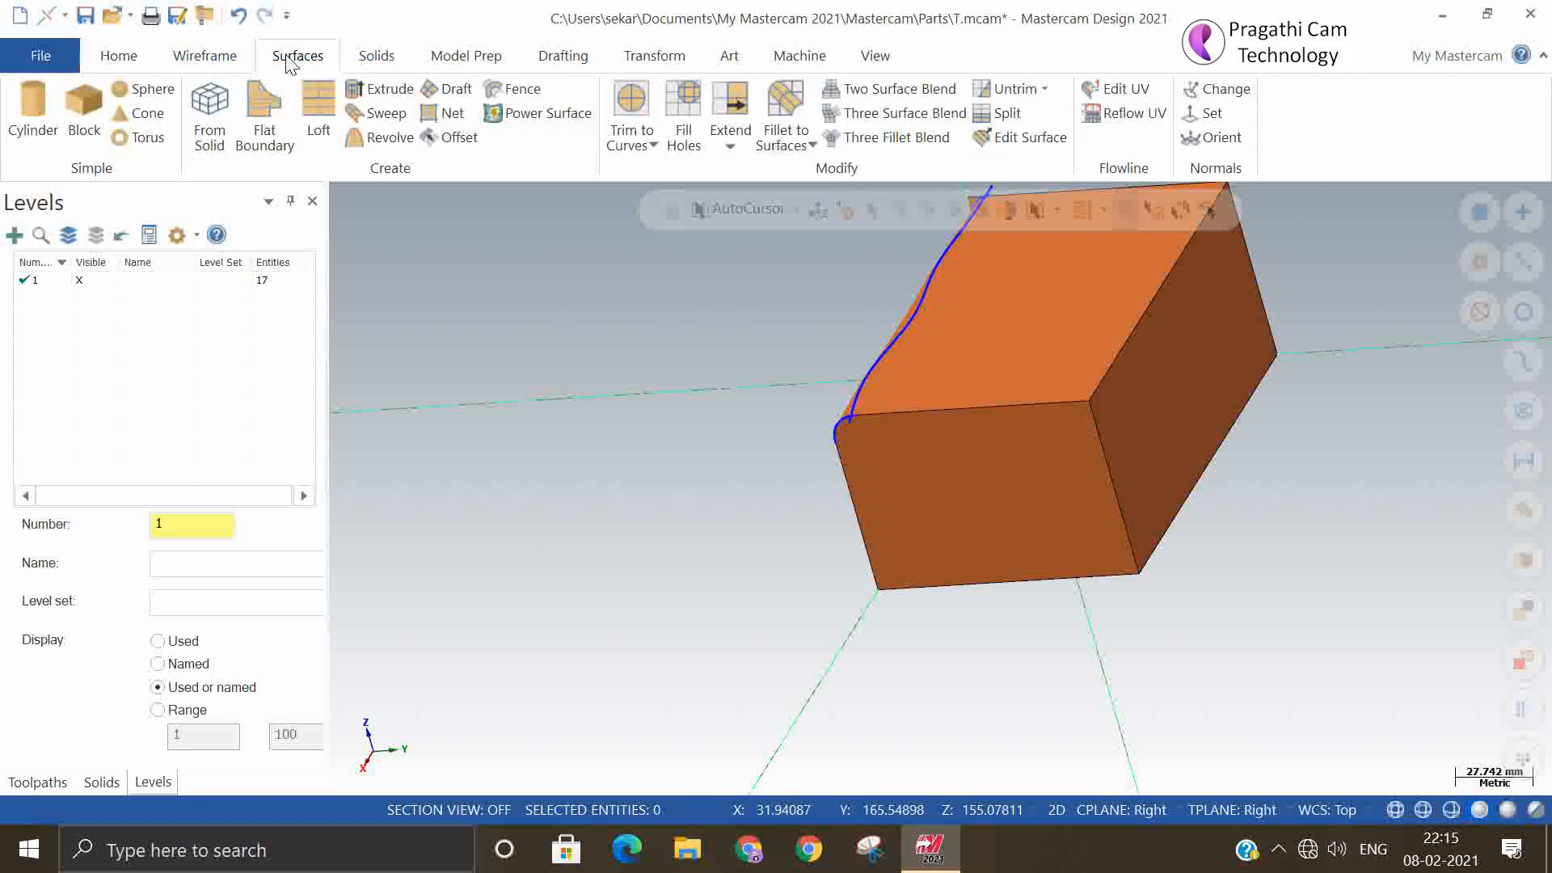
left_click(790, 117)
left_click(987, 455)
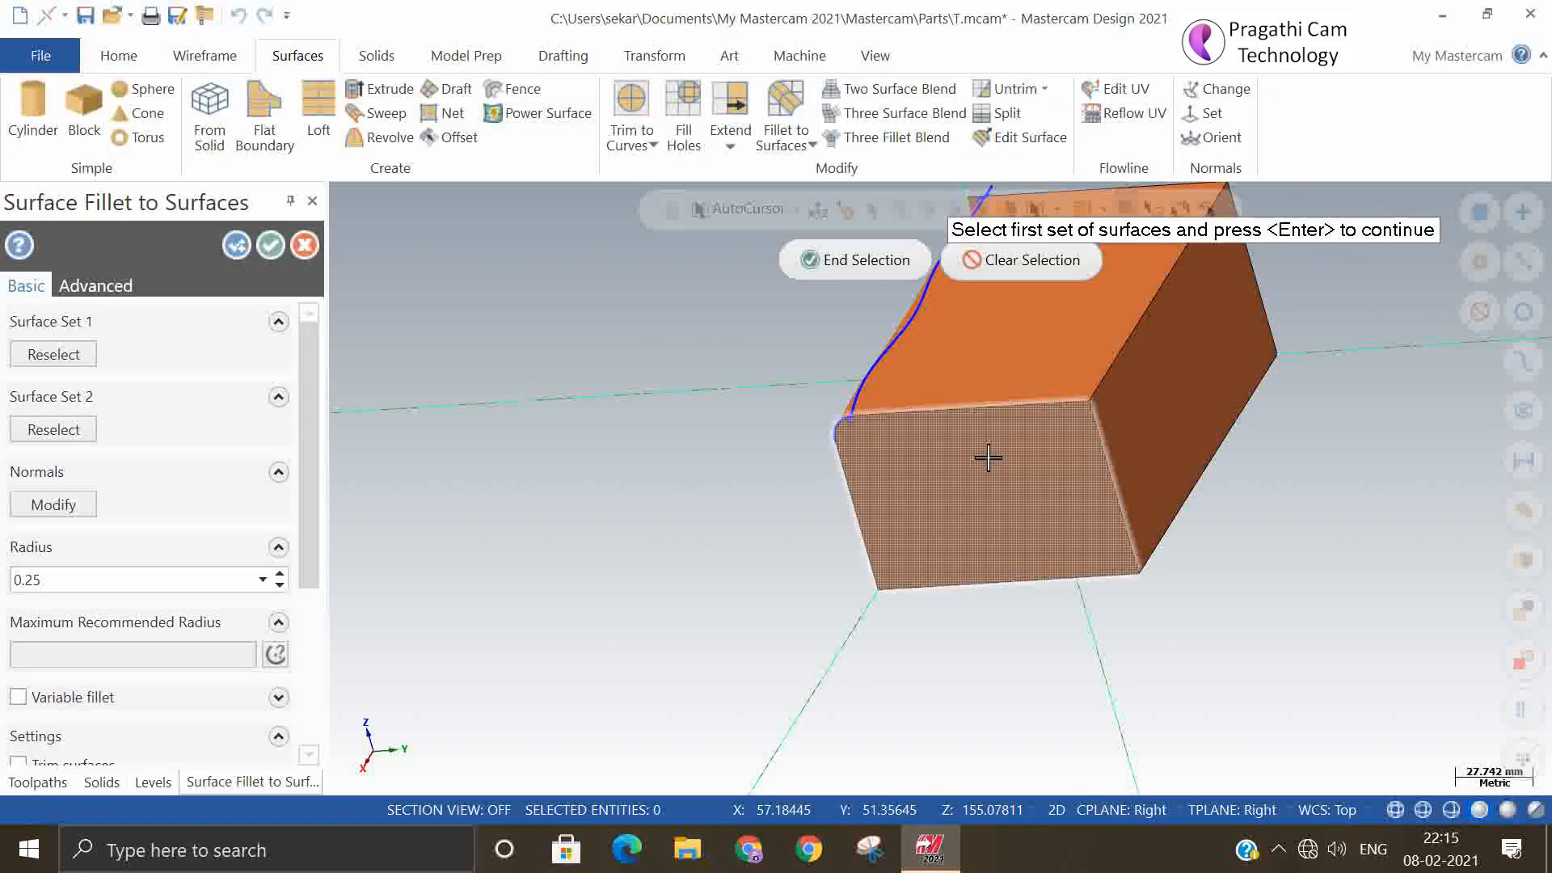
left_click(842, 264)
left_click(980, 357)
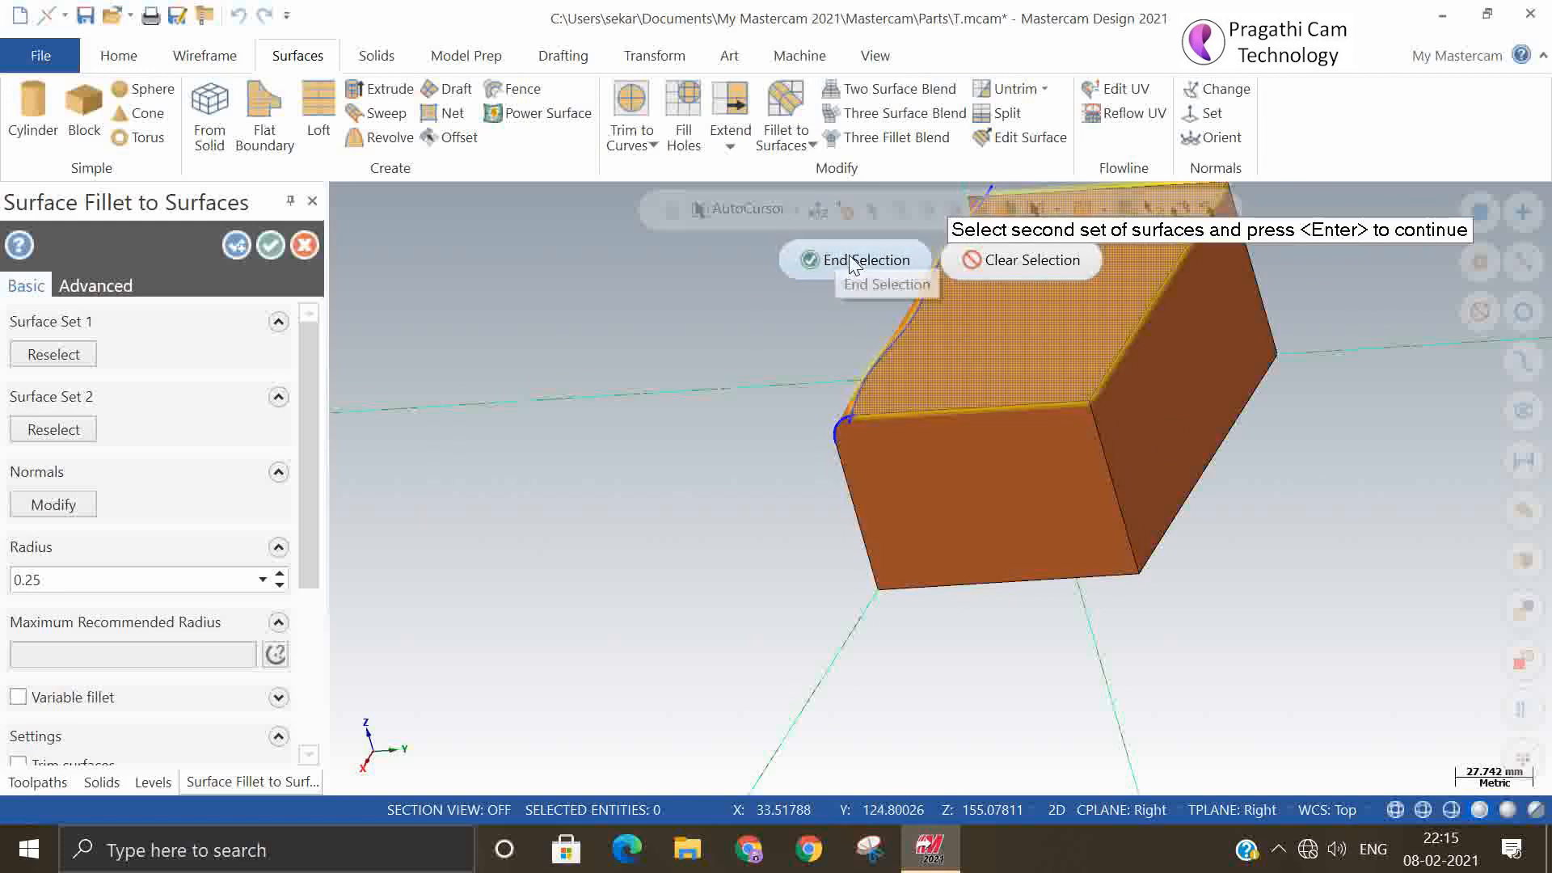
left_click(851, 261)
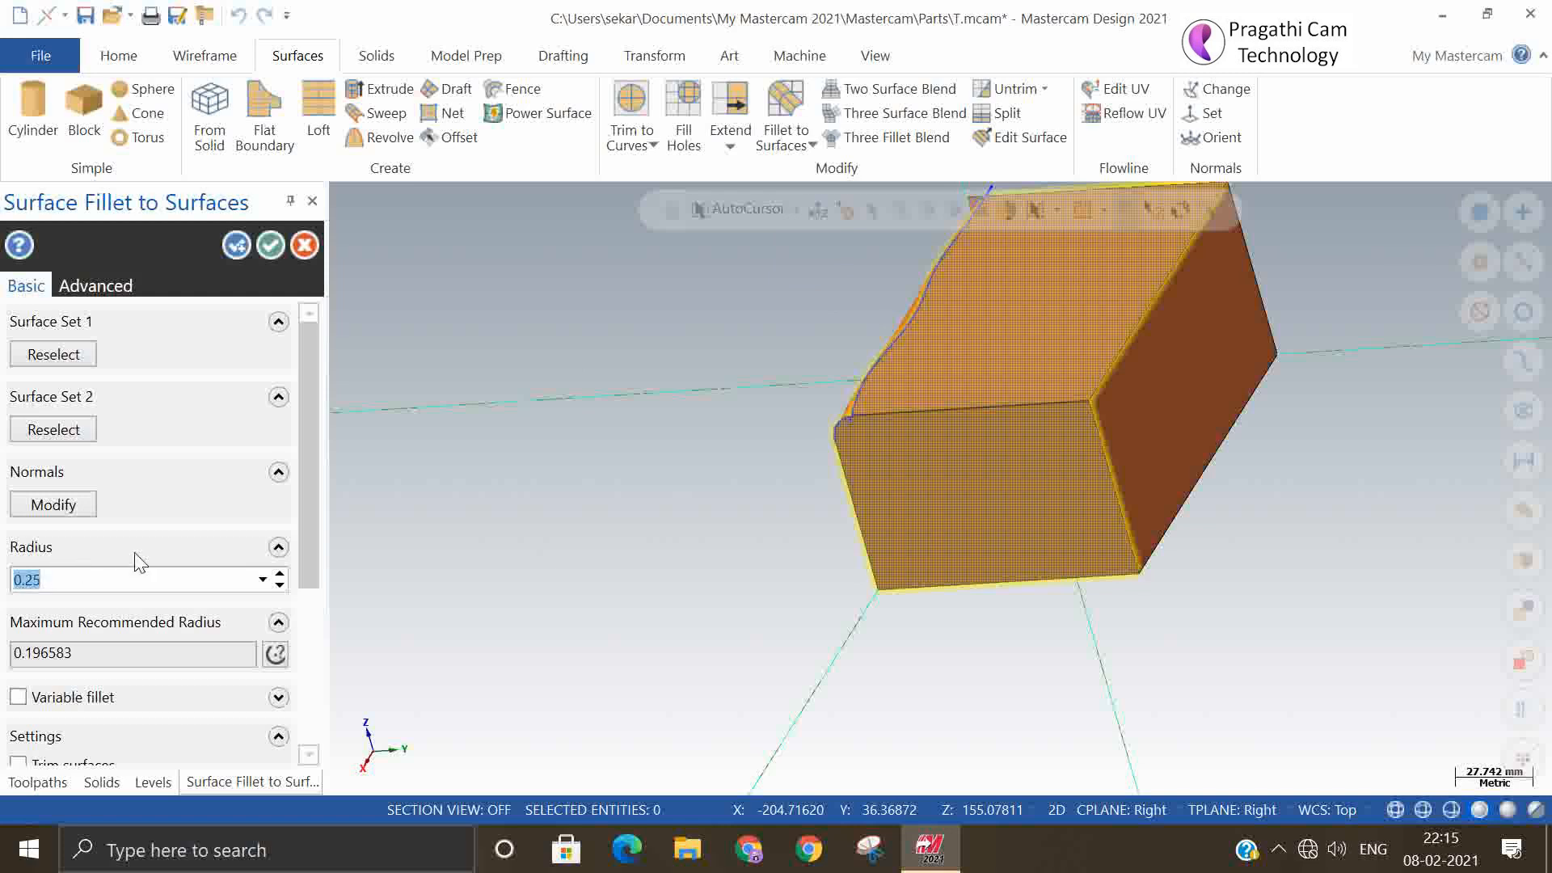
- Set the fillet radius to 5 mm, enable trimming of both sets with the original surfaces deleted, and create the end-face-to-upper-face fillet
key("Return")
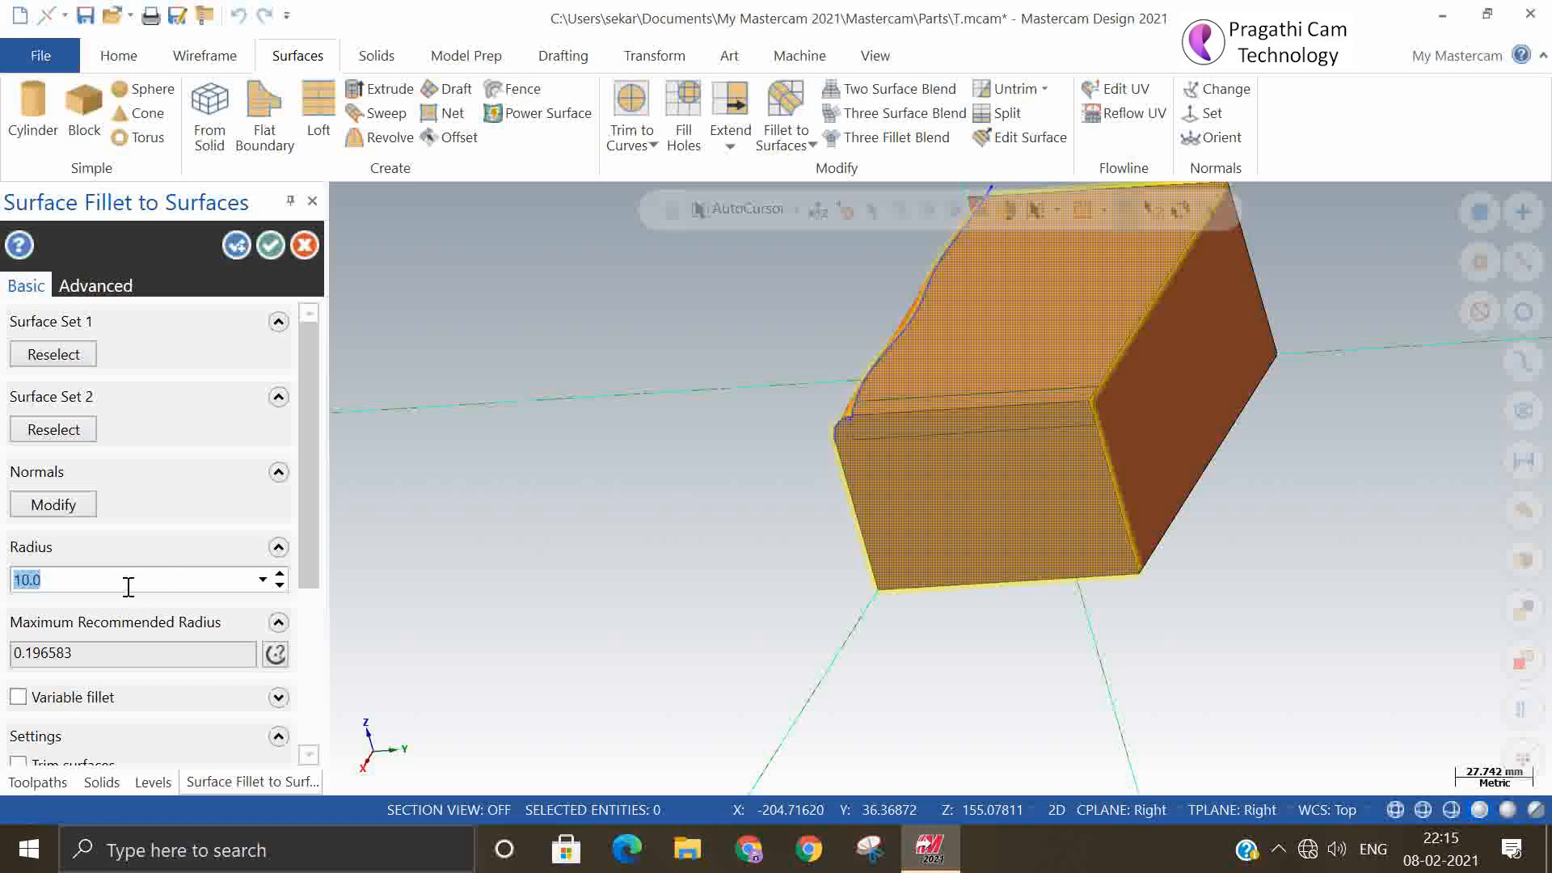
key("Return")
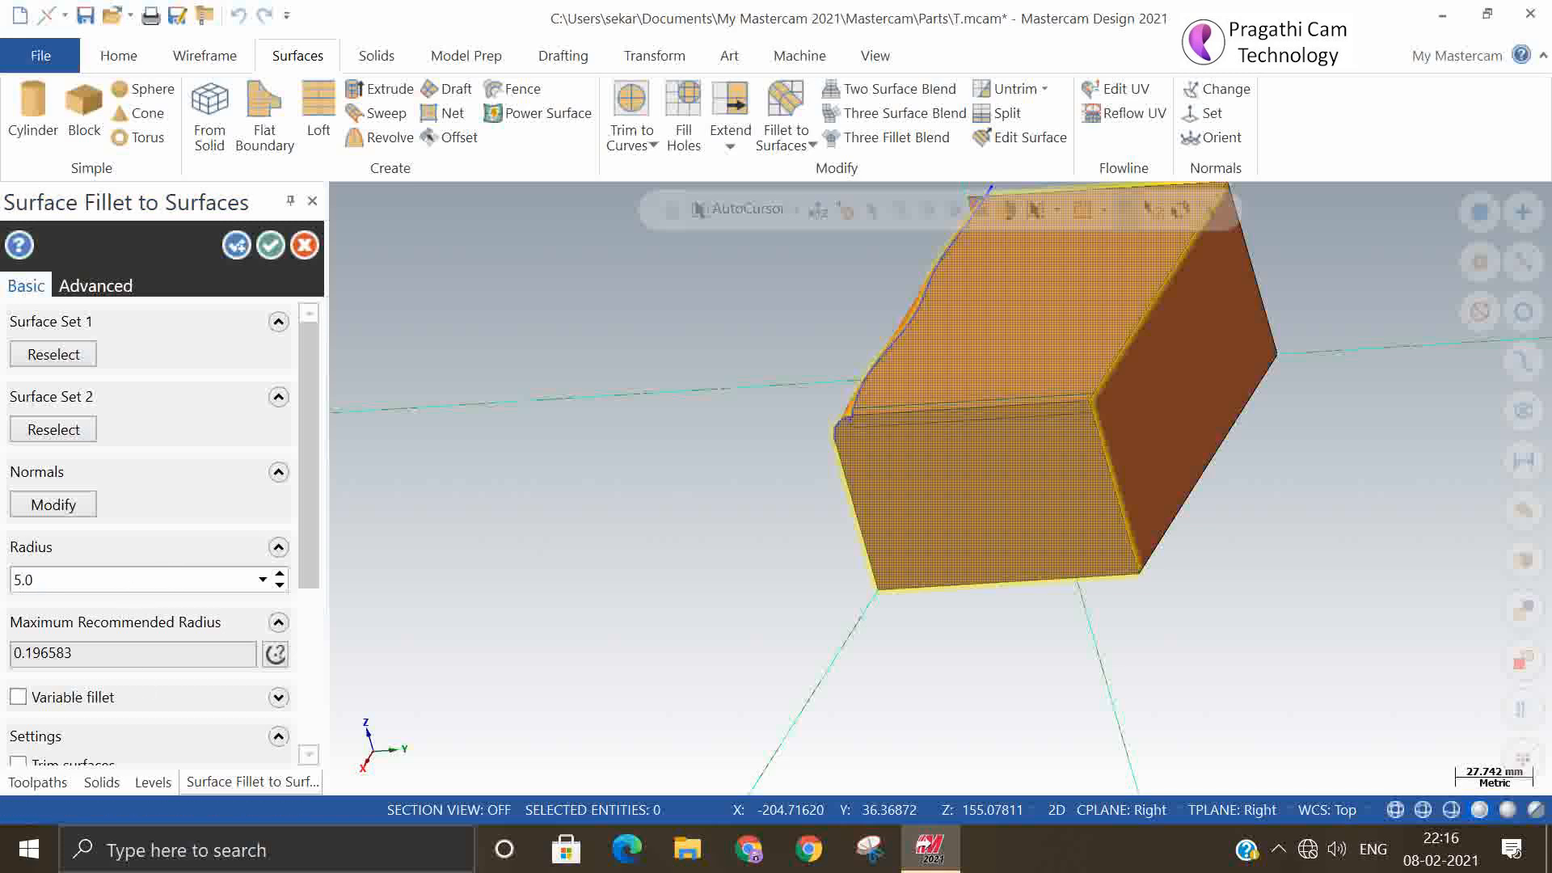
scroll(307, 540, "down", 5)
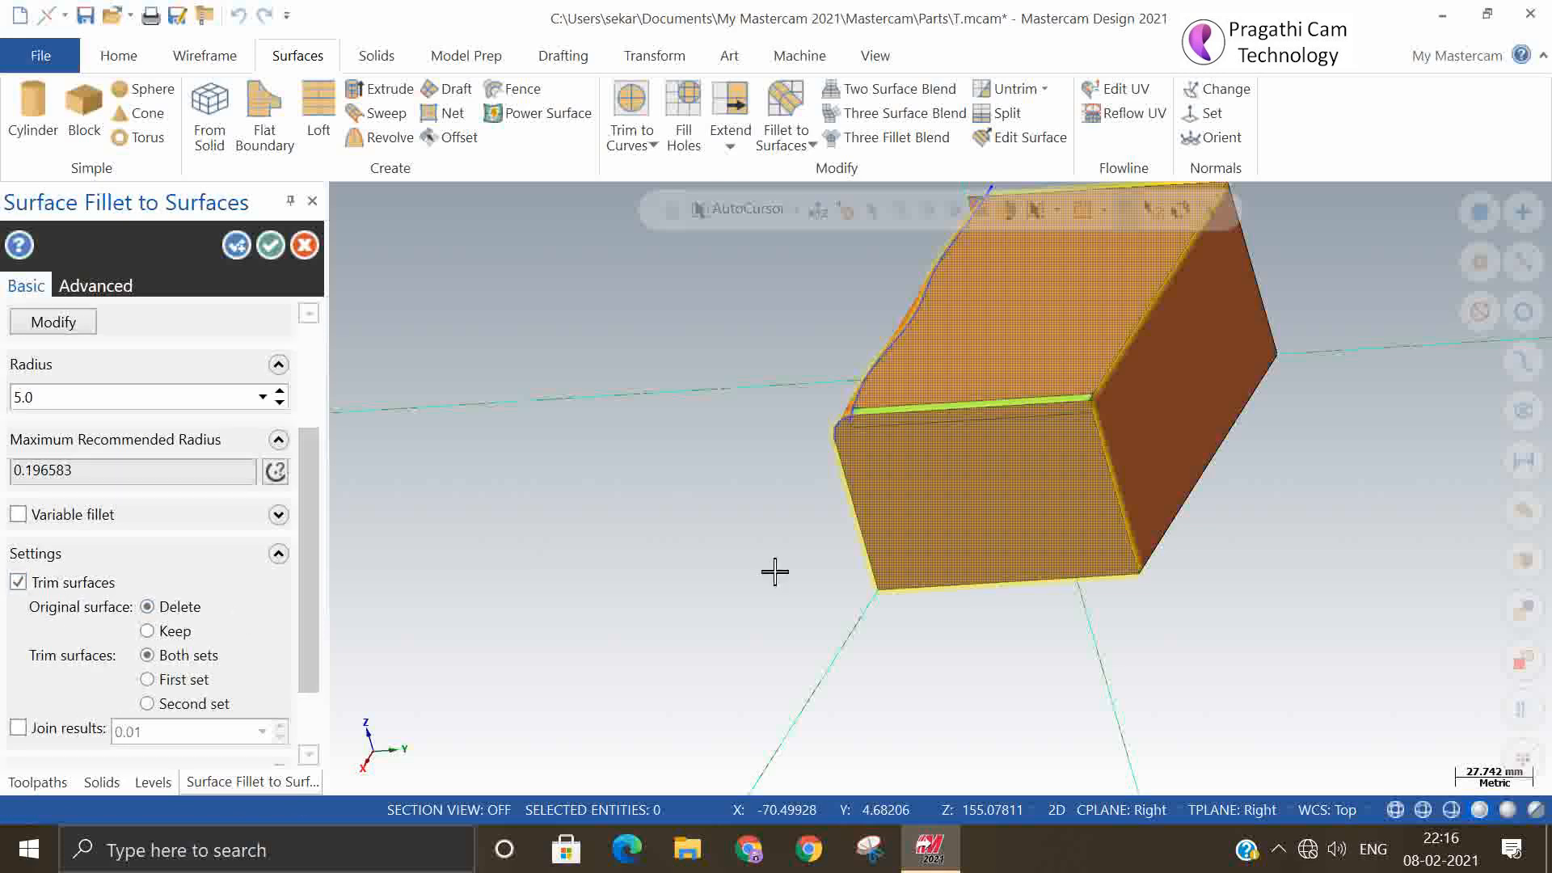
scroll(1302, 377, "up", 2)
scroll(1302, 377, "up", 2)
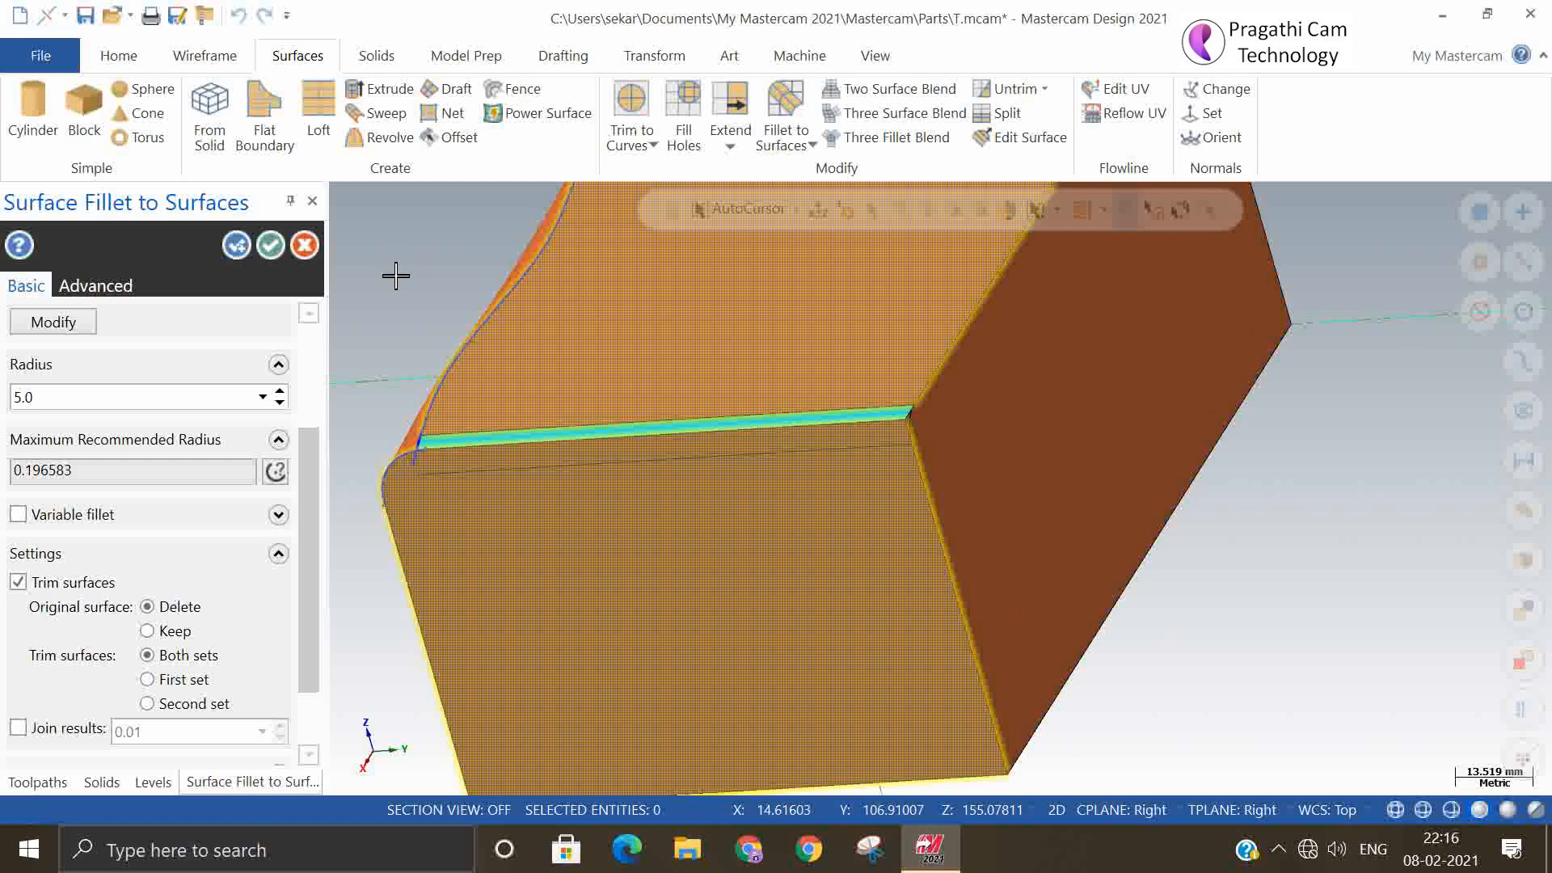
left_click(237, 244)
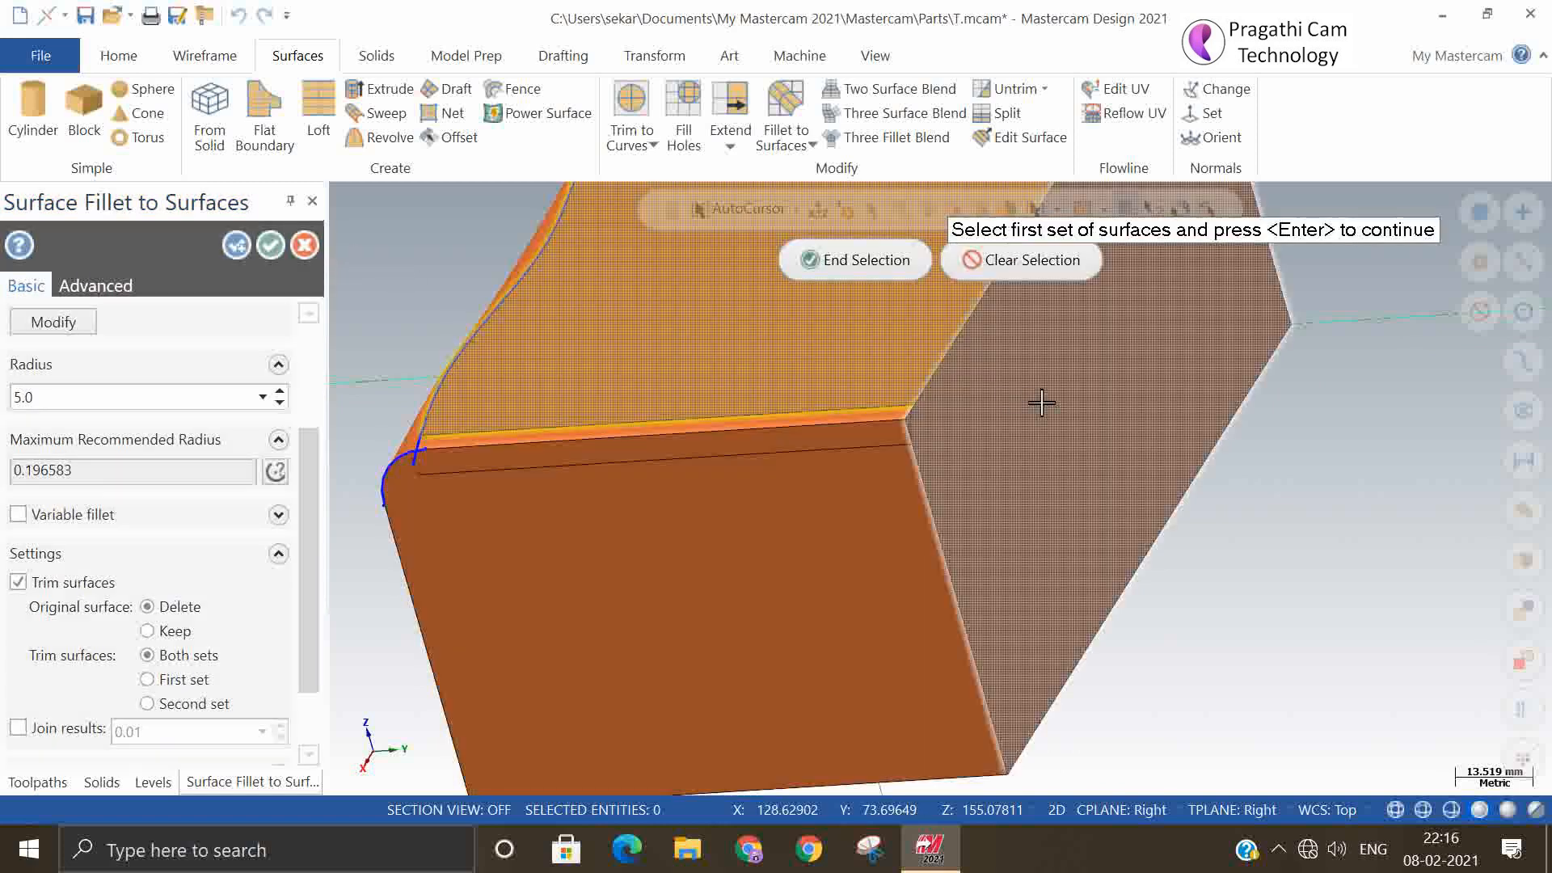
- Try to fillet between the block's upper face and the adjacent long side face at a 5 mm radius
left_click(860, 261)
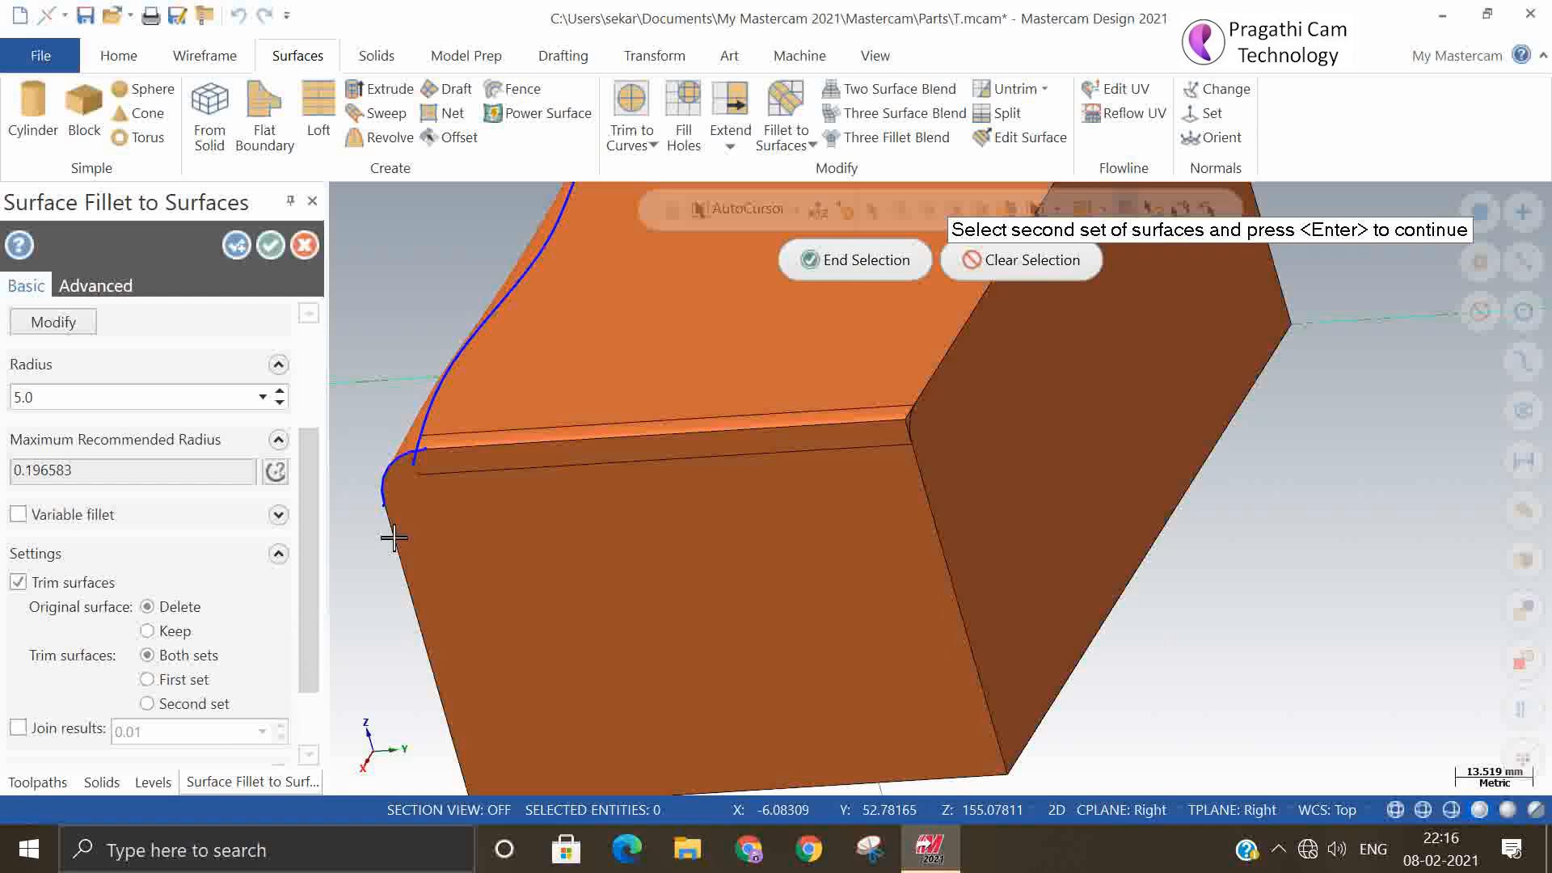
left_click(704, 329)
left_click(914, 259)
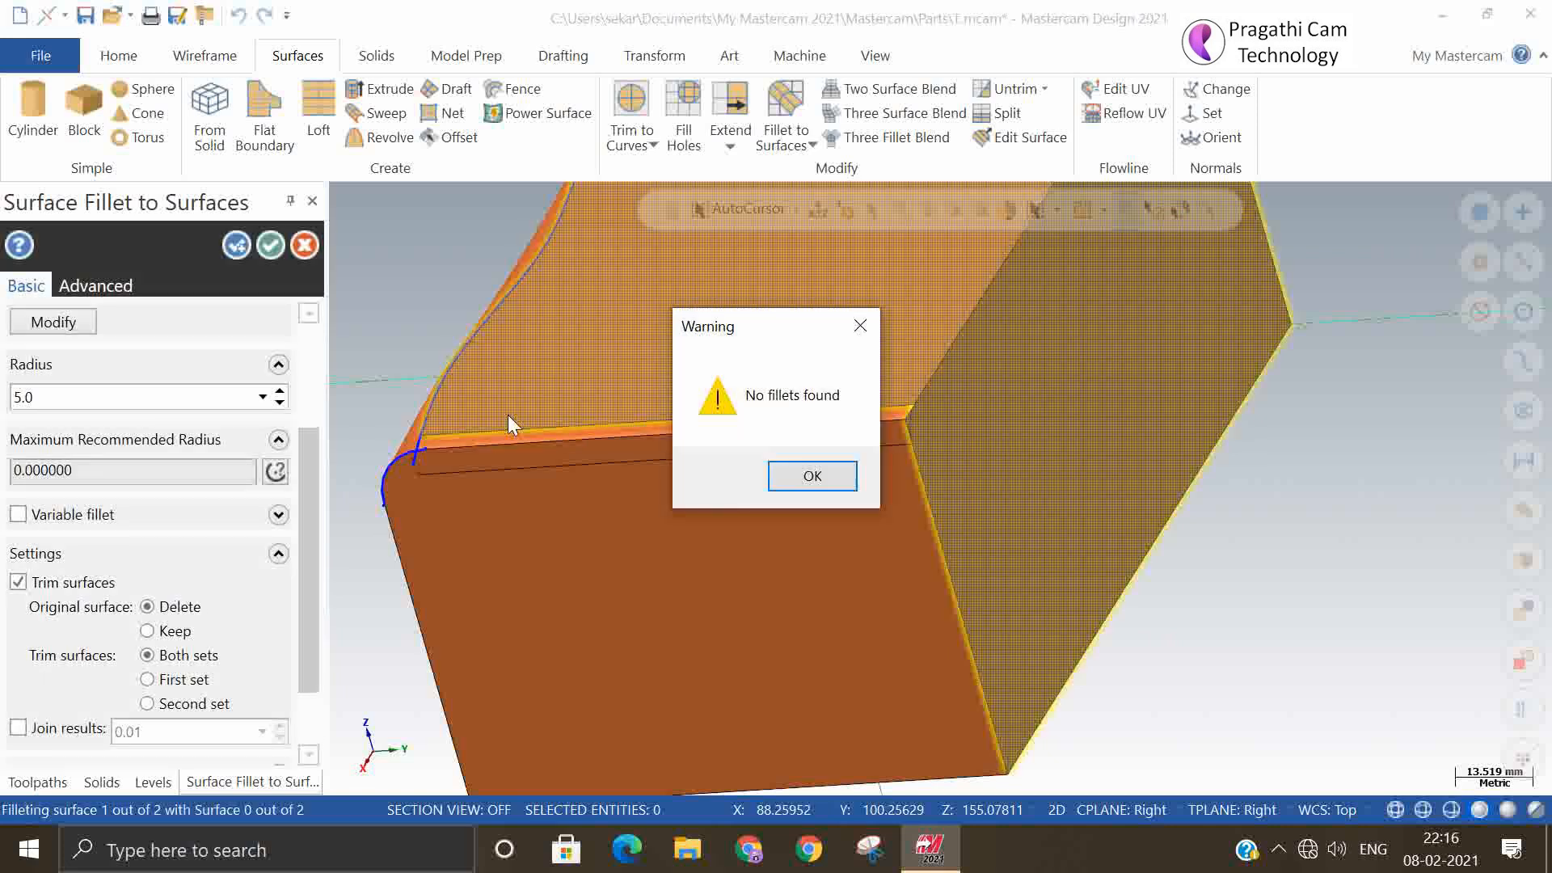
left_click(810, 475)
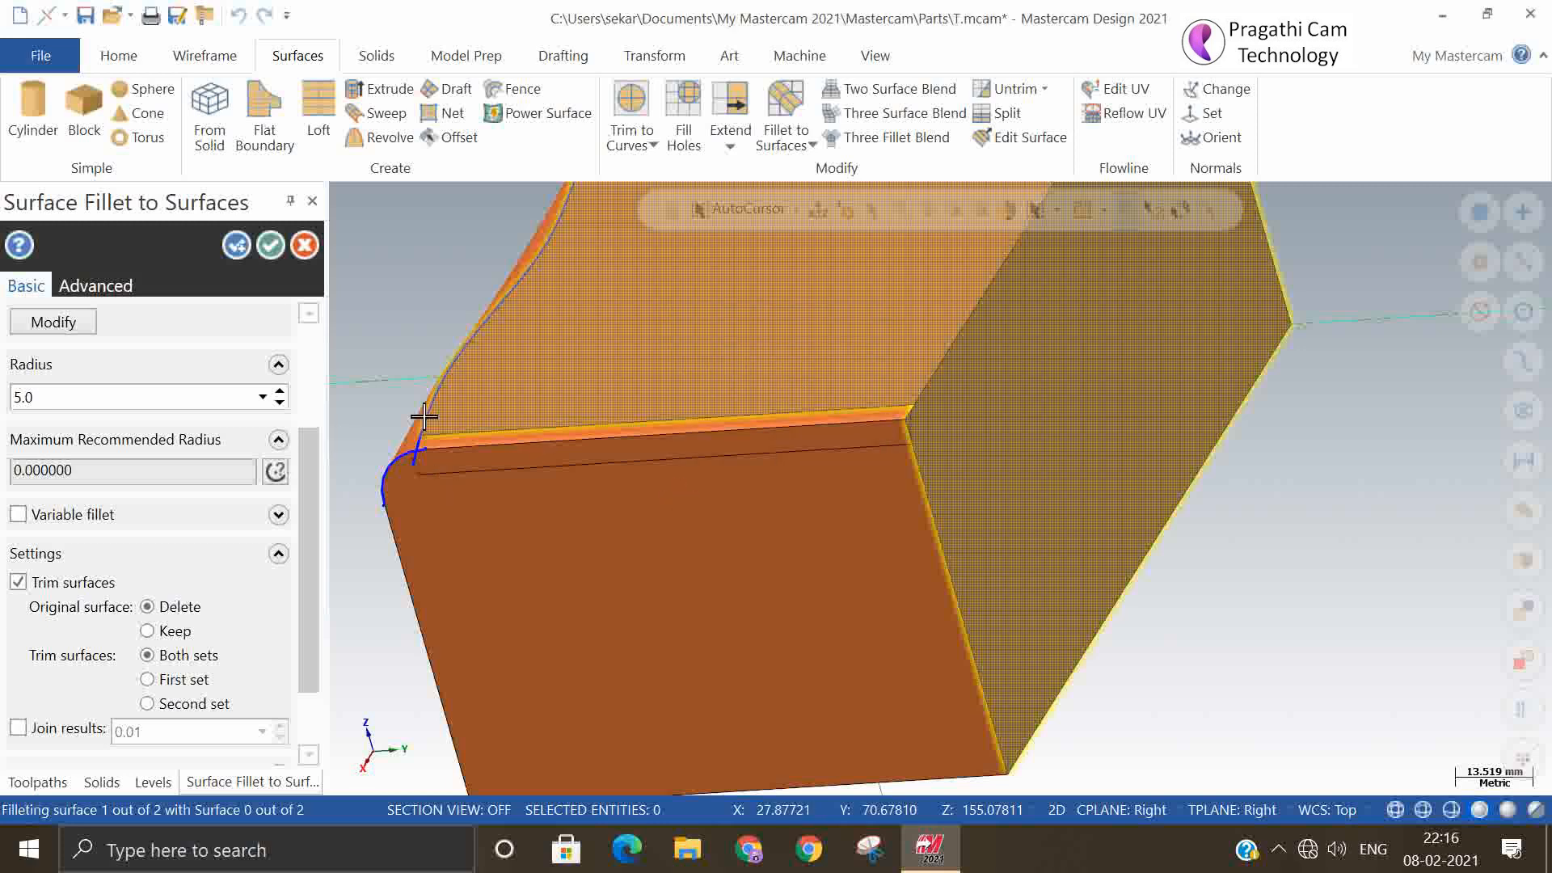
left_click(266, 250)
- Show the block in isometric view and set the construction and tool planes to Top
scroll(1140, 610, "down", 2)
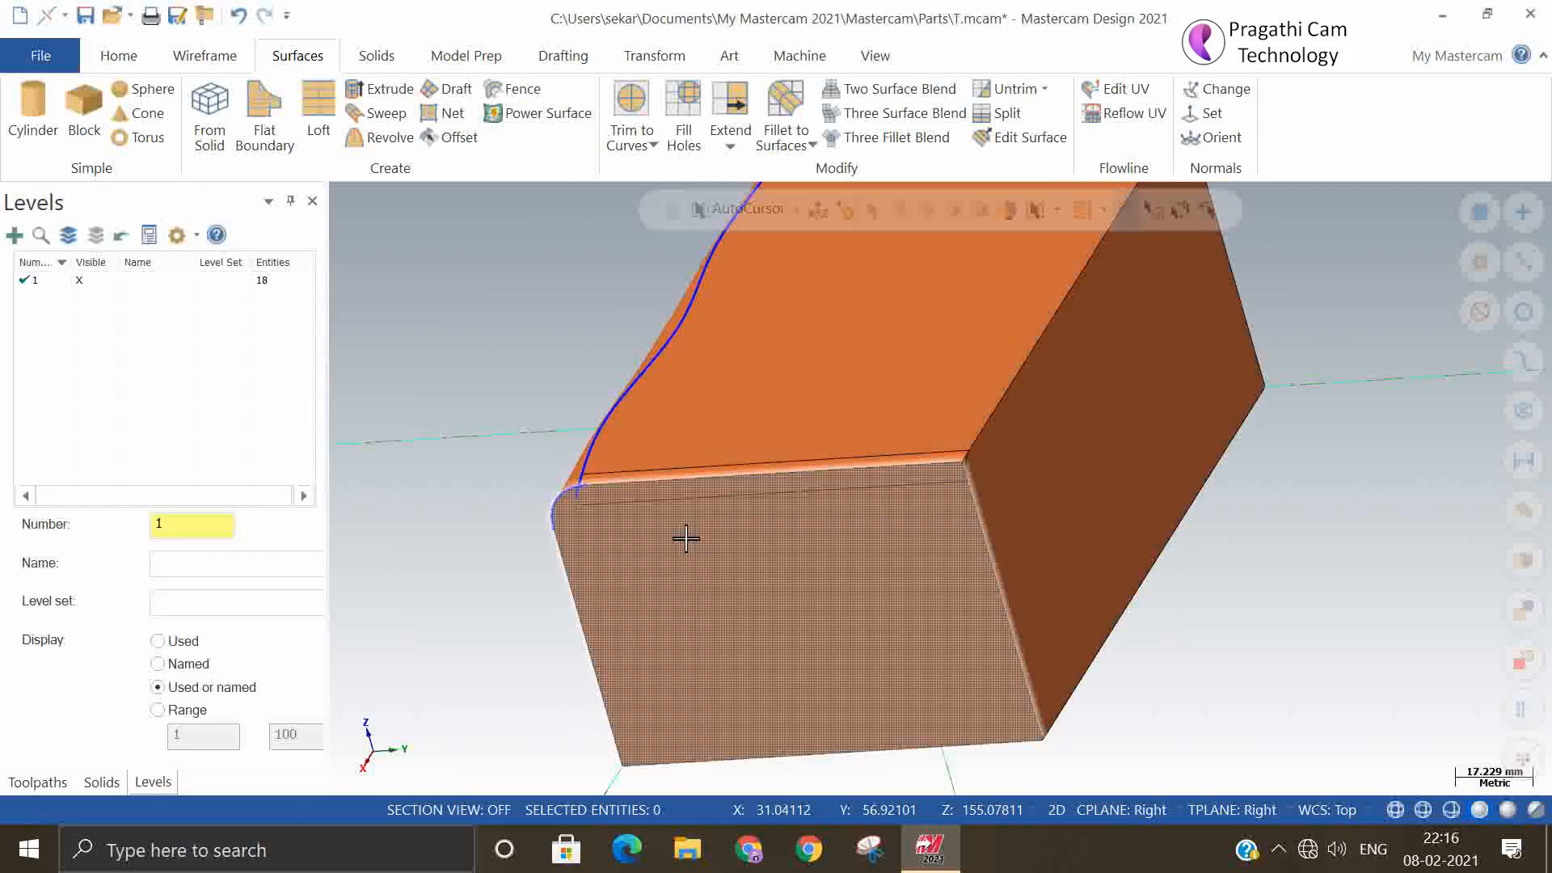
mouse_move(687, 535)
middle_mouse_down()
mouse_move(687, 507)
mouse_move(1265, 440)
middle_mouse_up()
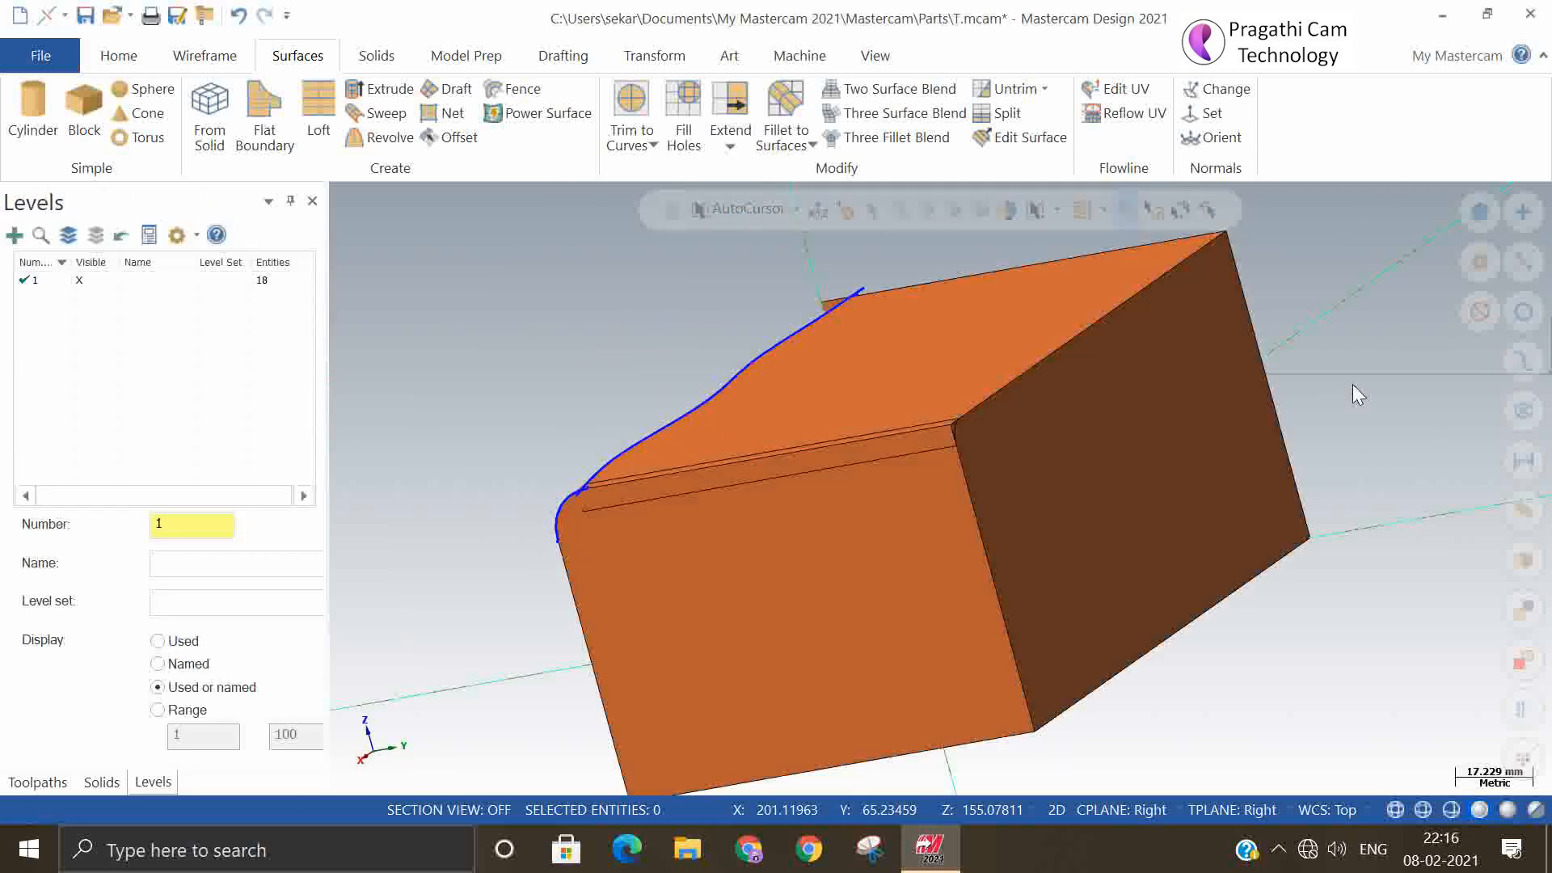
right_click(1351, 385)
left_click(1237, 593)
left_click(1088, 810)
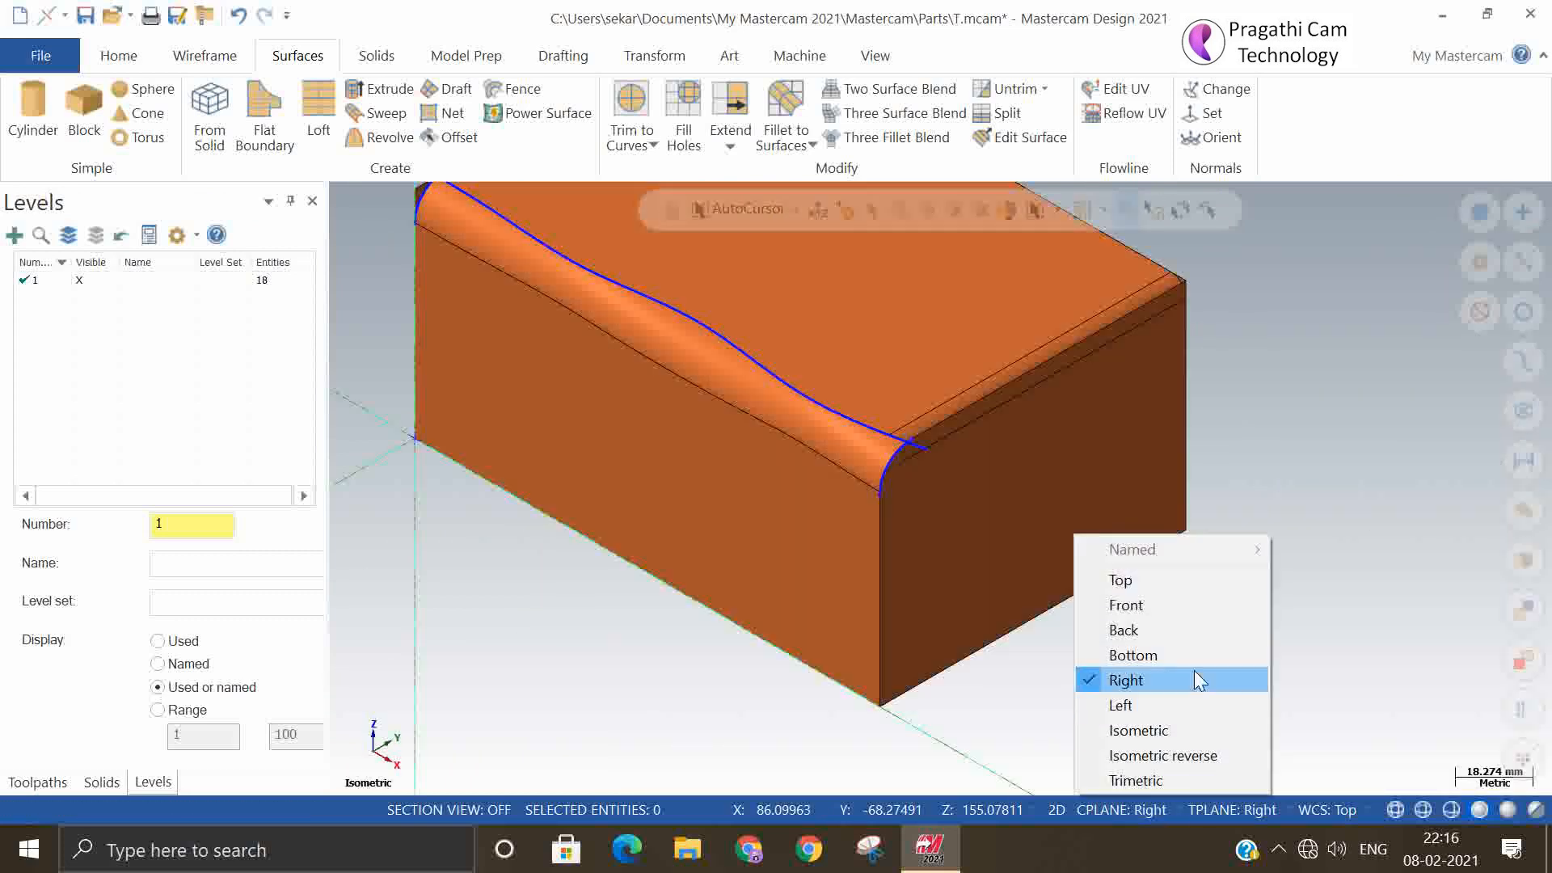
left_click(1151, 592)
scroll(1004, 634, "down", 2)
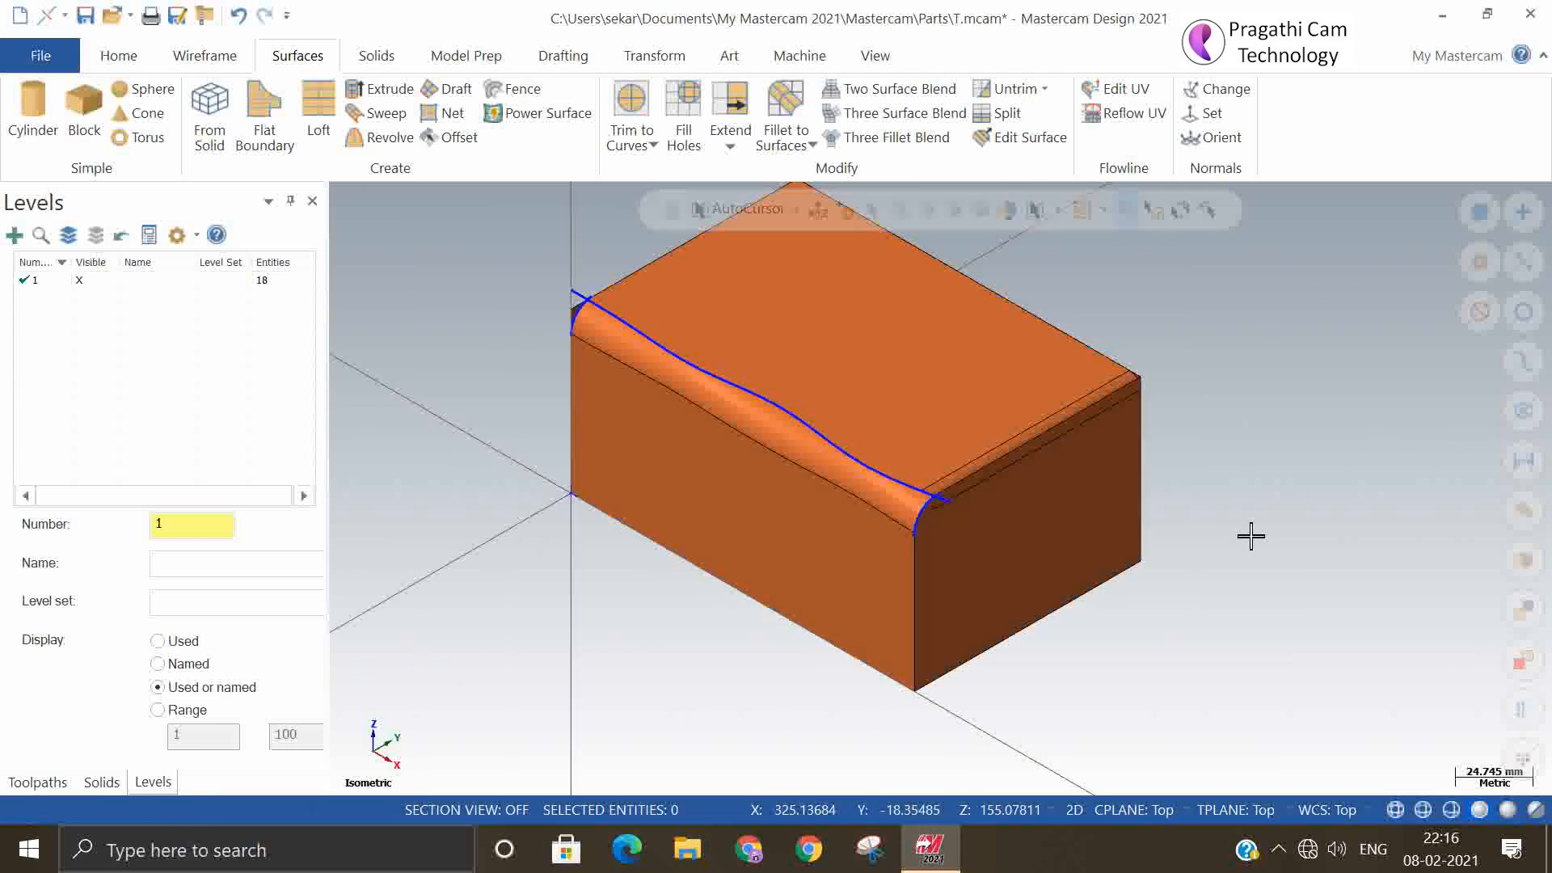
- Start a surface fillet with the block's upper face as the first set and the adjacent long side face as the second set
middle_click_drag(1225, 510, 1120, 537)
scroll(1112, 466, "up", 3)
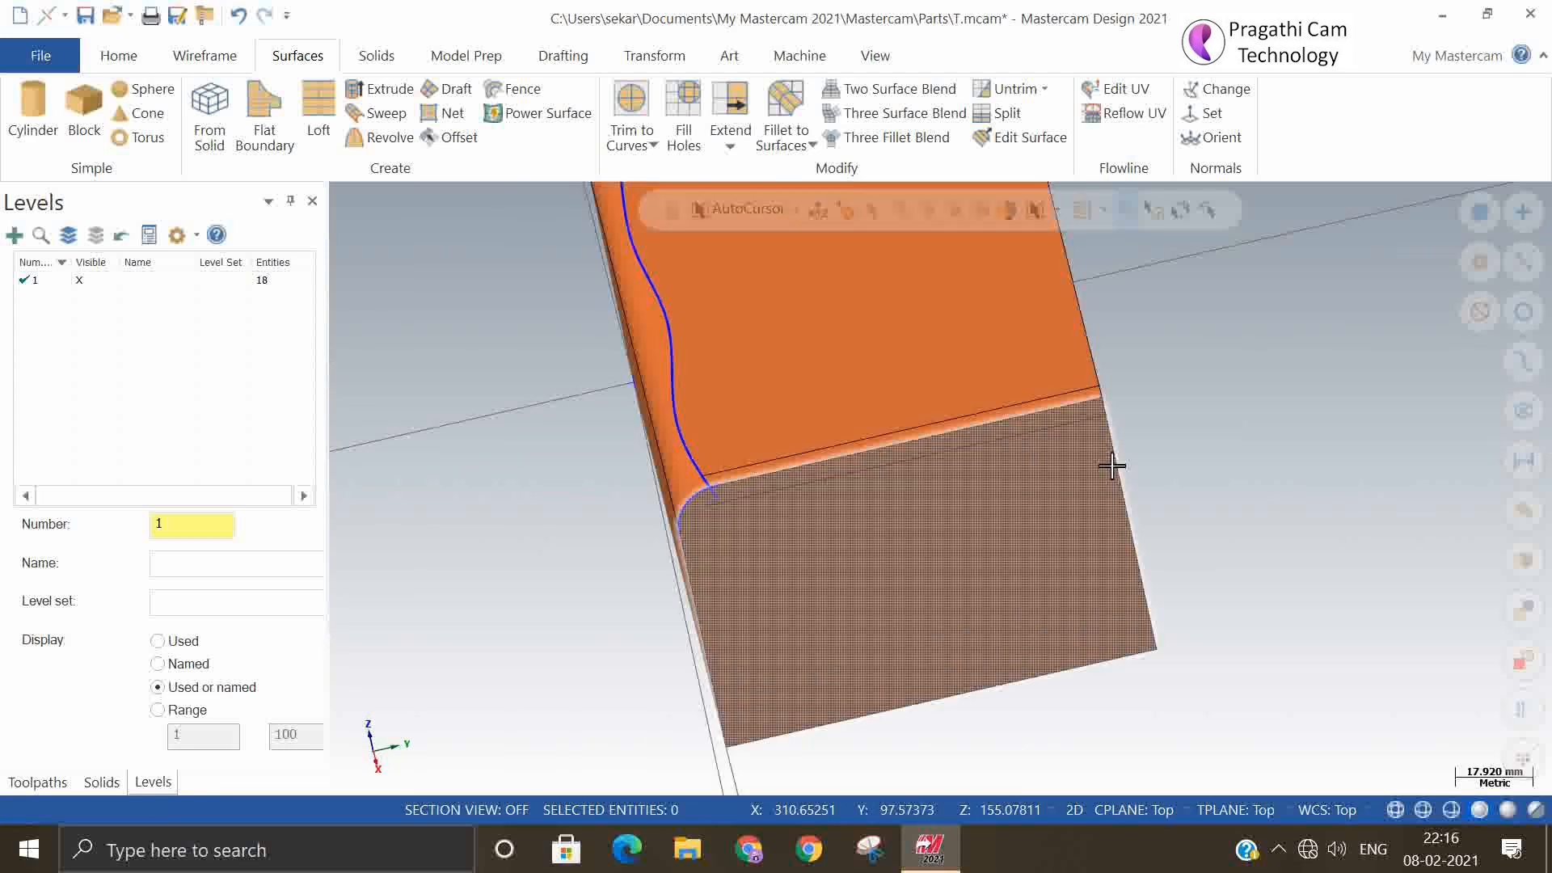
middle_click_drag(1143, 389, 1018, 454)
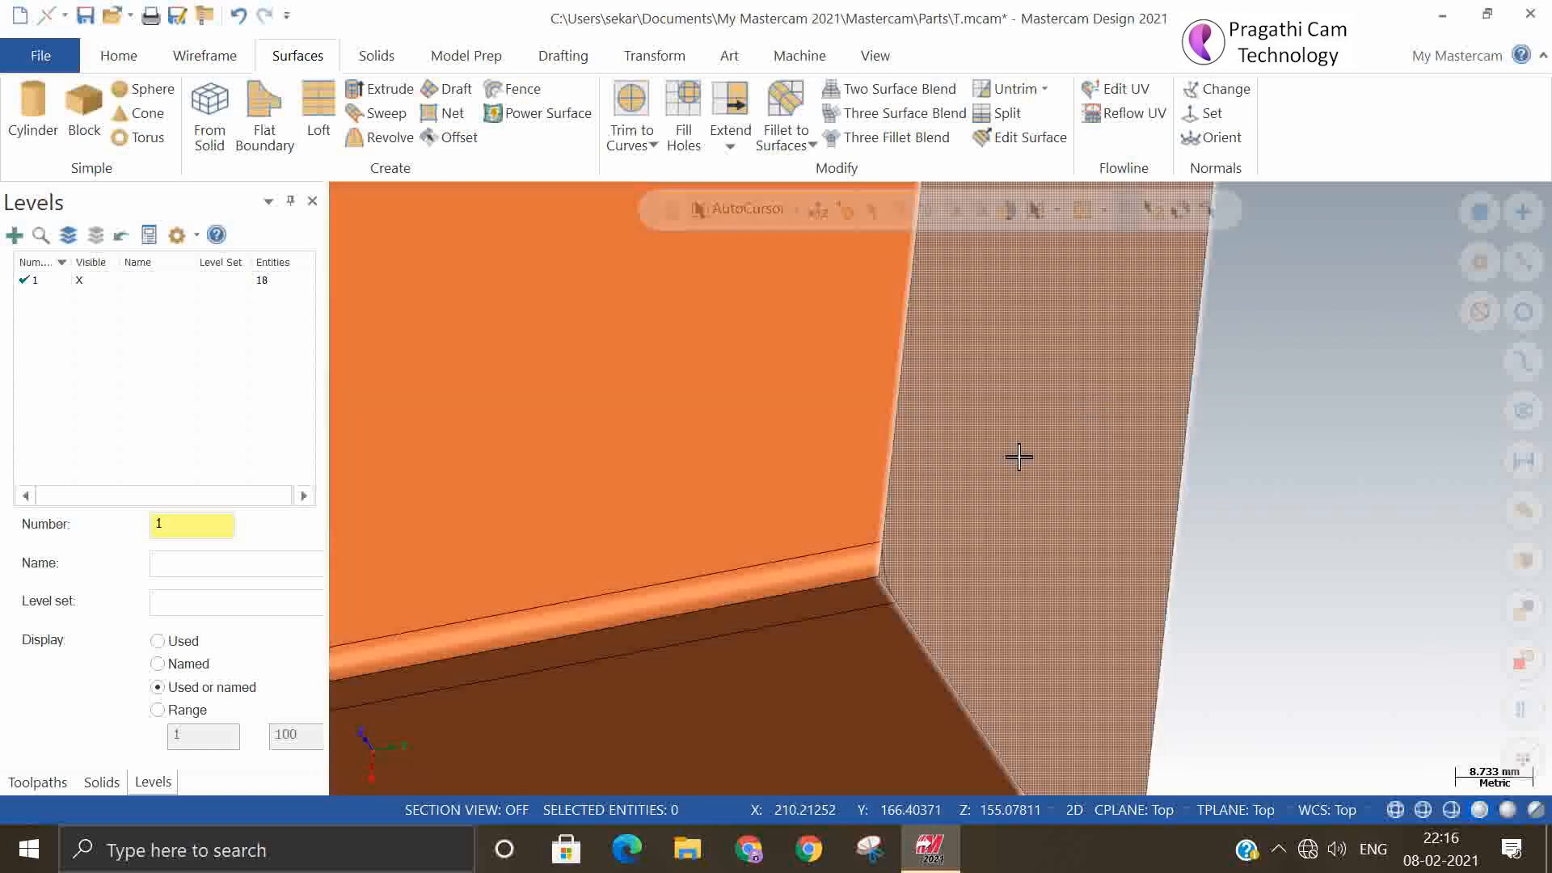
scroll(851, 584, "up", 2)
scroll(851, 584, "up", 1)
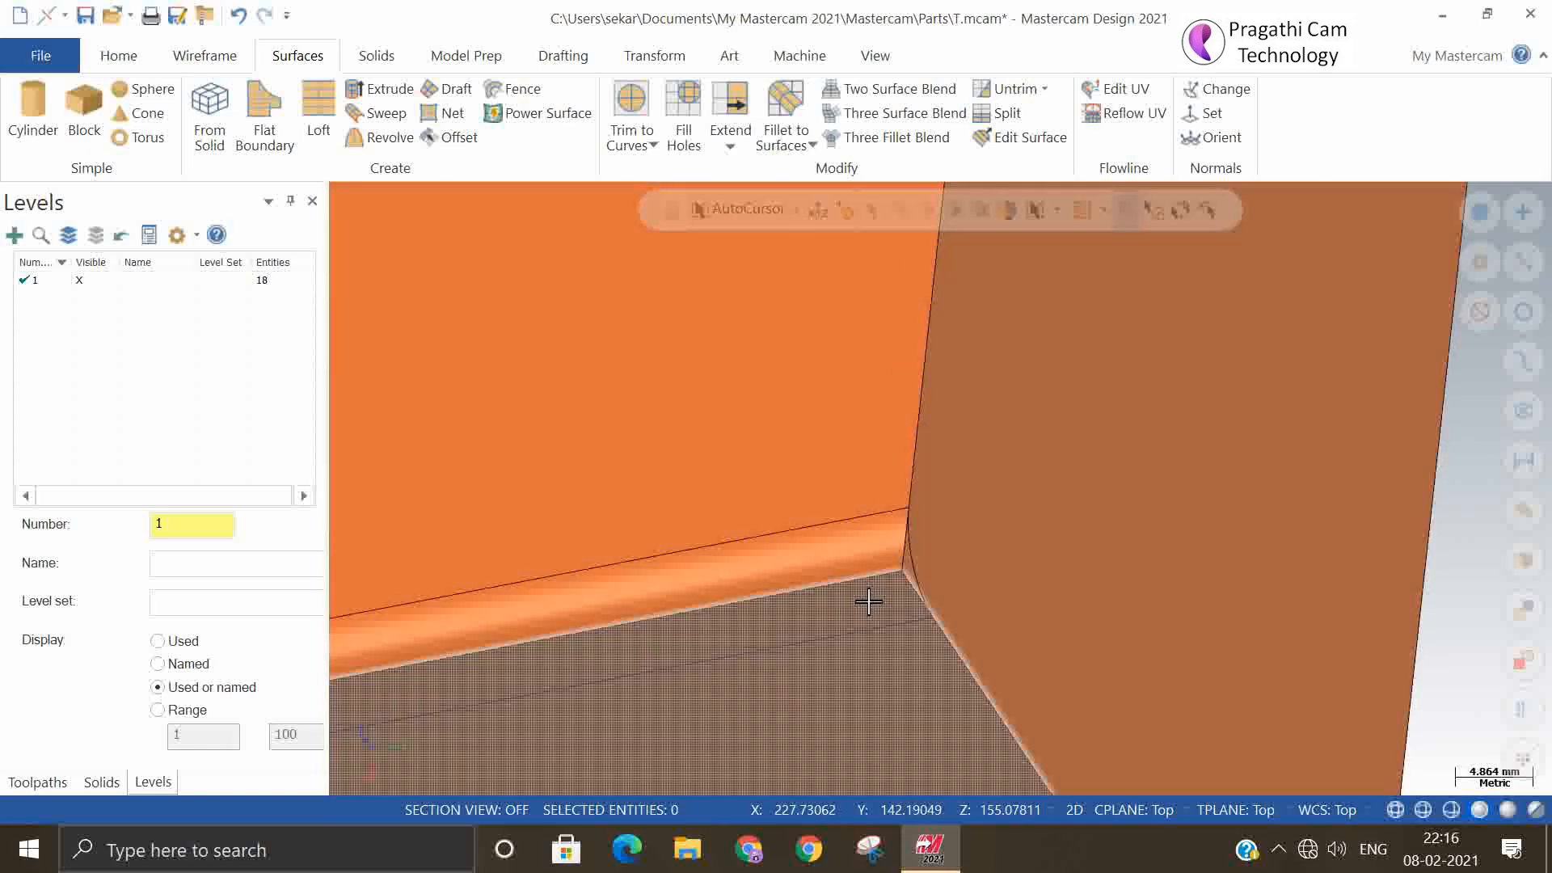
scroll(717, 704, "down", 2)
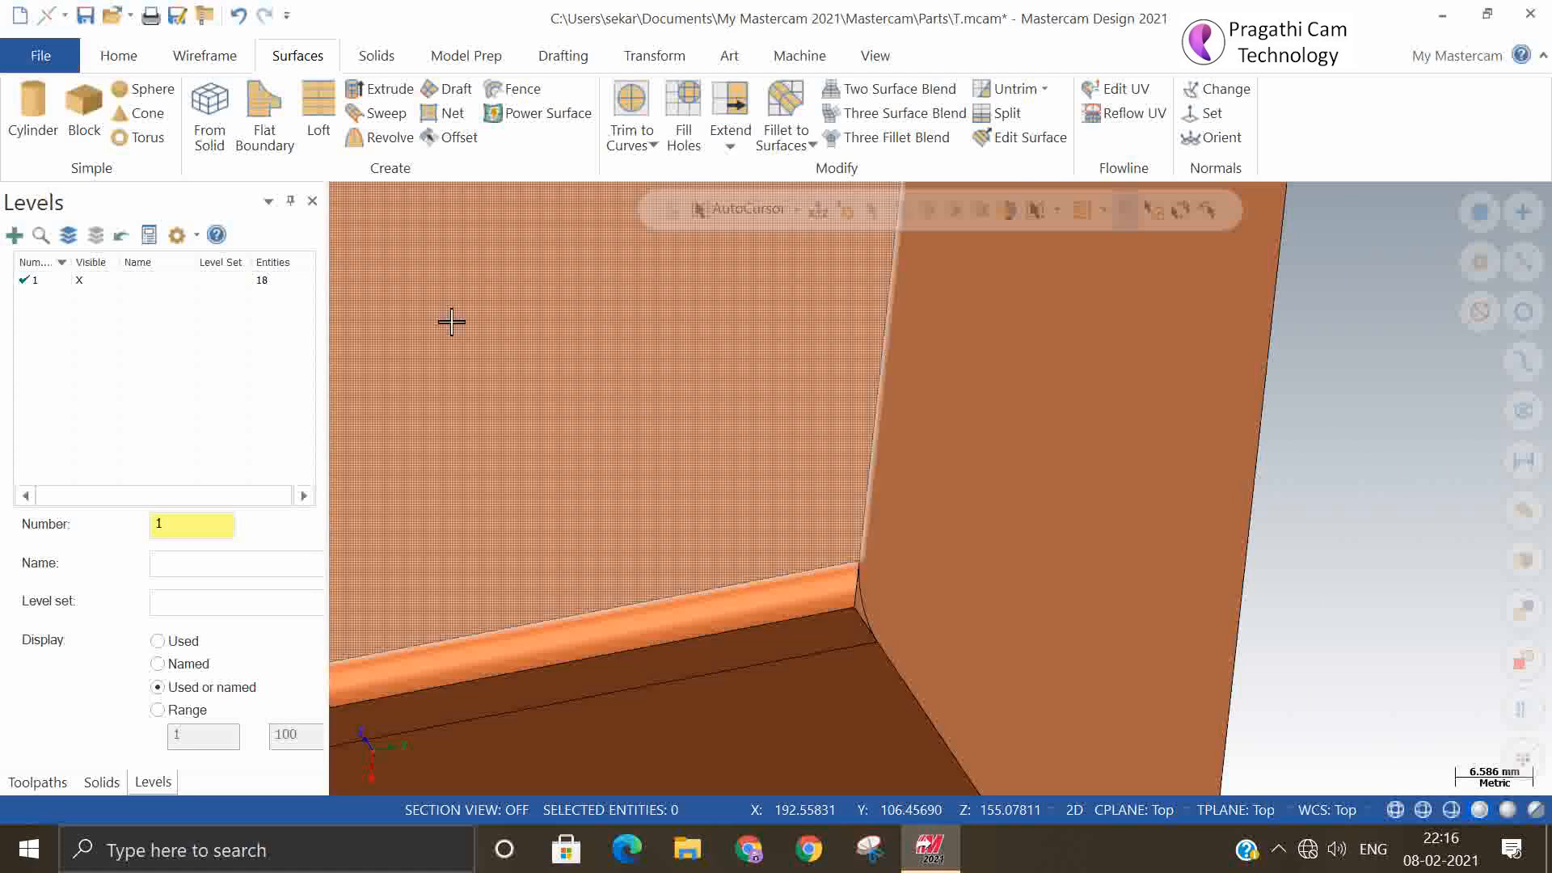
left_click(789, 100)
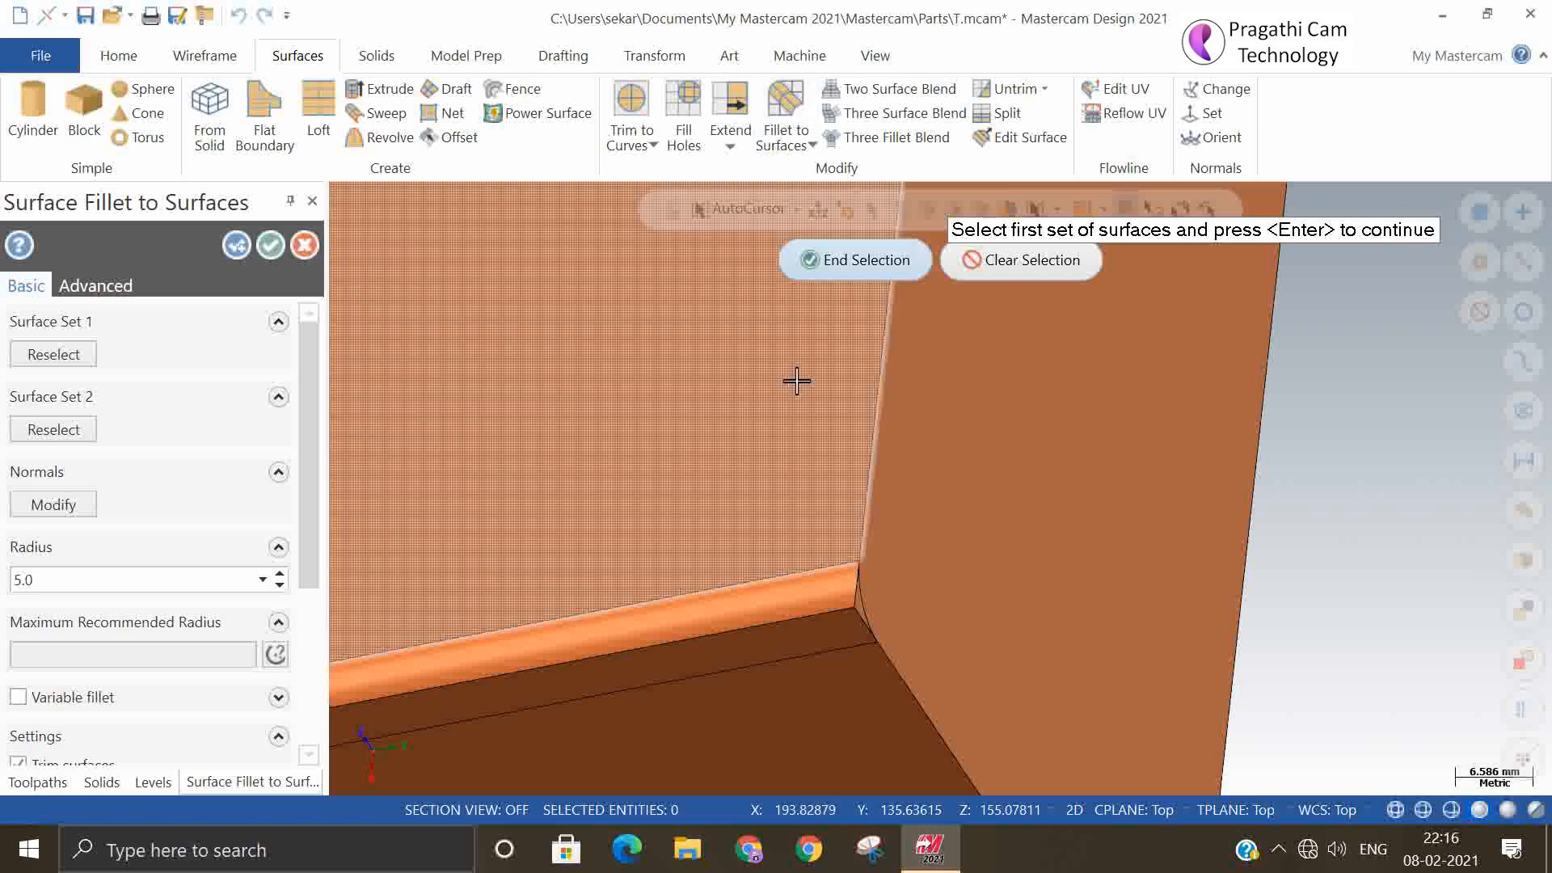
left_click(799, 390)
left_click(881, 260)
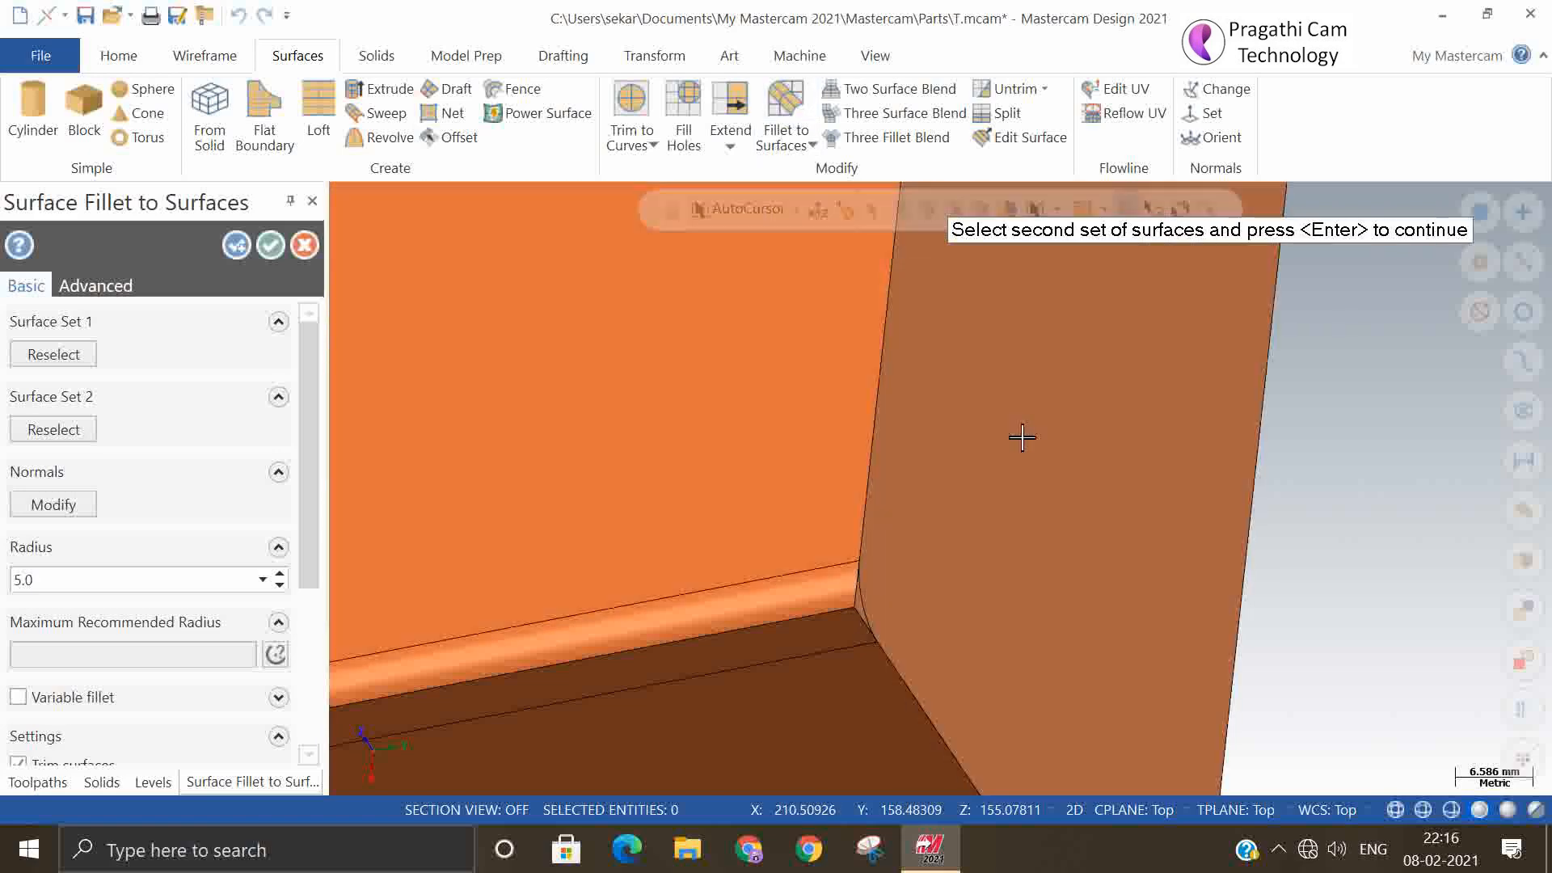
left_click(1005, 439)
left_click(852, 260)
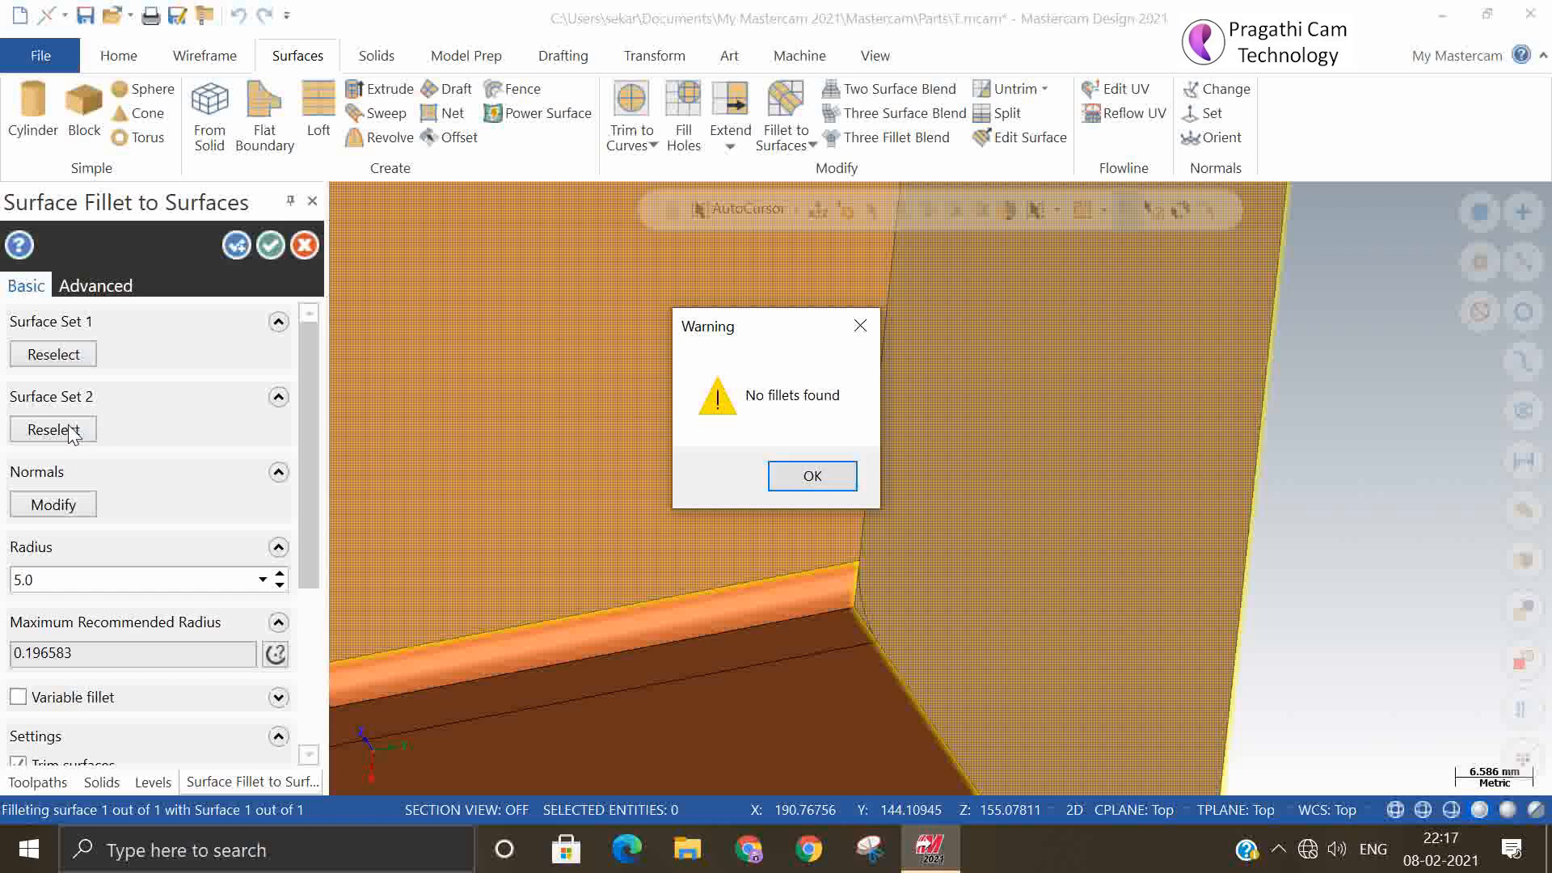
- Flip the side face's normal to point inward and create the 5 mm fillet along its edge with the upper face
left_click(814, 477)
left_click(73, 503)
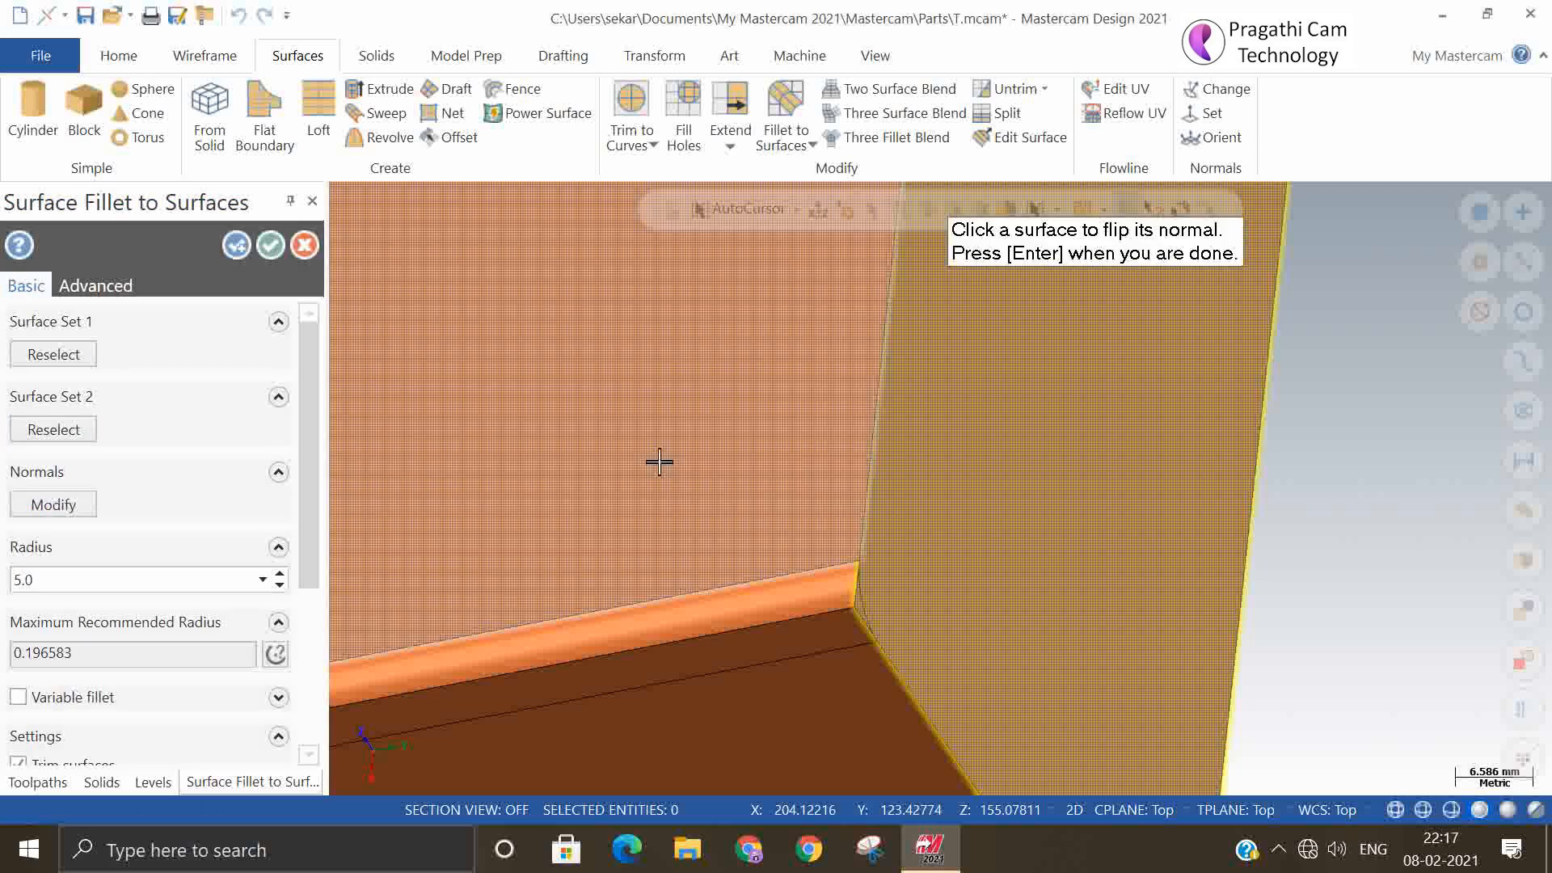
scroll(735, 681, "down", 3)
scroll(788, 776, "down", 2)
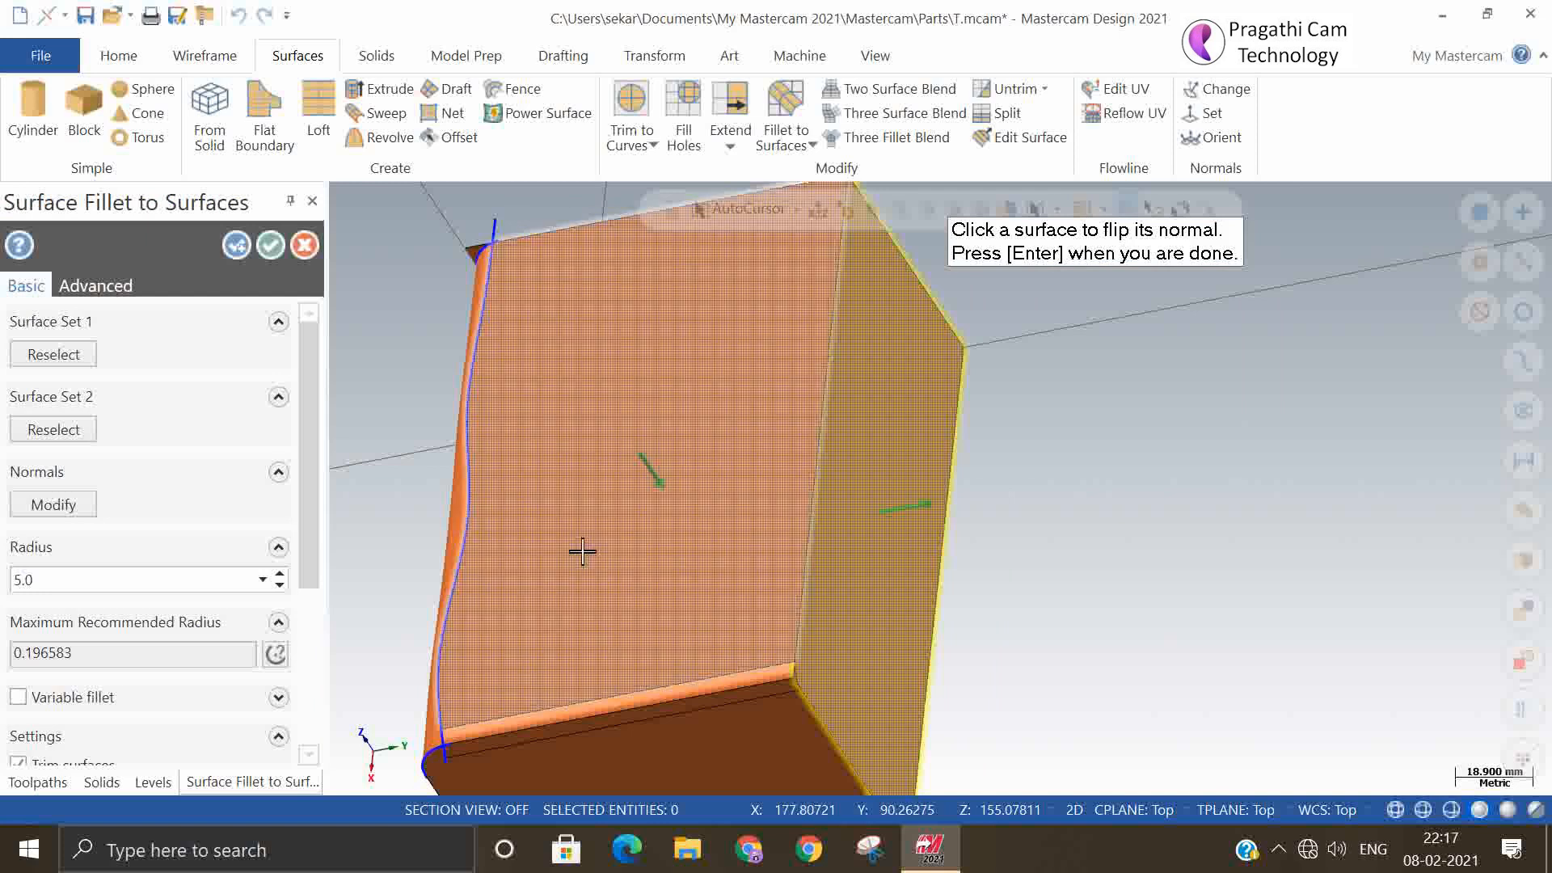
left_click(890, 624)
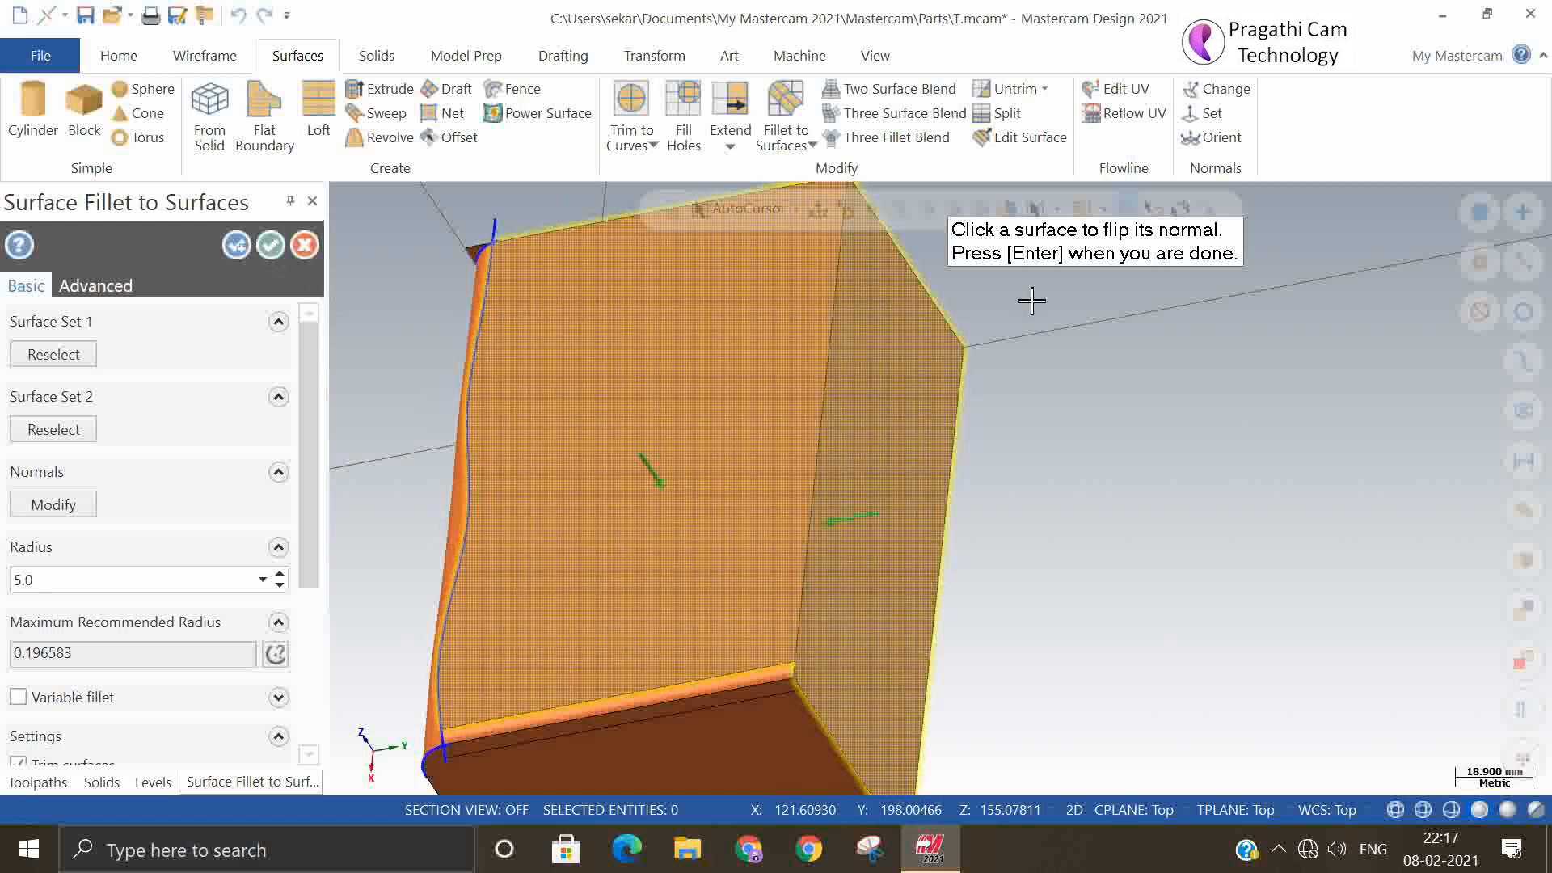
key("Return")
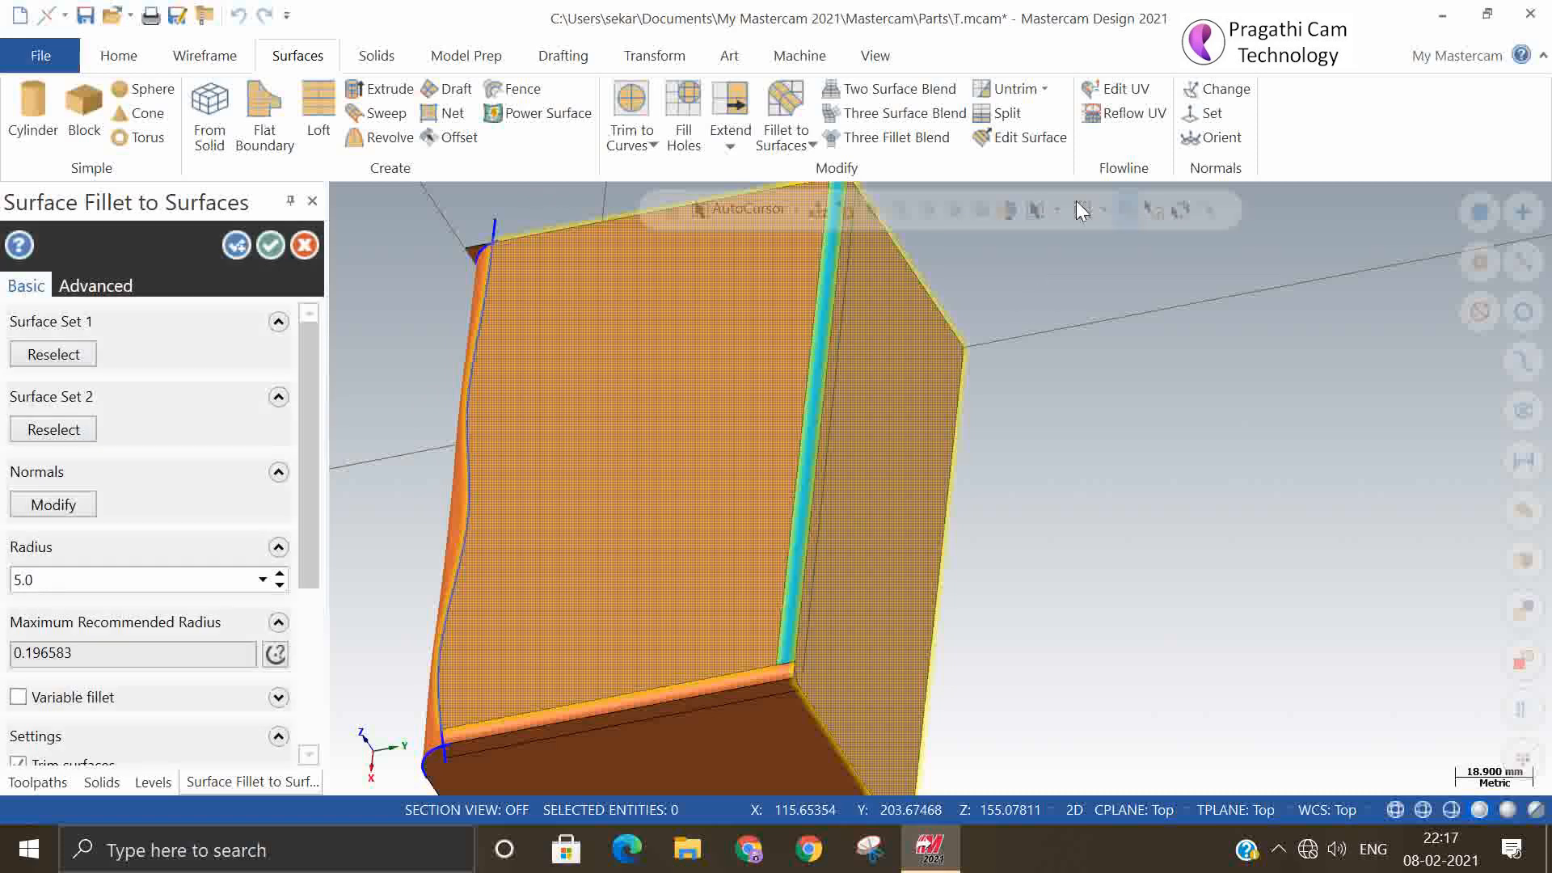
left_click(270, 245)
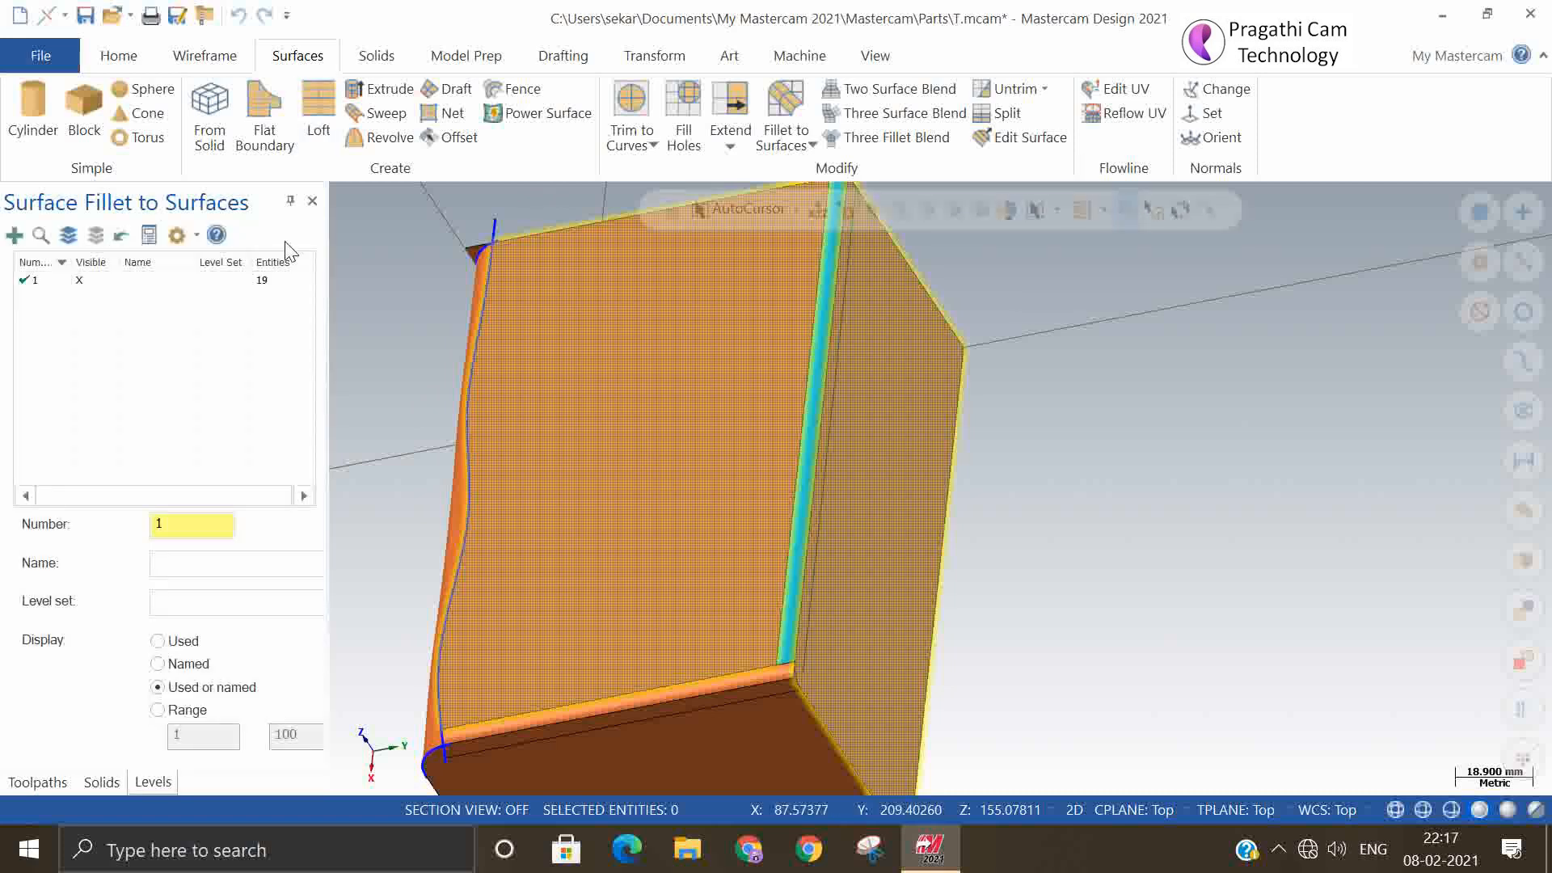
- Create a 5 mm surface fillet between the block's end face and the adjacent long side face
left_click(786, 104)
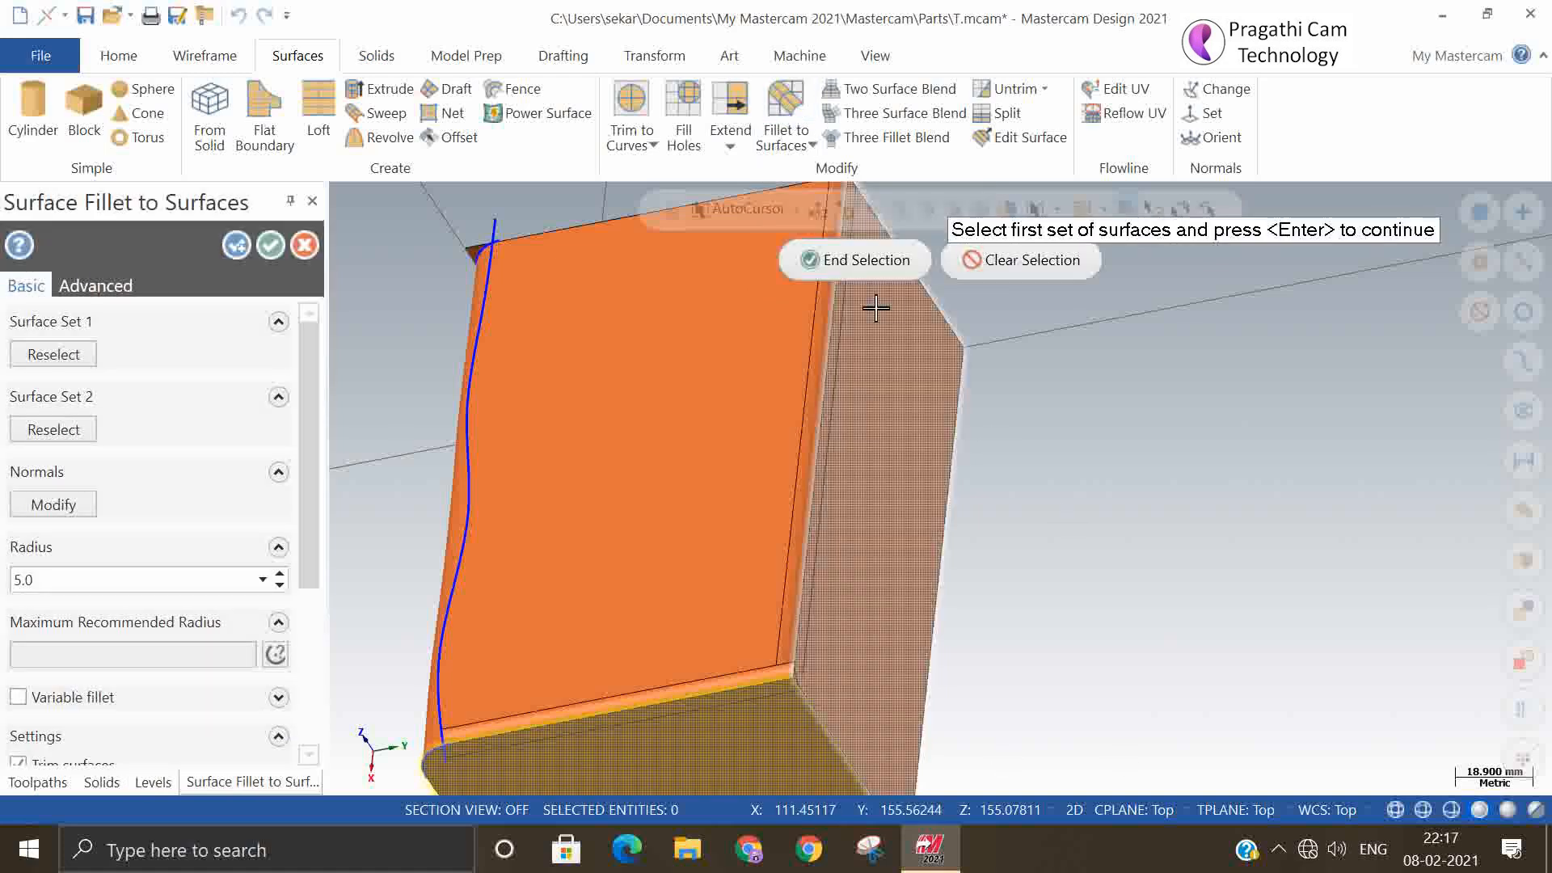
left_click(860, 262)
left_click(868, 608)
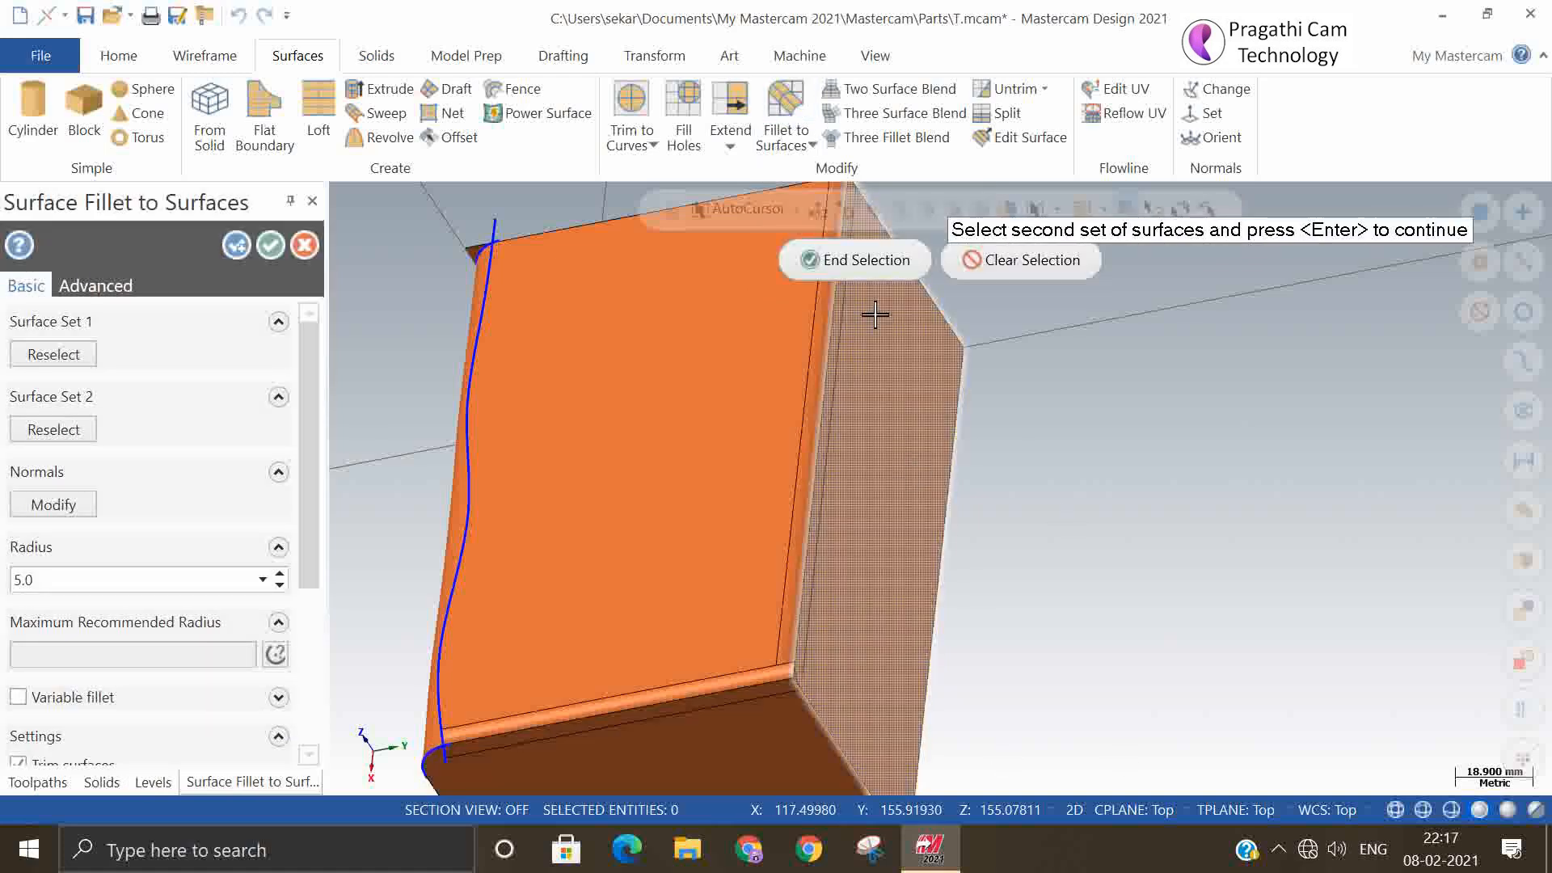
left_click(809, 259)
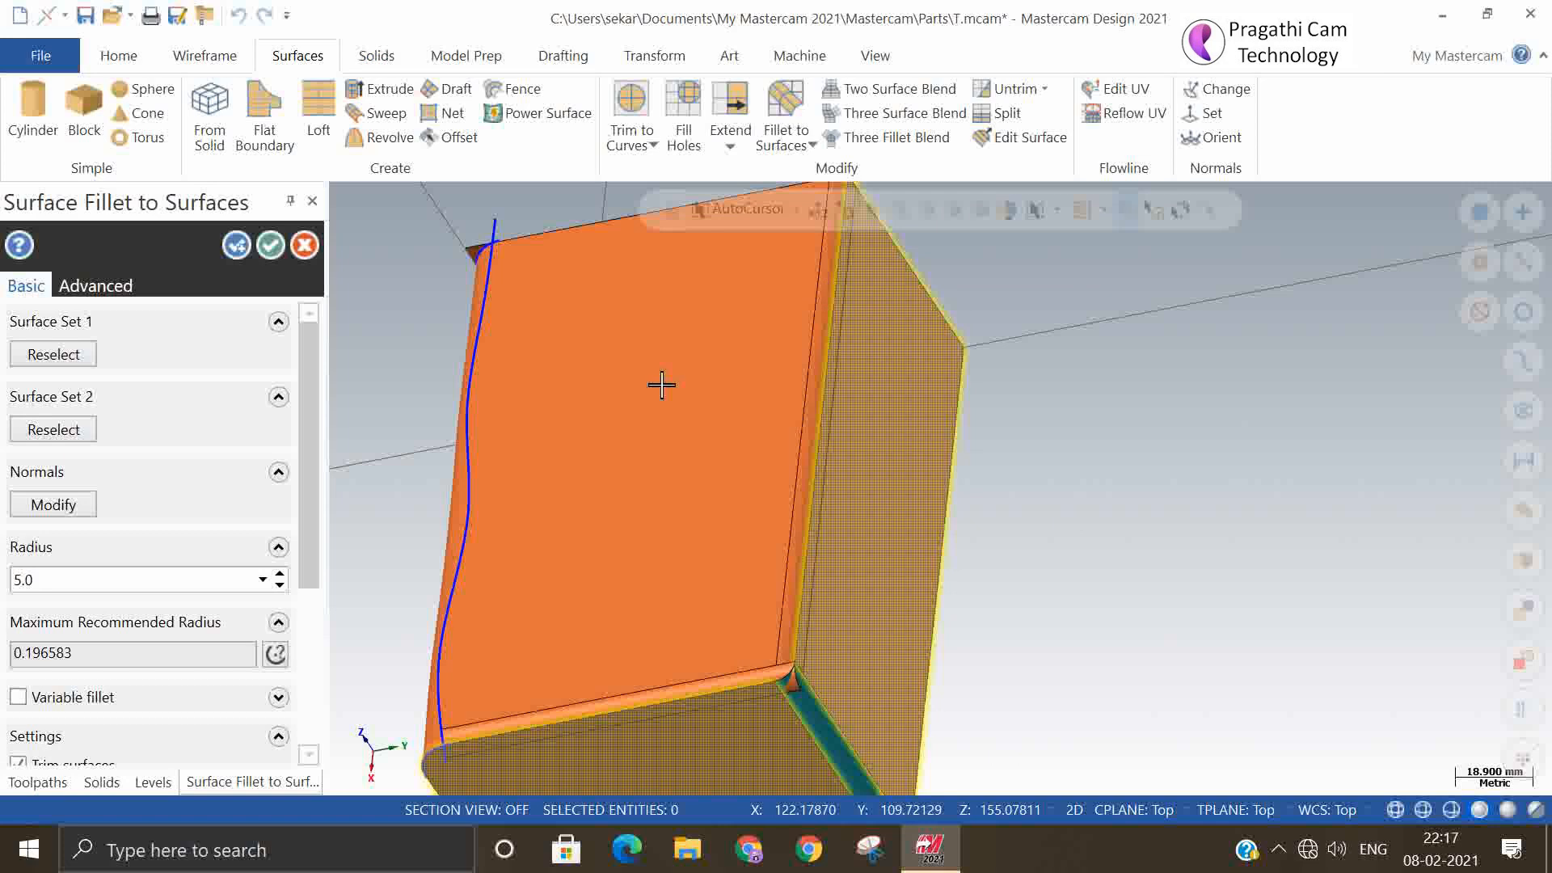
left_click(270, 244)
- Isolate the three edge fillets that meet at the block's corner by hiding all other entities
scroll(952, 755, "up", 5)
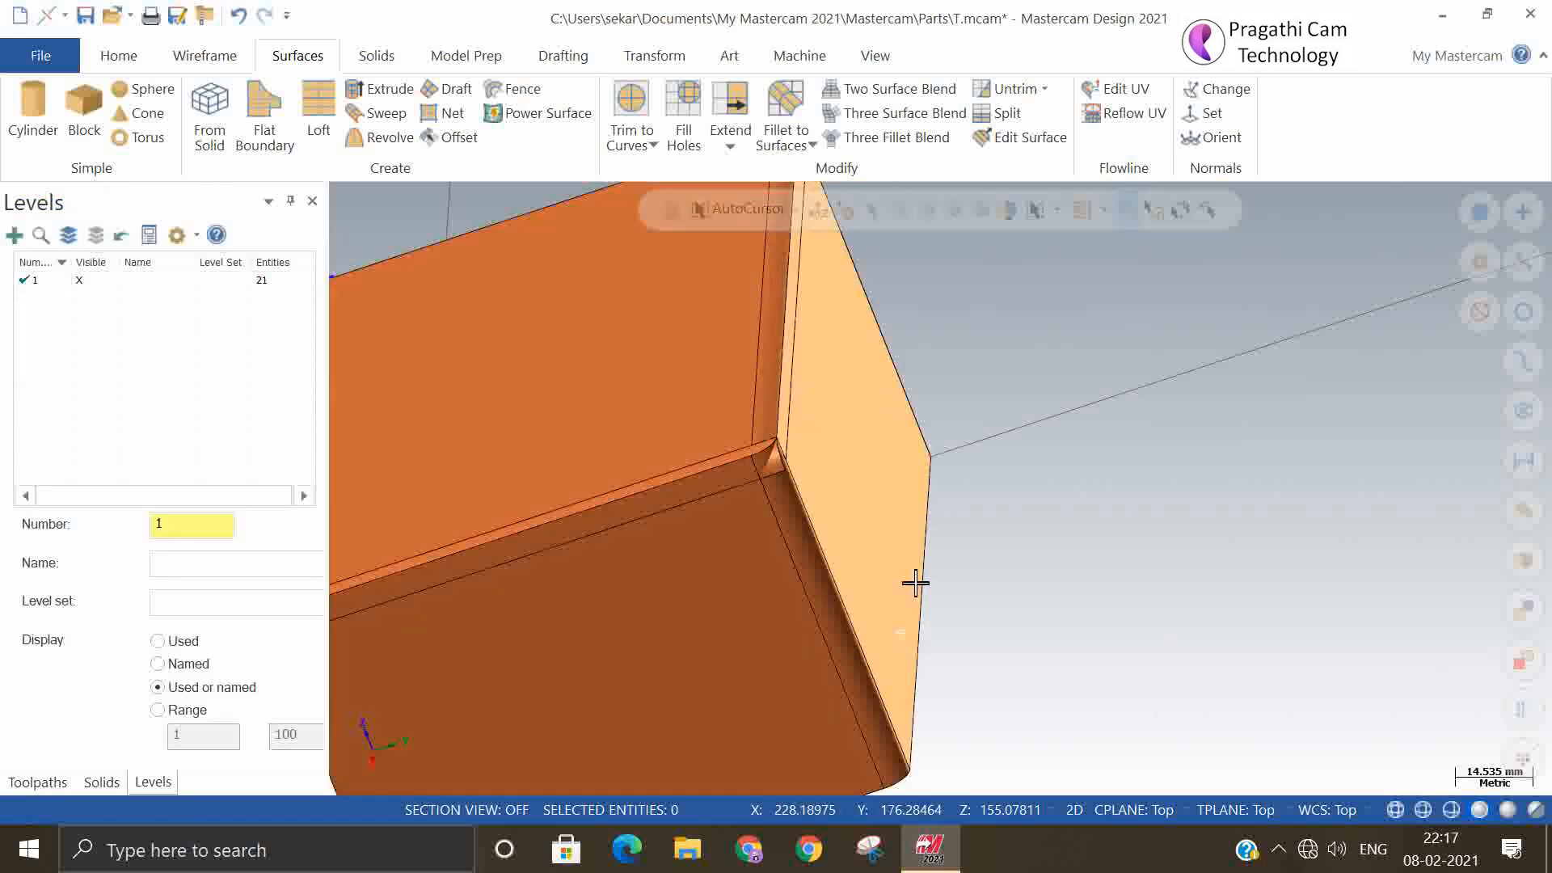
scroll(915, 582, "up", 4)
left_click(678, 437)
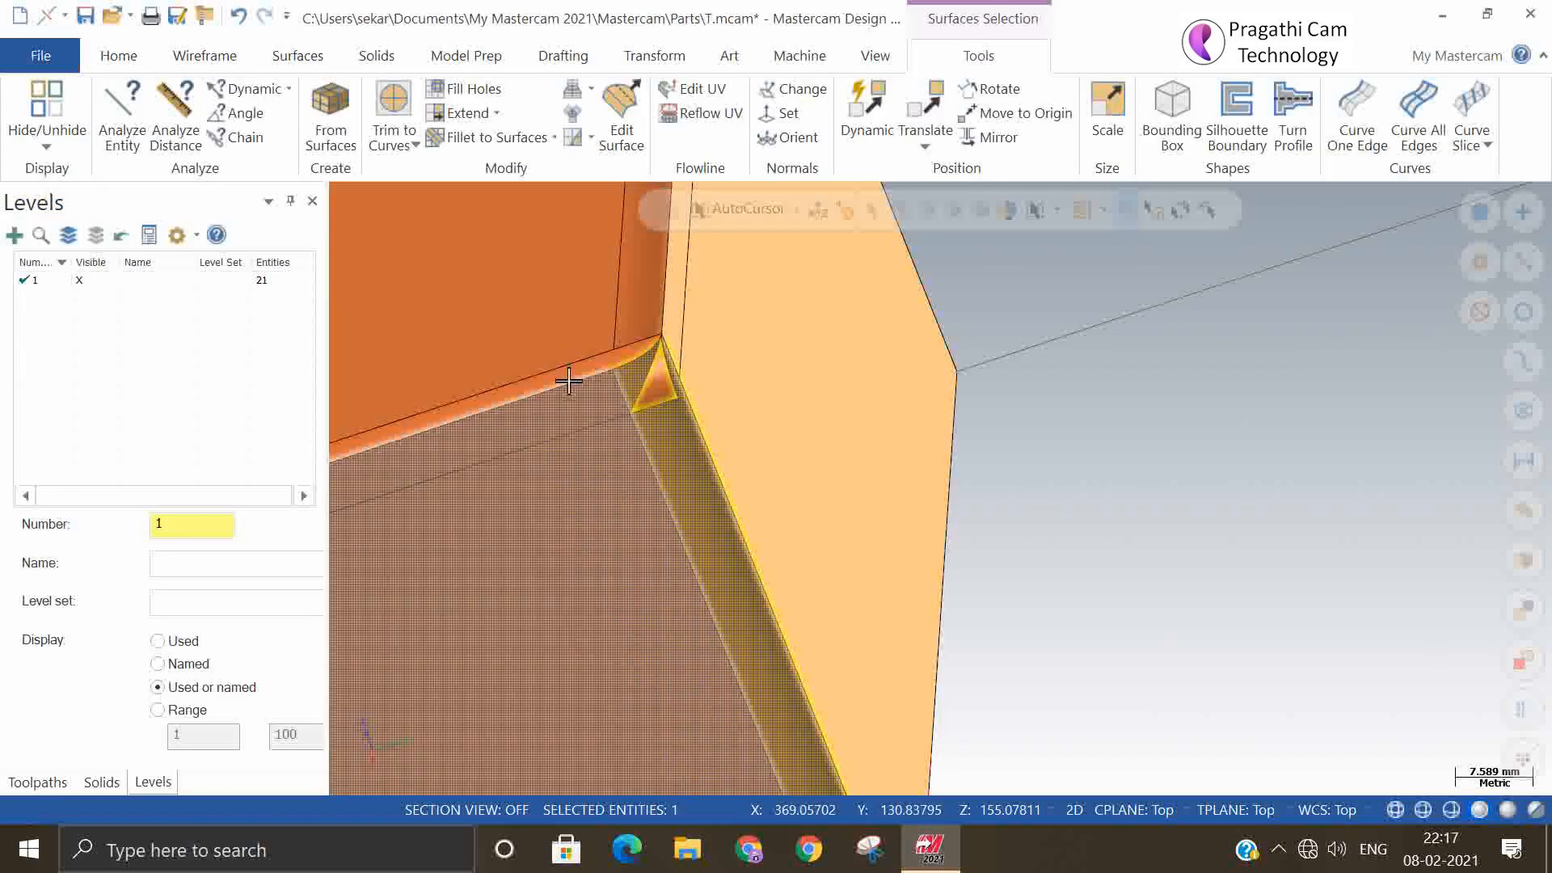
left_click(777, 337)
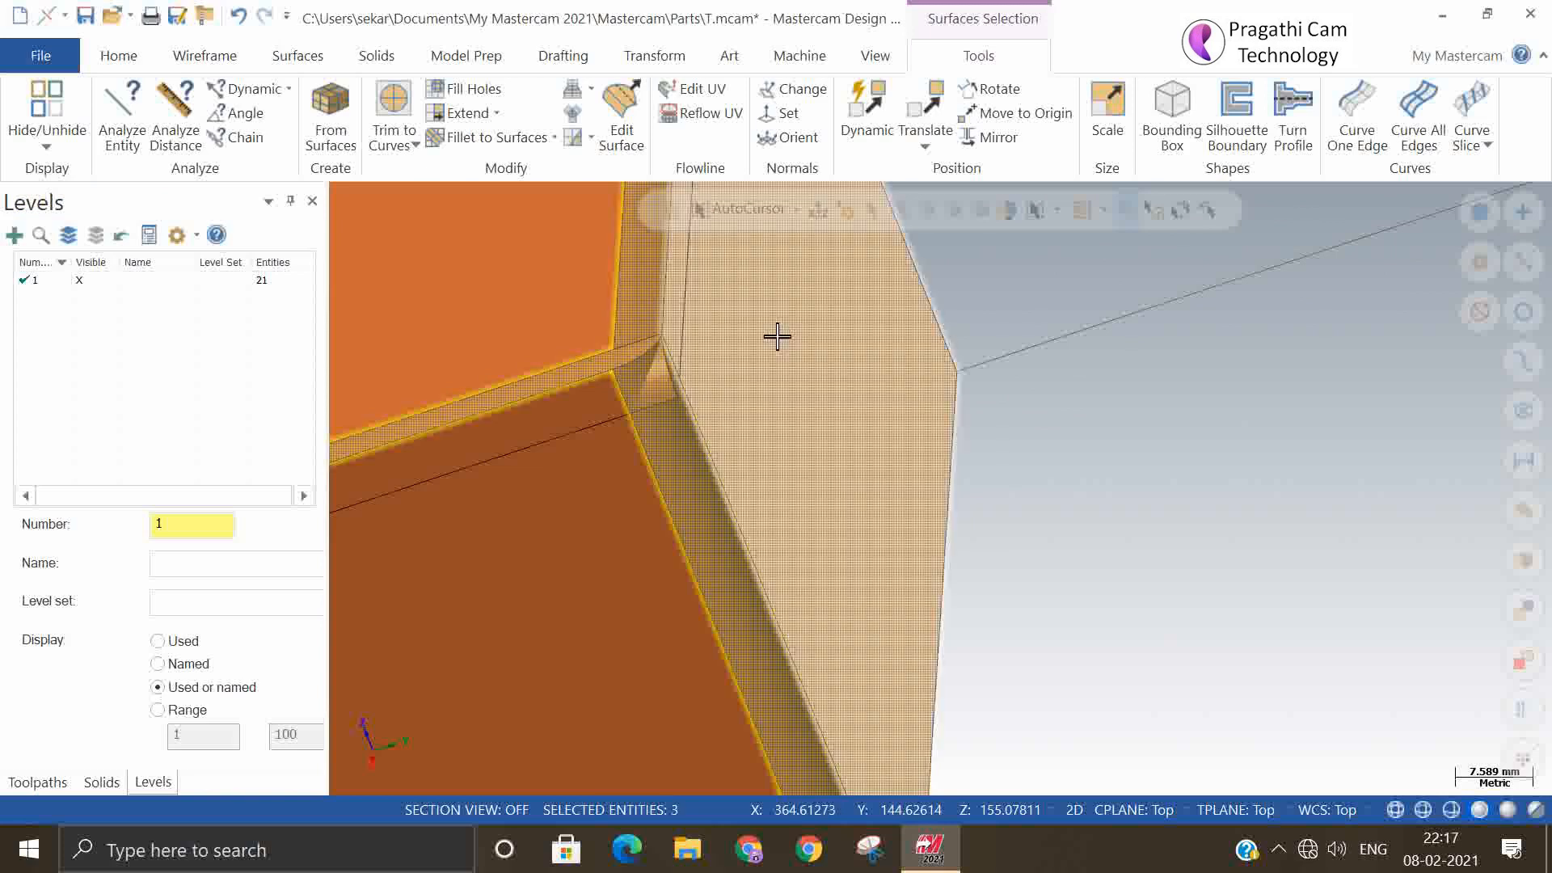
key("Delete")
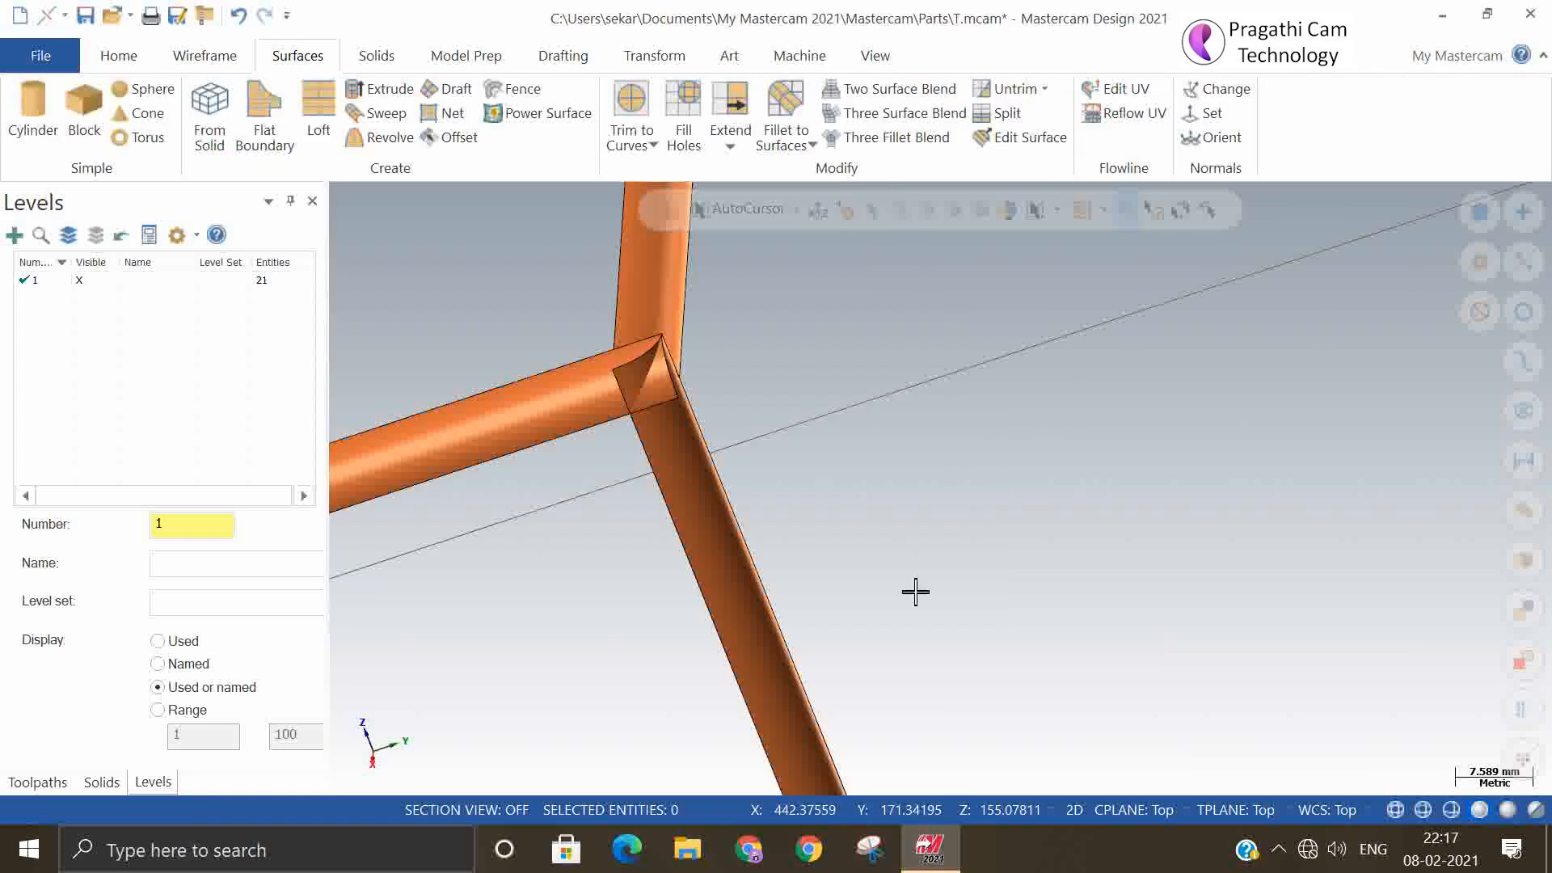
- Examine the corner where the three fillets meet from several angles, restoring the hidden block surfaces for comparison
middle_click_drag(861, 568, 827, 631)
middle_click_drag(878, 639, 865, 587)
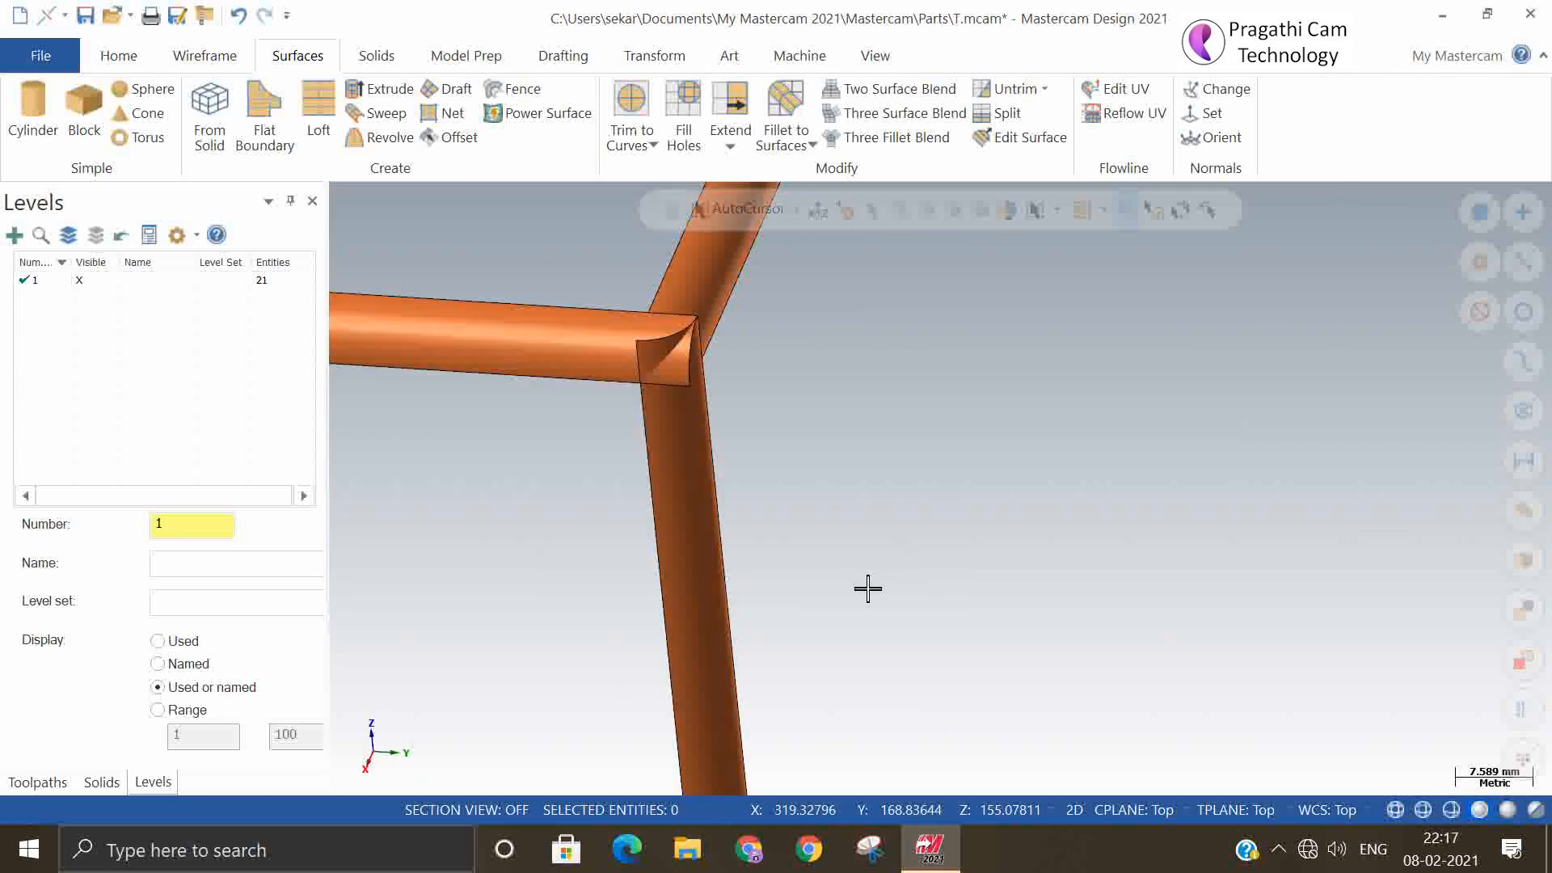
key("alt+e")
scroll(1017, 700, "down", 3)
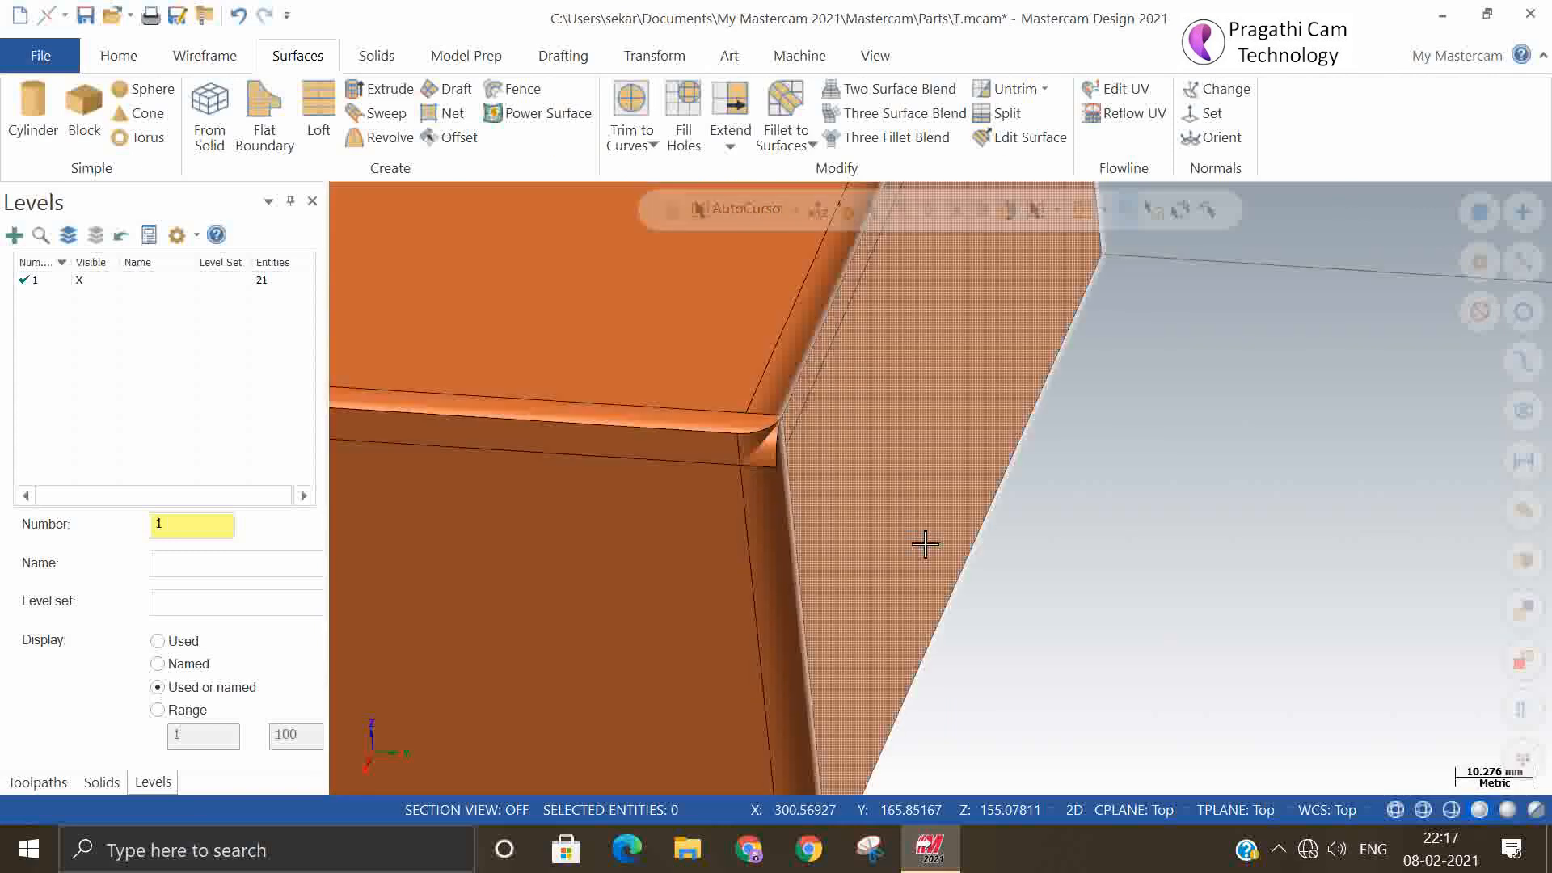
middle_click_drag(925, 544, 892, 583)
scroll(718, 628, "up", 3)
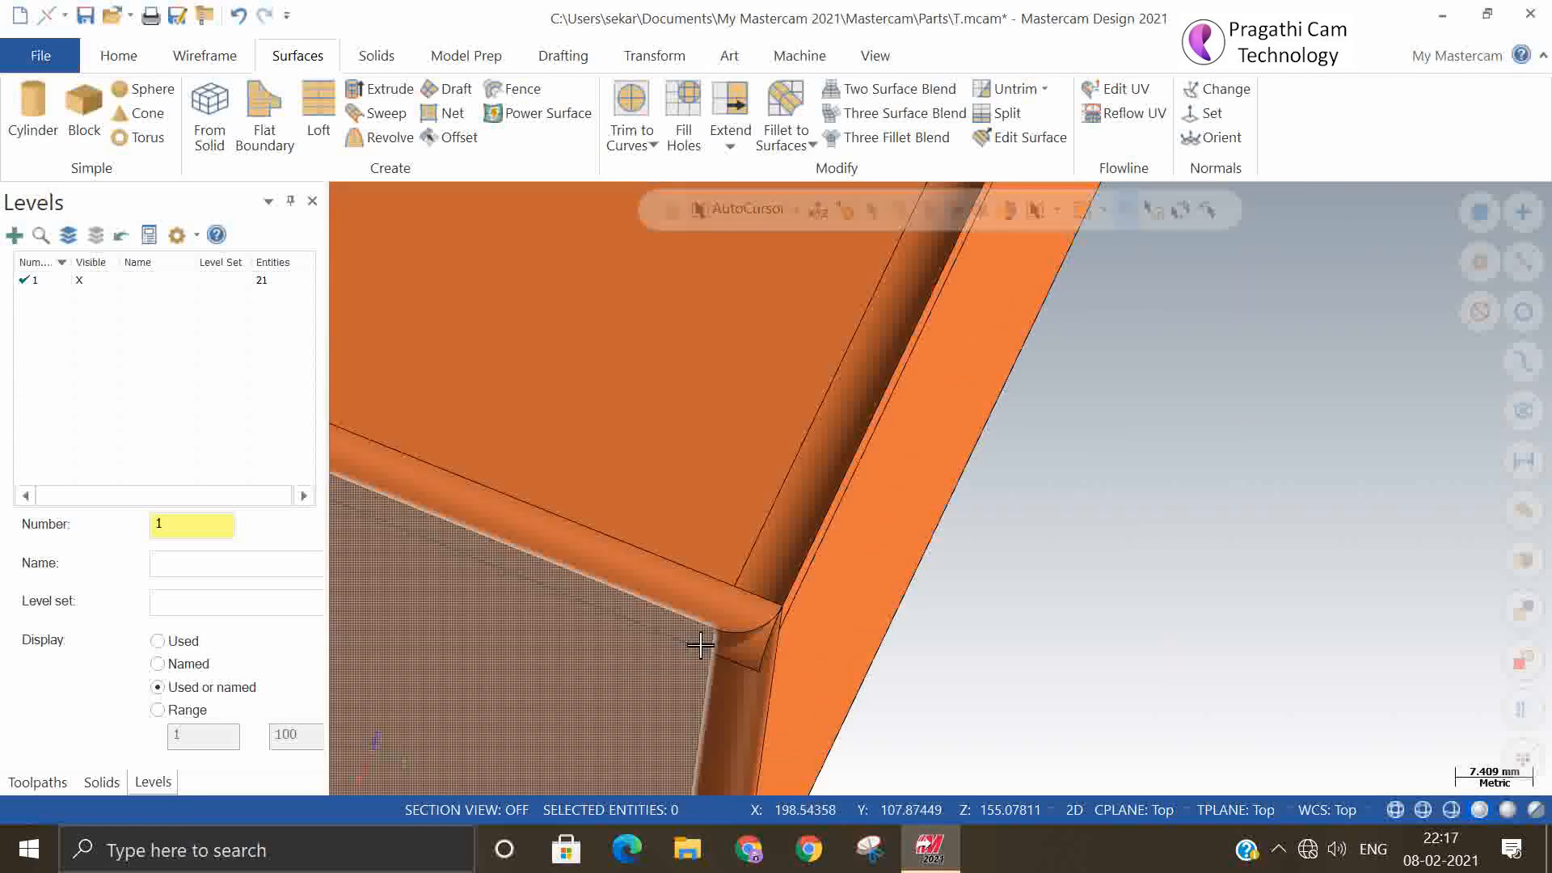
mouse_move(854, 671)
middle_mouse_down()
mouse_move(887, 634)
mouse_move(841, 627)
mouse_move(845, 663)
mouse_move(781, 607)
mouse_move(943, 652)
mouse_move(942, 614)
mouse_move(953, 636)
middle_mouse_up()
scroll(1043, 711, "down", 4)
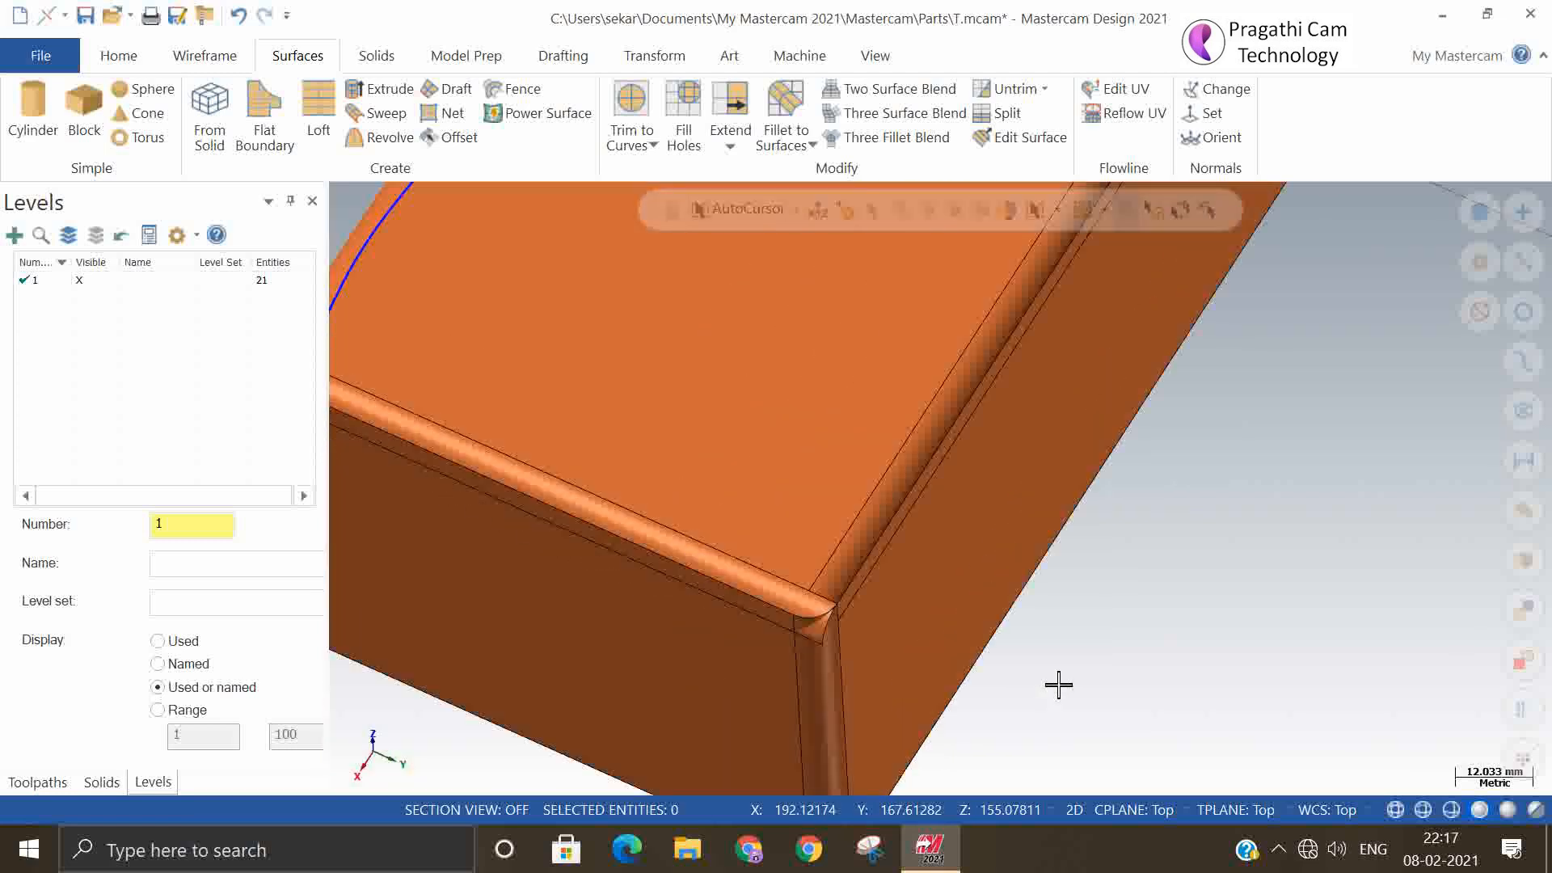
- In 3D construction mode, create single-edge curves along the lower edges of the upper fillets on the end face and long side face
scroll(1061, 682, "down", 2)
middle_click_drag(1064, 670, 1081, 645)
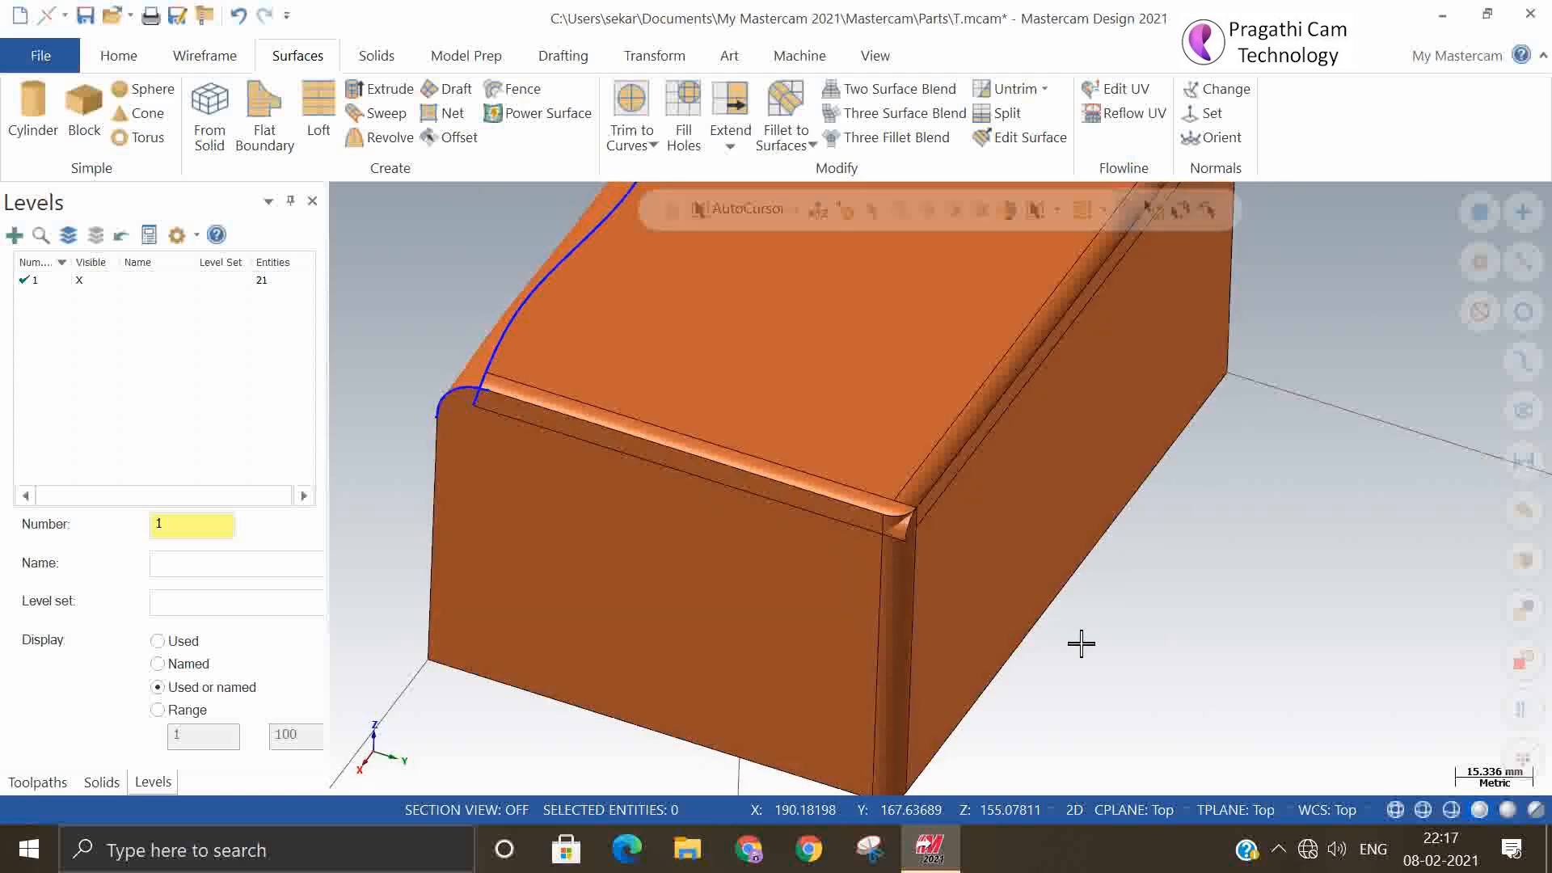
scroll(790, 592, "up", 2)
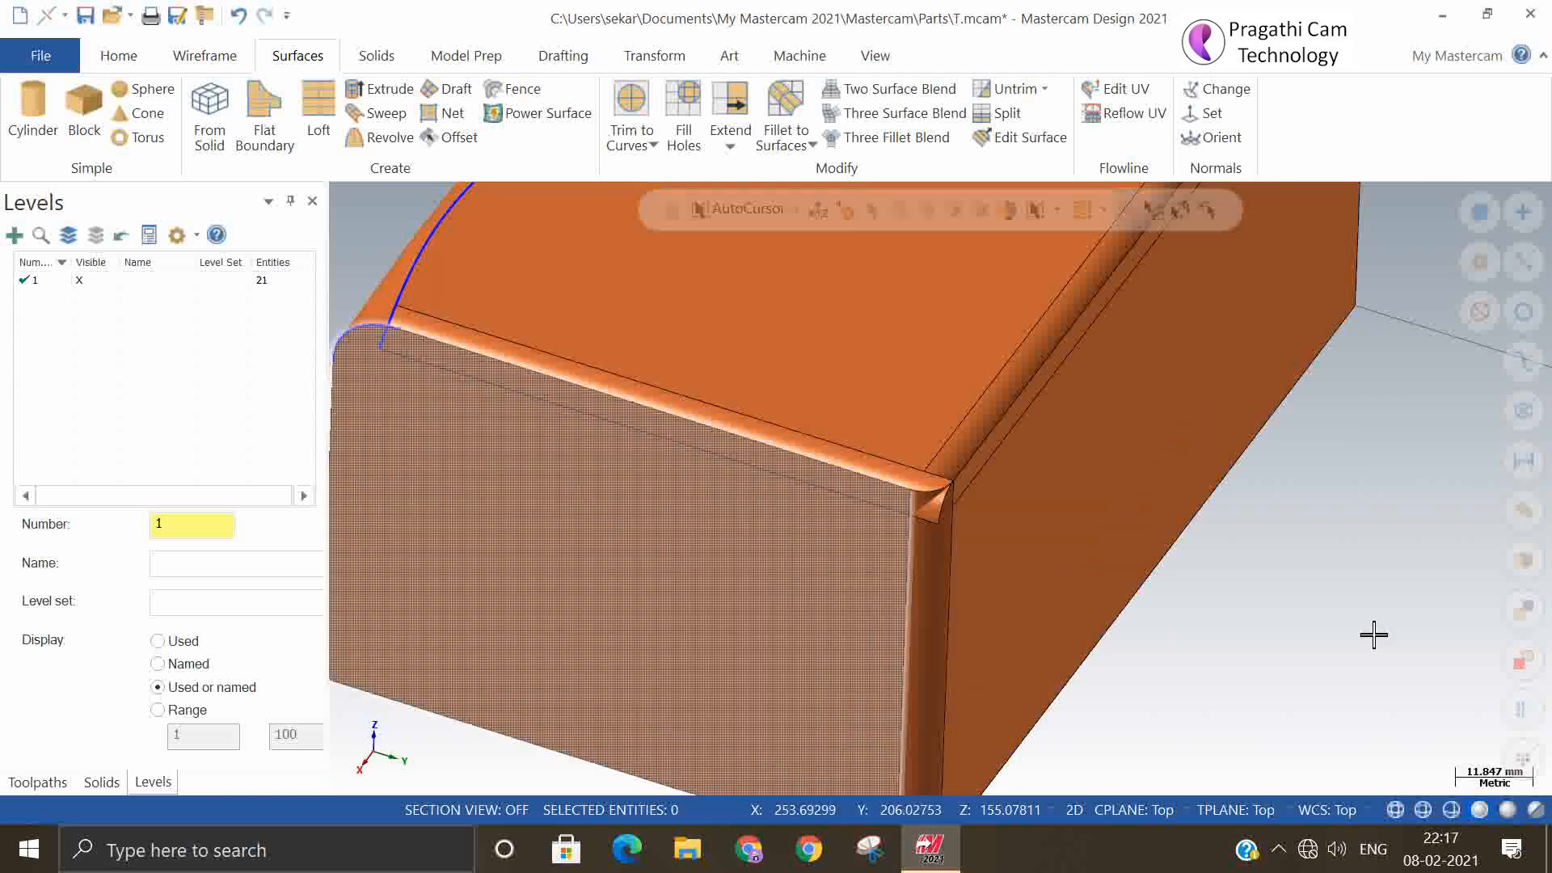
left_click(207, 56)
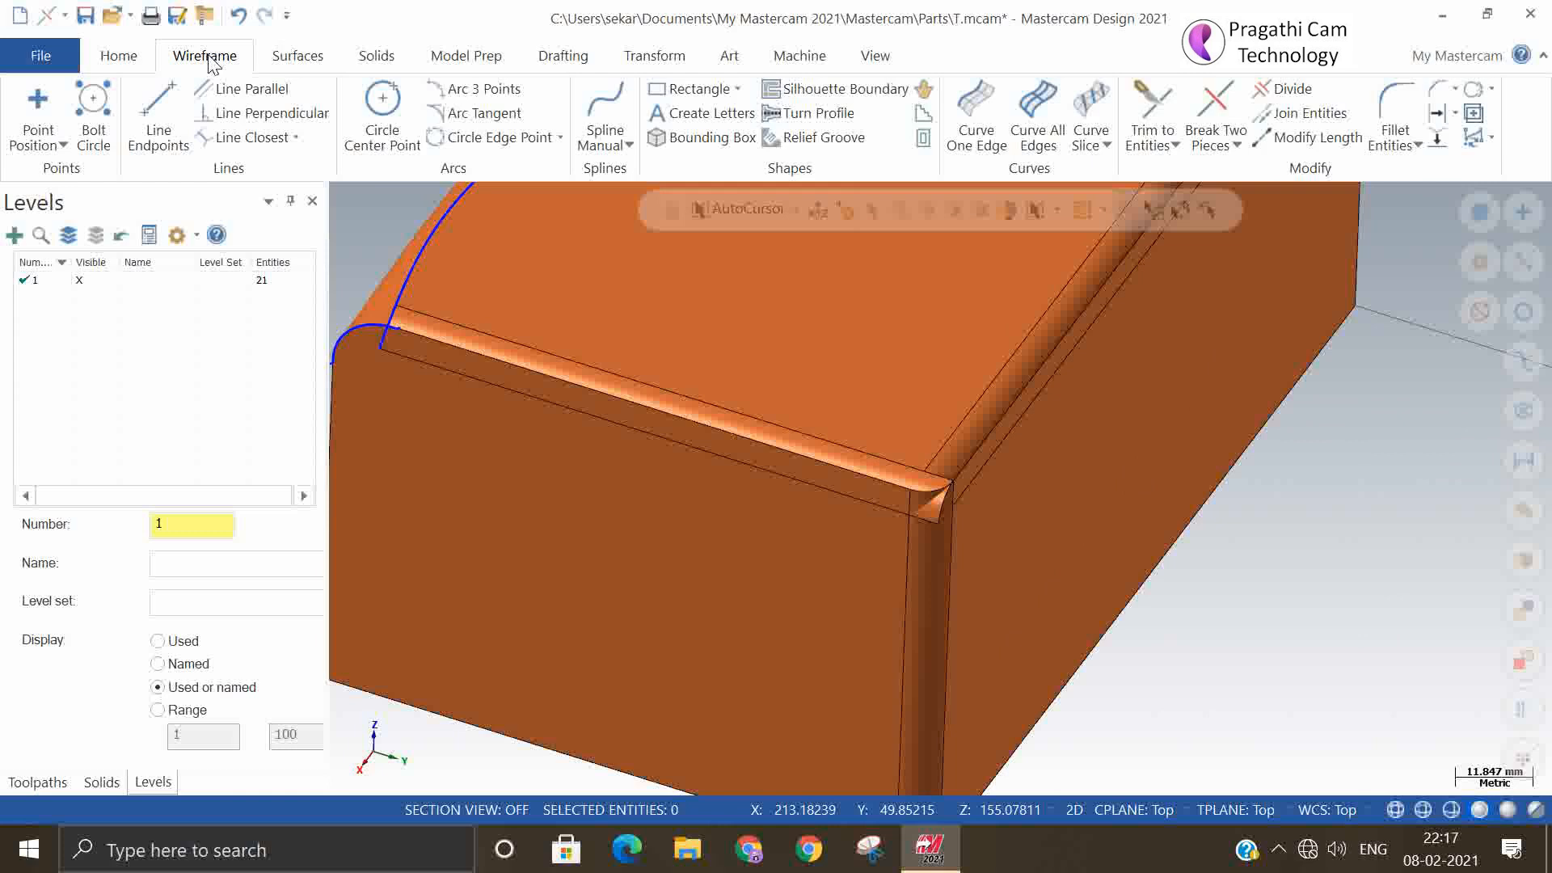
left_click(970, 101)
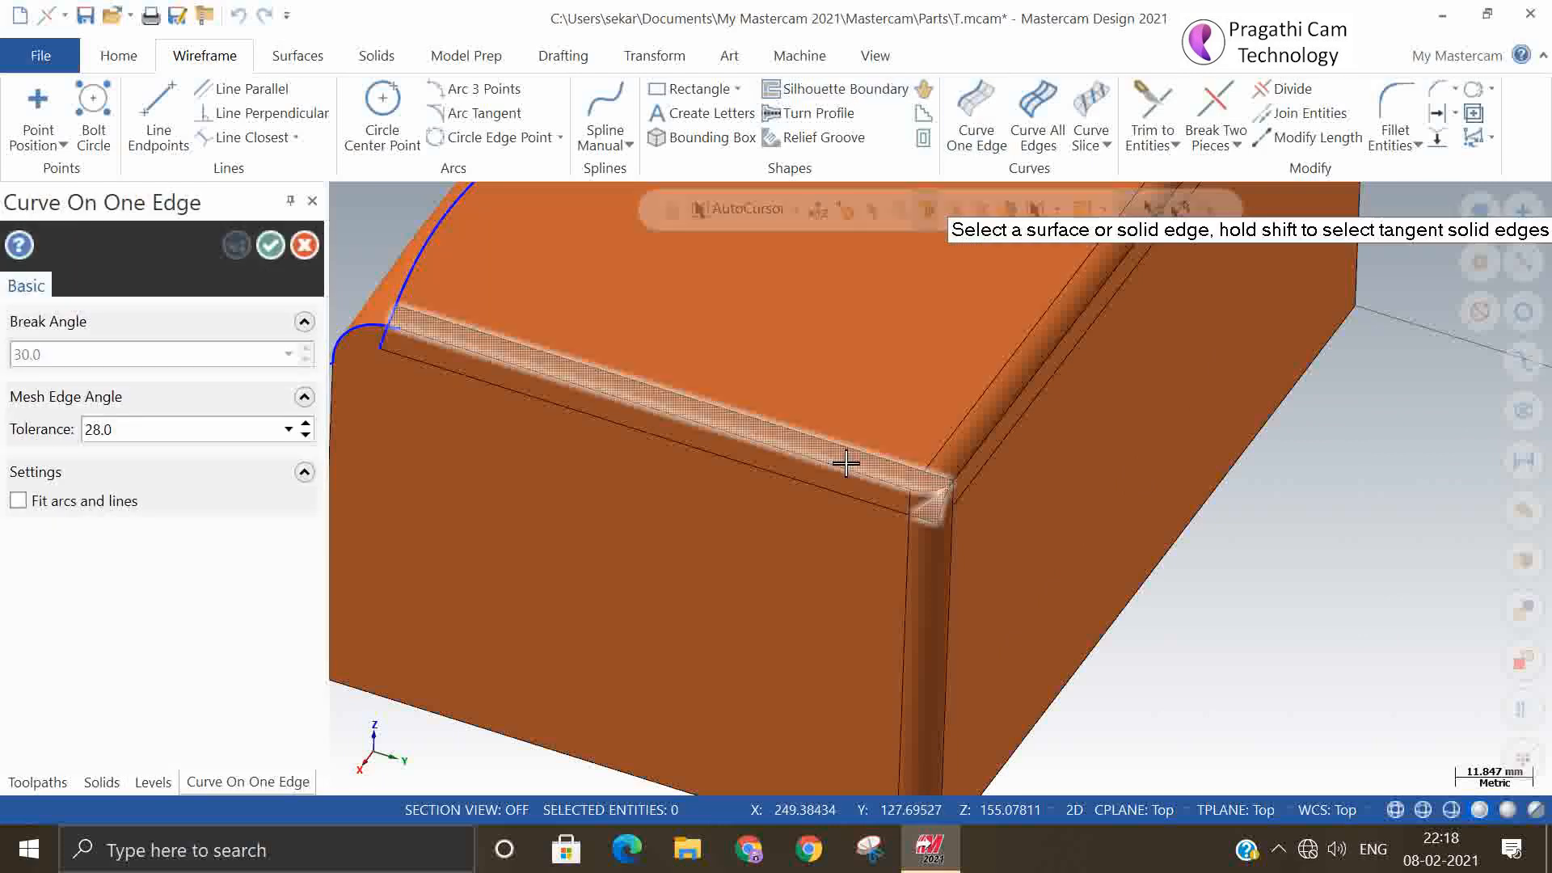
left_click(846, 464)
left_click(841, 495)
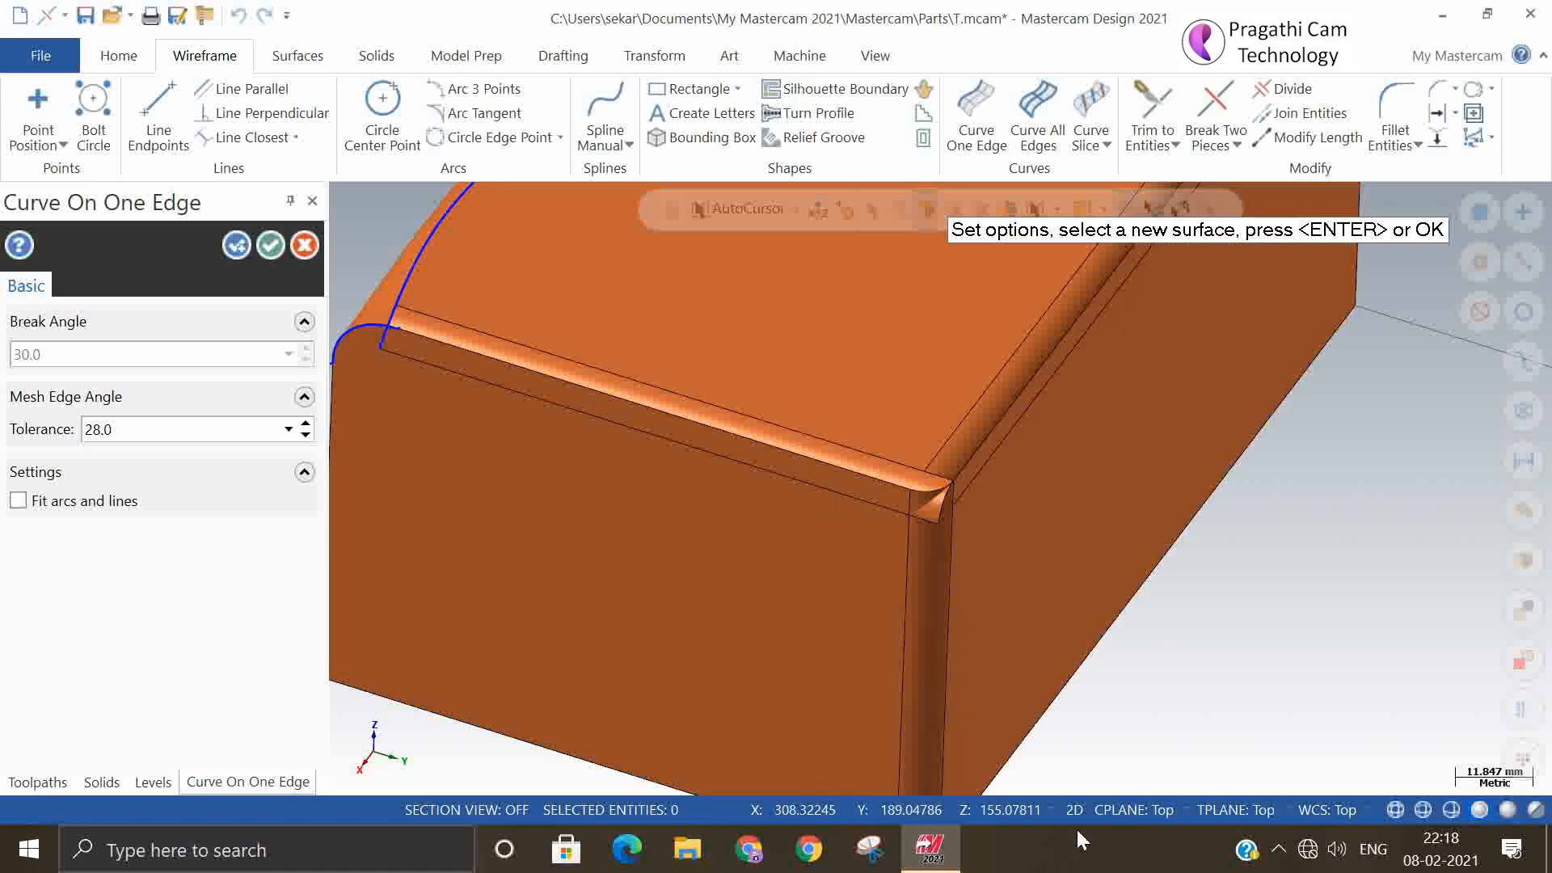
left_click(1073, 809)
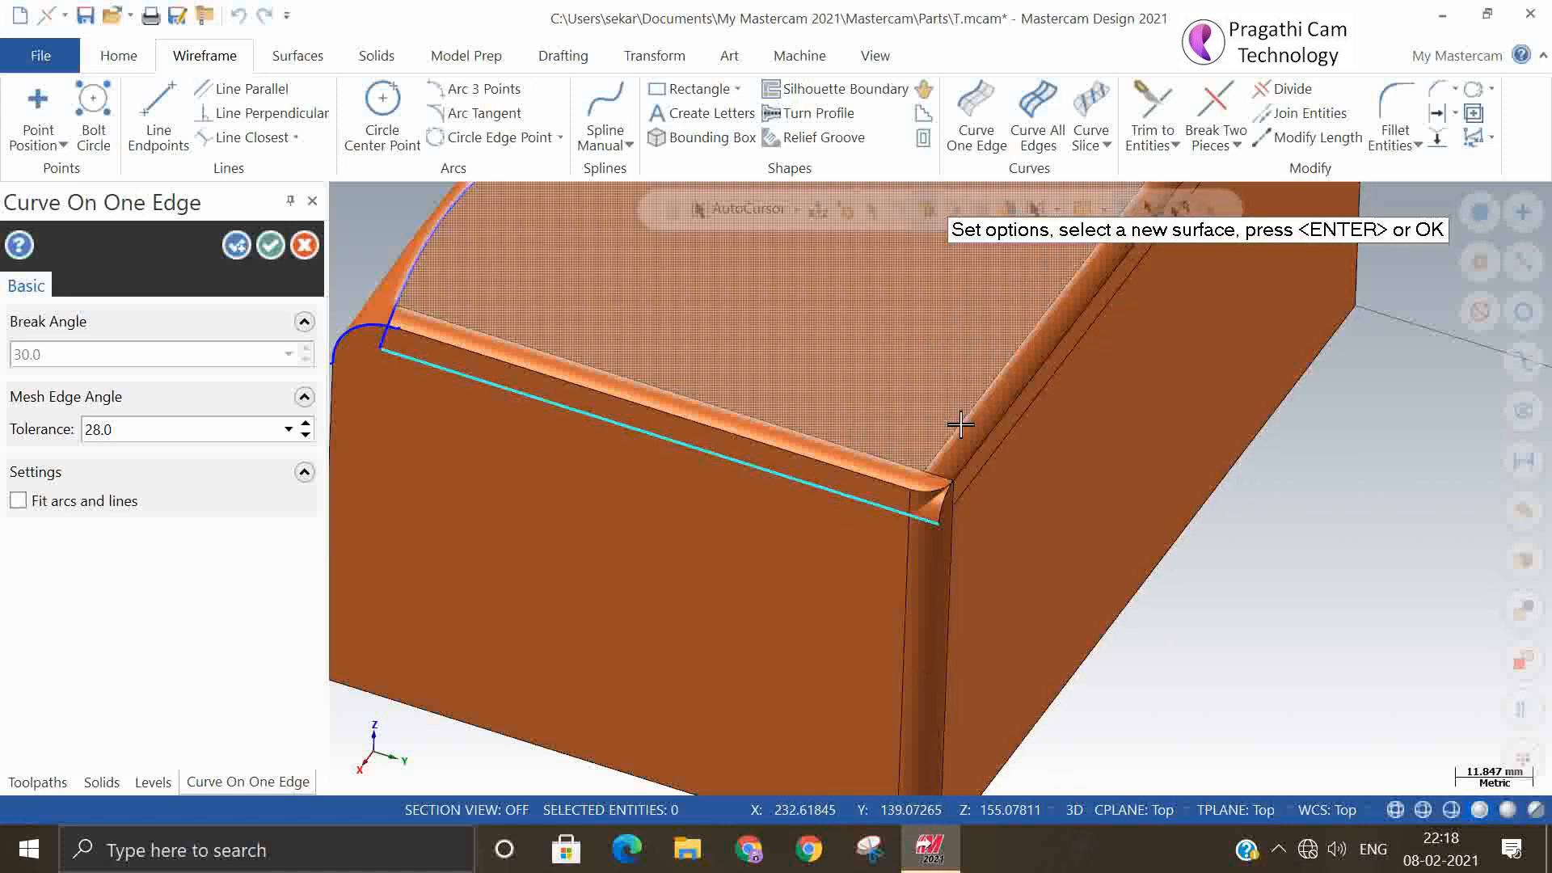
left_click(965, 433)
left_click(991, 458)
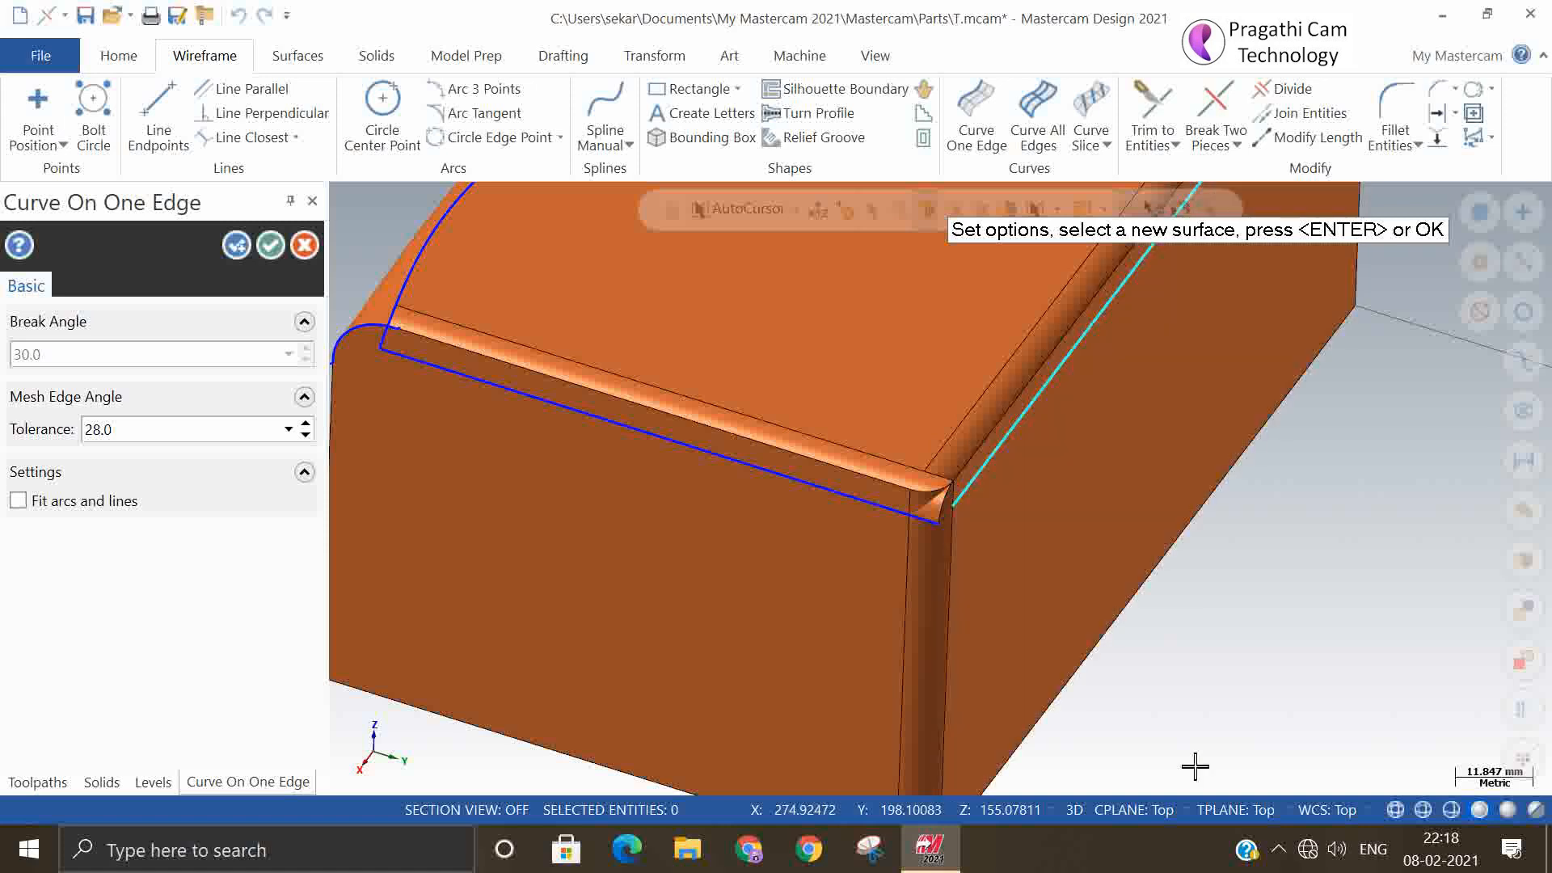
middle_click_drag(1196, 763, 474, 389)
left_click(269, 245)
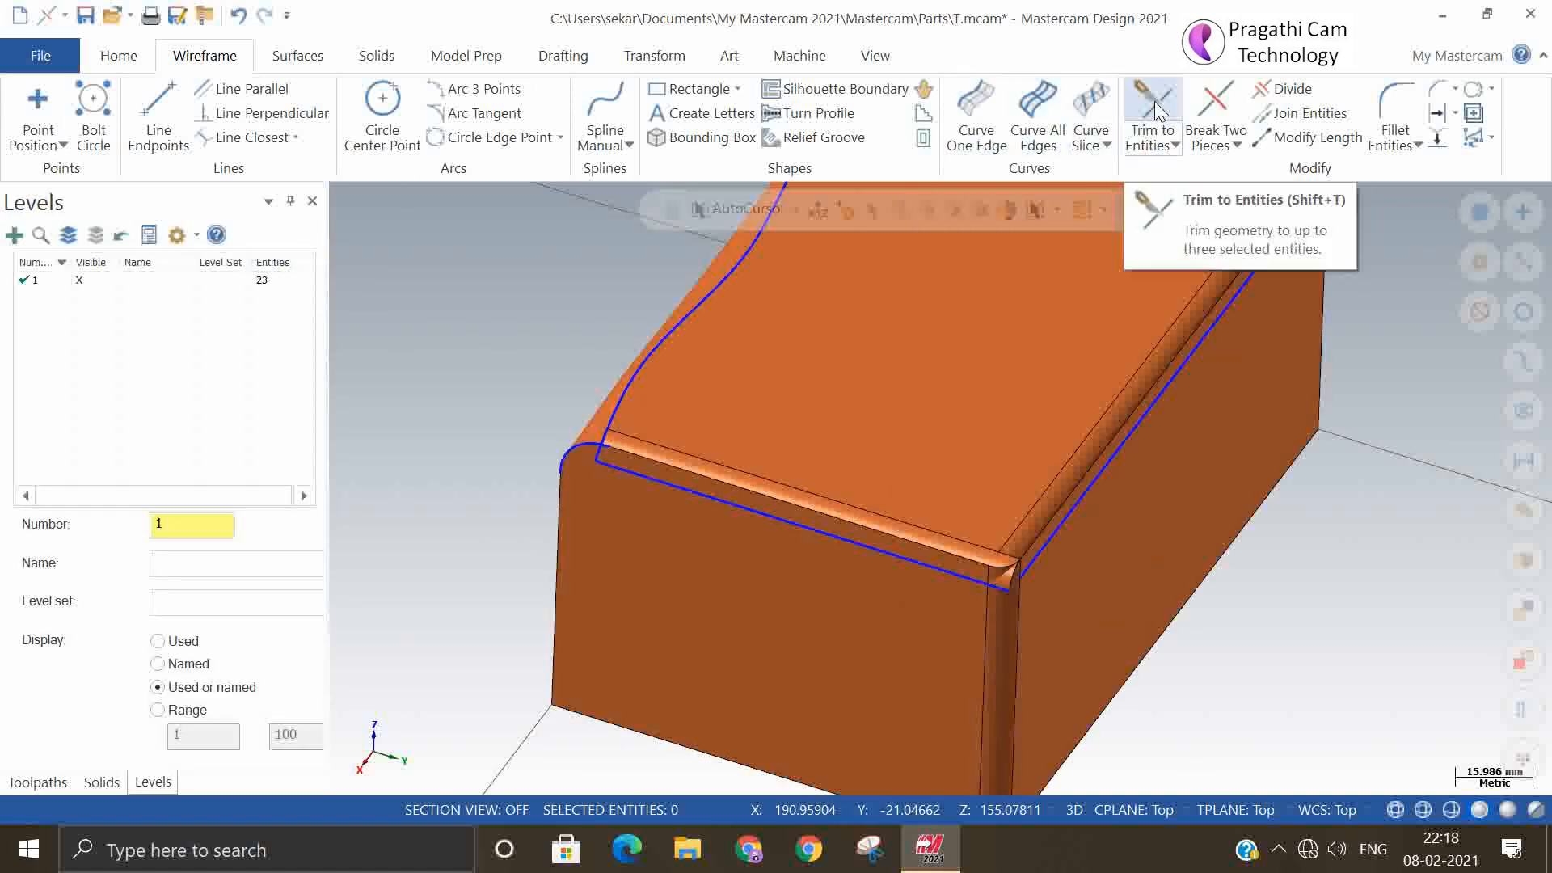
- Trim the end-face and side-face edge curves to each other where they meet at the filleted corner
left_click(1153, 136)
left_click(927, 578)
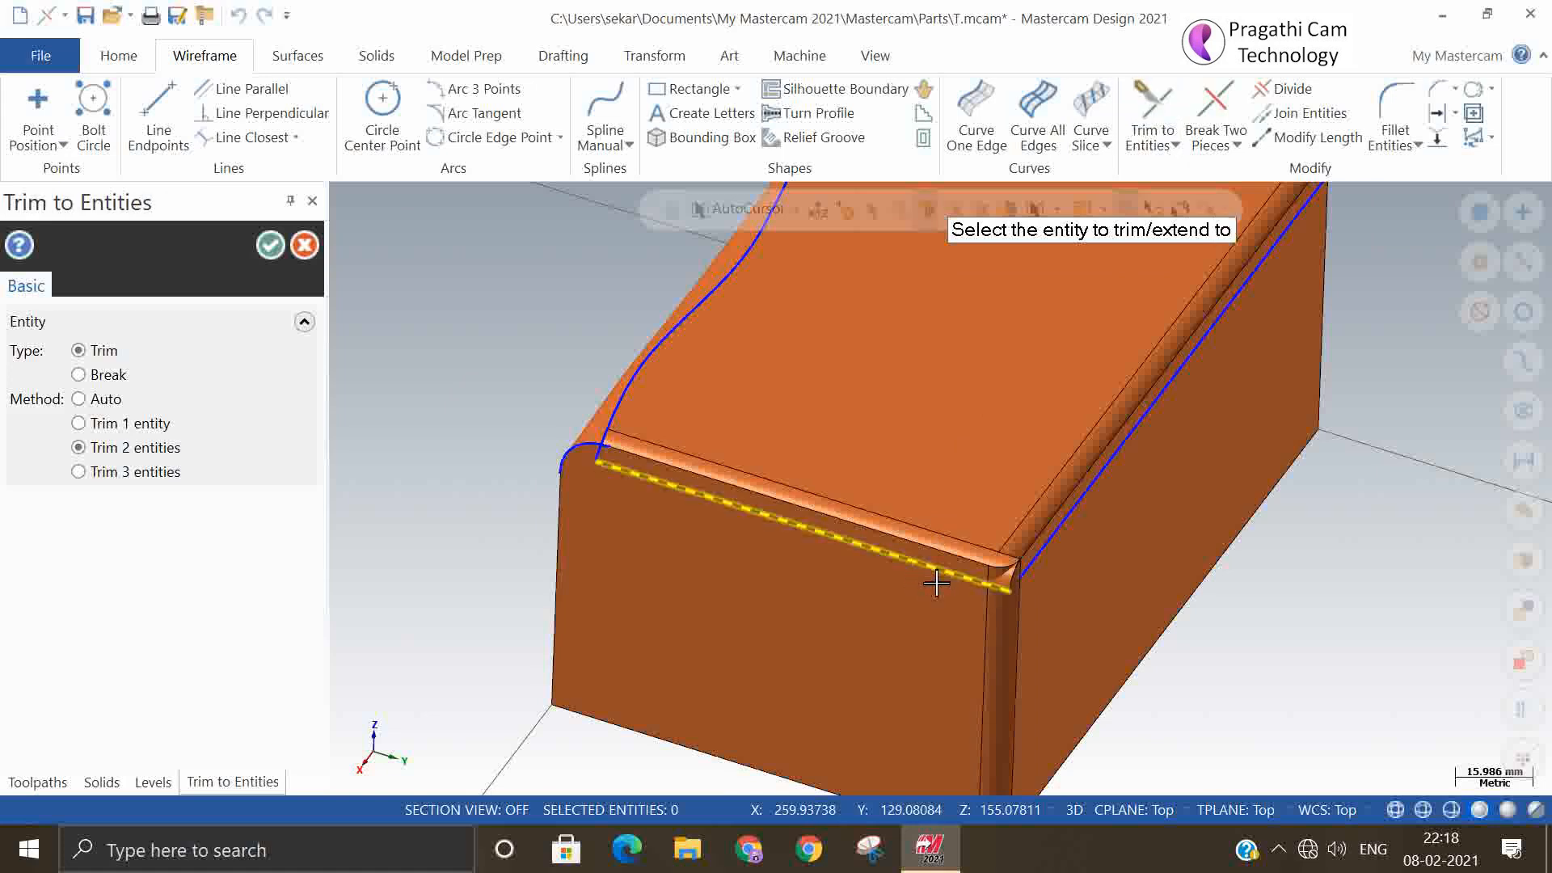
left_click(1038, 557)
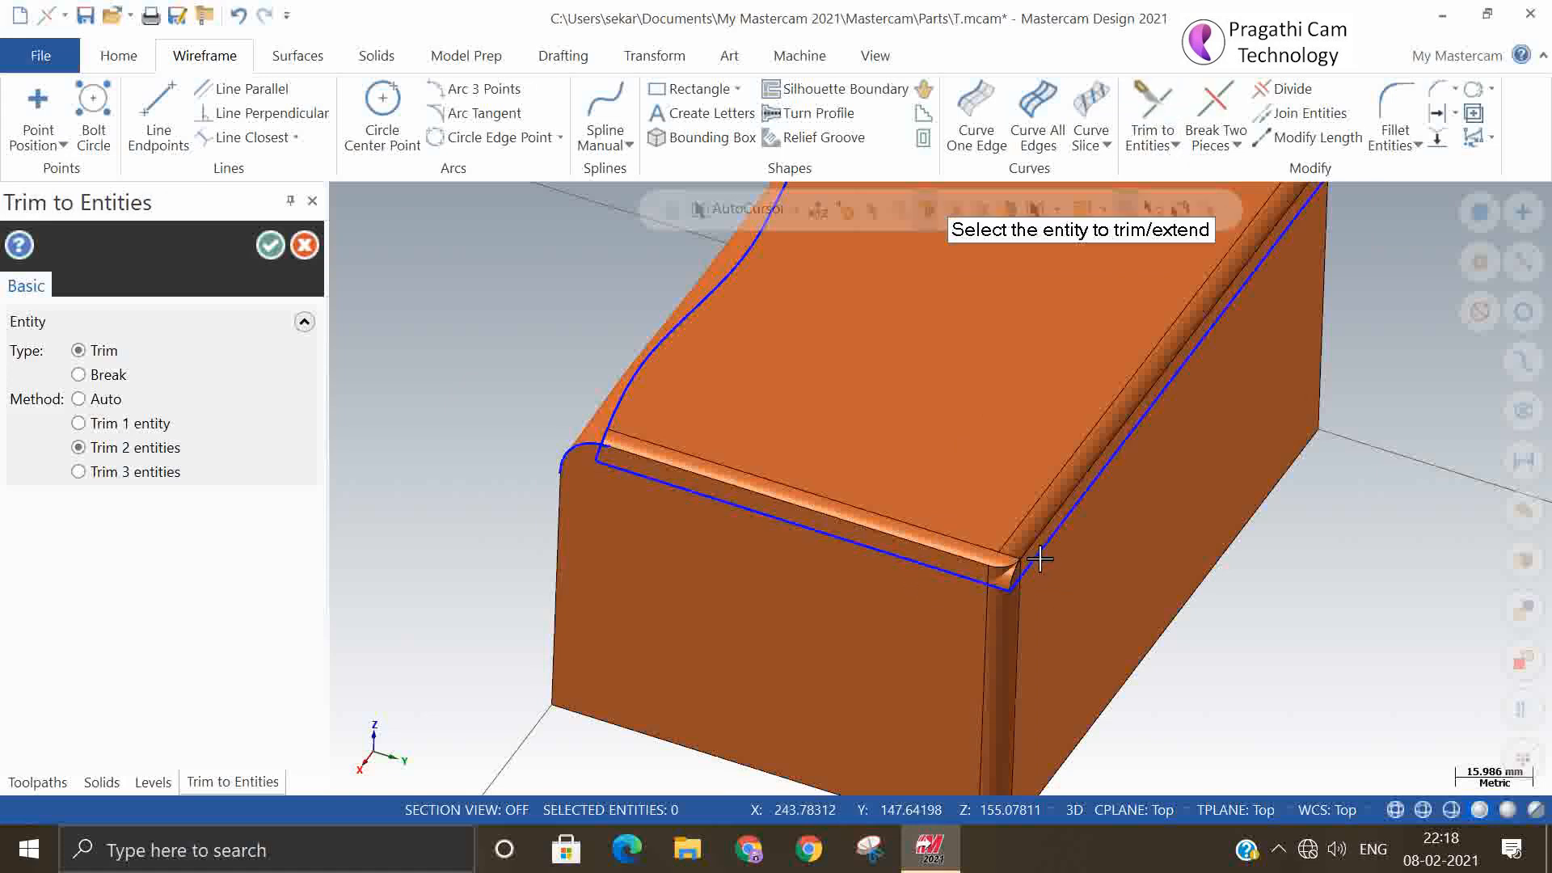
left_click(269, 246)
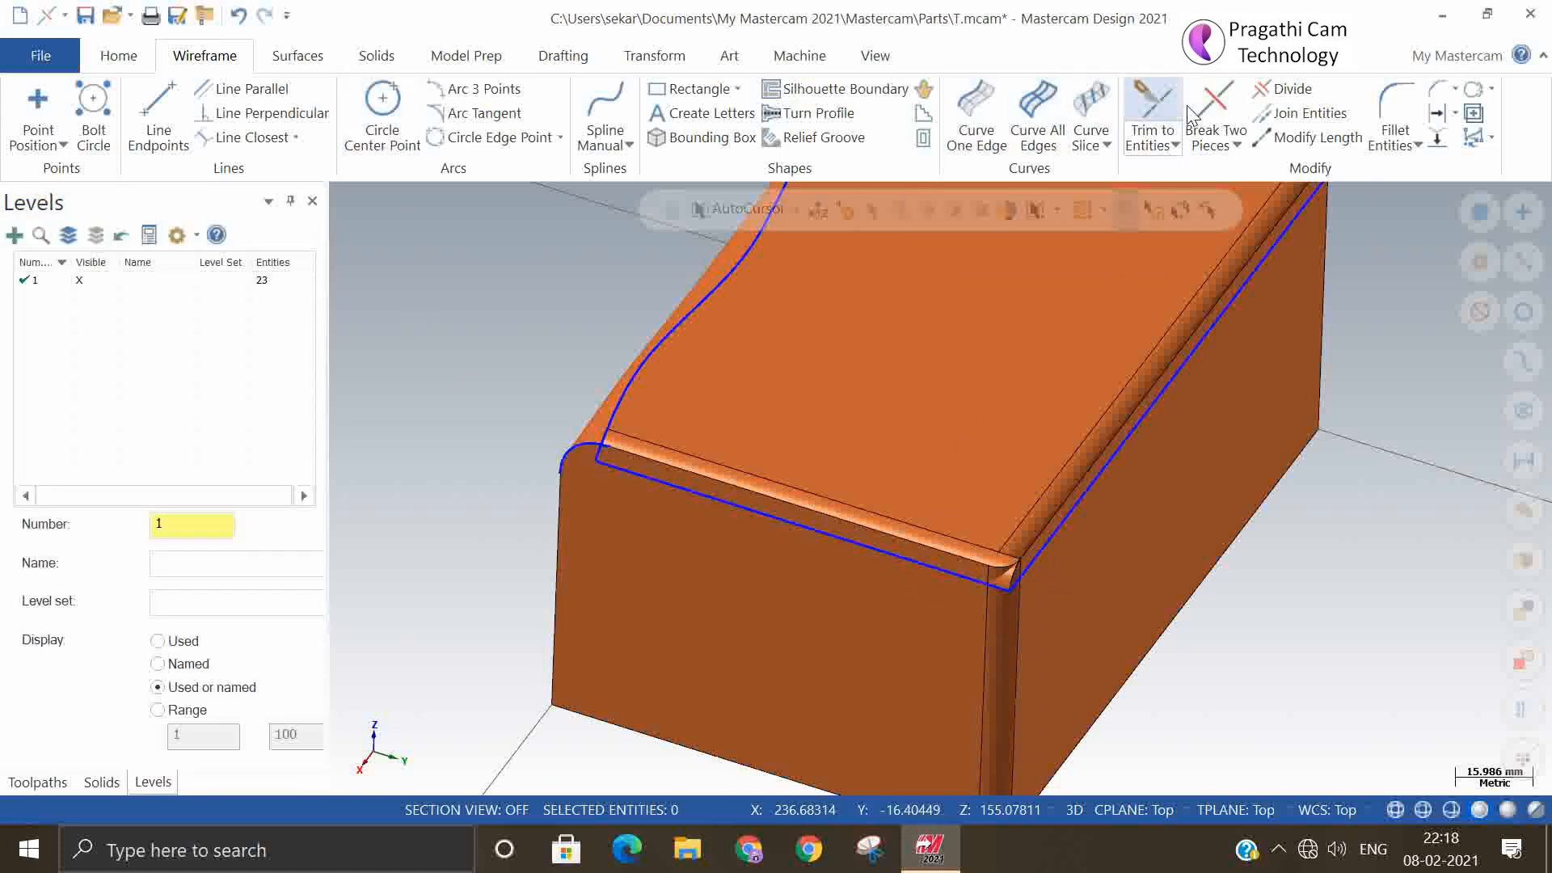
- Lengthen both edge curves by 10 mm at the ends away from the filleted corner, extending the end-face curve another 10 mm
left_click(1310, 138)
left_click(640, 479)
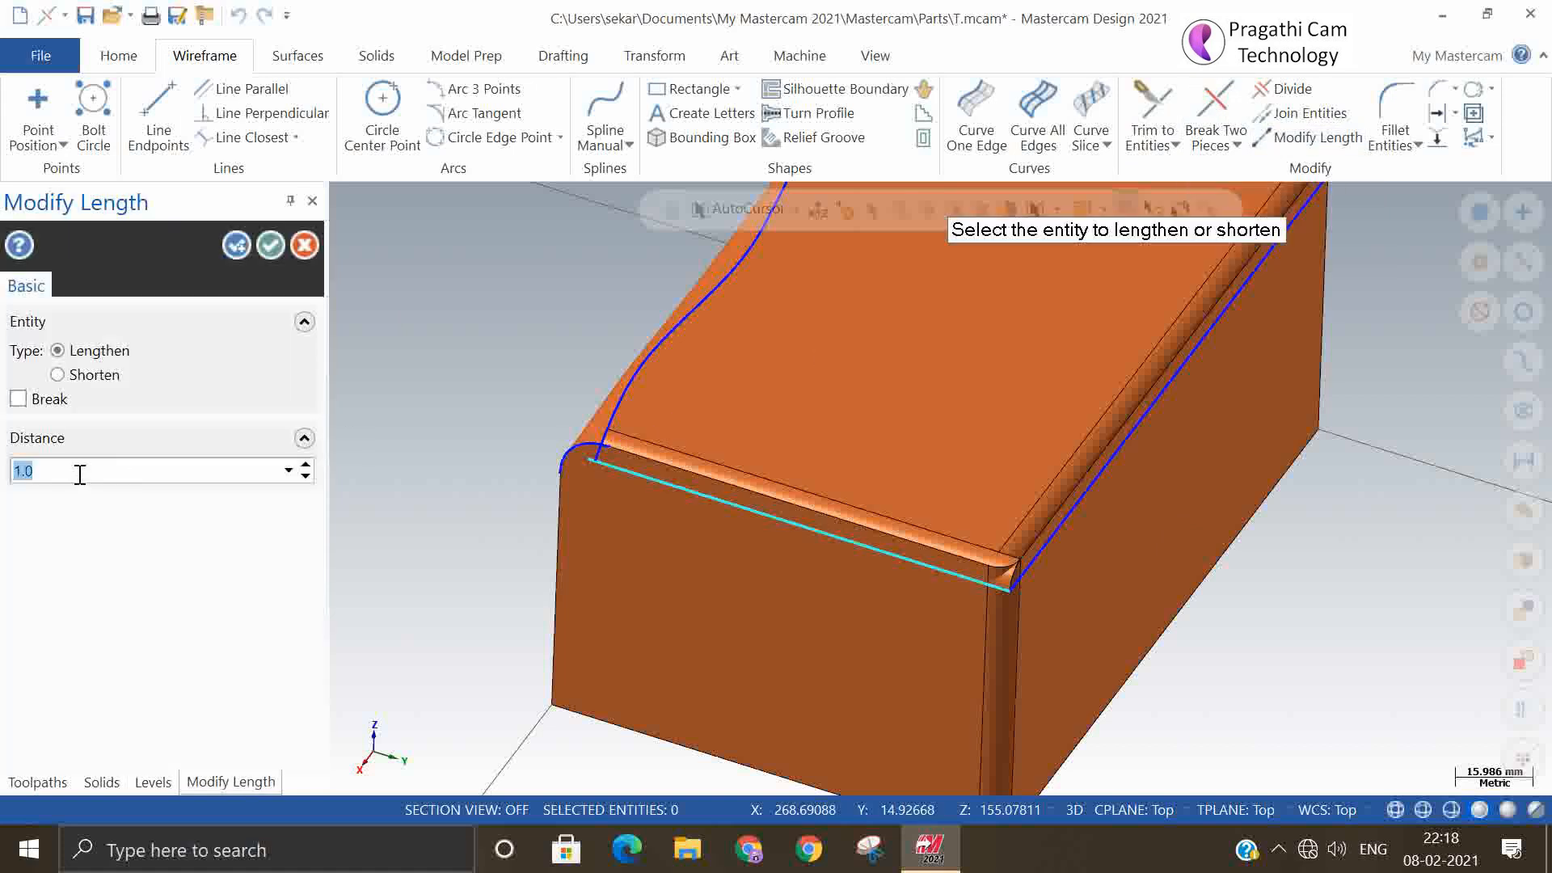
type("10")
key("Return")
scroll(1039, 676, "down", 3)
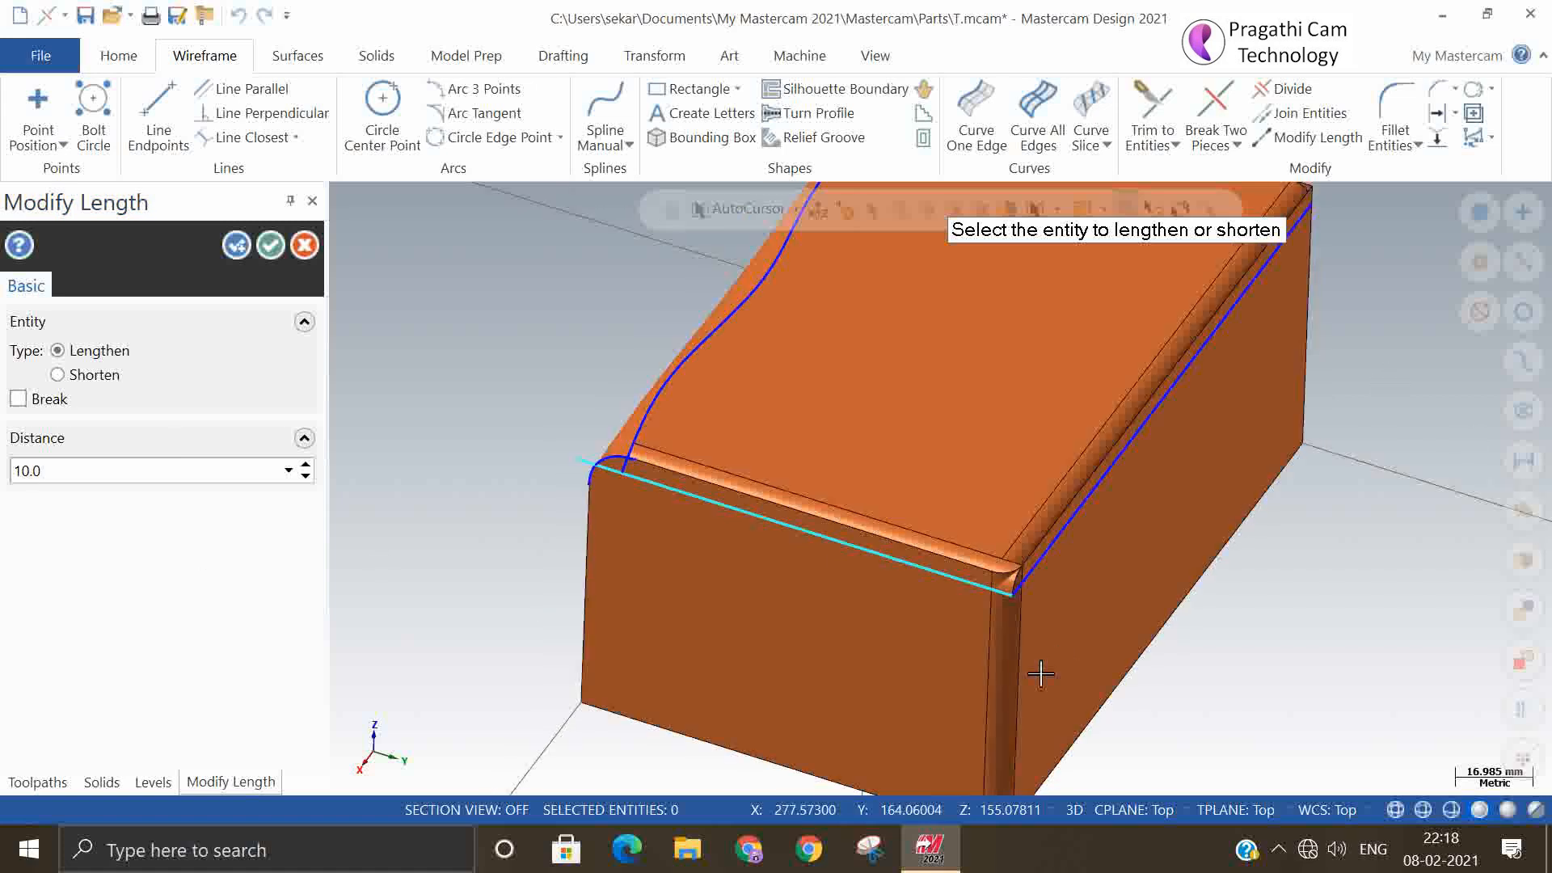
left_click(1213, 357)
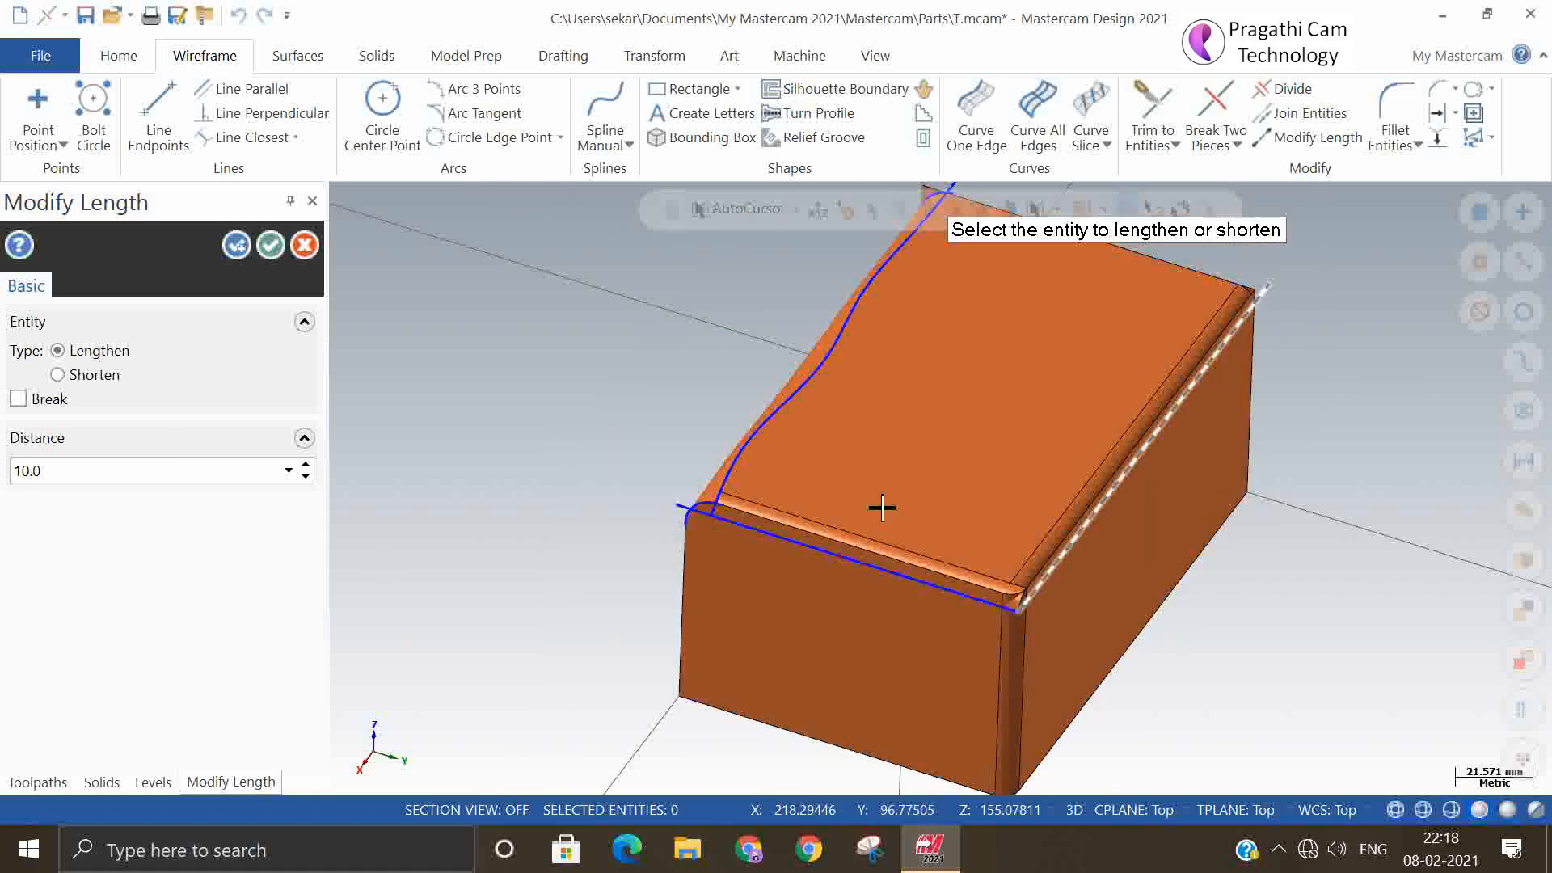
left_click(775, 534)
left_click(271, 247)
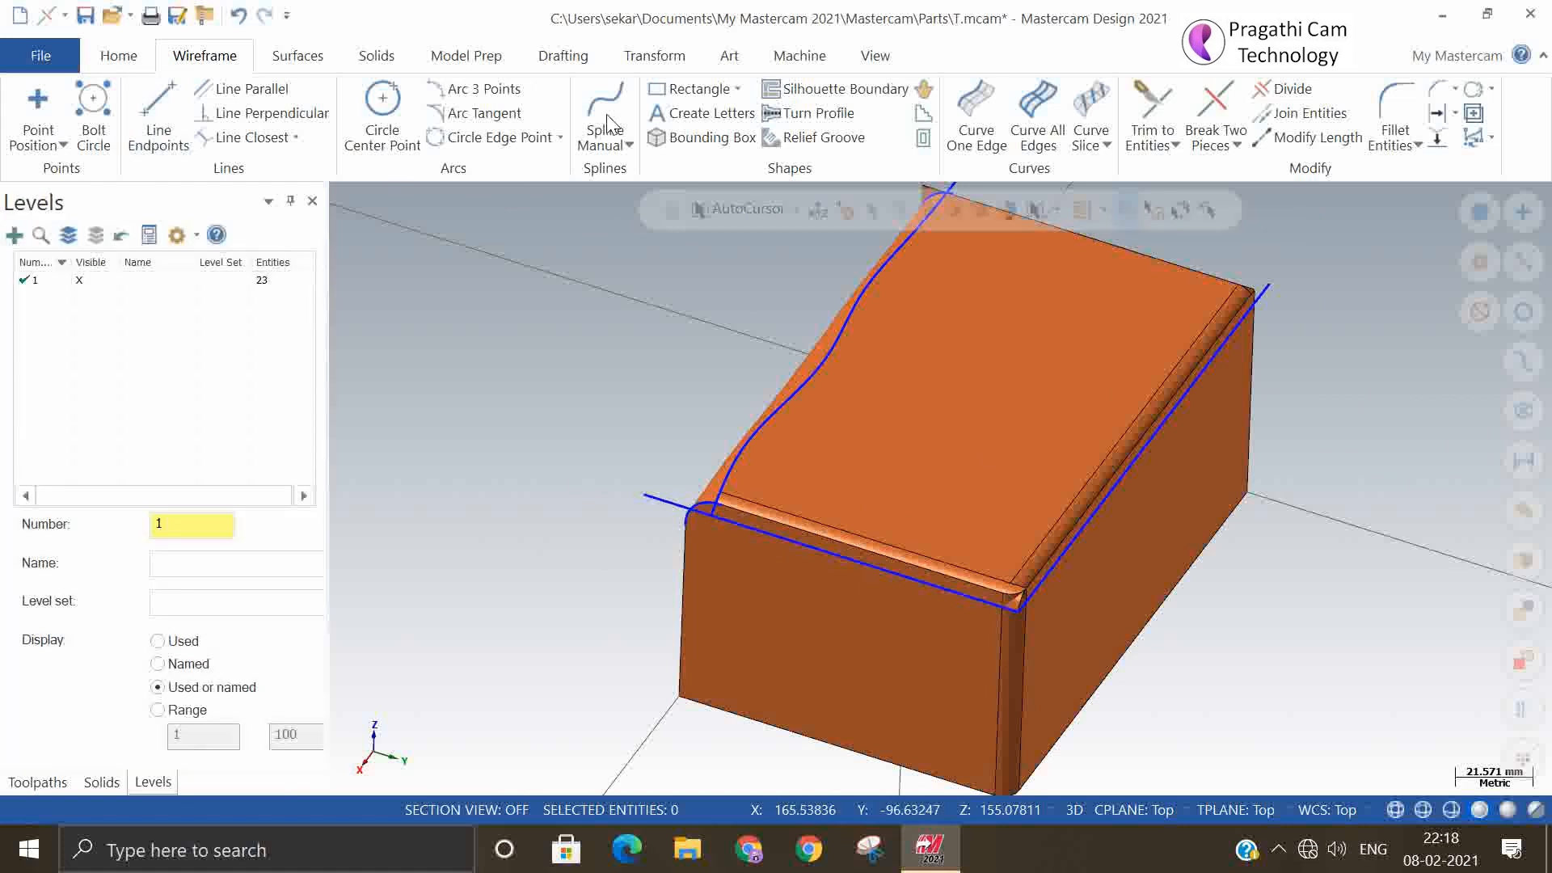
- Try to trim the end face and long side face to the chained edge curves, keeping the region below them
left_click(287, 59)
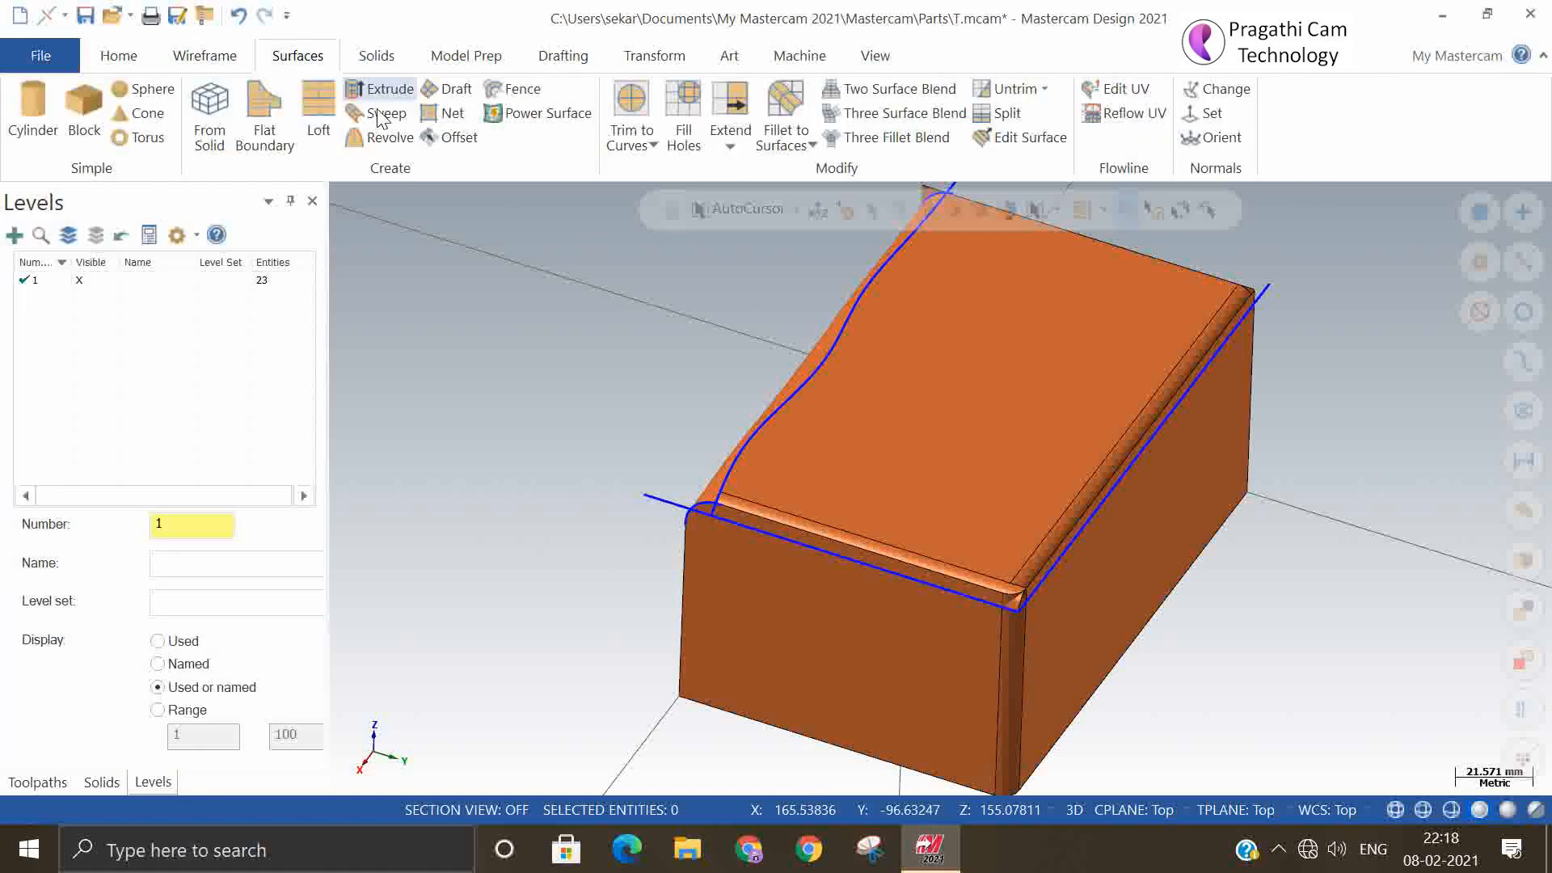
left_click(643, 110)
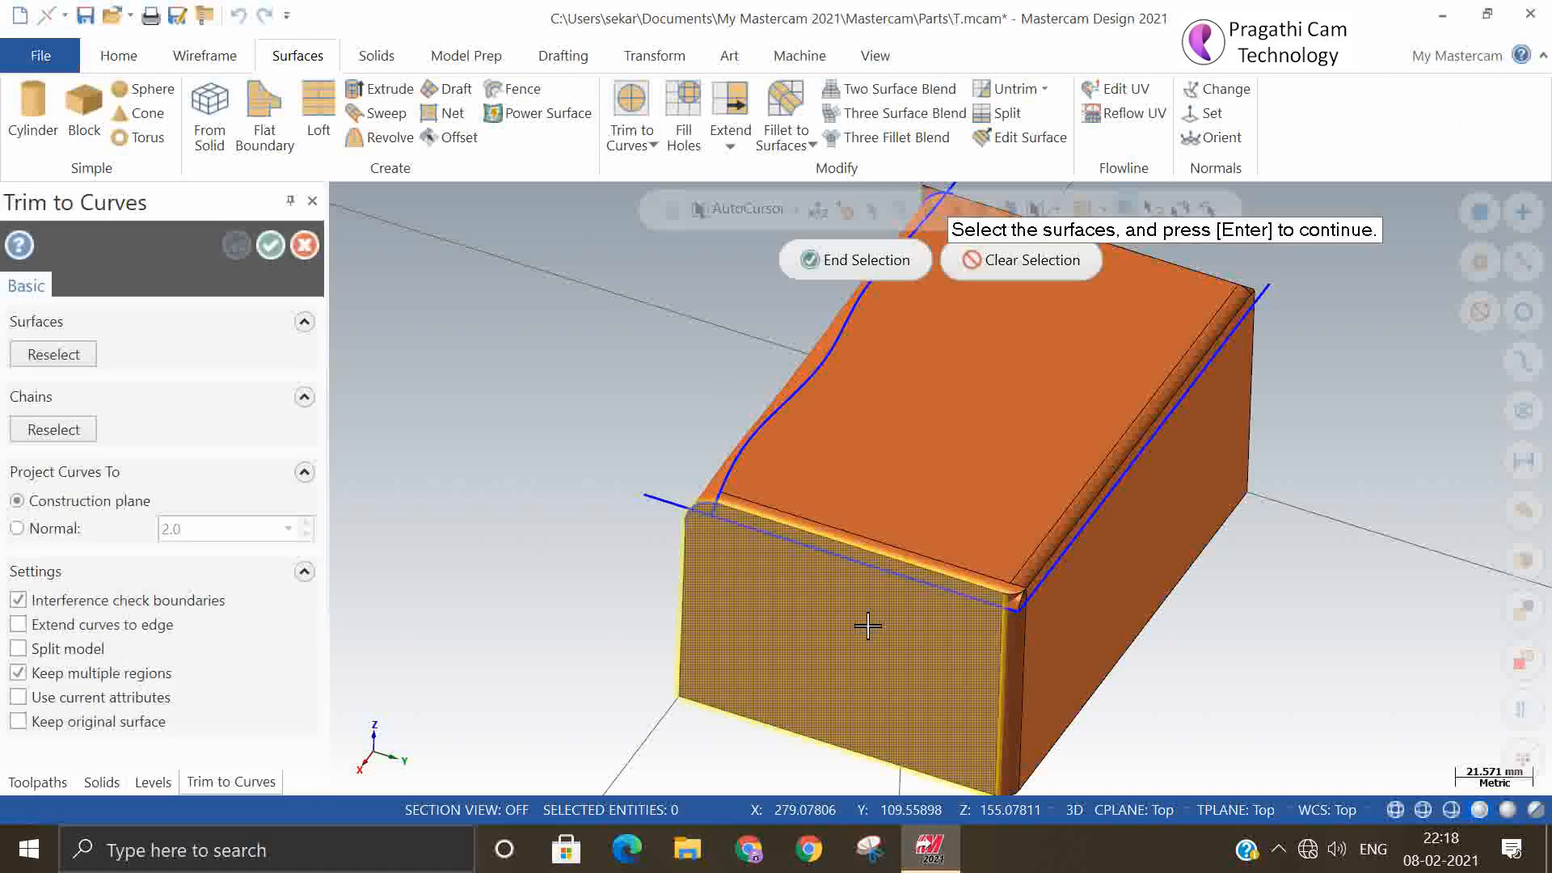
left_click(1156, 476)
left_click(857, 259)
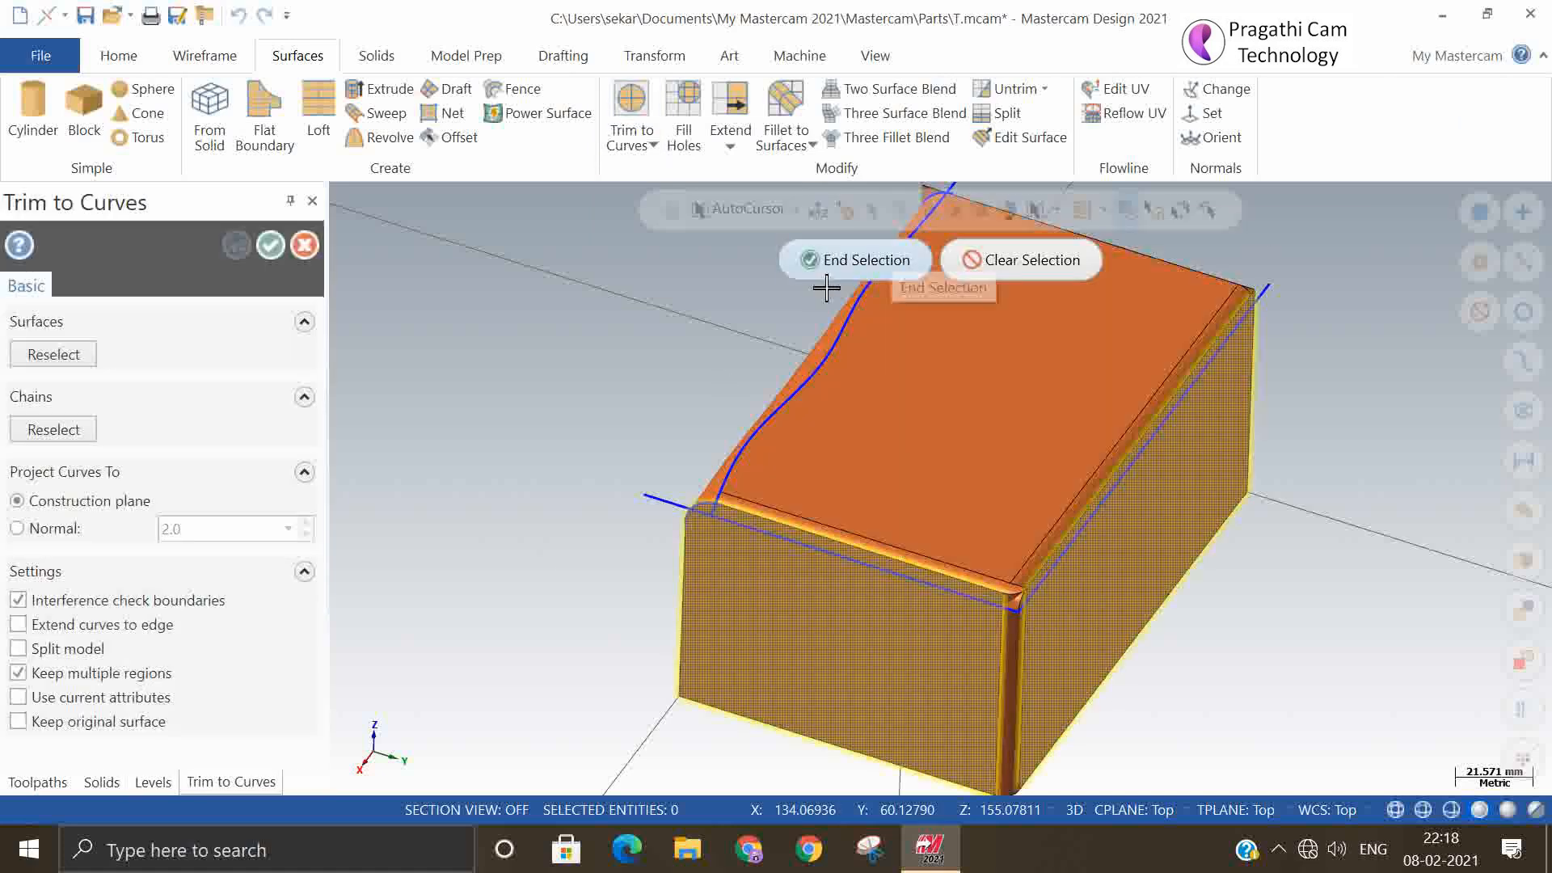
left_click(650, 498)
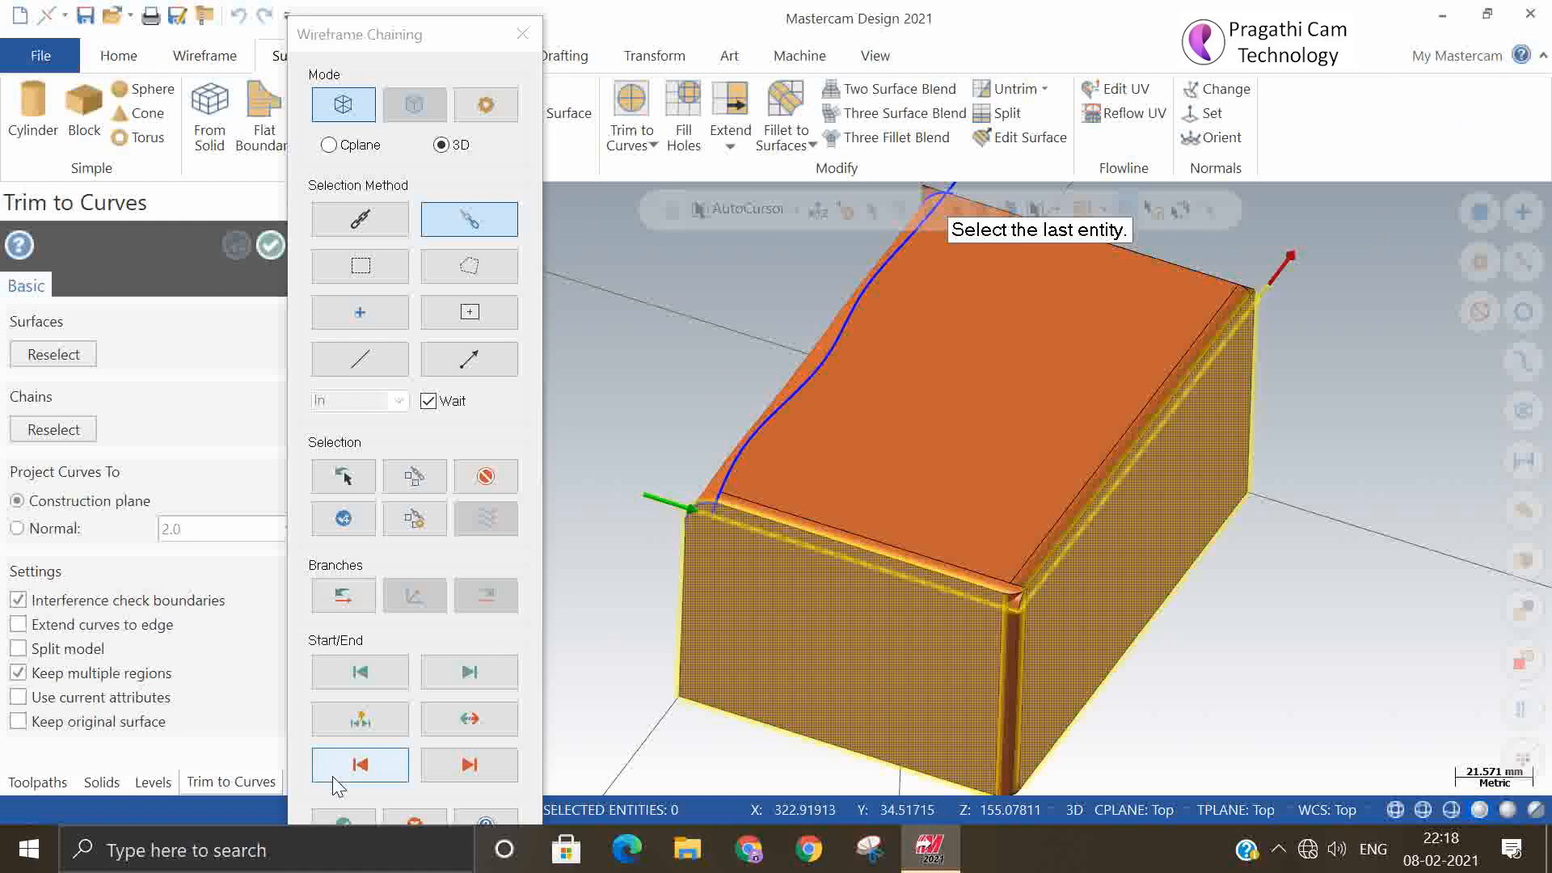
left_click(345, 821)
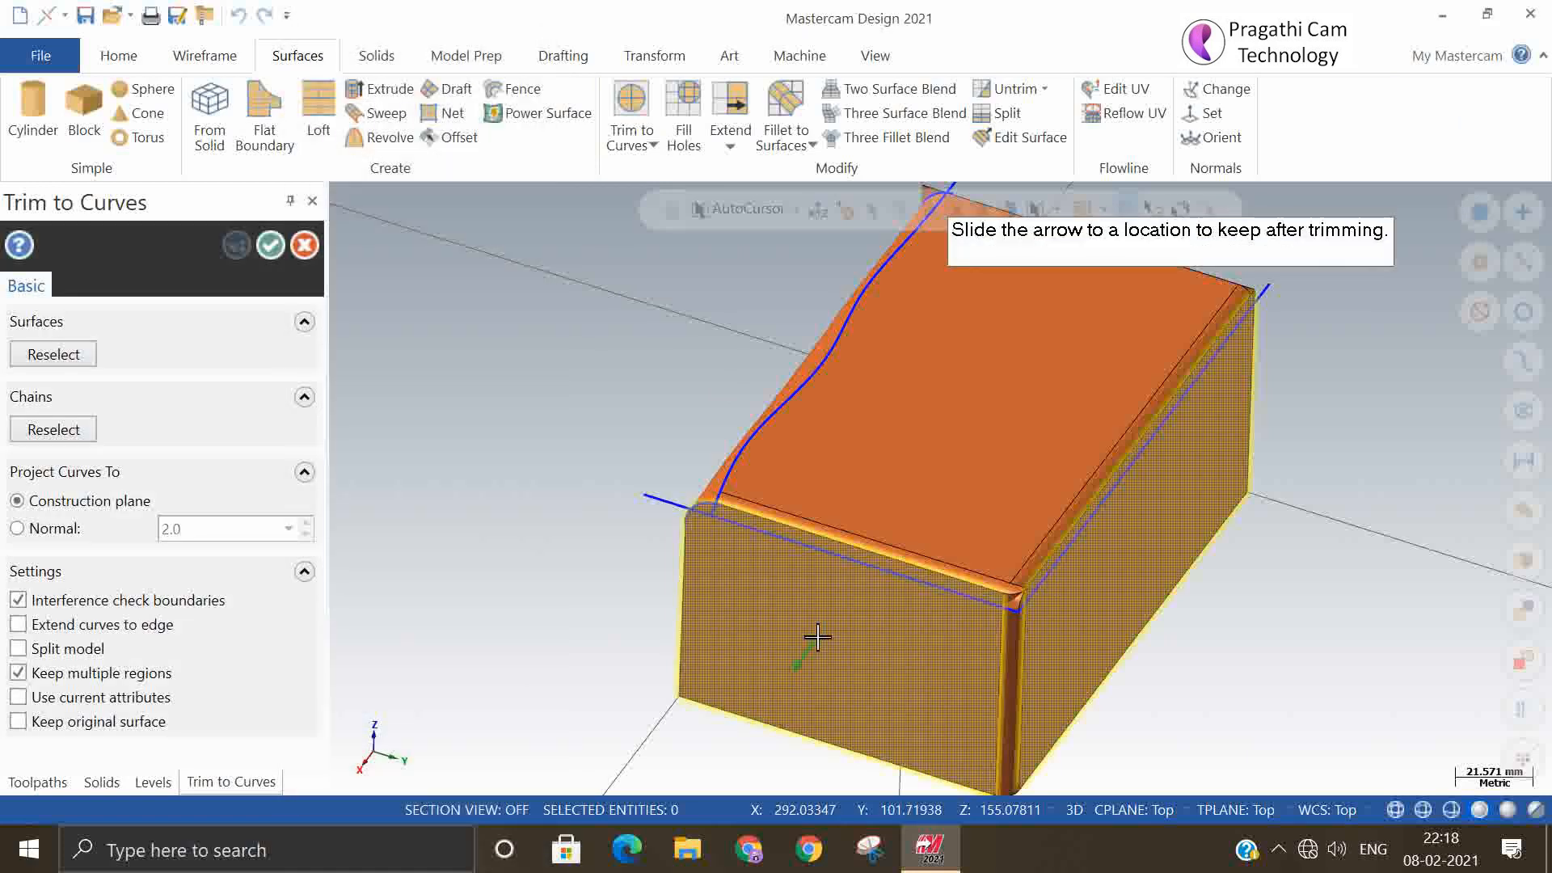
left_click(819, 642)
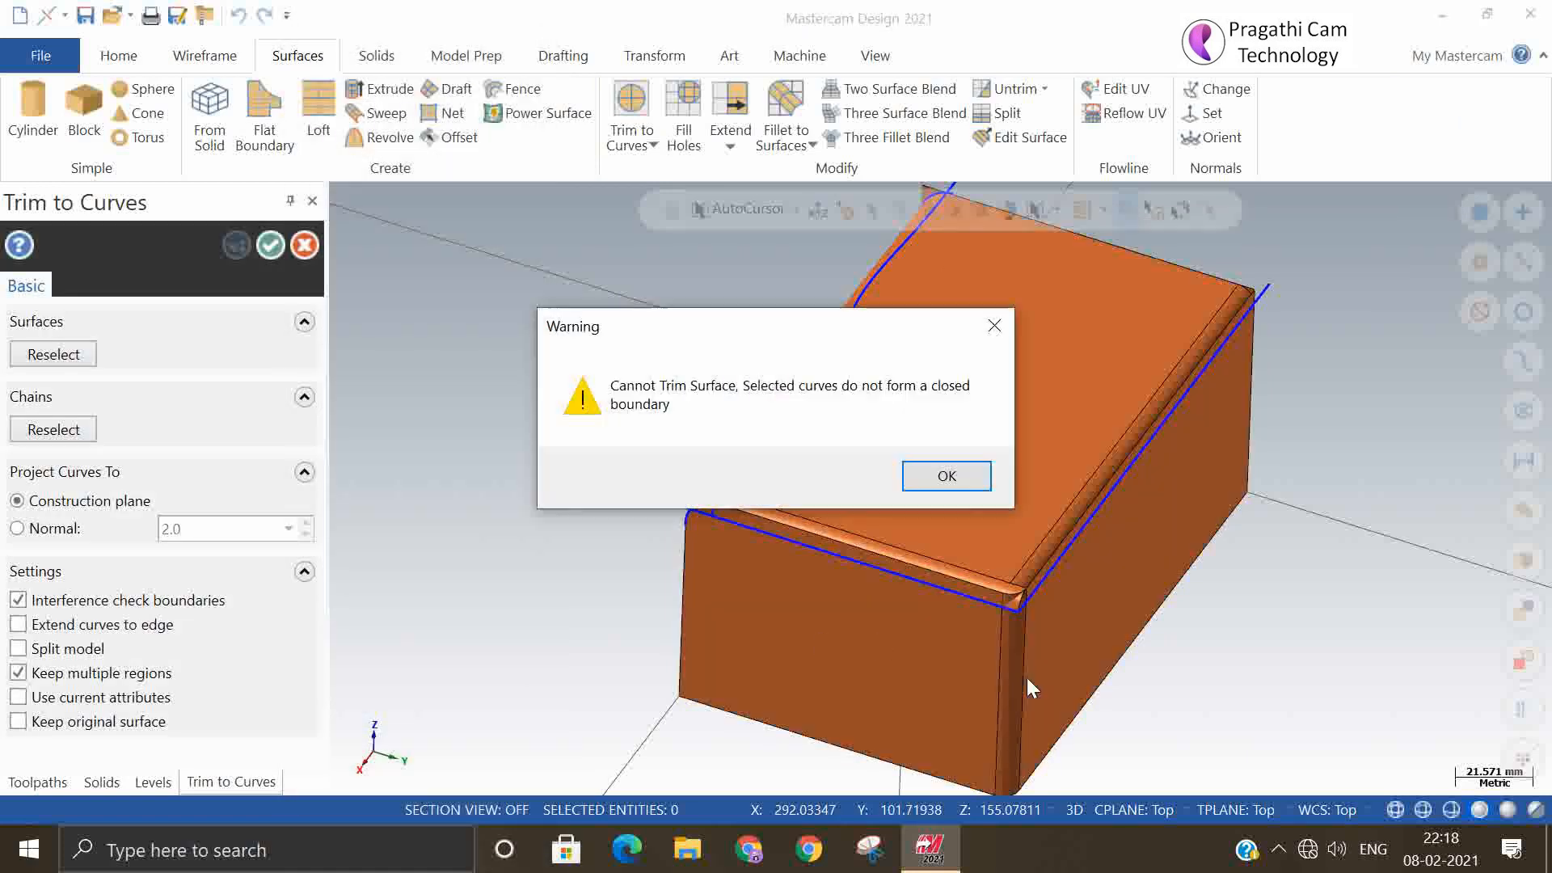
left_click(948, 477)
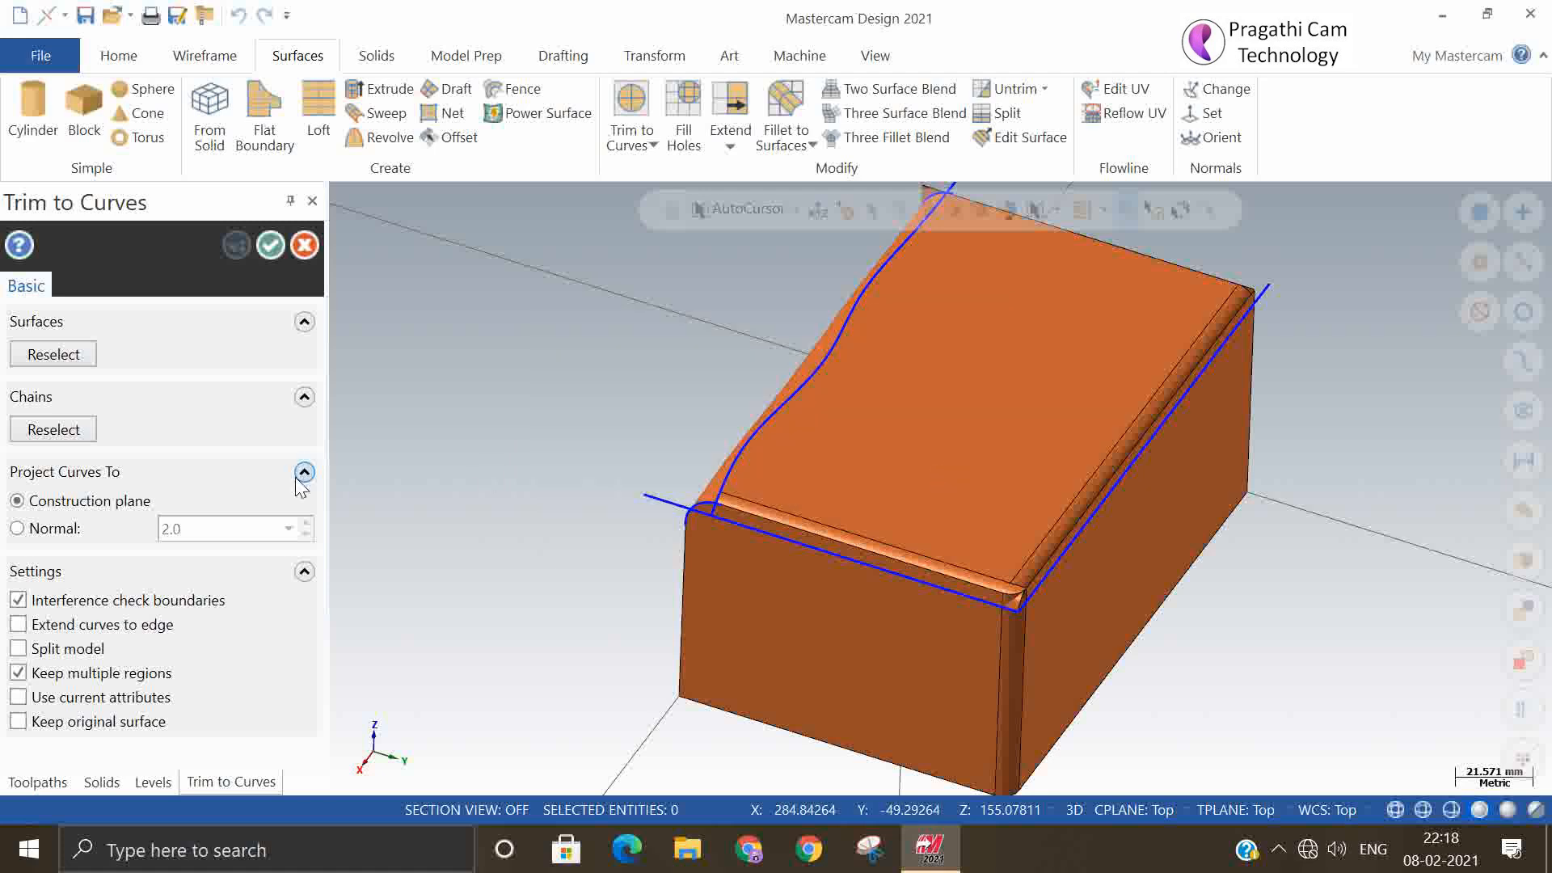
left_click(305, 245)
- Lengthen the end-face and side-face edge curves by 10 mm past the filleted corner so that they cross
right_click(1346, 544)
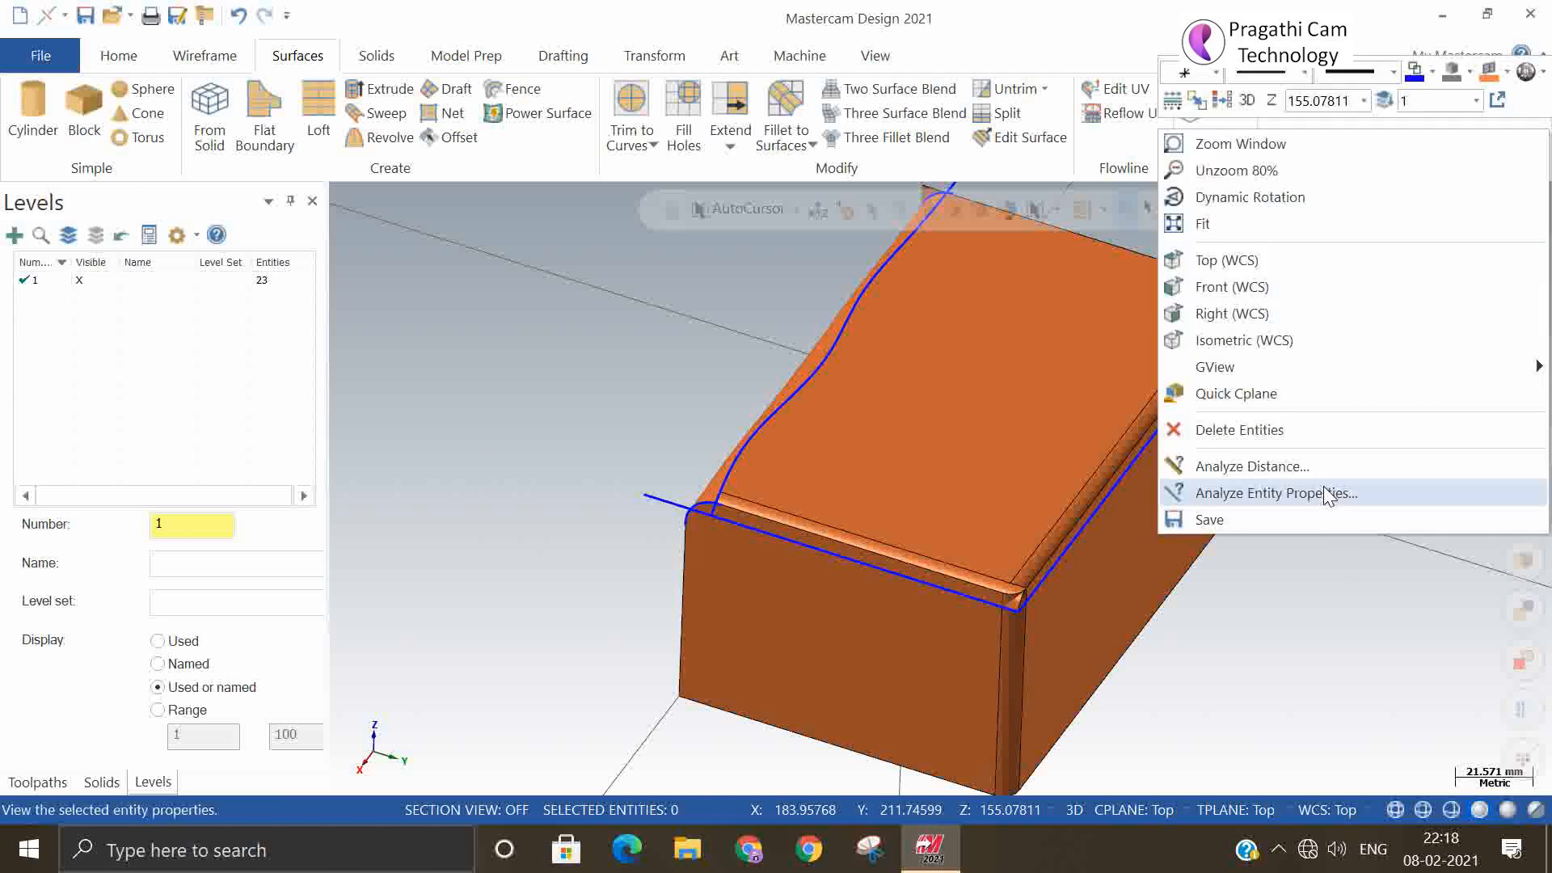
left_click(1267, 340)
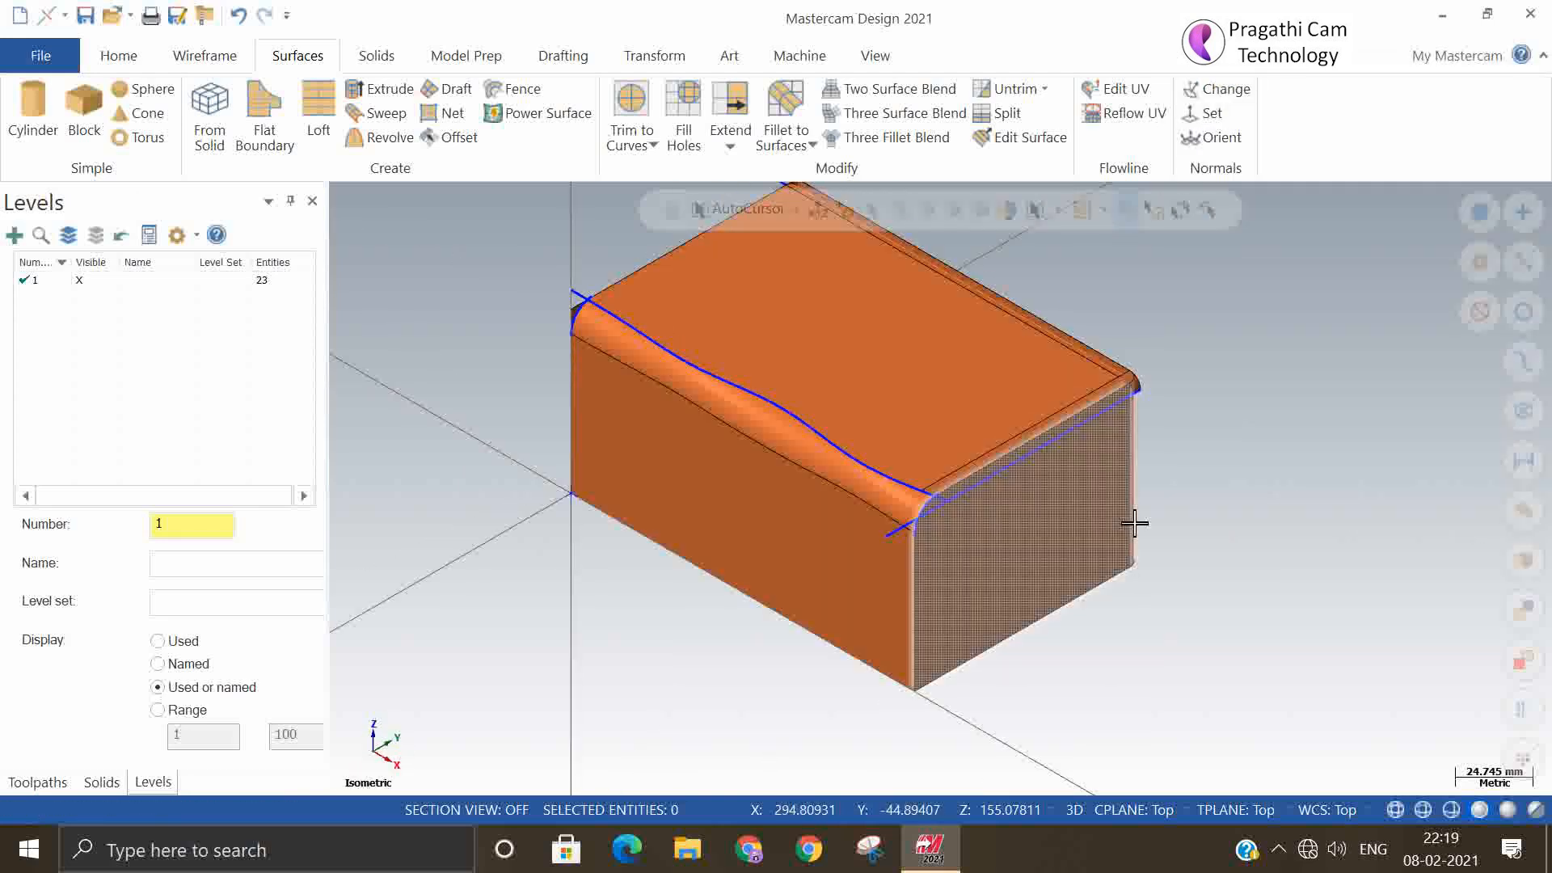
scroll(1184, 461, "up", 5)
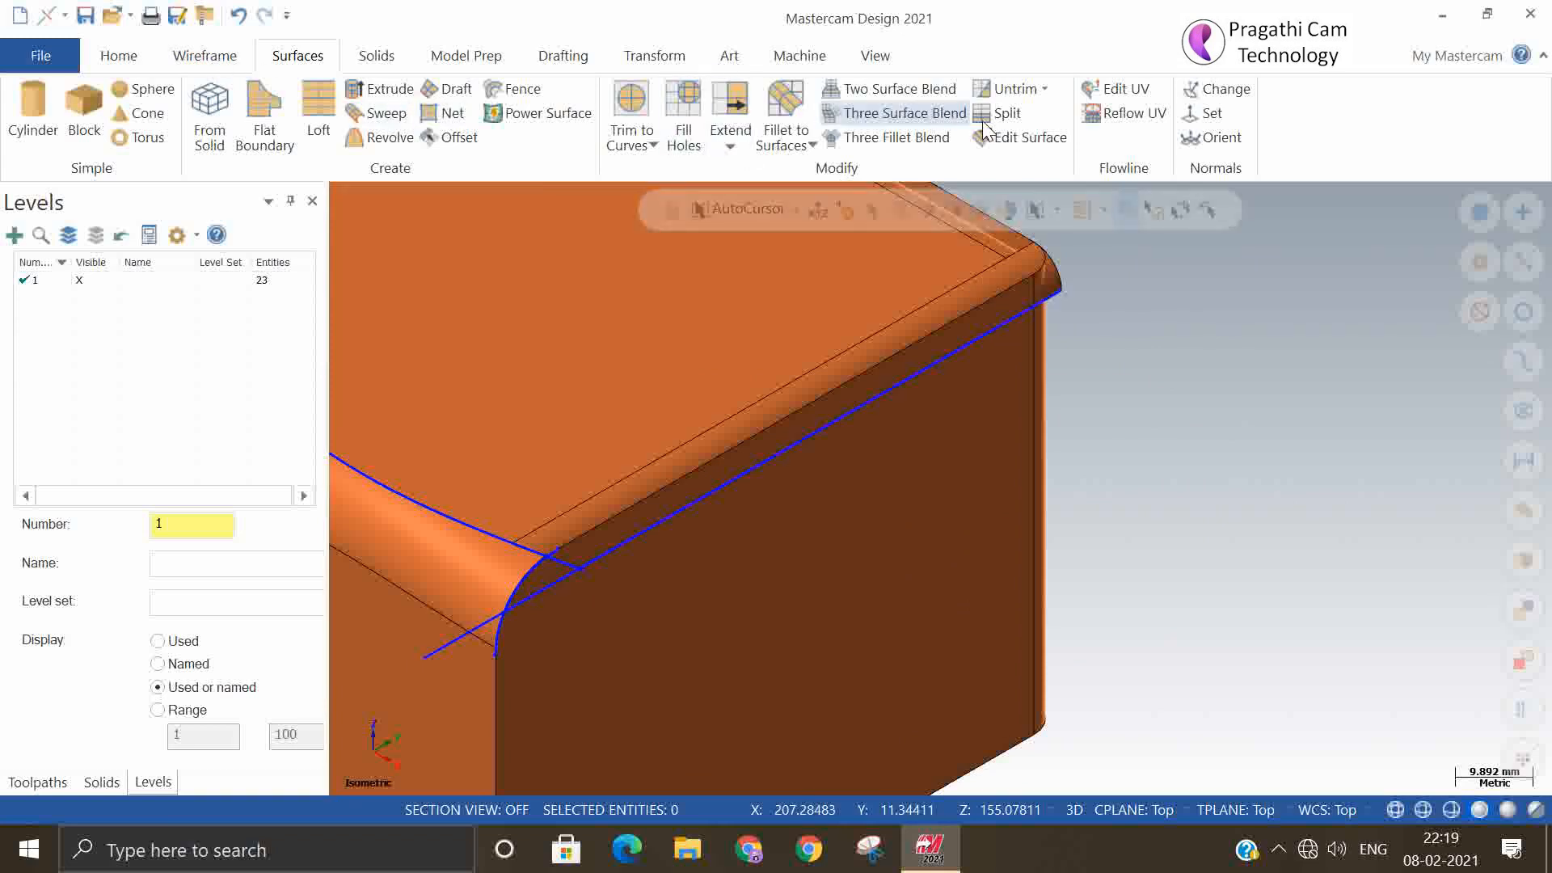
left_click(194, 60)
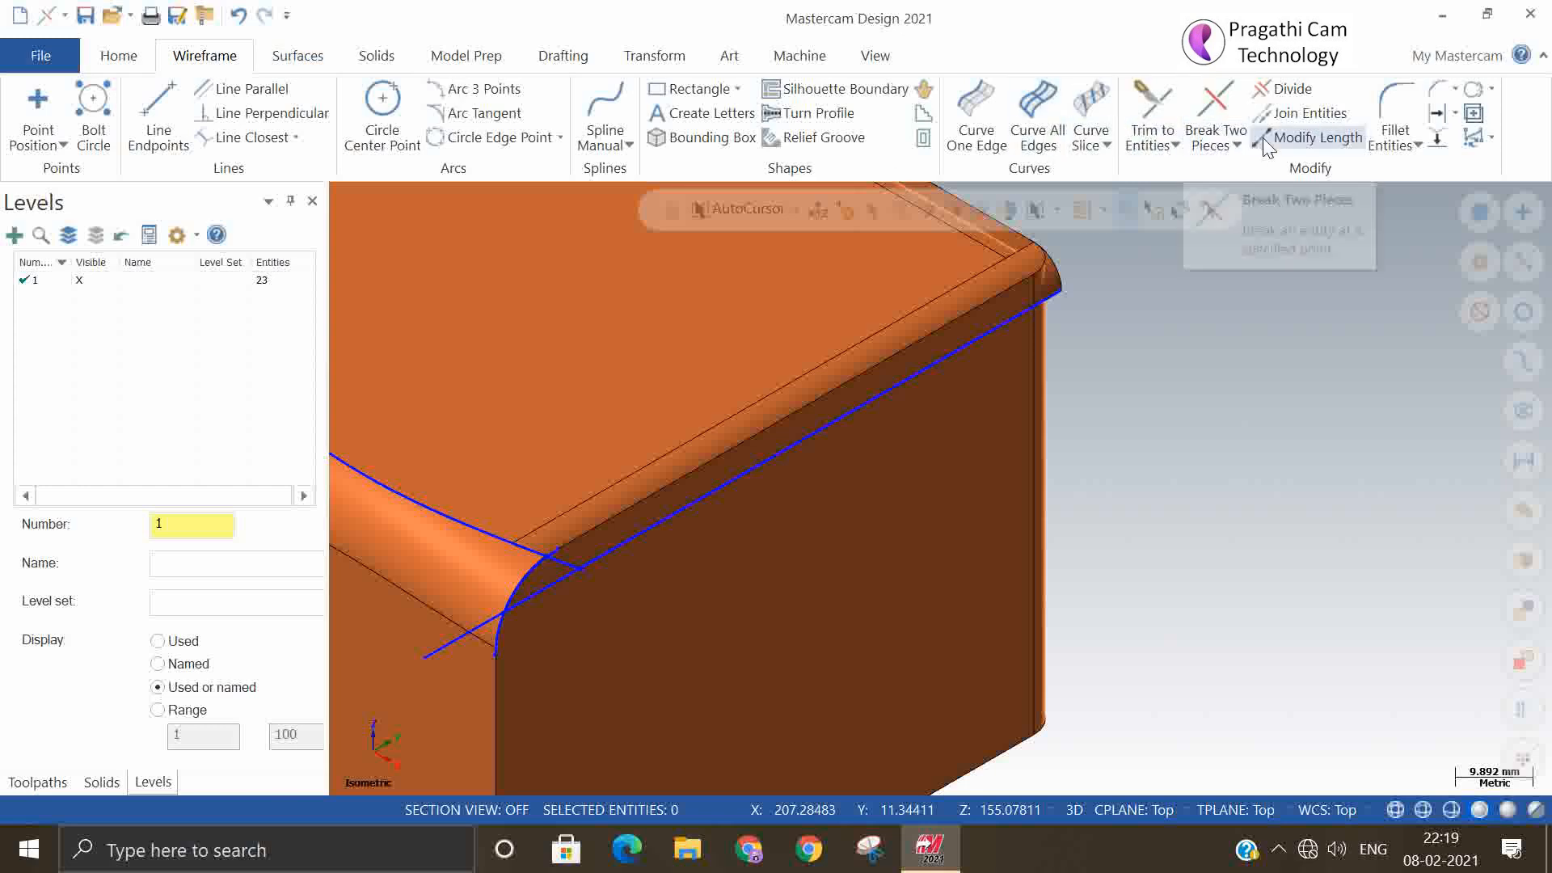
left_click(1309, 137)
left_click(990, 325)
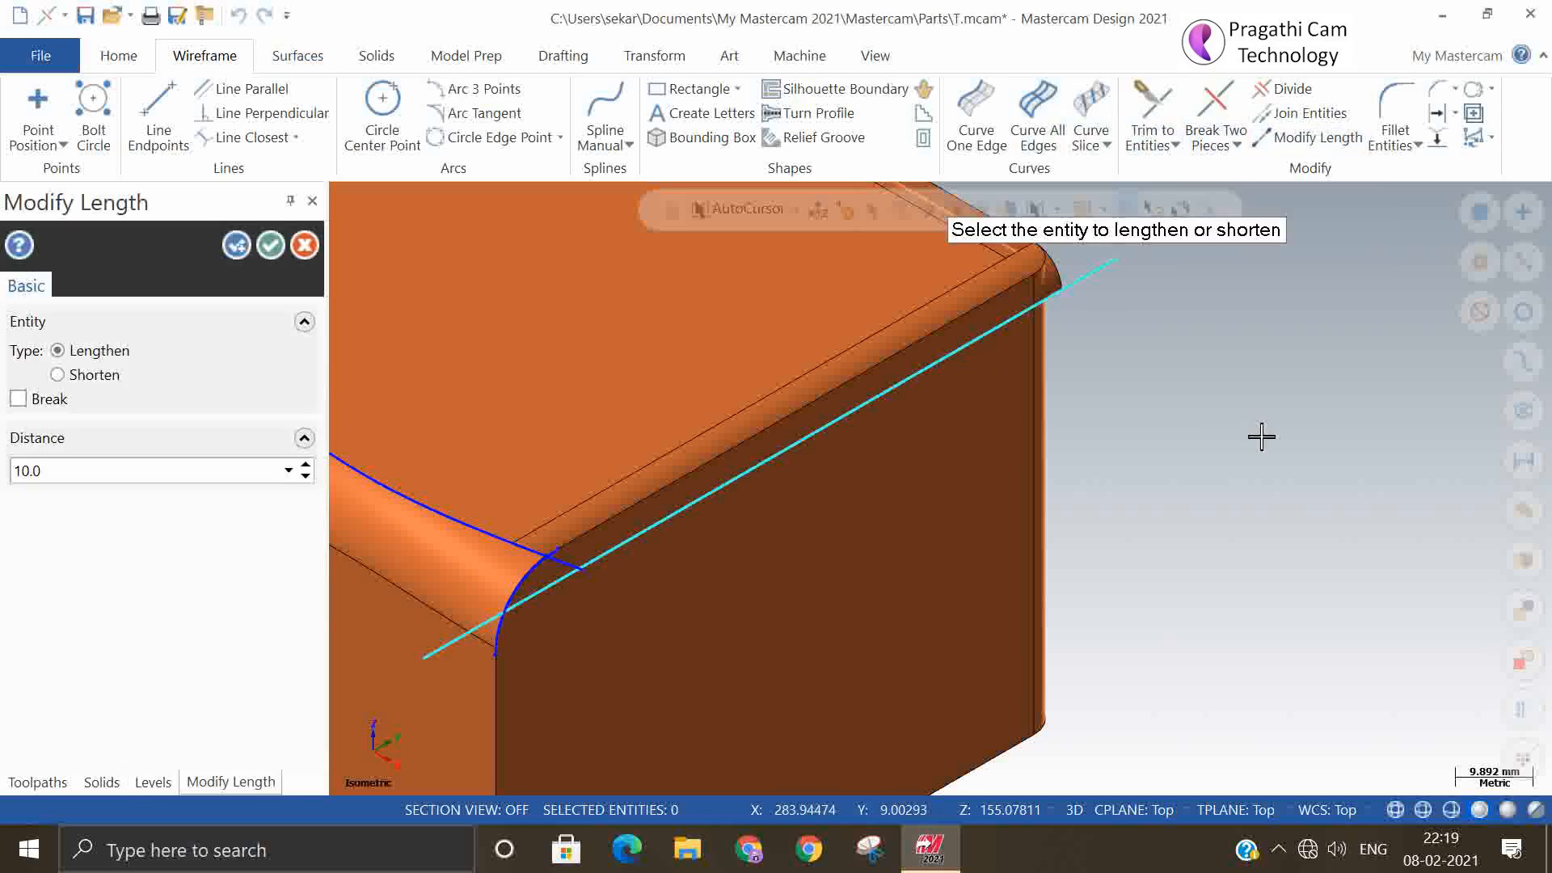
middle_click_drag(1261, 436, 925, 347)
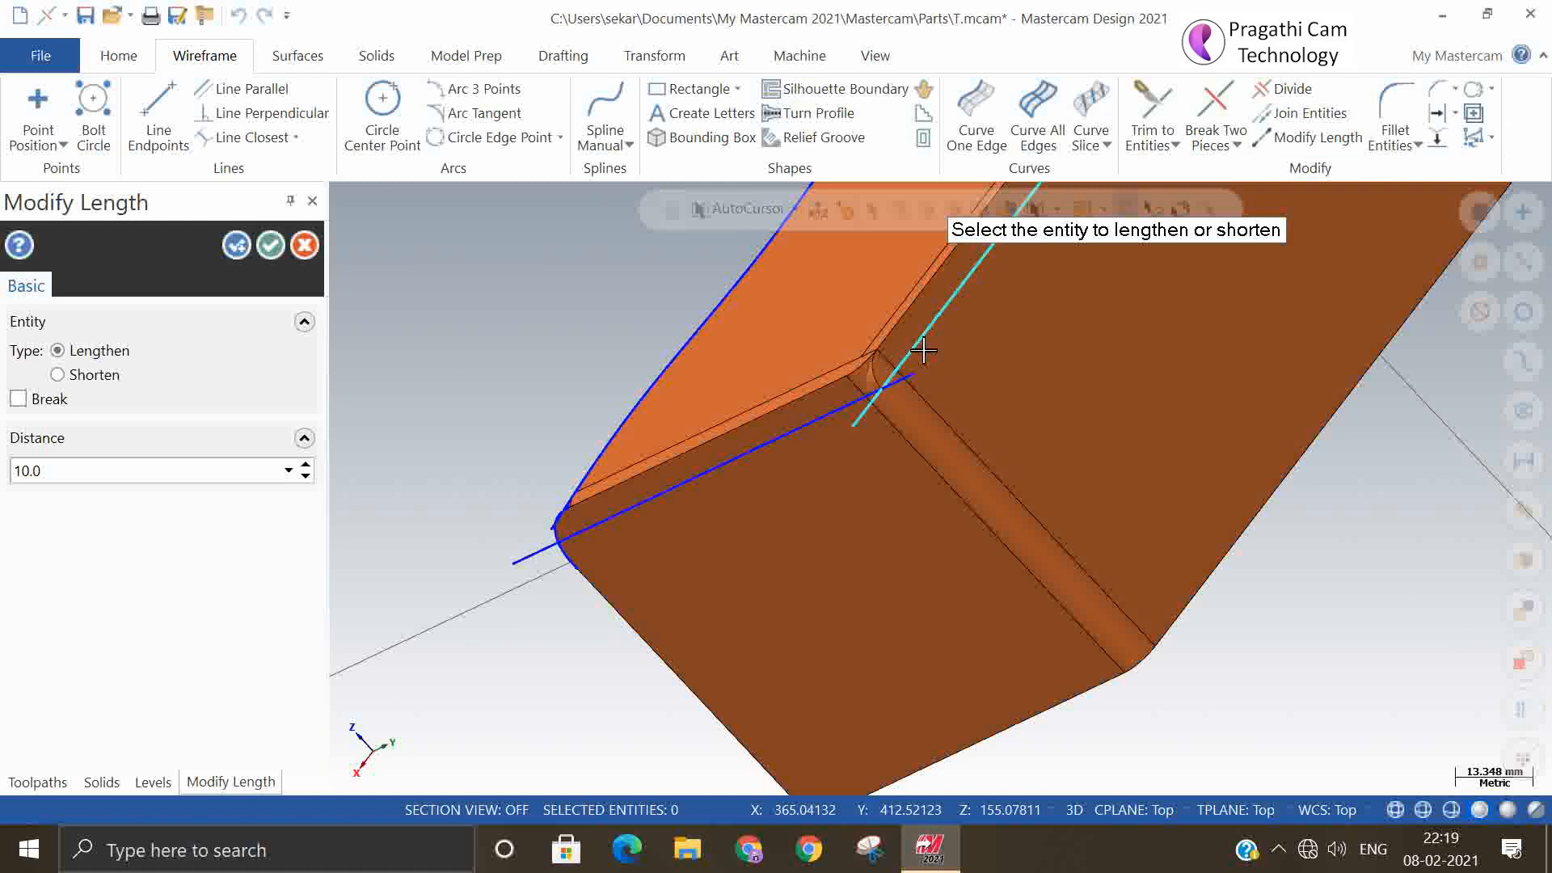
left_click(270, 245)
scroll(607, 407, "down", 2)
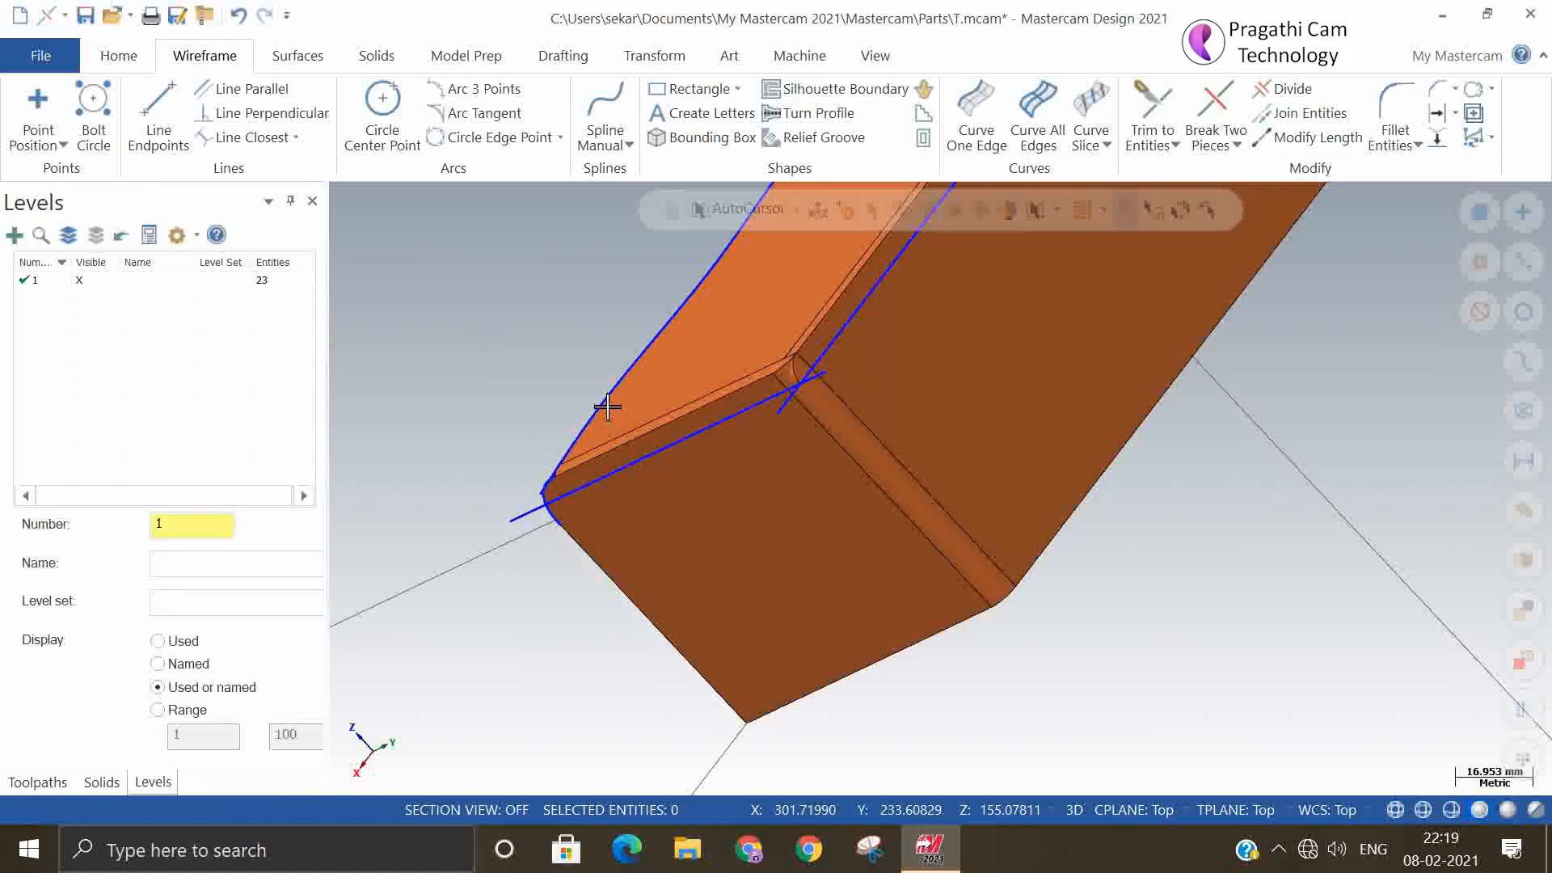
middle_click_drag(607, 407, 1340, 575)
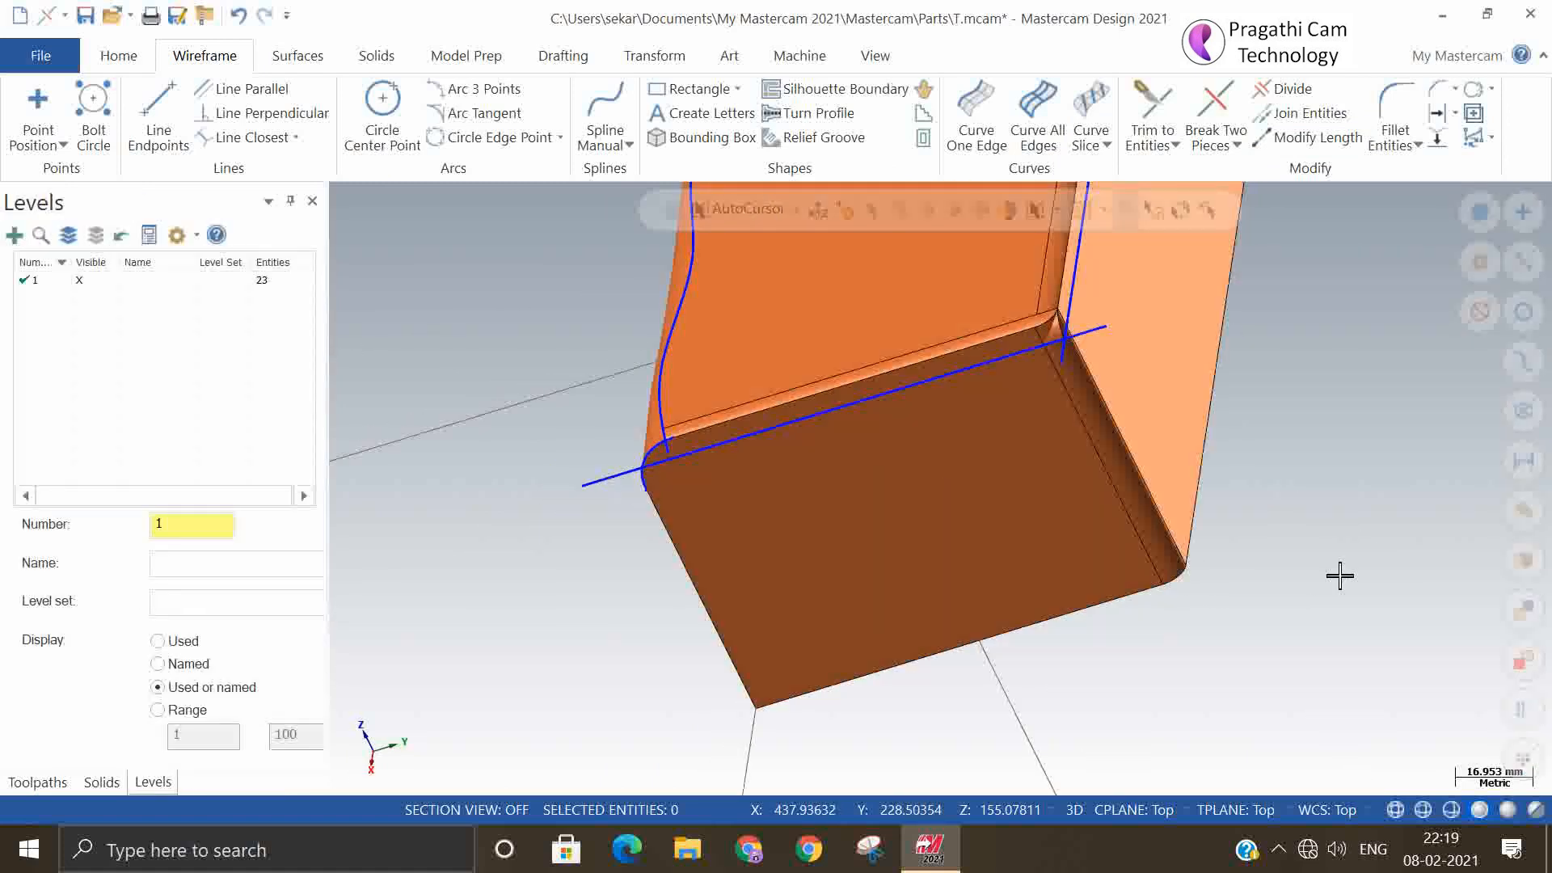
- Try to trim only the end face to its lengthened edge curve, keeping the region below the curve
left_click(283, 62)
left_click(629, 107)
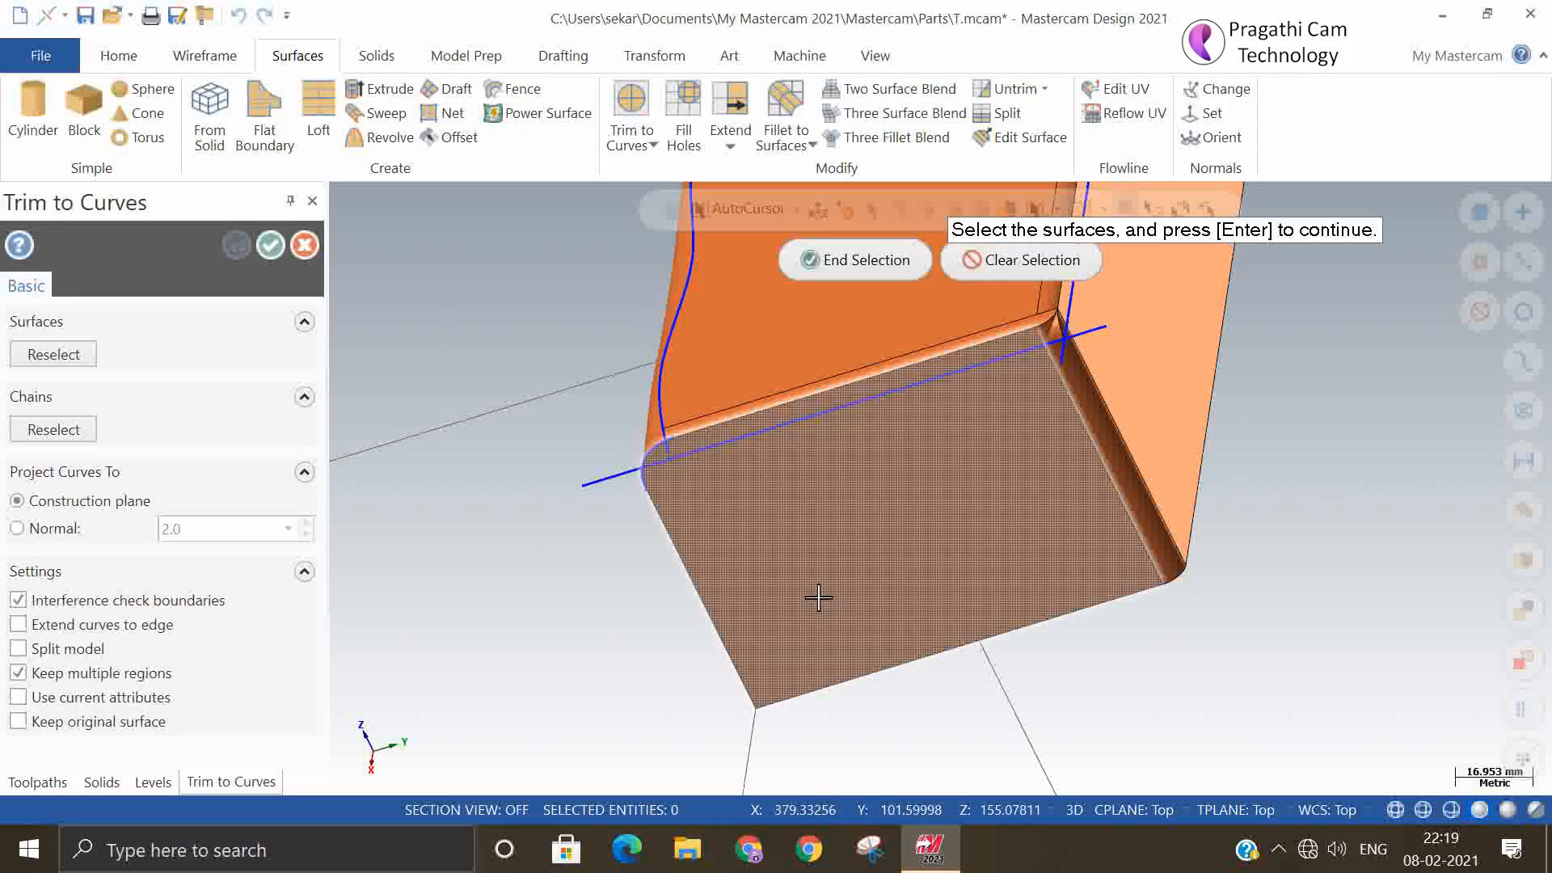
left_click(818, 598)
left_click(846, 265)
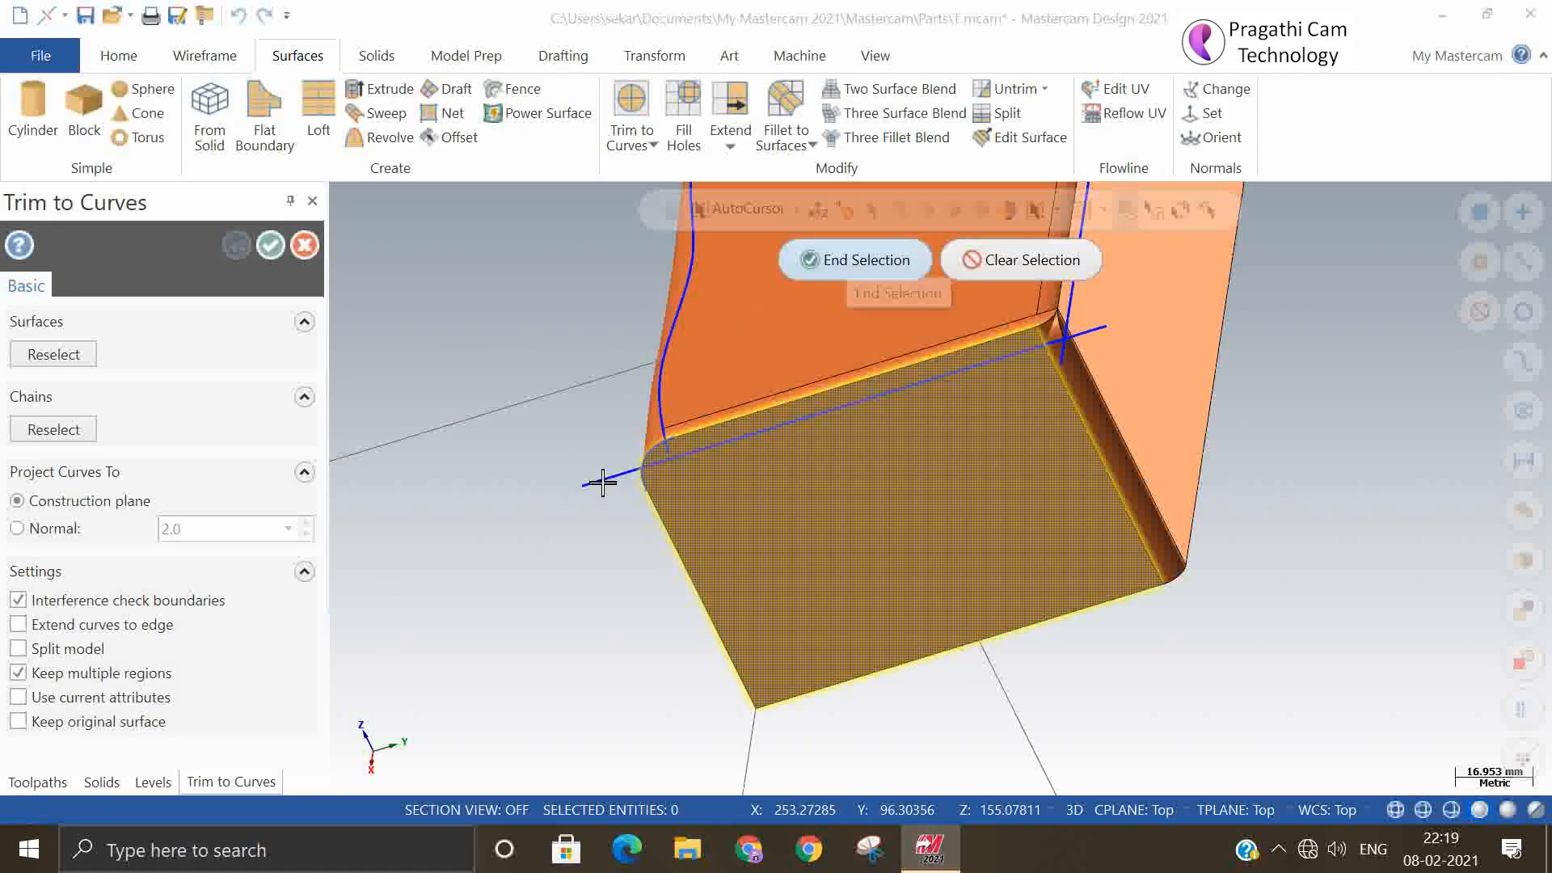
left_click(602, 483)
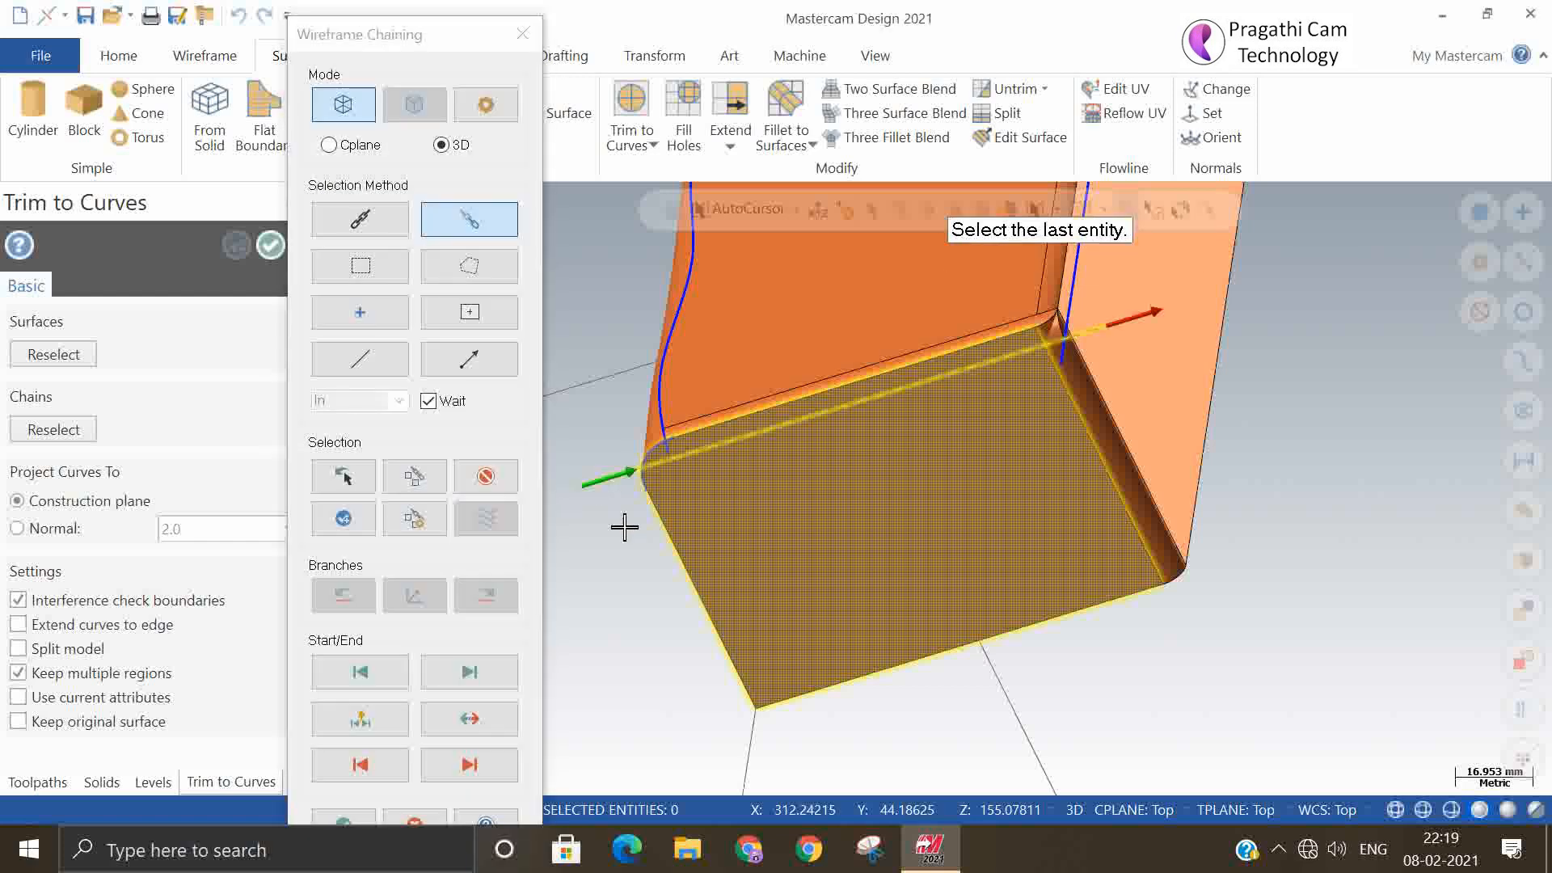
left_click(348, 813)
left_click(938, 566)
left_click(941, 512)
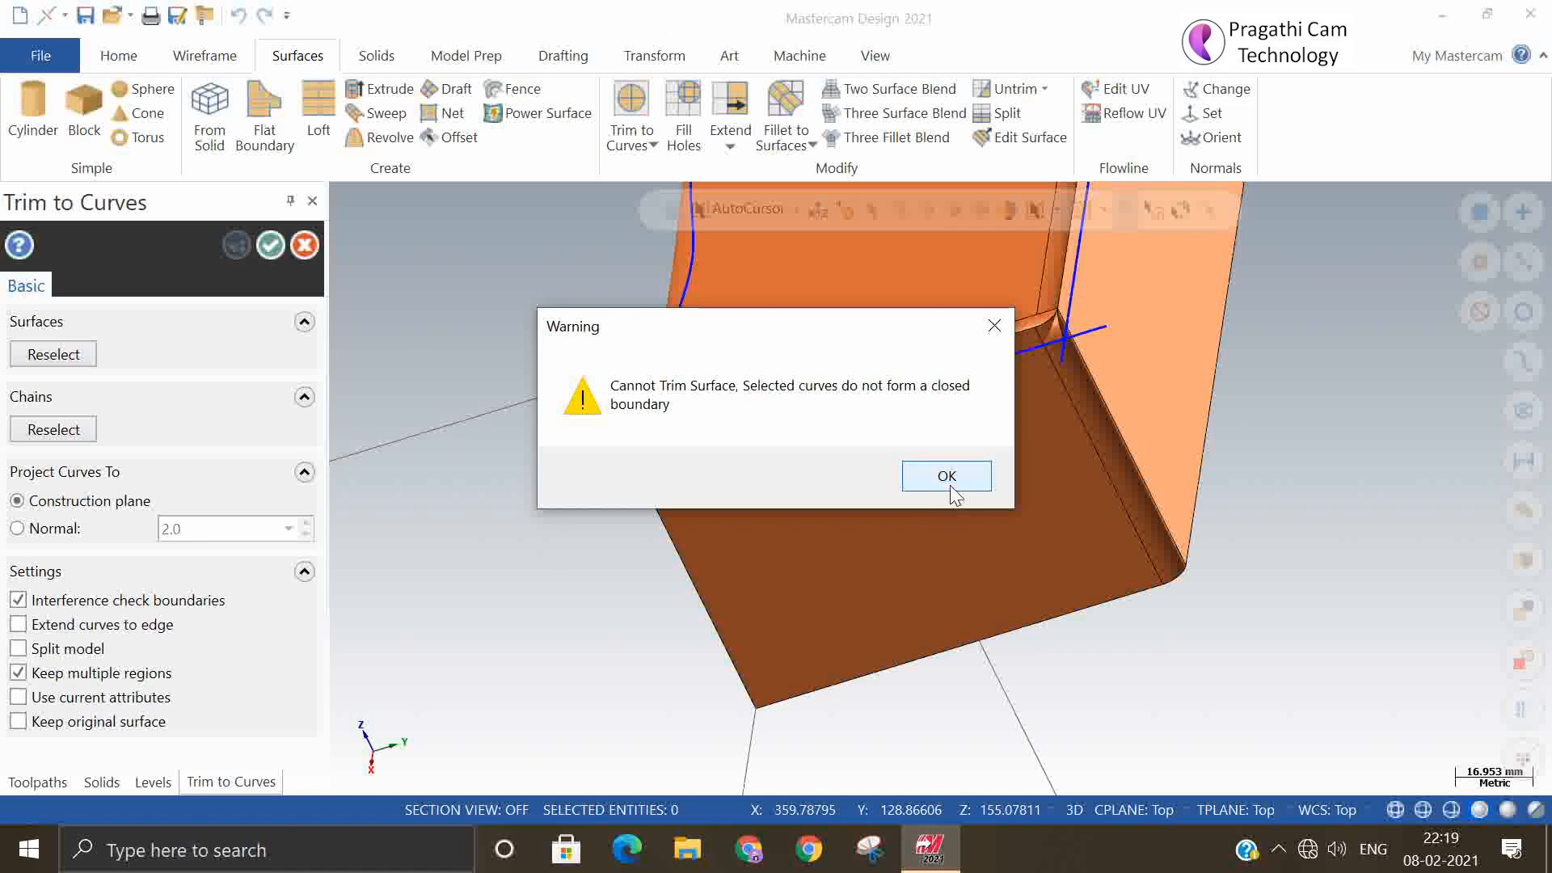
left_click(950, 484)
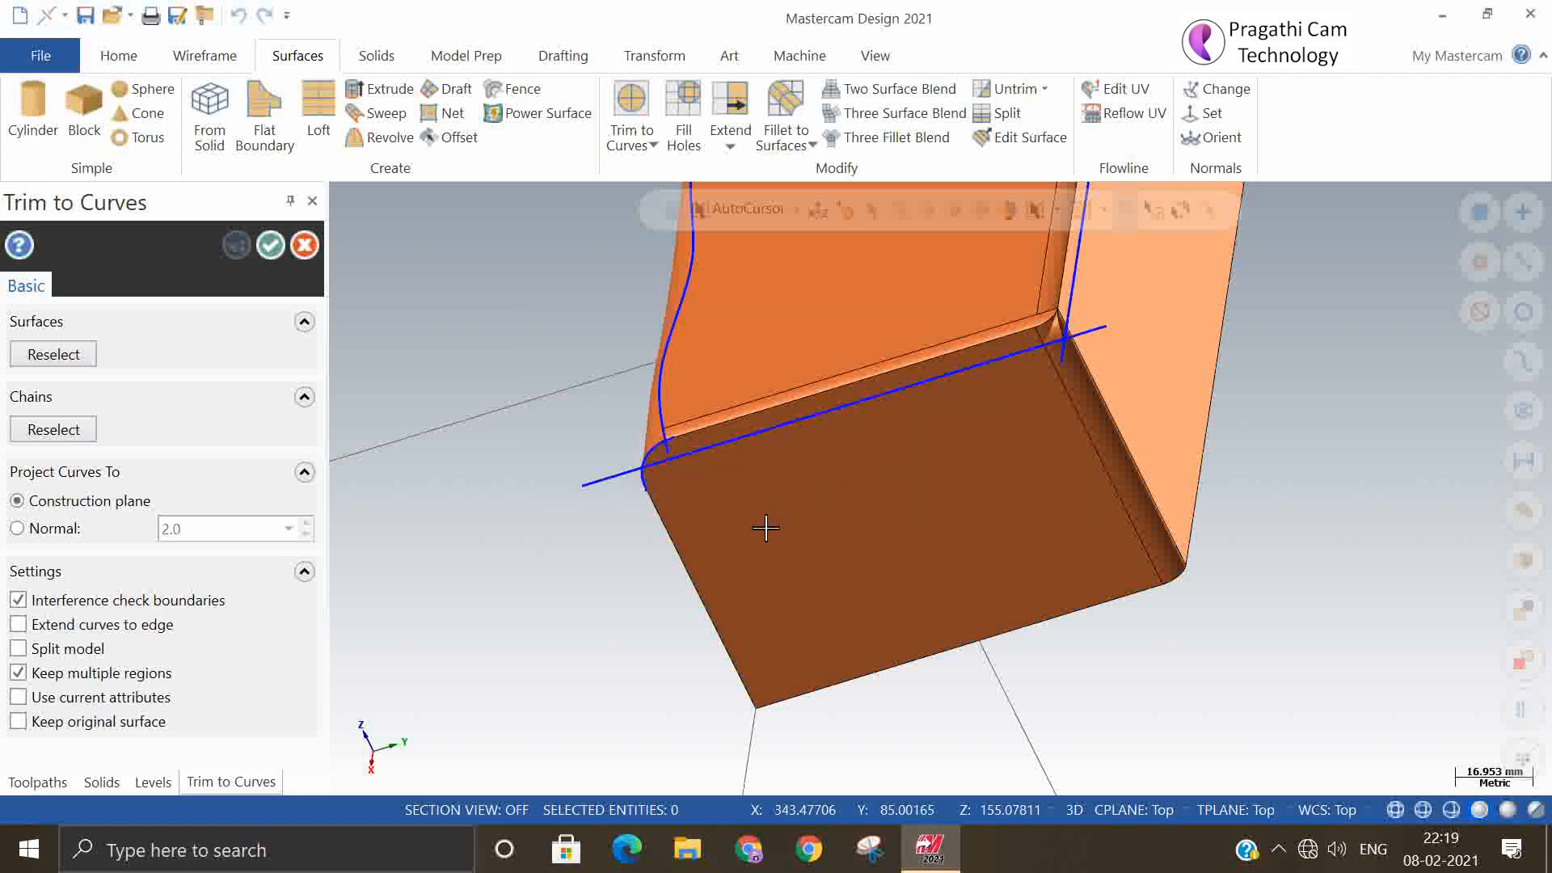
- Try to trim the long side face to its lengthened edge curve, keeping the region below the curve
middle_click_drag(765, 528, 780, 427)
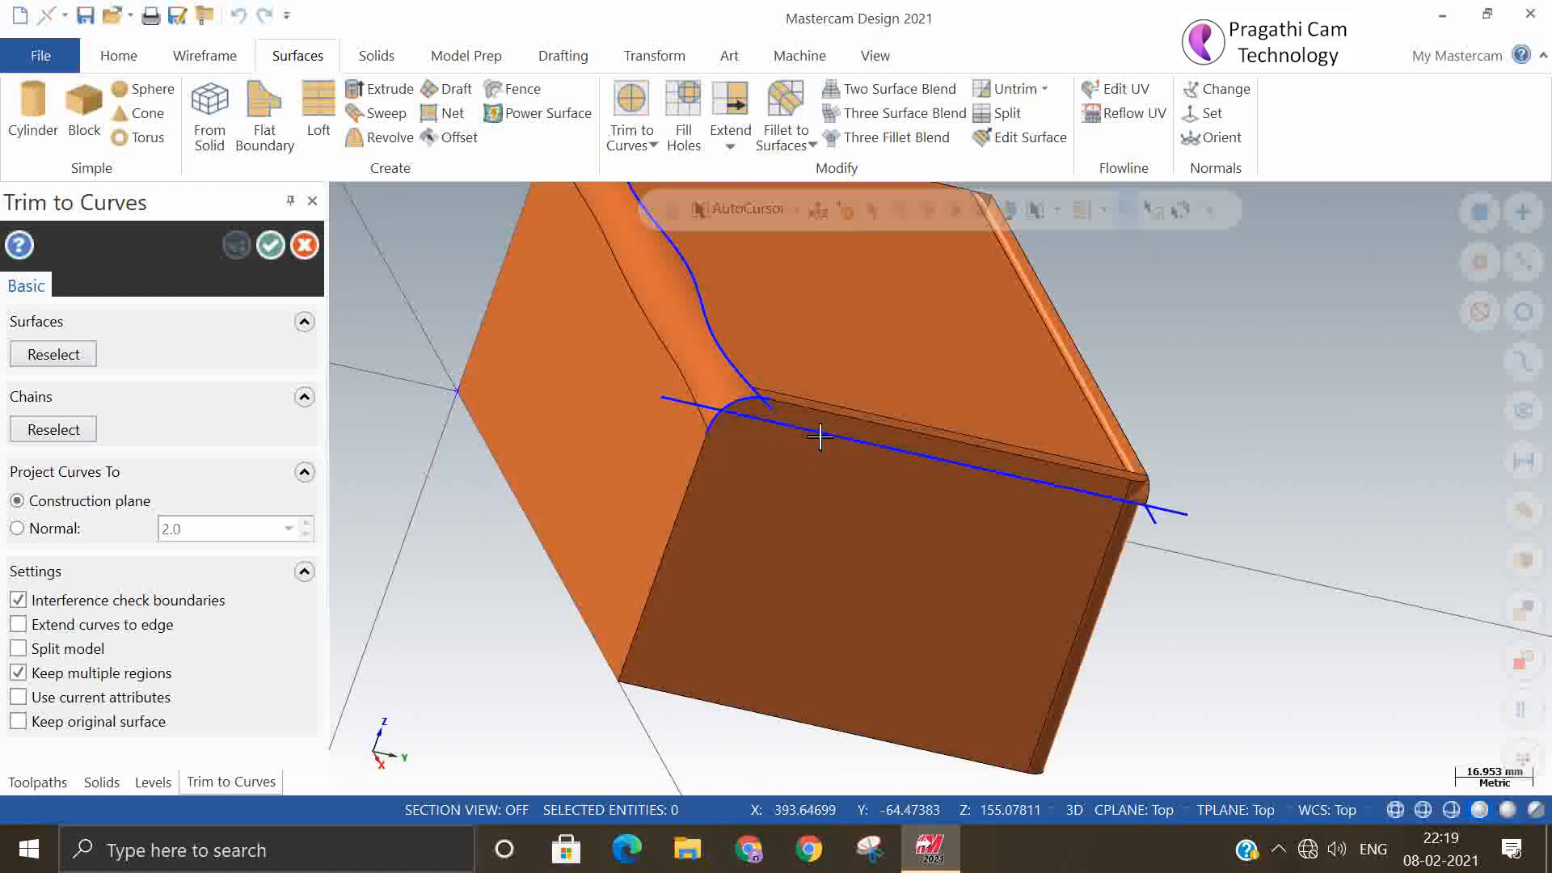
mouse_move(1375, 652)
middle_mouse_down()
mouse_move(1226, 582)
mouse_move(1099, 597)
middle_mouse_up()
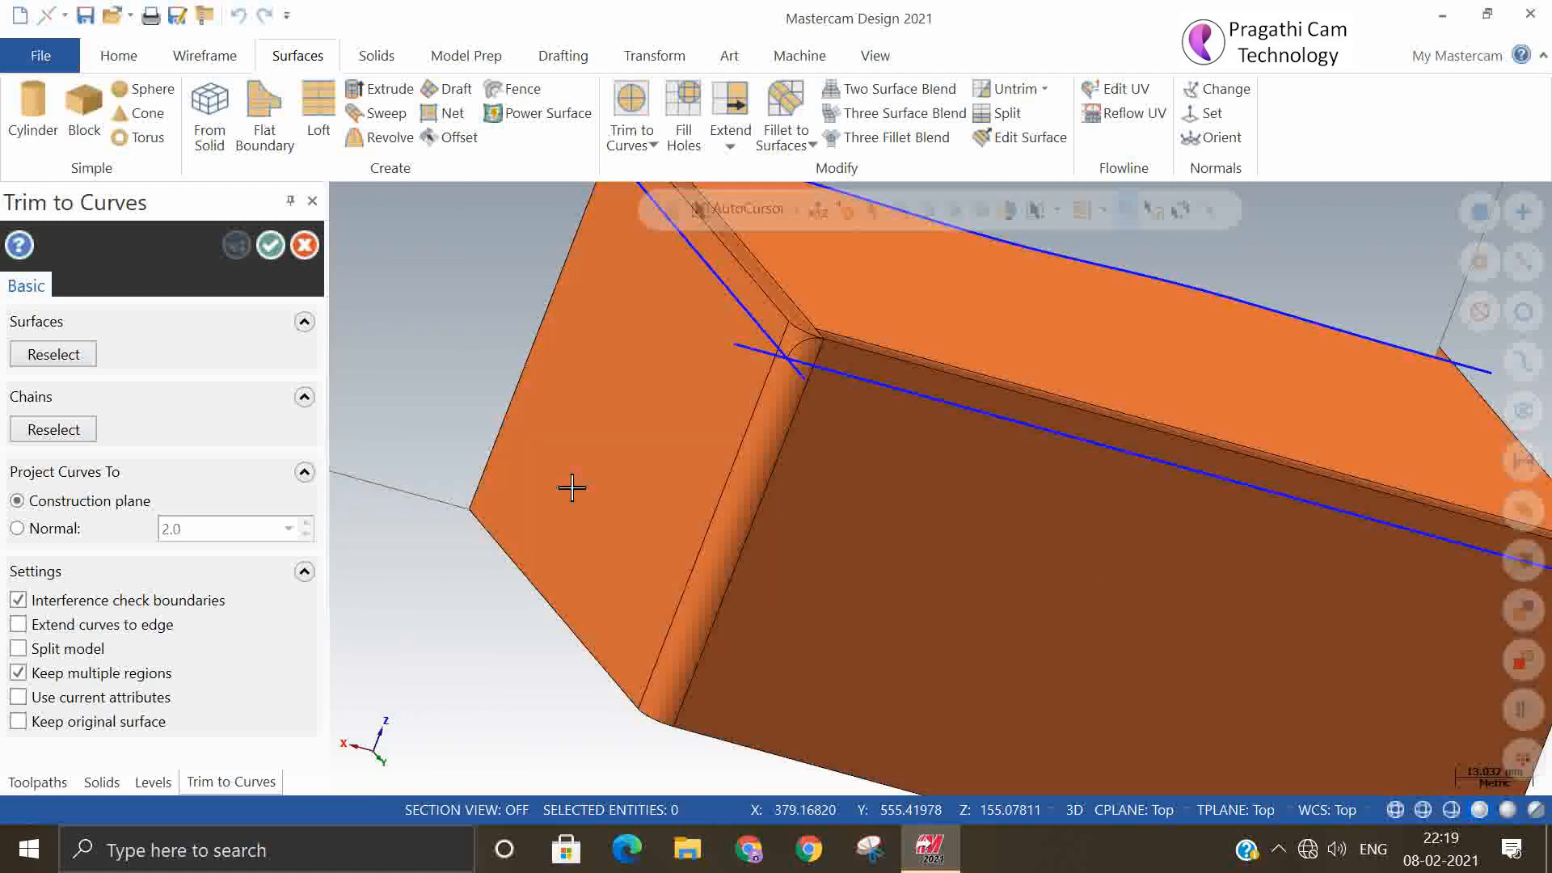
left_click(268, 246)
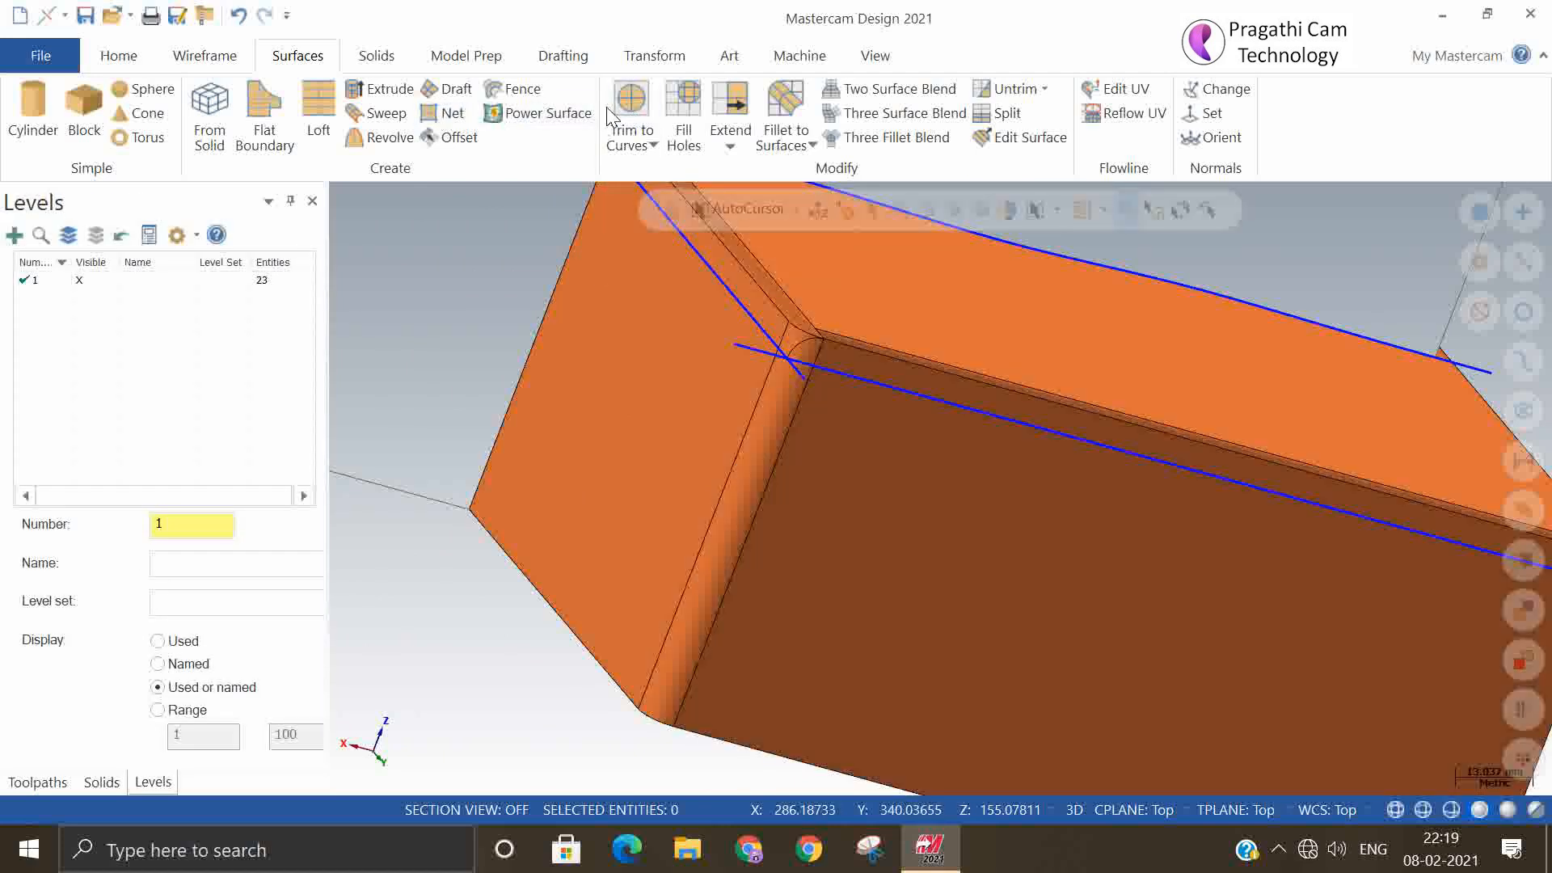
left_click(633, 104)
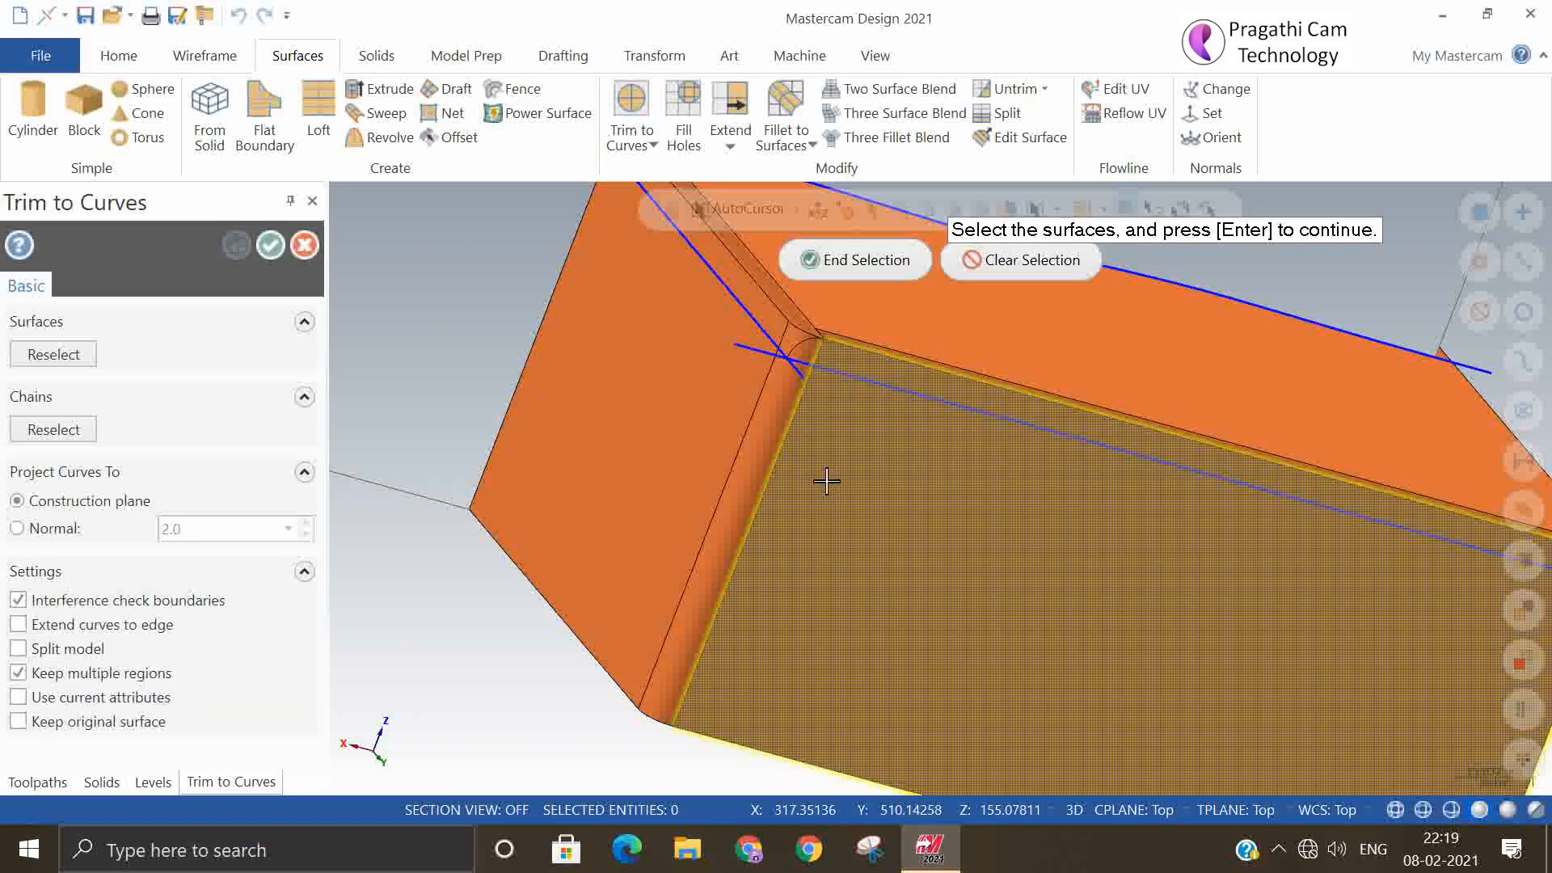
left_click(827, 481)
left_click(856, 260)
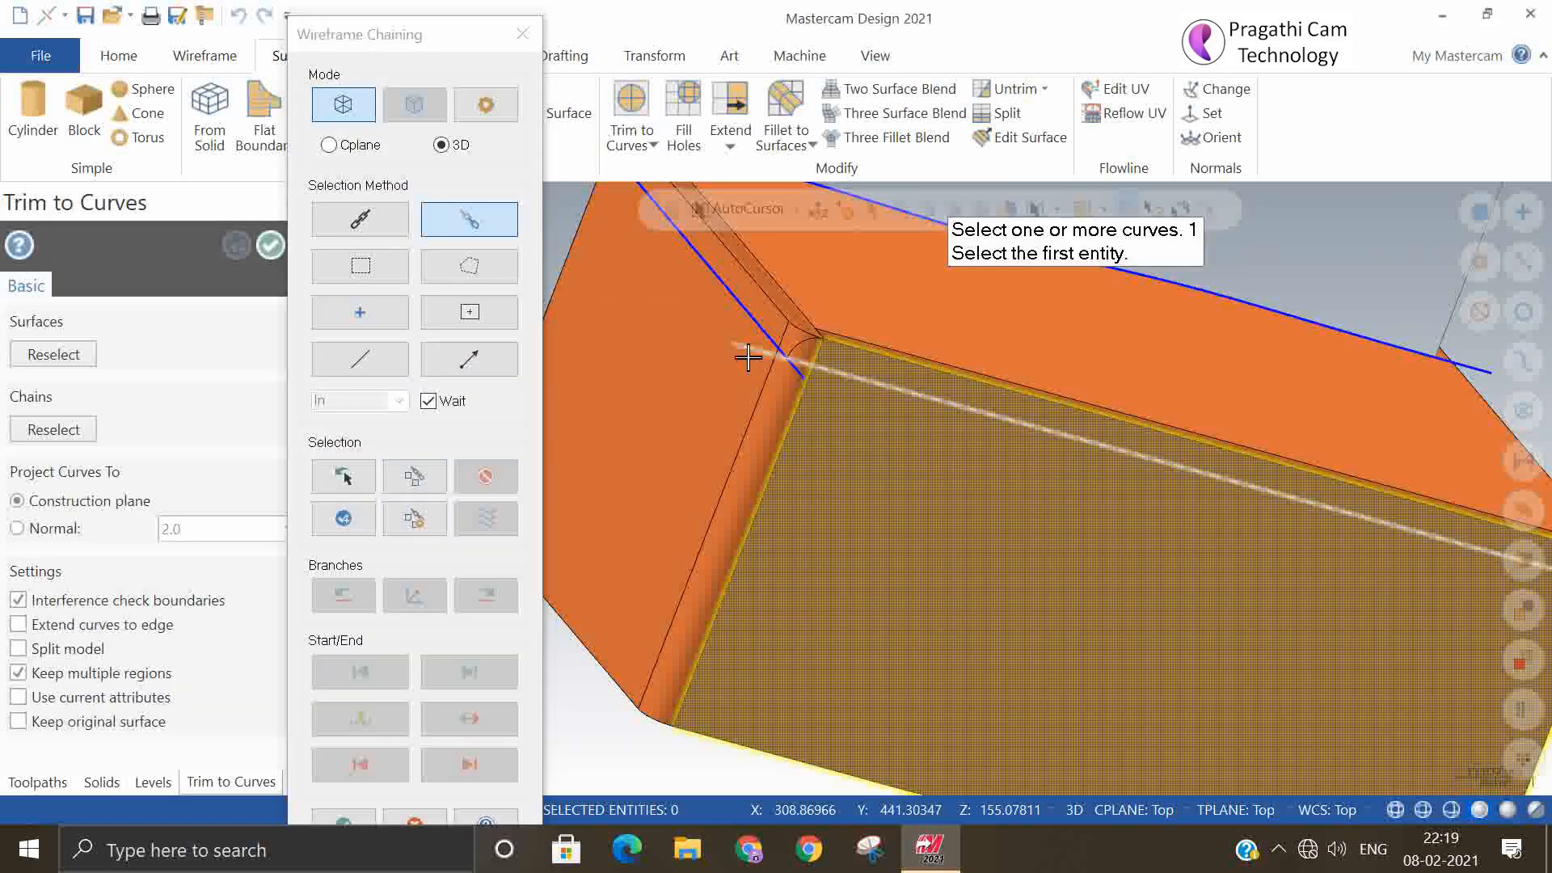
left_click(748, 357)
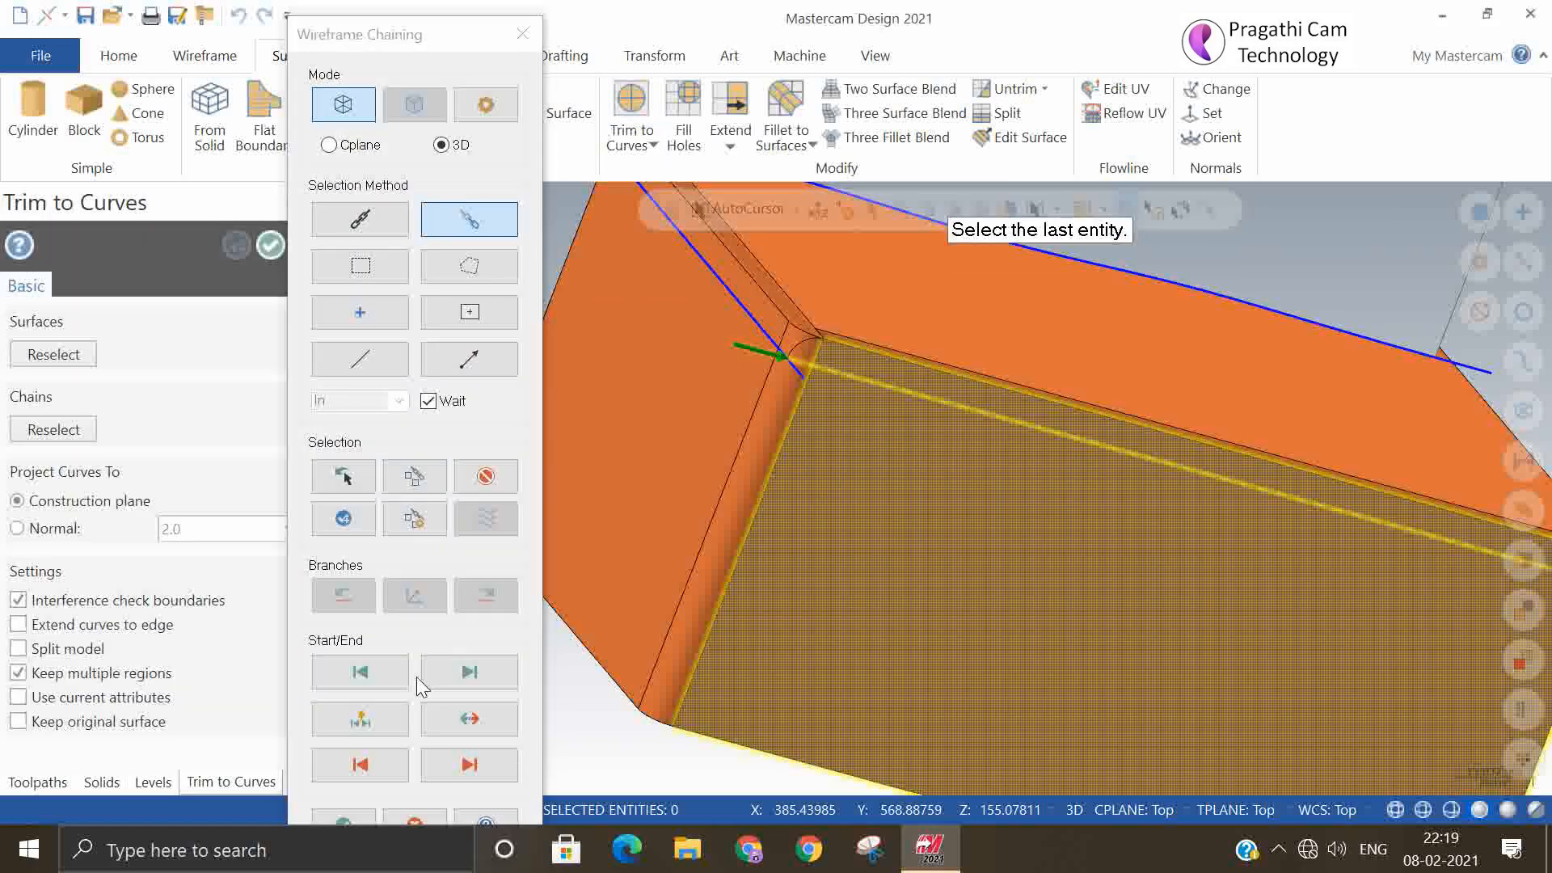
left_click(343, 821)
left_click(988, 599)
left_click(1002, 553)
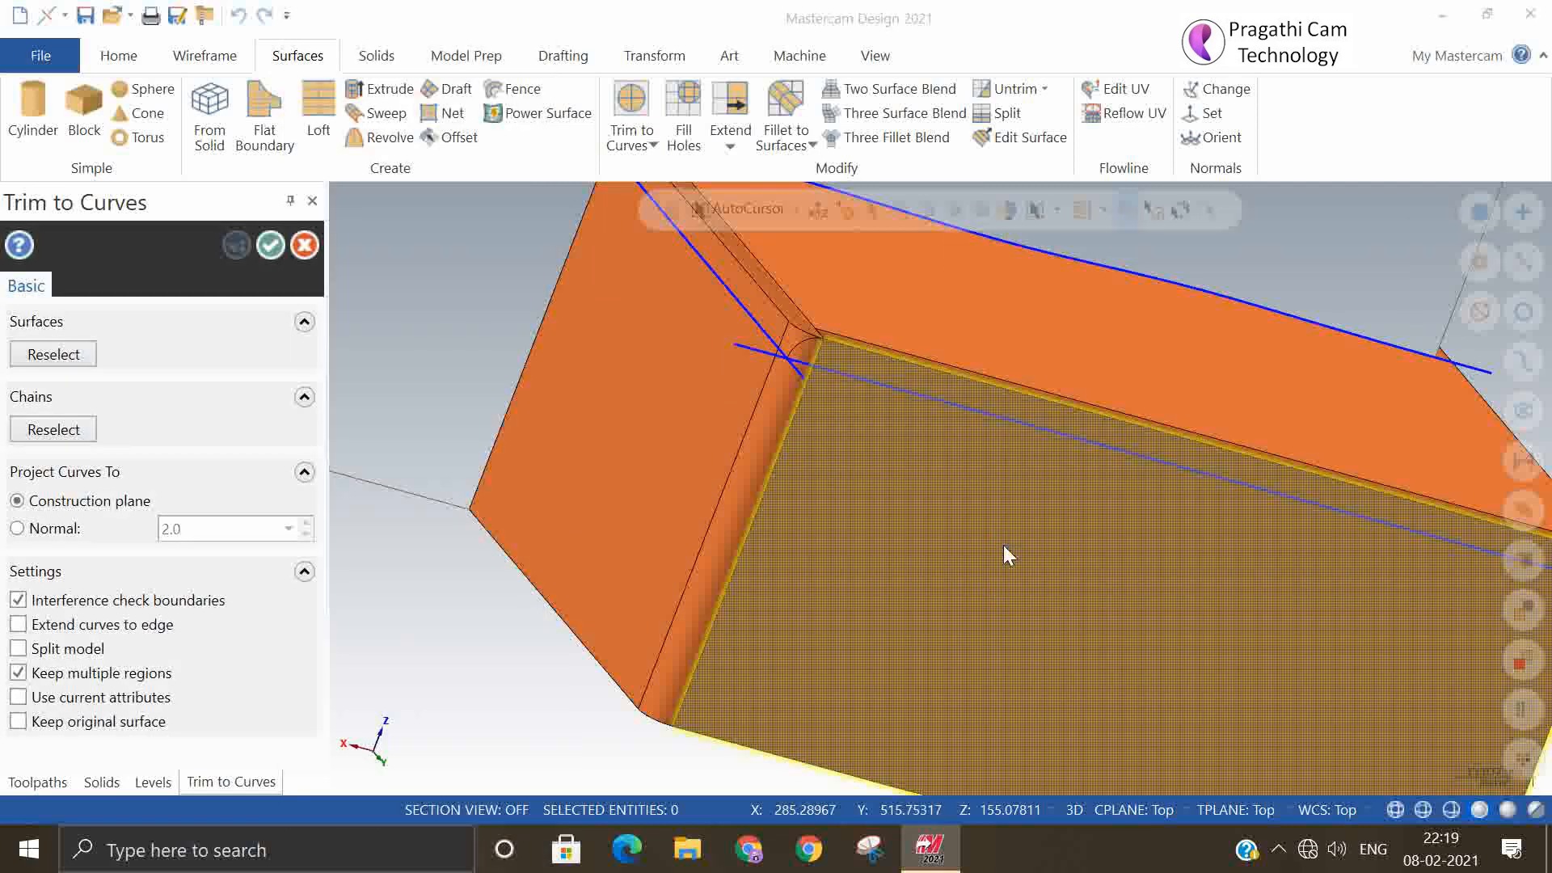
left_click(942, 476)
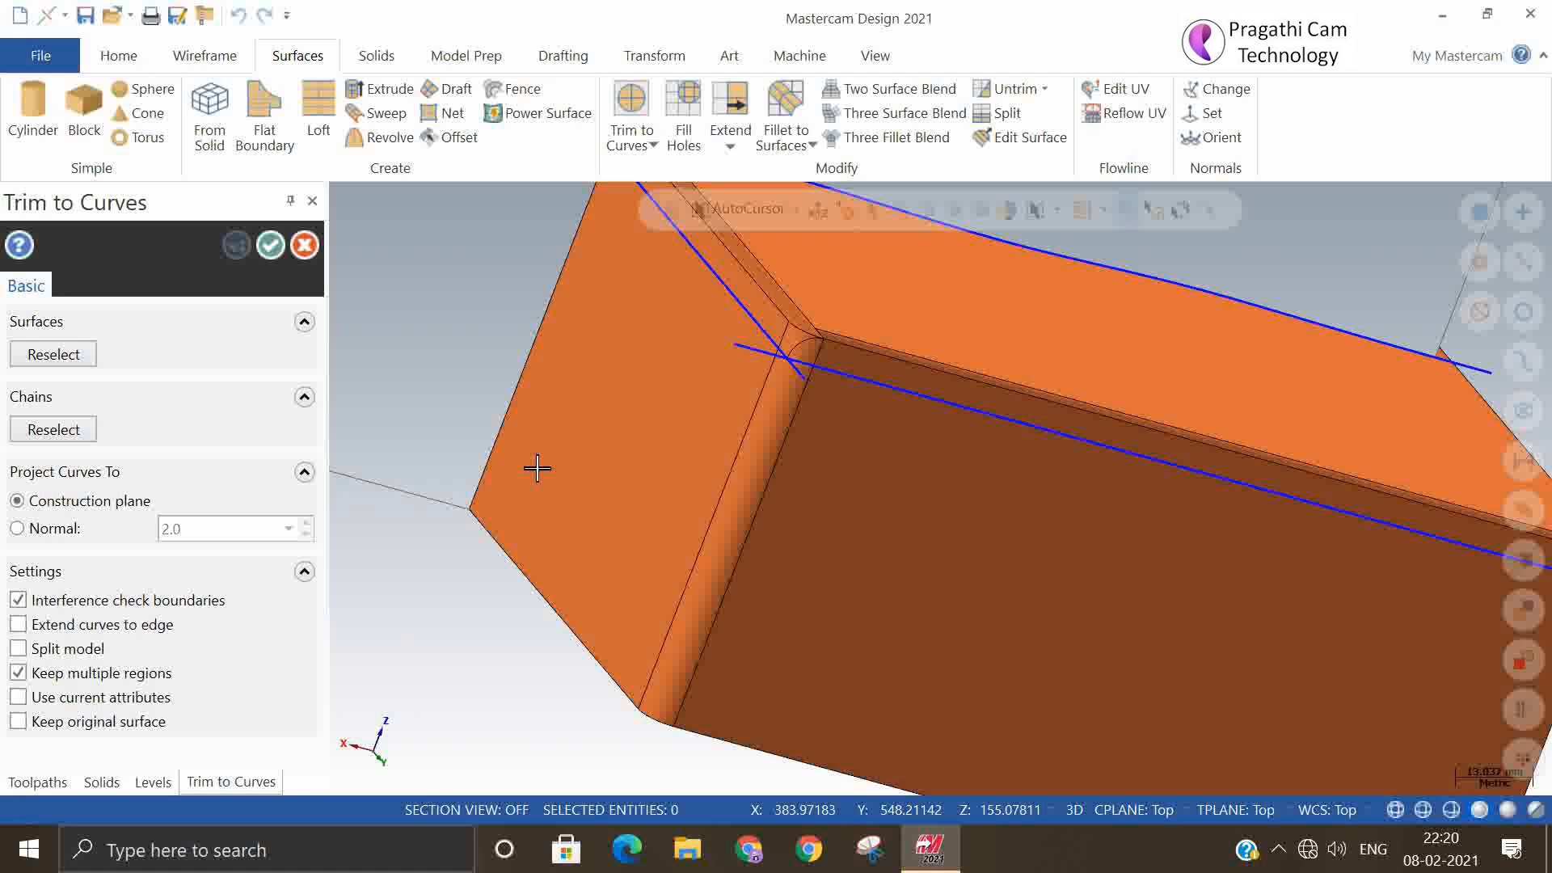
mouse_move(713, 466)
middle_mouse_down()
mouse_move(592, 494)
mouse_move(694, 480)
middle_mouse_up()
scroll(774, 346, "up", 5)
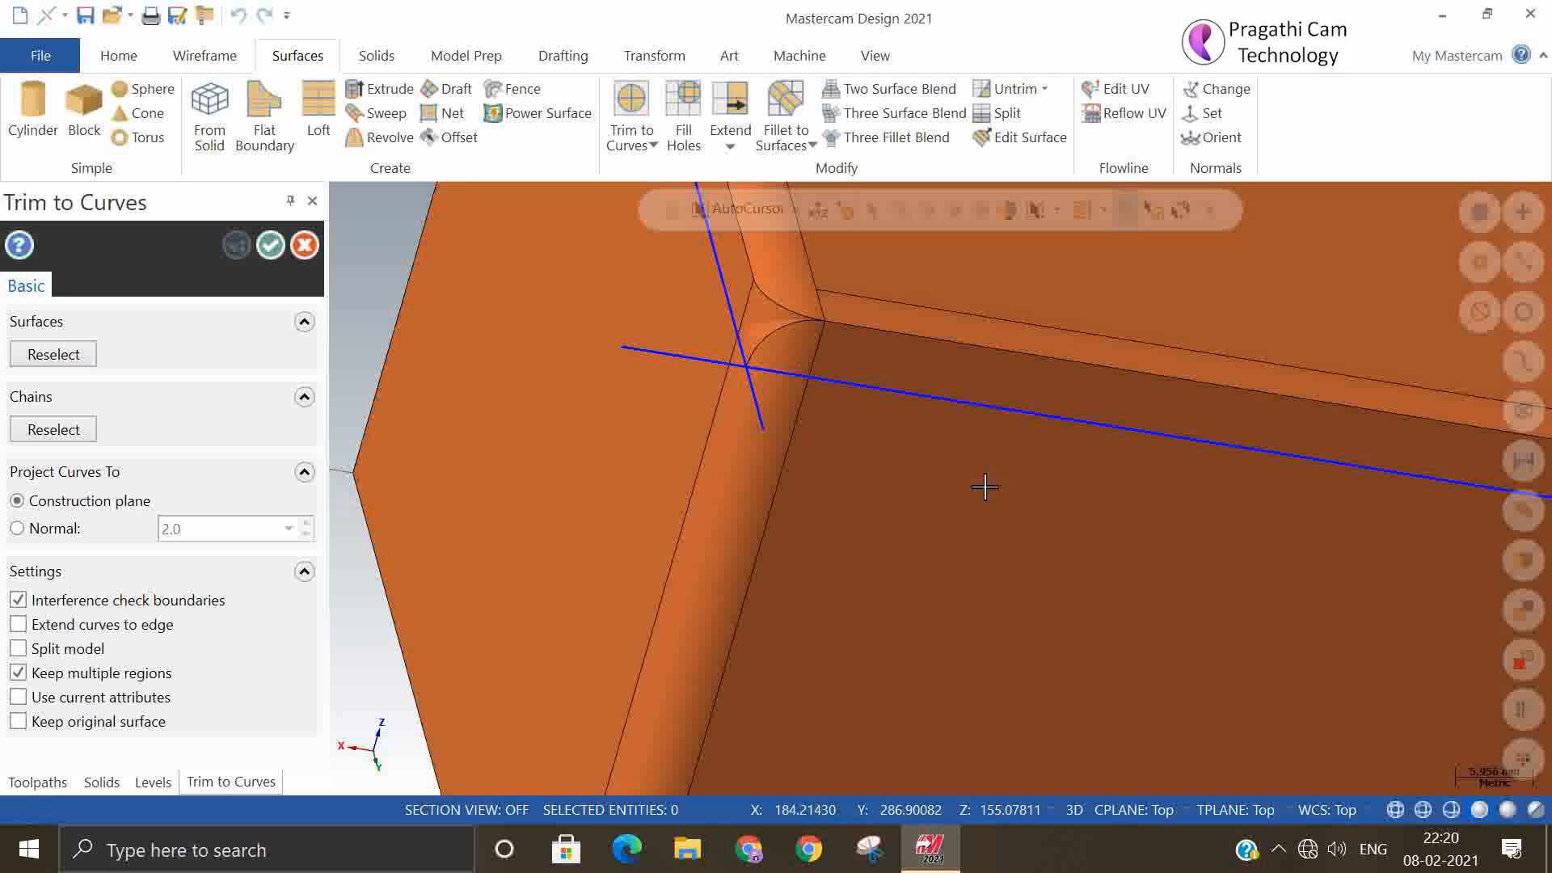
key("Escape")
- Isolate the end face, the long side face and their two crossing edge curves, hiding all other geometry
left_click(965, 462)
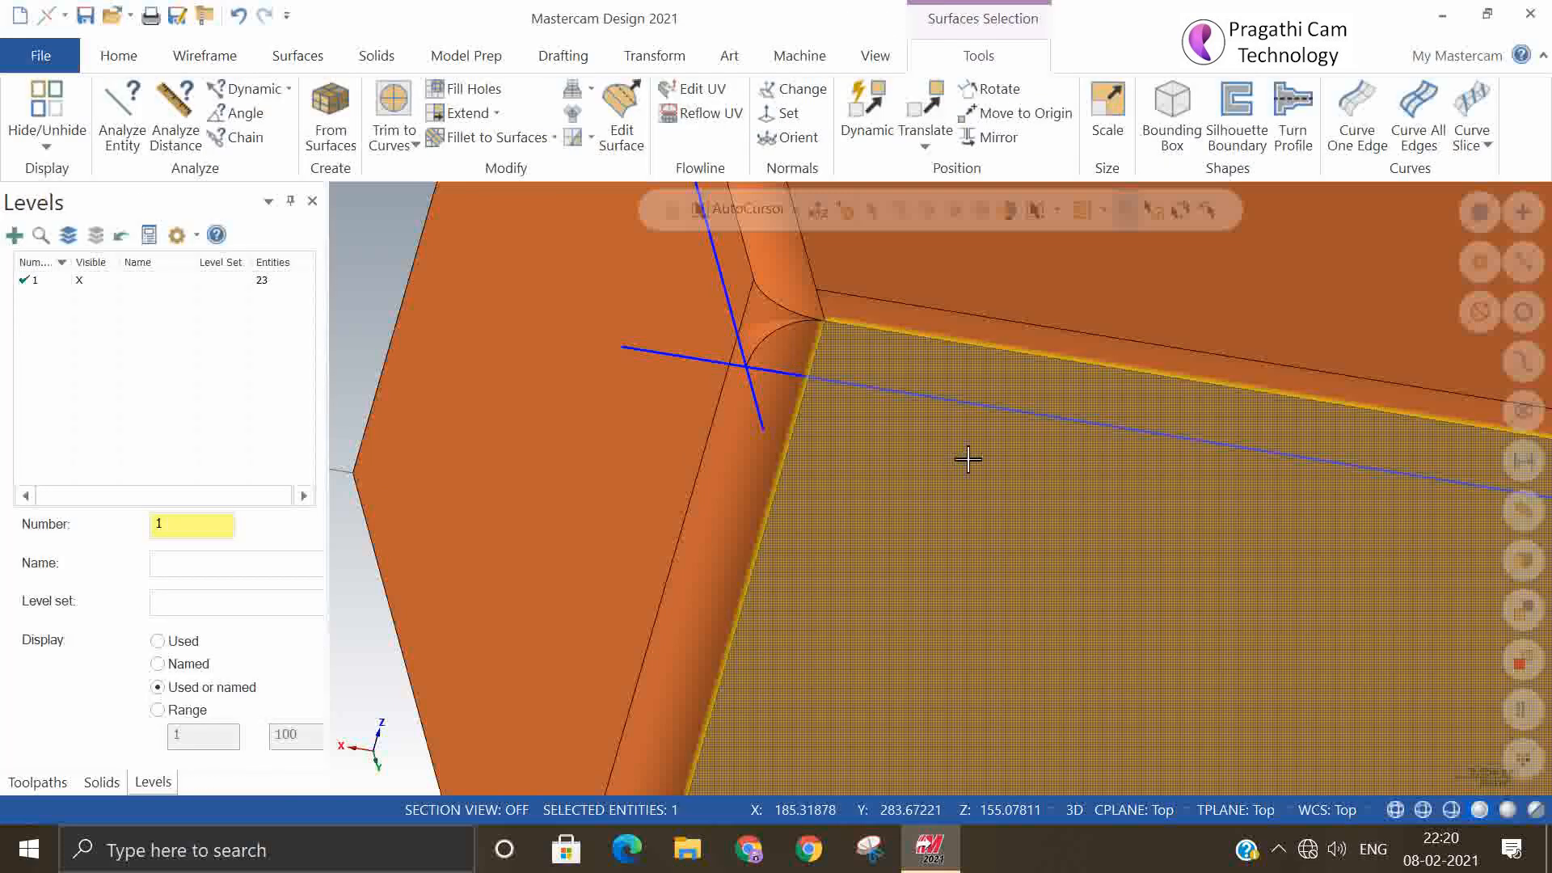
left_click(792, 374)
left_click(696, 317)
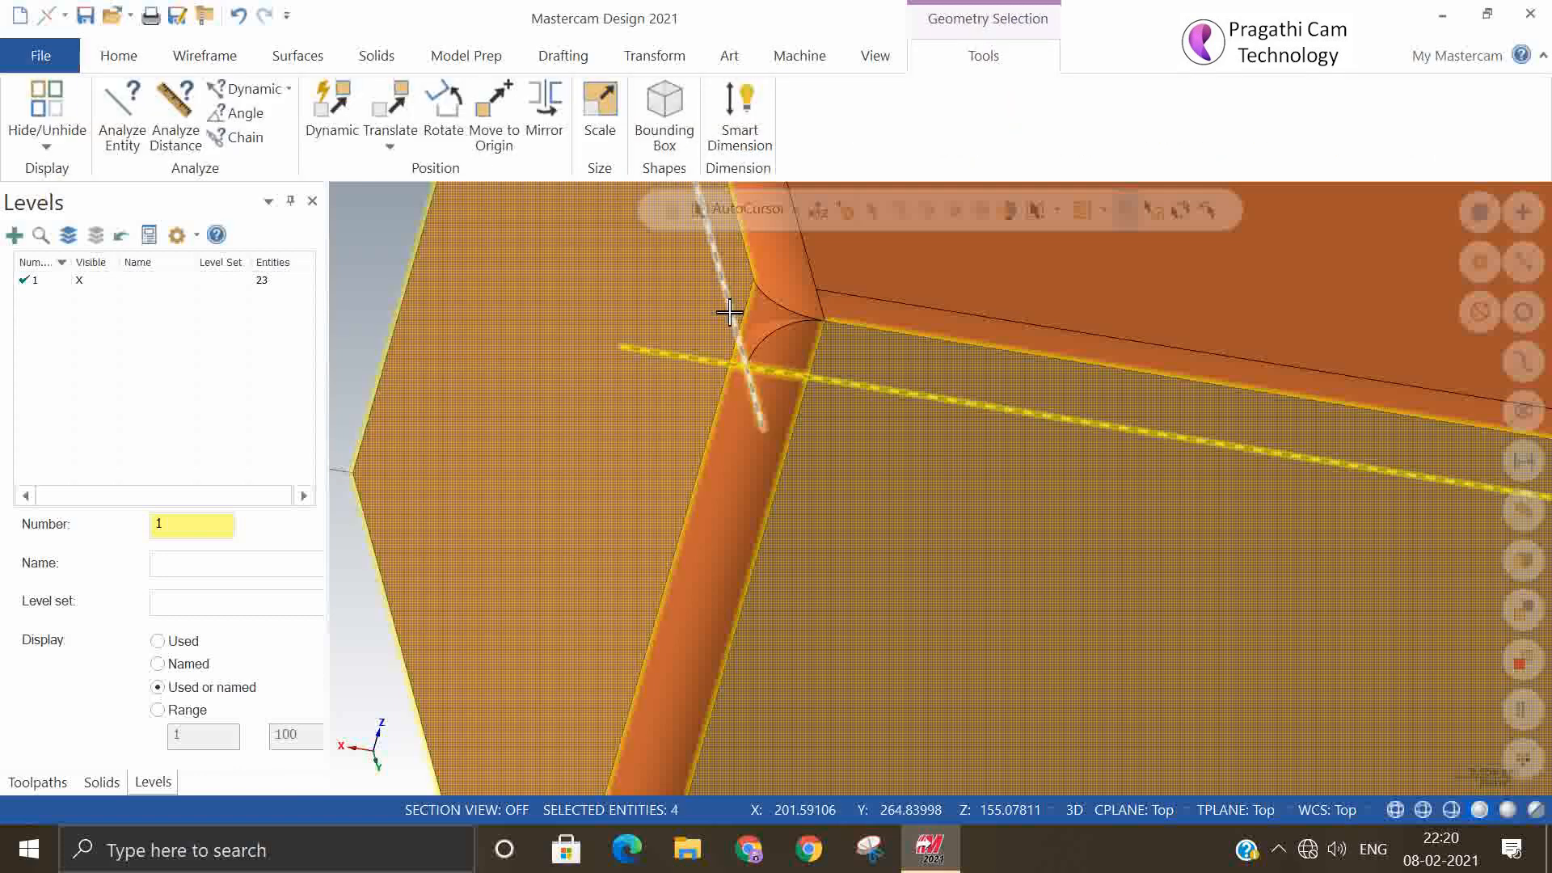
key("alt+e")
scroll(839, 462, "down", 2)
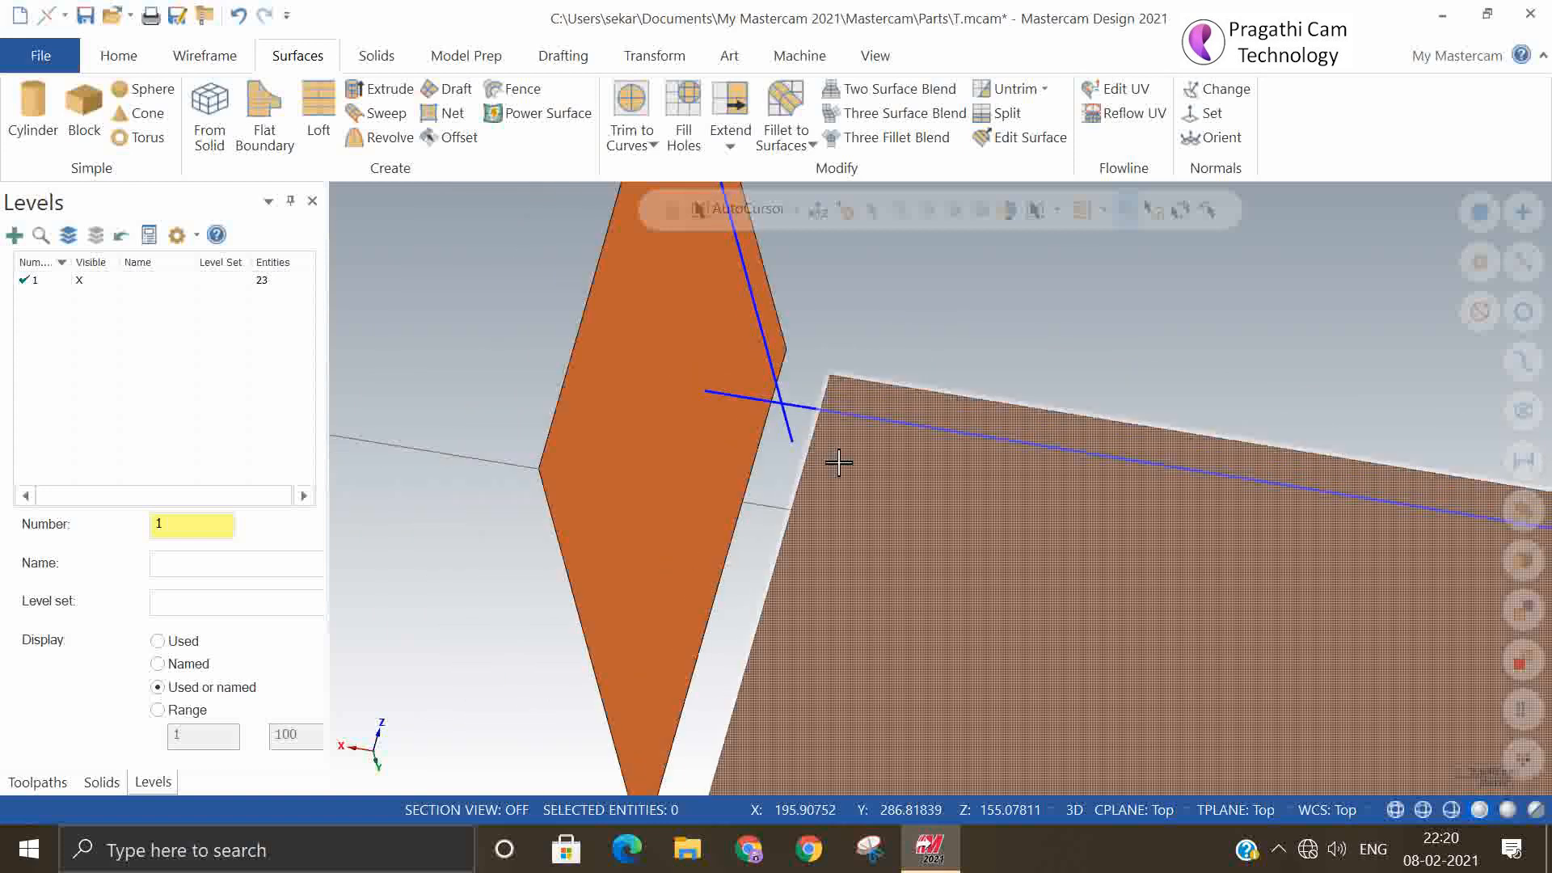
scroll(894, 651, "down", 3)
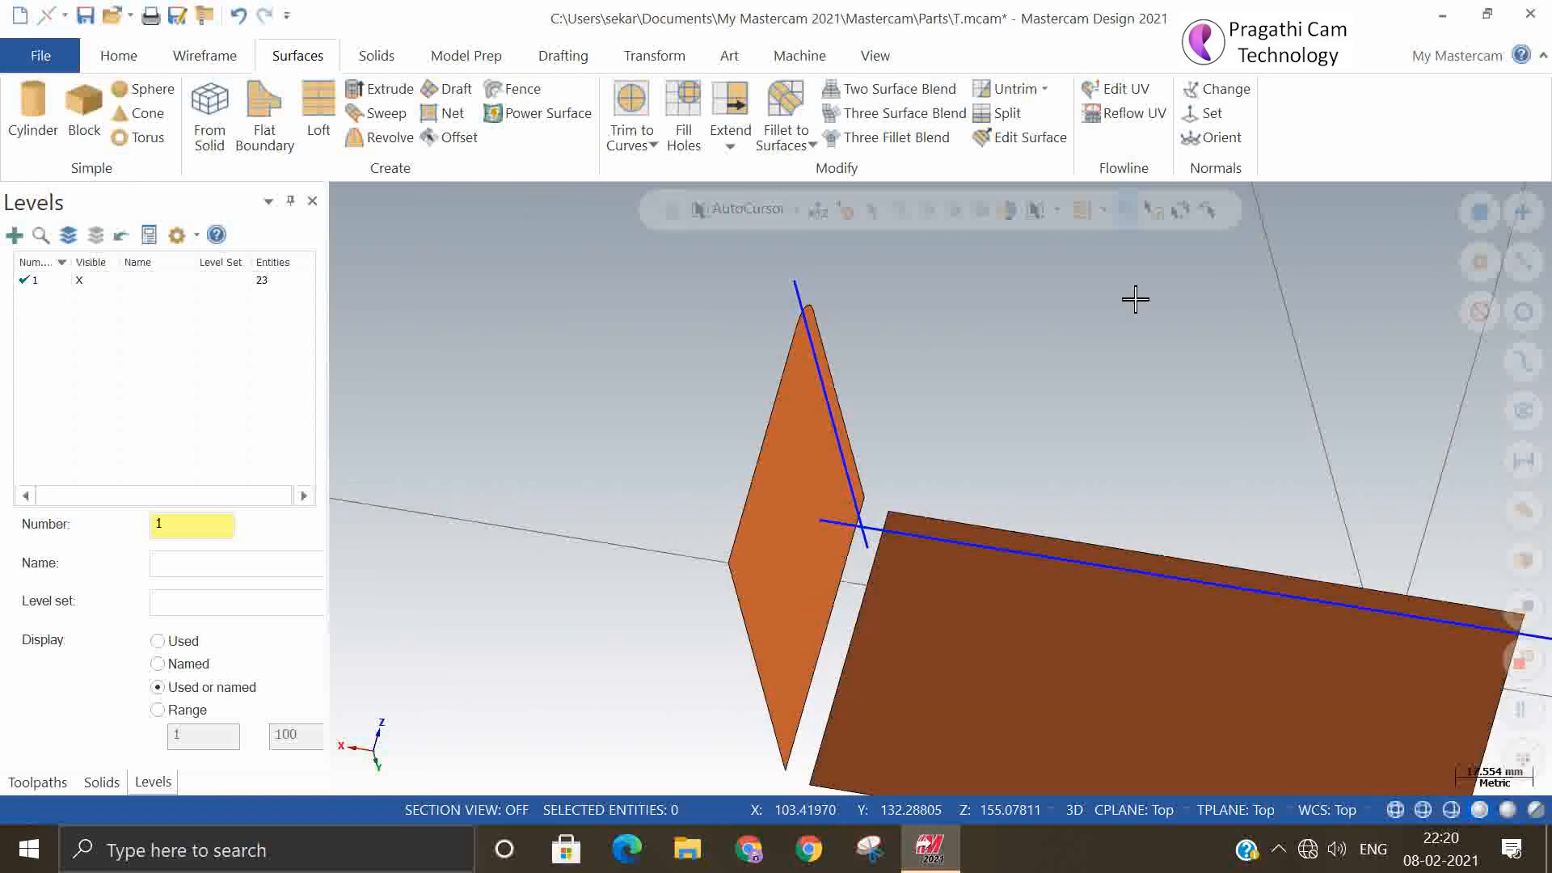
scroll(585, 423, "down", 2)
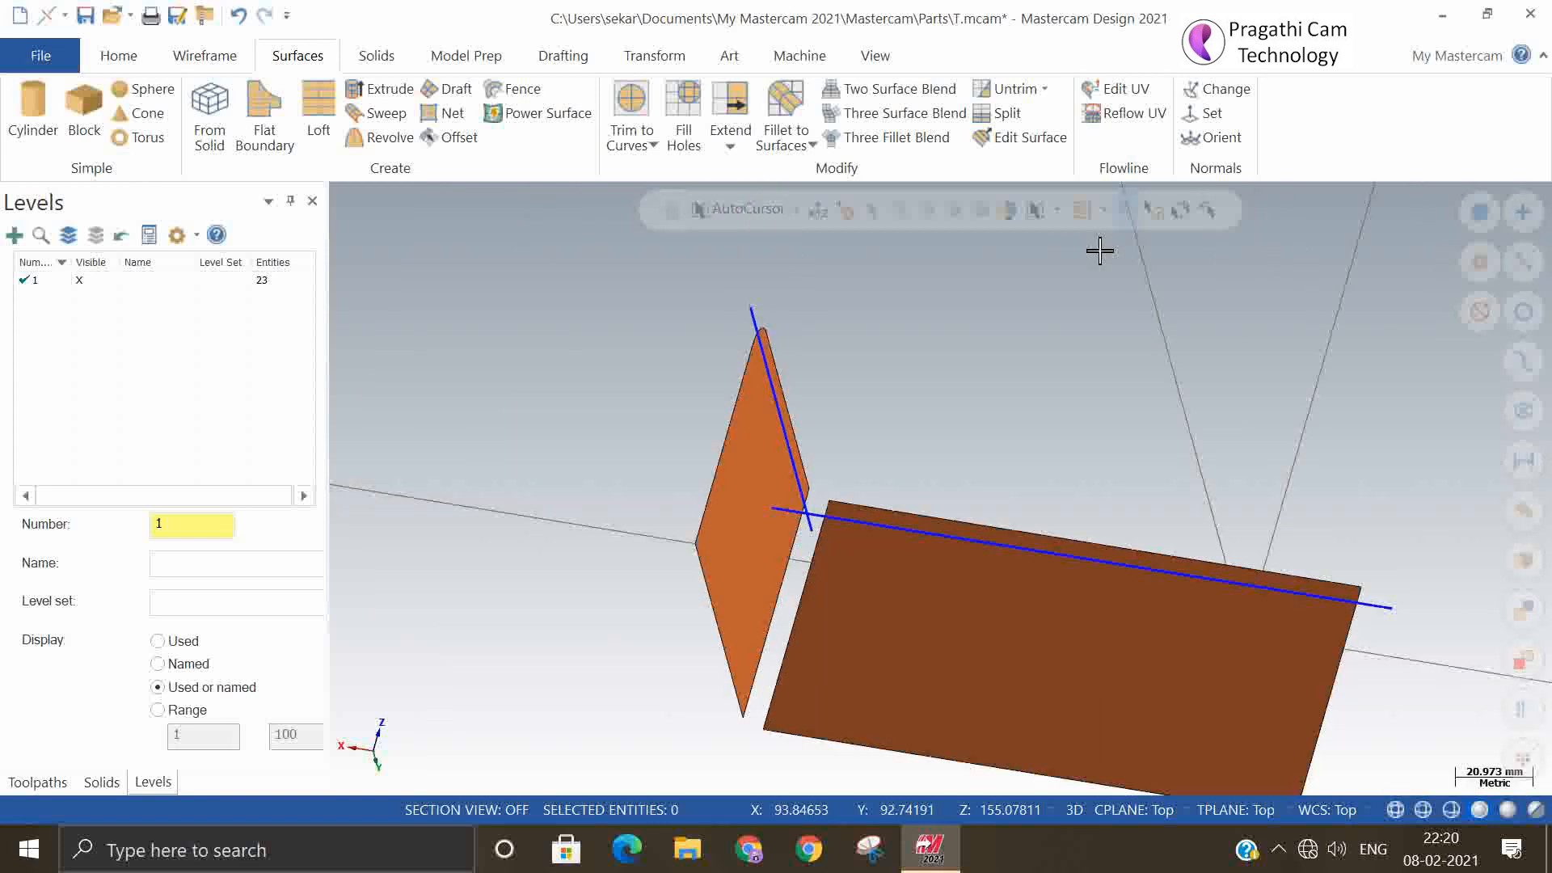
- Try to trim the isolated long side face to its edge curve, keeping the lower region, and restore the hidden geometry
left_click(618, 96)
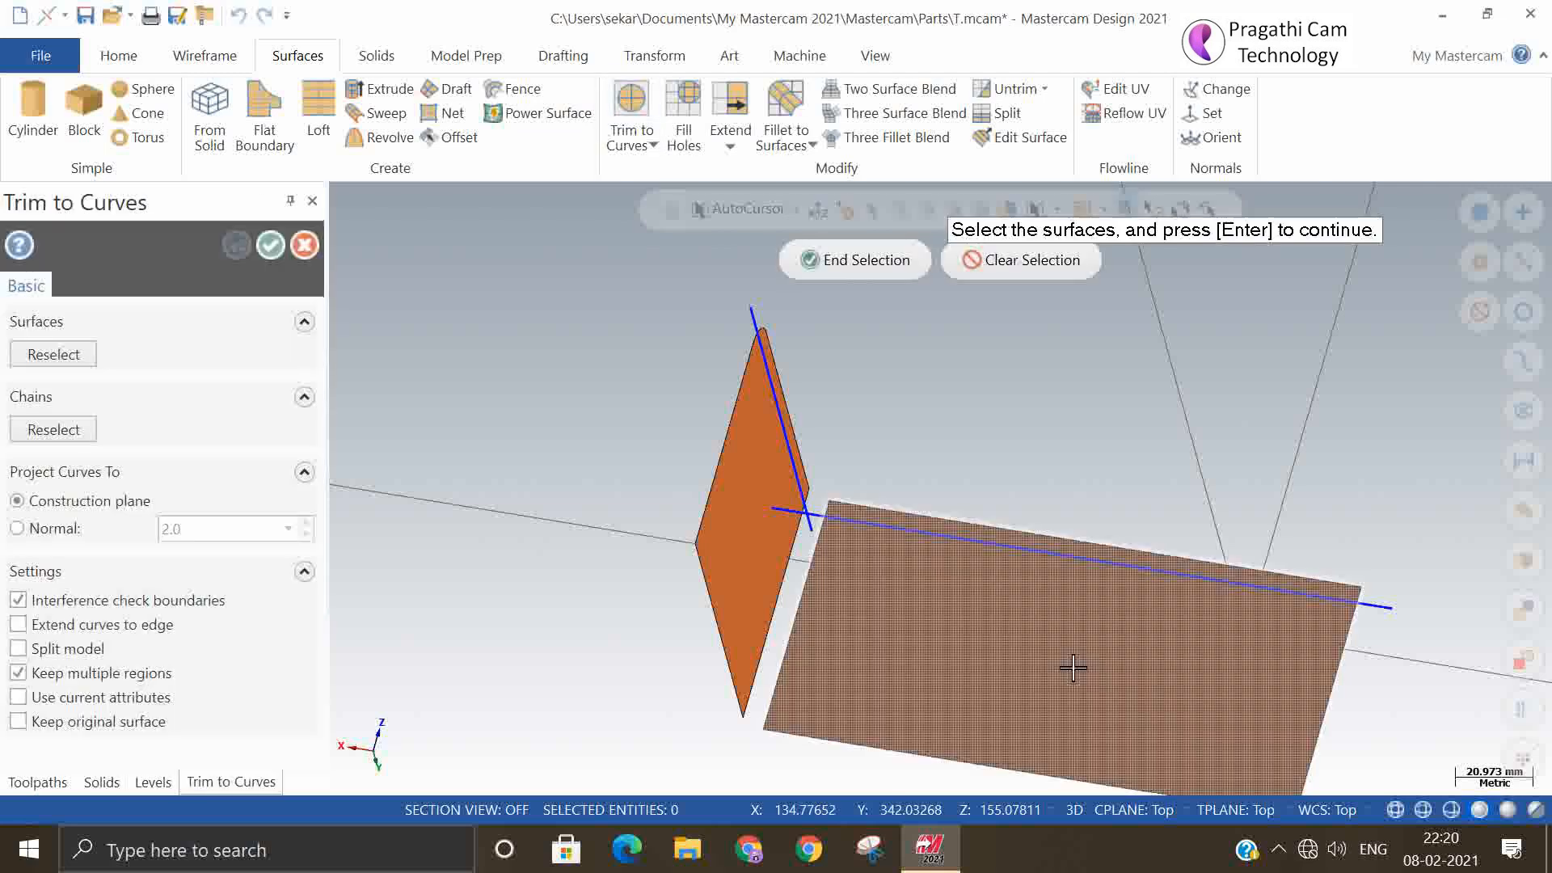
left_click(847, 265)
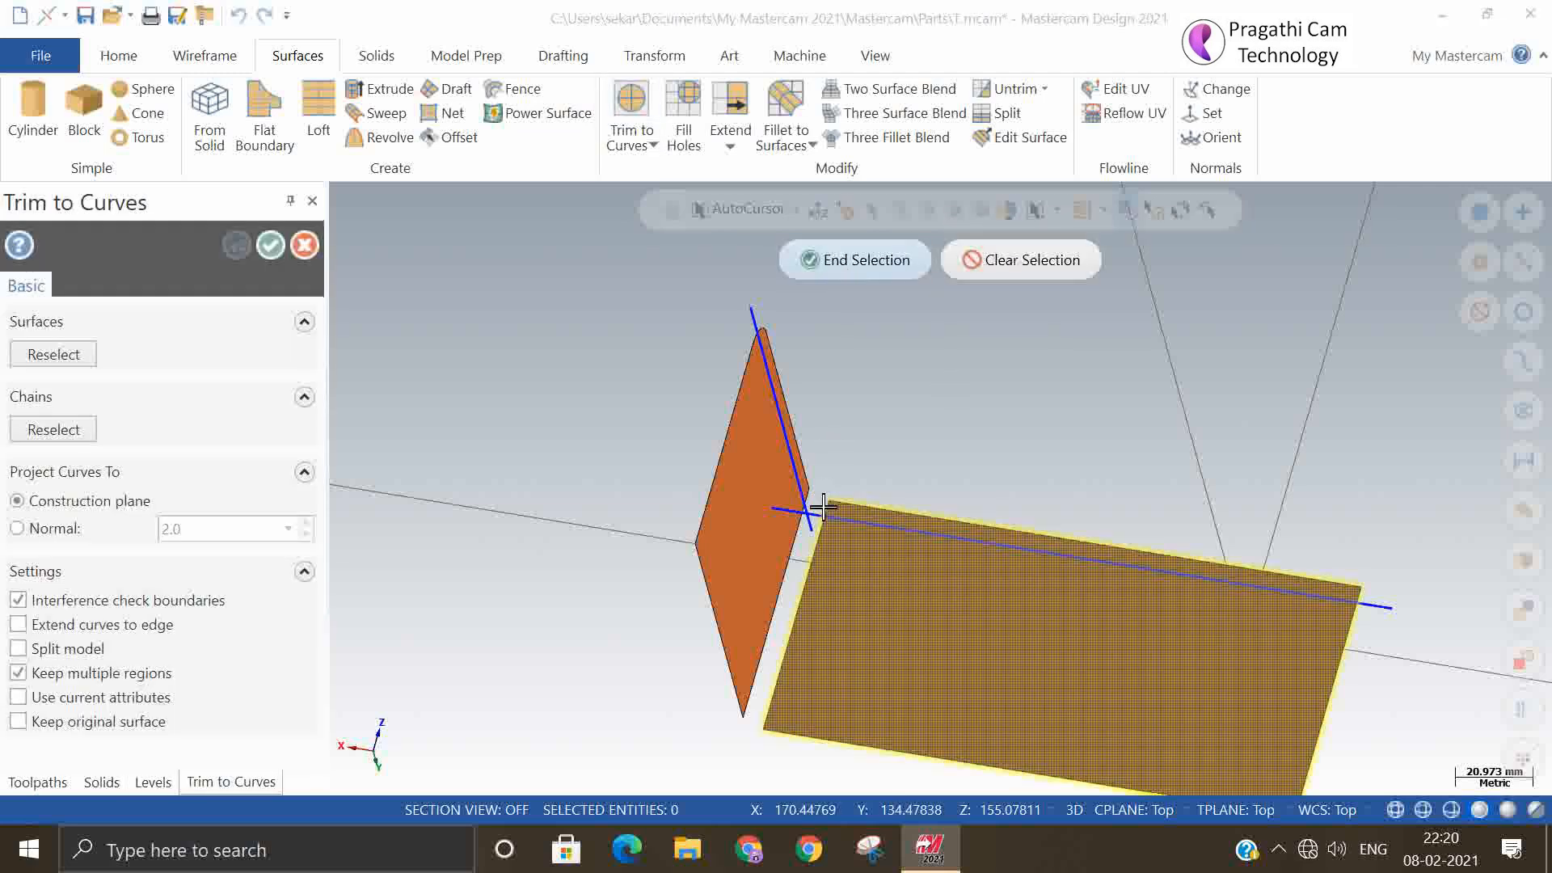
left_click(857, 520)
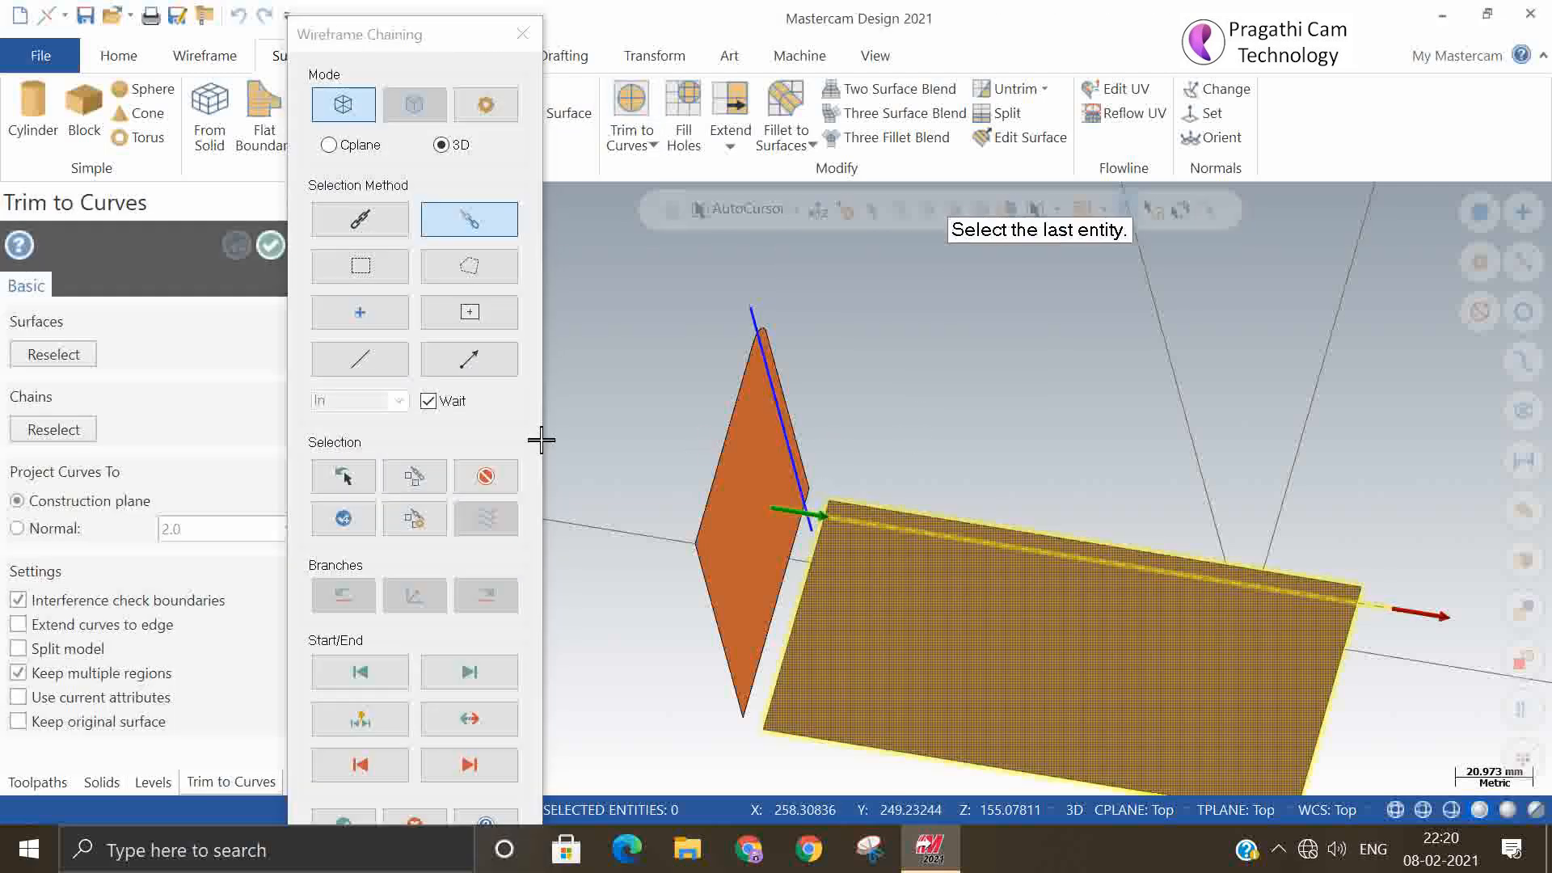
left_click(357, 816)
left_click(1061, 658)
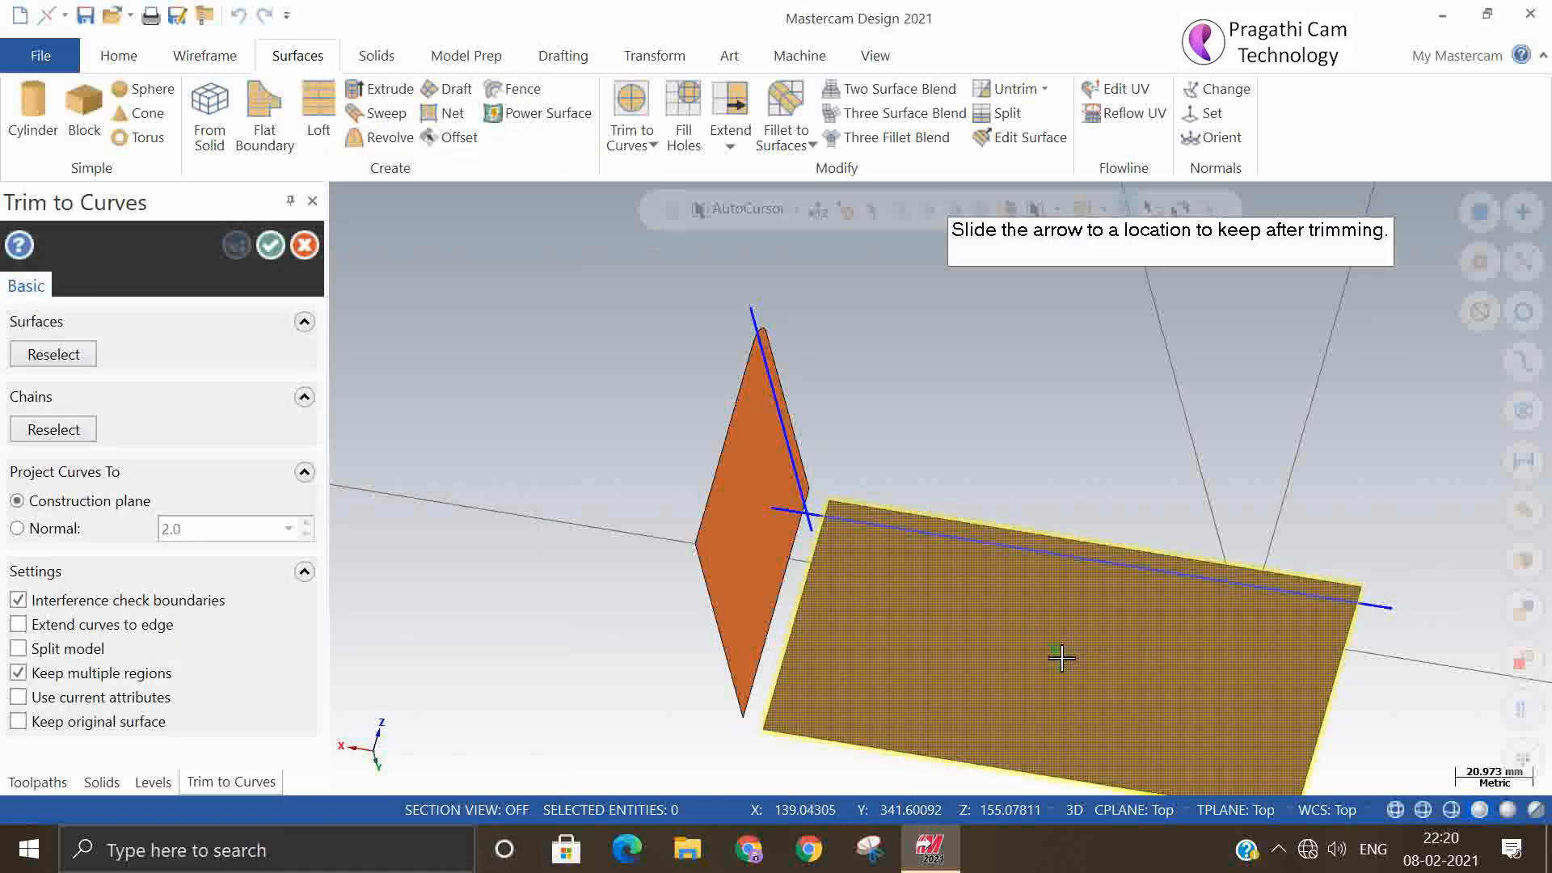
left_click(1062, 639)
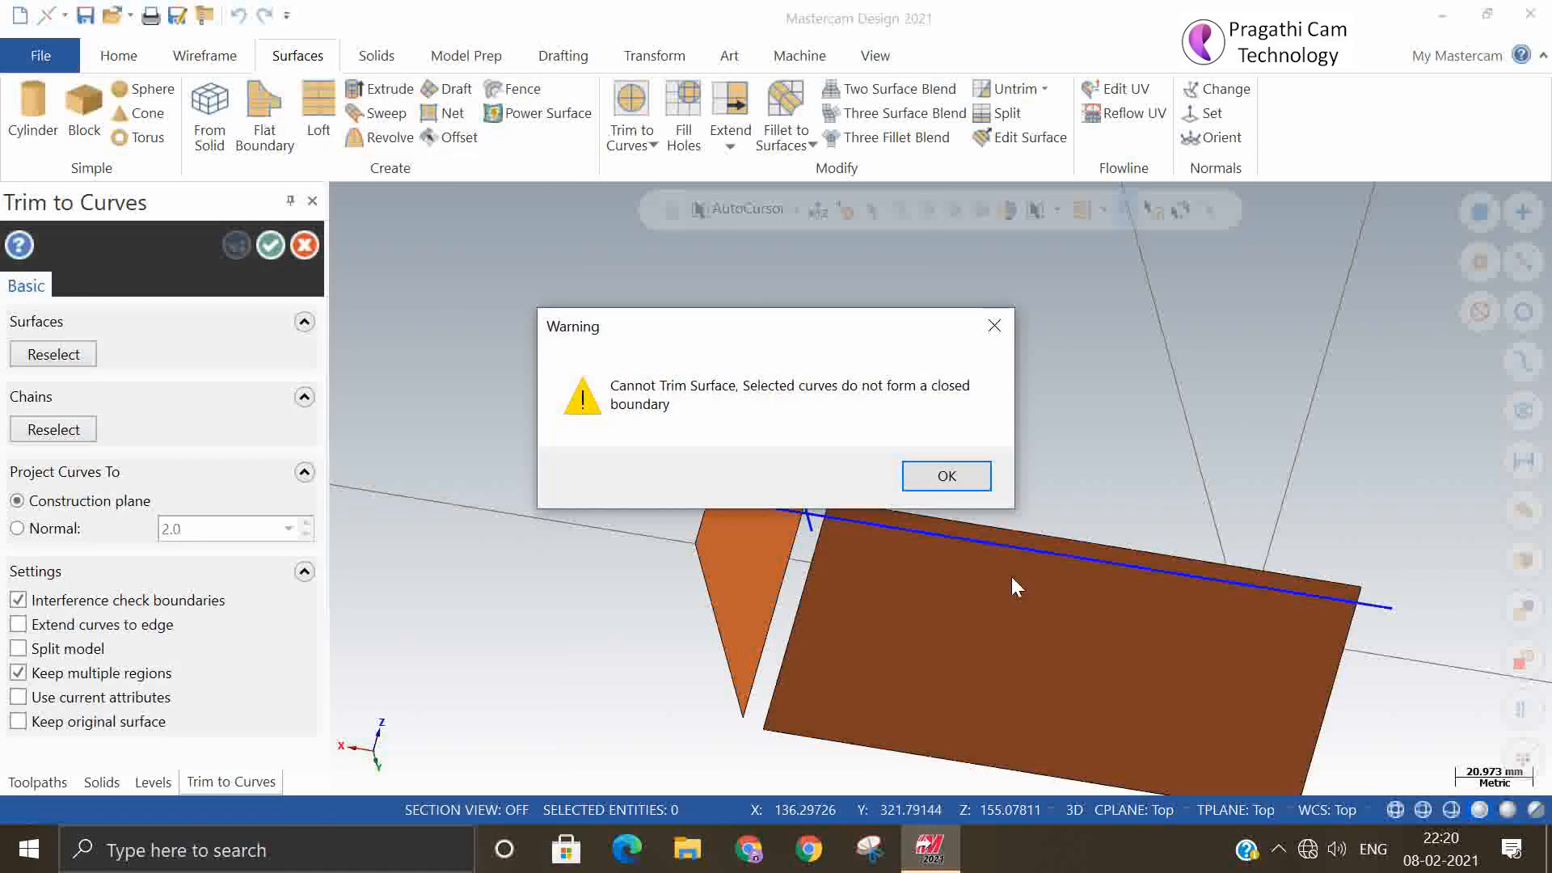
left_click(965, 478)
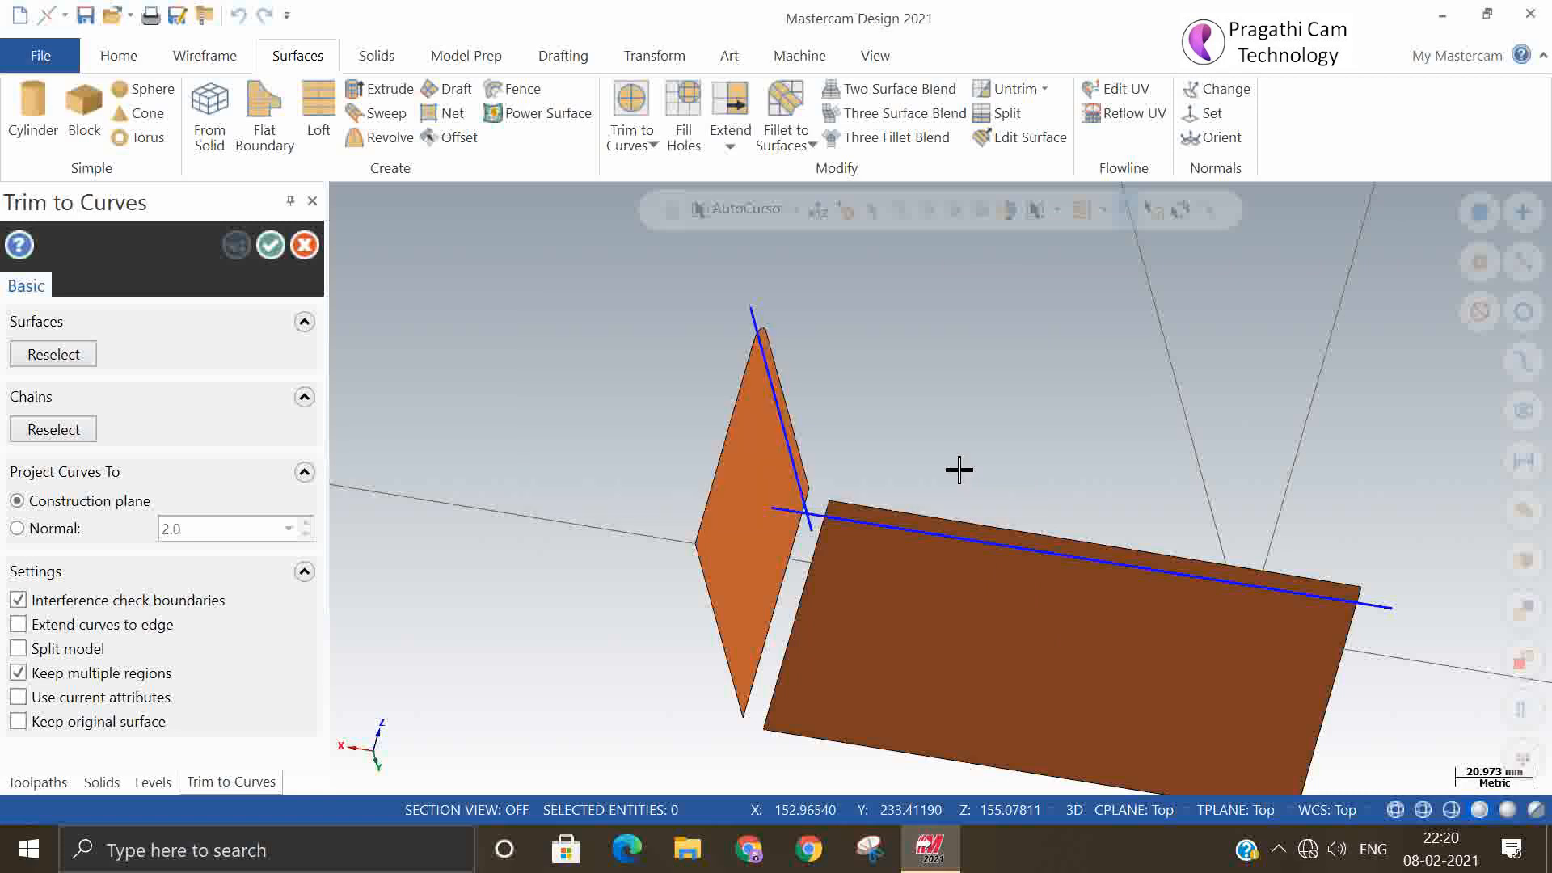
left_click(653, 146)
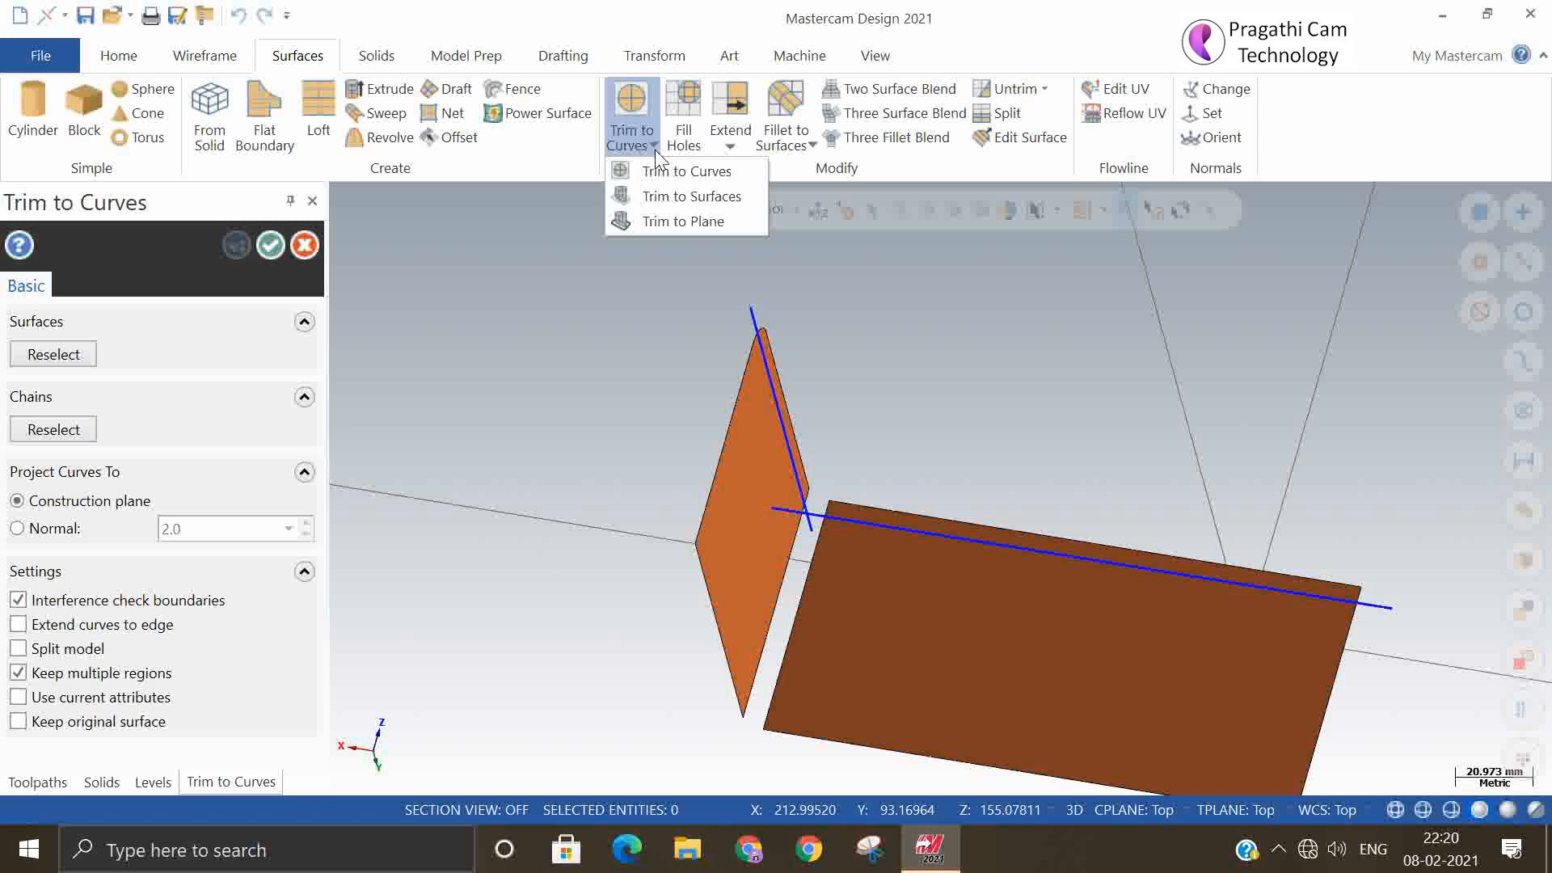
left_click(269, 245)
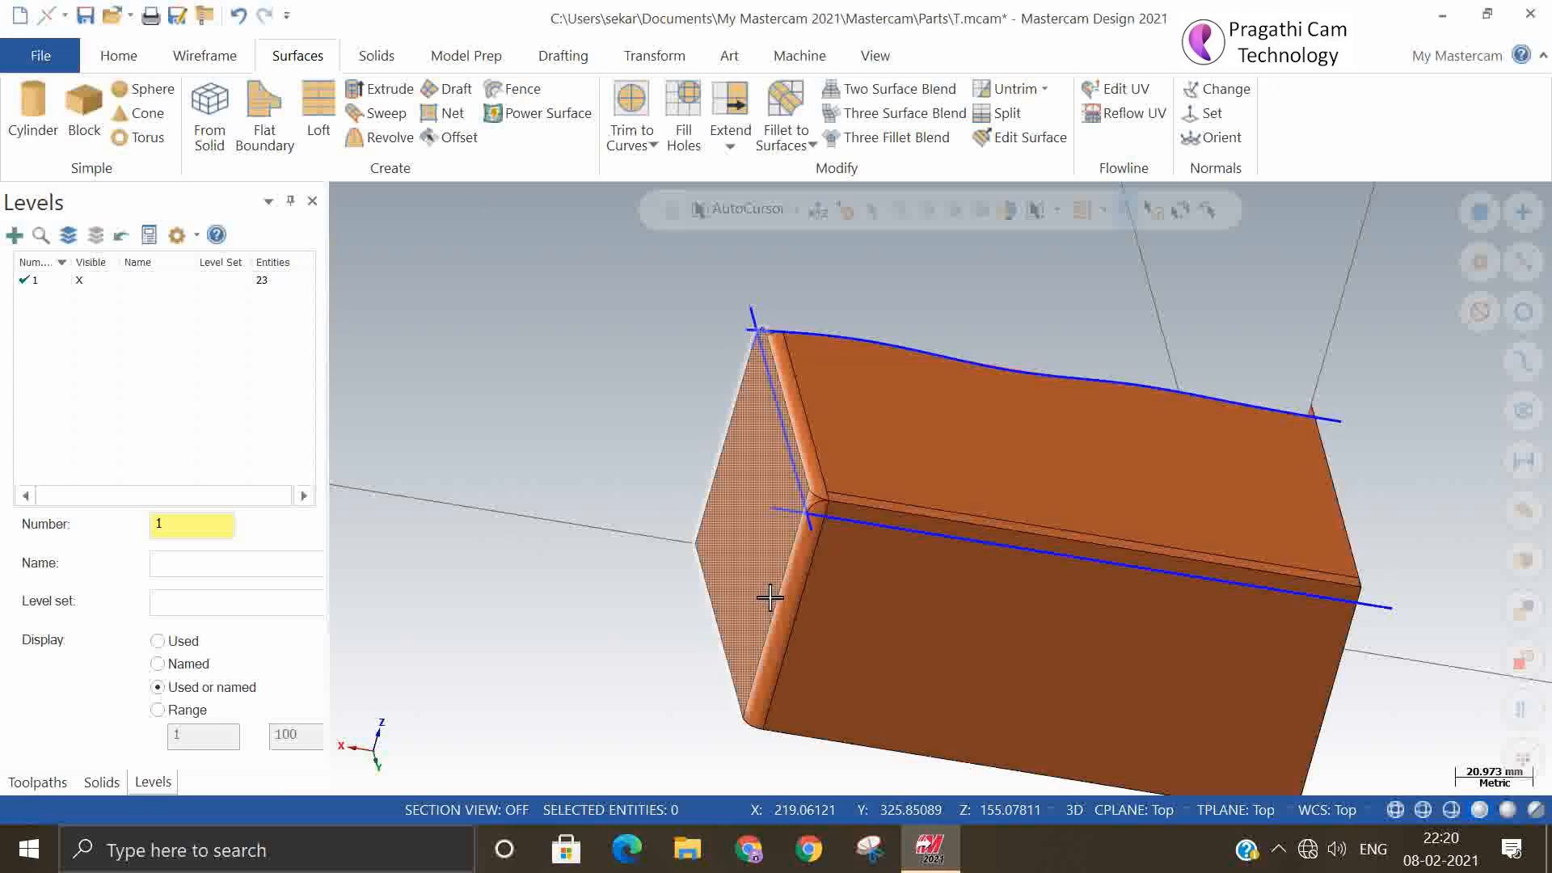
- Examine the three fillet surfaces that meet at the block's corner by highlighting each of them
scroll(851, 456, "up", 5)
middle_click_drag(845, 482, 760, 609)
left_click(756, 605)
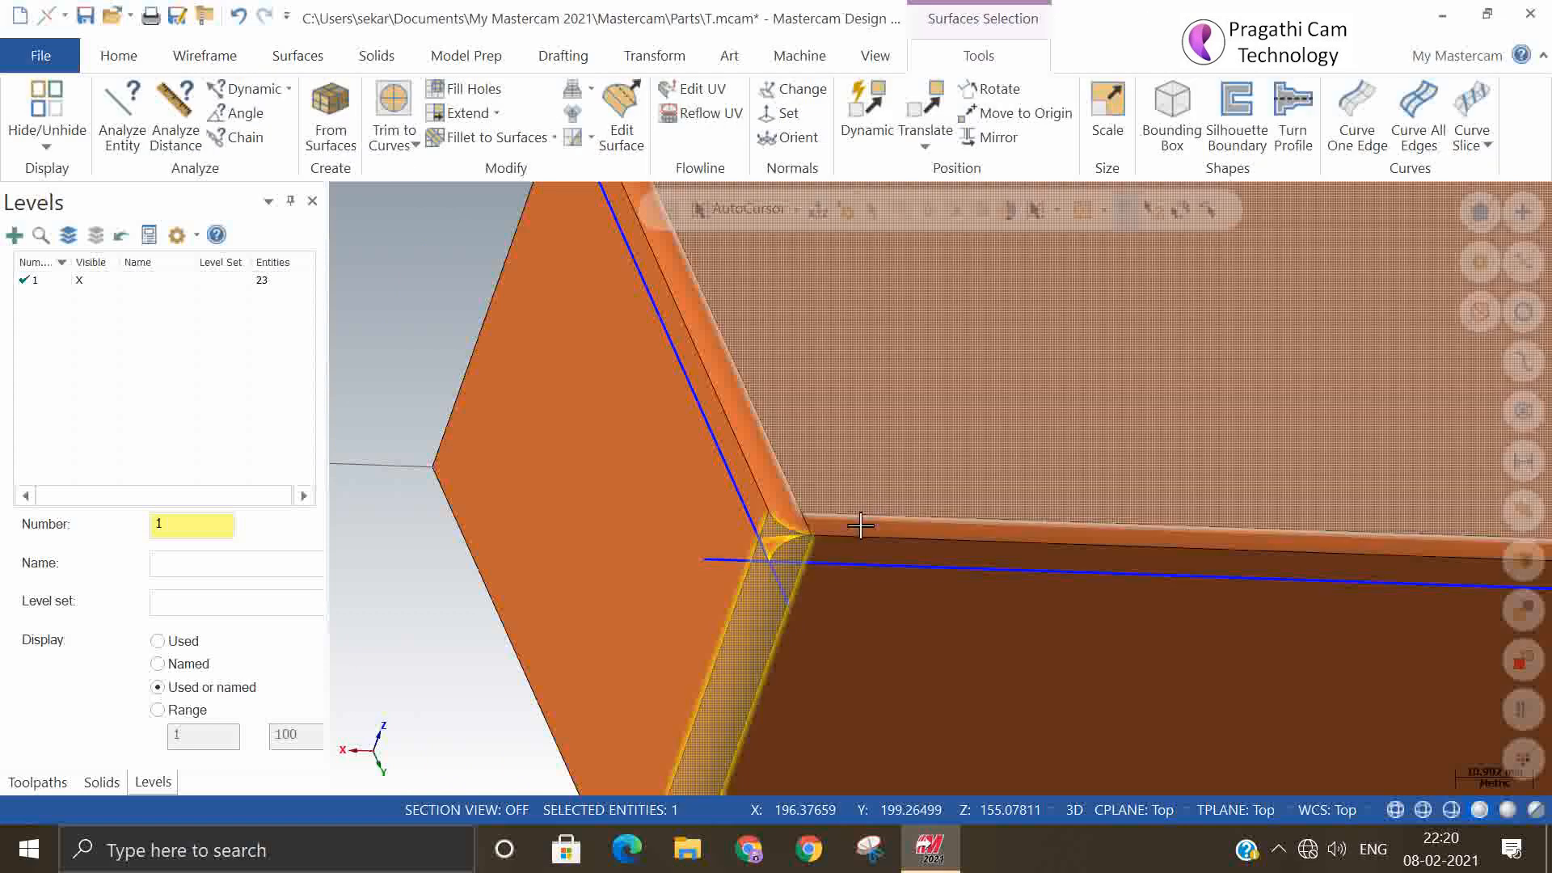
left_click(855, 537)
left_click(778, 498)
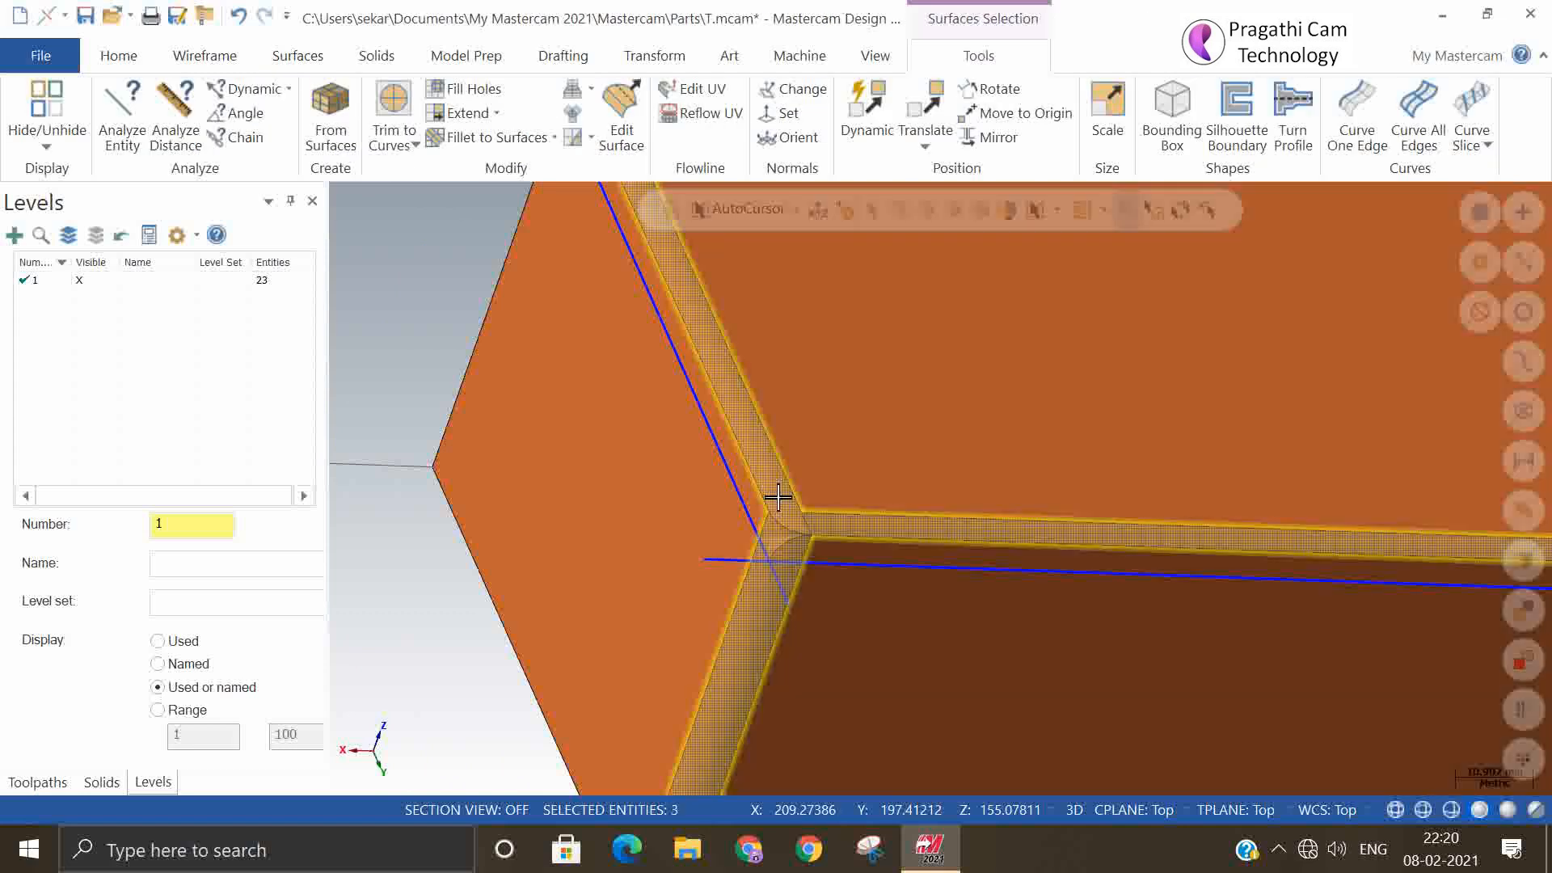
key("Escape")
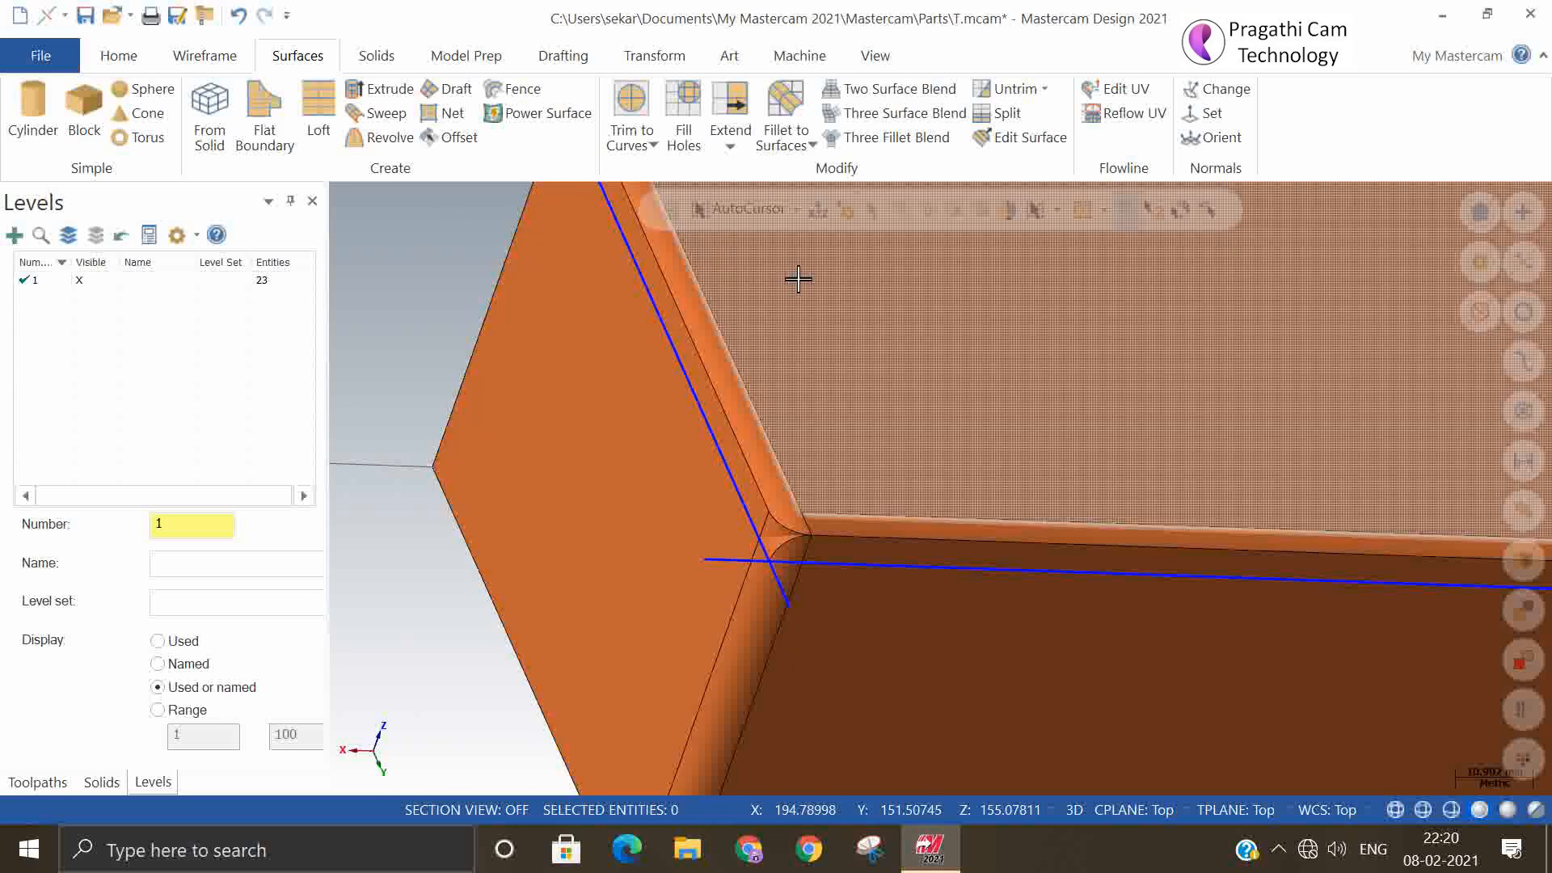
- Create a Three Fillet Blend across the three fillets meeting at the corner, using 3 Sides with surface trimming
left_click(904, 144)
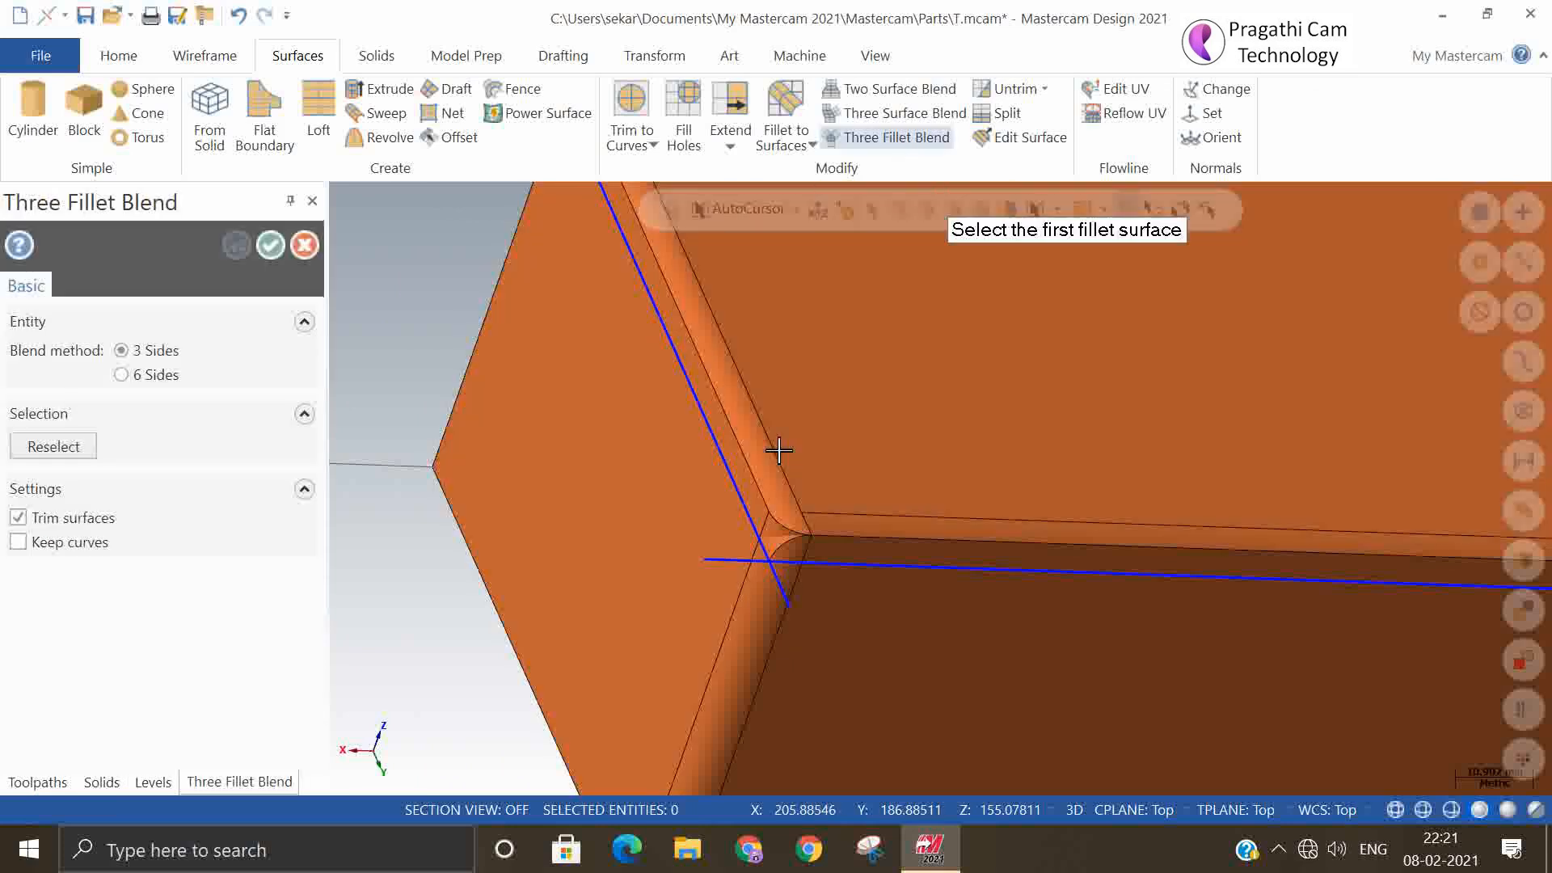
left_click(764, 463)
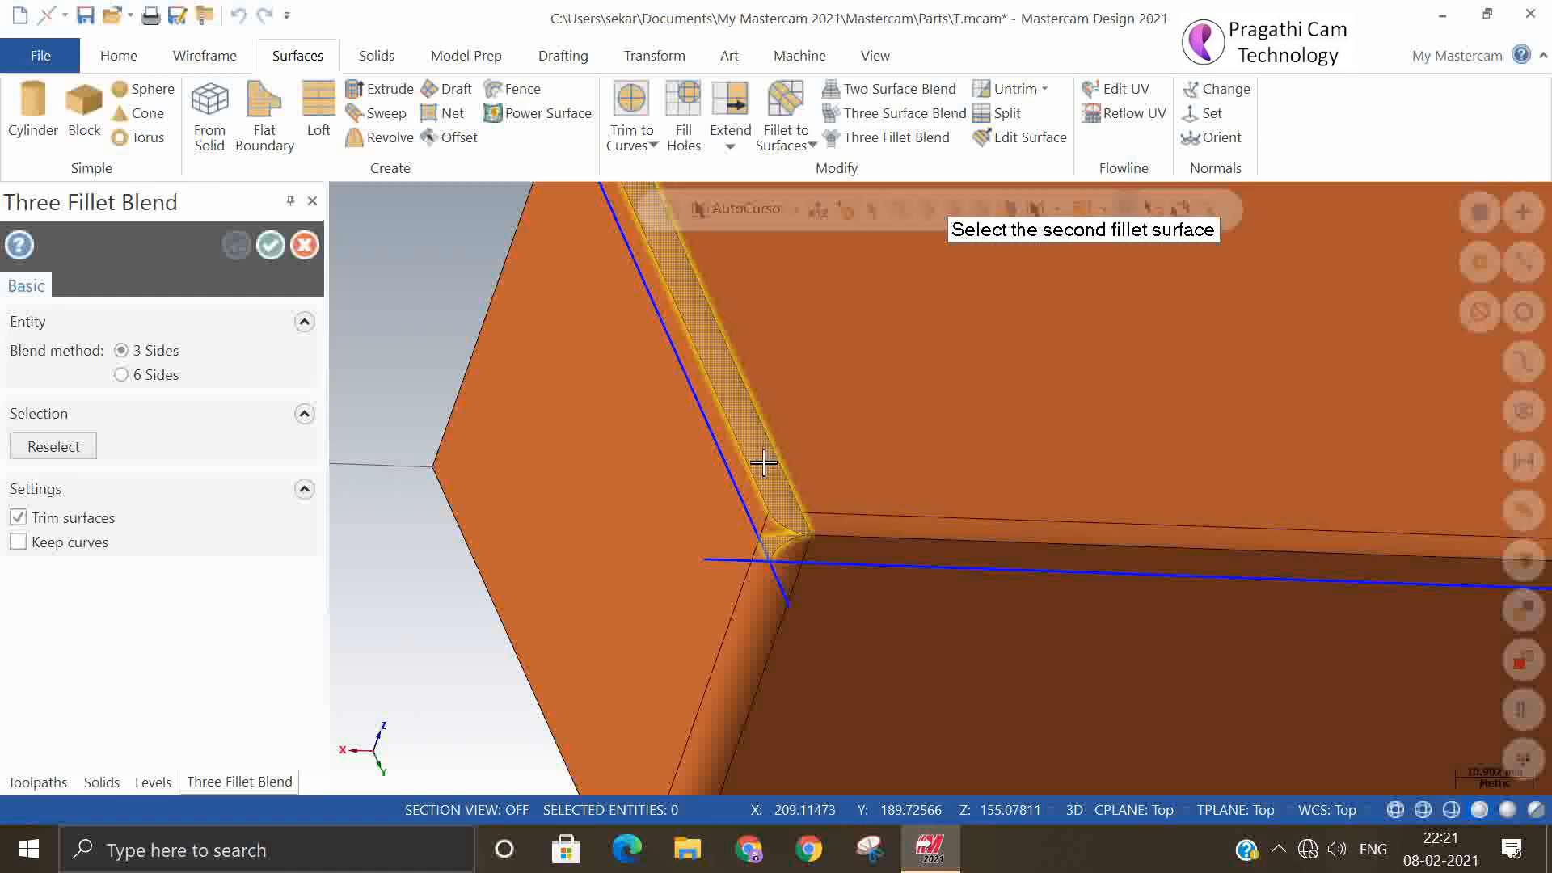
left_click(763, 612)
left_click(902, 527)
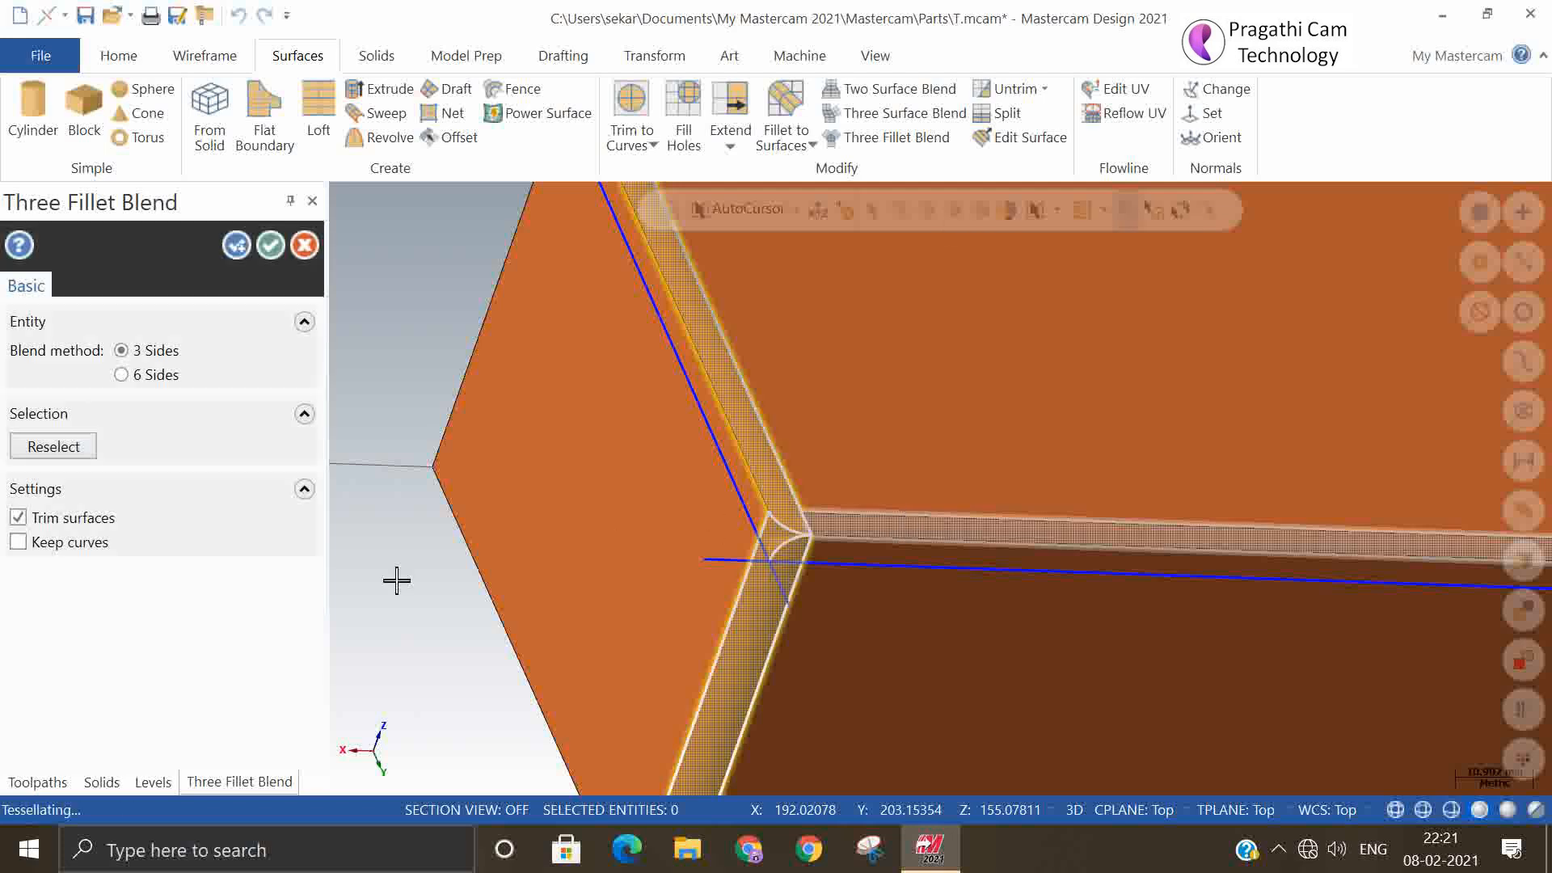
left_click(270, 245)
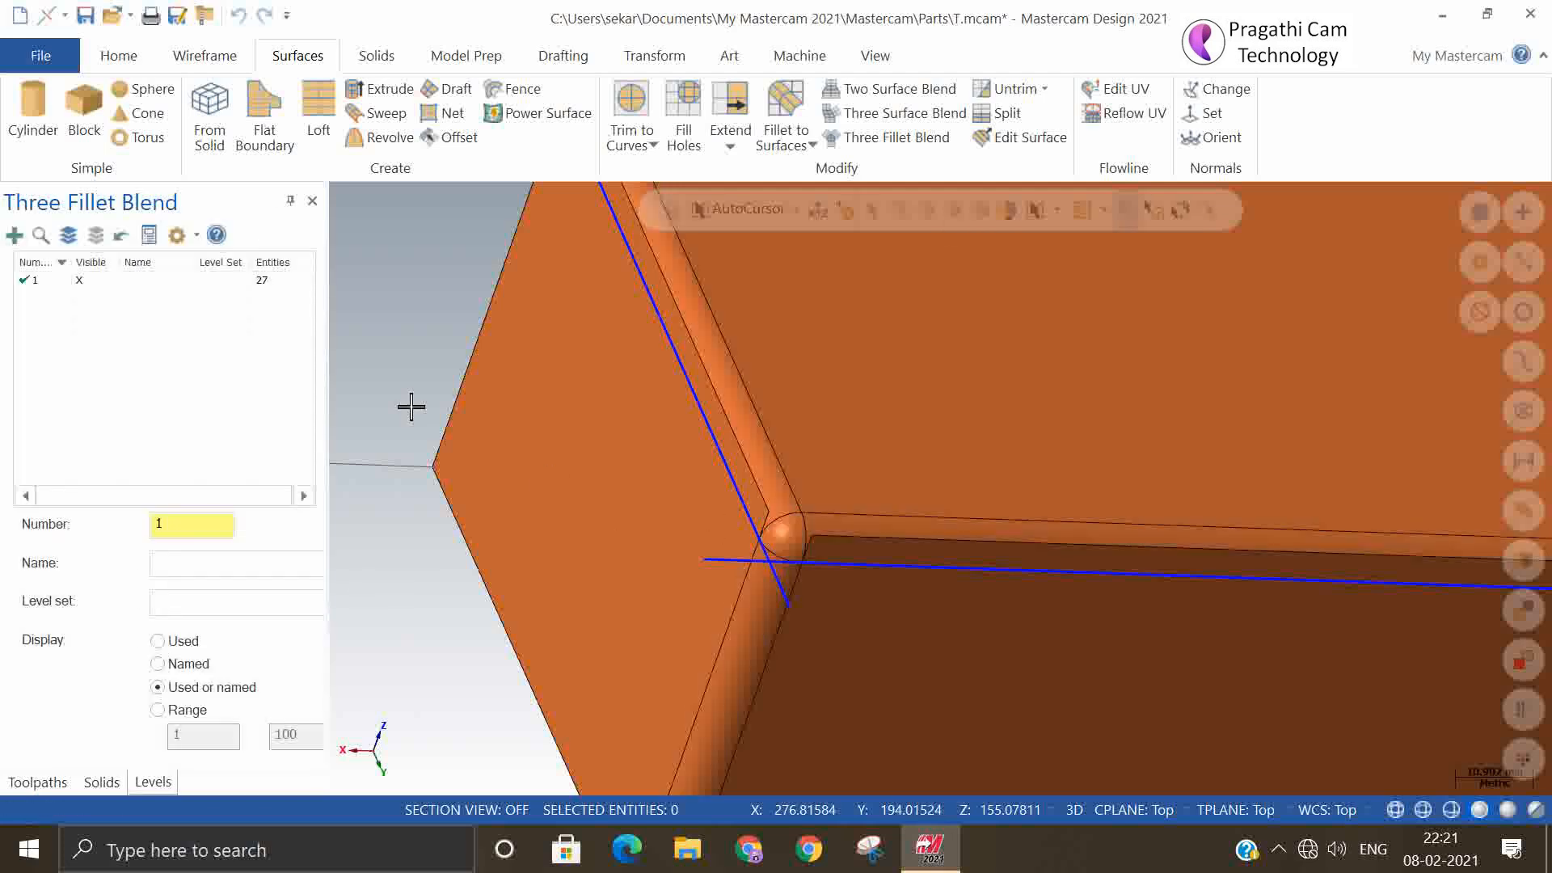
- Isolate the corner blend with its three adjoining fillets to examine the joint, and restore the hidden geometry
scroll(794, 530, "up", 4)
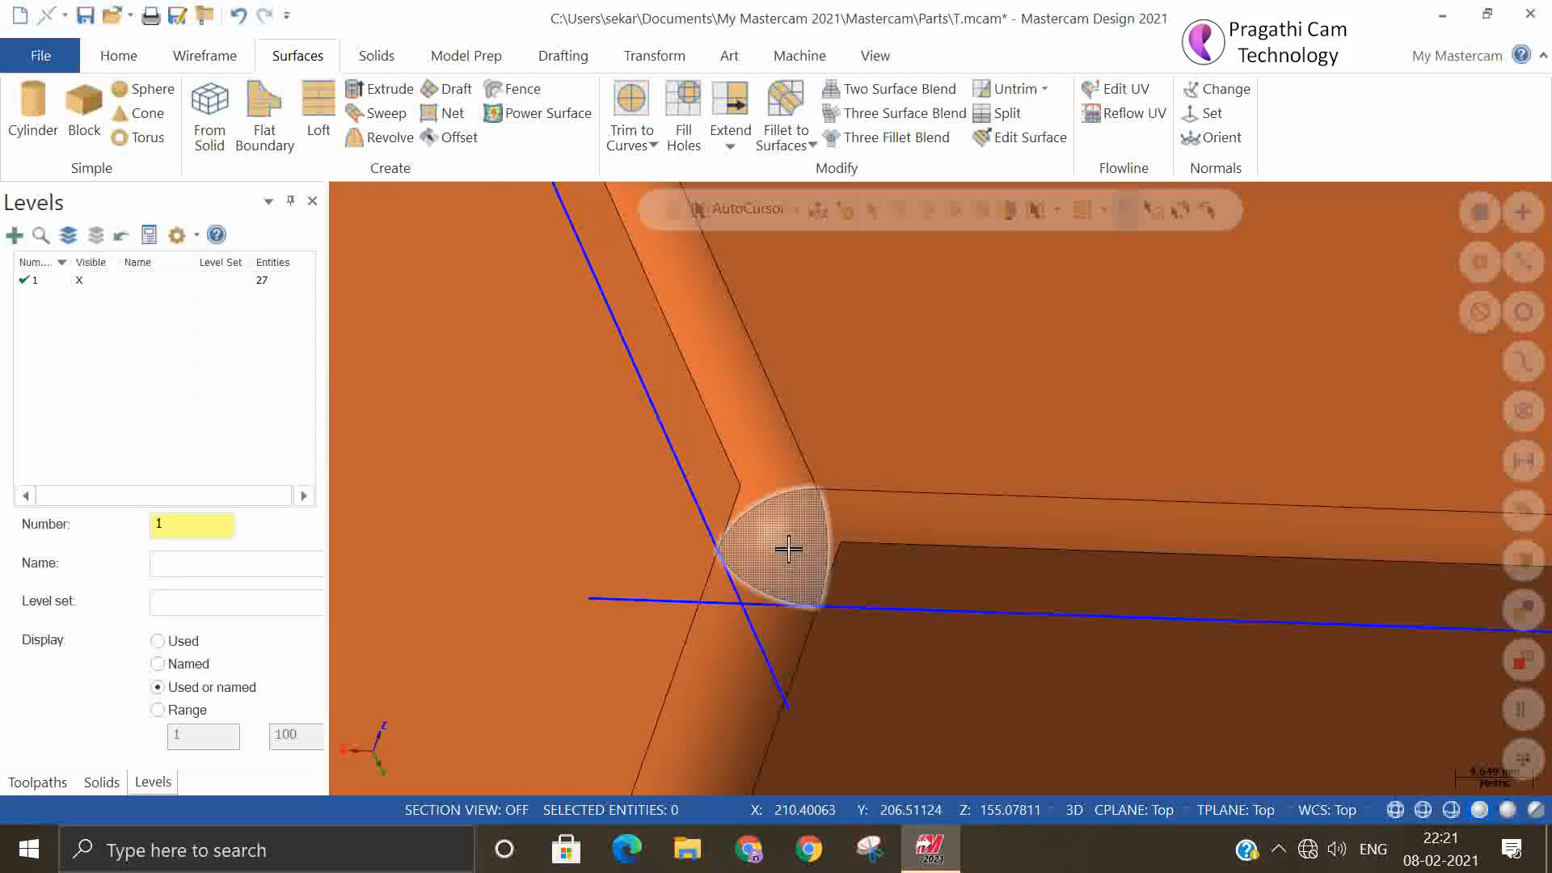
left_click(791, 545)
left_click(865, 520)
left_click(763, 452)
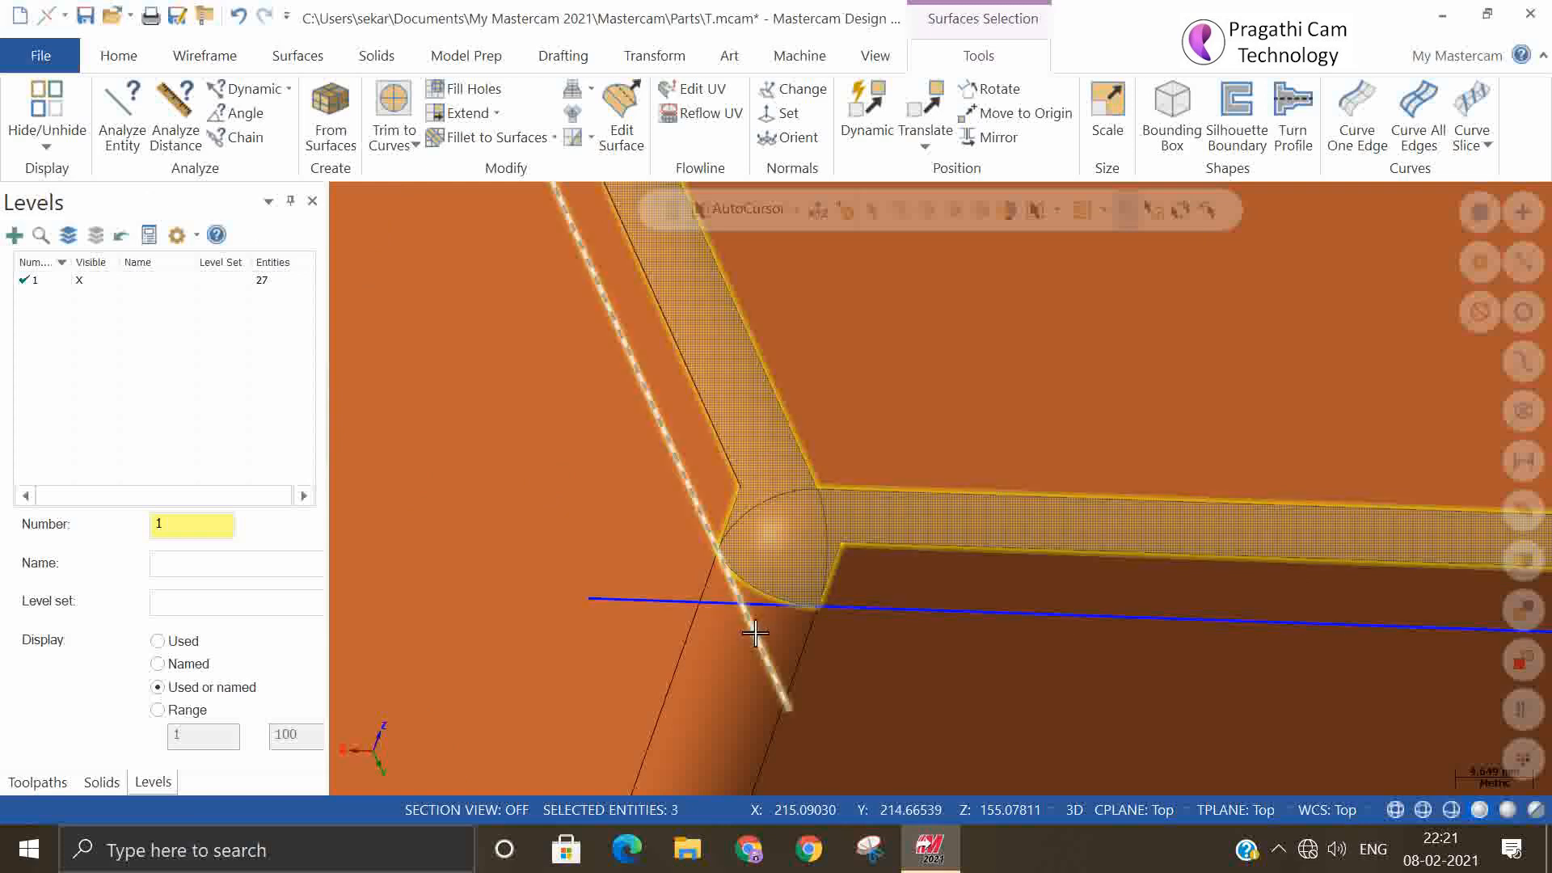
key("Escape")
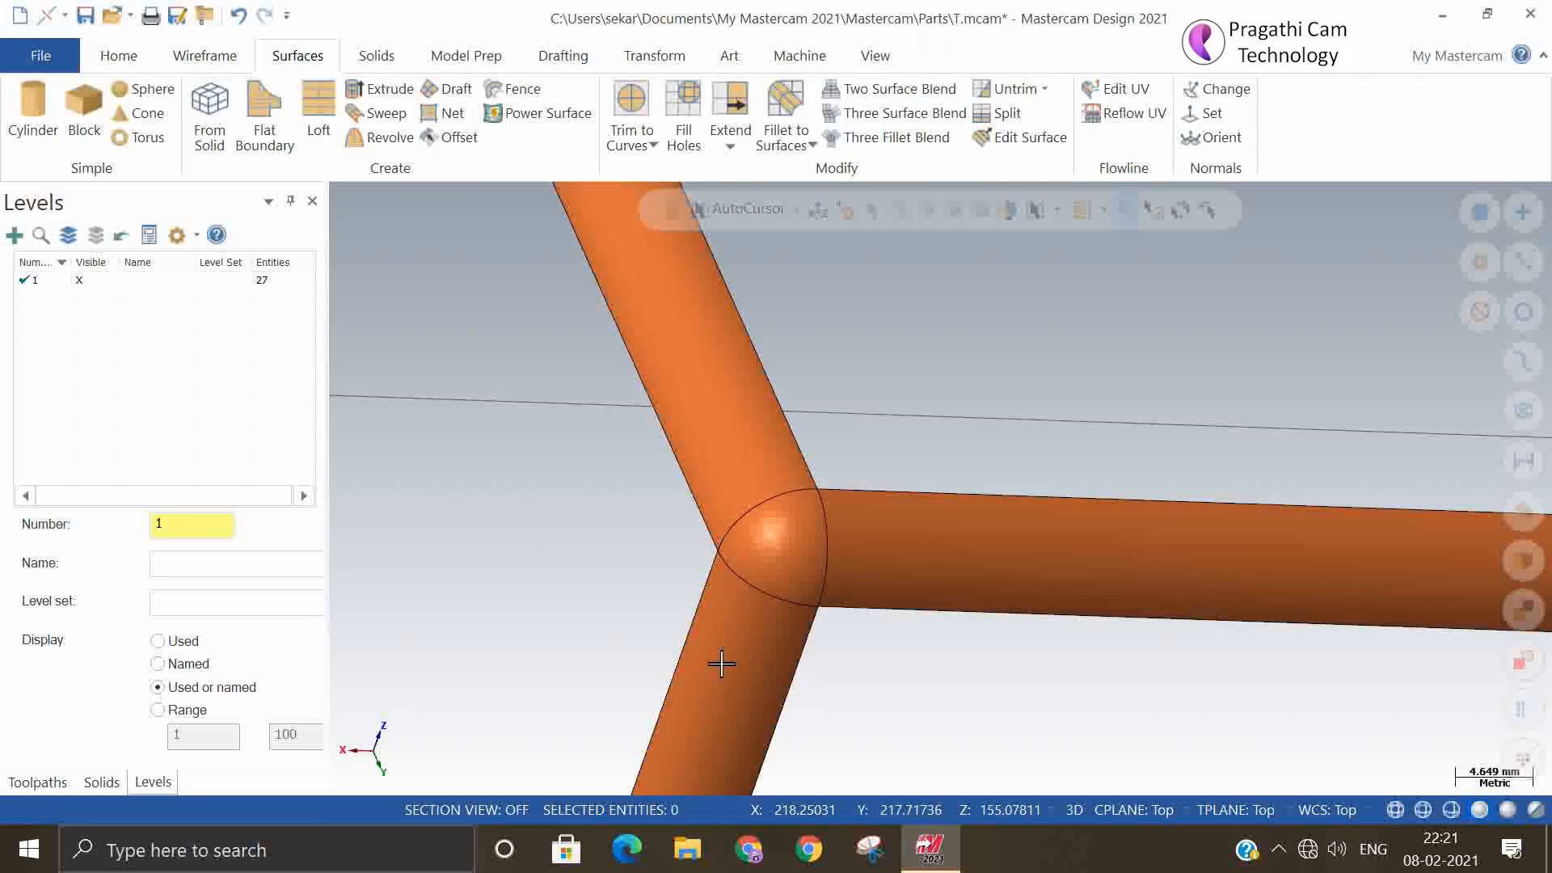
mouse_move(809, 632)
middle_mouse_down()
mouse_move(911, 648)
mouse_move(748, 641)
mouse_move(818, 608)
middle_mouse_up()
key("alt+e")
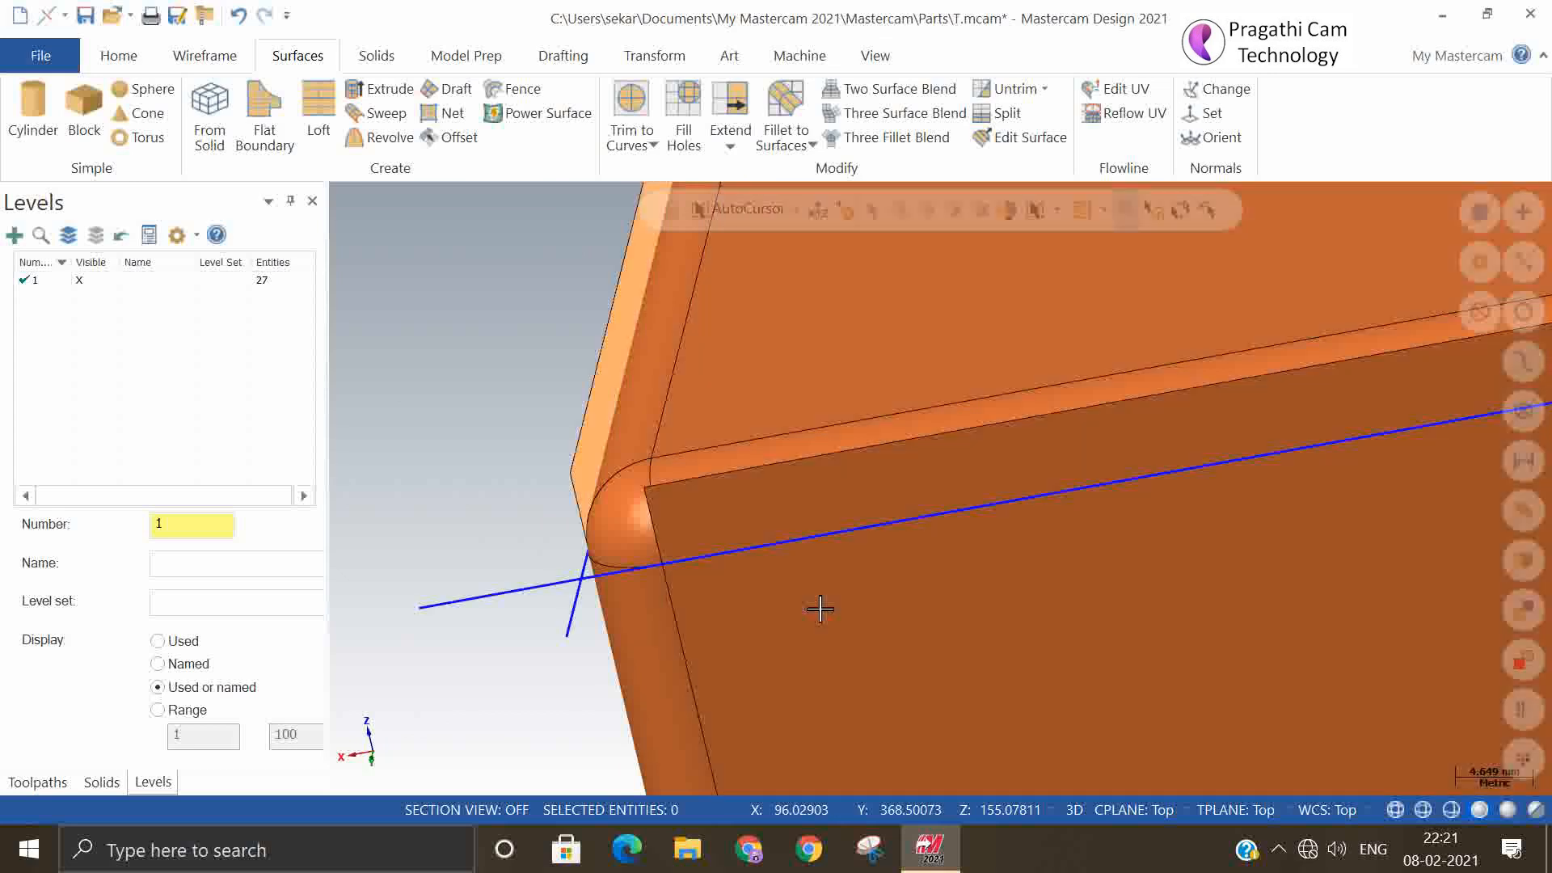
scroll(820, 609, "down", 3)
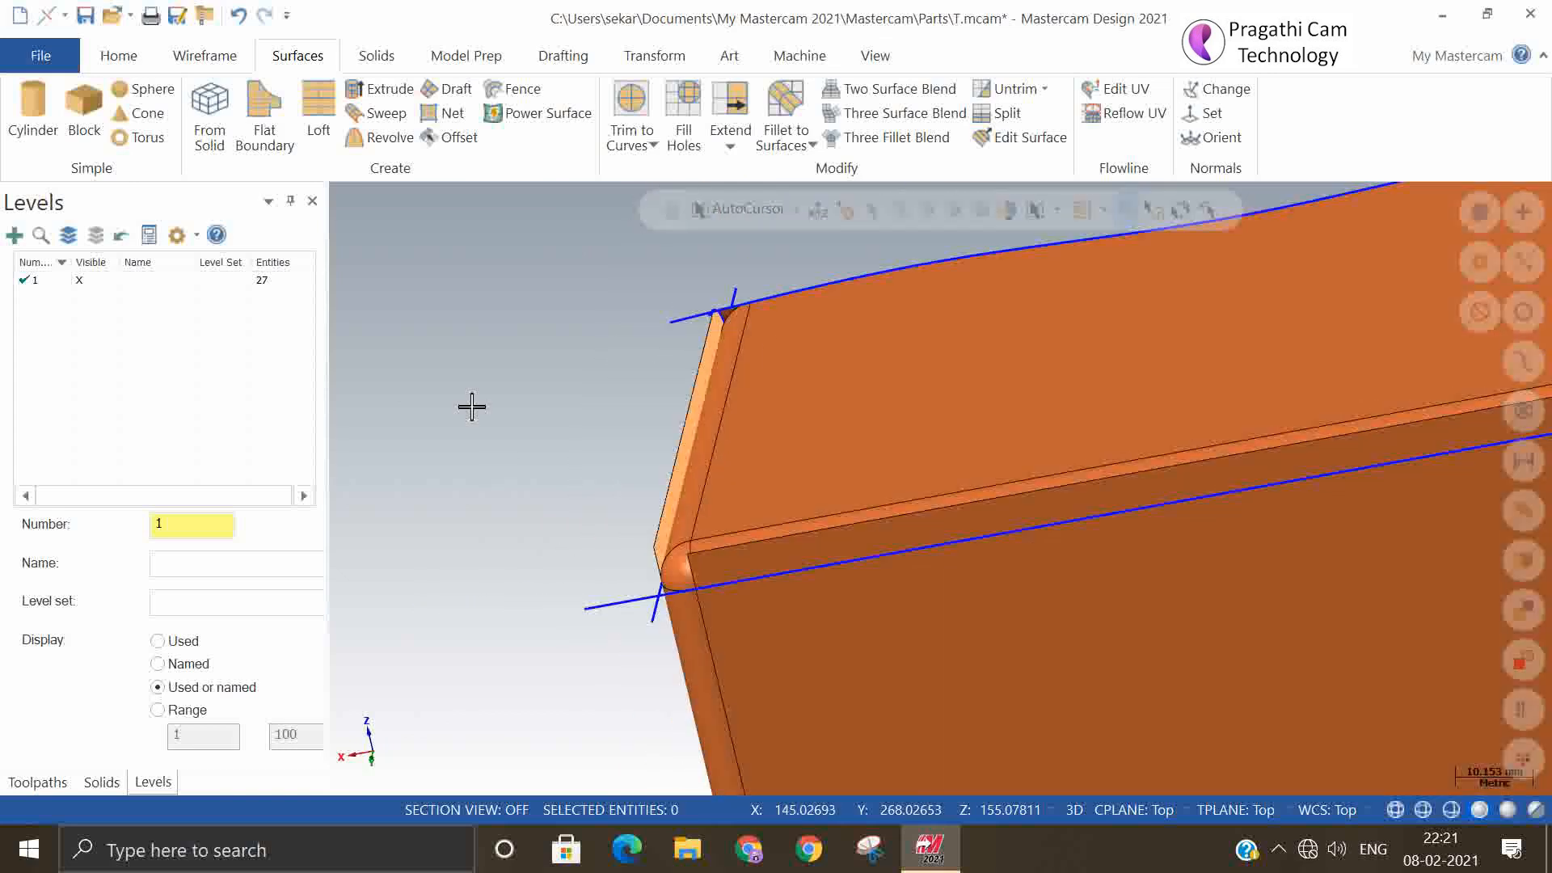
right_click(472, 407)
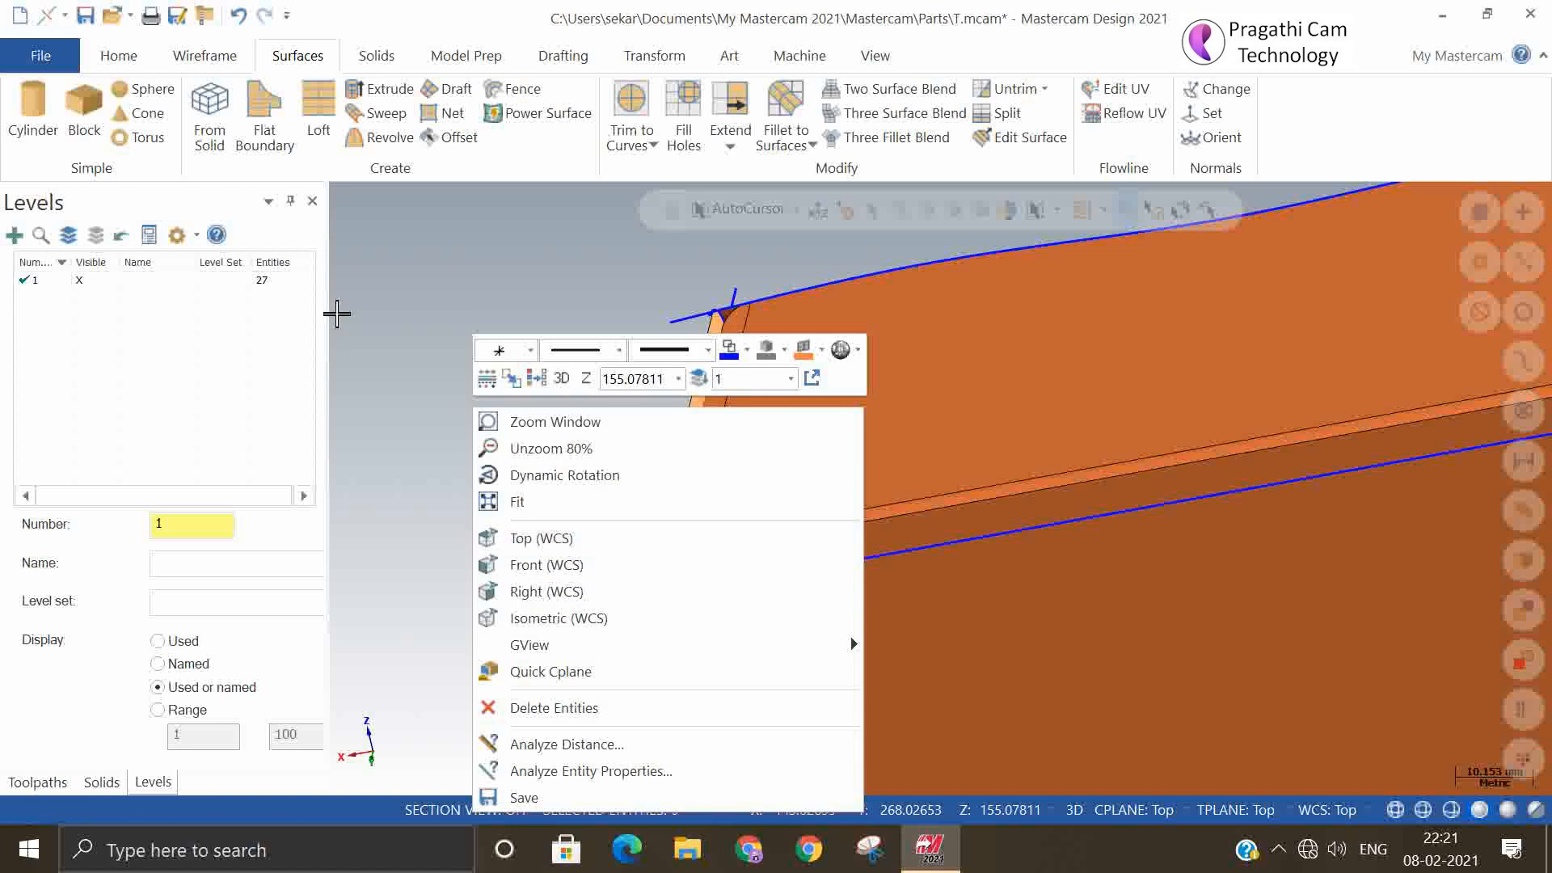
- Start a new part file without saving the changes to T.mcam, and set the Top view
left_click(396, 303)
middle_click_drag(556, 565, 574, 495)
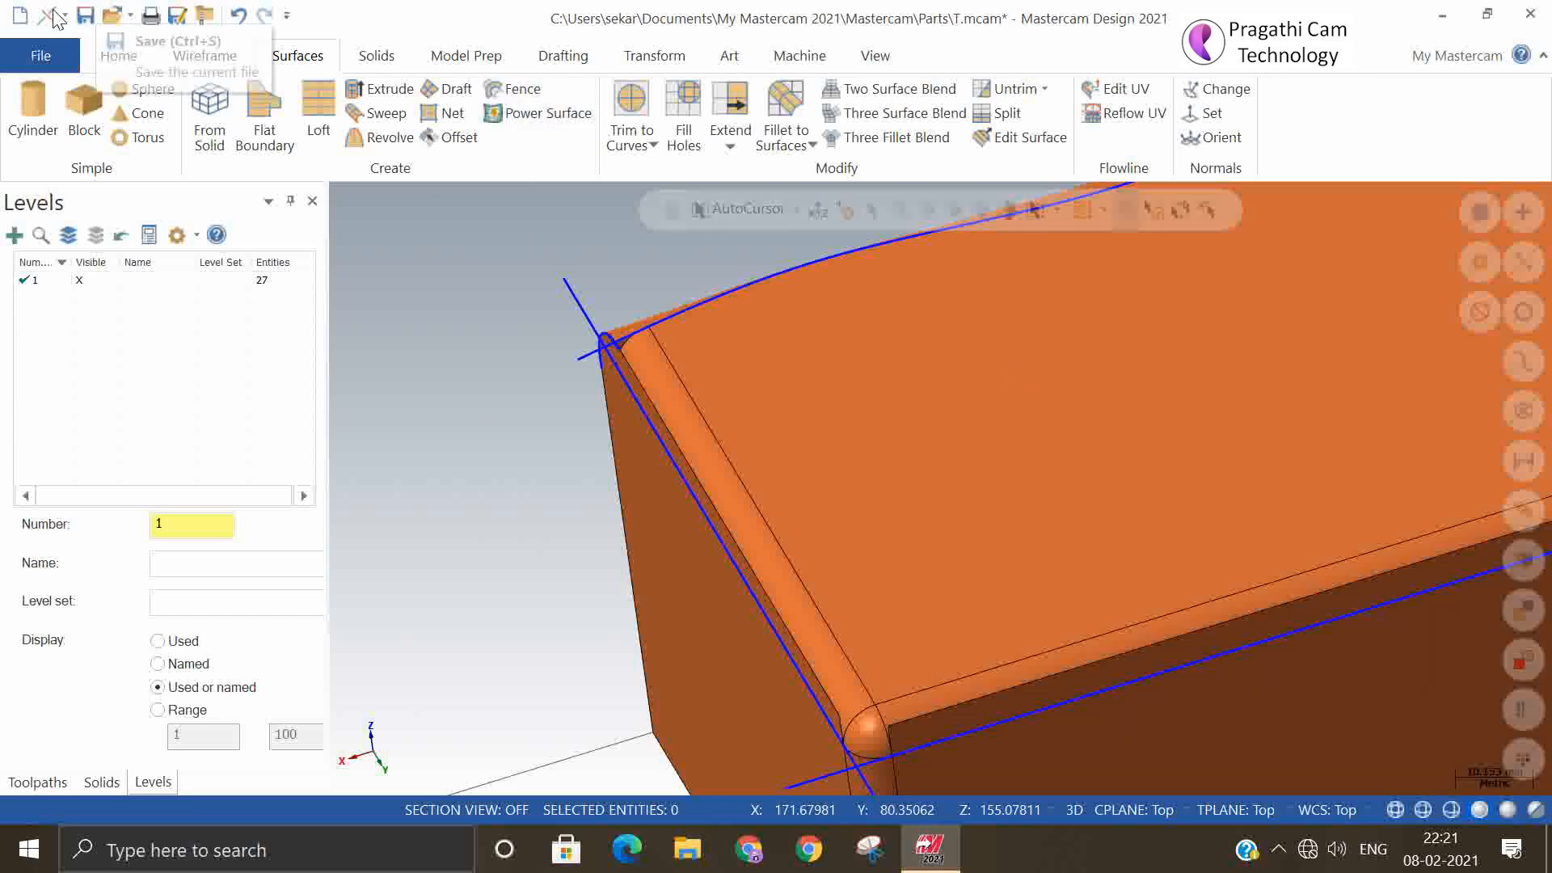
left_click(20, 15)
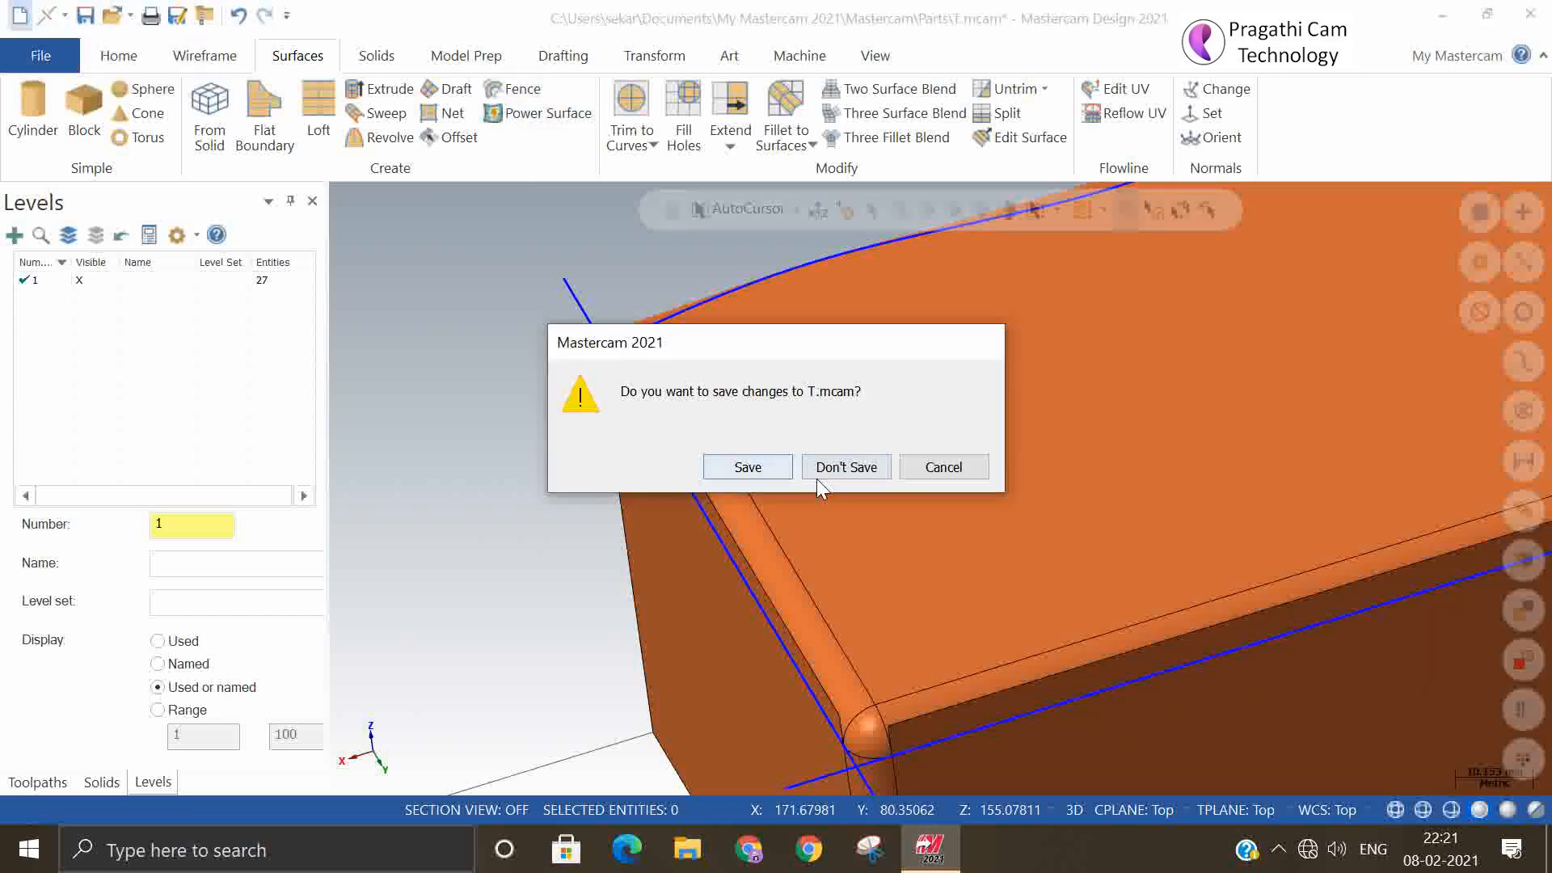
left_click(818, 475)
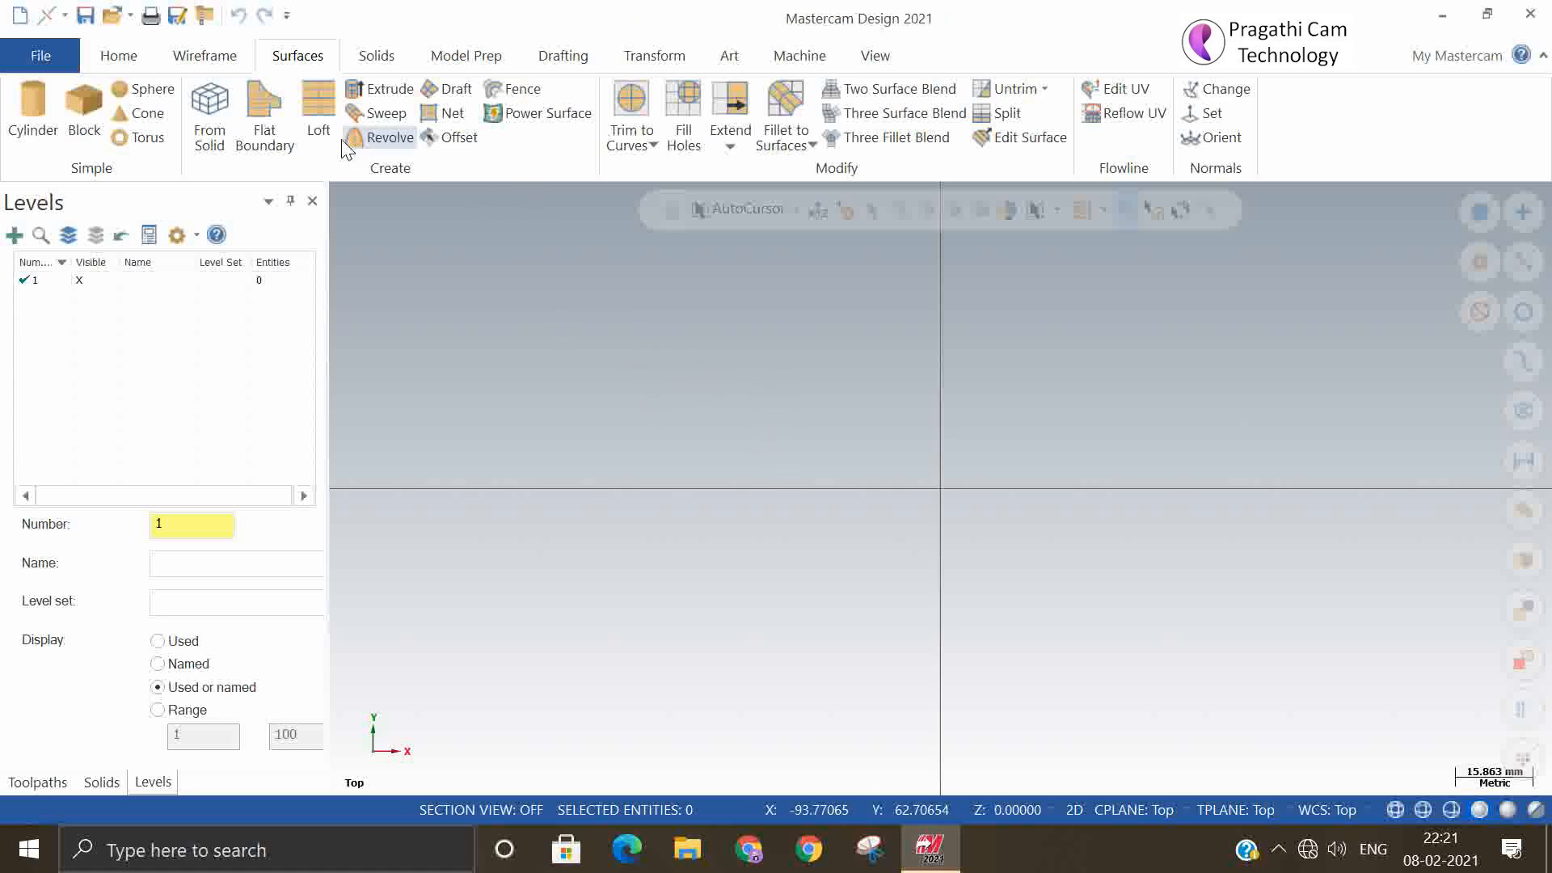
right_click(677, 424)
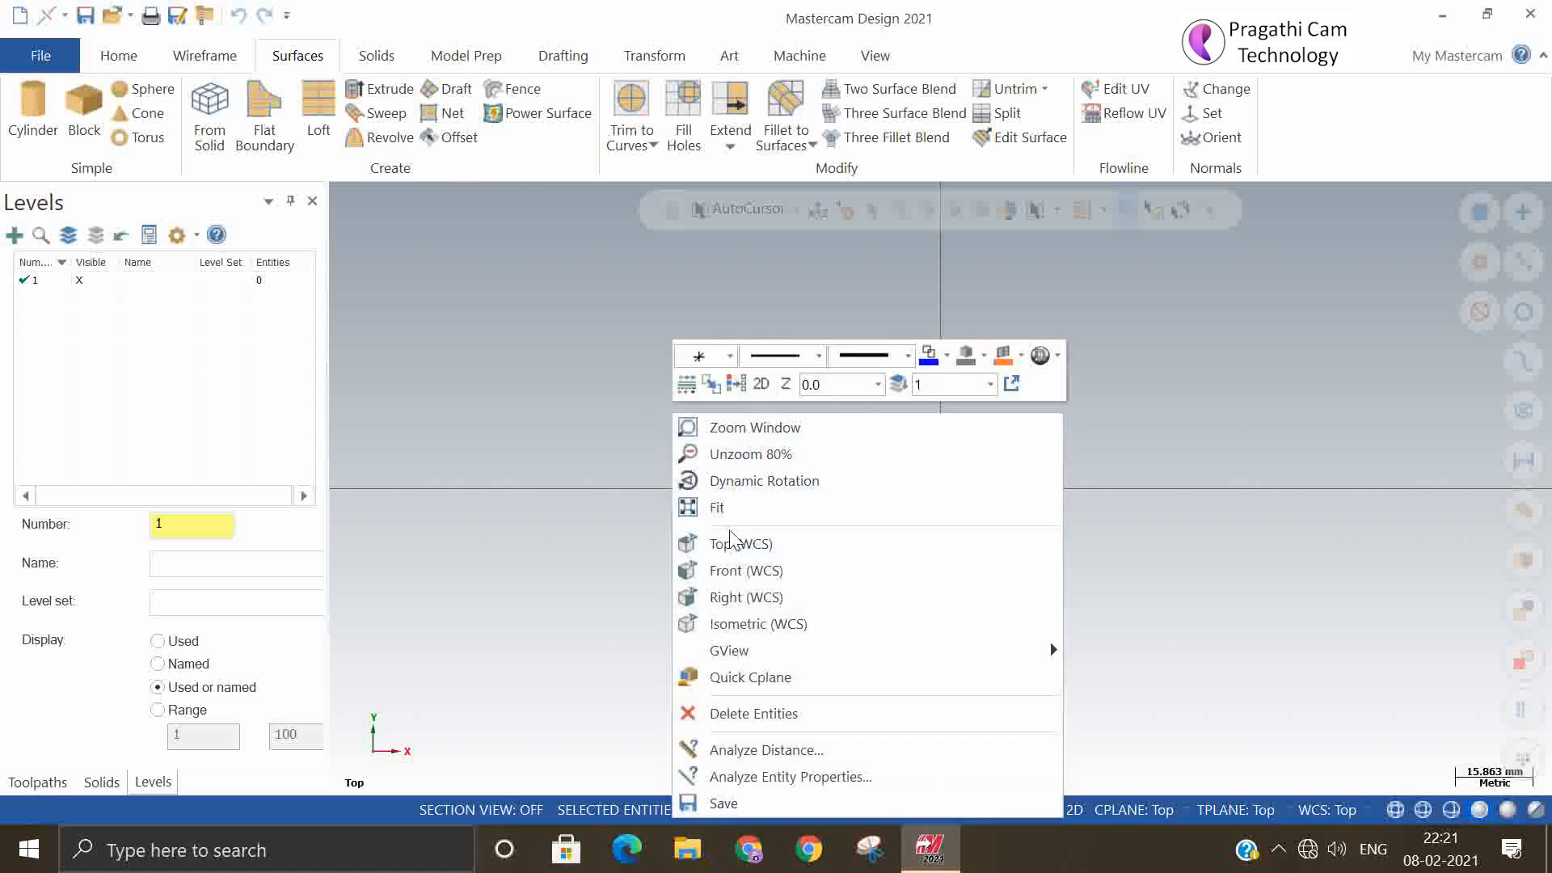
left_click(738, 542)
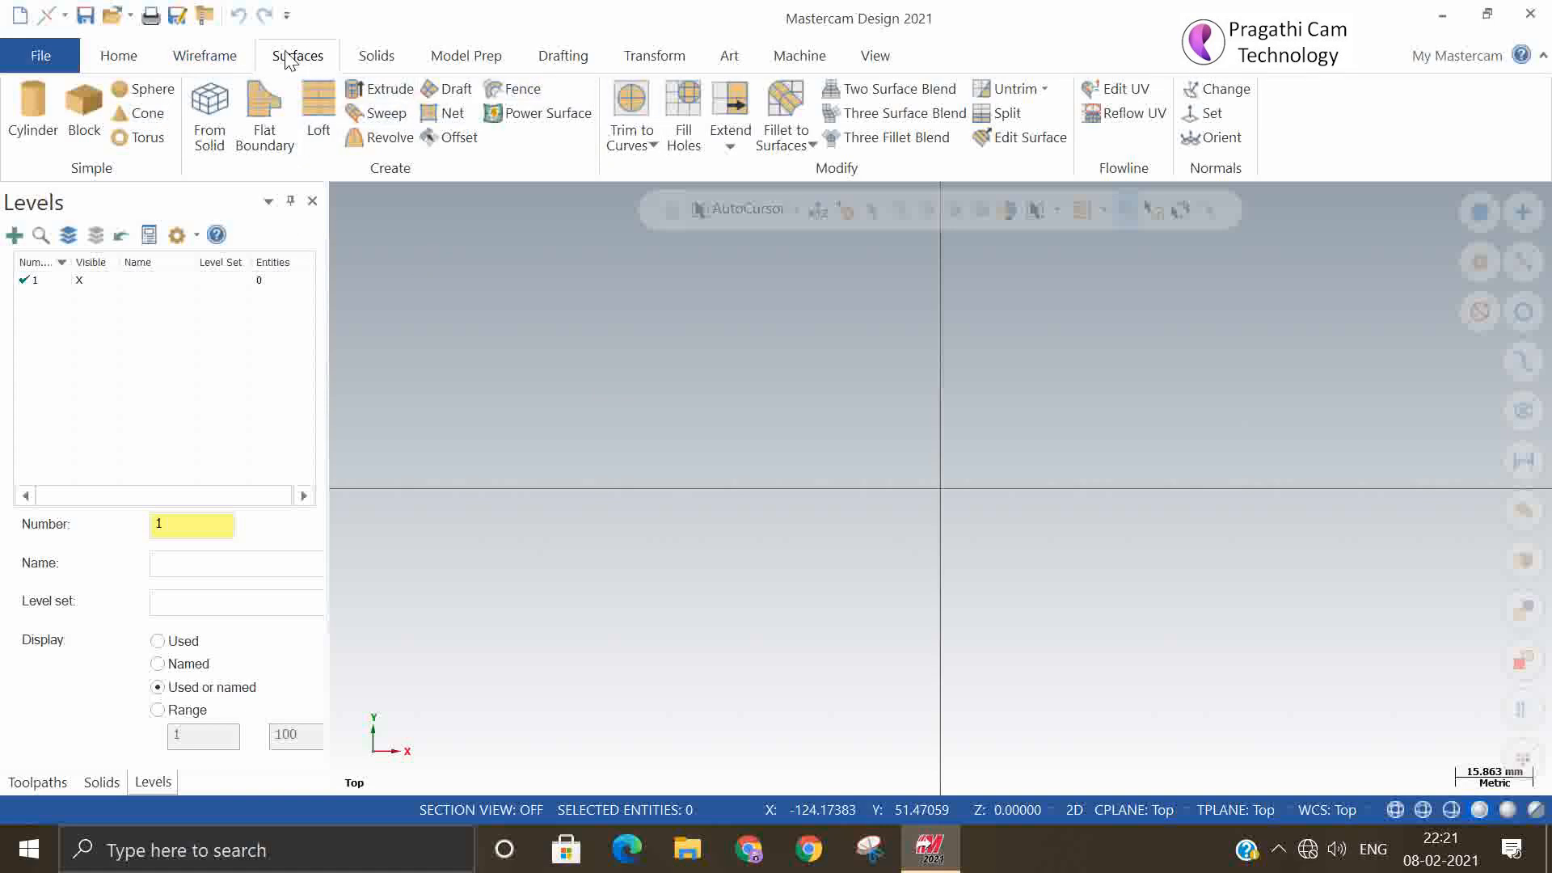
- Draw a center-anchored rectangle about 21.5 mm wide and 28.4 mm high, just left of the vertical axis, with Create surface enabled
left_click(194, 57)
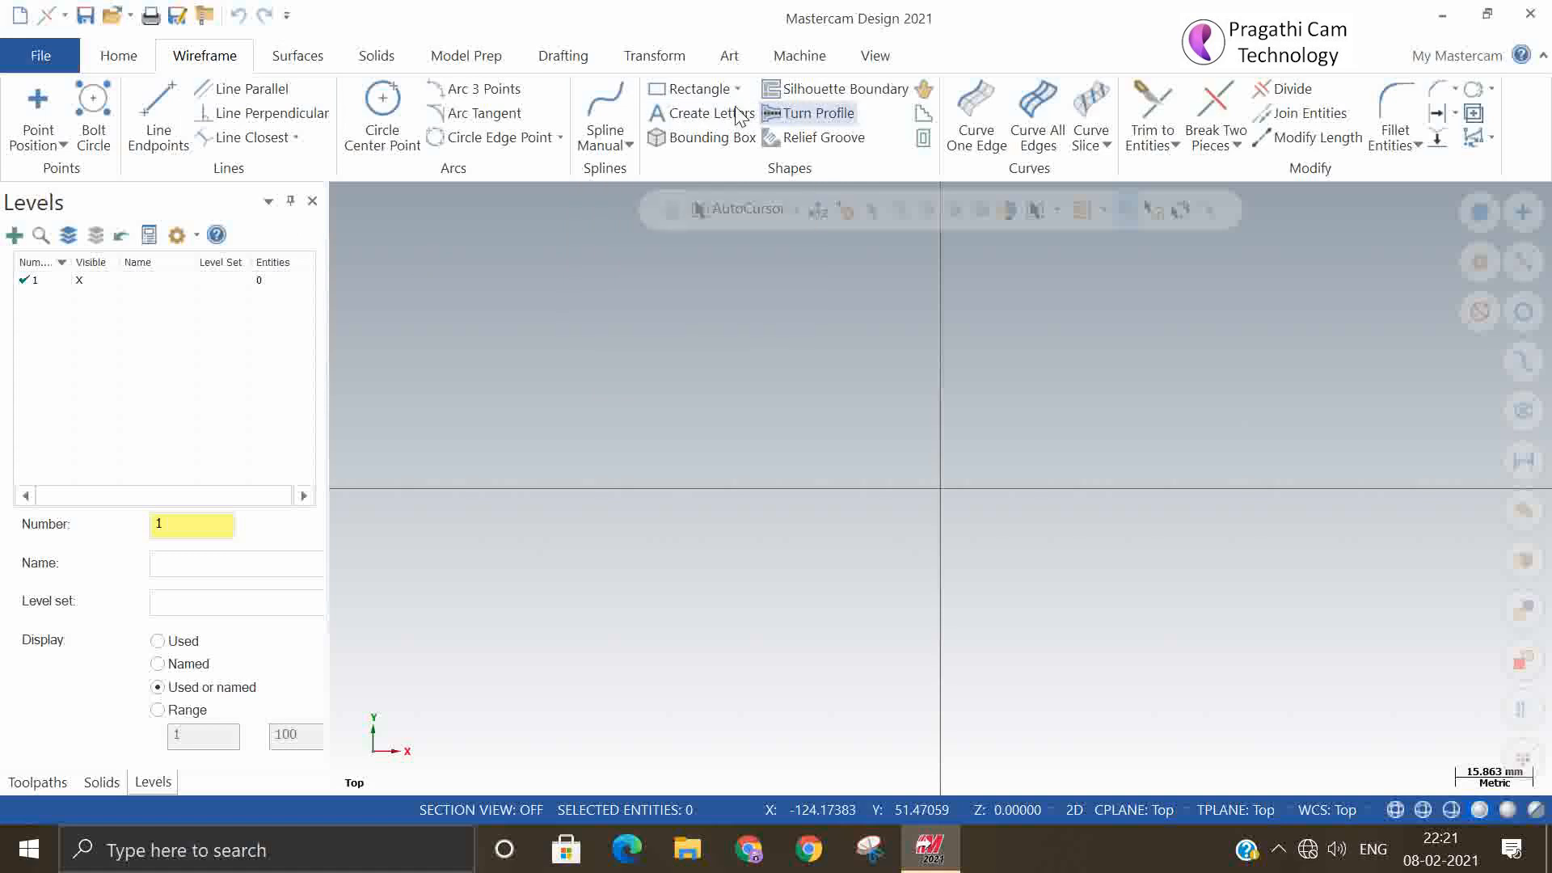
left_click(685, 93)
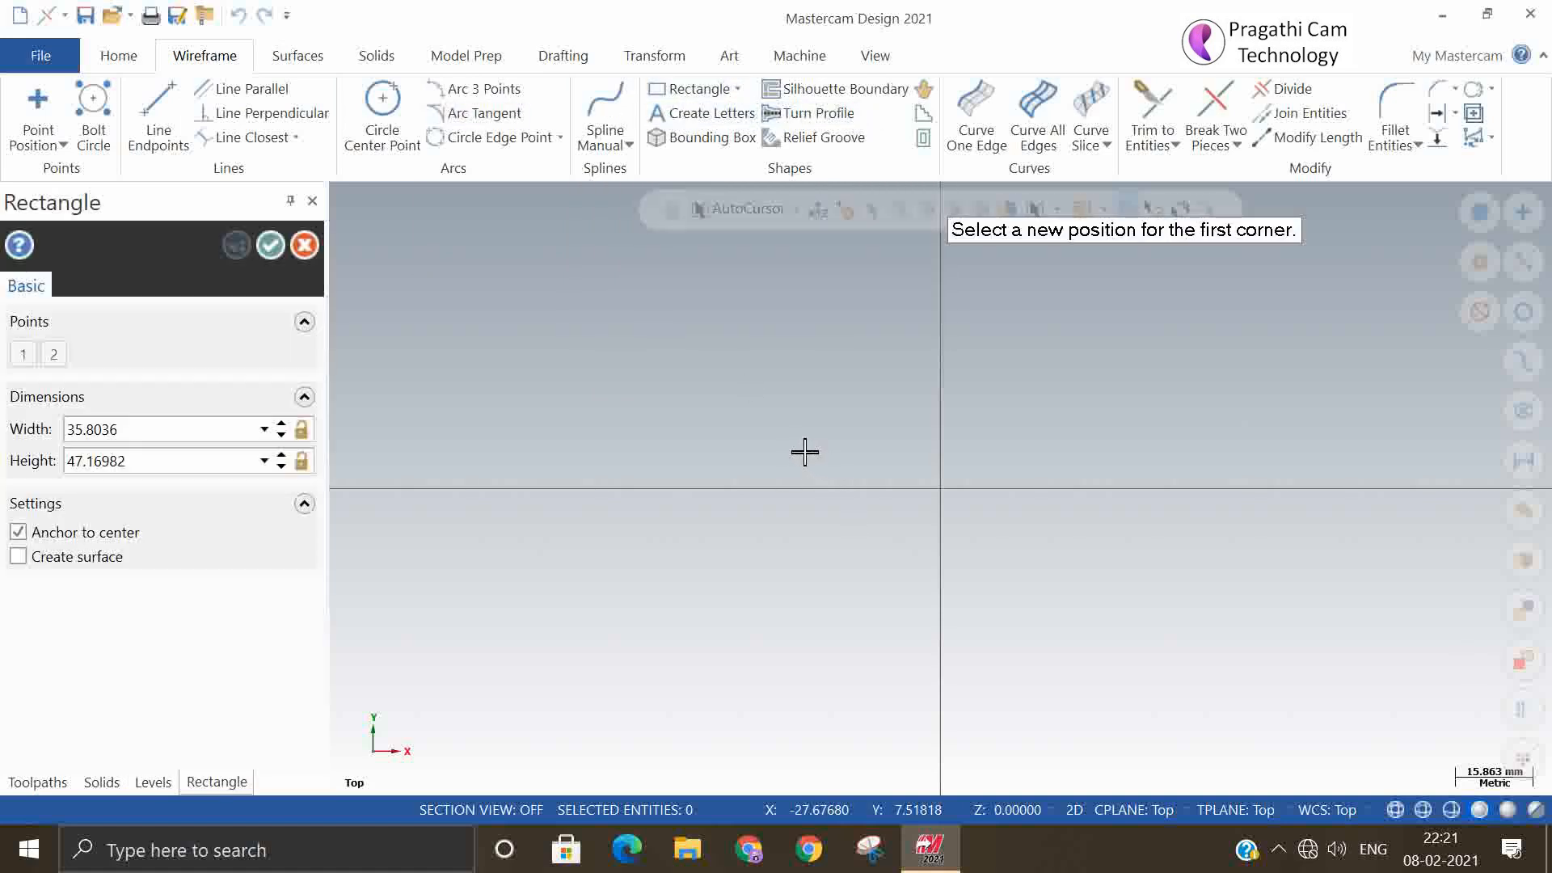
left_click(805, 452)
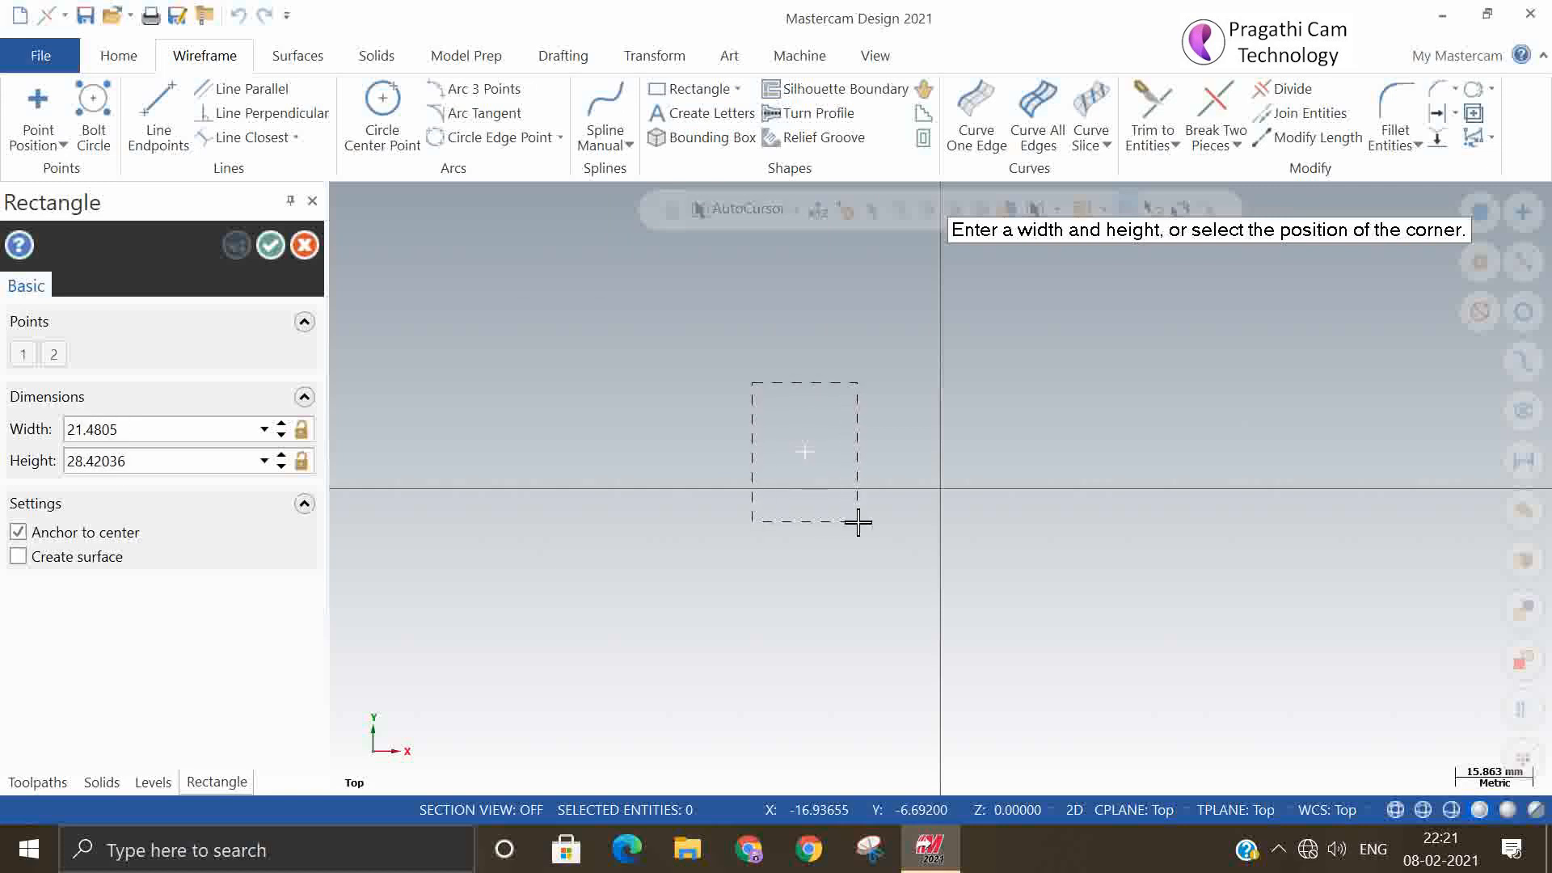
left_click(858, 522)
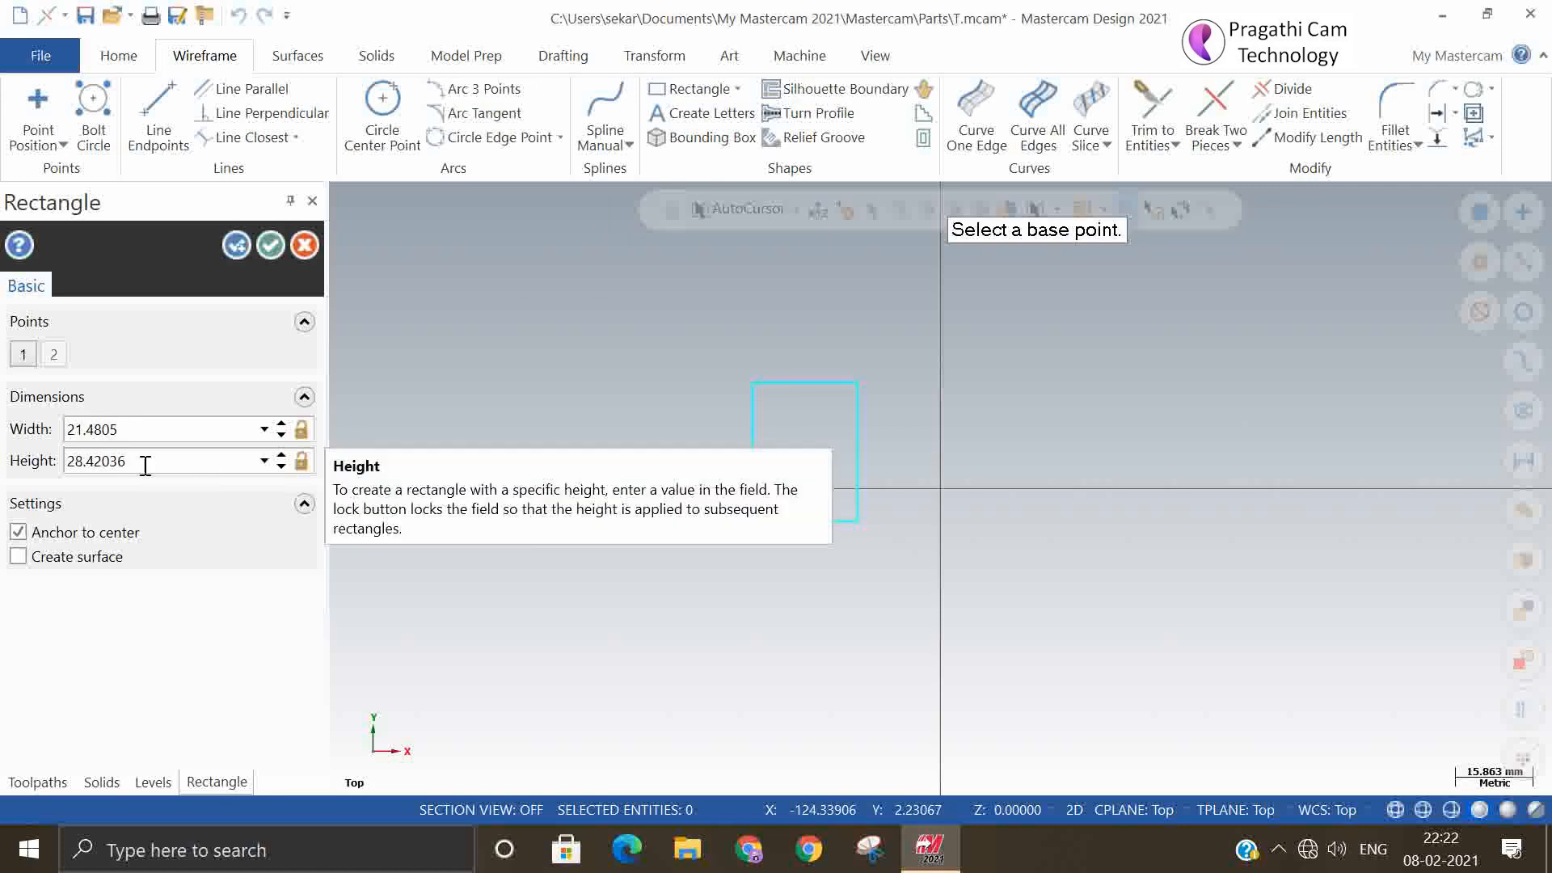
left_click(73, 557)
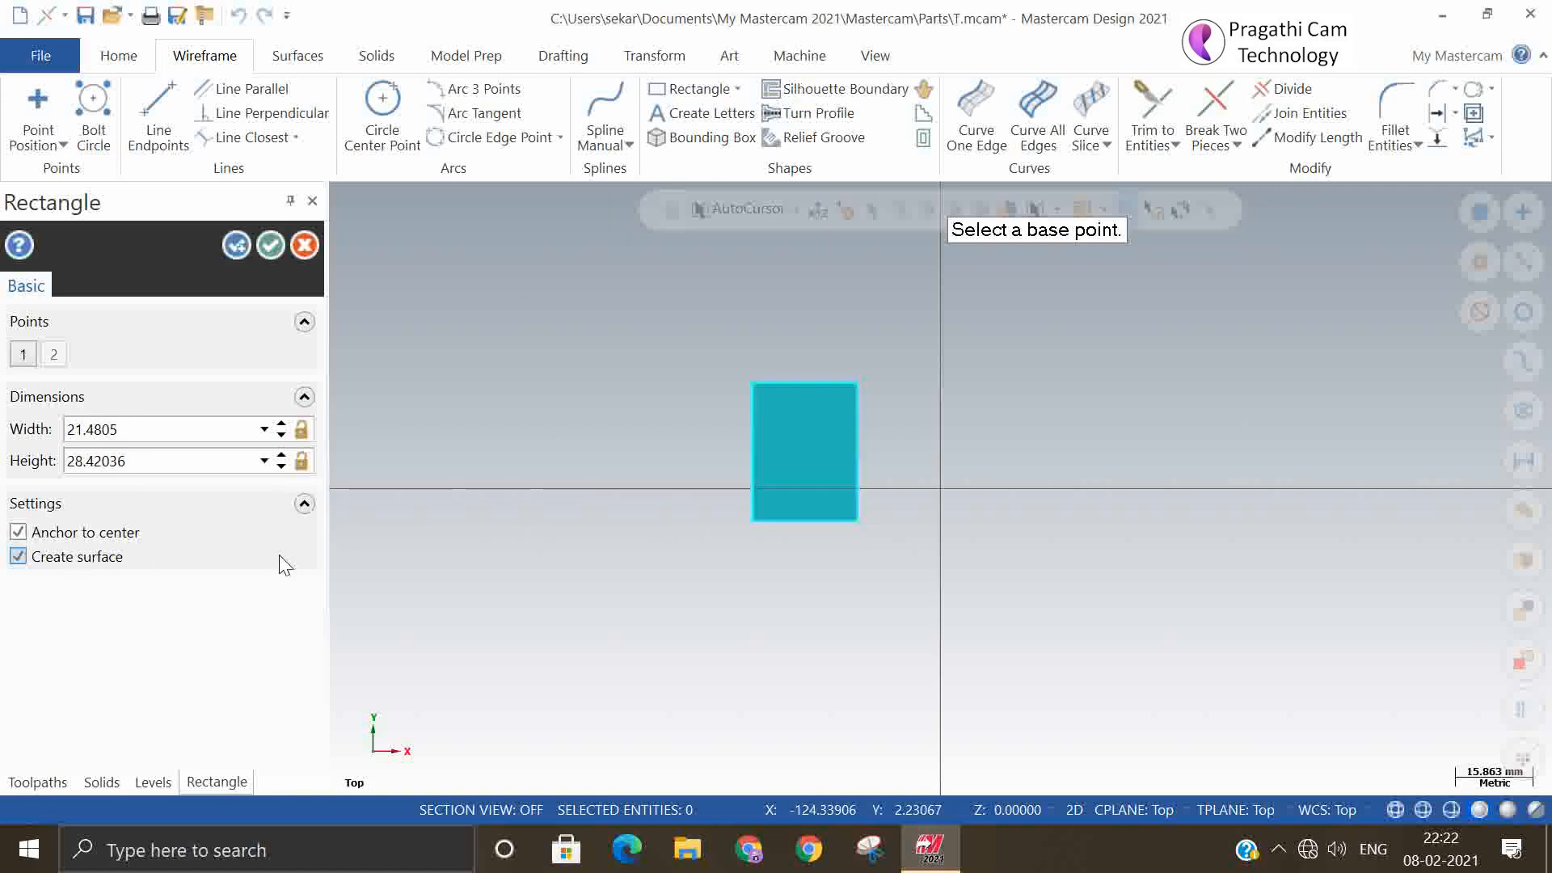
left_click(273, 245)
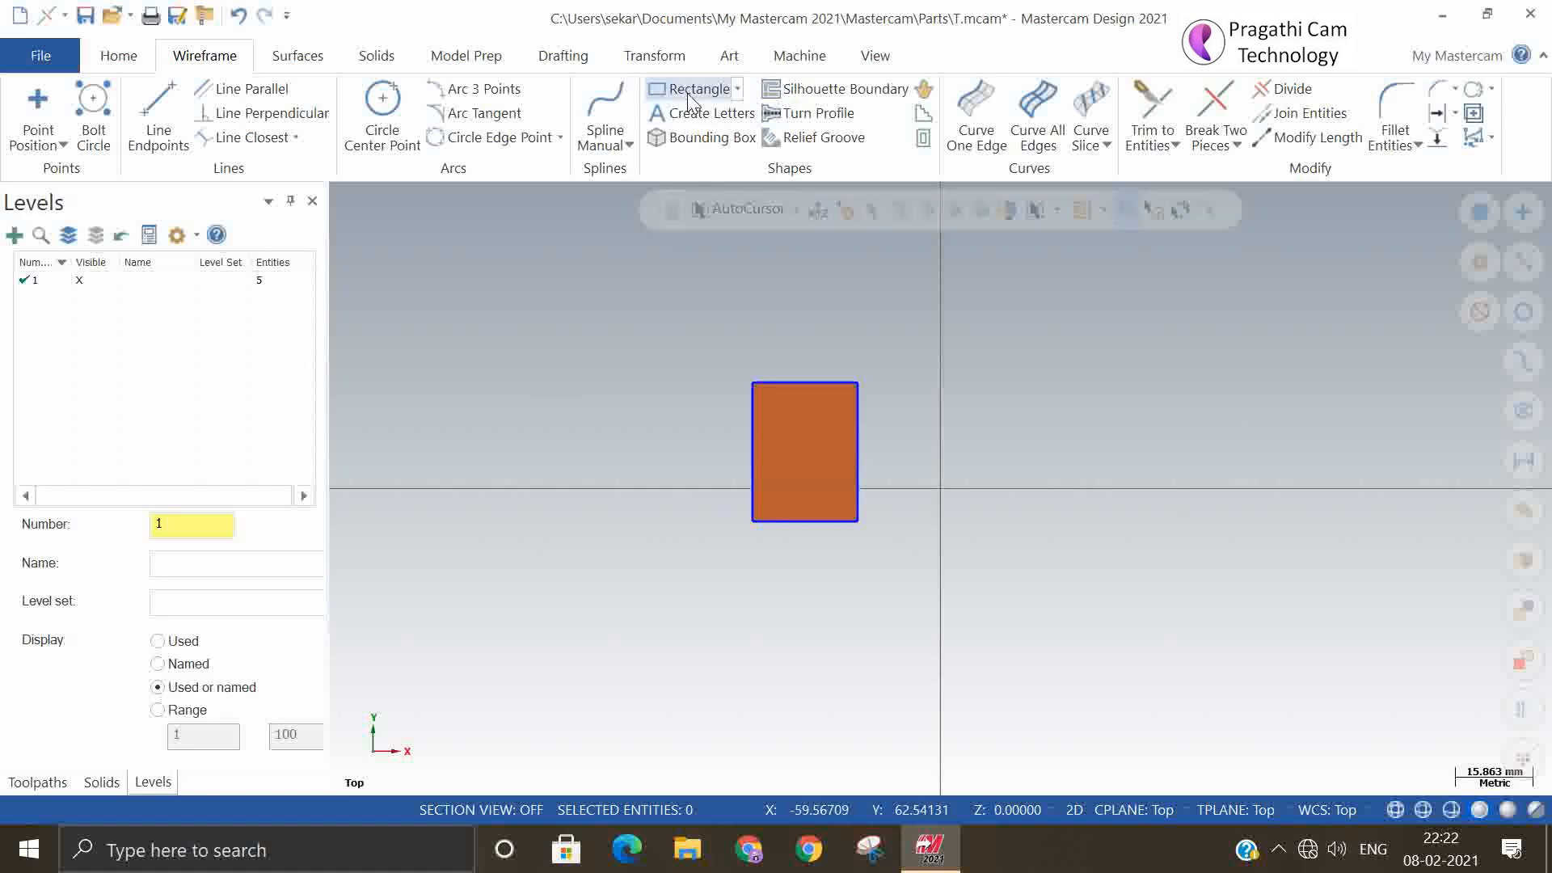
- Draw a larger surfaced rectangle about 40.8 mm by 54 mm on the other side of the vertical axis, with center anchoring off
left_click(1013, 336)
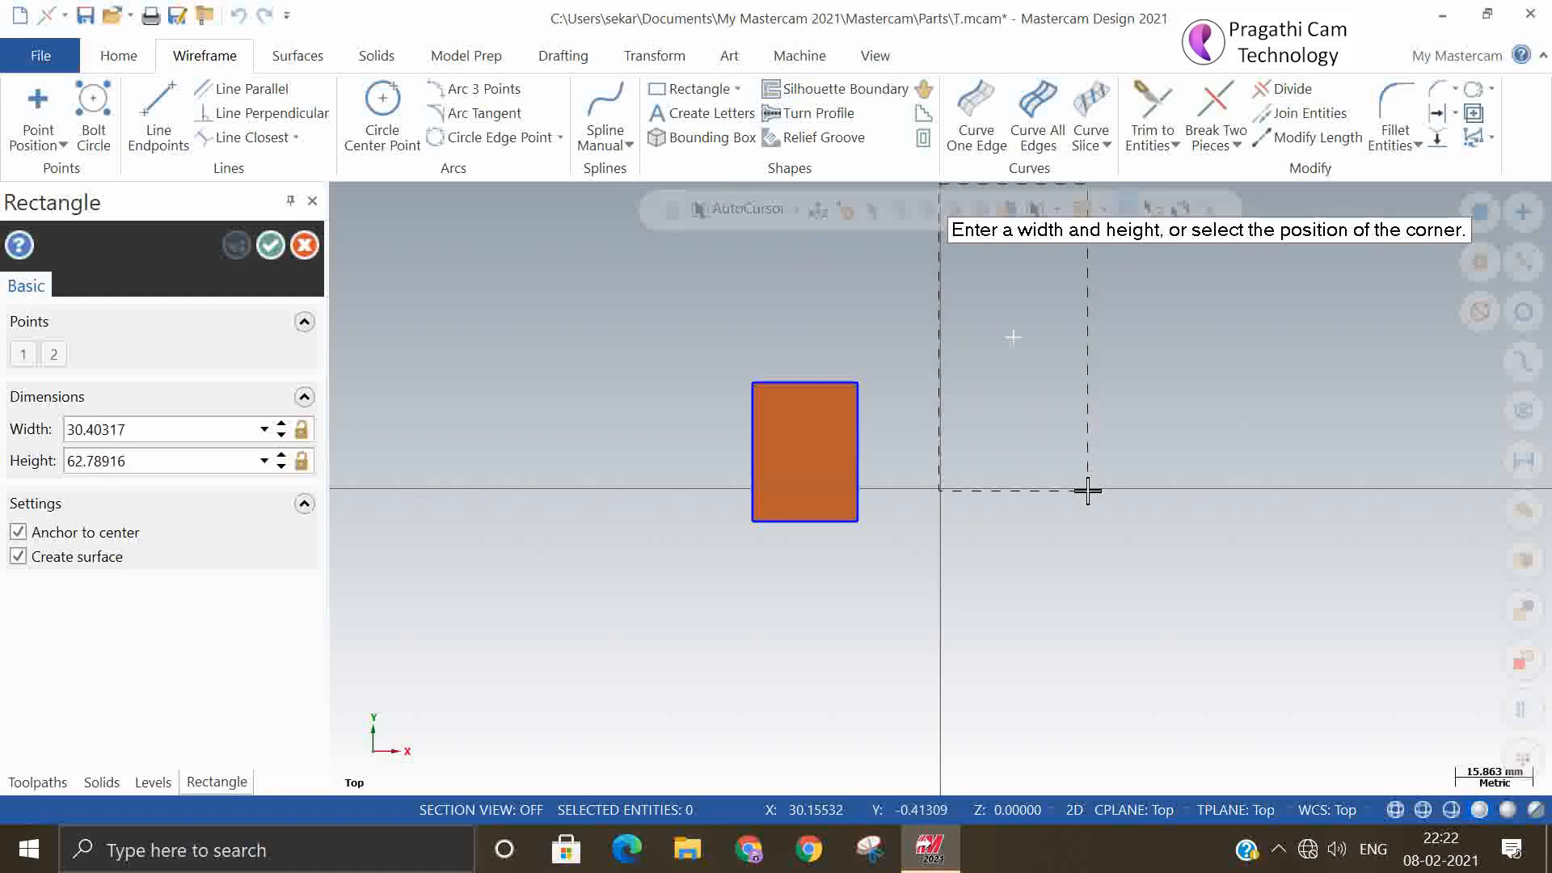
left_click(86, 536)
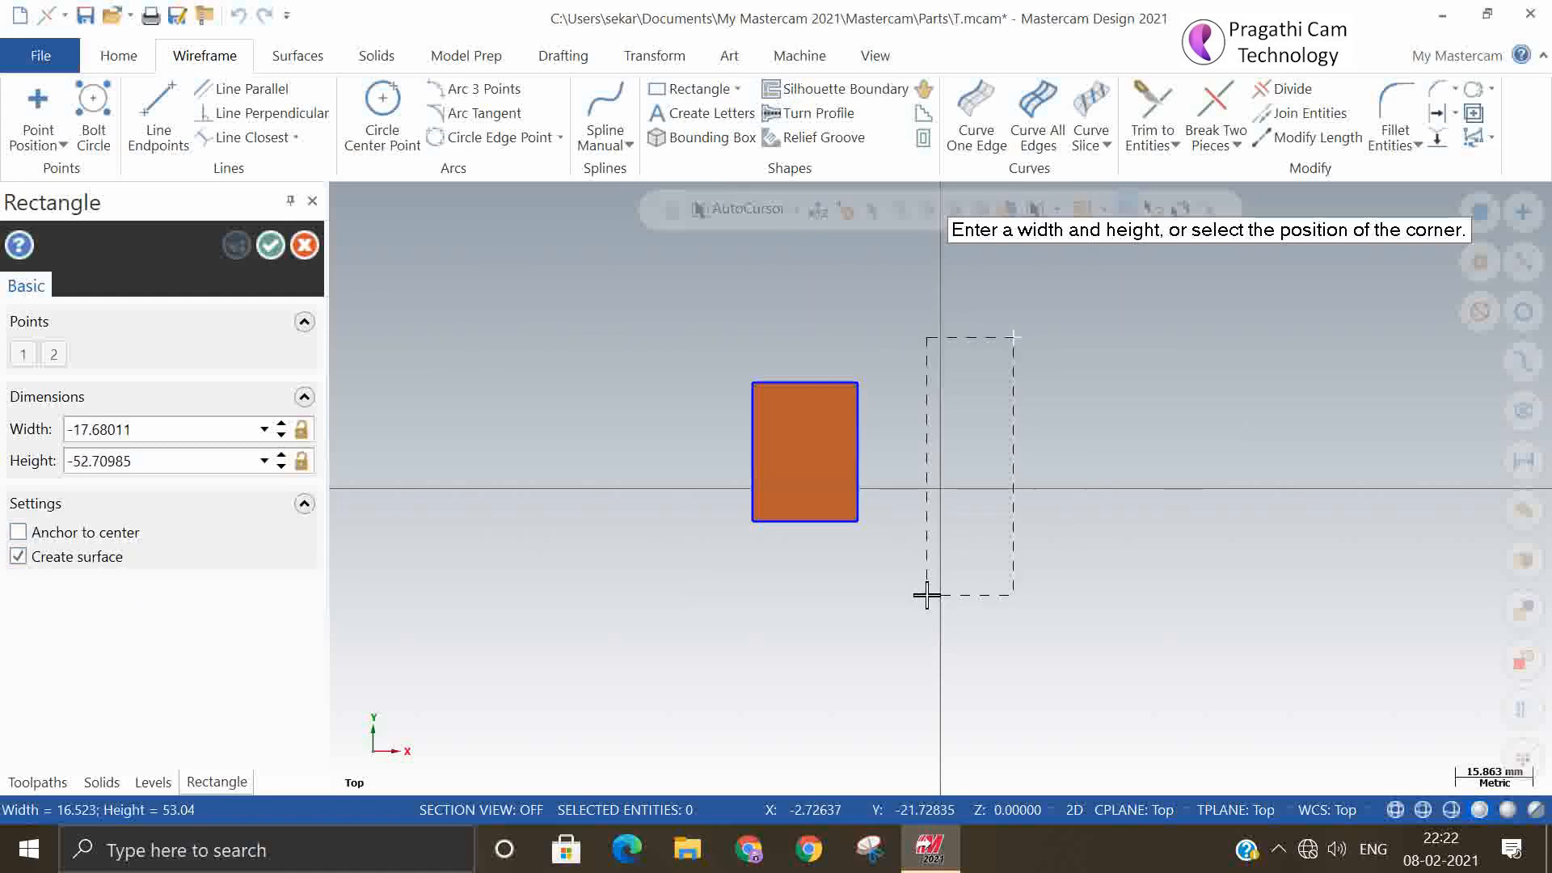
left_click(1212, 600)
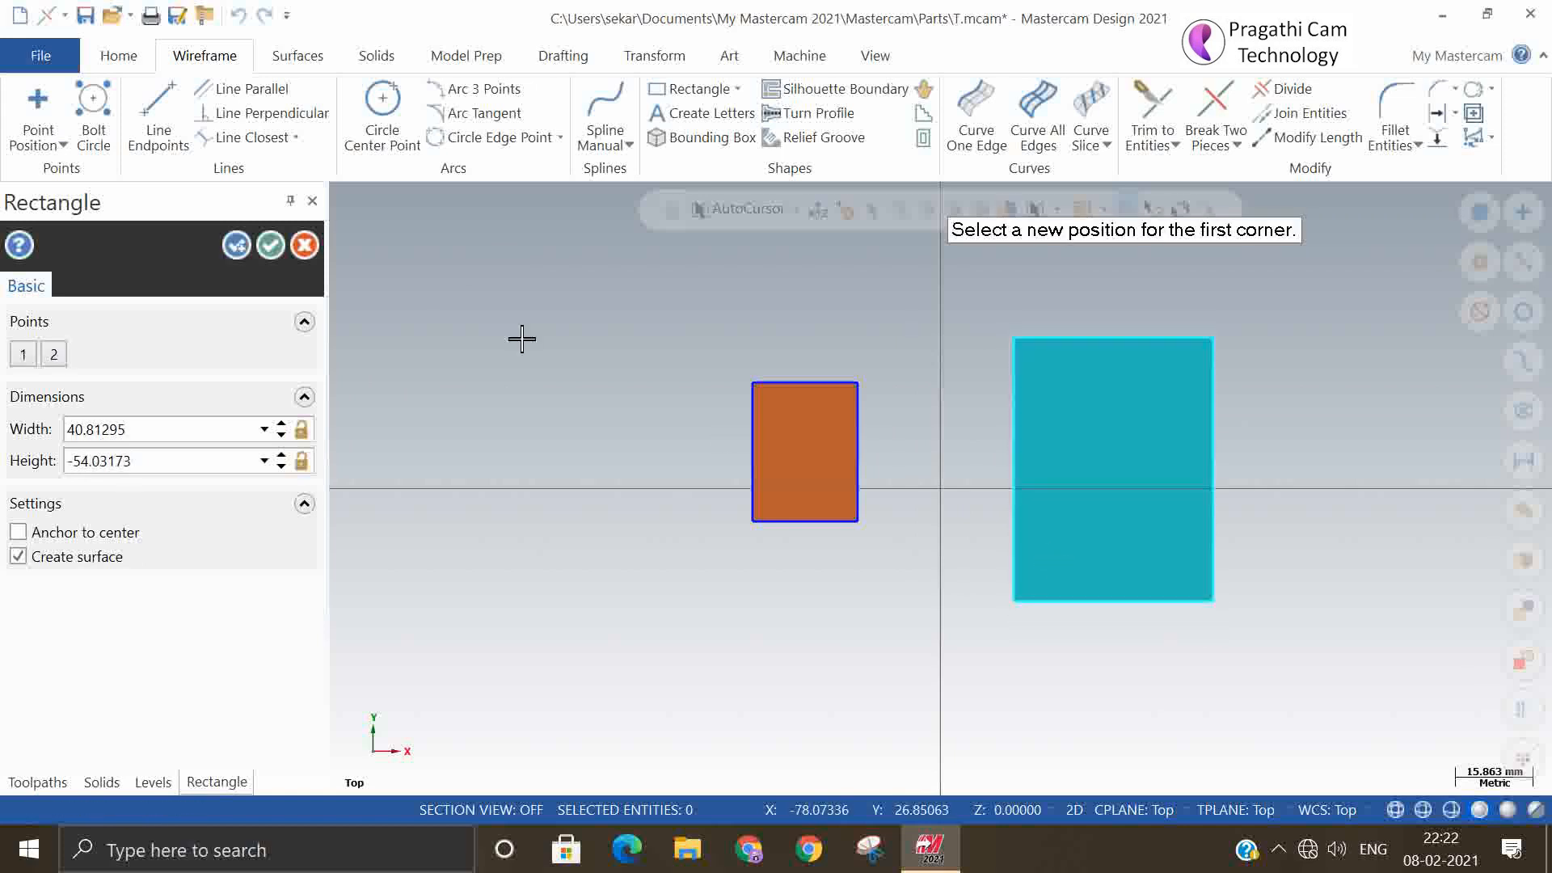
left_click(300, 250)
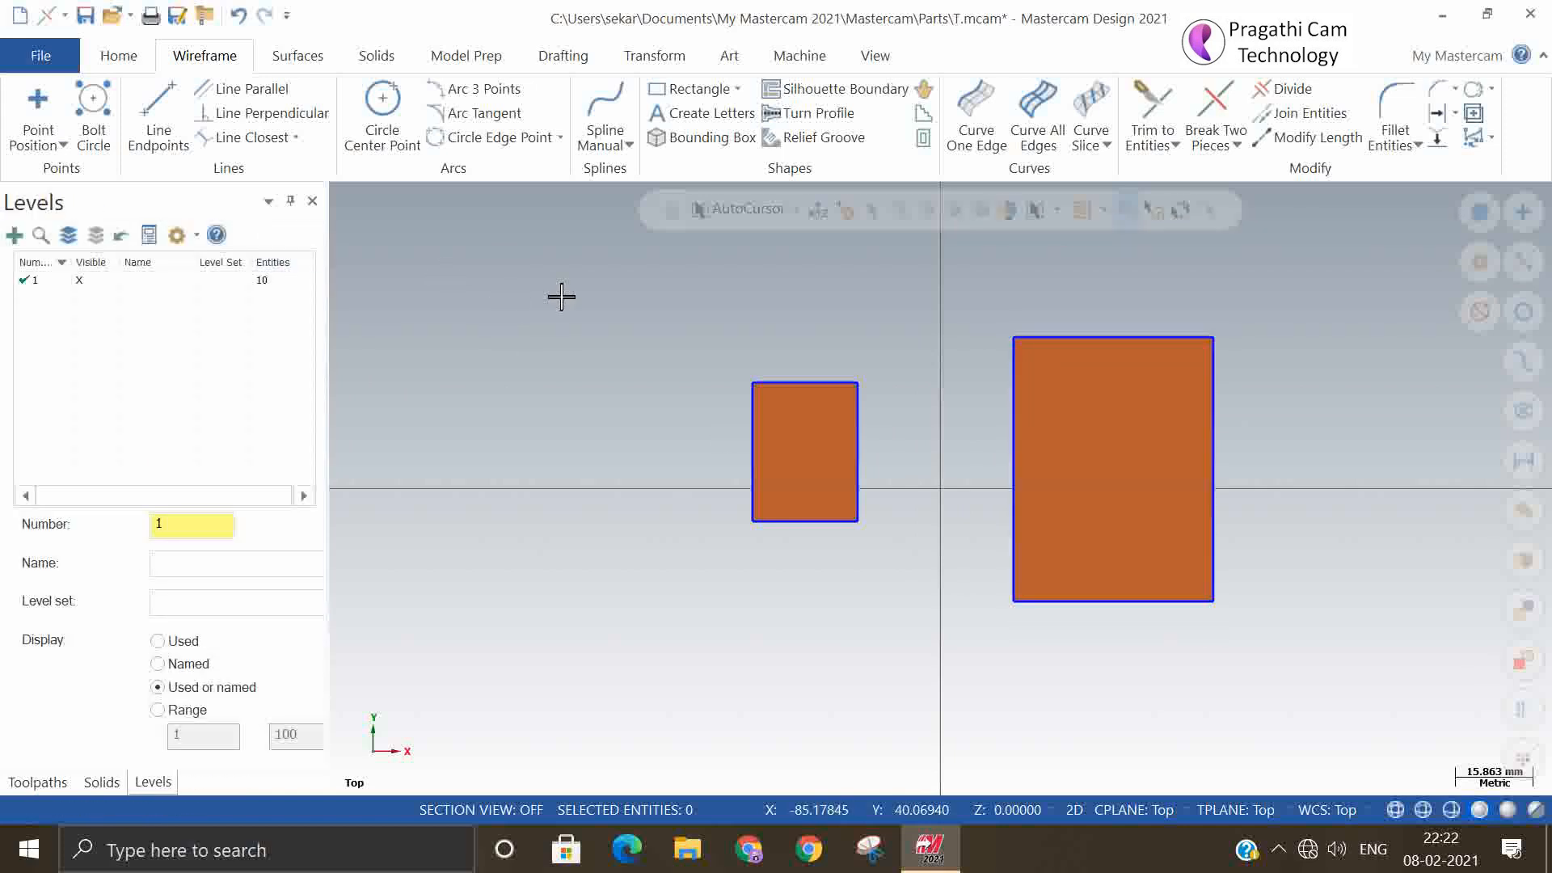
- Translate the smaller rectangle and its surface 15 mm in Z using the Move method
right_click(658, 310)
left_click(768, 519)
mouse_move(1178, 506)
middle_mouse_down()
mouse_move(1320, 537)
mouse_move(1338, 574)
mouse_move(1310, 555)
middle_mouse_up()
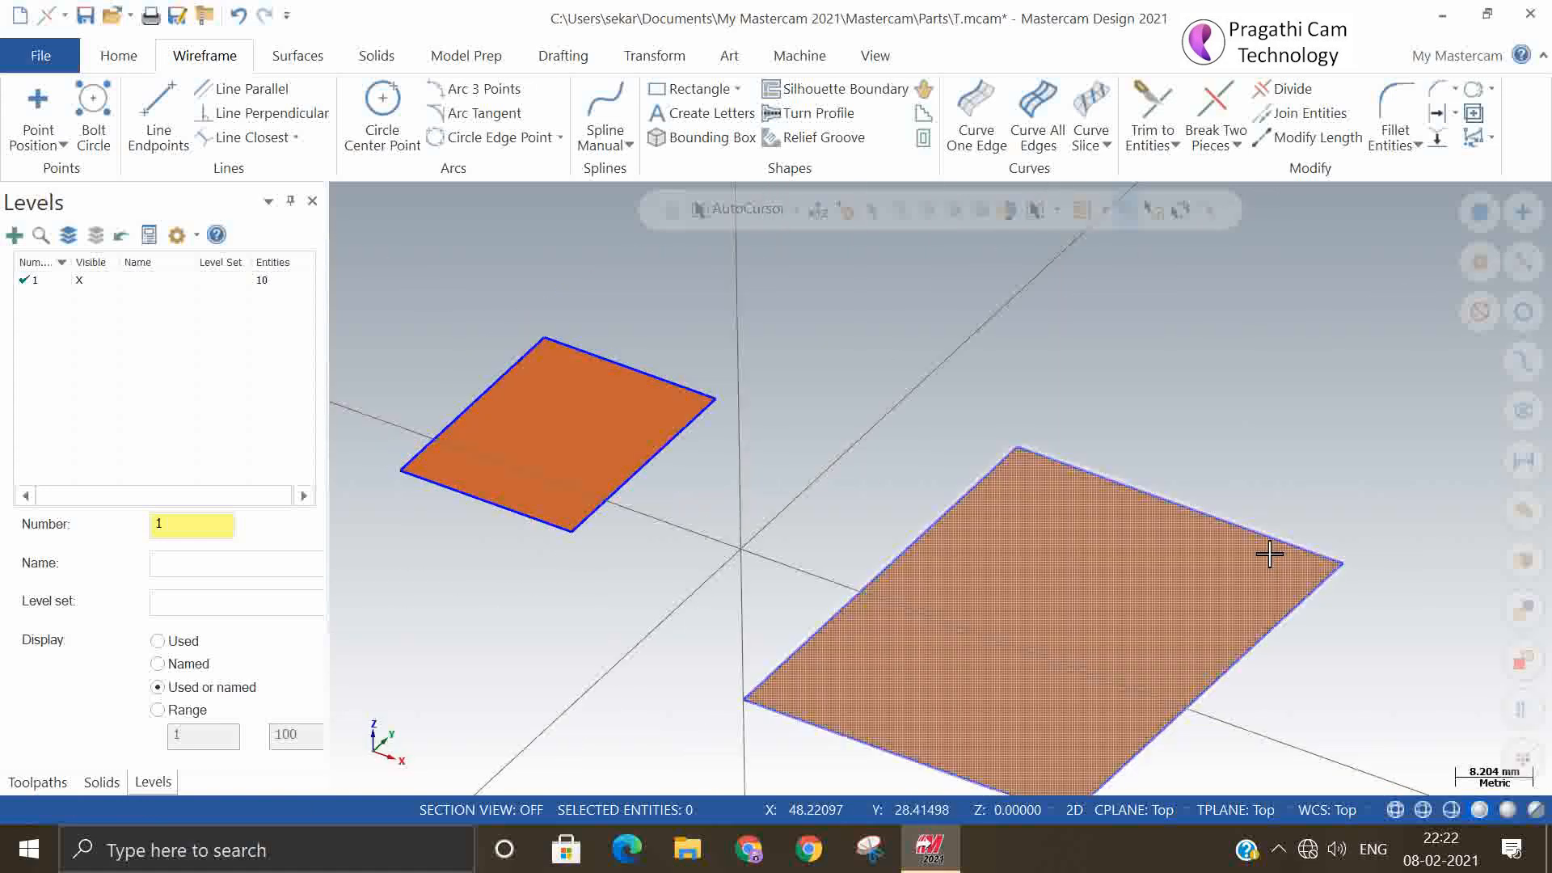
middle_click_drag(939, 488, 881, 447)
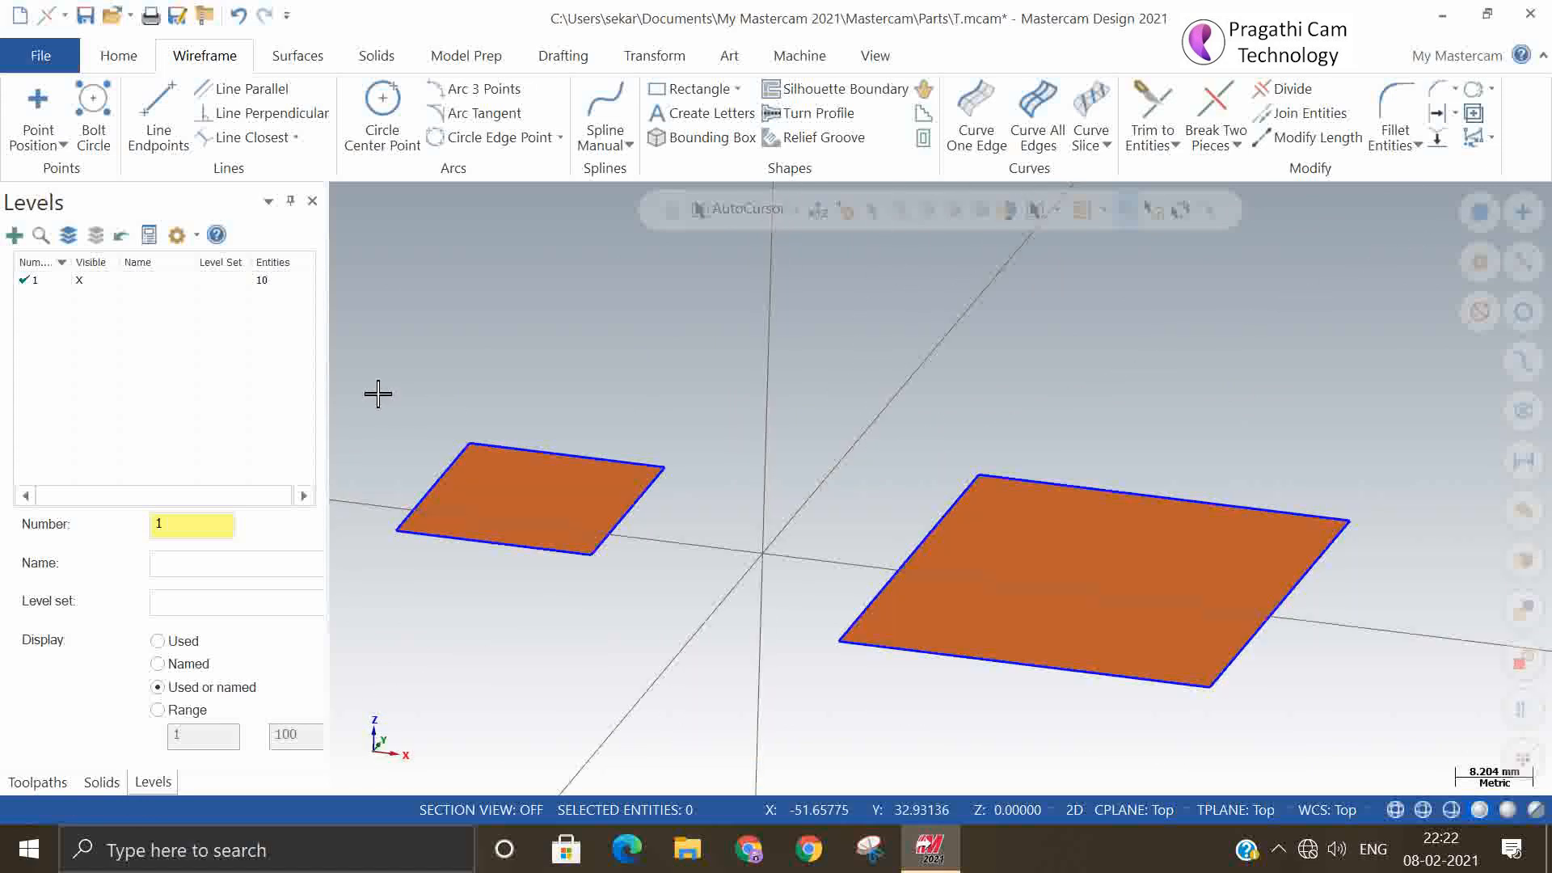
left_click_drag(378, 394, 728, 612)
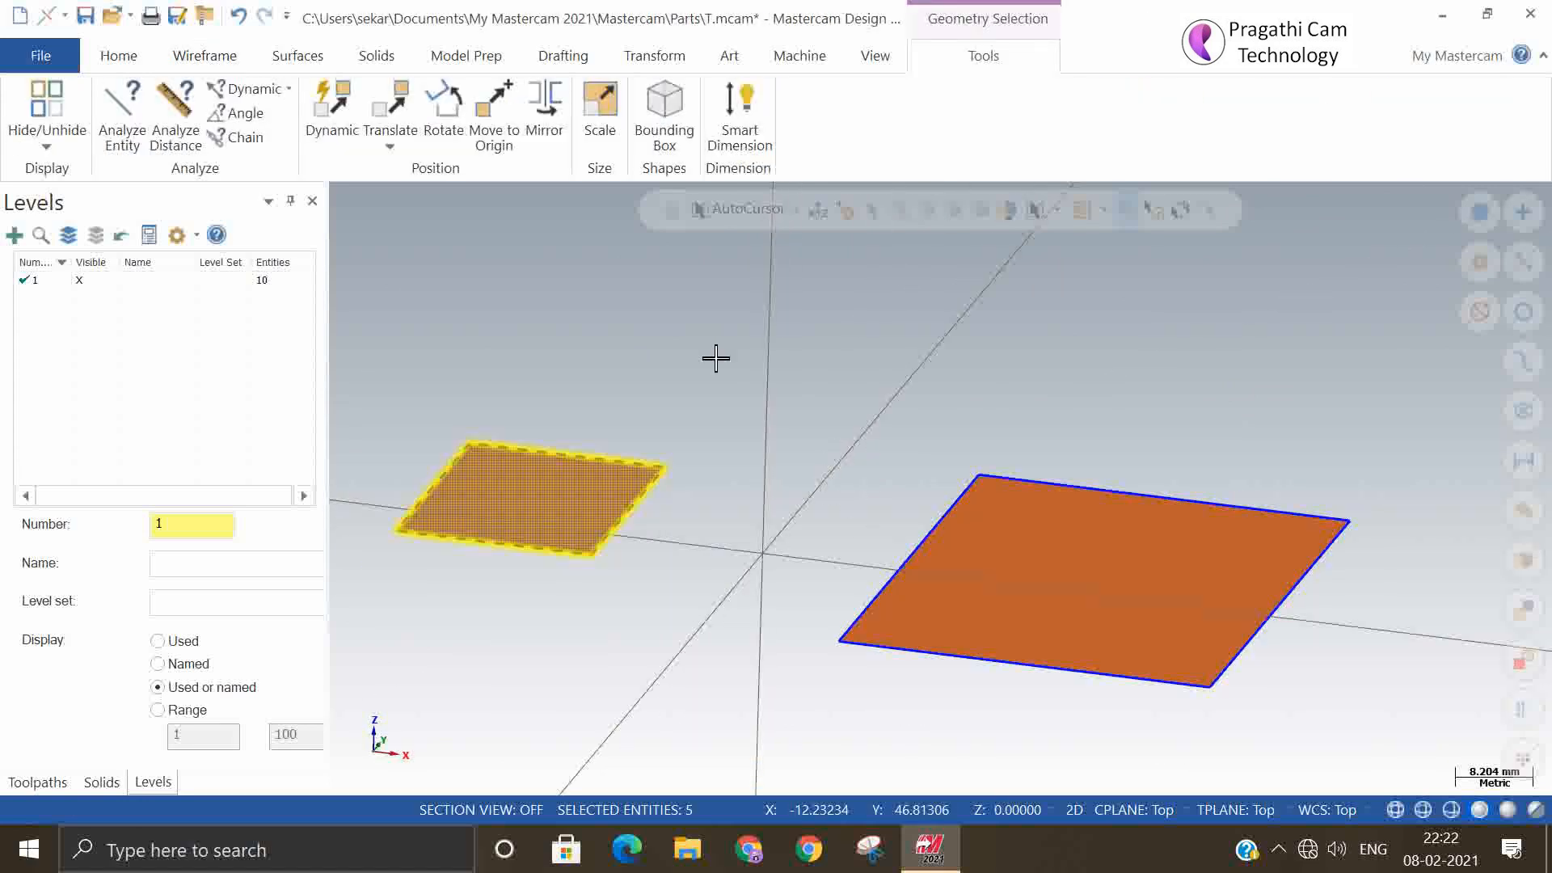
left_click(654, 55)
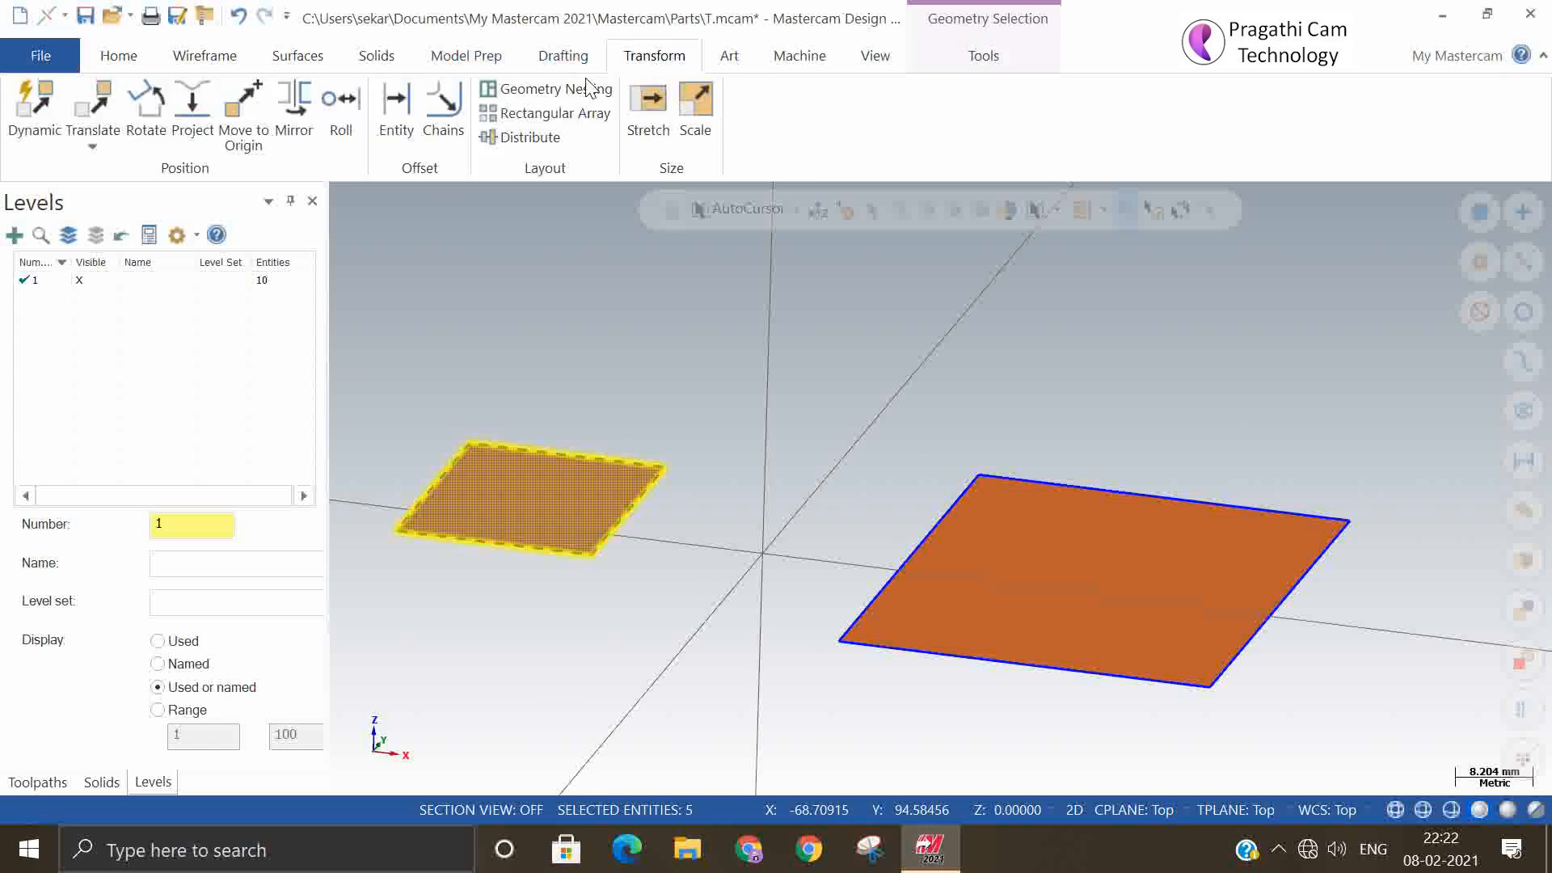
left_click(92, 146)
left_click(110, 173)
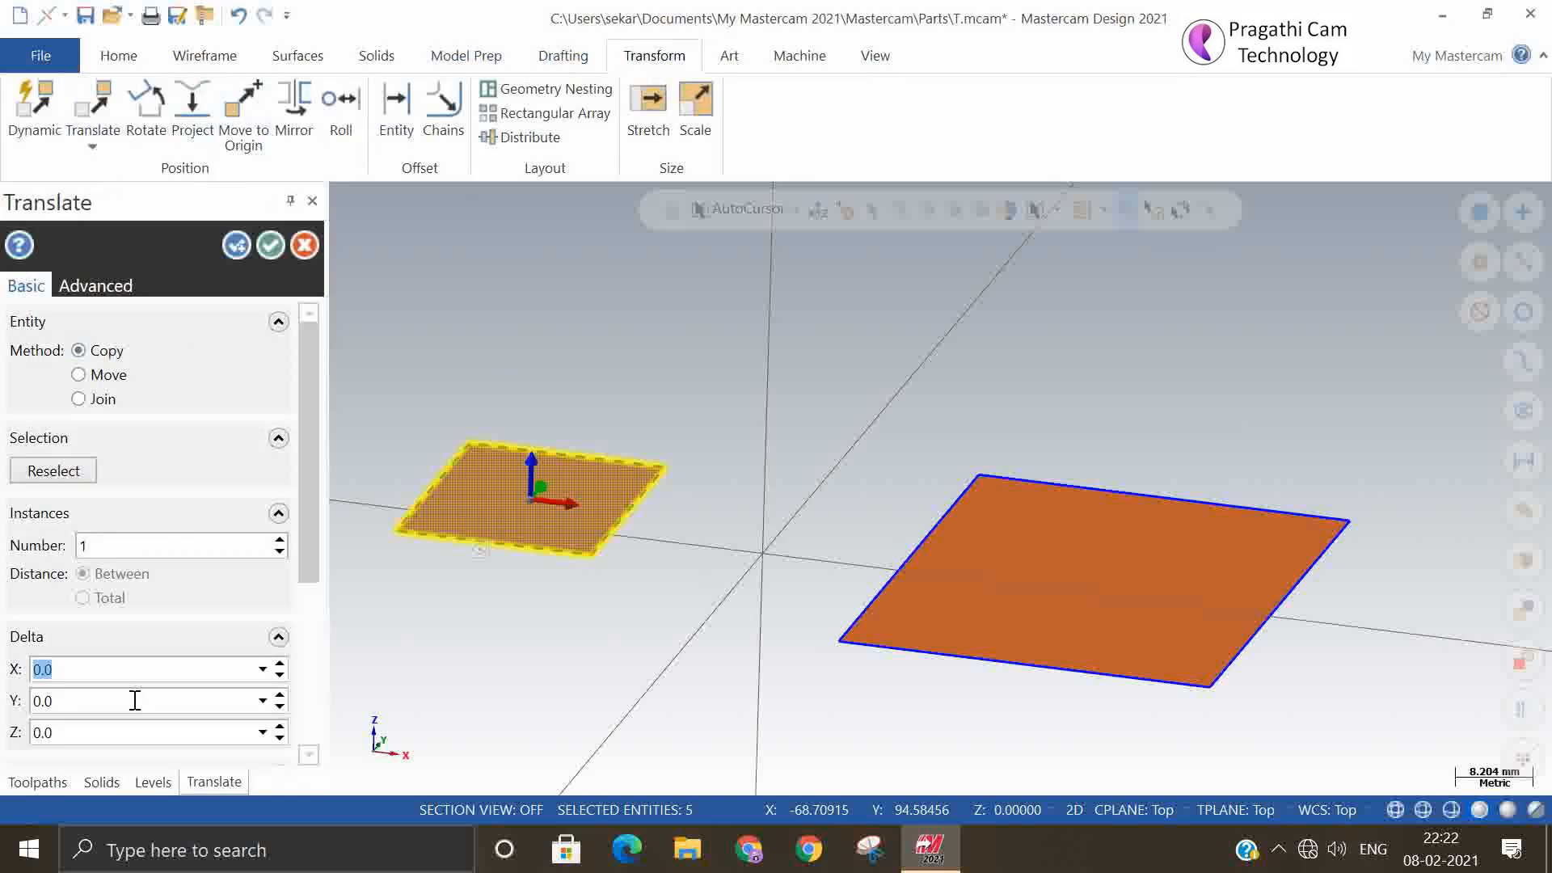
left_click(126, 729)
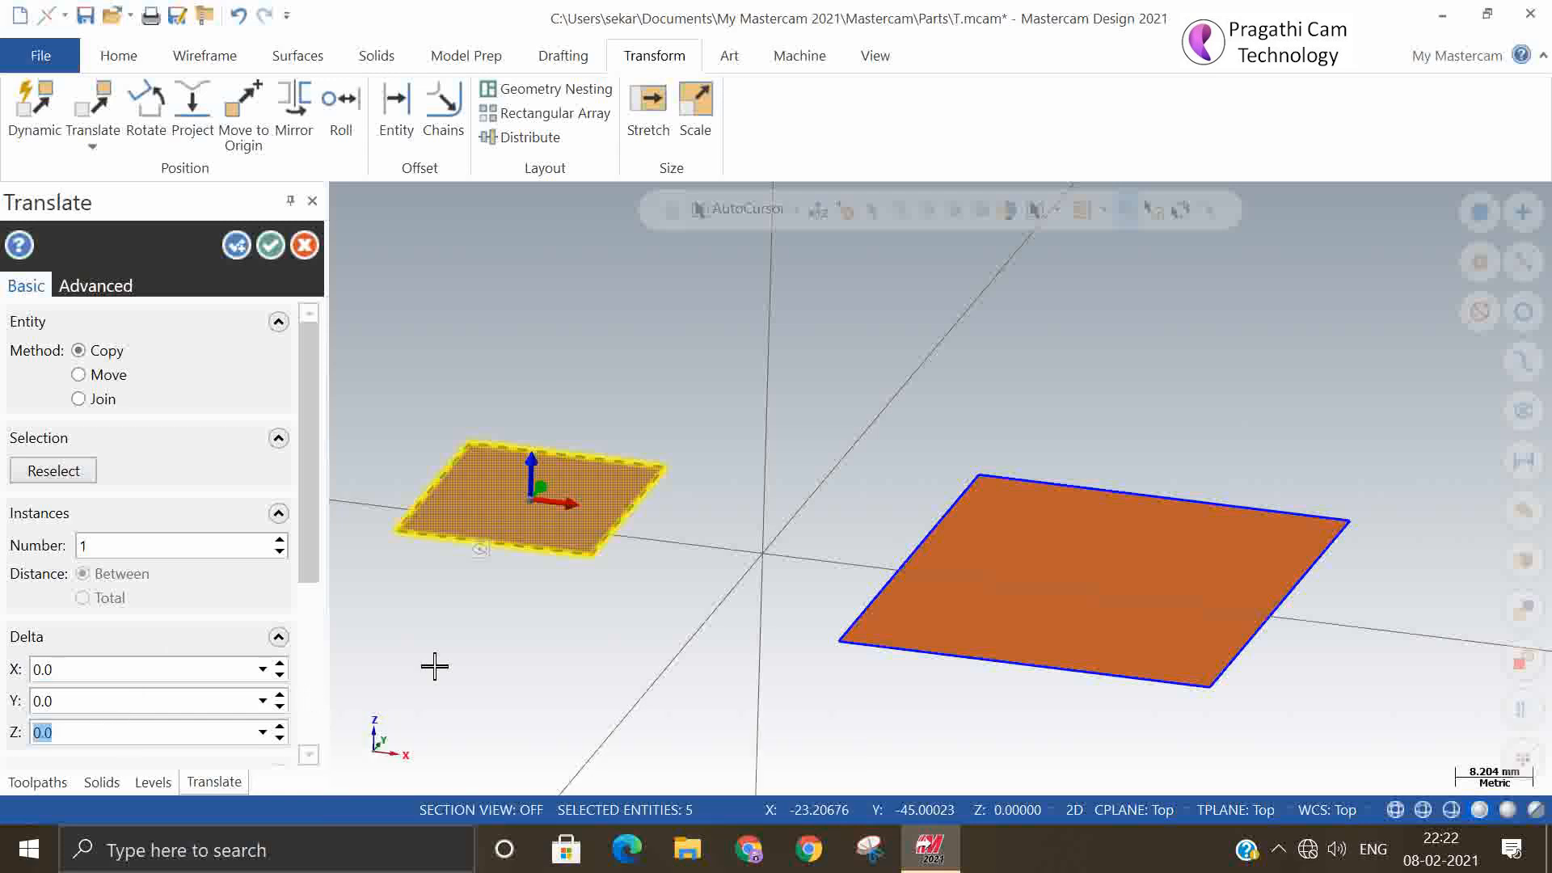
key("Return")
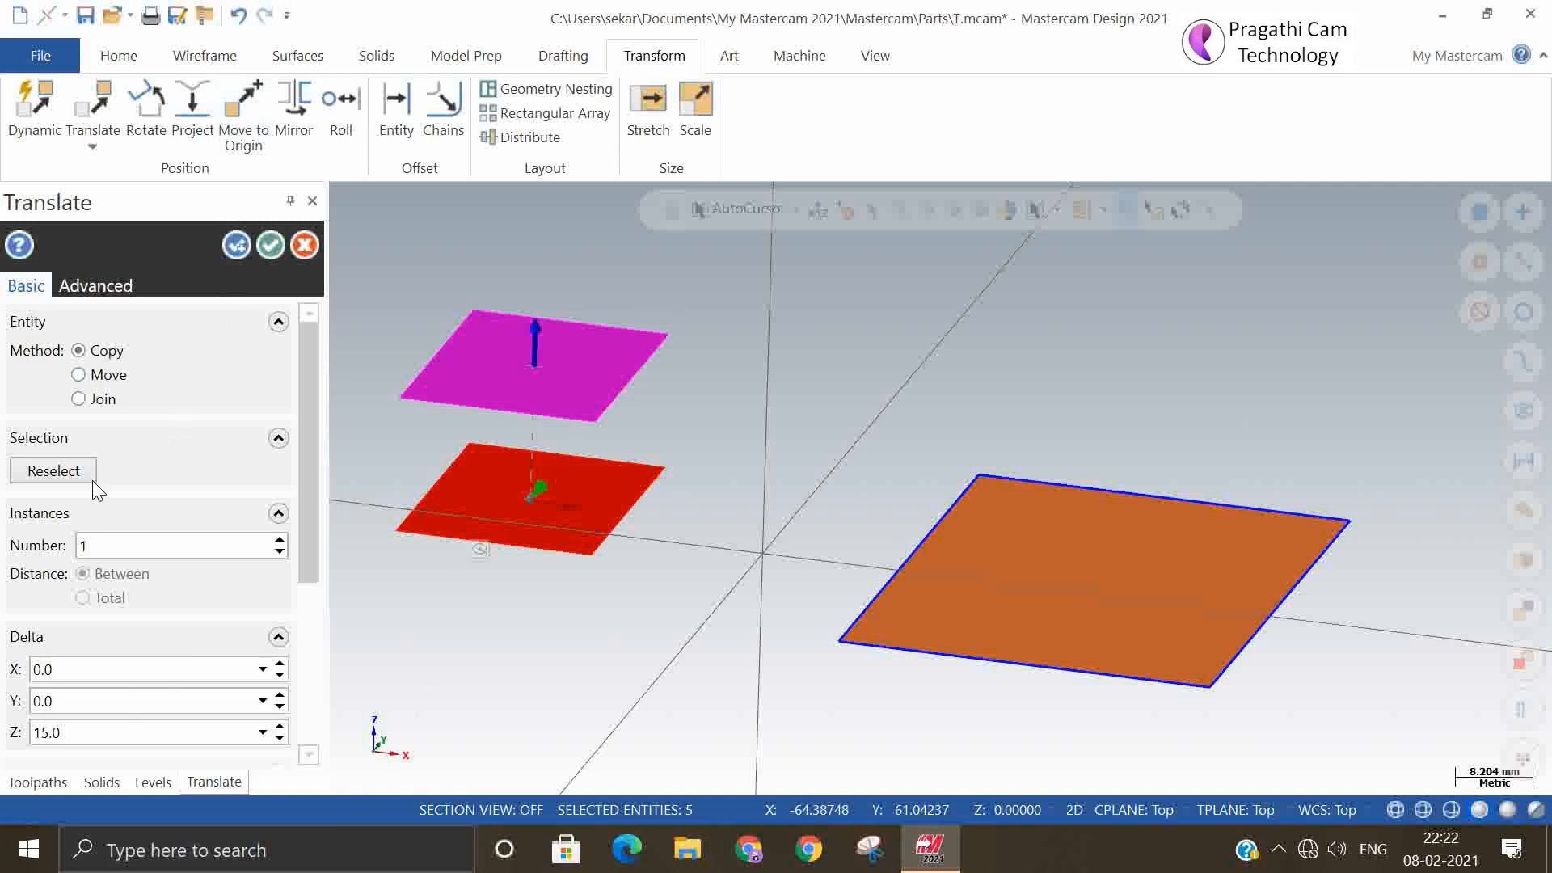
left_click(271, 246)
- Clear the transform result colors from the moved rectangle and its surface
right_click(704, 305)
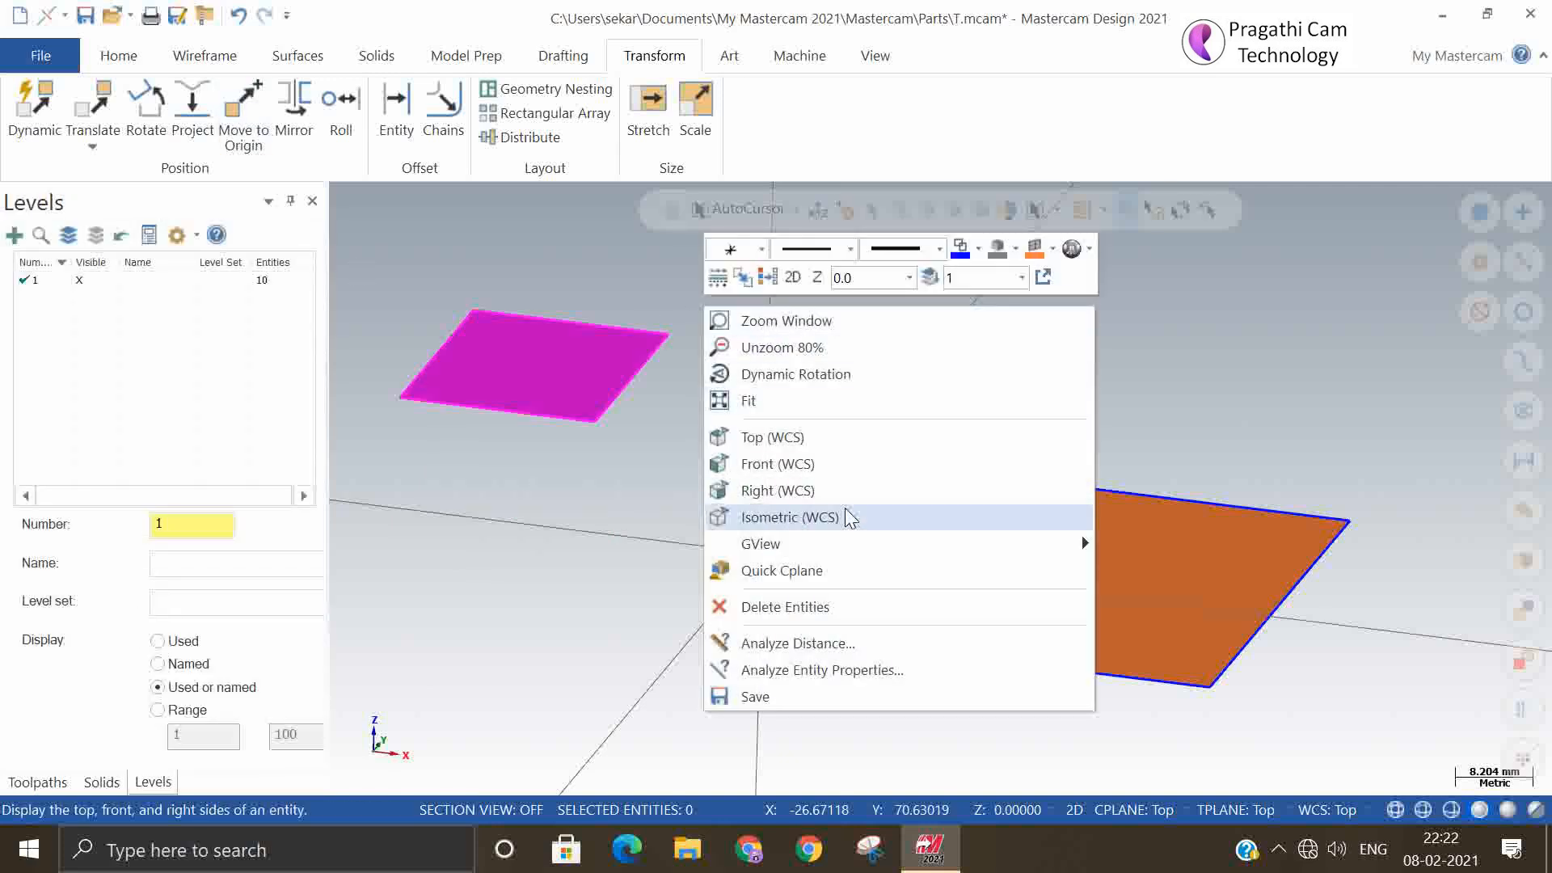
left_click(808, 518)
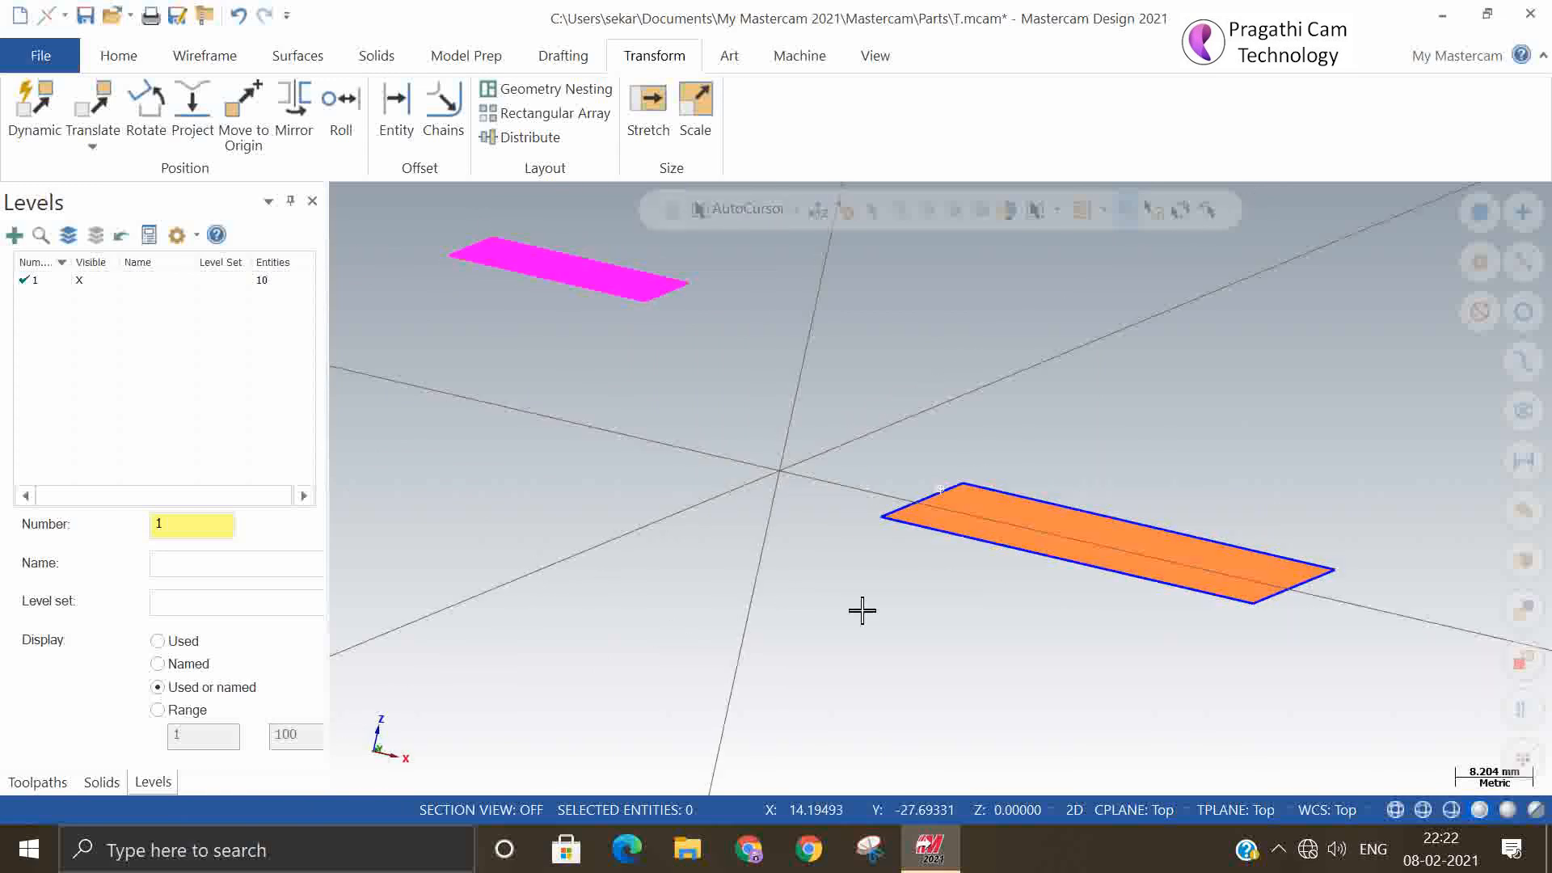
middle_click_drag(862, 611, 800, 658)
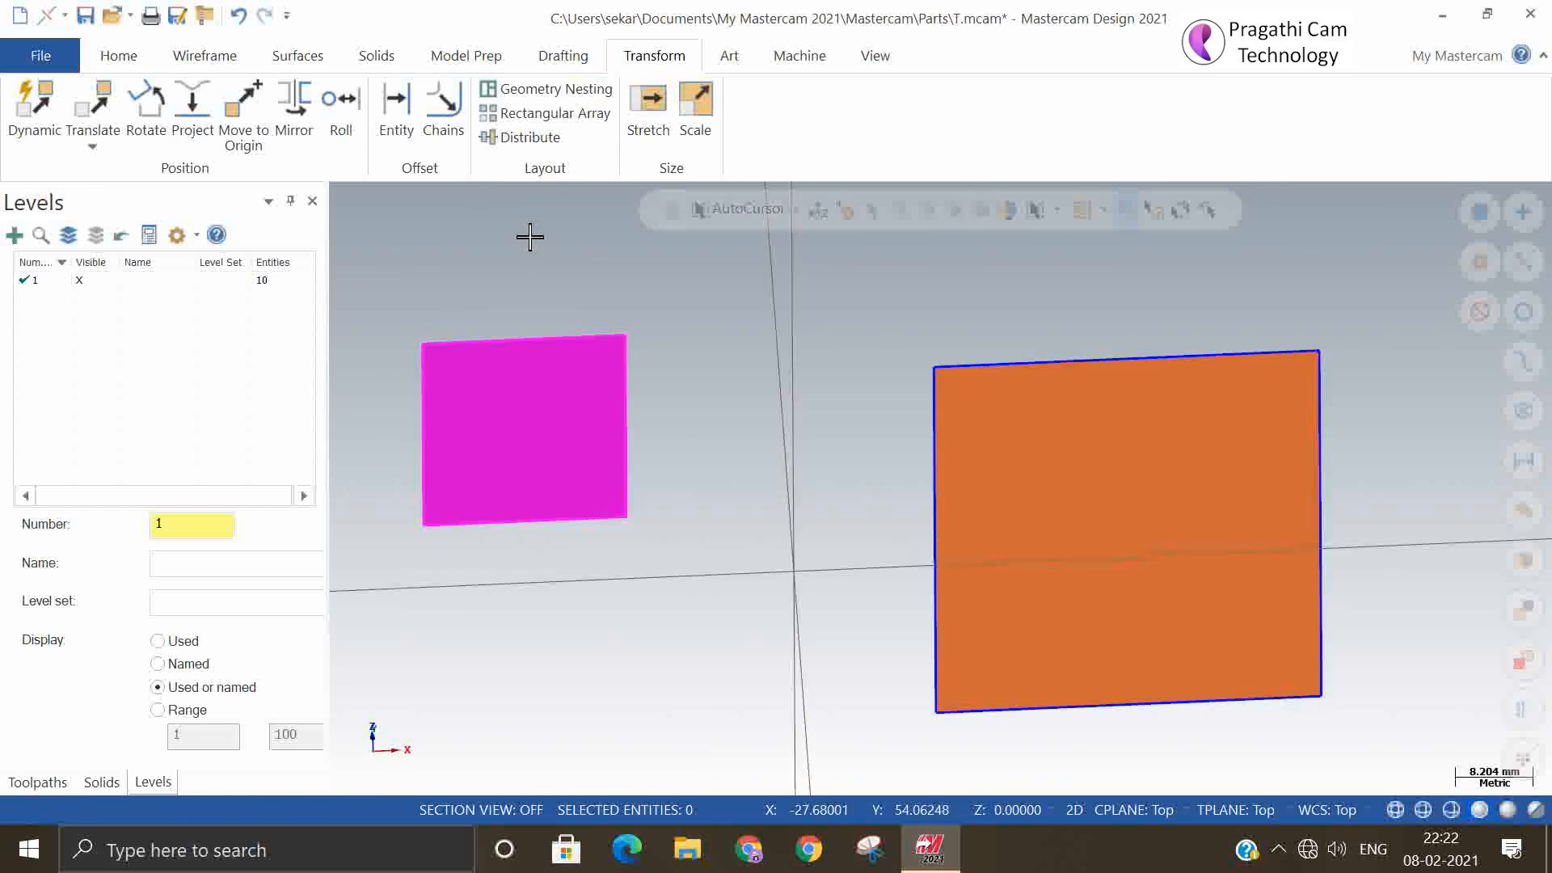
right_click(716, 273)
left_click(787, 245)
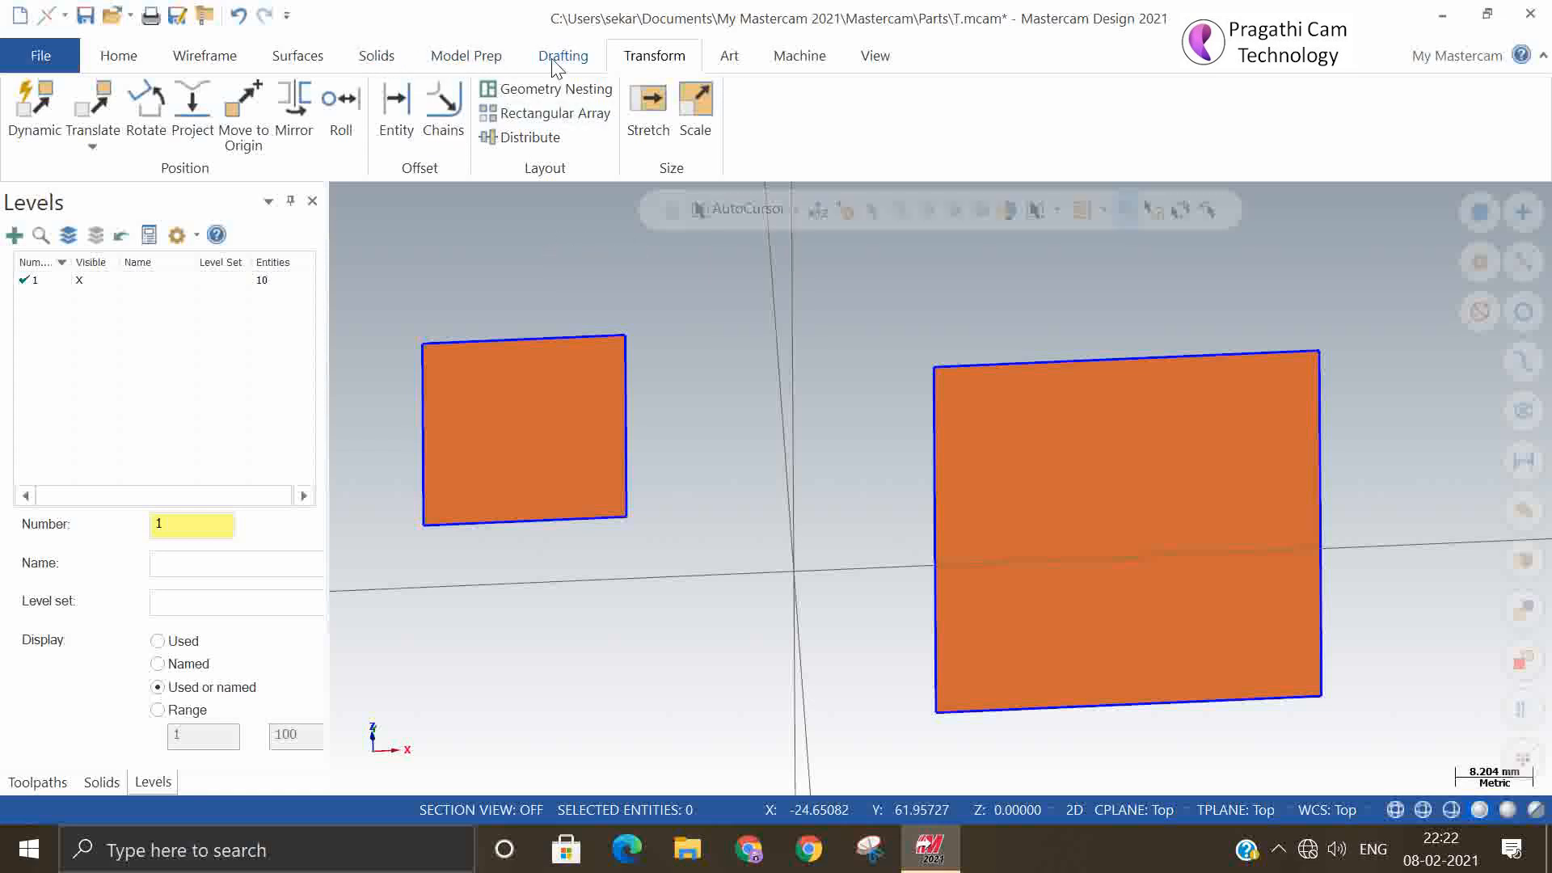
- Try a Two Surface Blend between the facing edges of the larger and smaller surfaces with all magnitudes at 1.0, and undo it
left_click(296, 55)
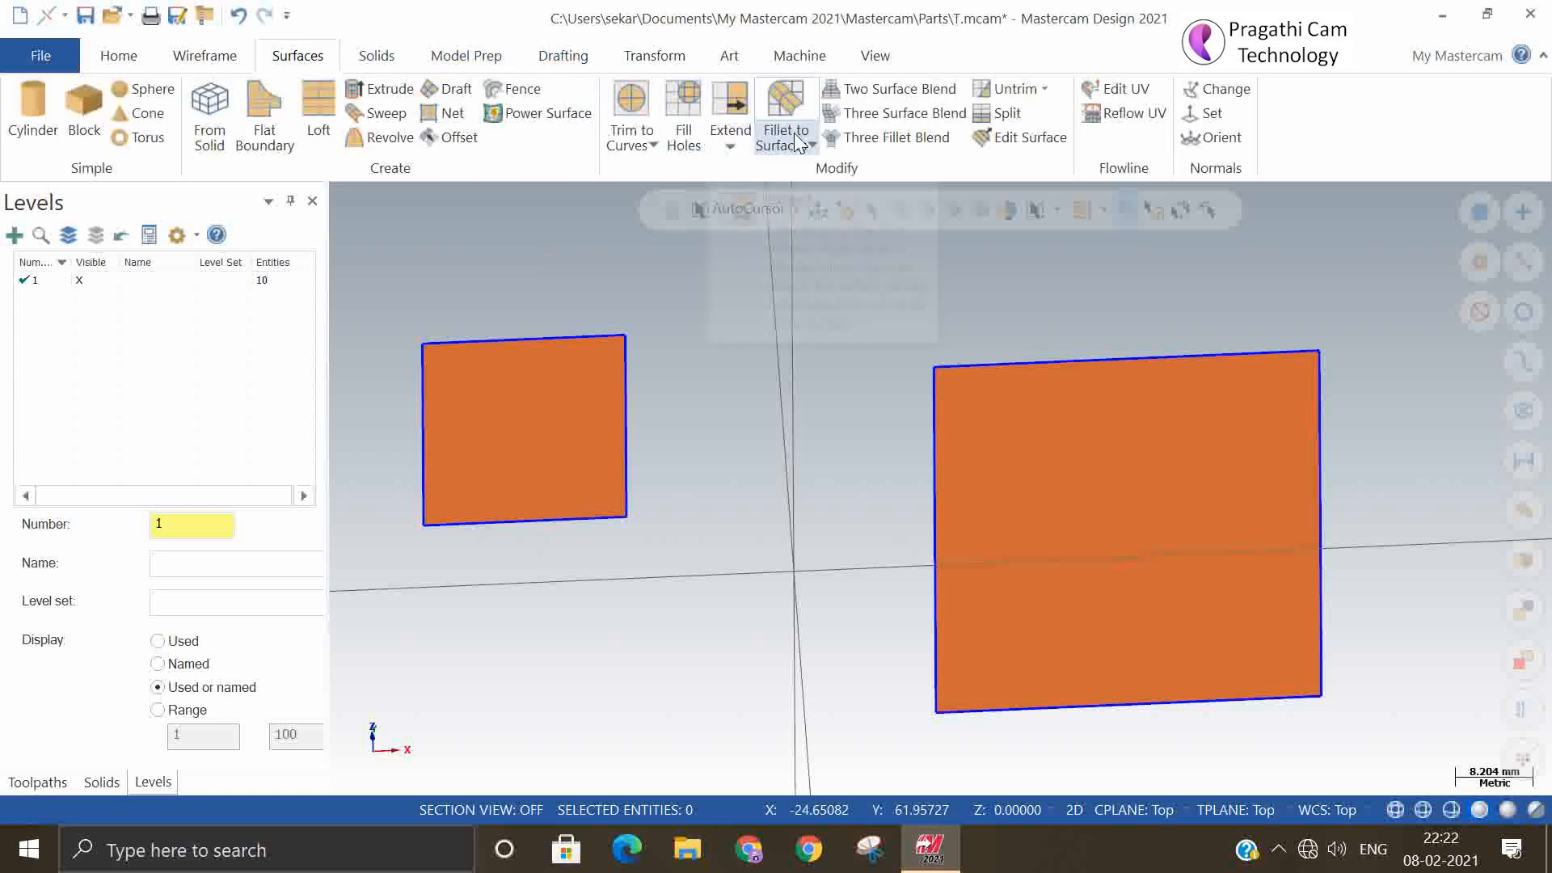
left_click(880, 90)
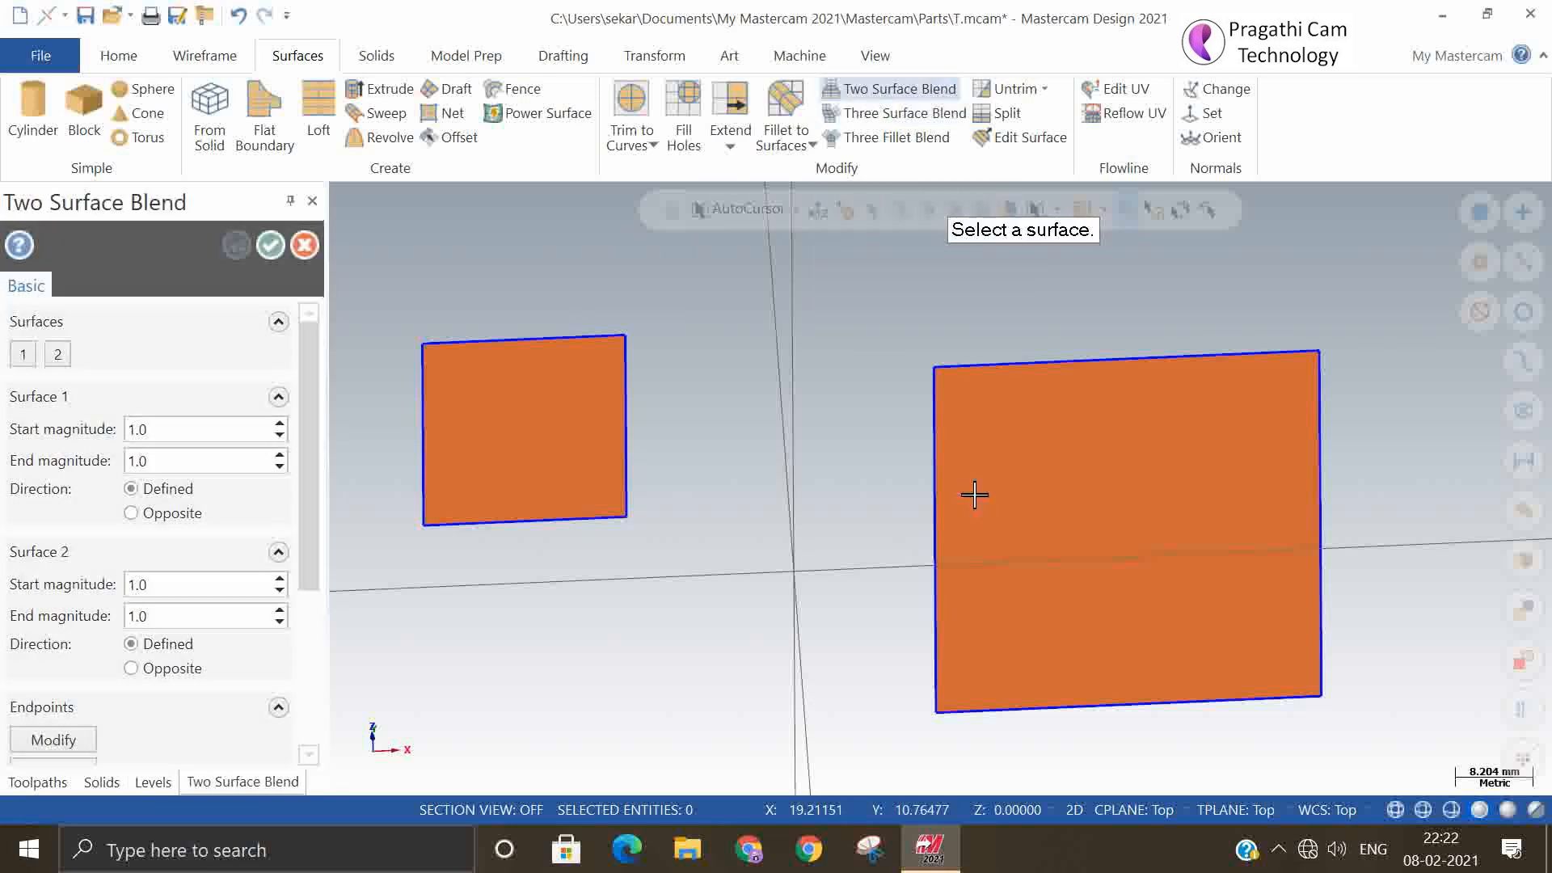
left_click(975, 493)
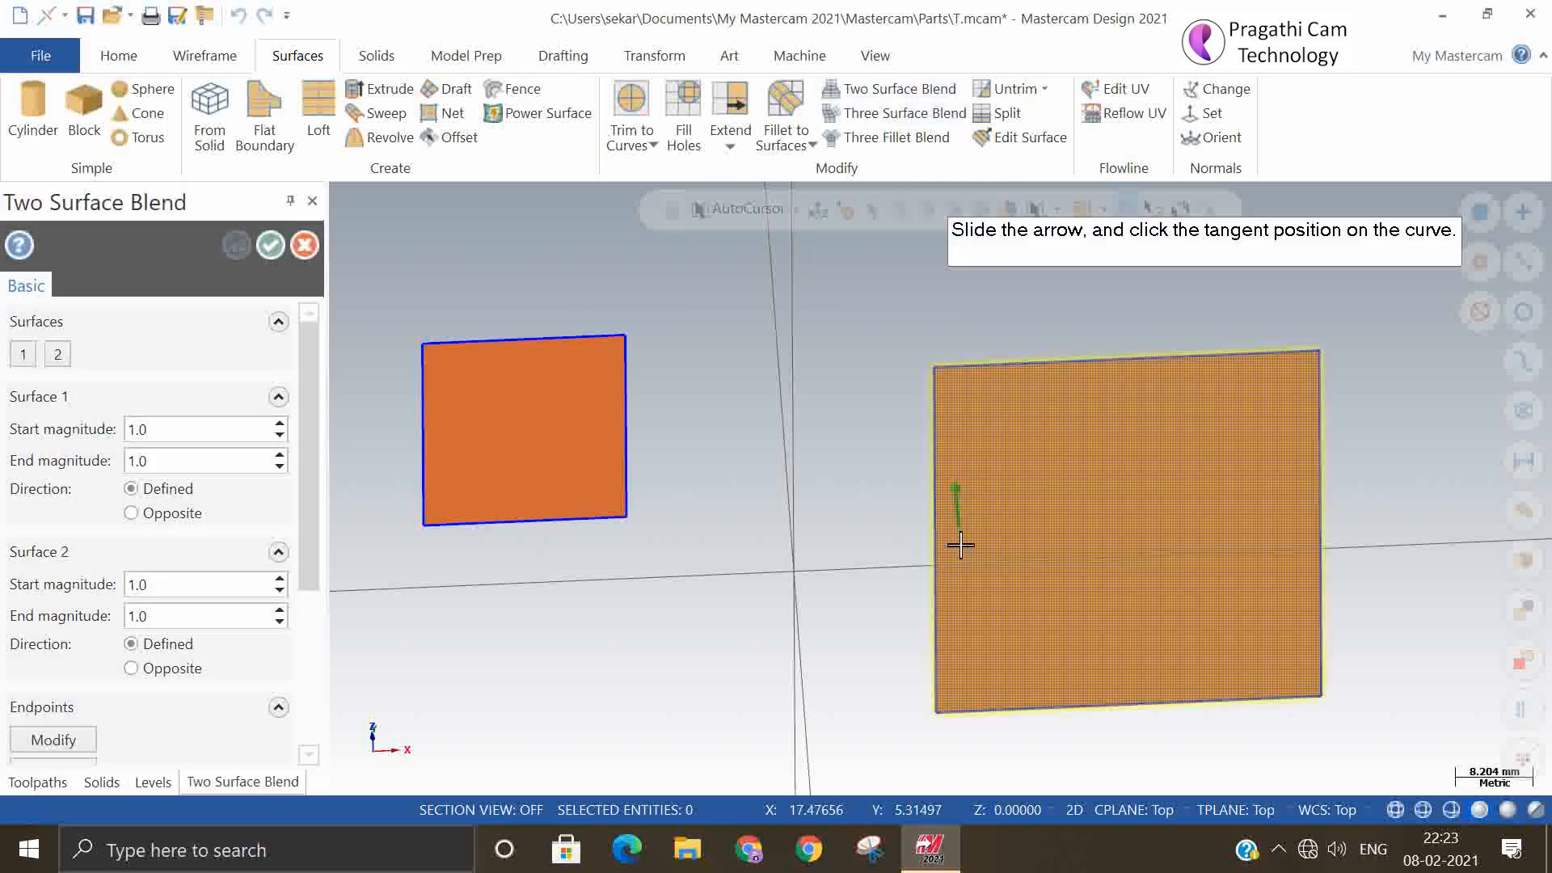
left_click(968, 693)
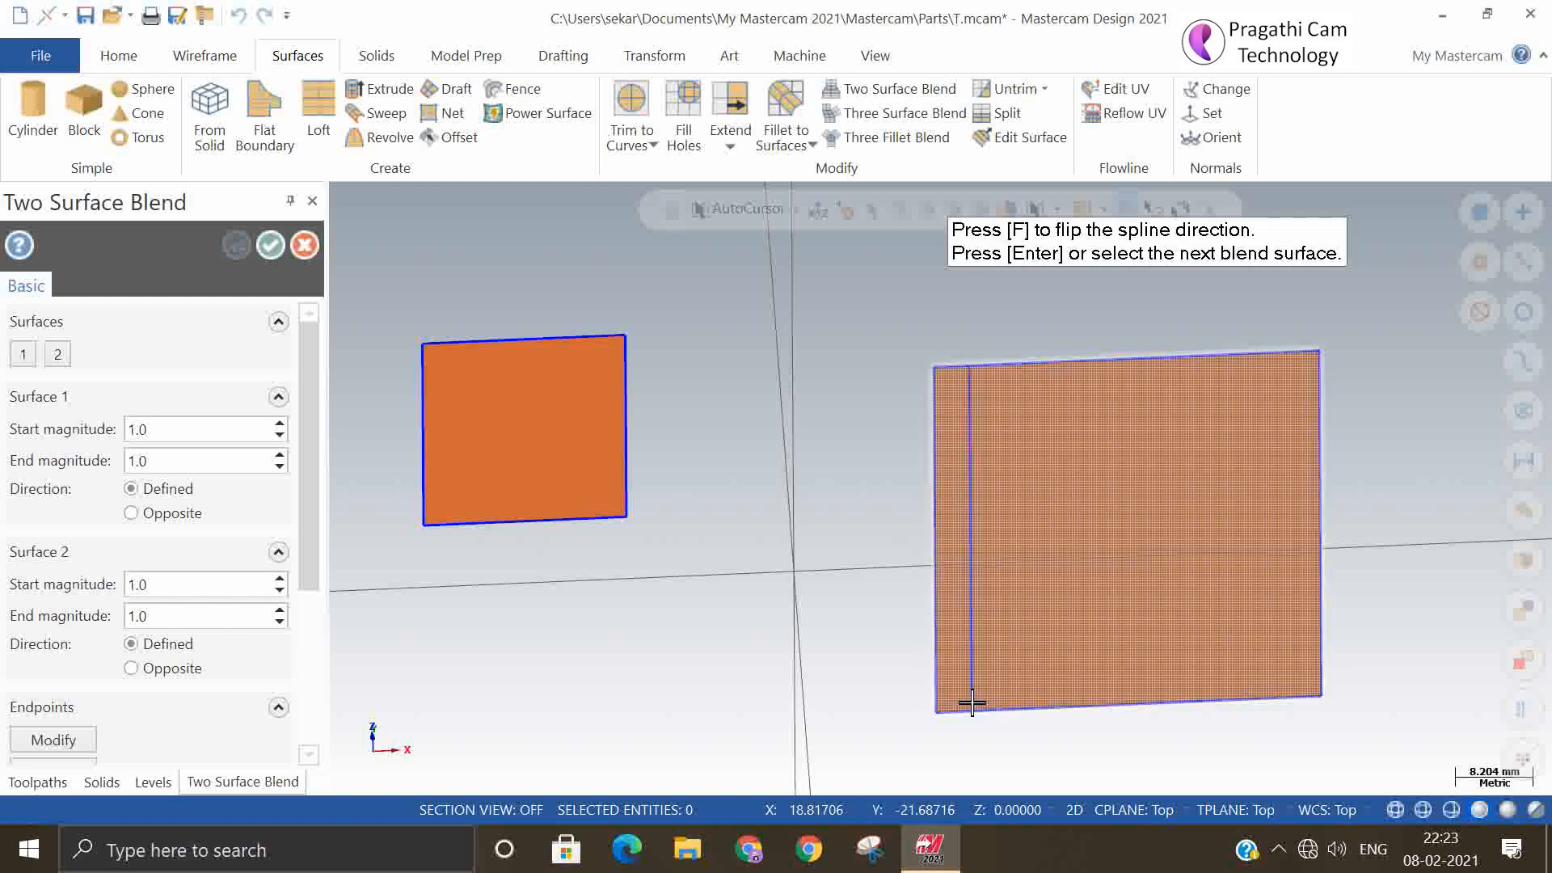
left_click(612, 495)
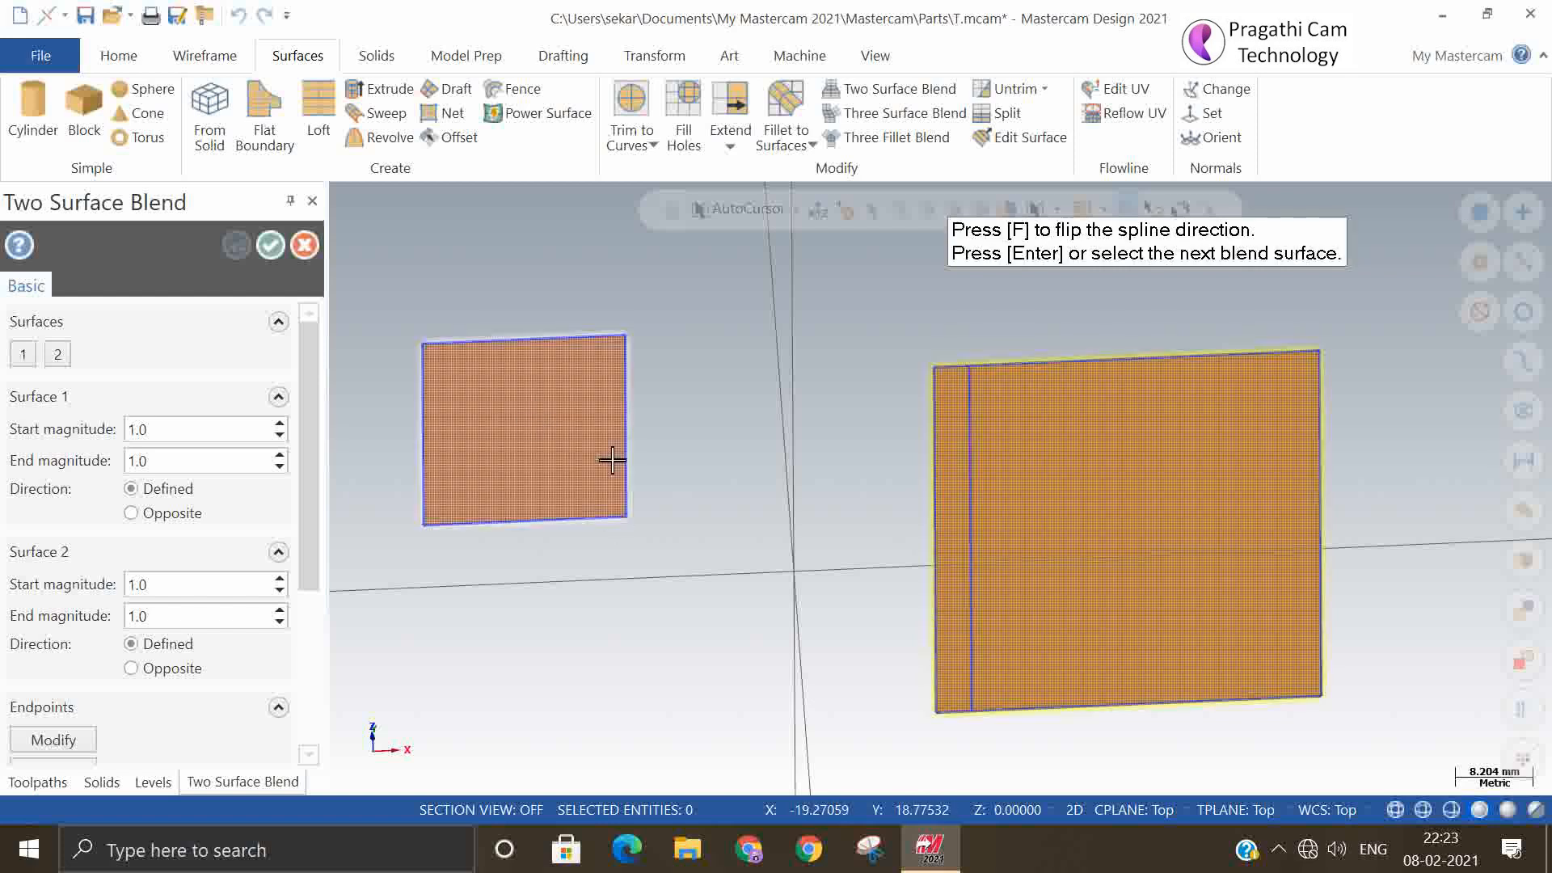
left_click(597, 519)
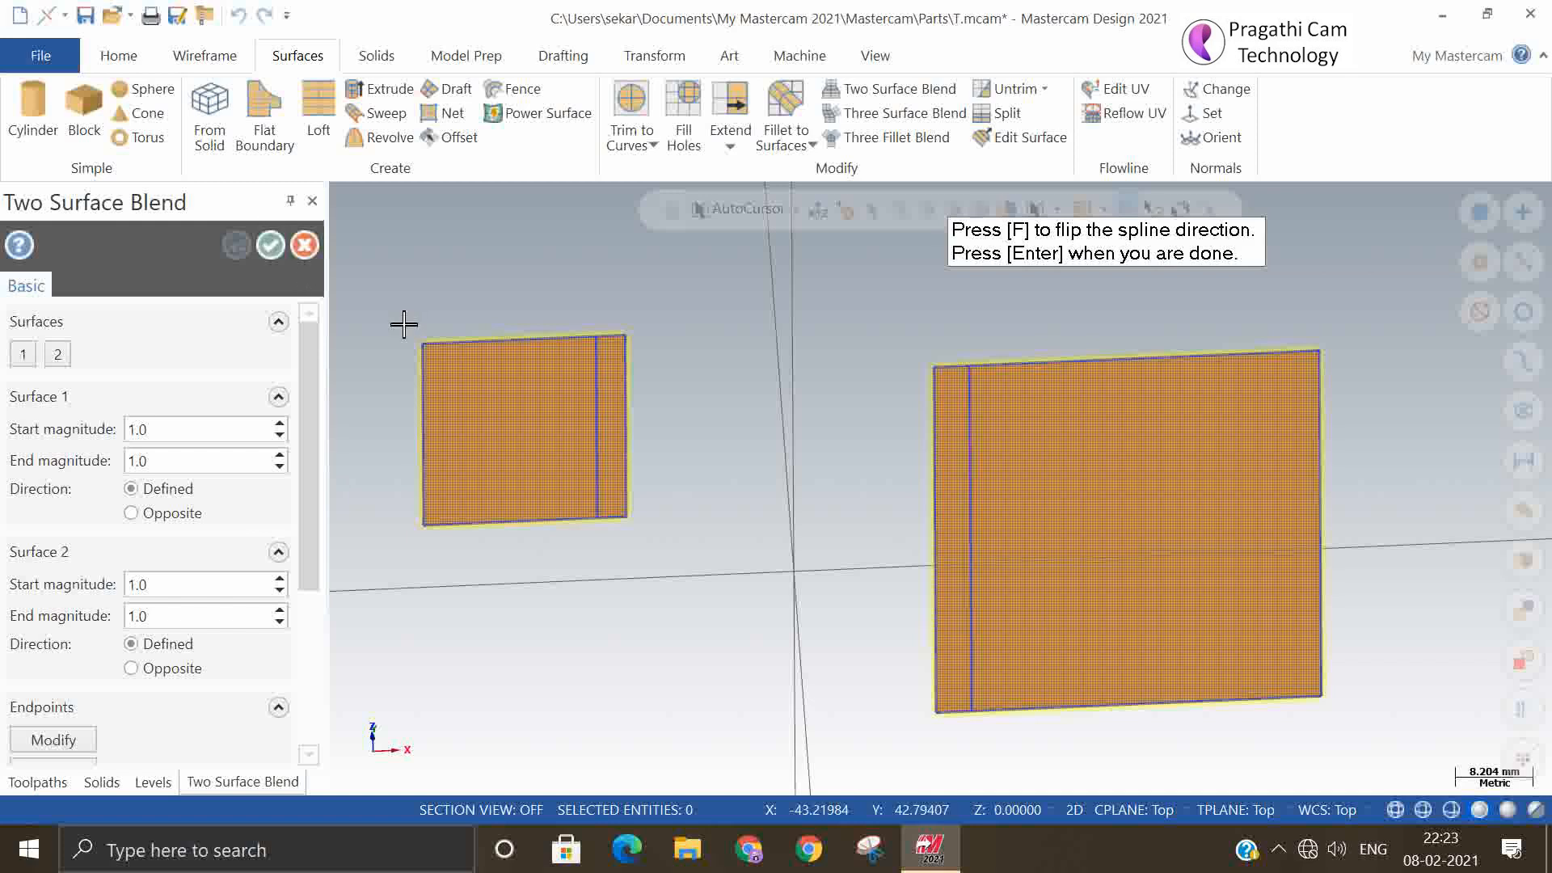
key("Return")
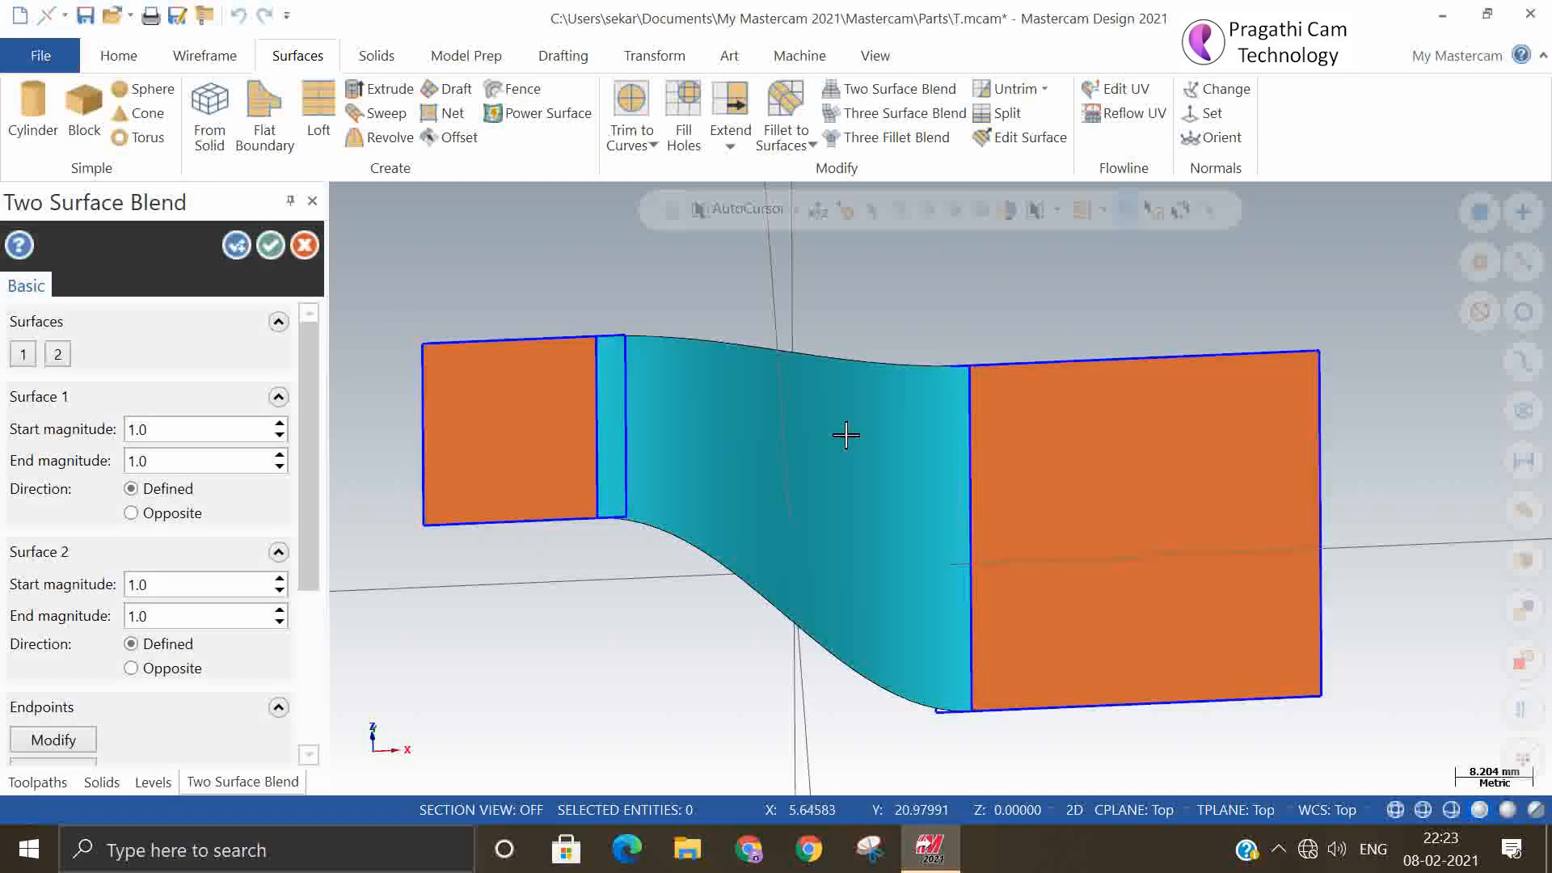
middle_click_drag(1036, 392, 800, 404)
left_click(270, 246)
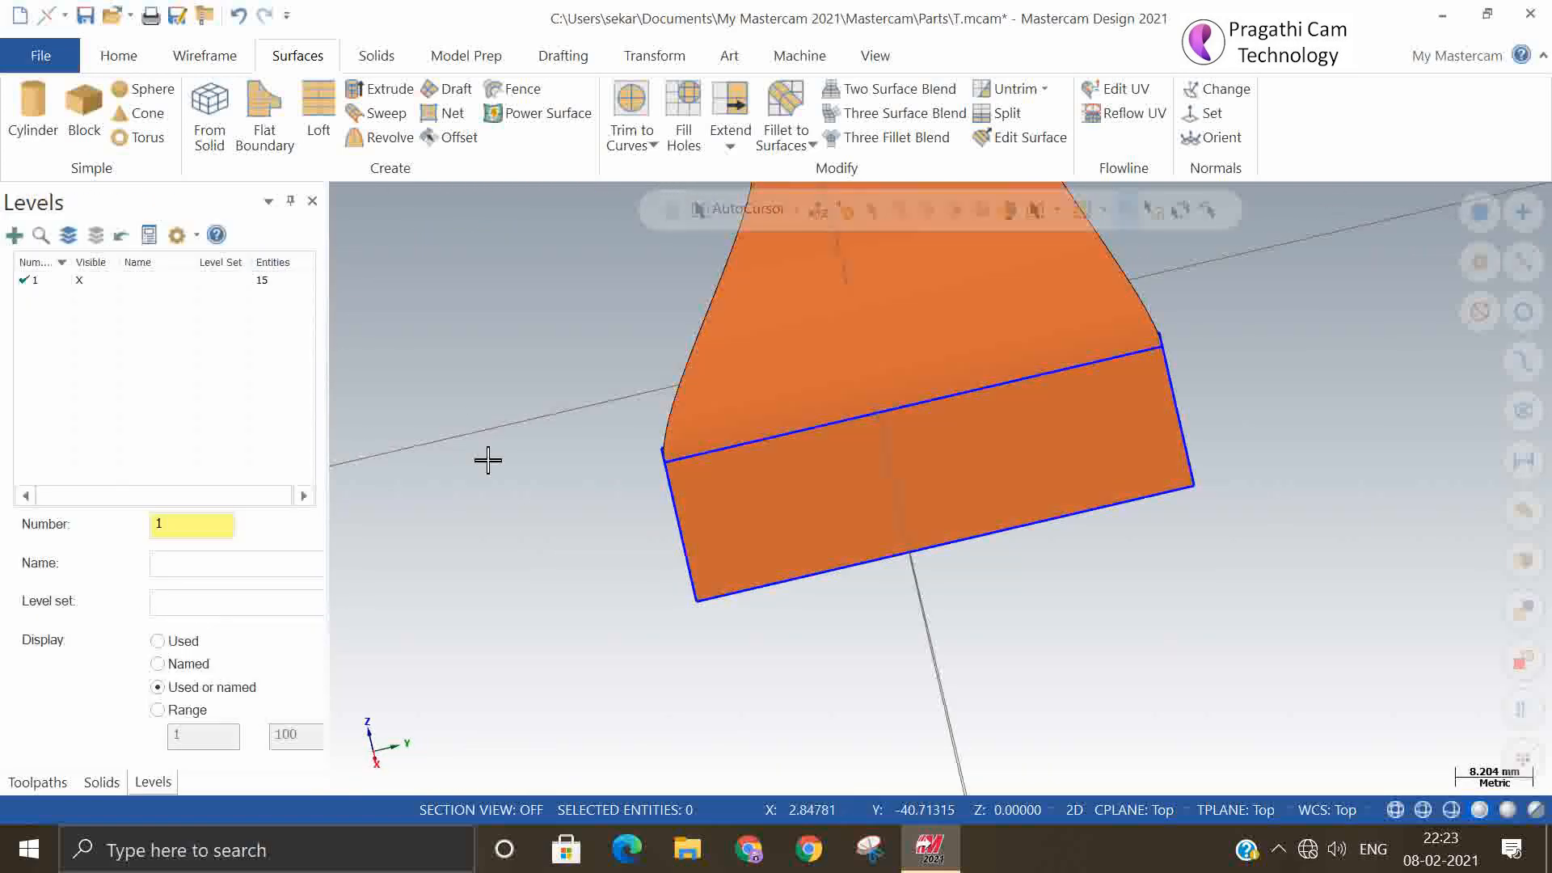
scroll(488, 460, "down", 2)
left_click(240, 22)
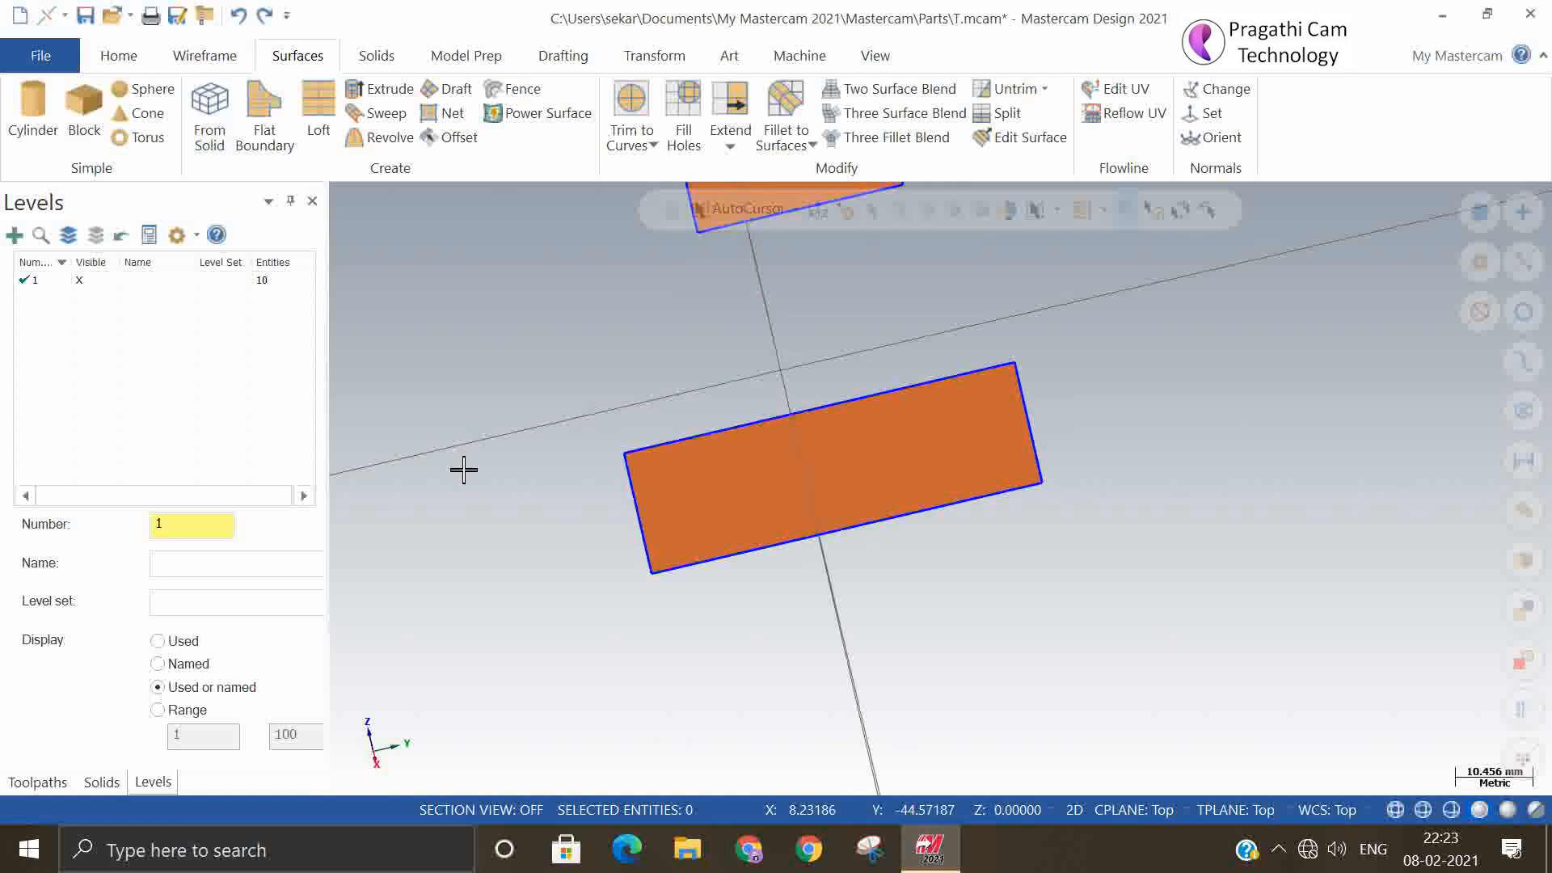
- Switch to the Top (WCS) view and set the construction depth to Z 5
scroll(464, 470, "down", 1)
middle_click_drag(1040, 444, 1285, 418)
mouse_move(1094, 677)
middle_mouse_down()
mouse_move(1116, 595)
mouse_move(1128, 697)
mouse_move(1129, 669)
middle_mouse_up()
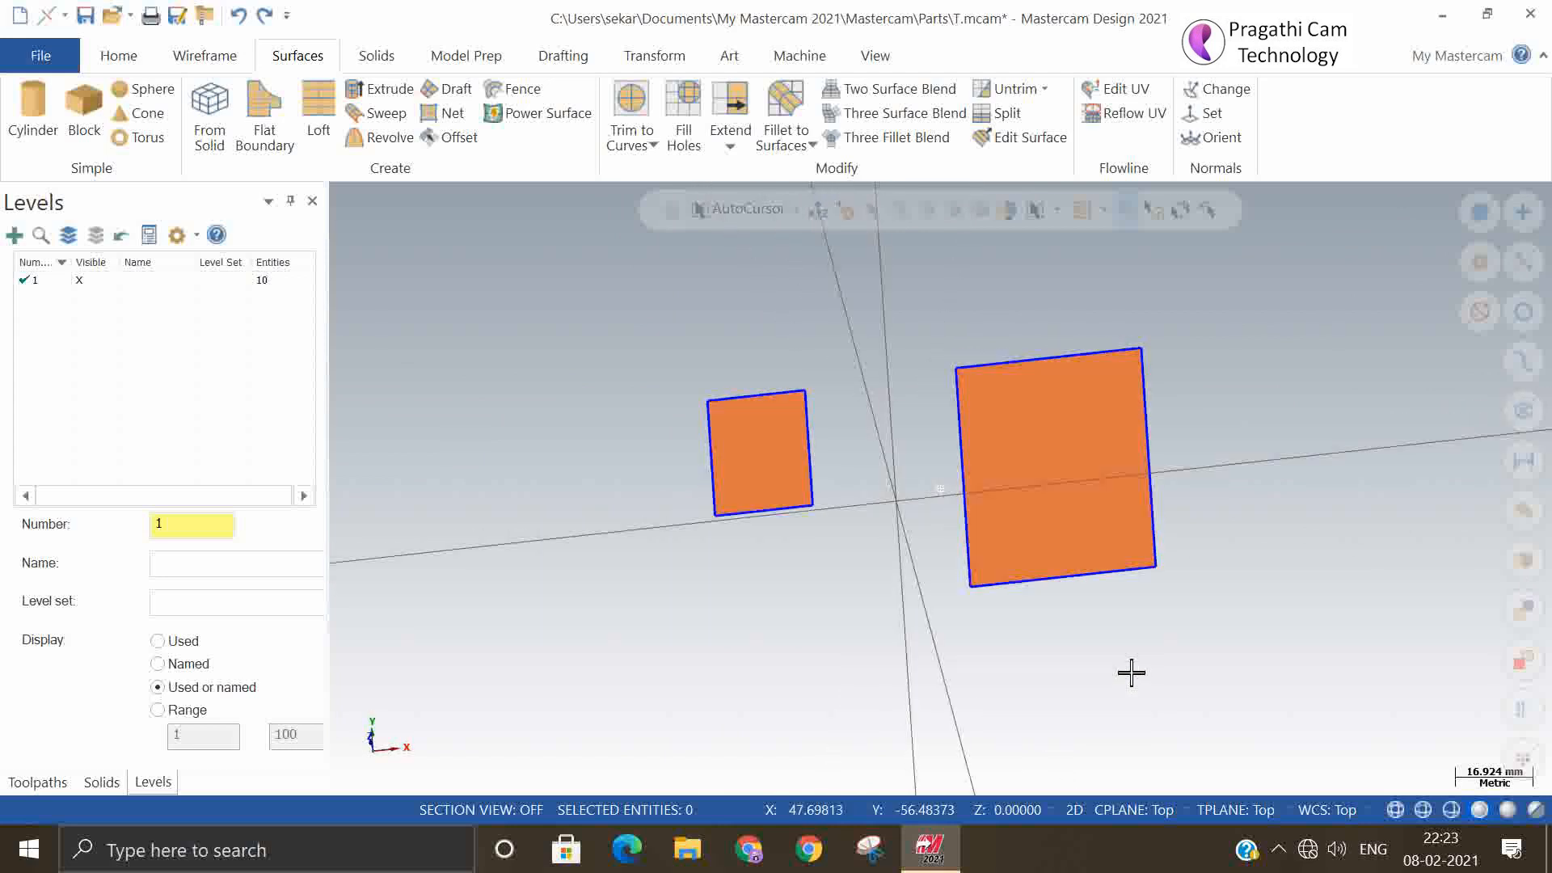
right_click(967, 271)
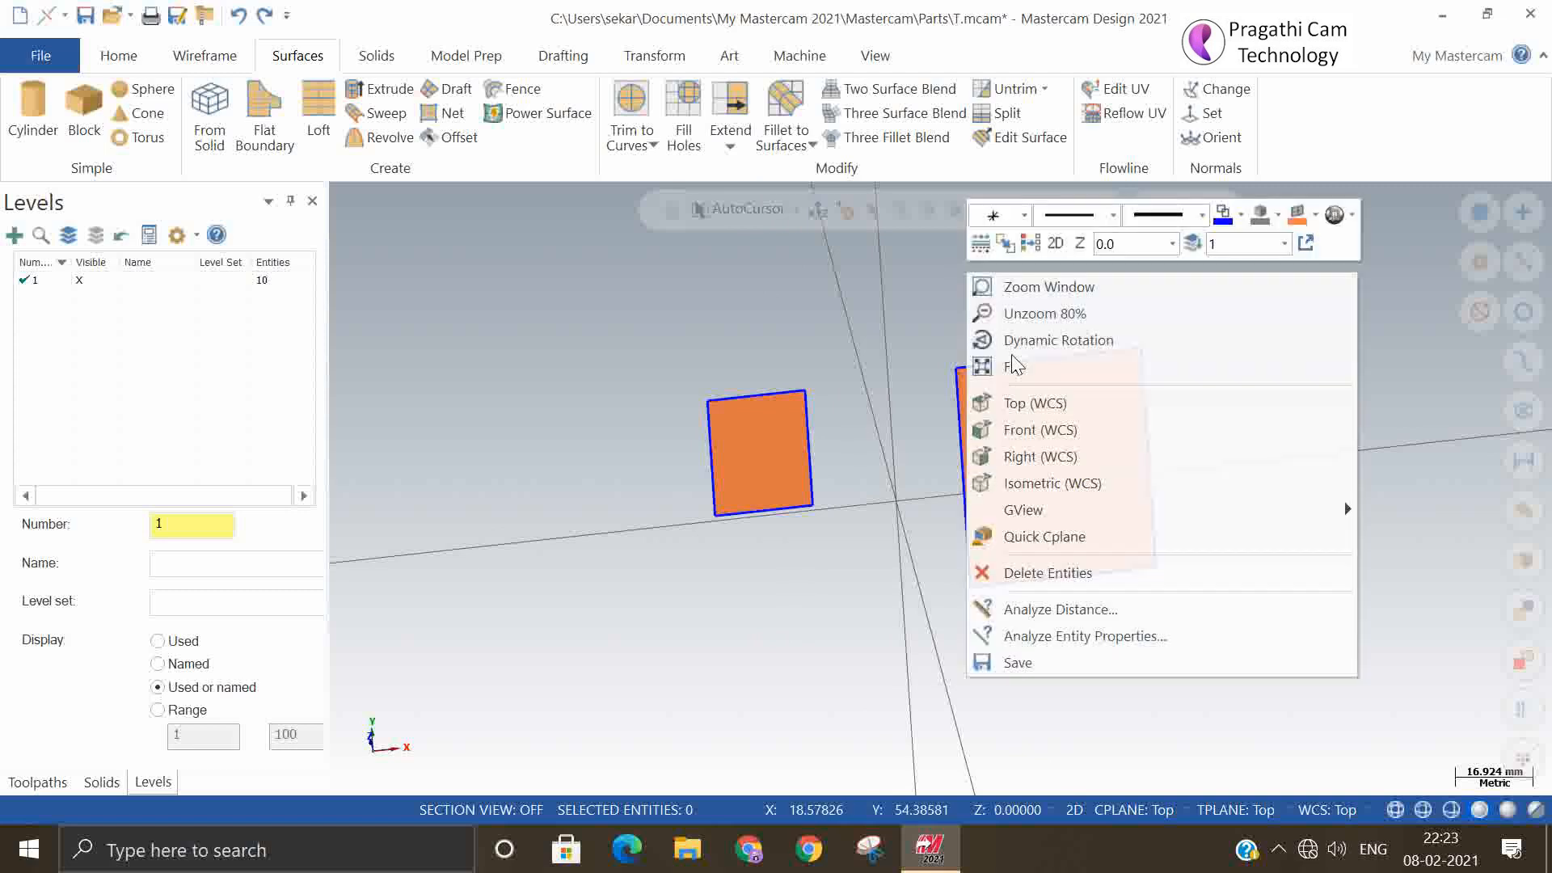
left_click(1032, 403)
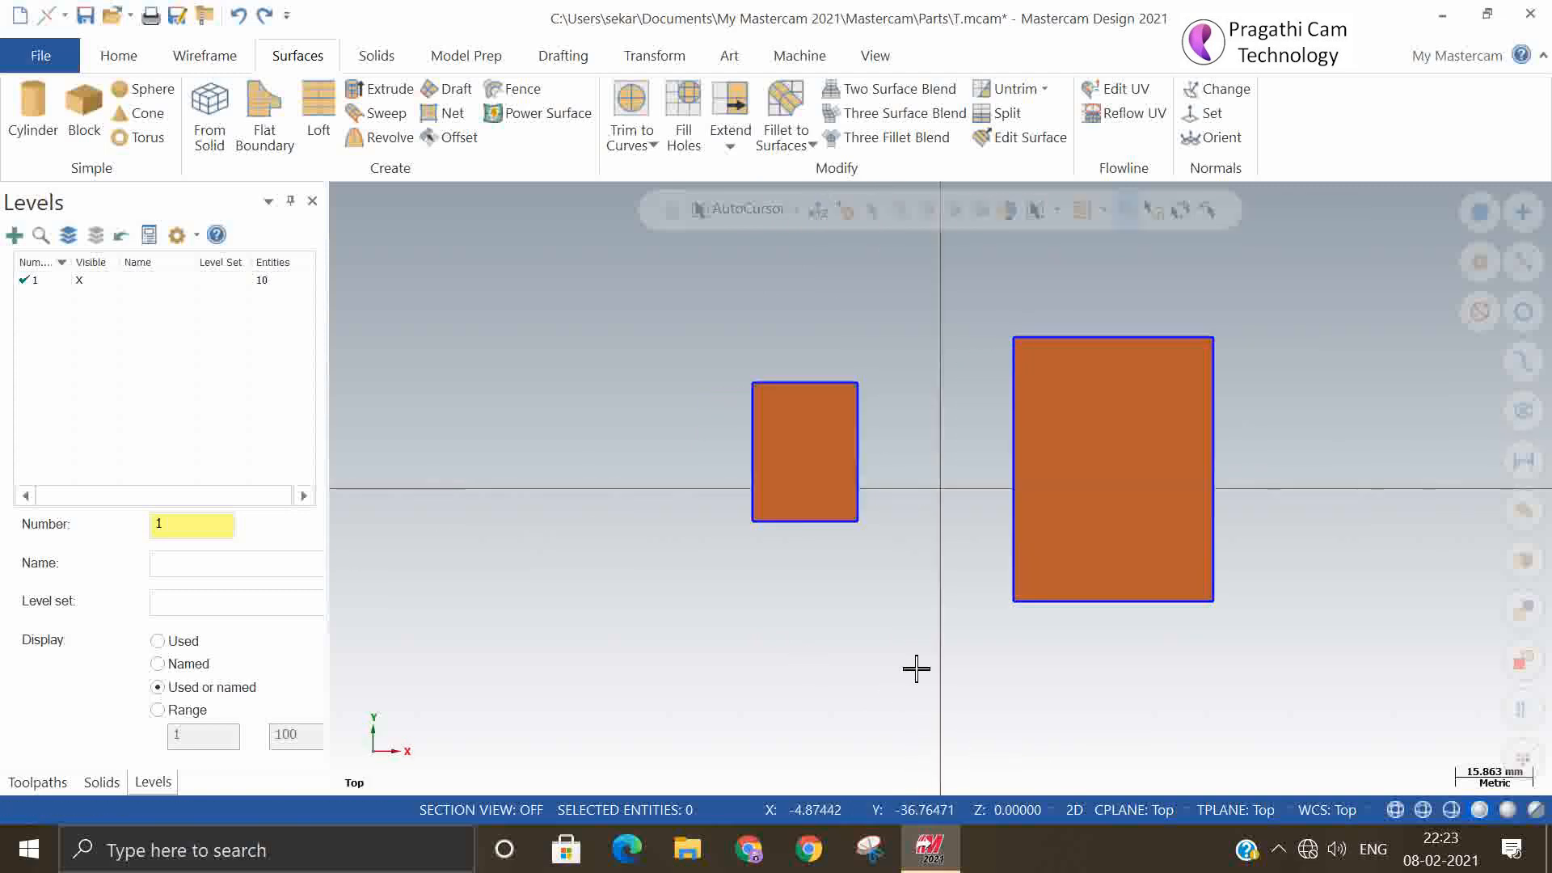
left_click(1016, 809)
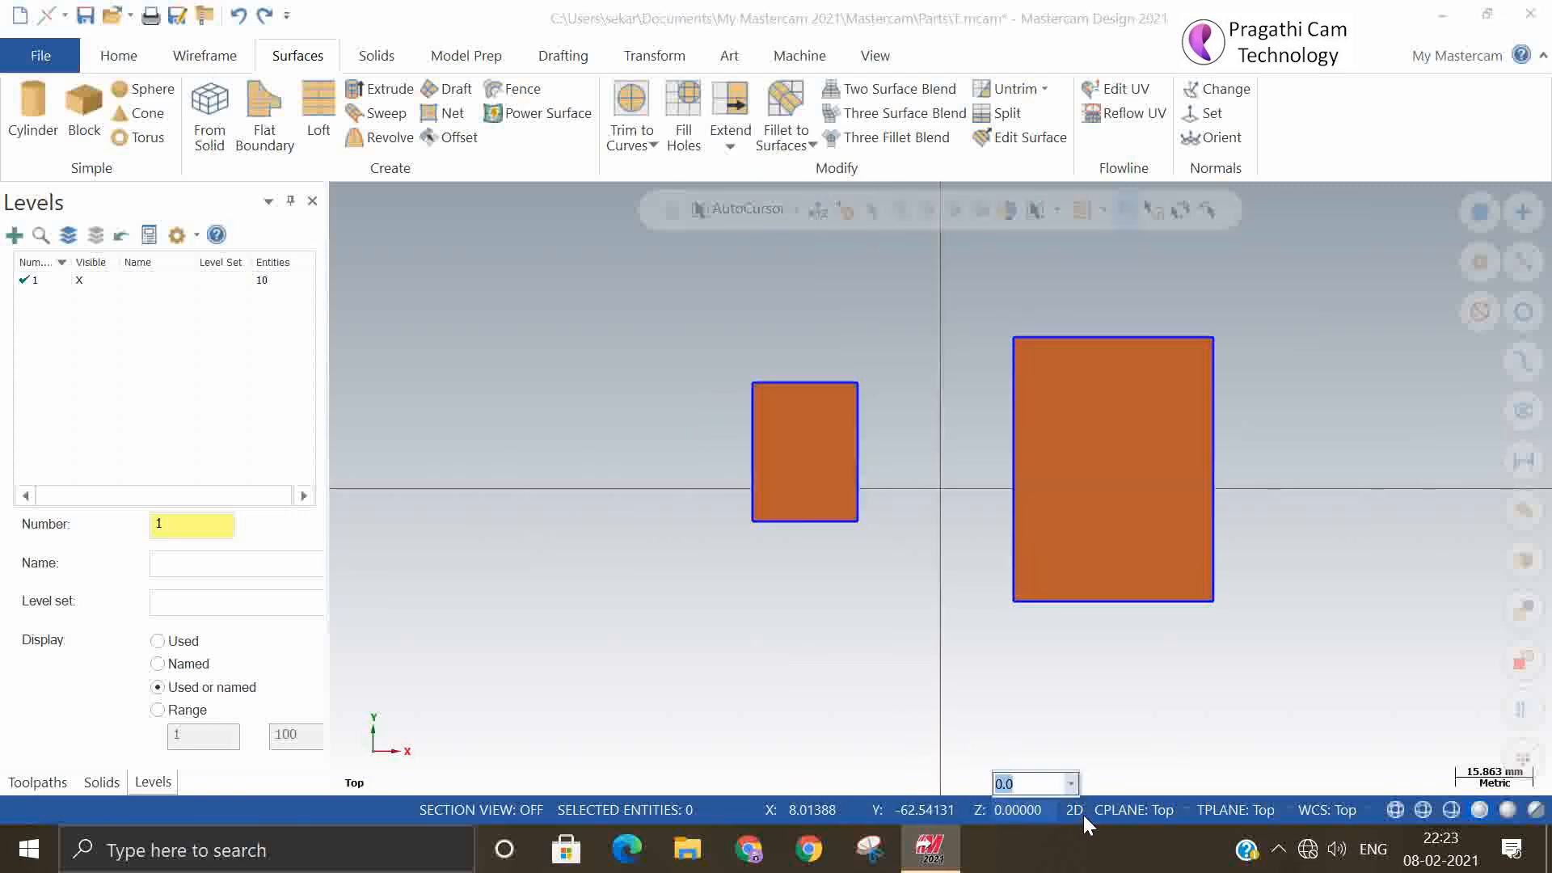
type("5")
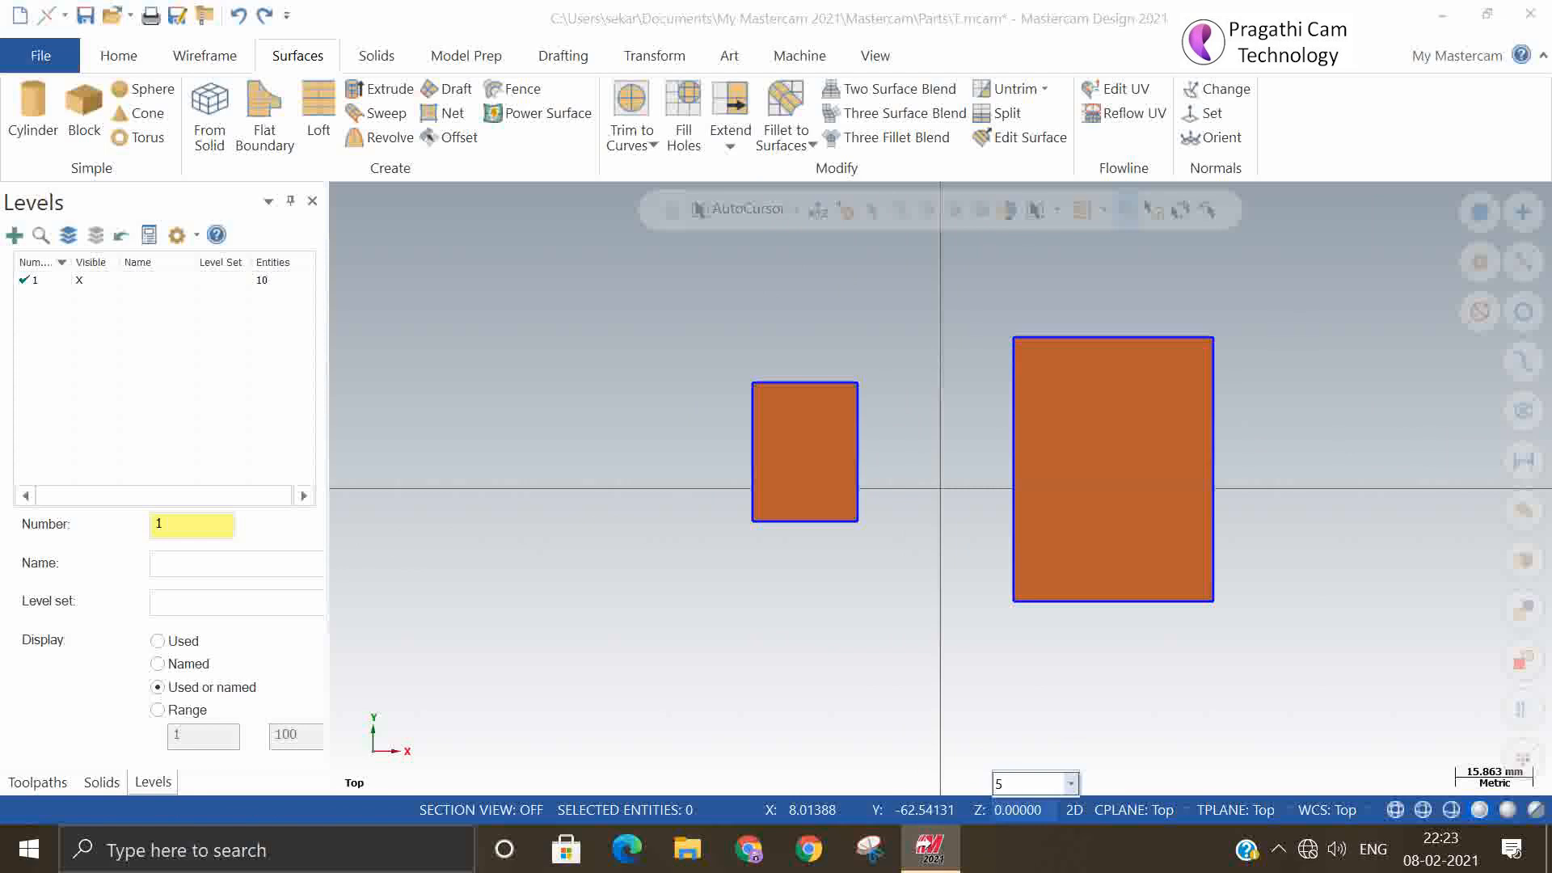
key("Return")
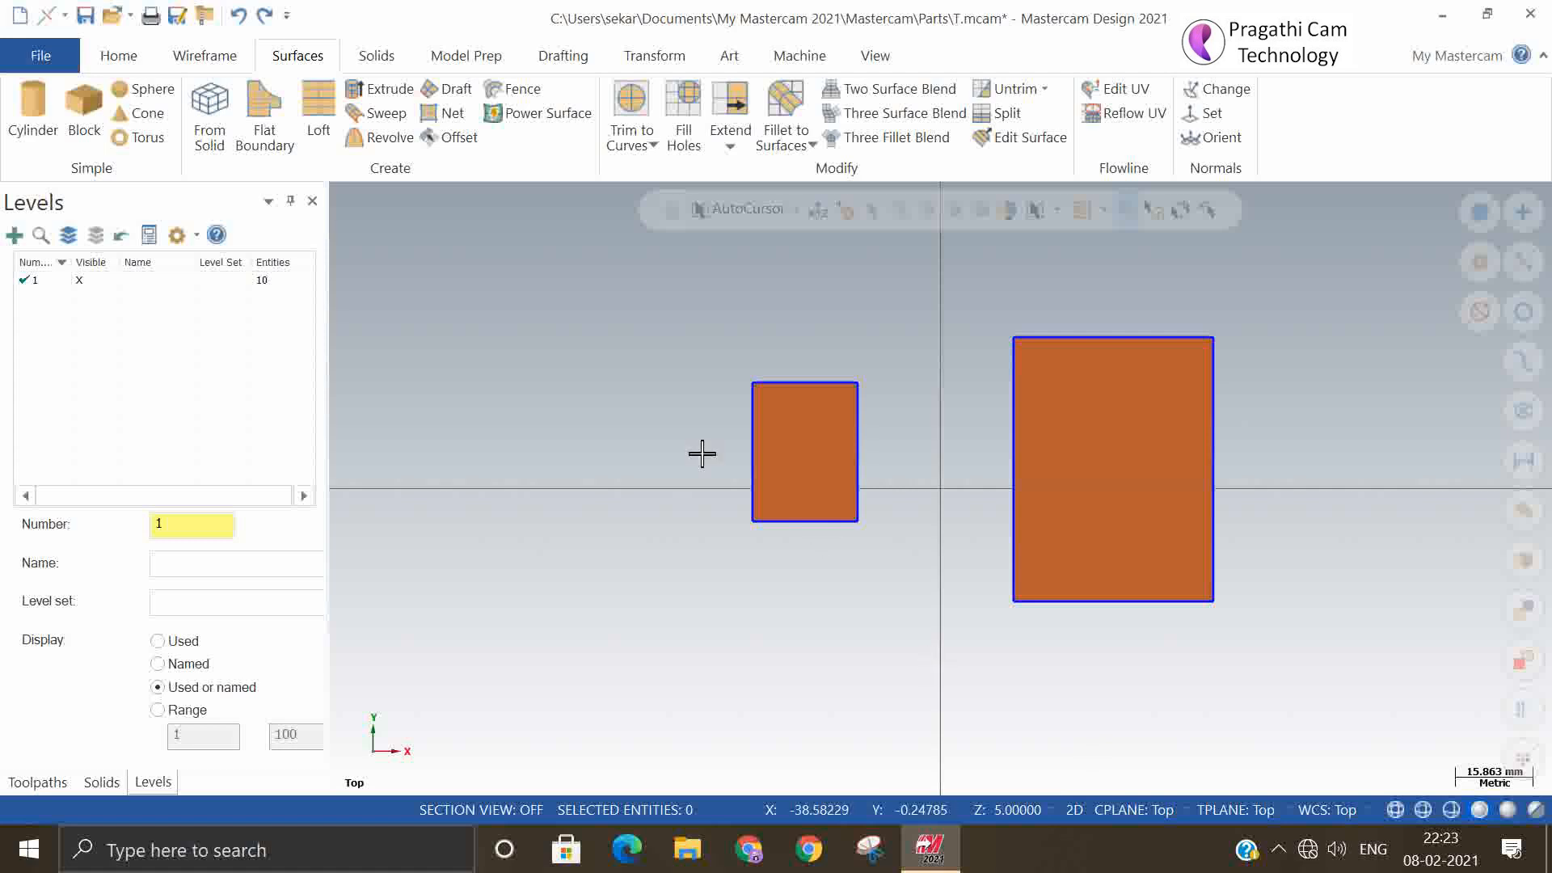
- Draw a closed, tilted quadrilateral below the smaller rectangle from four freeform endpoint lines, each about 21 to 26 mm long
left_click(194, 53)
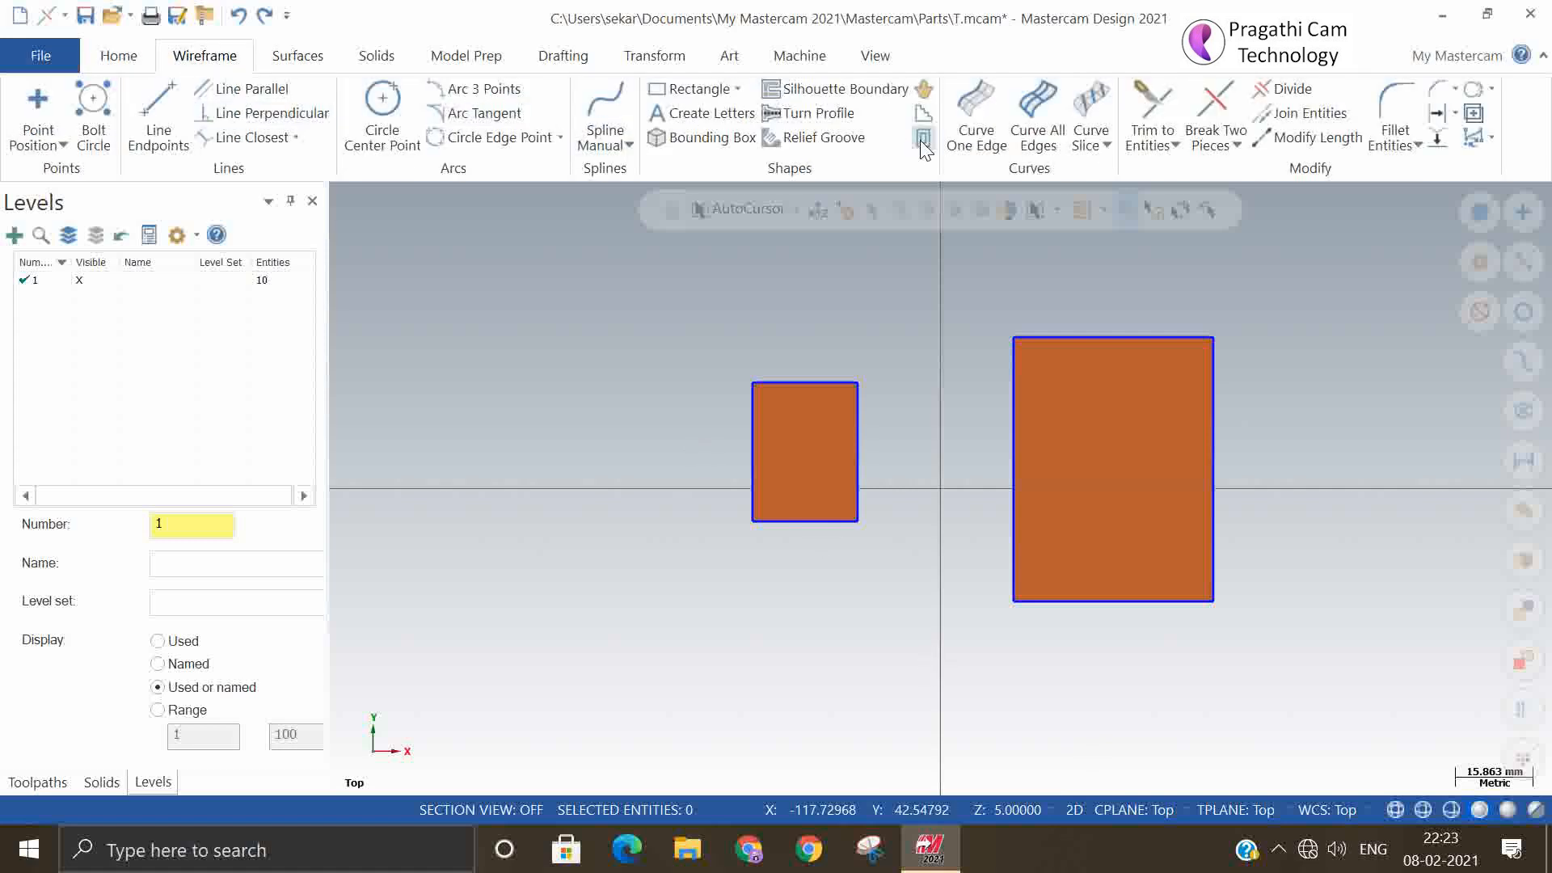
left_click(160, 101)
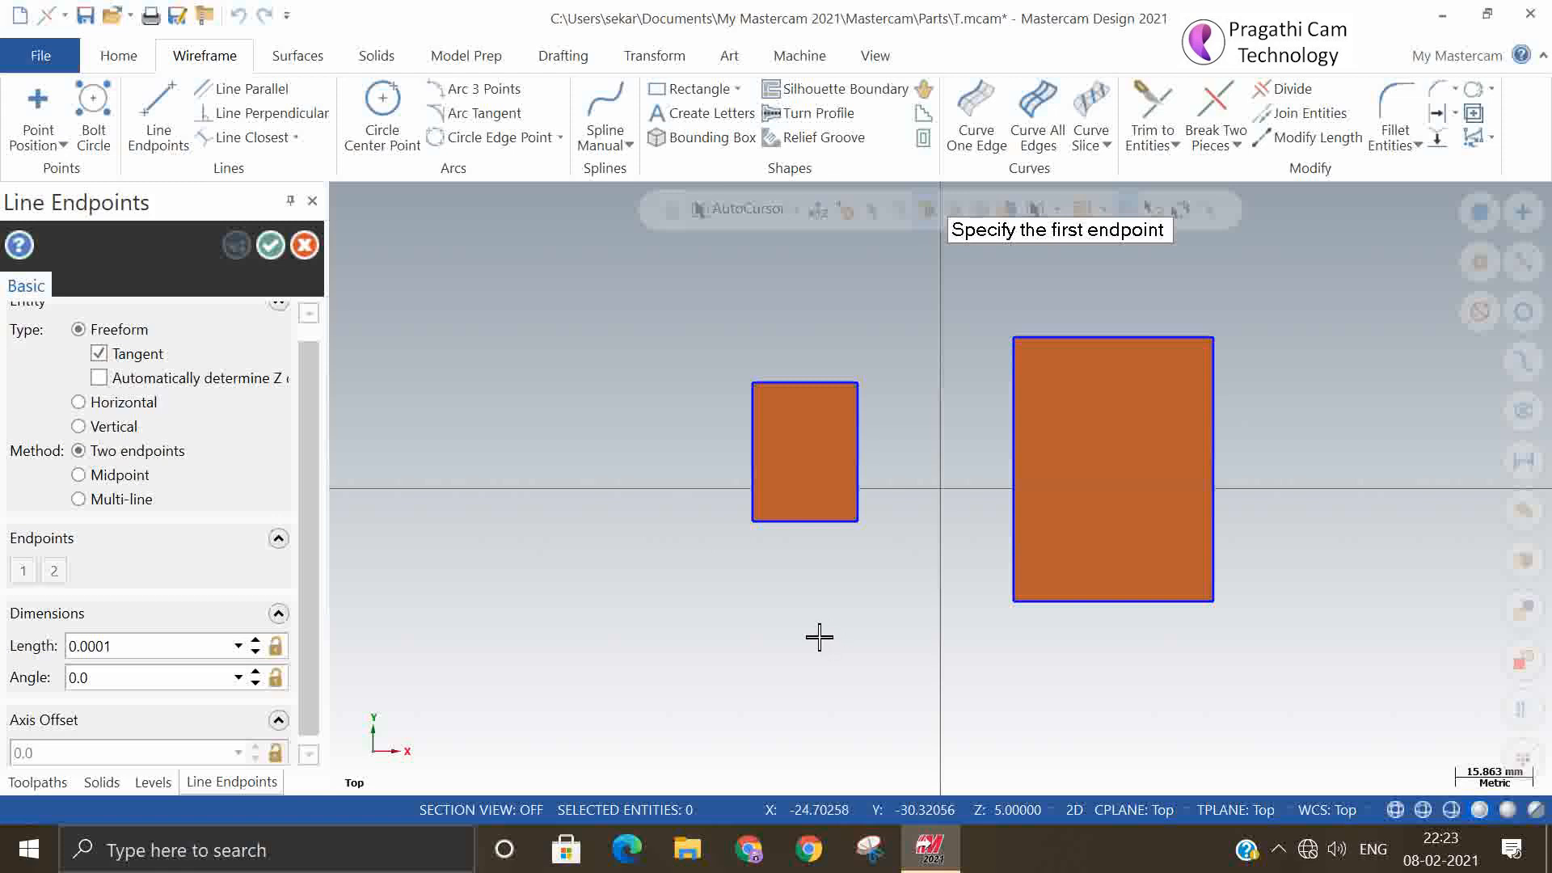
left_click(854, 626)
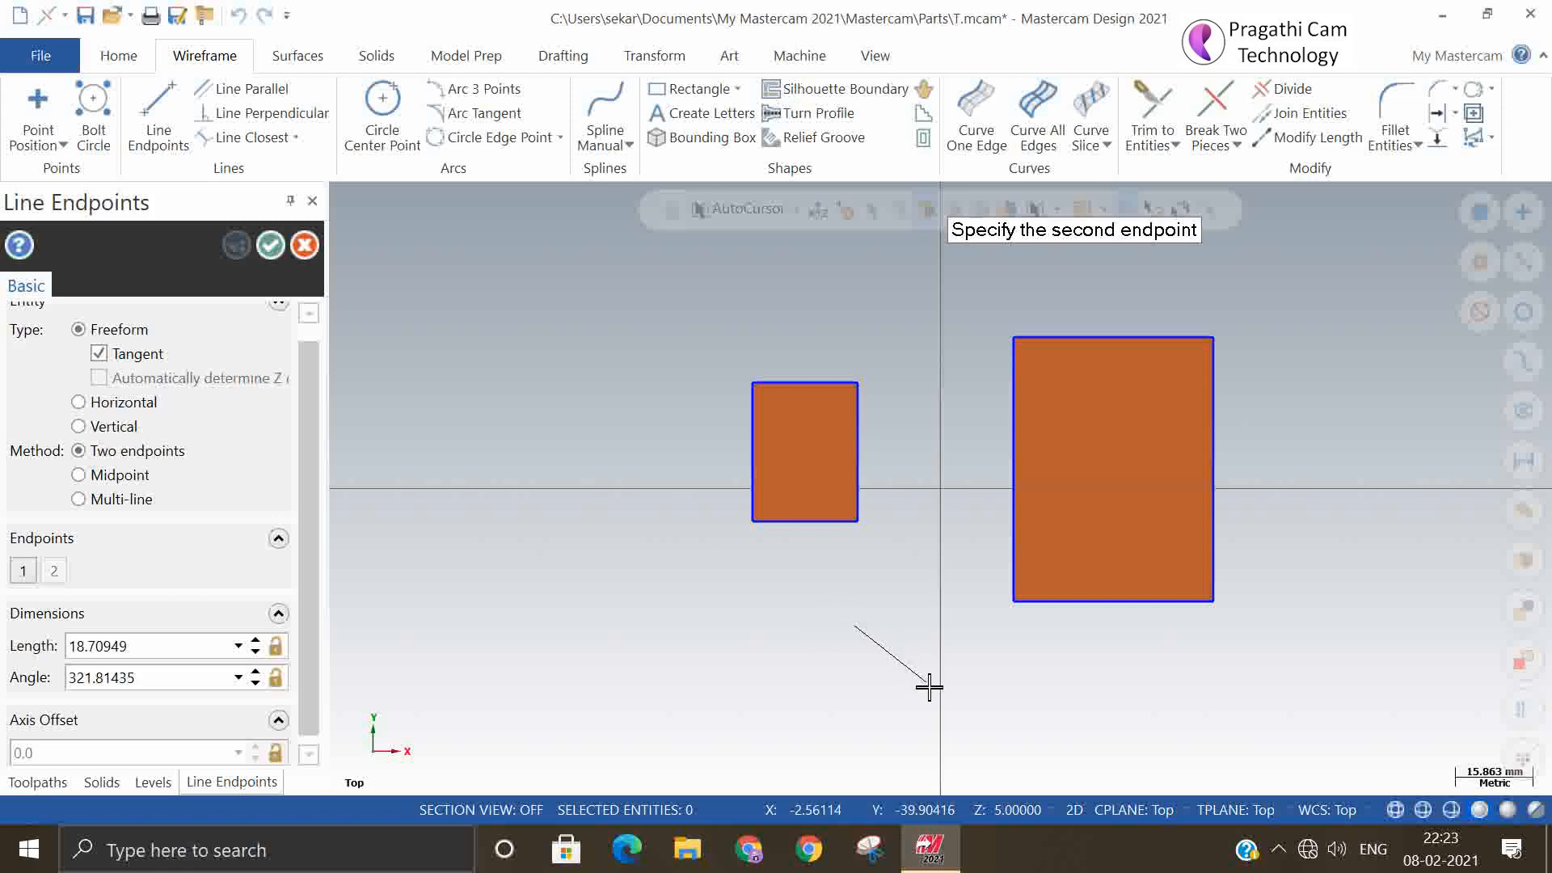
left_click(966, 658)
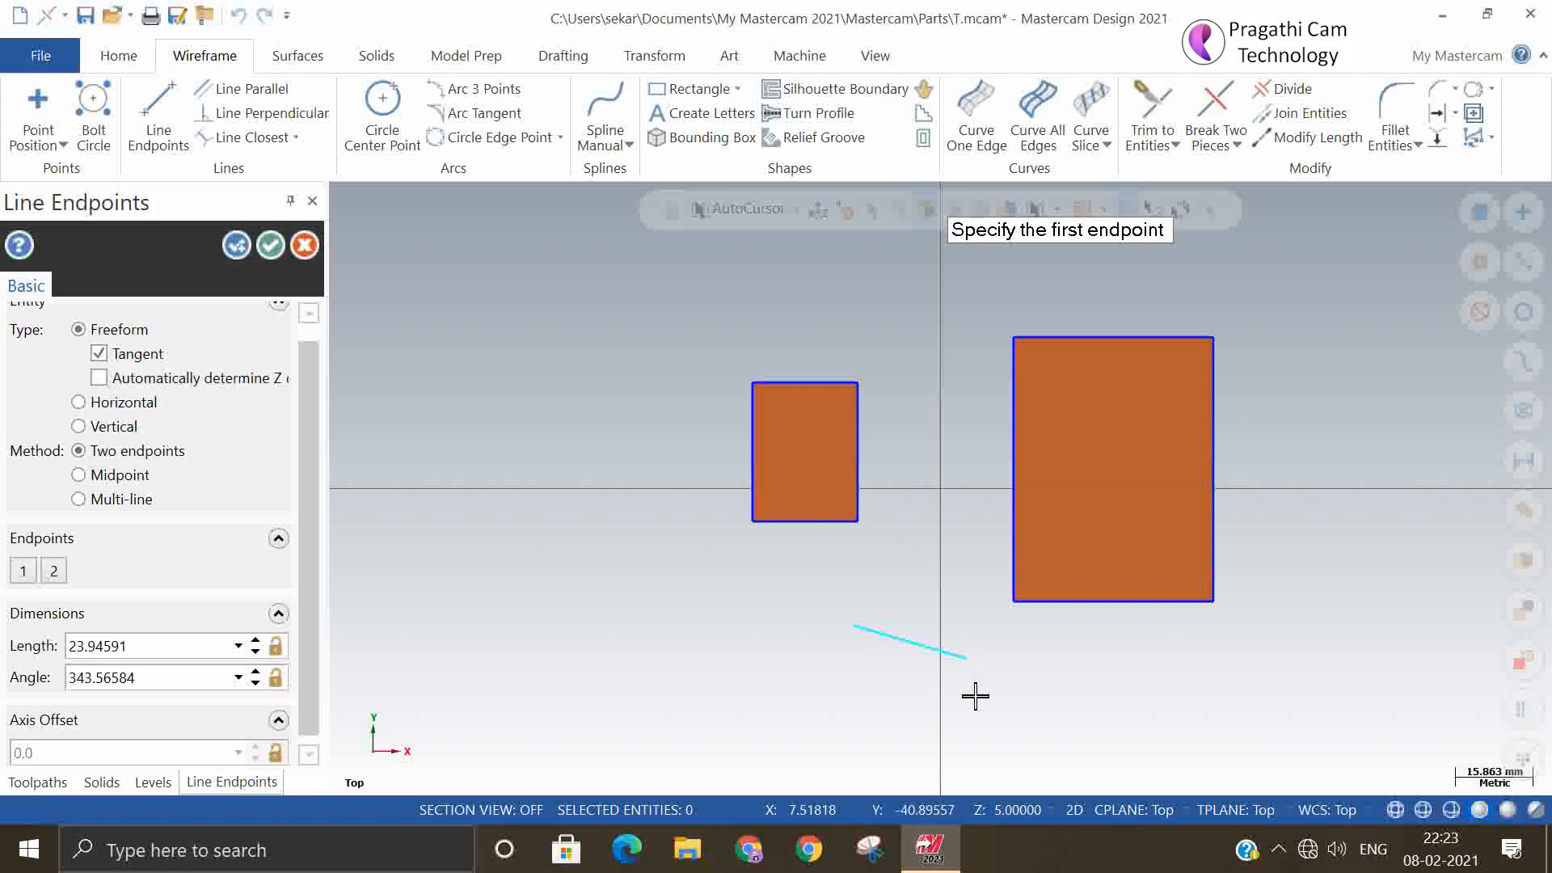
left_click(966, 658)
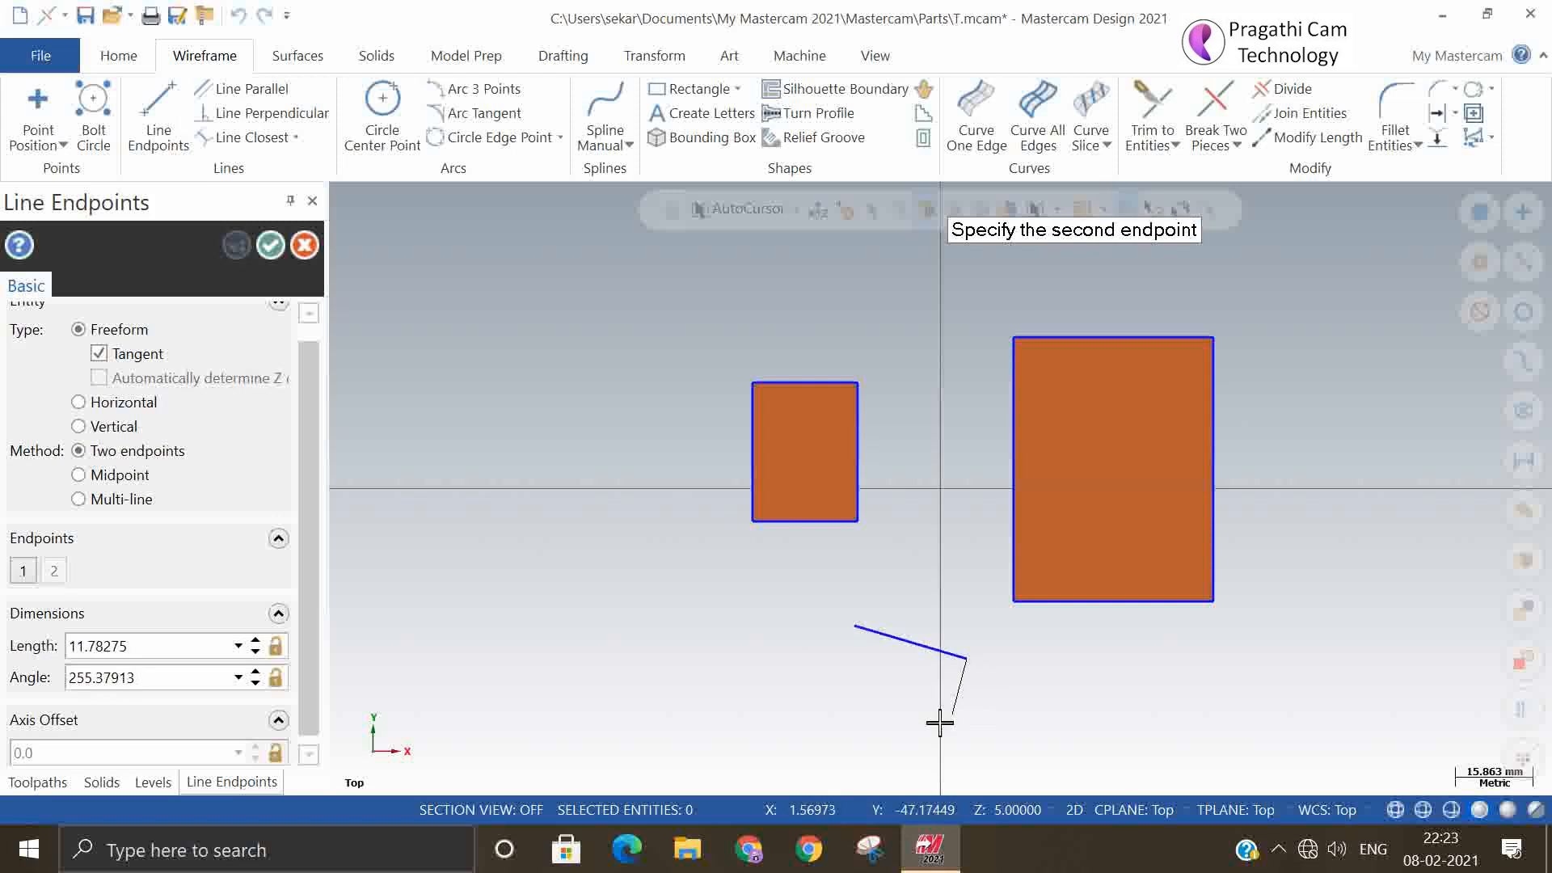
left_click(929, 770)
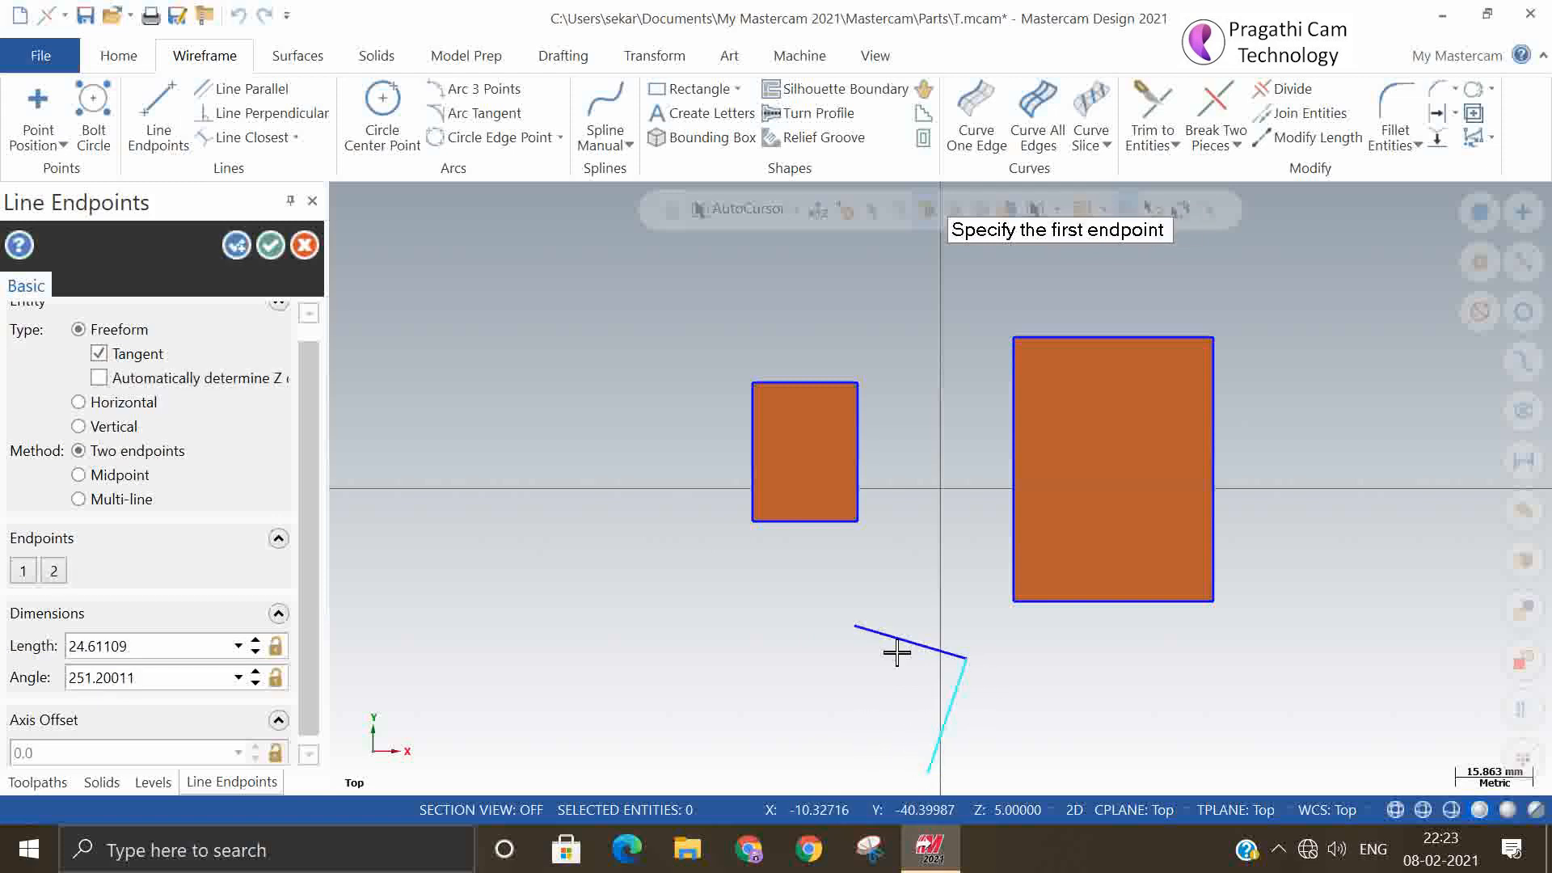
left_click(856, 628)
left_click(826, 749)
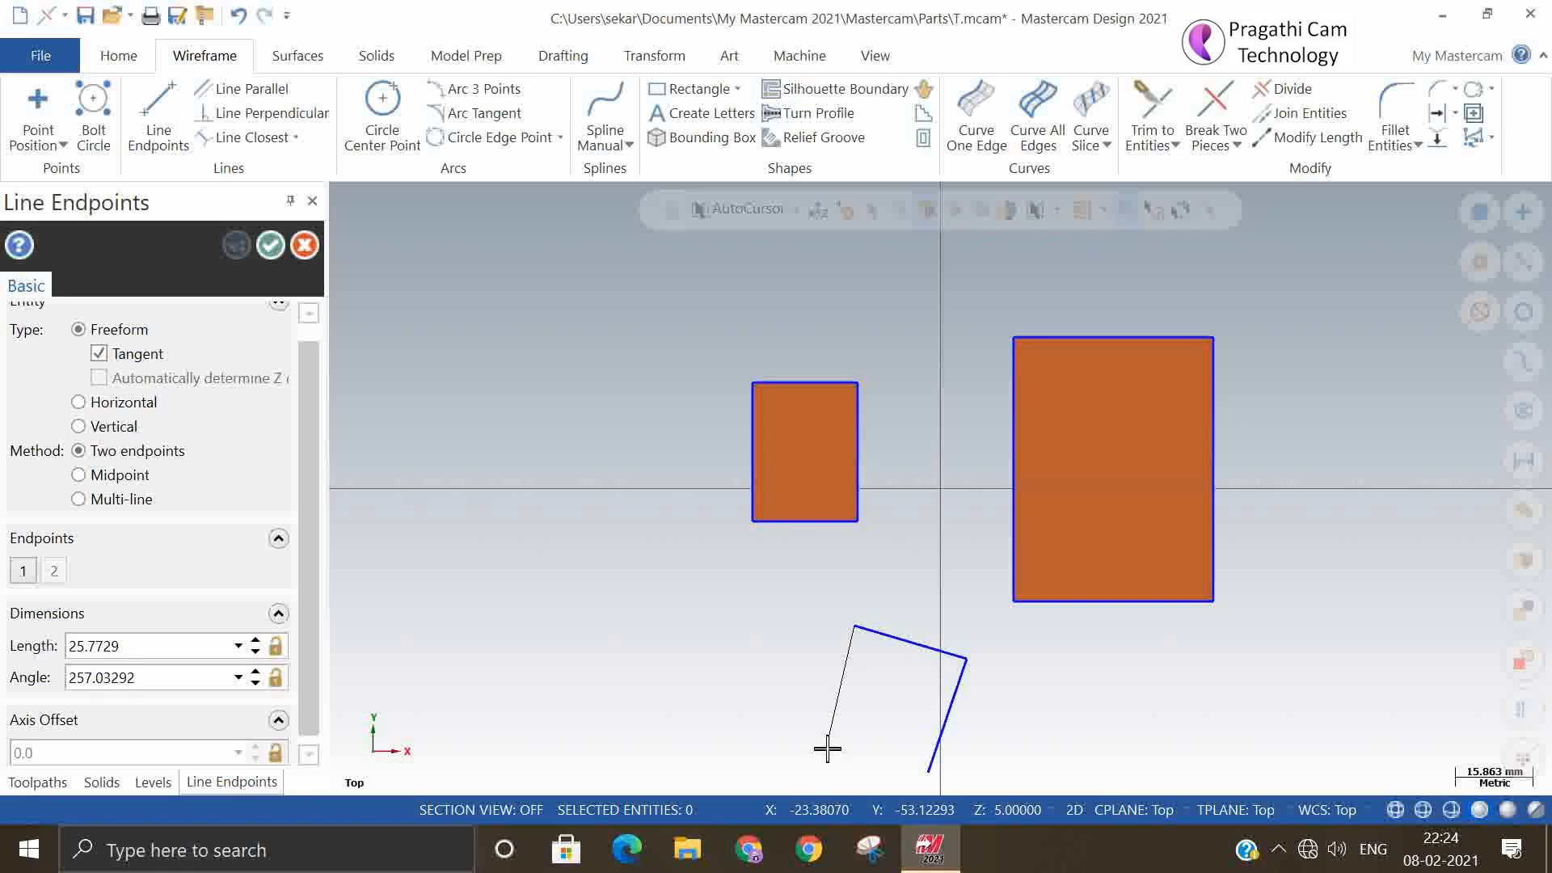
left_click(827, 748)
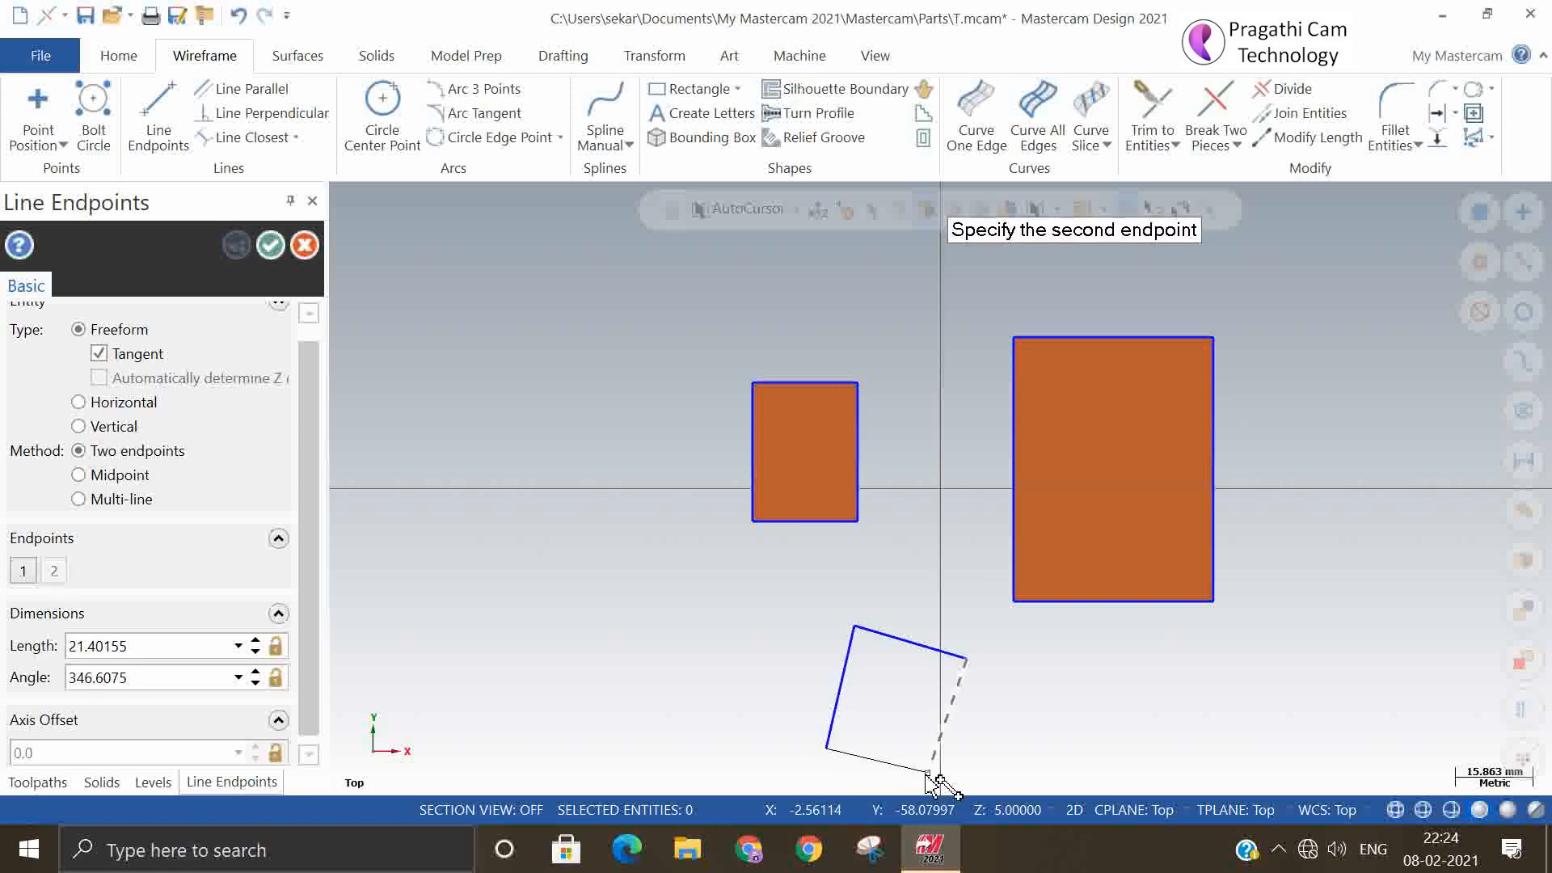
left_click(928, 771)
left_click(271, 245)
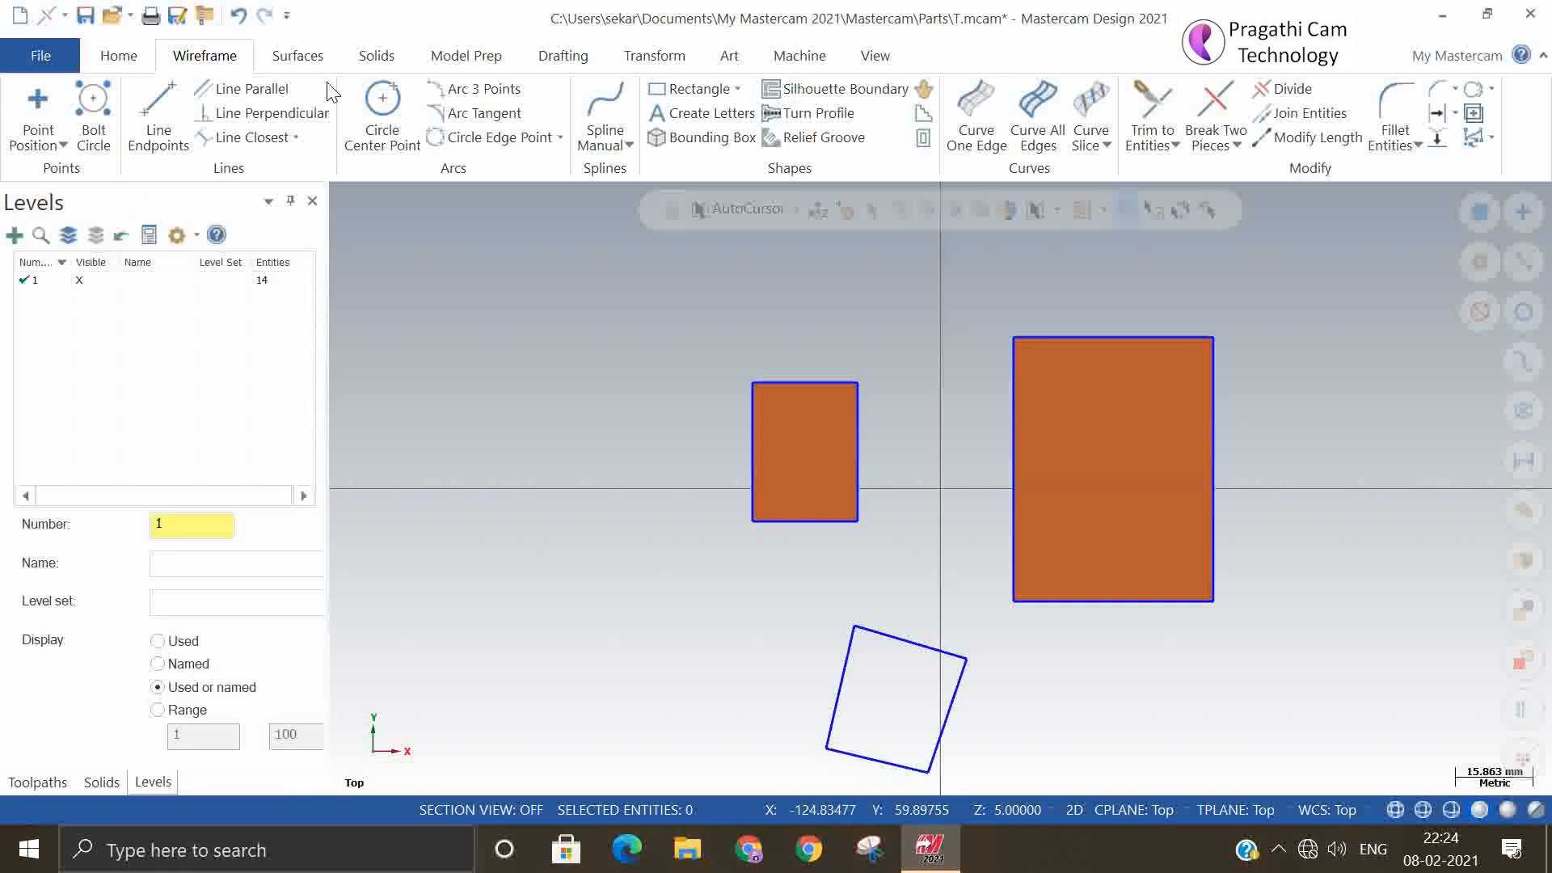
- Create a Flat Boundary surface from the 3D chain around the tilted quadrilateral
left_click(327, 59)
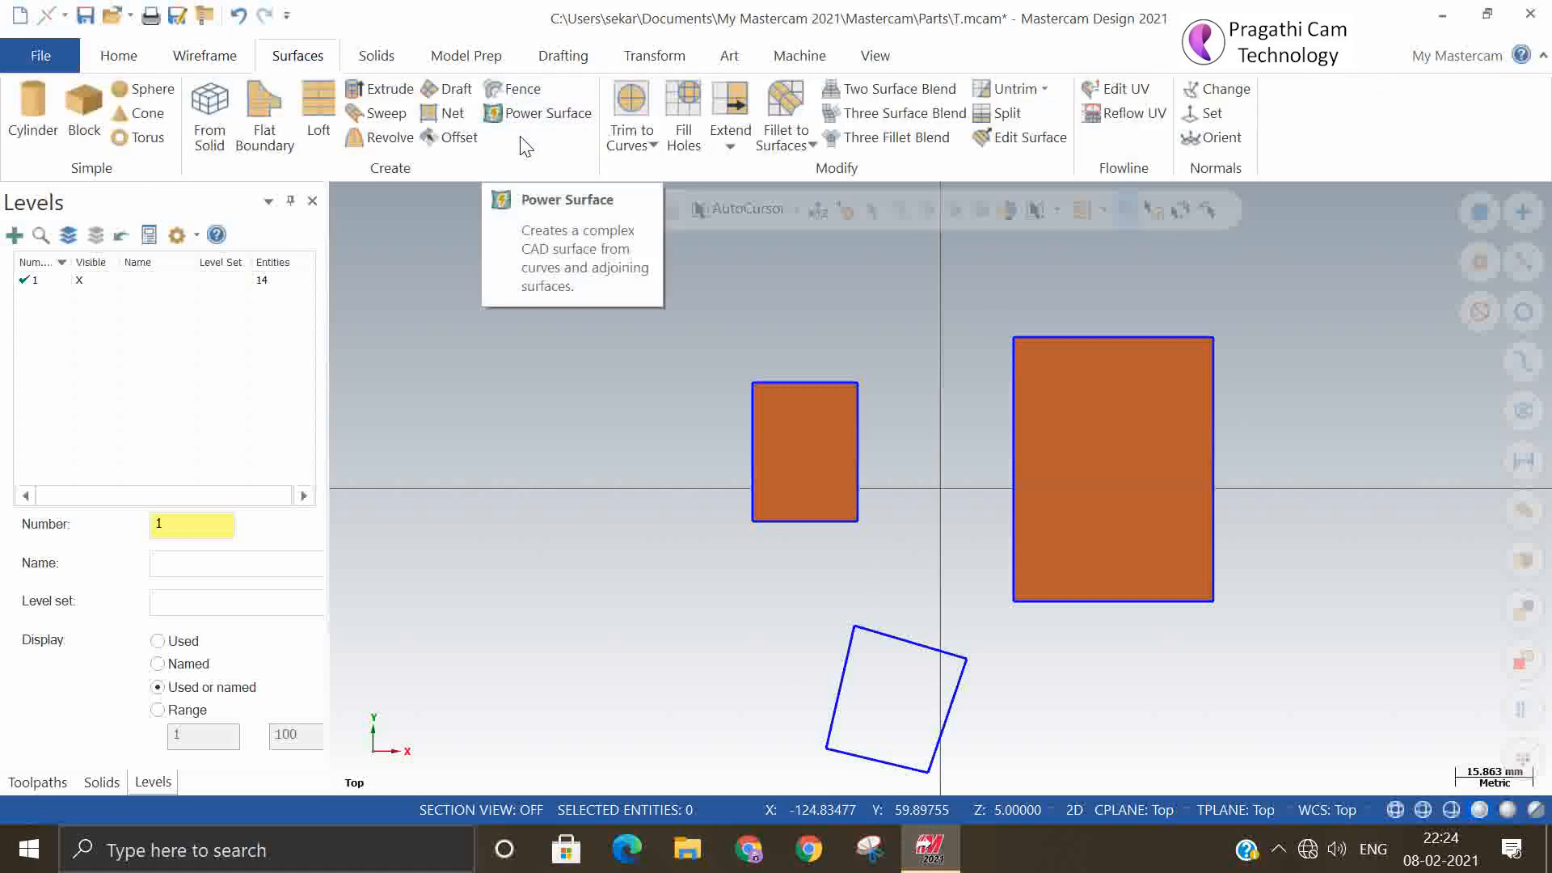
left_click(268, 107)
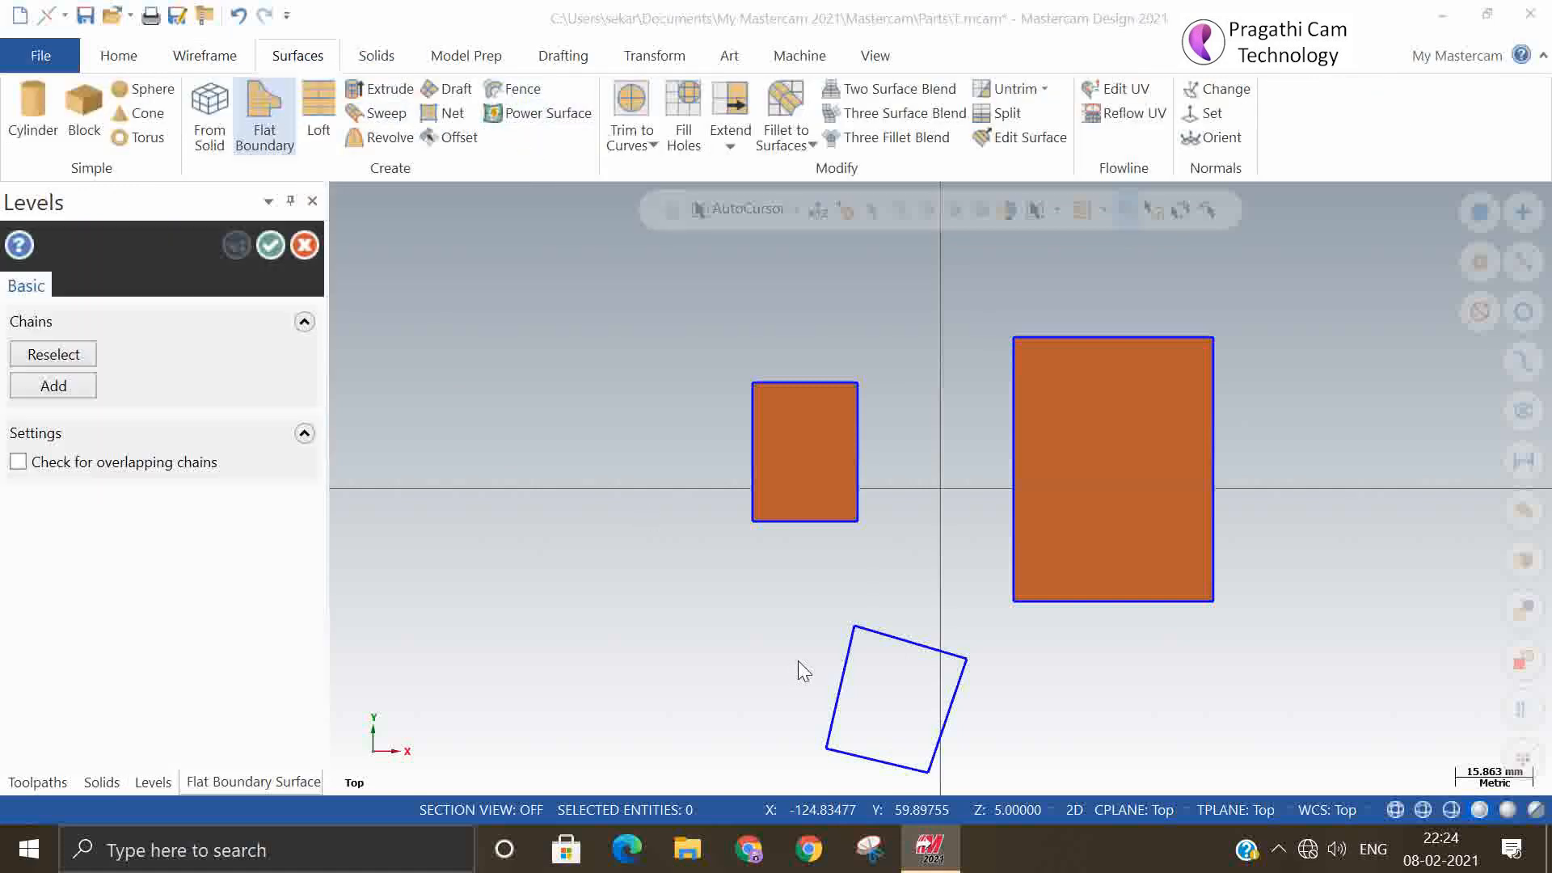
left_click(848, 673)
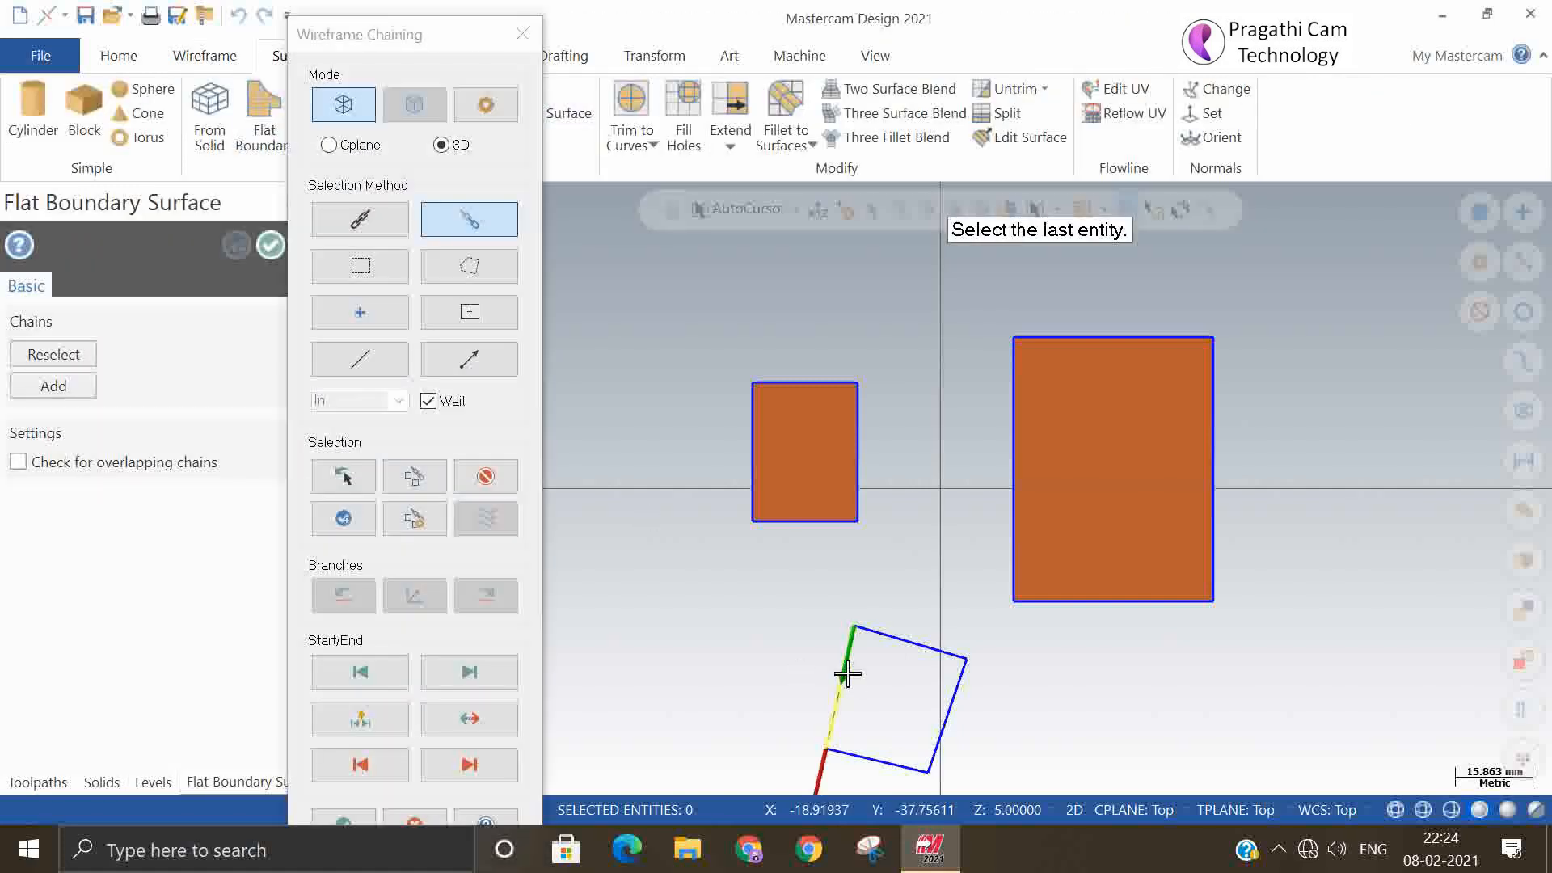
left_click(863, 633)
left_click(346, 818)
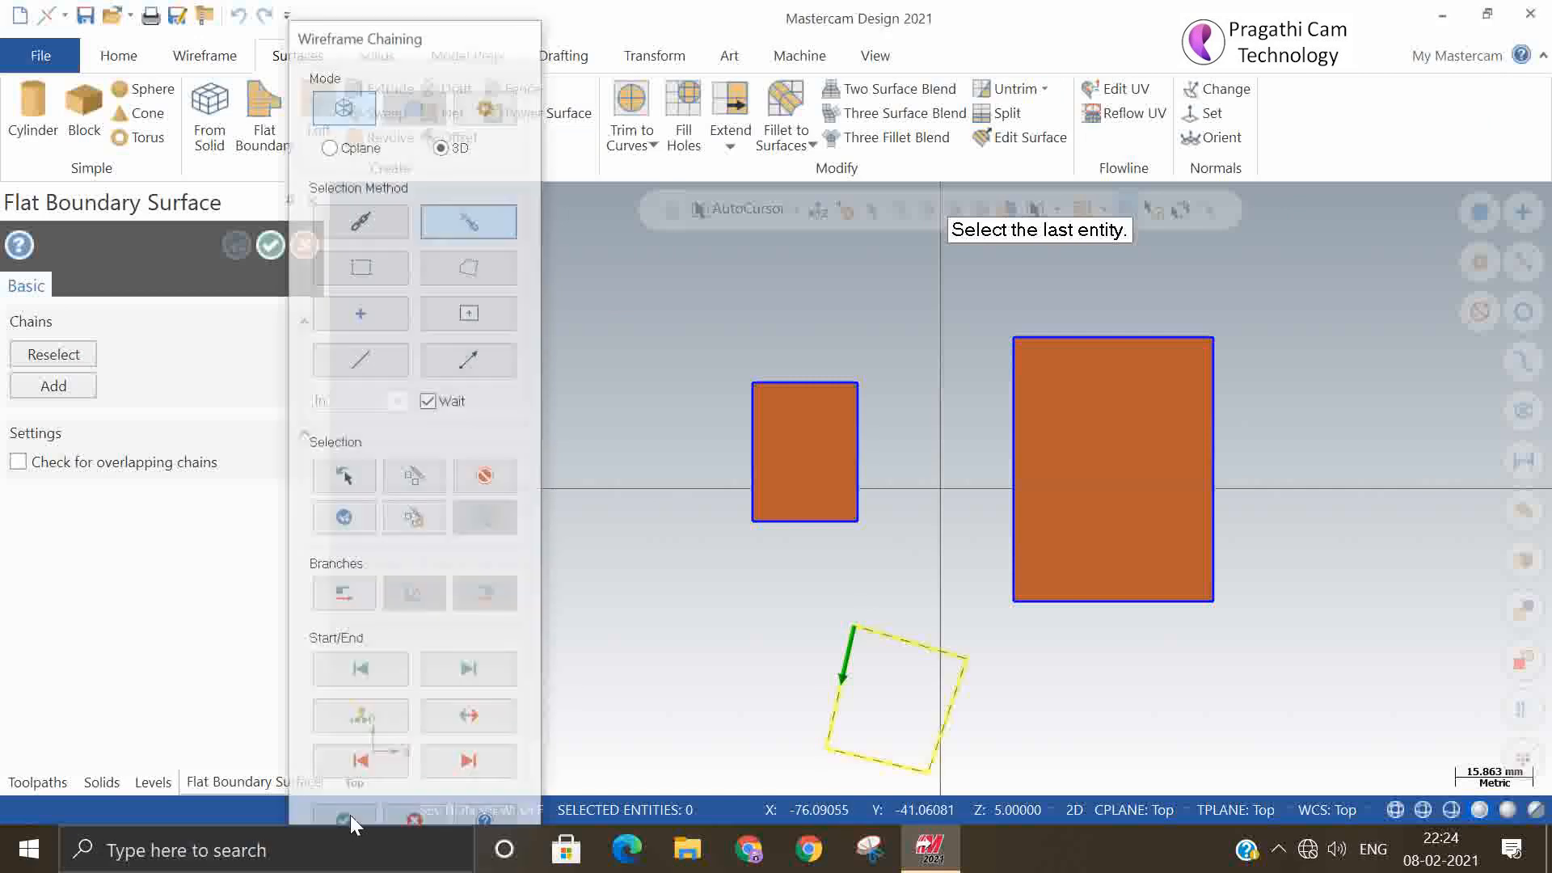
left_click(270, 245)
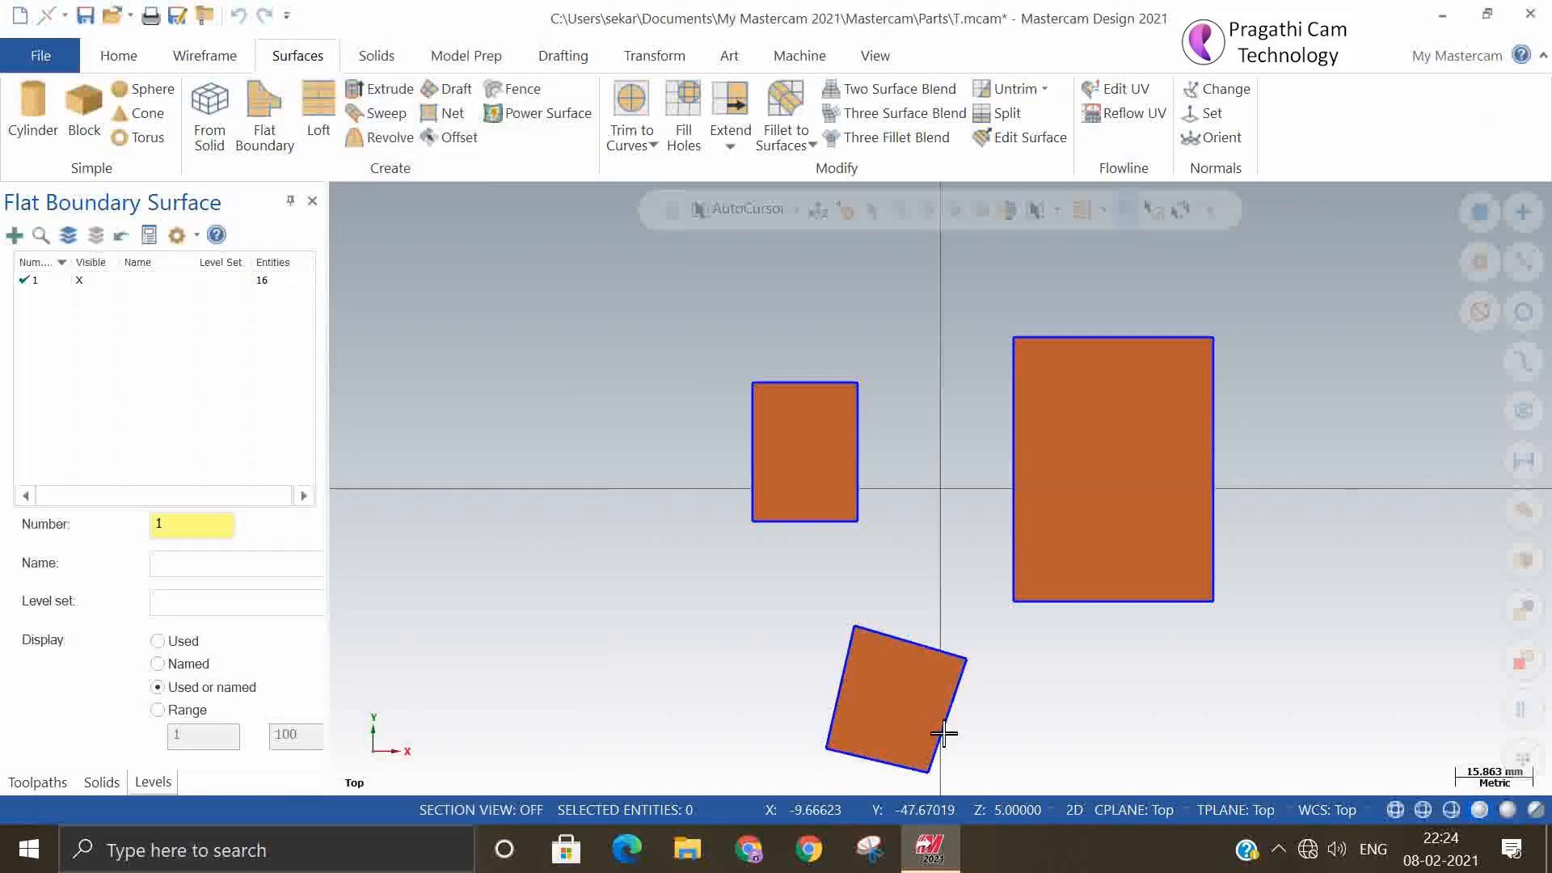
- Create a Three Surface Blend joining the large rectangle, small rectangle and tilted quadrilateral surfaces near their facing edges, with magnitudes at 1.0
middle_click_drag(958, 635, 907, 587)
middle_click_drag(825, 641, 826, 638)
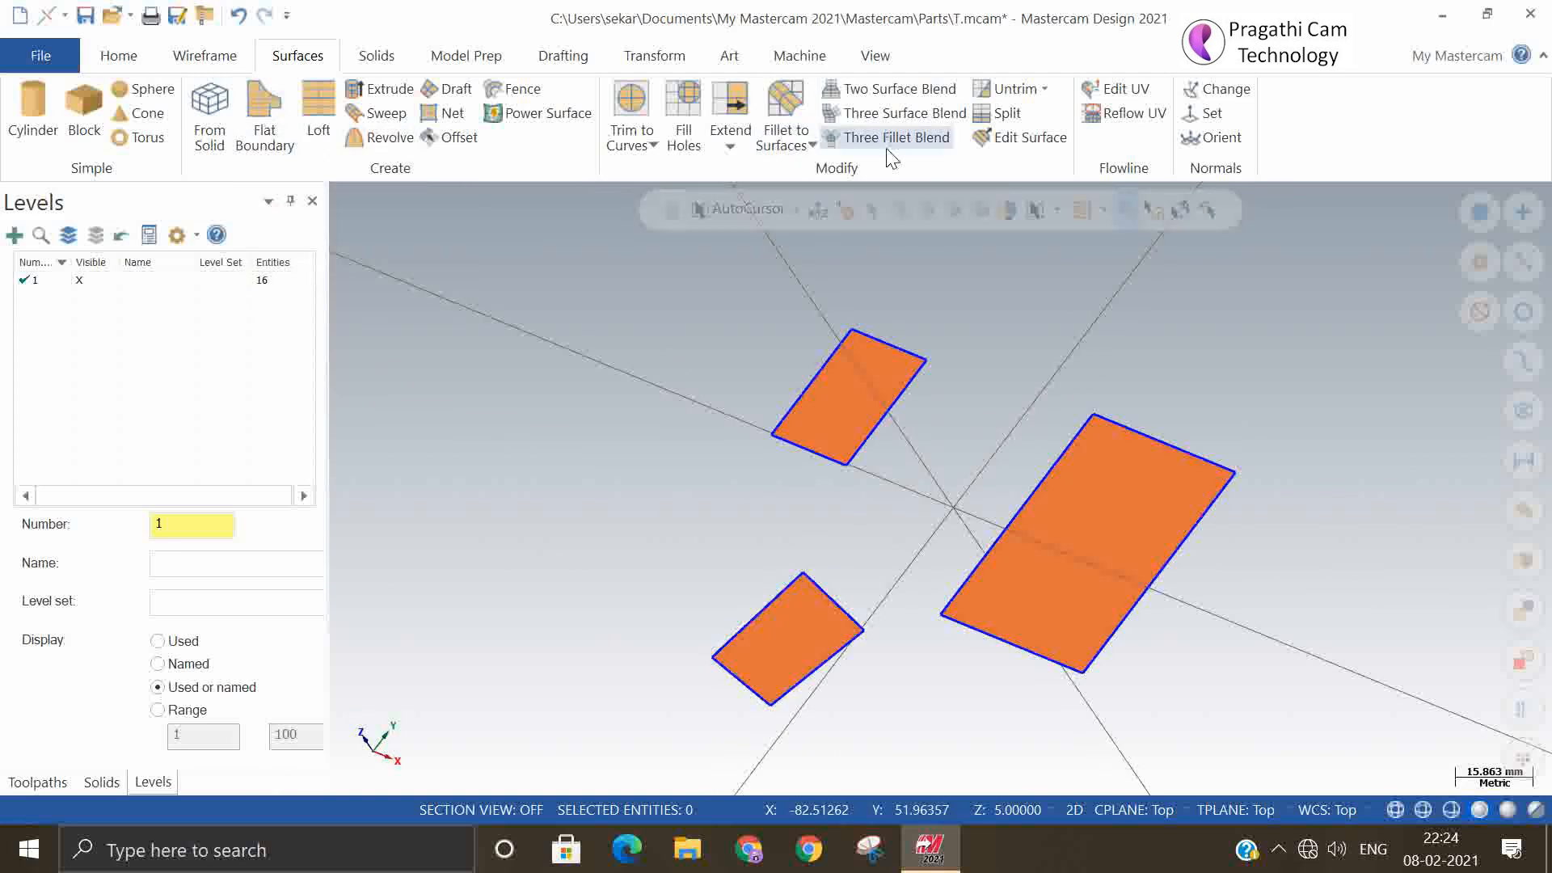
left_click(903, 115)
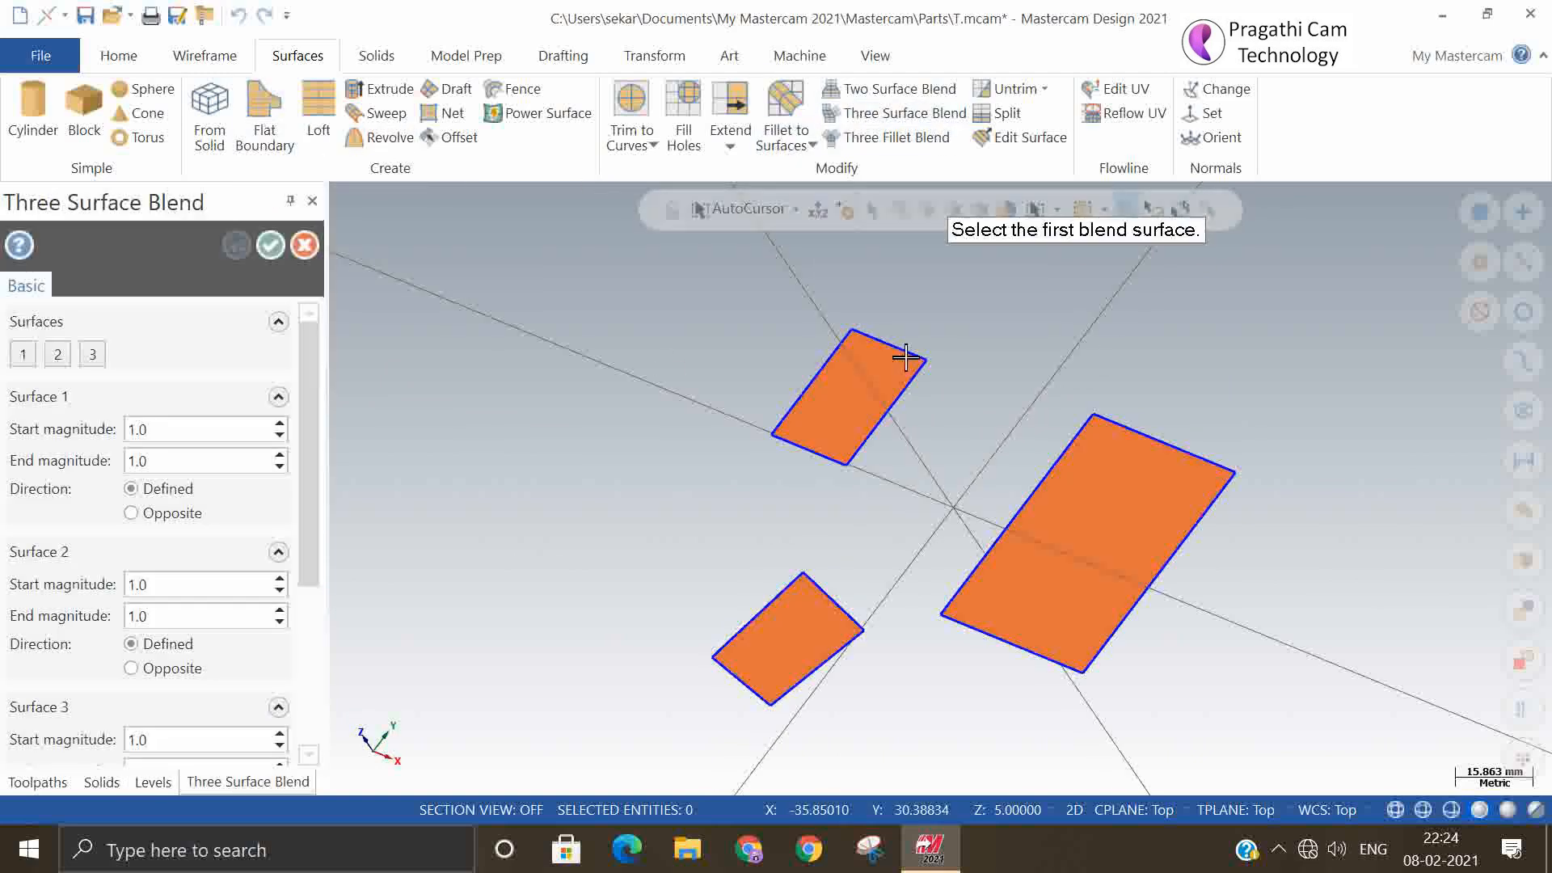
left_click(1028, 566)
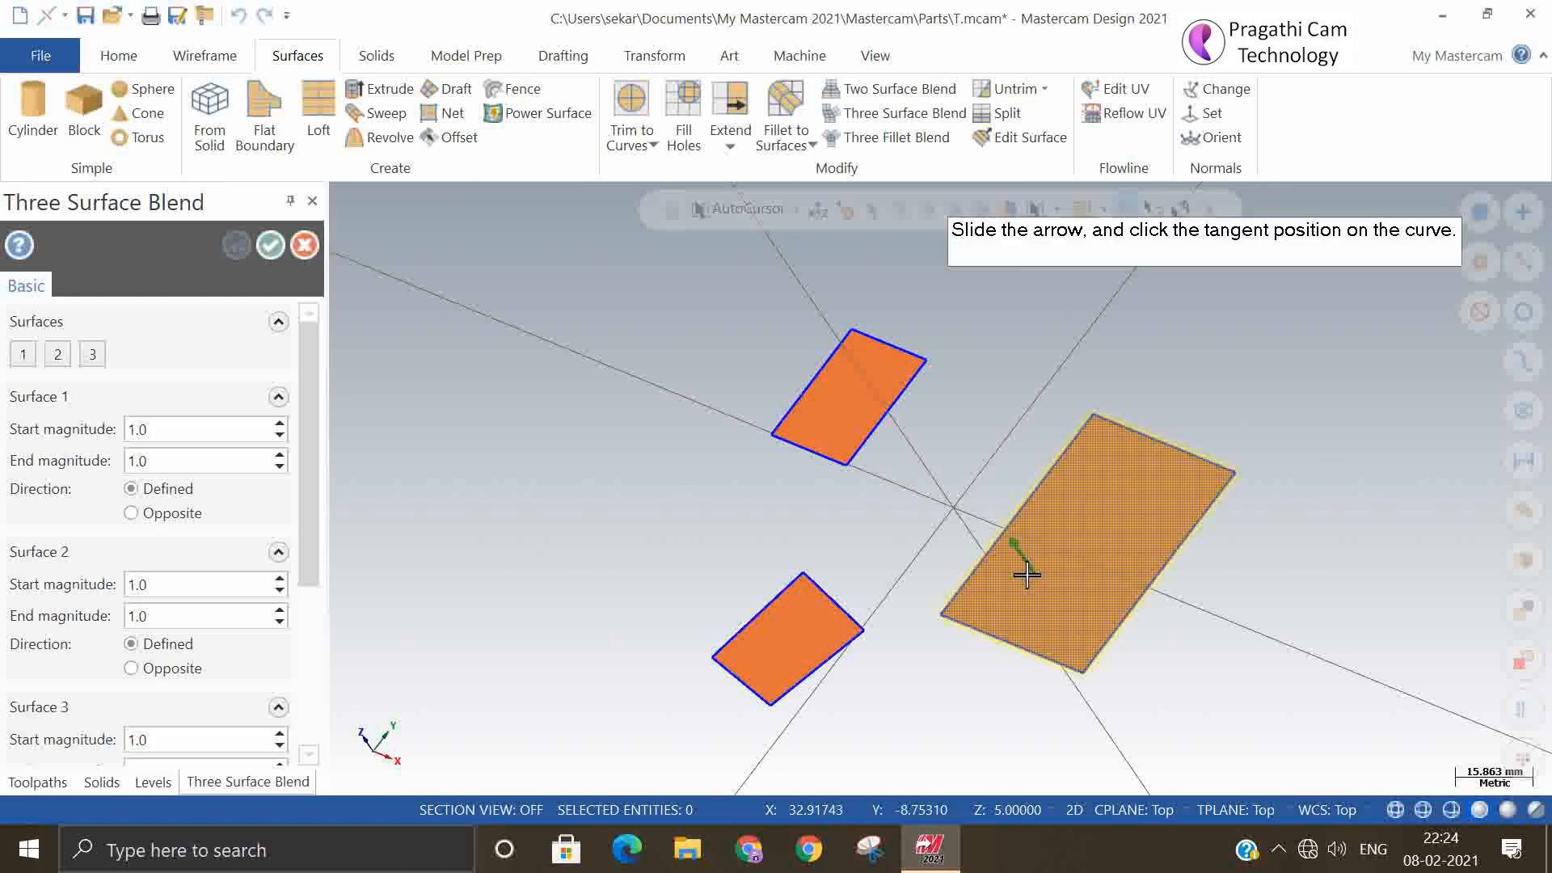
left_click(960, 625)
left_click(835, 429)
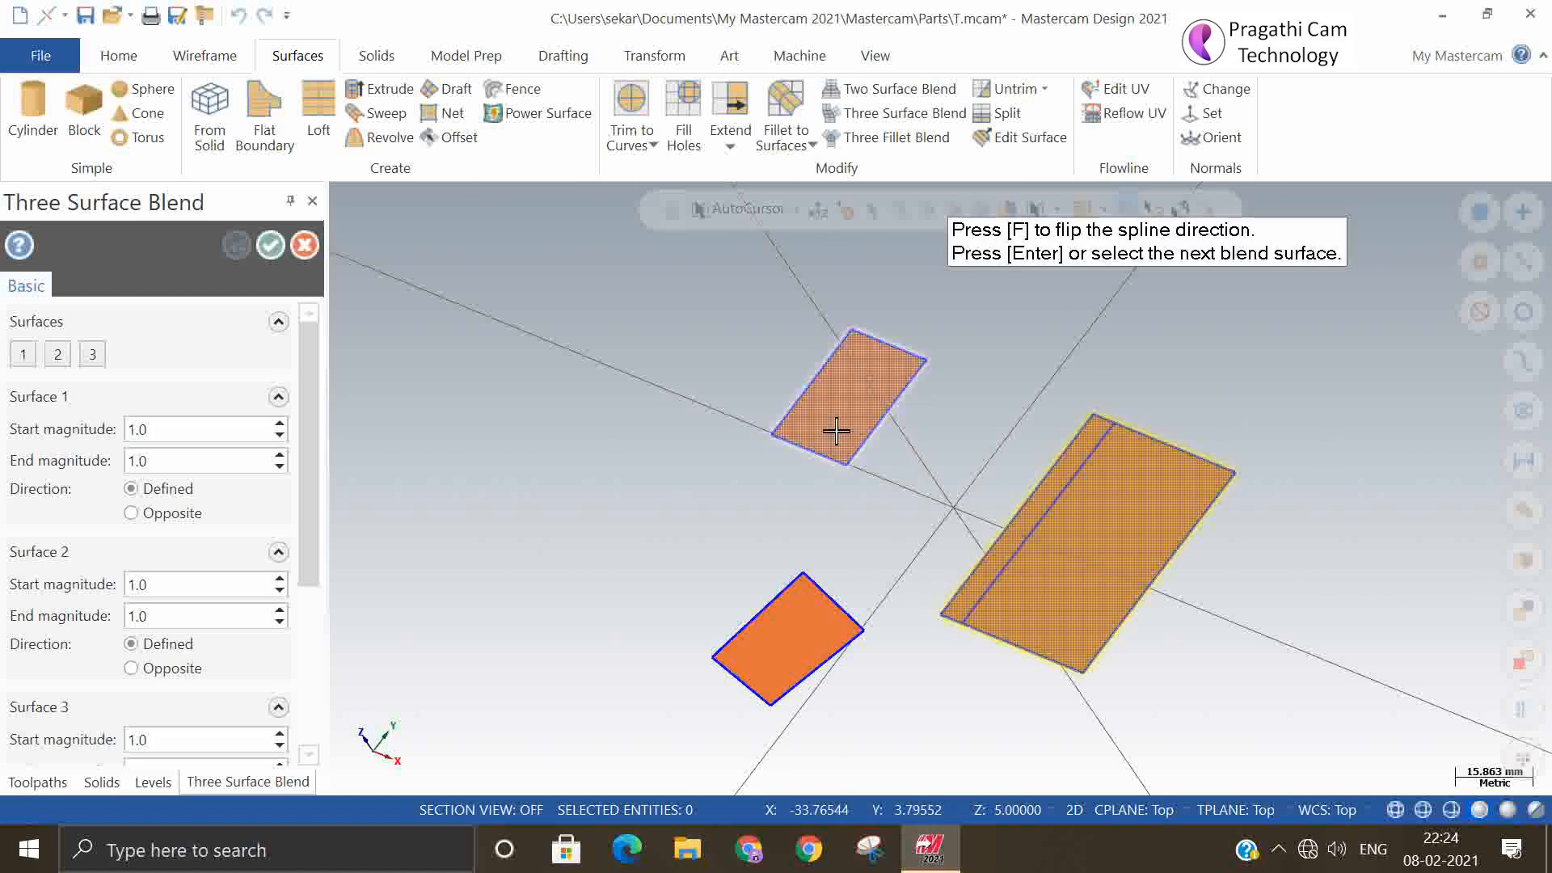
left_click(828, 457)
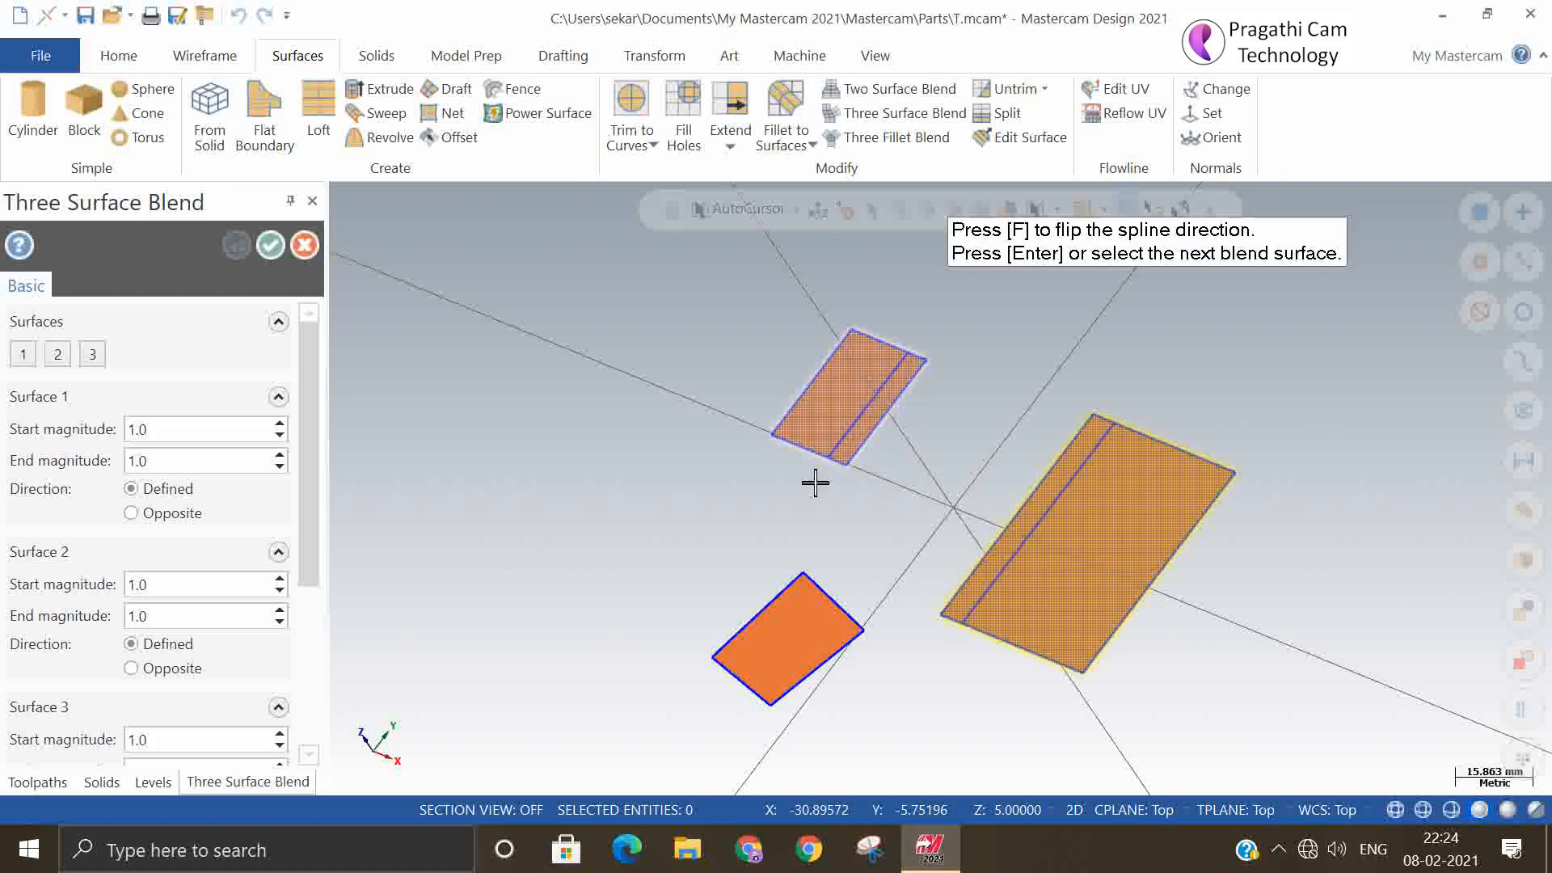
left_click(809, 635)
left_click(845, 637)
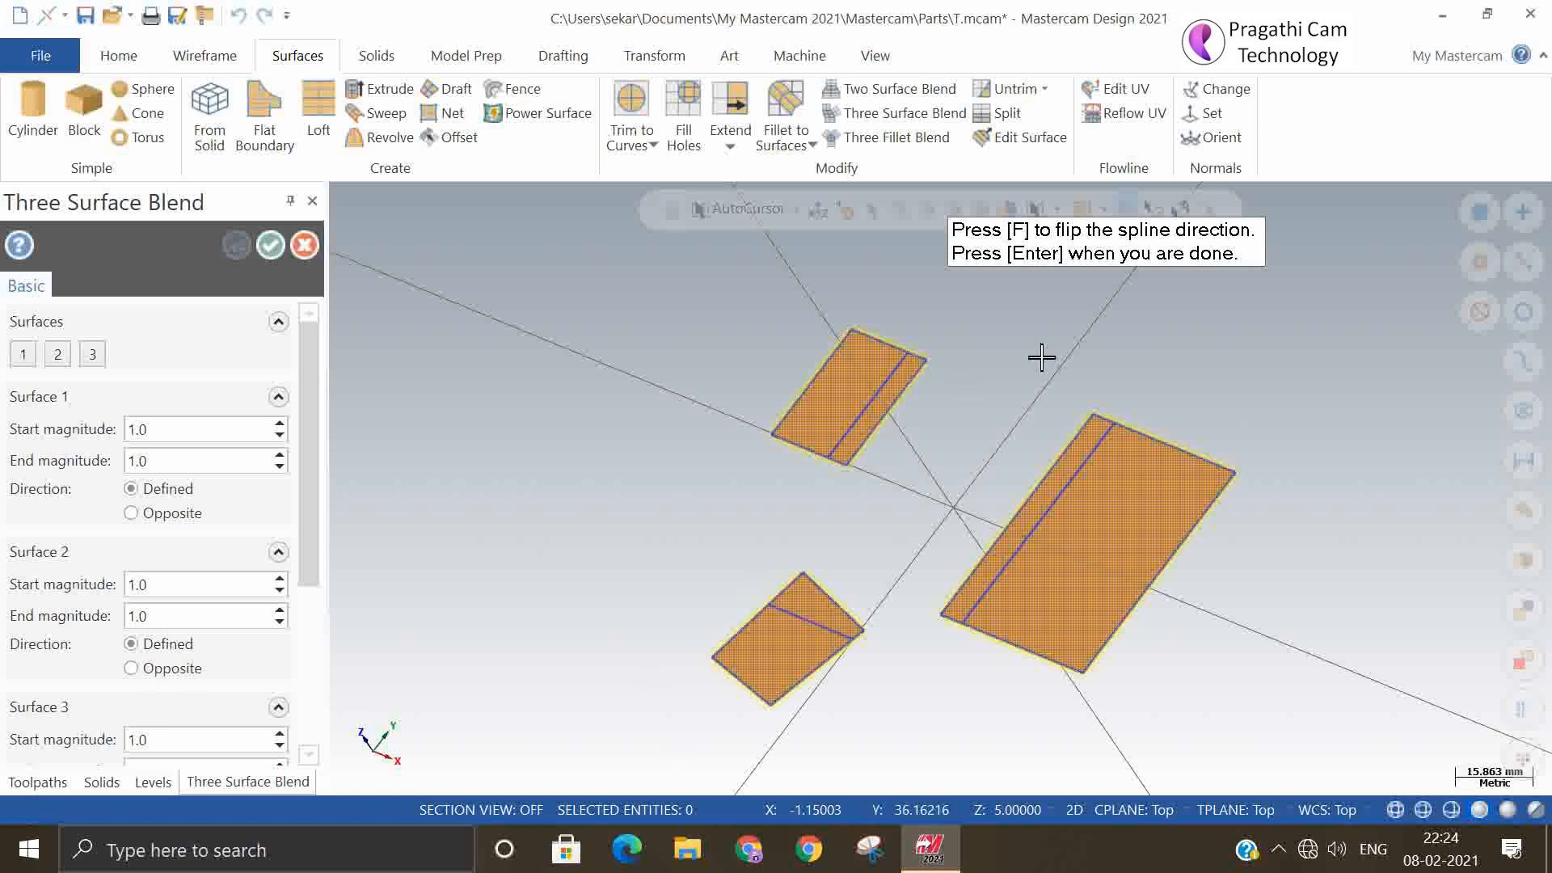
left_click(270, 243)
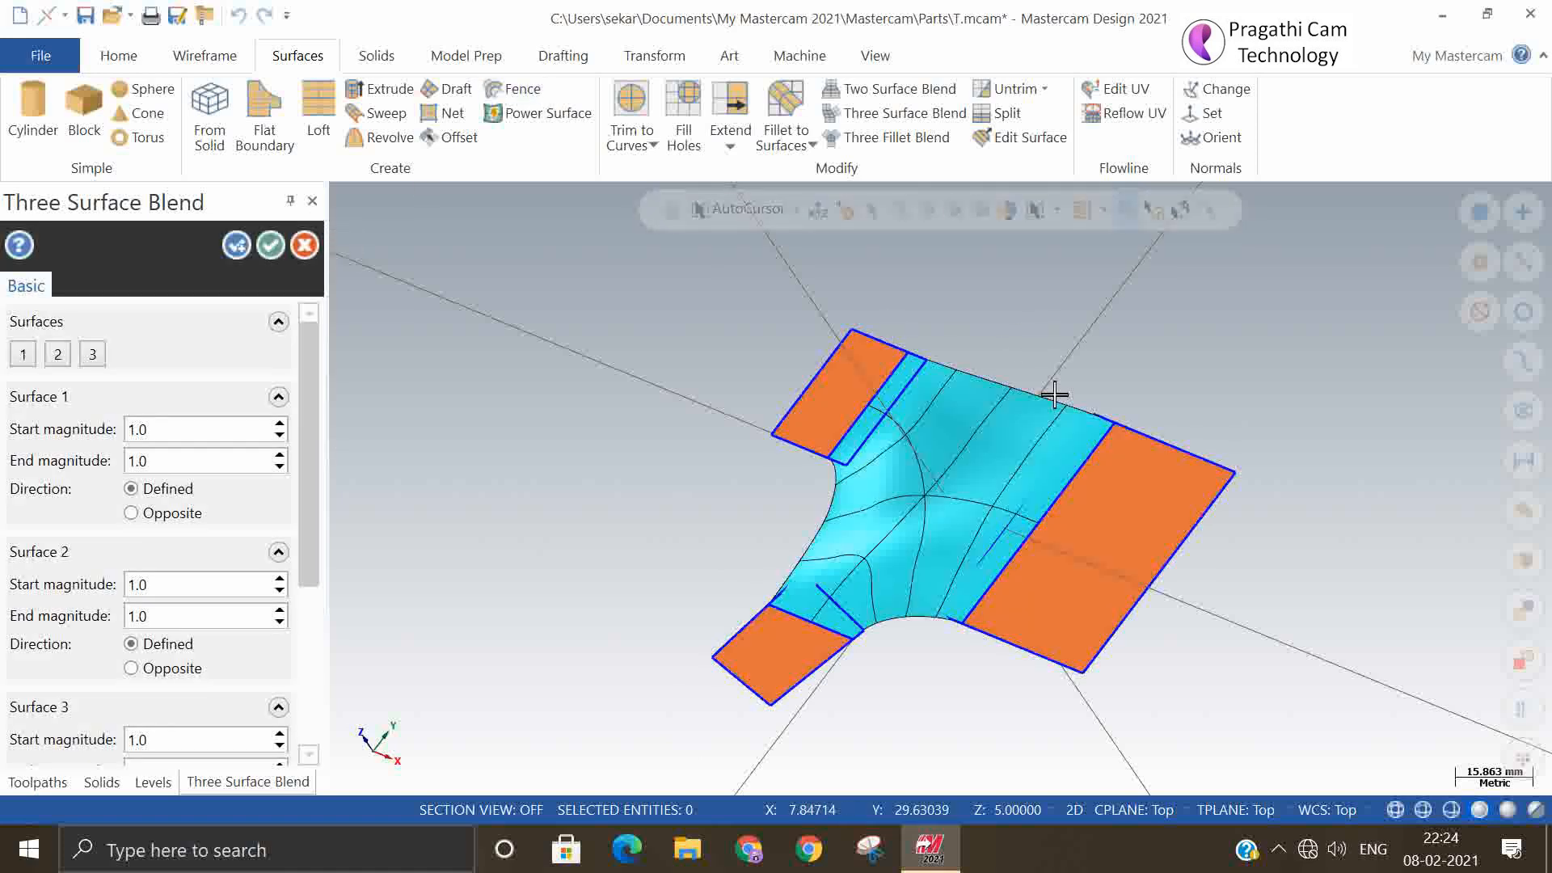
mouse_move(1085, 575)
middle_mouse_down()
mouse_move(1113, 286)
mouse_move(921, 620)
mouse_move(832, 527)
middle_mouse_up()
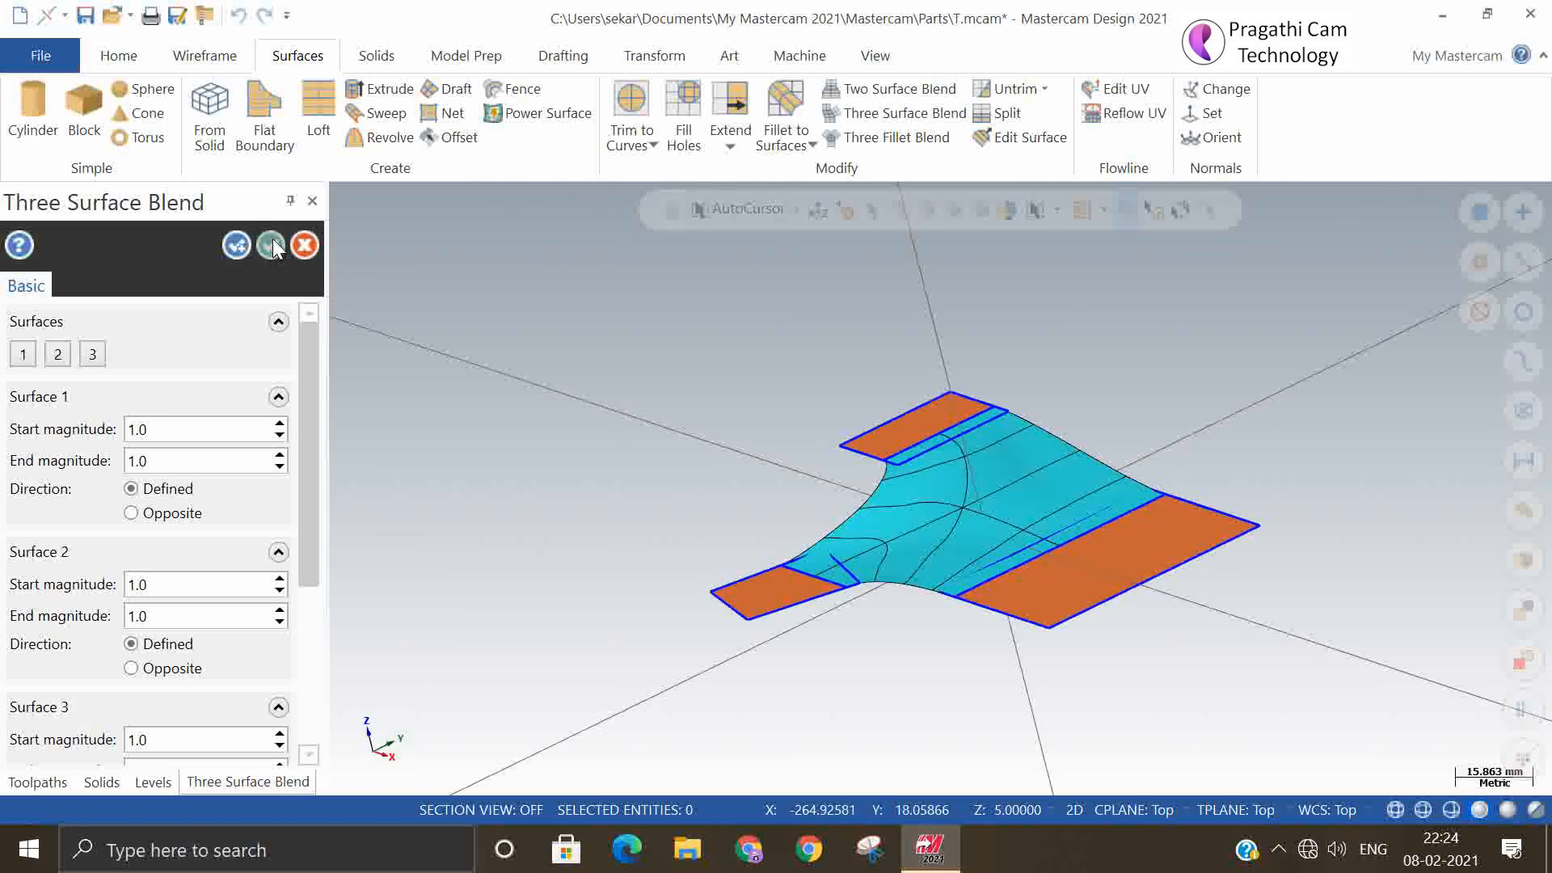
left_click(272, 245)
mouse_move(616, 513)
middle_mouse_down()
mouse_move(631, 582)
mouse_move(651, 534)
middle_mouse_up()
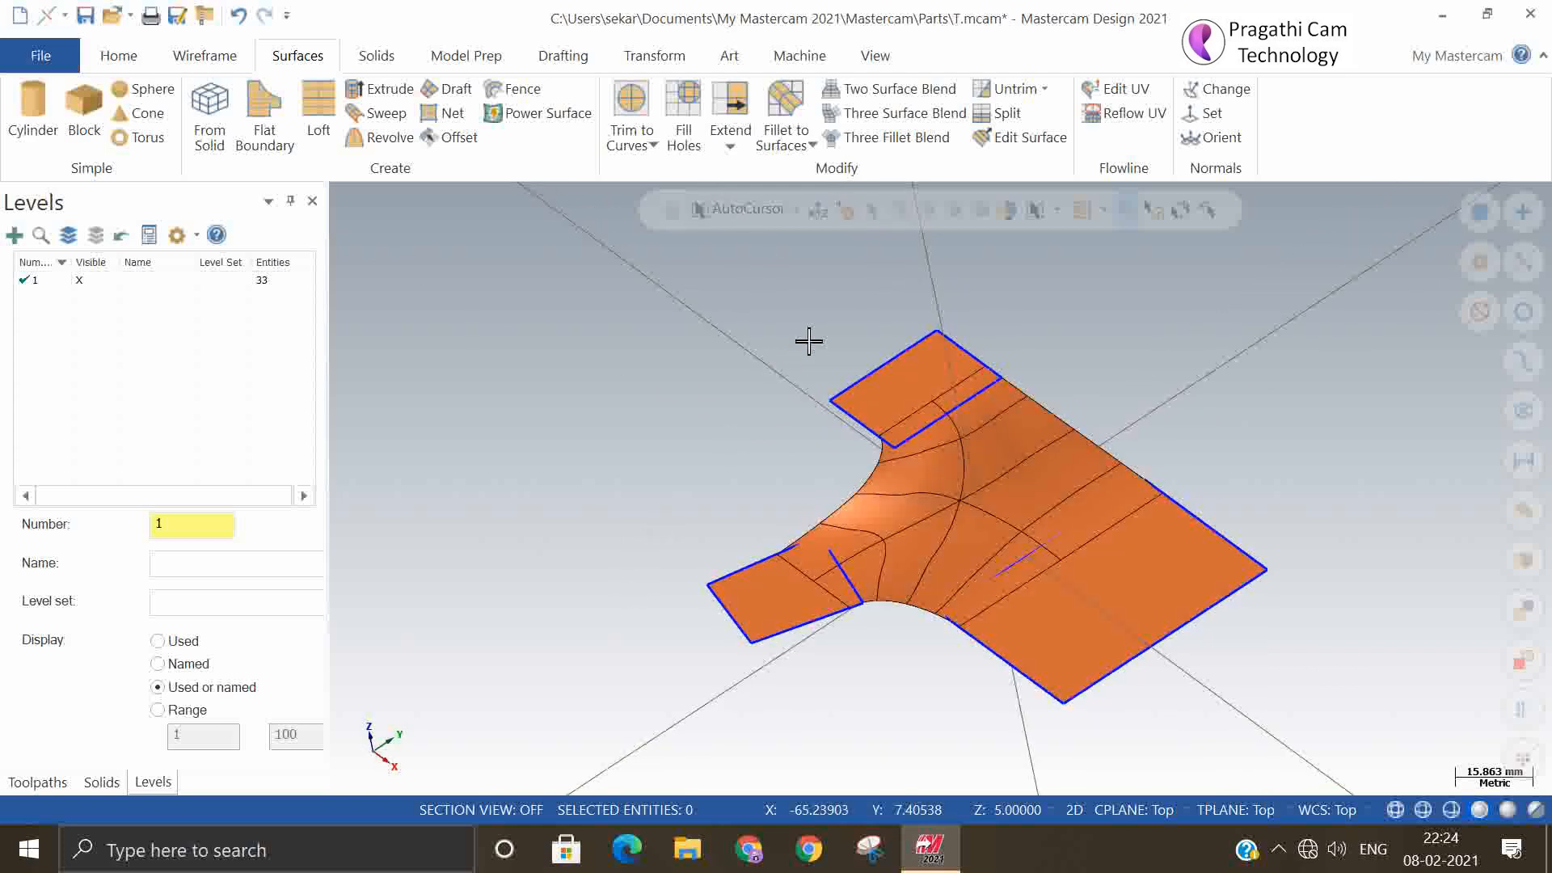
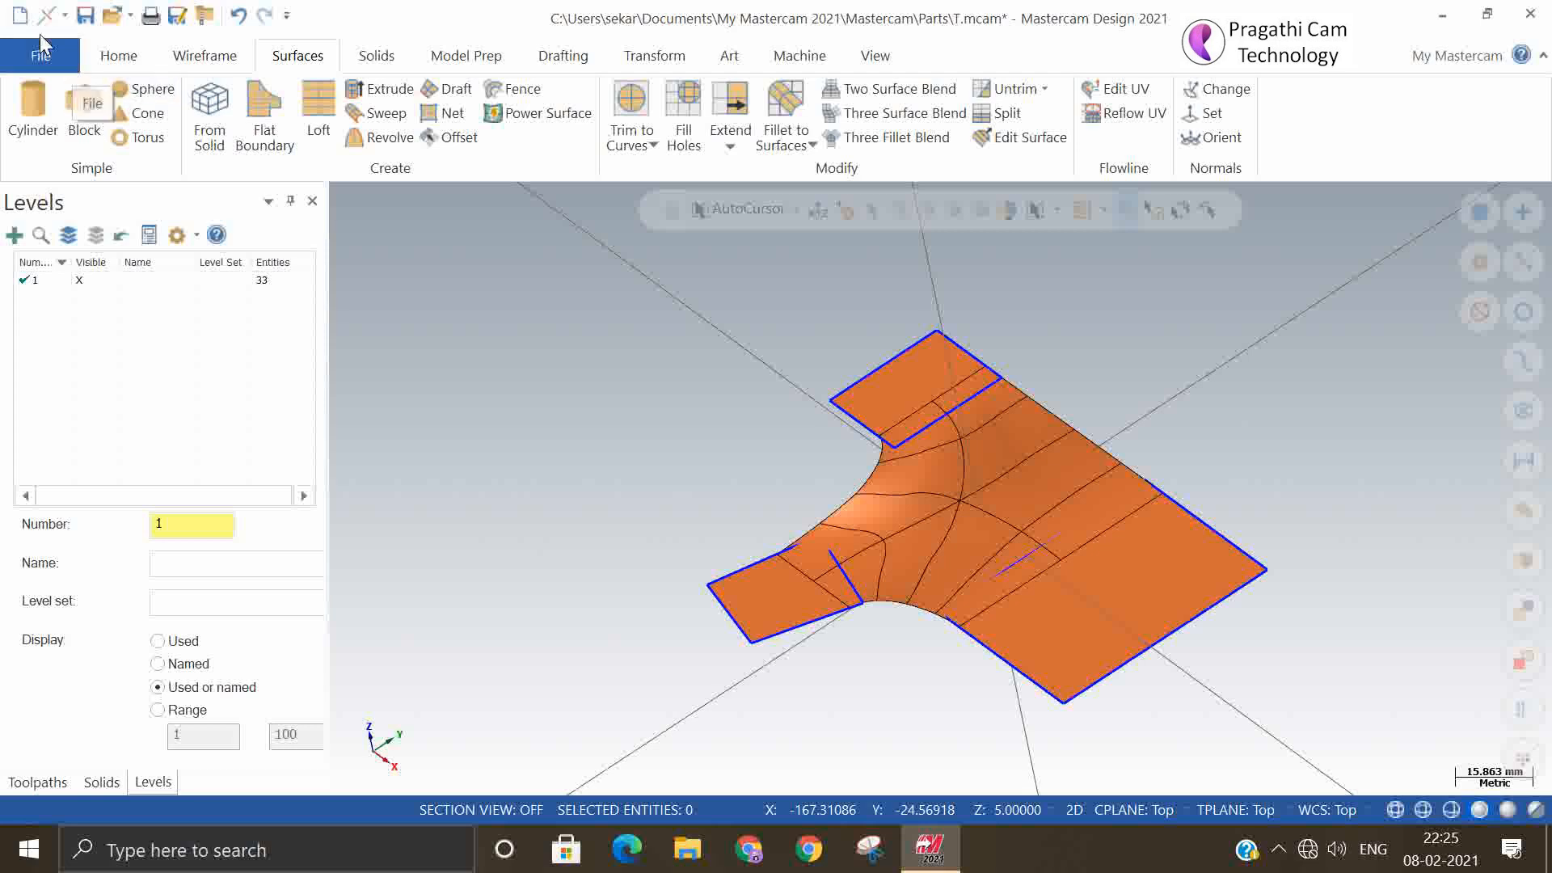
- Start a new part and draw a surfaced rectangle about 105.9 mm by 63.5 mm spanning both axes, with center anchoring off
left_click(19, 14)
left_click(865, 464)
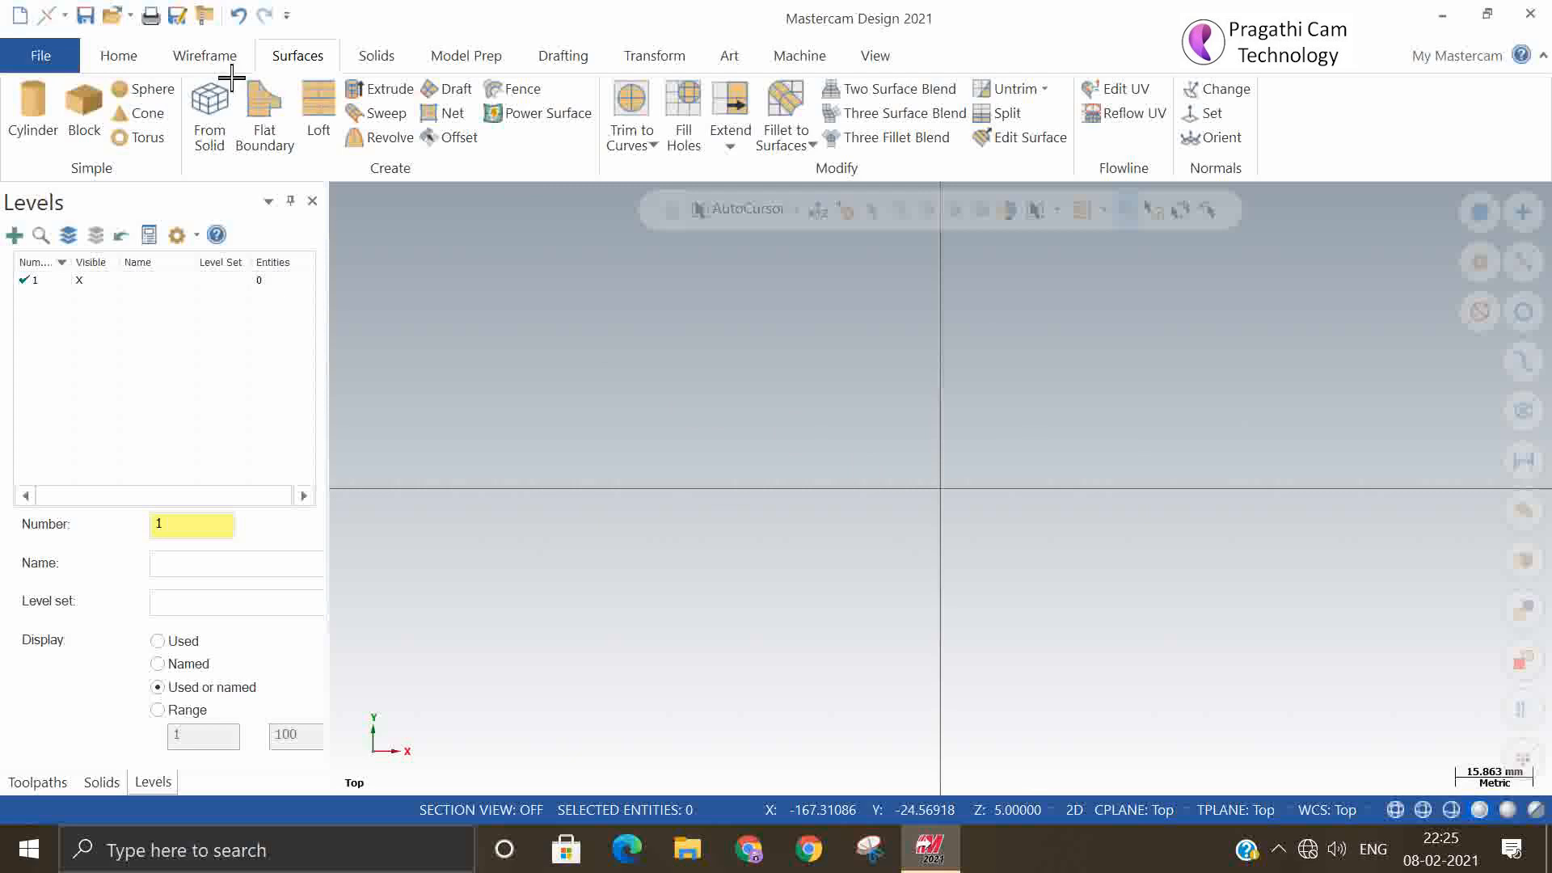
left_click(200, 56)
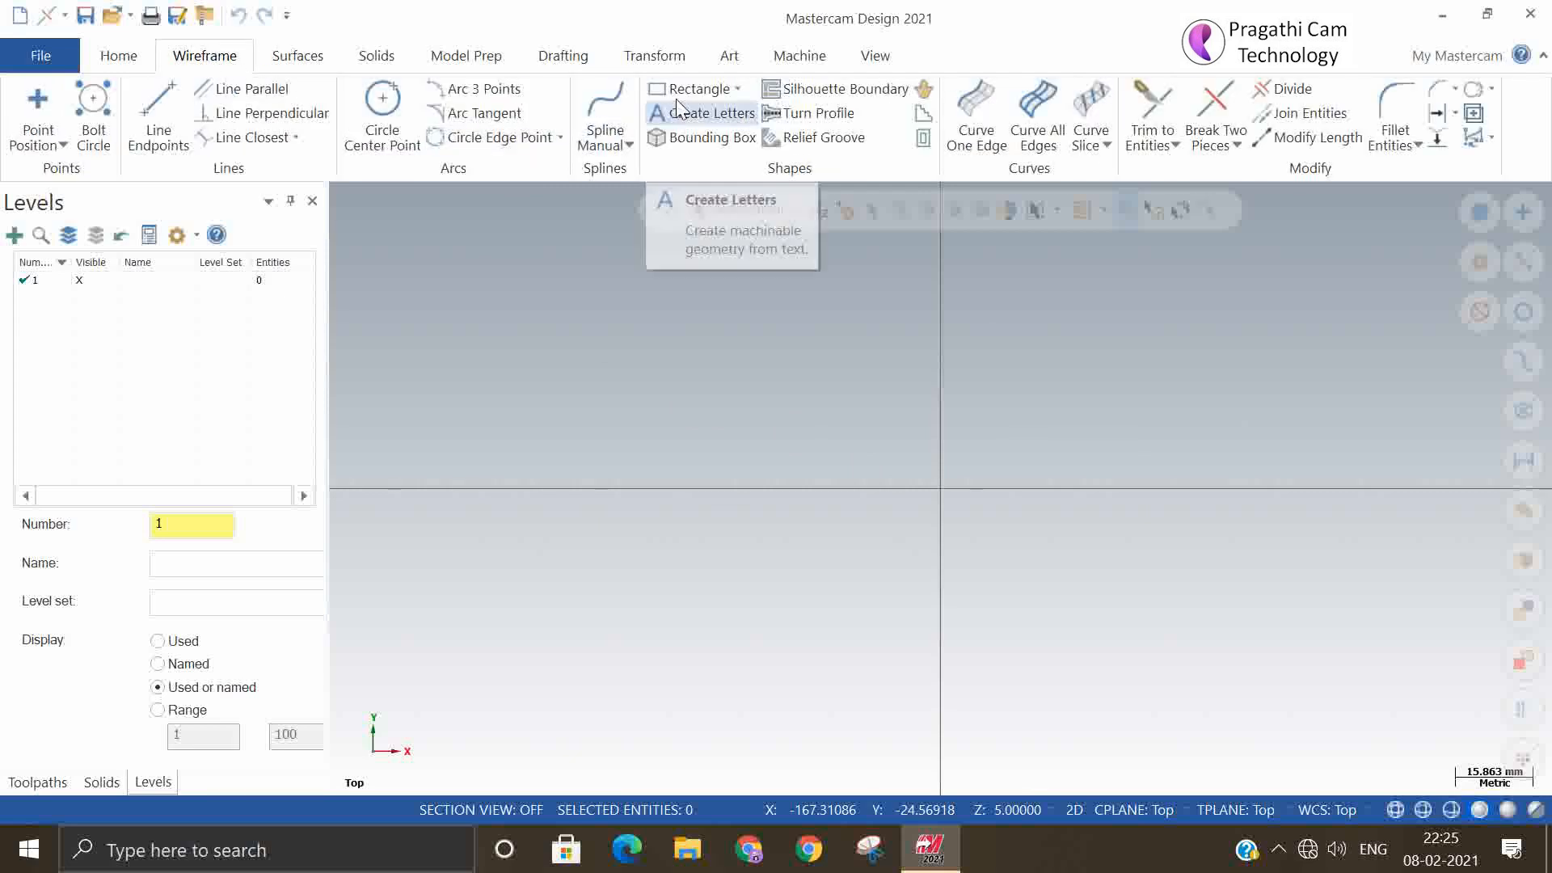
left_click(778, 366)
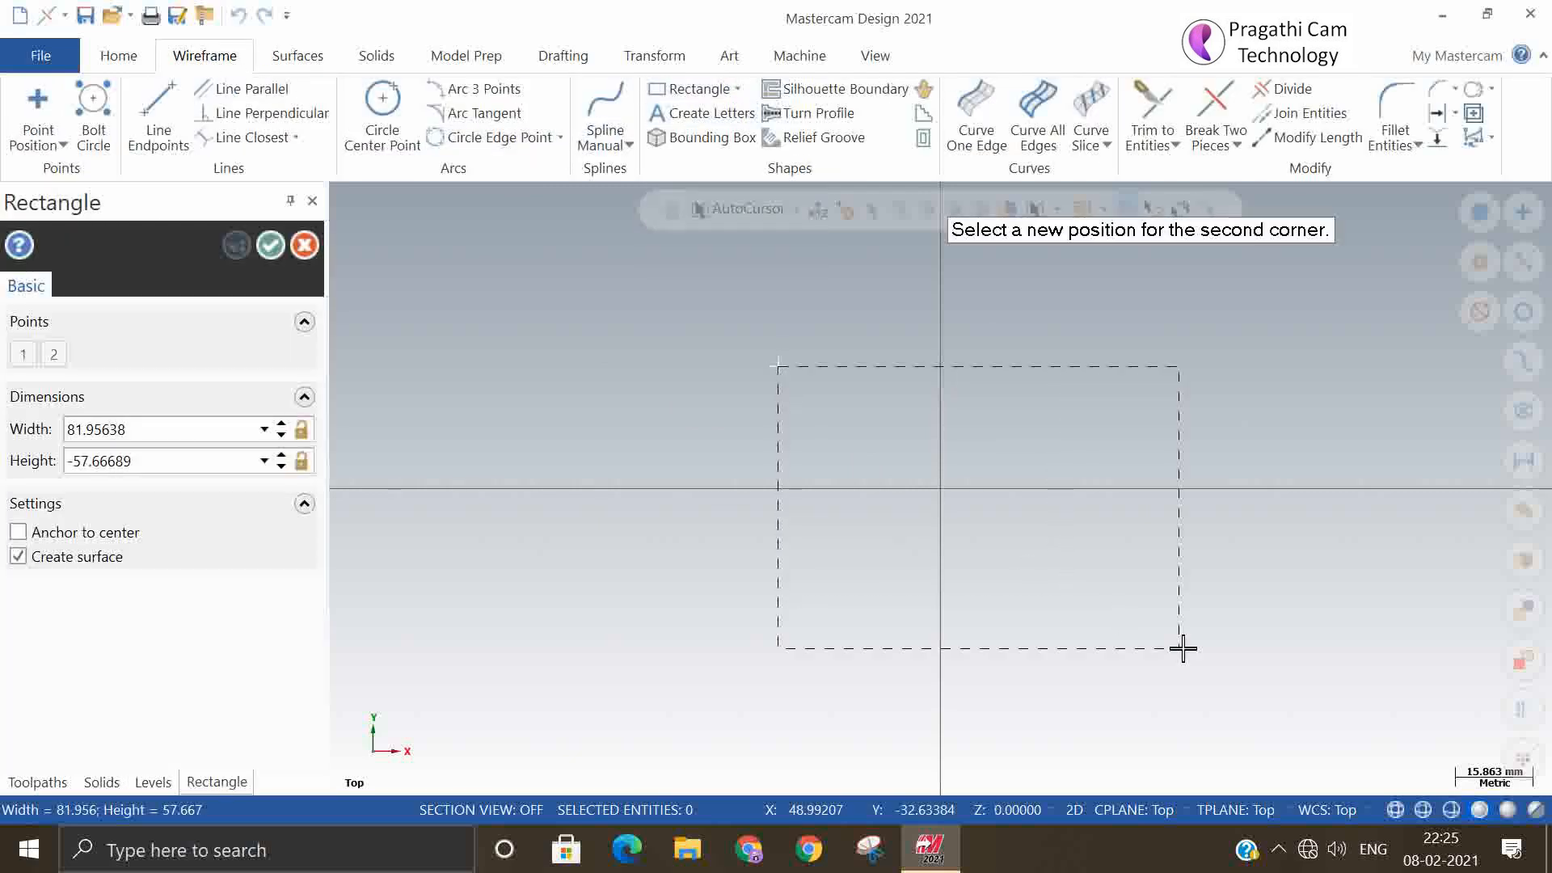
left_click(1295, 676)
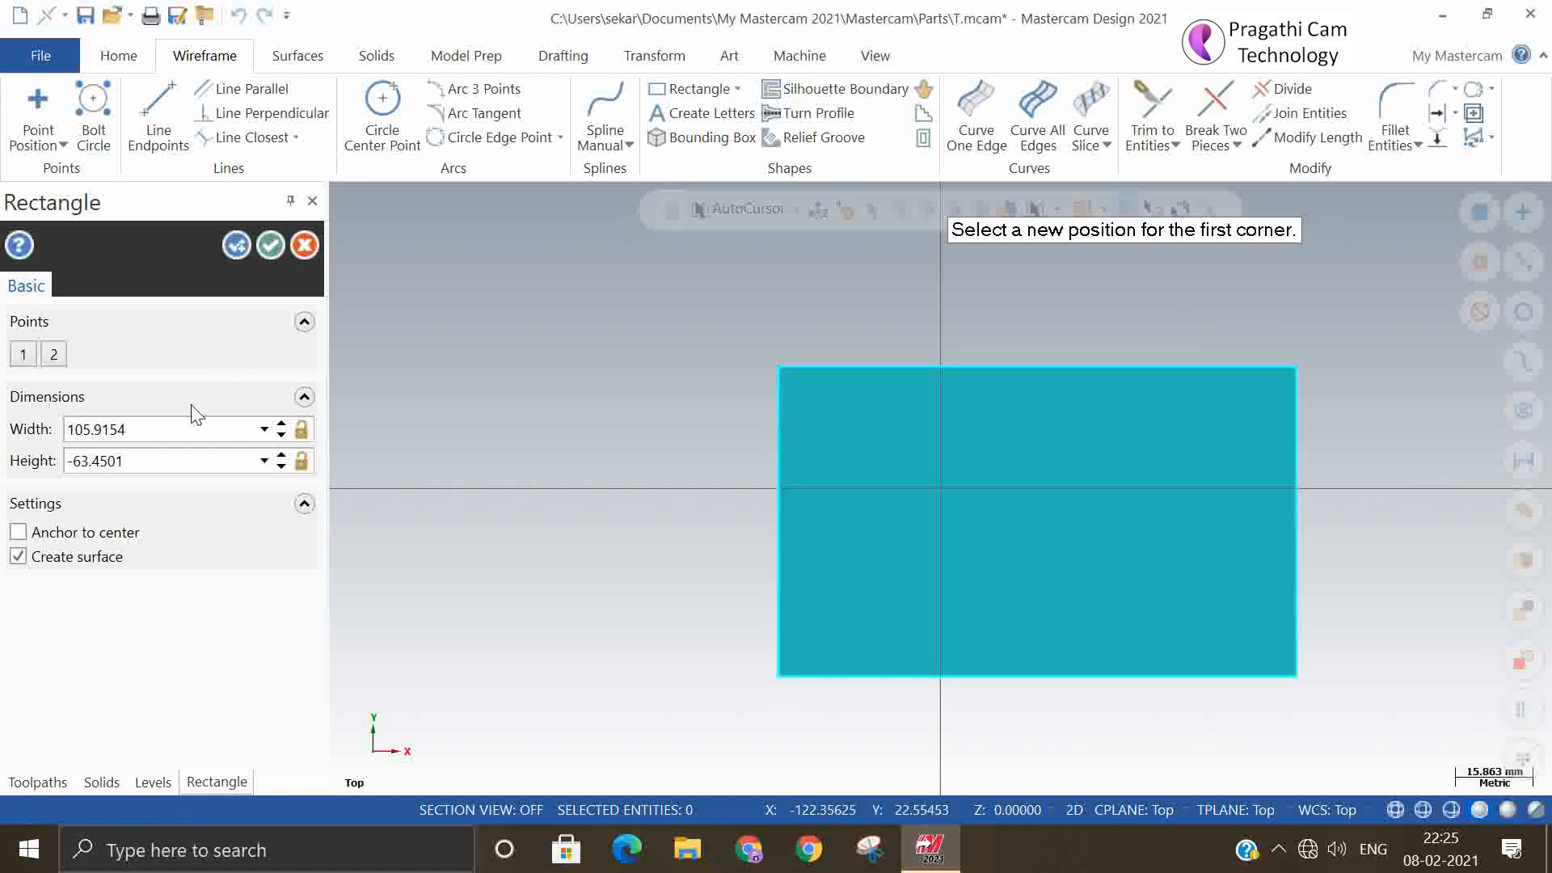
left_click(263, 242)
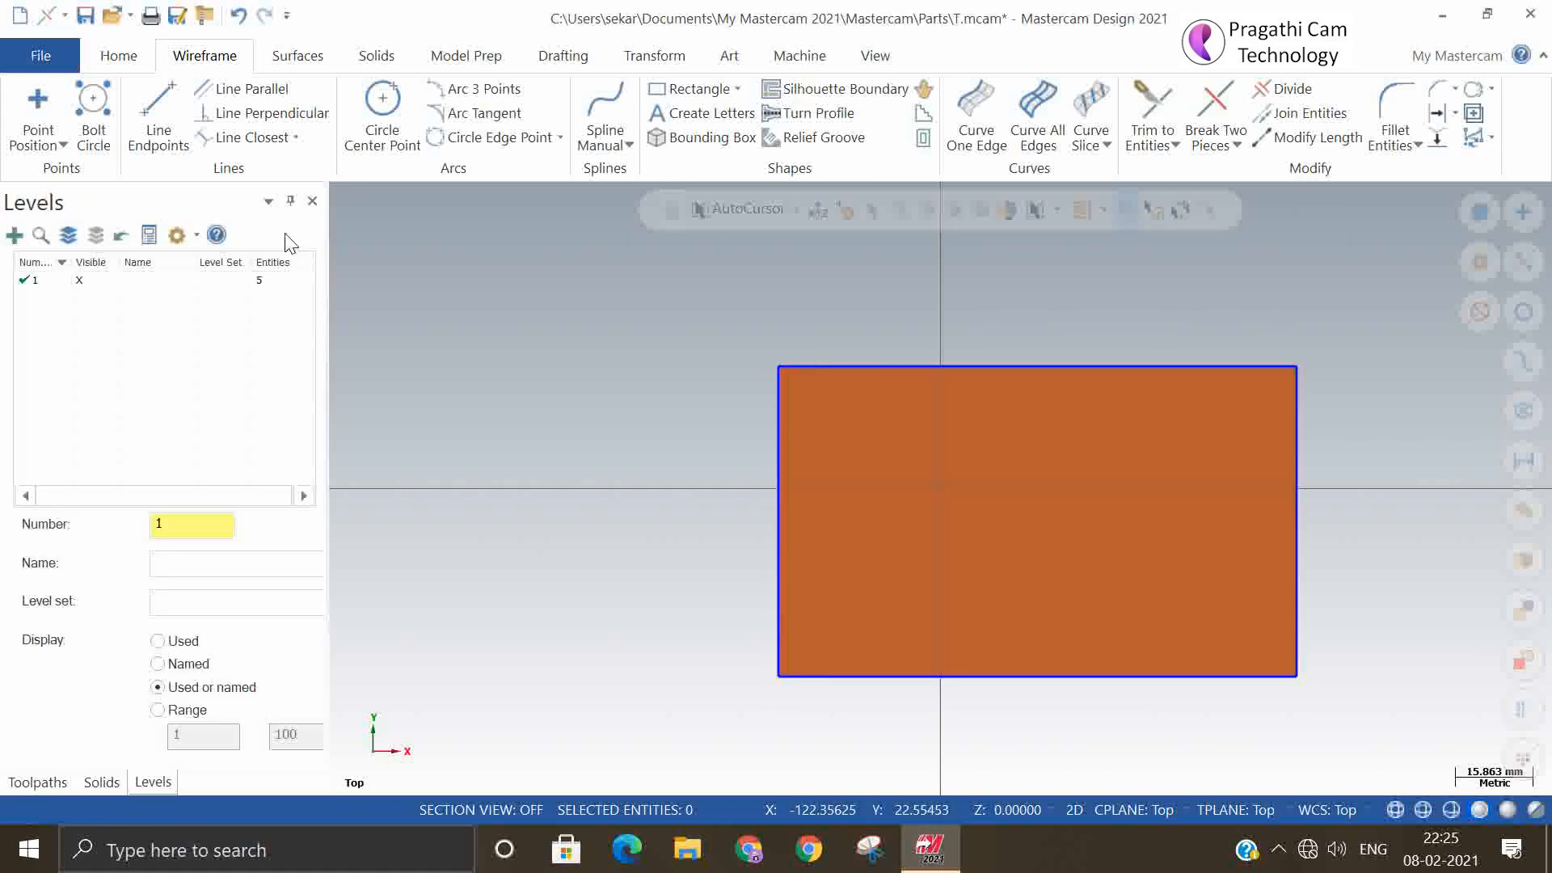
- Draw a vertical freeform endpoint line about 74.5 mm long across the rectangle, extending past both of its long edges
left_click(163, 90)
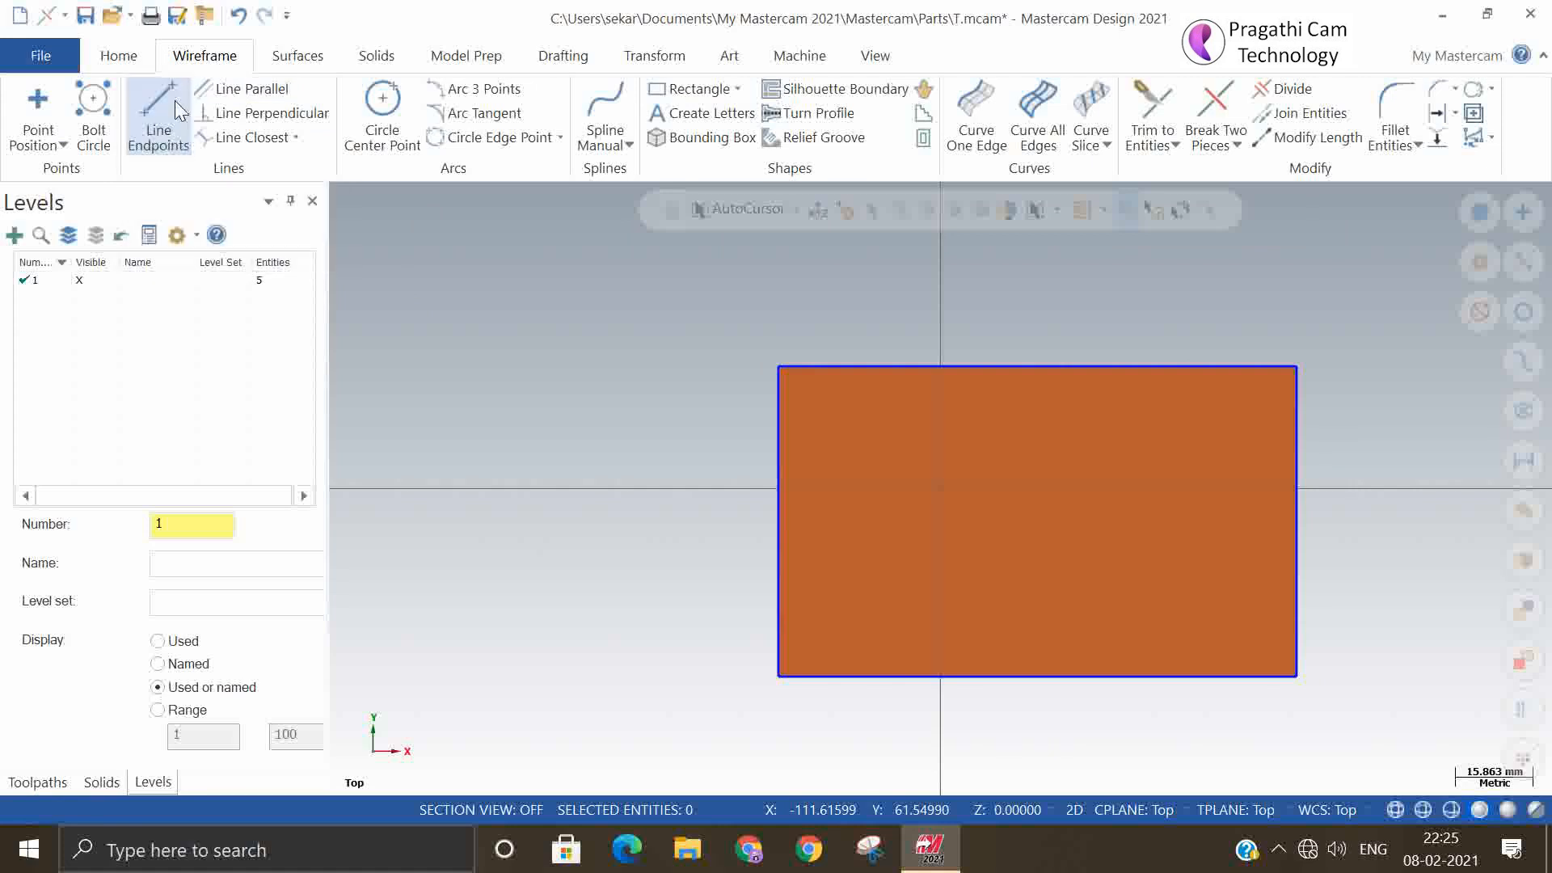
left_click(1044, 341)
left_click(1044, 704)
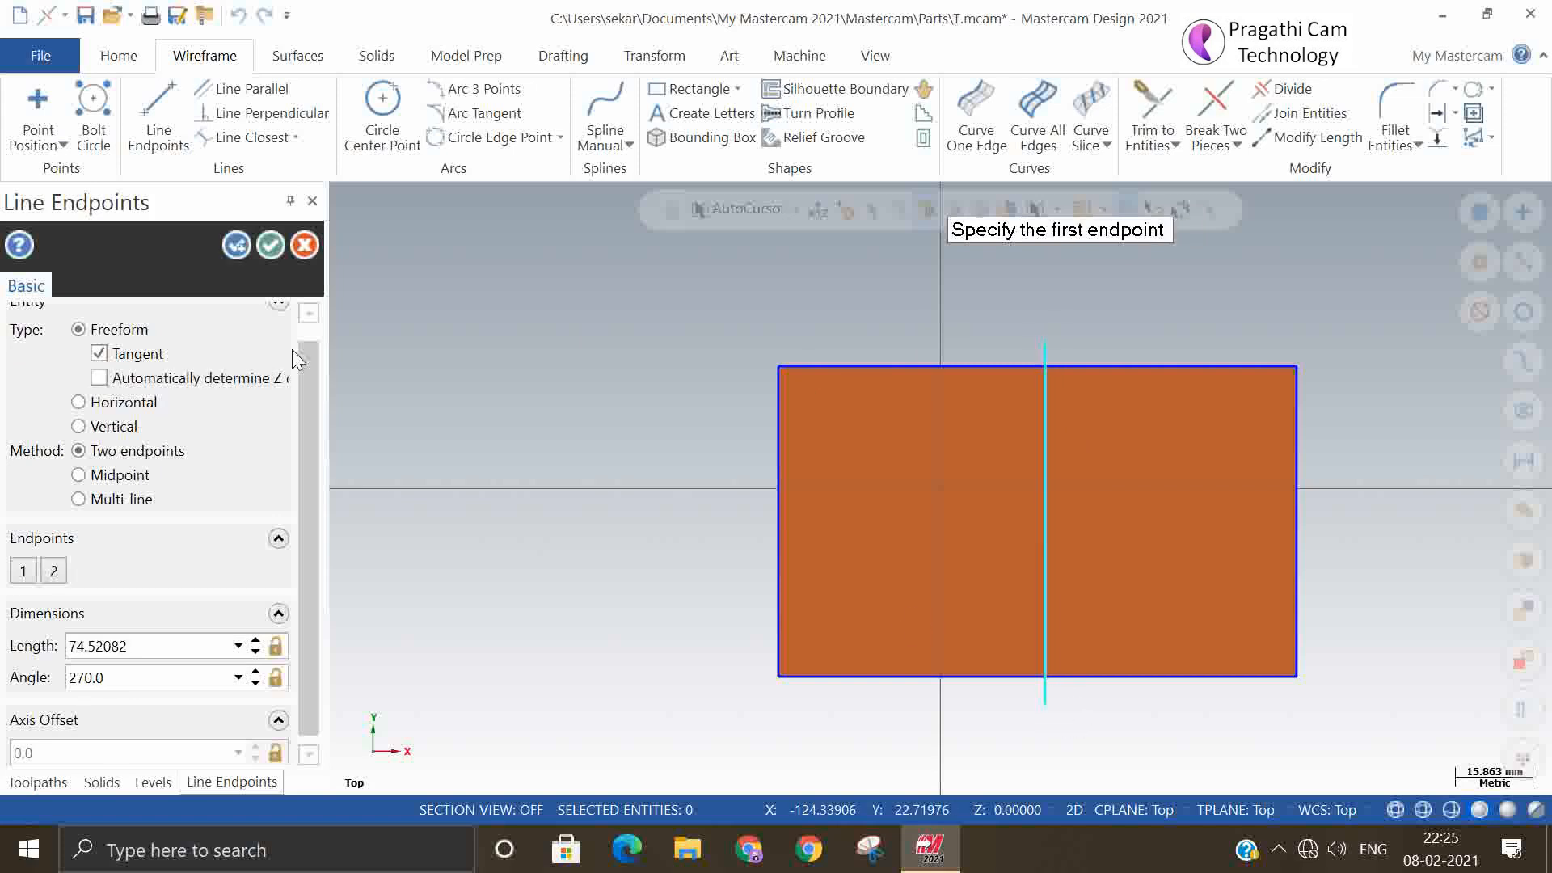
left_click(270, 245)
scroll(579, 357, "down", 2)
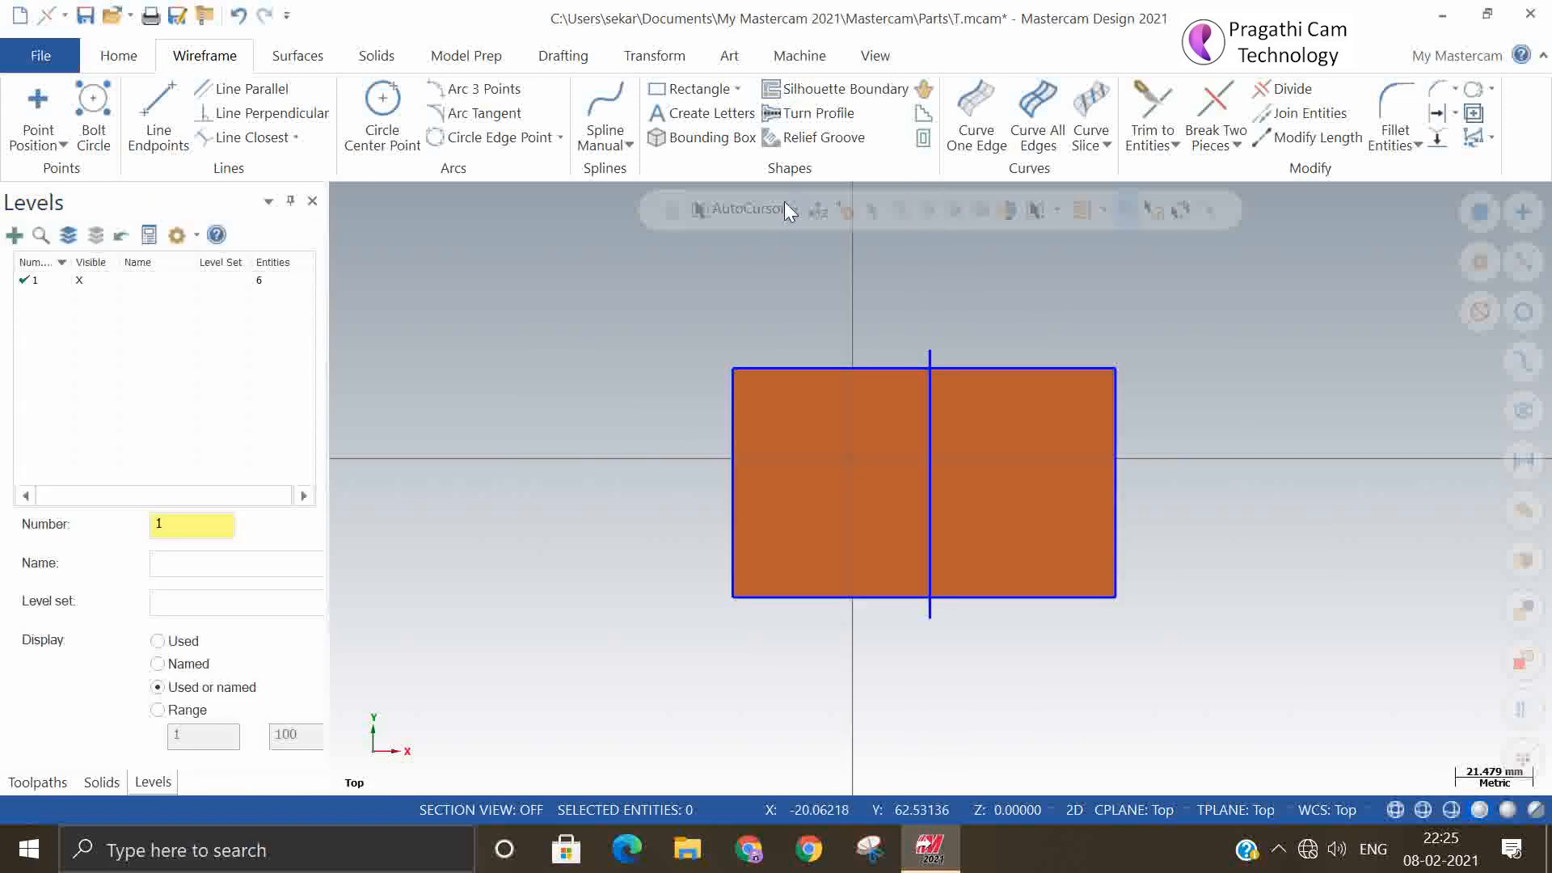
- Split the rectangle surface in the U direction at the vertical line, using current attributes
left_click(303, 60)
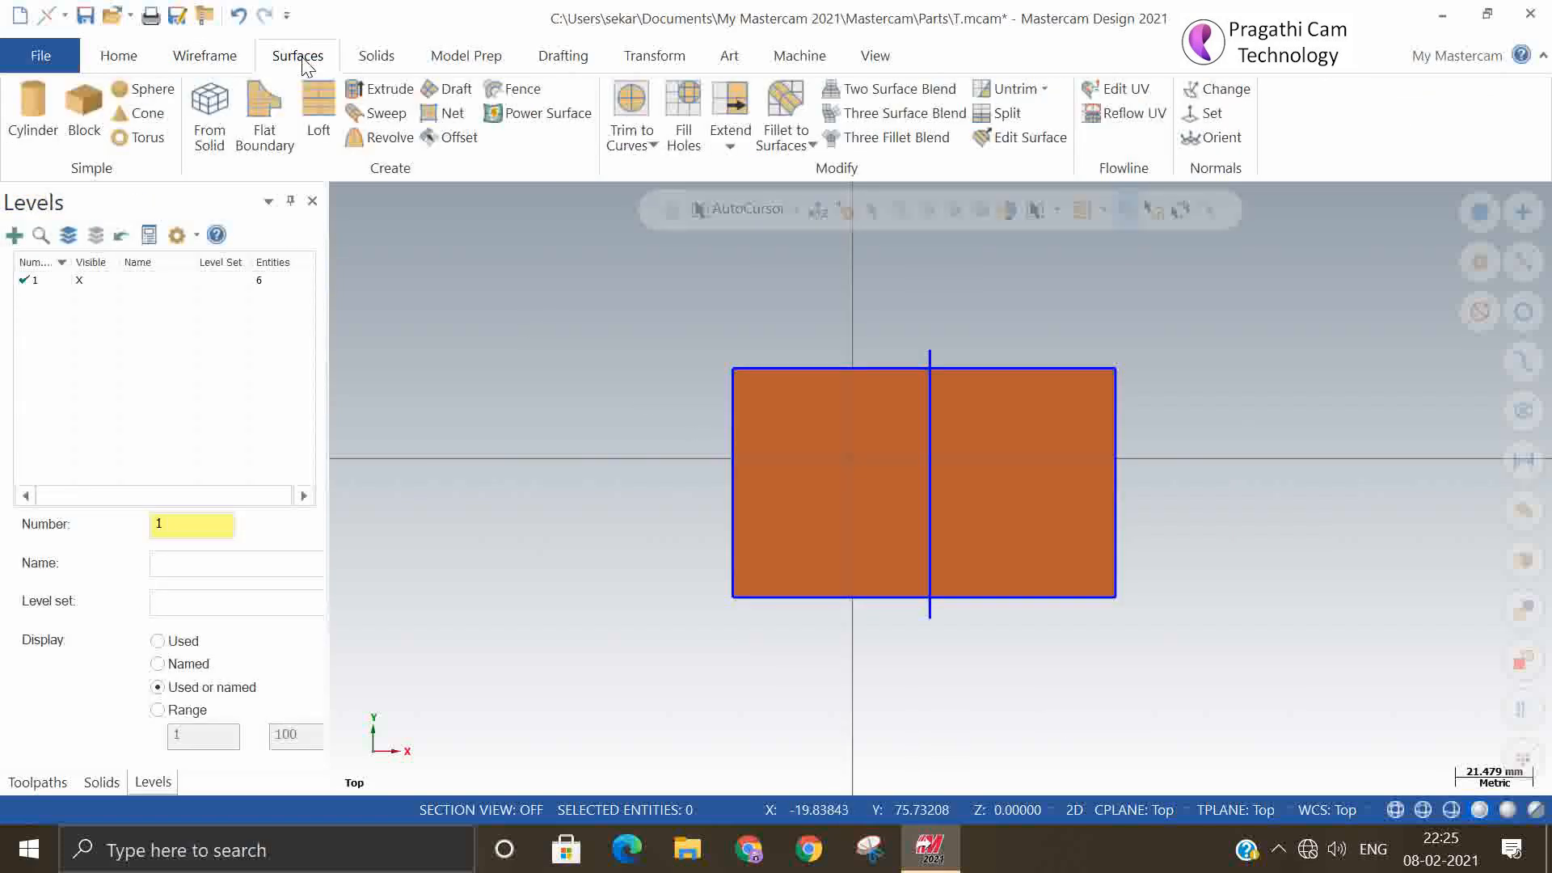
left_click(1009, 114)
left_click(1050, 427)
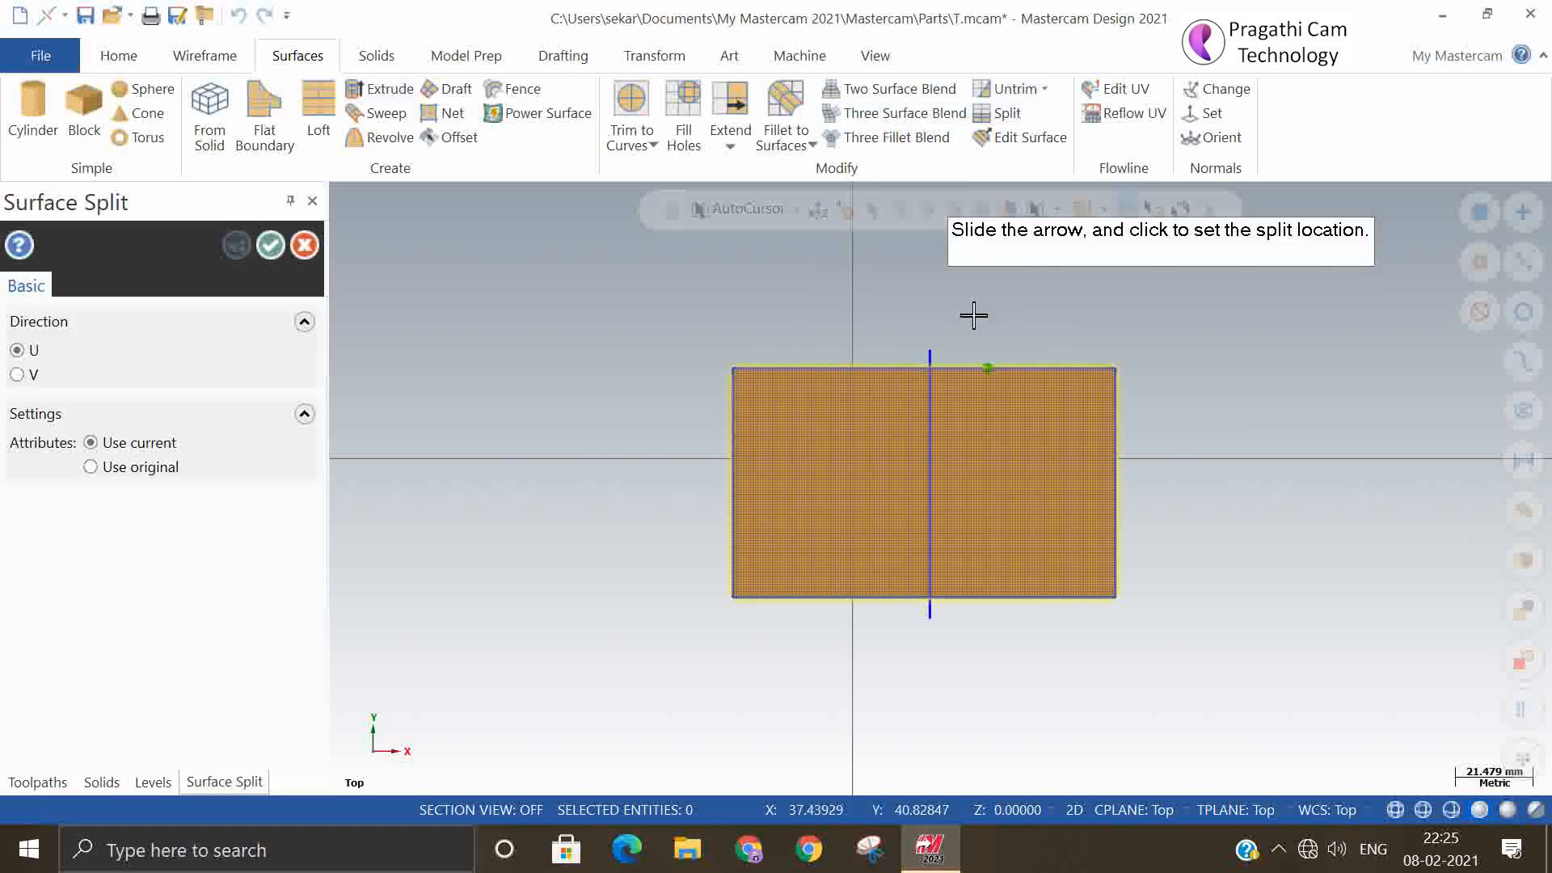
left_click(929, 371)
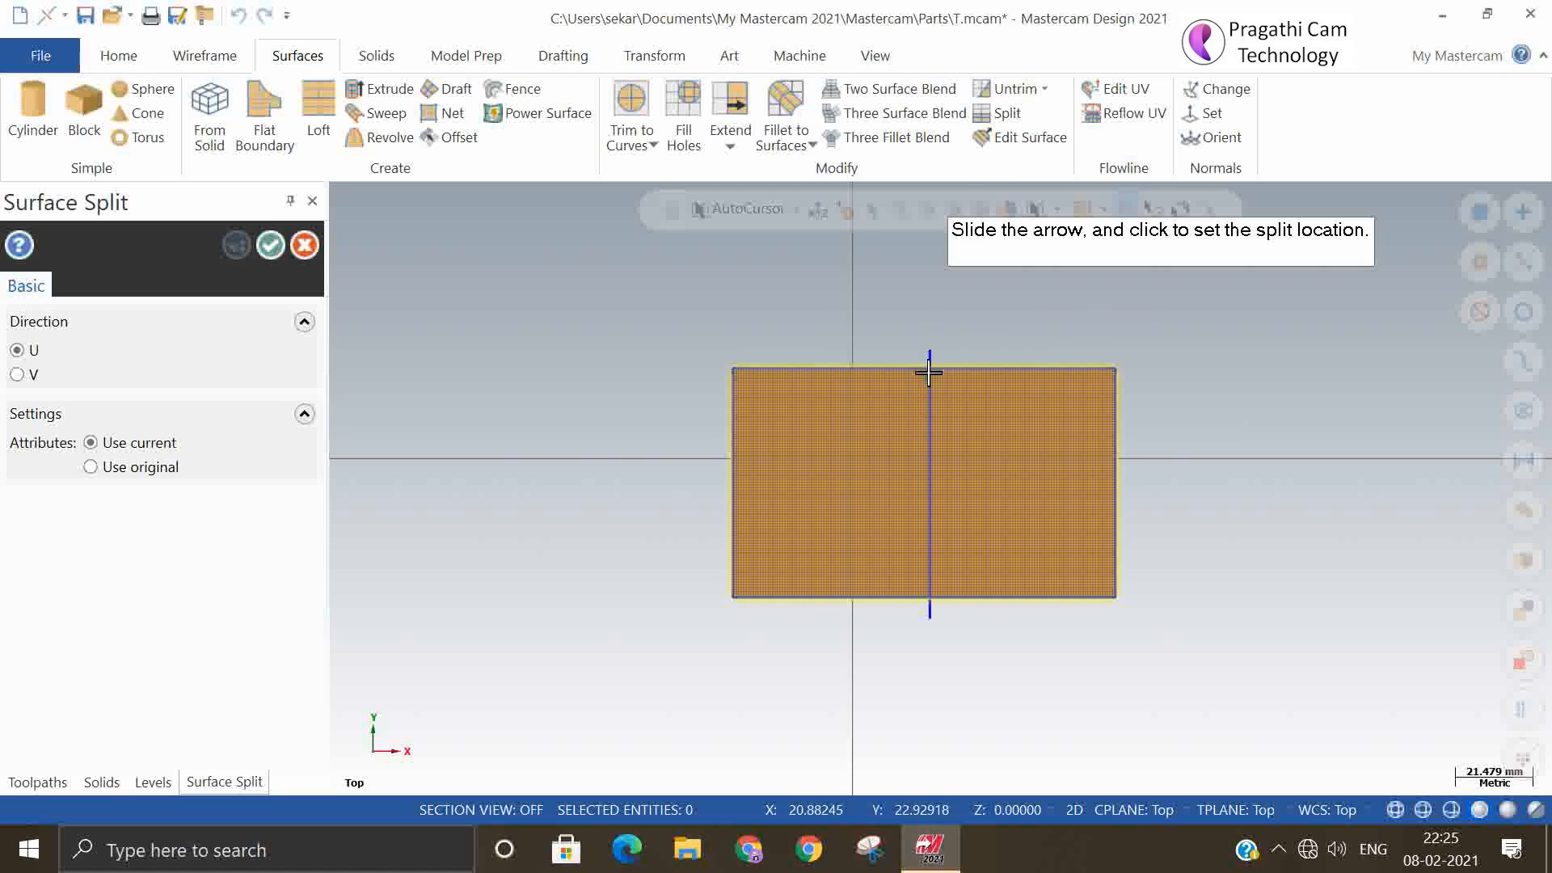
left_click(930, 353)
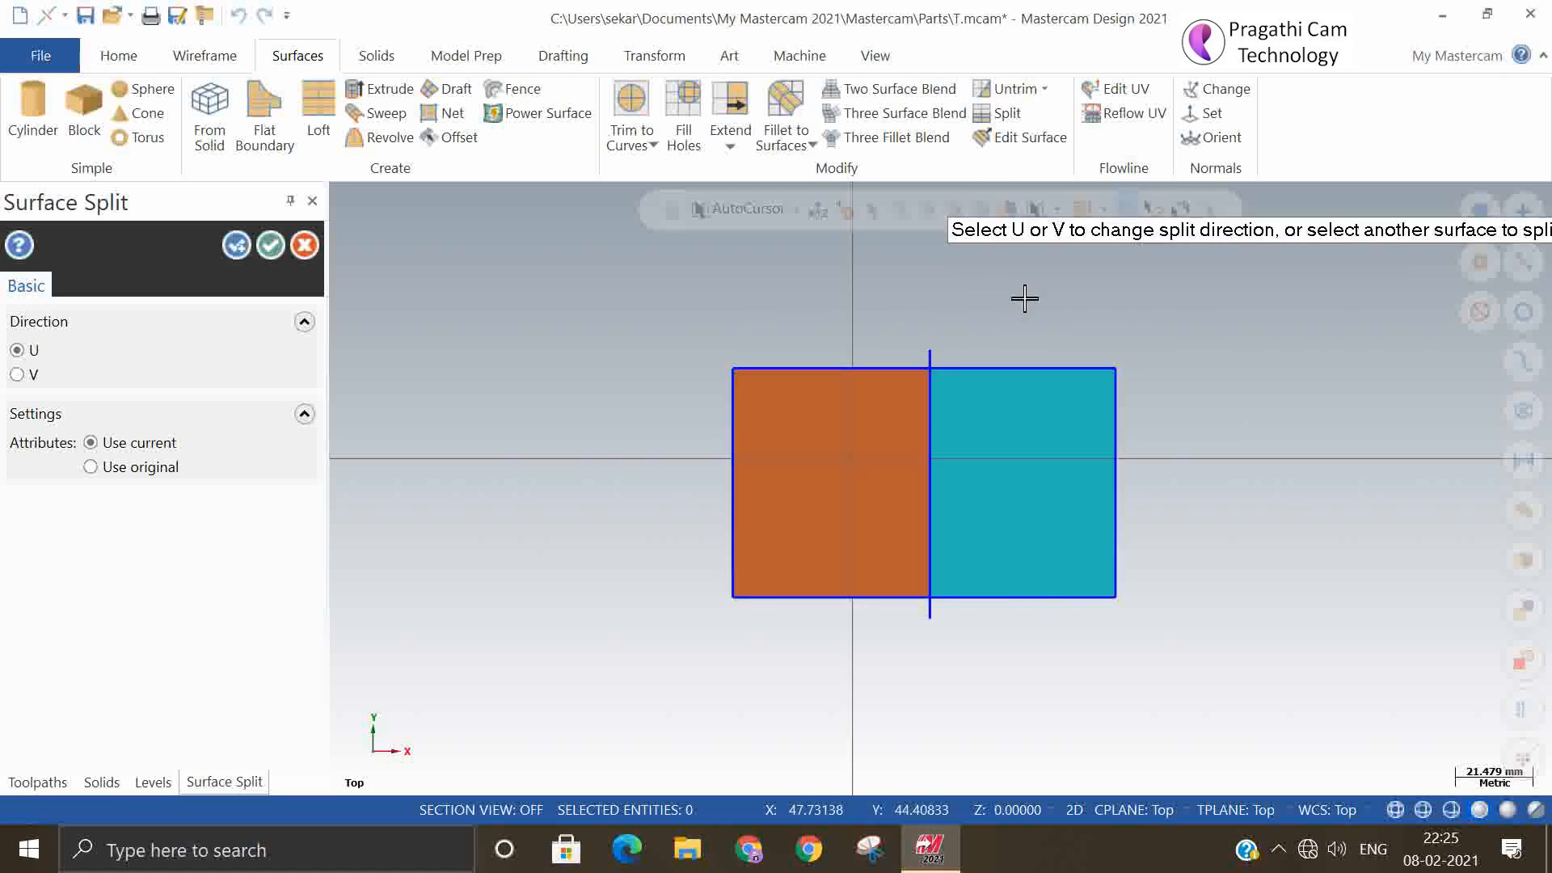
left_click(279, 246)
- Delete the half of the split surface on the positive X side of the dividing line
scroll(1116, 509, "up", 3)
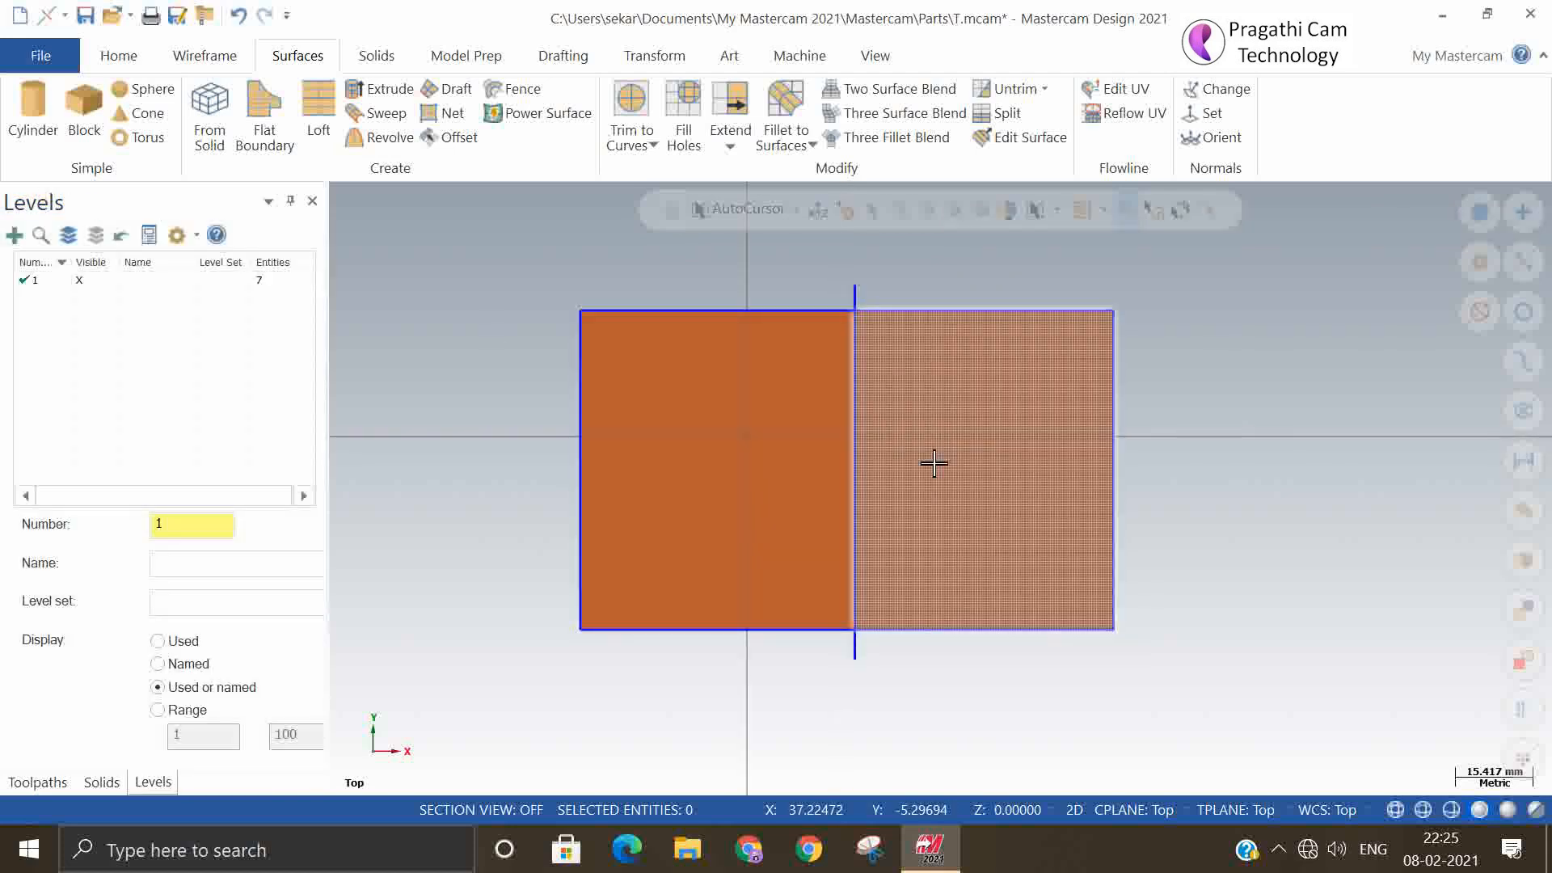
left_click(929, 461)
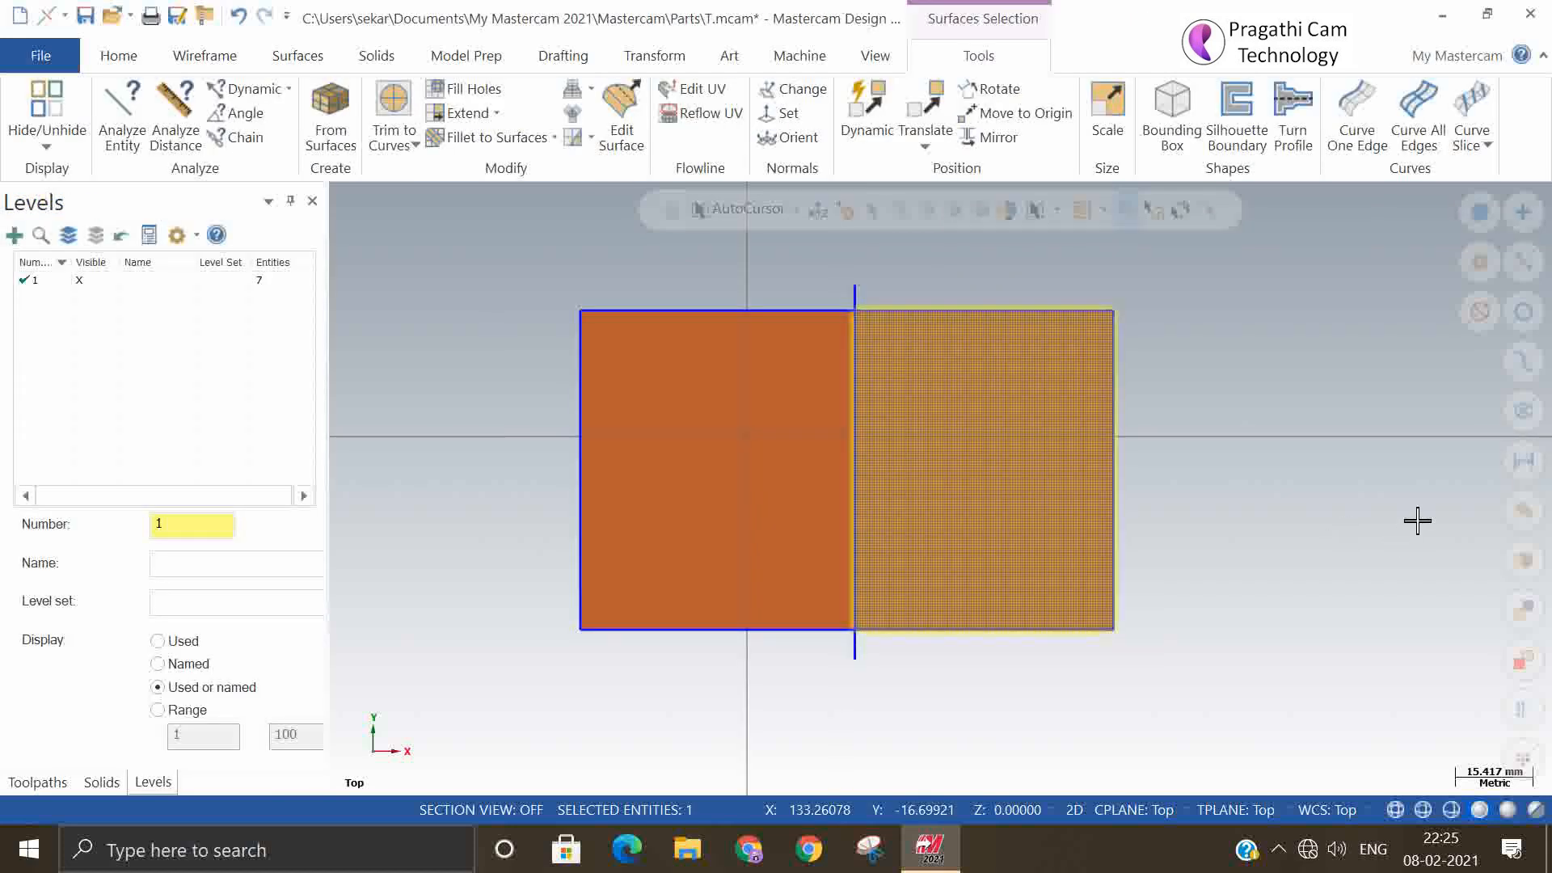
key("Delete")
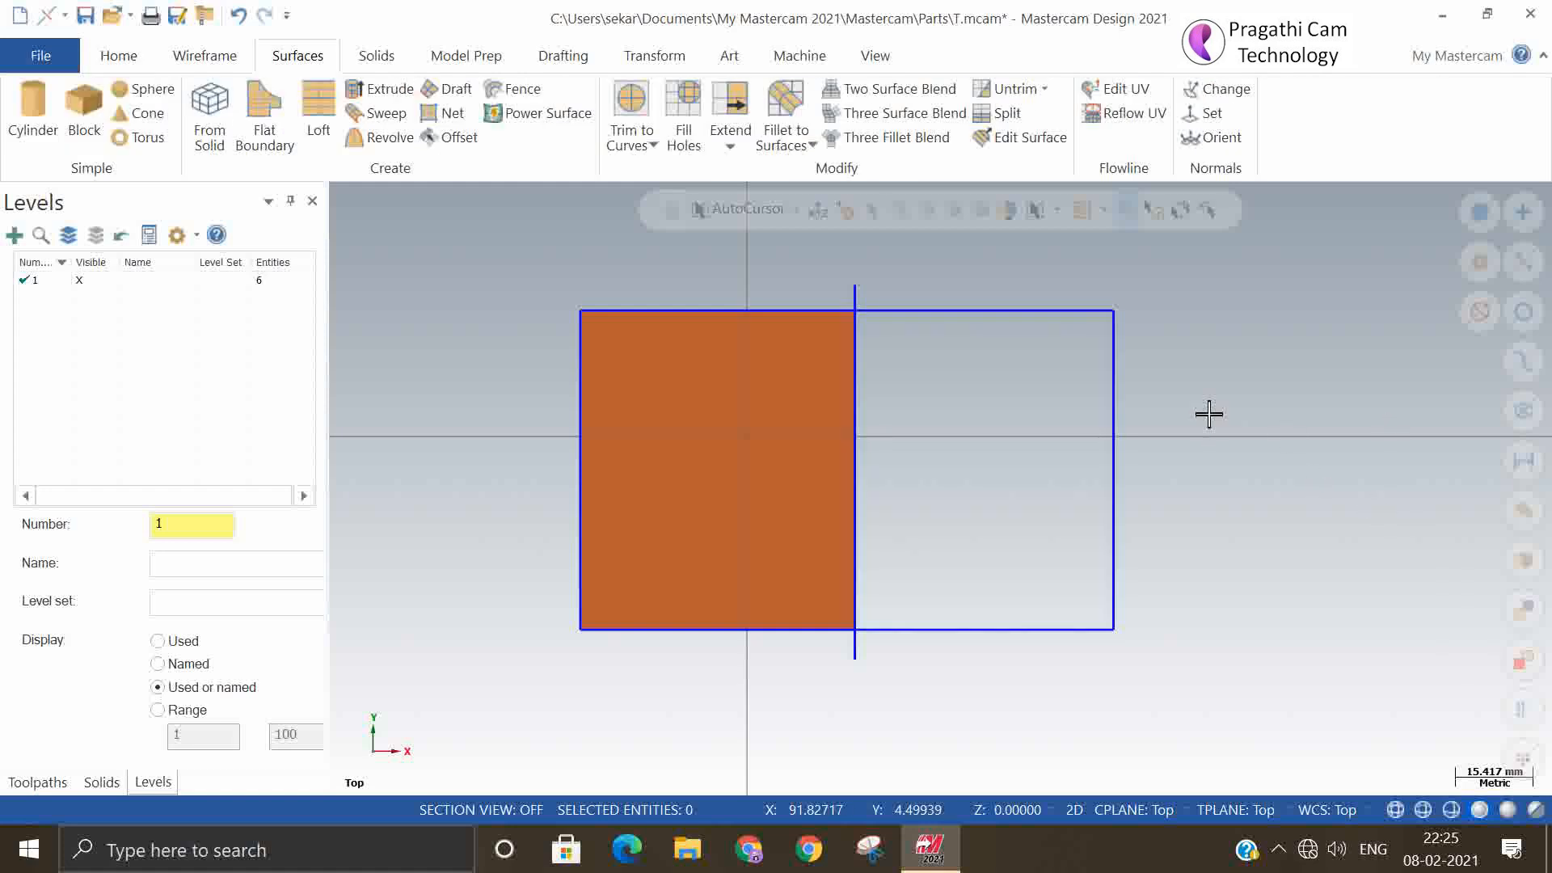
- Try to untrim the remaining half surface in the isometric view, with keeping the original surface off
right_click(1159, 414)
left_click(1249, 625)
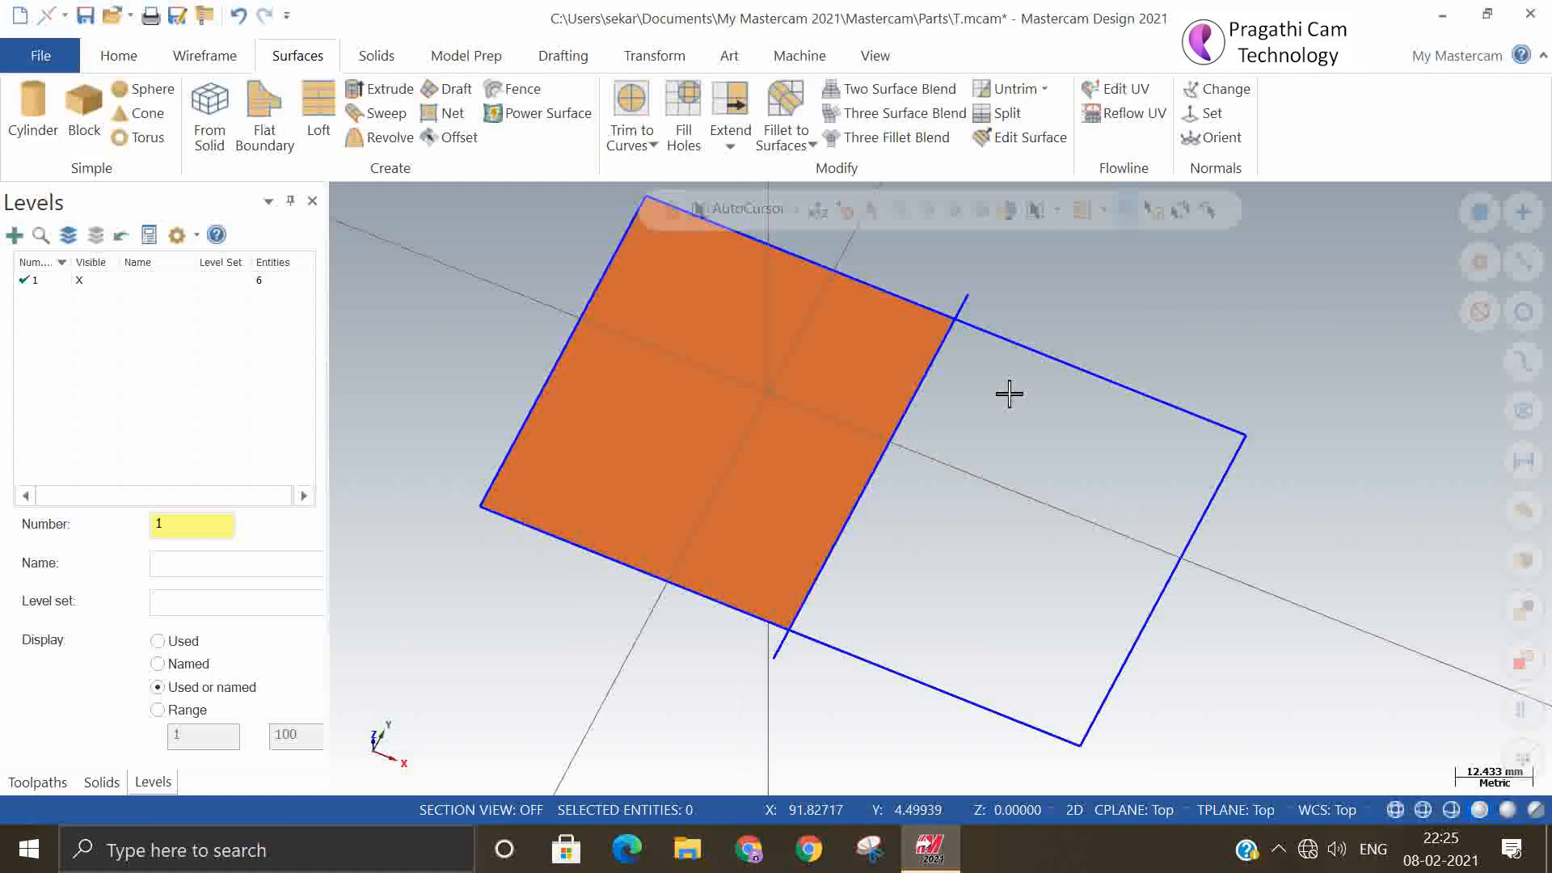
left_click(1011, 89)
left_click(897, 441)
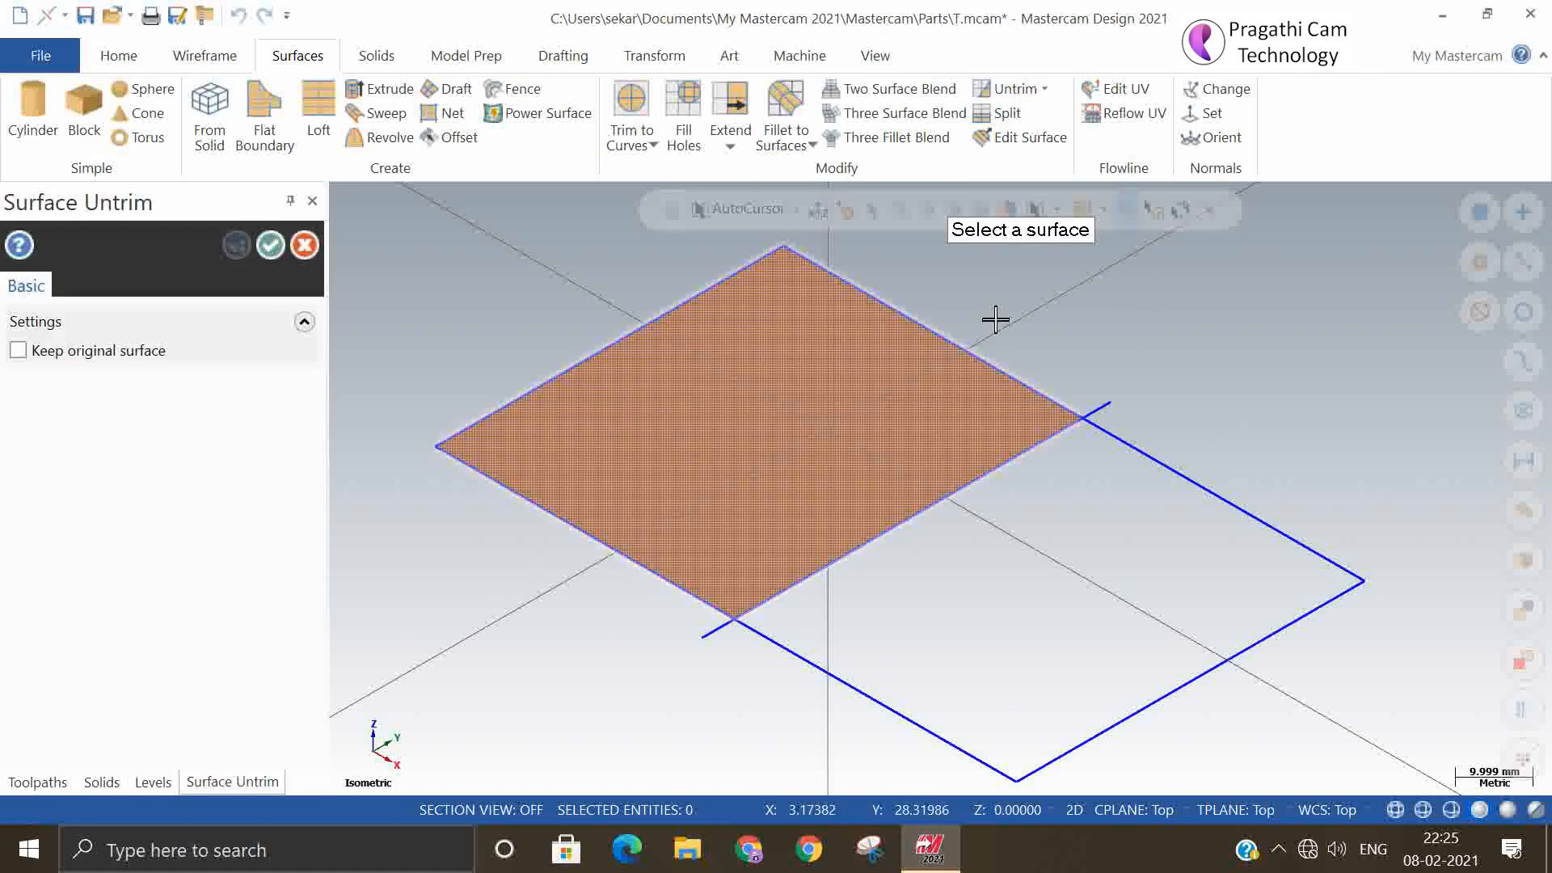
left_click(272, 247)
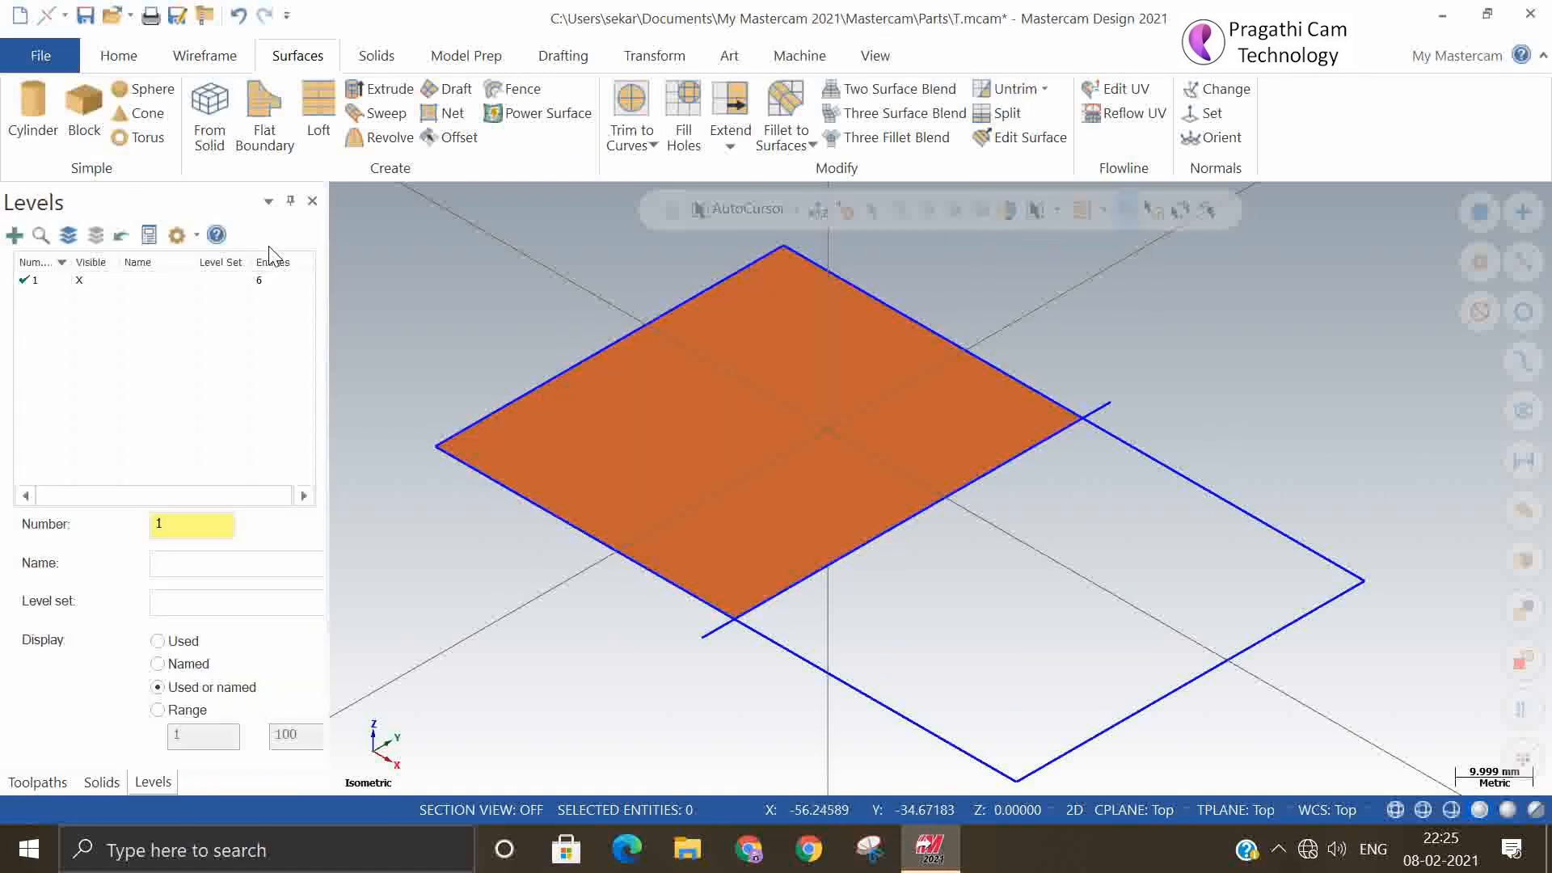
- Undo the deletion of the half surface
left_click(1004, 113)
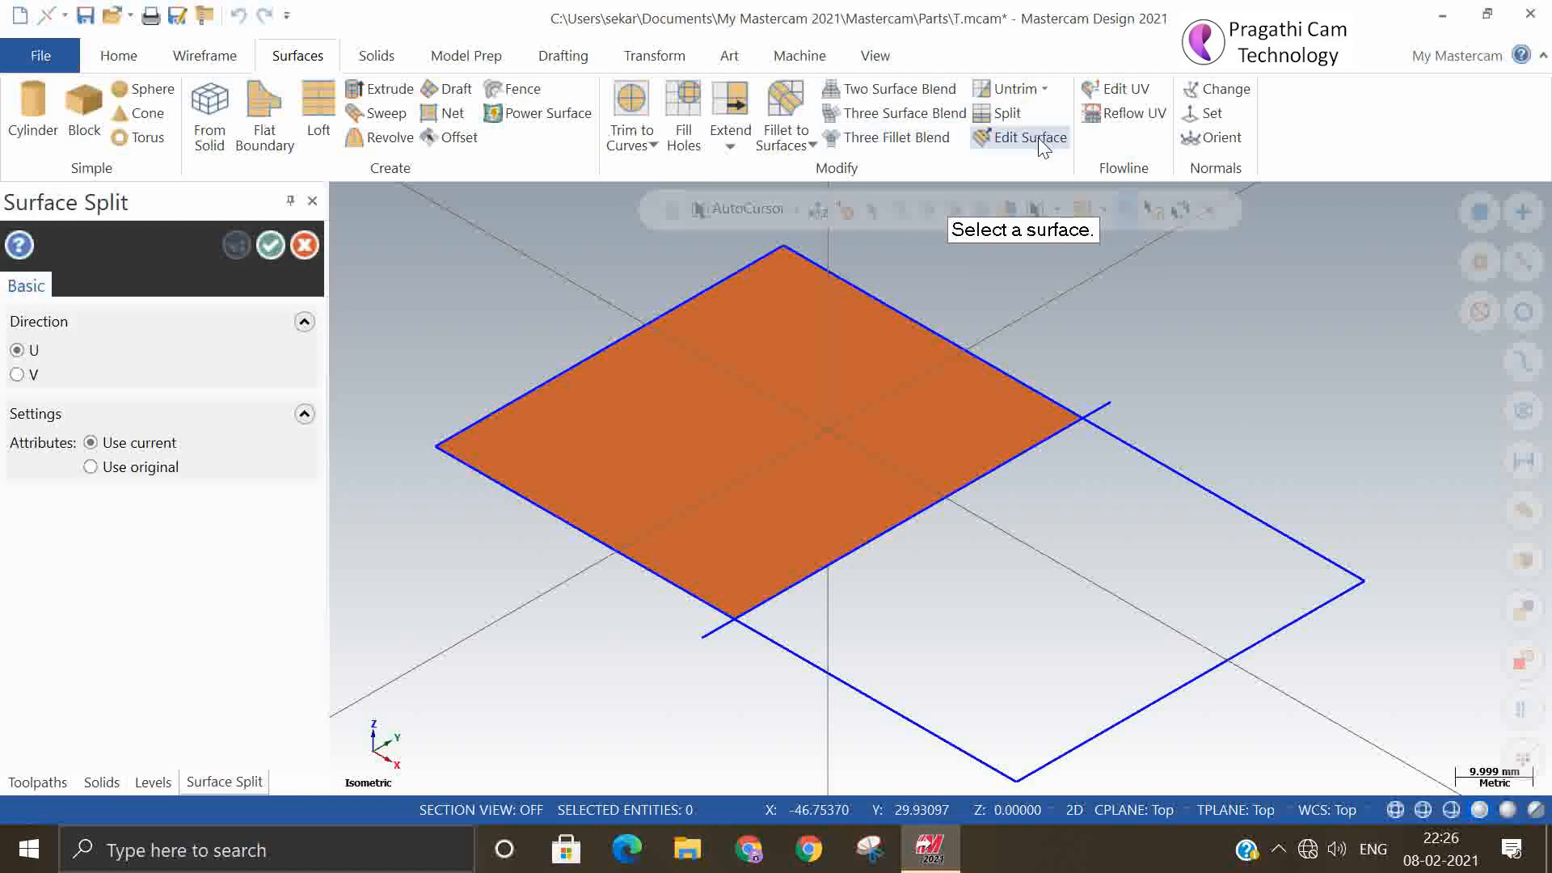
left_click(304, 245)
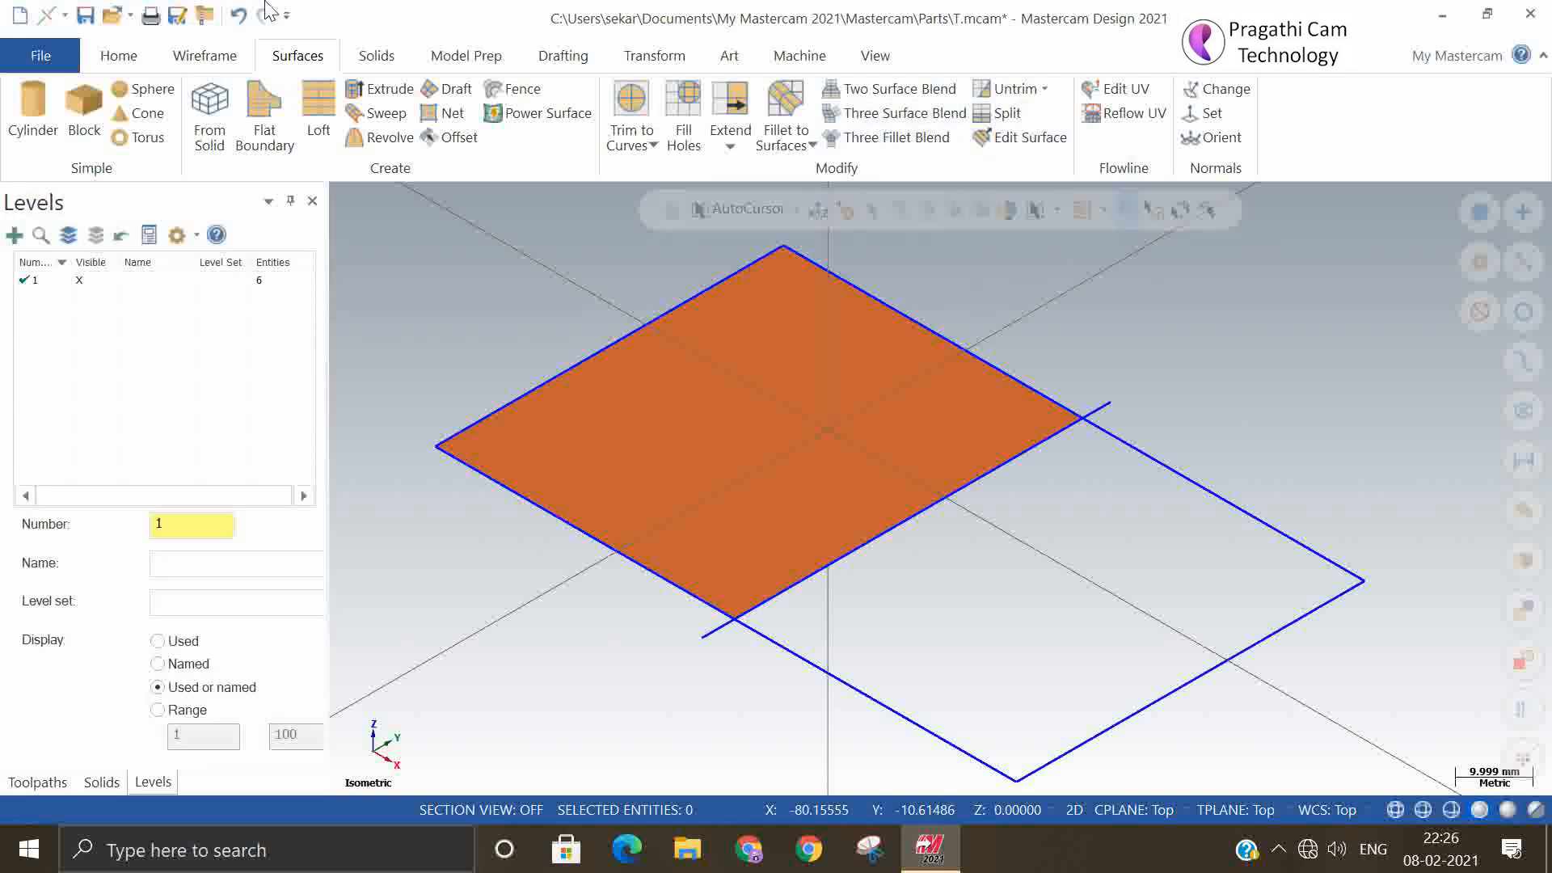
left_click(239, 15)
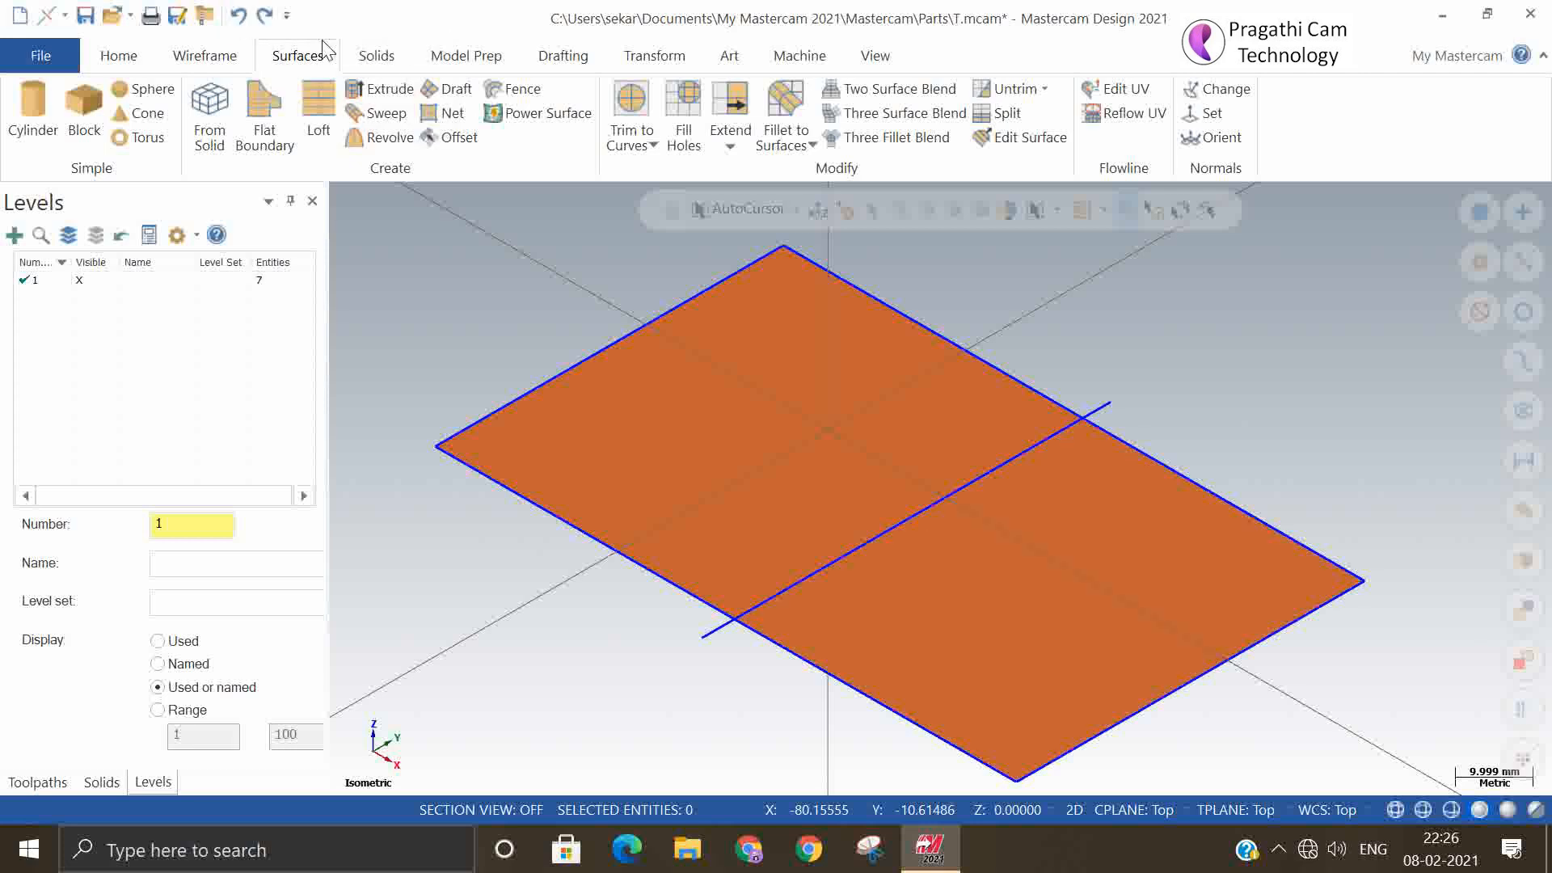
left_click(996, 110)
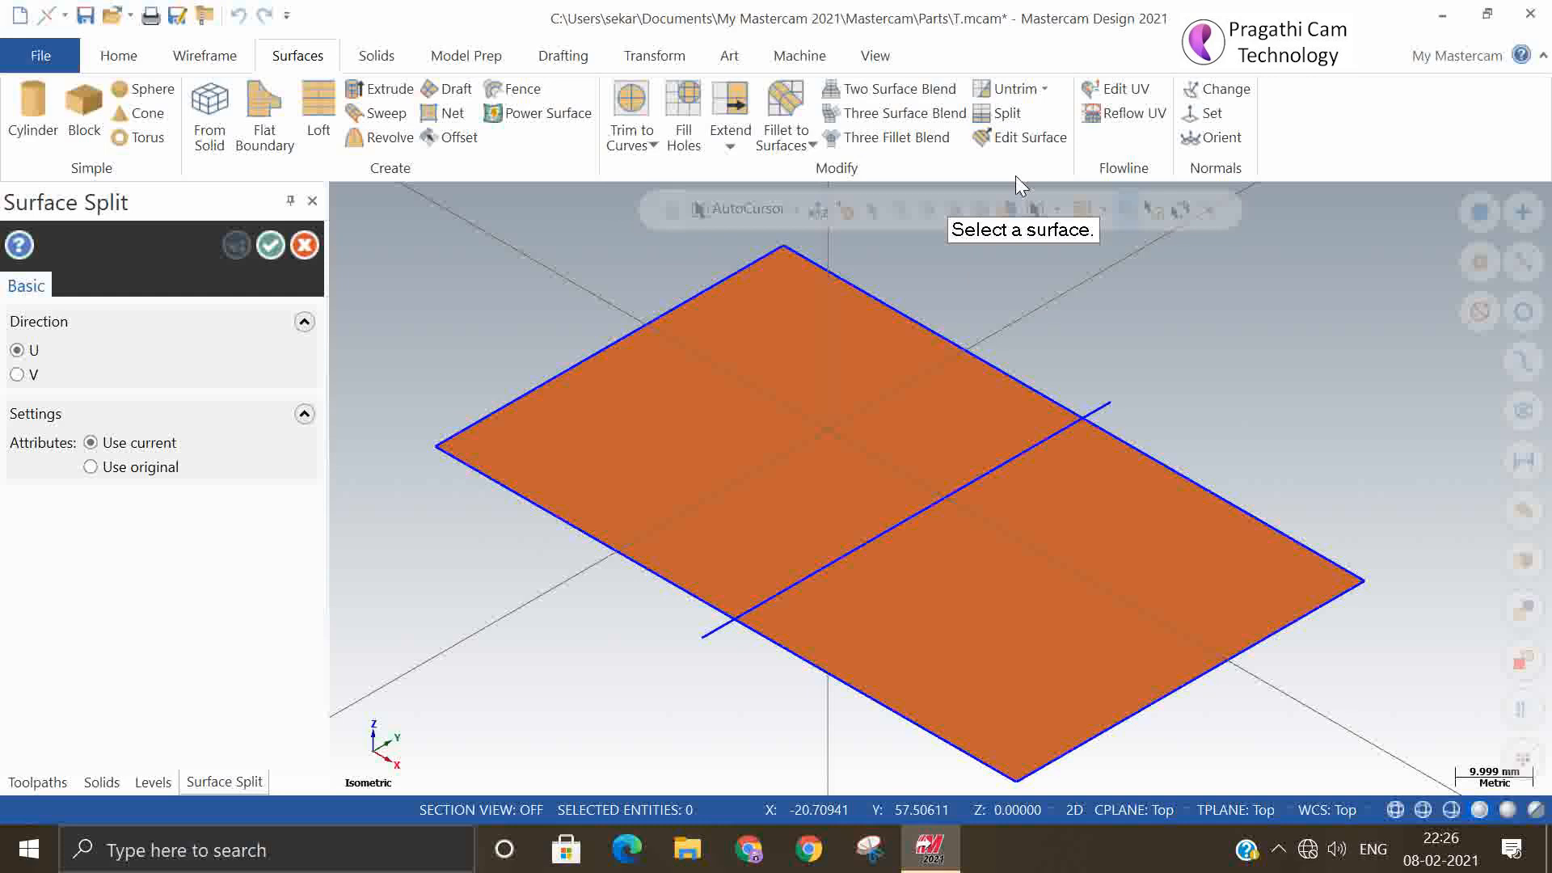
left_click(1043, 147)
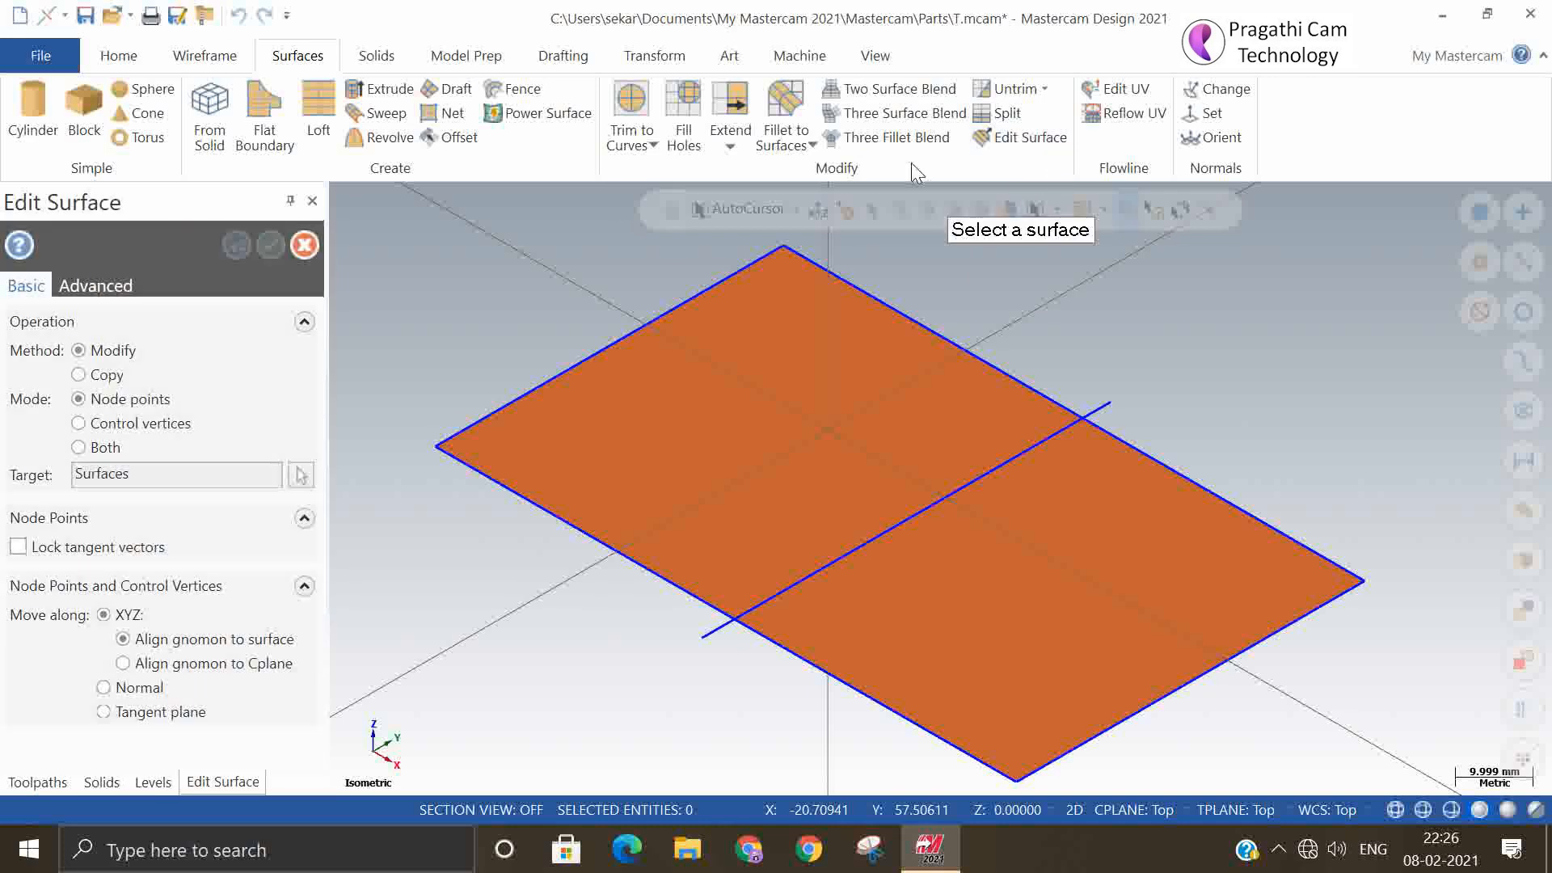
left_click(305, 245)
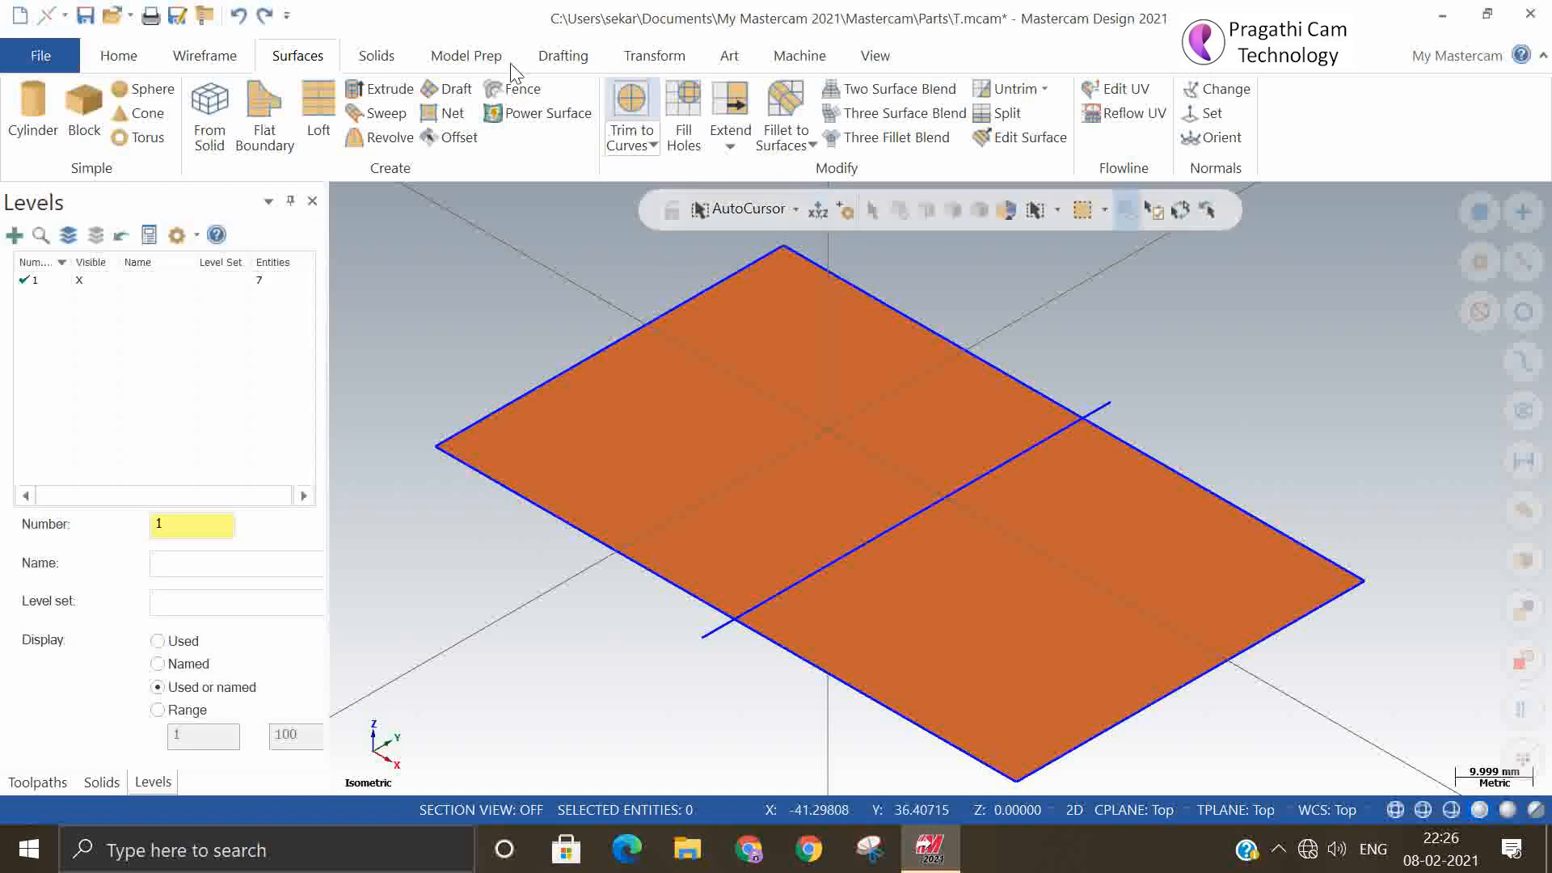
- Undo the surface split and split the full rectangle surface again in the U direction at the dividing line
left_click(239, 15)
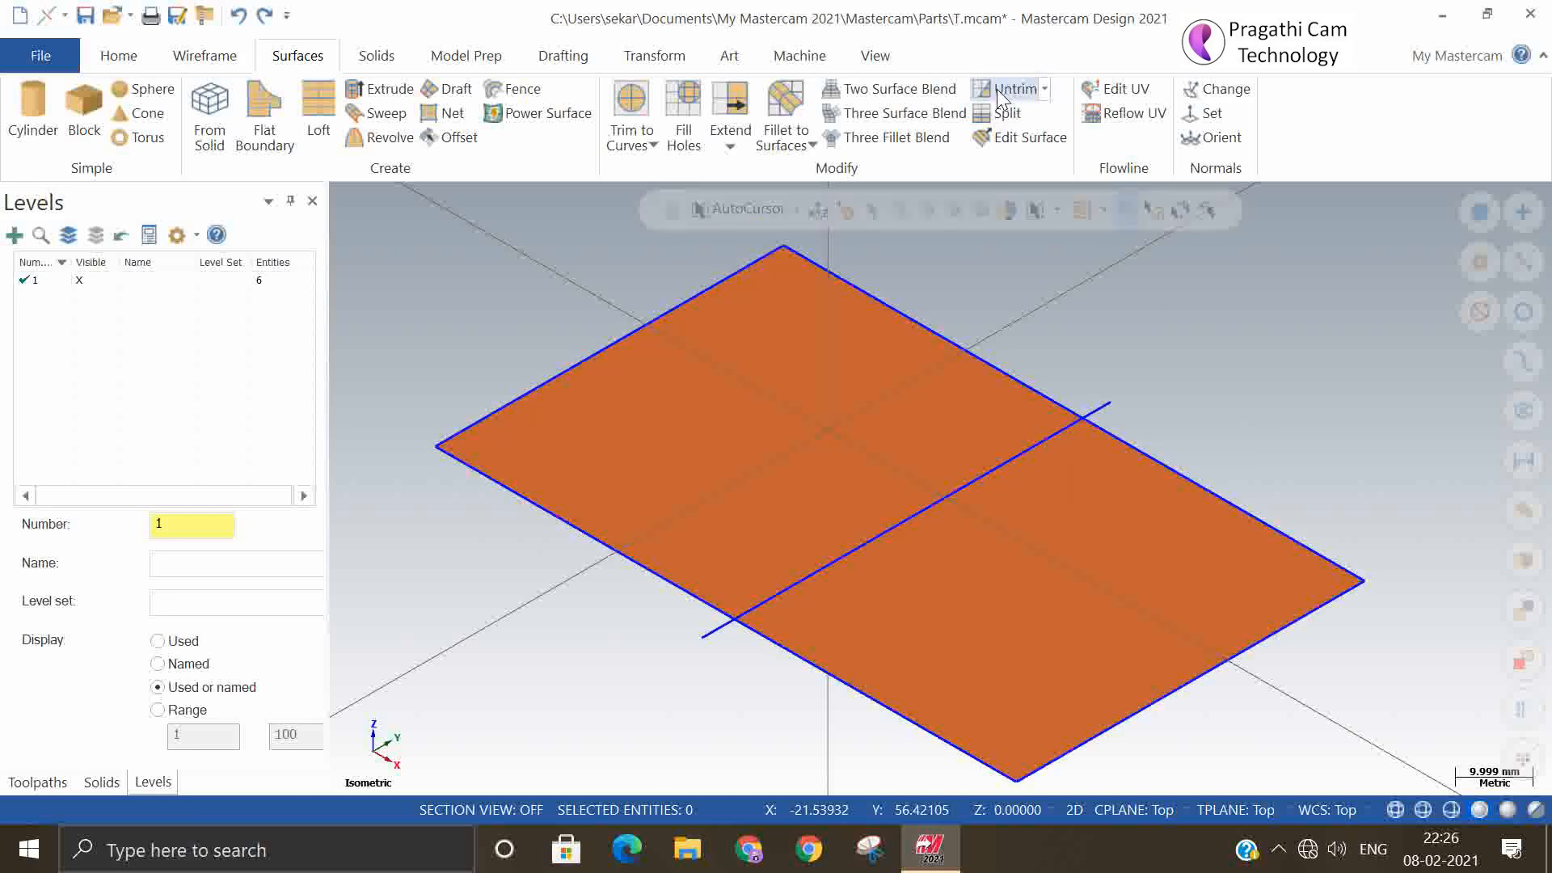
left_click(1005, 113)
left_click(1059, 511)
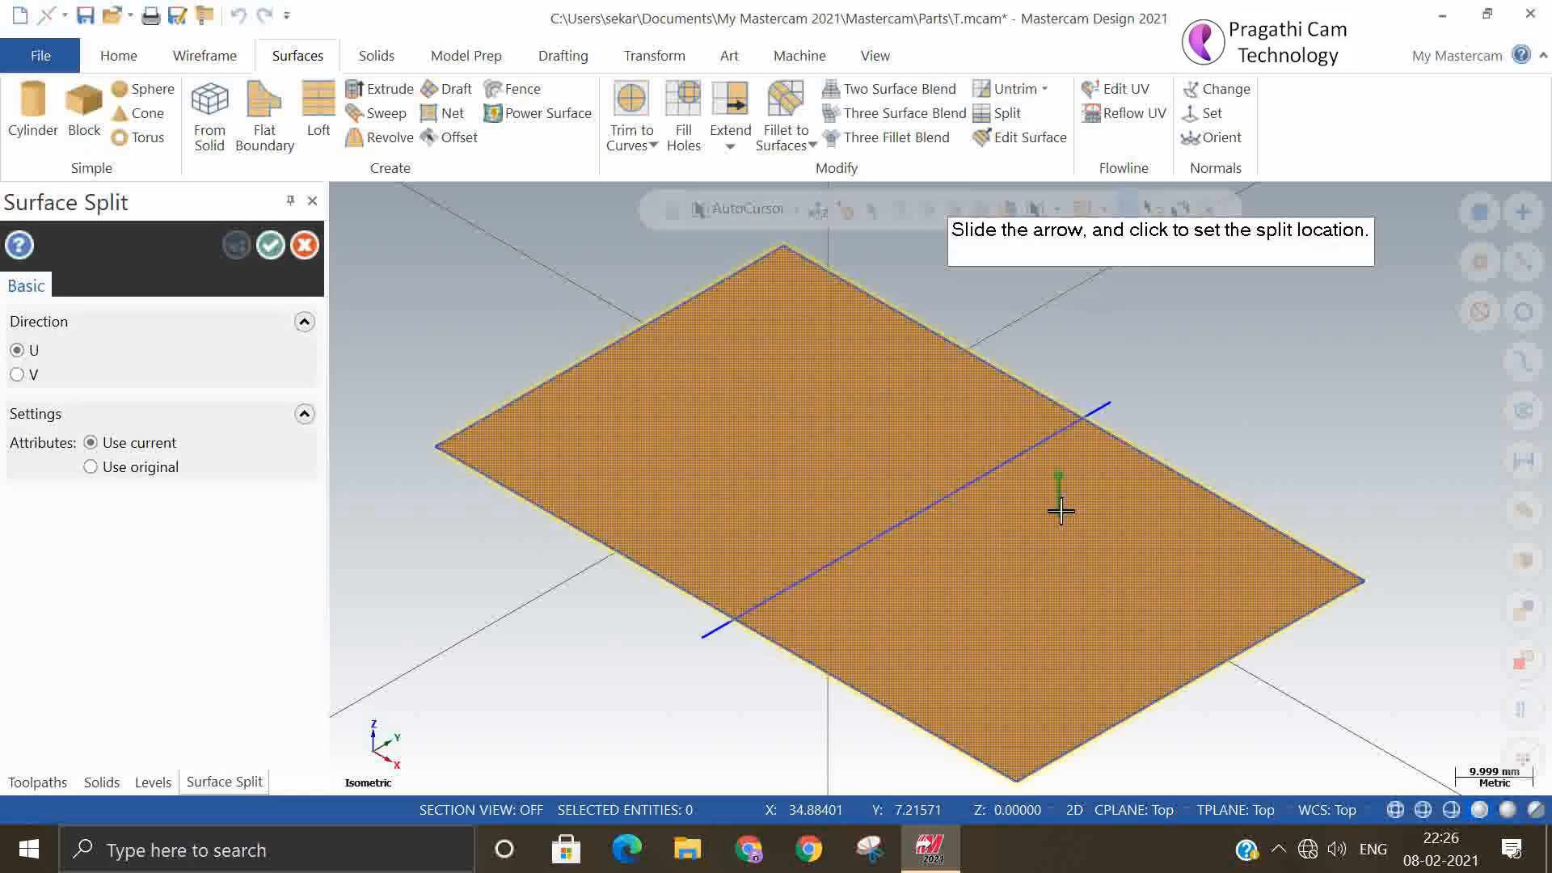
left_click(1088, 421)
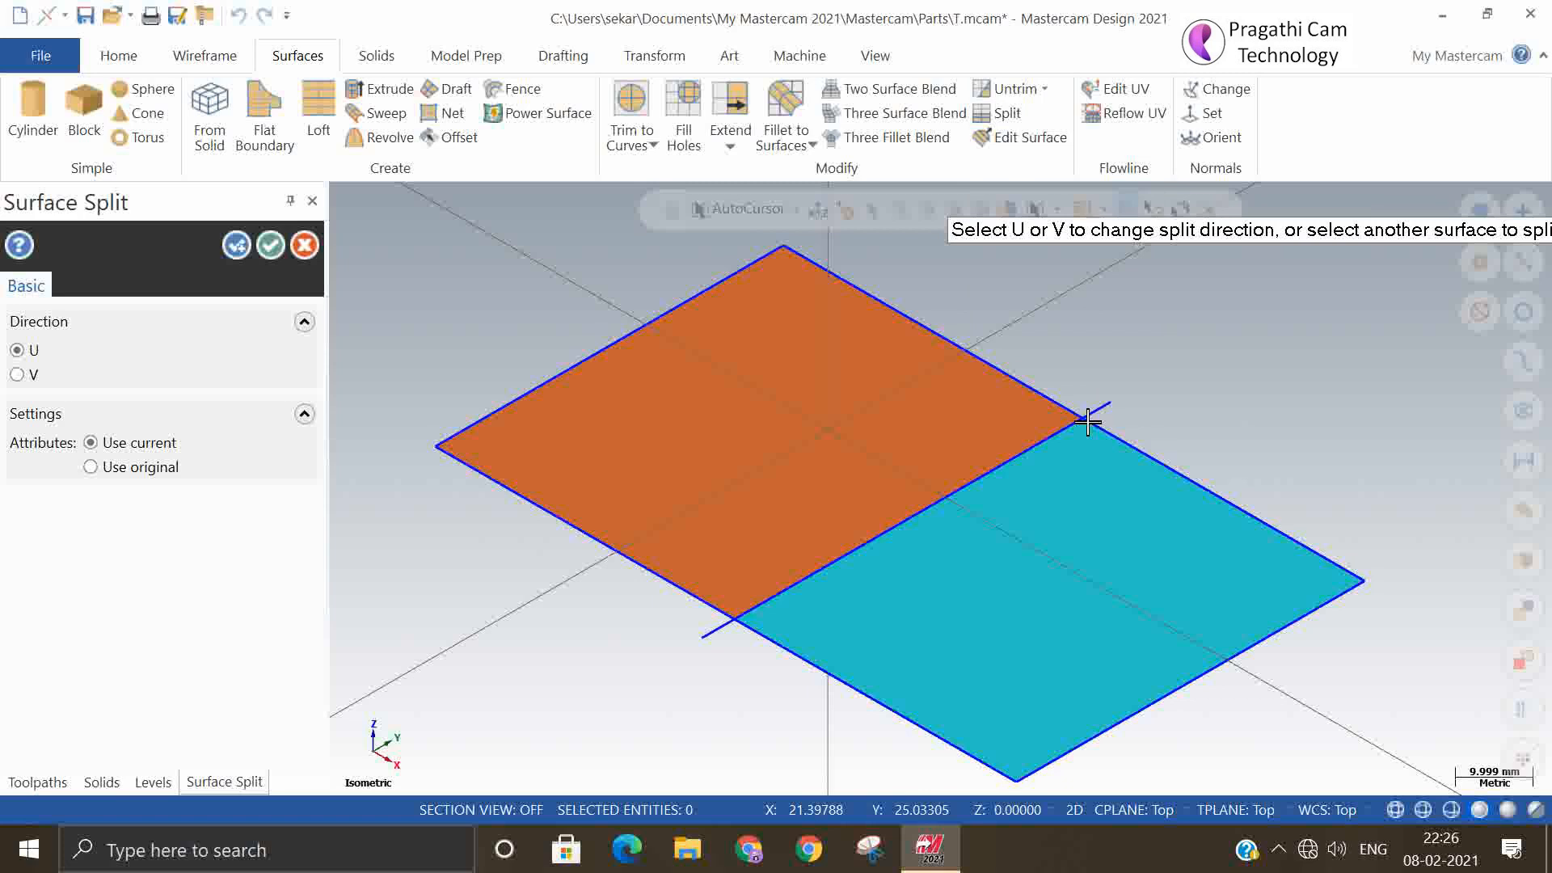
left_click(272, 246)
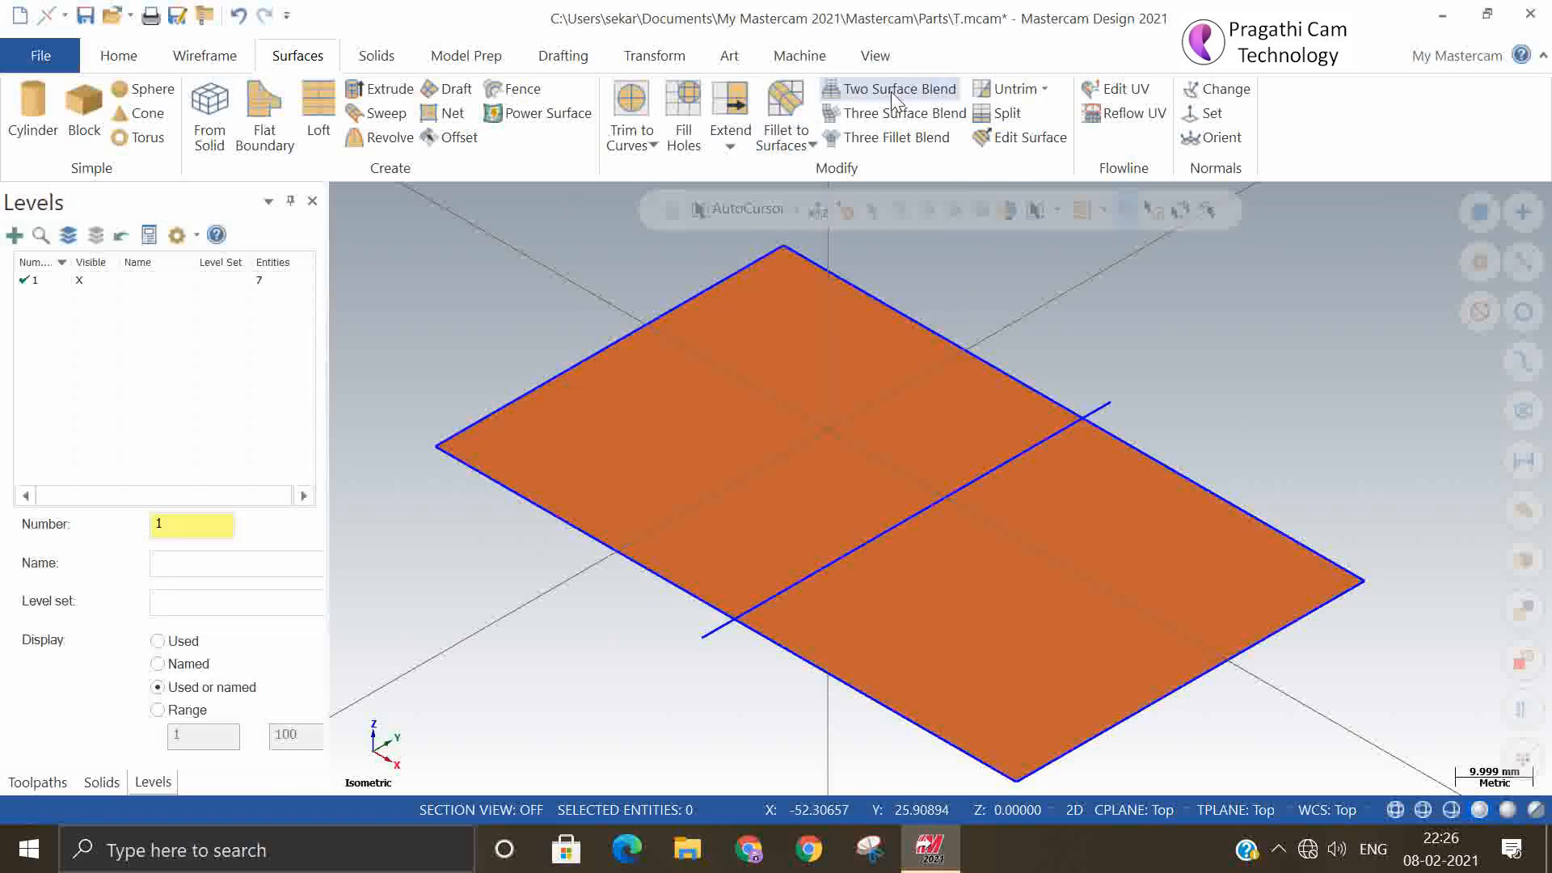
- Try to untrim the split surface halves, and undo the surface split
left_click(1046, 90)
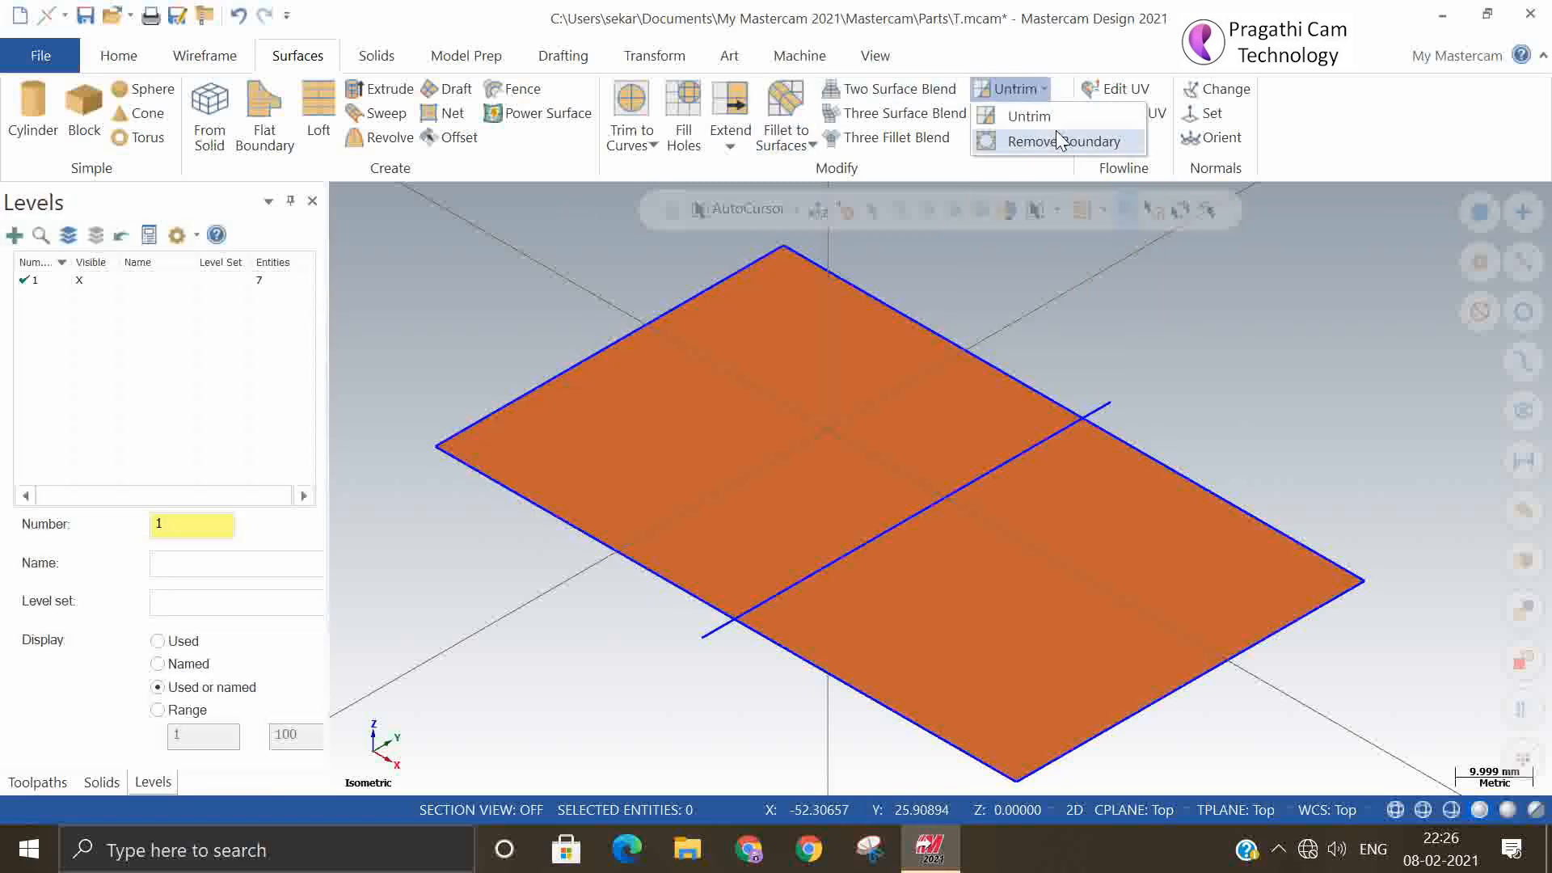
left_click(1028, 116)
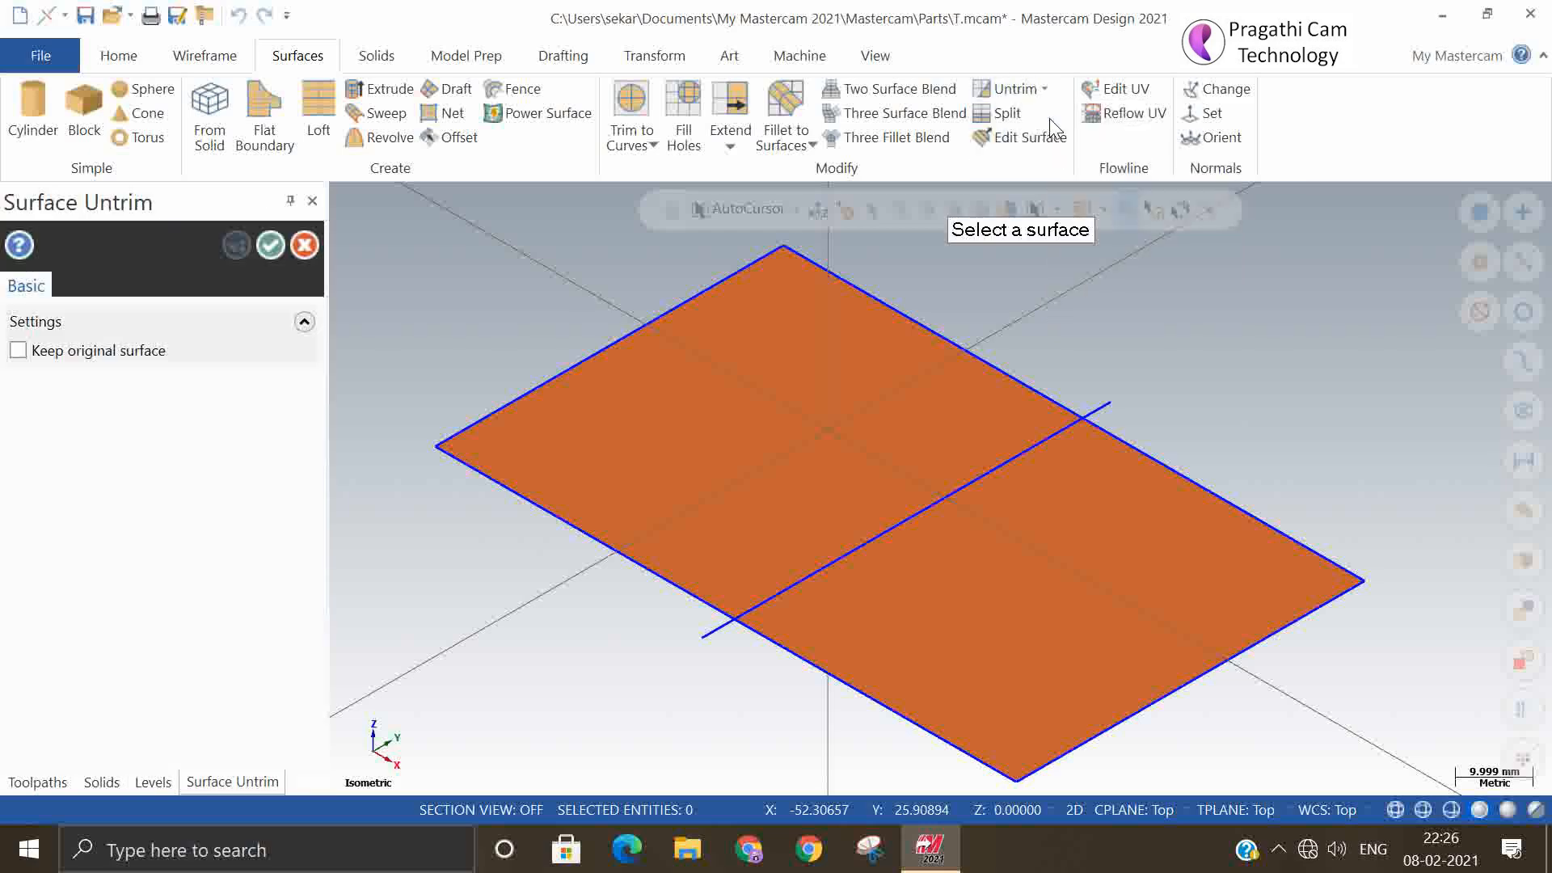
left_click(967, 480)
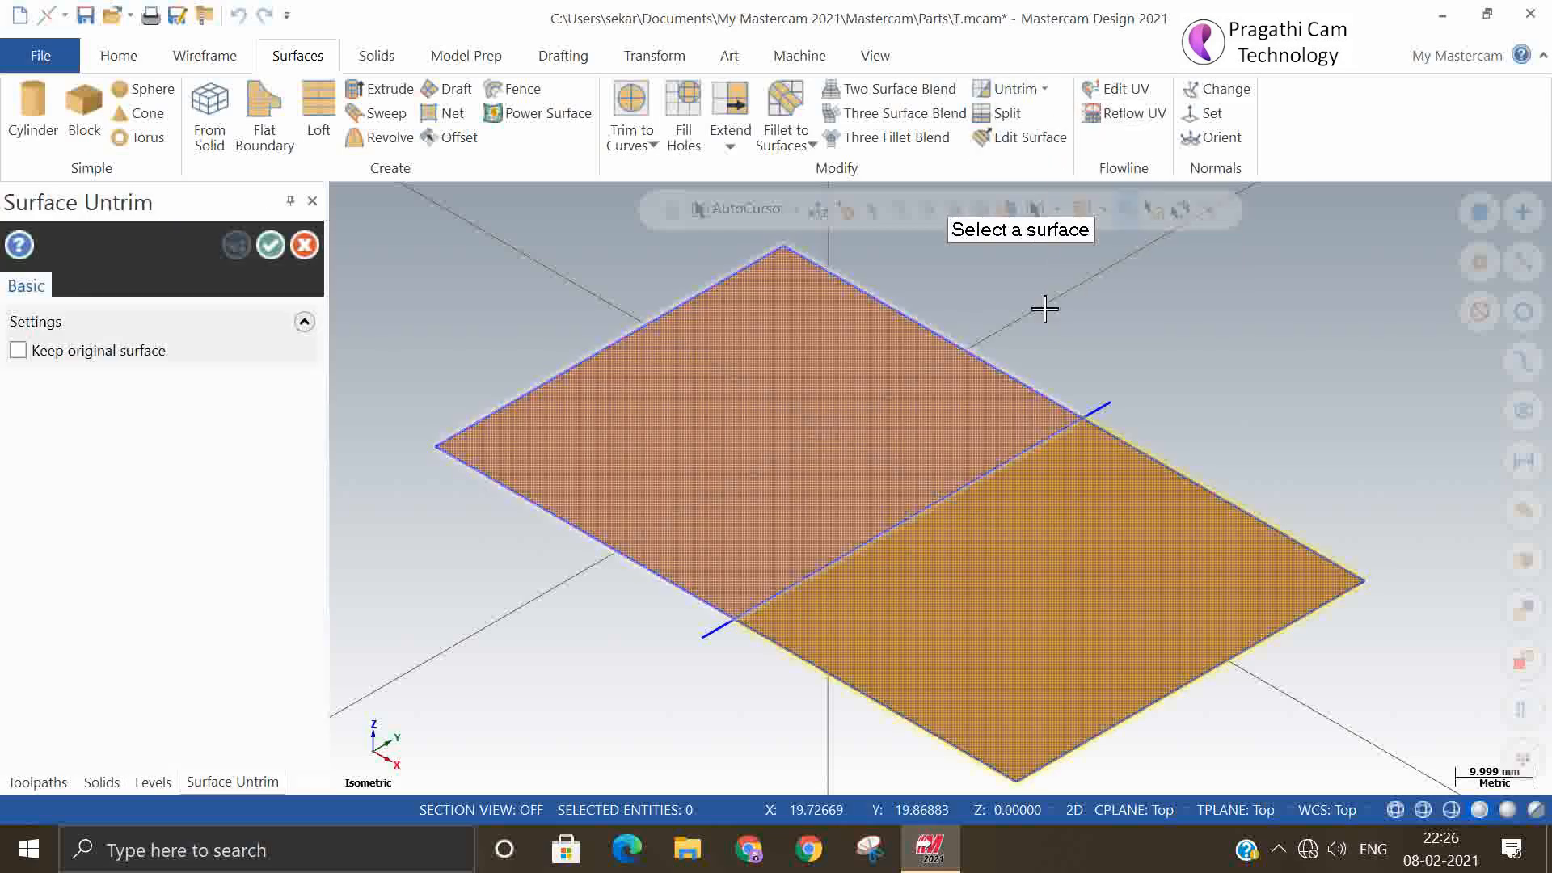
left_click(279, 249)
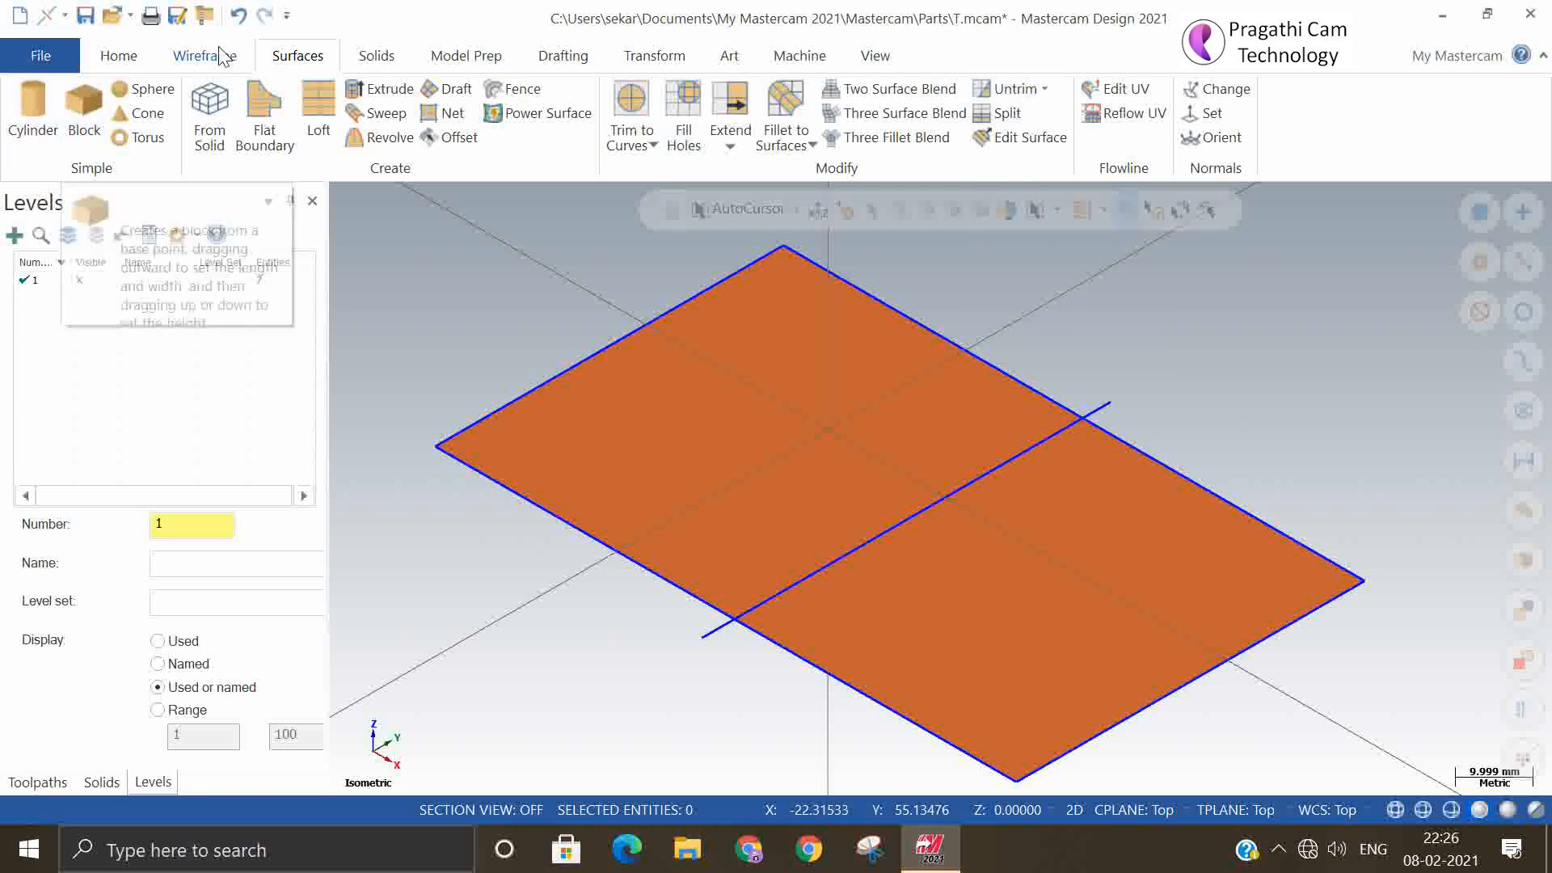
left_click(233, 18)
- Trim the rectangle surface to the dividing line with Trim to Curves, projecting to the construction plane and keeping the region around the origin
left_click(634, 405)
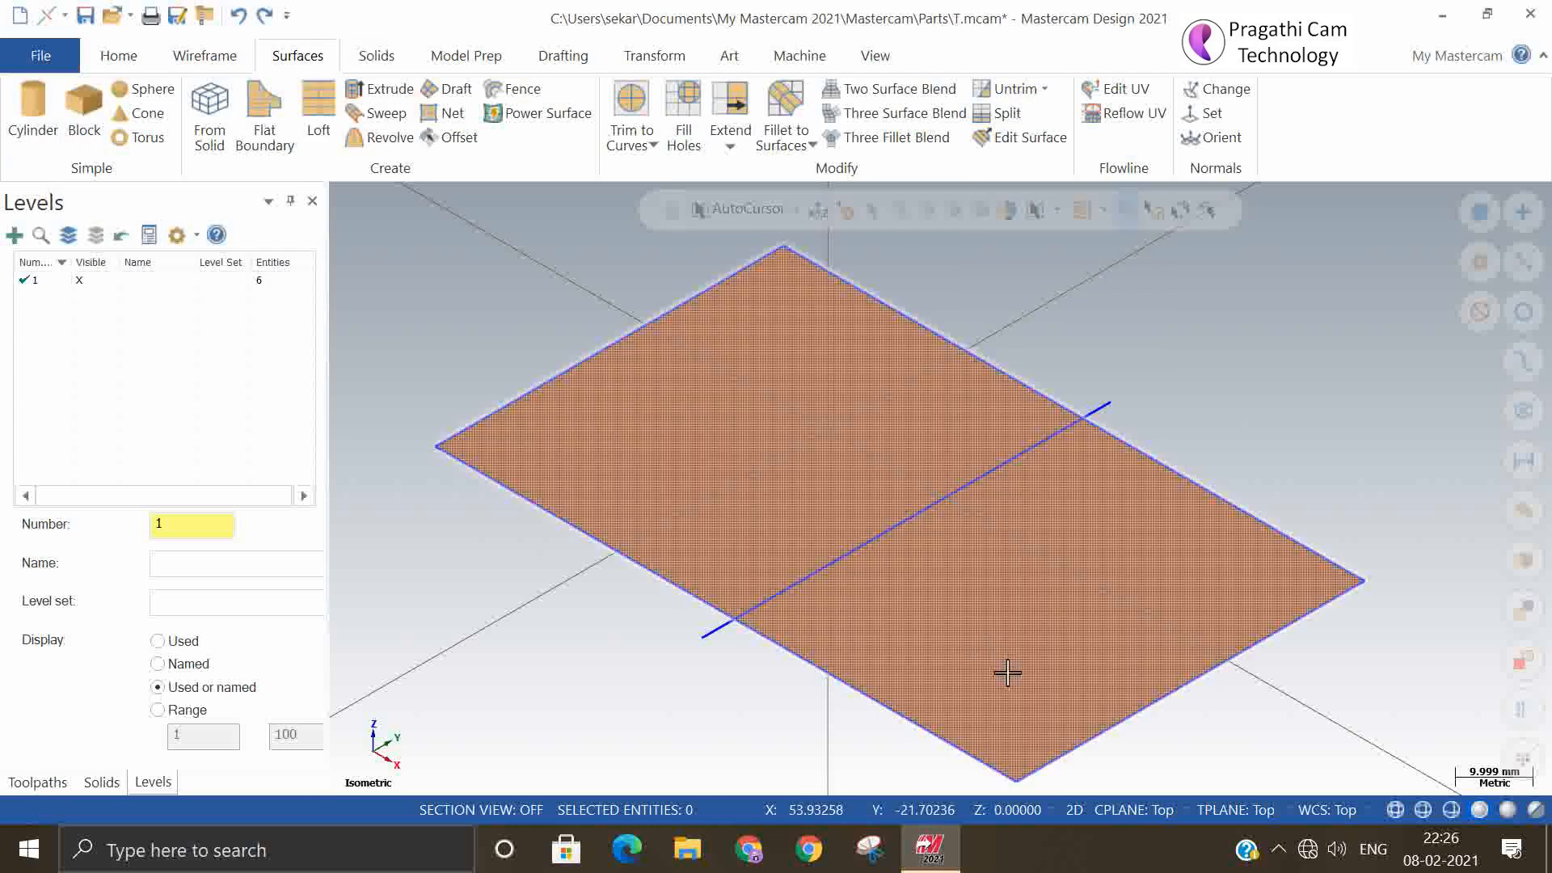
left_click(953, 409)
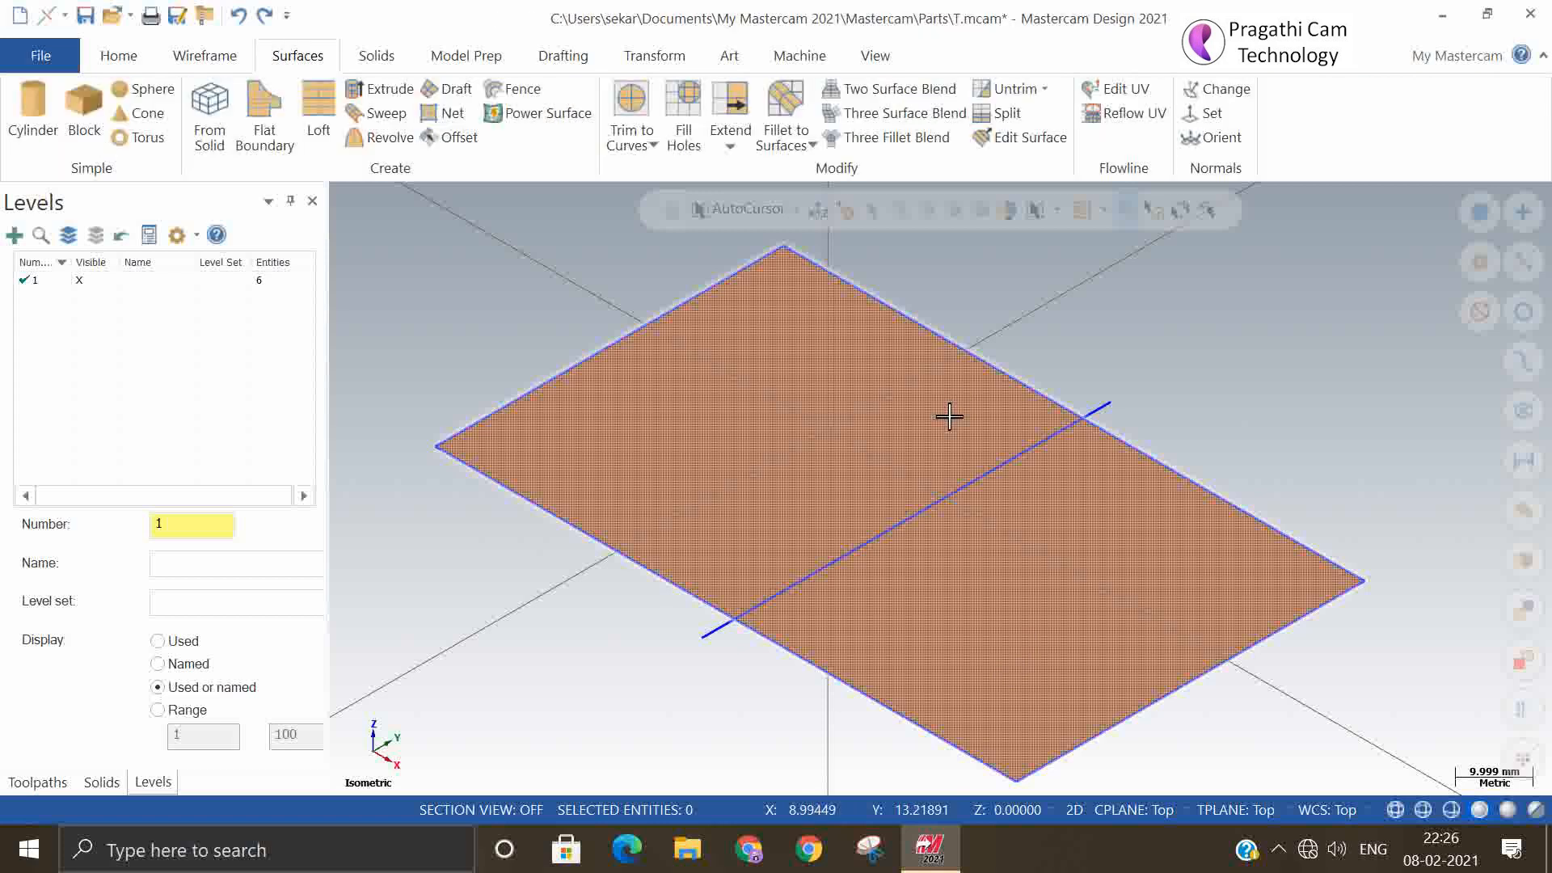
left_click(855, 506)
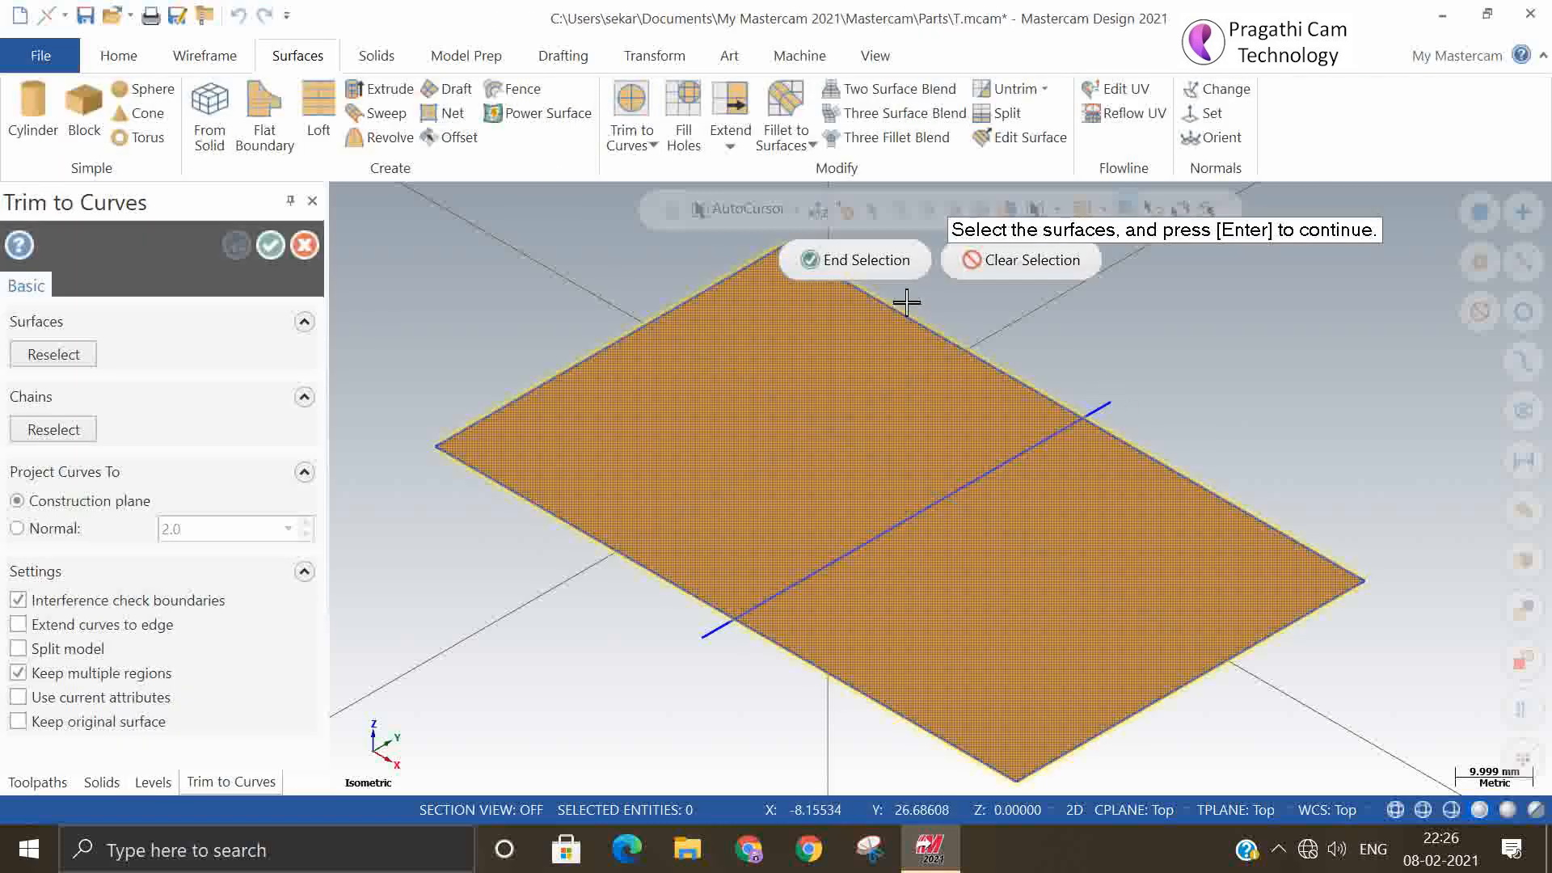
left_click(869, 260)
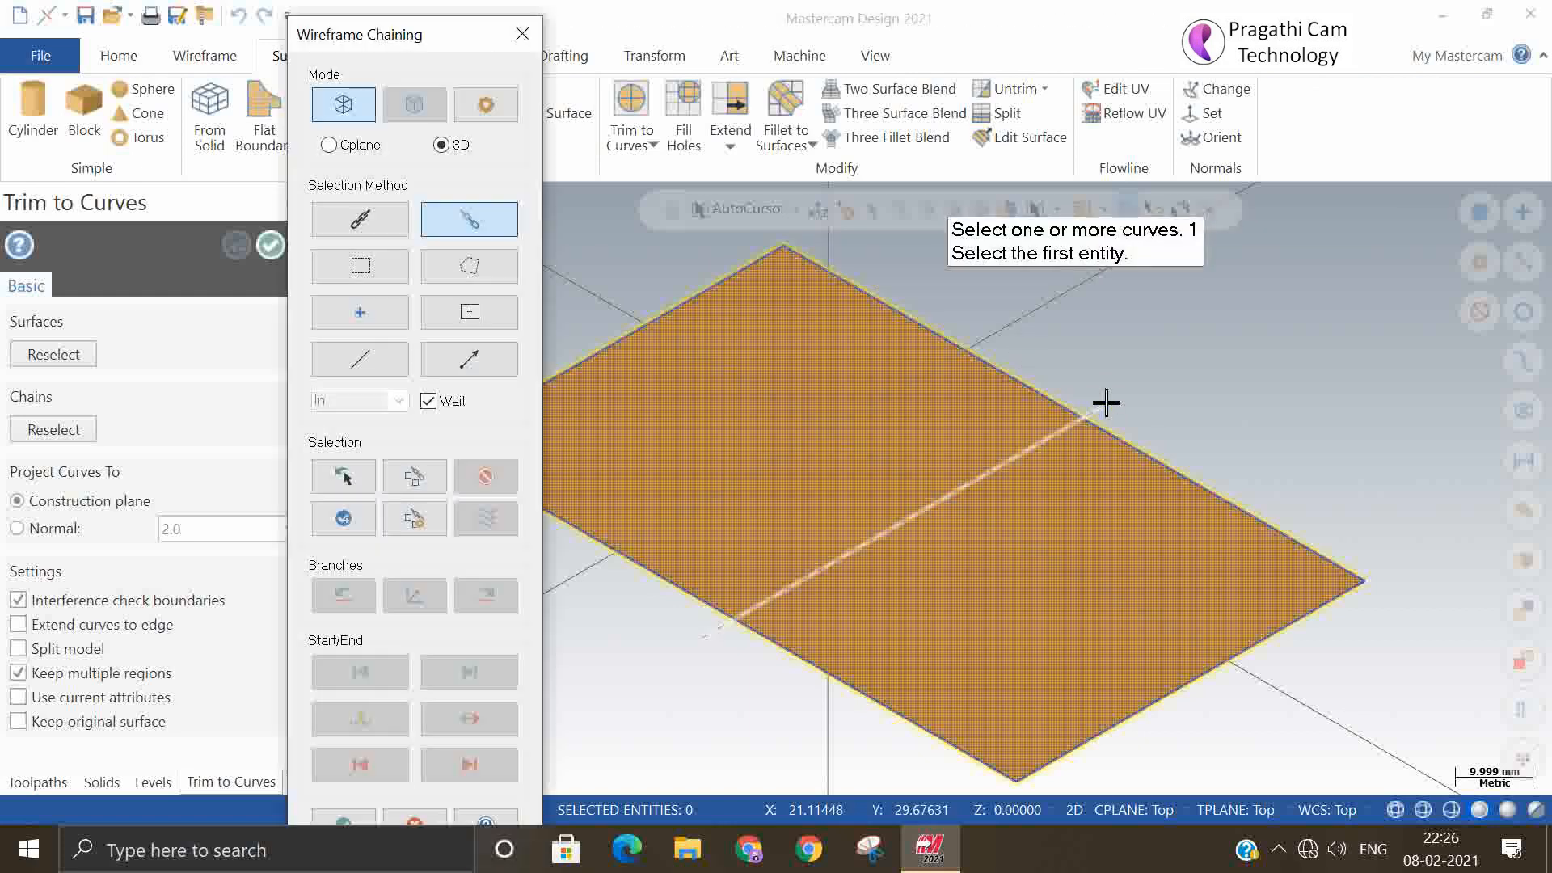
left_click(1104, 409)
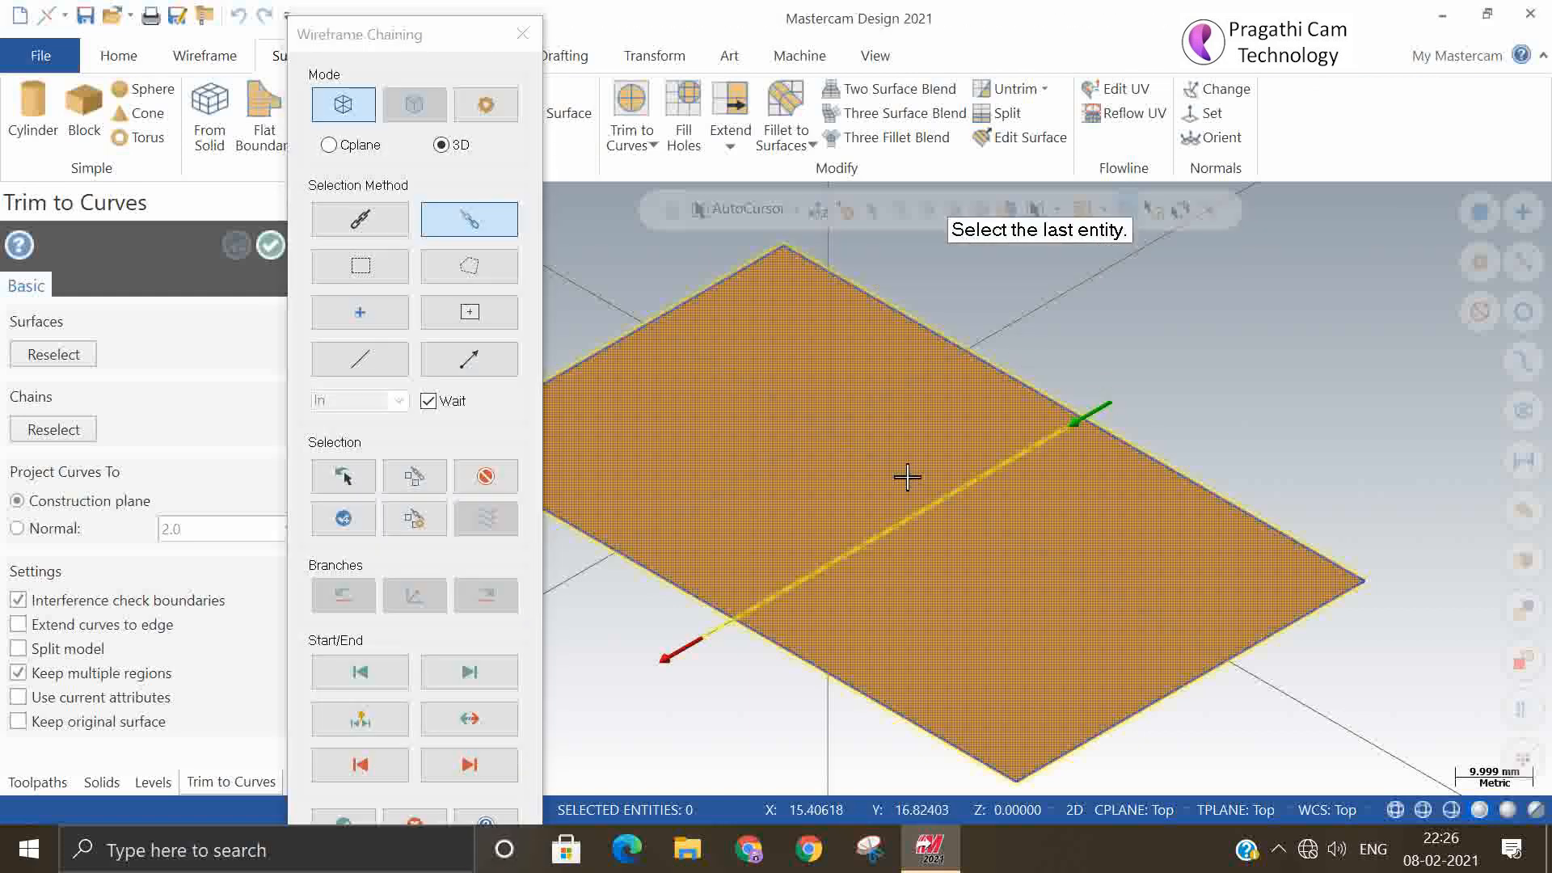
left_click(343, 821)
left_click(688, 479)
left_click(689, 479)
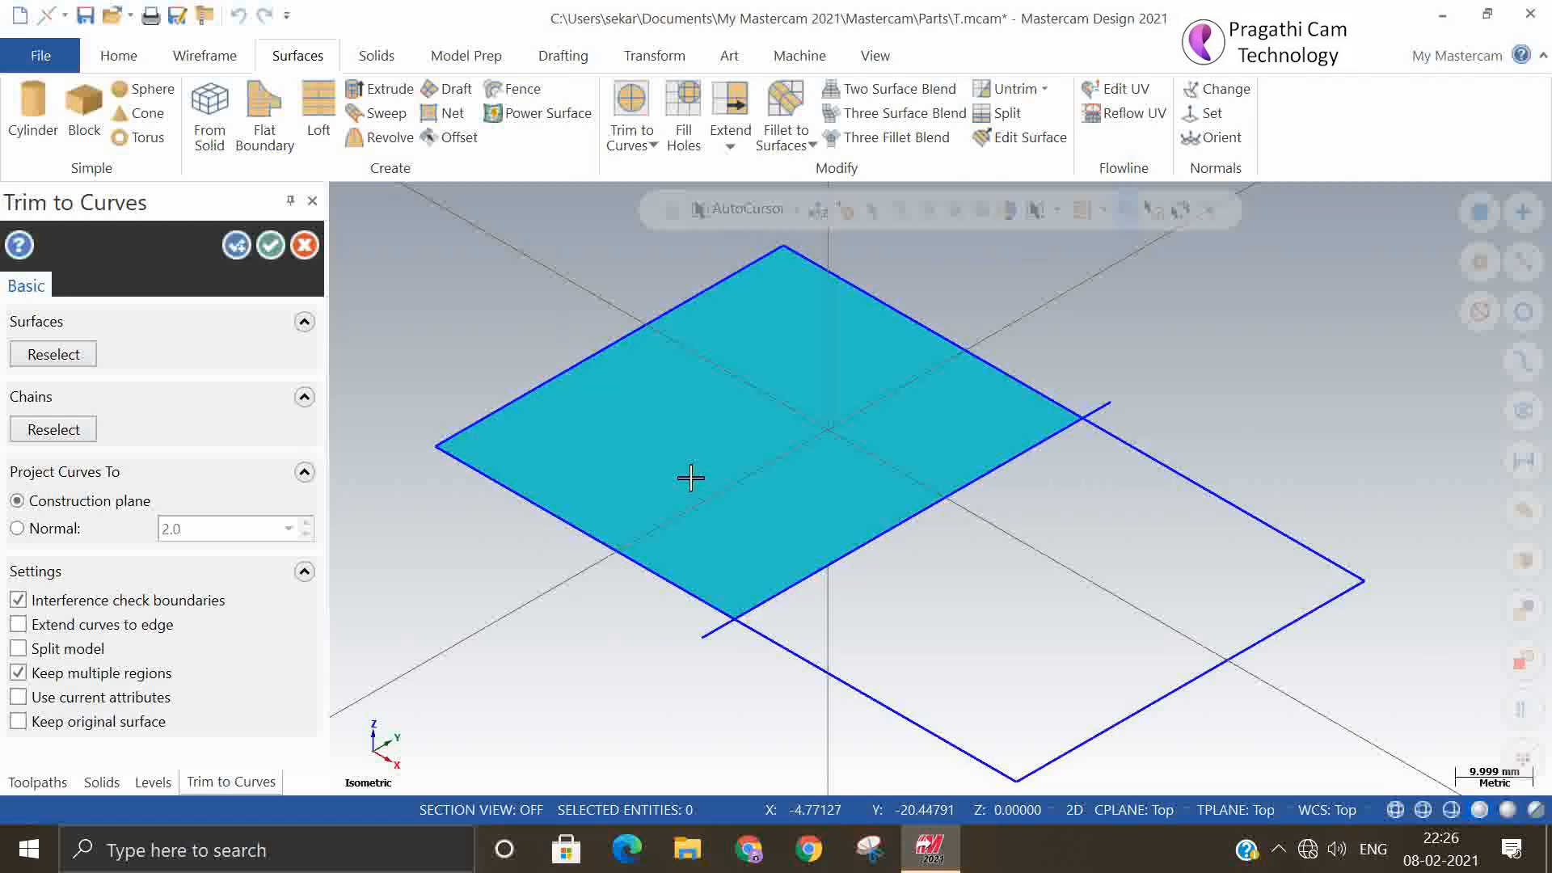
left_click(270, 245)
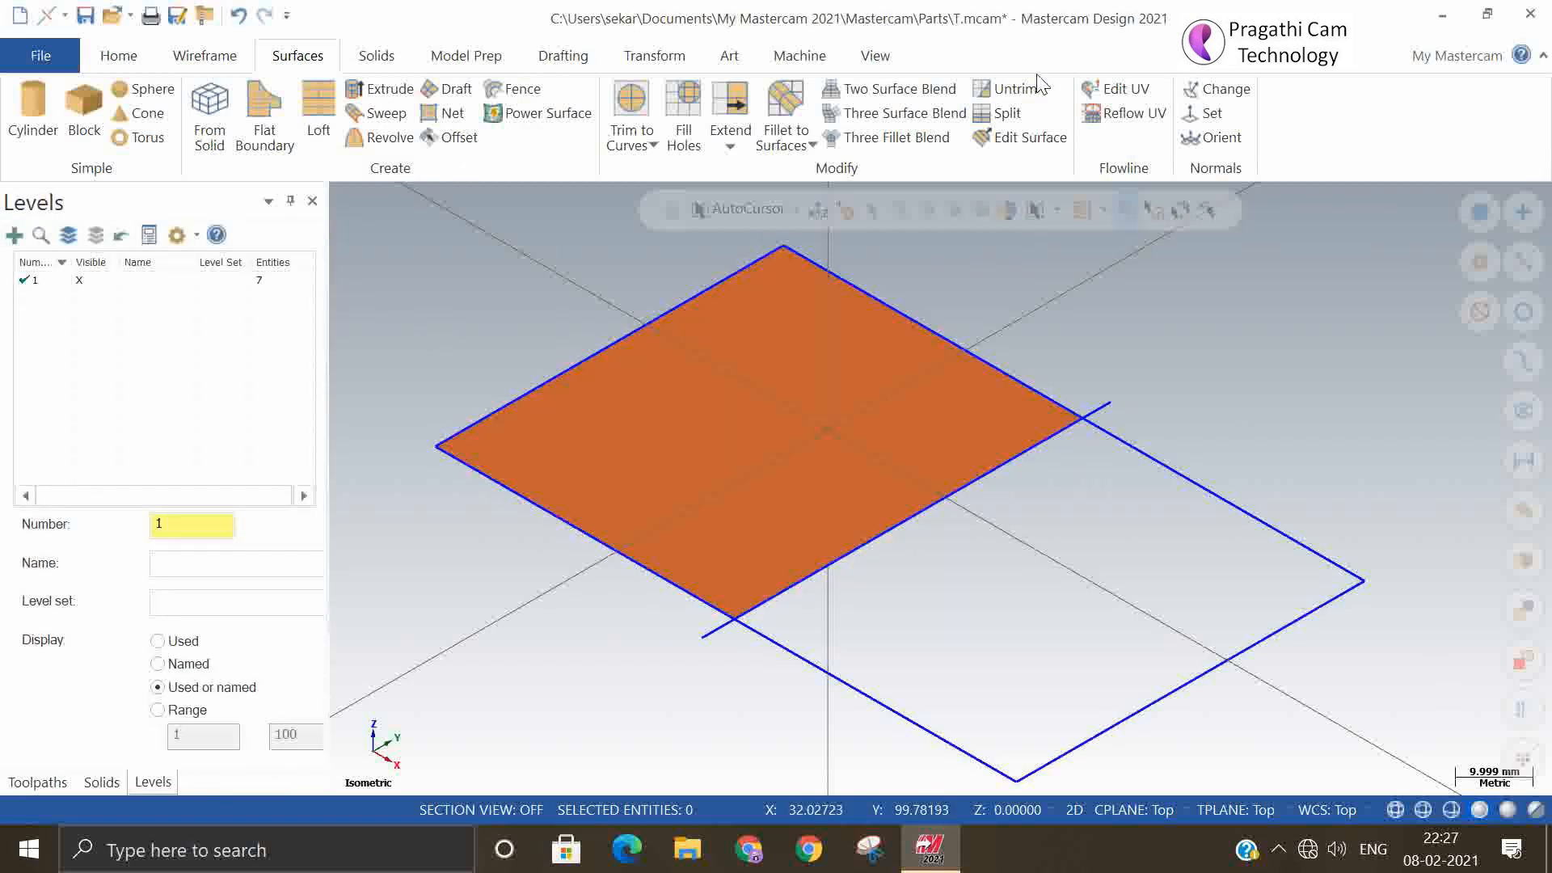
- Untrim the trimmed half surface back to the full rectangle without keeping the original surface
left_click(1007, 89)
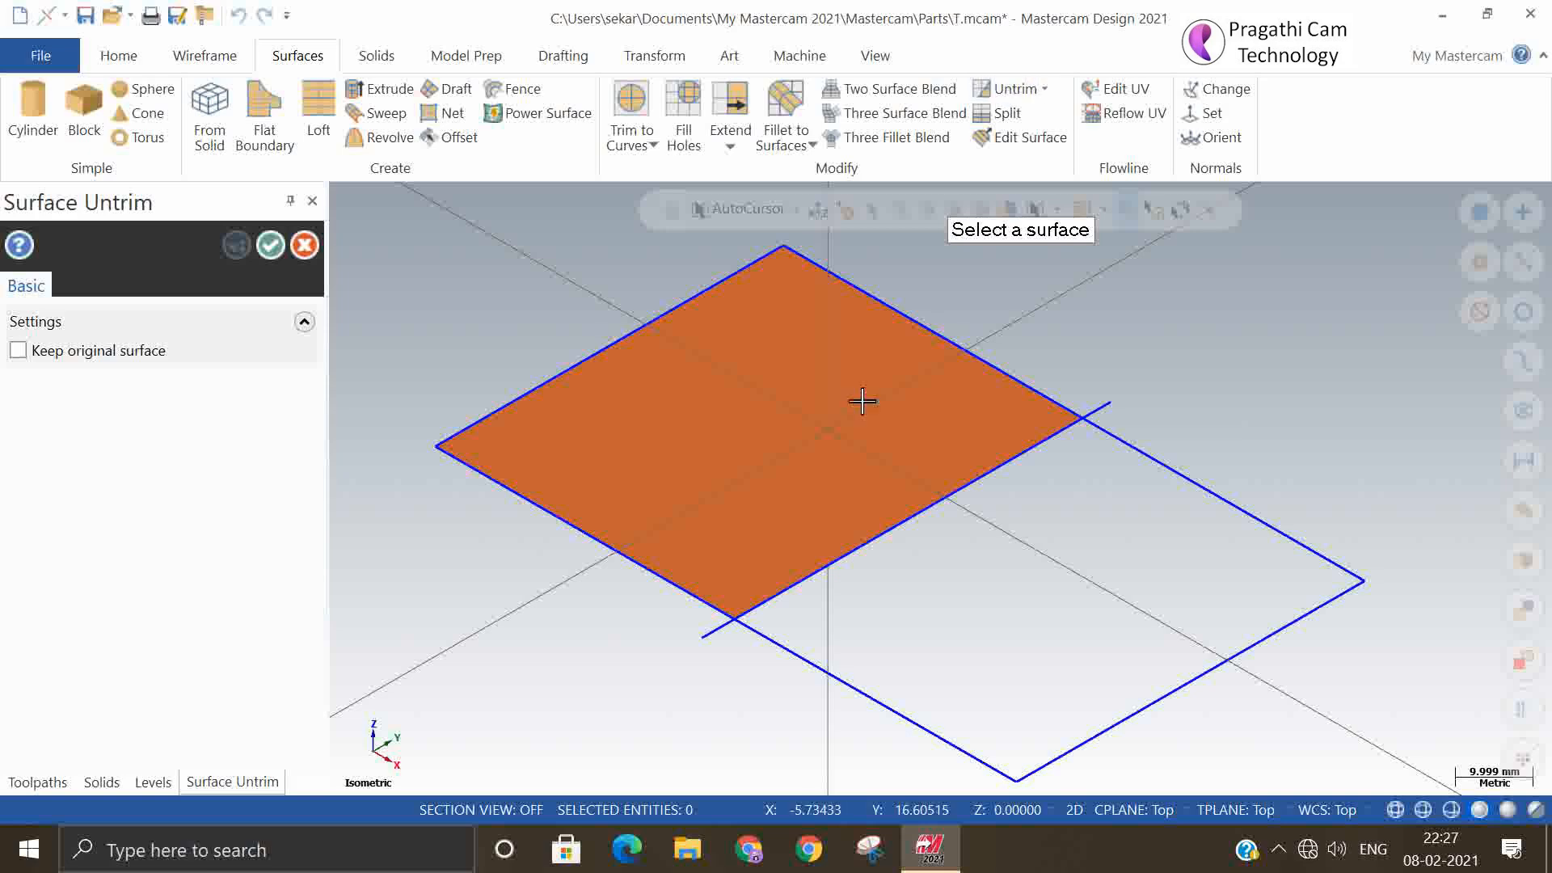
left_click(830, 451)
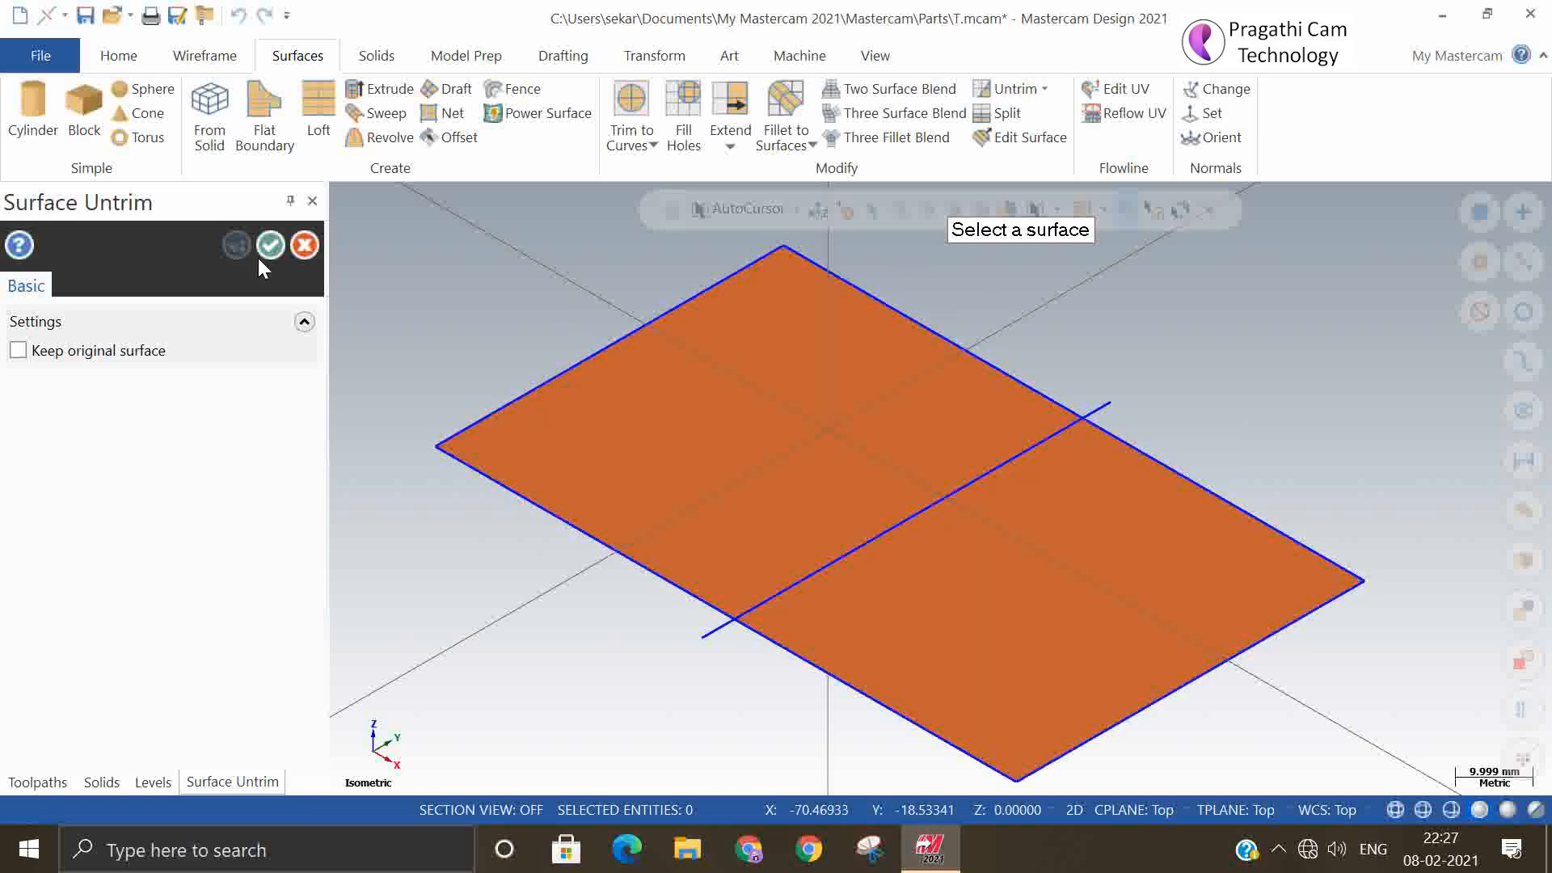
left_click(272, 250)
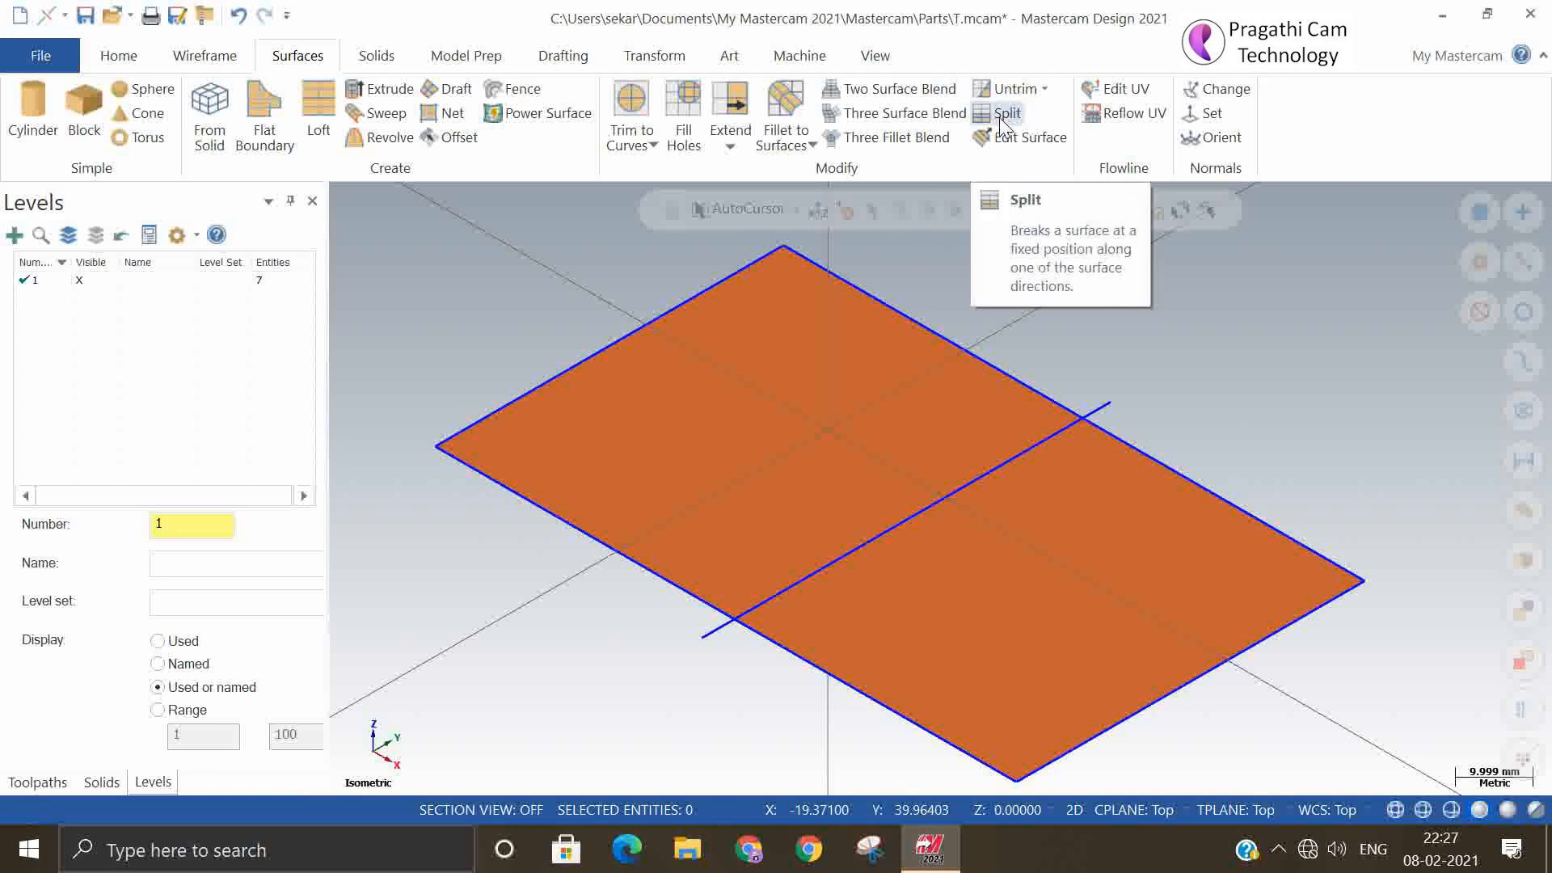
- Bend the rectangle surface with Edit Surface by inserting a node point near the origin and rotating it, and undo the edit
left_click(1035, 152)
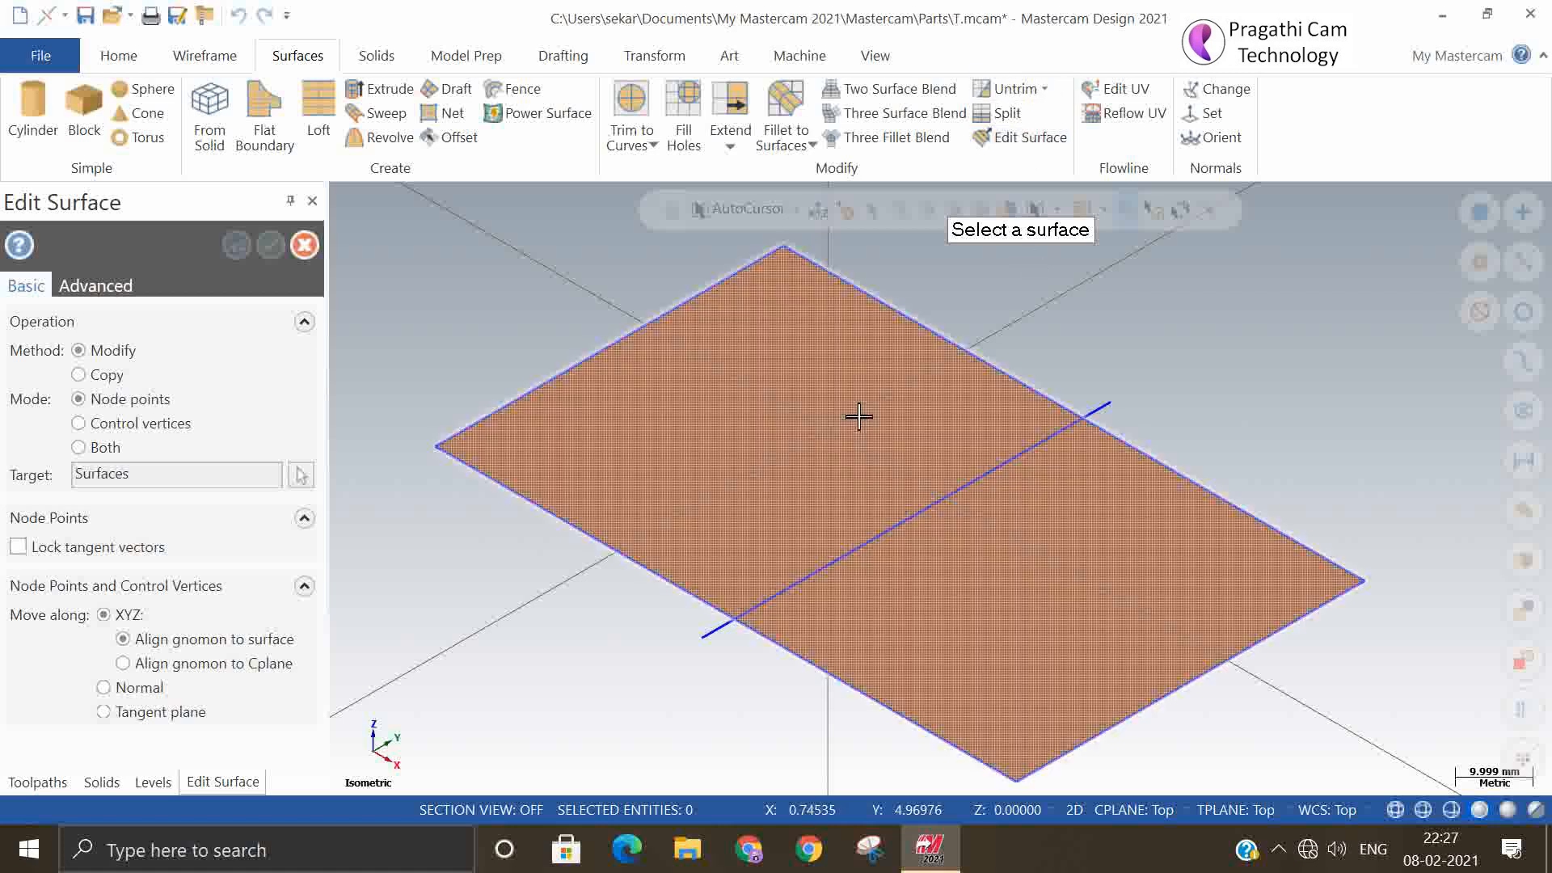
left_click(919, 303)
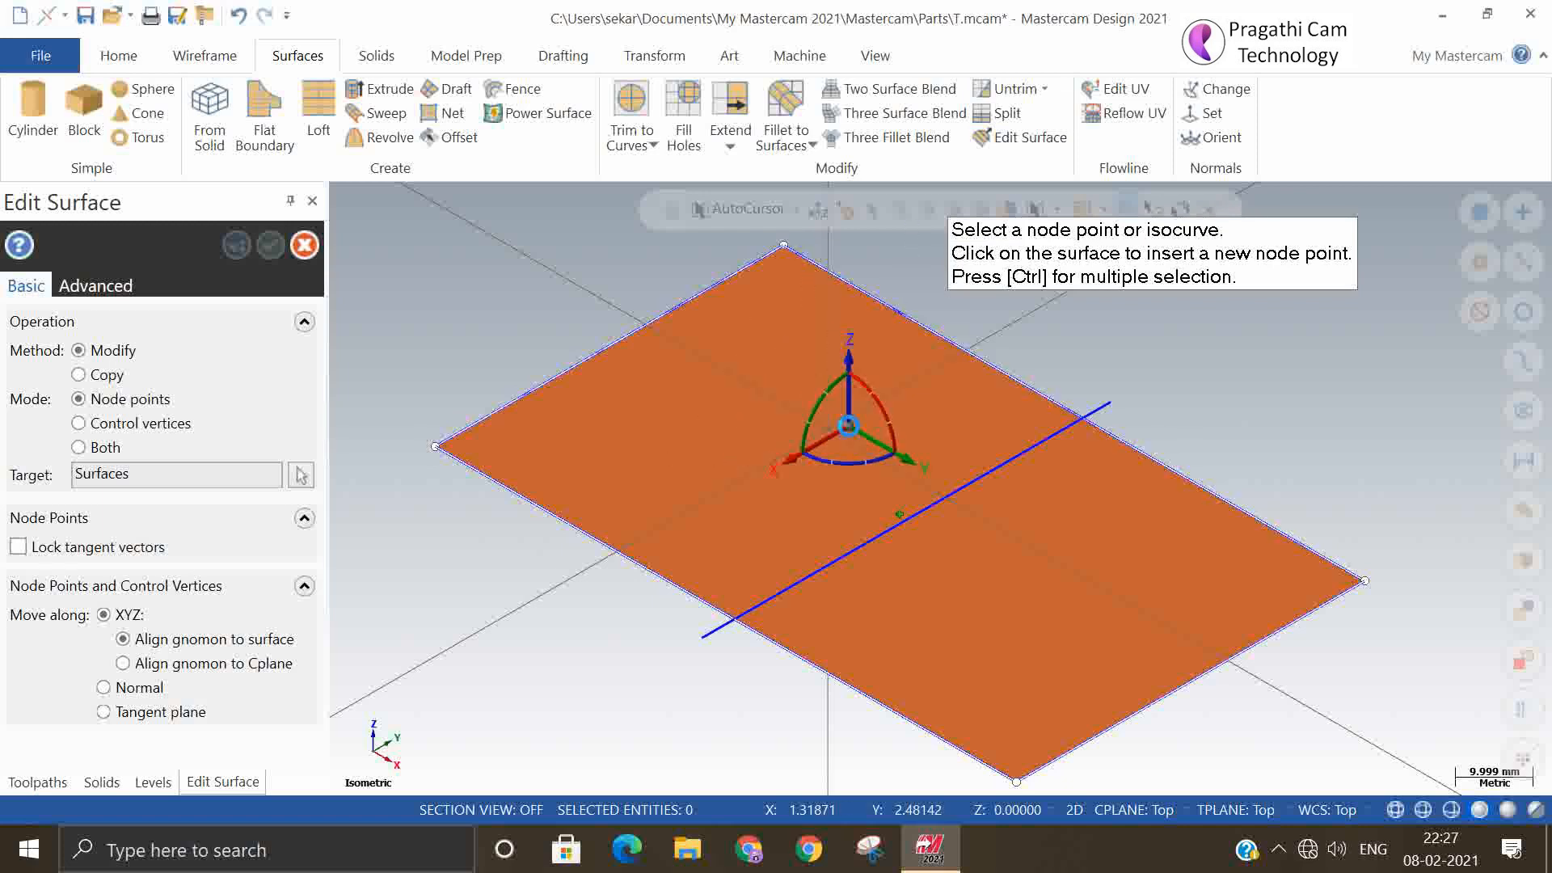
left_click(849, 426)
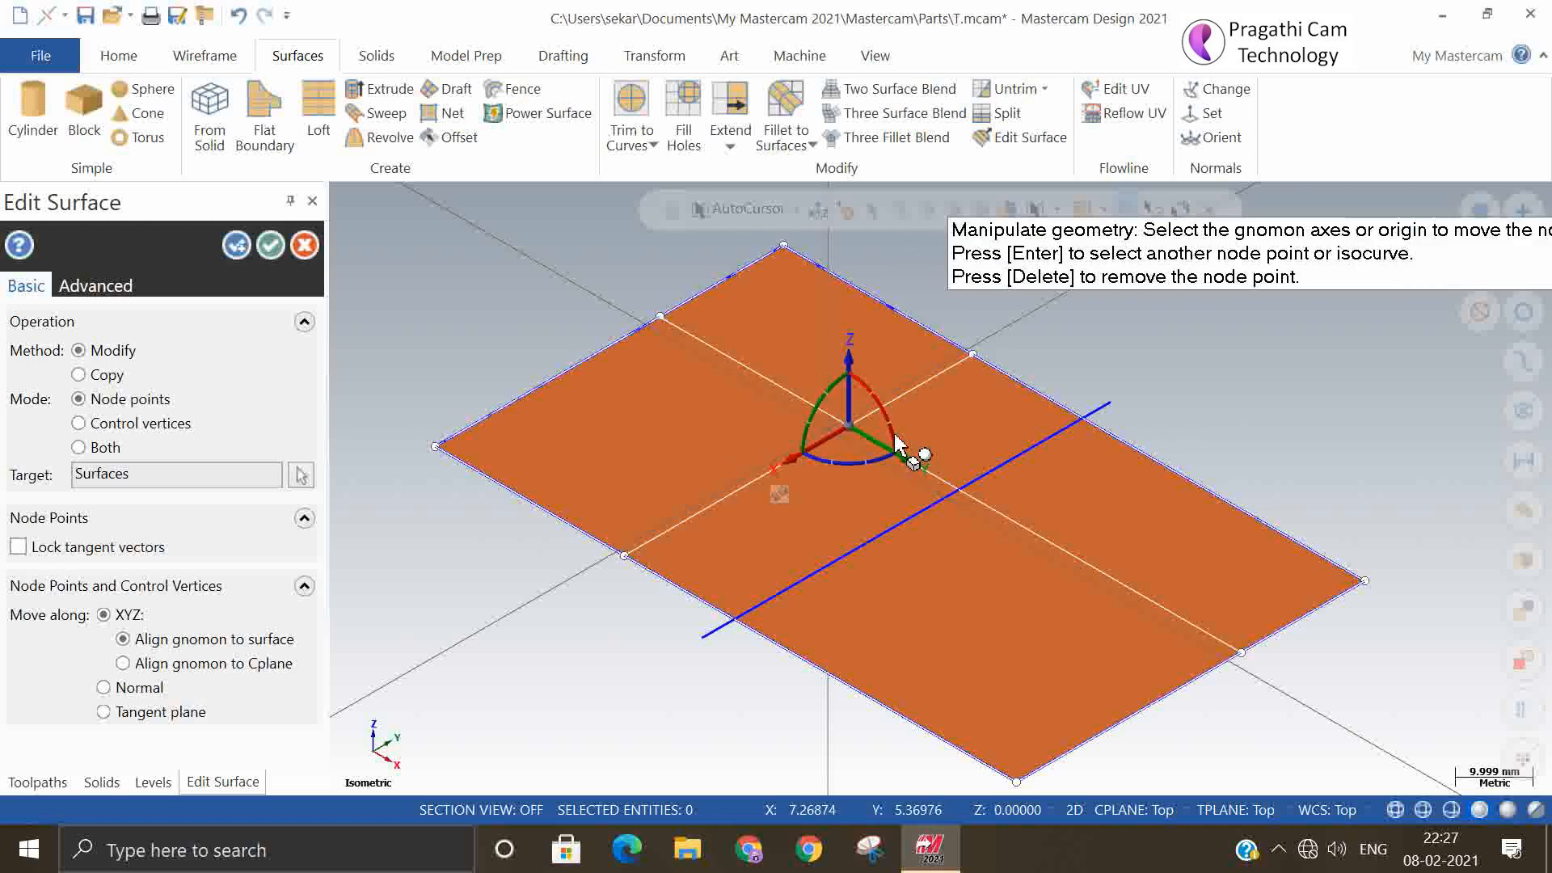
left_click_drag(896, 443, 931, 450)
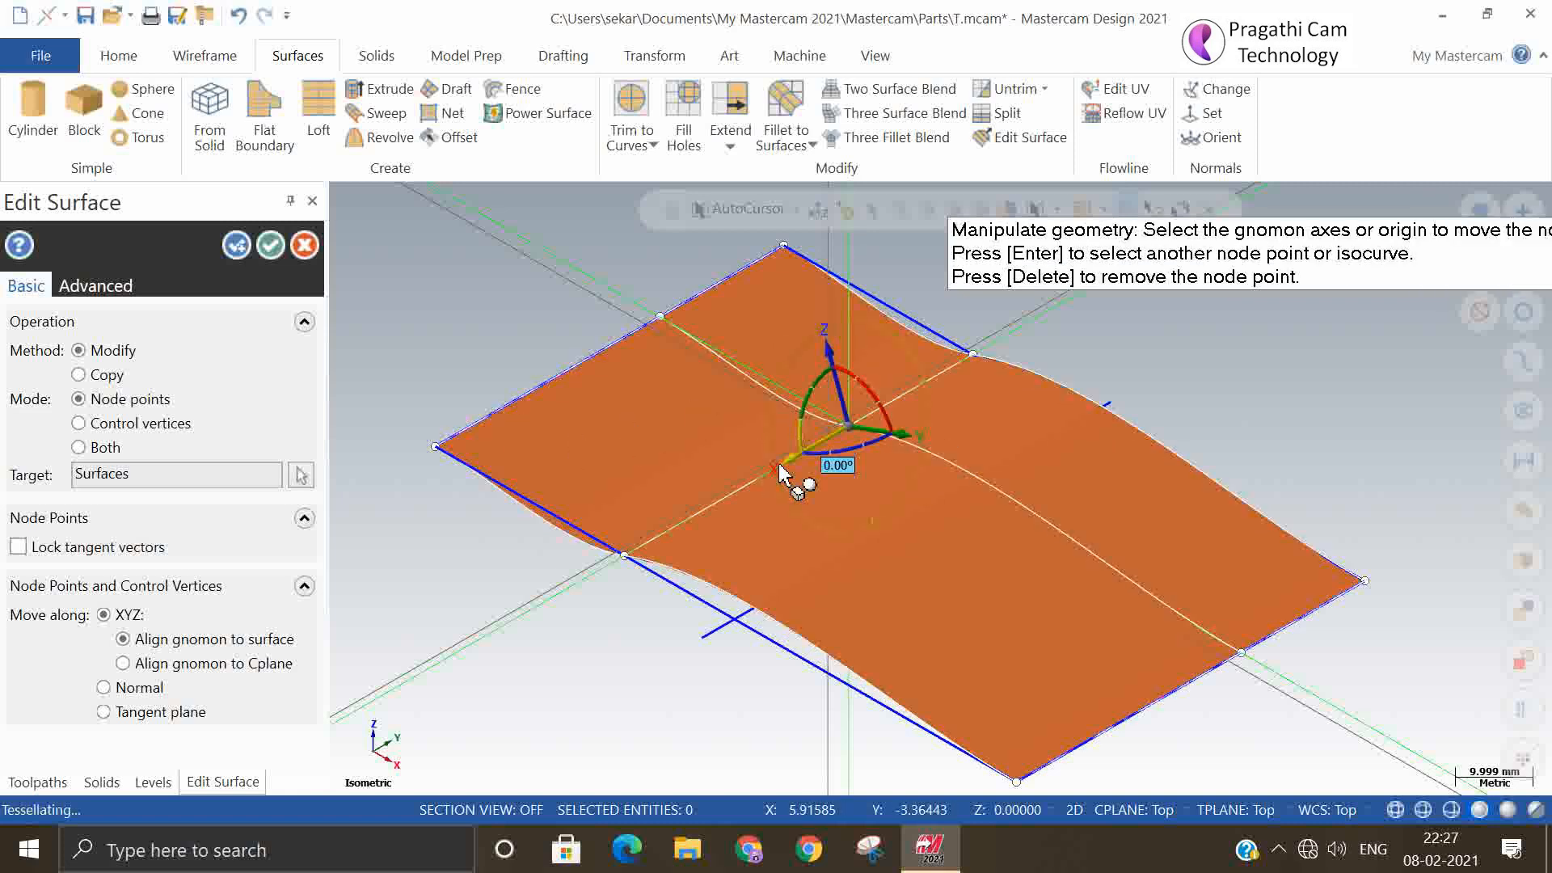
left_click_drag(795, 473, 801, 448)
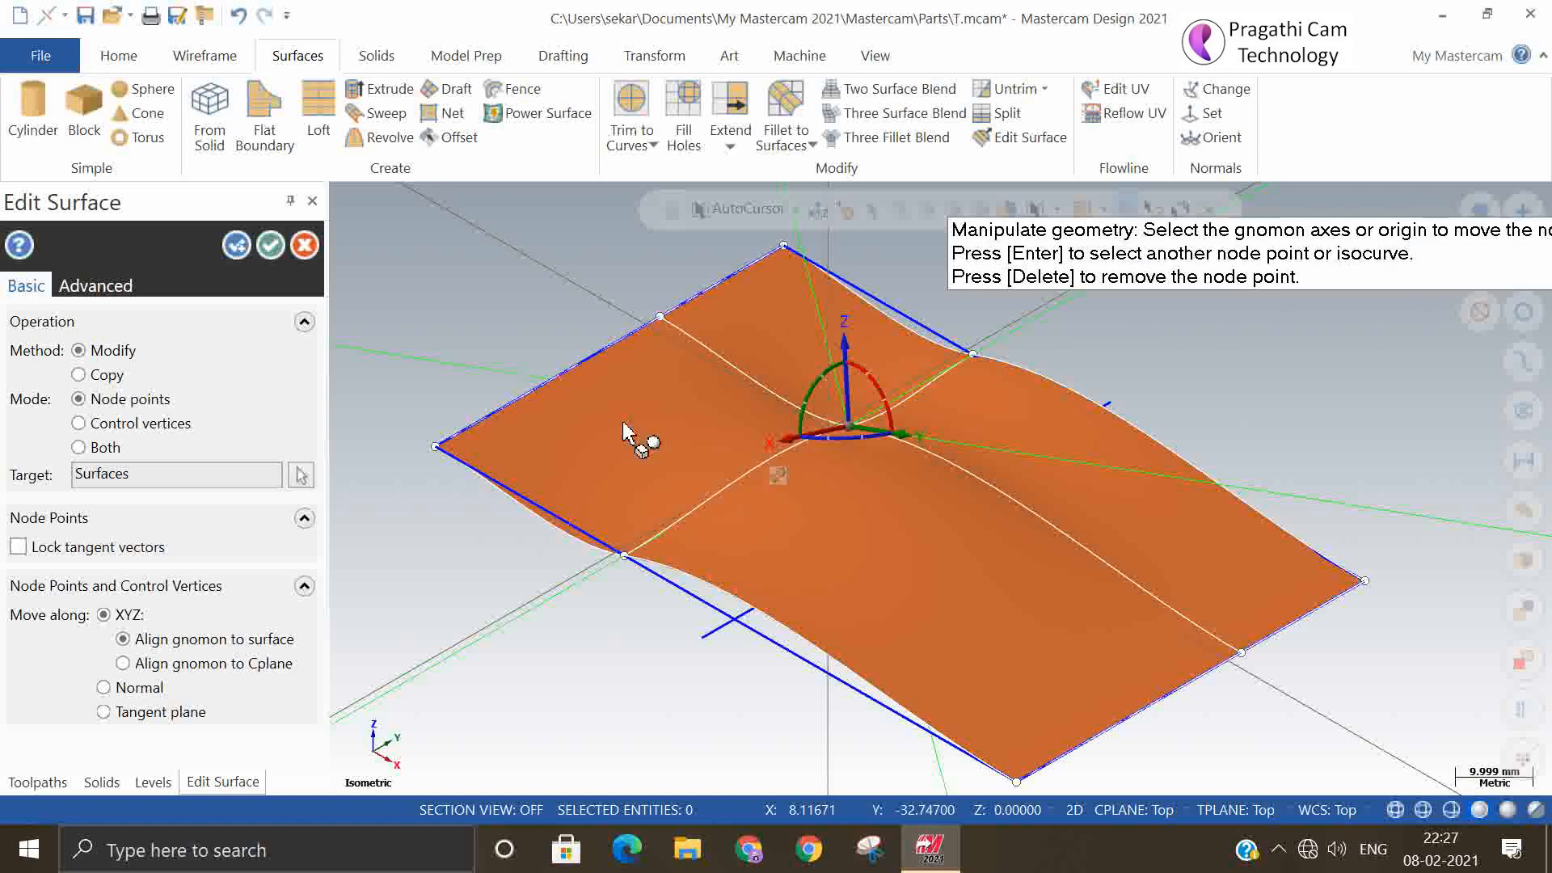
left_click(270, 245)
middle_click_drag(919, 576, 960, 565)
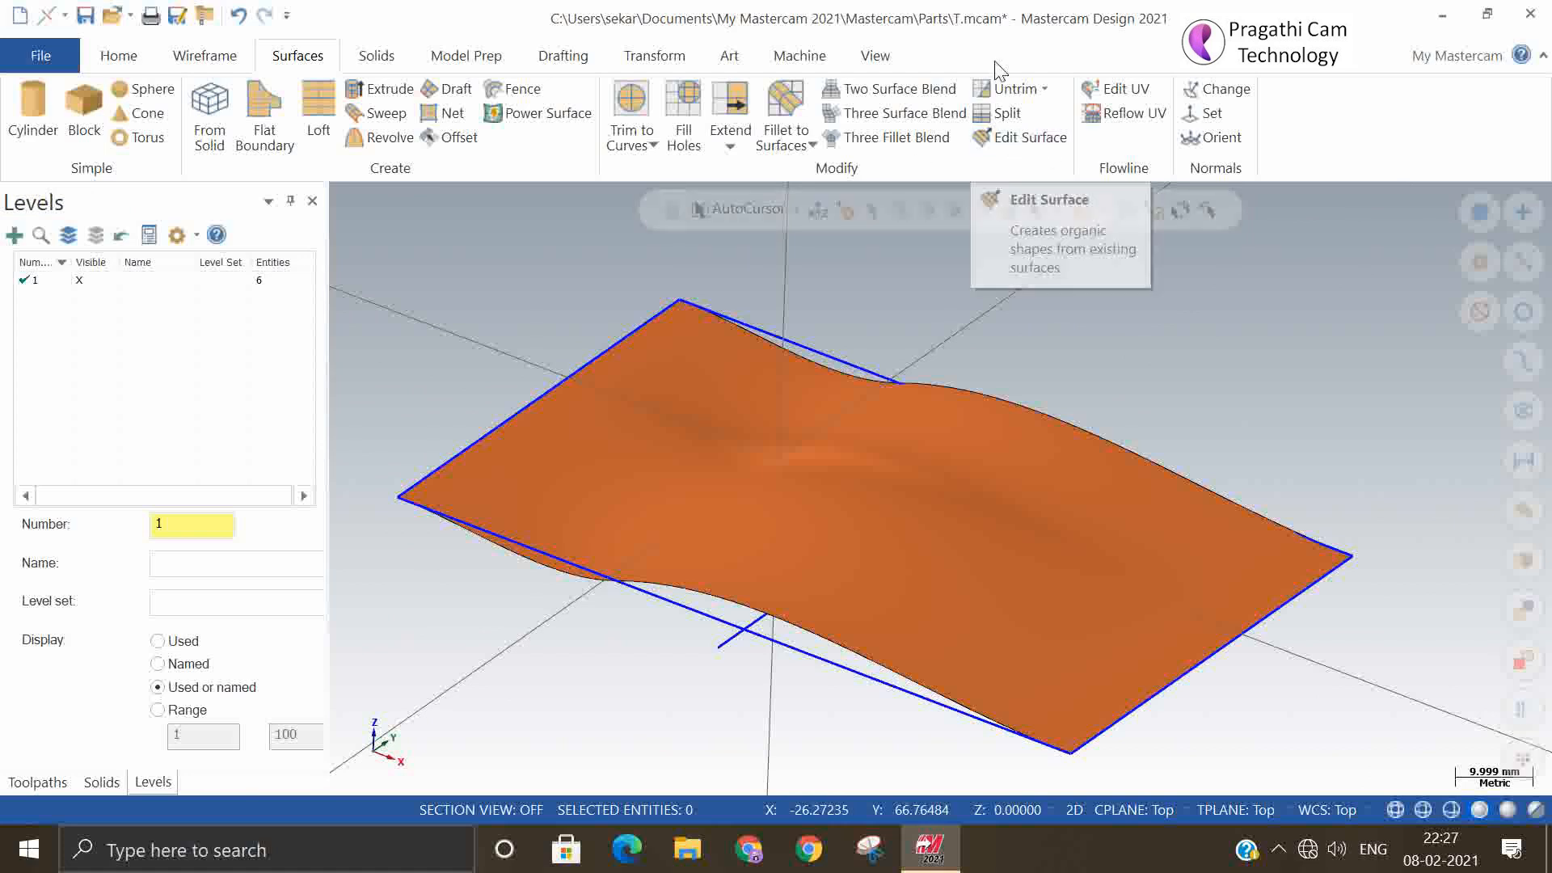
left_click(236, 16)
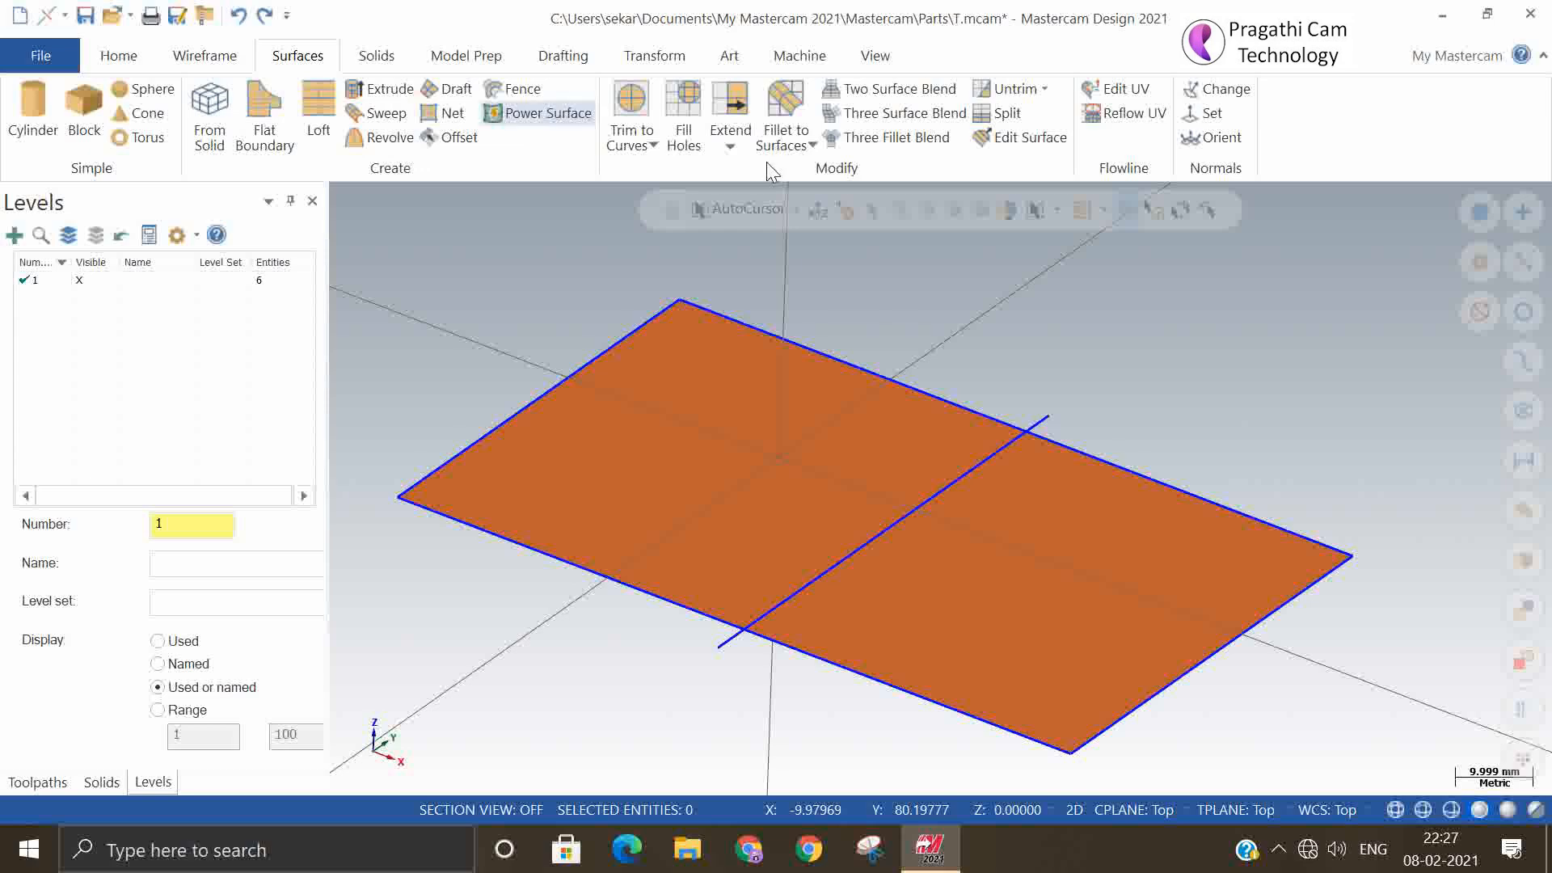
- Examine the rectangle surface's U and V flowlines and direction arrows with Edit UV
left_click(1124, 89)
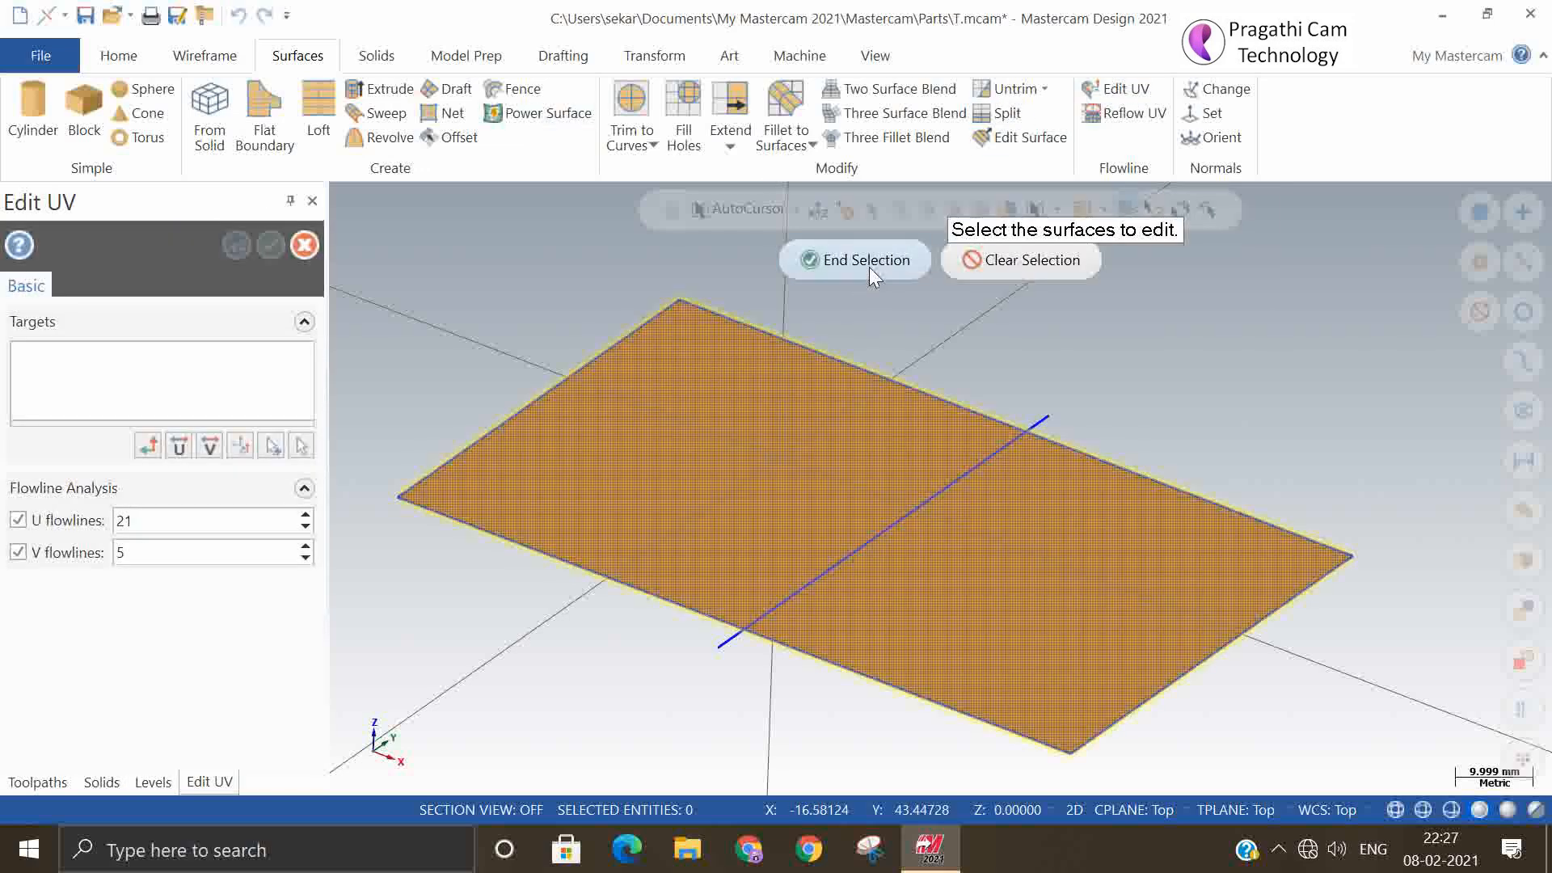
left_click(870, 263)
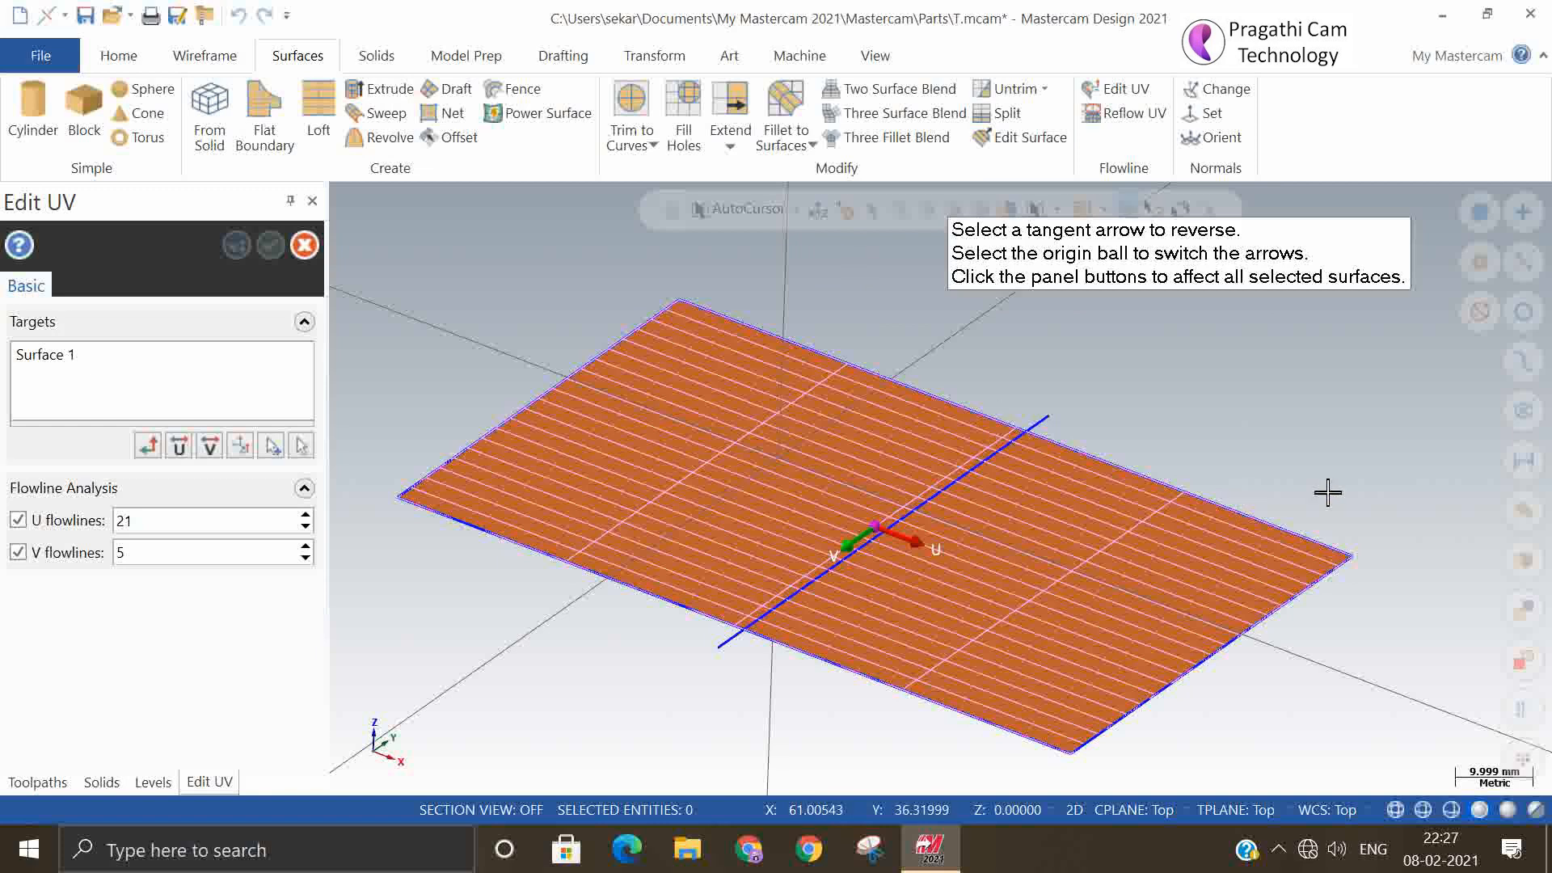
middle_click_drag(1326, 492, 1304, 520)
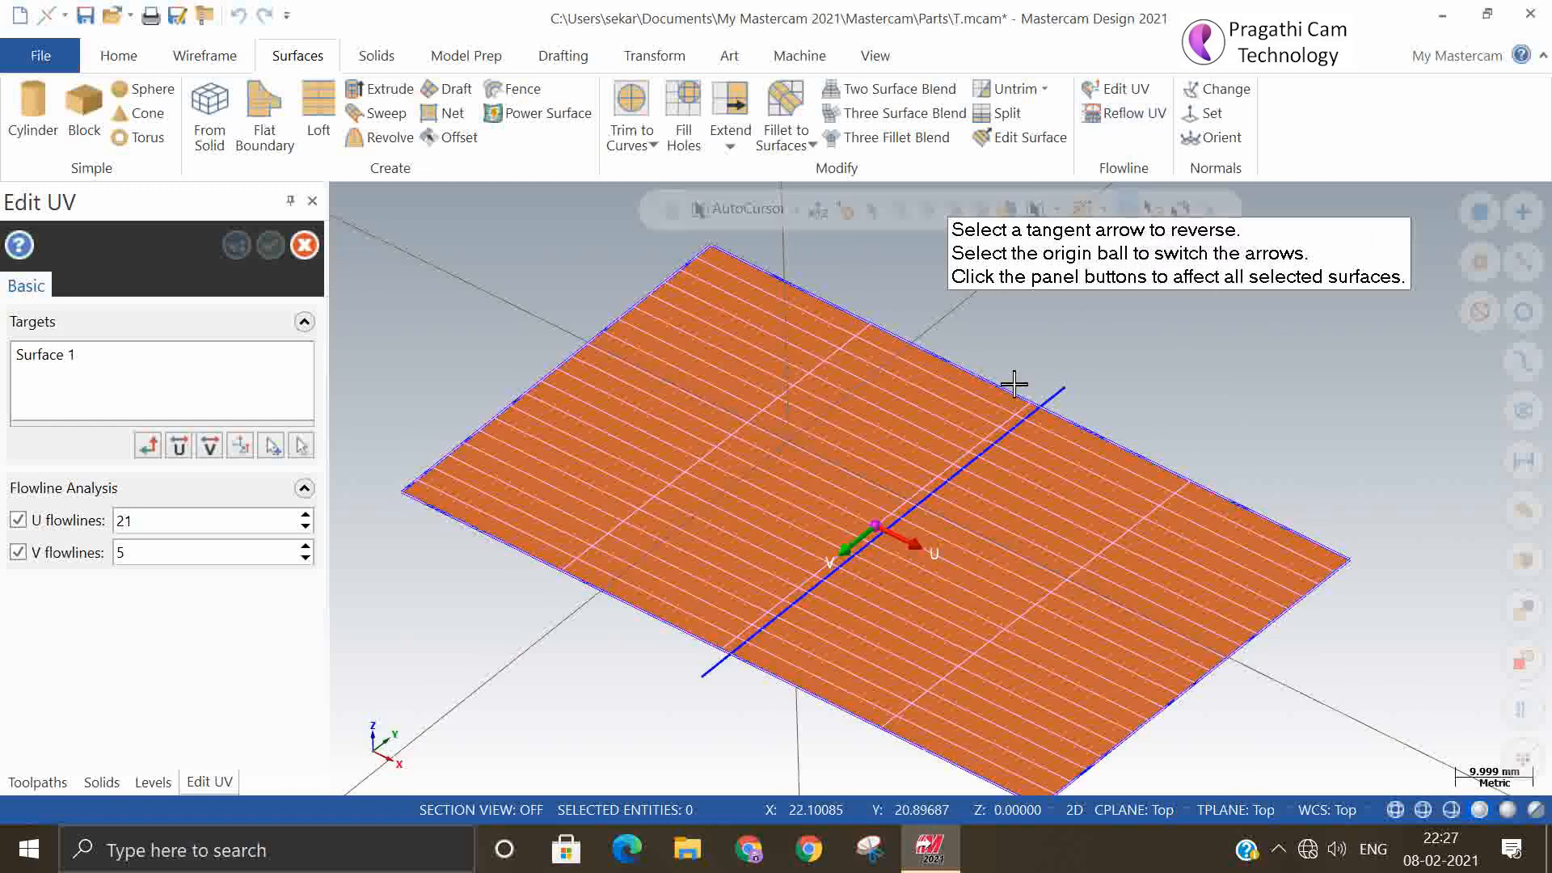
- Examine the rectangle surface's flow grid and direction compass with Reflow UV, and leave without changing the flow
left_click(1105, 117)
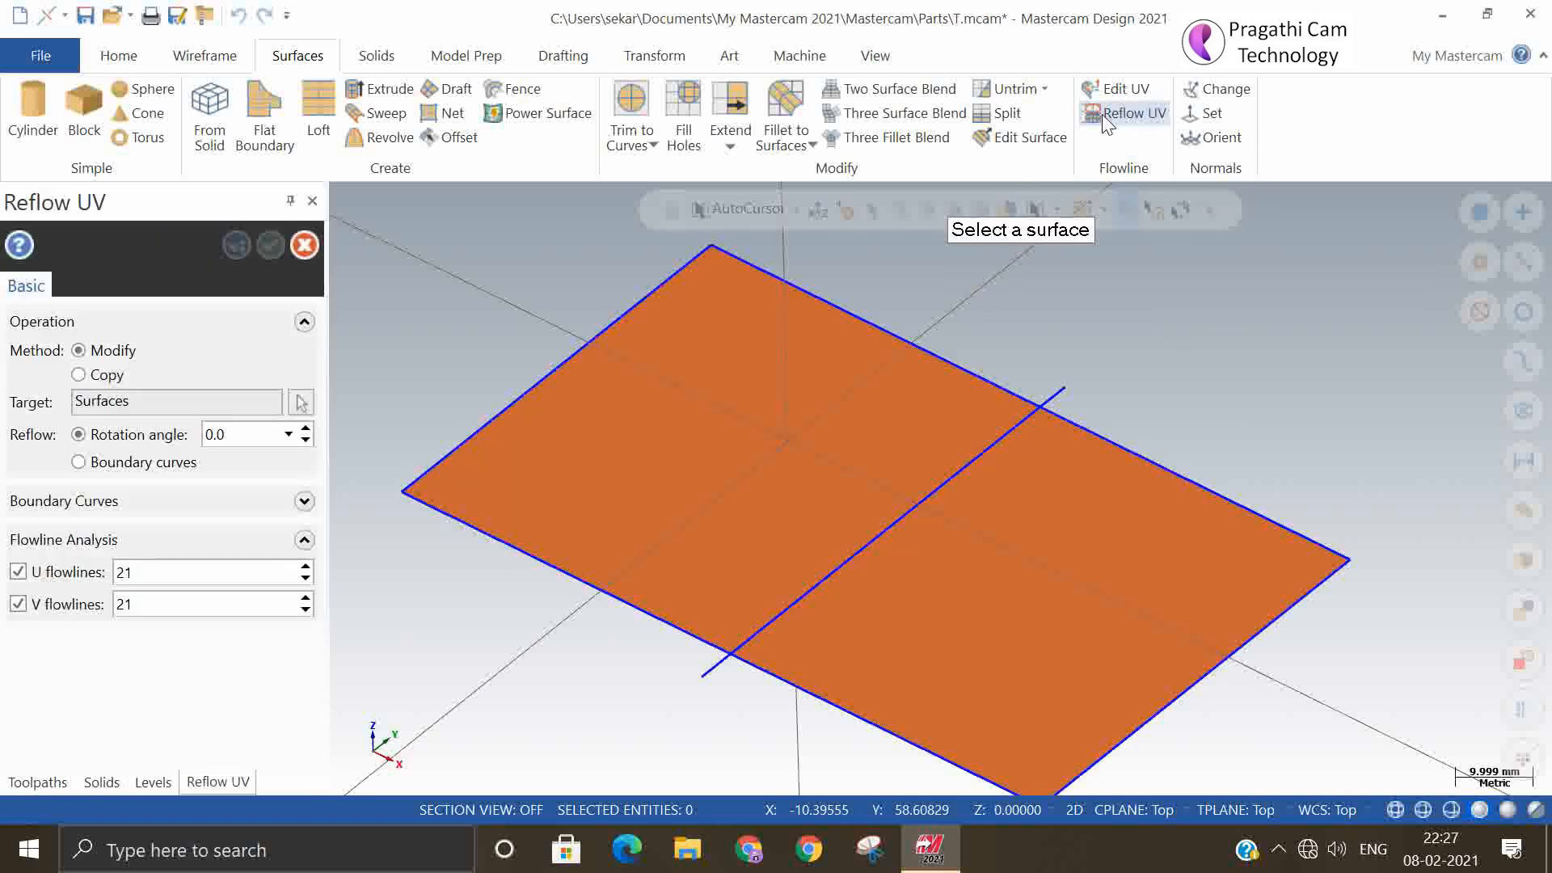
left_click(800, 464)
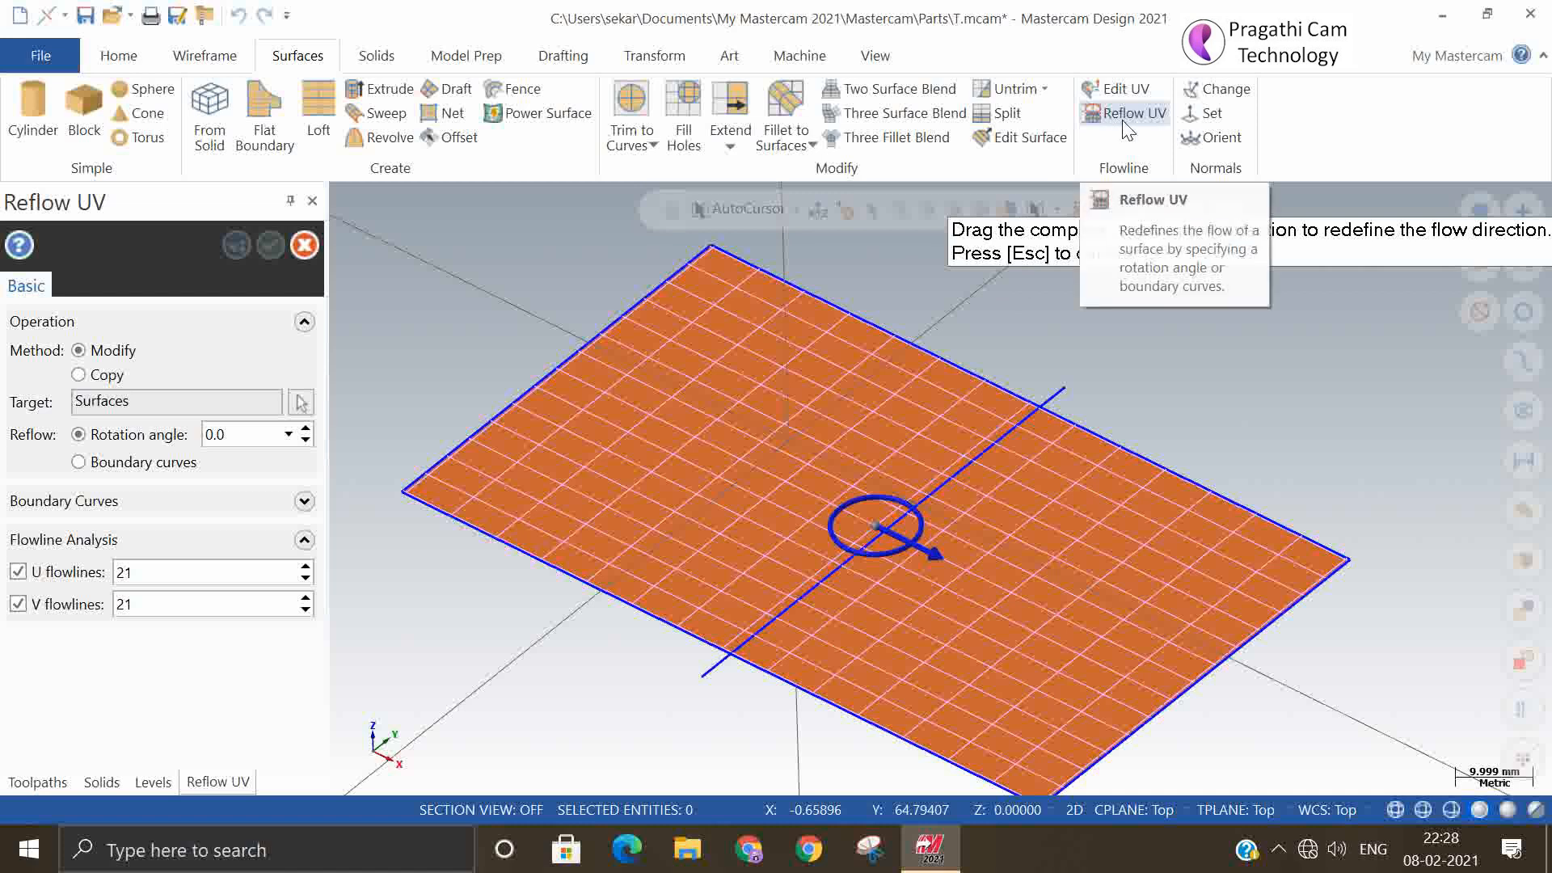
left_click(304, 245)
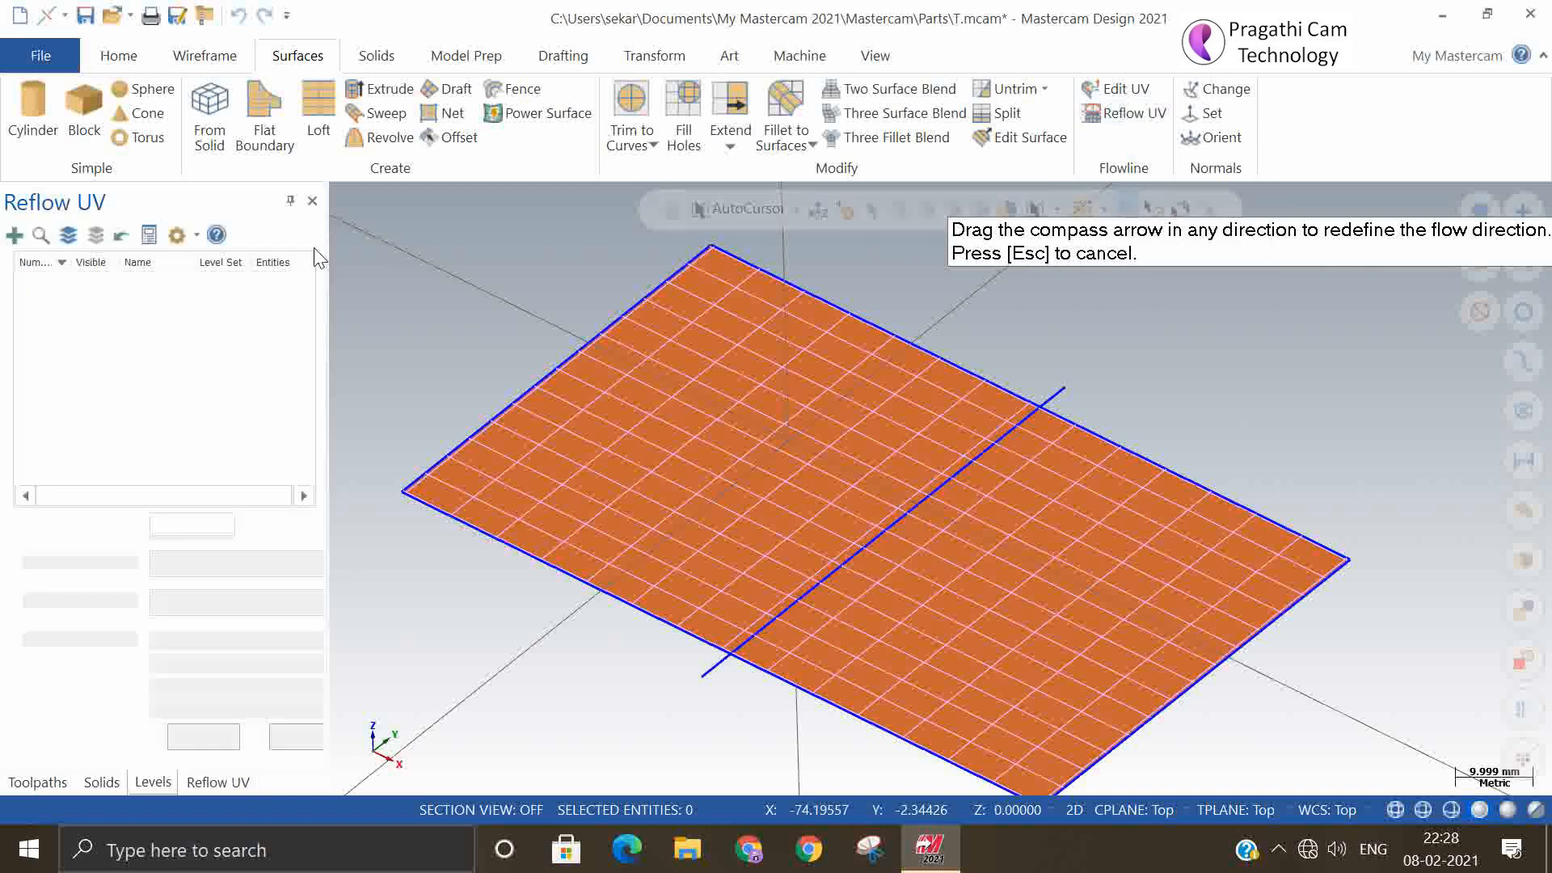
- Set the rectangle surface's normal toward Cplane +Z with Set Normals, and flip the normal by picking the surface
left_click(1220, 90)
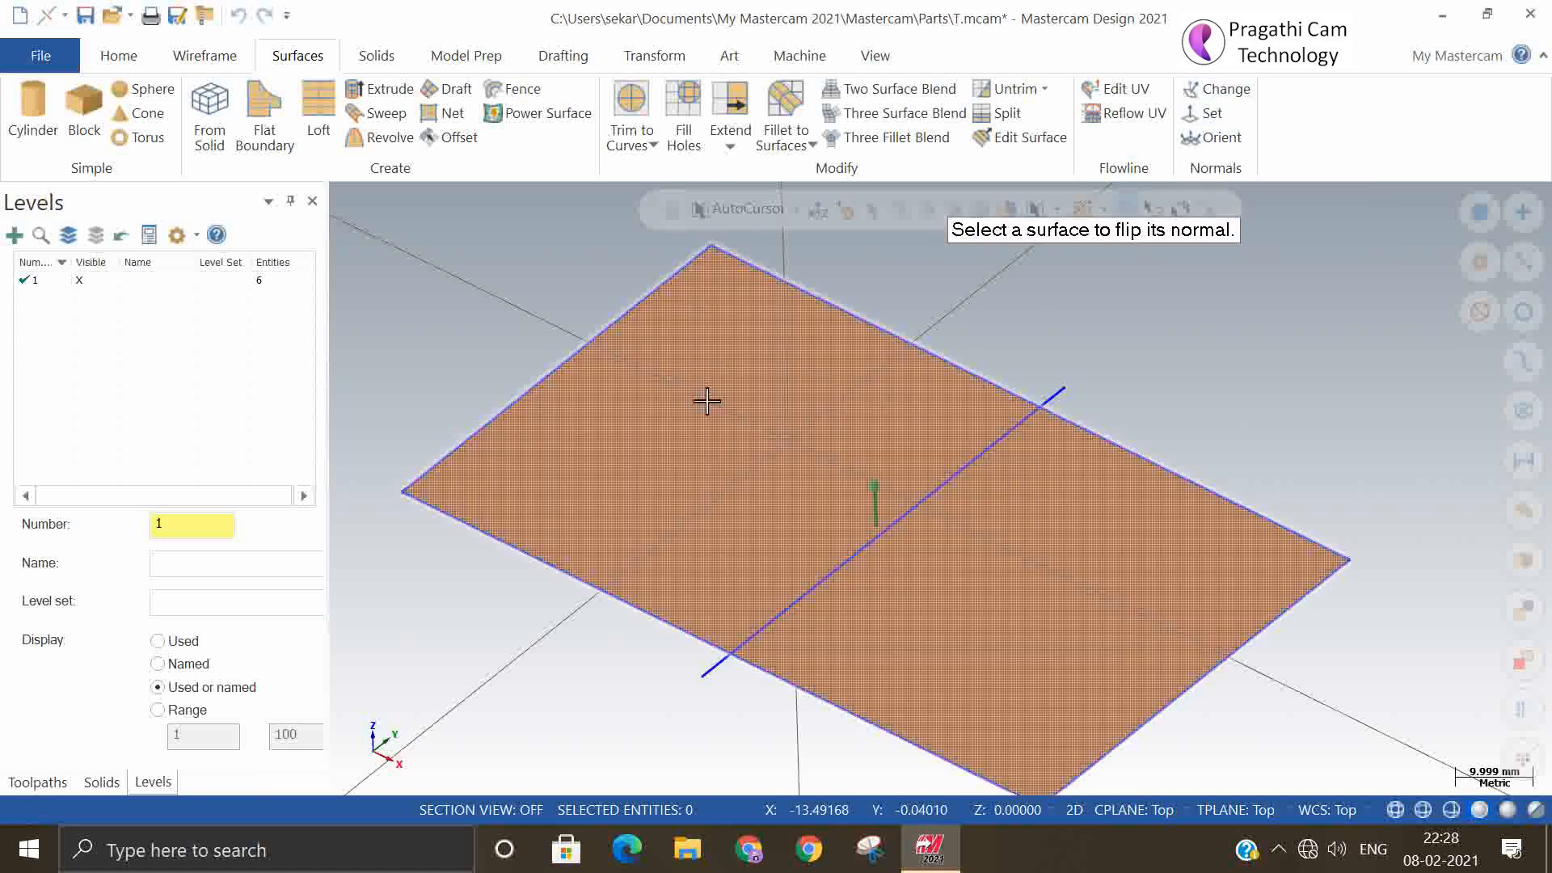
left_click(1213, 114)
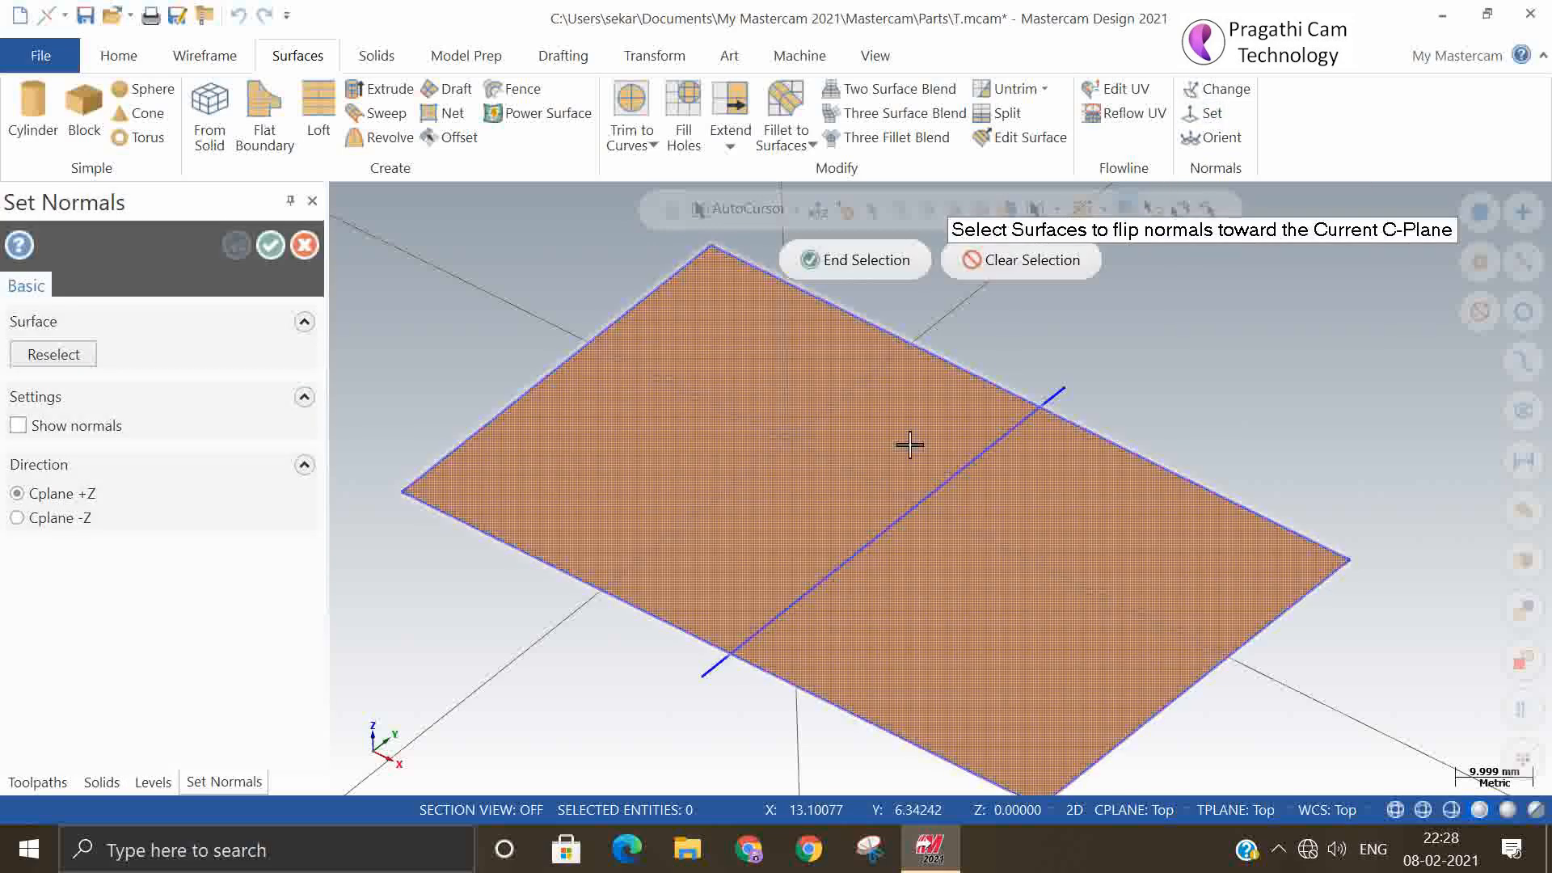
left_click(865, 260)
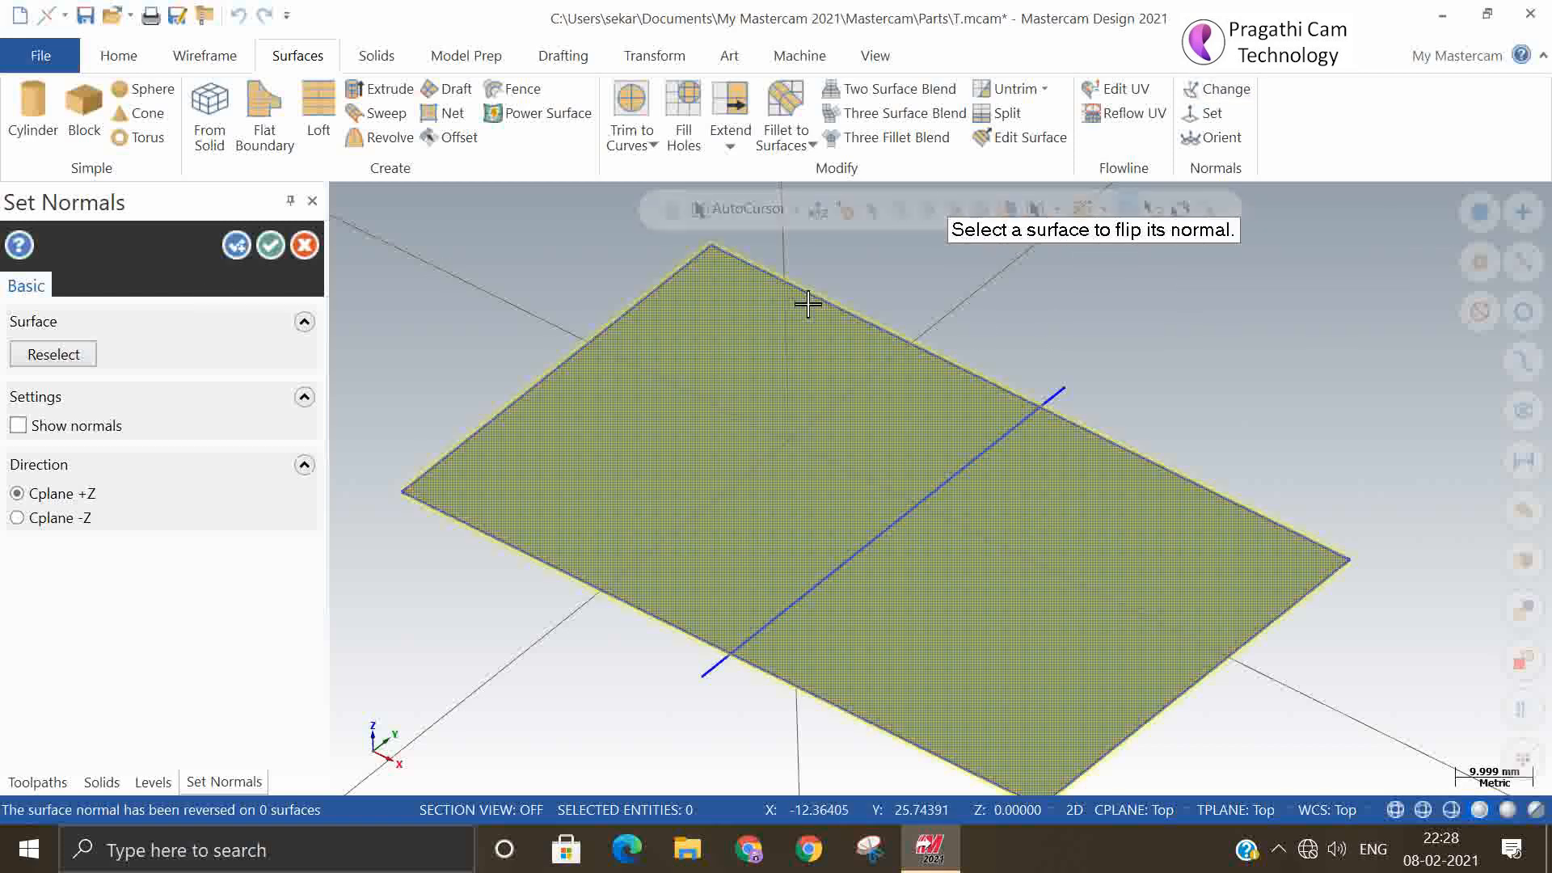
left_click(881, 608)
left_click(887, 592)
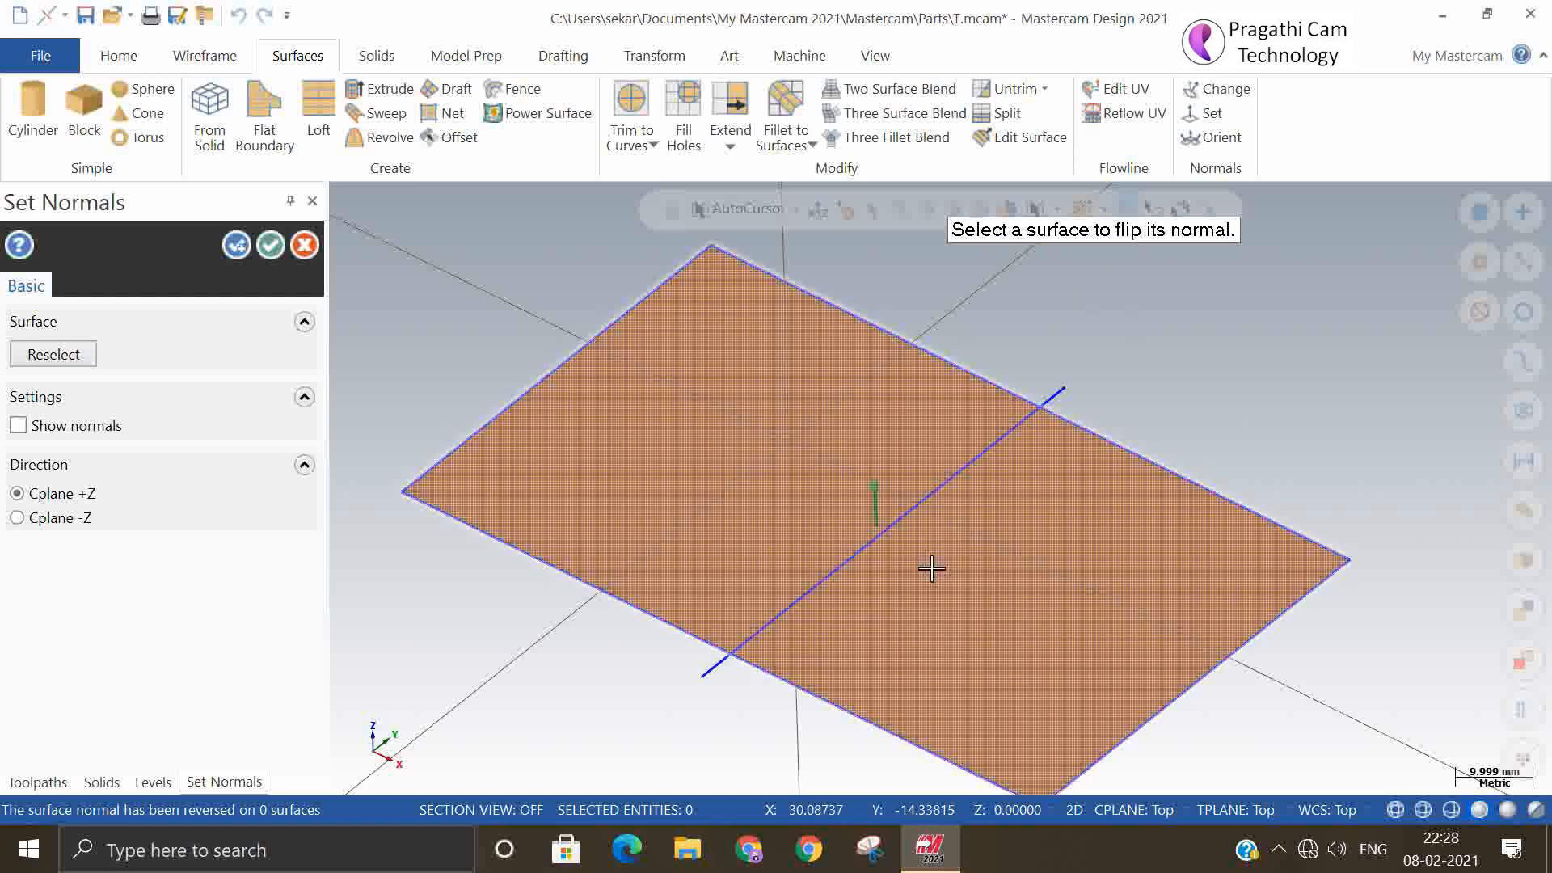
left_click(969, 544)
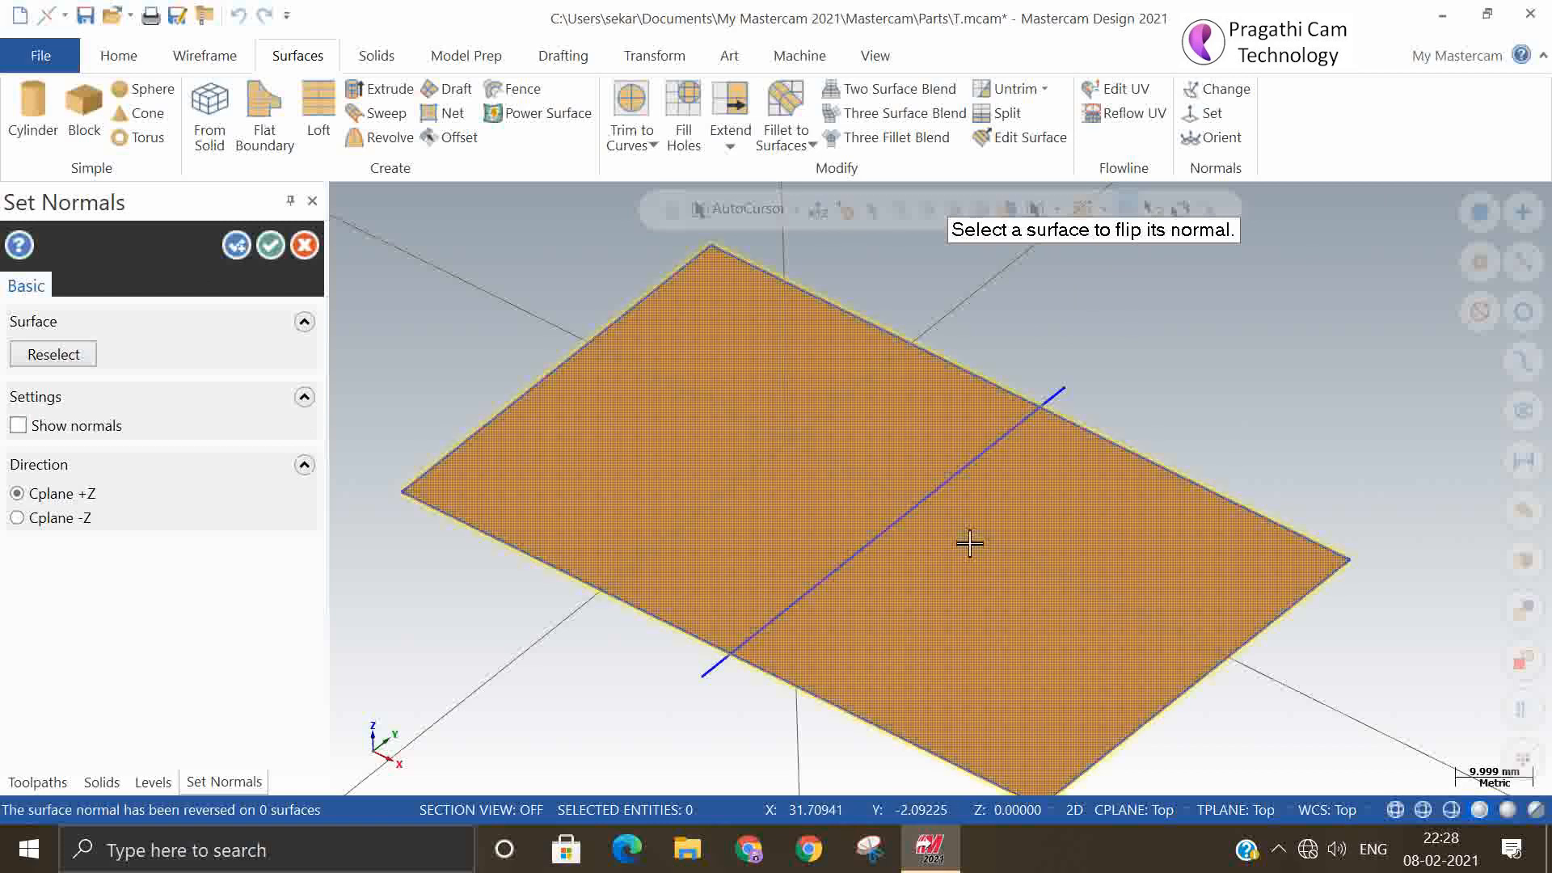
left_click(271, 245)
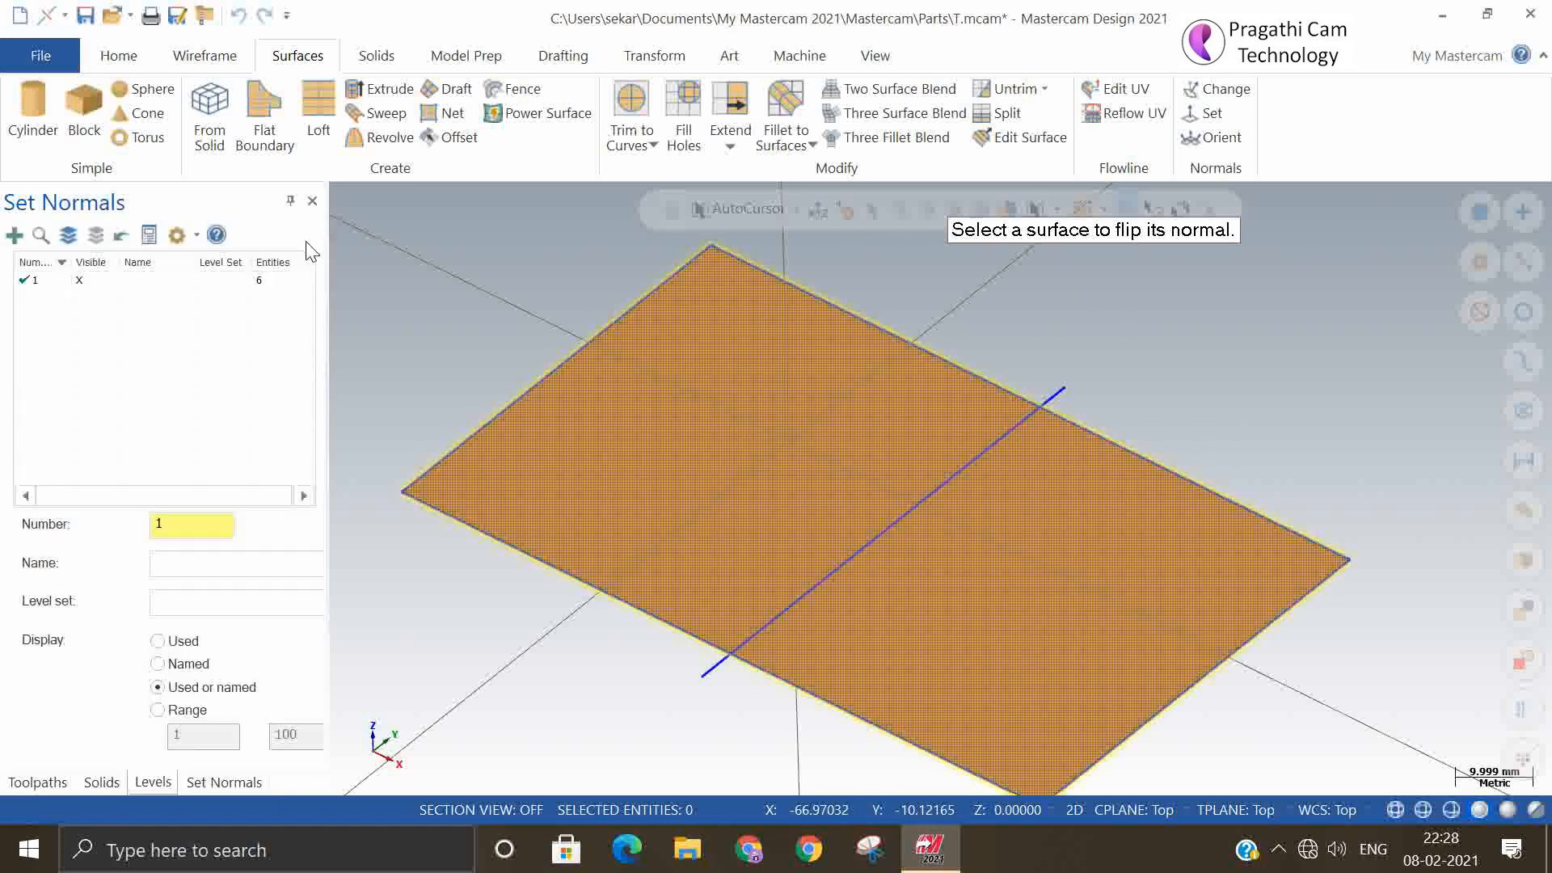
- Orient the rectangle surface's normal to Direction 1 with Orient Normals
left_click(1213, 137)
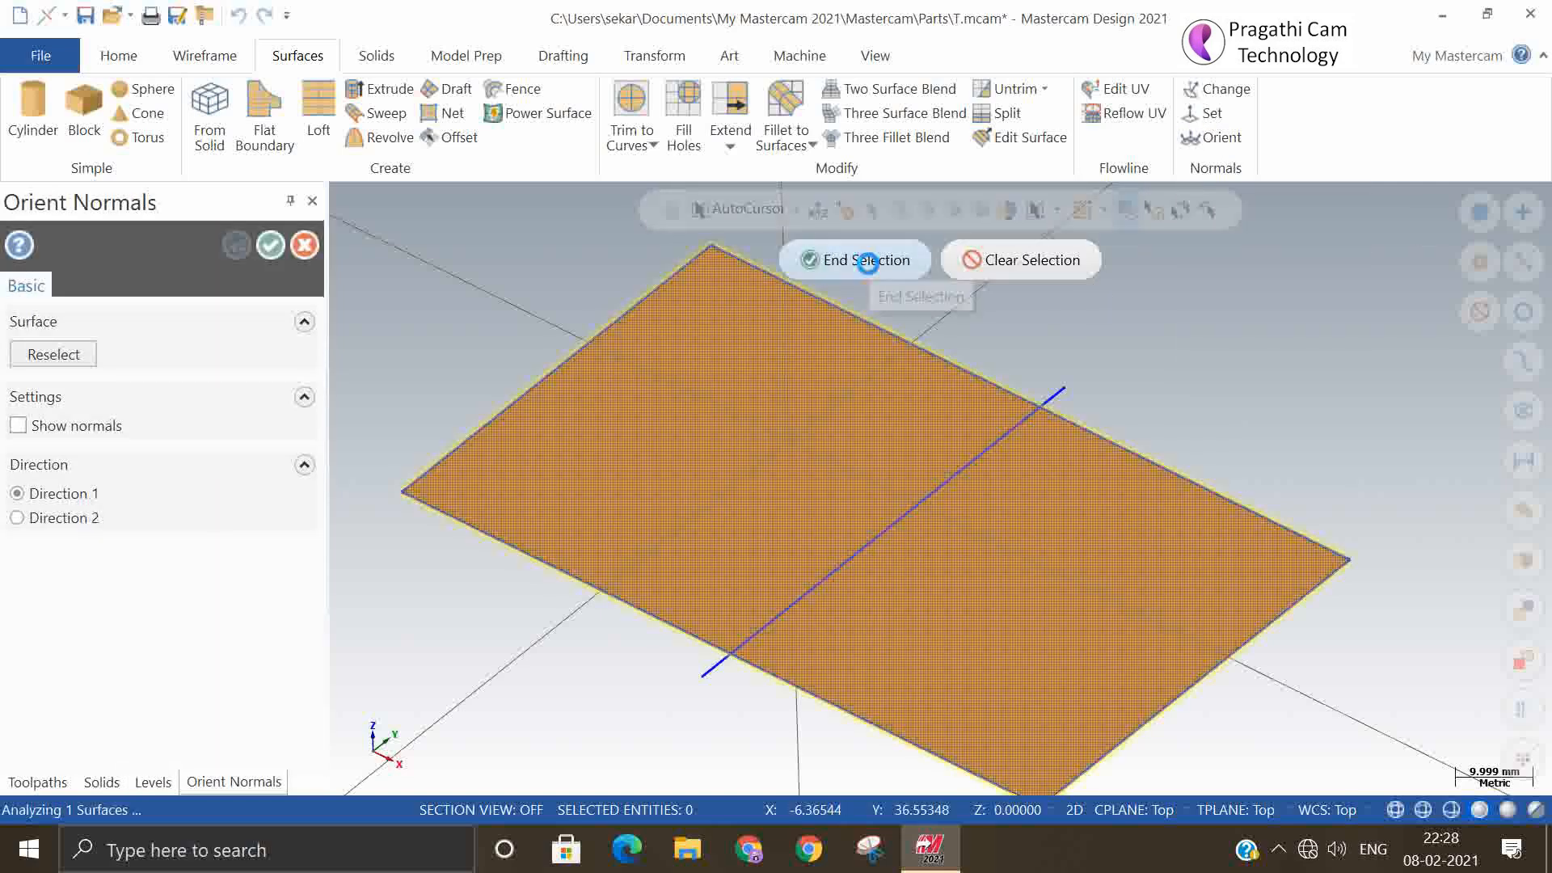
left_click(884, 262)
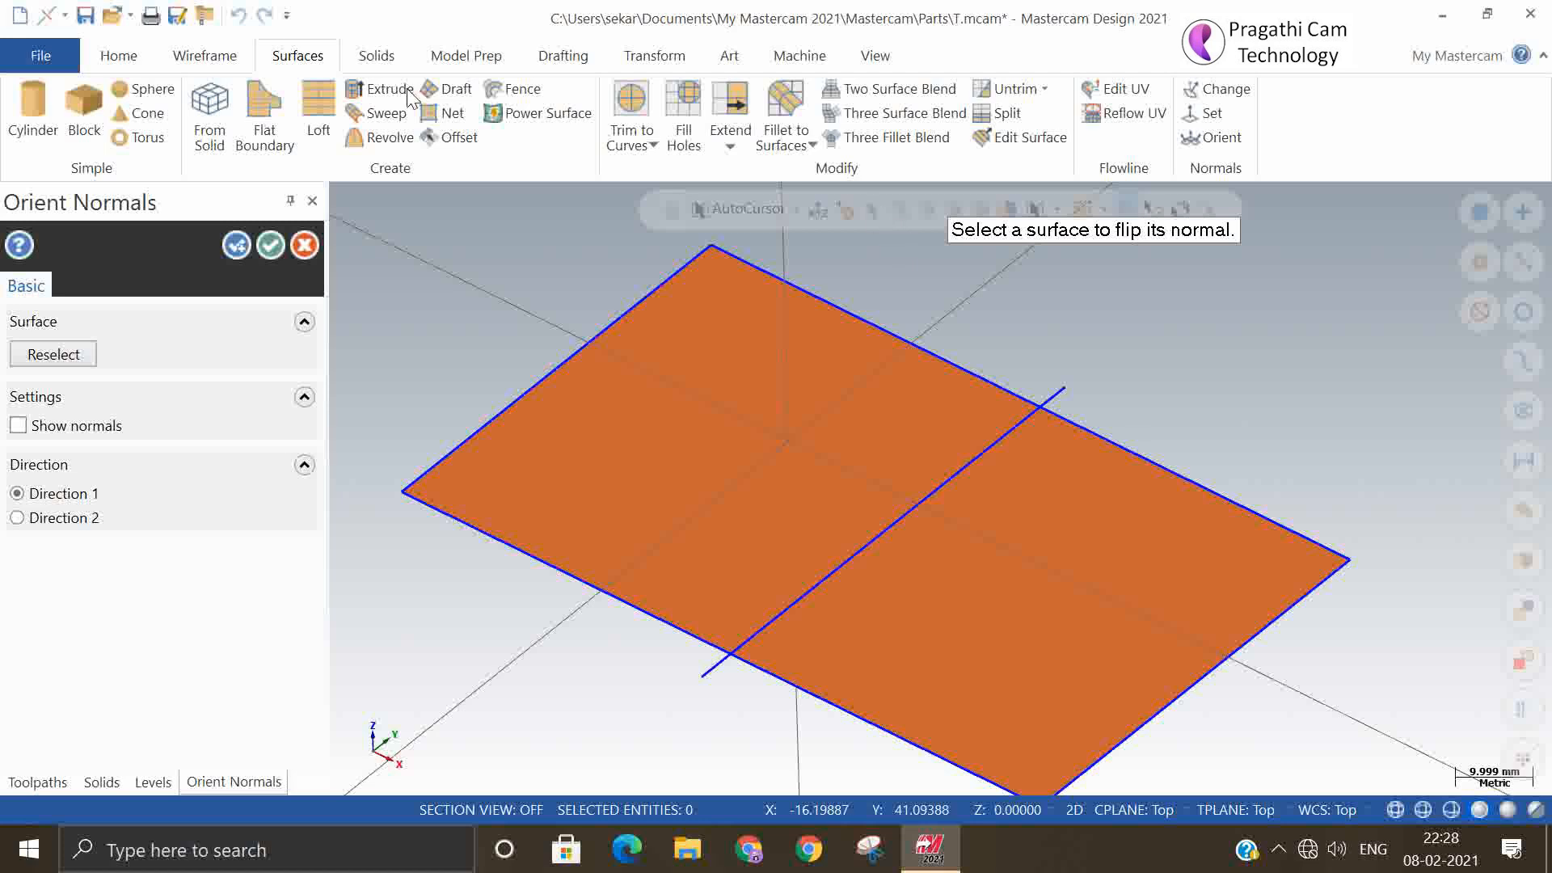
left_click(272, 246)
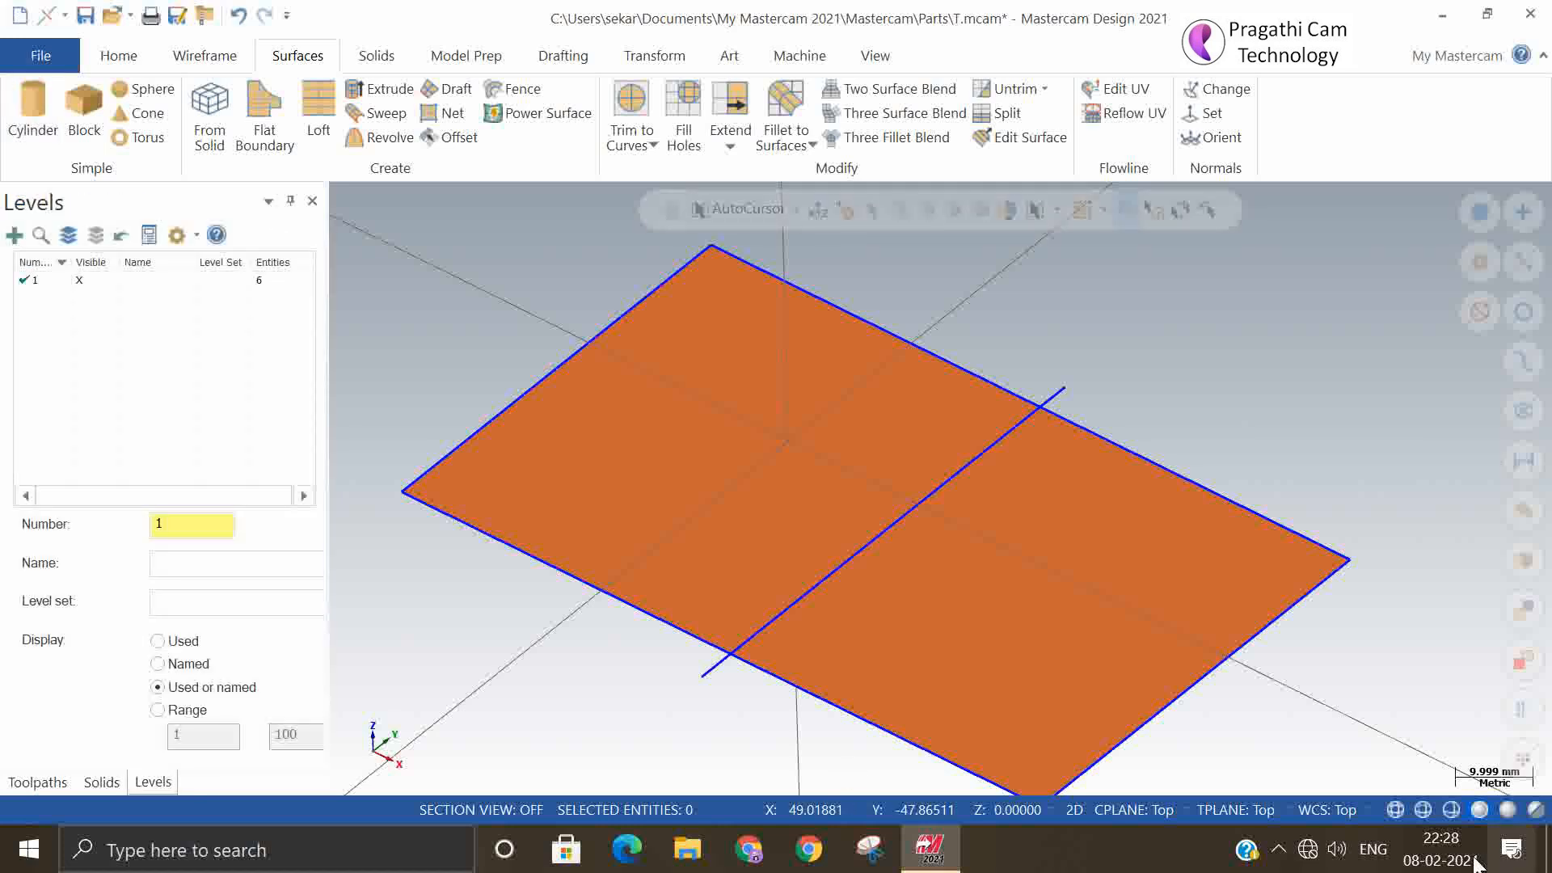